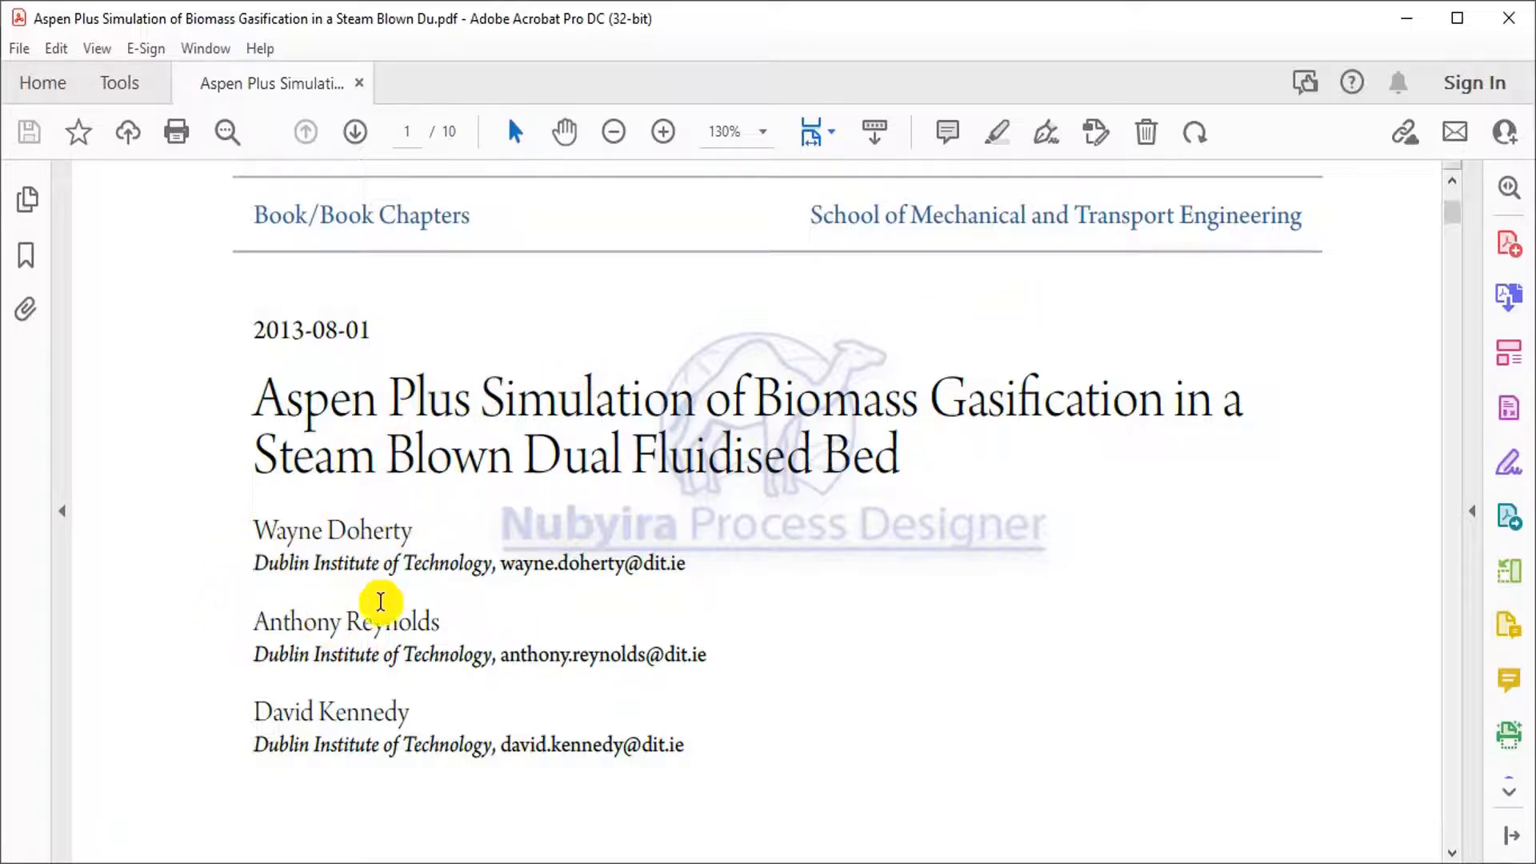
Skim the biomass gasification paper from its title page through section 2.1, Technology description, and review the abstract on page 2.
scroll(504, 559, down, 3)
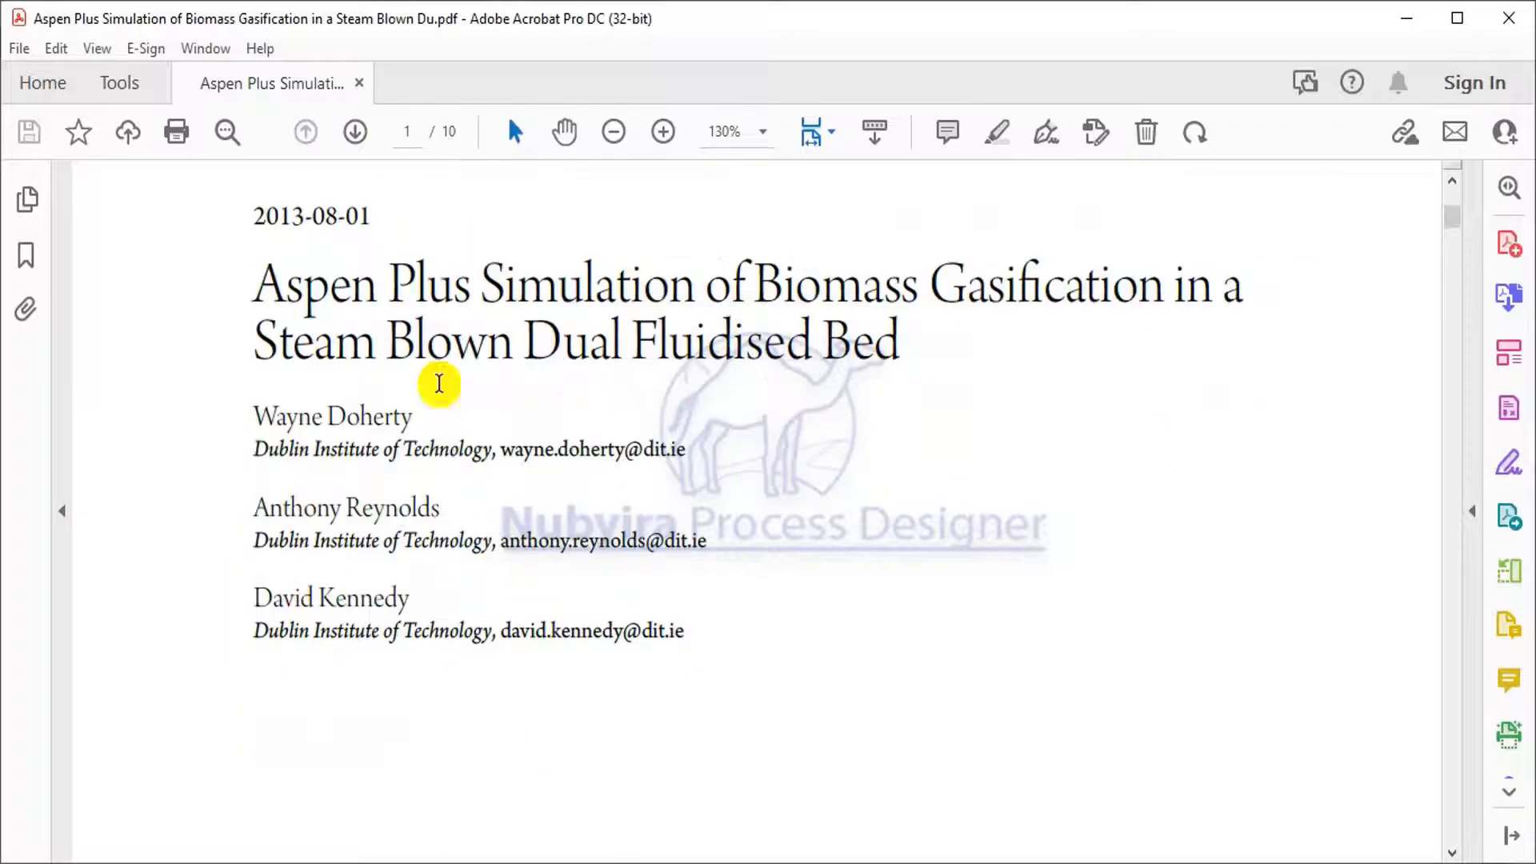
scroll(583, 344, down, 10)
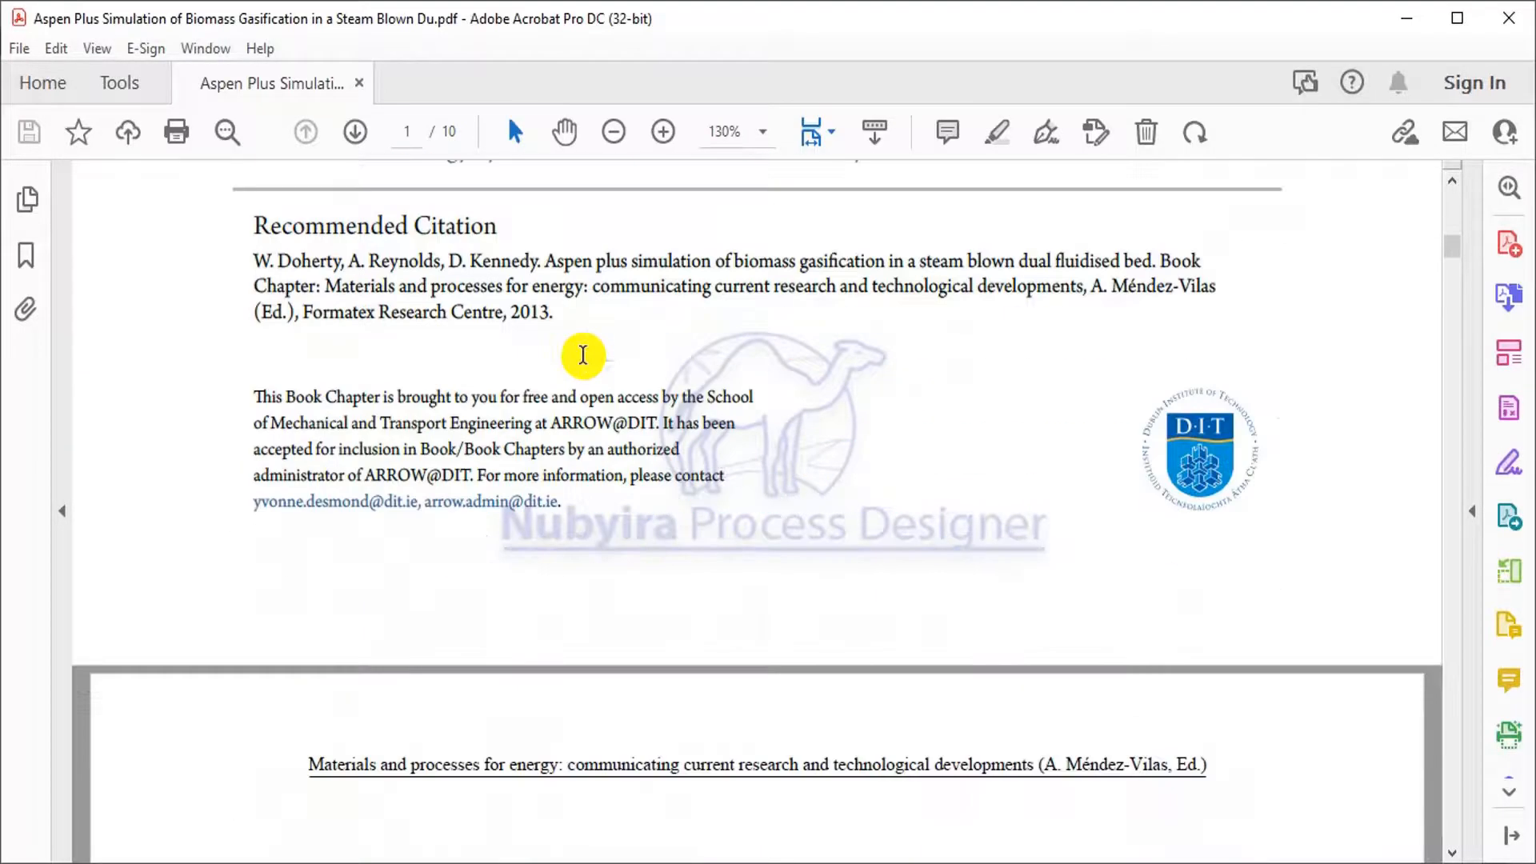
scroll(582, 355, down, 15)
scroll(582, 354, down, 20)
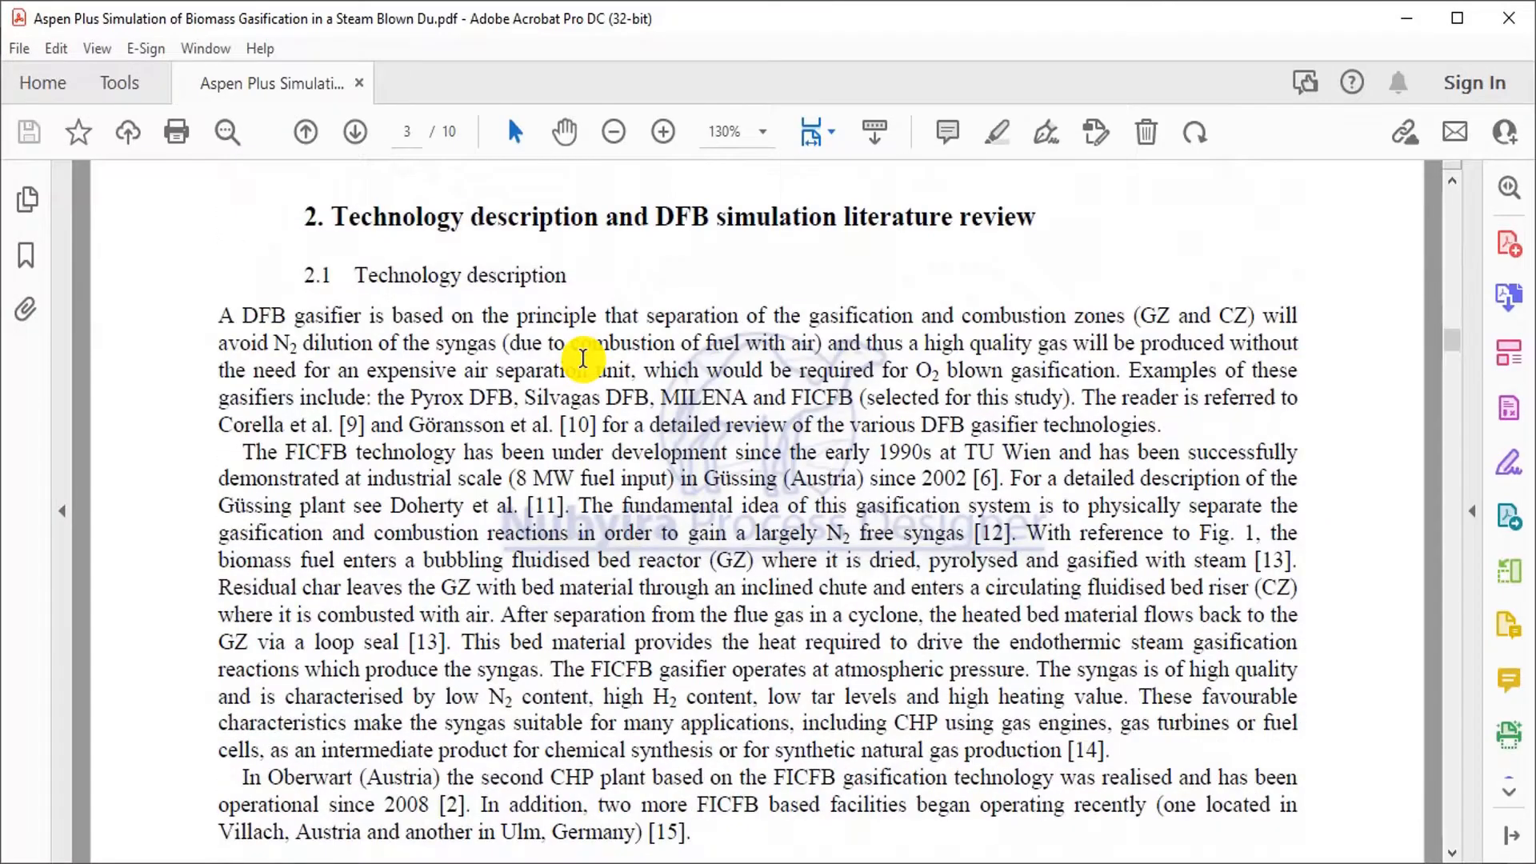
scroll(583, 354, down, 15)
scroll(583, 354, up, 6)
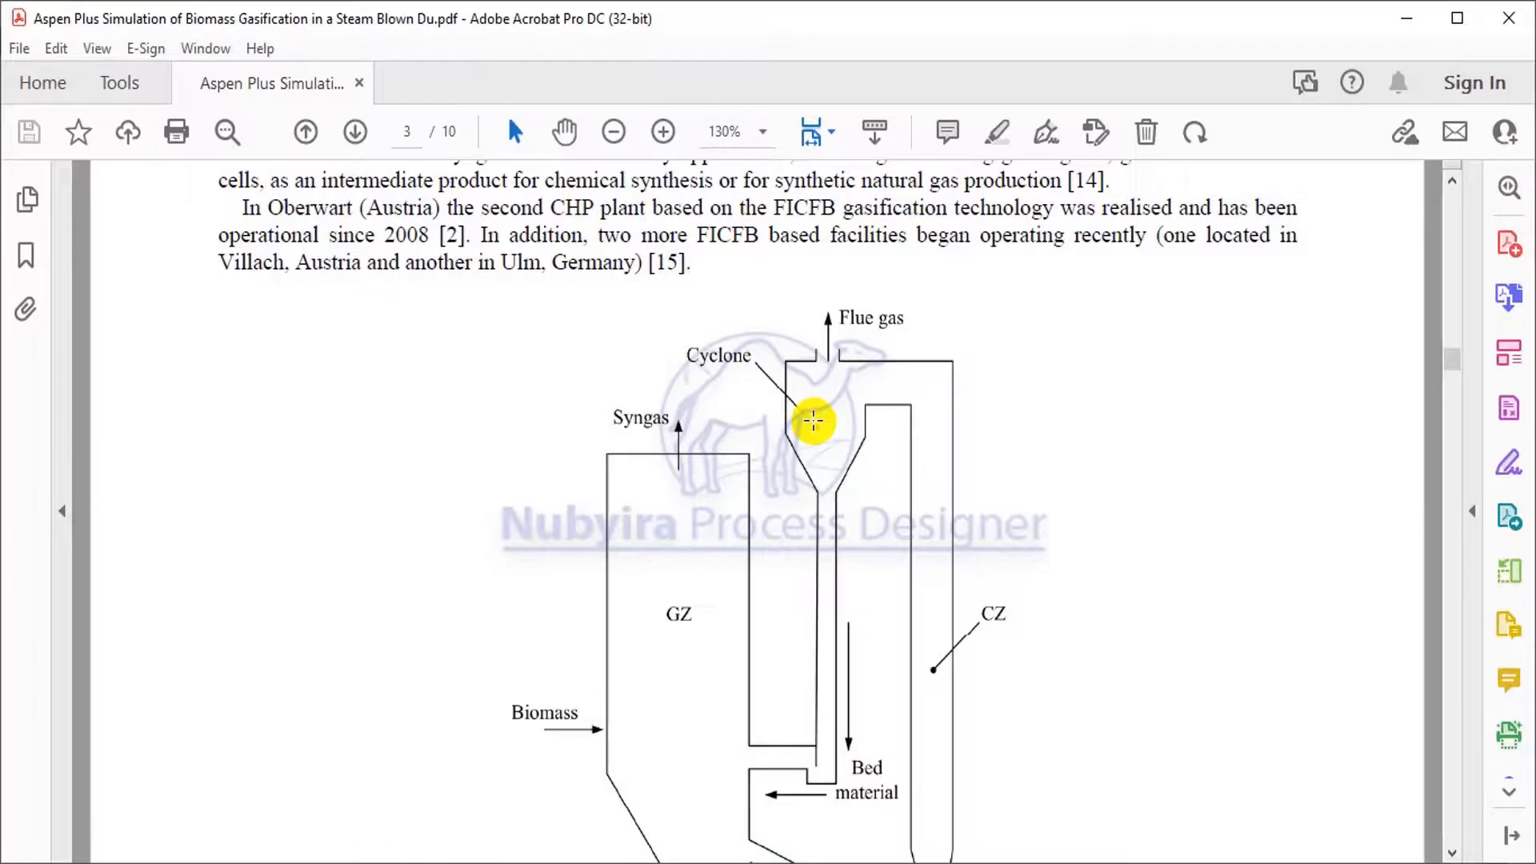
scroll(813, 420, up, 8)
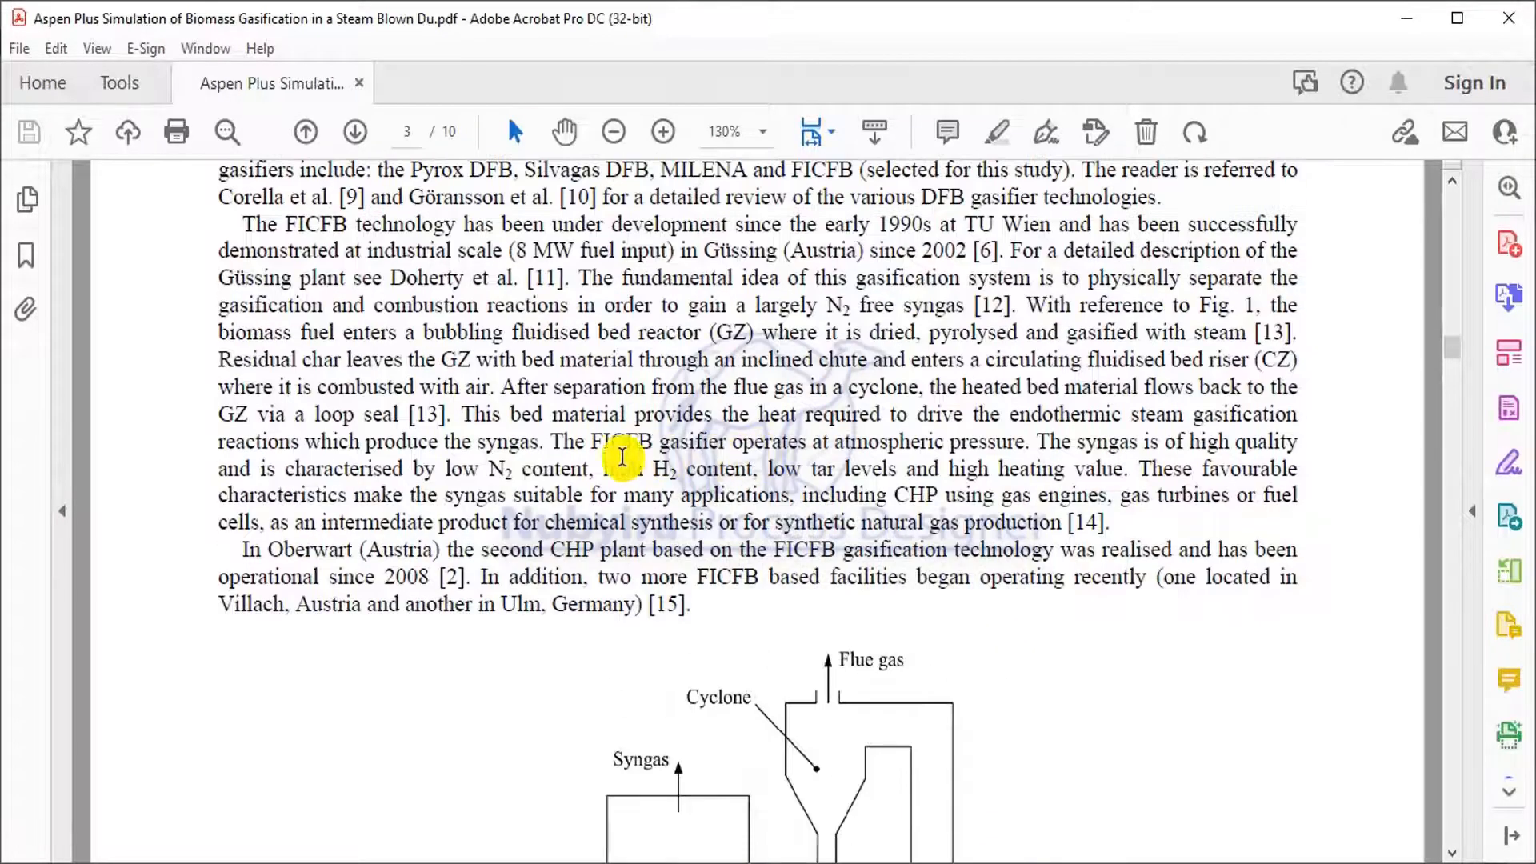
scroll(648, 449, up, 6)
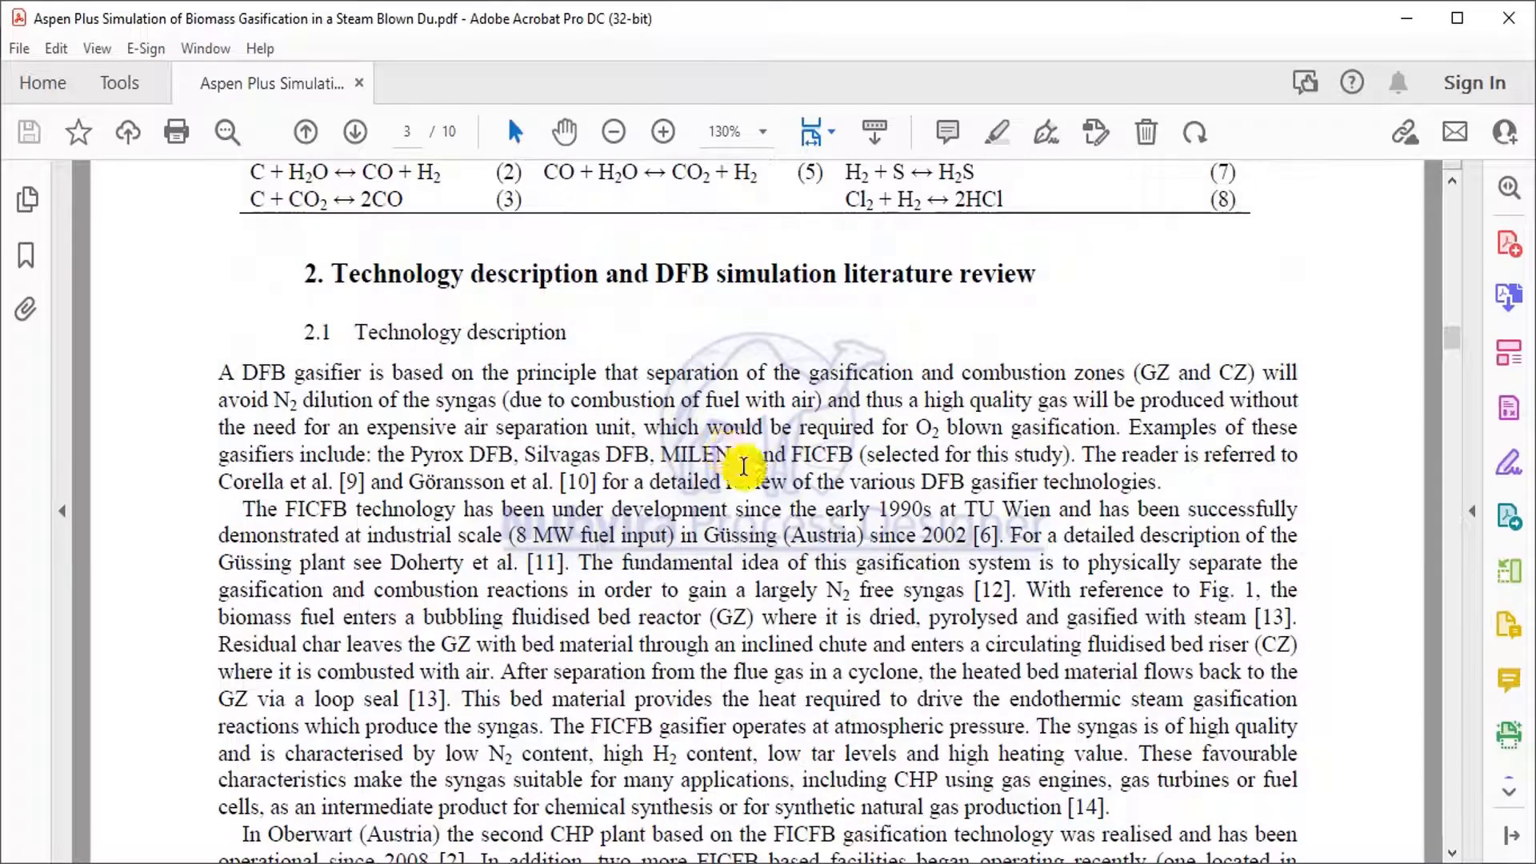
scroll(732, 456, up, 20)
scroll(743, 471, down, 7)
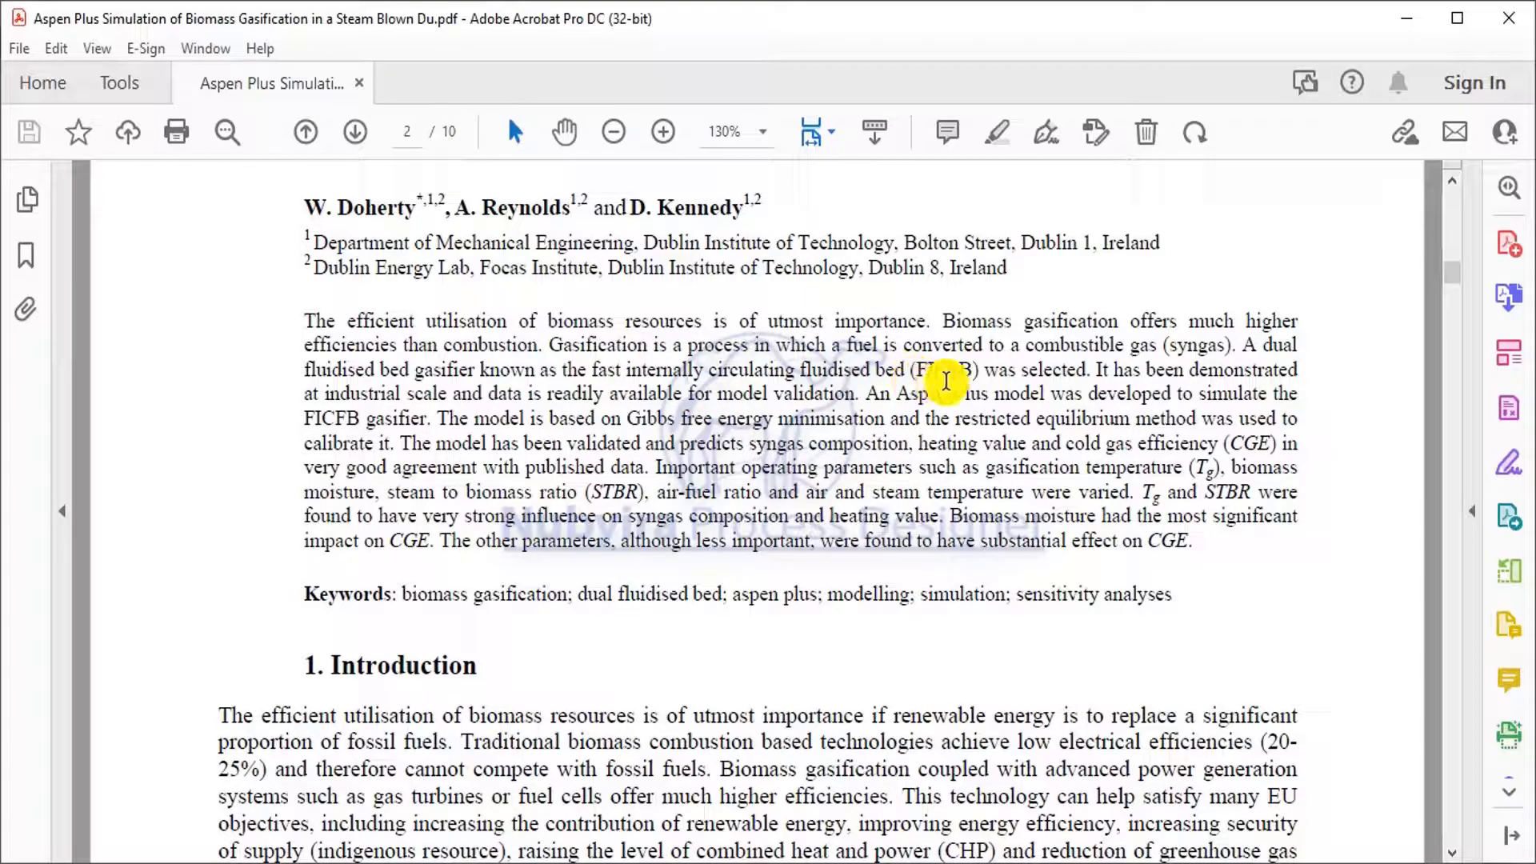
Examine the FICFB gasifier schematic diagram in Fig. 1 of the paper, including its gasification and combustion zones.
scroll(945, 380, down, 20)
scroll(934, 428, down, 15)
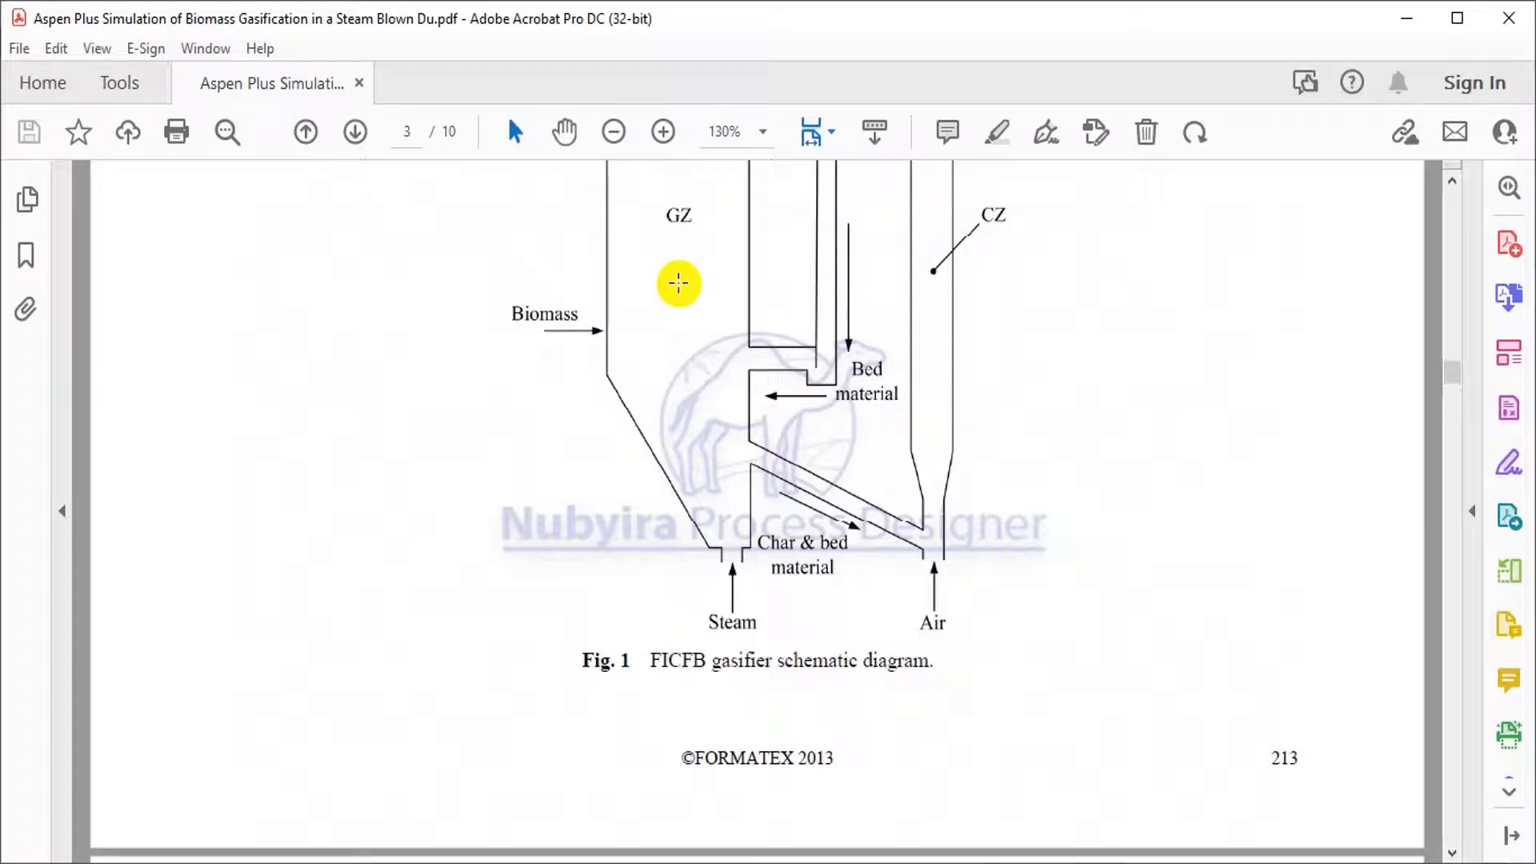
scroll(678, 283, up, 3)
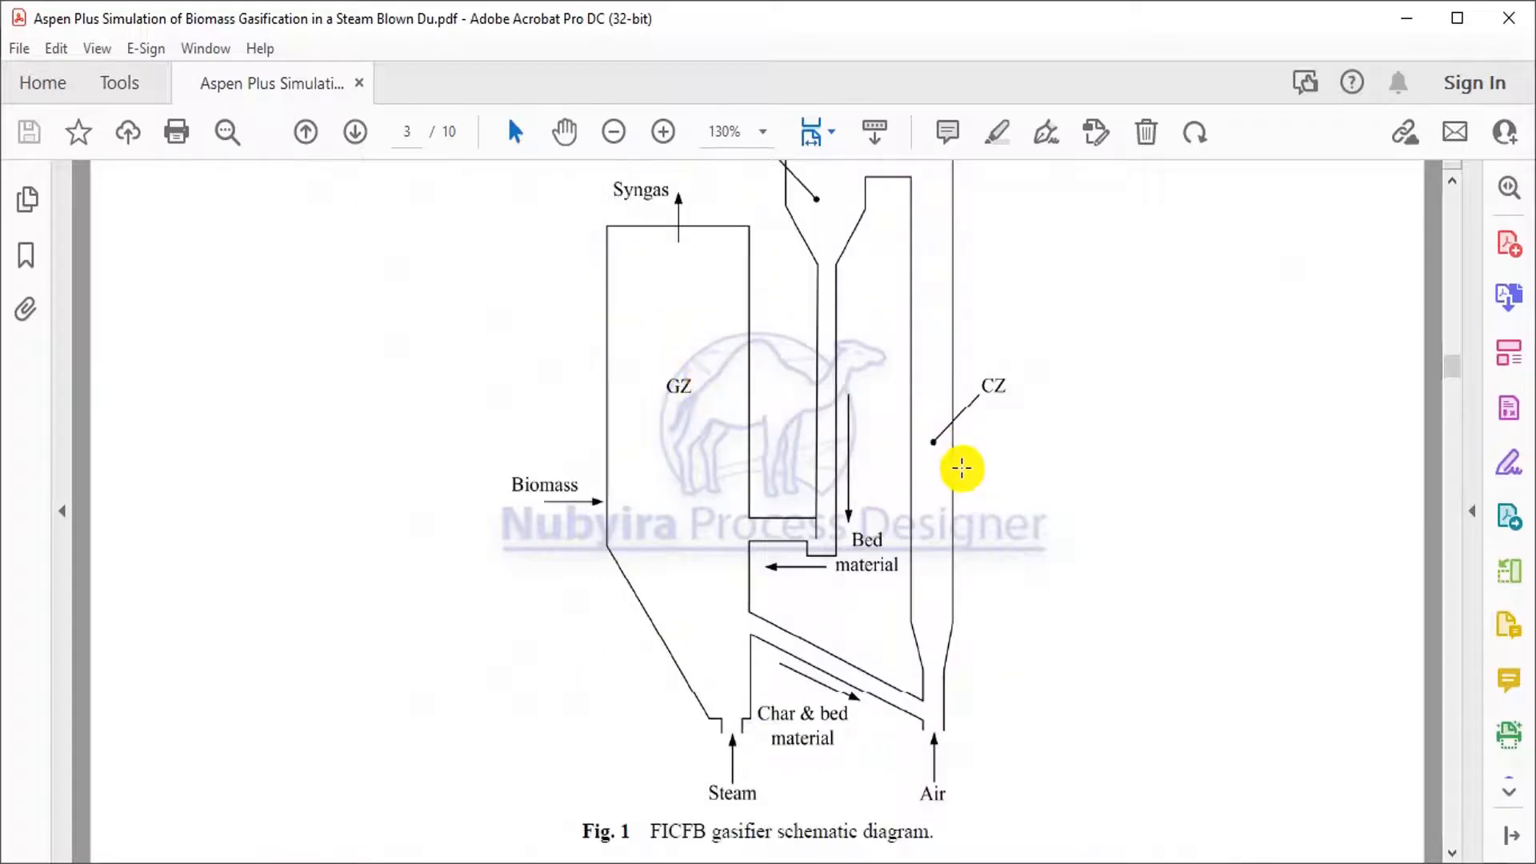
scroll(961, 468, up, 6)
scroll(840, 456, down, 5)
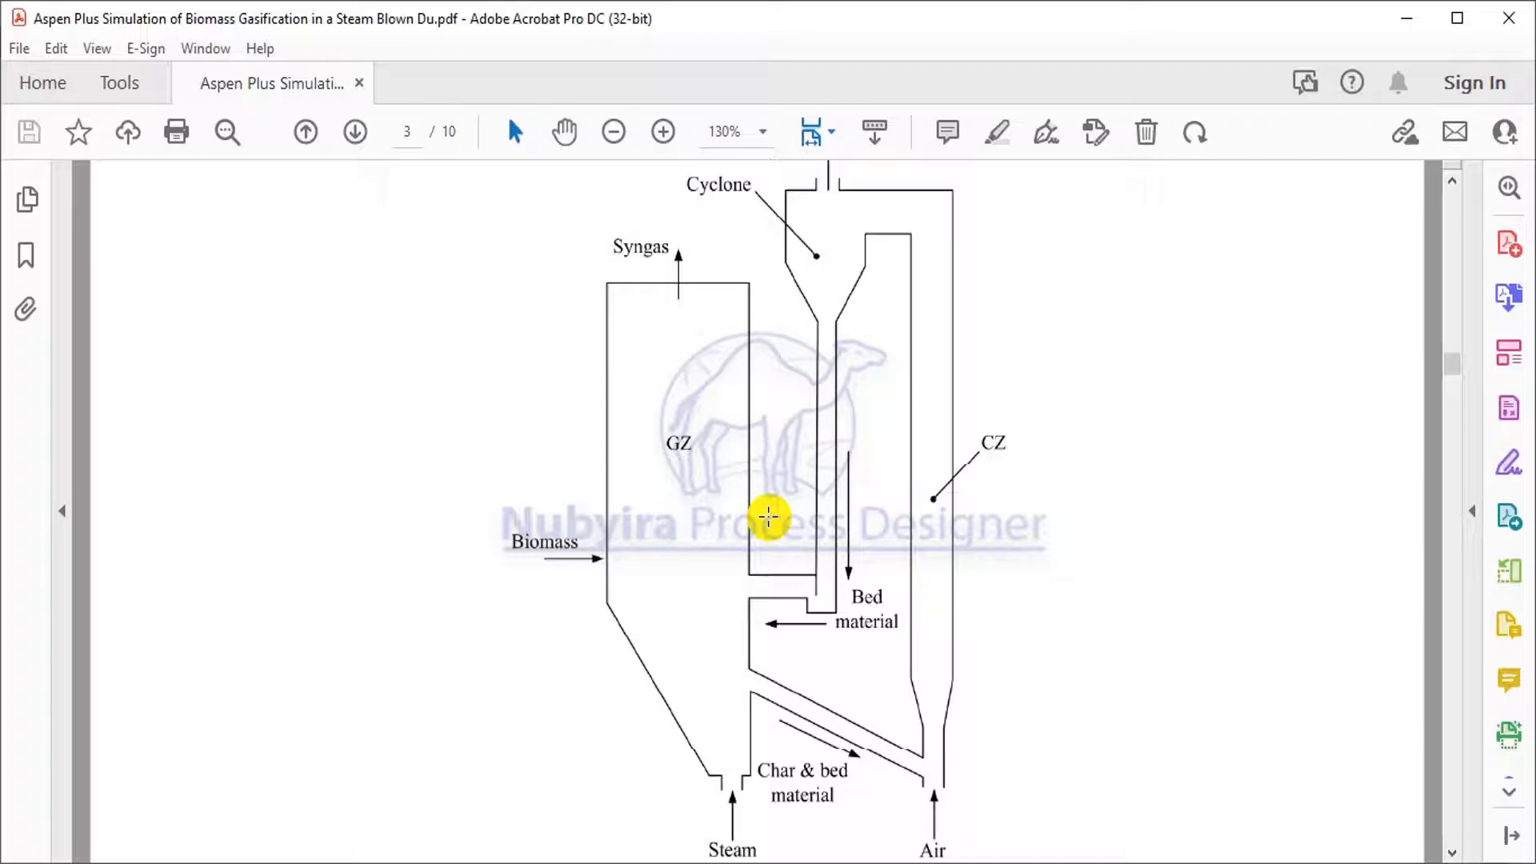
scroll(760, 524, down, 3)
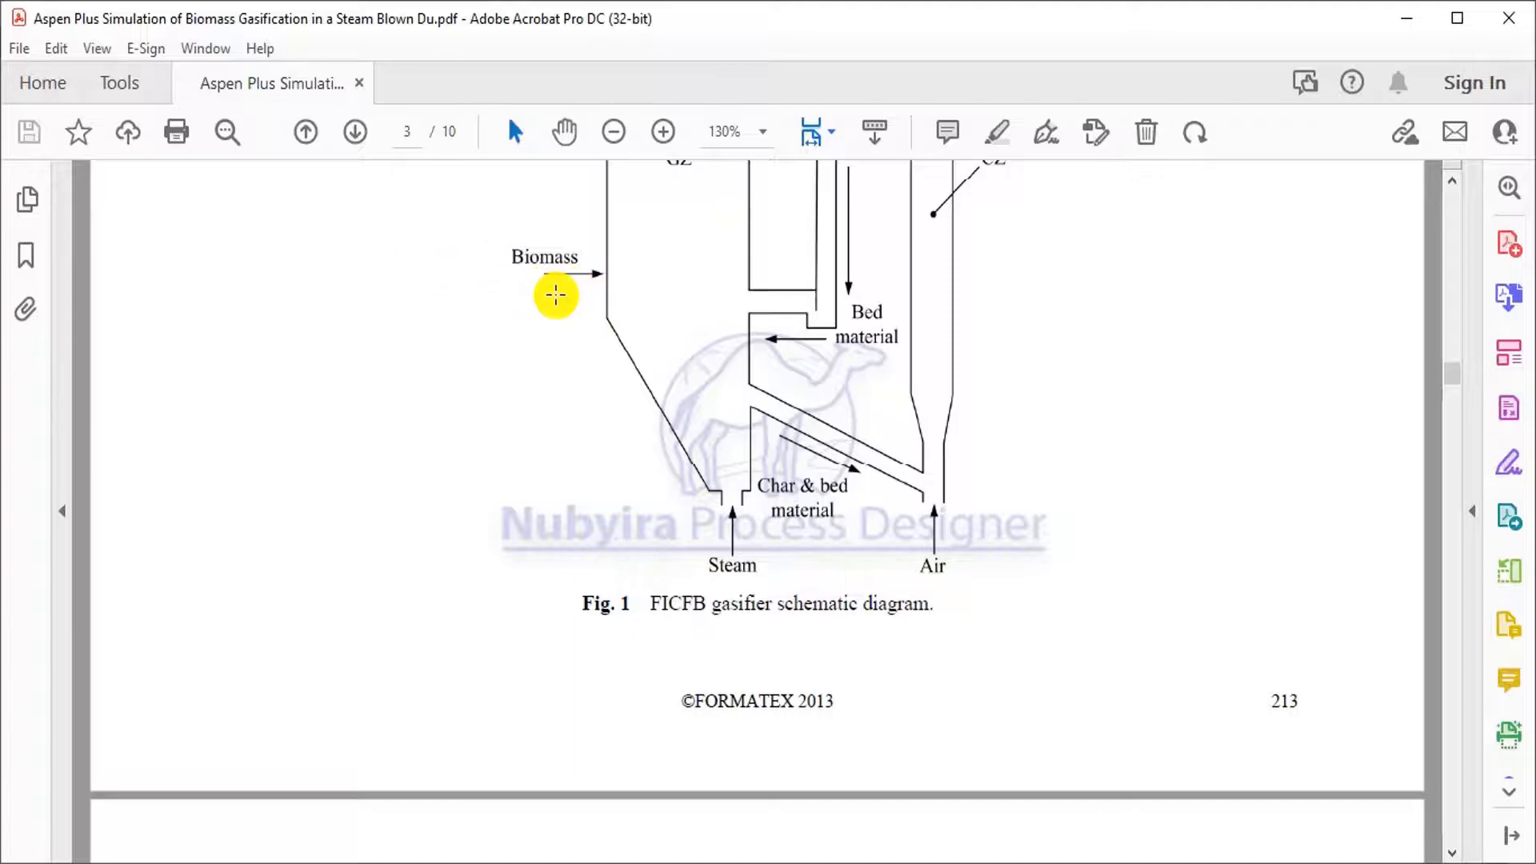
scroll(575, 297, up, 1)
Look up the gasification reactions specified in the model in Table 1 of the paper.
scroll(632, 348, down, 5)
scroll(637, 350, down, 11)
scroll(639, 350, down, 5)
scroll(638, 348, up, 17)
scroll(656, 336, up, 10)
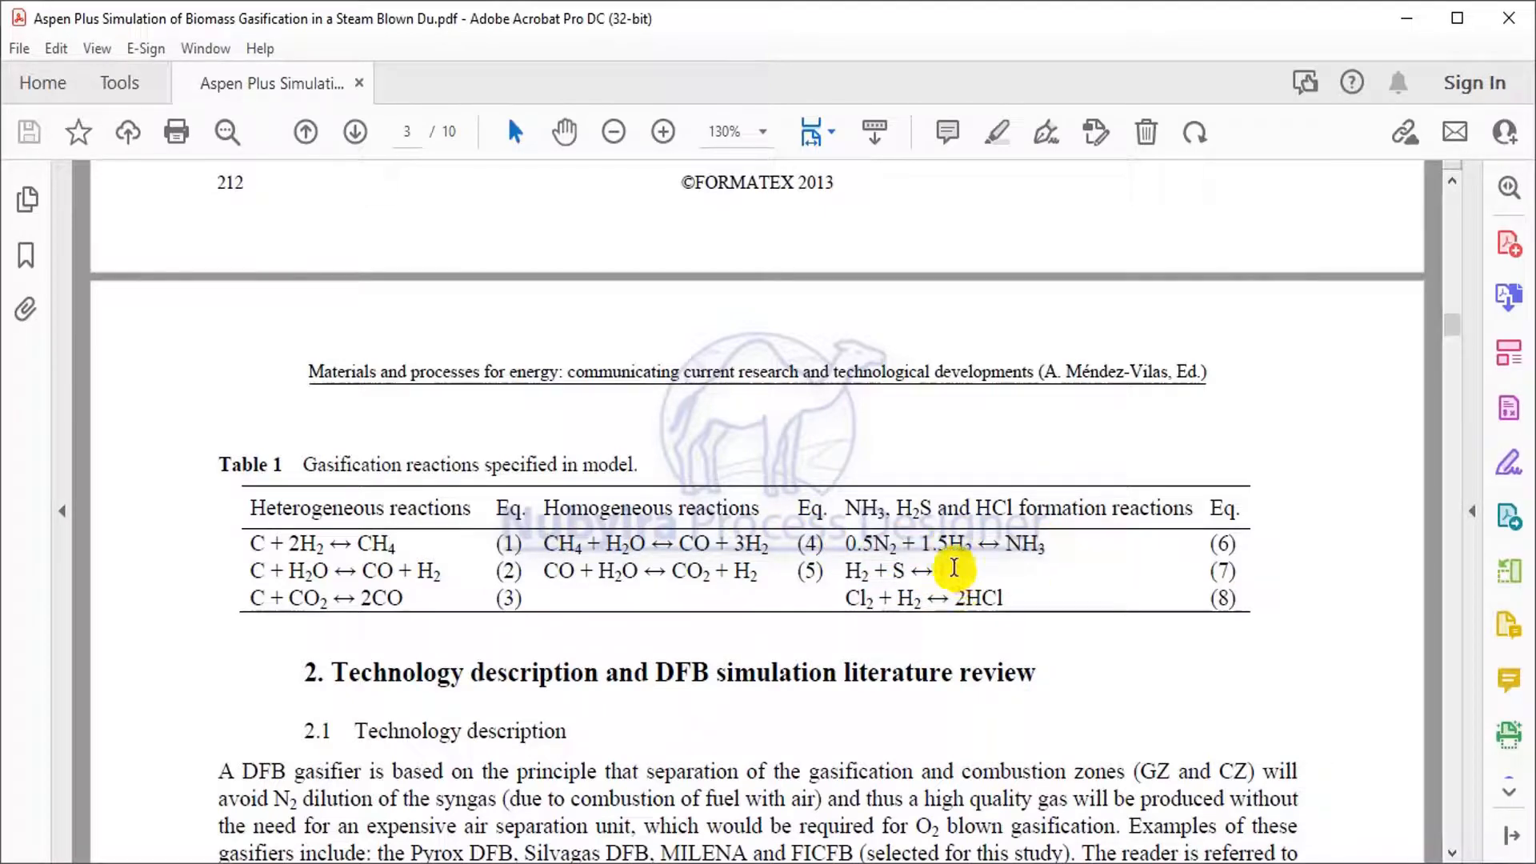
Examine the Aspen Plus flowsheet of the gasifier on page 5 of the paper.
scroll(984, 600, down, 8)
scroll(967, 601, down, 6)
scroll(960, 598, down, 20)
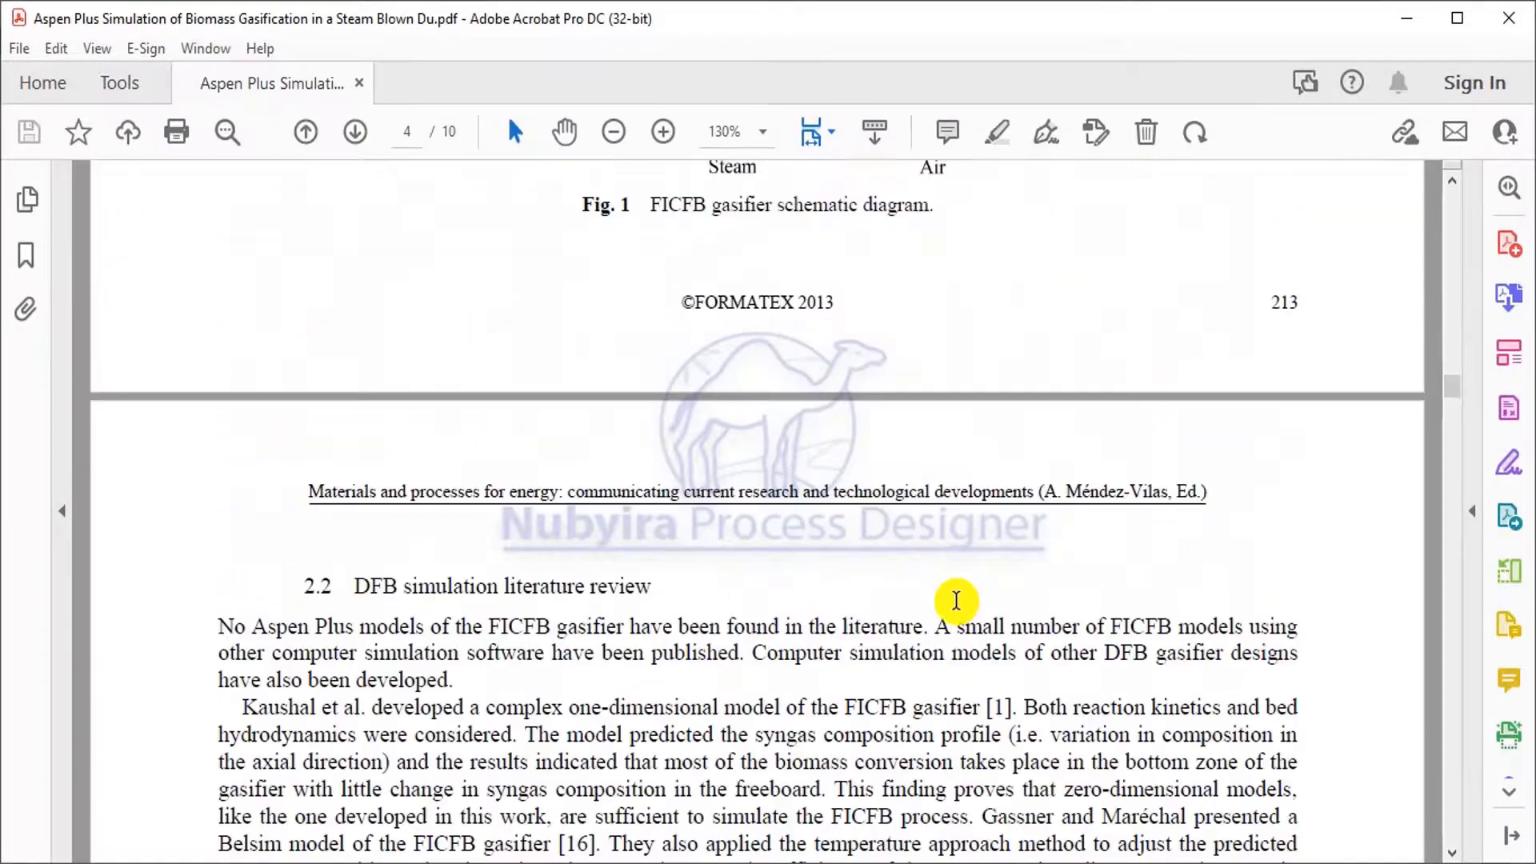
scroll(956, 597, down, 20)
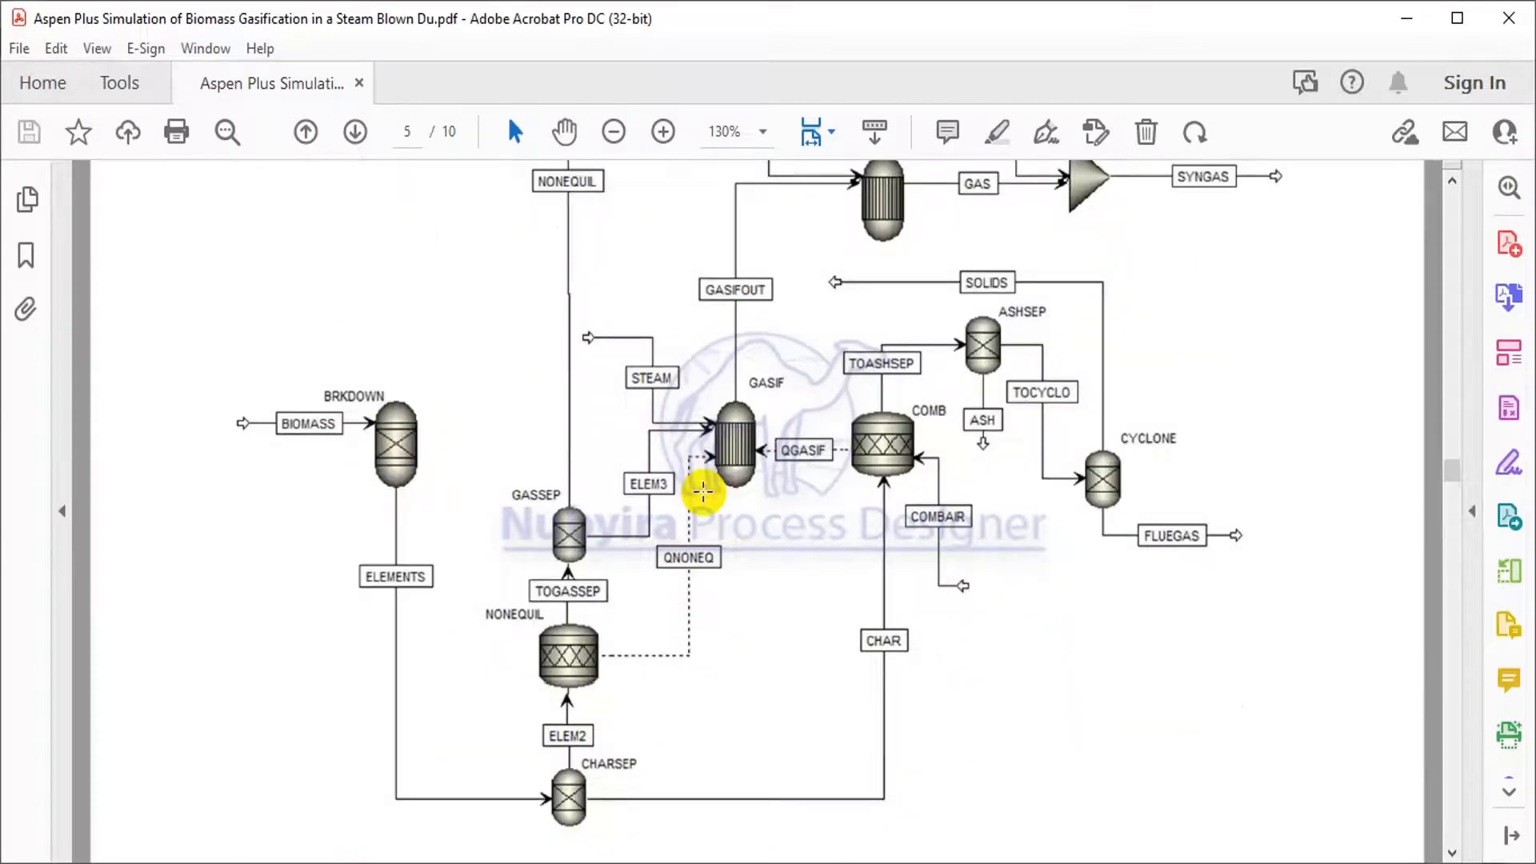
scroll(703, 488, up, 4)
scroll(703, 490, down, 5)
Review the wood chip composition data in Table 2 and the comparison of model results with literature in Table 3.
scroll(703, 491, down, 15)
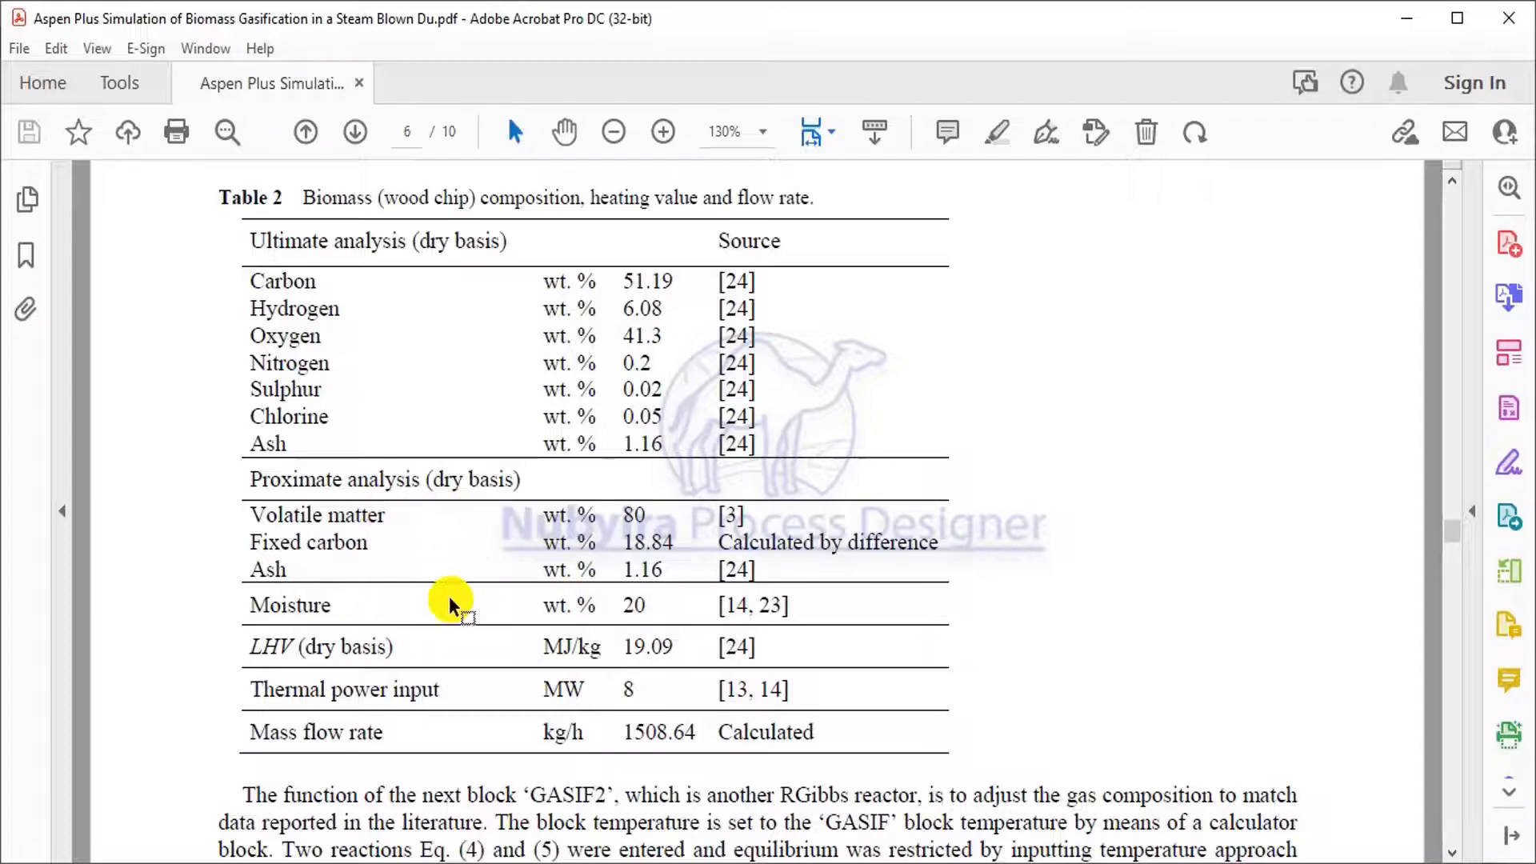
scroll(549, 592, down, 3)
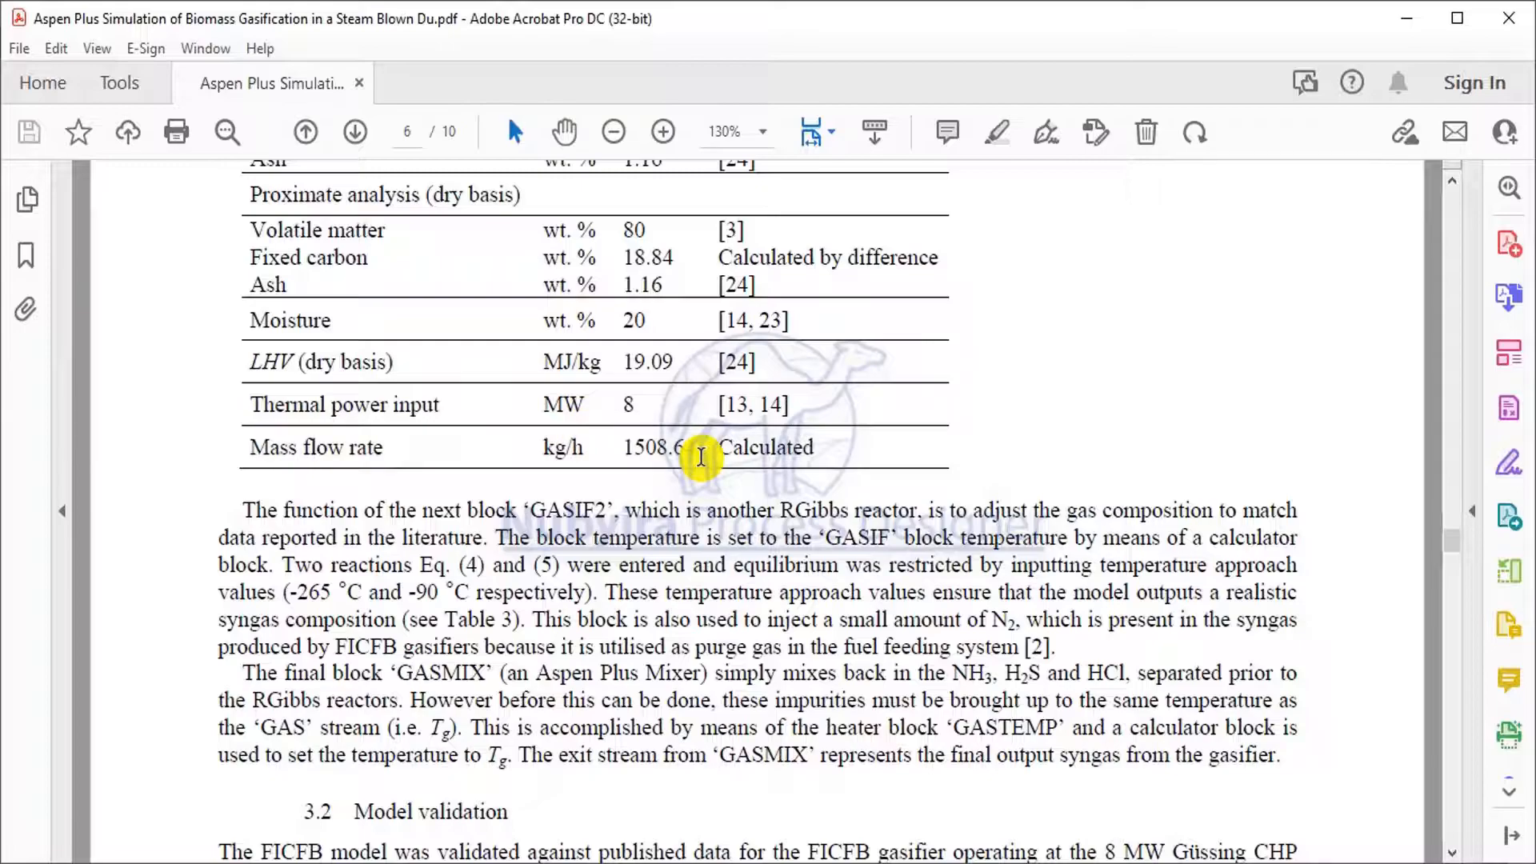
scroll(701, 455, down, 15)
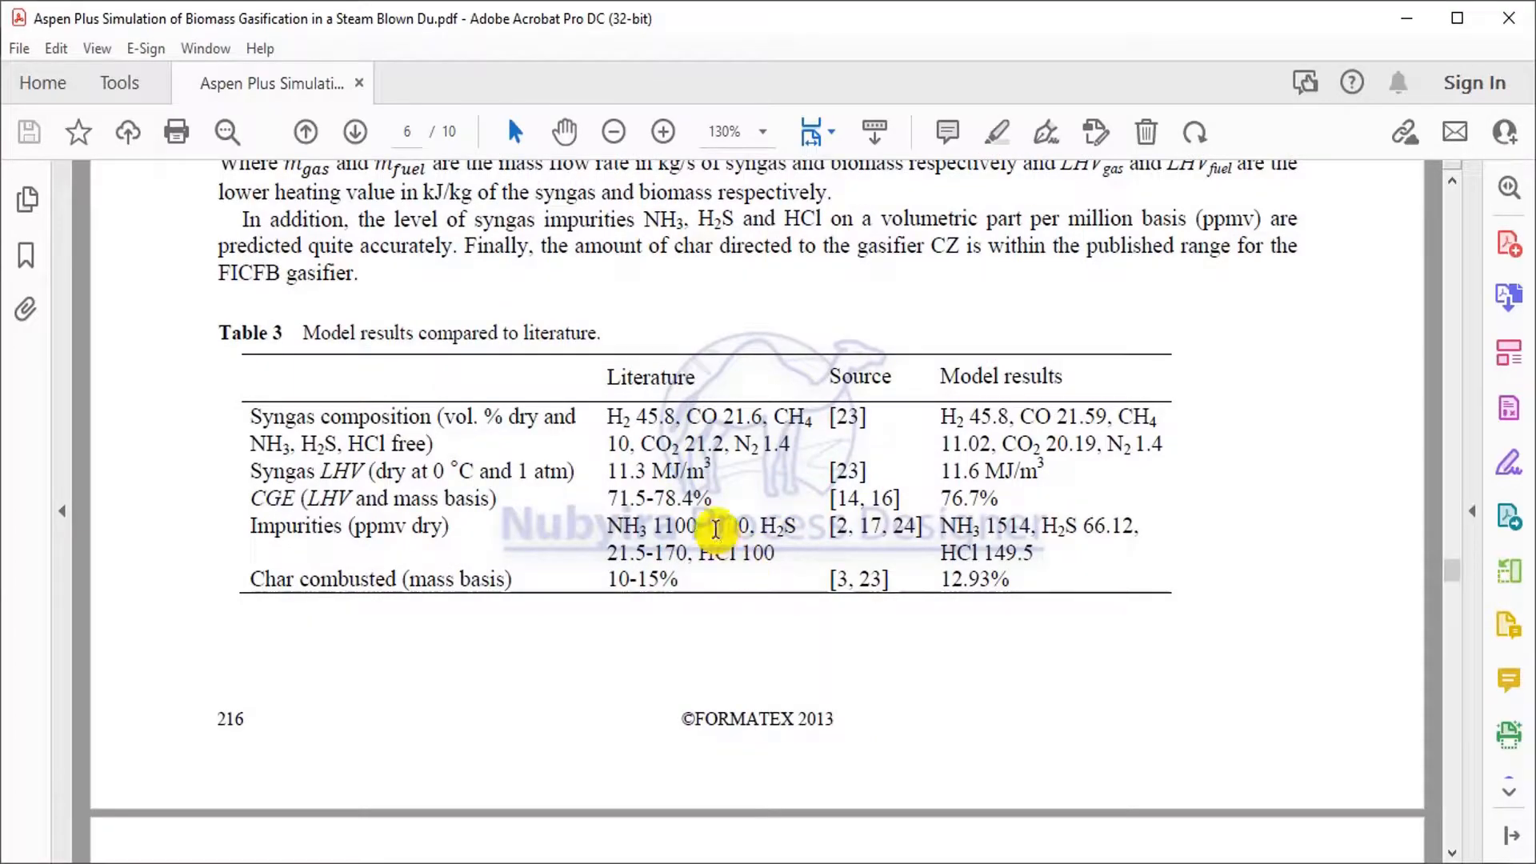
scroll(704, 532, down, 12)
scroll(706, 544, down, 4)
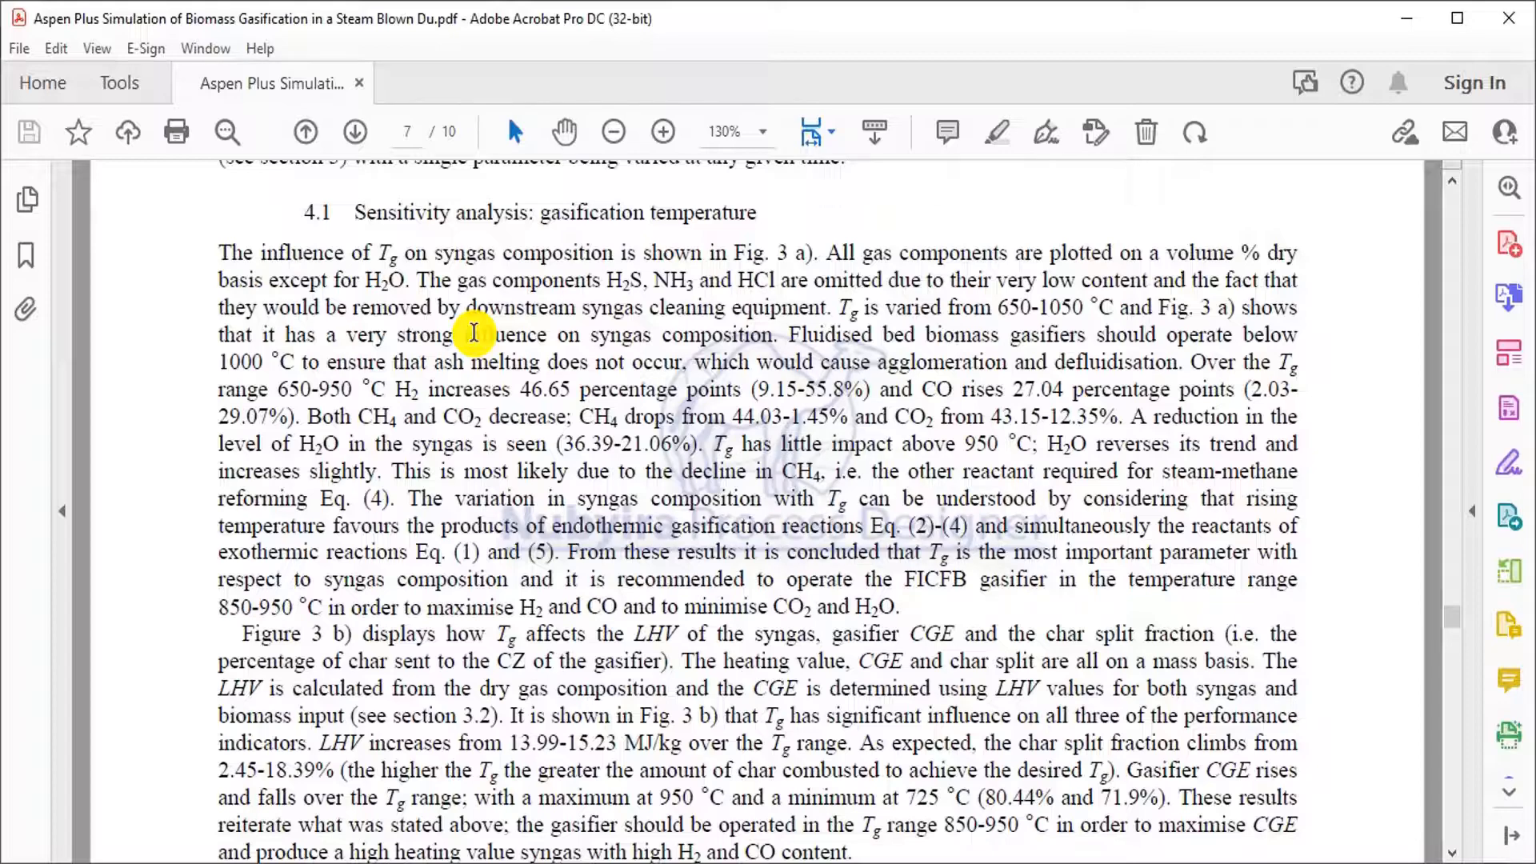
scroll(473, 331, up, 15)
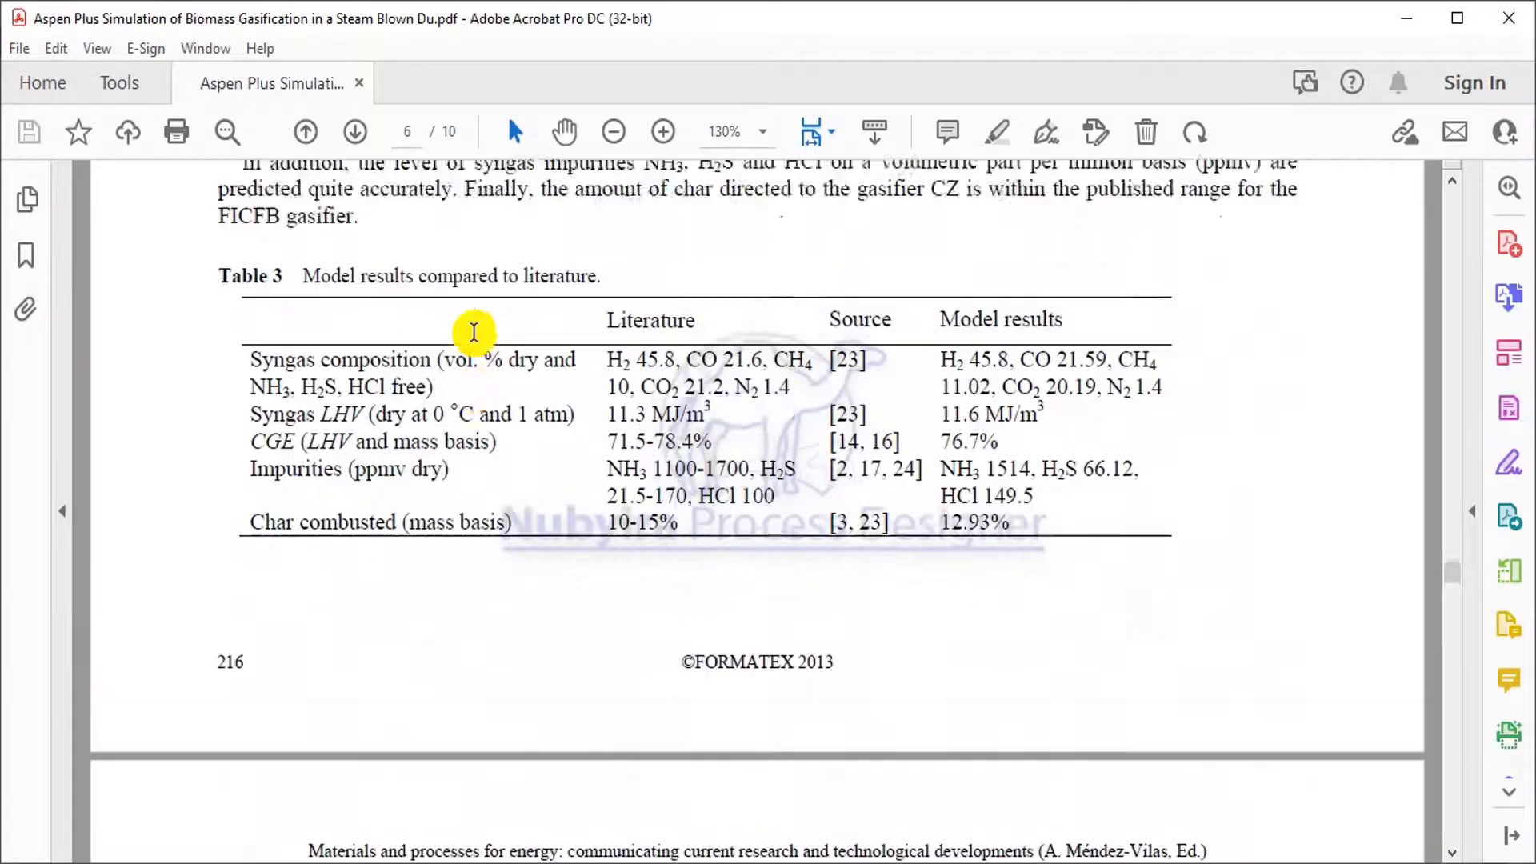
Go back over the paper's block descriptions, model assumptions and gasifier schematic on pages 3 to 5.
scroll(491, 326, up, 12)
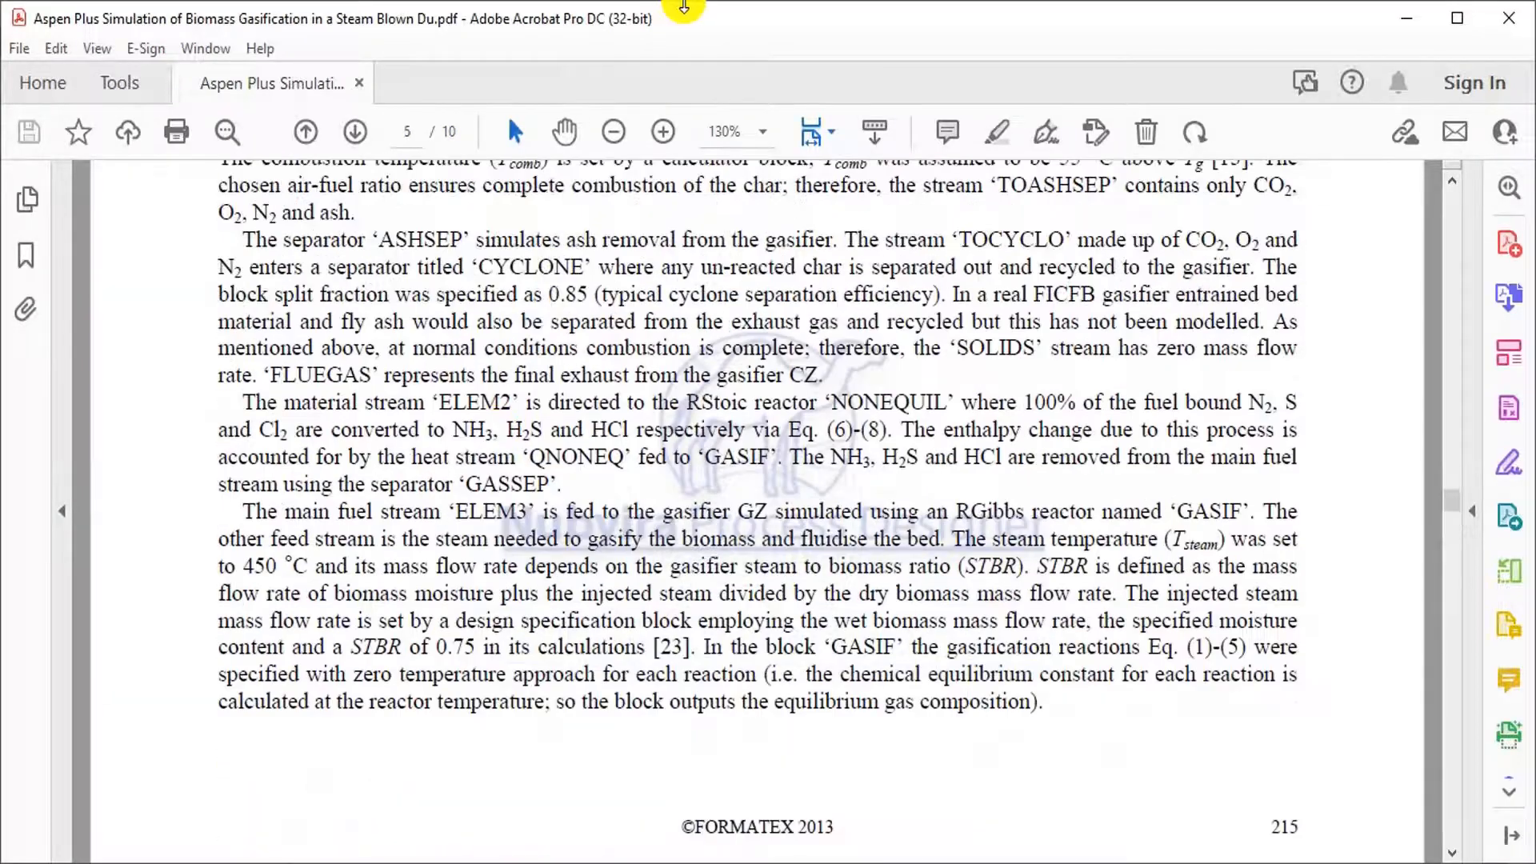
scroll(768, 640, up, 15)
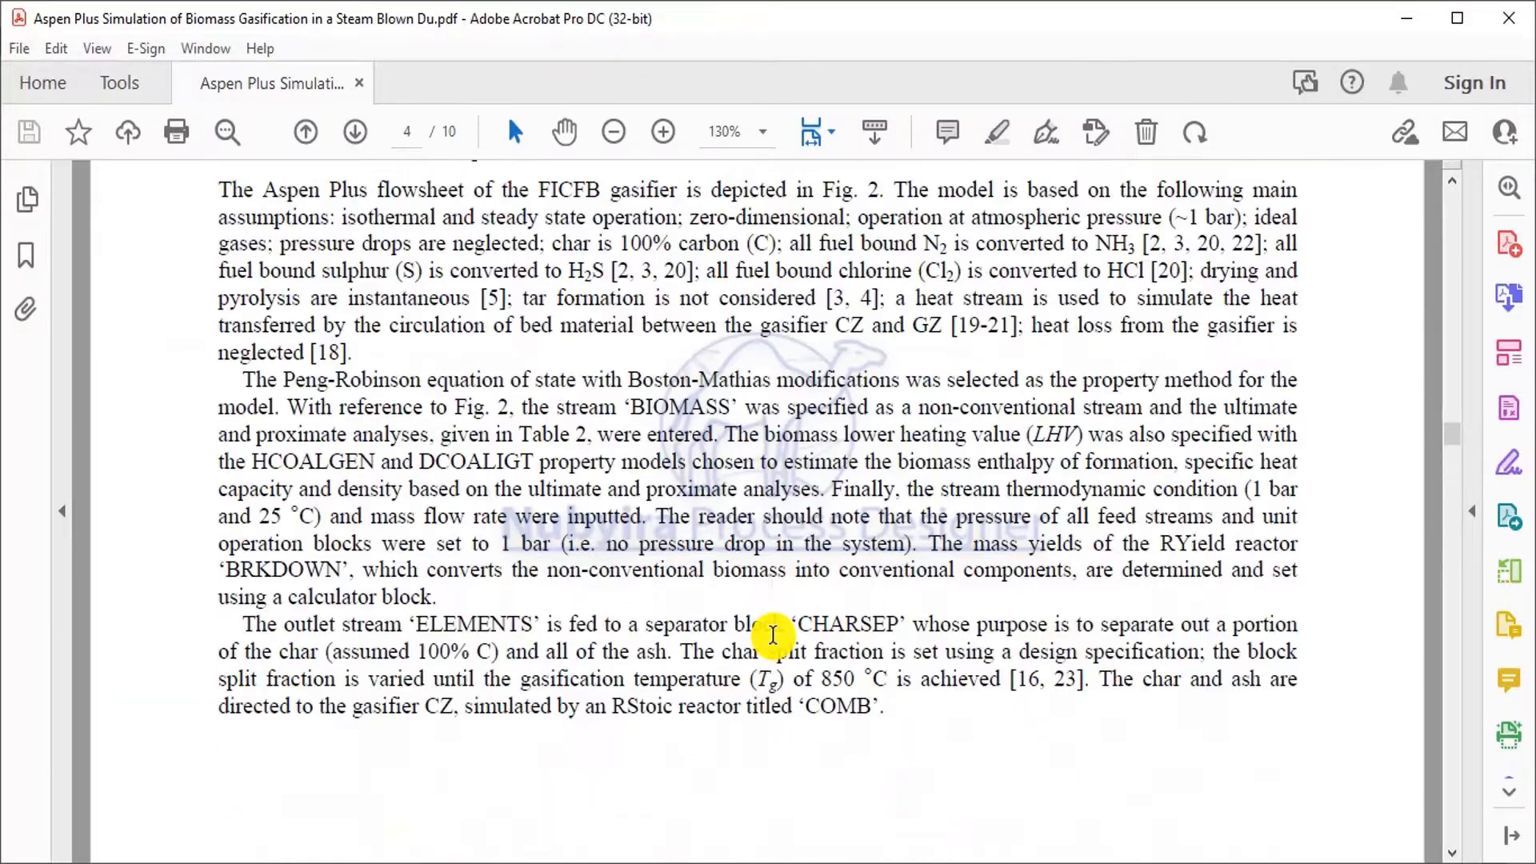
scroll(774, 634, up, 12)
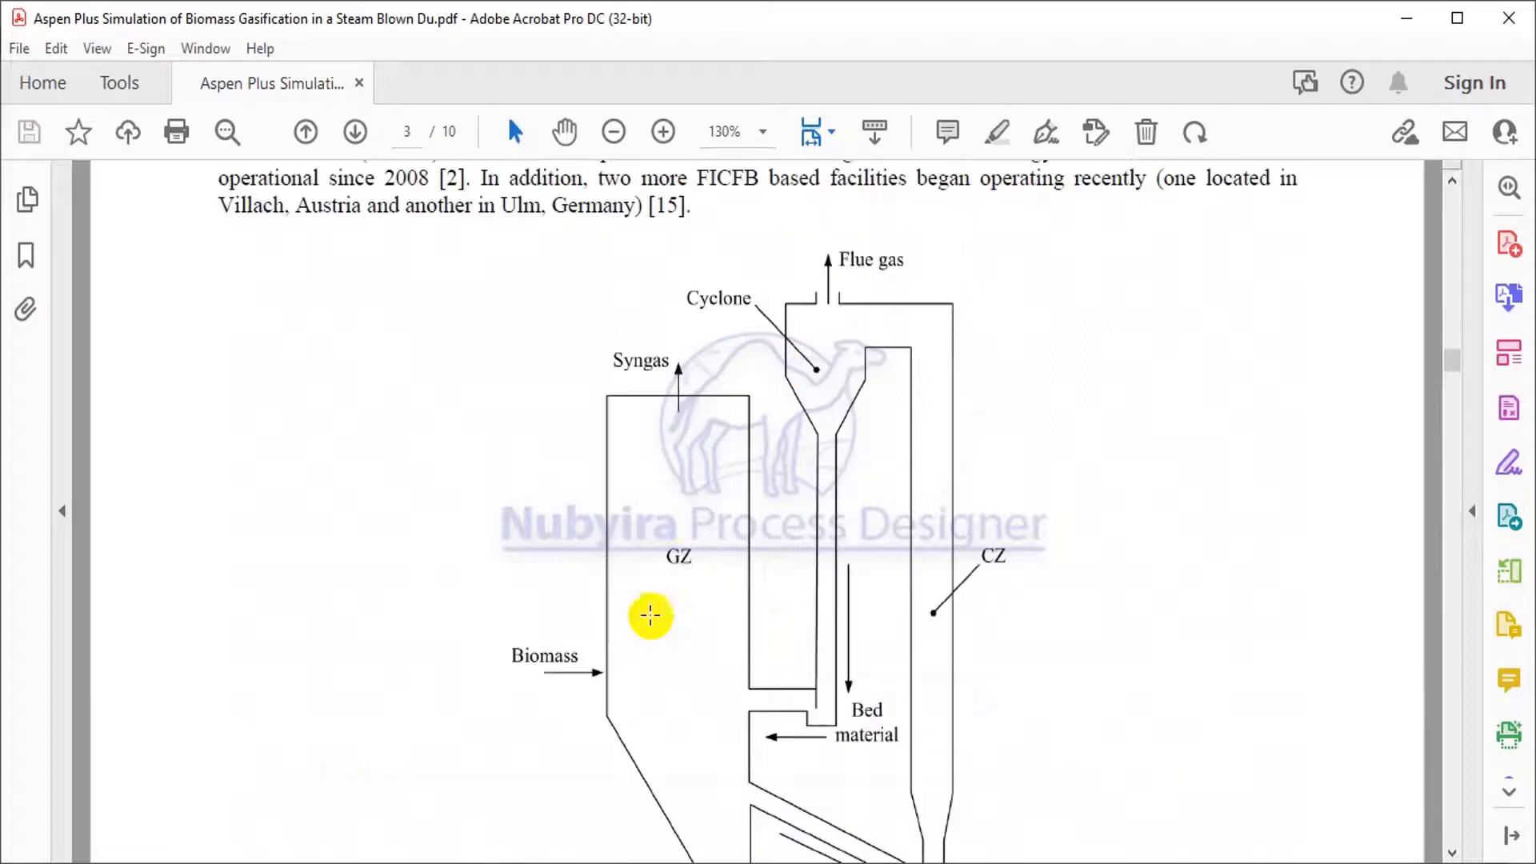
scroll(712, 566, down, 18)
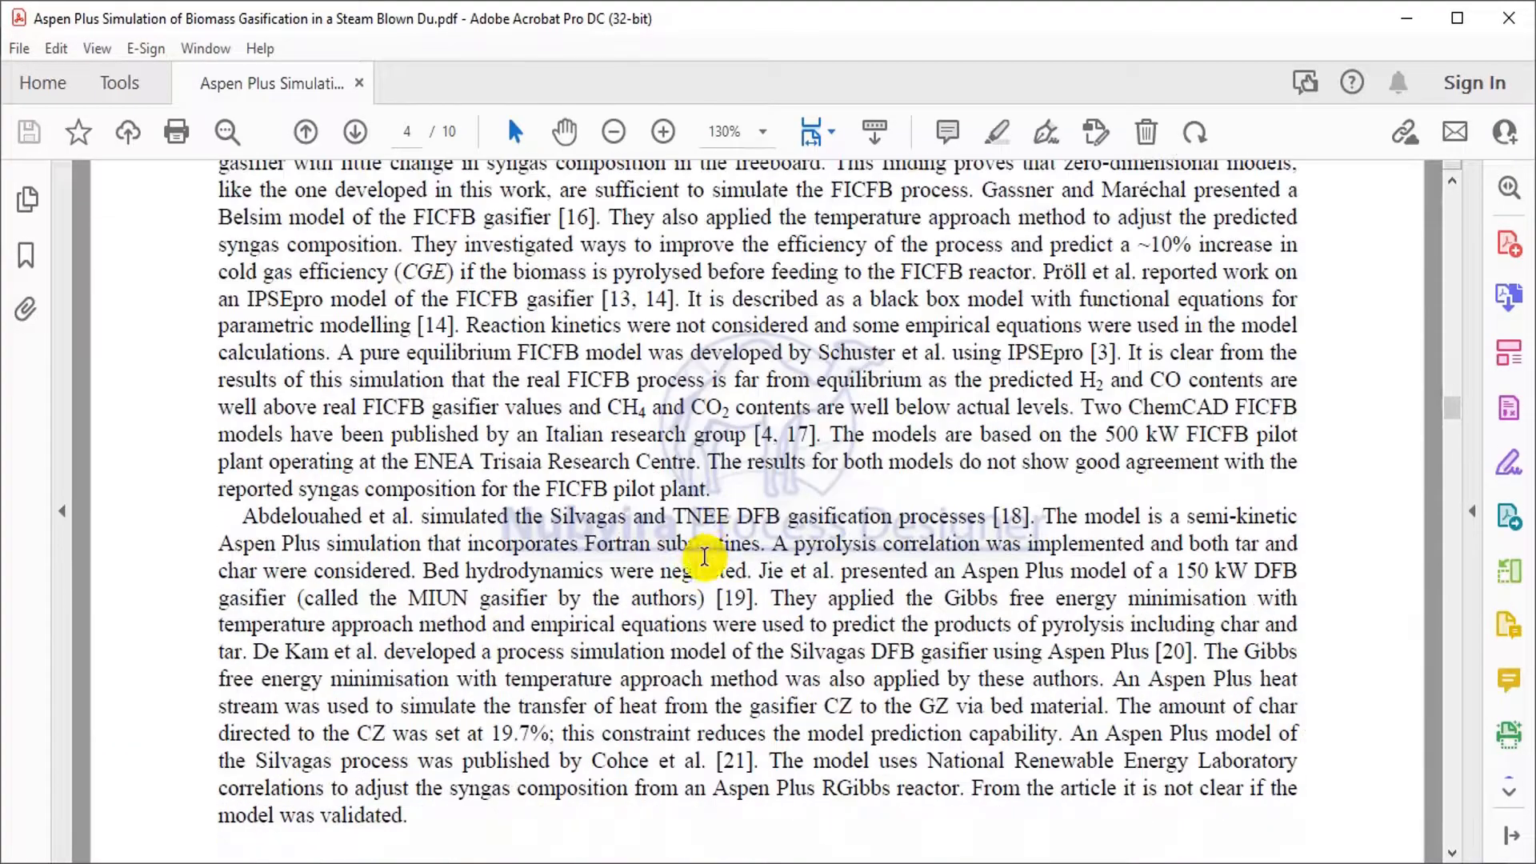
scroll(712, 567, down, 20)
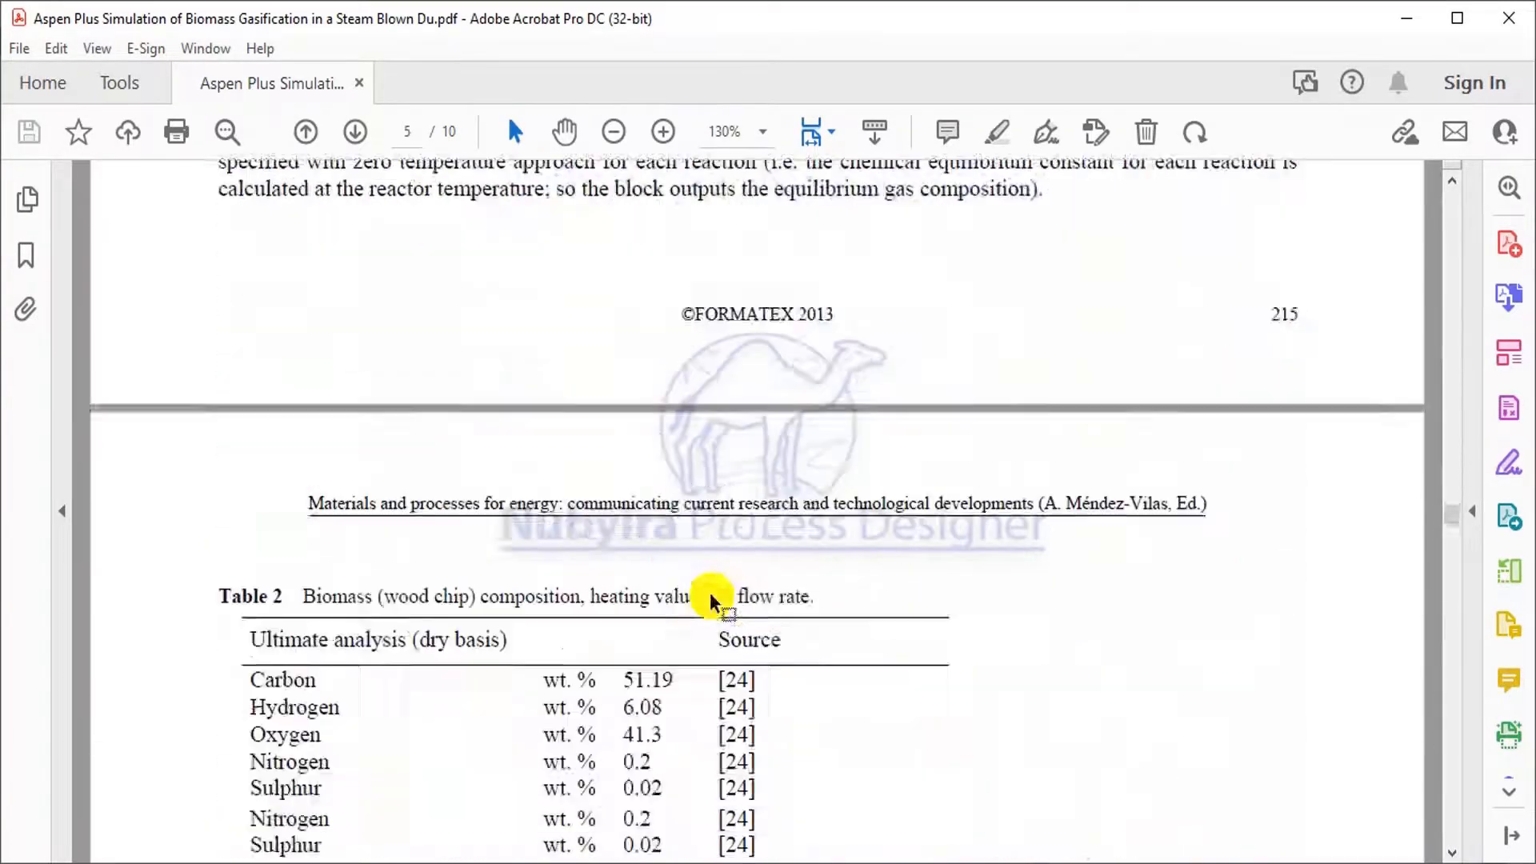
Review the sensitivity analyses for gasification temperature, biomass moisture, steam to biomass ratio and air-fuel ratio, including Figs. 3, 5 and 6.
scroll(711, 593, down, 20)
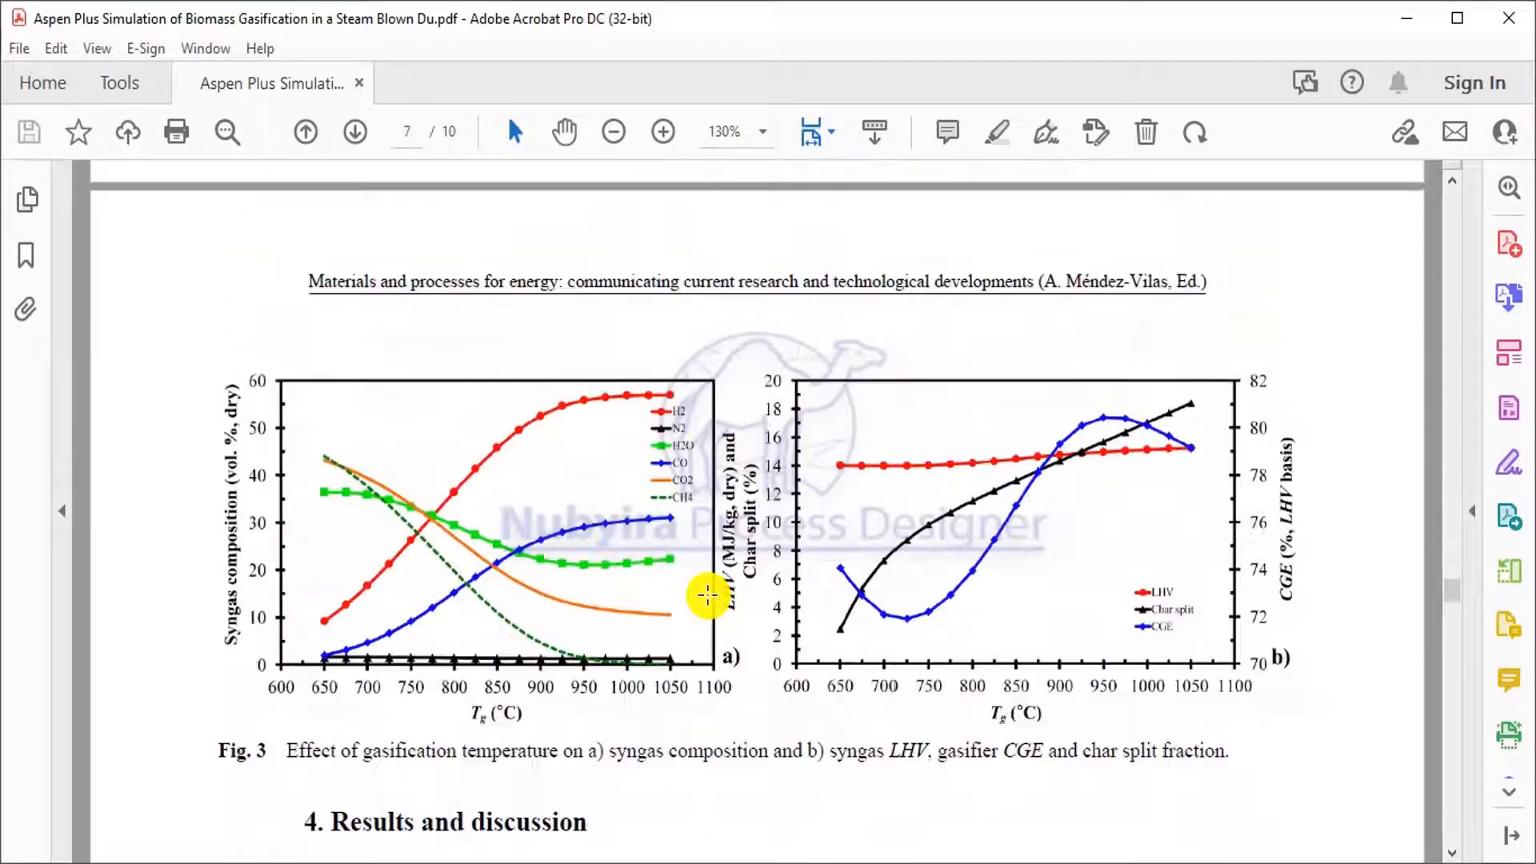
scroll(707, 593, down, 20)
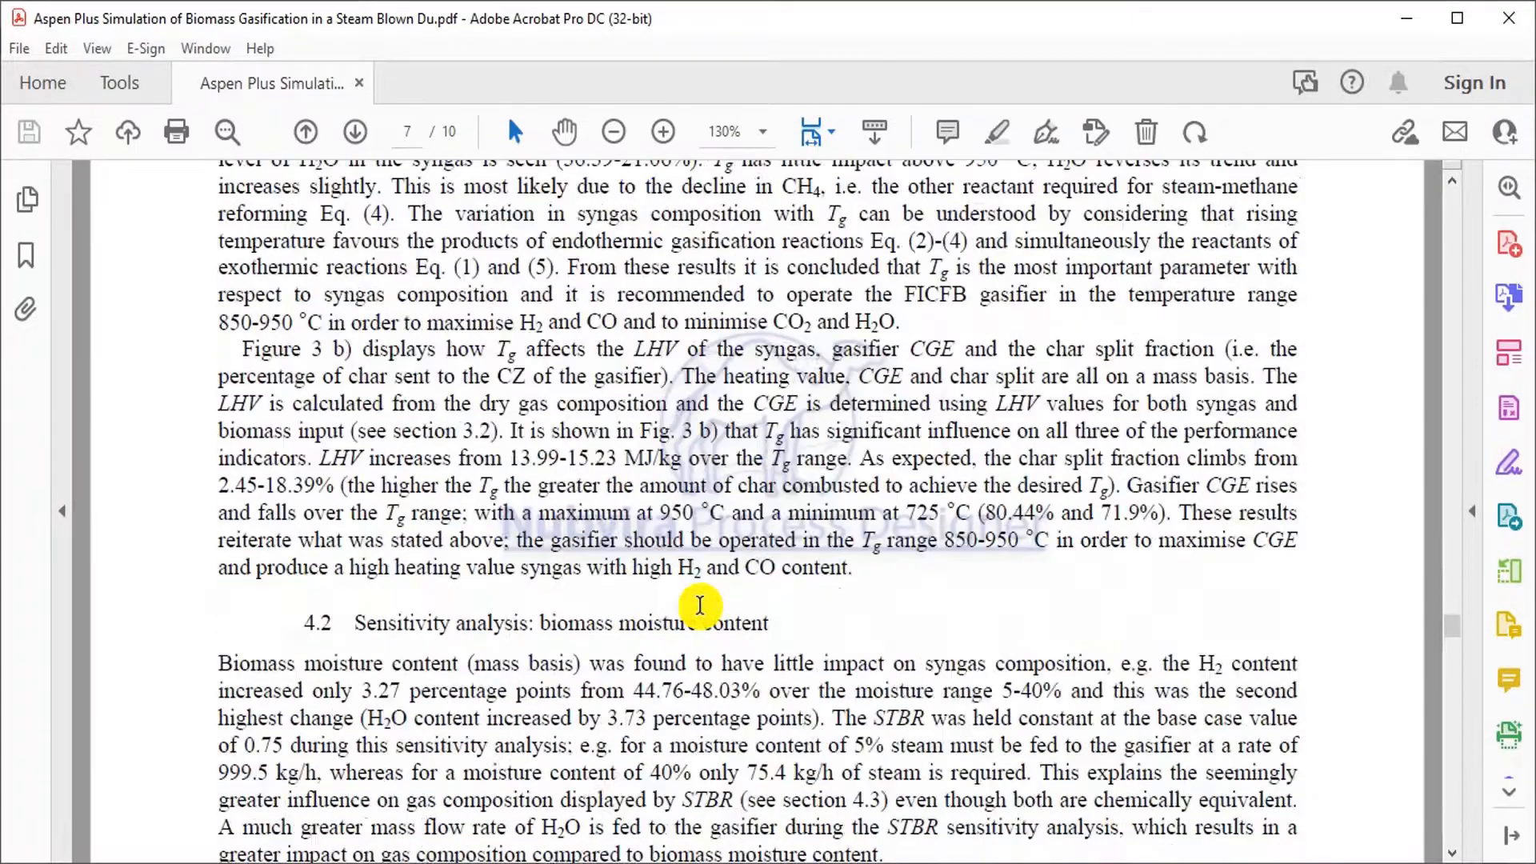
scroll(700, 605, down, 5)
scroll(676, 518, up, 7)
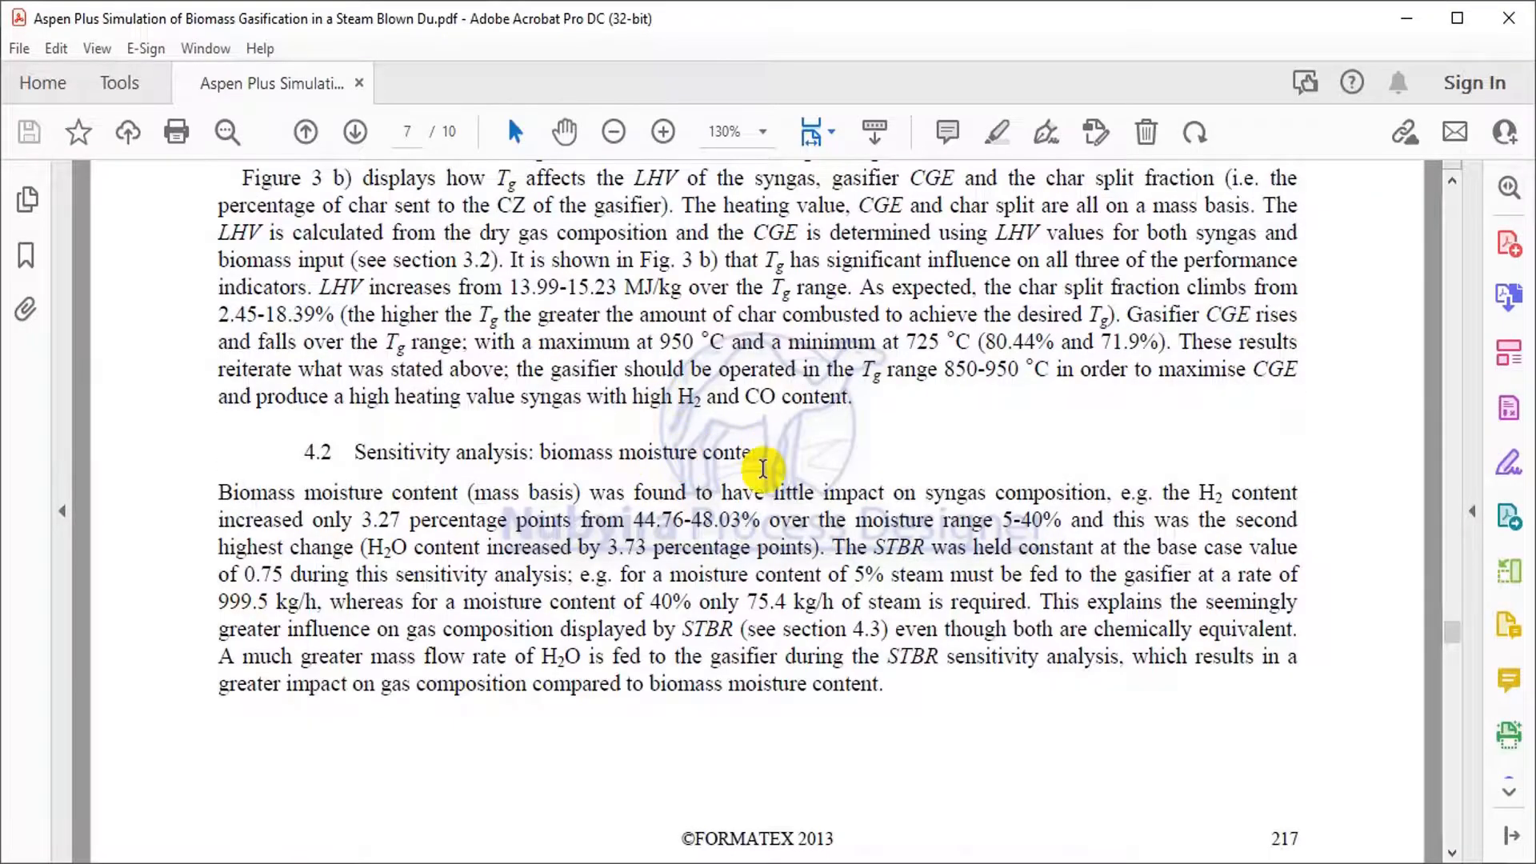
scroll(761, 453, down, 15)
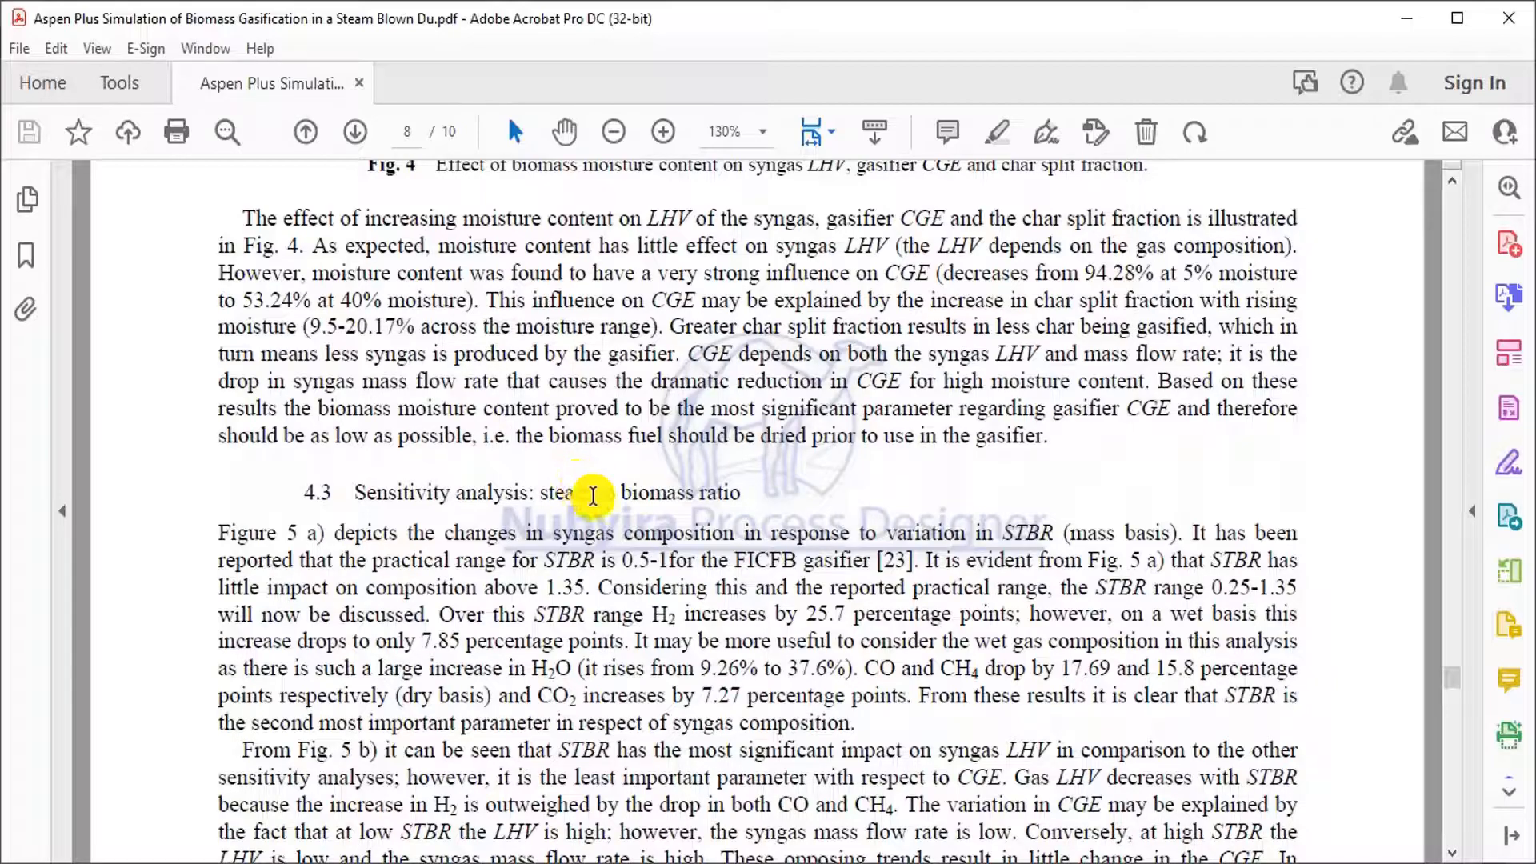
scroll(736, 491, down, 20)
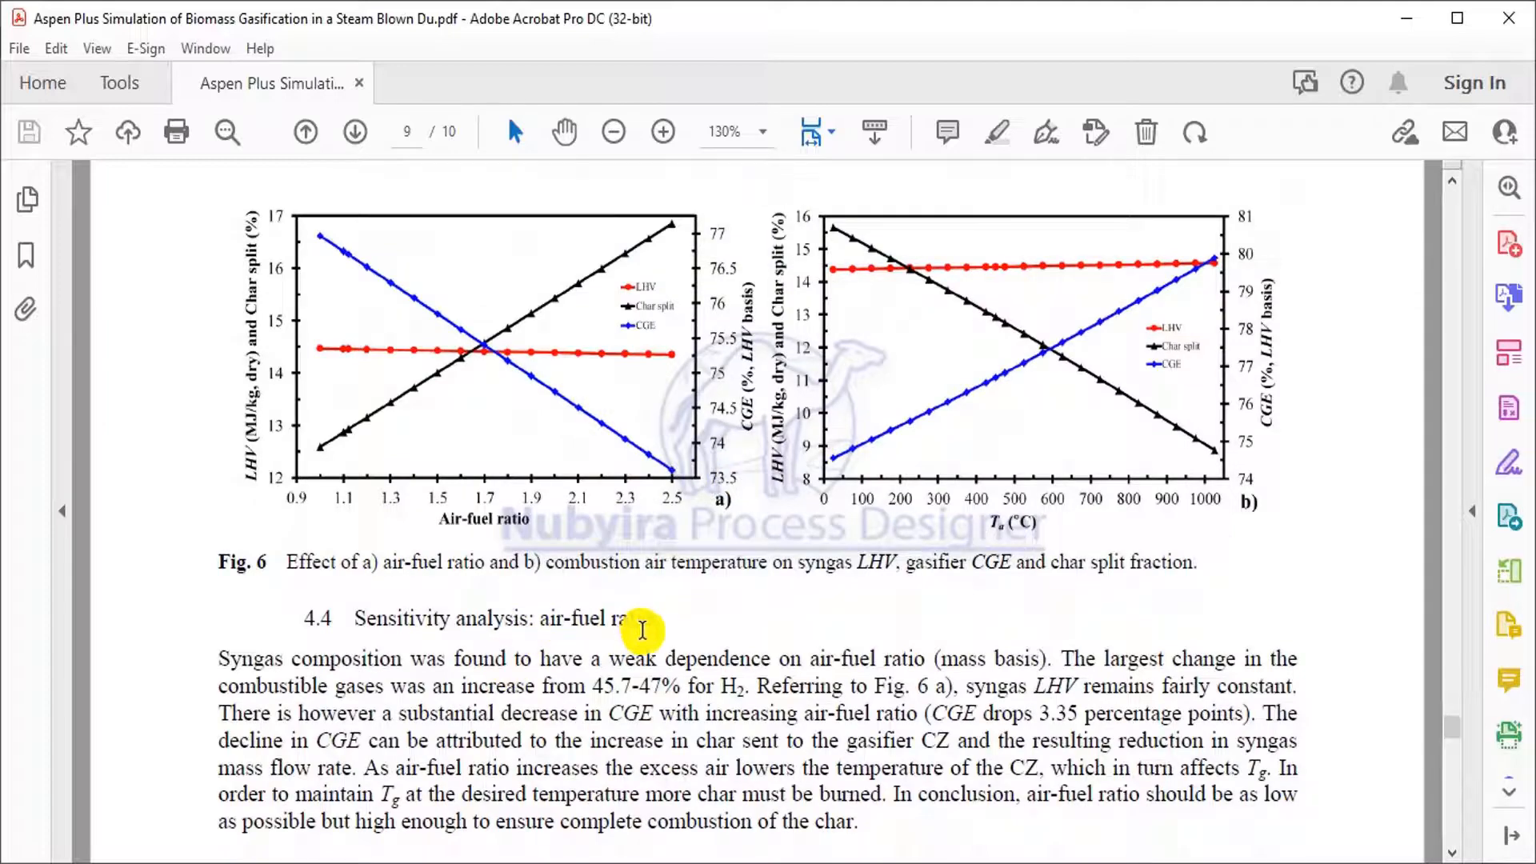
scroll(636, 648, up, 10)
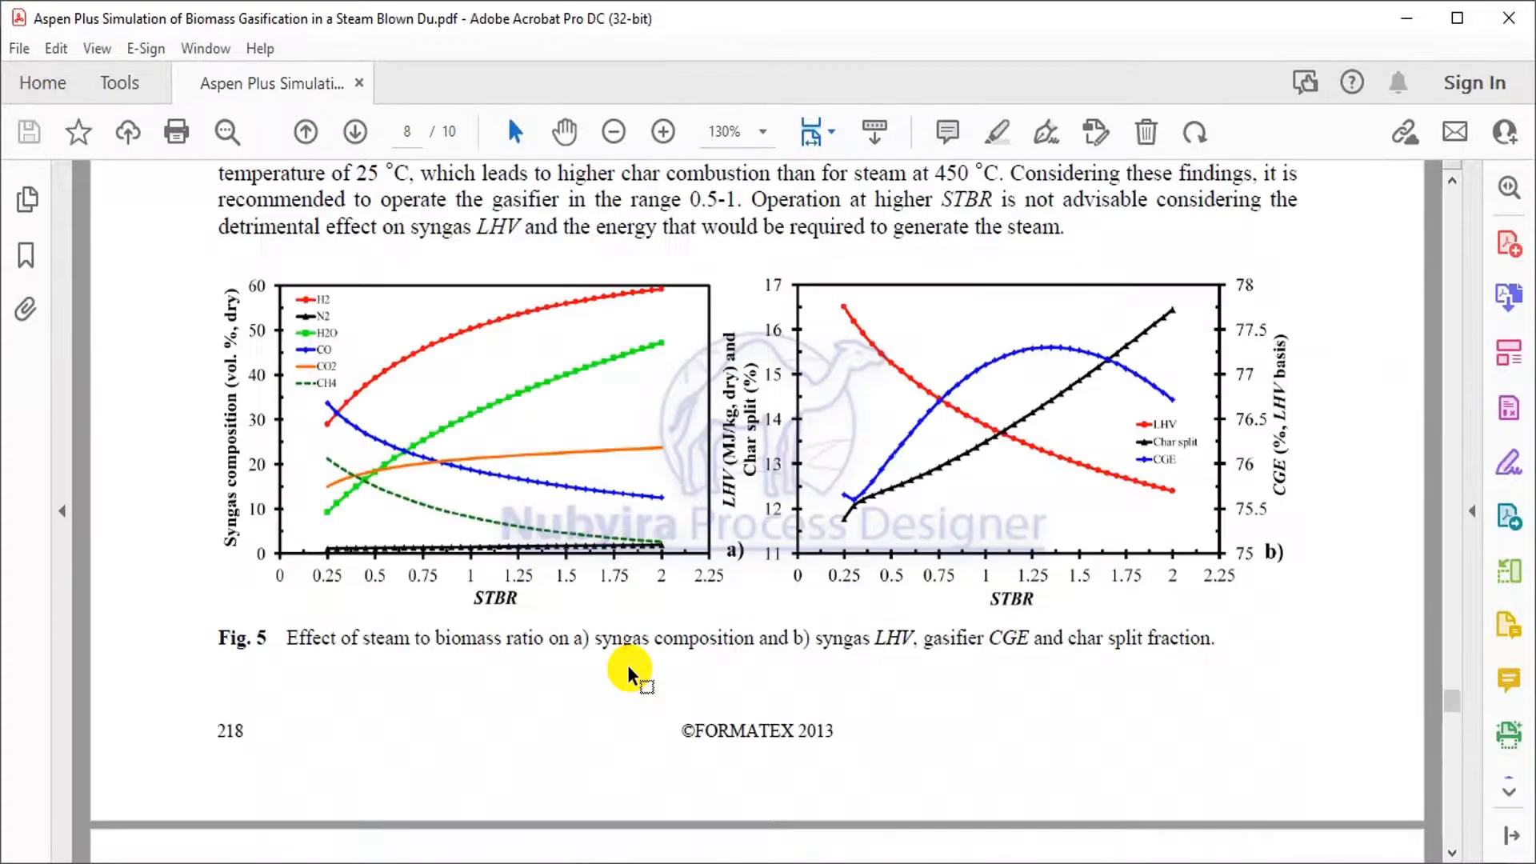
scroll(560, 600, up, 2)
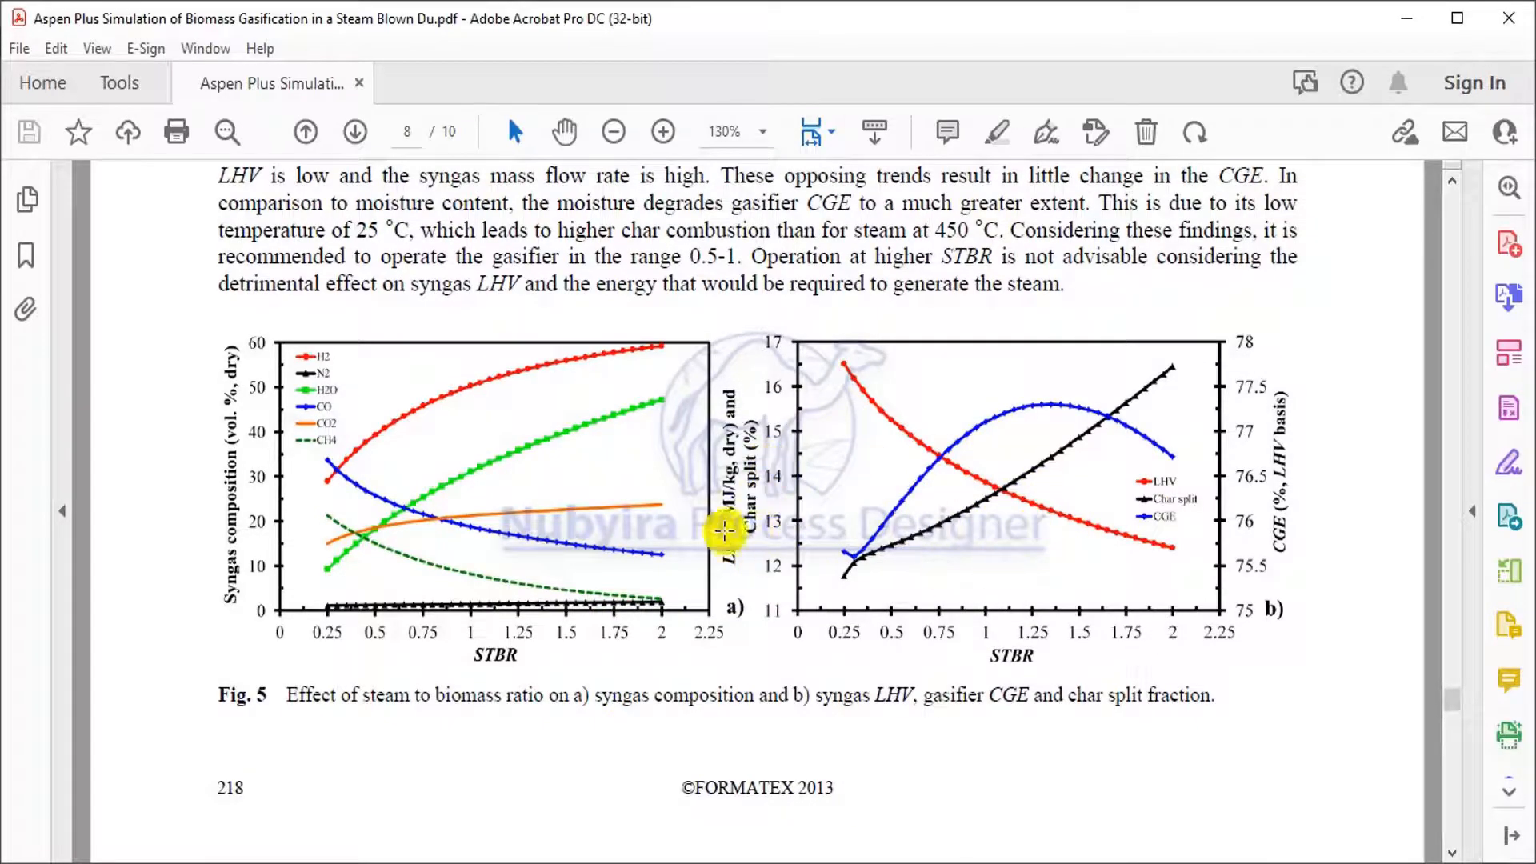
scroll(743, 503, down, 10)
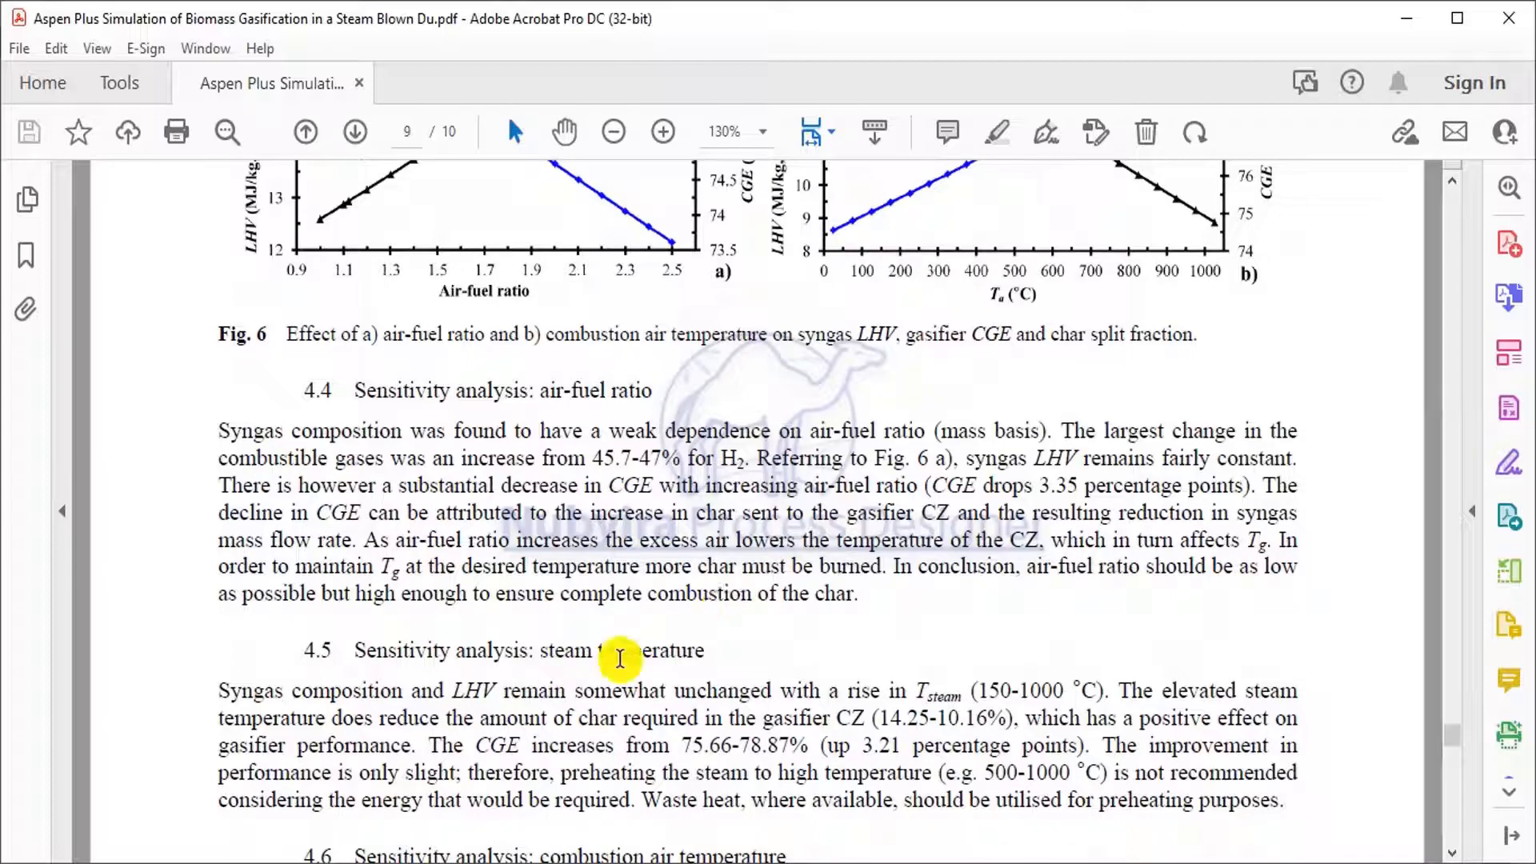
scroll(504, 569, up, 3)
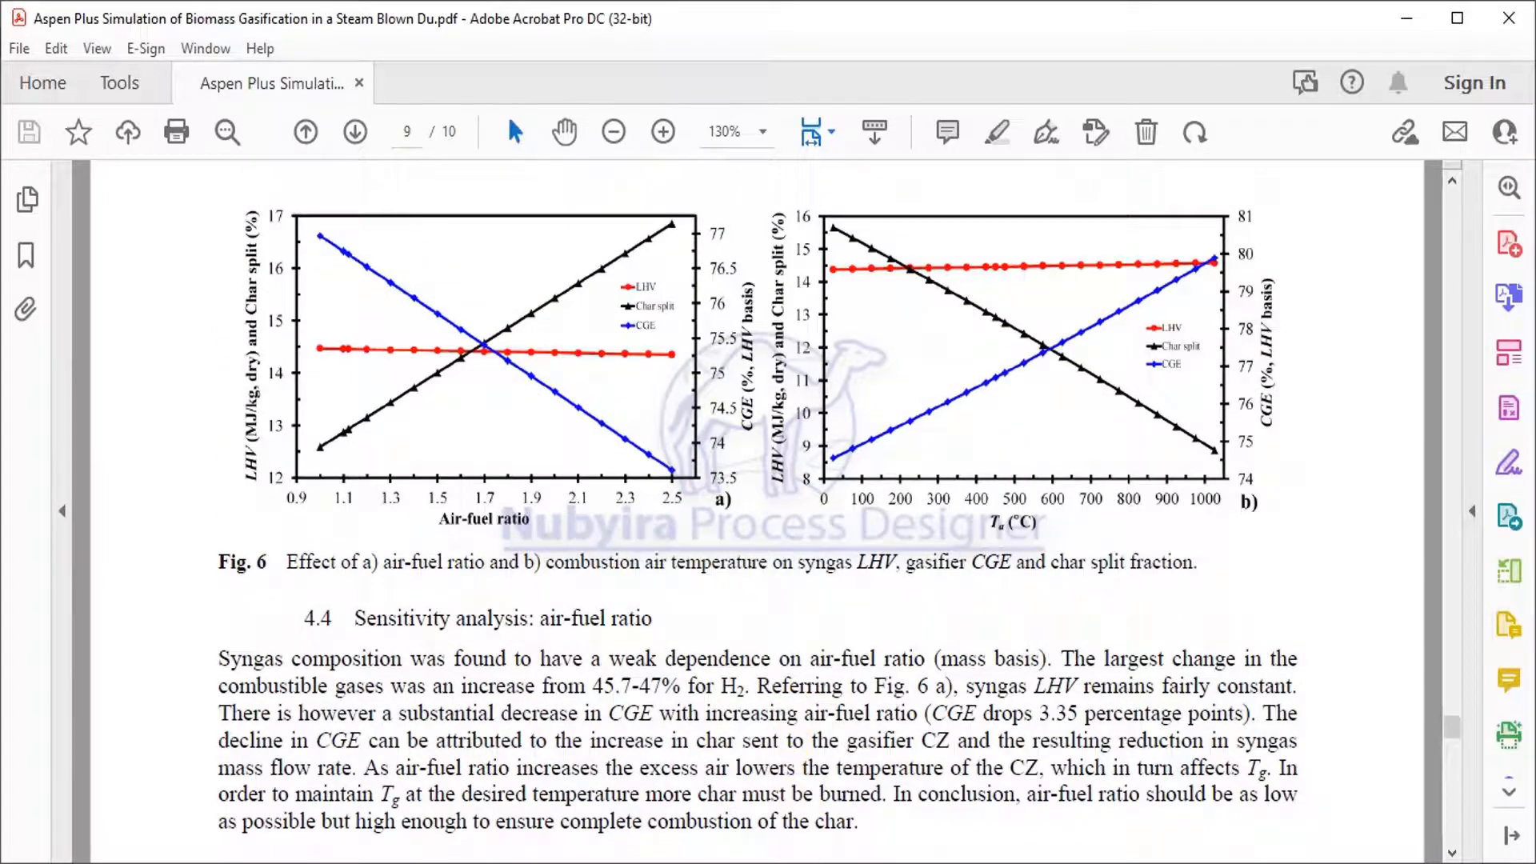
Switch to the Syn Gas3.apwz simulation in Aspen Plus and open the specifications of the DECOMP block.
key(alt+Tab)
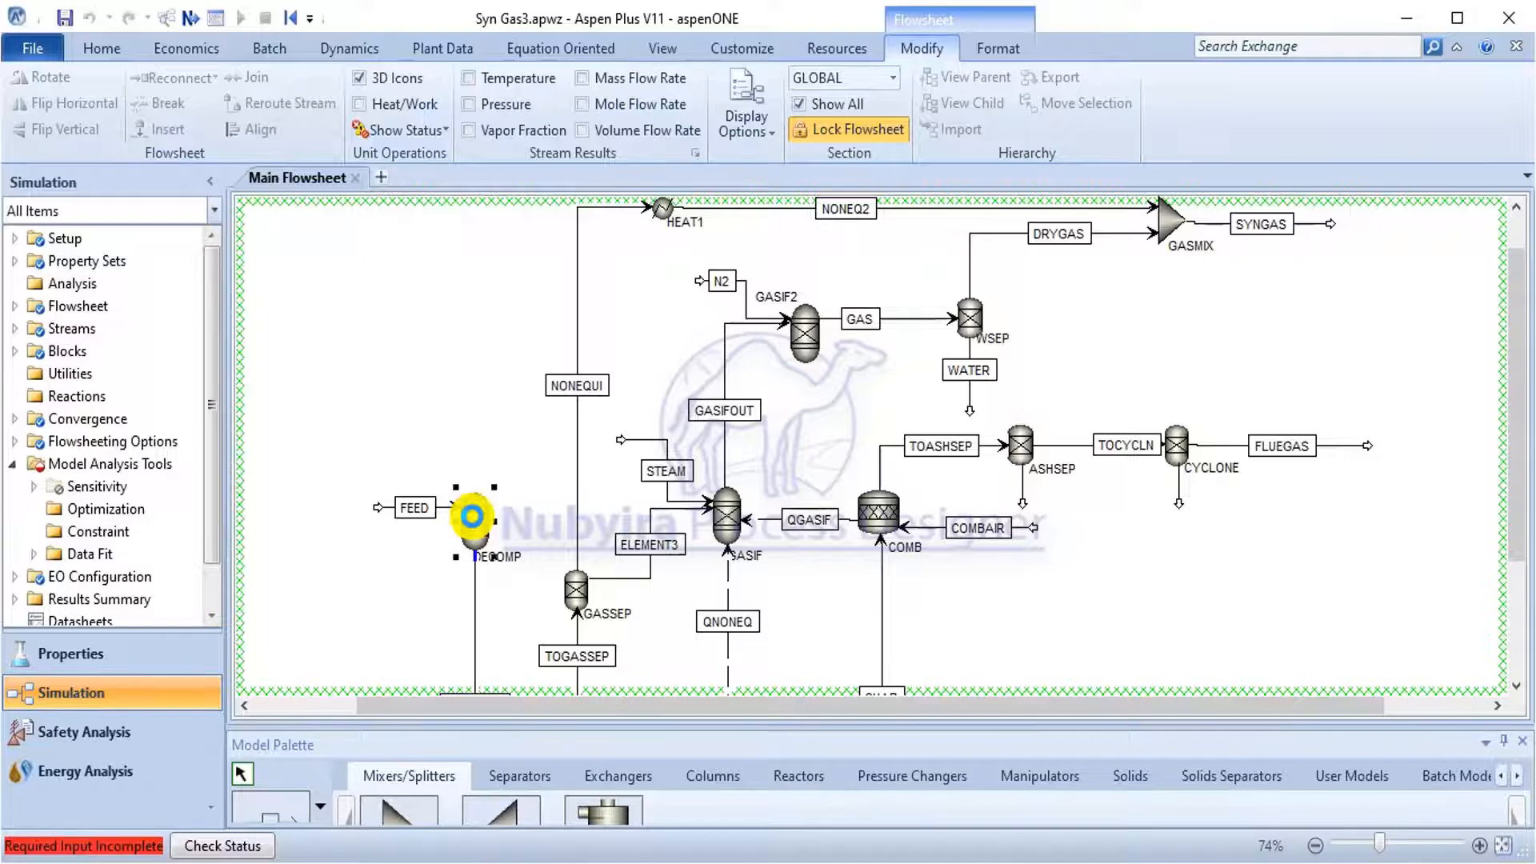
double_click(474, 525)
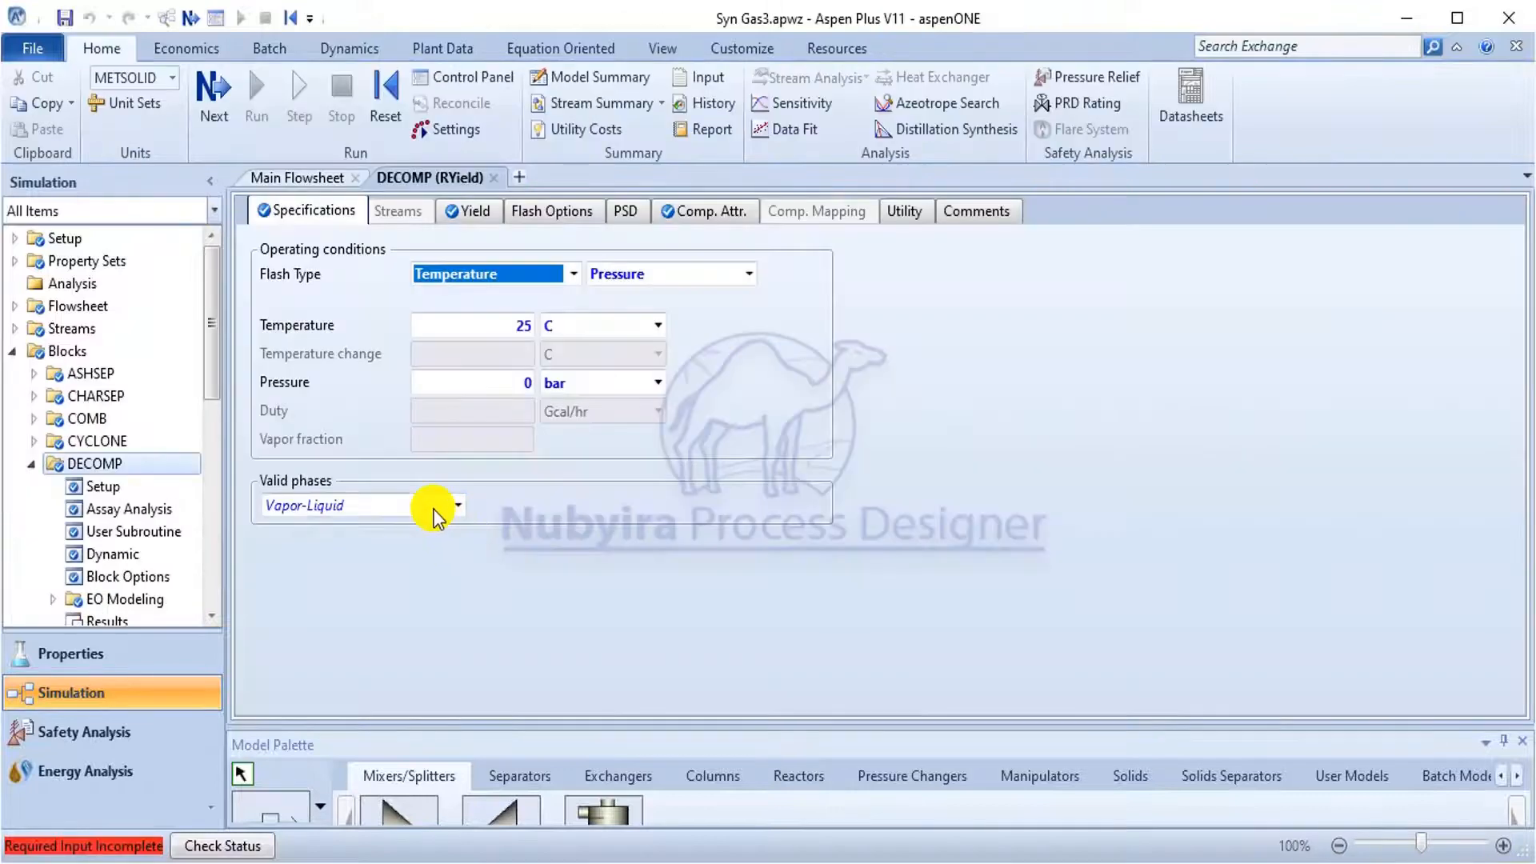
Review the DECOMP block's setup, comparing its component mass yields with the PROXANAL attributes of BIOMASS.
click(116, 488)
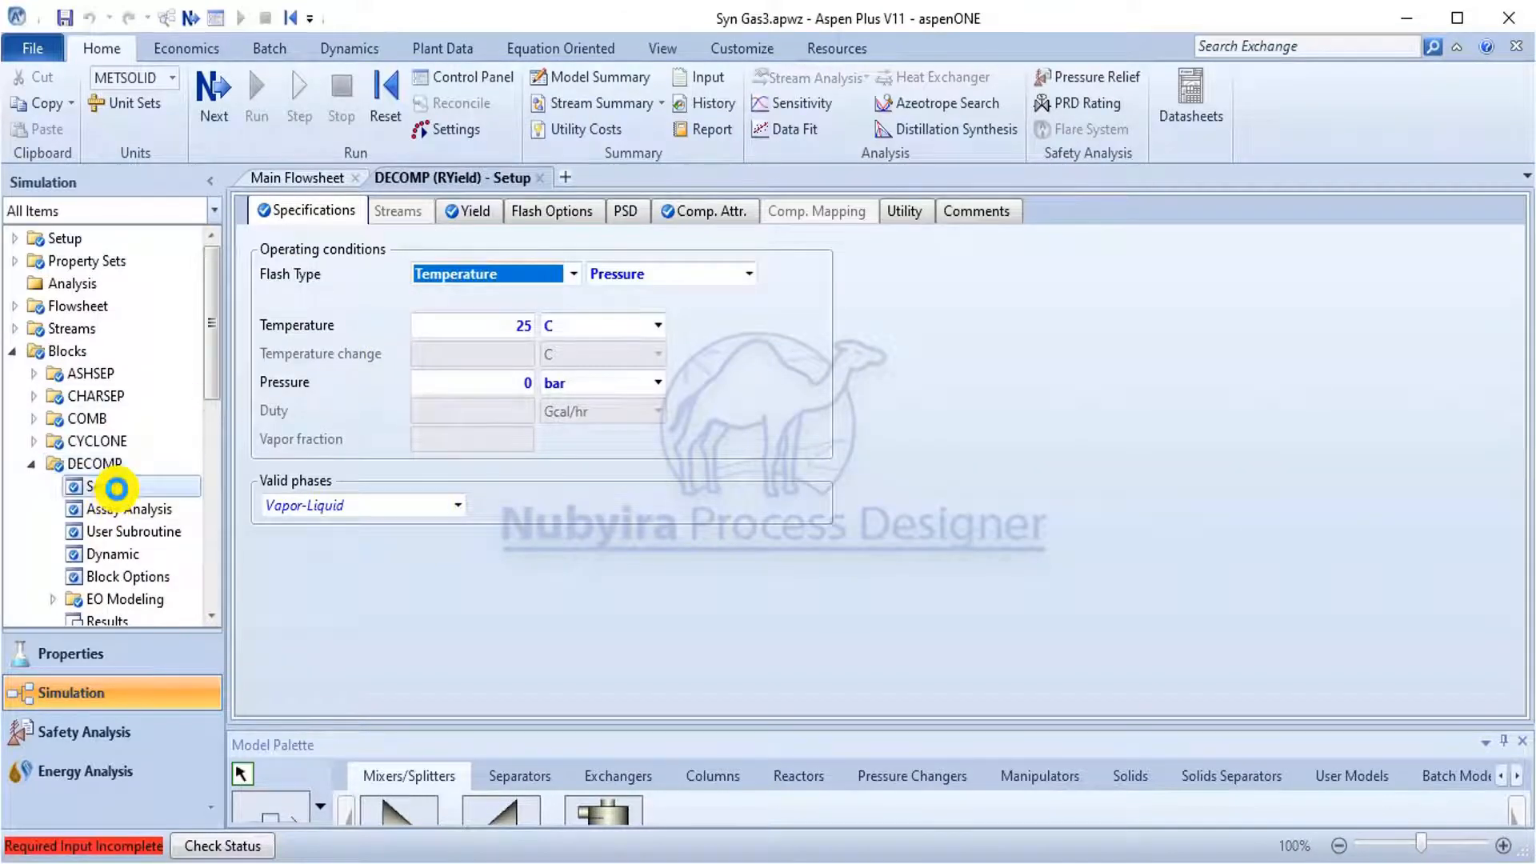
click(469, 209)
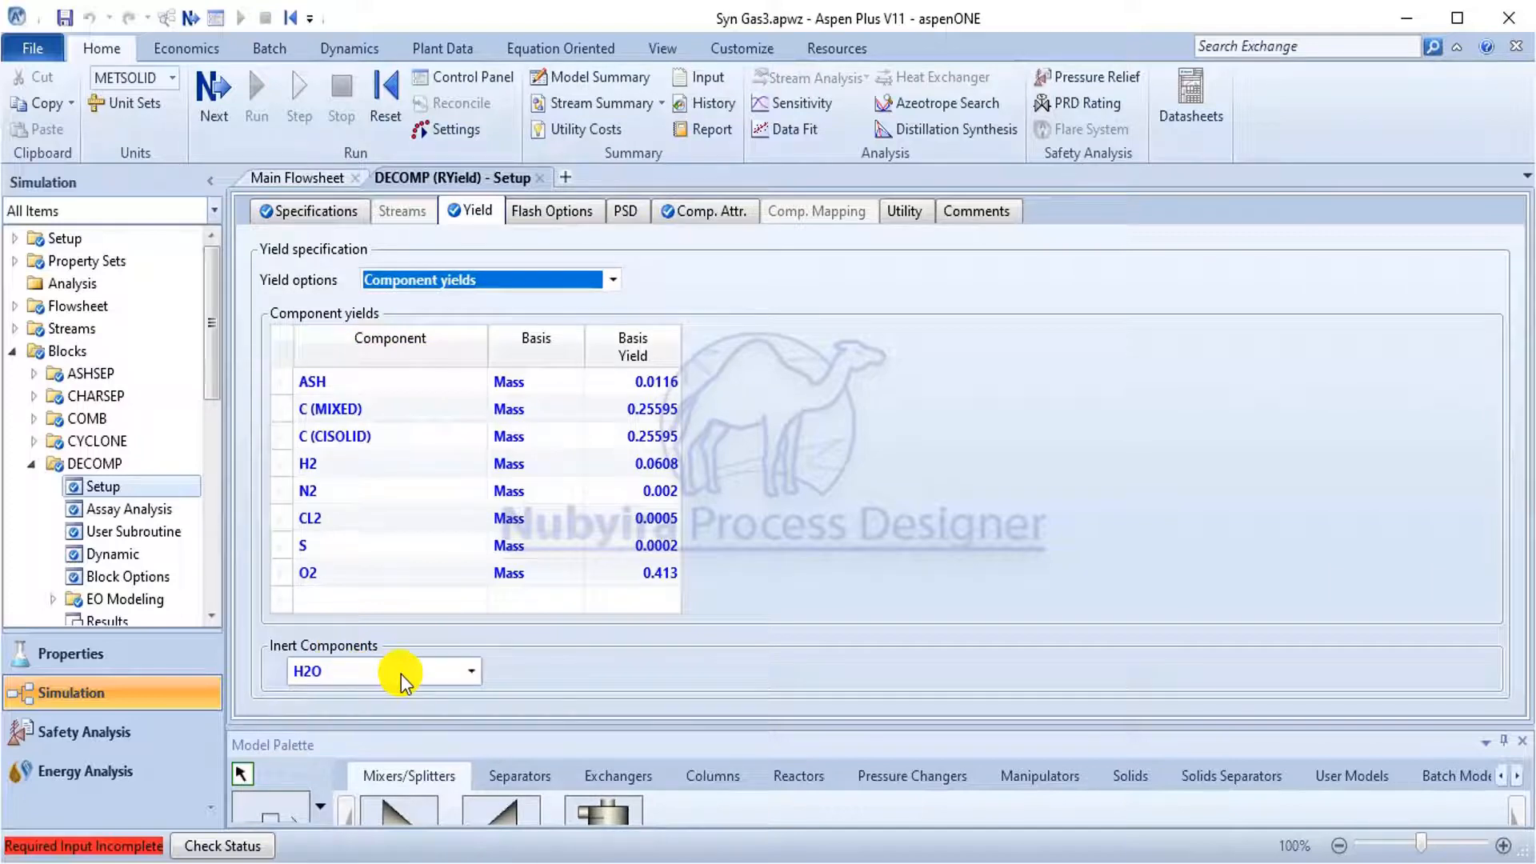
click(681, 232)
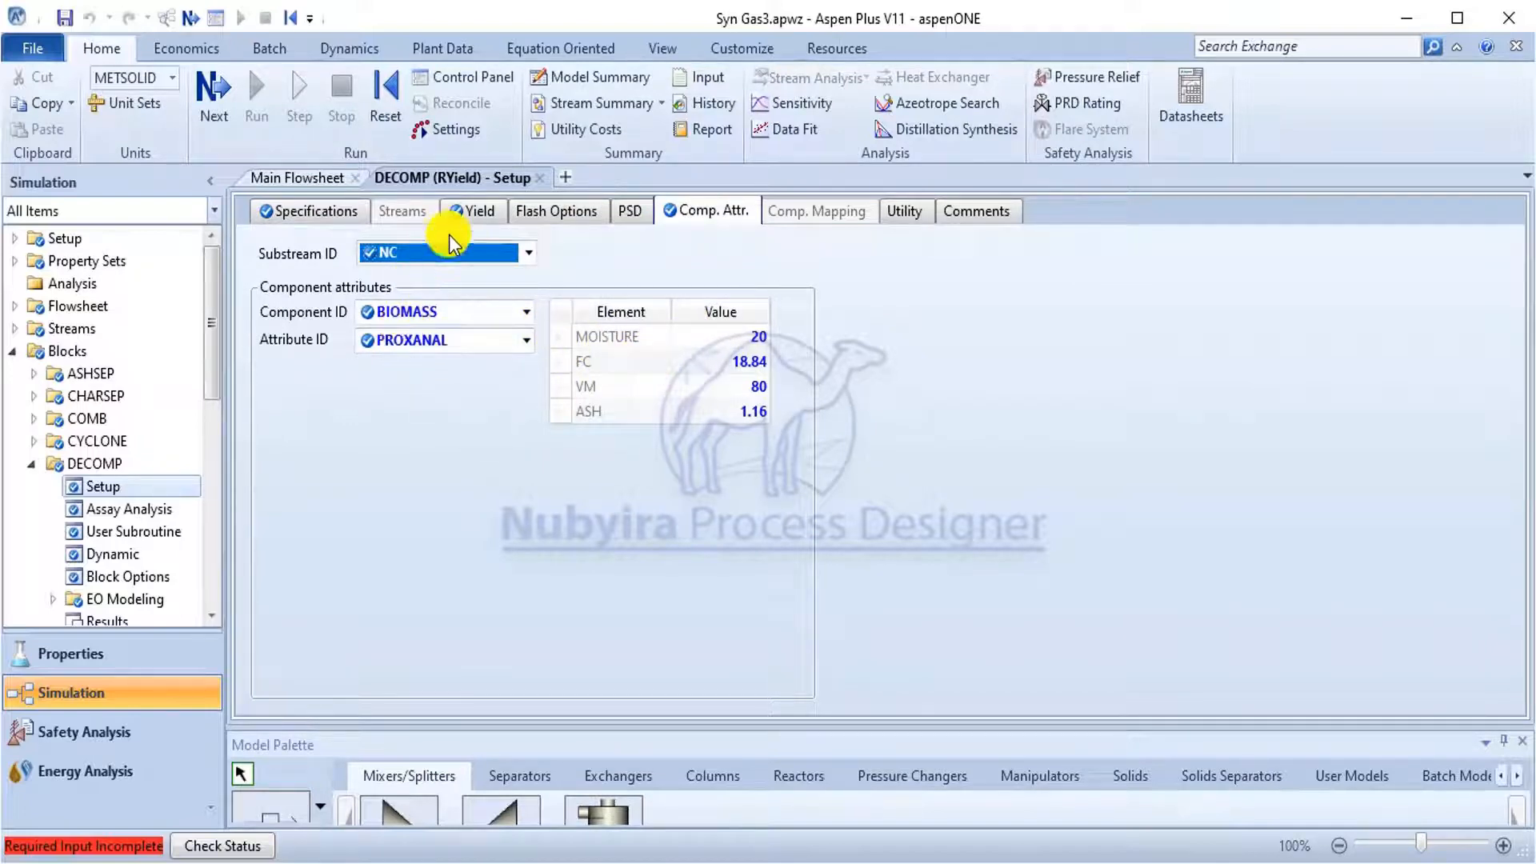
click(473, 213)
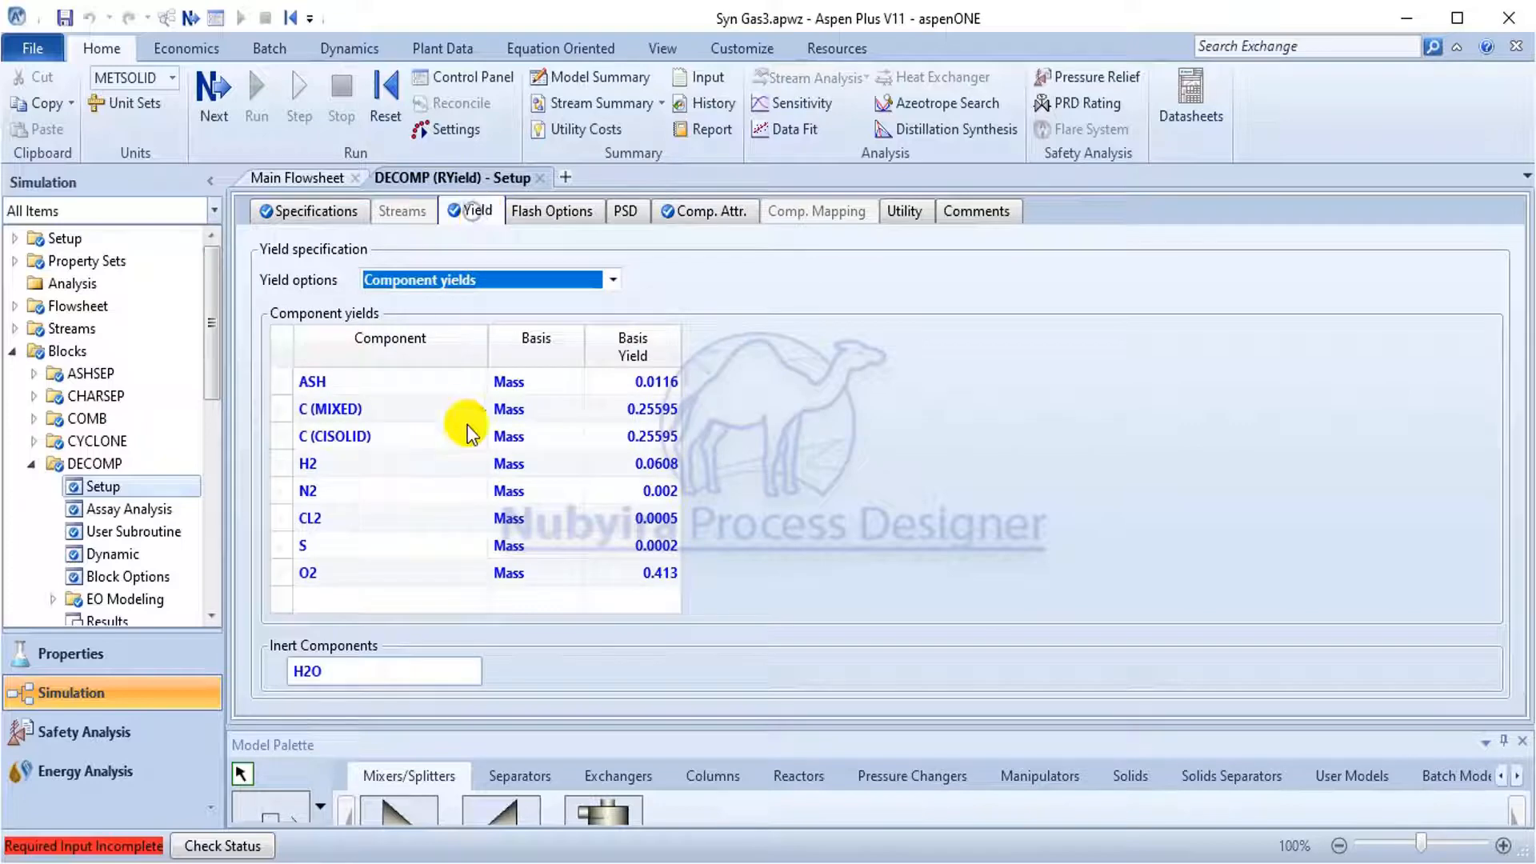
click(716, 214)
click(280, 178)
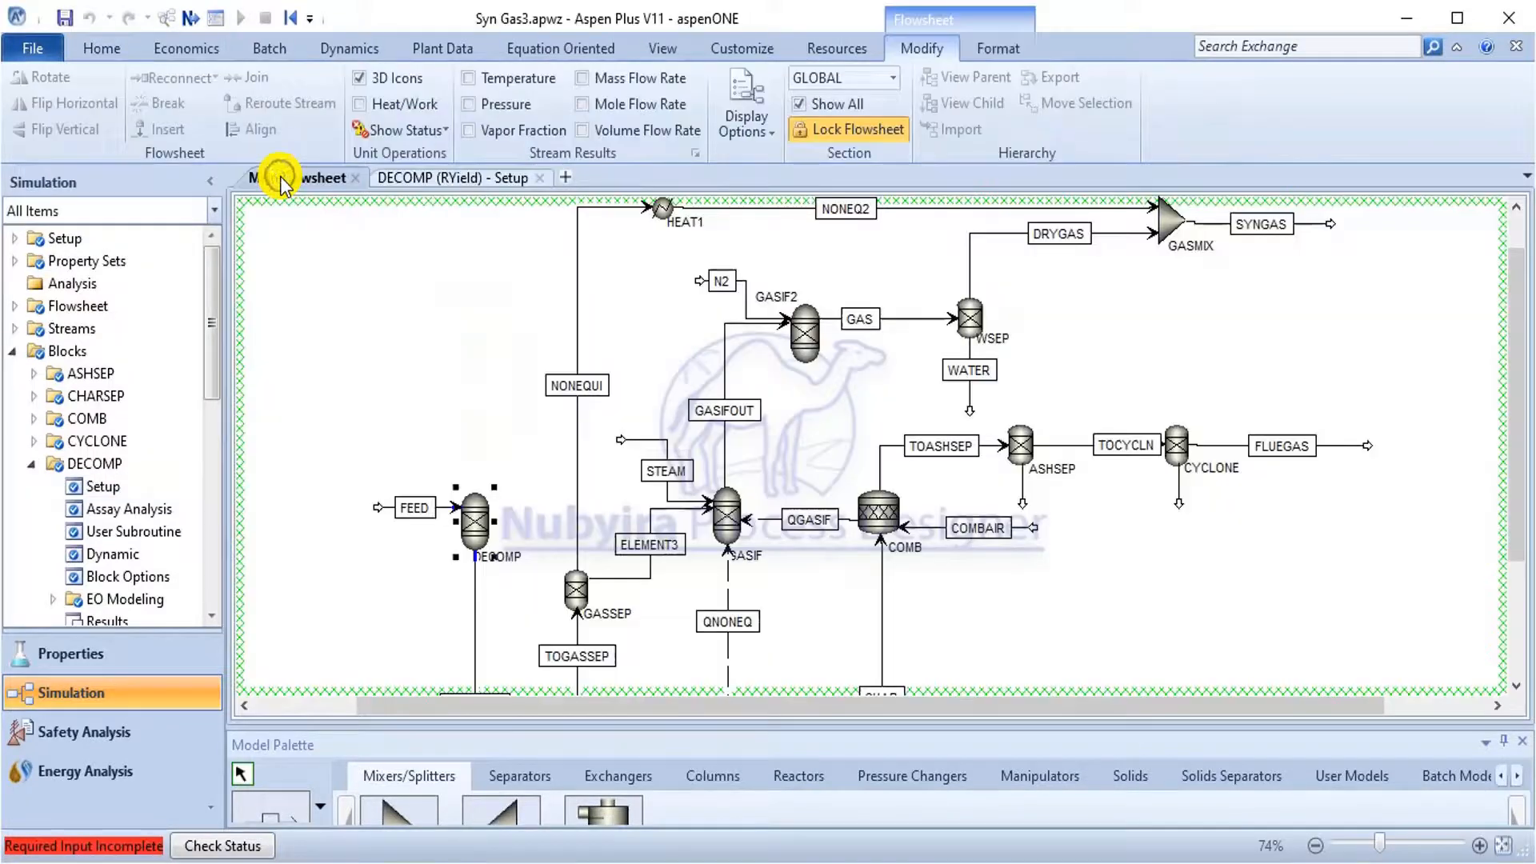
Locate DECOMP and its ELEMENT1 outlet on the flowsheet and recheck its component yields, including C (CISOLID).
click(474, 512)
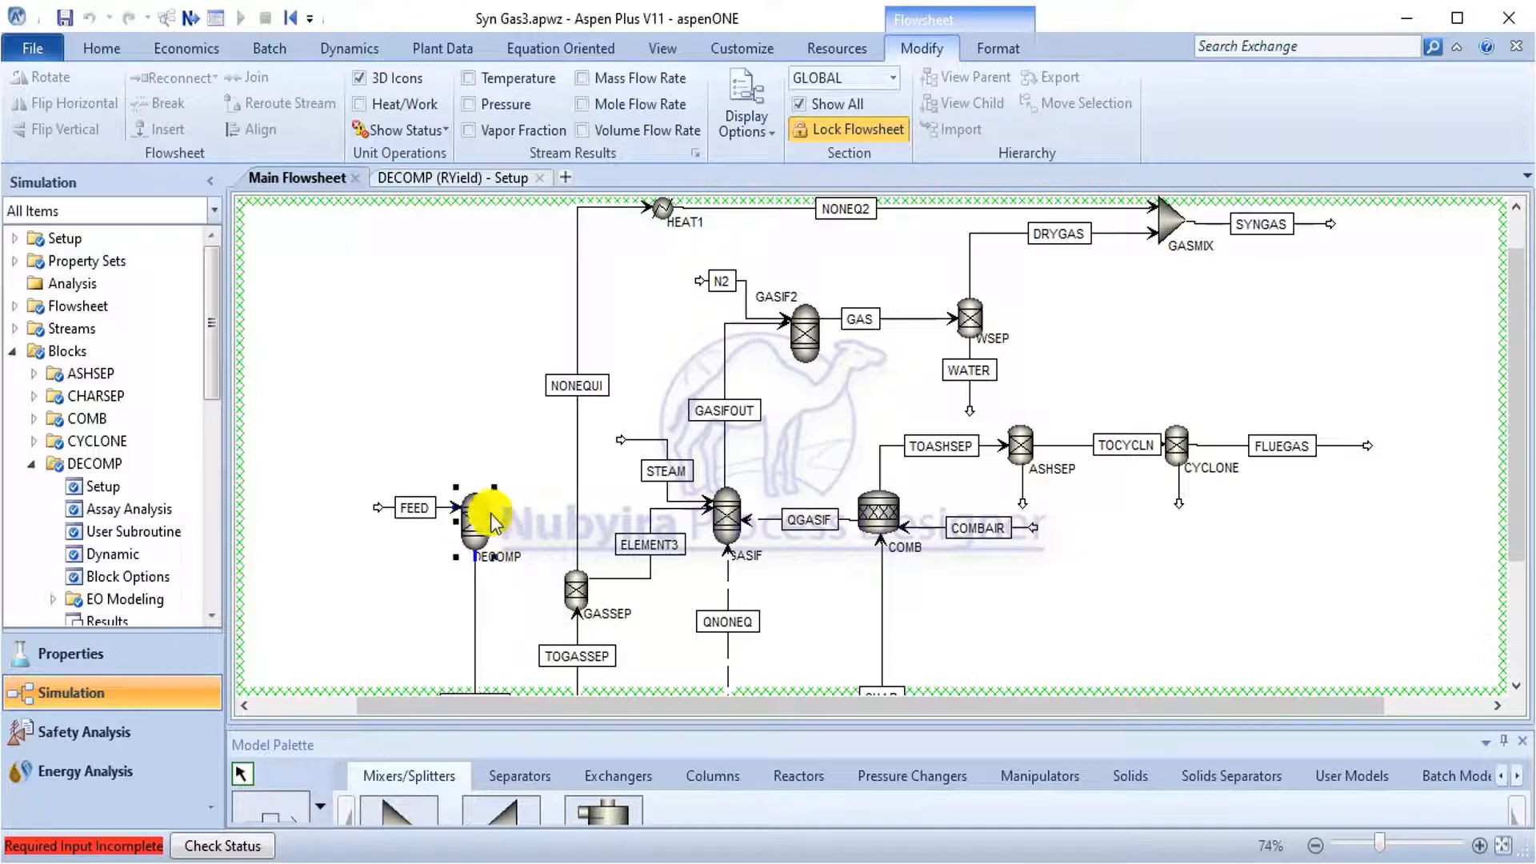
drag(1509, 439, 1512, 596)
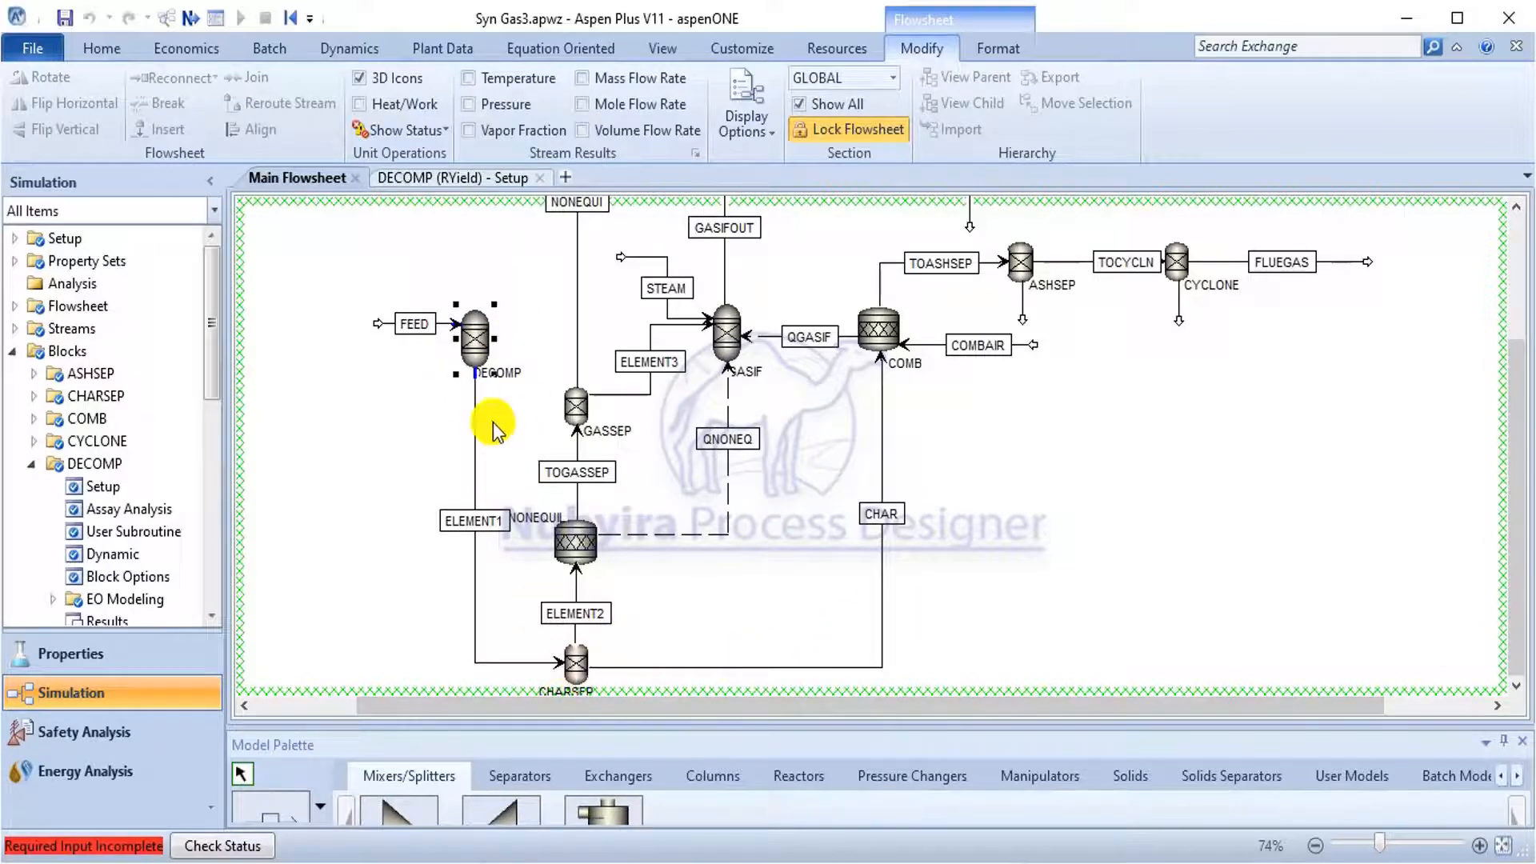
double_click(474, 343)
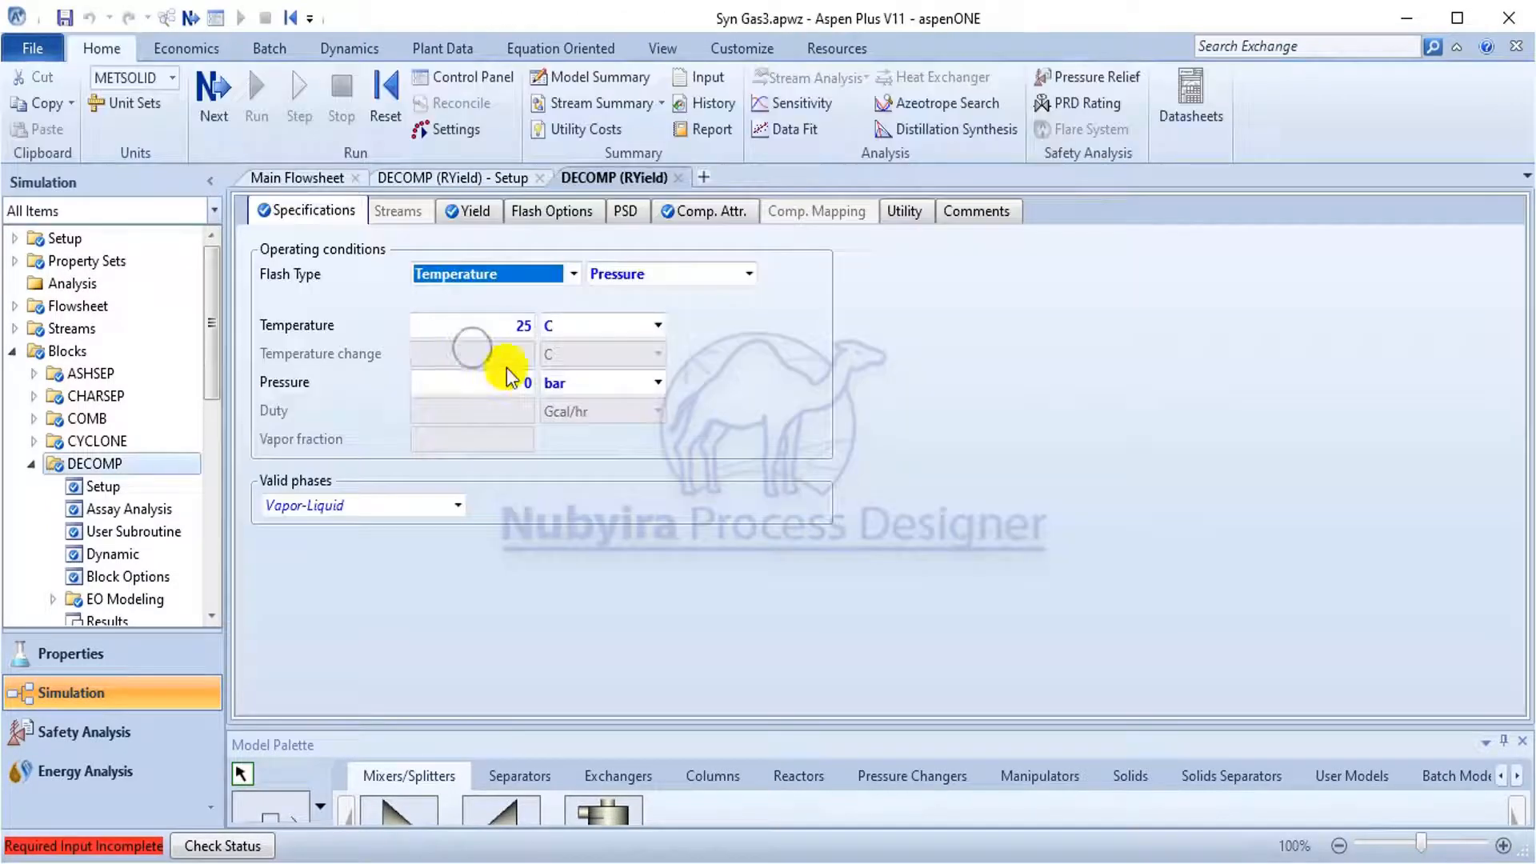
click(466, 211)
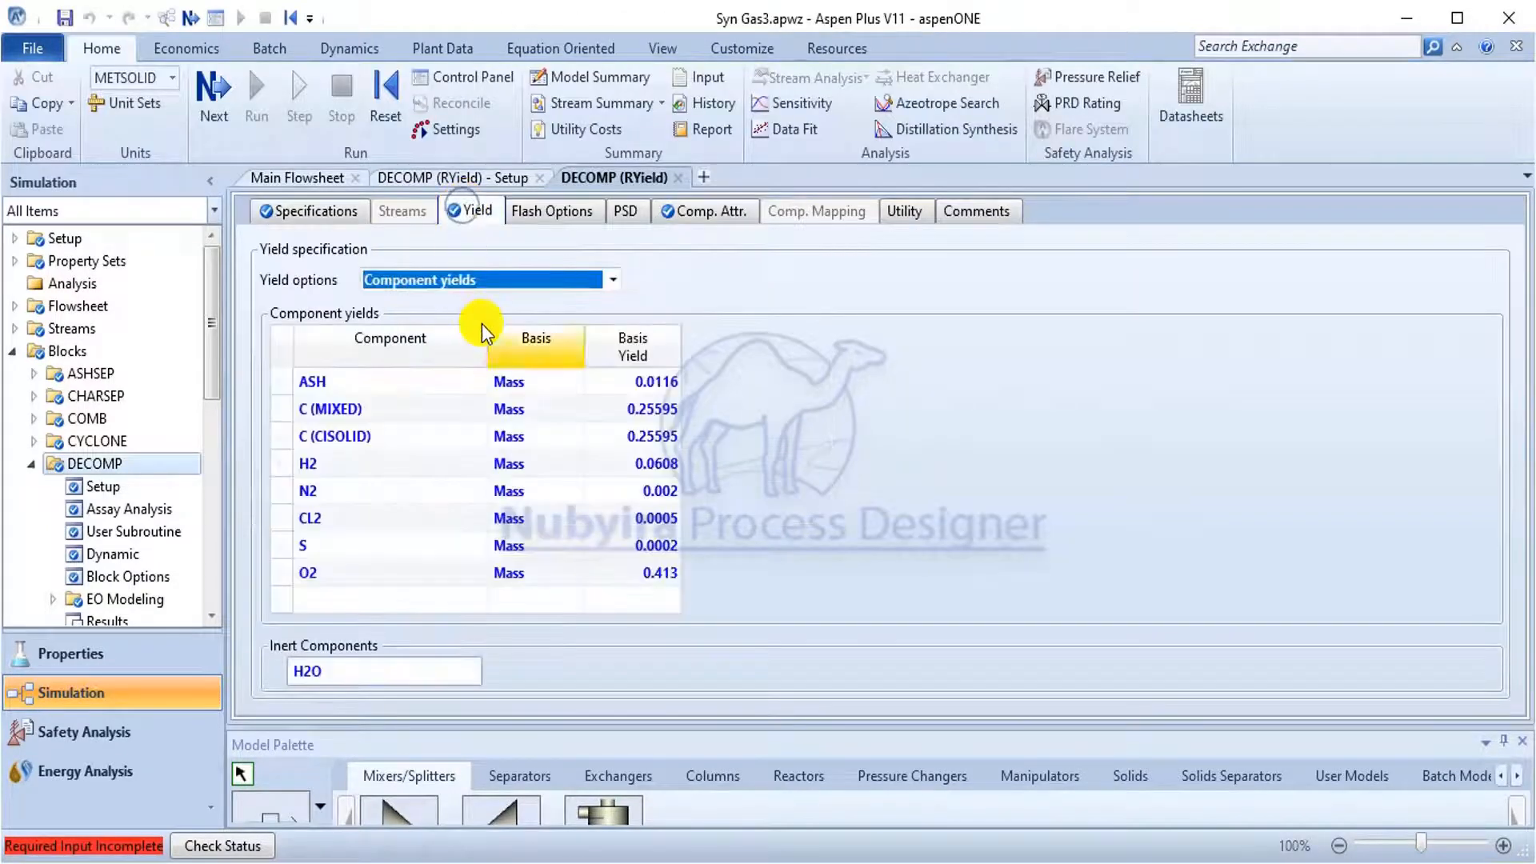
click(334, 436)
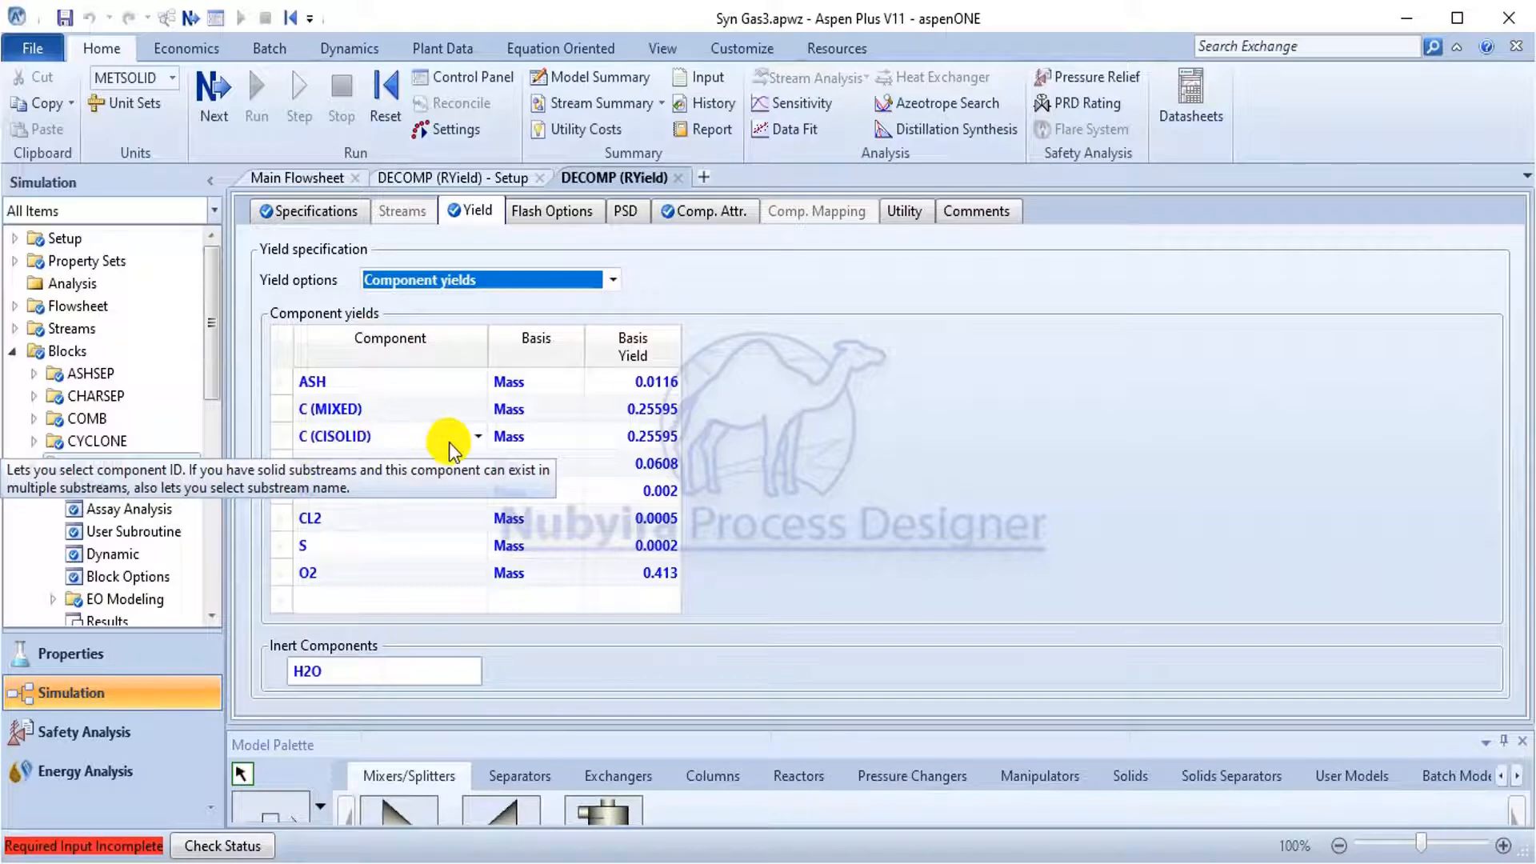
click(297, 176)
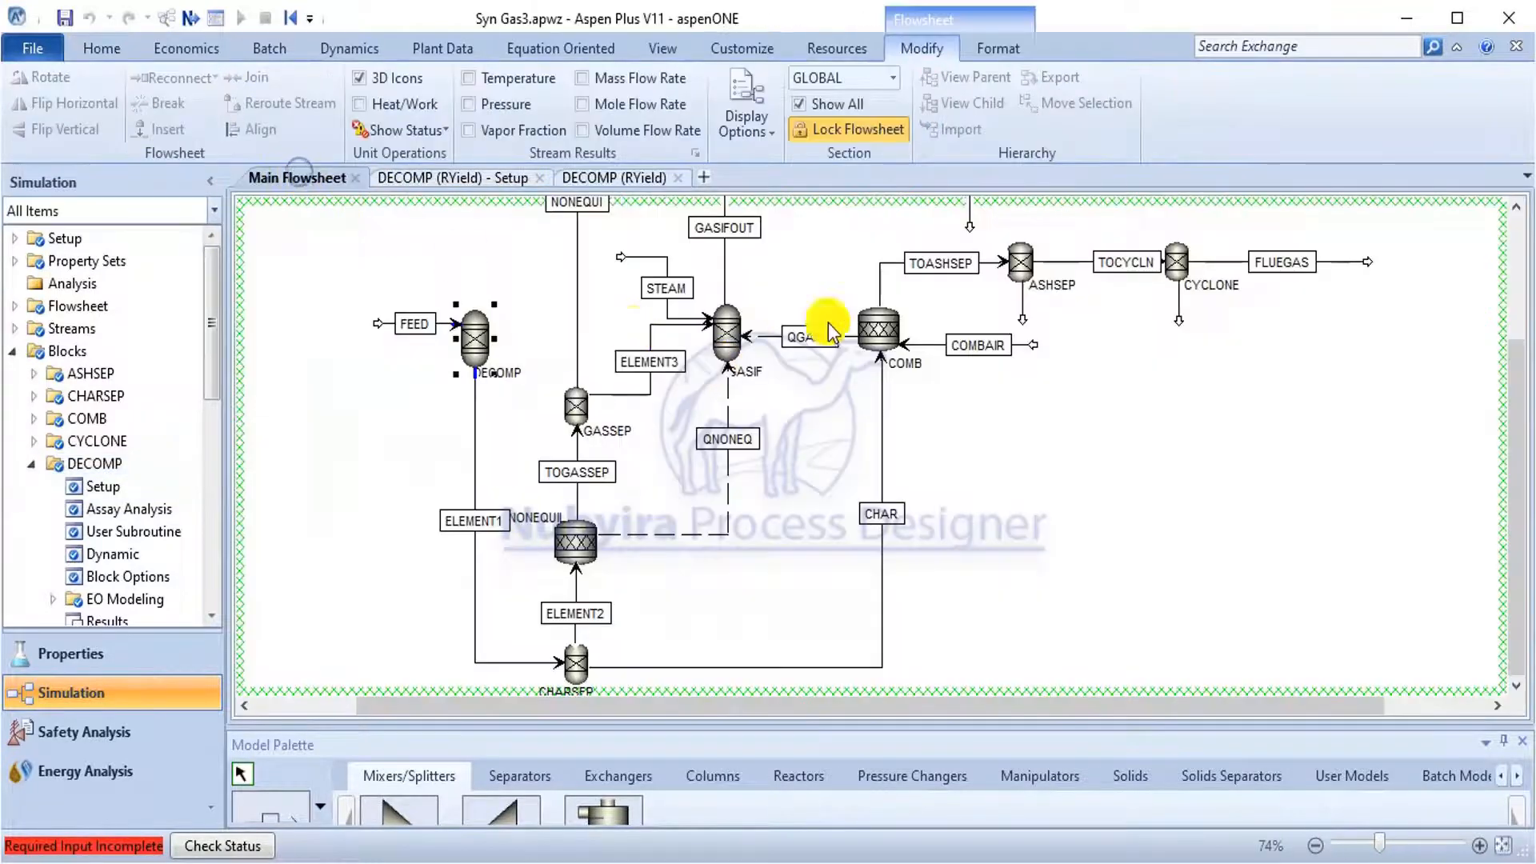
Switch to the paper in Adobe Acrobat and examine the gasification reactions listed in Table 1 on page 3.
click(885, 340)
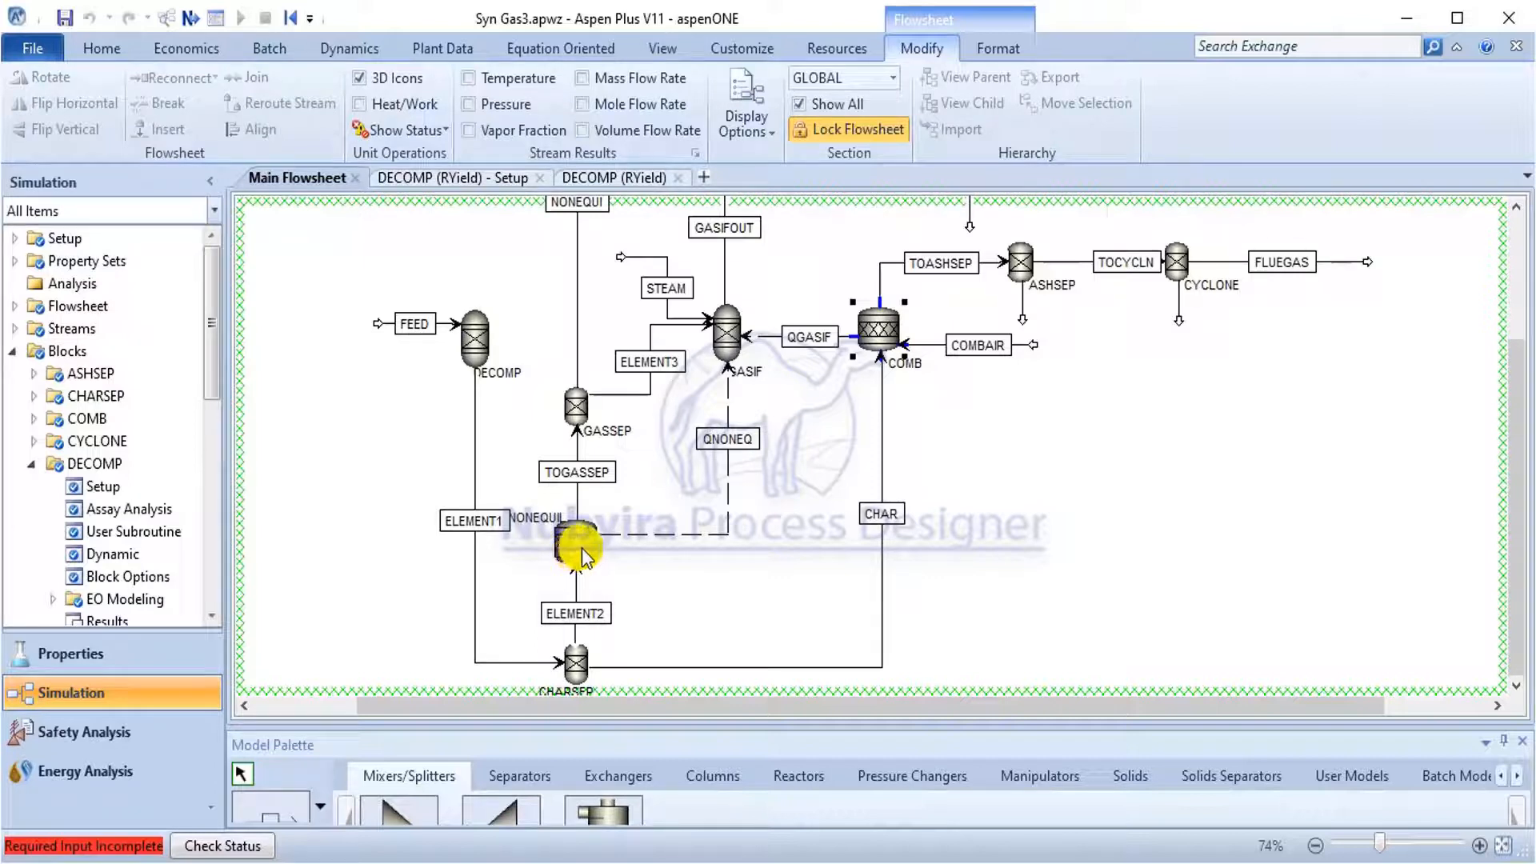
key(alt+Tab)
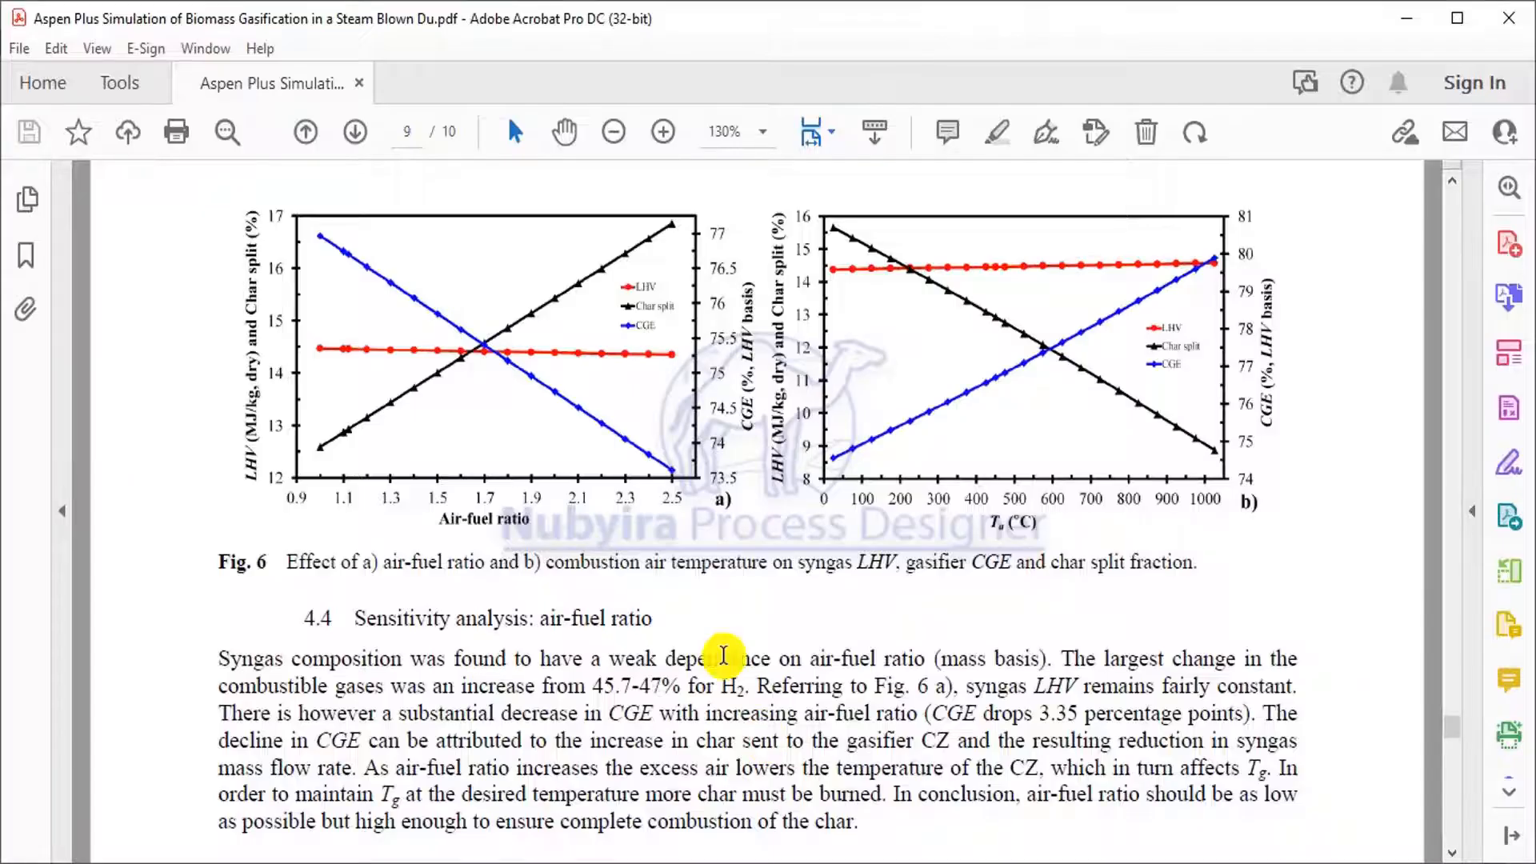
scroll(698, 559, up, 20)
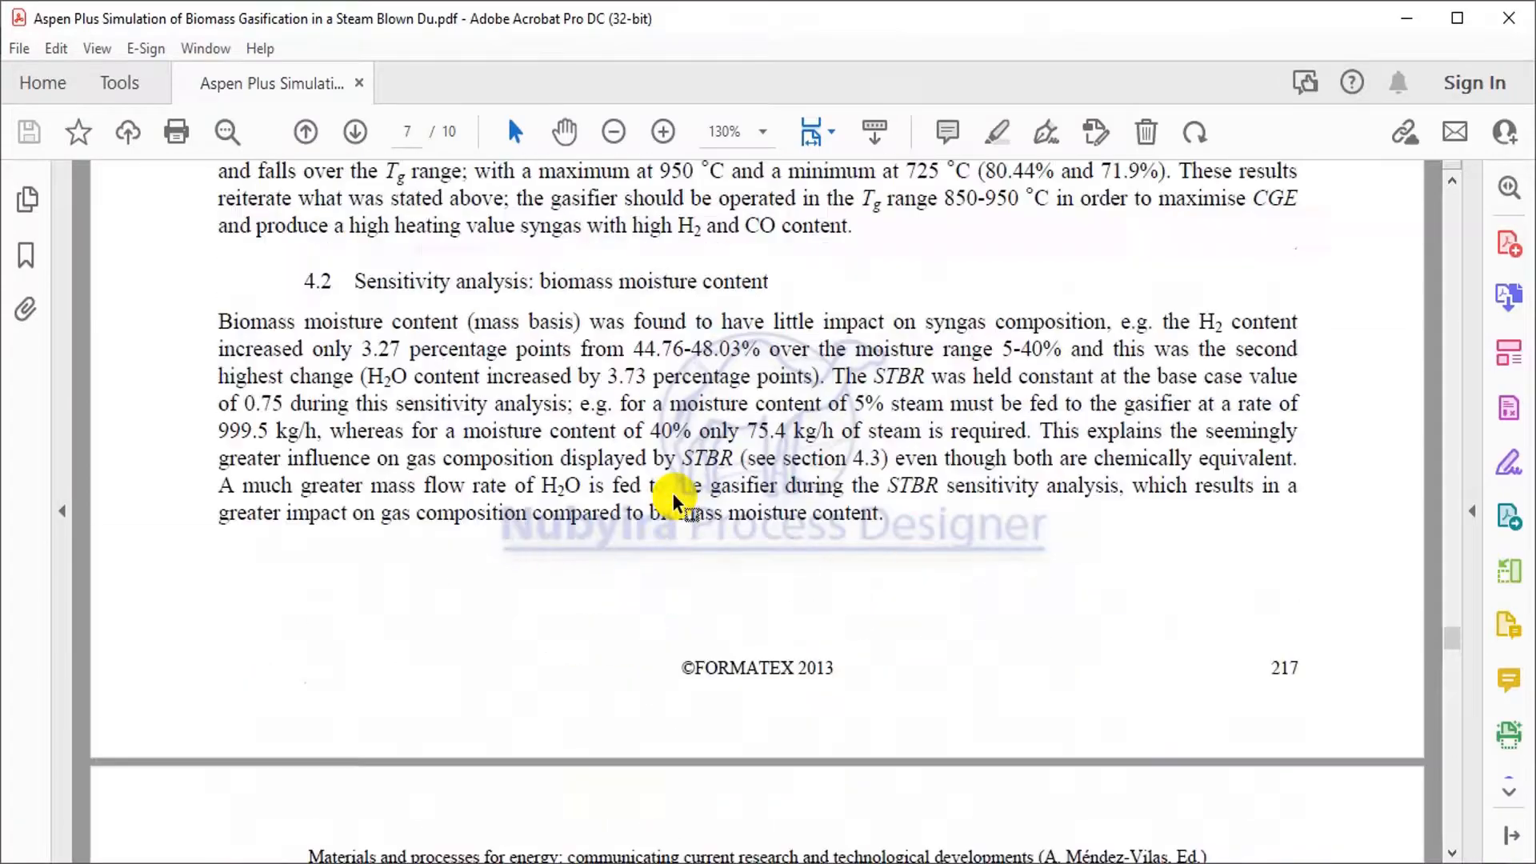
scroll(674, 496, up, 15)
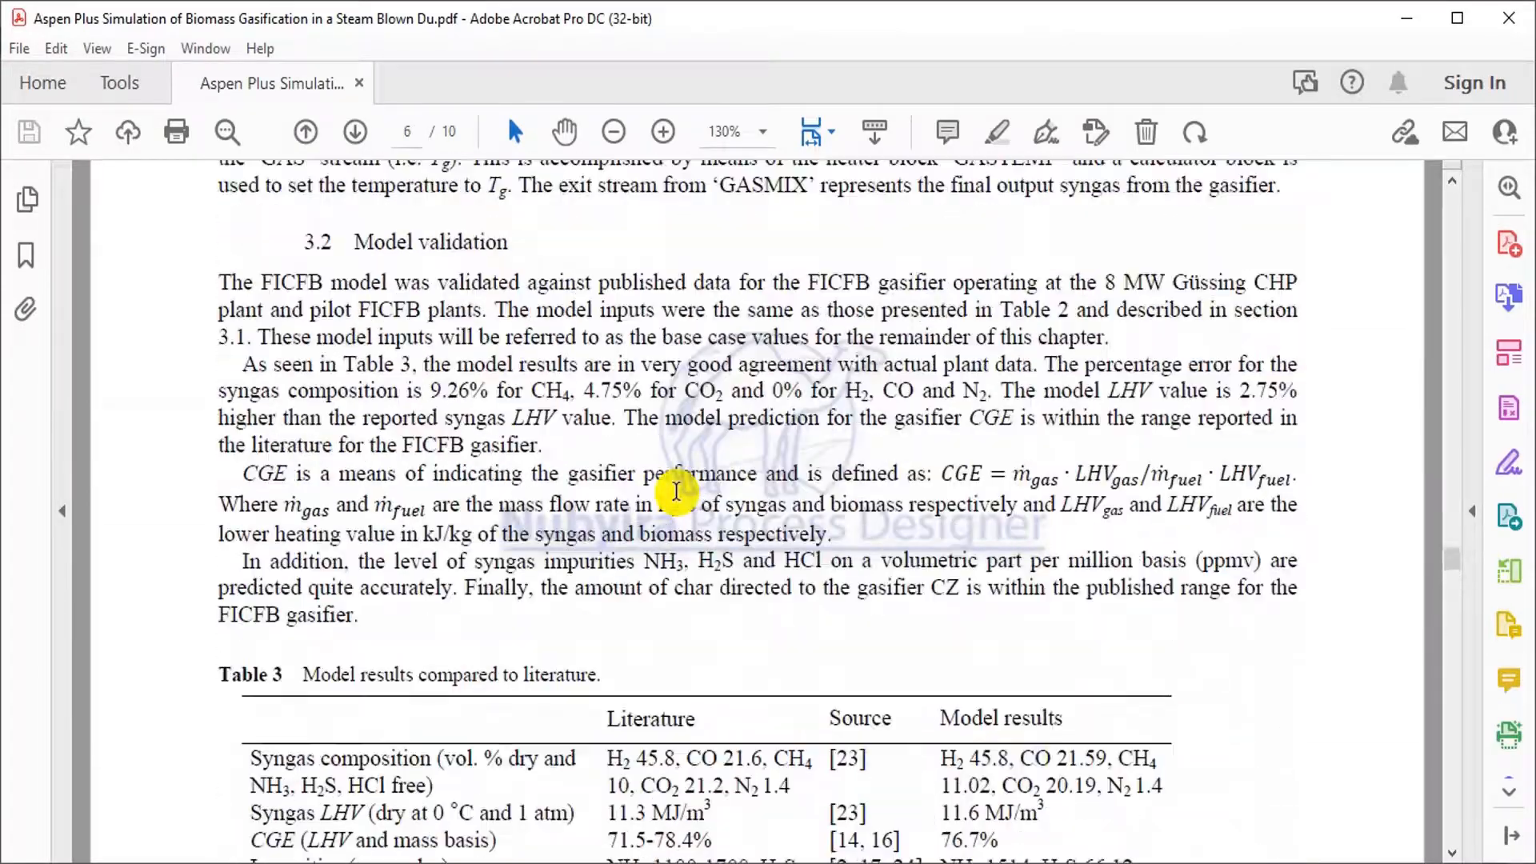
scroll(728, 438, up, 15)
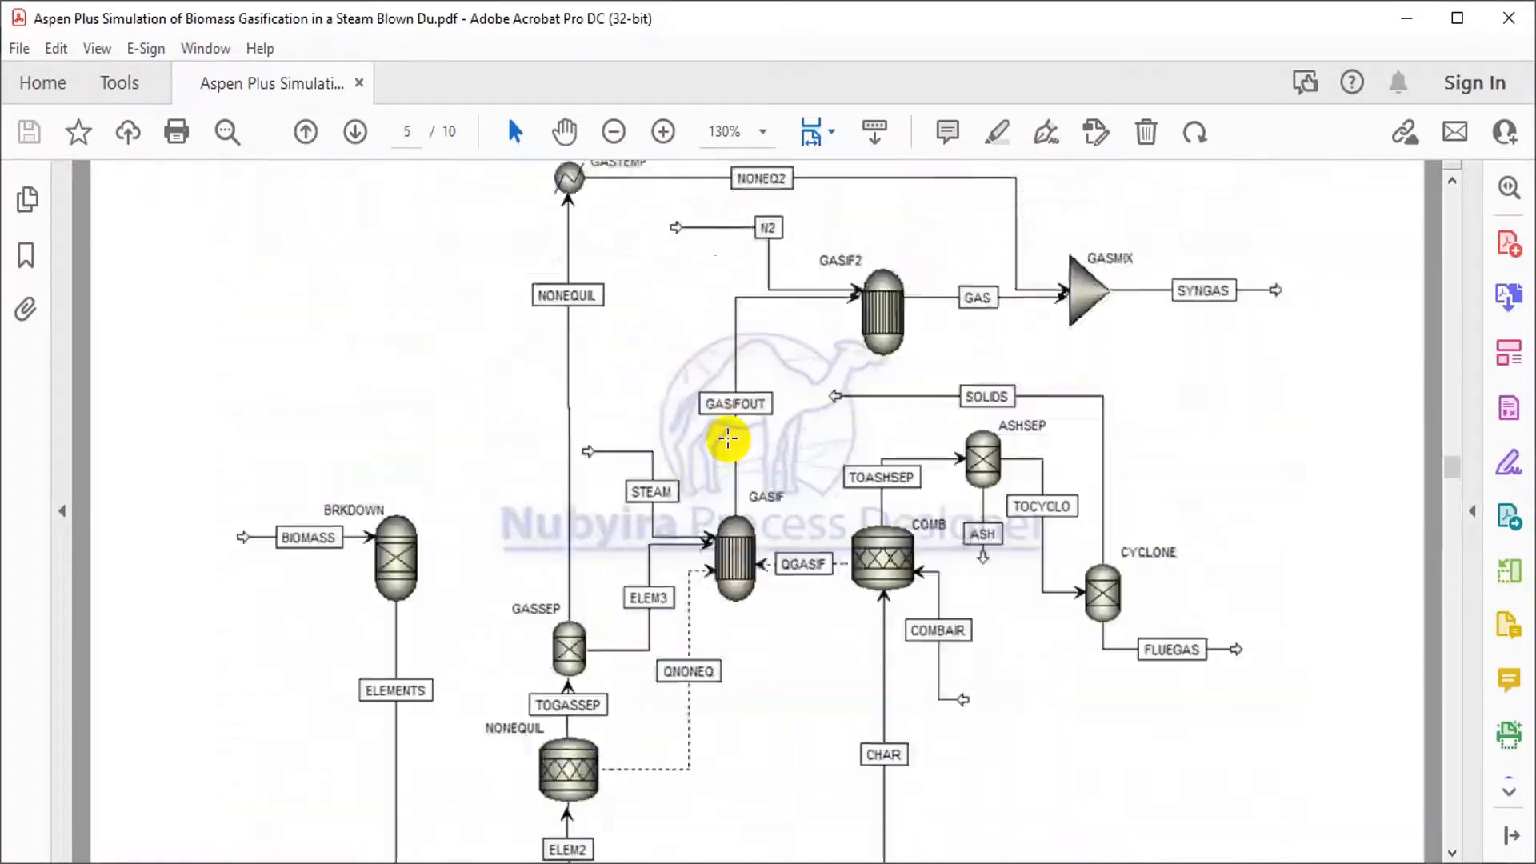
scroll(727, 440, up, 20)
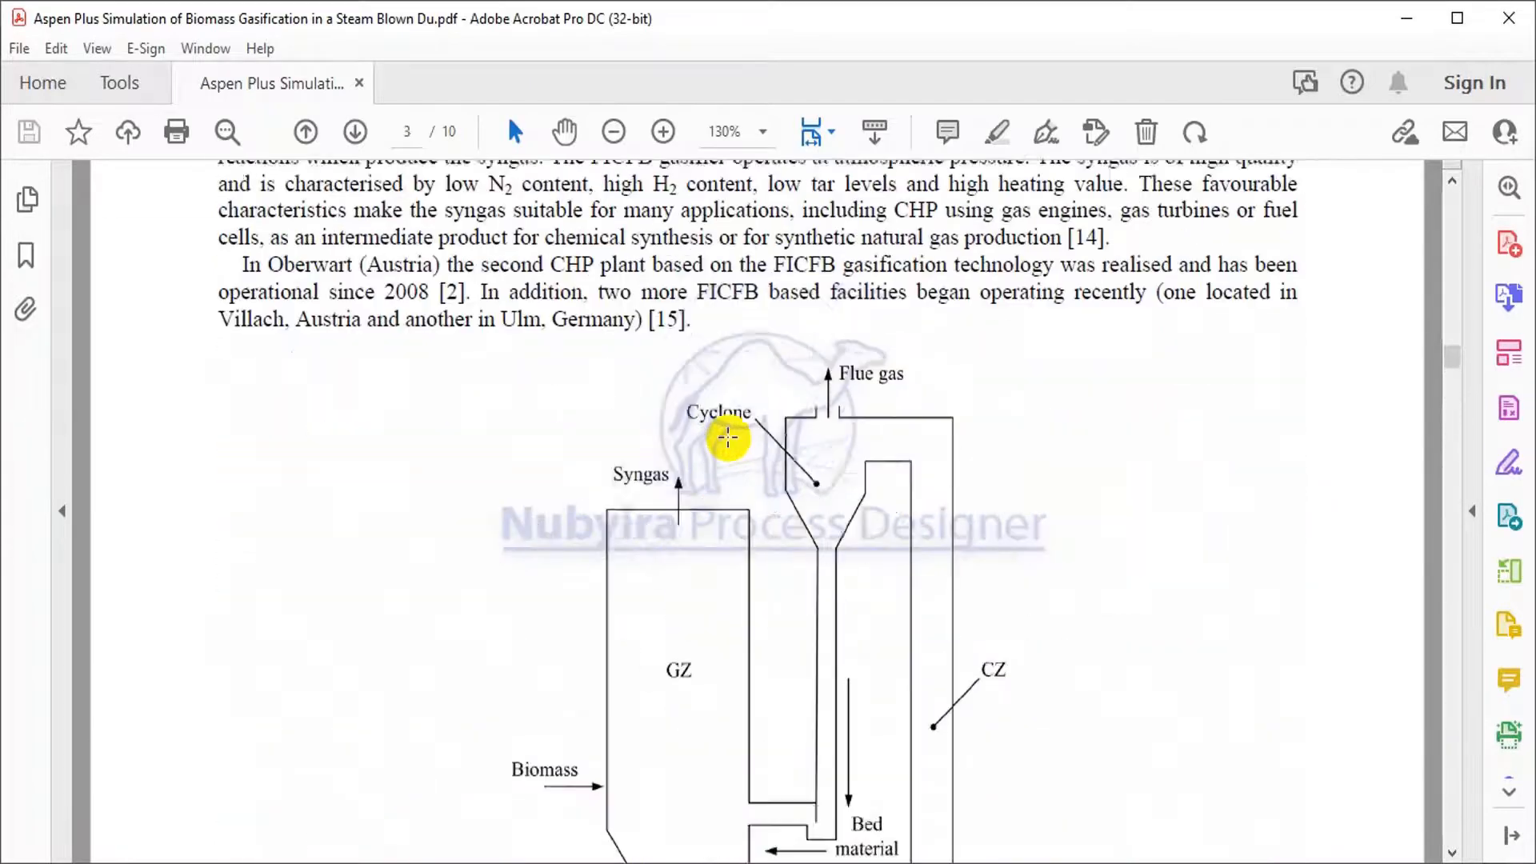
scroll(728, 438, up, 4)
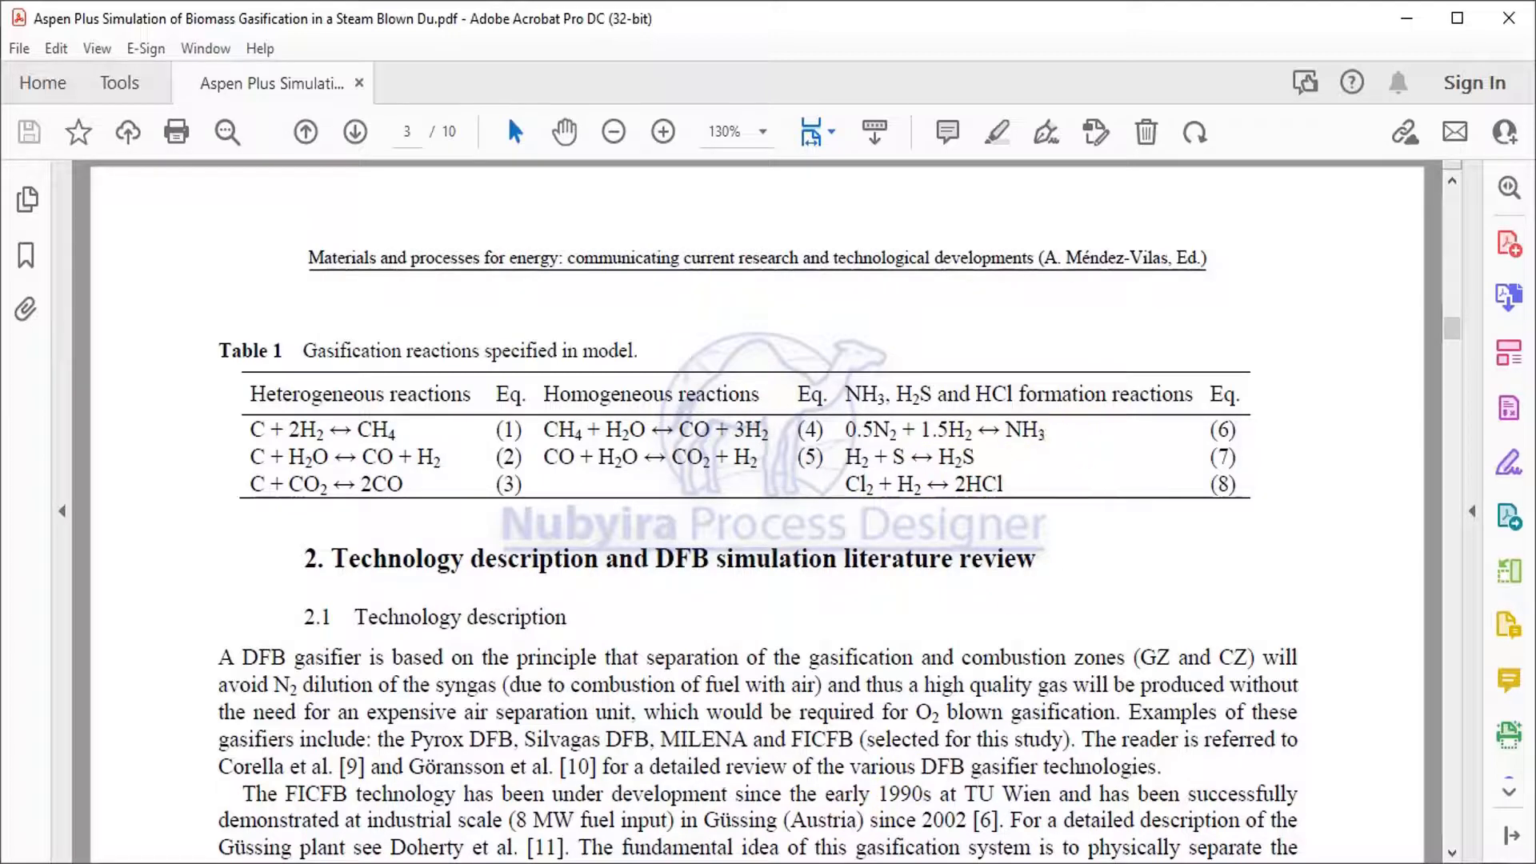
Switch back to Aspen Plus and review the stoichiometric reactions defined in the NONEQUIL block.
click(784, 862)
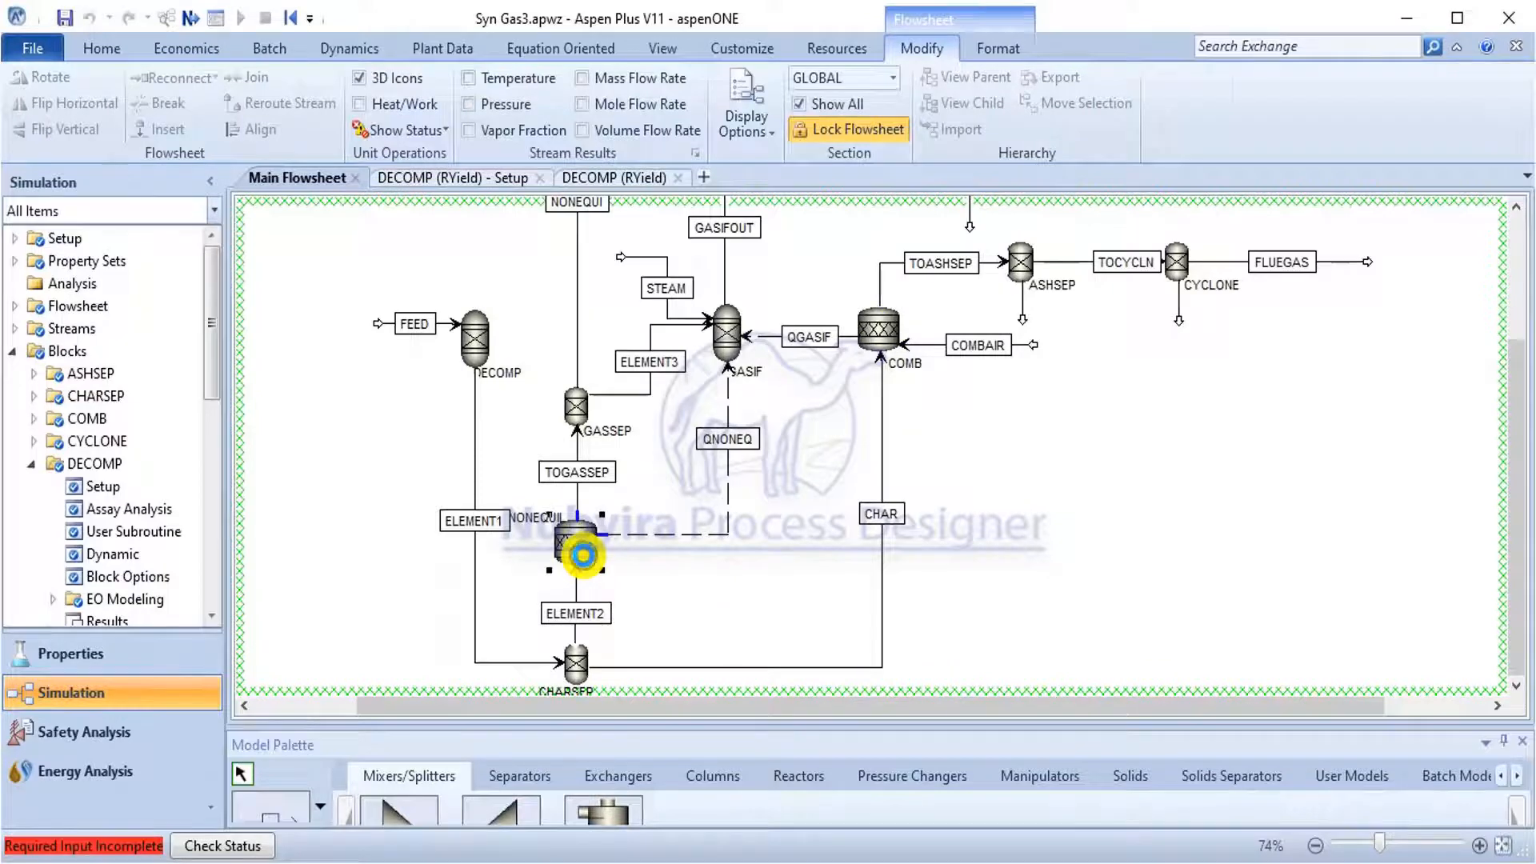
double_click(582, 552)
click(453, 213)
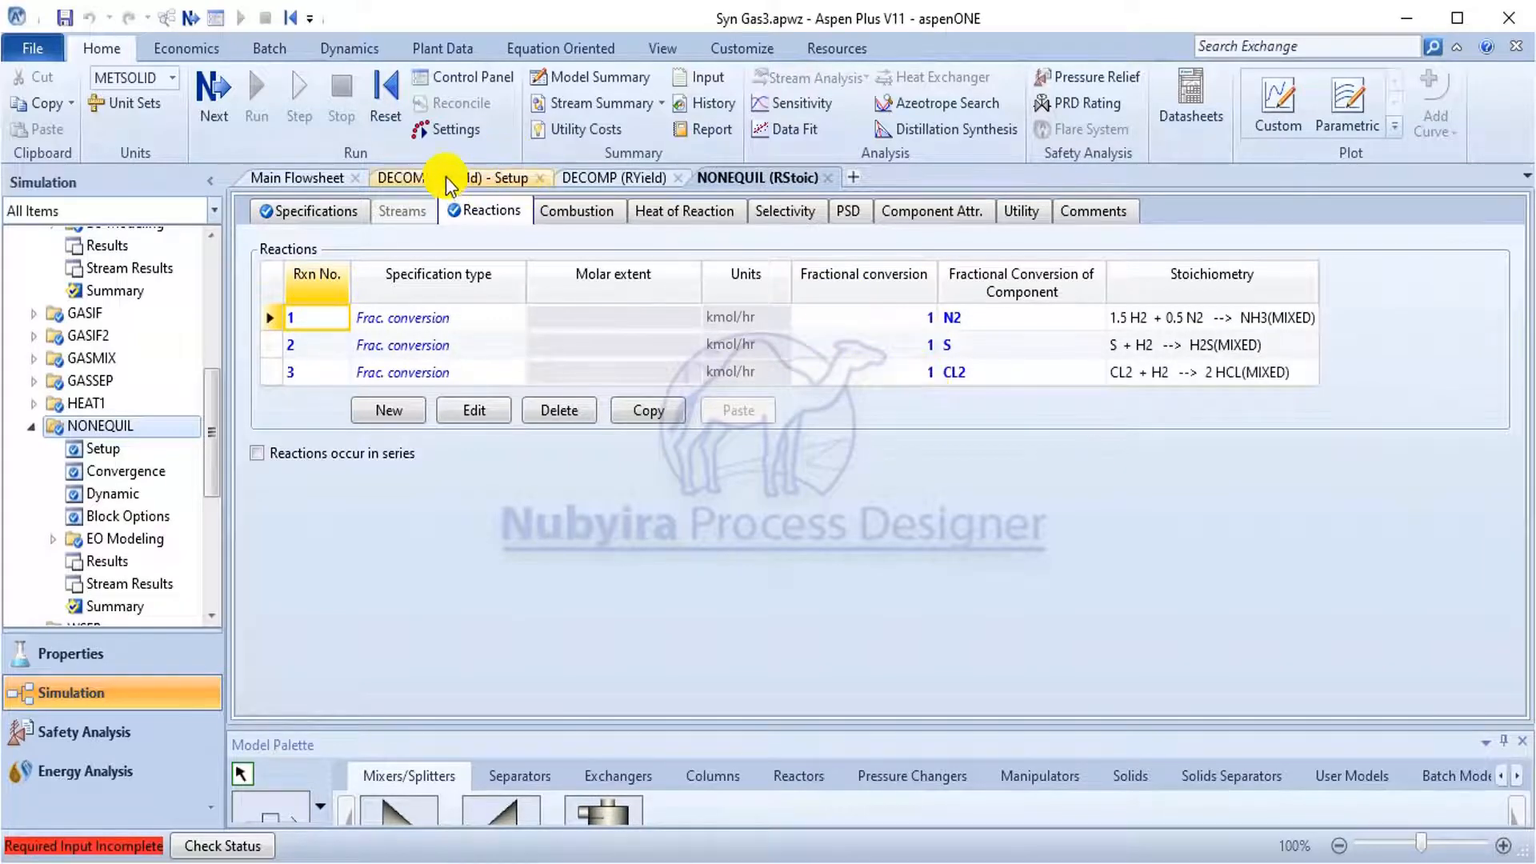
click(299, 177)
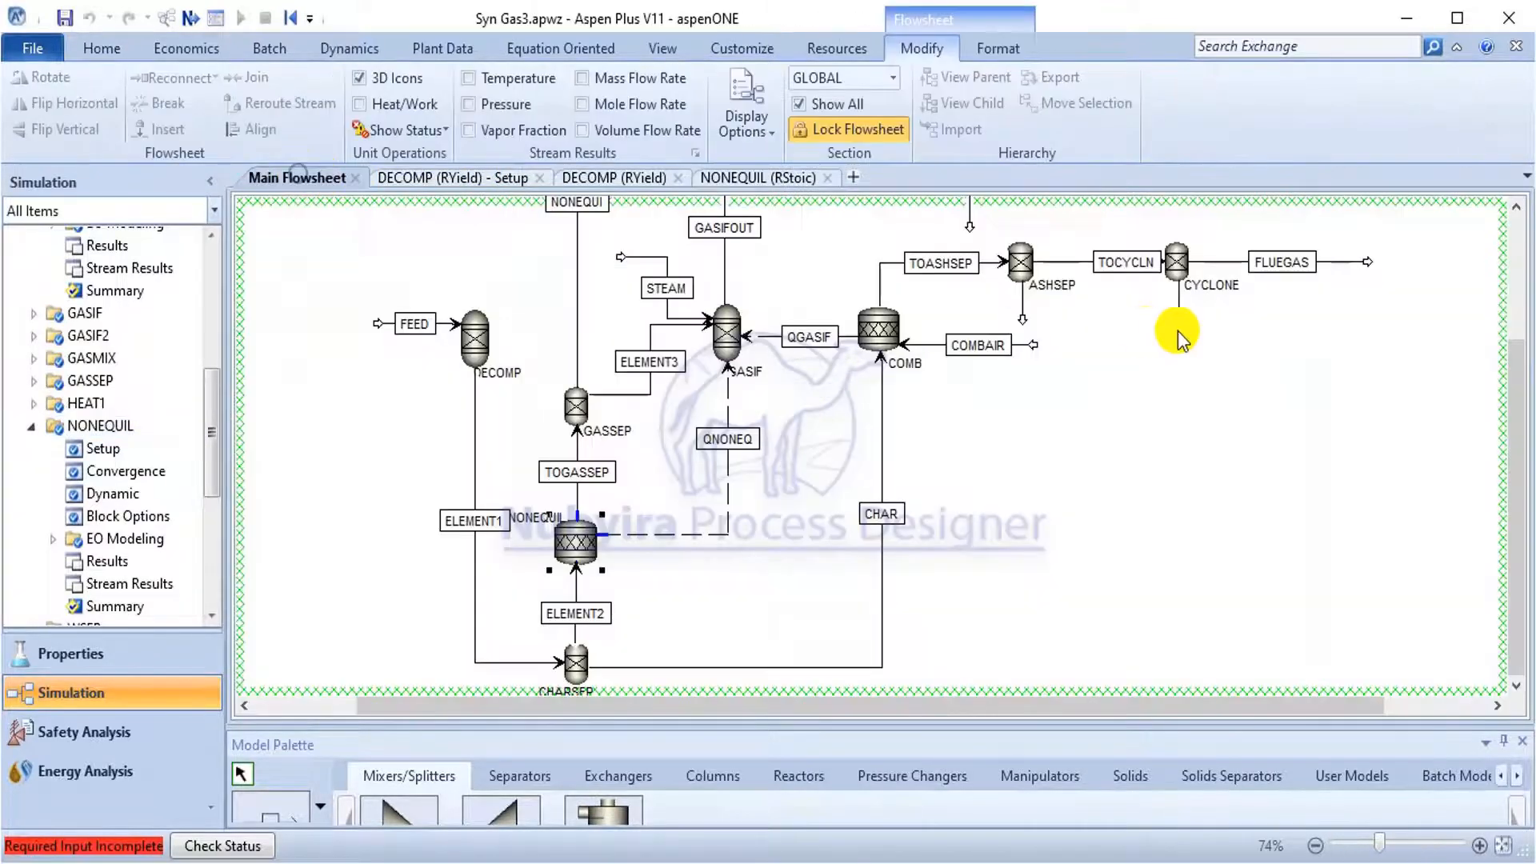
Review the COMB block's operating conditions and its combustion reaction settings.
double_click(901, 340)
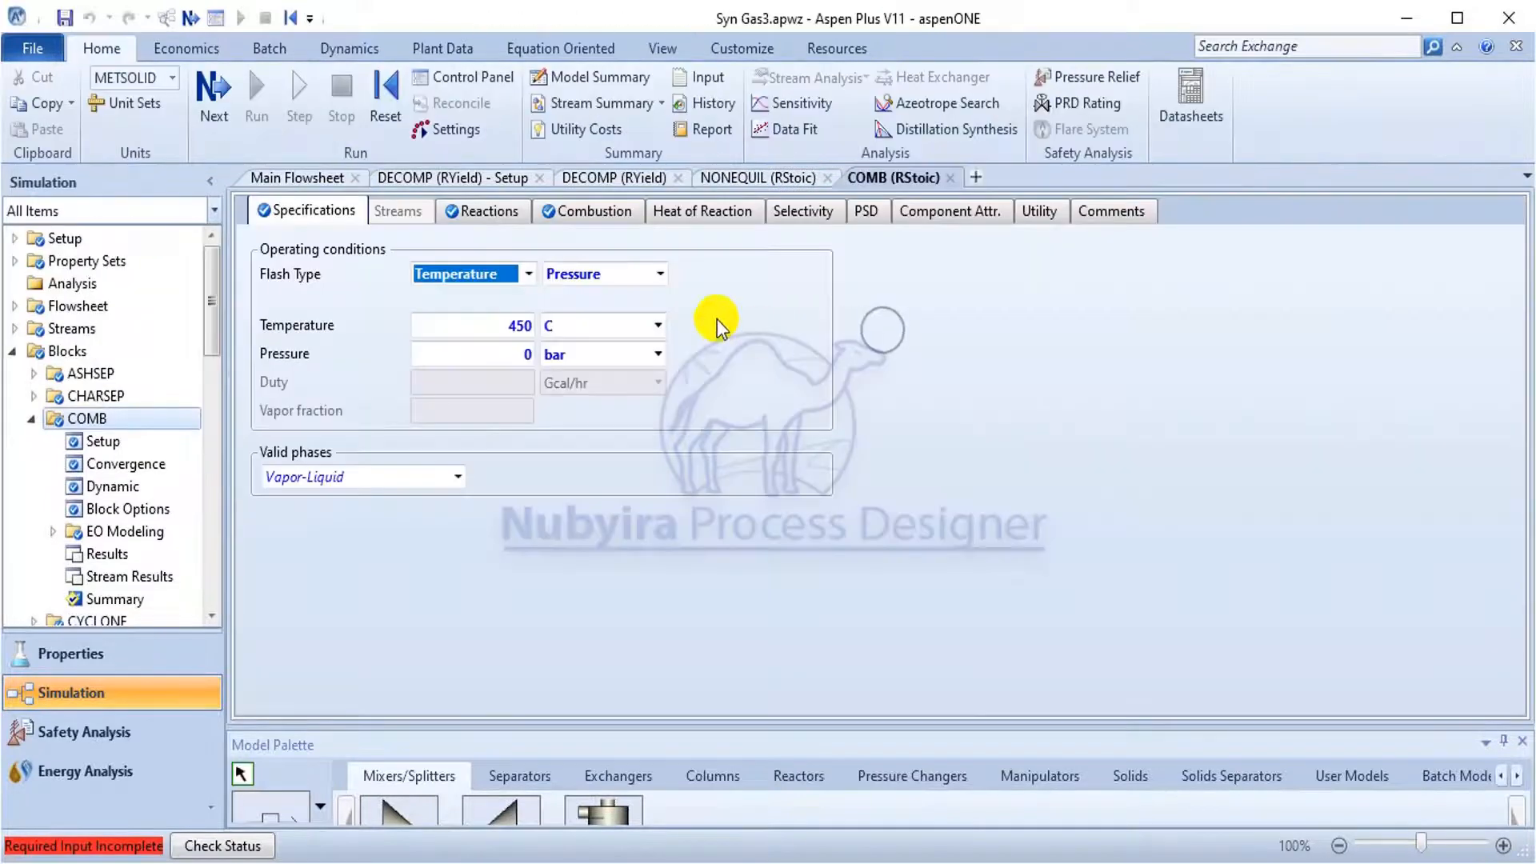
click(563, 214)
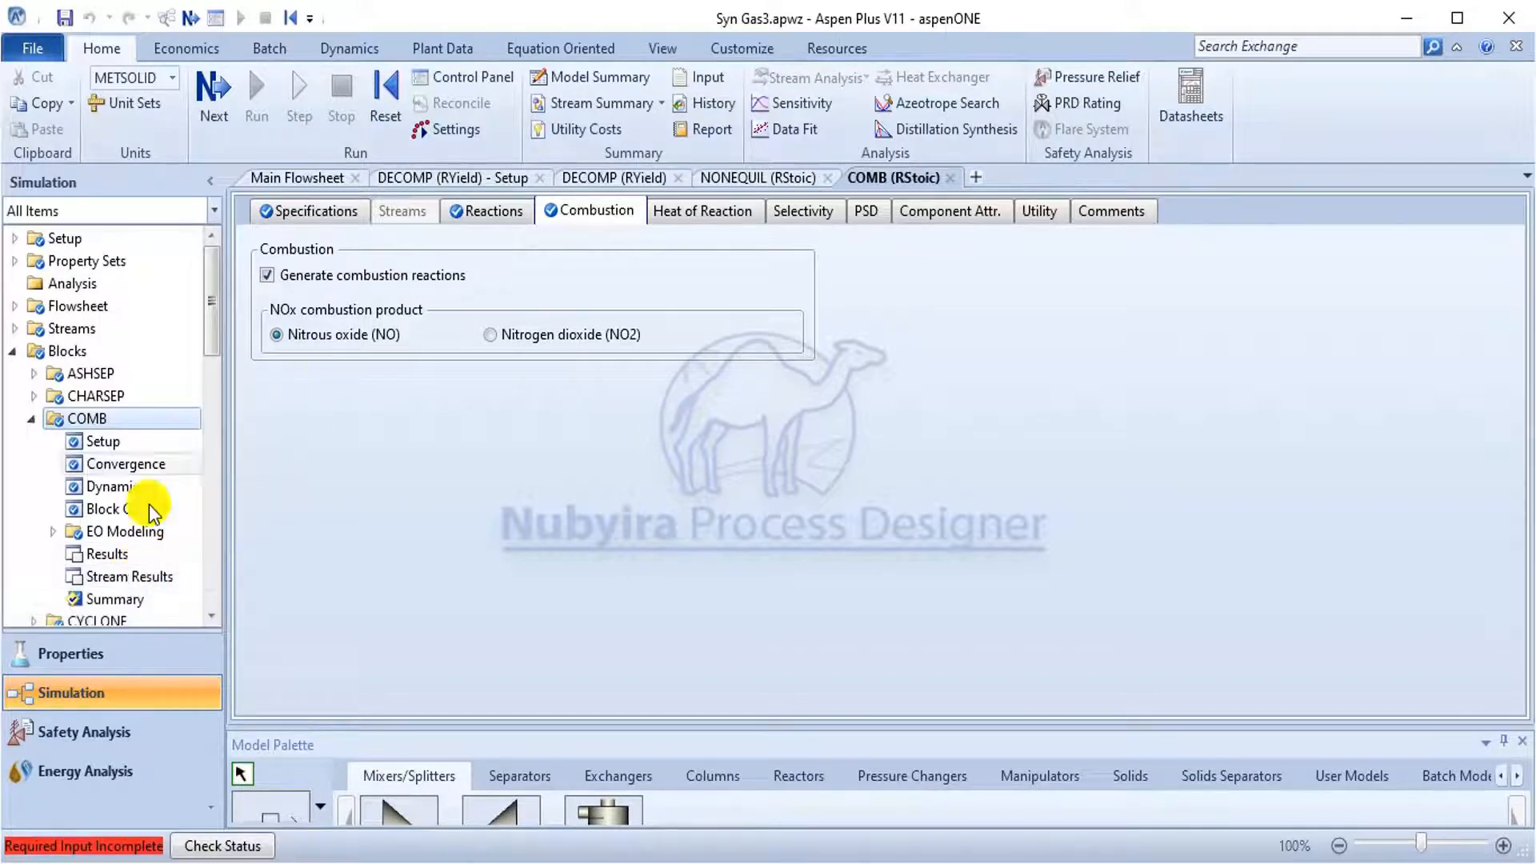
click(303, 188)
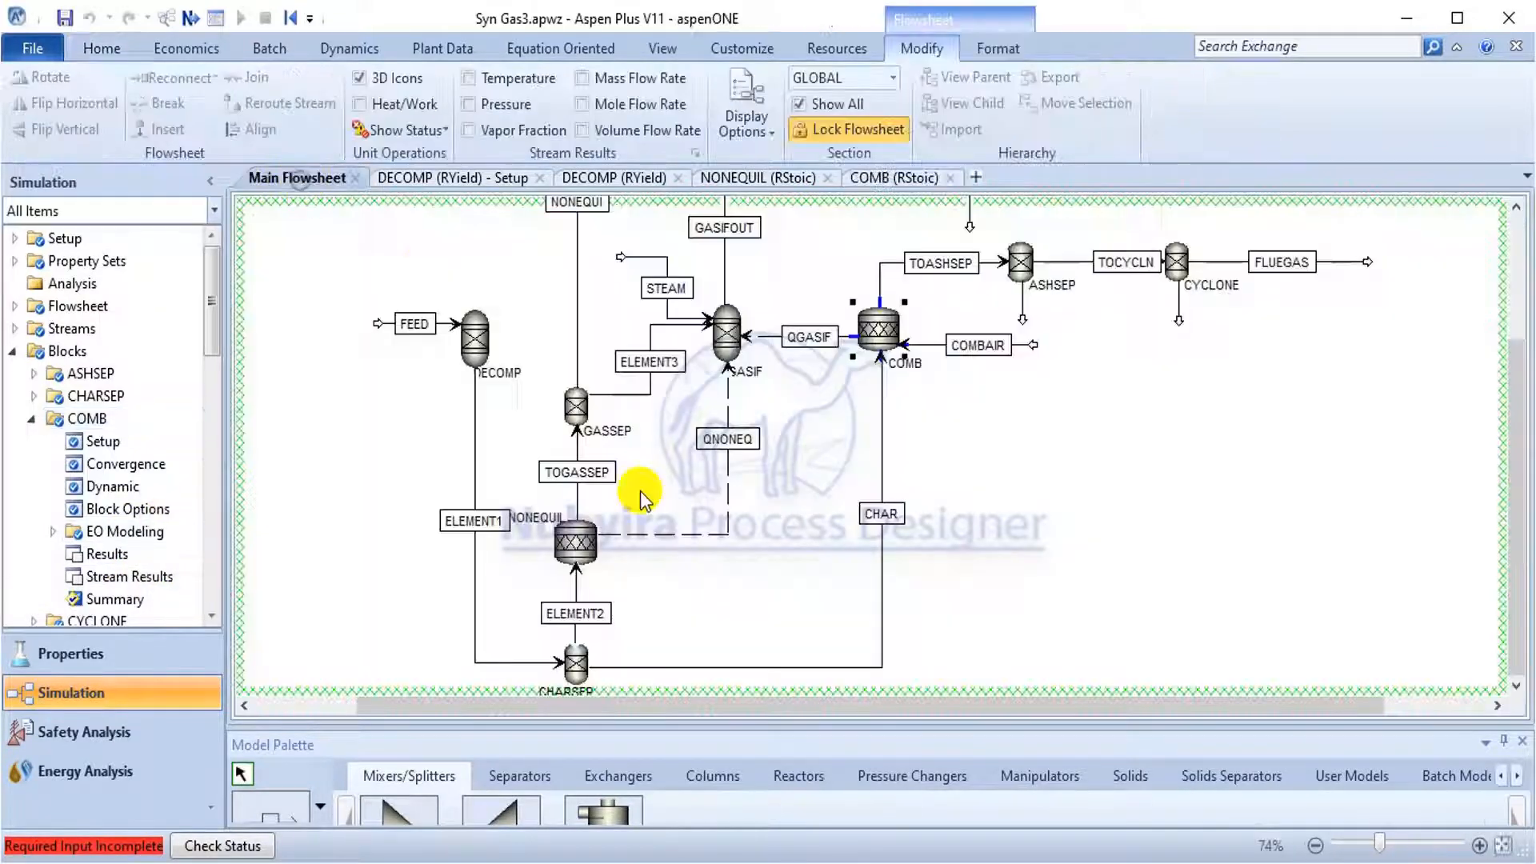
Examine the CHARSEP block's carbon split fraction for the CHAR outlet stream in the CISOLID substream.
click(576, 668)
double_click(576, 668)
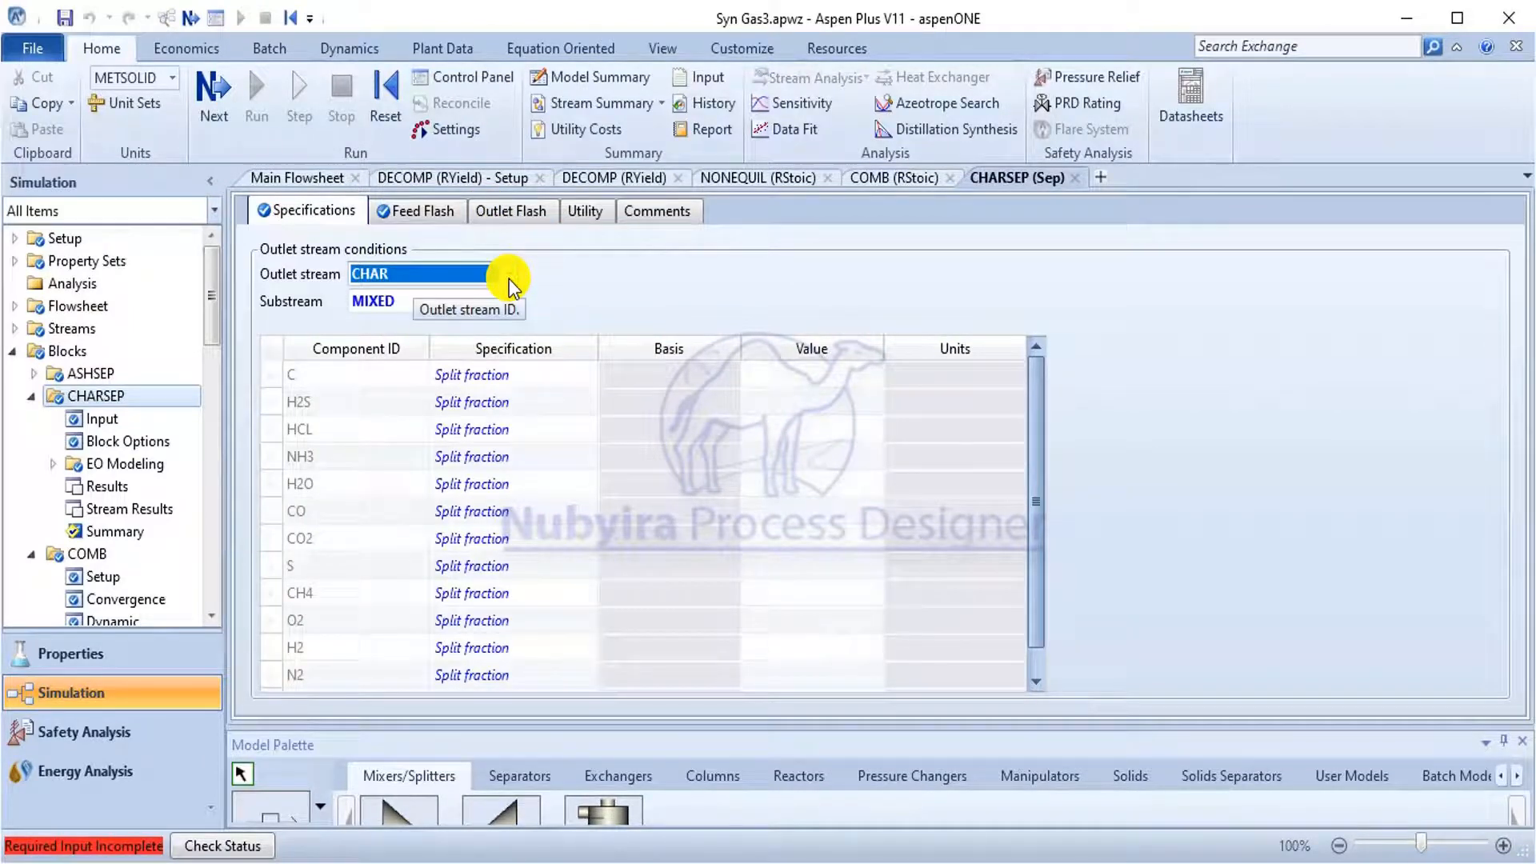
click(510, 280)
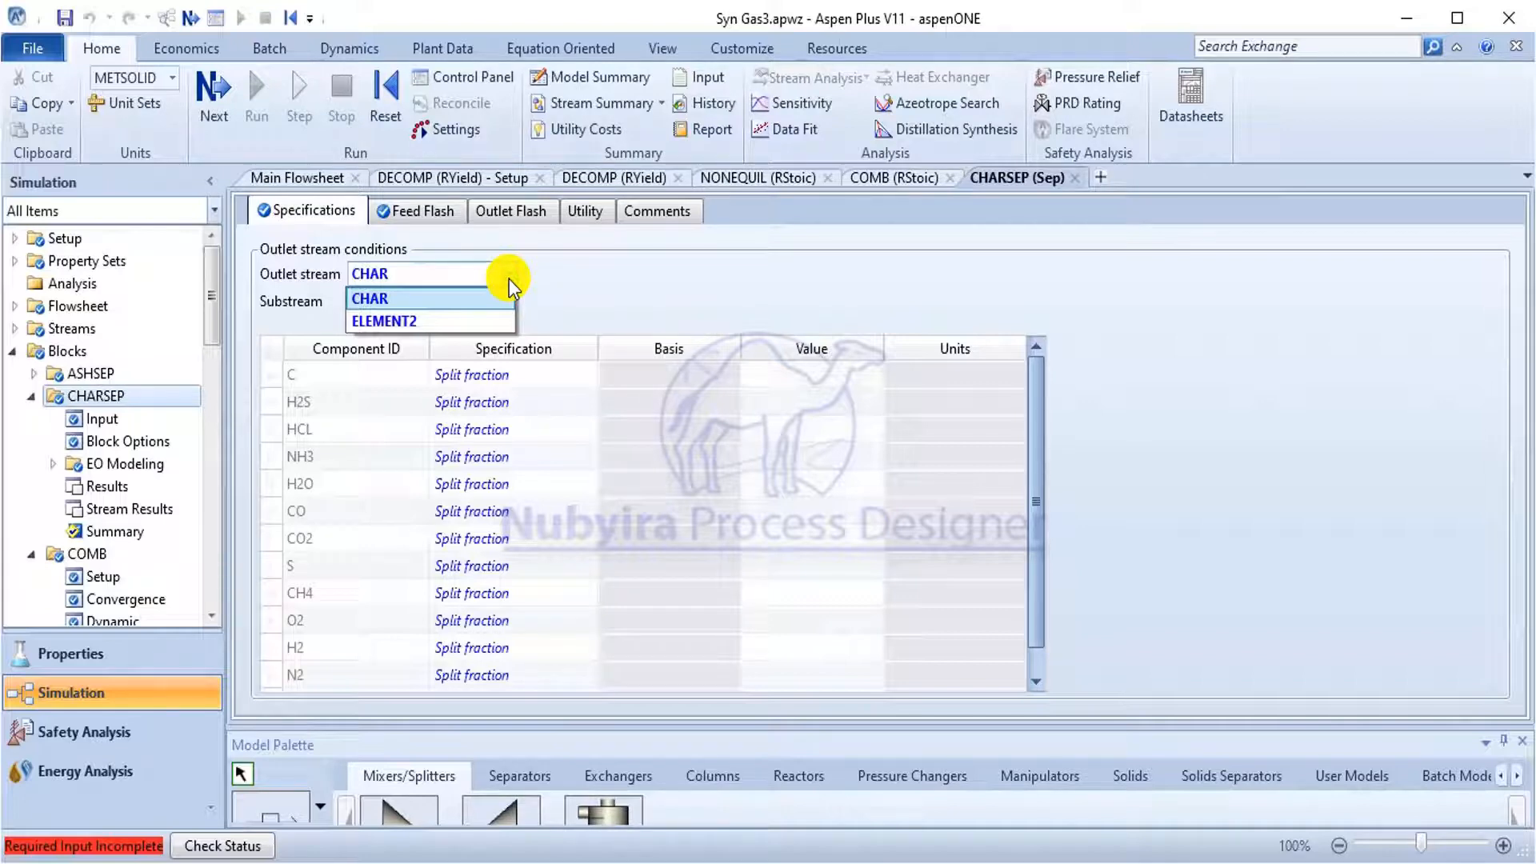
click(510, 282)
click(511, 302)
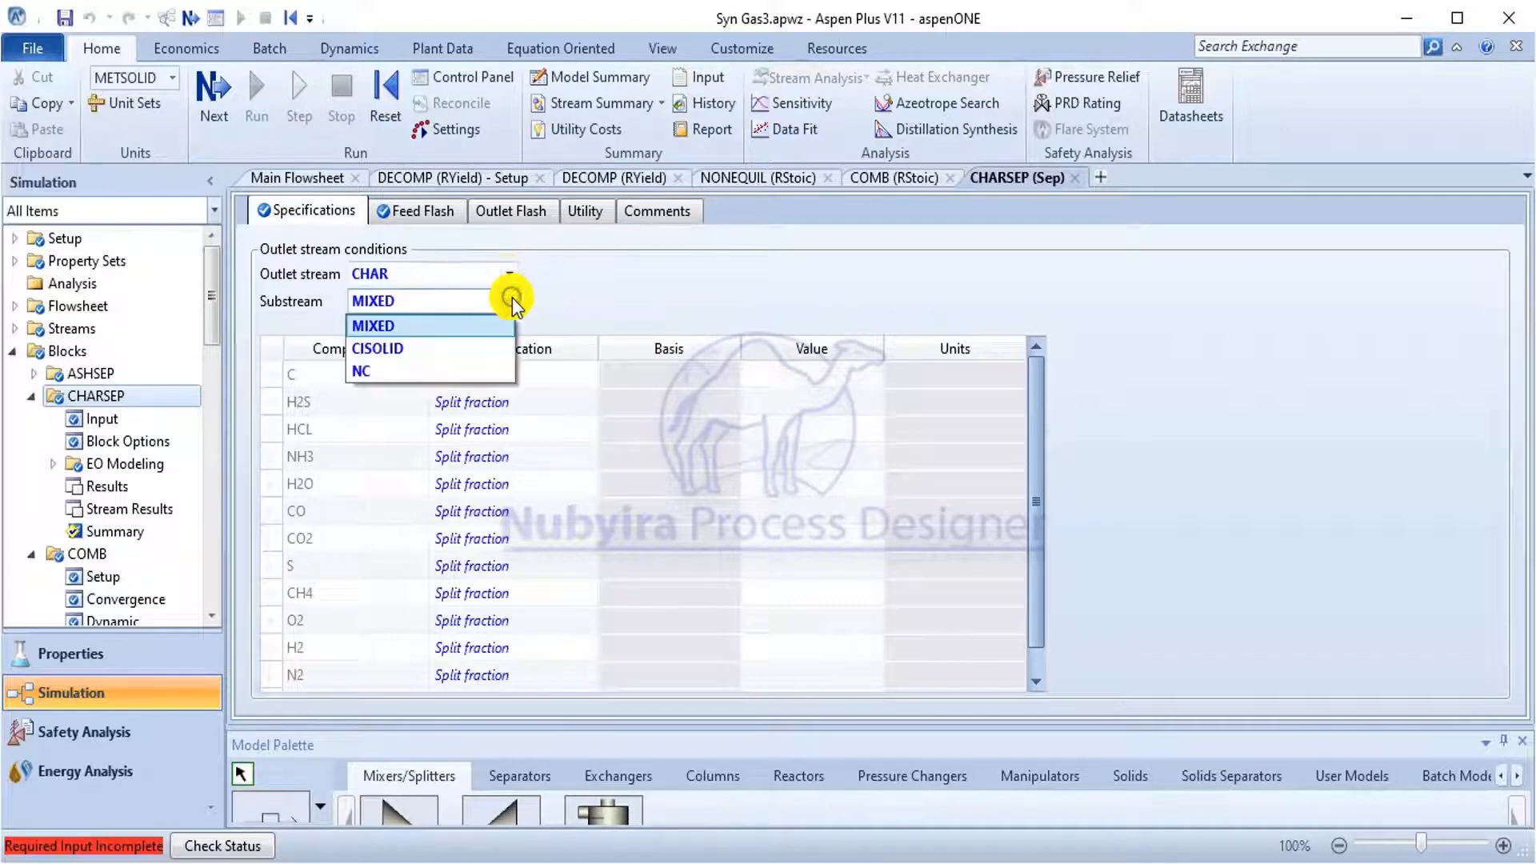
click(482, 349)
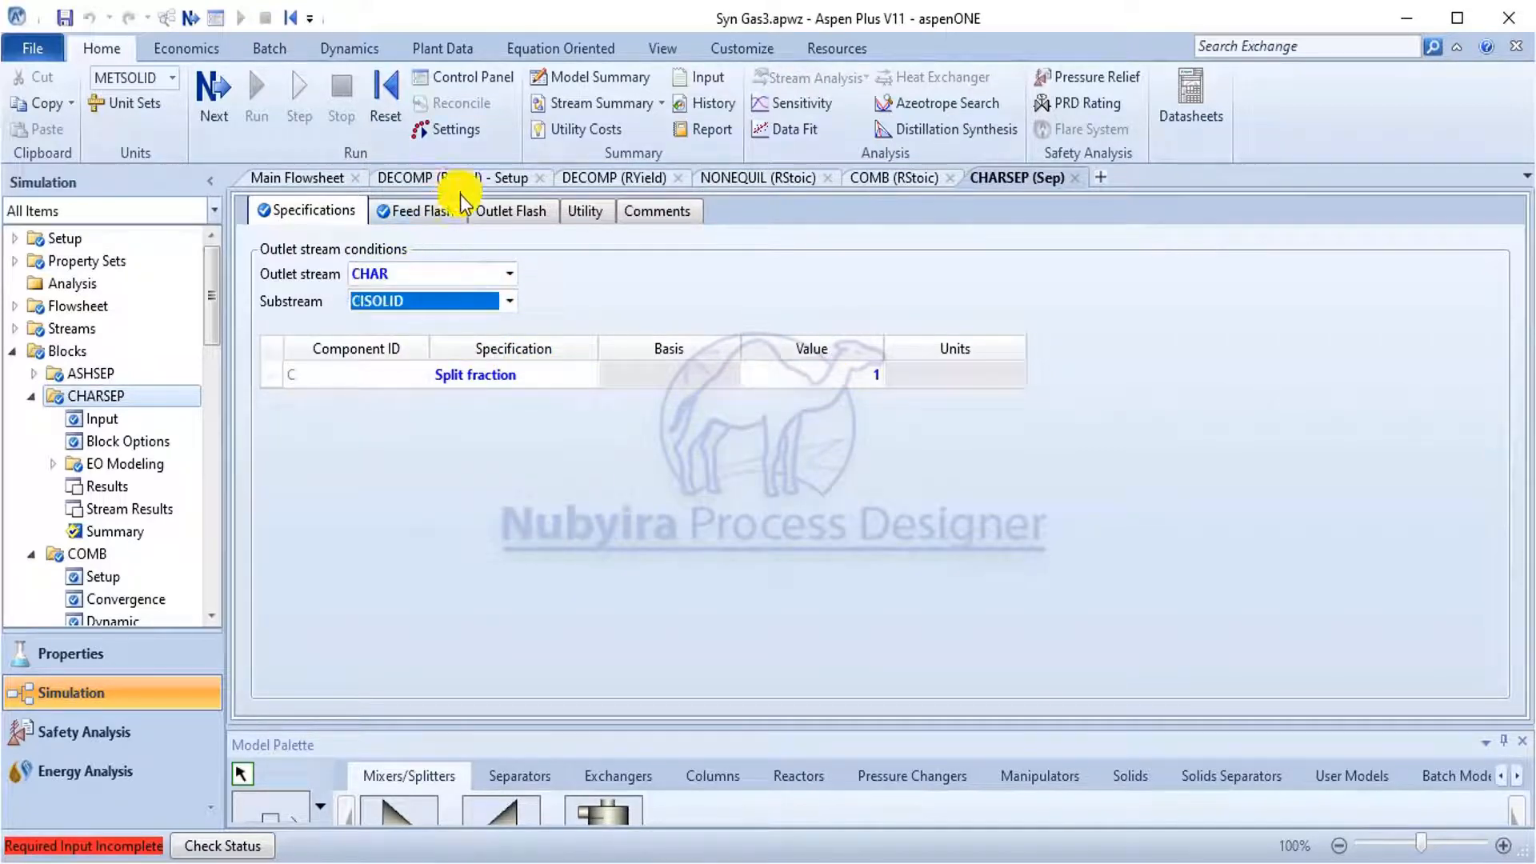
click(298, 186)
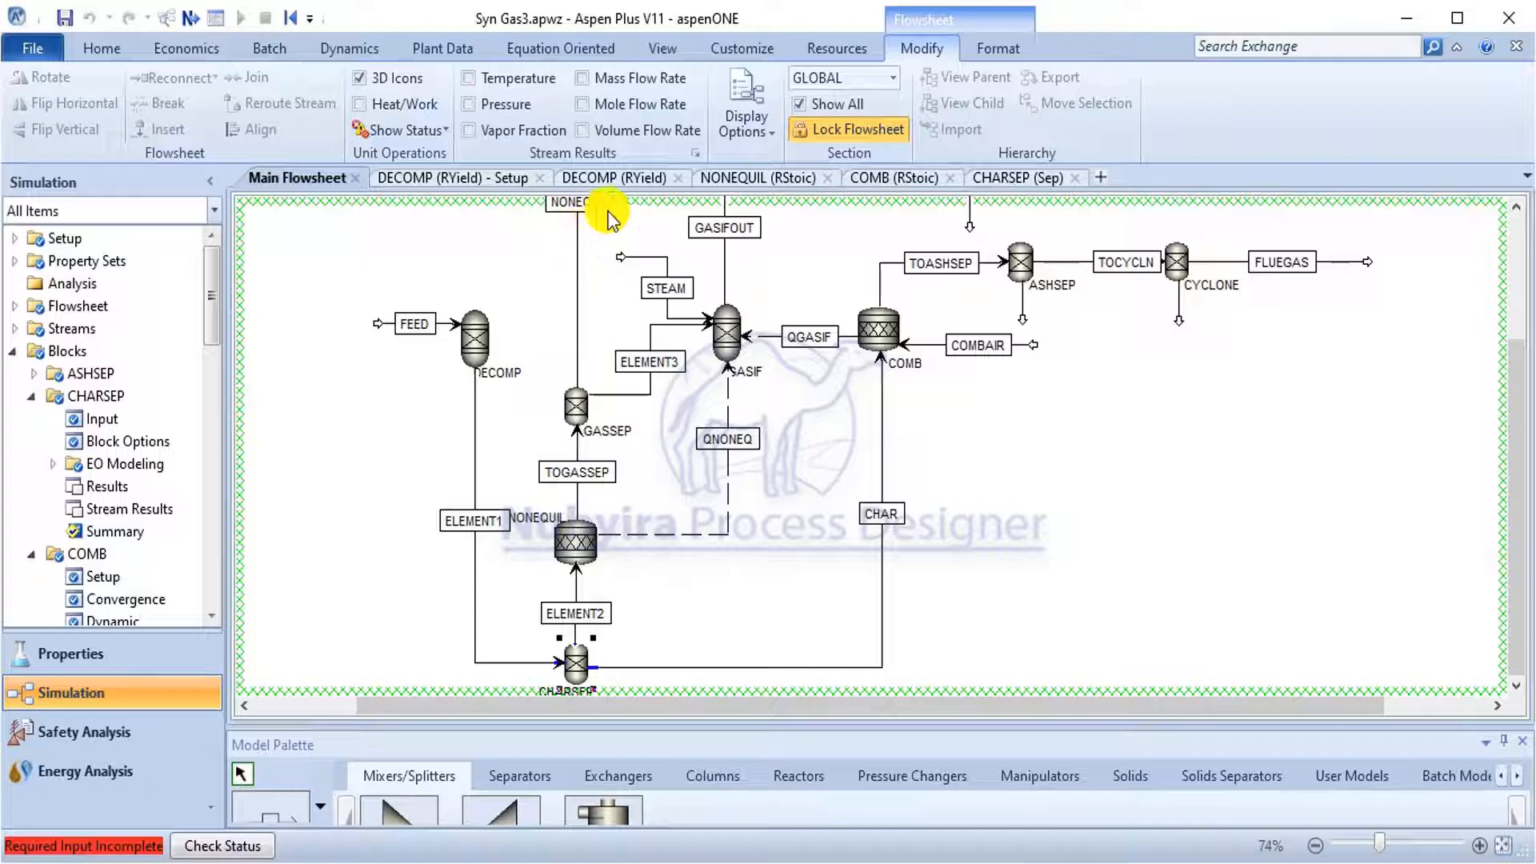
Locate the GASIF2 block on the flowsheet, and read the paper's introduction on gasification reactions on page 2.
drag(1515, 352, 1482, 264)
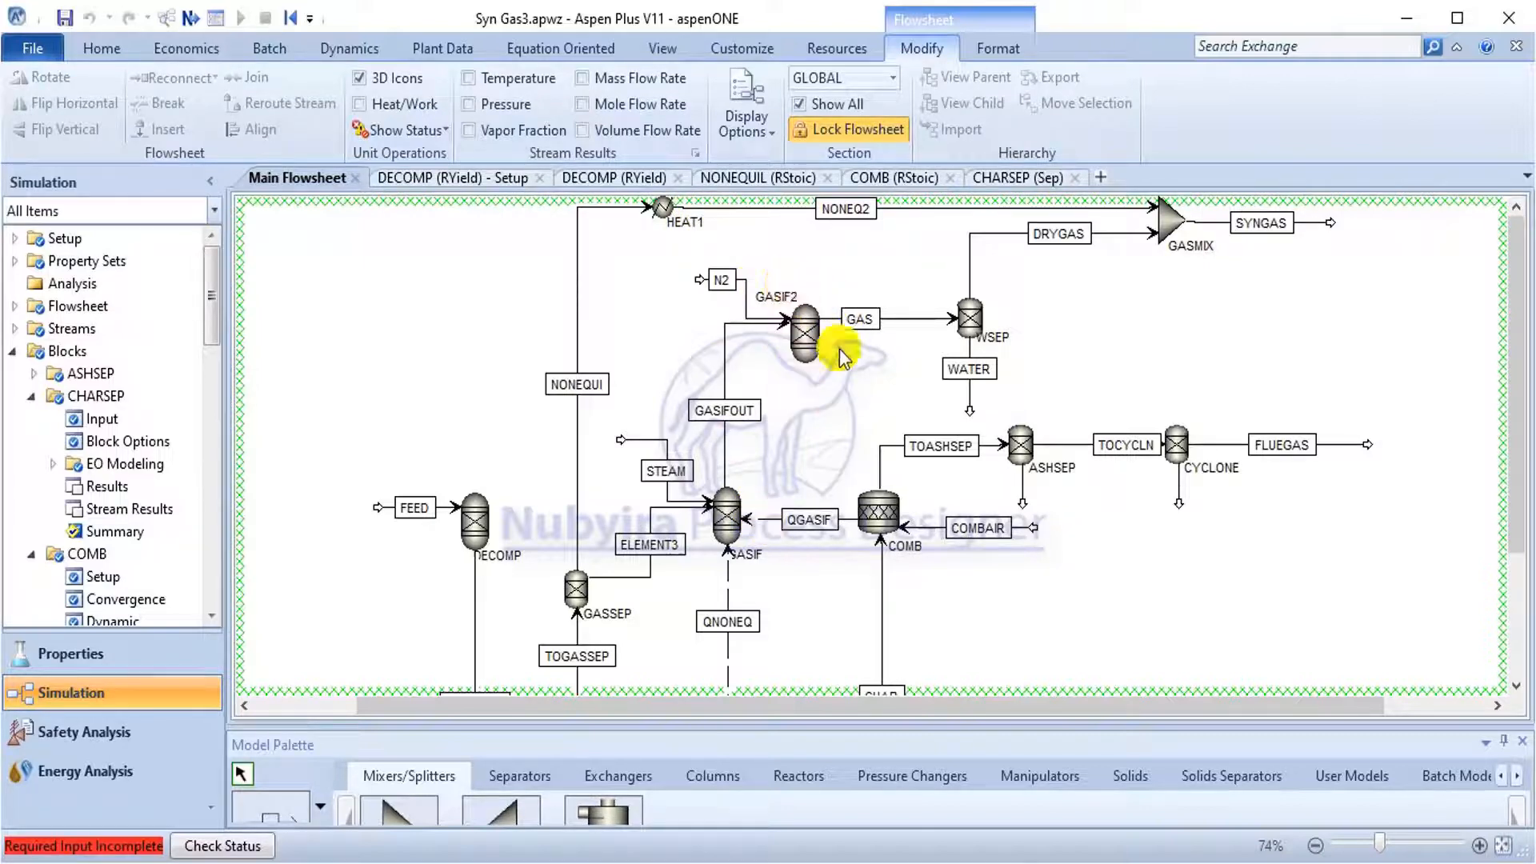
key(alt+Tab)
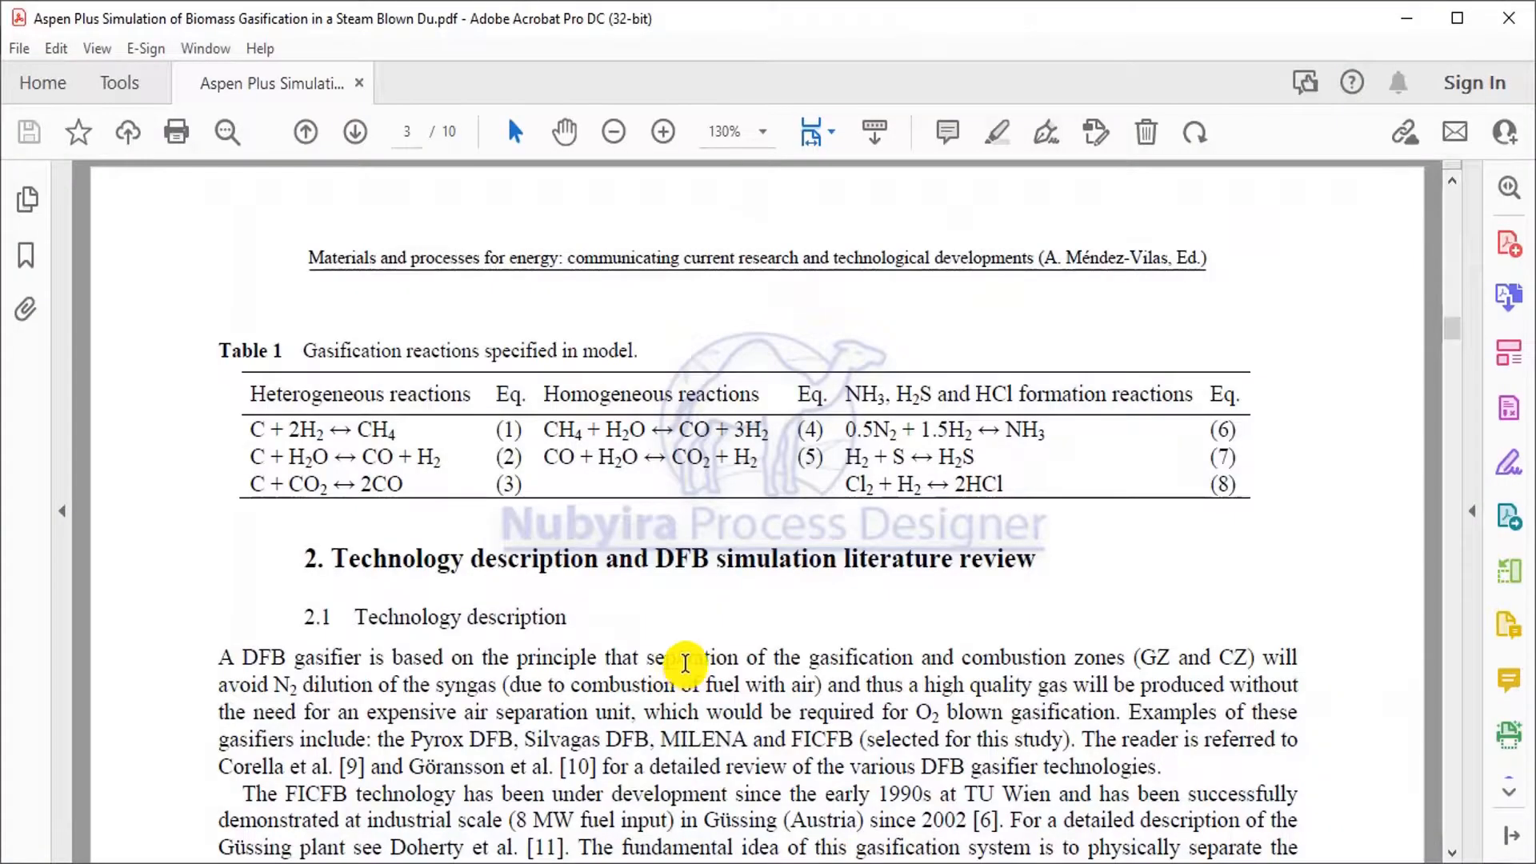
scroll(687, 661, up, 10)
scroll(686, 661, up, 5)
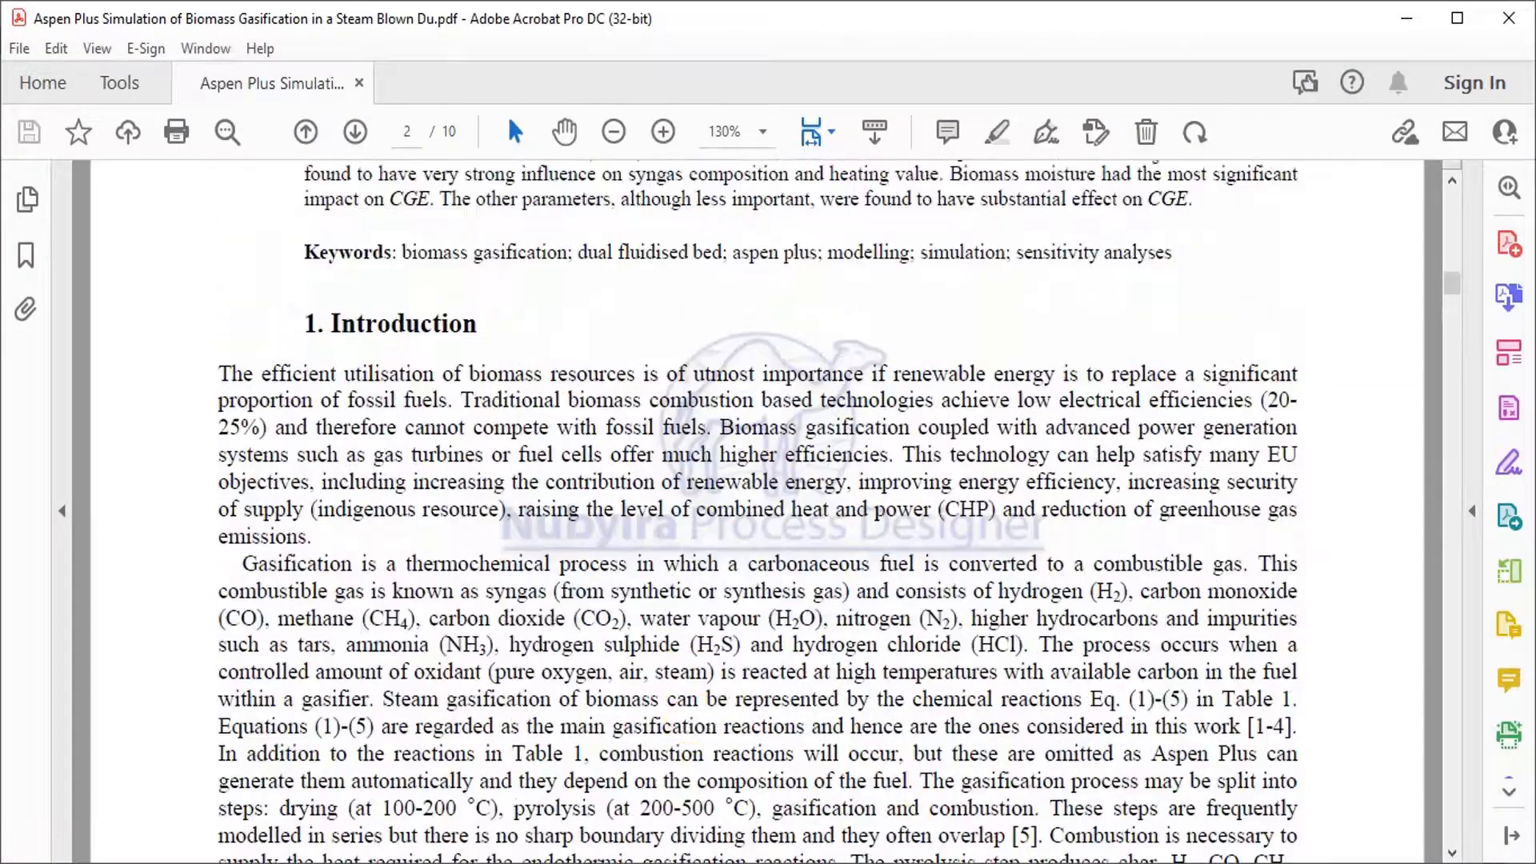
Return to Aspen Plus and review the GASIF2 block's restricted chemical equilibrium option and operating conditions.
key(alt+Tab)
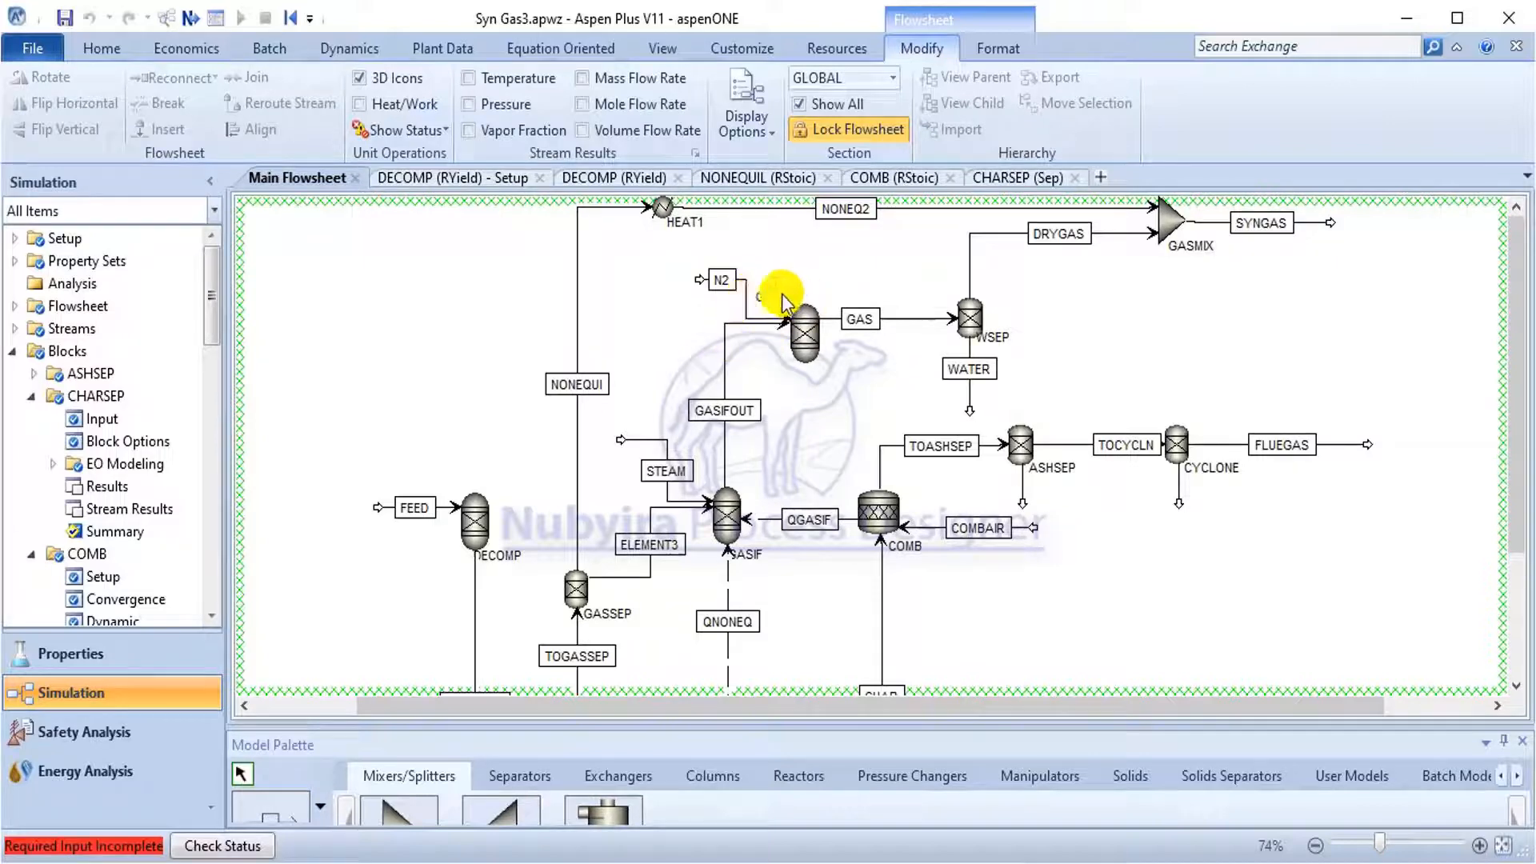
double_click(809, 335)
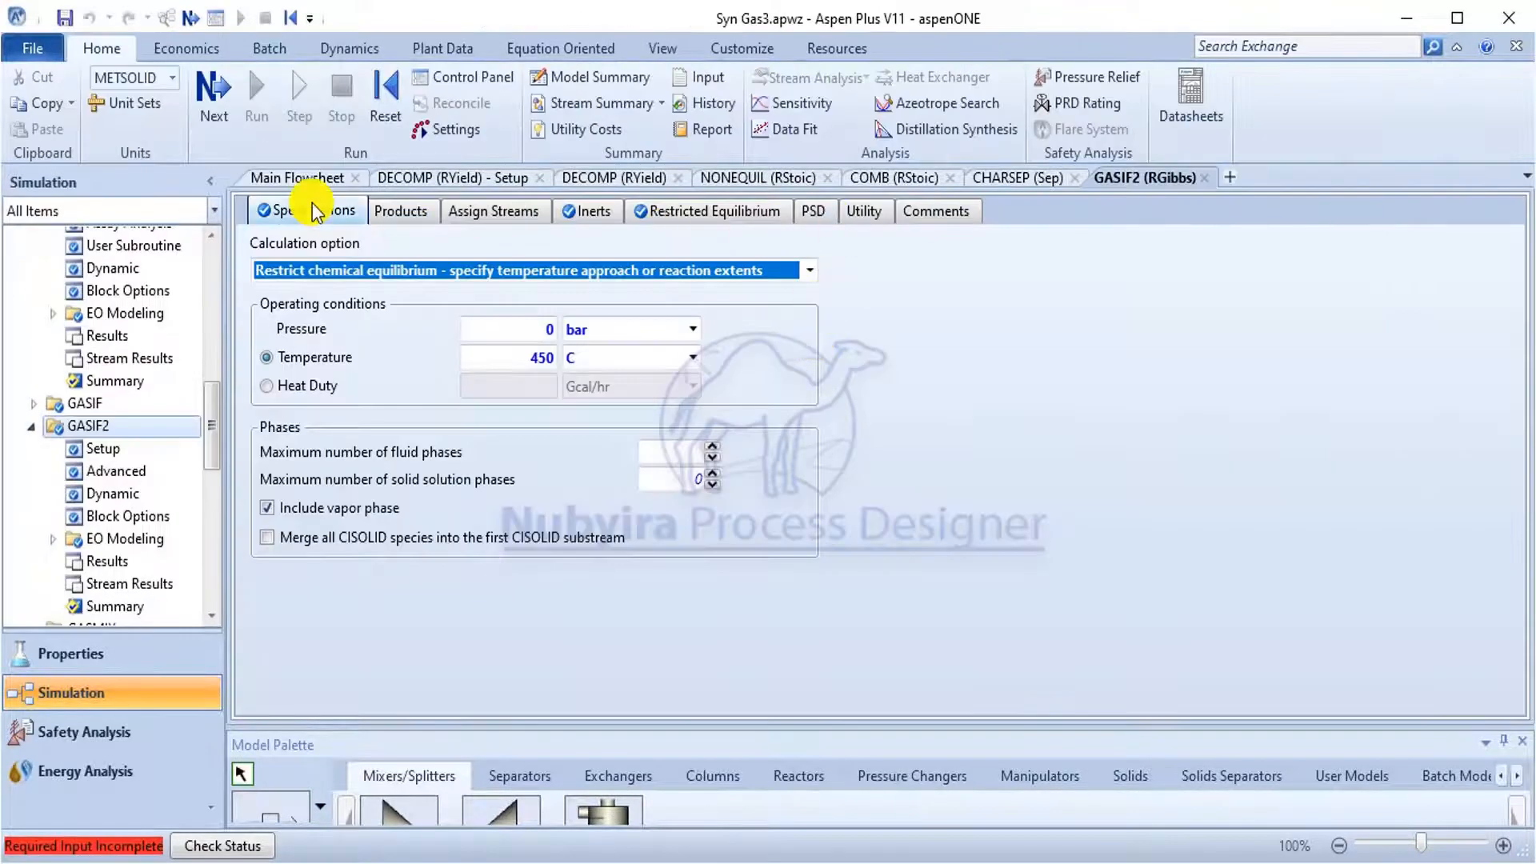
click(307, 177)
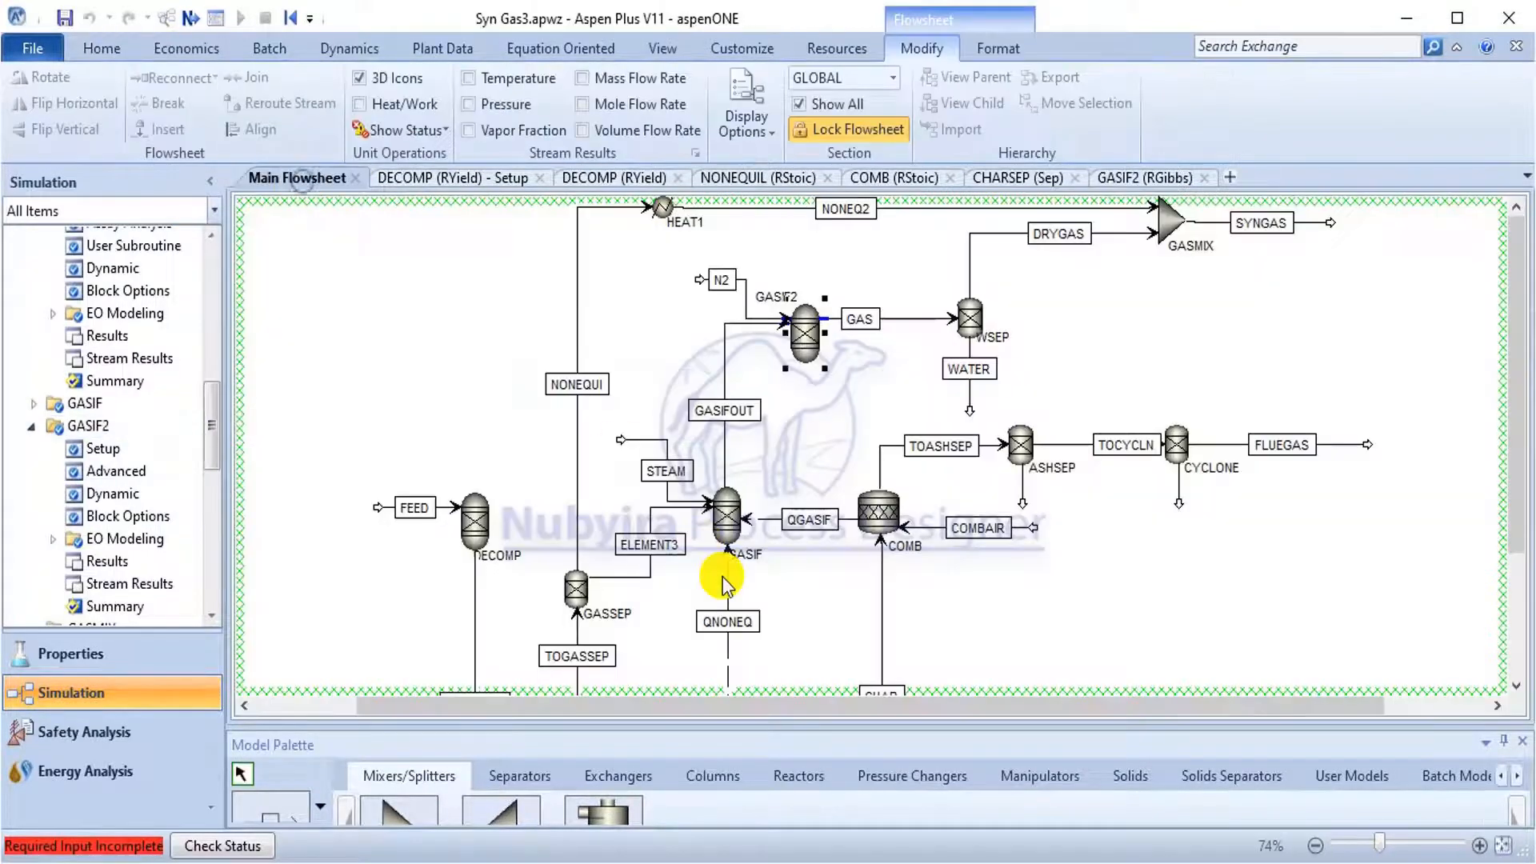
Review the GASIF block's restricted equilibrium reactions and compare them with Table 1 on page 3 of the paper.
double_click(730, 530)
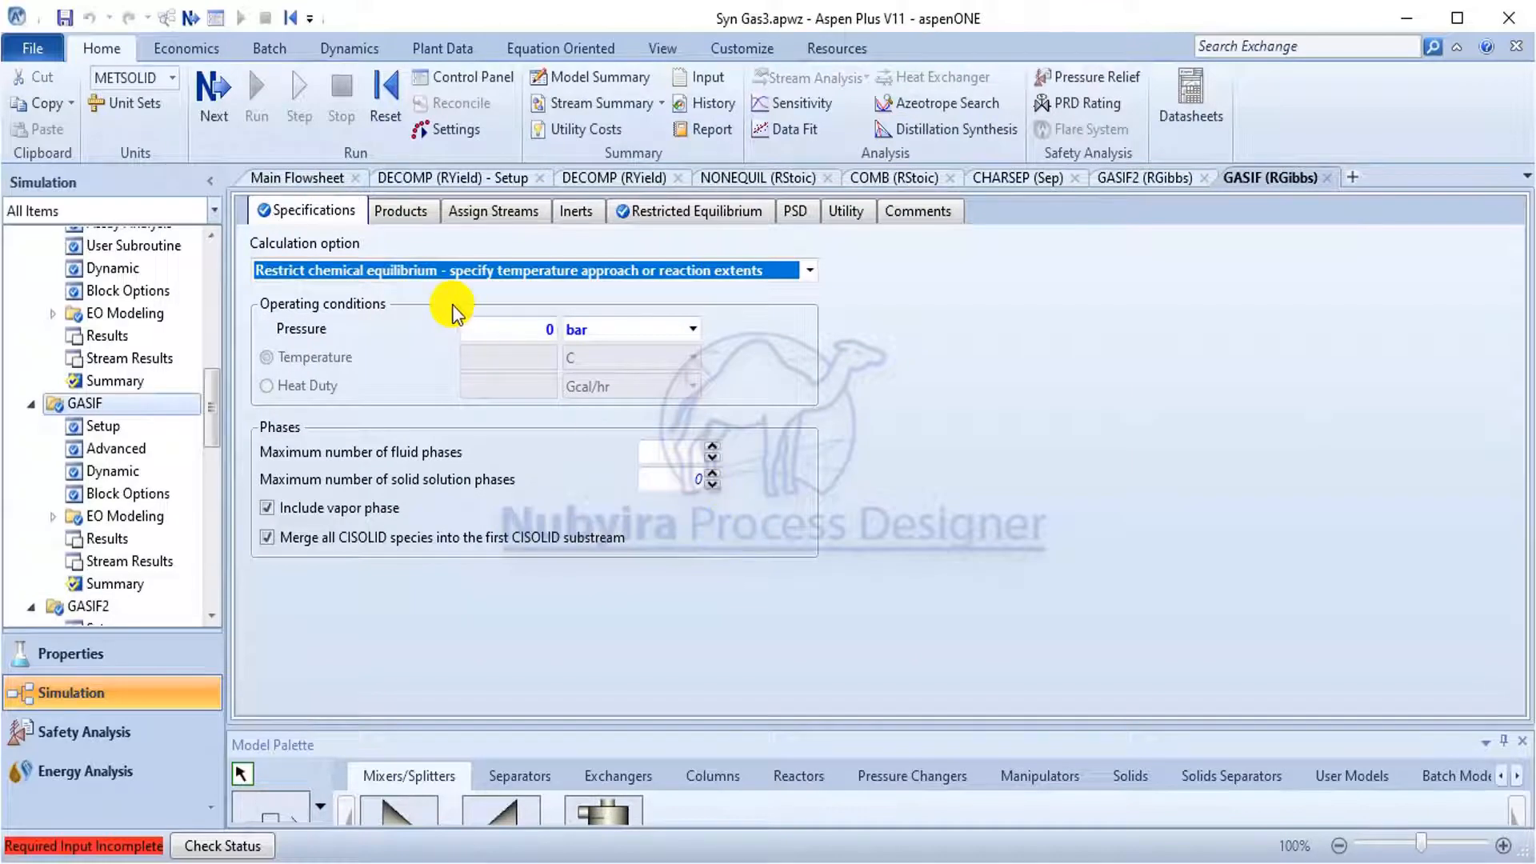
click(628, 212)
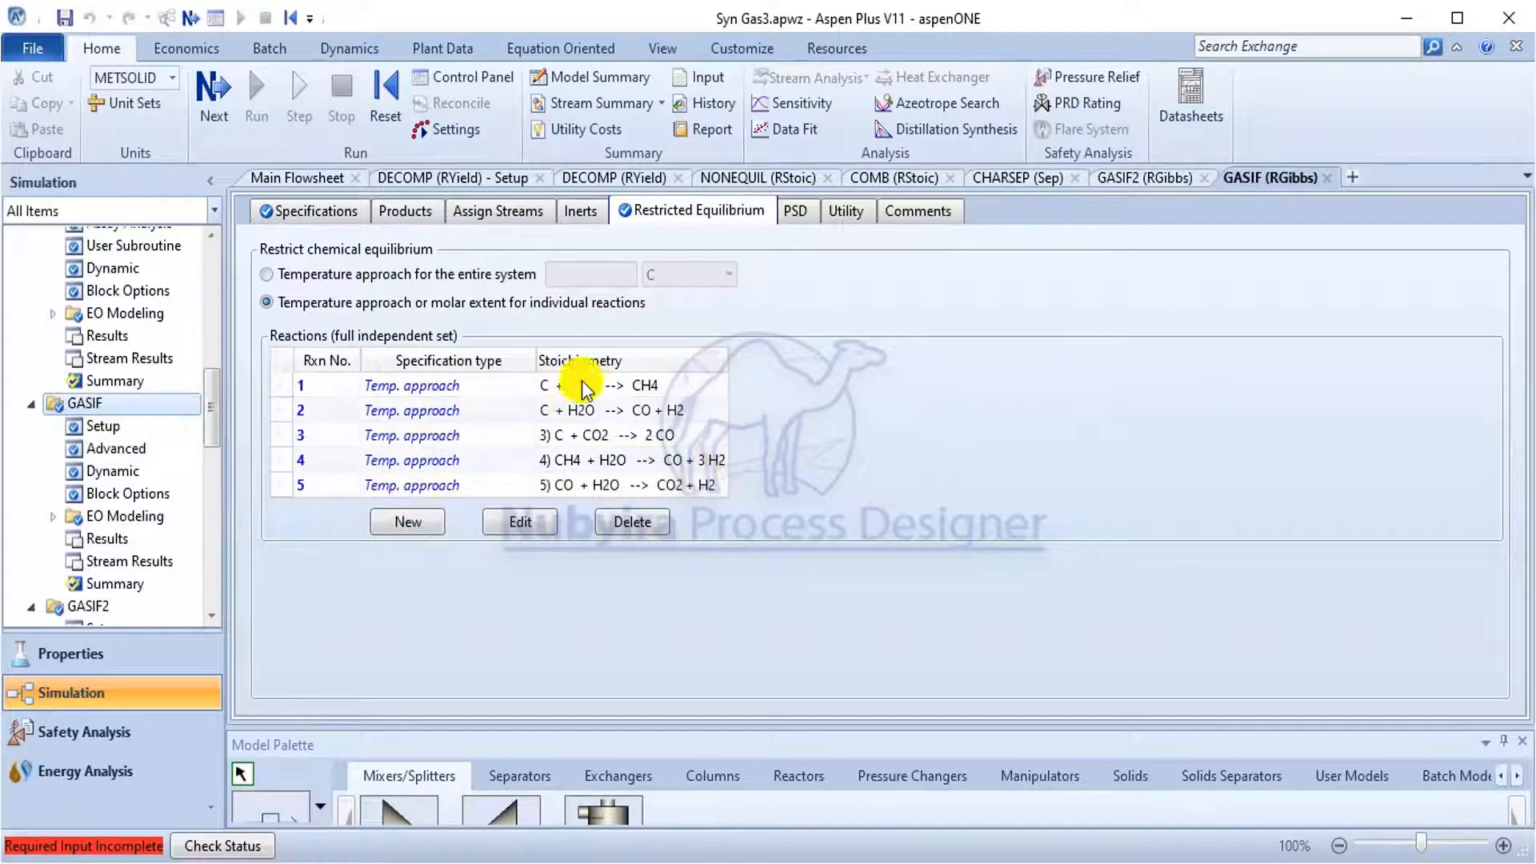
click(832, 859)
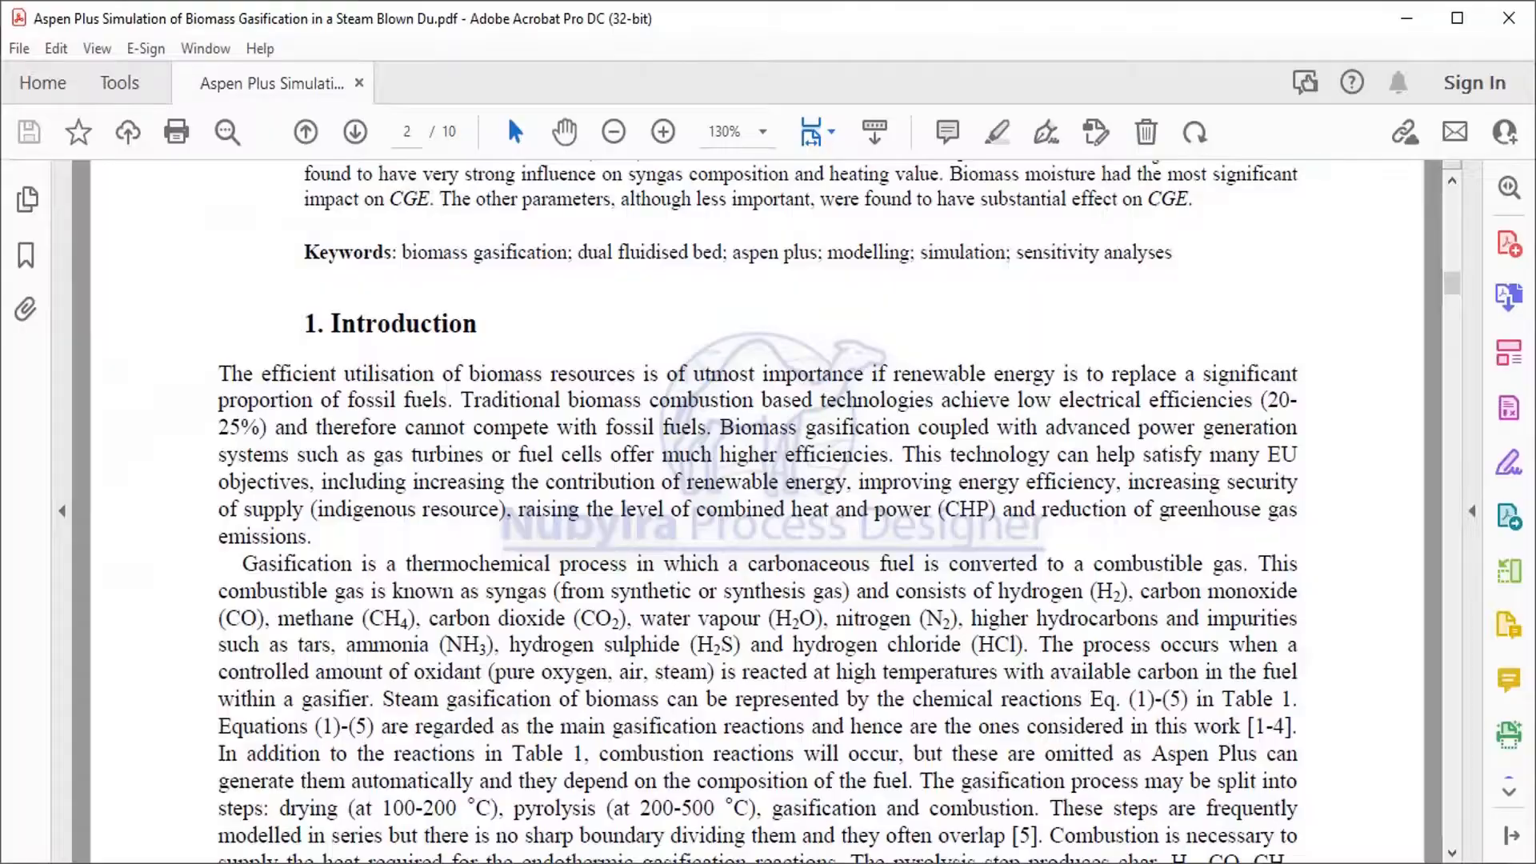
scroll(575, 420, down, 15)
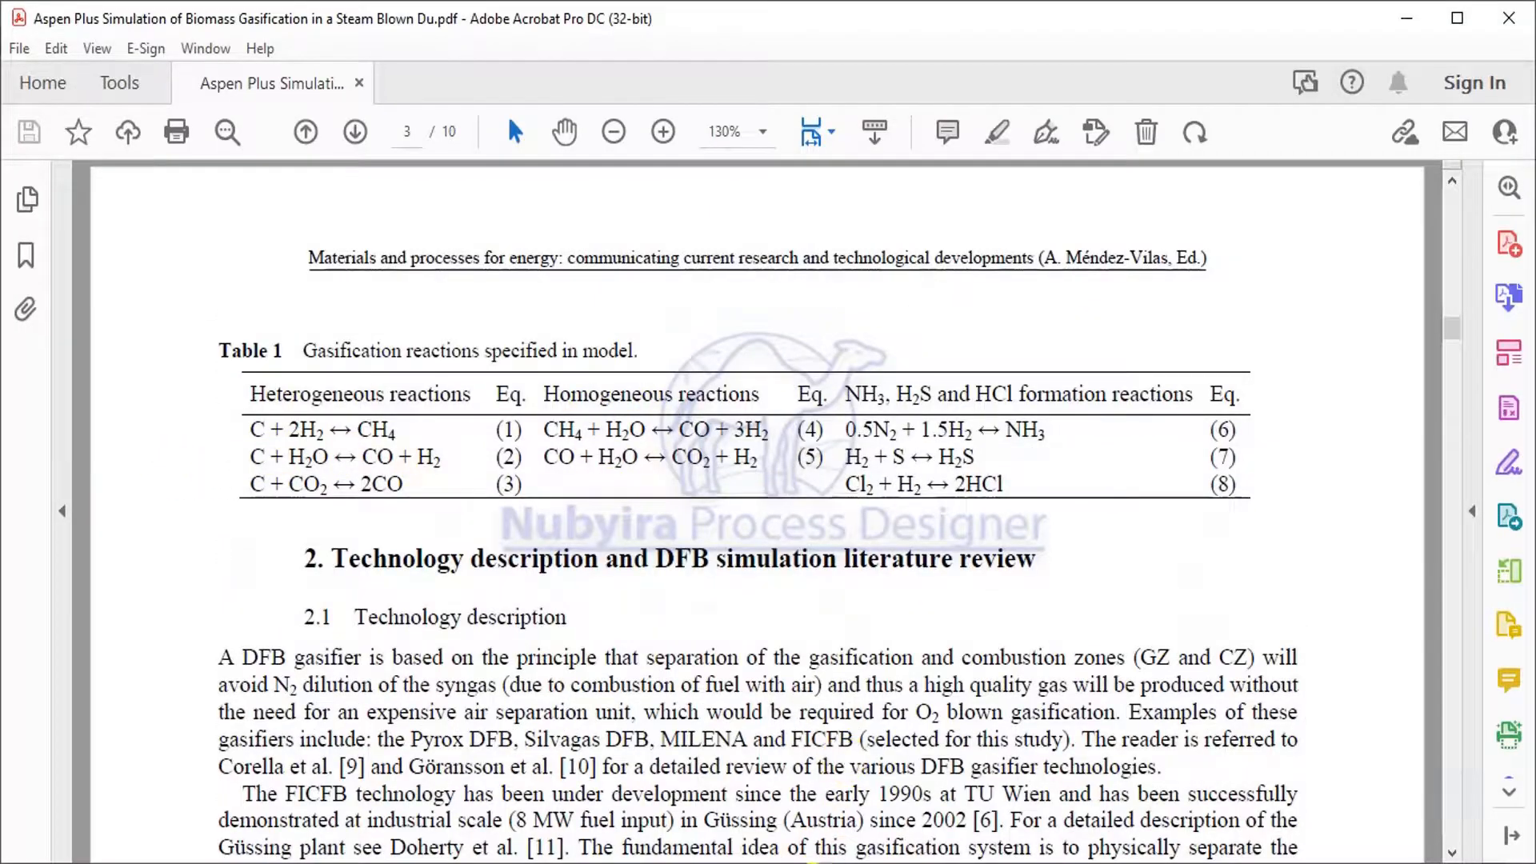
Return to Aspen Plus and trace the gasification section of the flowsheet, rechecking the paper's Table 1 reactions along the way.
click(802, 855)
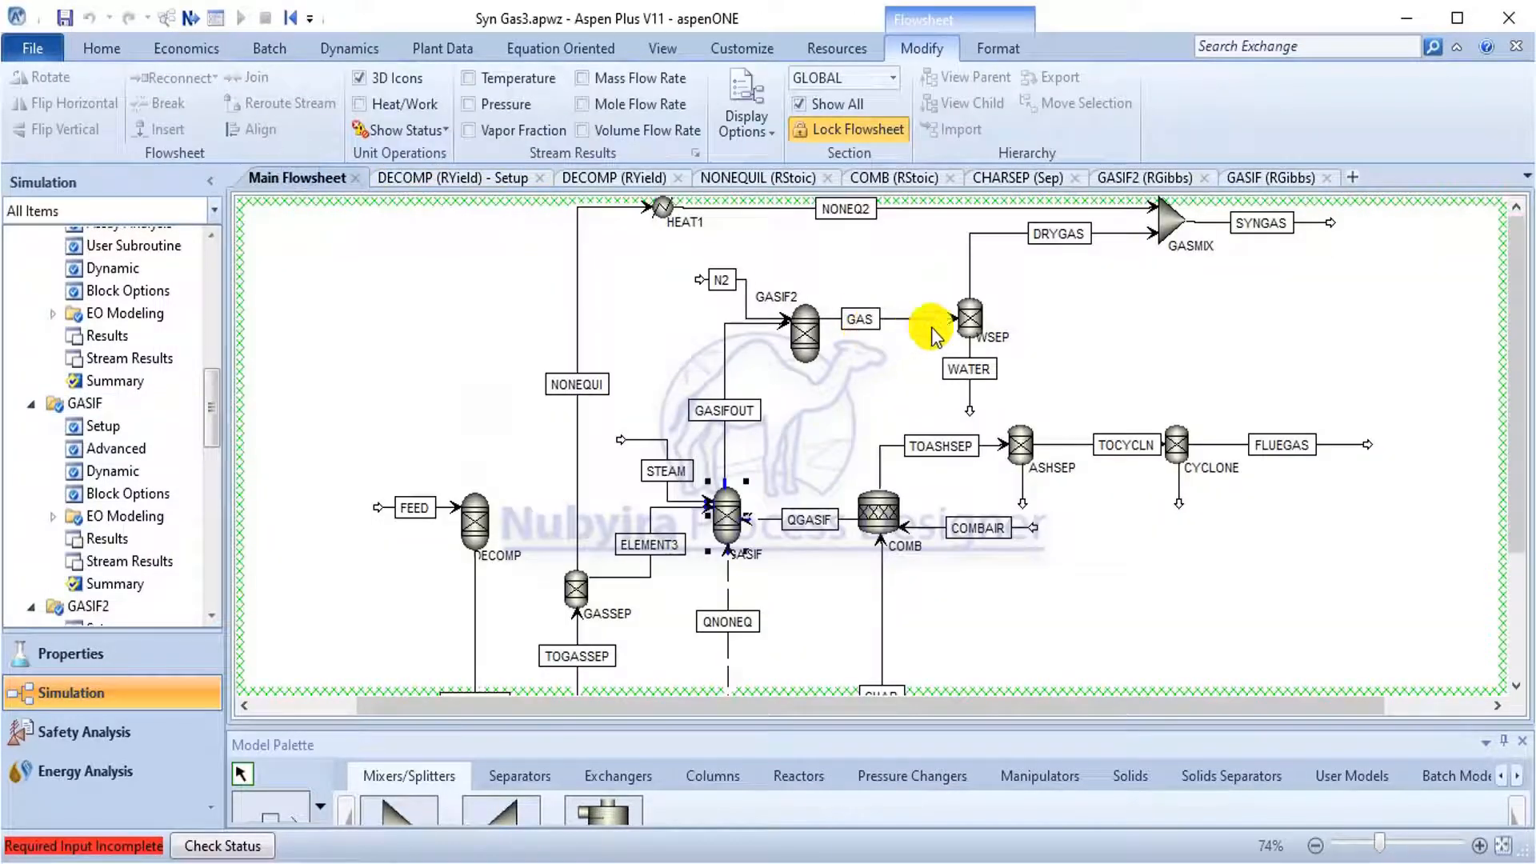
scroll(1000, 320, down, 3)
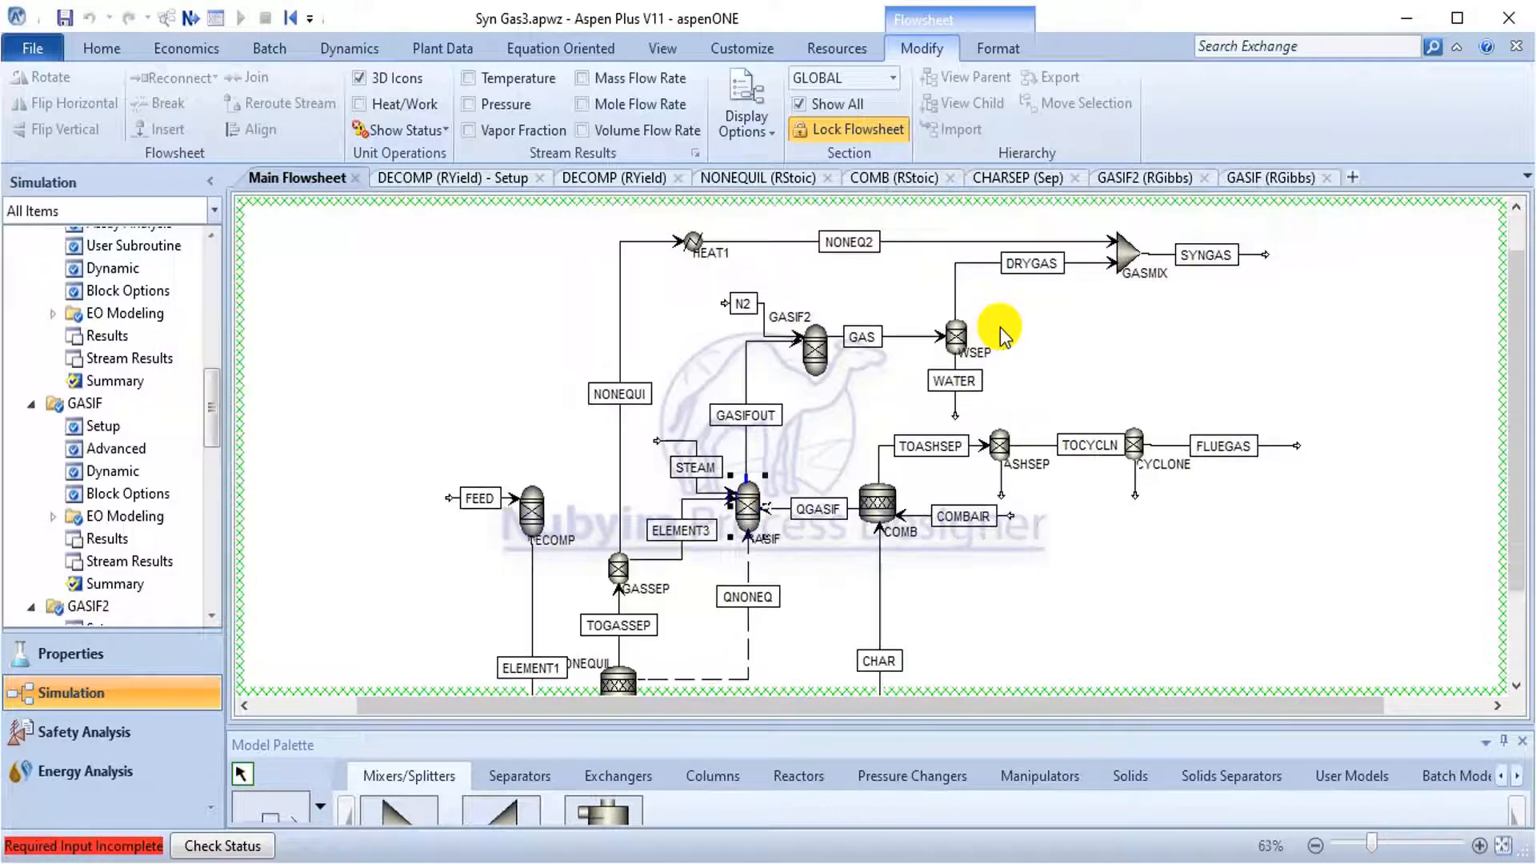
scroll(1214, 320, up, 2)
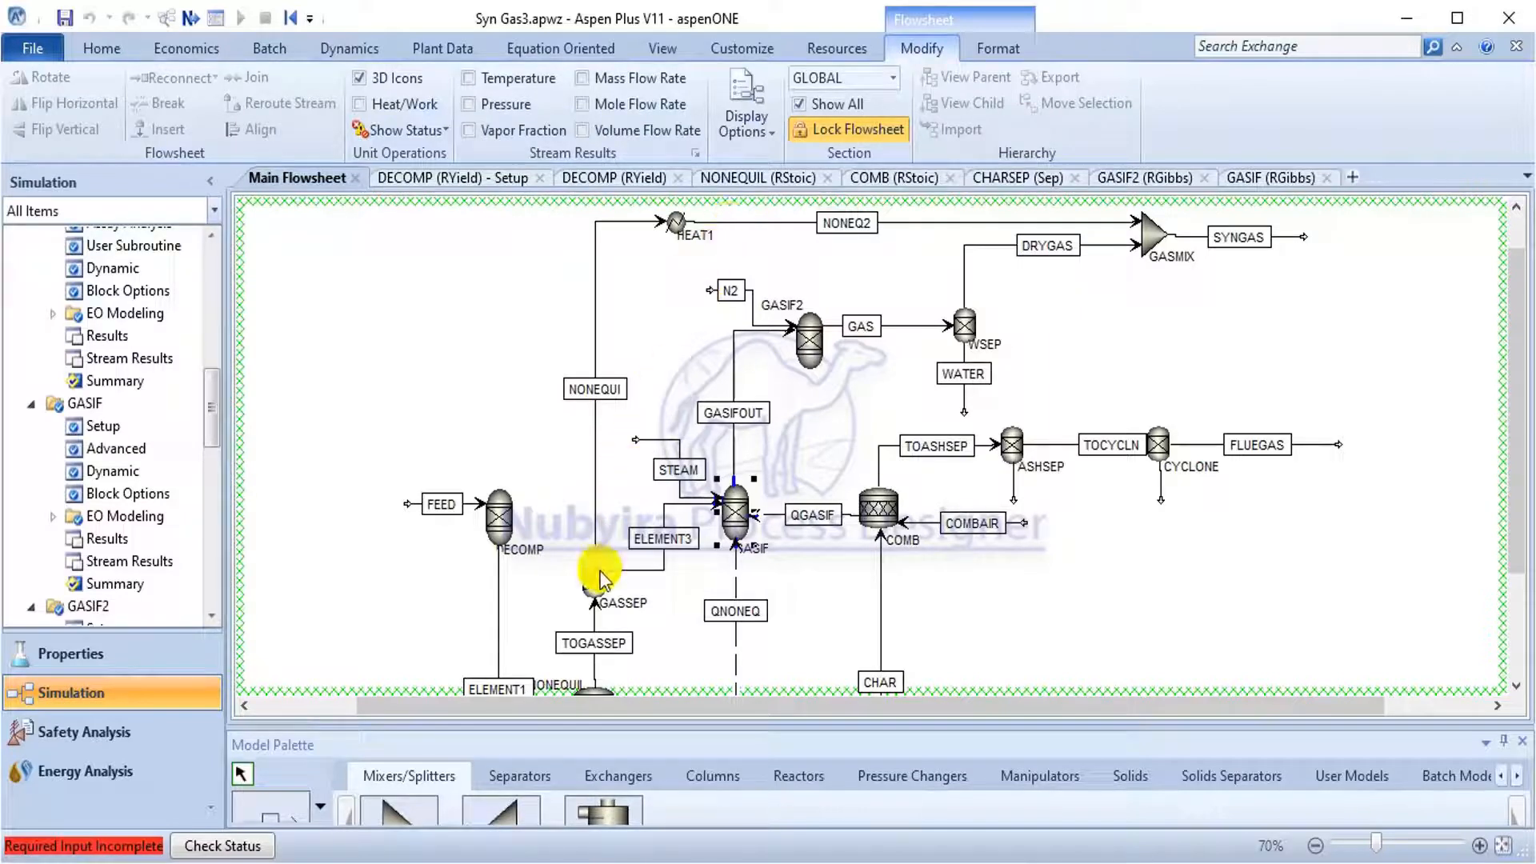
click(853, 863)
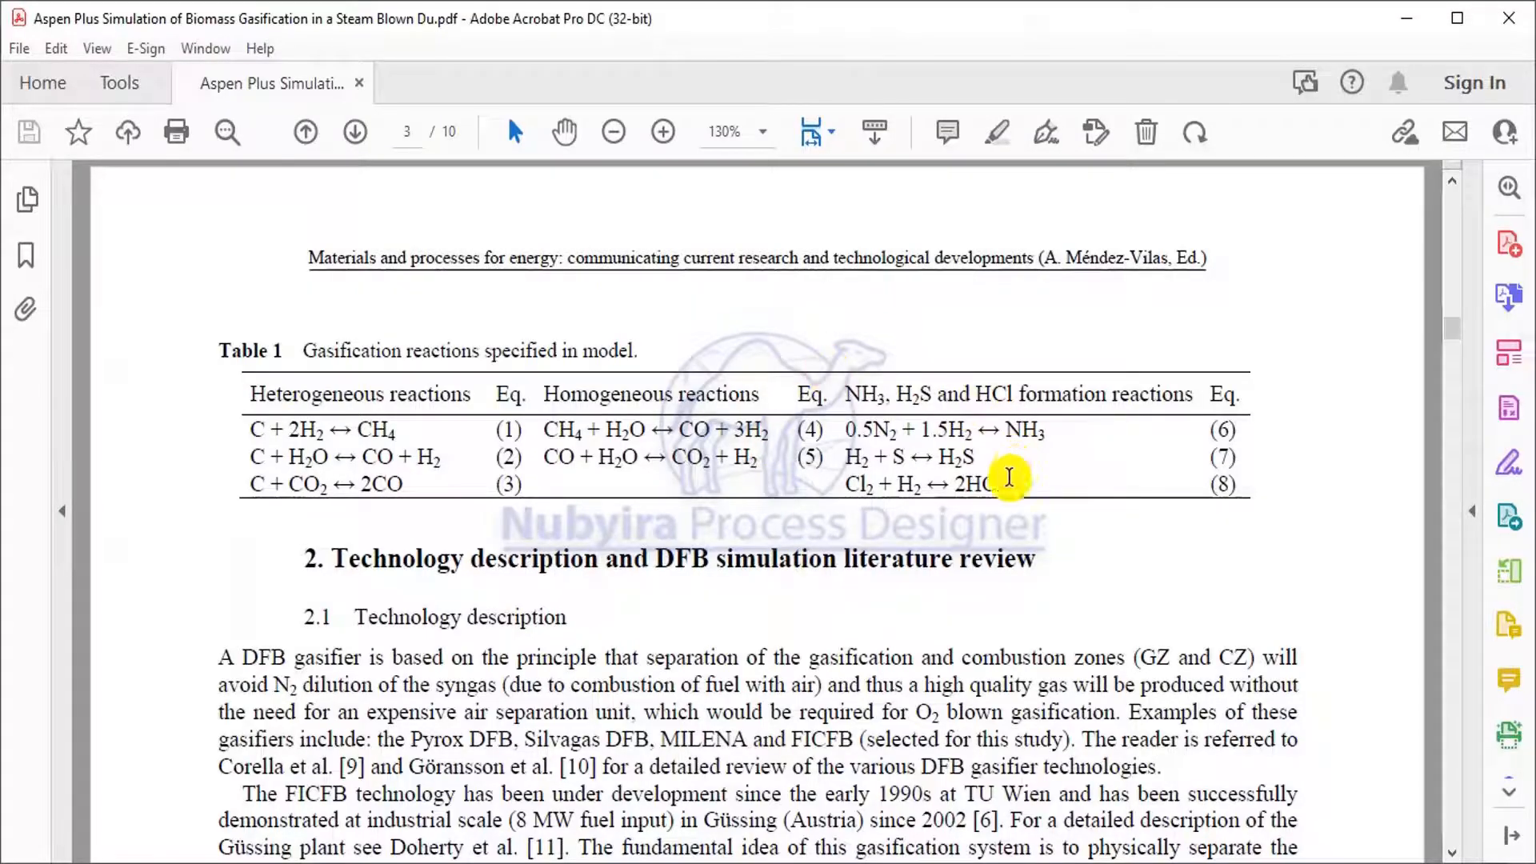
click(808, 863)
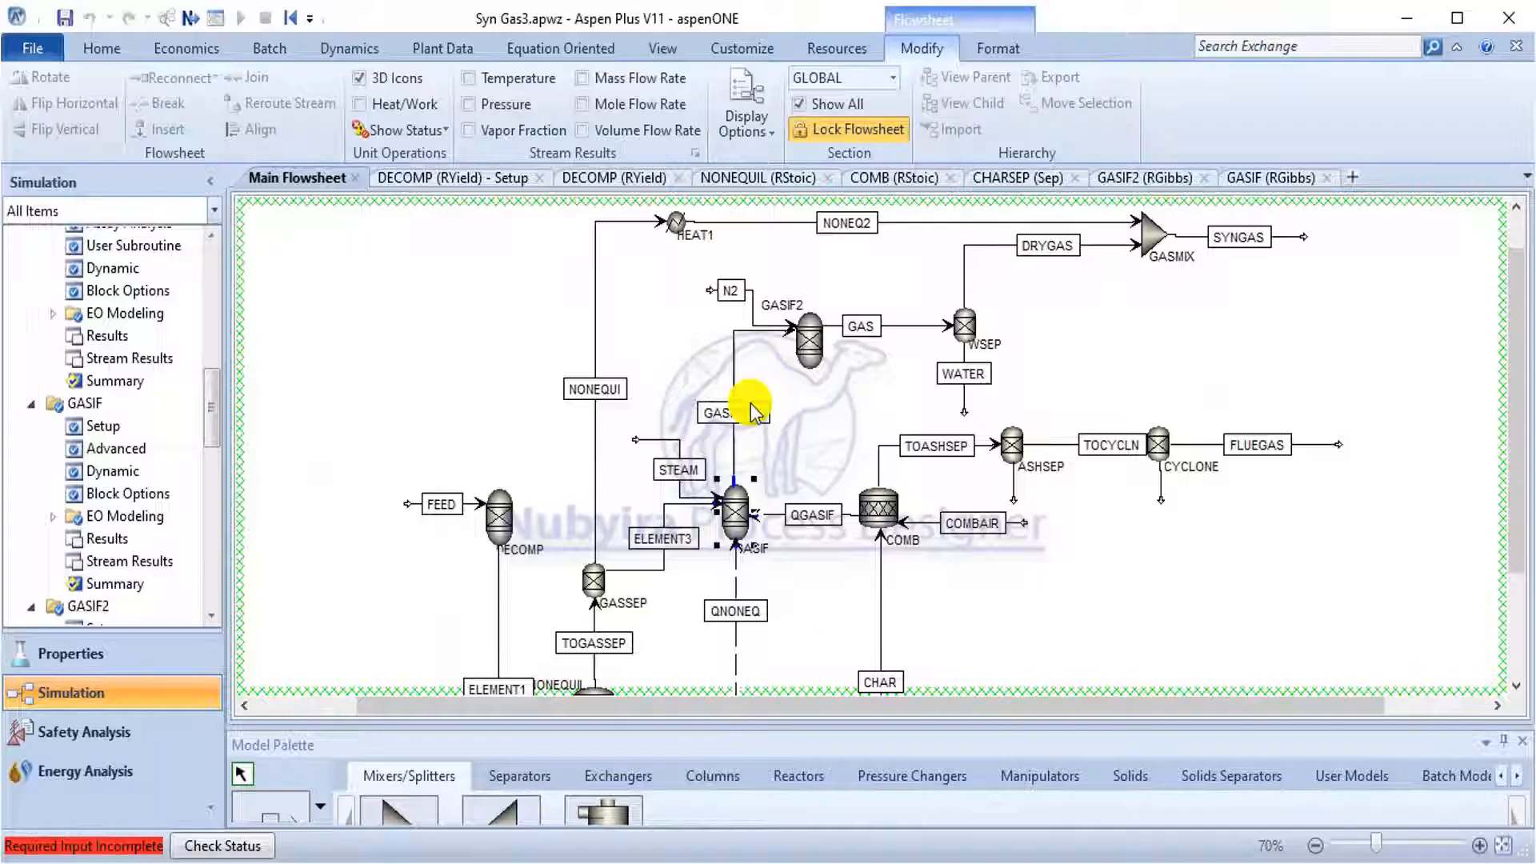
scroll(750, 404, down, 3)
scroll(872, 600, up, 3)
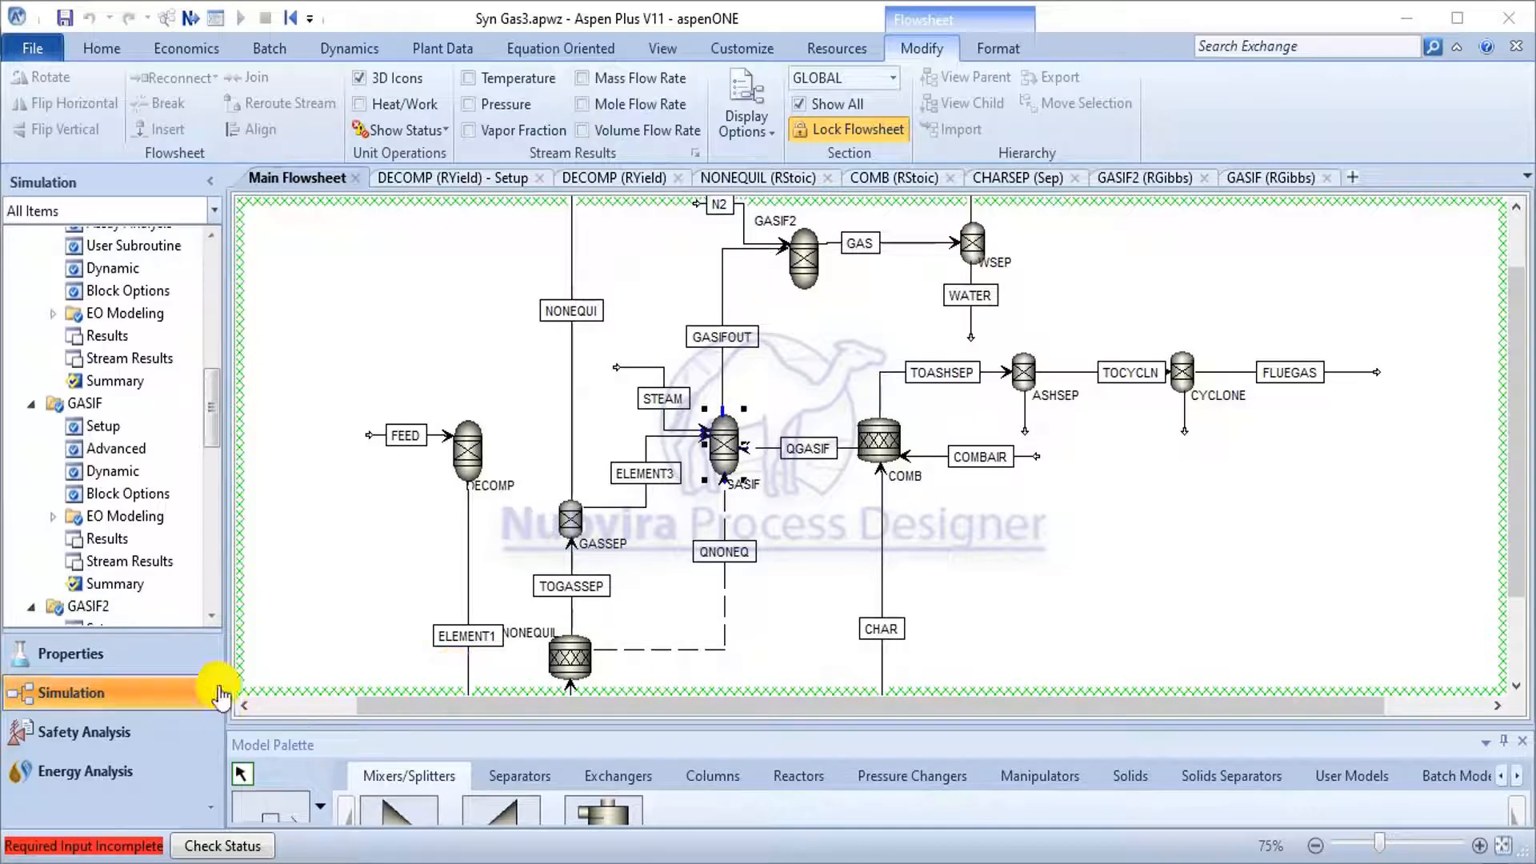
Open design spec DS-1 under Flowsheeting Options and review its GASFTEMP definition, manipulated variable and limits.
scroll(175, 516, down, 3)
scroll(156, 522, down, 10)
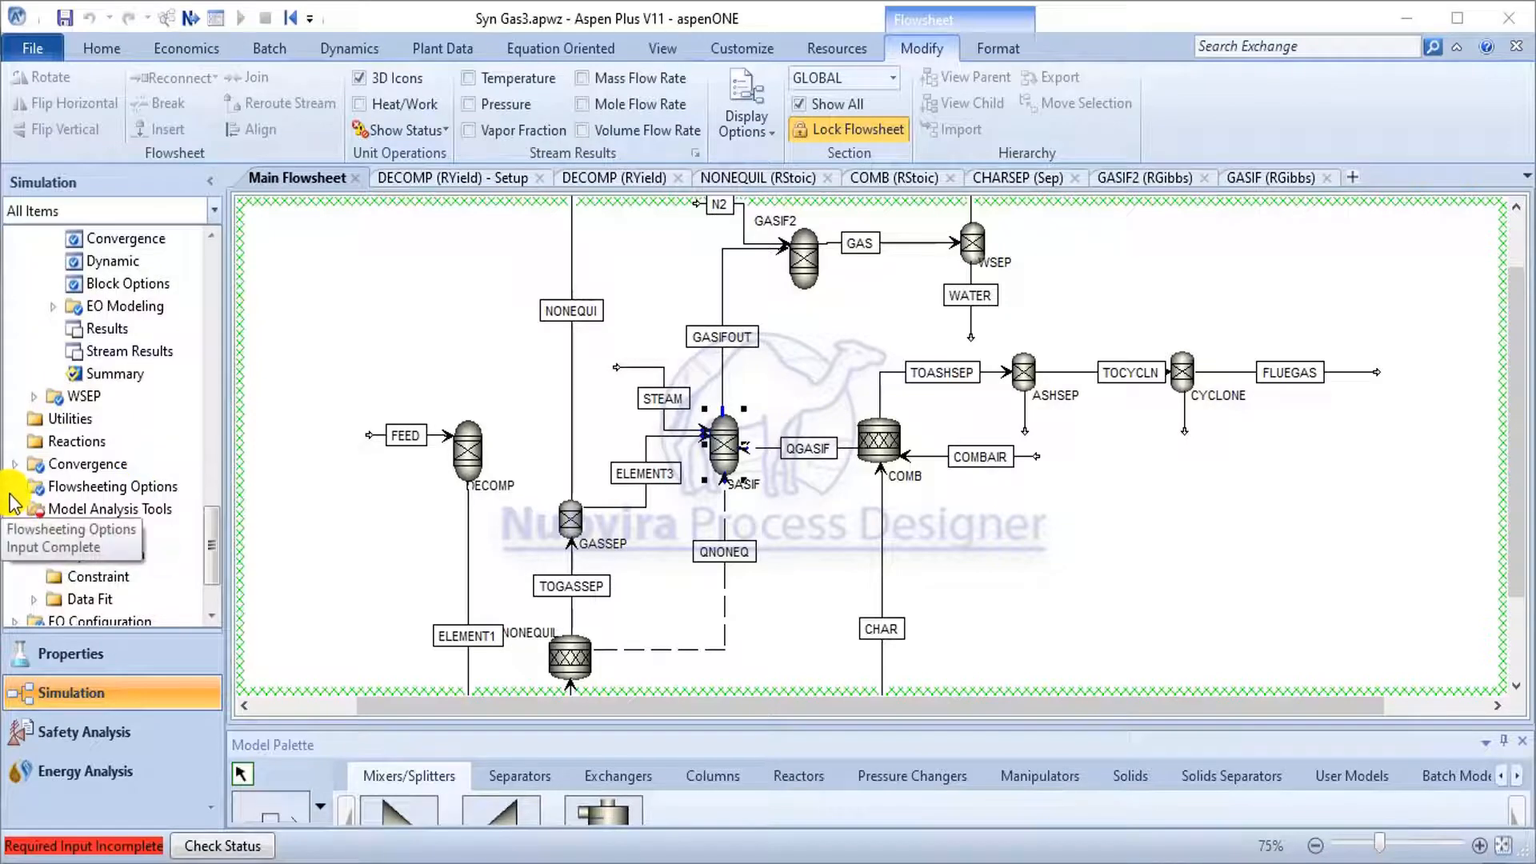
click(12, 486)
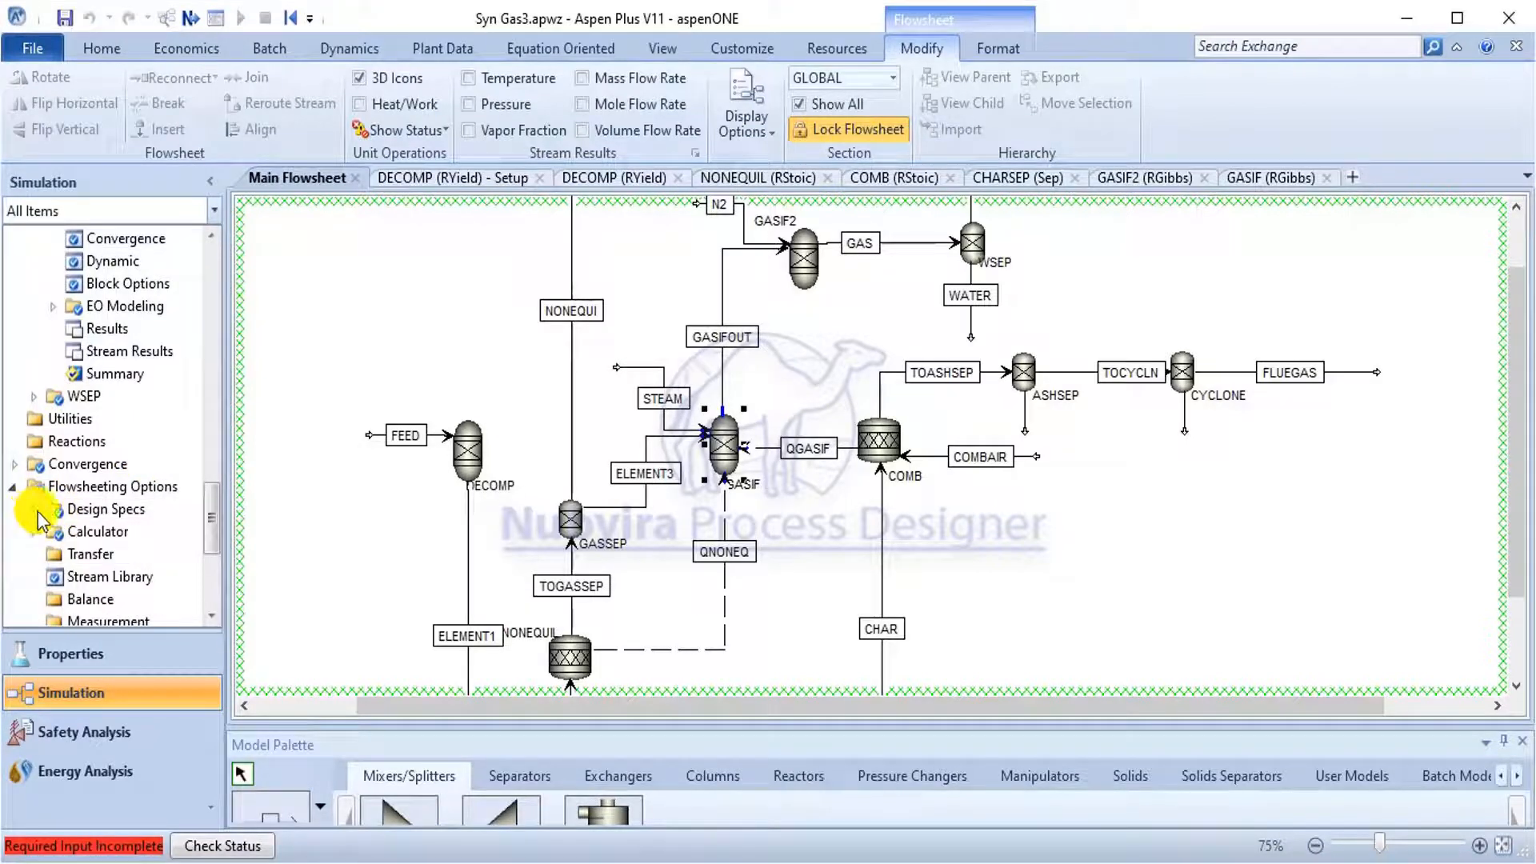
click(34, 512)
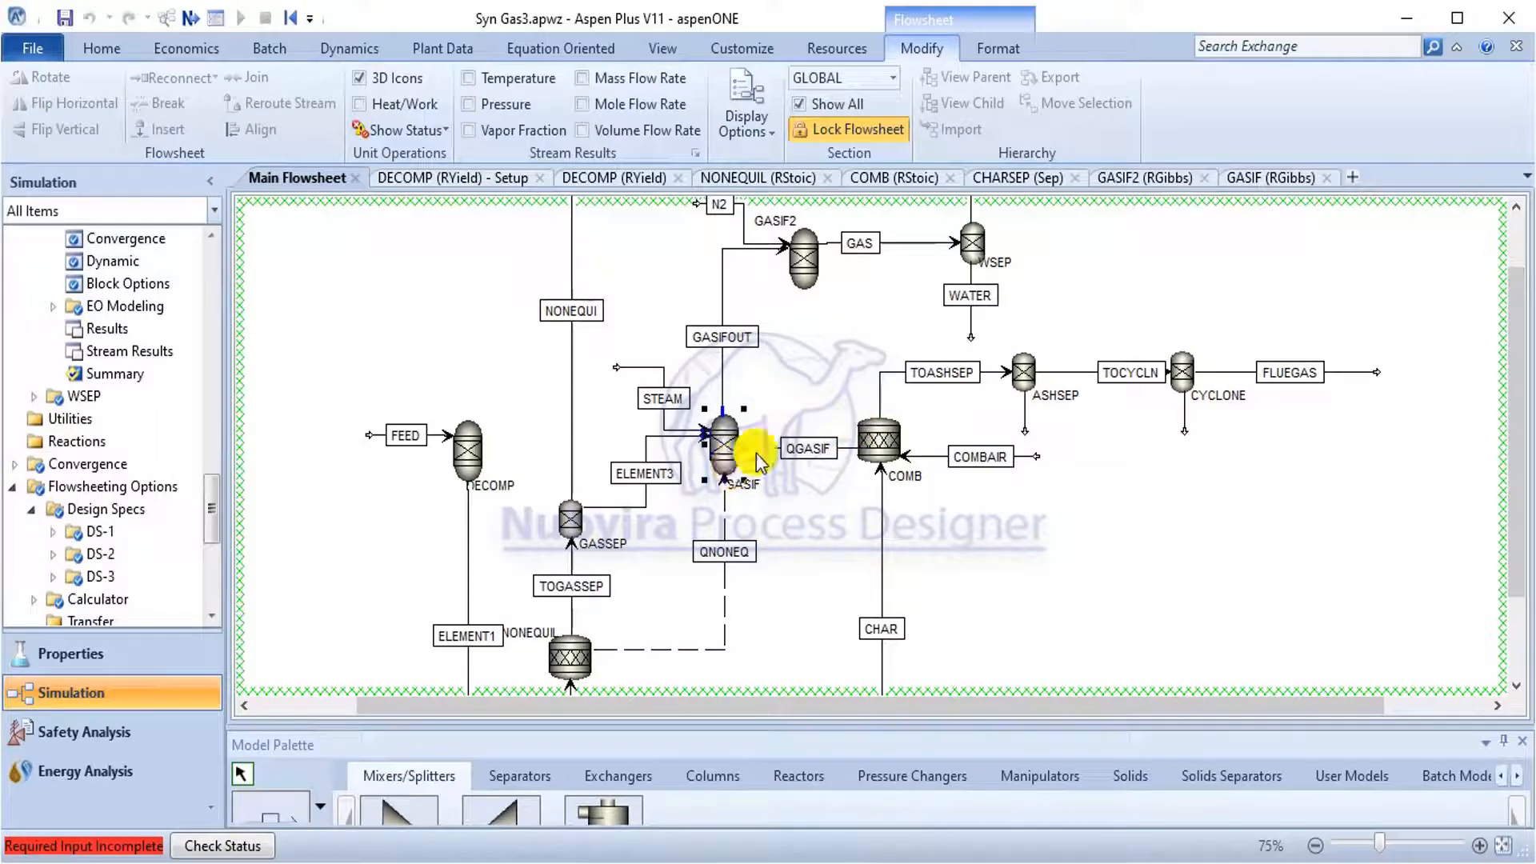
double_click(120, 530)
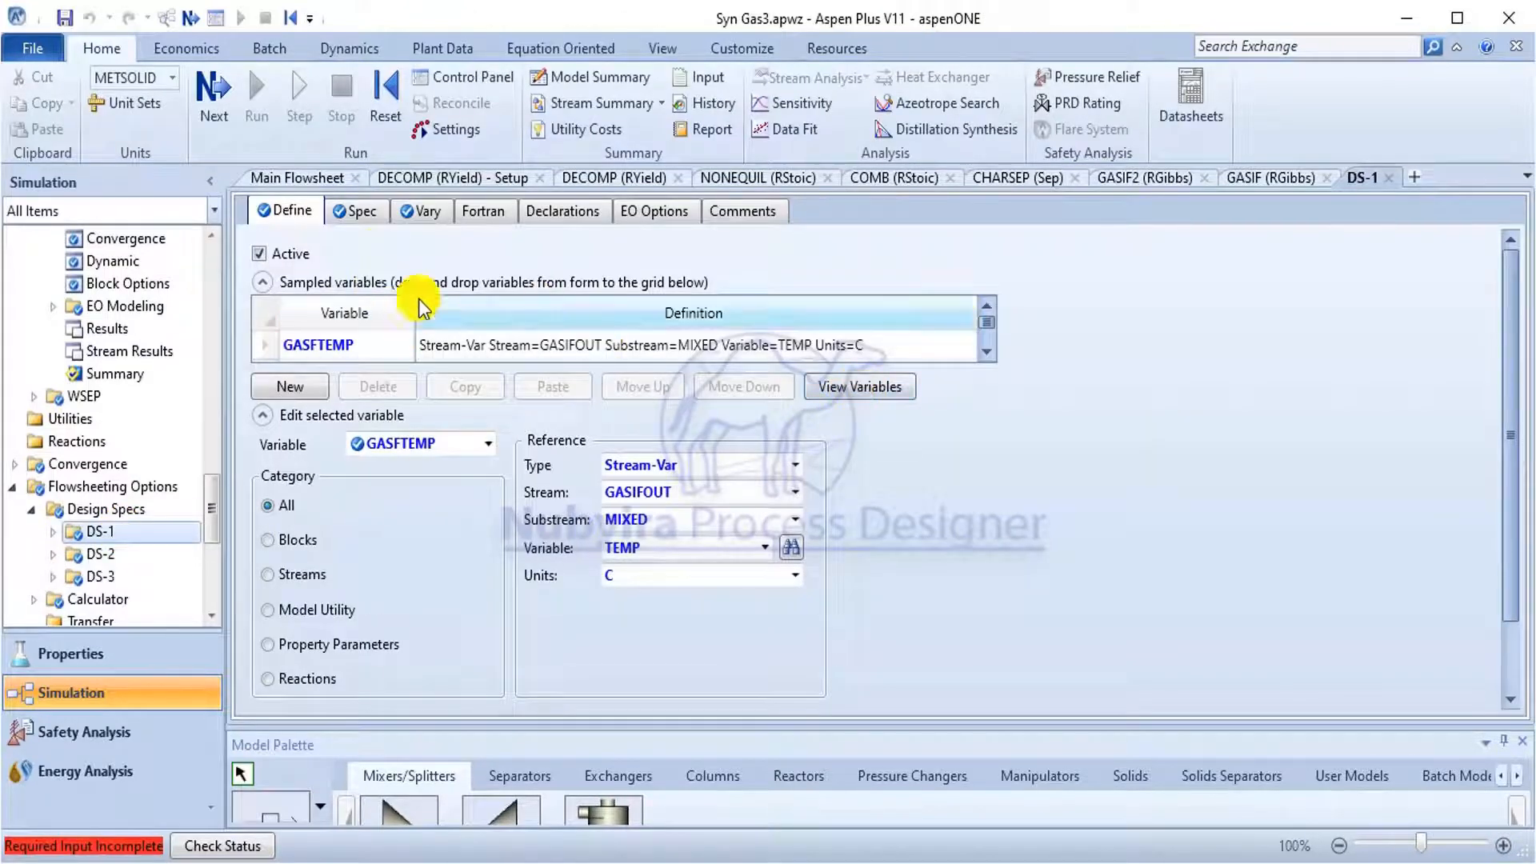
click(412, 212)
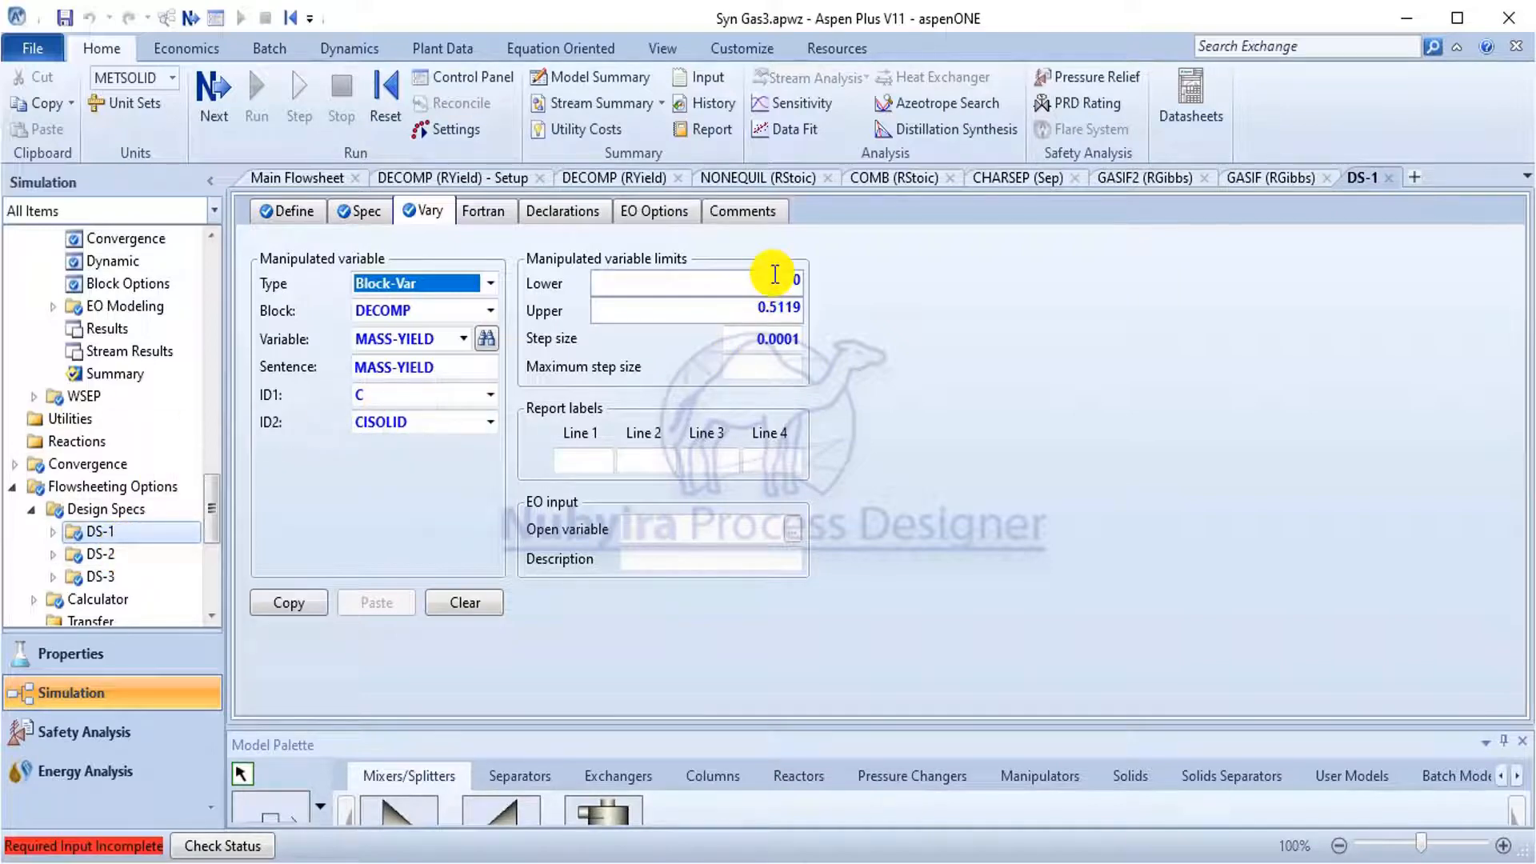
Examine the DECOMP block's component yields for carbon in the MIXED and CISOLID substreams.
click(324, 177)
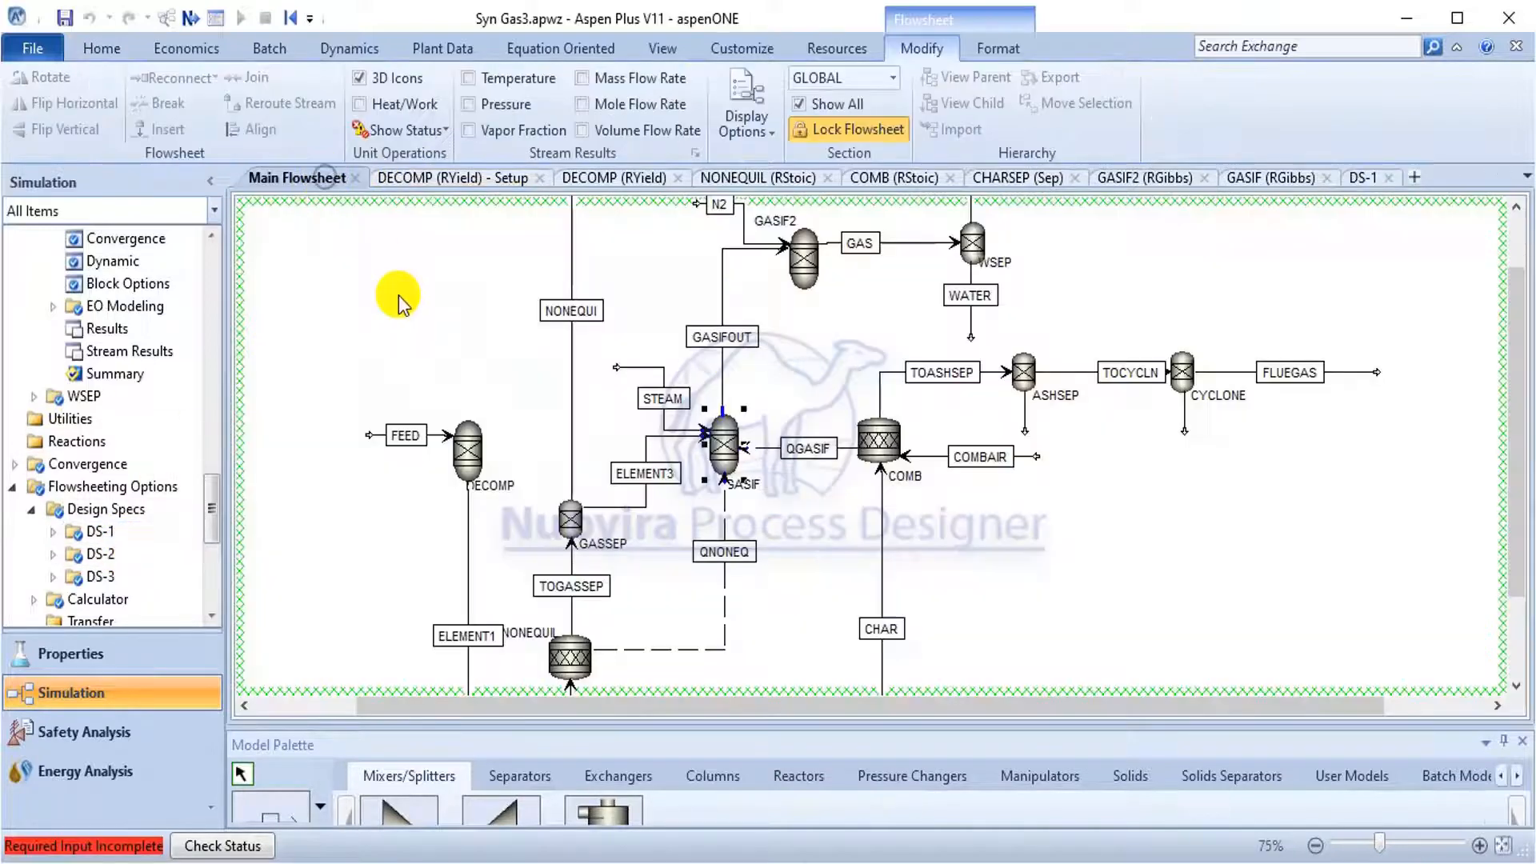
double_click(468, 450)
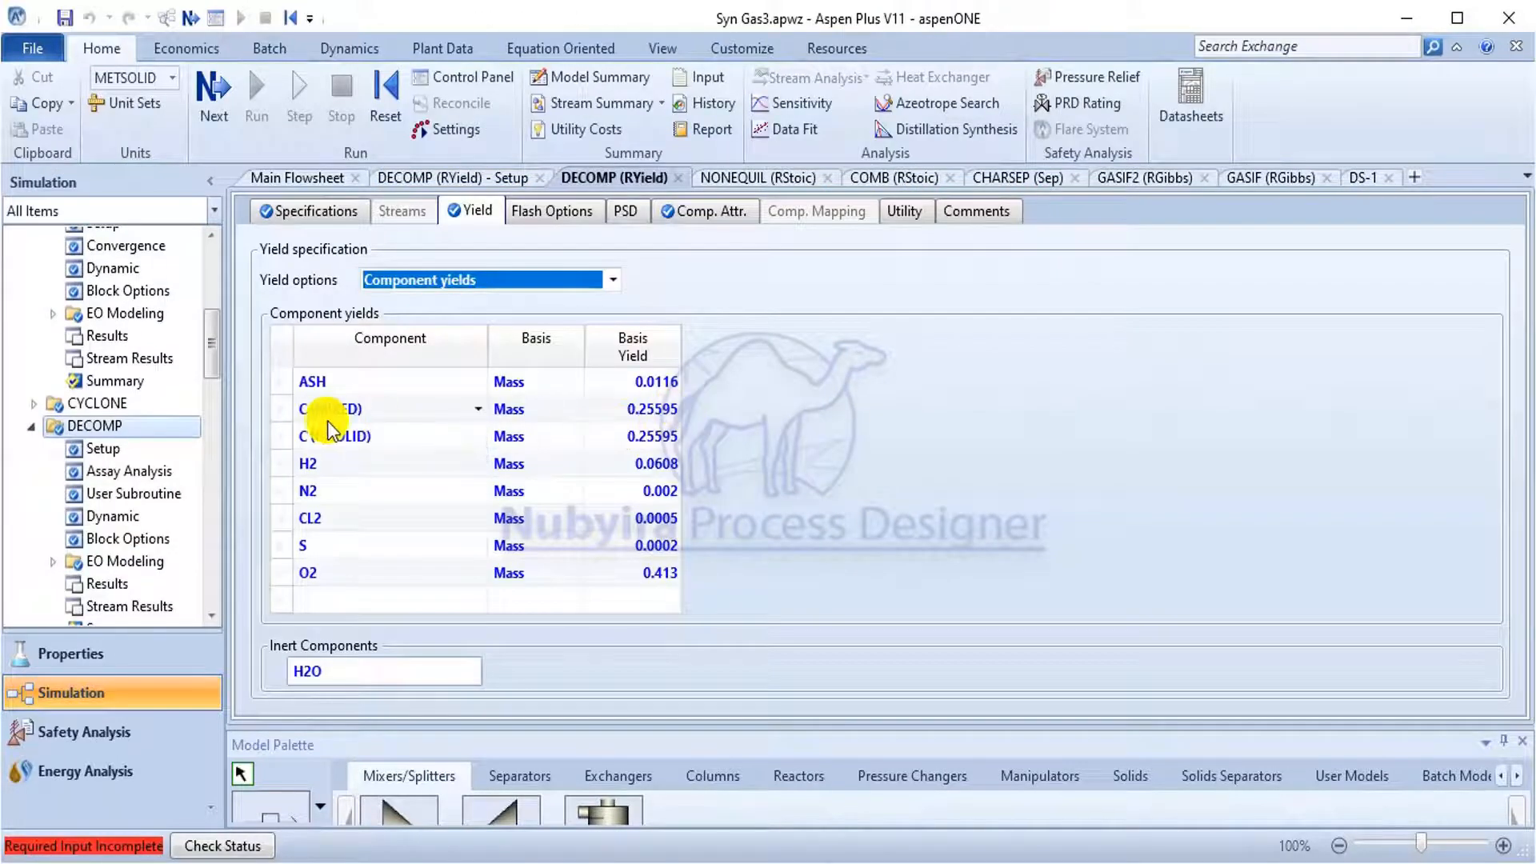
click(353, 432)
click(359, 433)
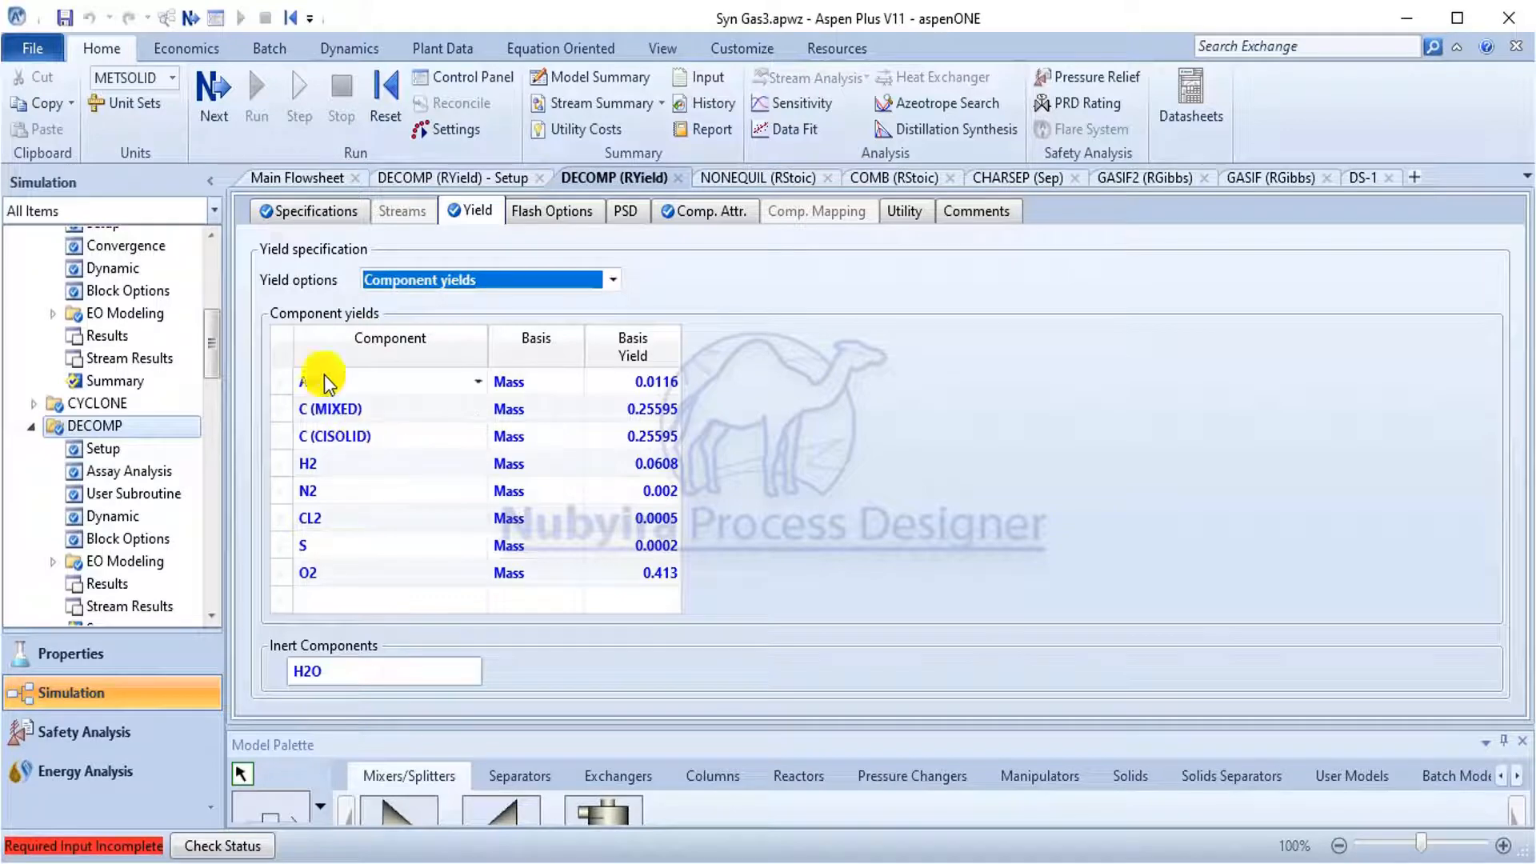
Open the FEED stream's nonconventional solid specifications and display the ULTANAL attribute values for BIOMASS.
click(296, 172)
click(430, 441)
double_click(426, 432)
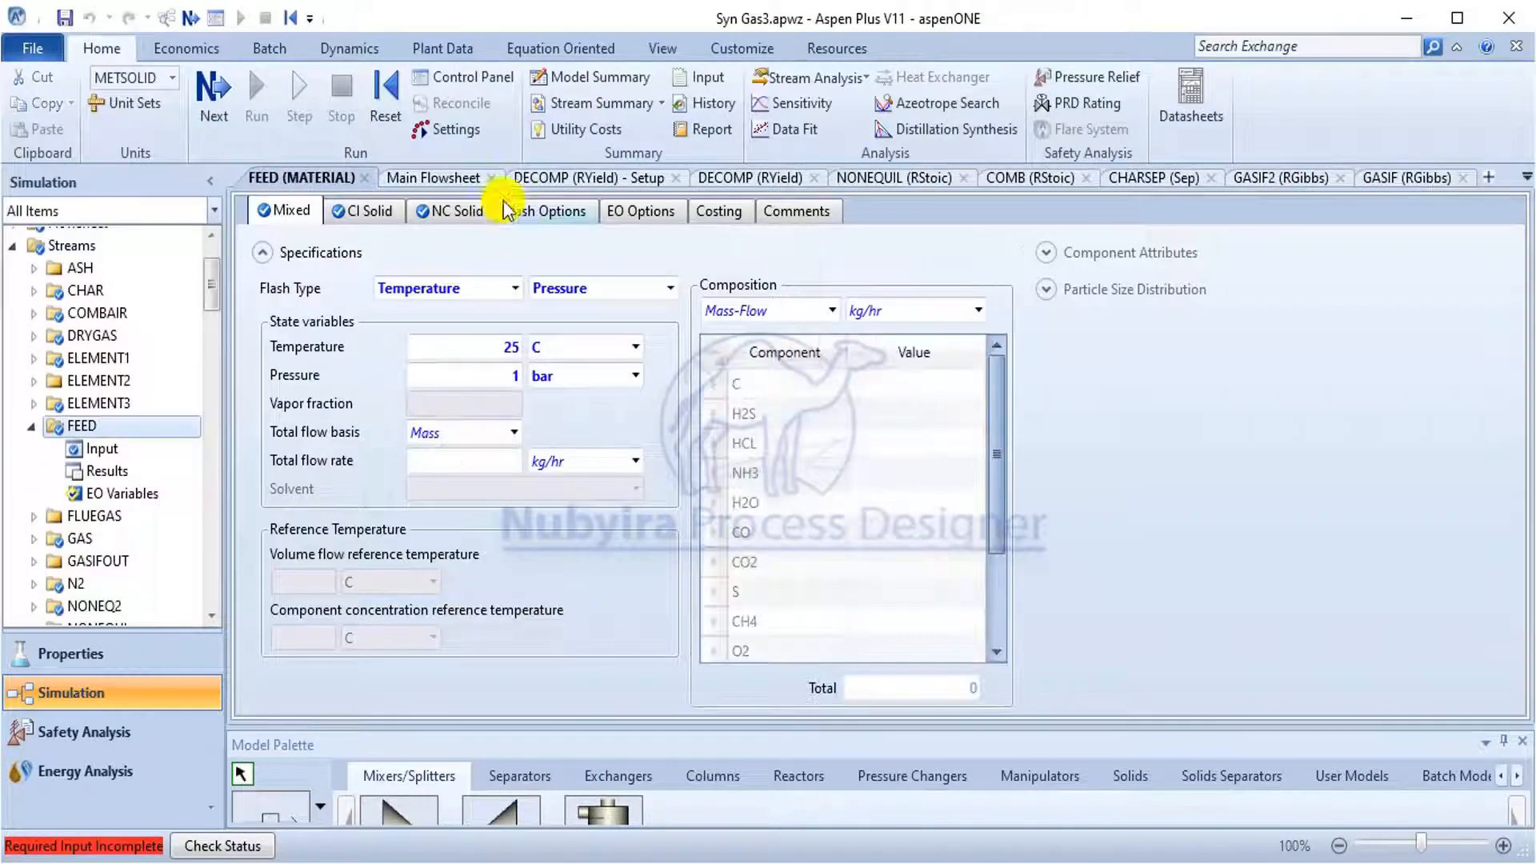
click(451, 211)
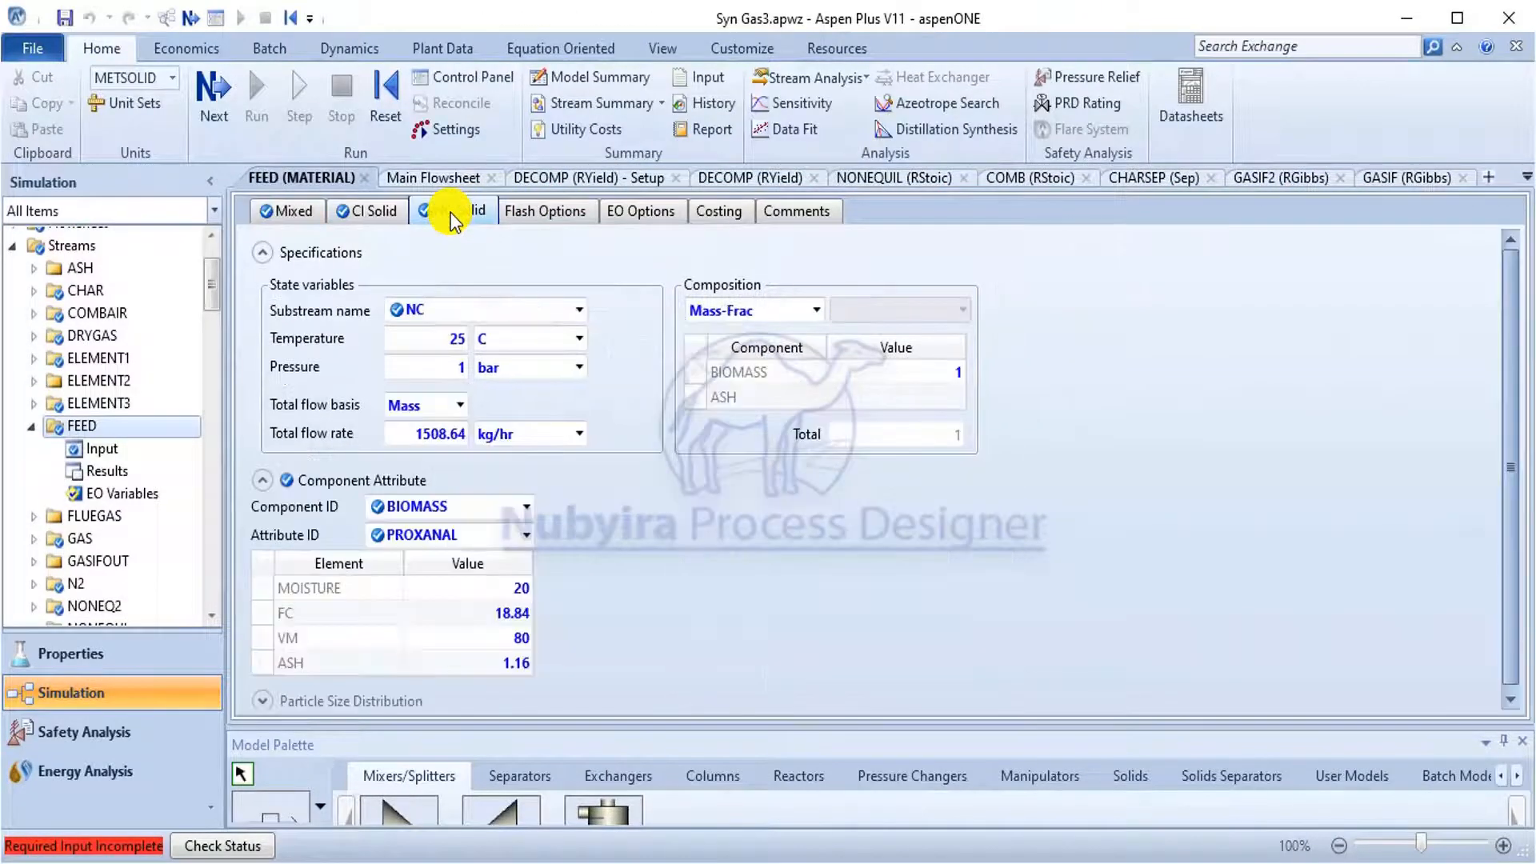
click(477, 573)
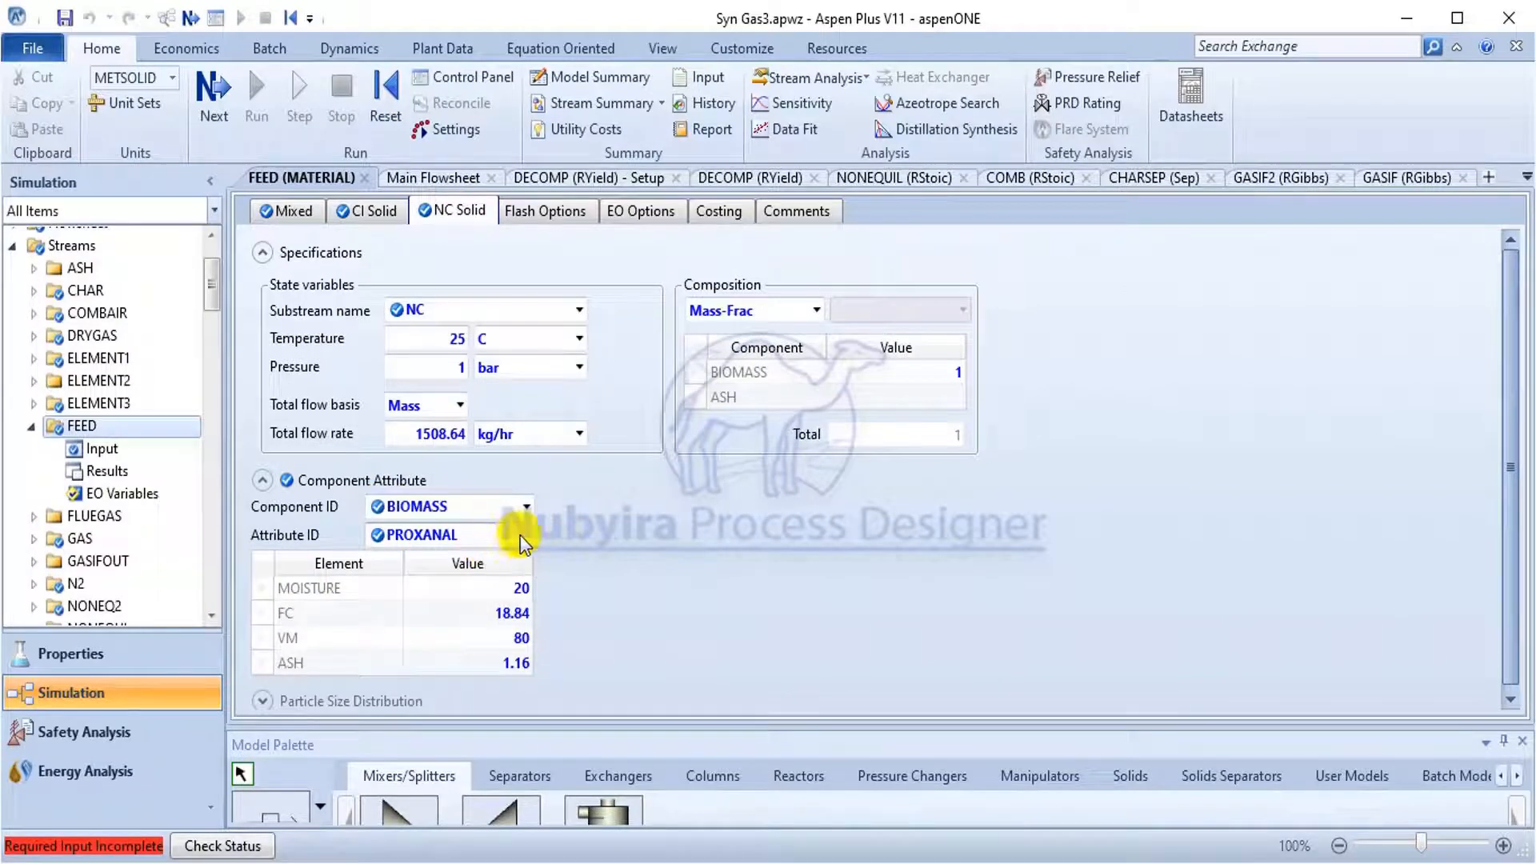
click(522, 536)
click(496, 584)
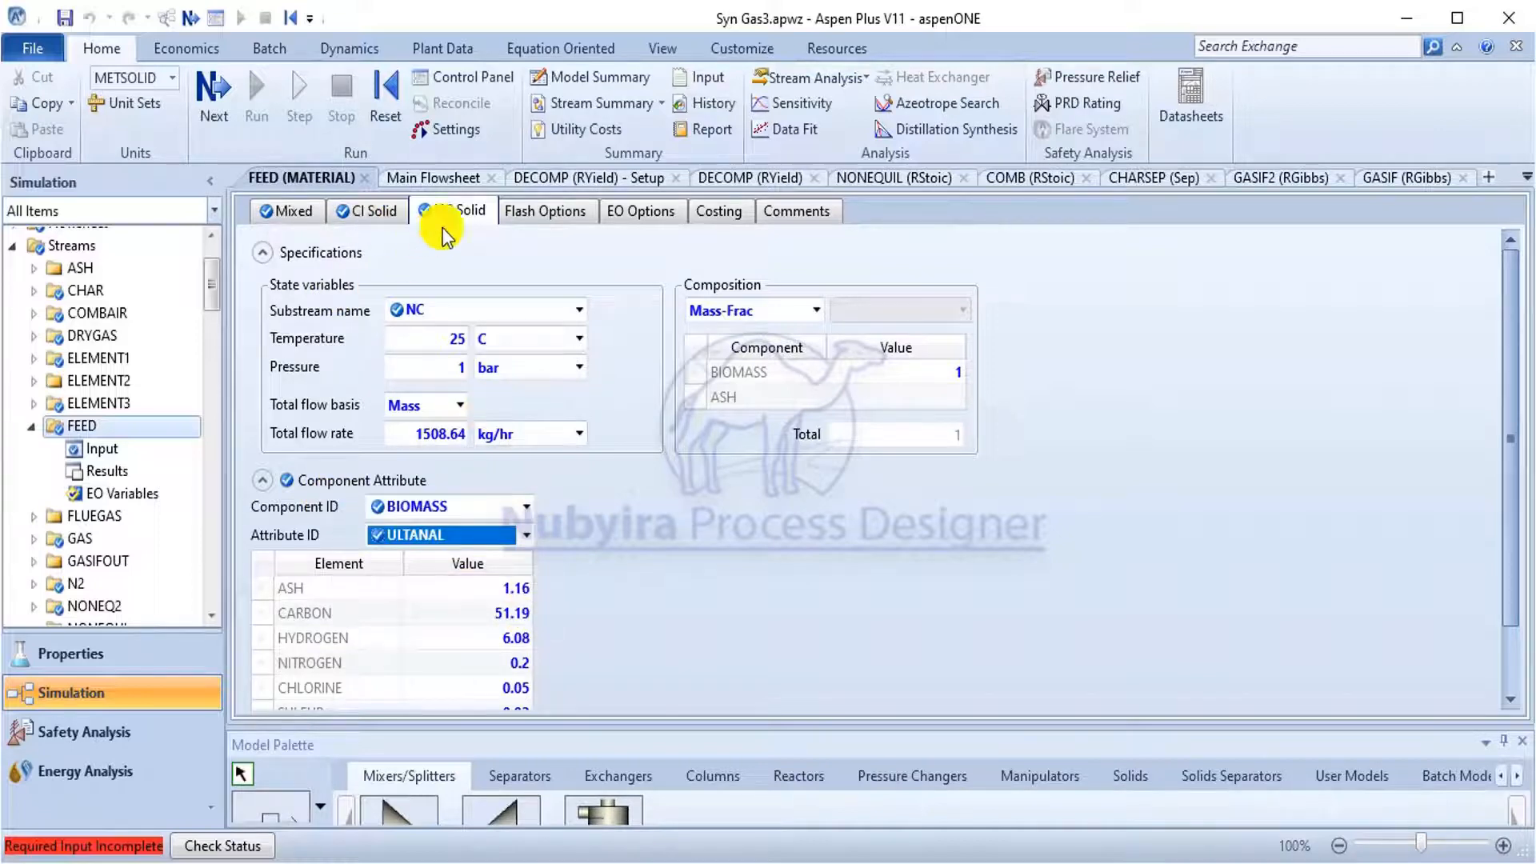
Compare the DECOMP block's component attributes and carbon yields with the BIOMASS ultimate analysis of the FEED stream.
click(570, 182)
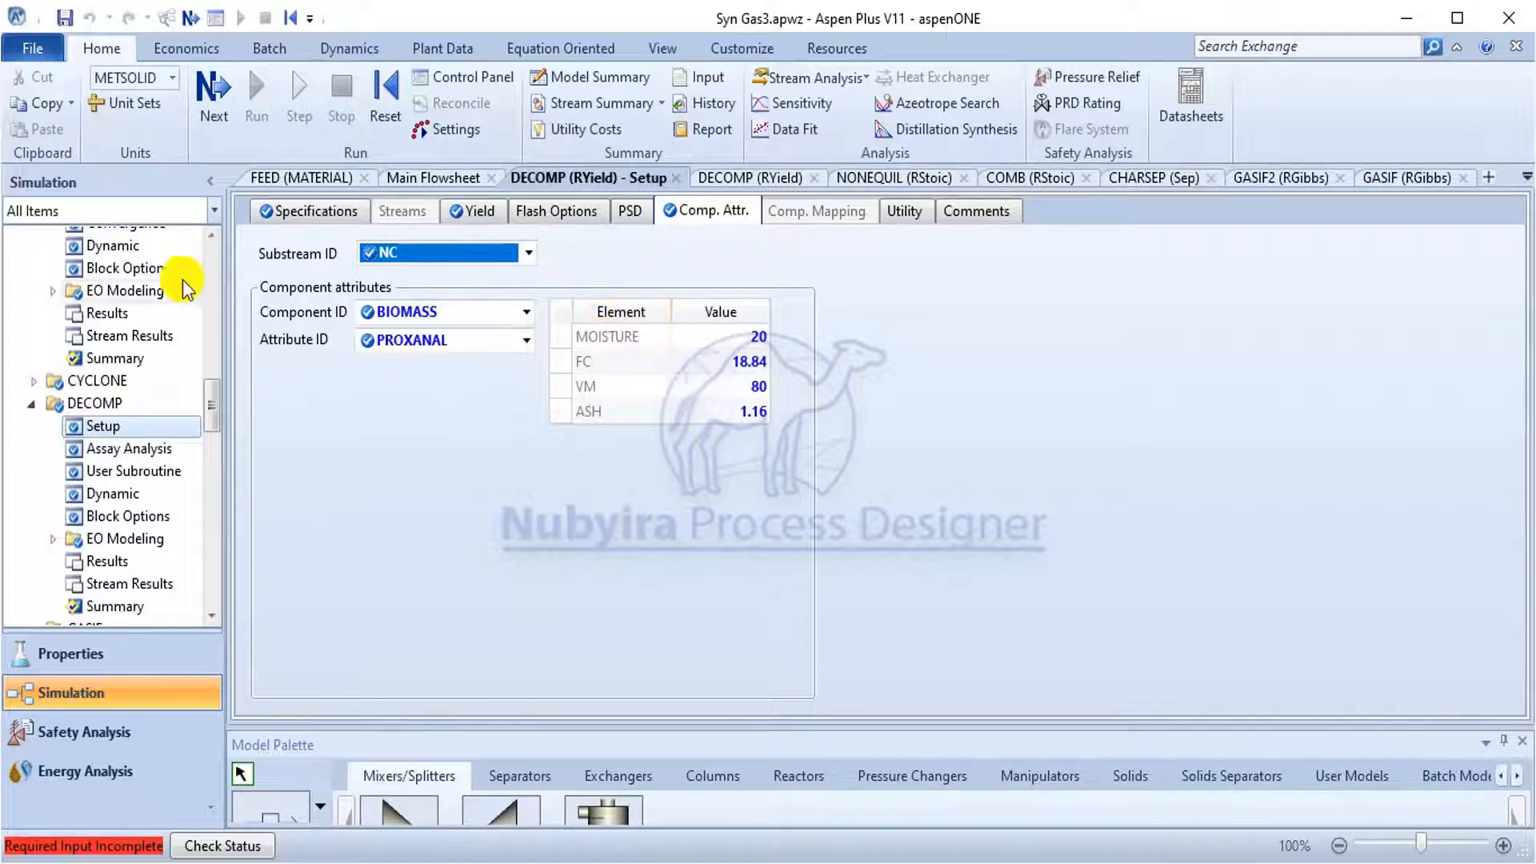
click(472, 210)
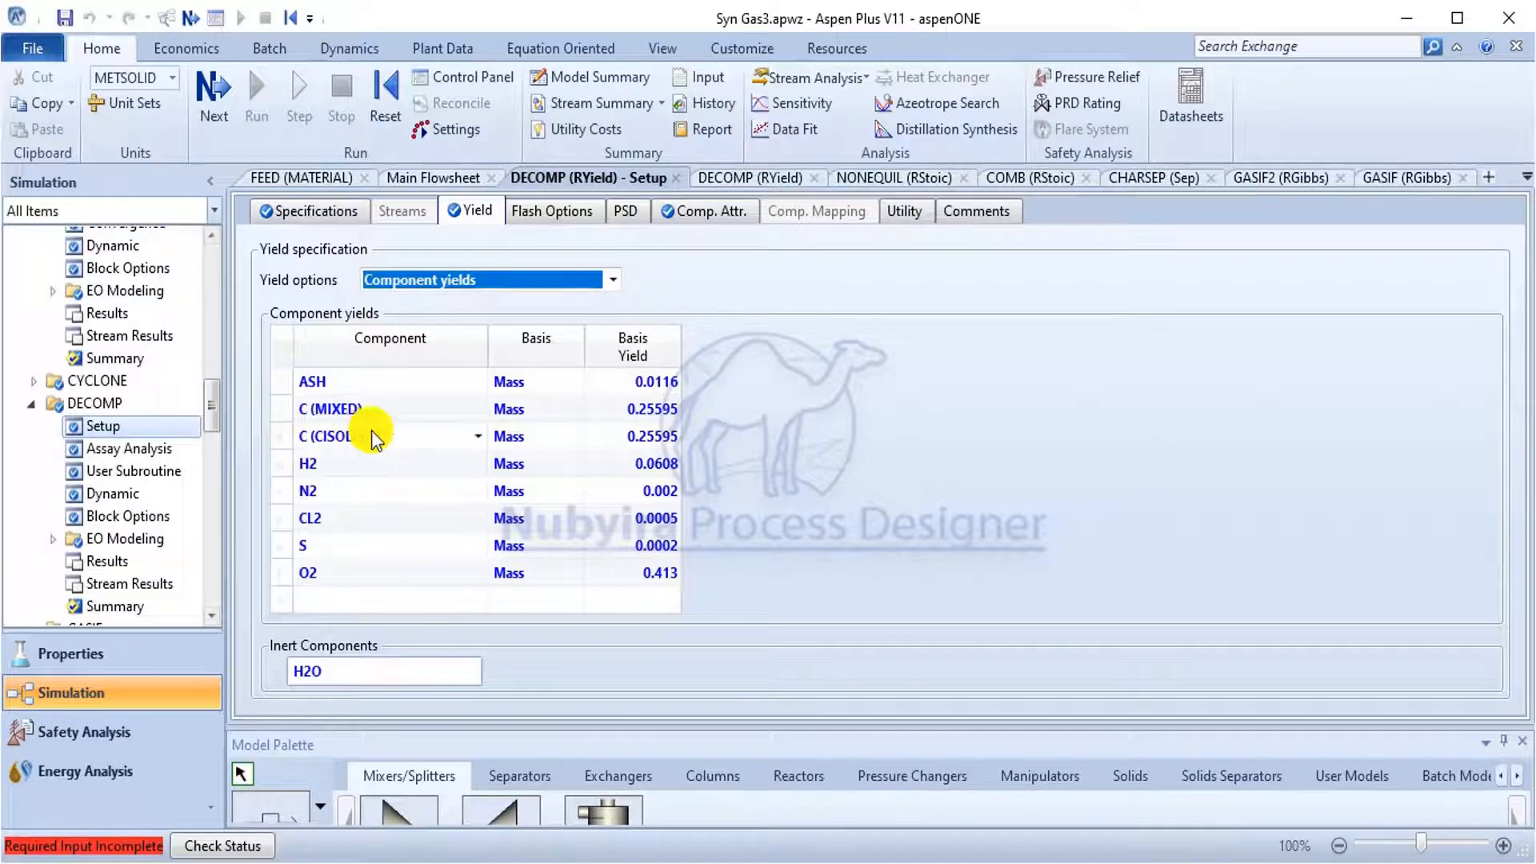
click(302, 176)
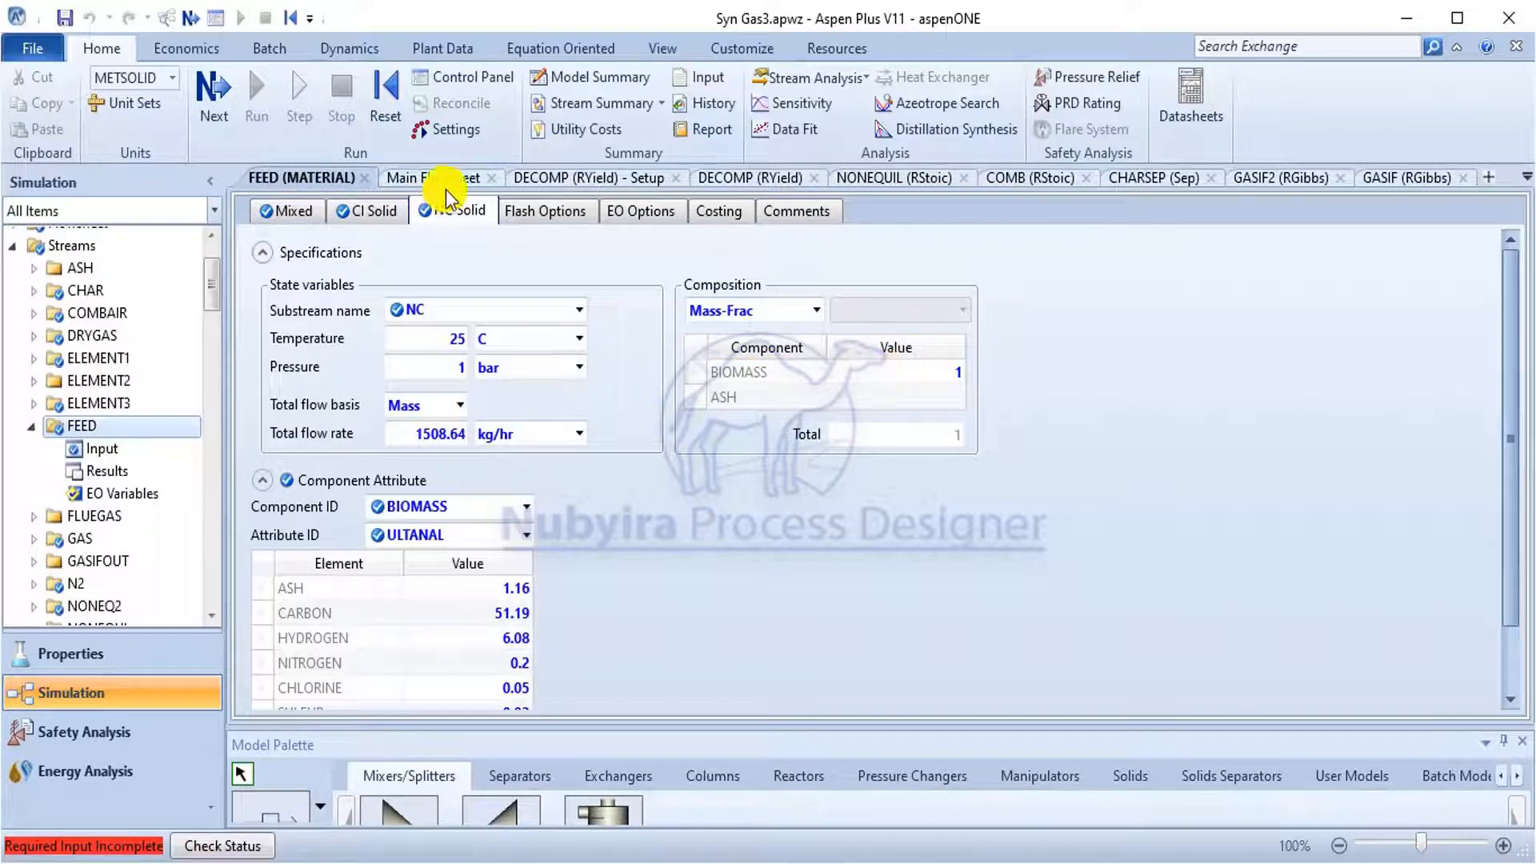
click(550, 178)
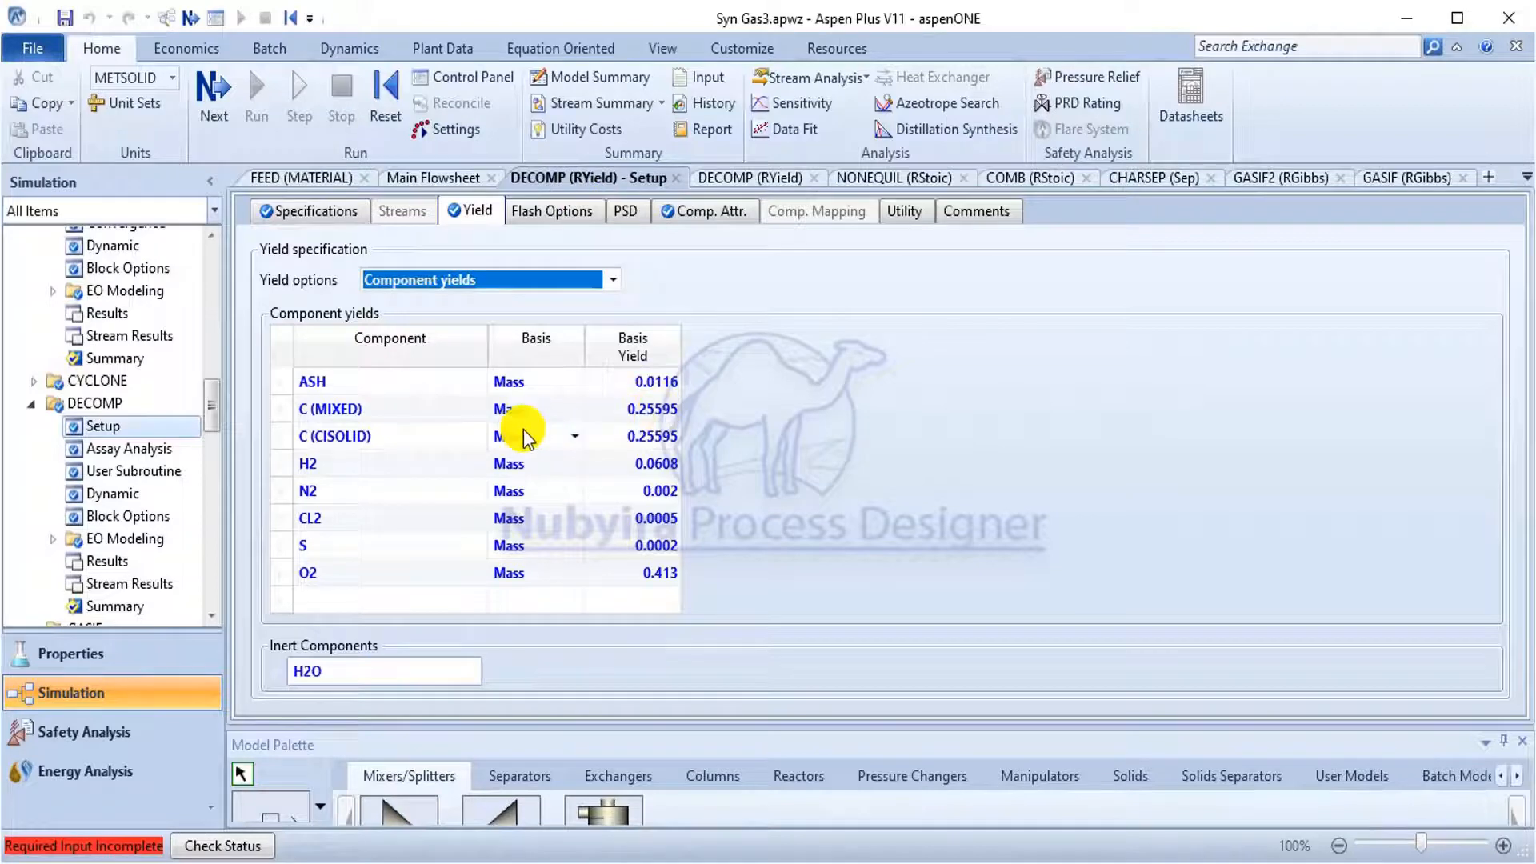
click(323, 446)
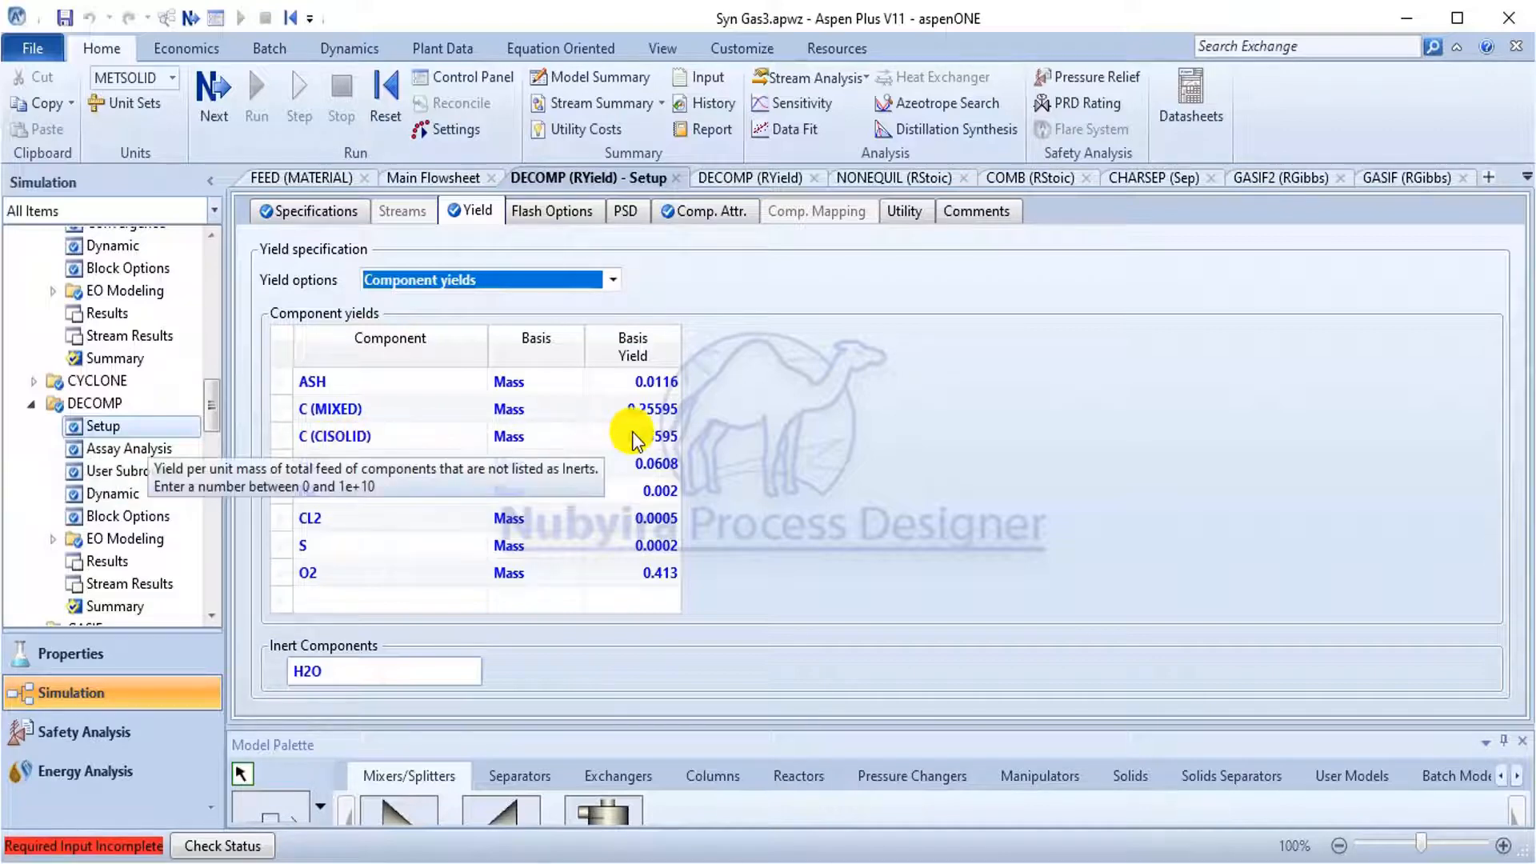
Open calculator C-1 under Flowsheeting Options and read its Fortran statement for MIXEDCAR.
scroll(112, 480, down, 6)
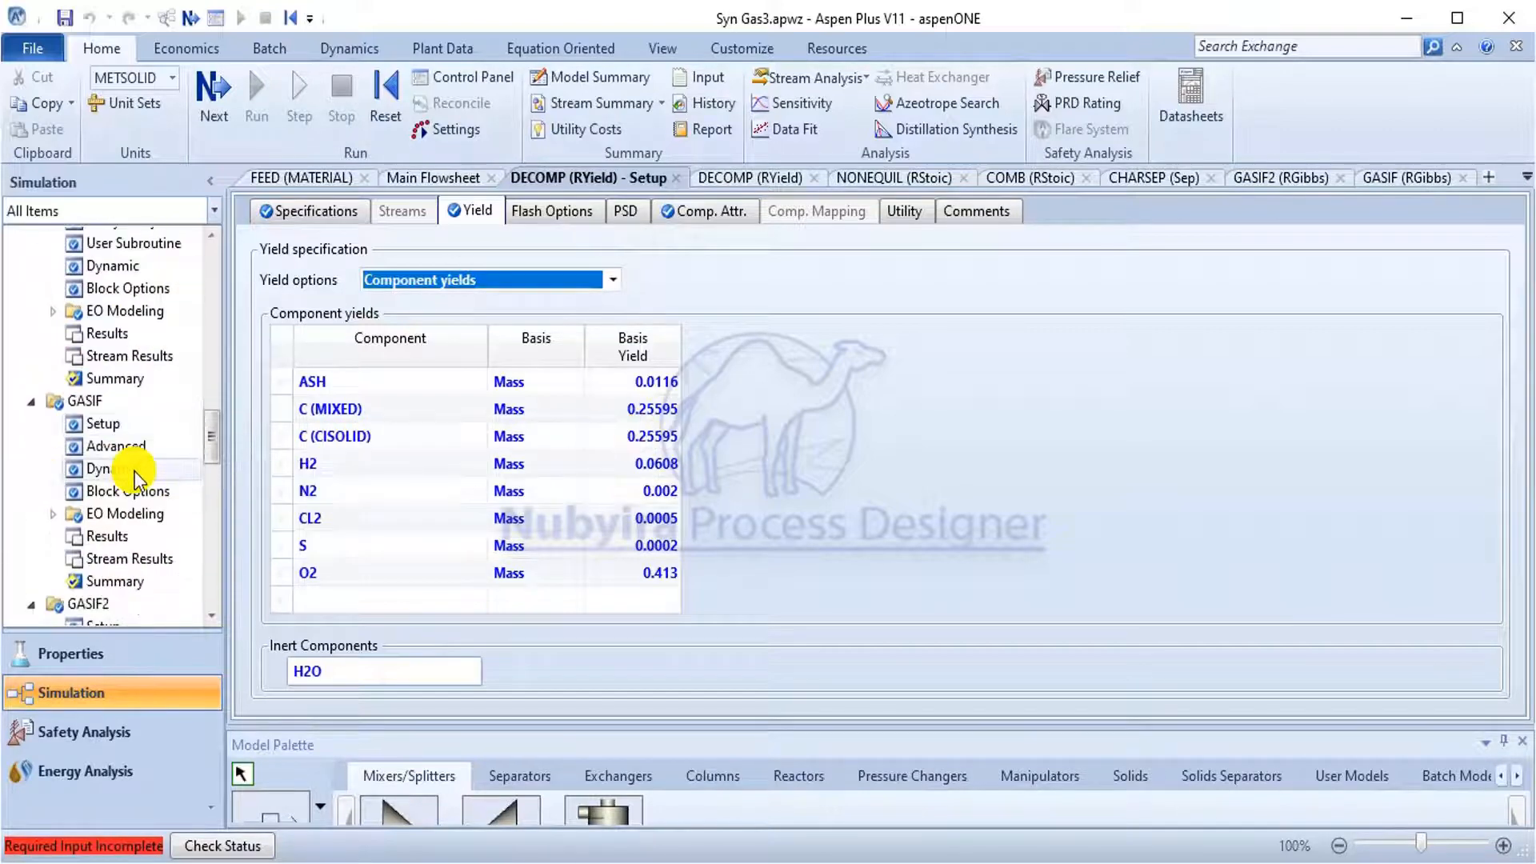
scroll(134, 473, down, 10)
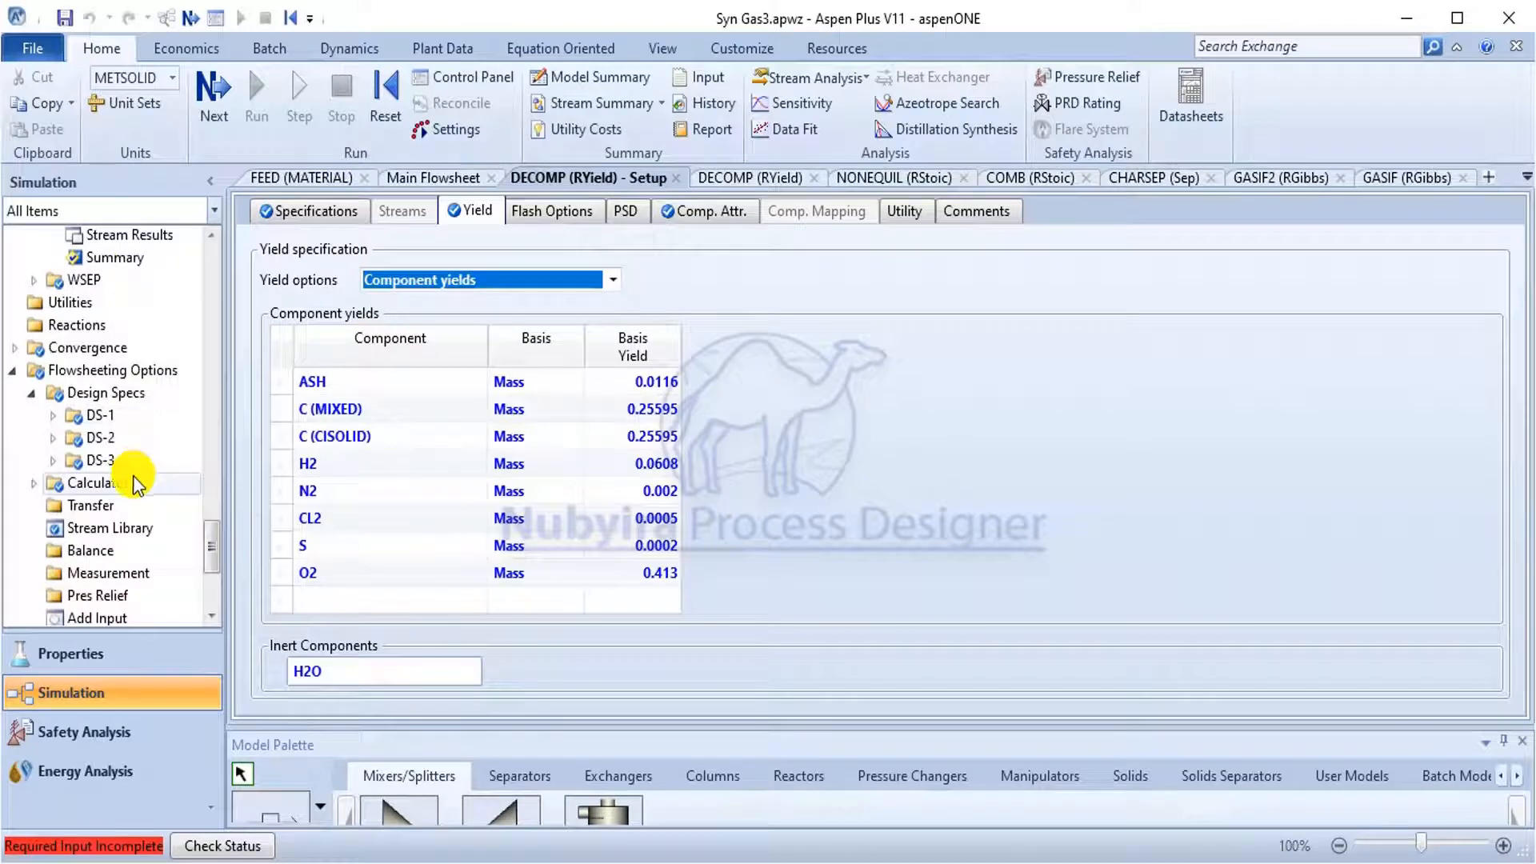
click(41, 429)
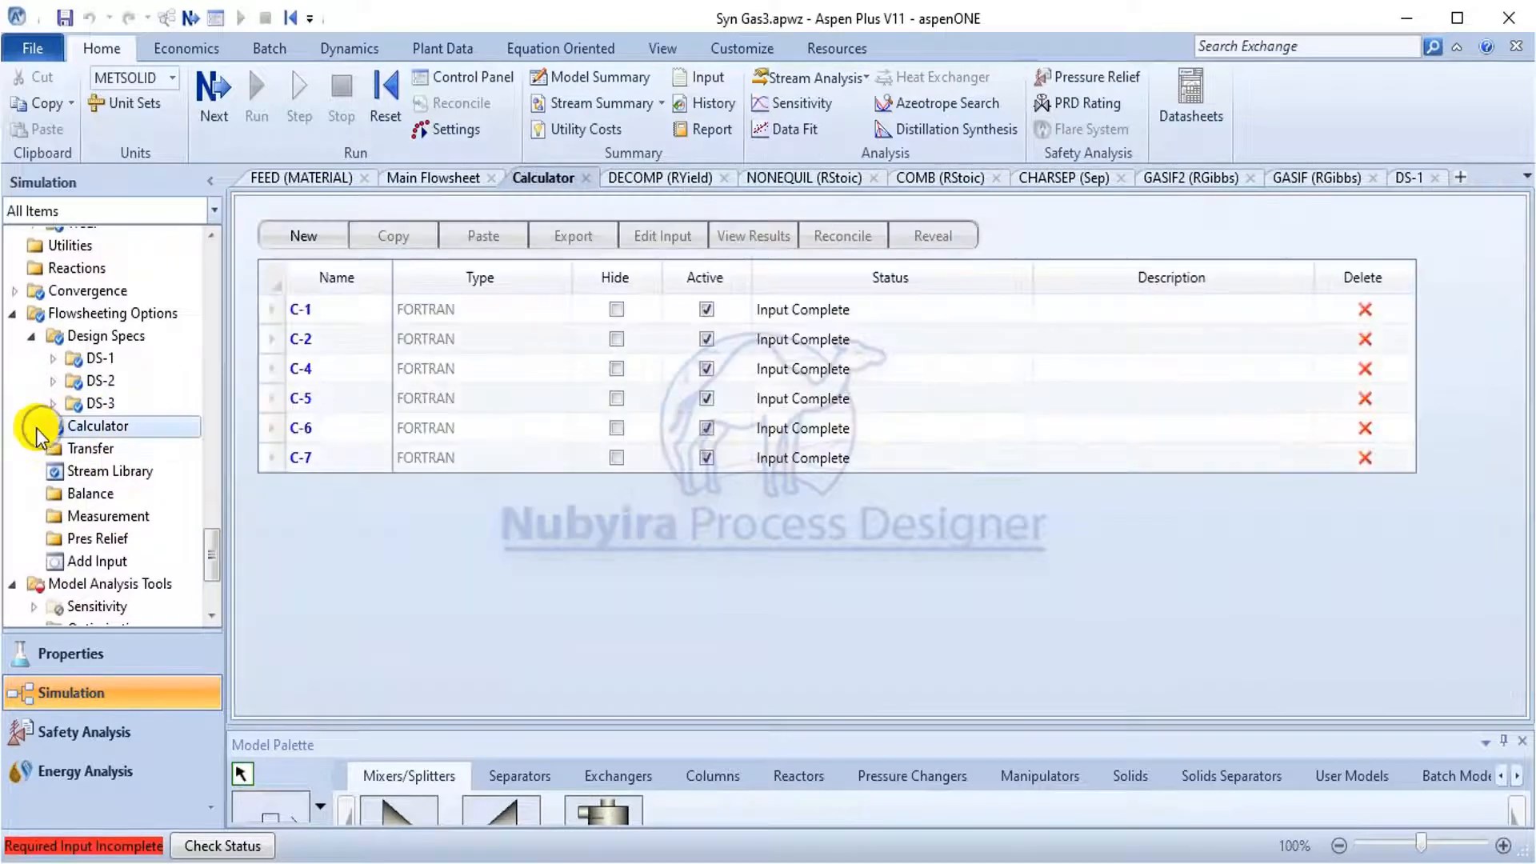
click(34, 428)
click(107, 452)
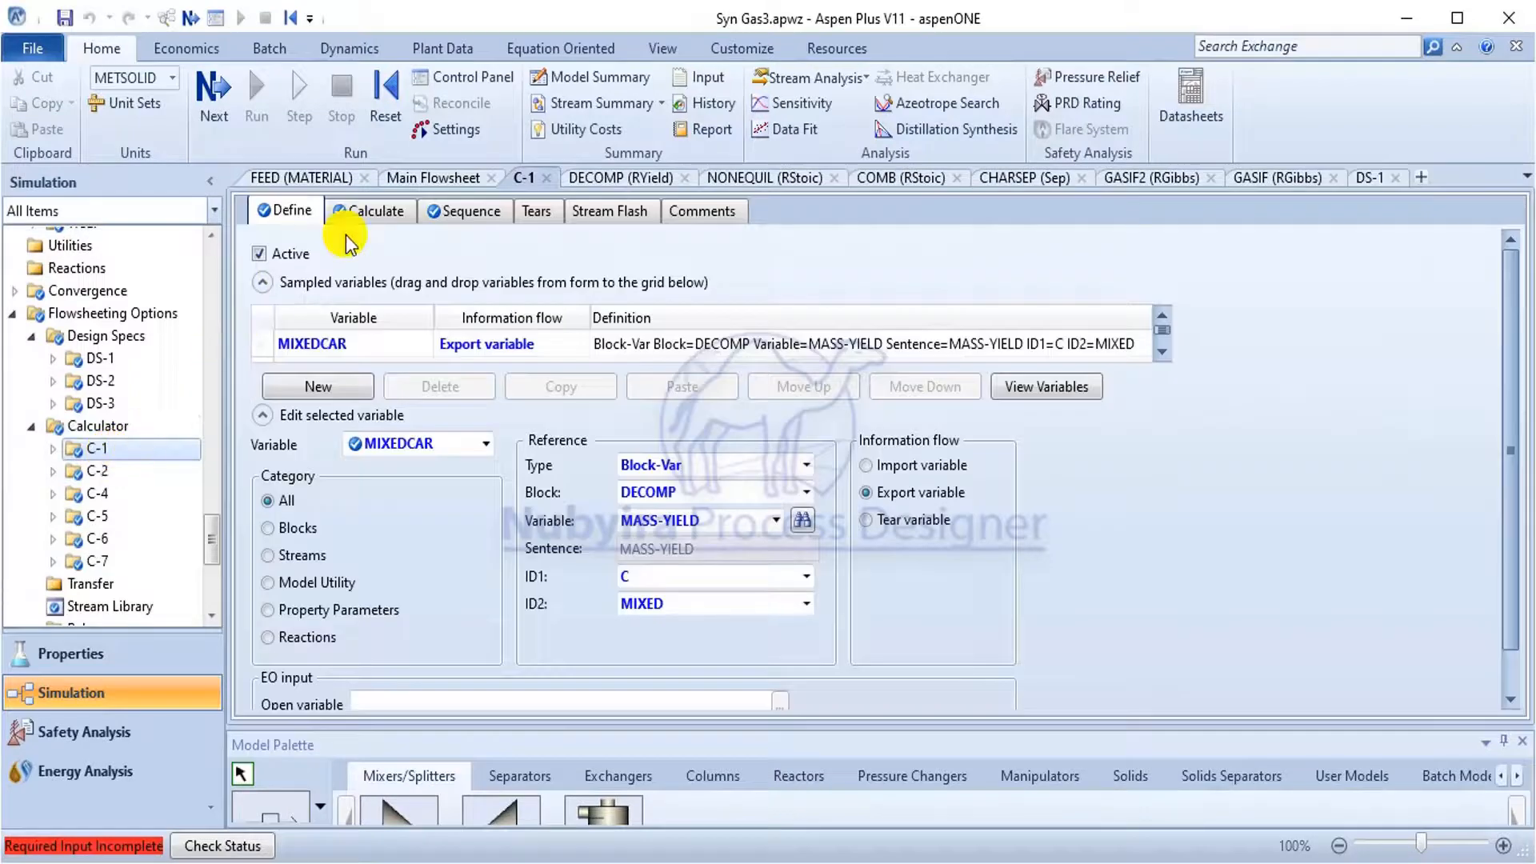
click(355, 224)
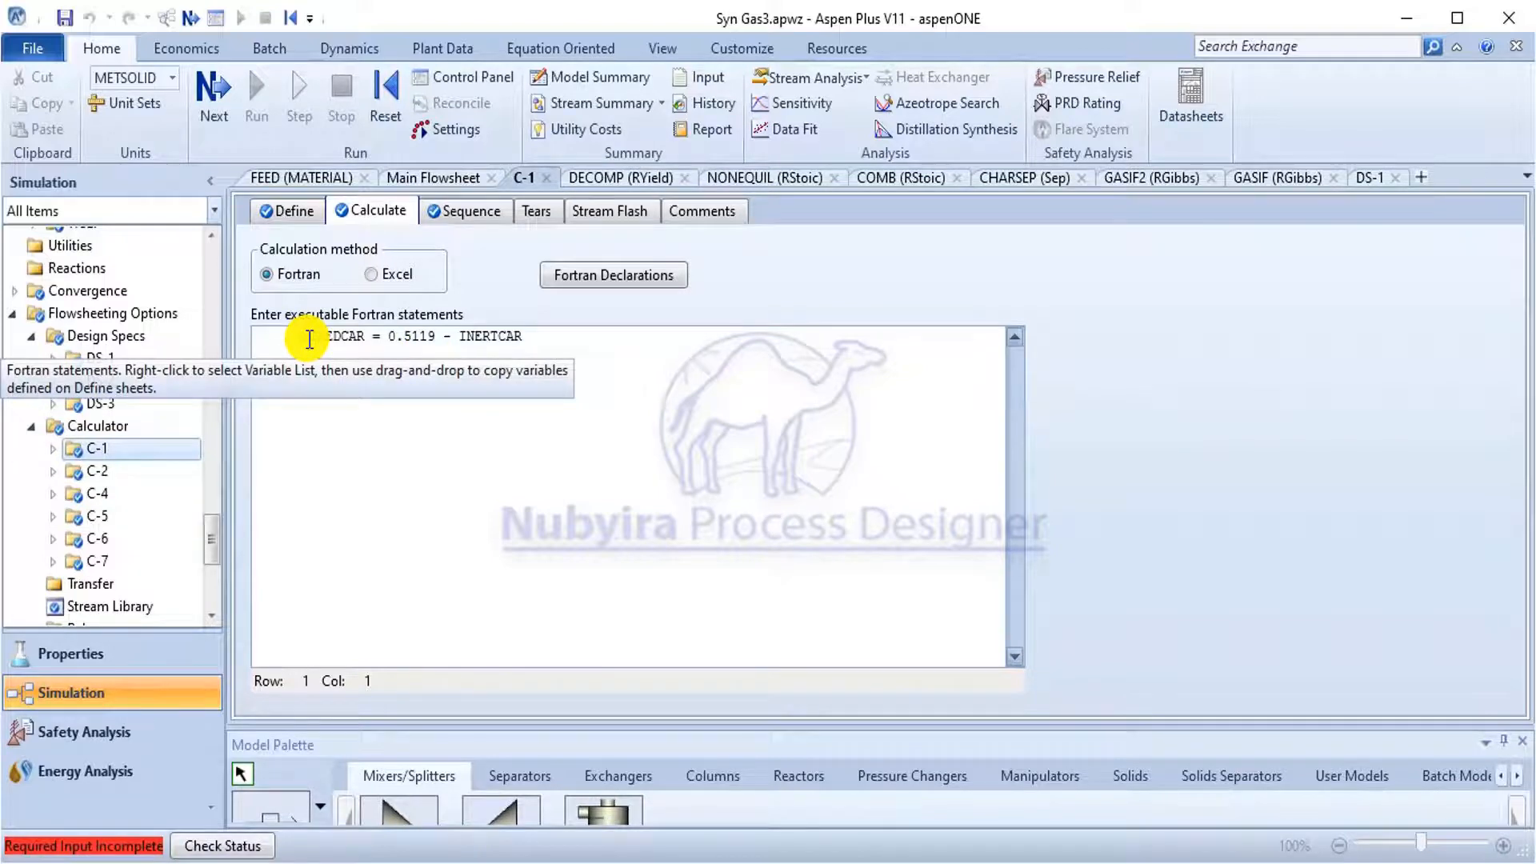
Review calculator C-1's MIXEDCAR and INERTCAR variable definitions and check them against its Fortran statement.
click(284, 210)
click(474, 443)
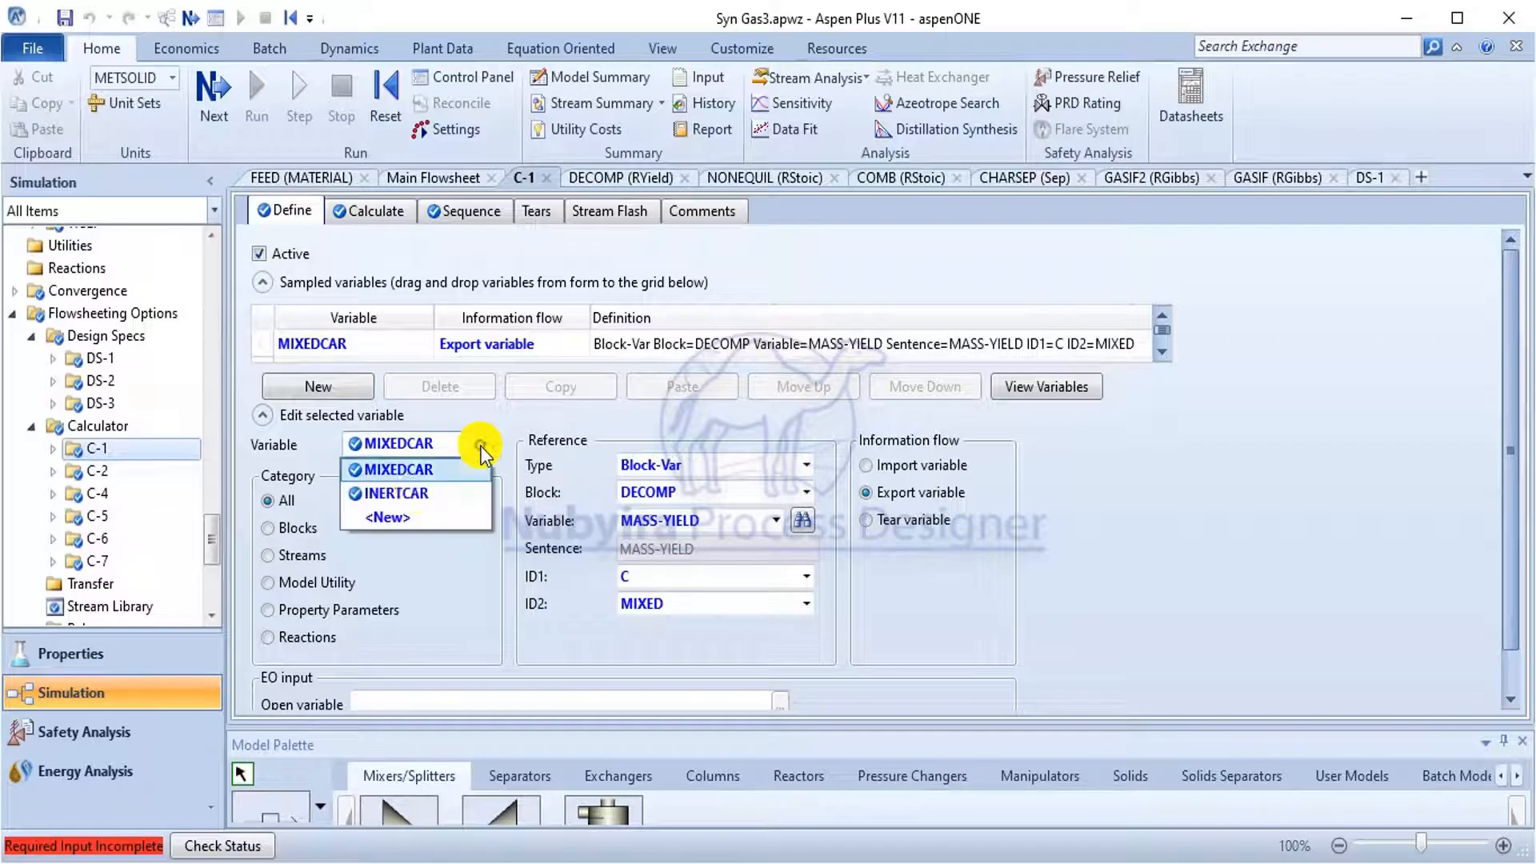
click(413, 493)
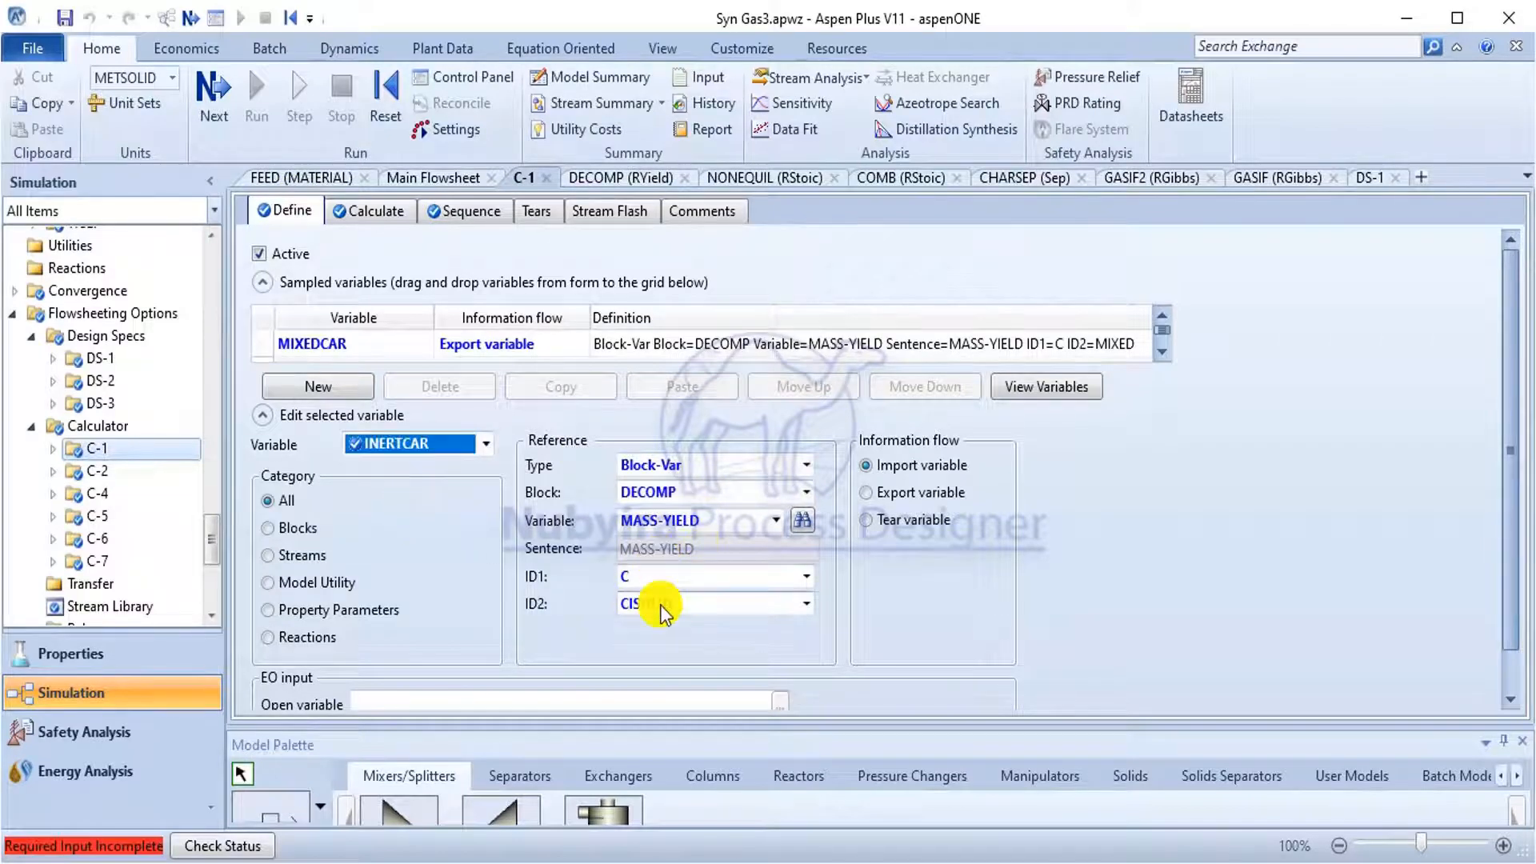
click(472, 447)
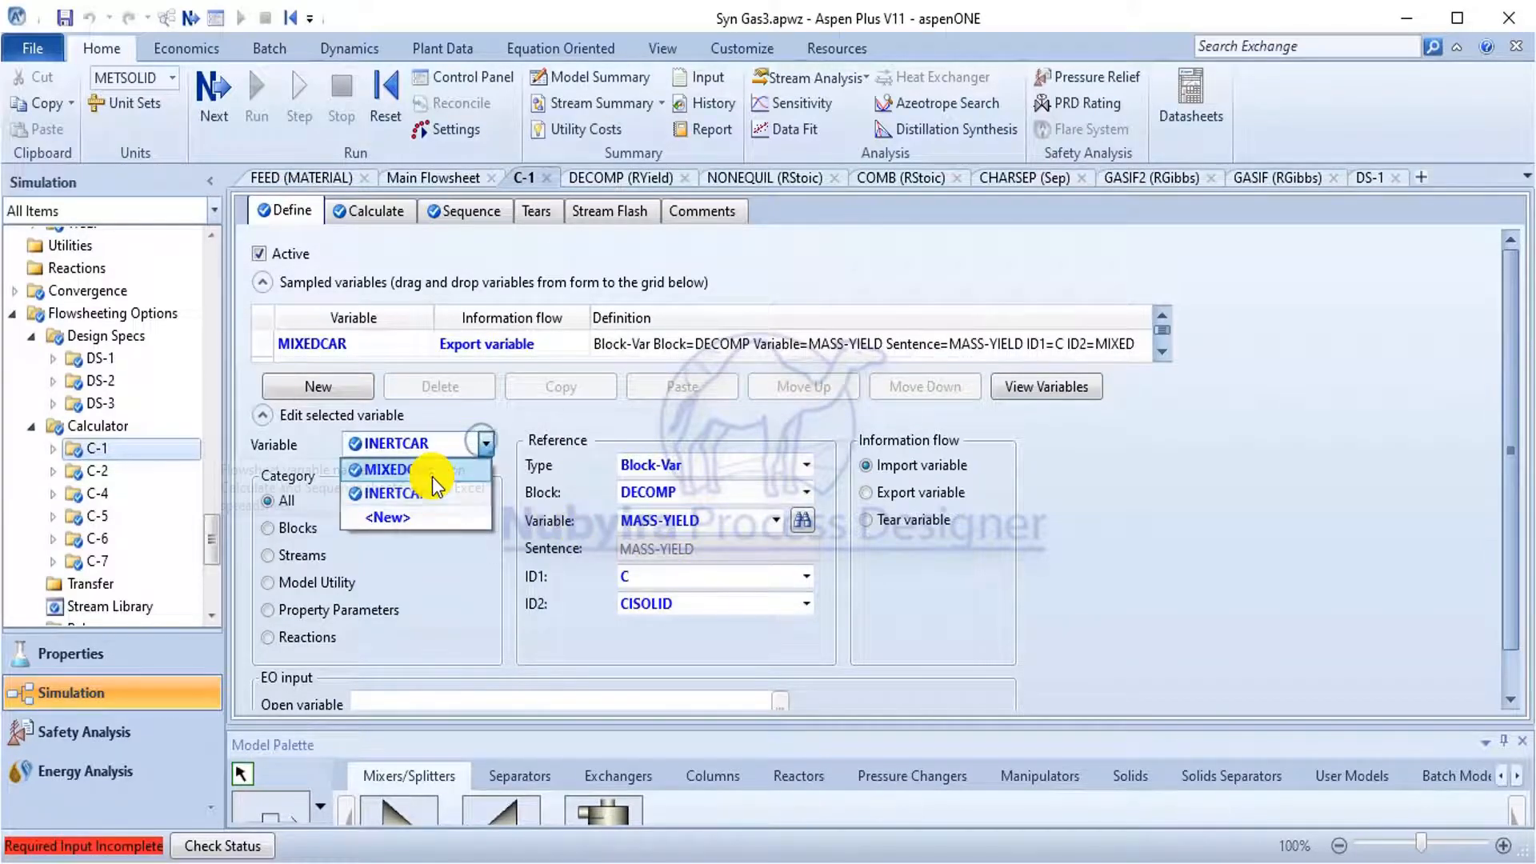
click(411, 470)
click(388, 213)
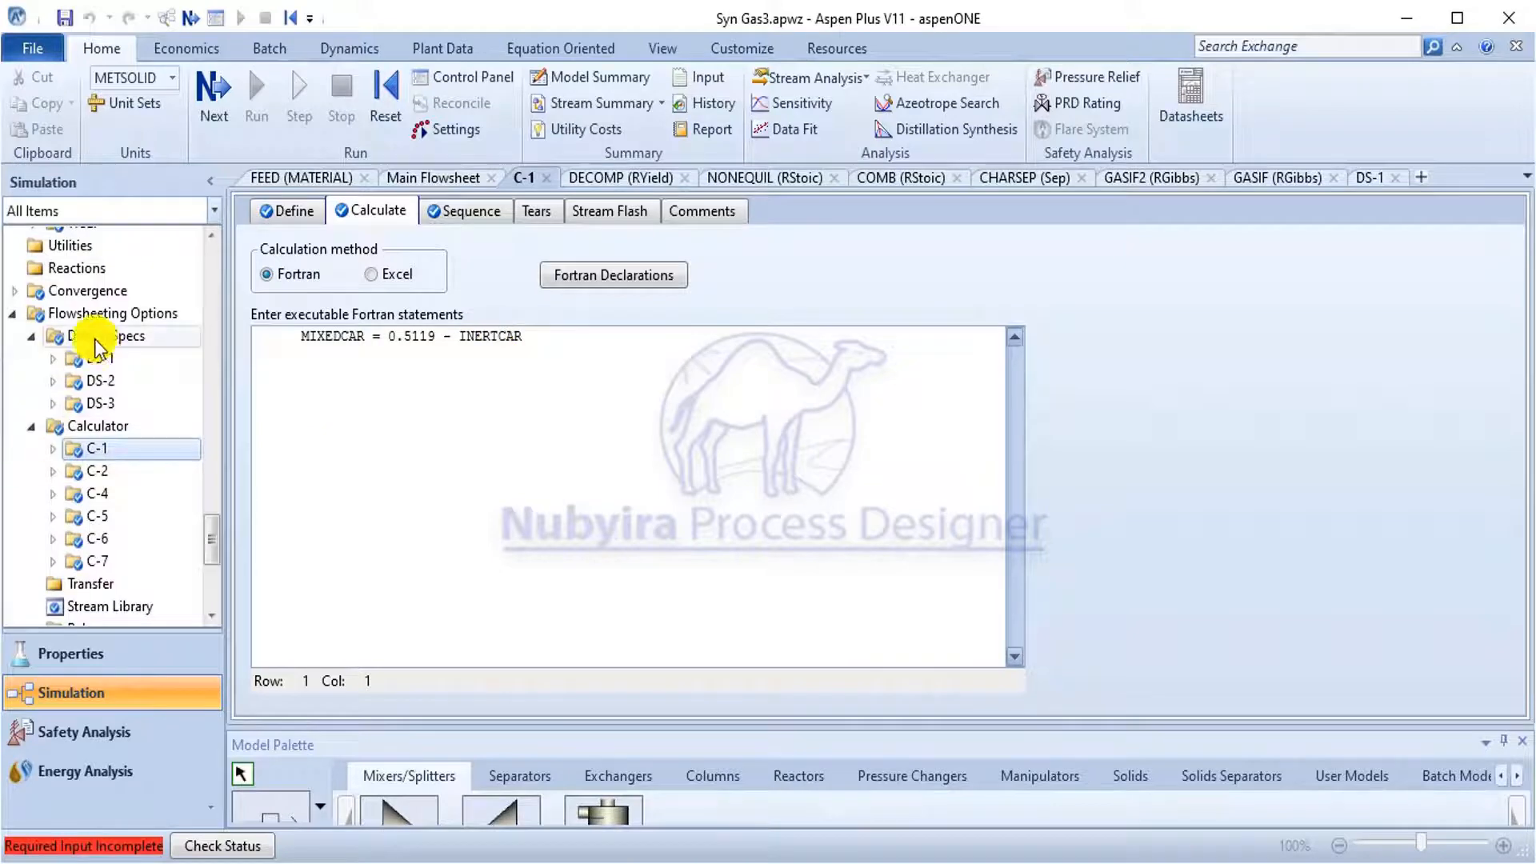
Examine design spec DS-2, covering its COMBTEMP definition, specification expressions and manipulated COMB temperature.
double_click(88, 381)
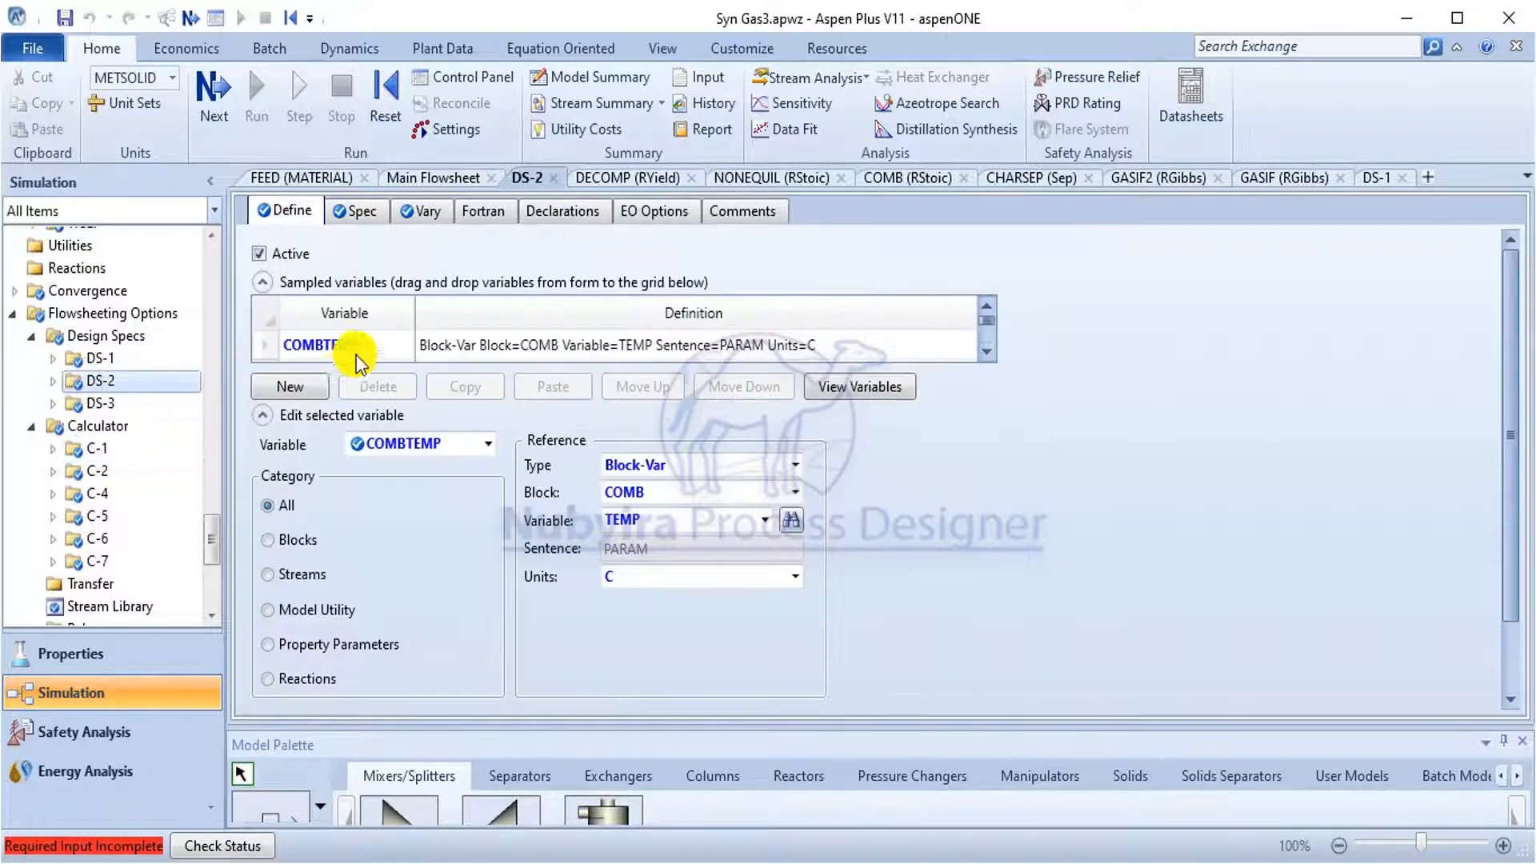
click(366, 212)
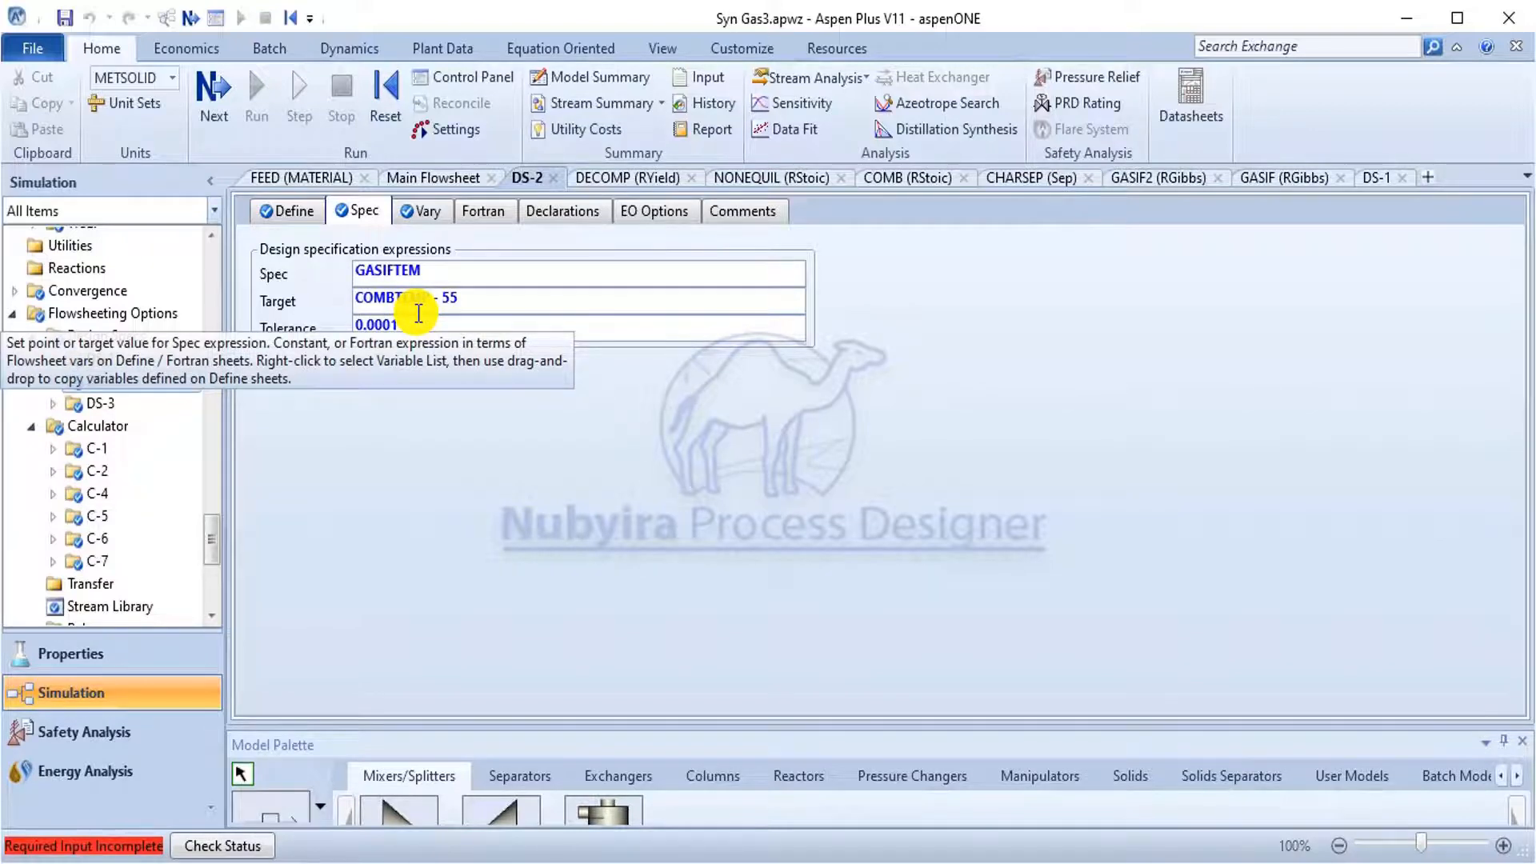
click(409, 212)
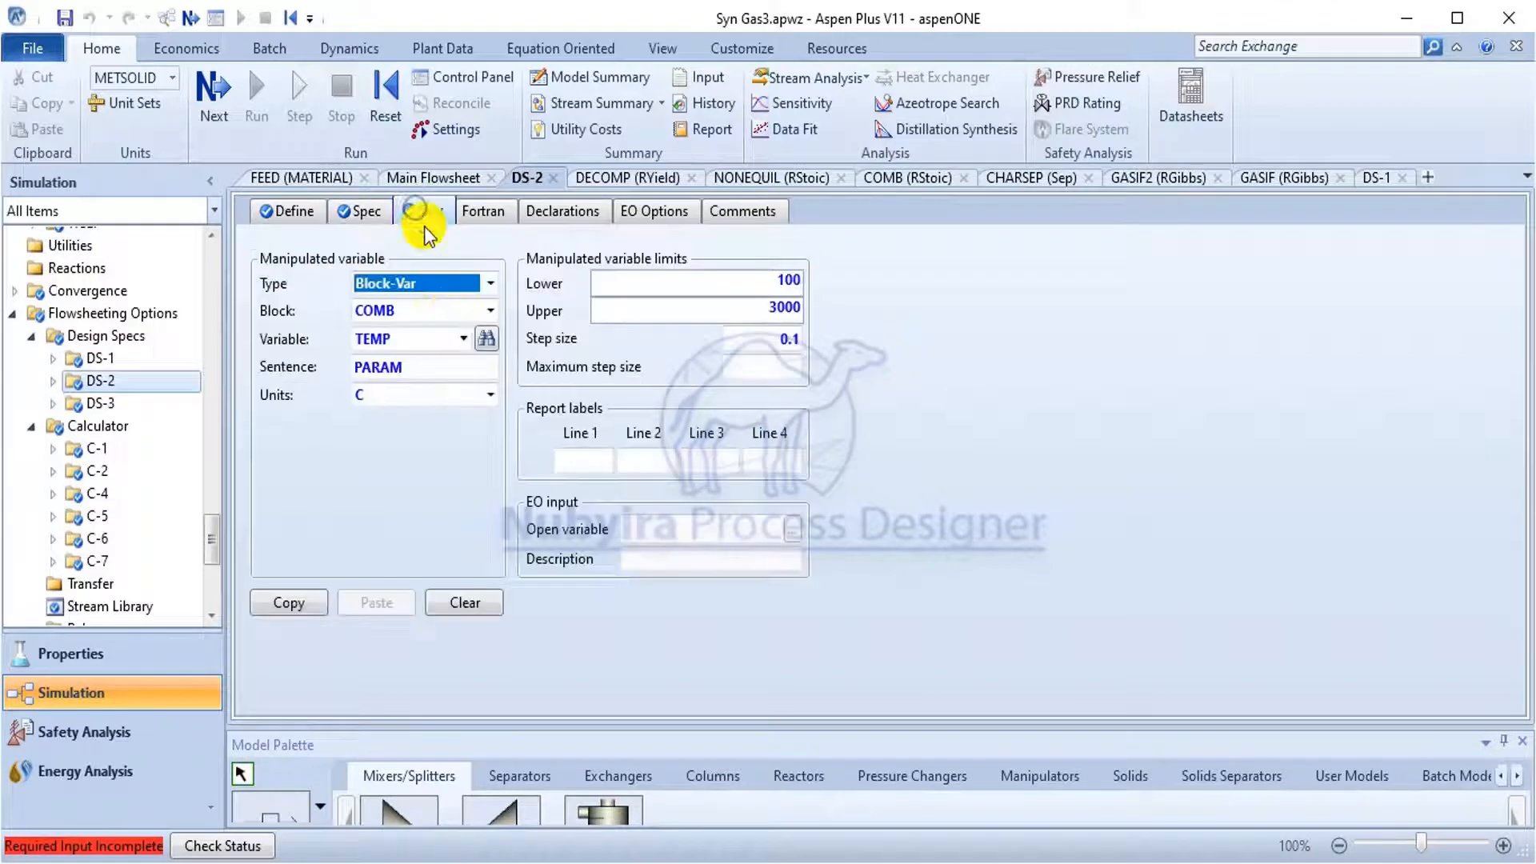
click(361, 211)
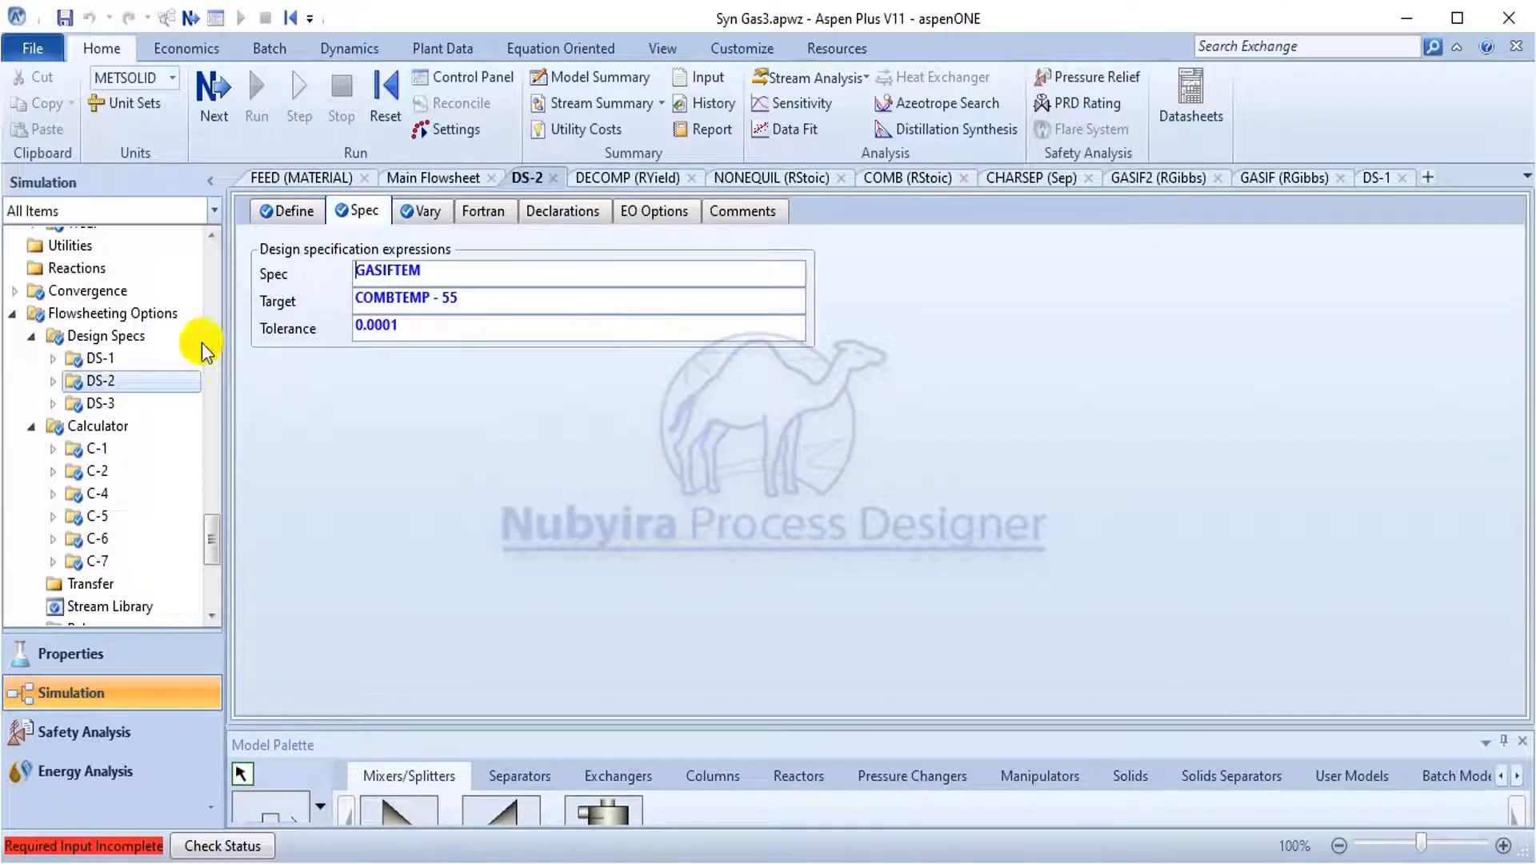
Examine design spec DS-3, covering the N2CONTEN definition for SYNGAS, its target and tolerance, and the manipulated N2 stream flow.
click(131, 404)
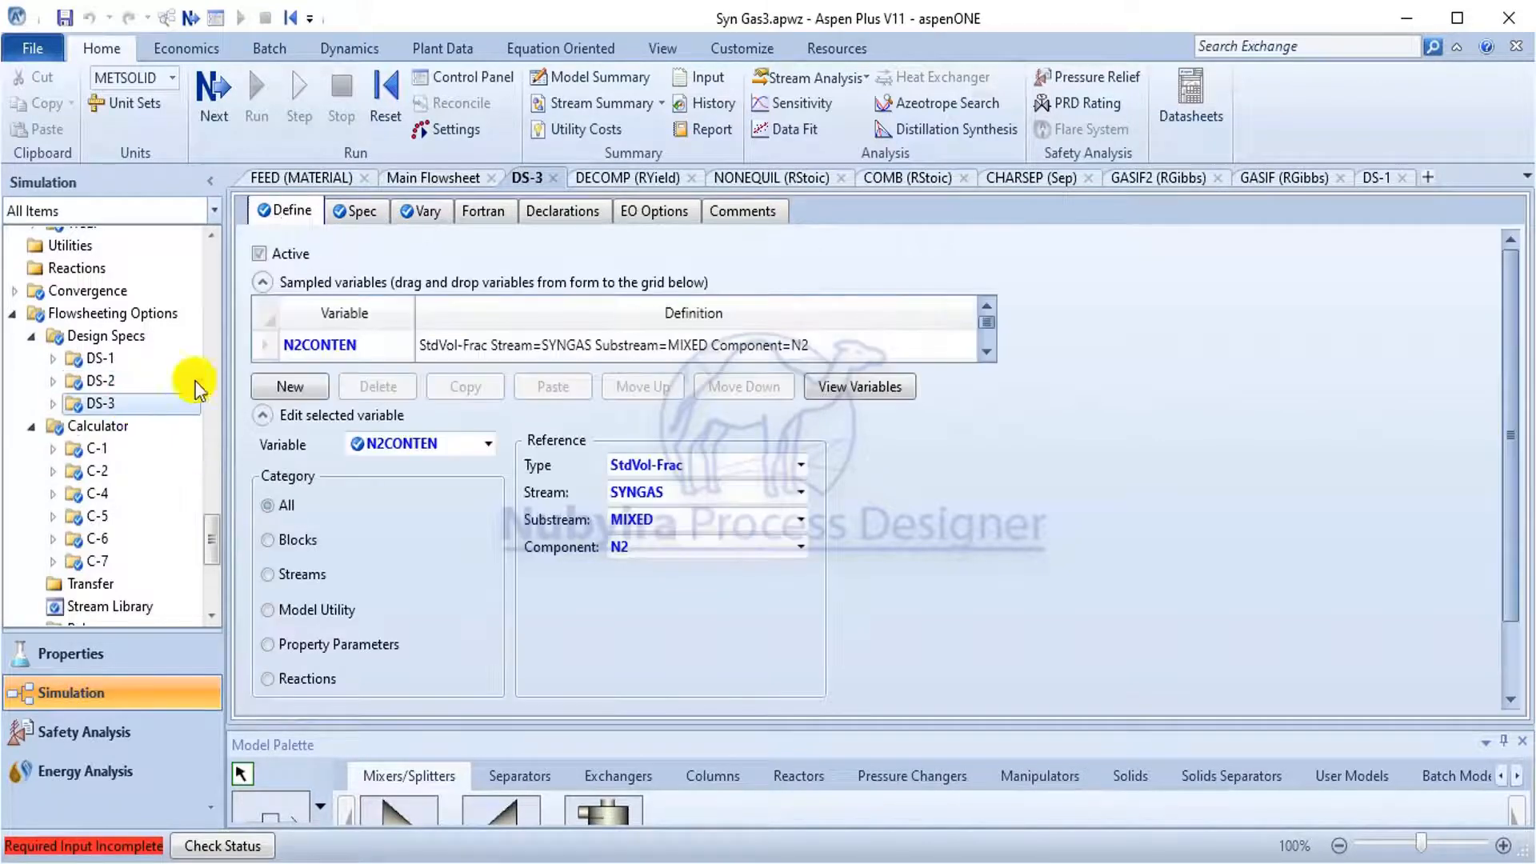
click(369, 217)
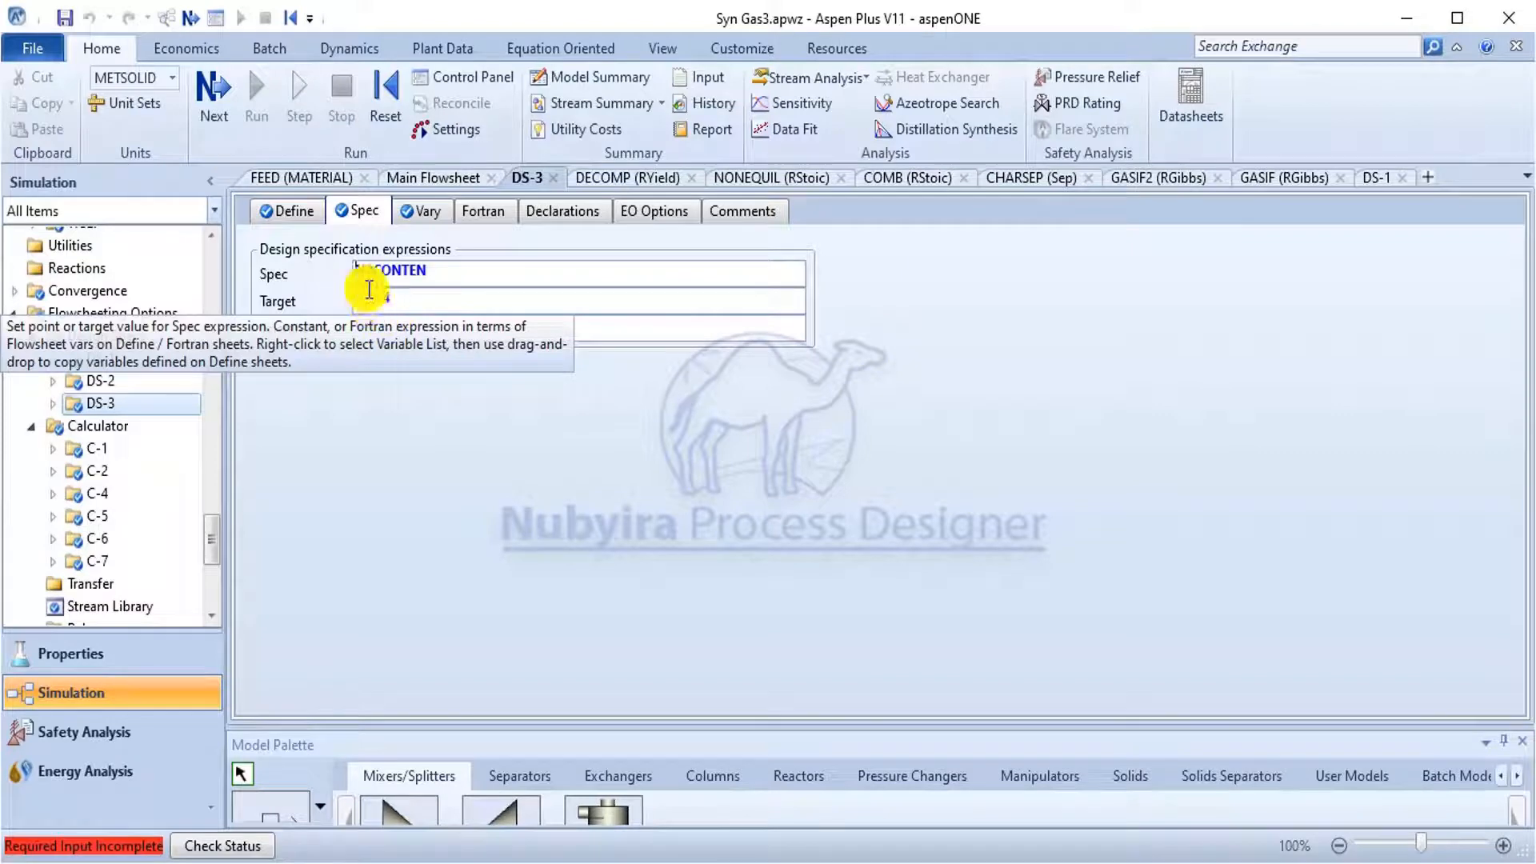
click(281, 211)
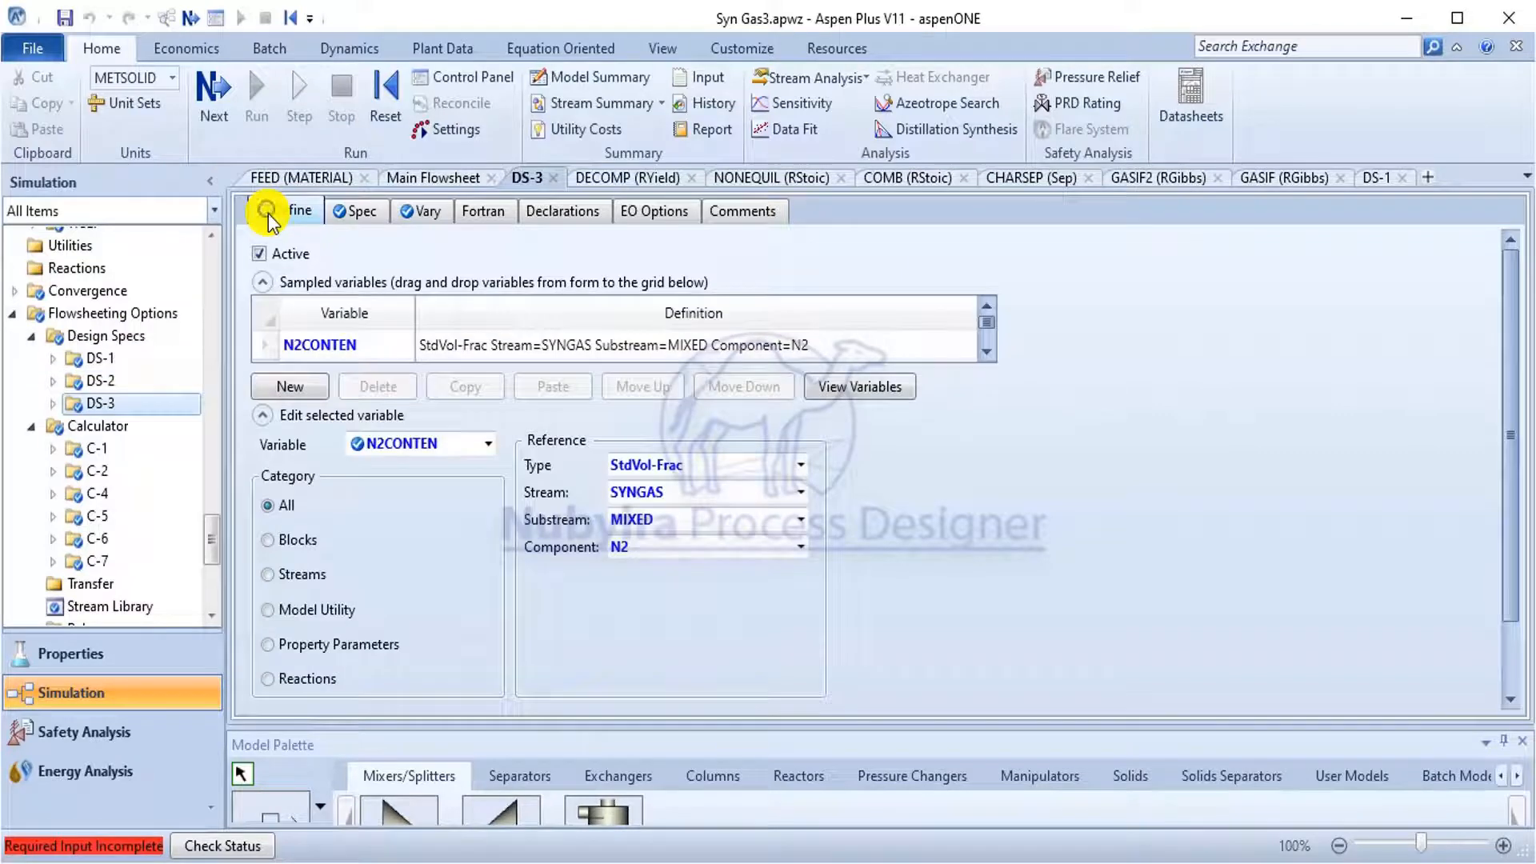
click(485, 444)
click(465, 473)
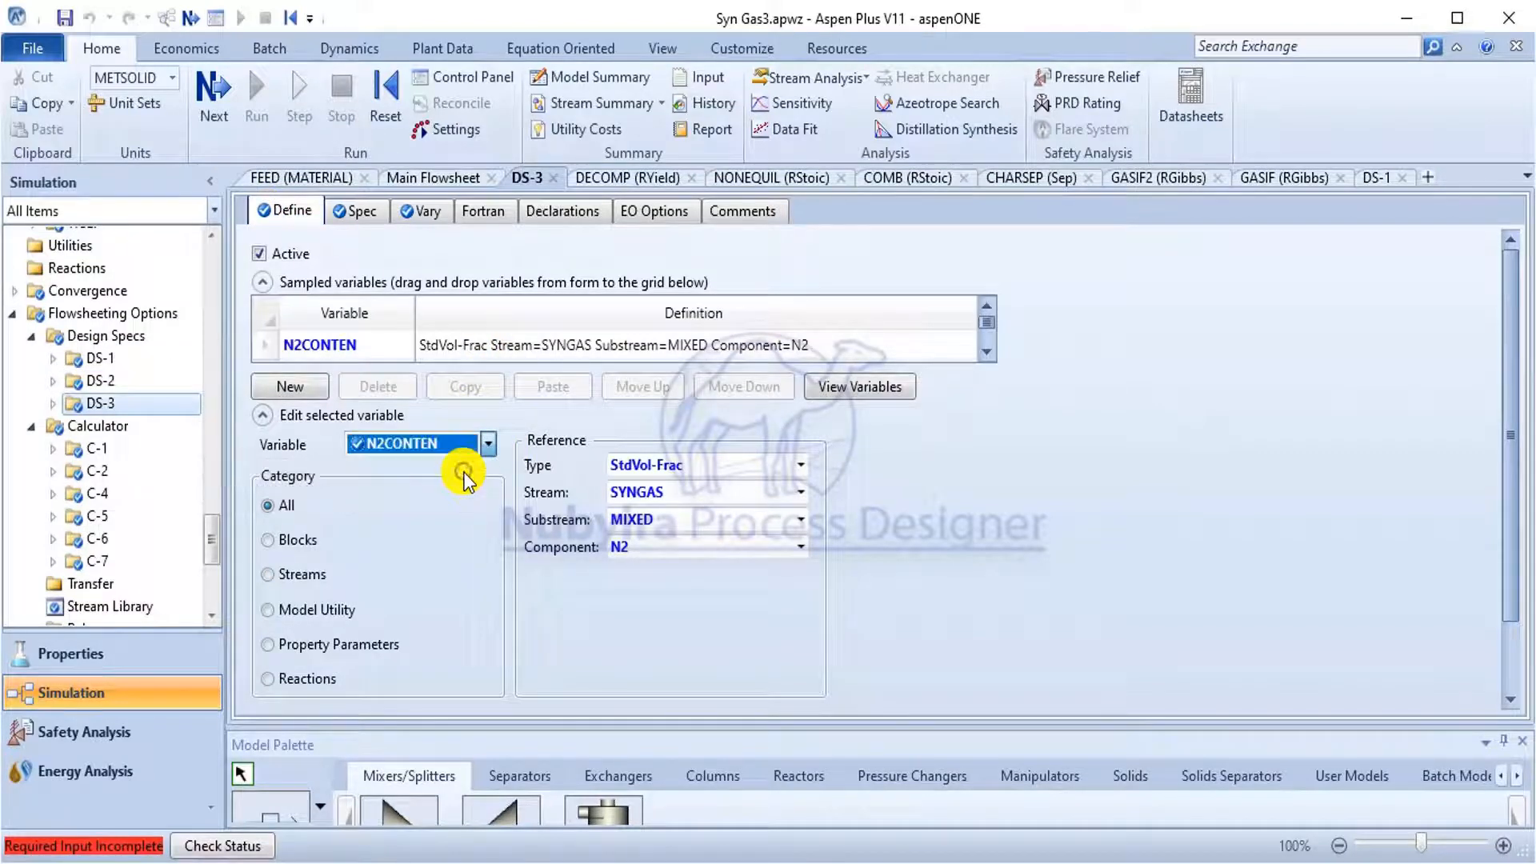
click(430, 212)
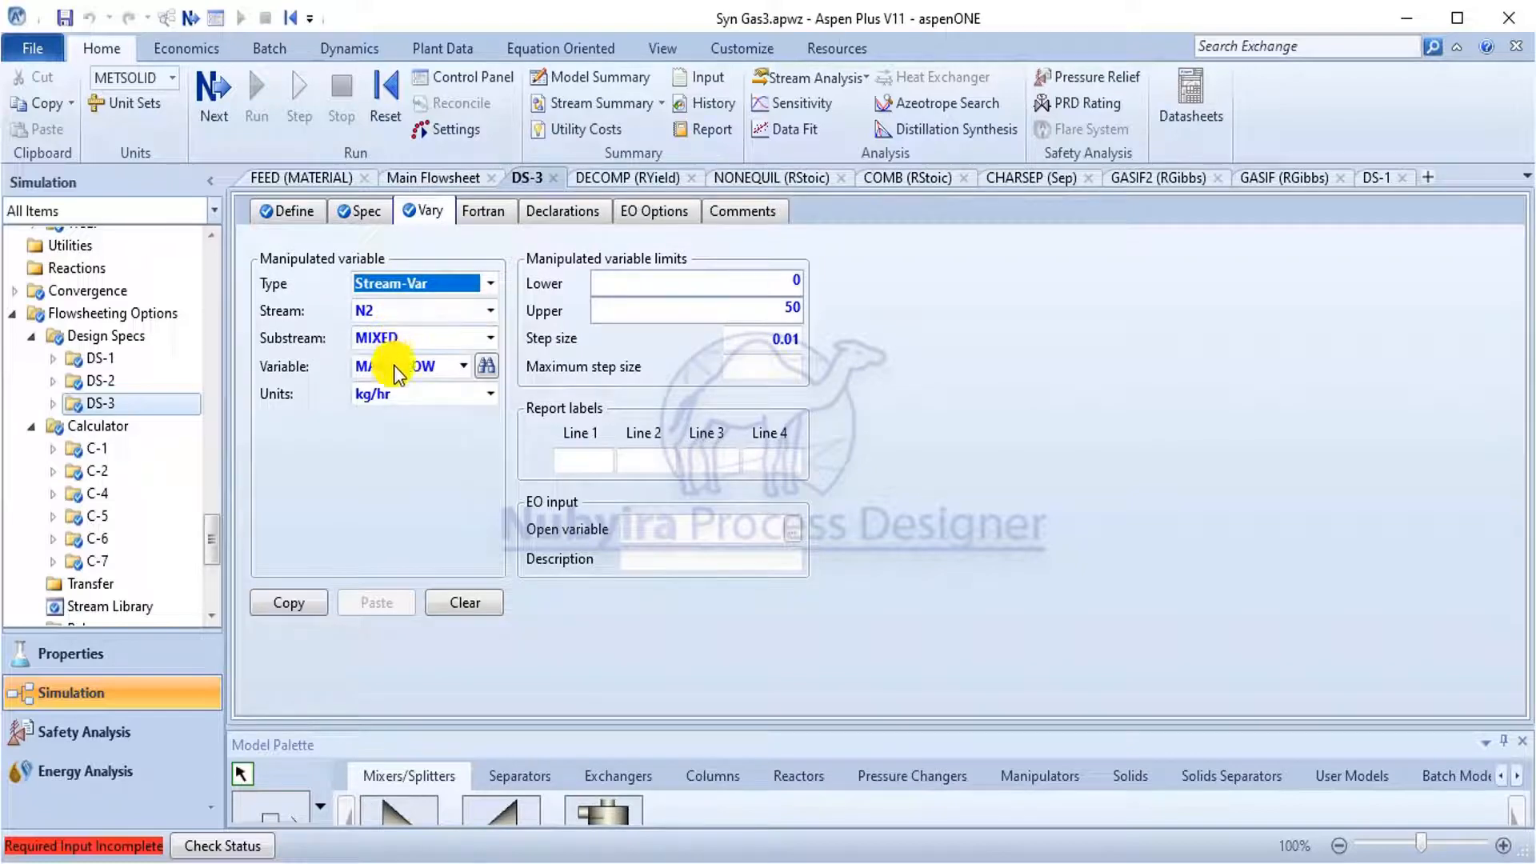
click(365, 212)
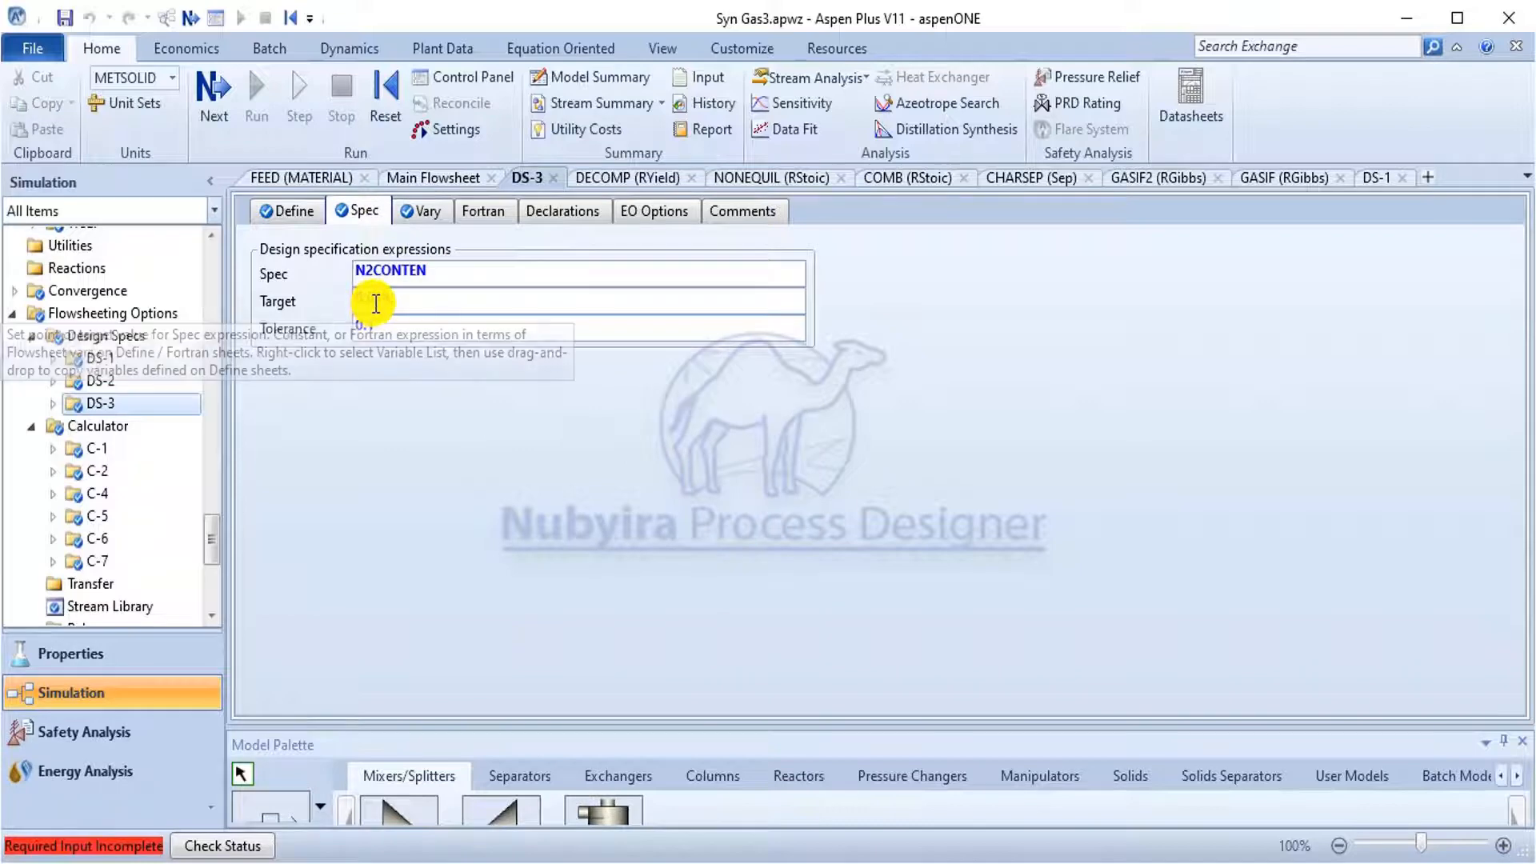
click(299, 209)
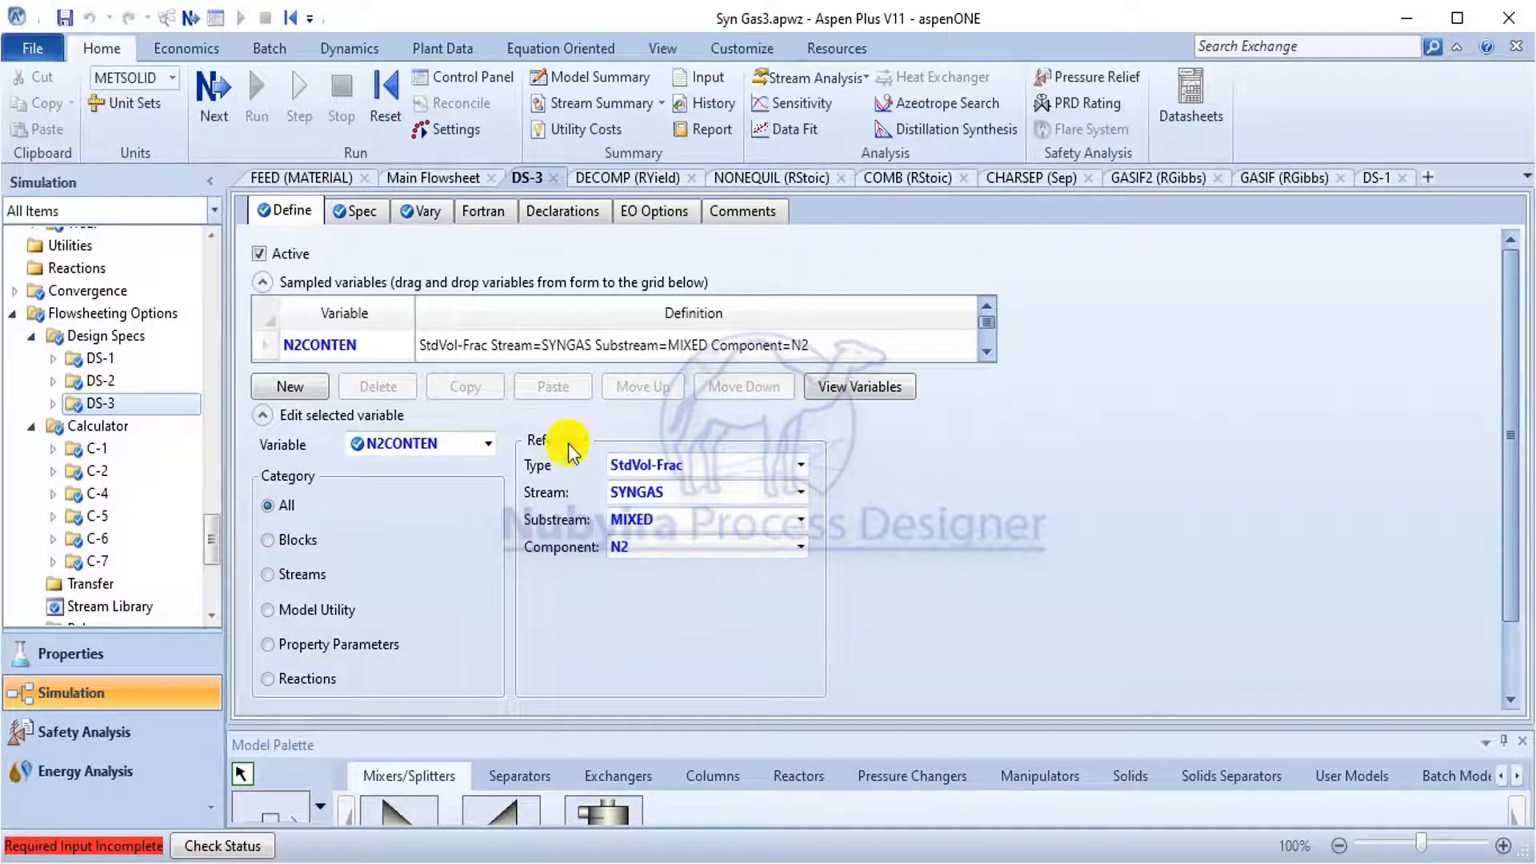
click(362, 211)
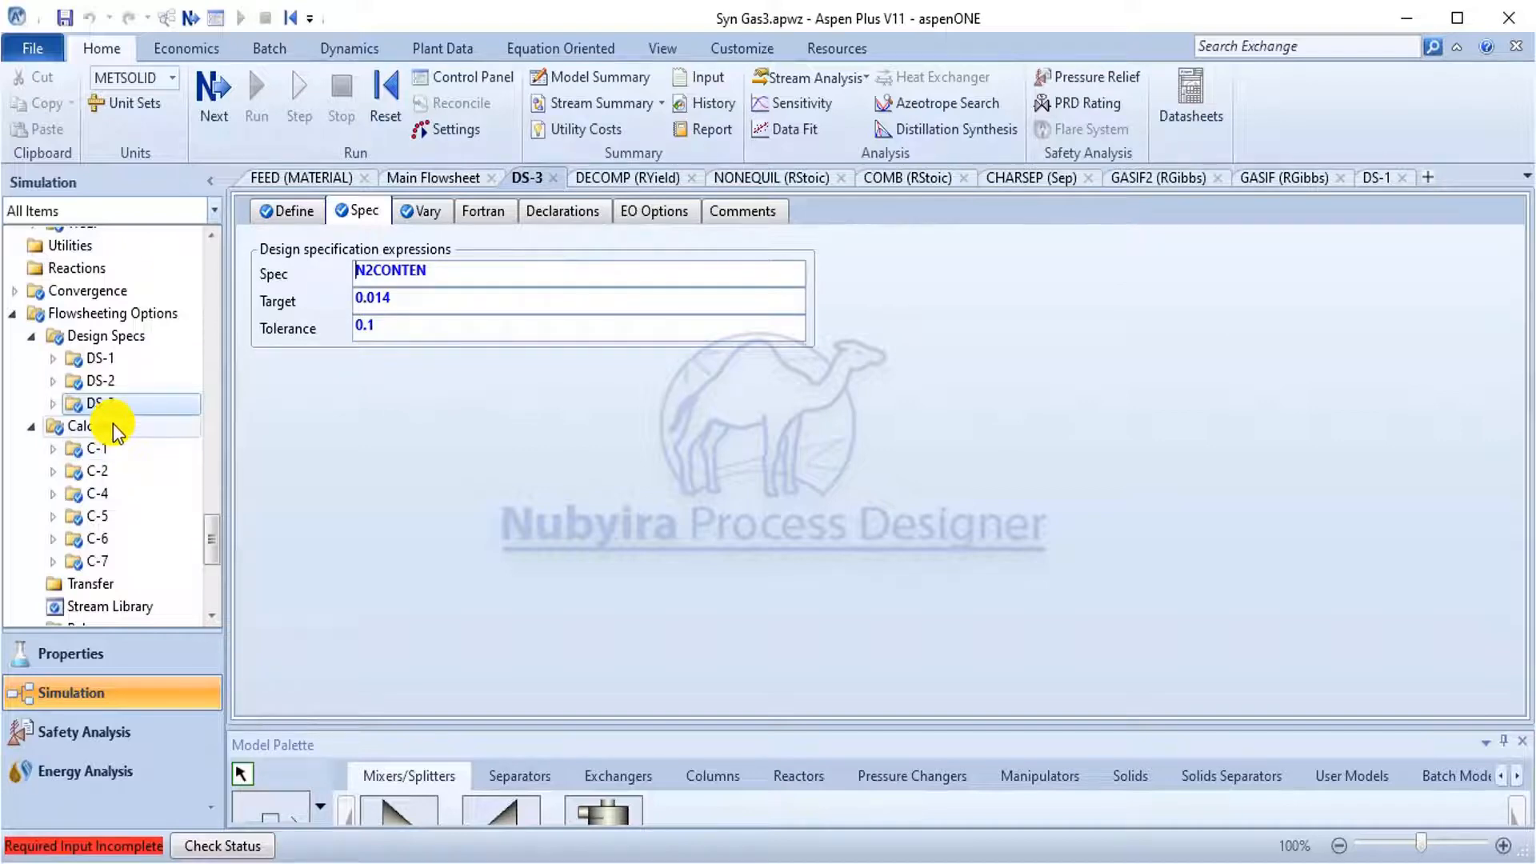
Check calculator C-2's sampled variables and read the Fortran statements of calculators C-2 and C-4.
click(80, 451)
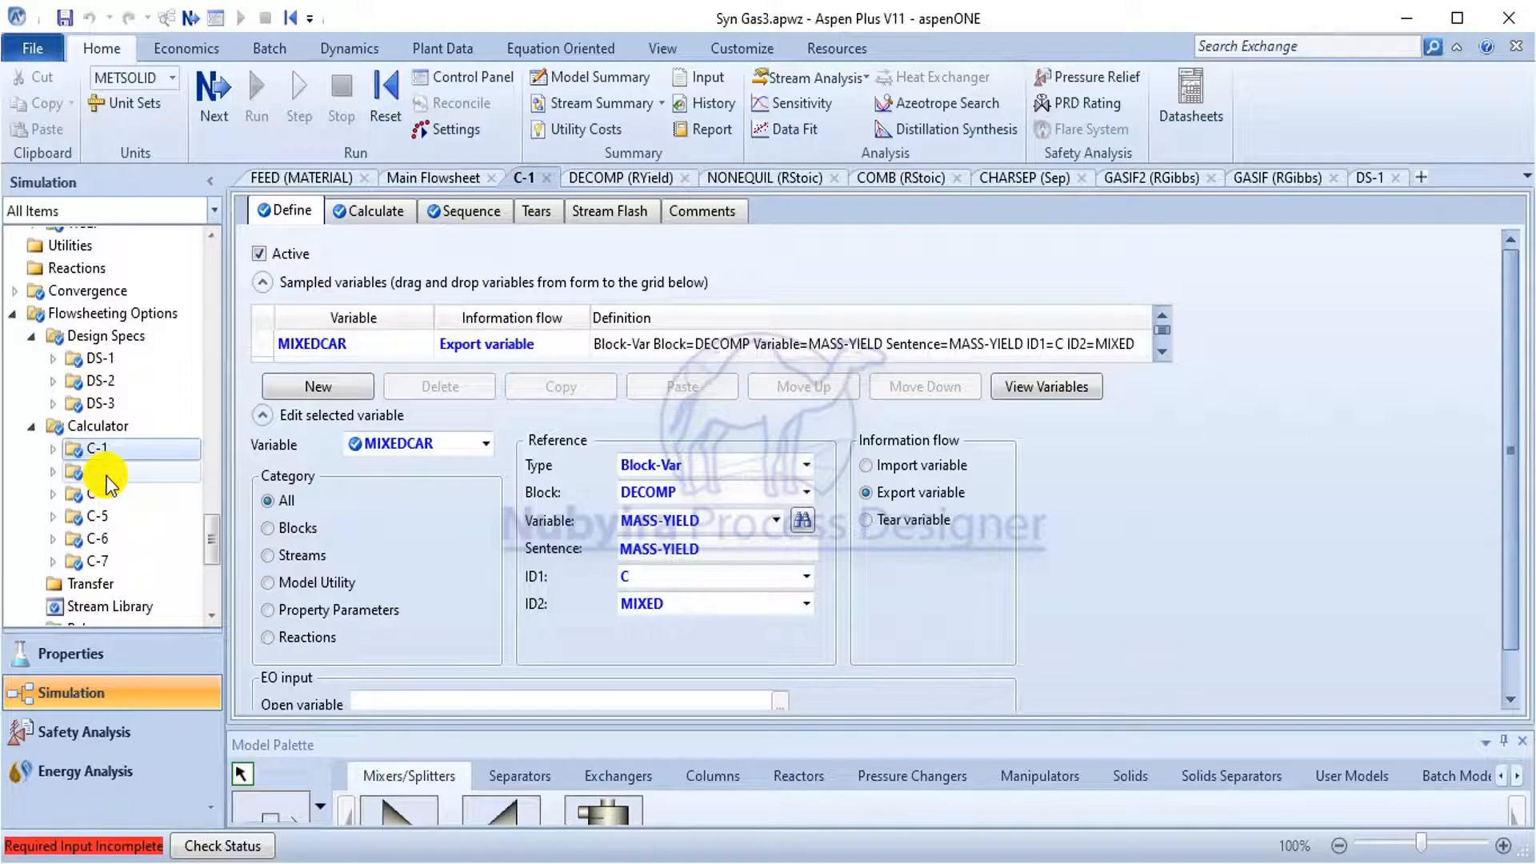
click(105, 475)
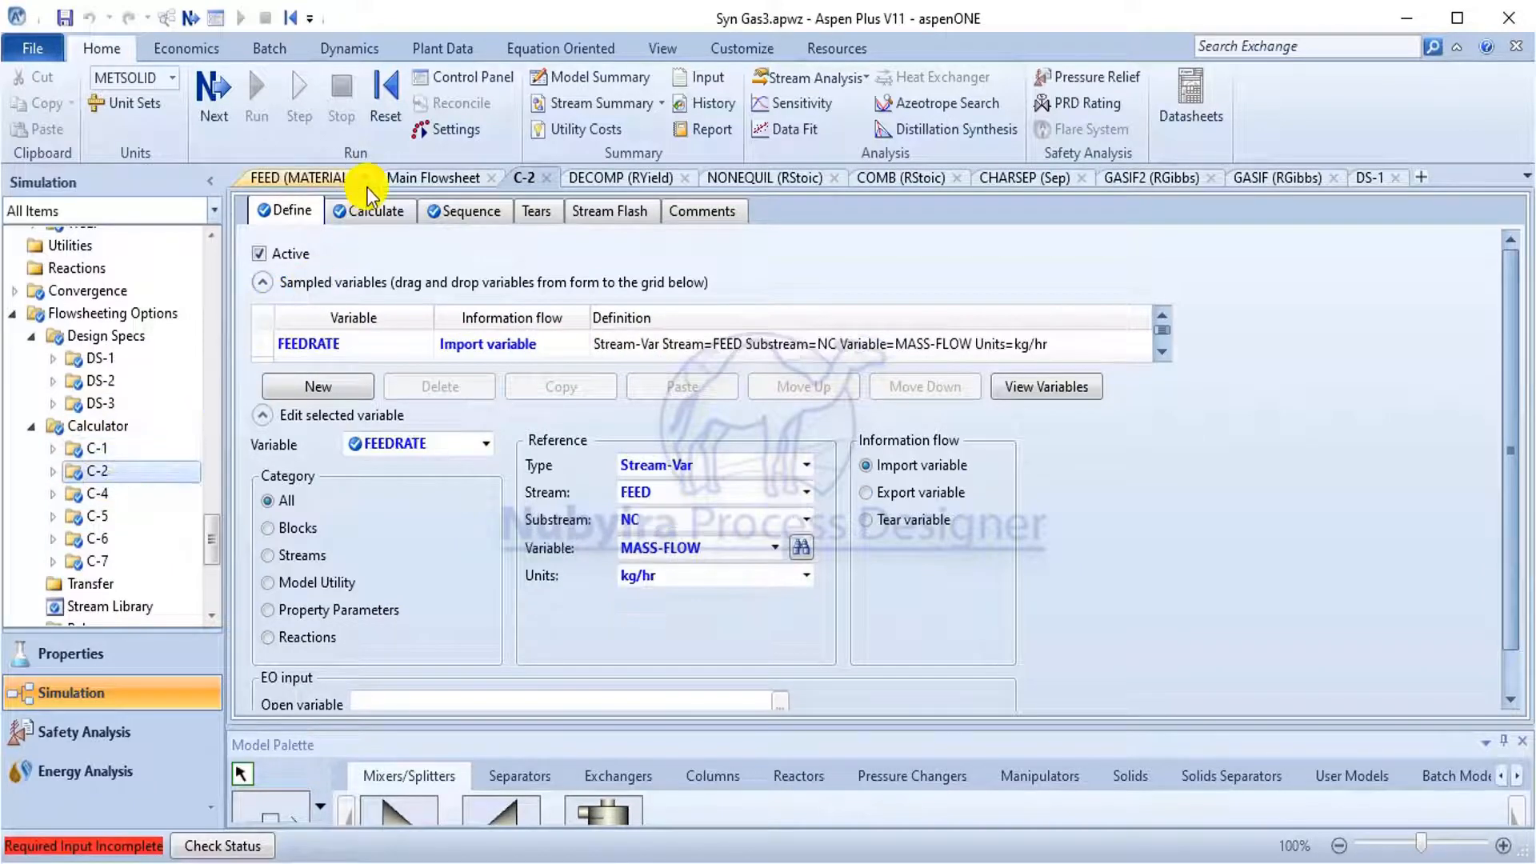
click(477, 450)
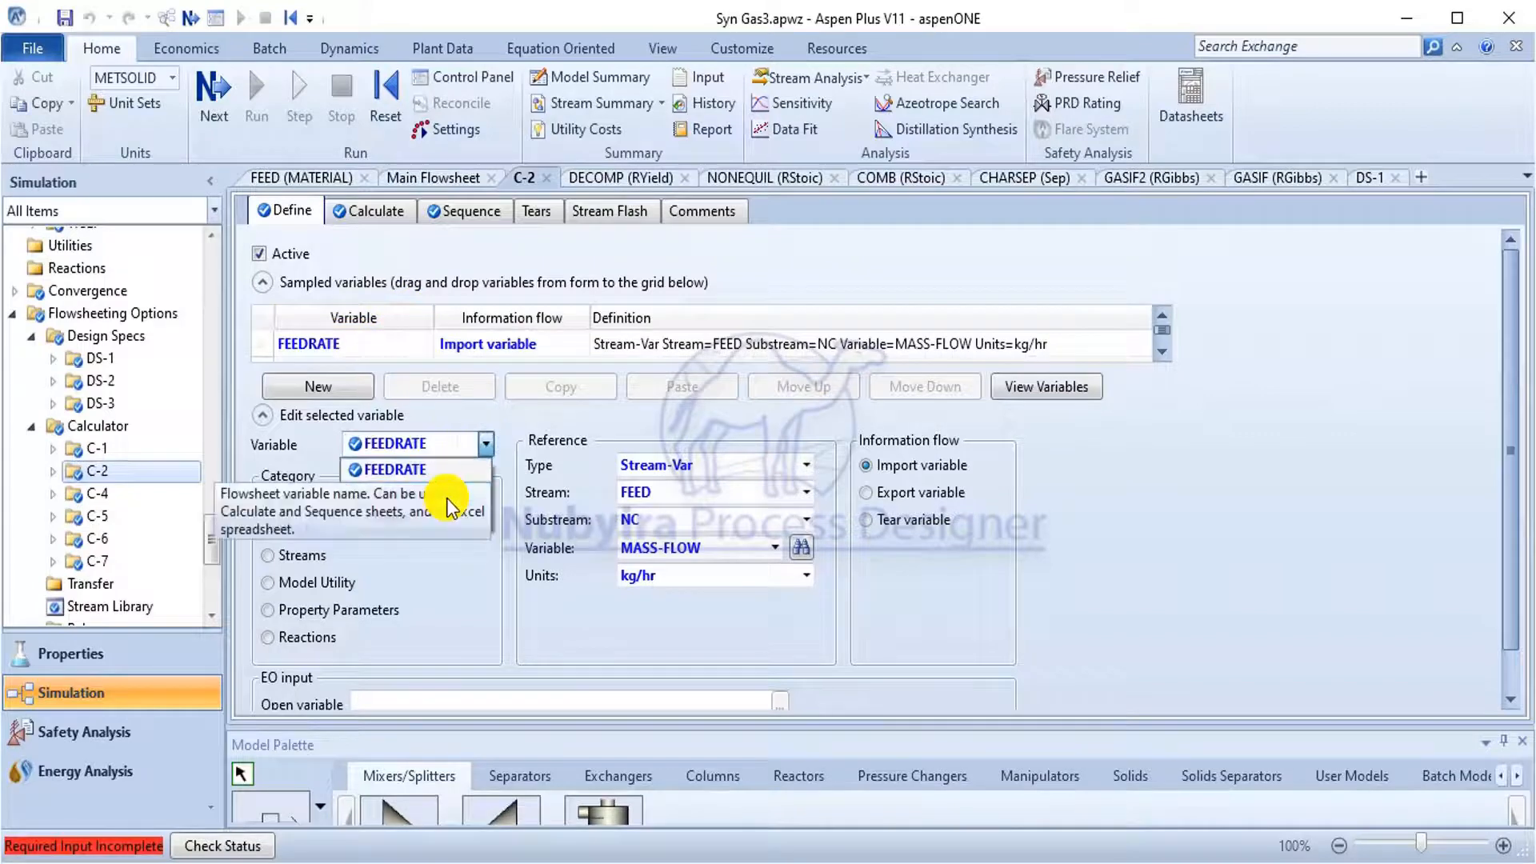
click(375, 211)
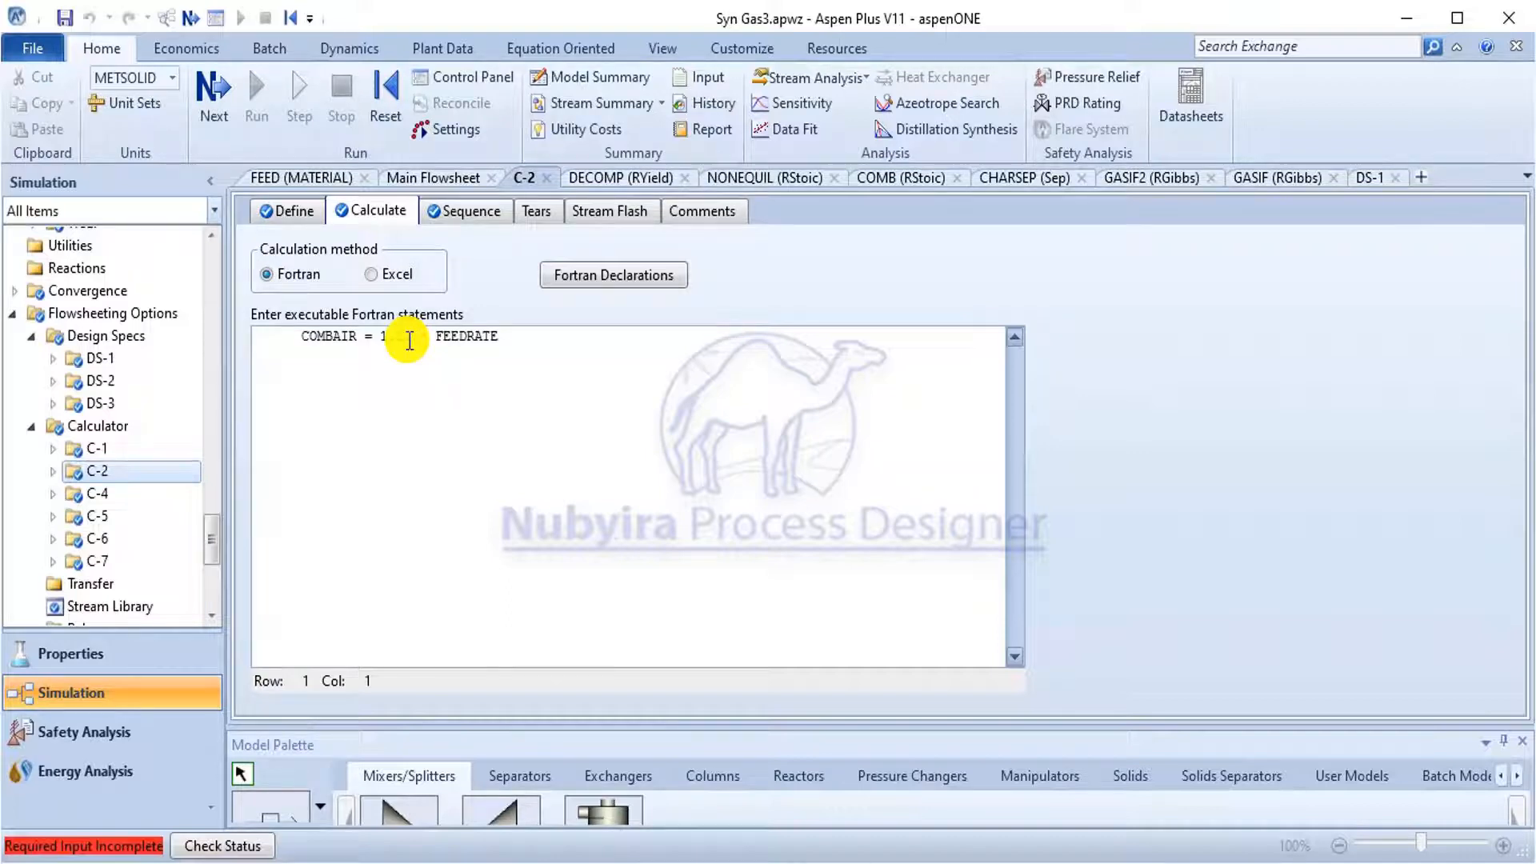
click(106, 484)
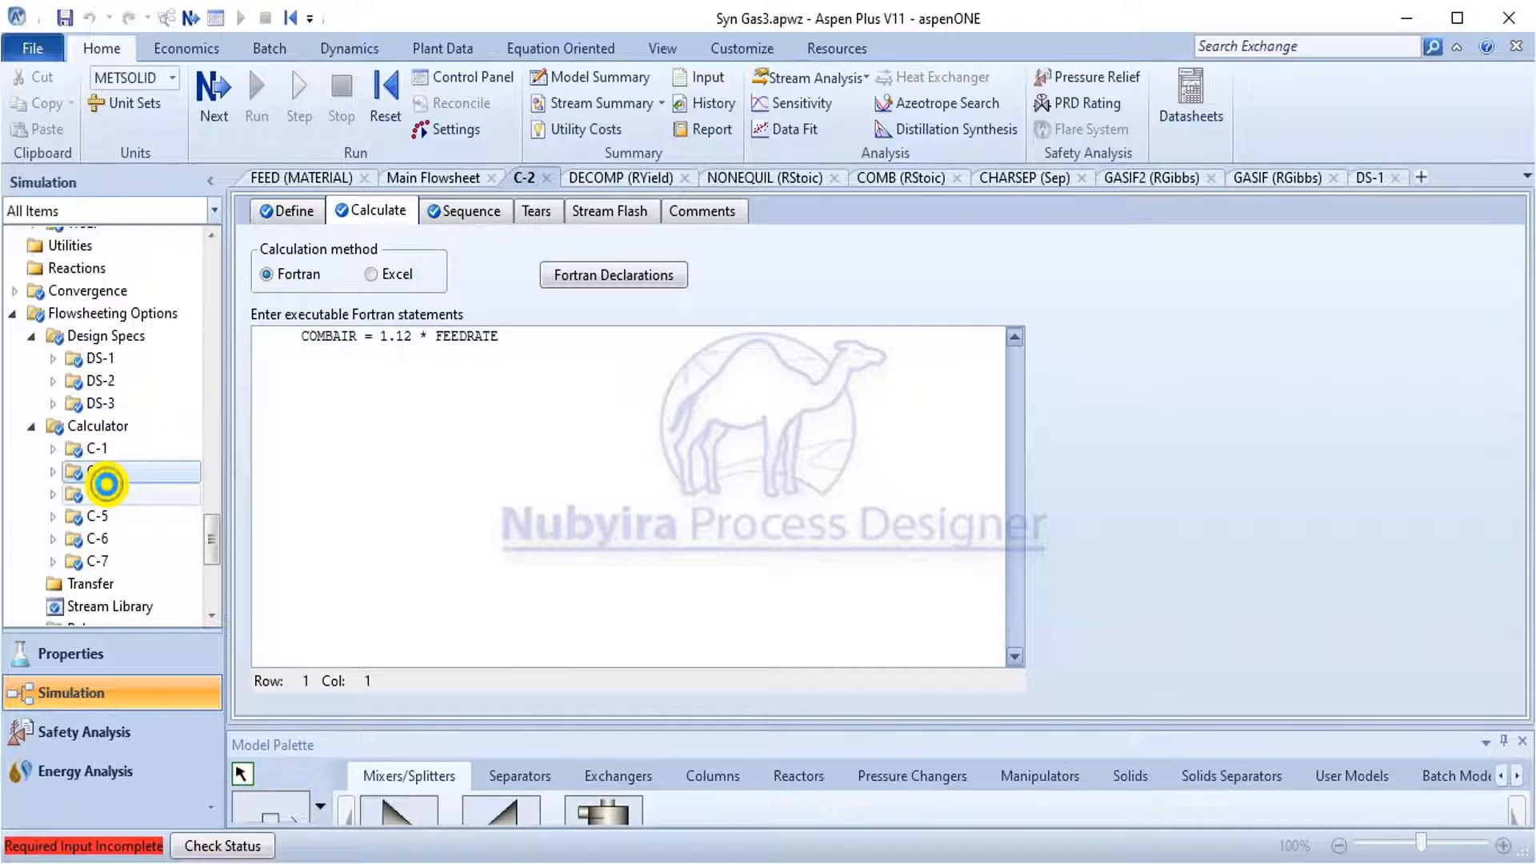
click(370, 212)
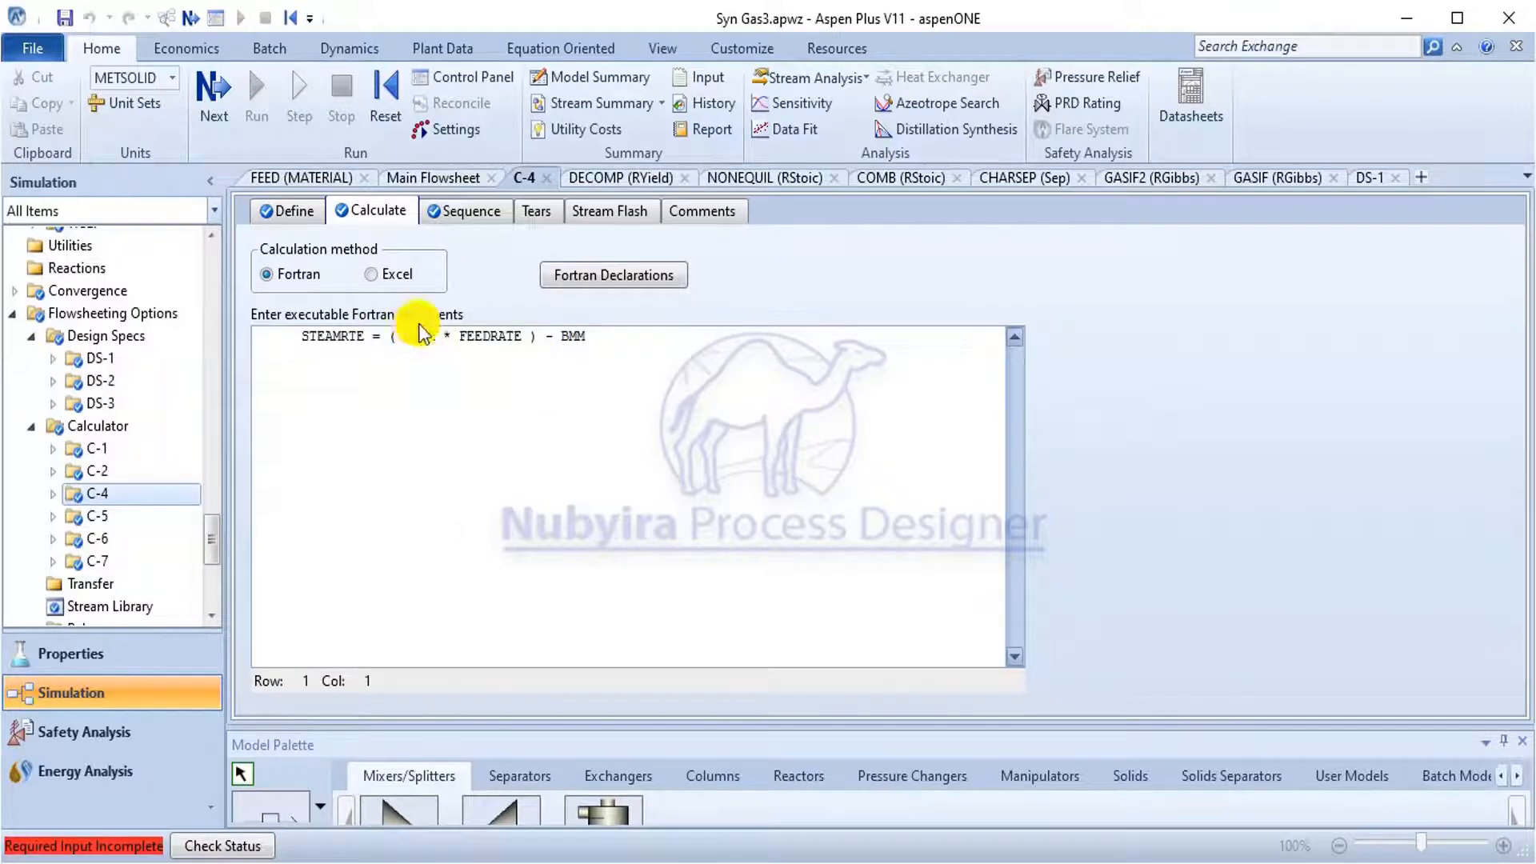
Read calculator C-5's definition and Fortran statement for H1TEMP, and locate the HEAT1 block on the main flowsheet.
click(102, 515)
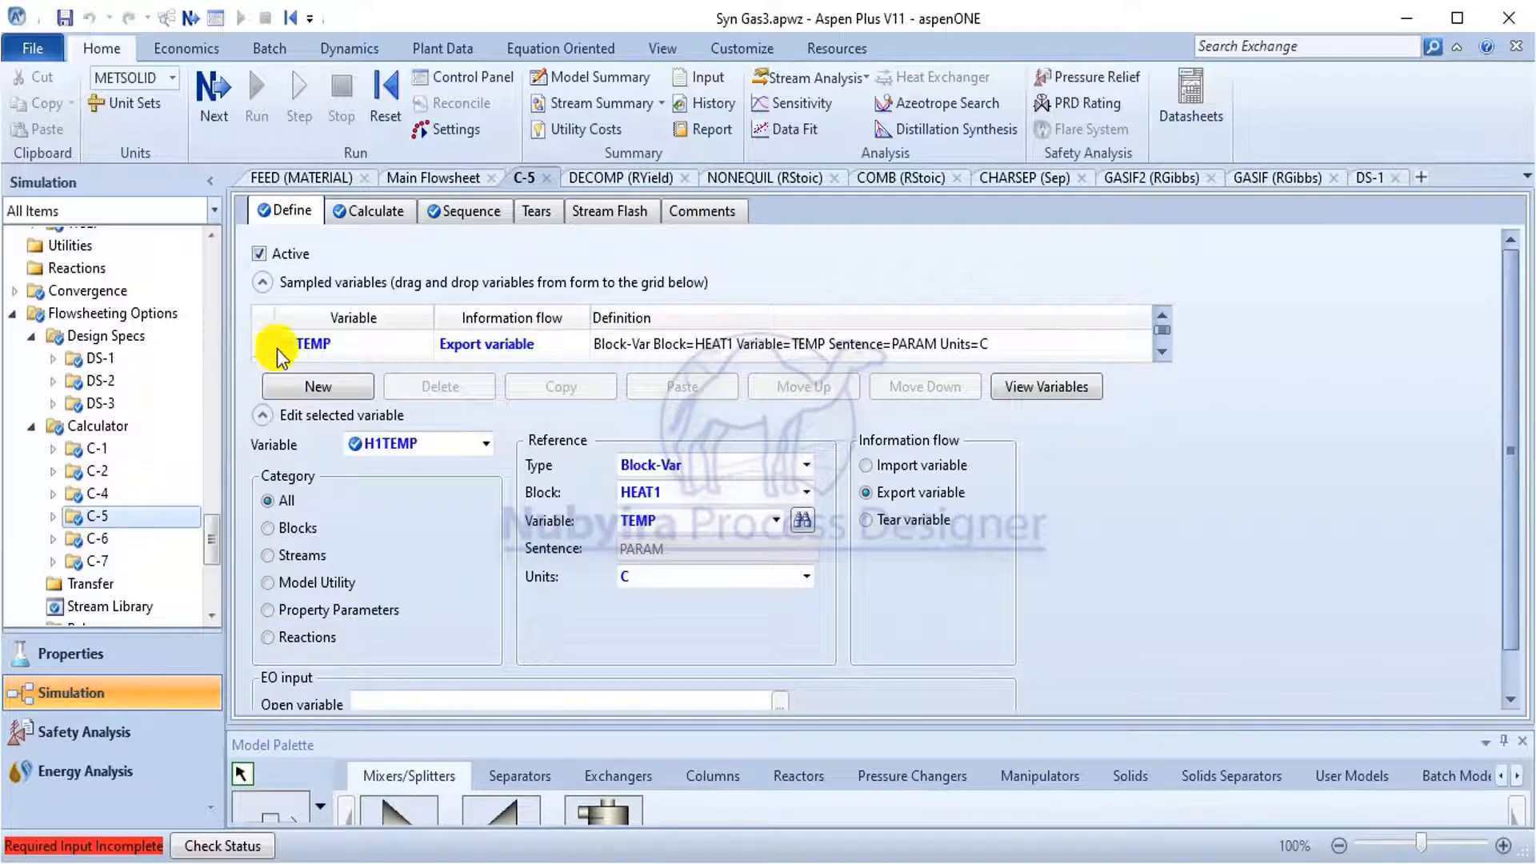
click(376, 217)
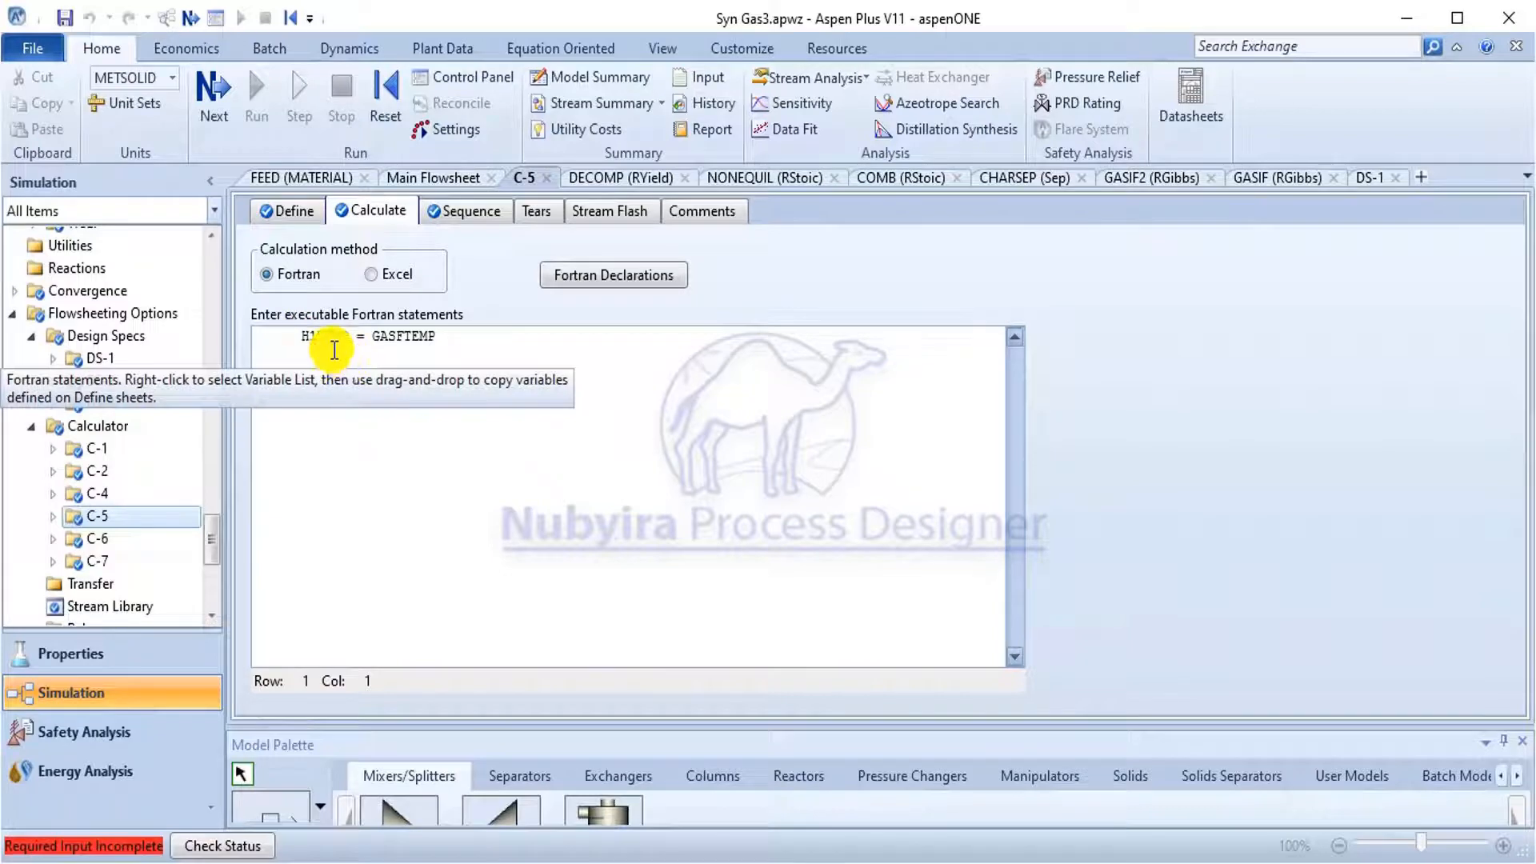
click(428, 186)
scroll(1429, 255, up, 1)
scroll(1435, 264, down, 1)
click(1515, 239)
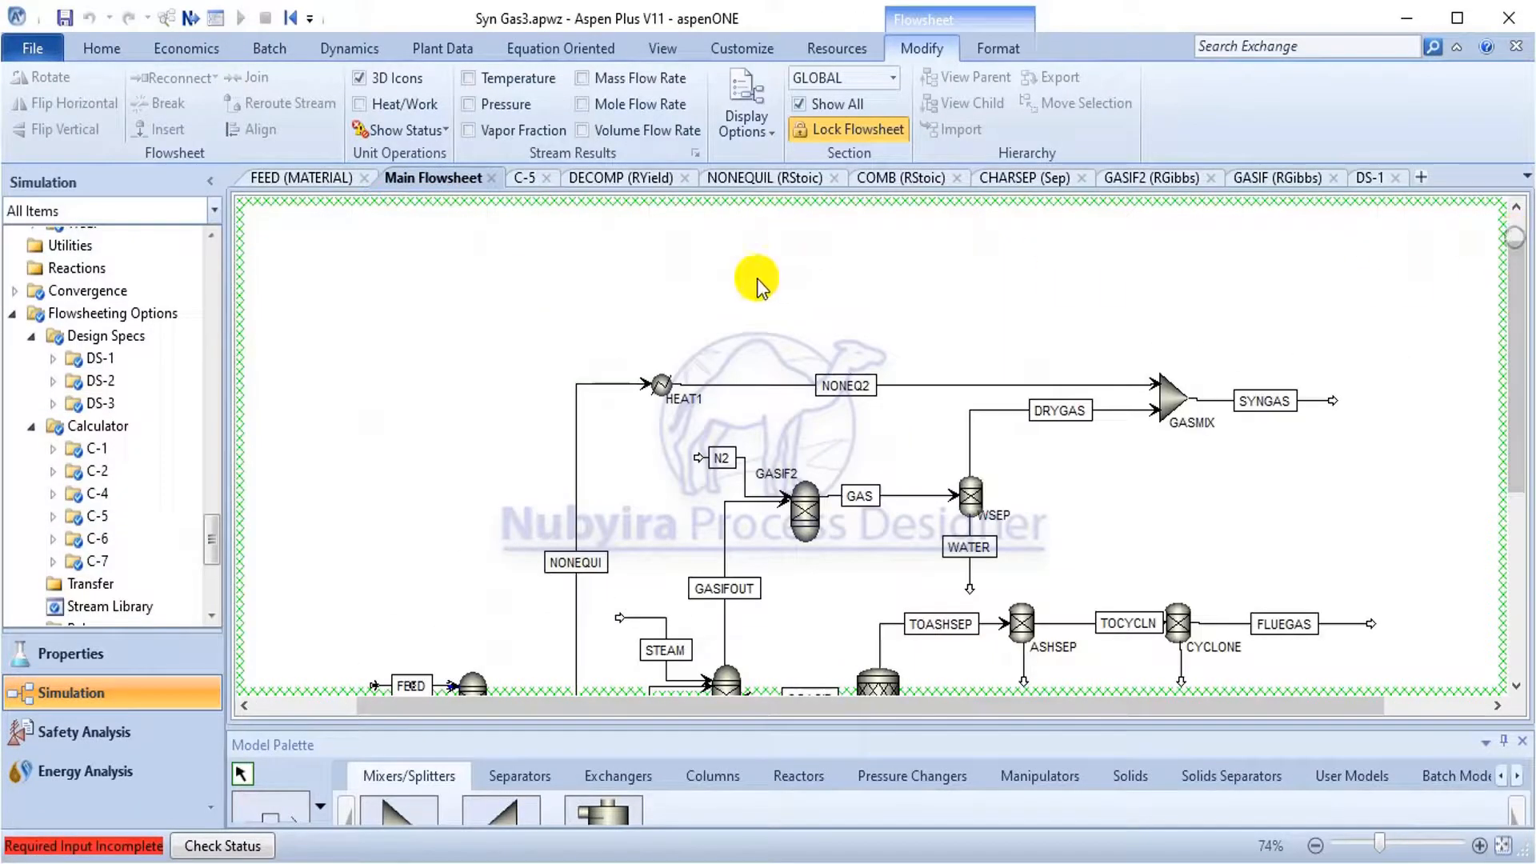
Read the Fortran statements of calculators C-6 and C-7, rechecking C-5's statement and C-6's FEEDRATE definition.
double_click(123, 534)
click(374, 210)
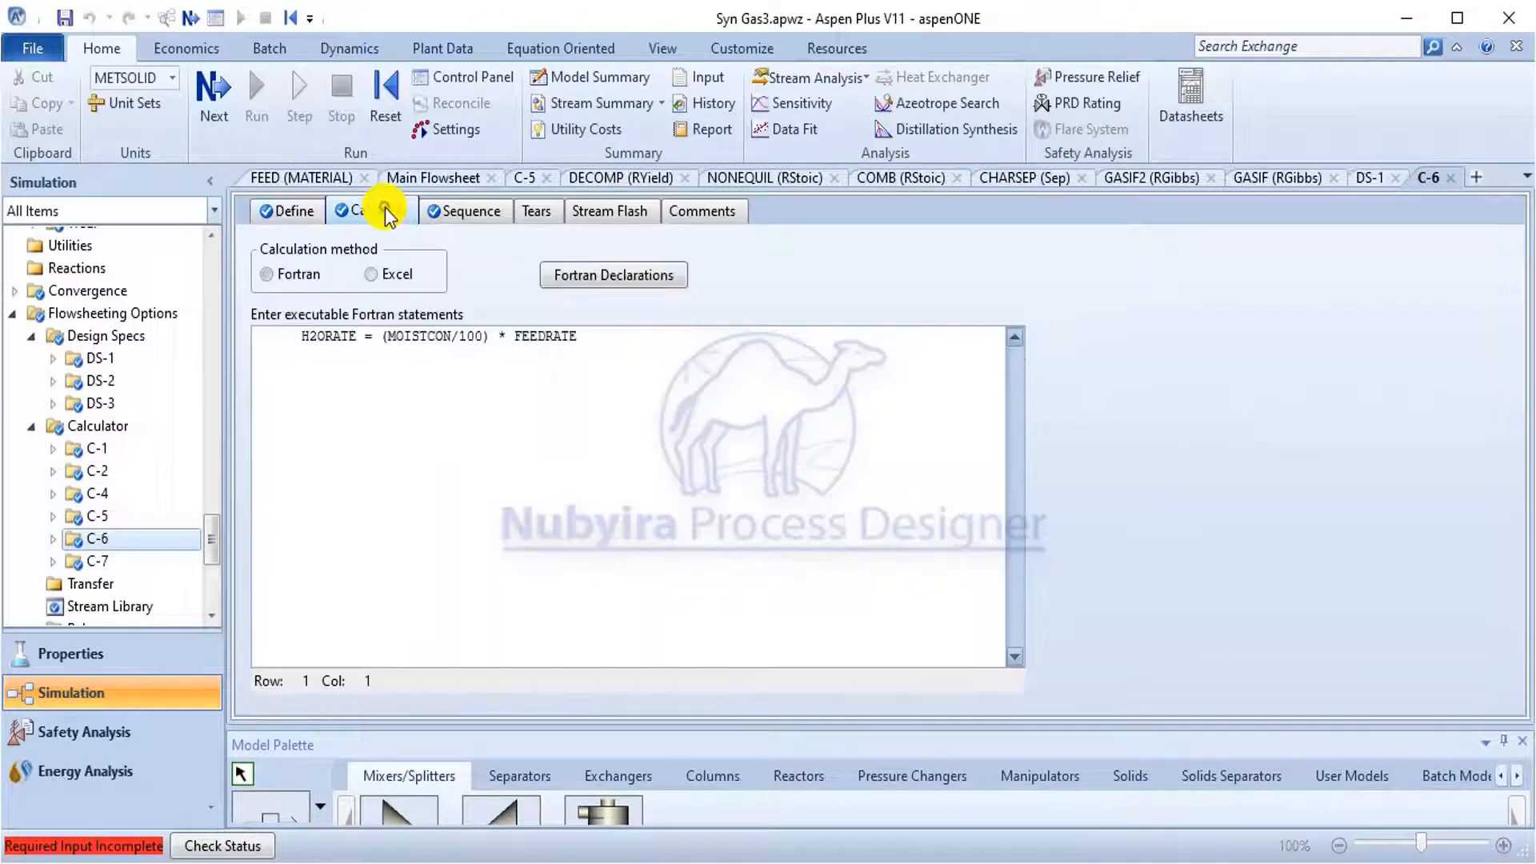
double_click(99, 515)
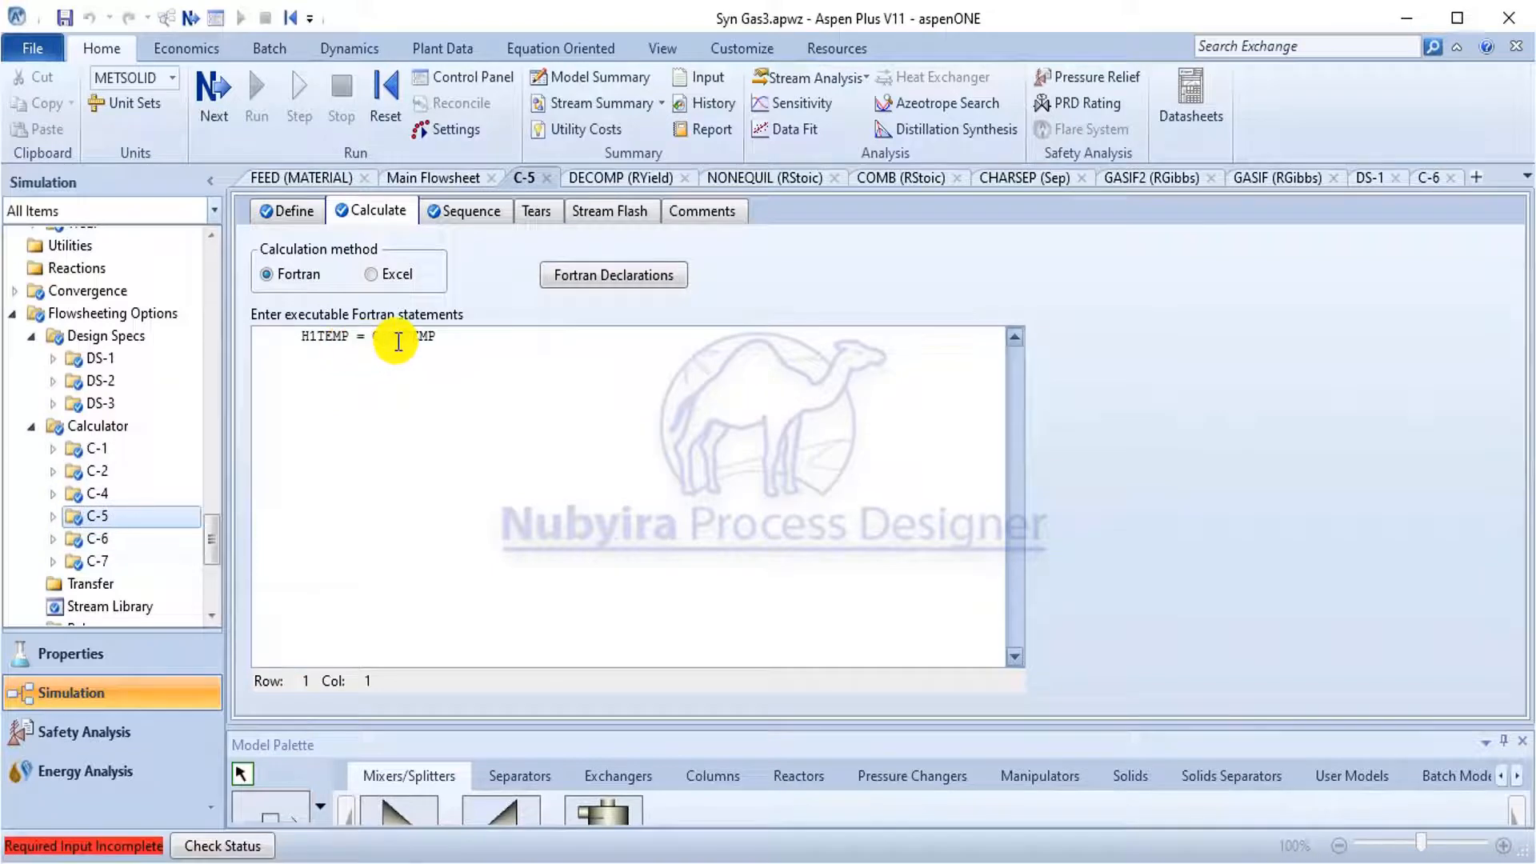
double_click(95, 539)
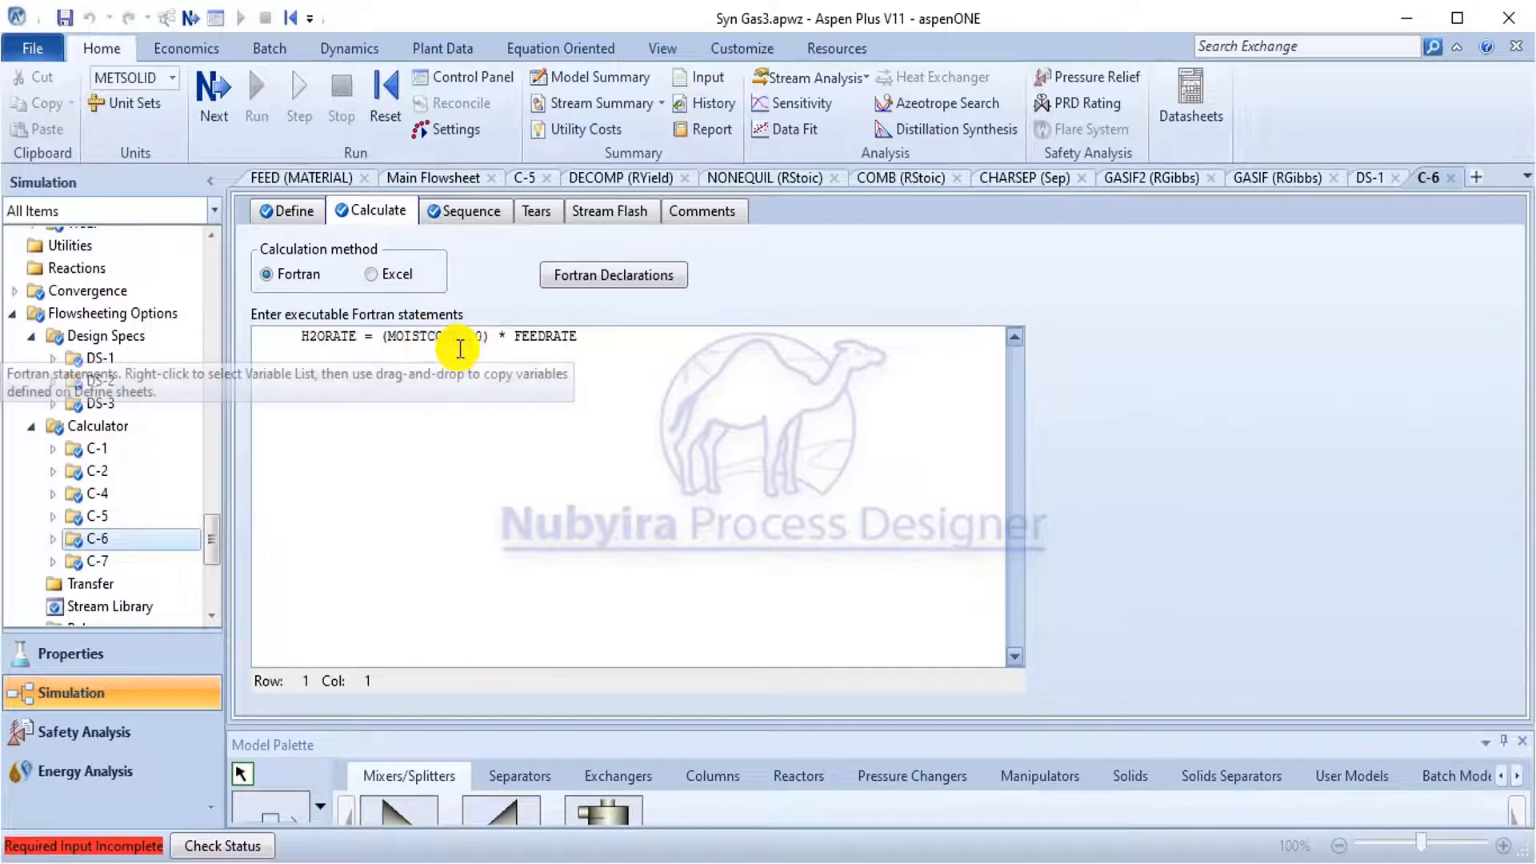
click(295, 218)
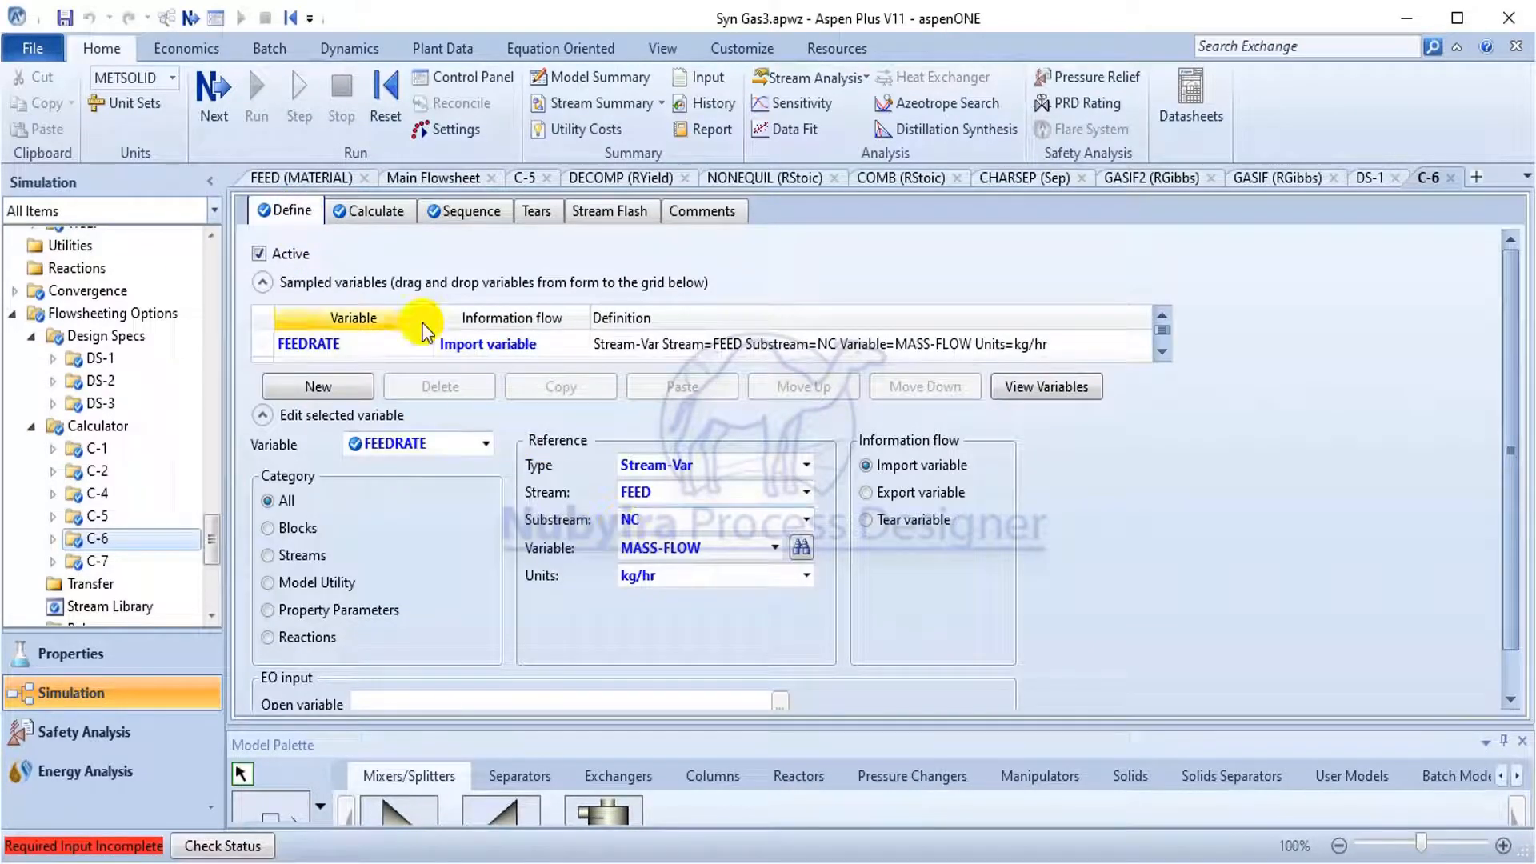
click(394, 217)
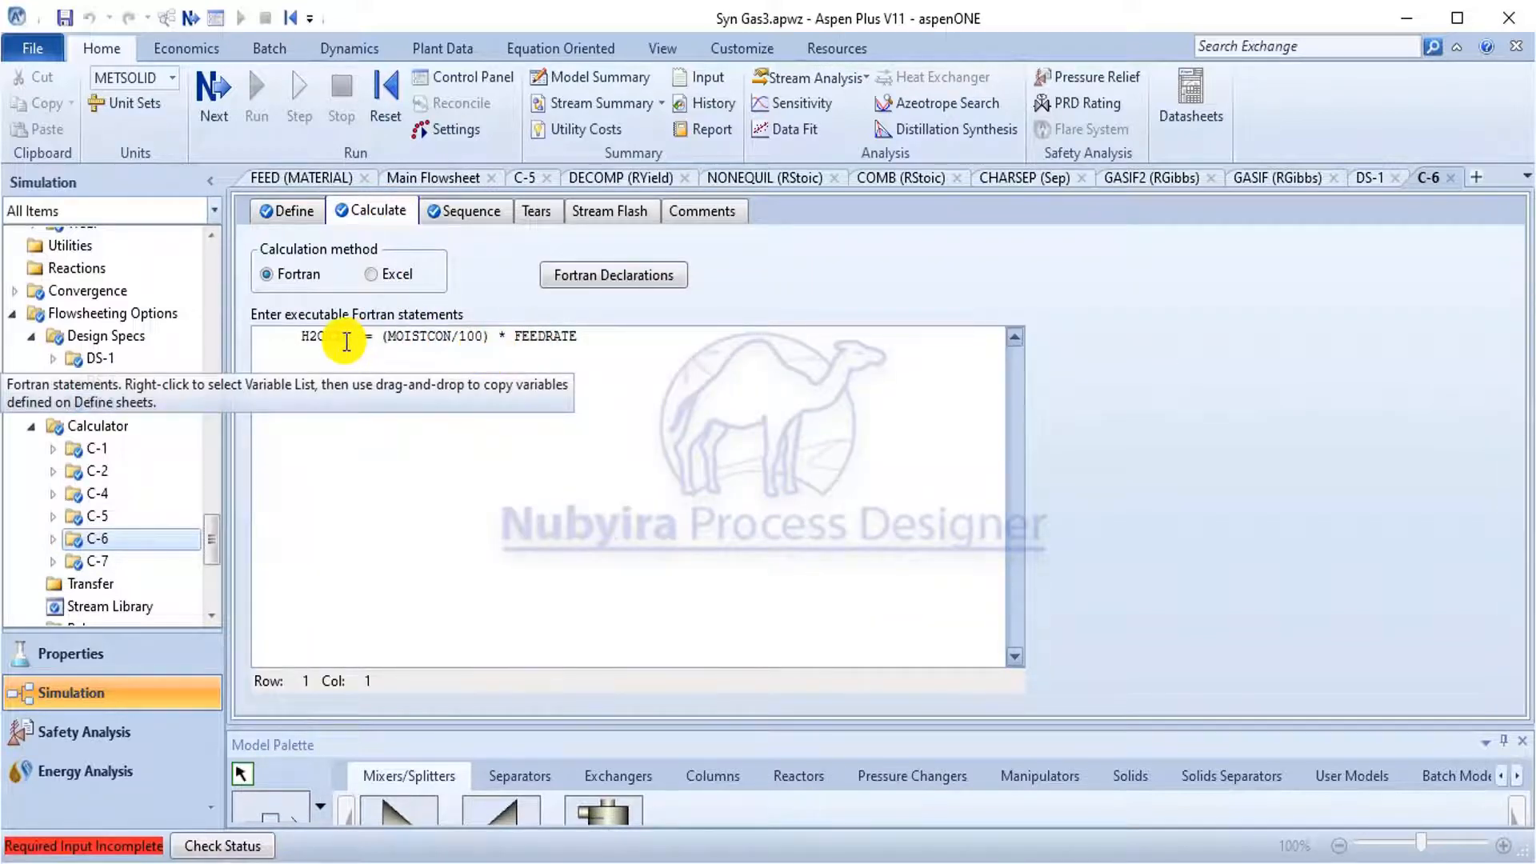
click(108, 559)
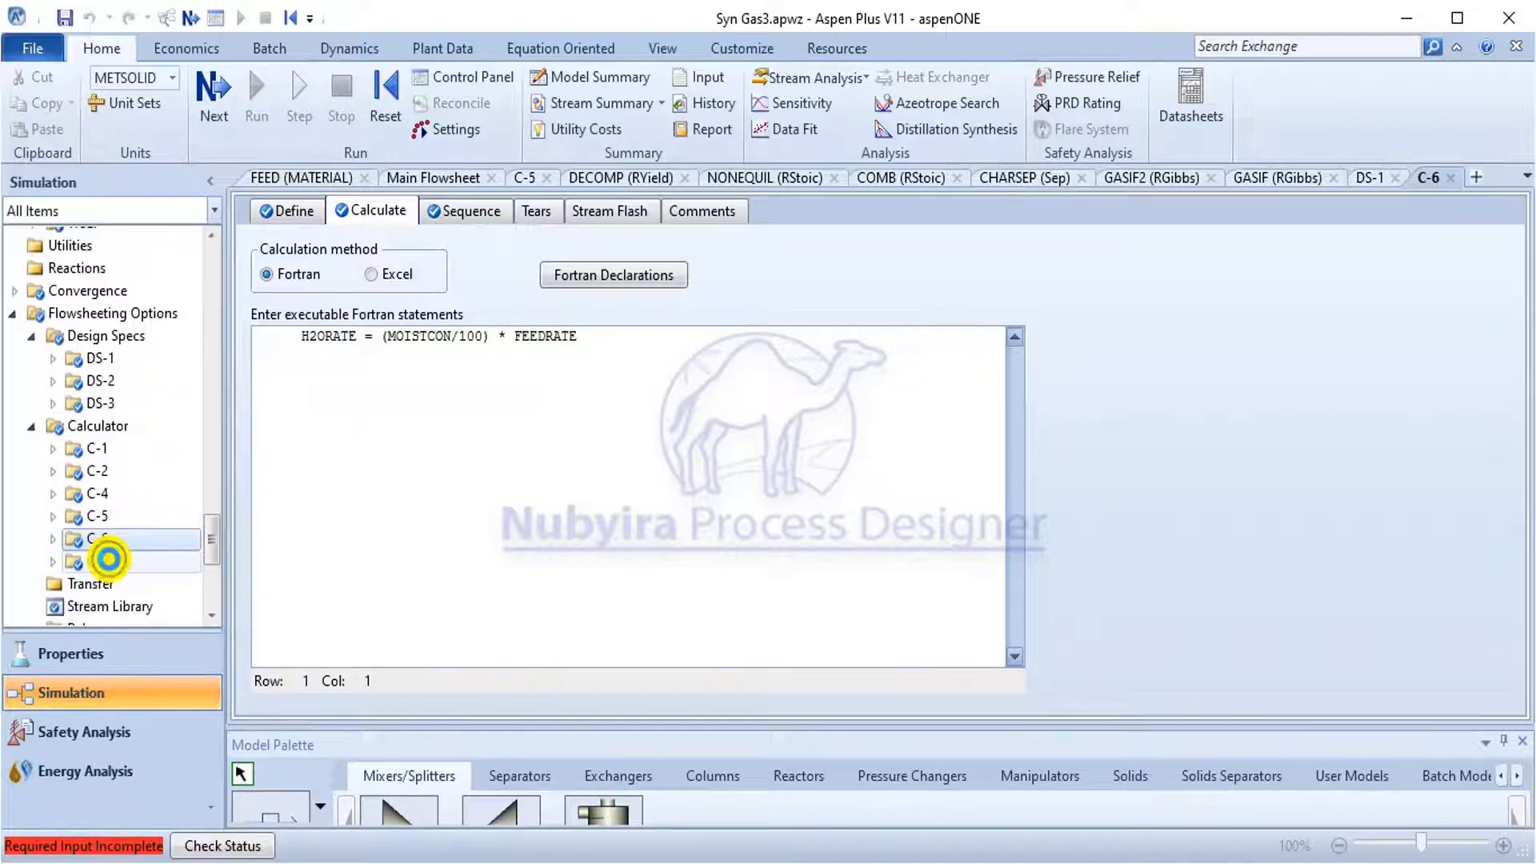
click(395, 215)
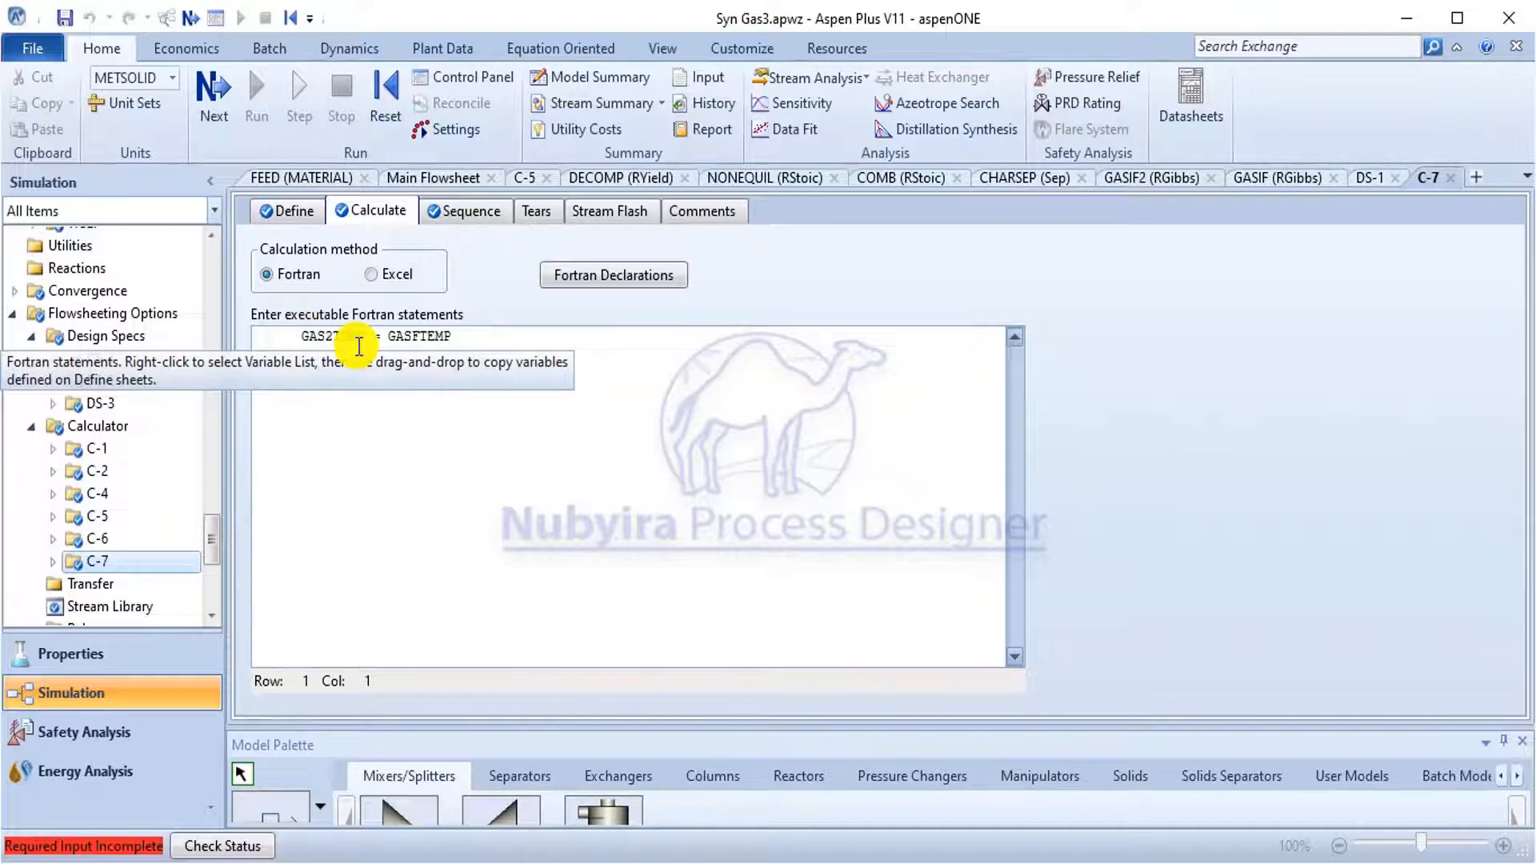
Open the Sensitivity list under Model Analysis Tools and expand it to show analyses S-1 and S-2.
scroll(148, 502, down, 4)
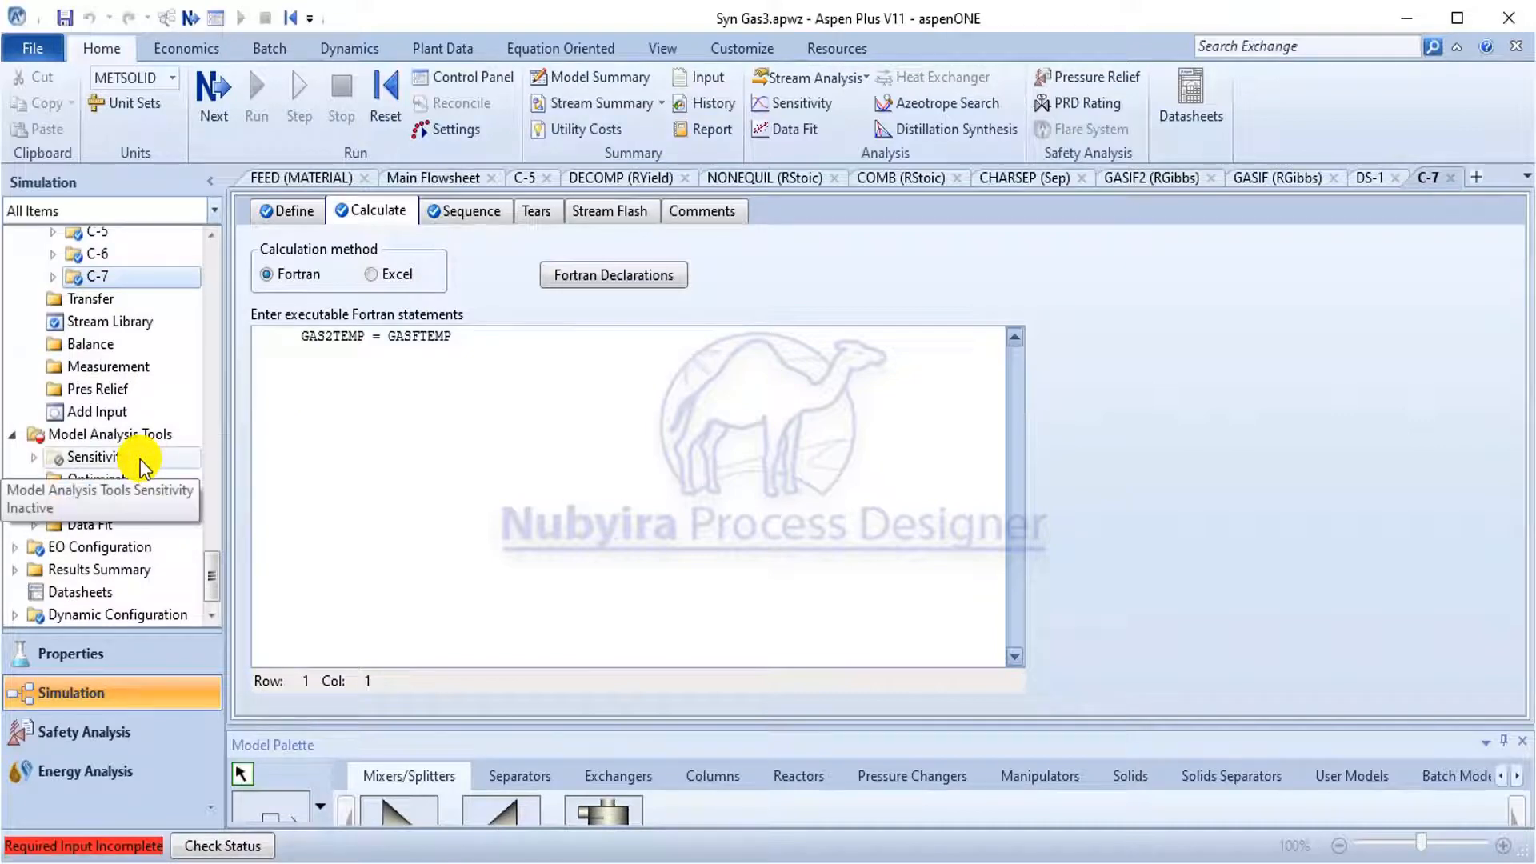
click(140, 461)
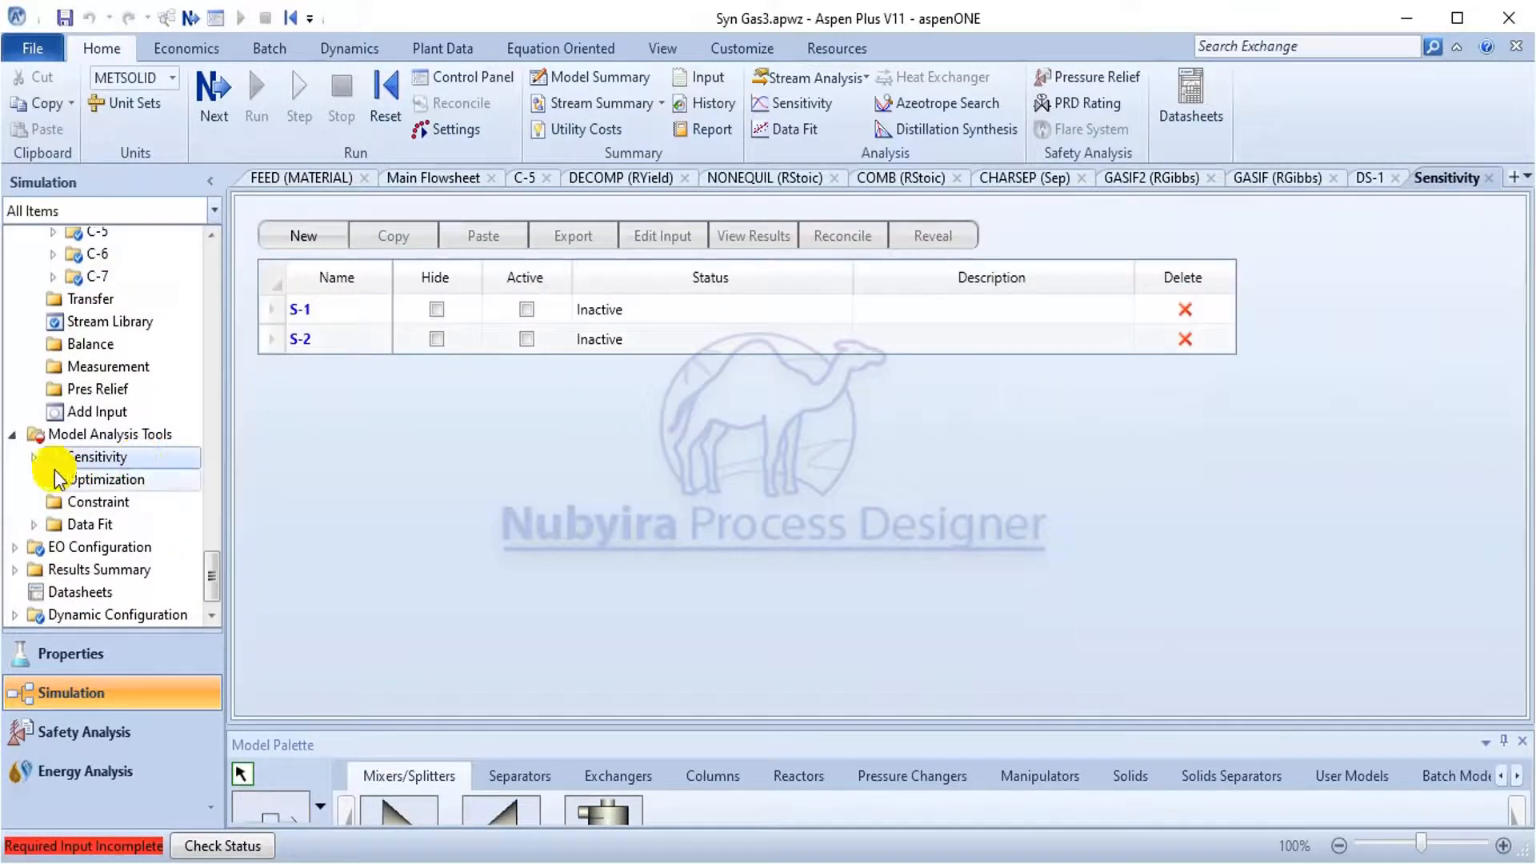
click(35, 453)
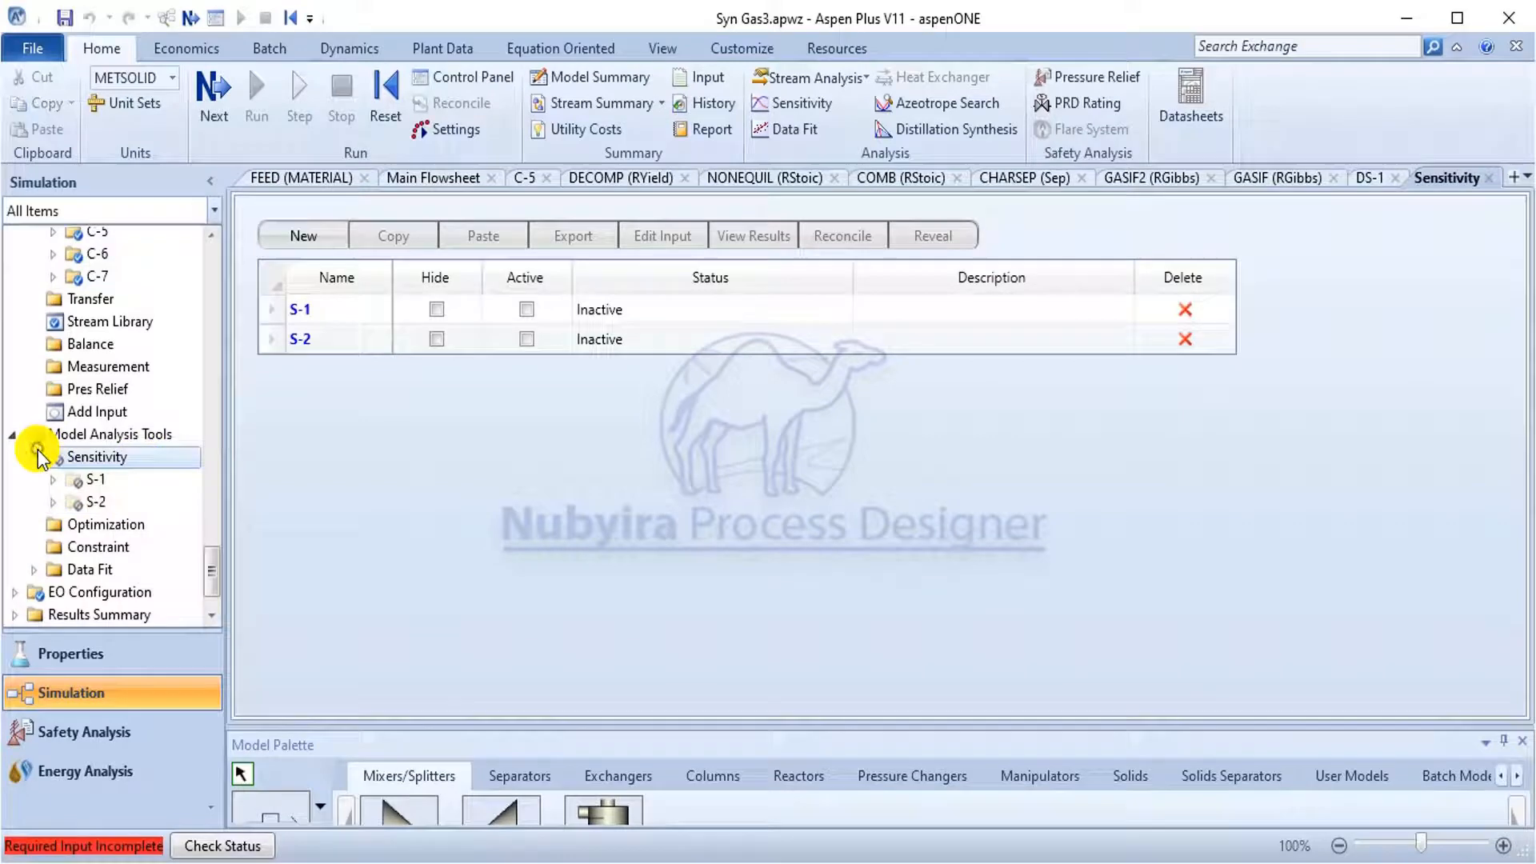
Open sensitivity analysis S-1 and read its Fortran declarations and executable Fortran statements.
click(110, 484)
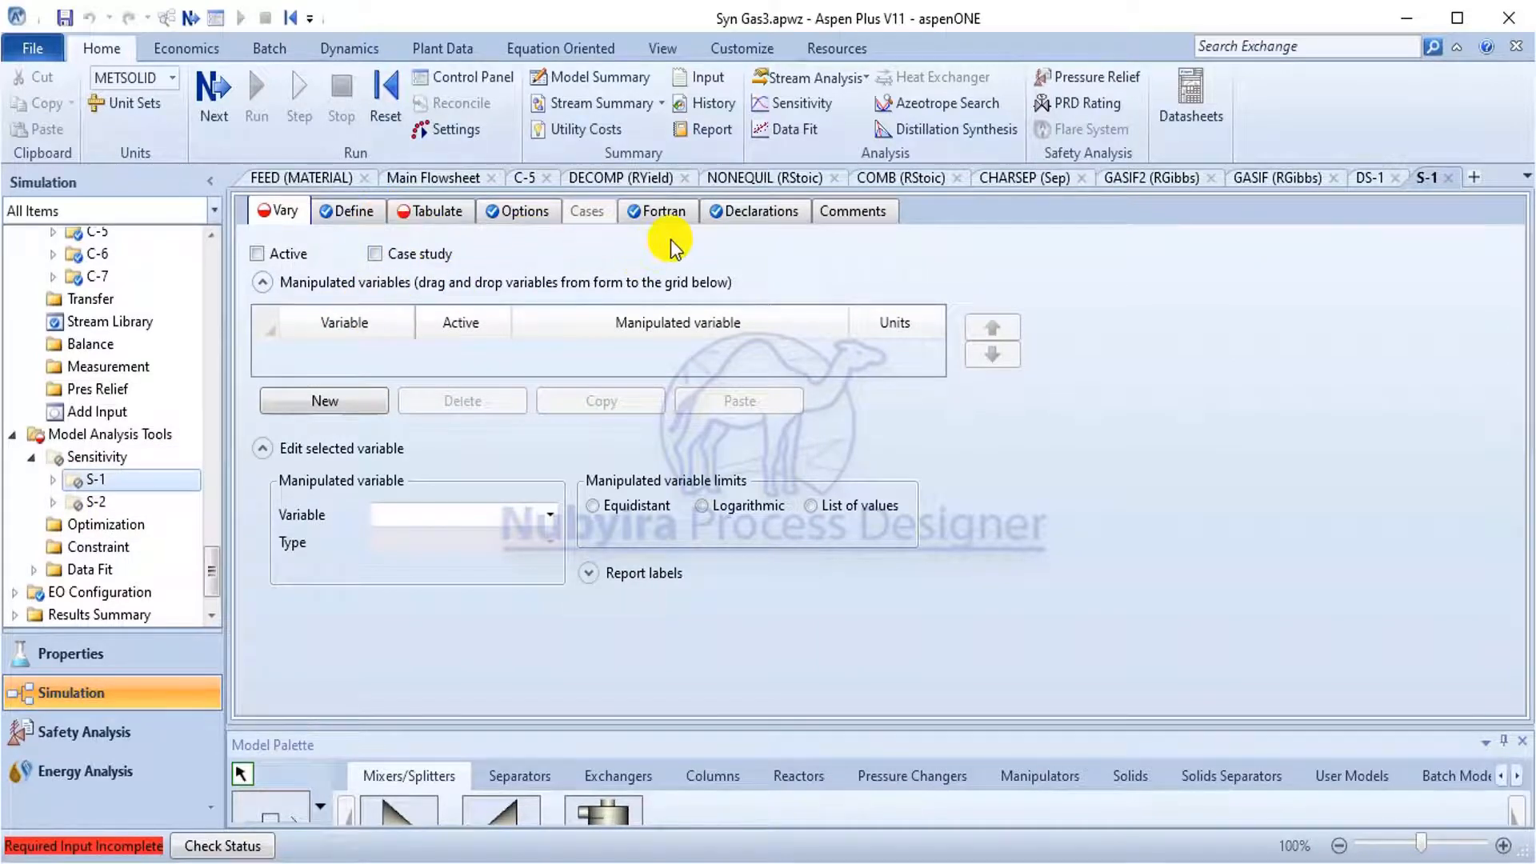
click(716, 210)
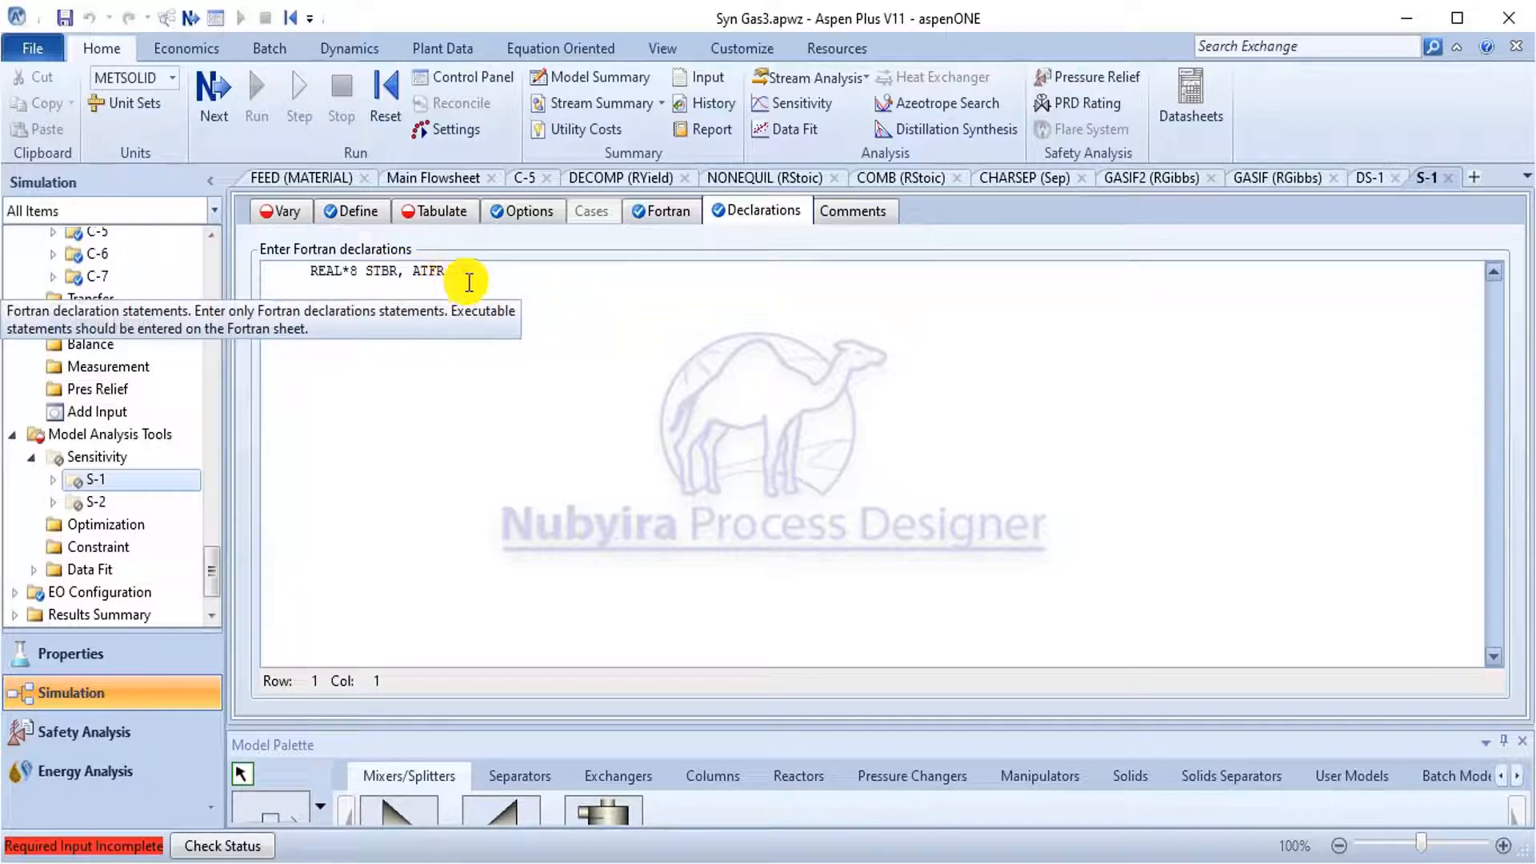
click(660, 214)
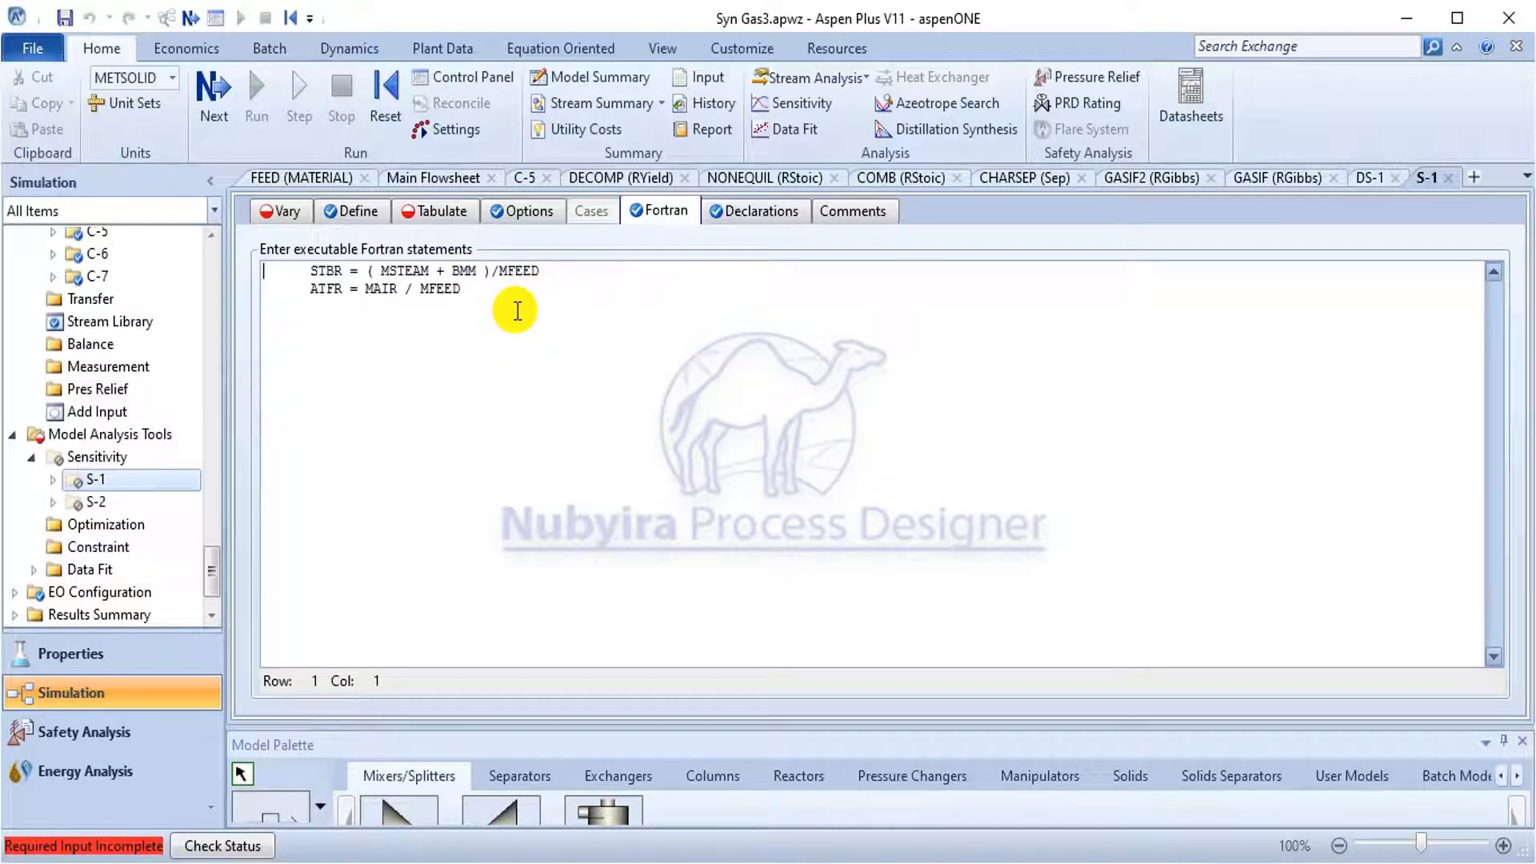
Check the definitions of S-1's sampled variables CH4 and CO2.
click(349, 214)
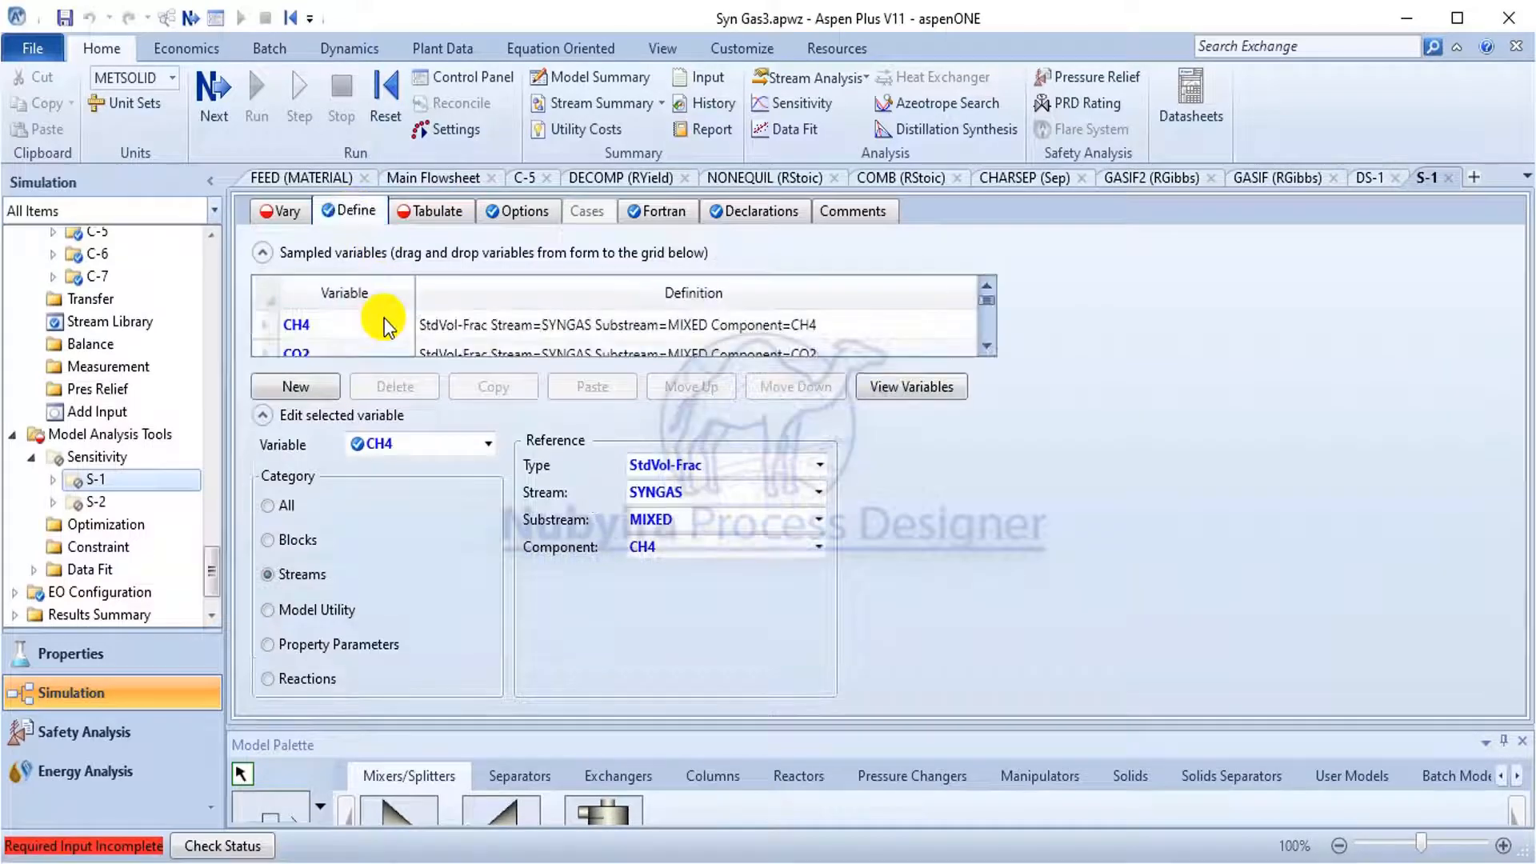
scroll(391, 328, down, 1)
scroll(406, 328, up, 1)
click(440, 353)
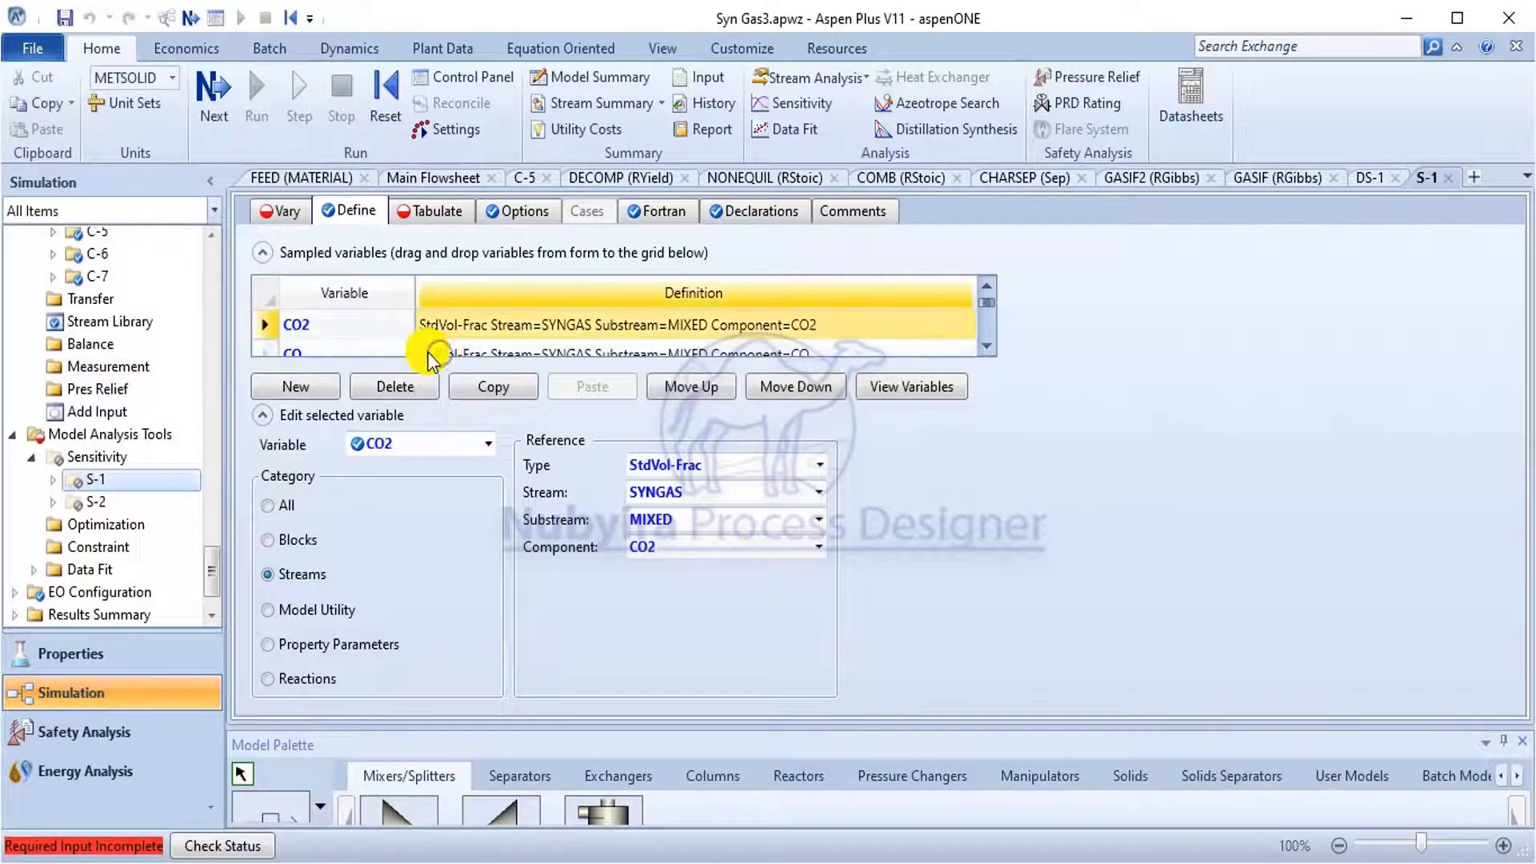
scroll(376, 336, up, 1)
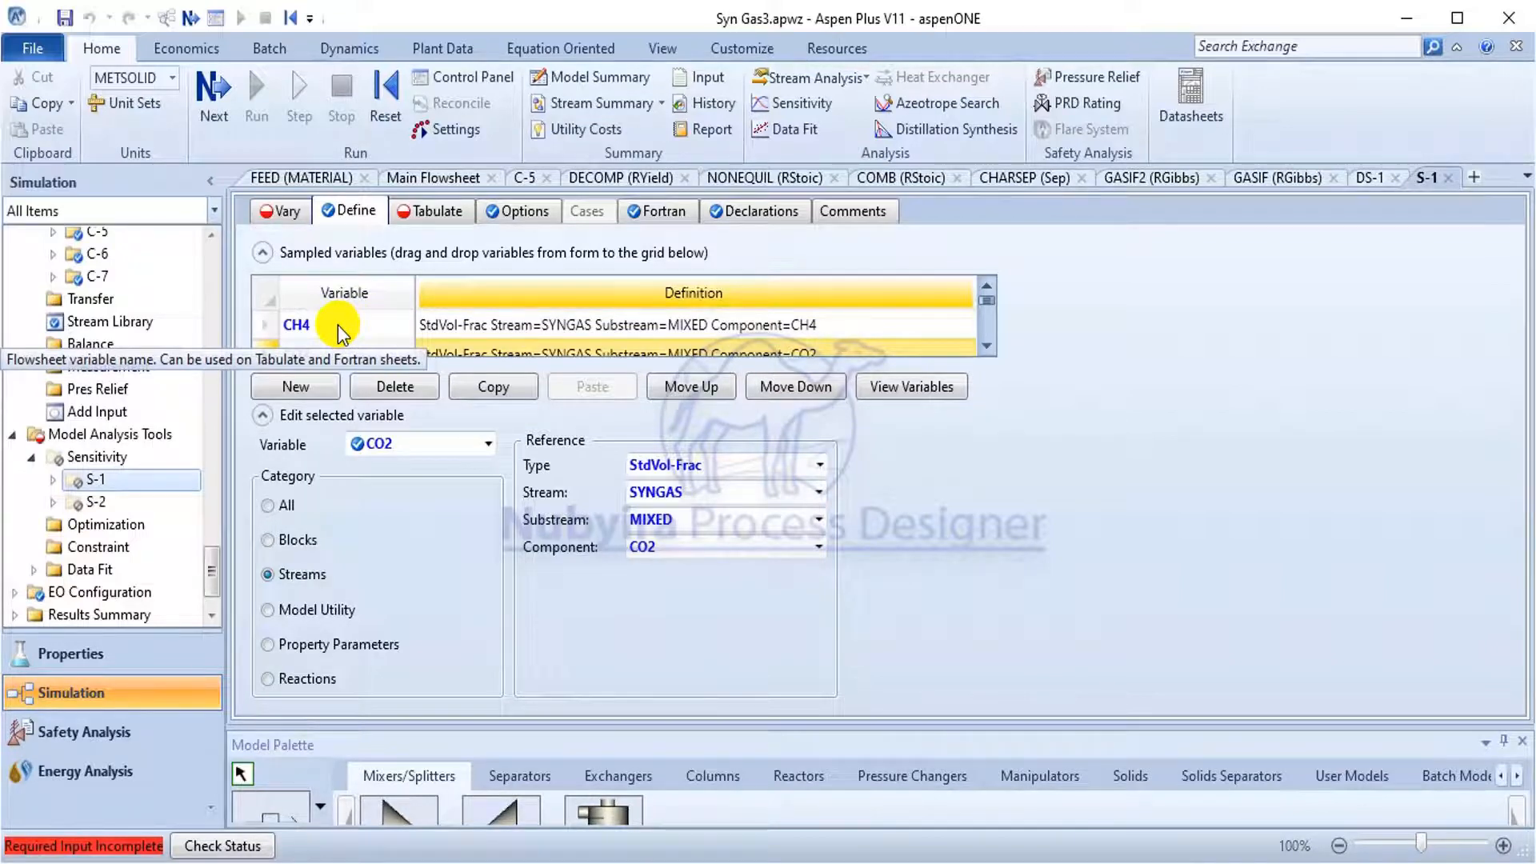
click(356, 328)
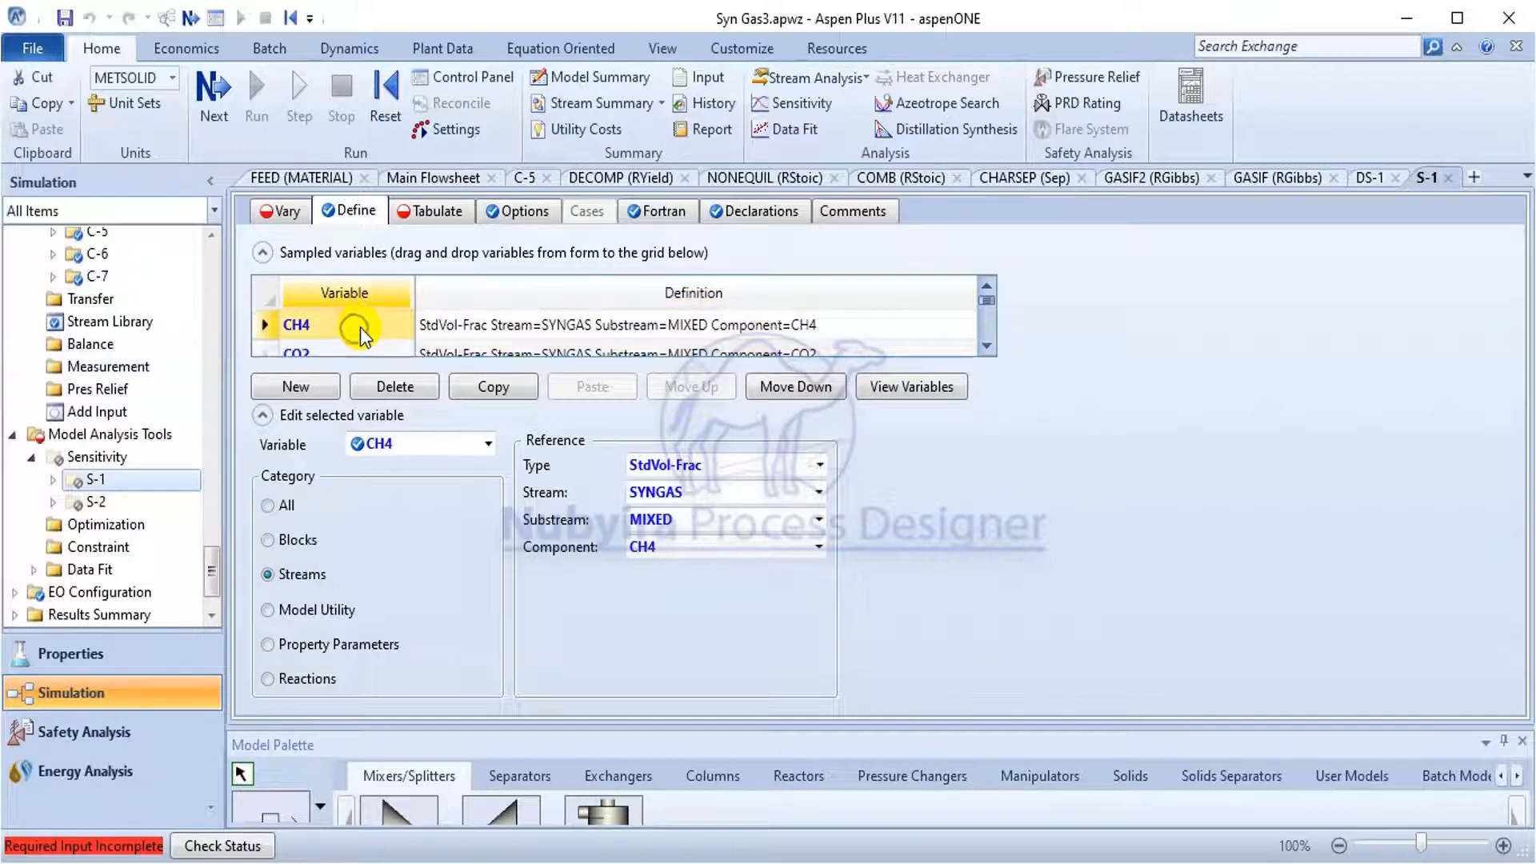
Go through S-1's sampled variables CO, H2O, N2 and H2, continuing down the list to MFEED.
scroll(360, 328, down, 1)
scroll(568, 320, down, 1)
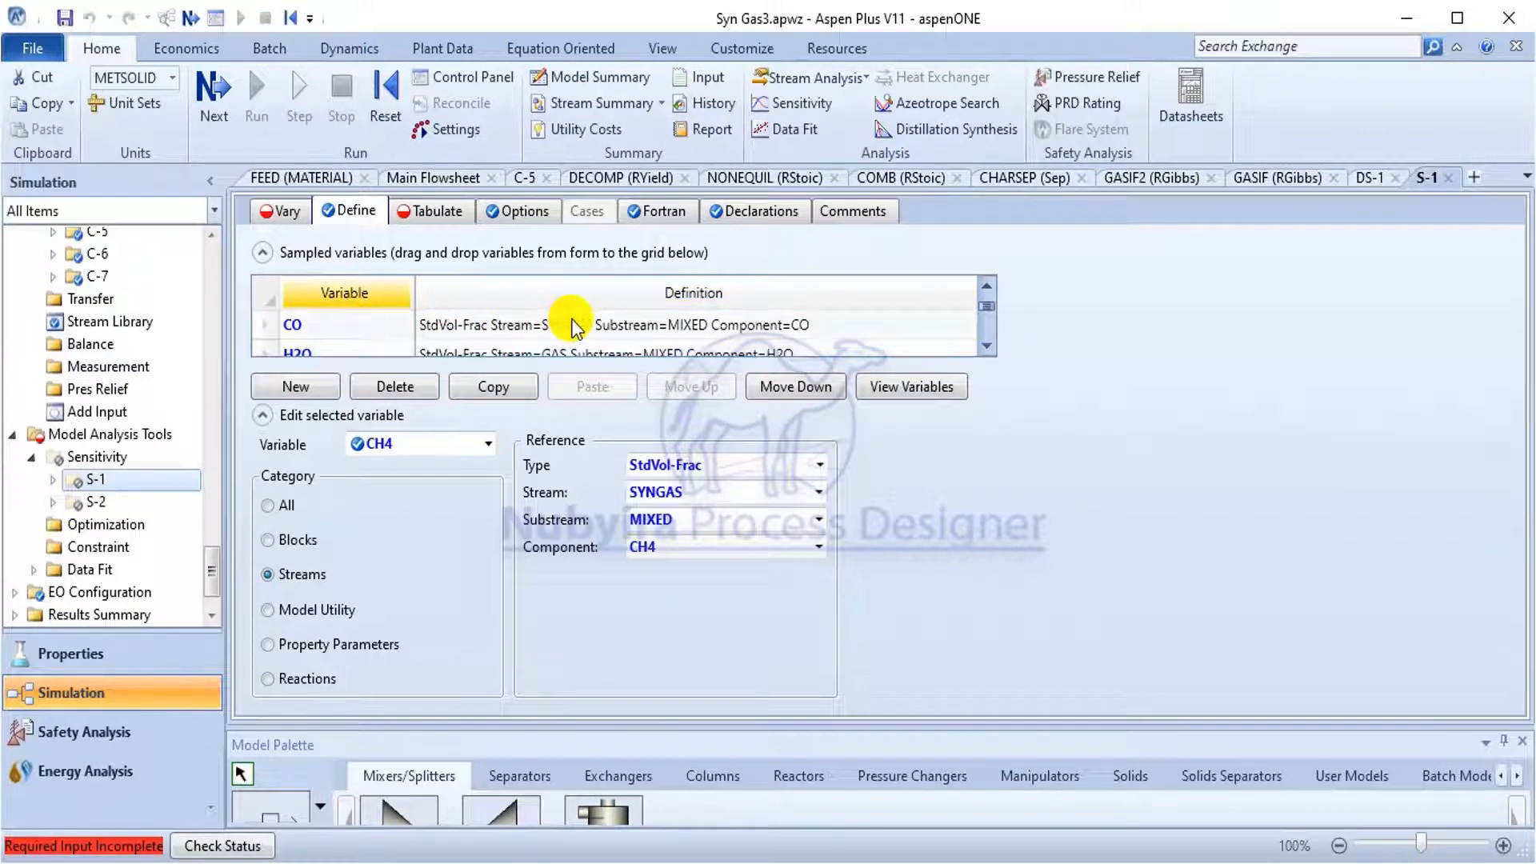
click(308, 324)
scroll(552, 328, down, 1)
click(376, 328)
scroll(372, 328, down, 1)
click(353, 328)
scroll(368, 326, down, 1)
click(377, 325)
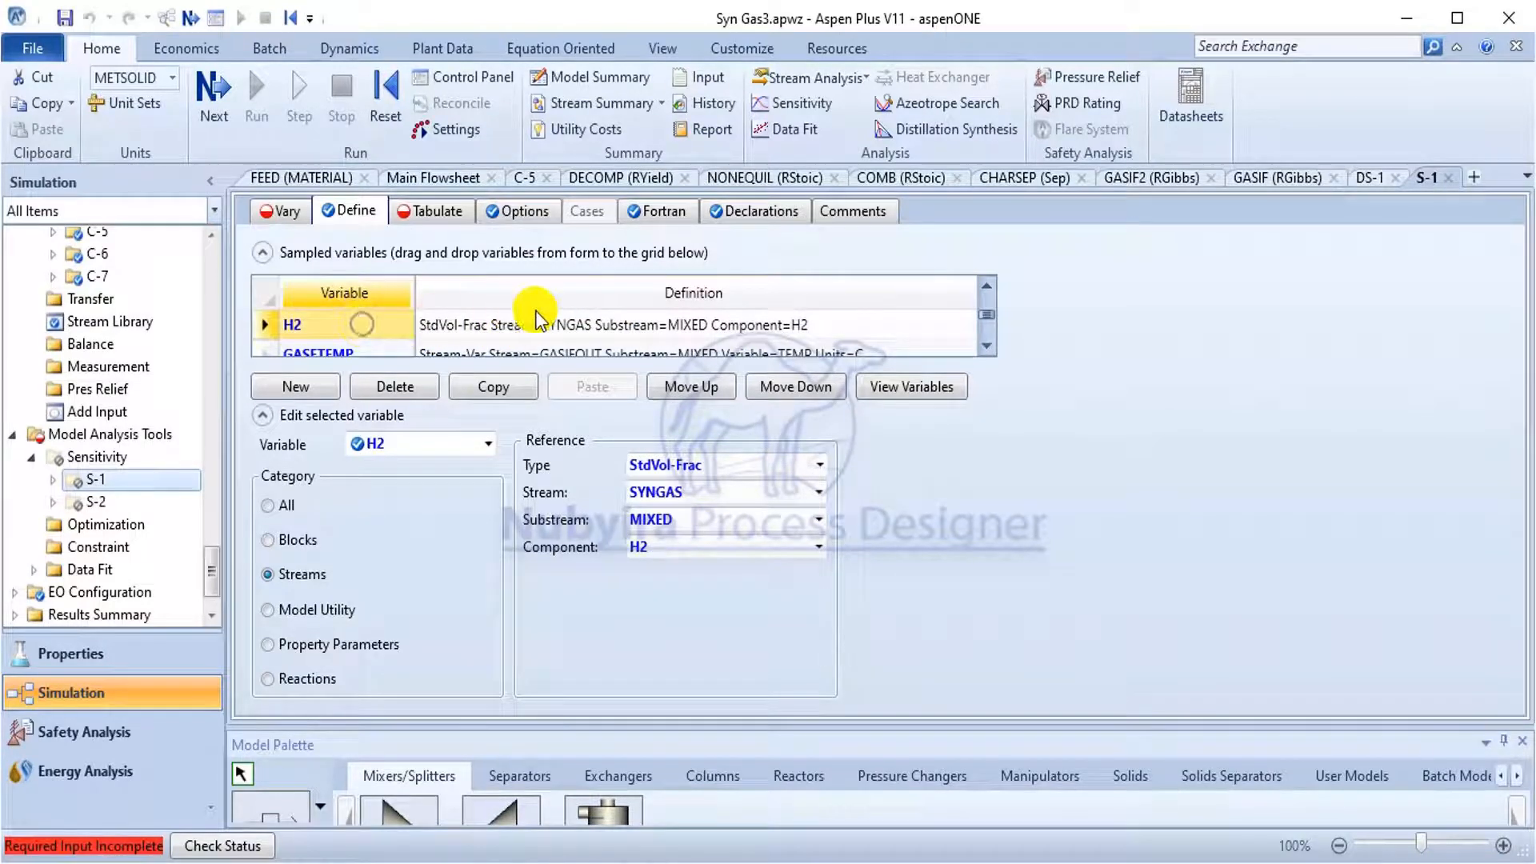
scroll(396, 356, down, 2)
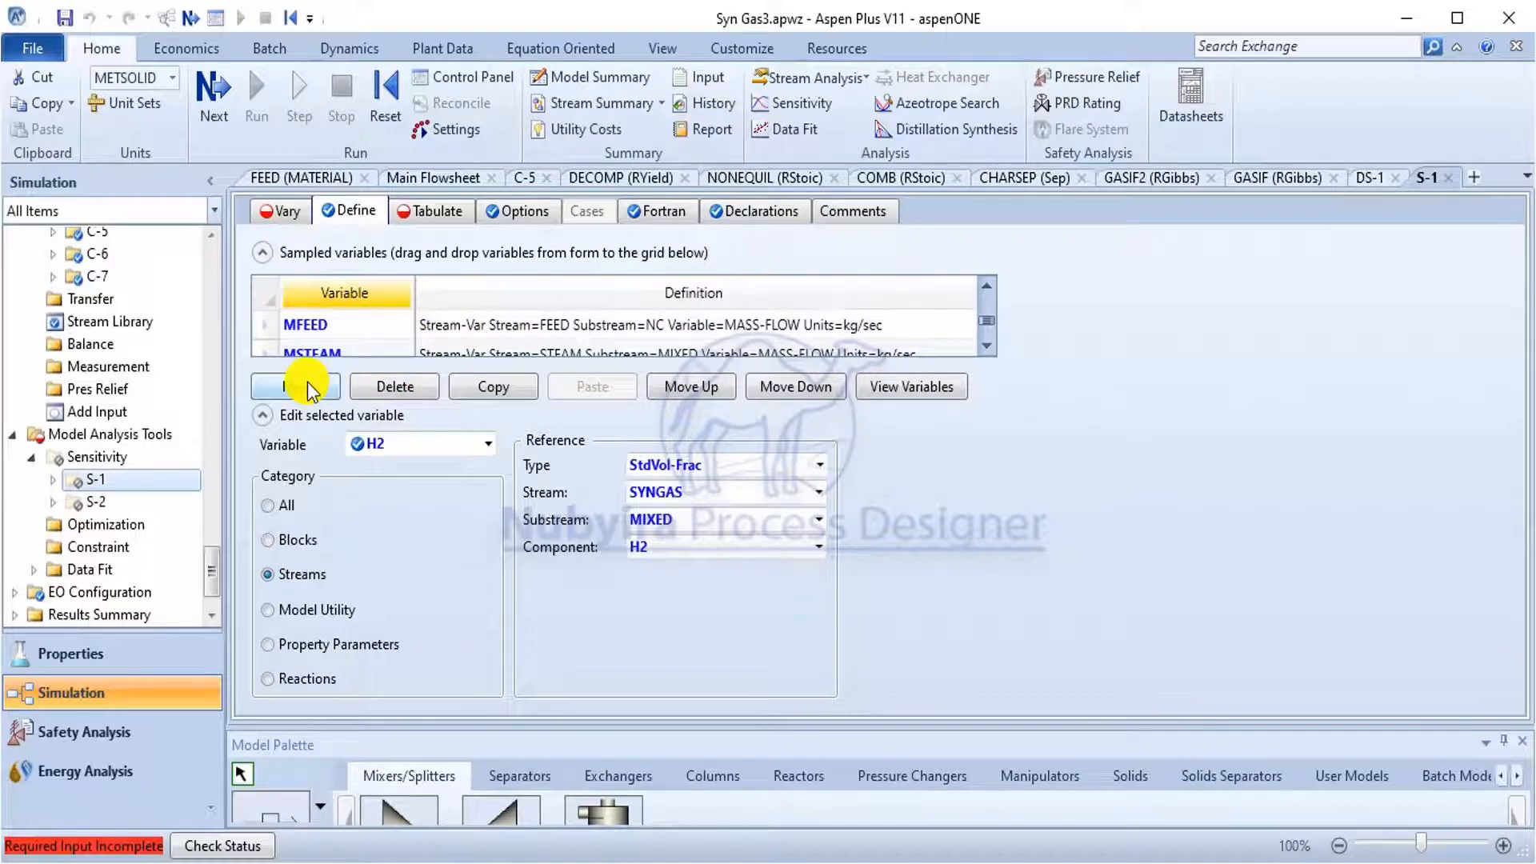
Inspect the reference settings of S-1's H2O and BMM variables.
click(488, 445)
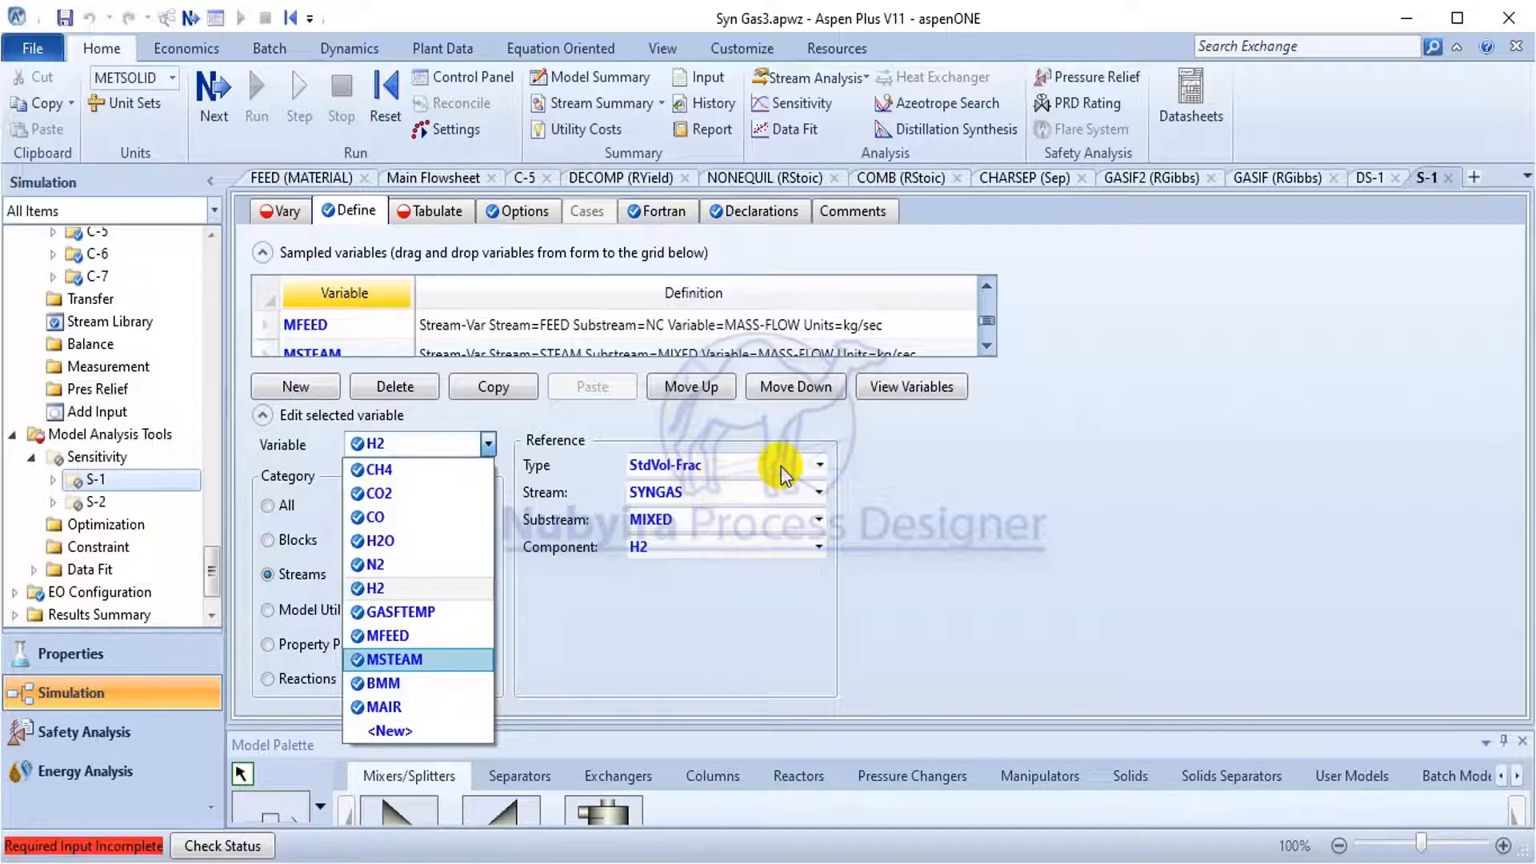
click(384, 541)
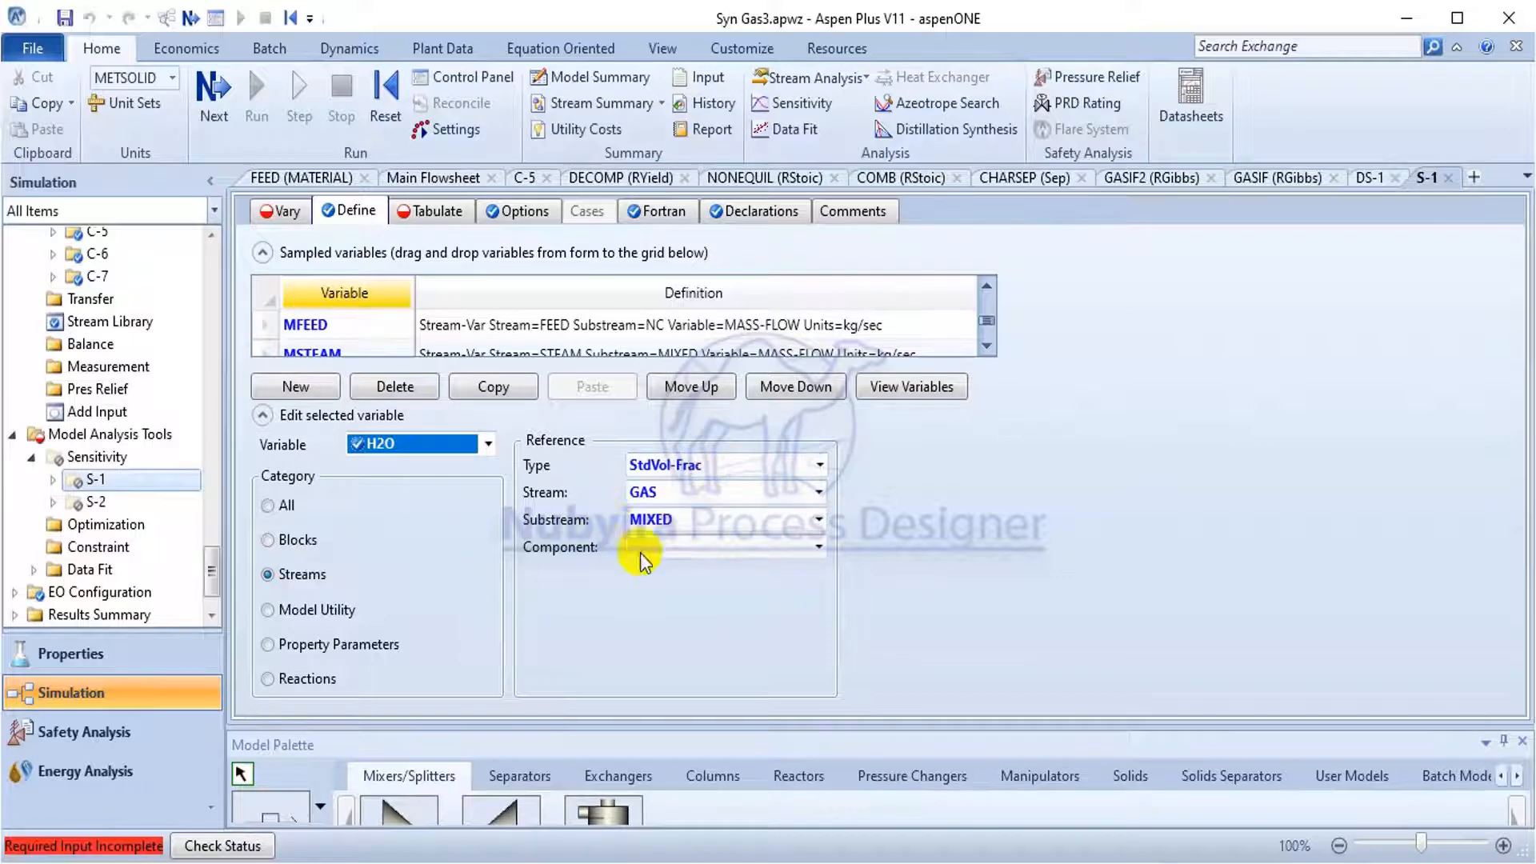
click(484, 452)
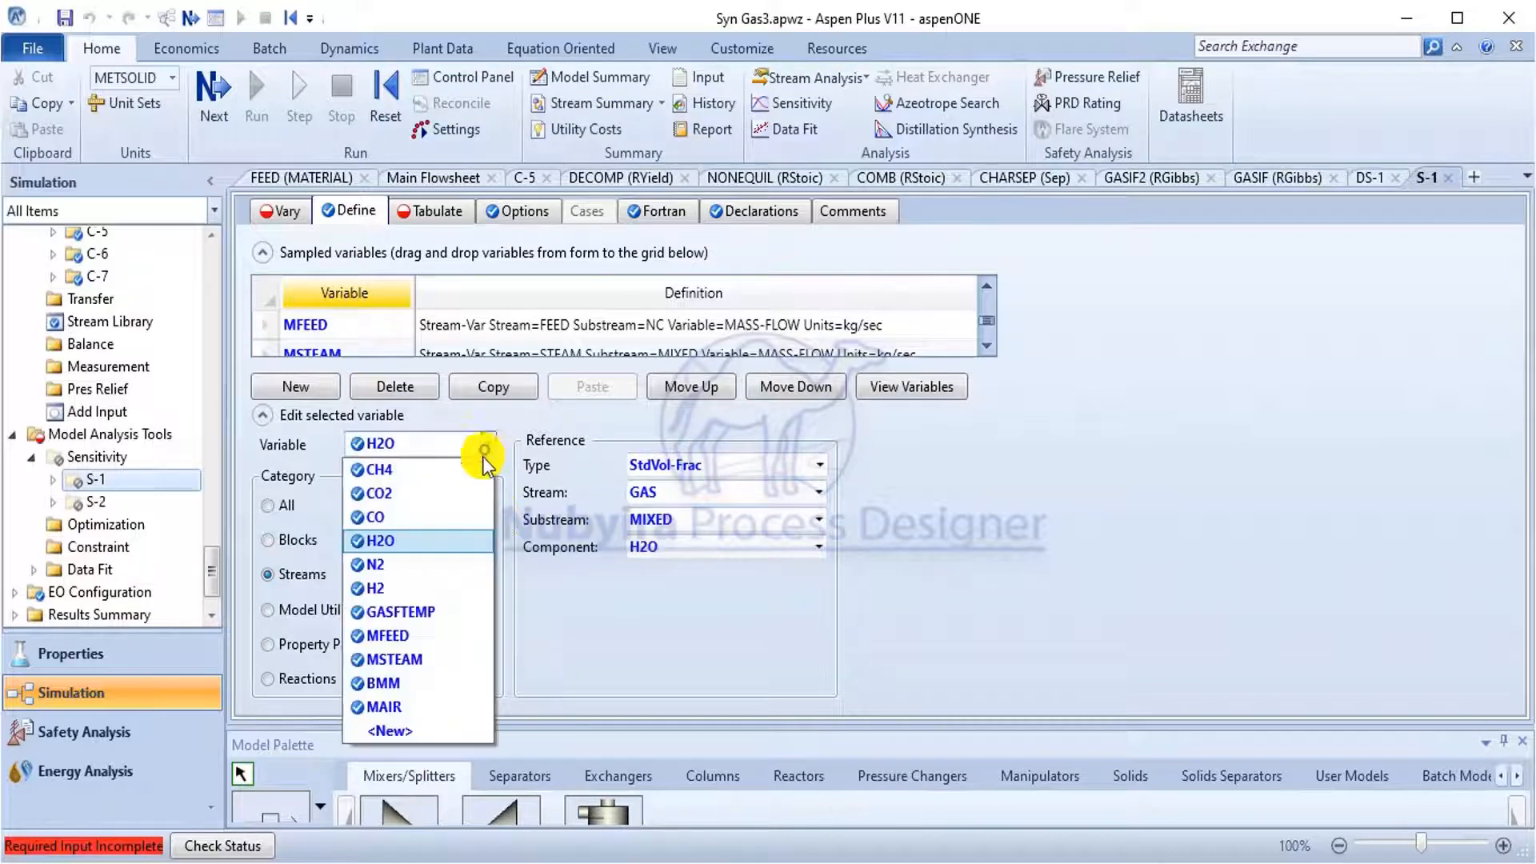
click(419, 681)
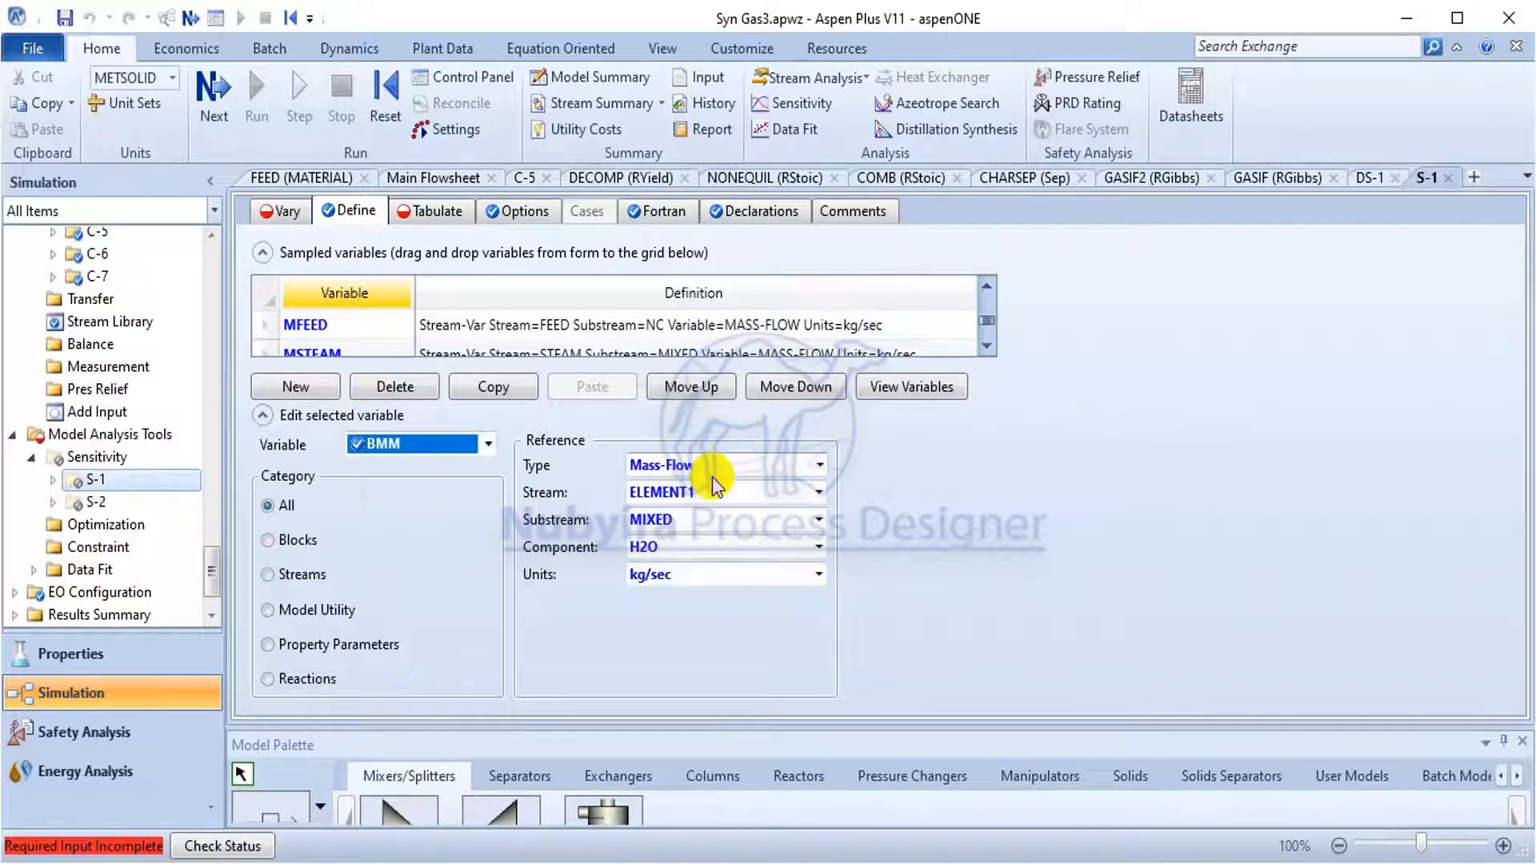
Locate the FEED and ELEMENT1 streams on the main flowsheet and reread calculator C-6's Fortran statement for H2ORATE.
click(413, 176)
drag(1516, 422, 1512, 521)
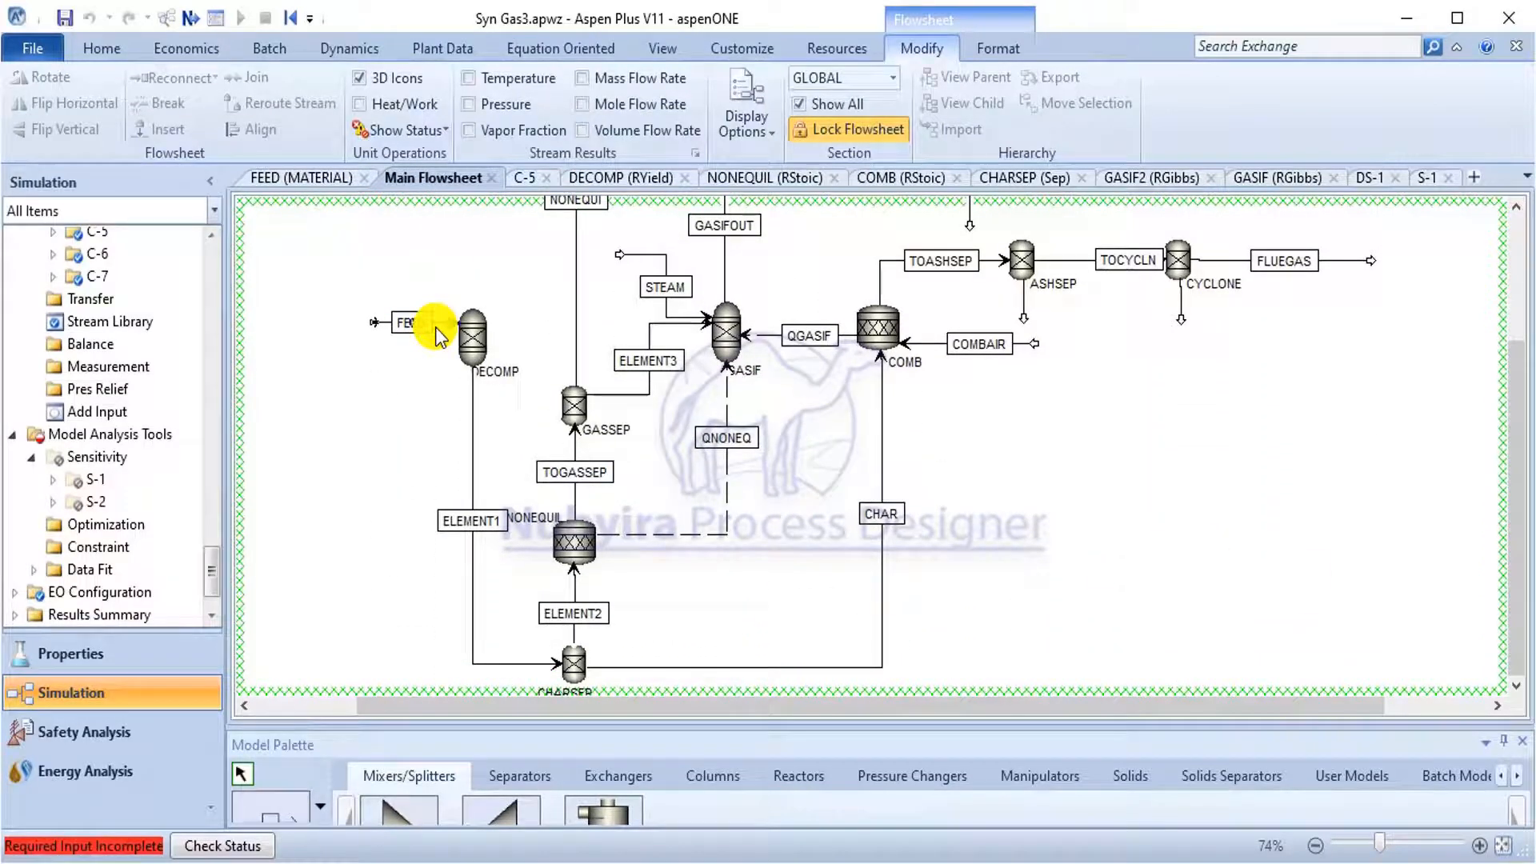
double_click(100, 272)
double_click(101, 255)
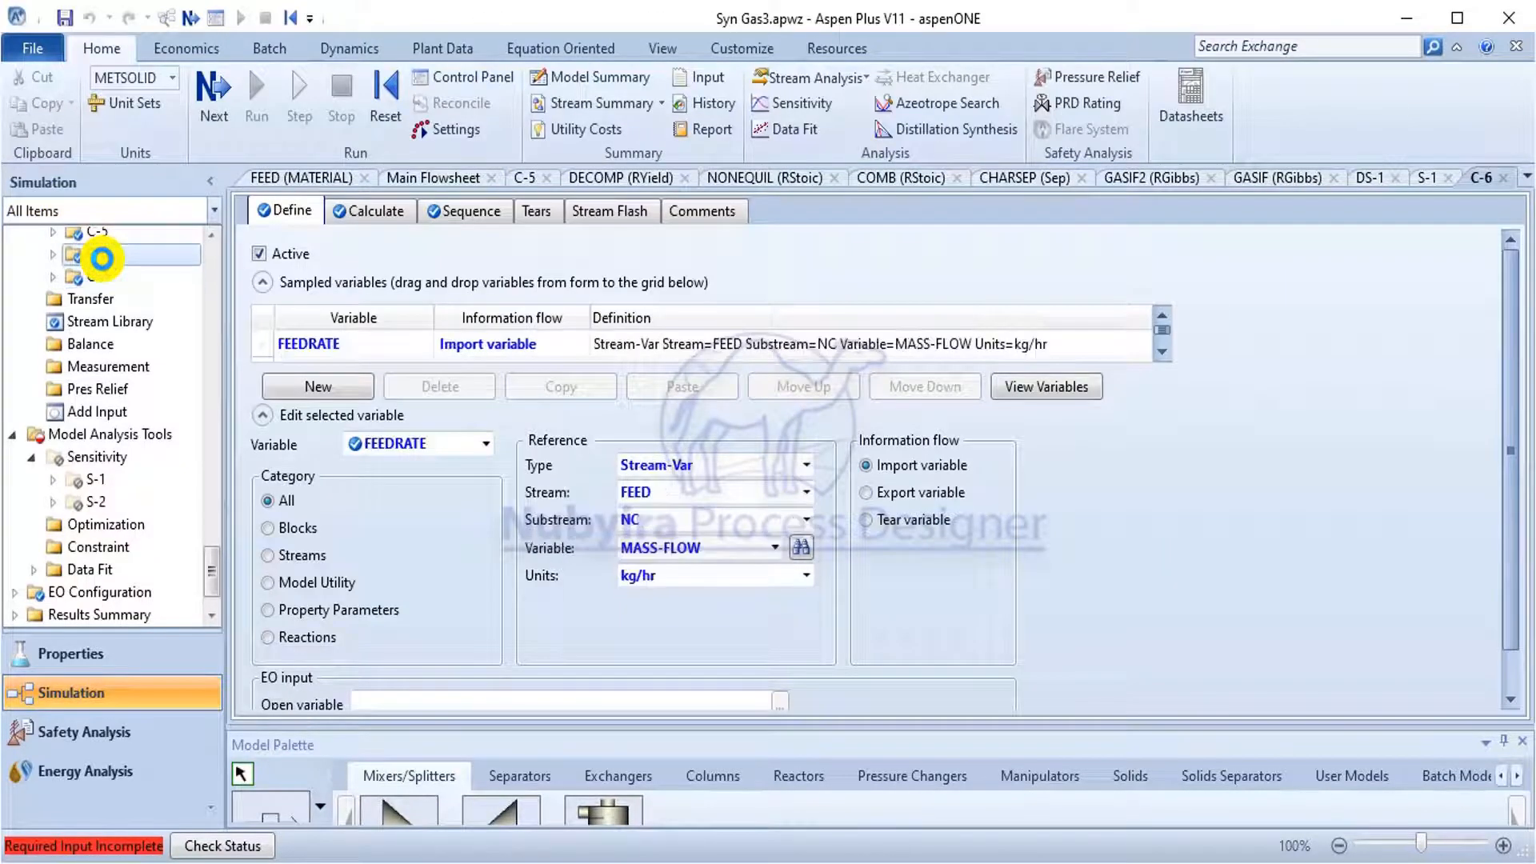
click(388, 210)
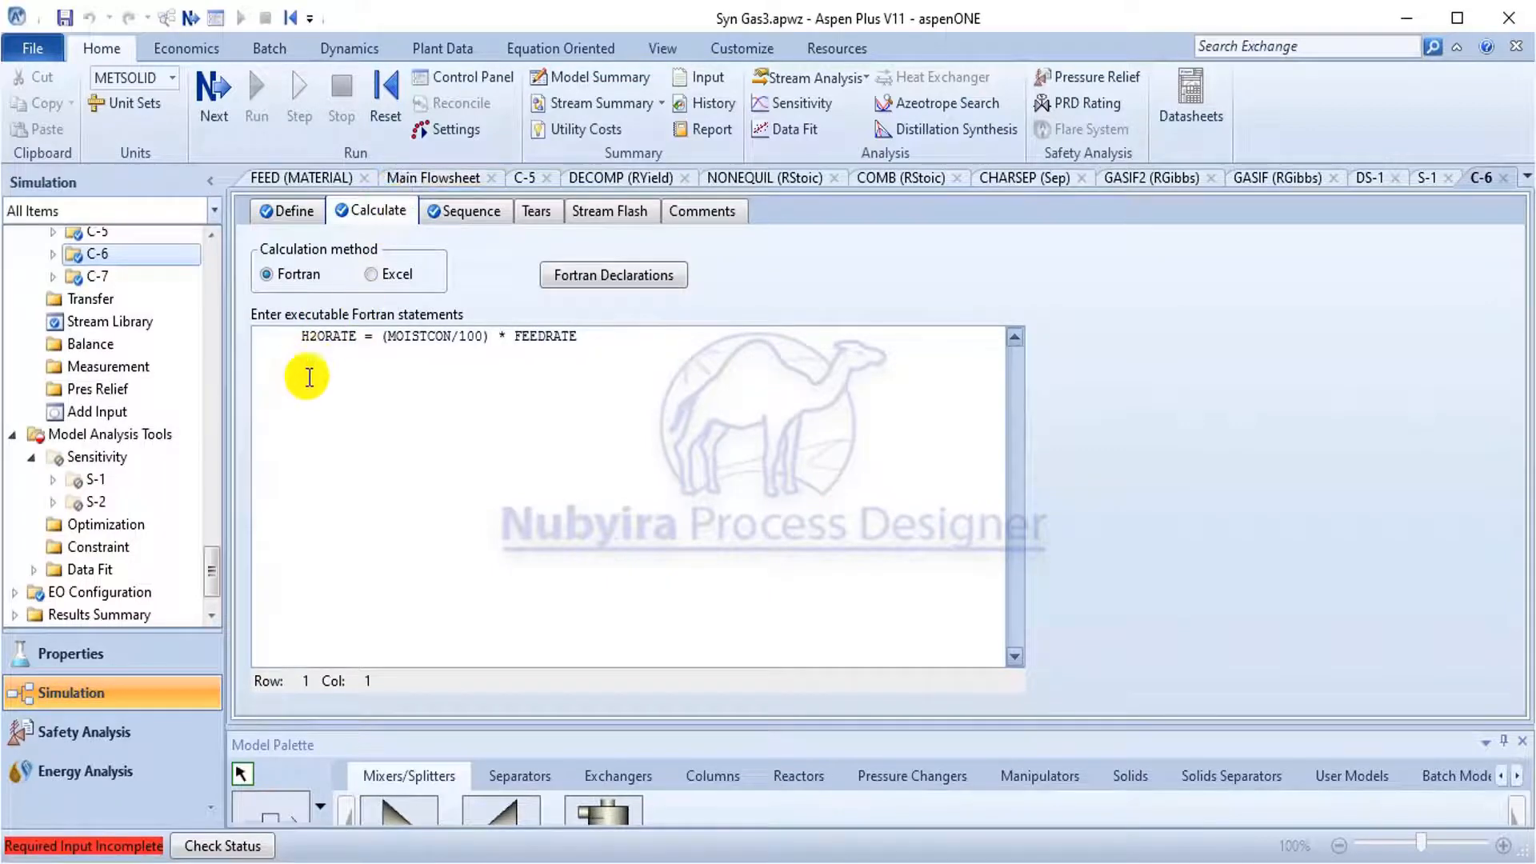
click(445, 177)
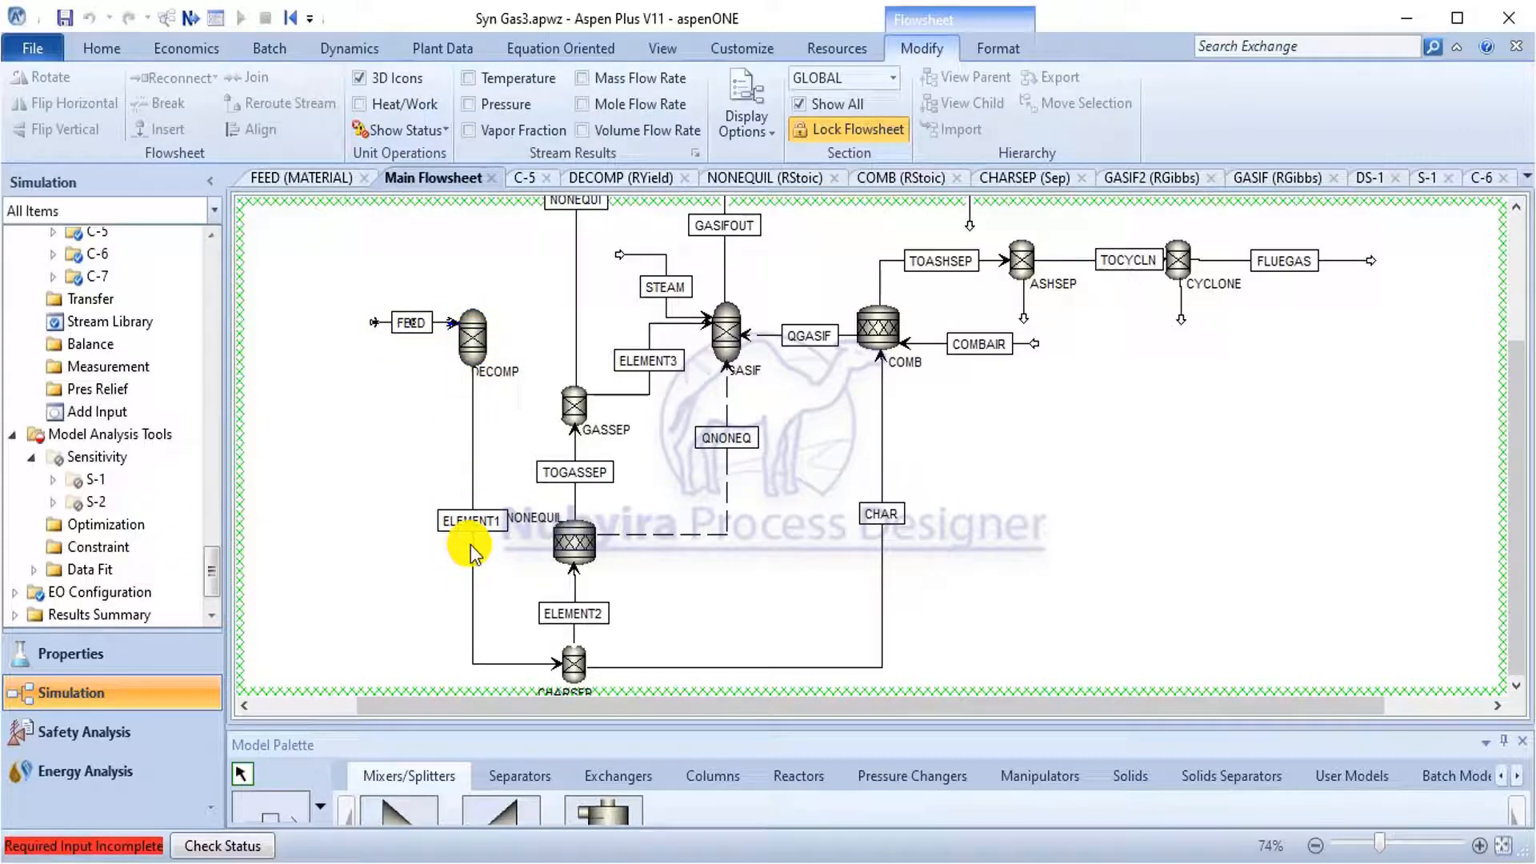
Return to S-1's sampled variables and check the BMM, MAIR and MSTEAM definitions.
double_click(106, 481)
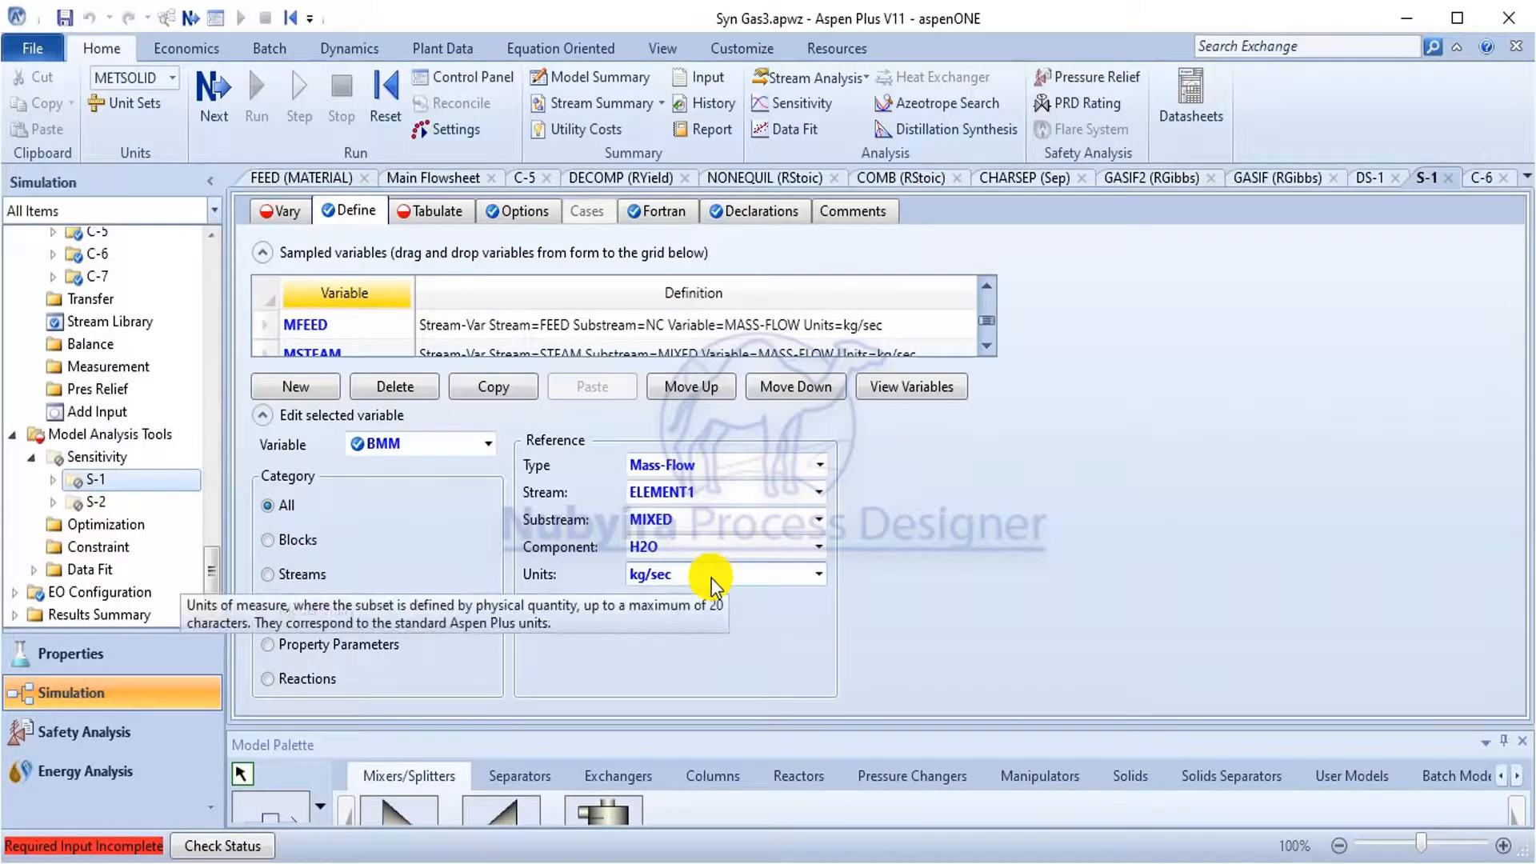
click(487, 442)
click(379, 700)
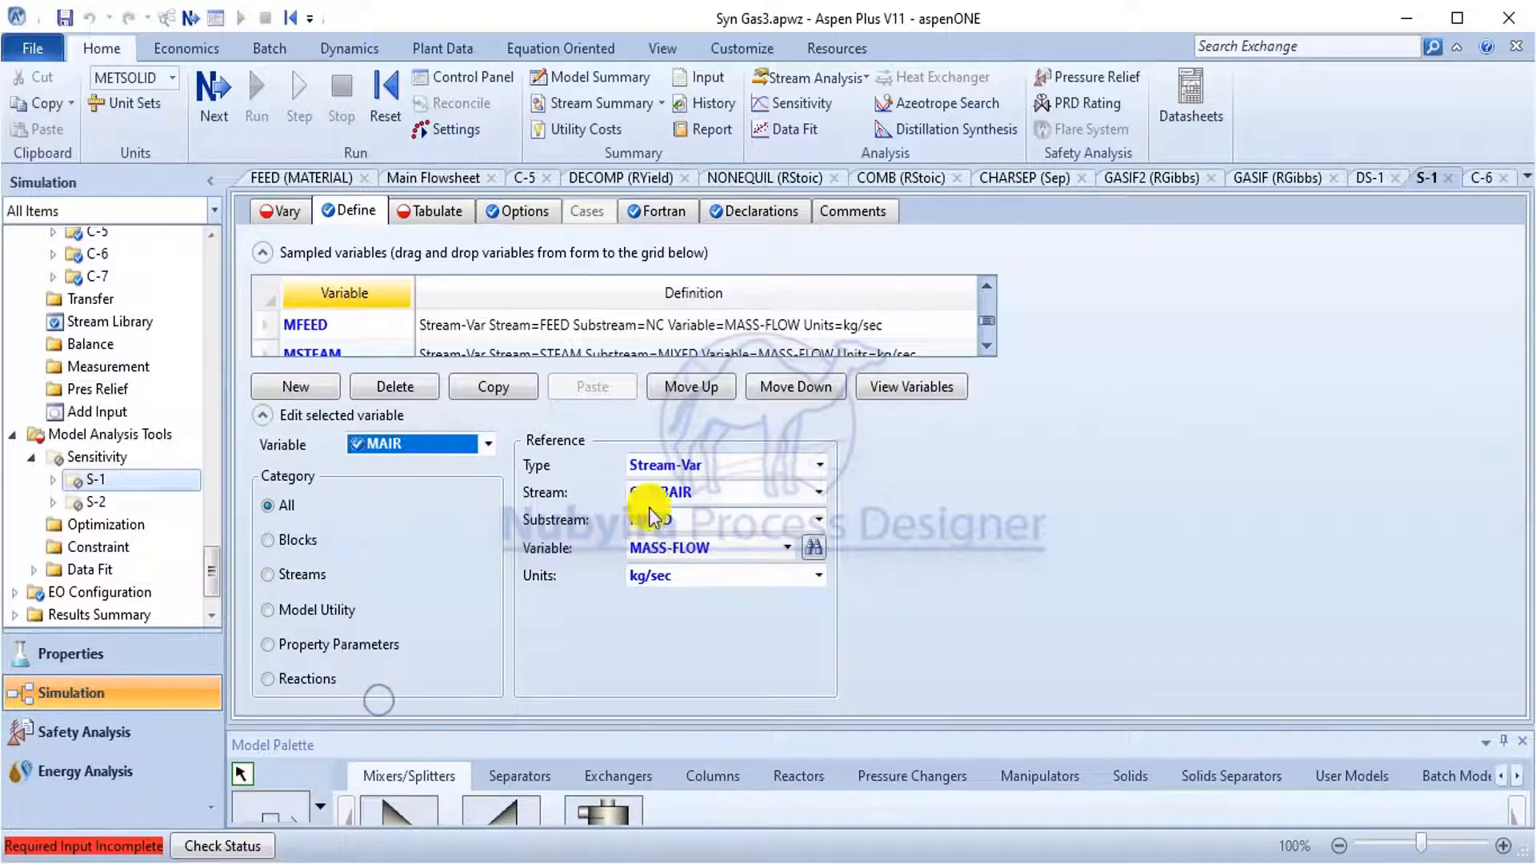
click(487, 443)
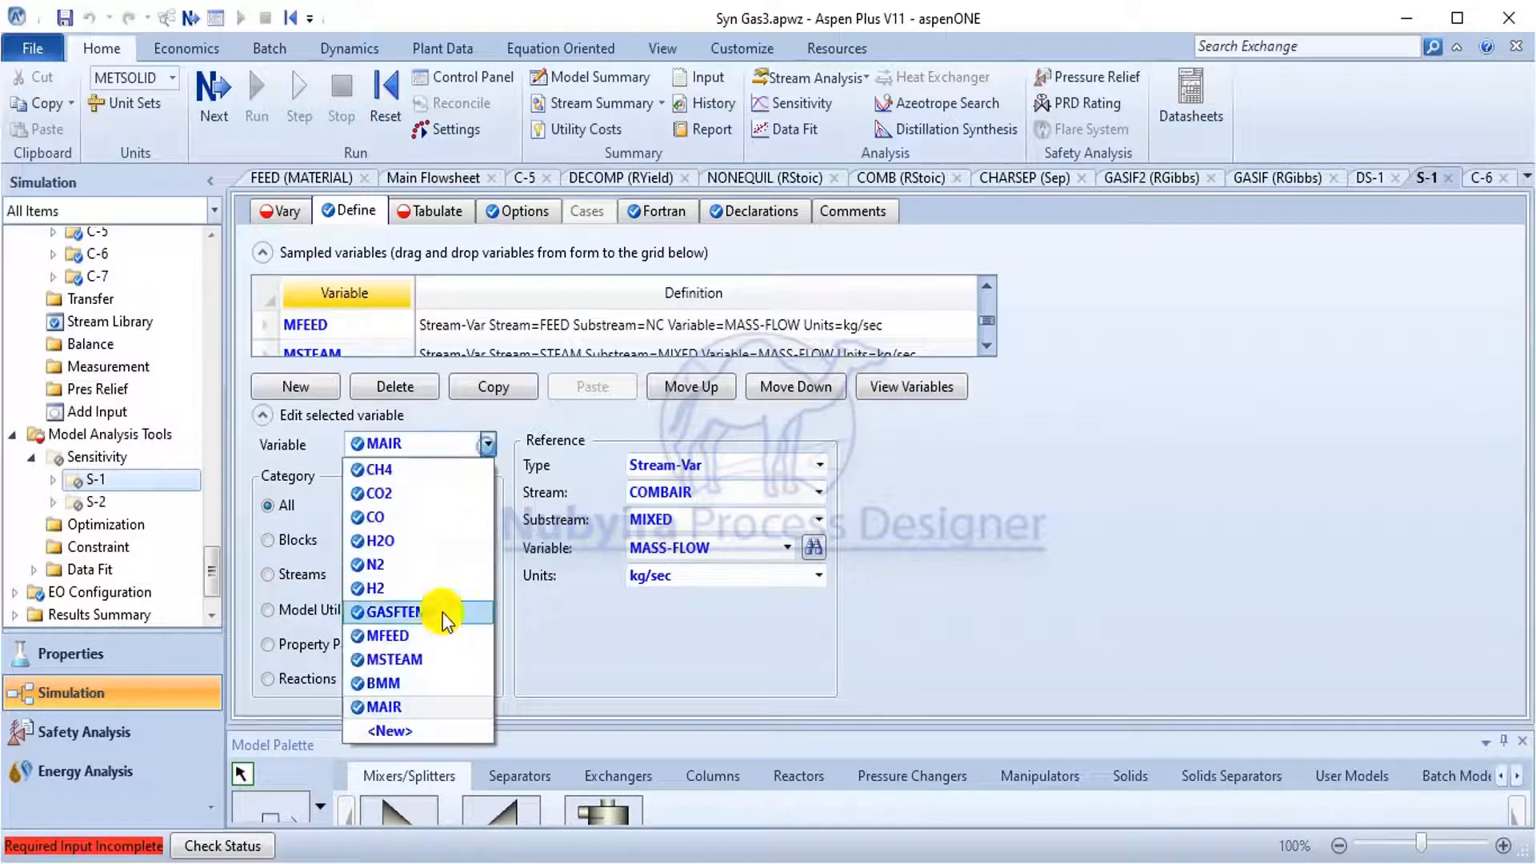
click(415, 662)
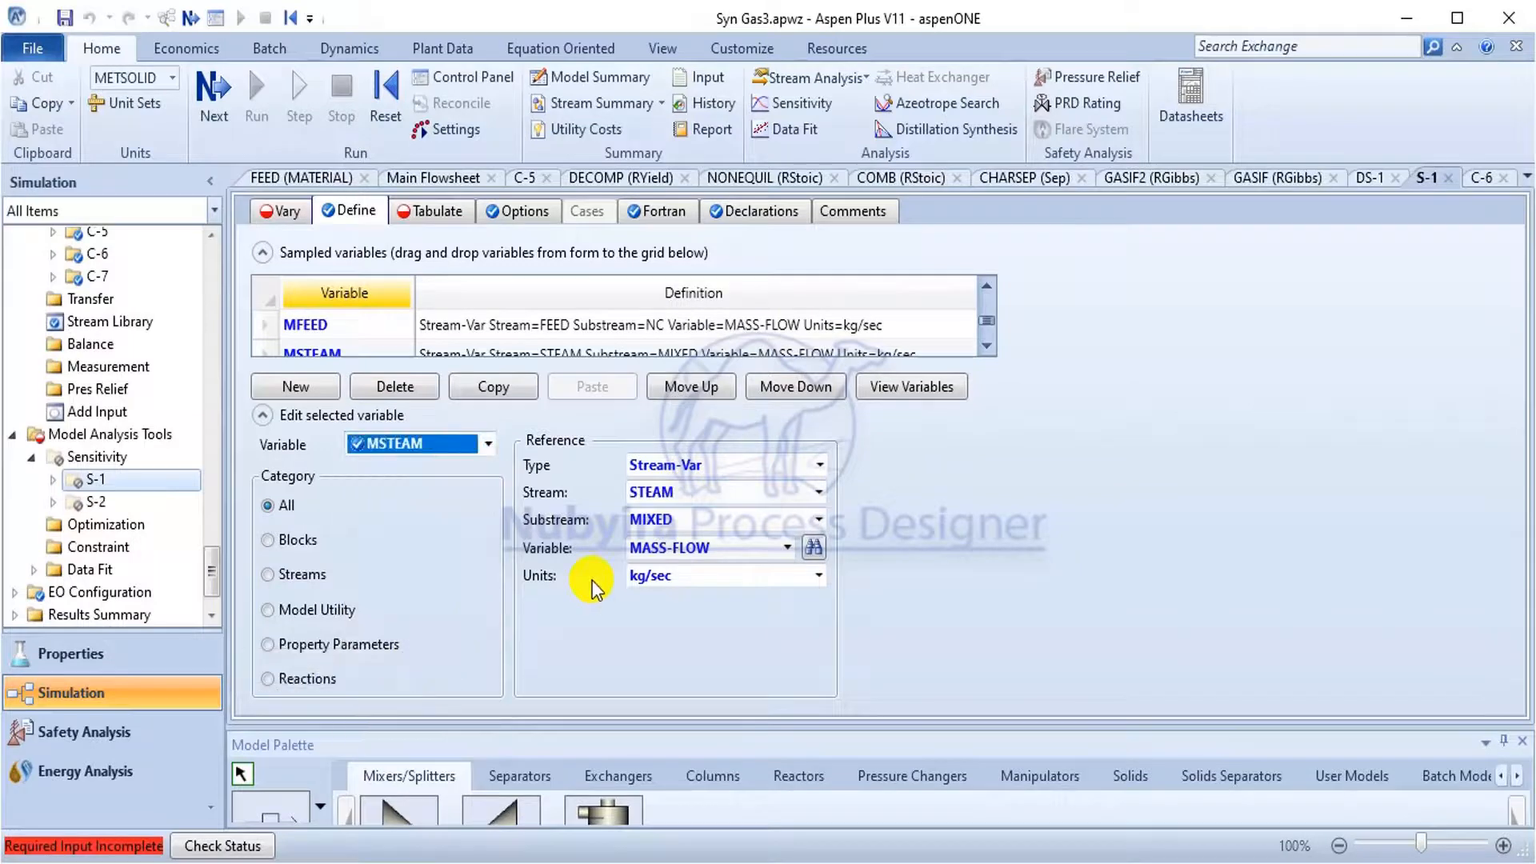
Compare S-1's Fortran statements for STBR and ATFR with calculator C-4's statement for STEAMRTE.
click(656, 210)
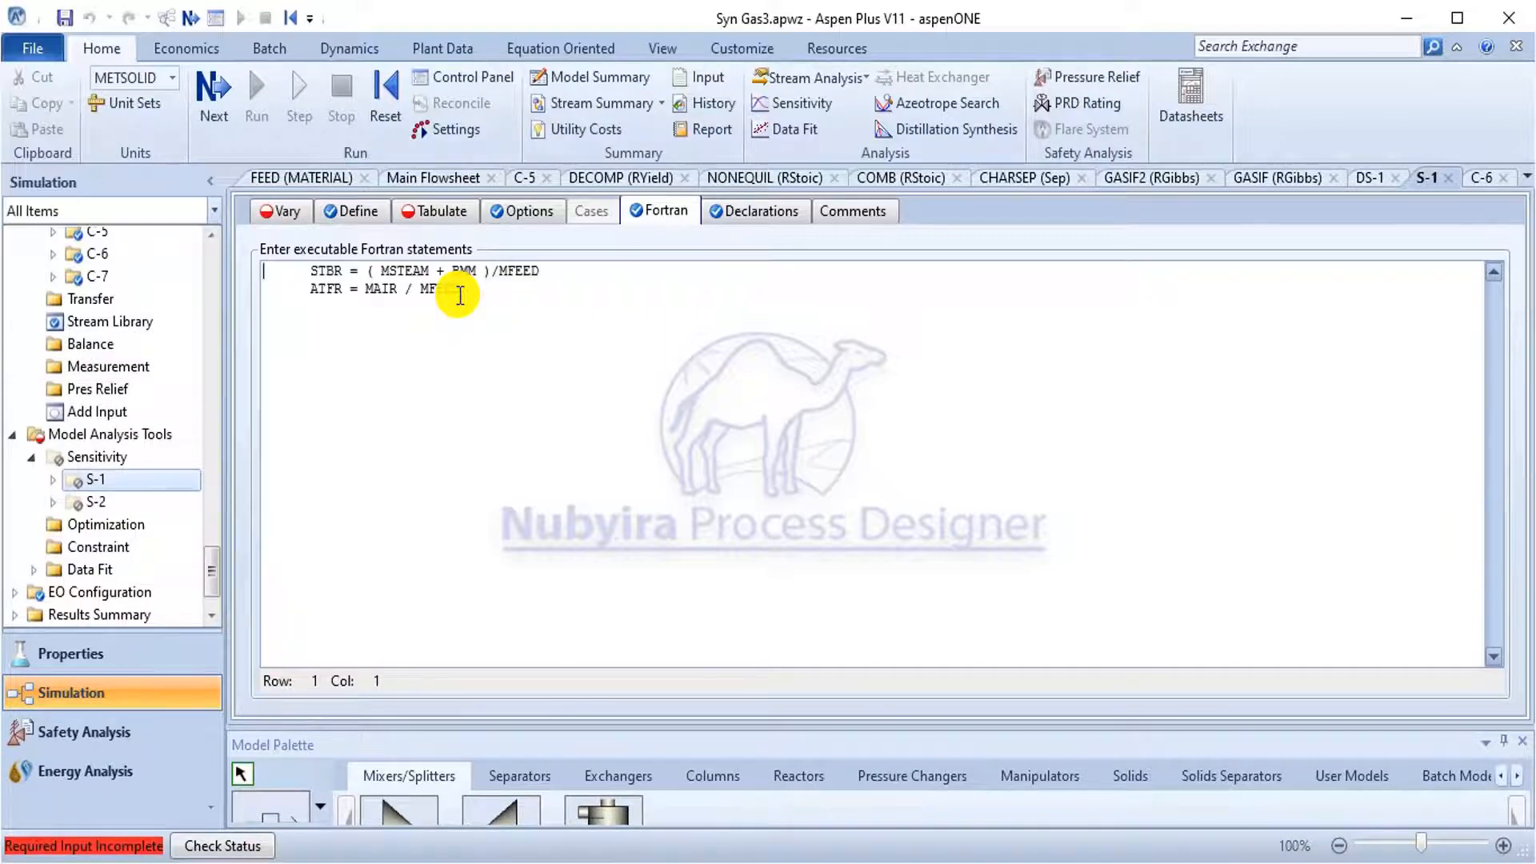
scroll(104, 304, up, 2)
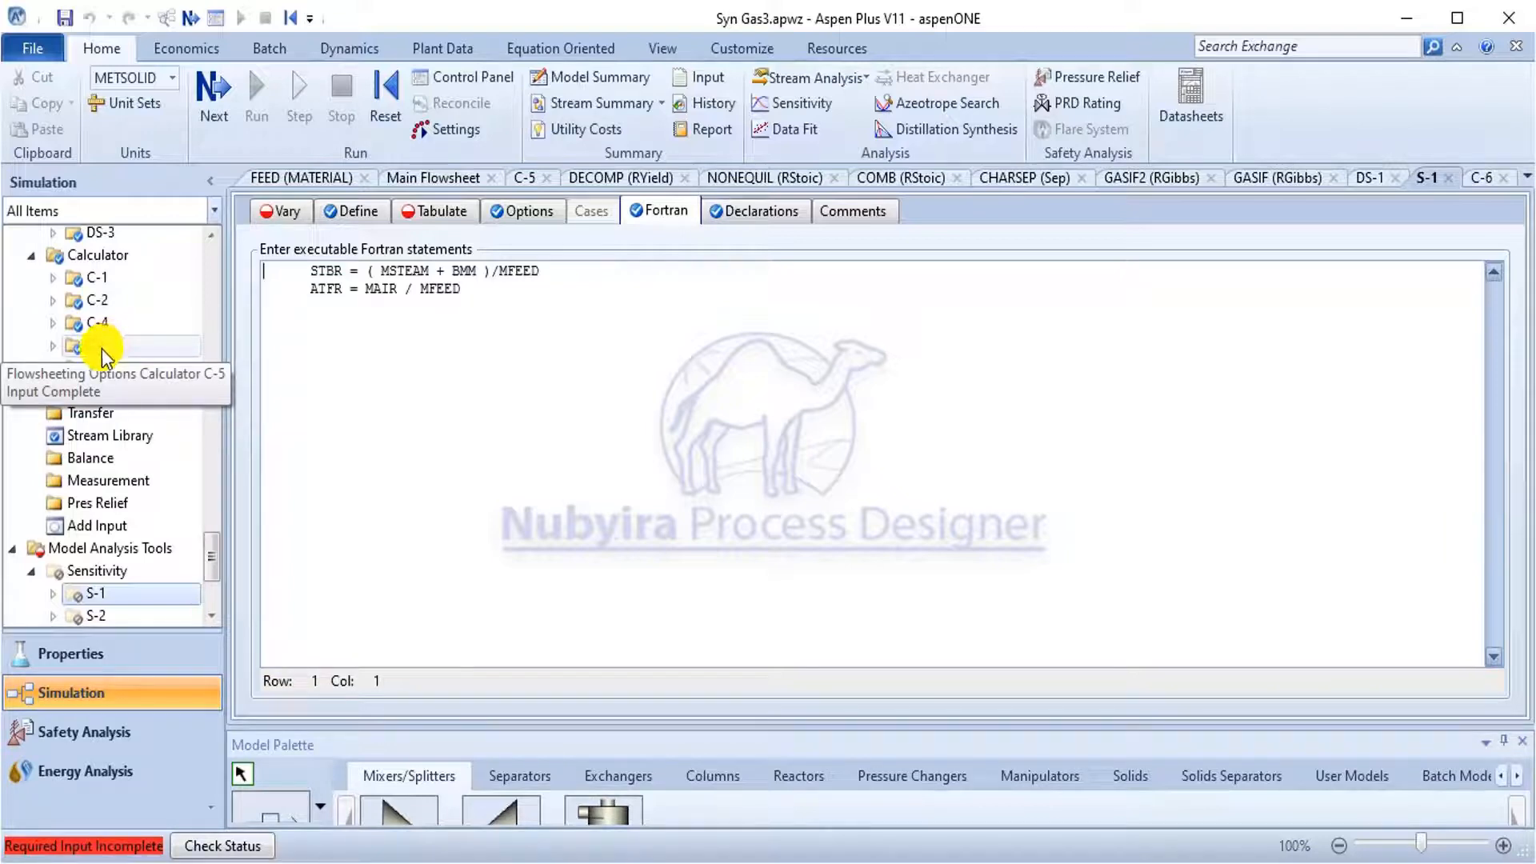
click(102, 325)
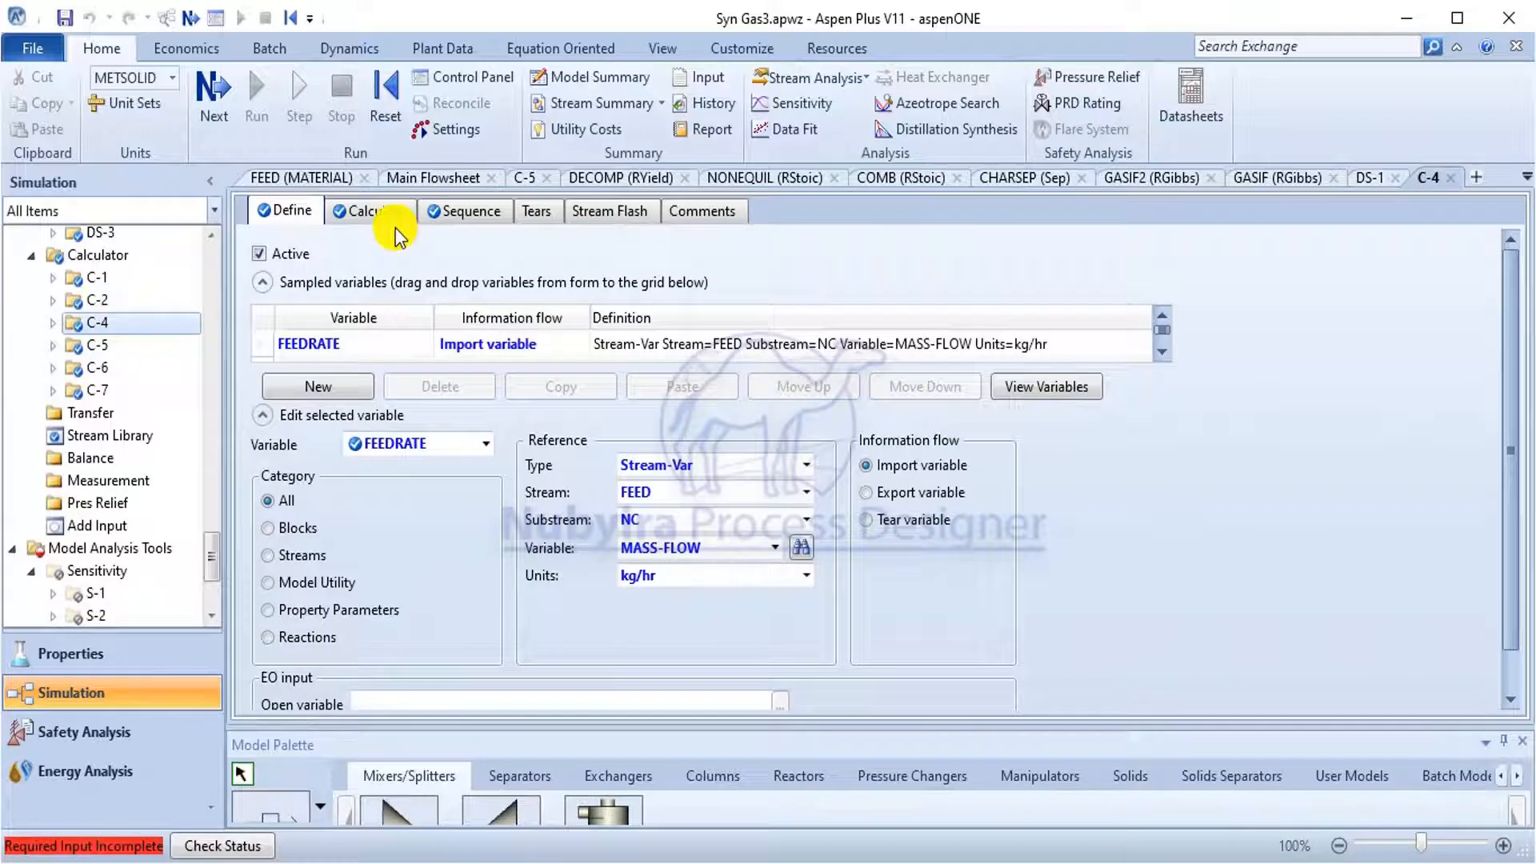
click(393, 216)
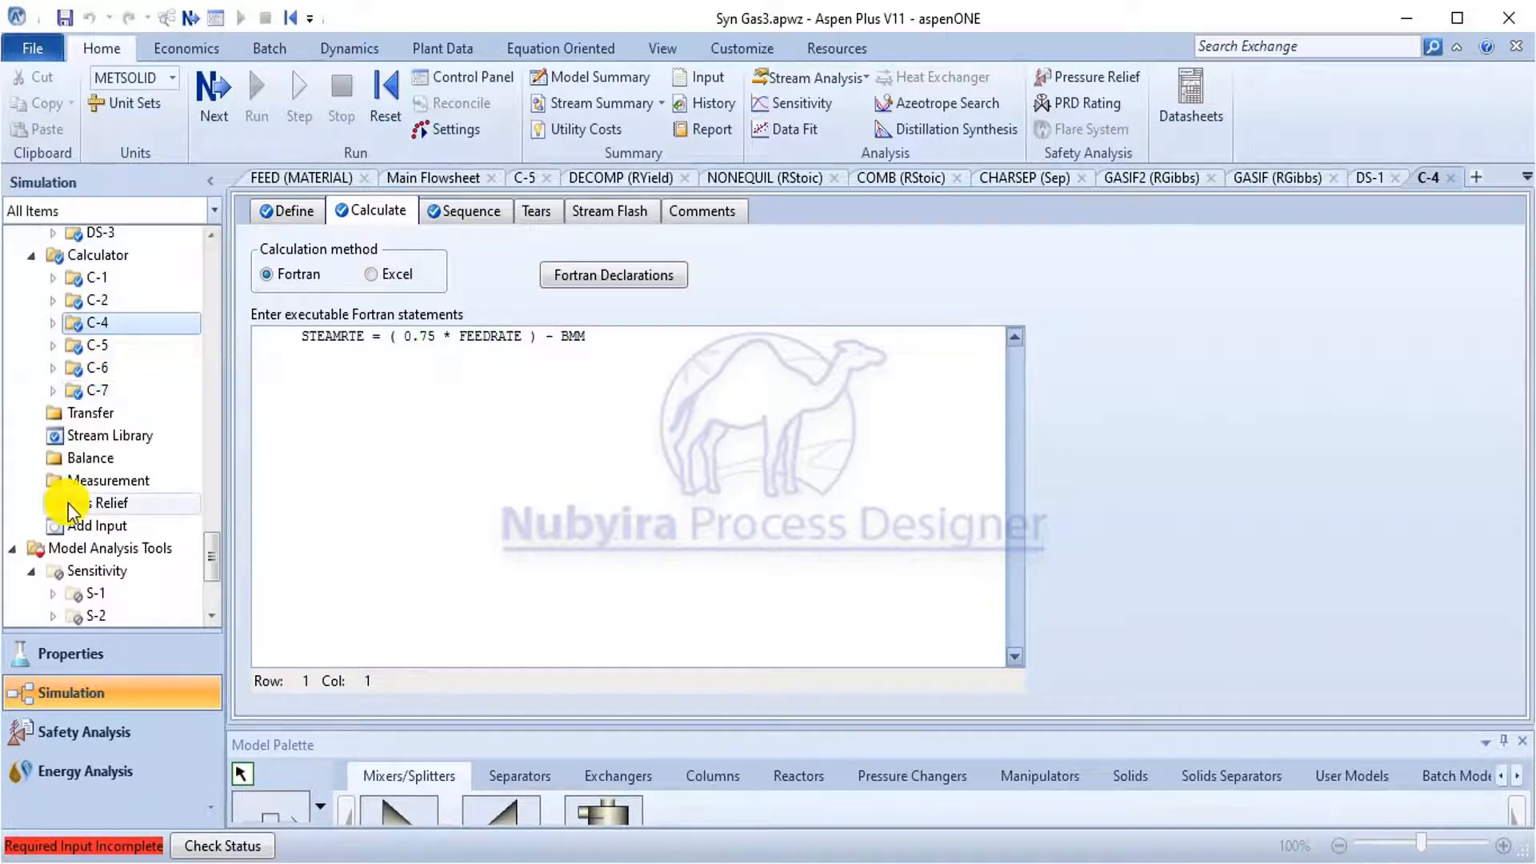
Add a new manipulated variable to sensitivity S-1 and choose Compattr-Var as its type.
scroll(69, 503, down, 2)
click(86, 484)
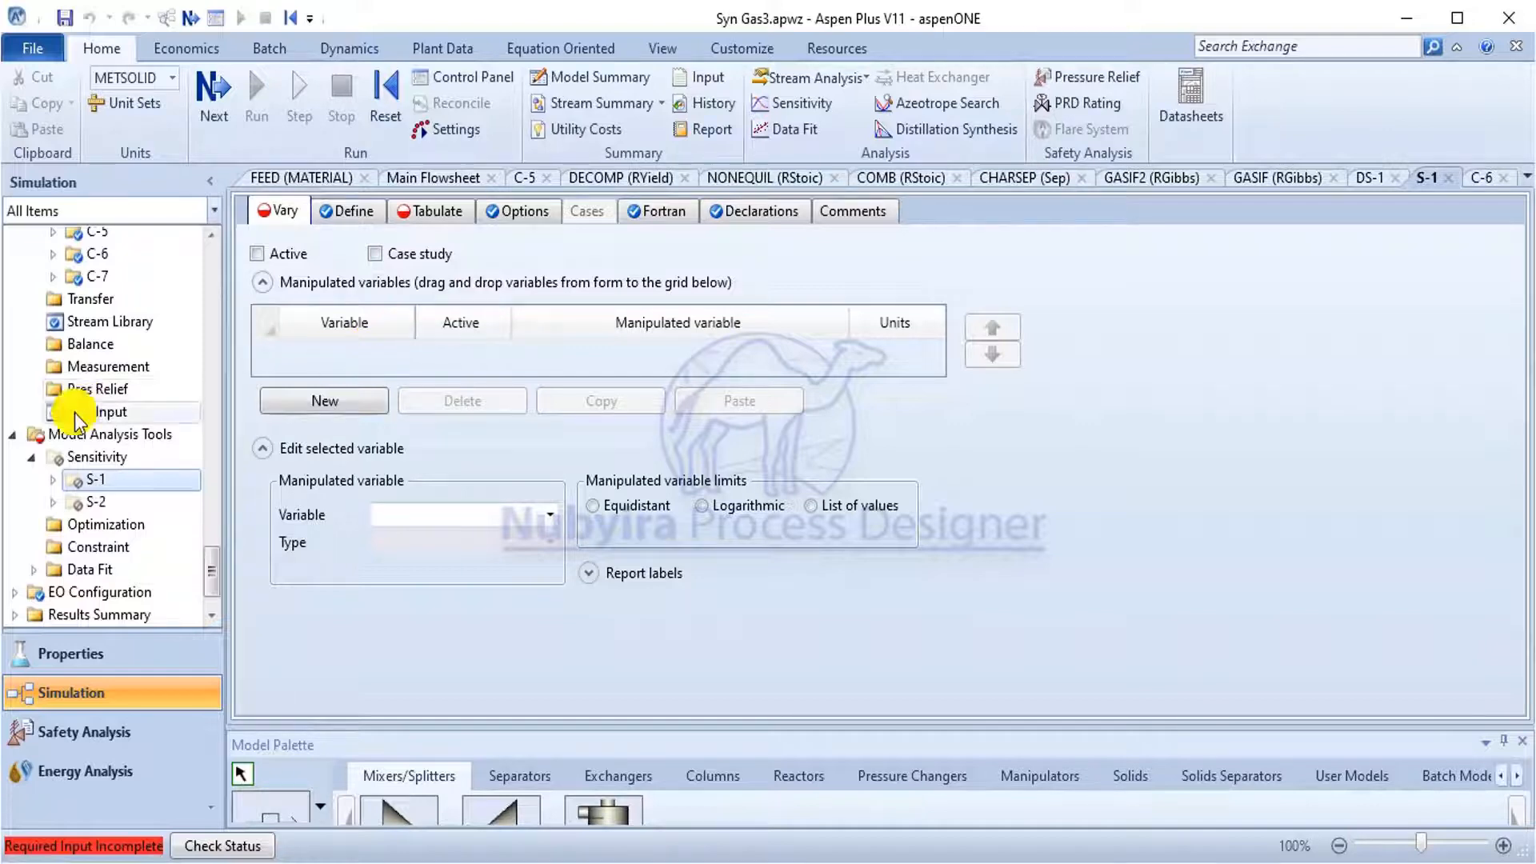
scroll(104, 375, up, 2)
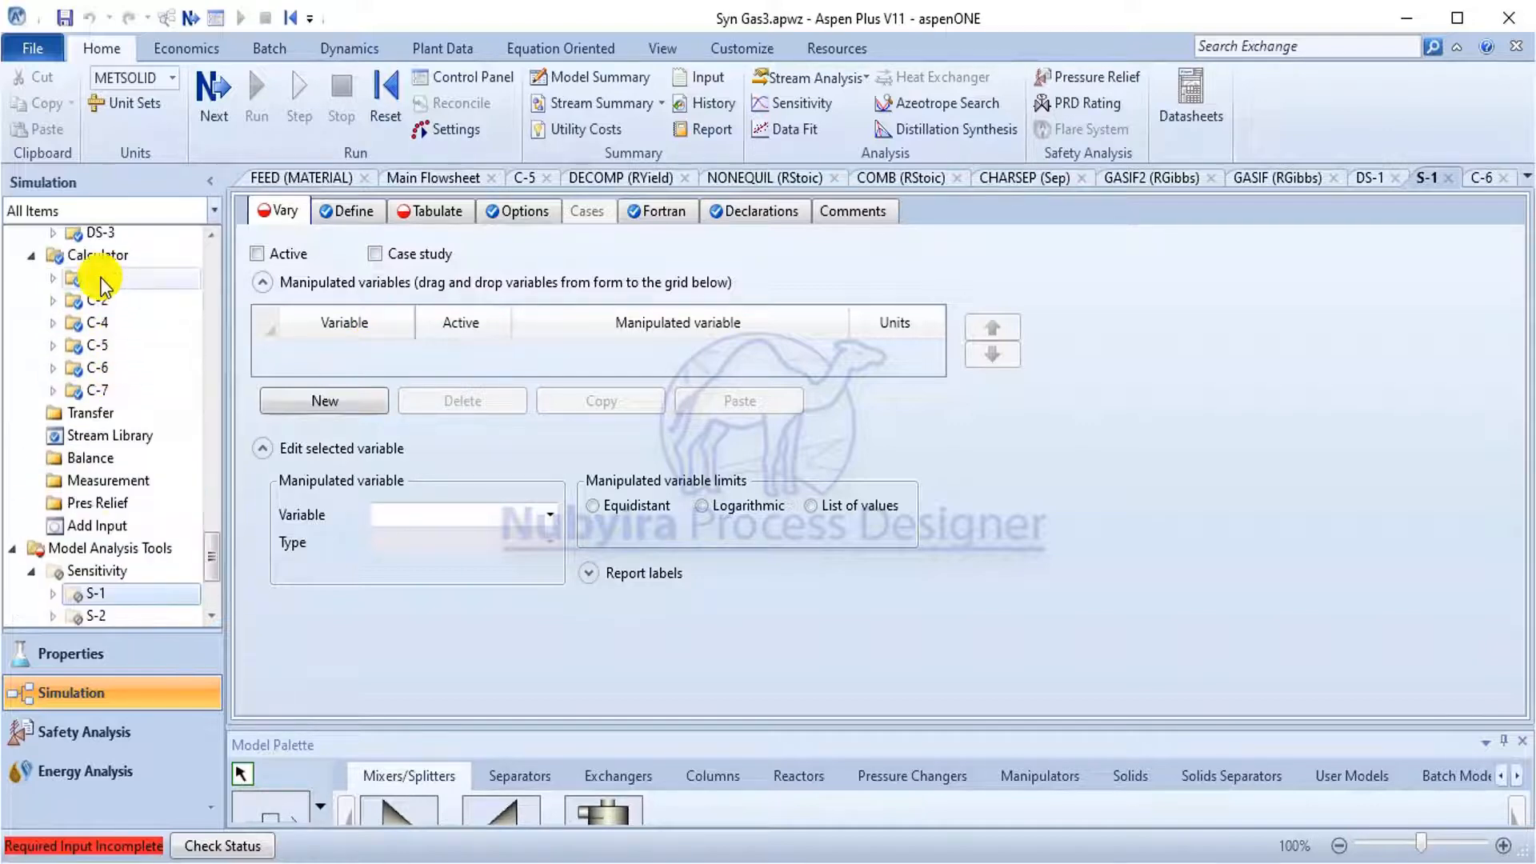
scroll(99, 276, up, 2)
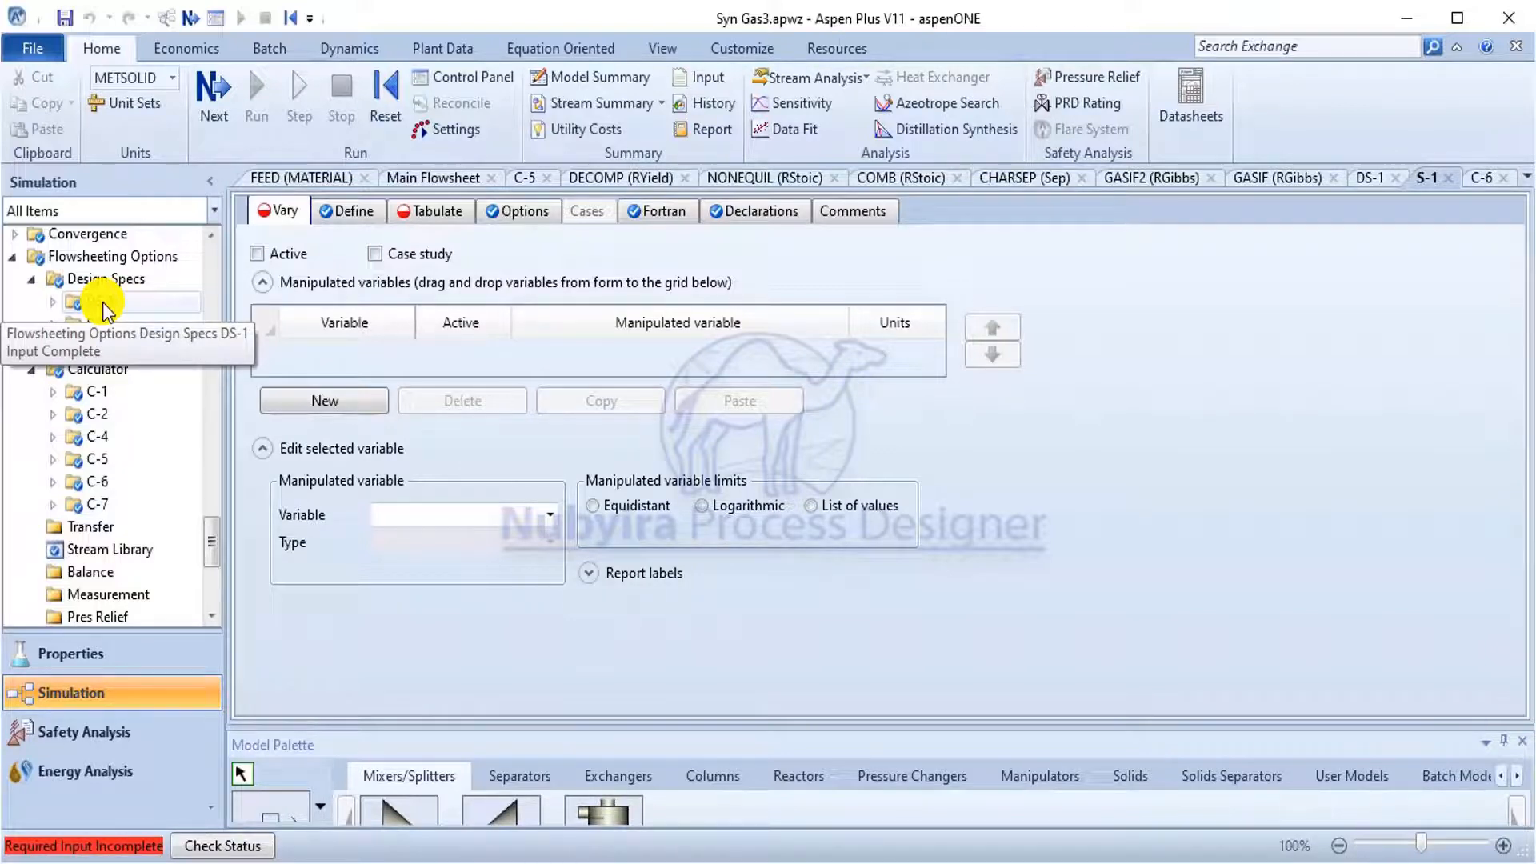
click(349, 402)
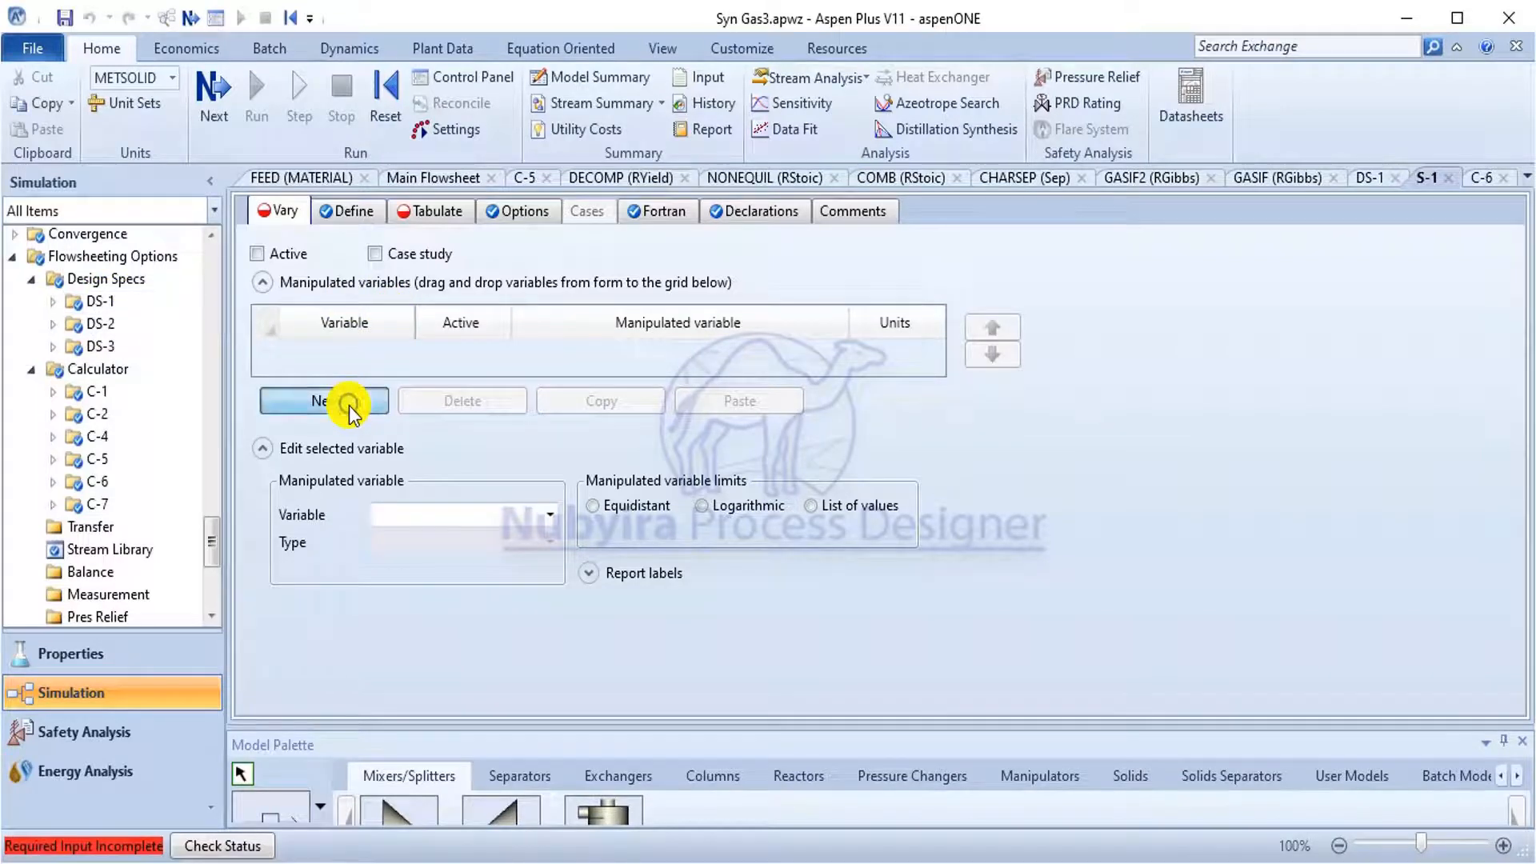
click(551, 543)
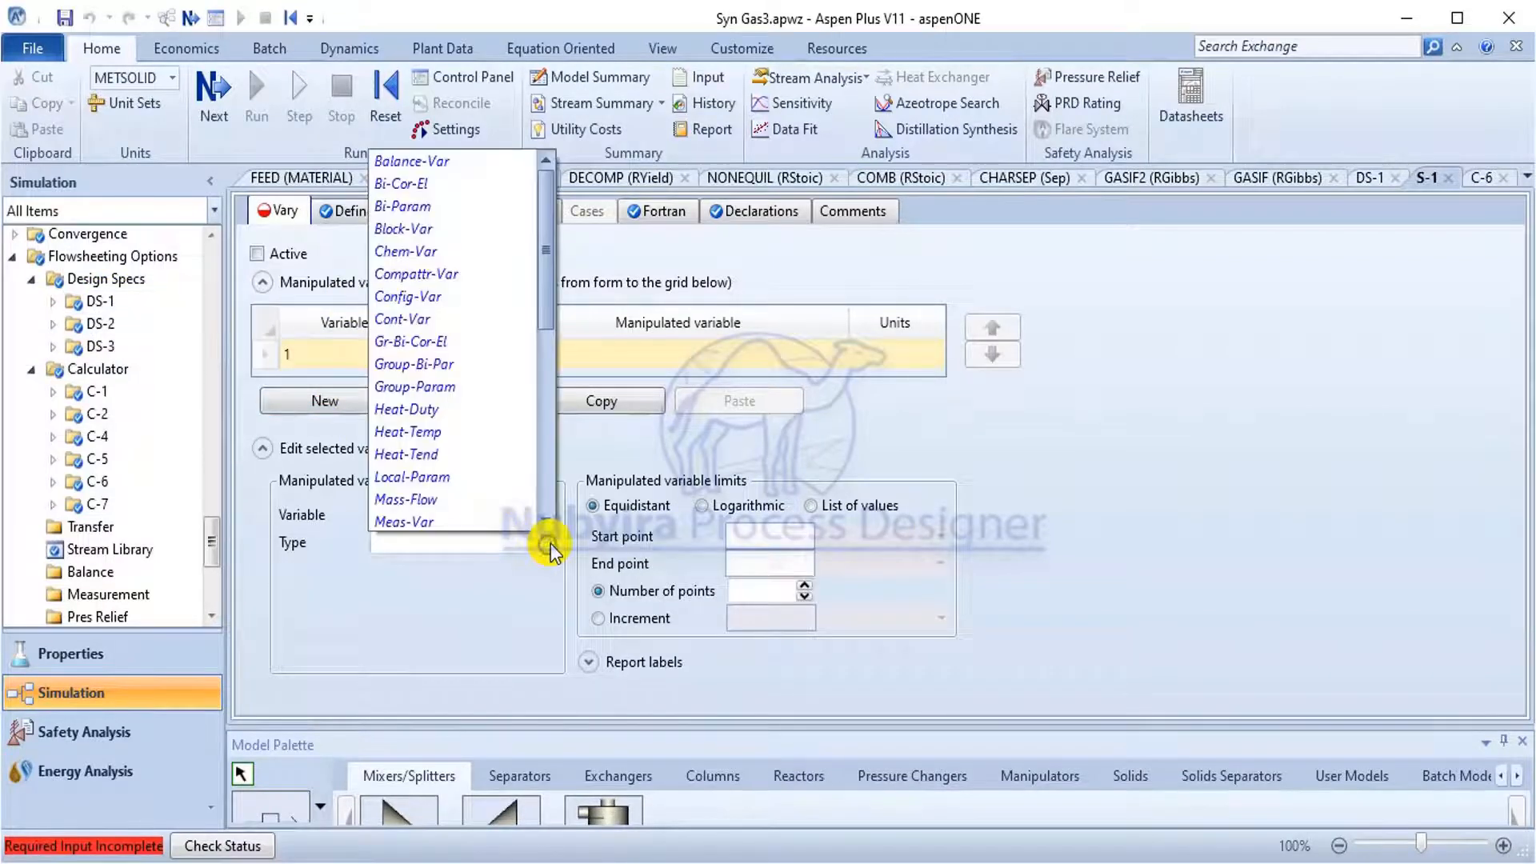
click(432, 274)
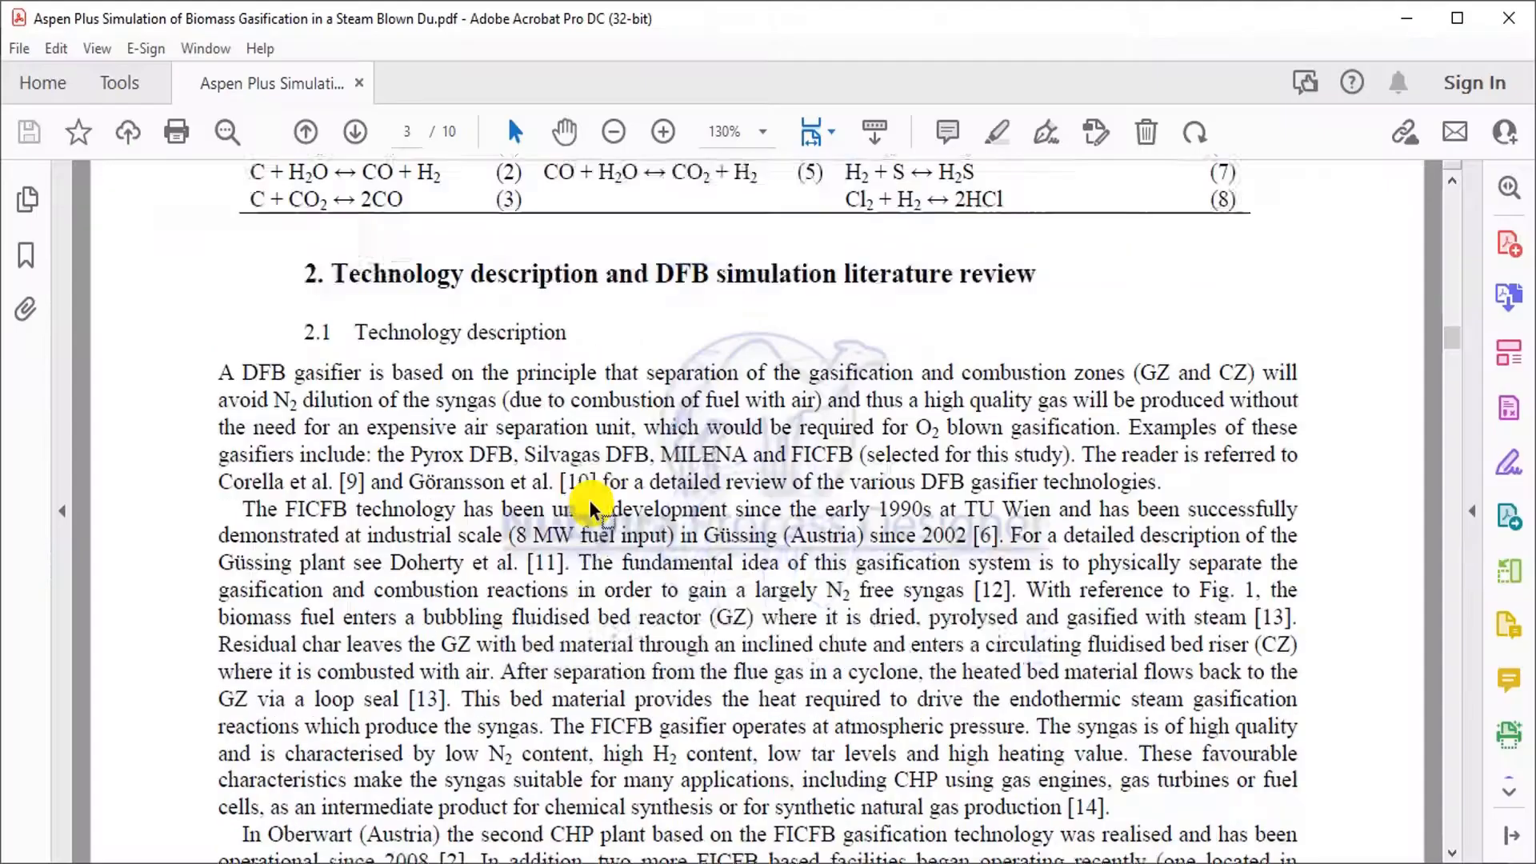
Look through the biomass gasification paper in Adobe Acrobat for Table 2 with the wood chip composition, heating value and flow rate.
scroll(592, 508, down, 20)
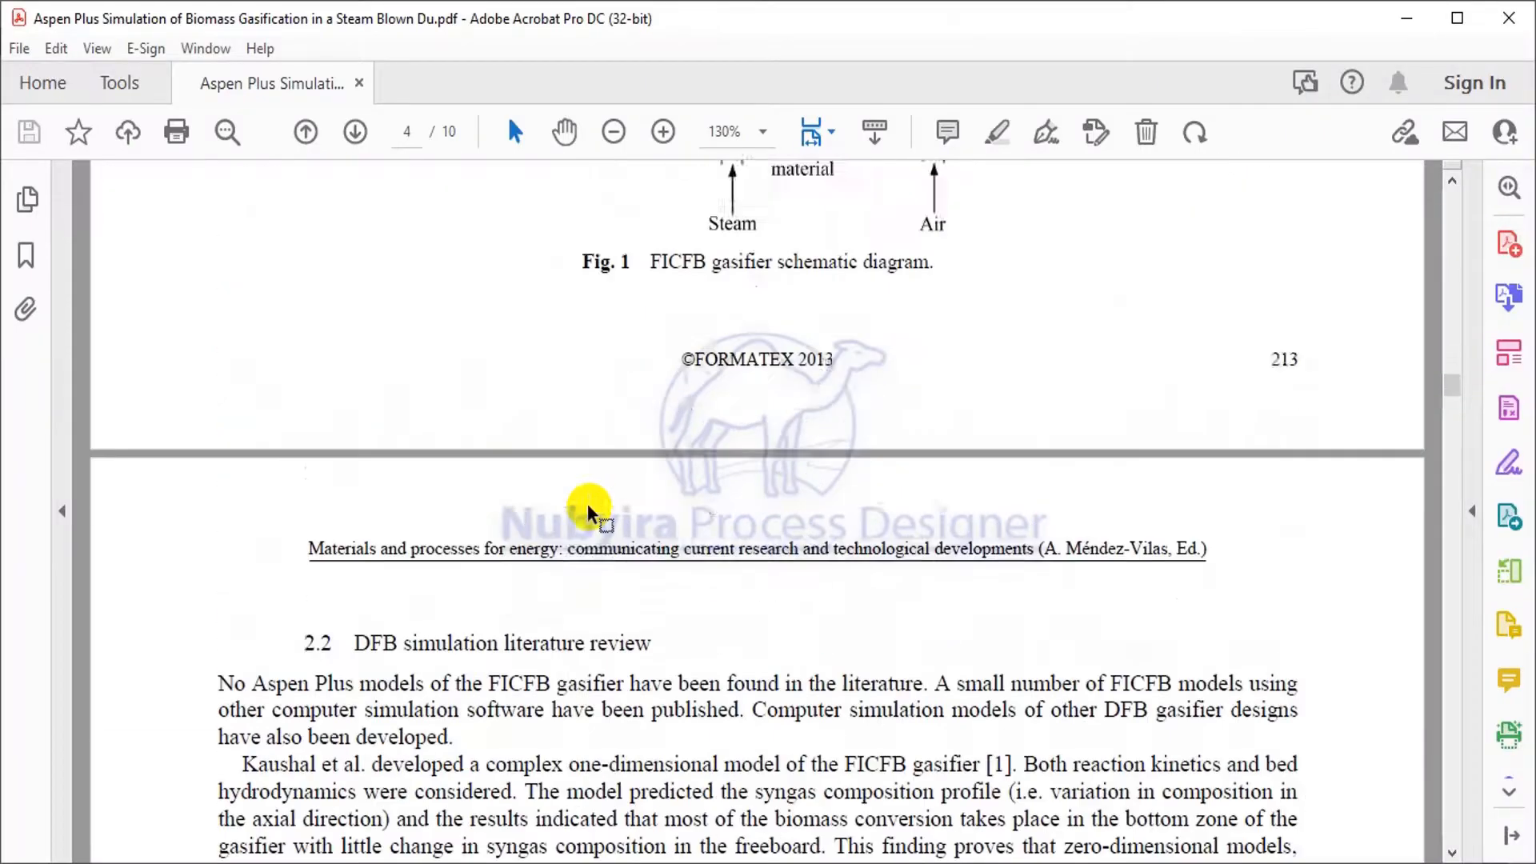
scroll(592, 525, down, 20)
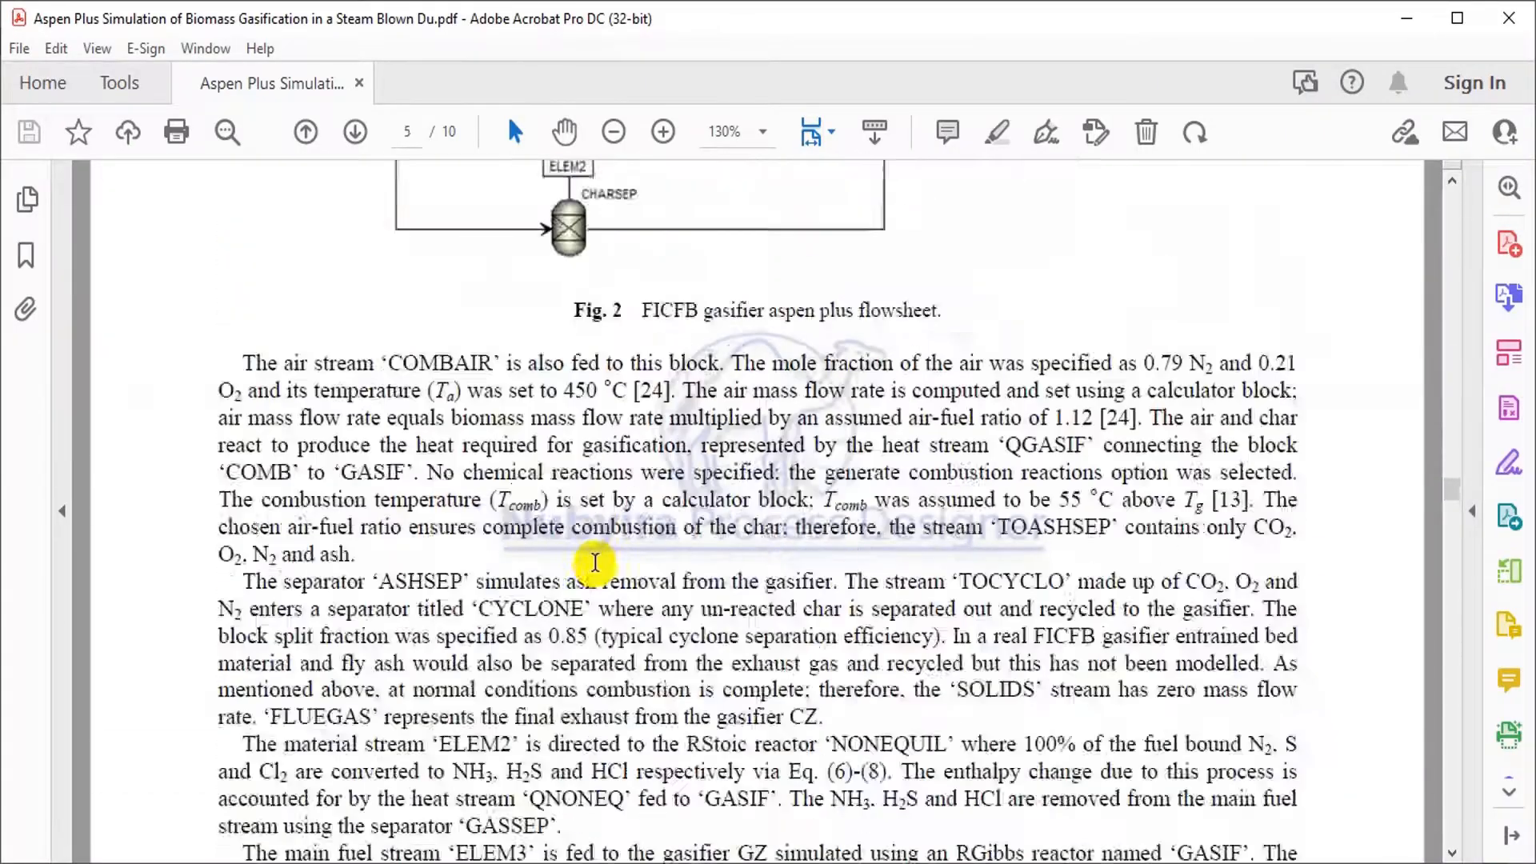
scroll(507, 472, up, 4)
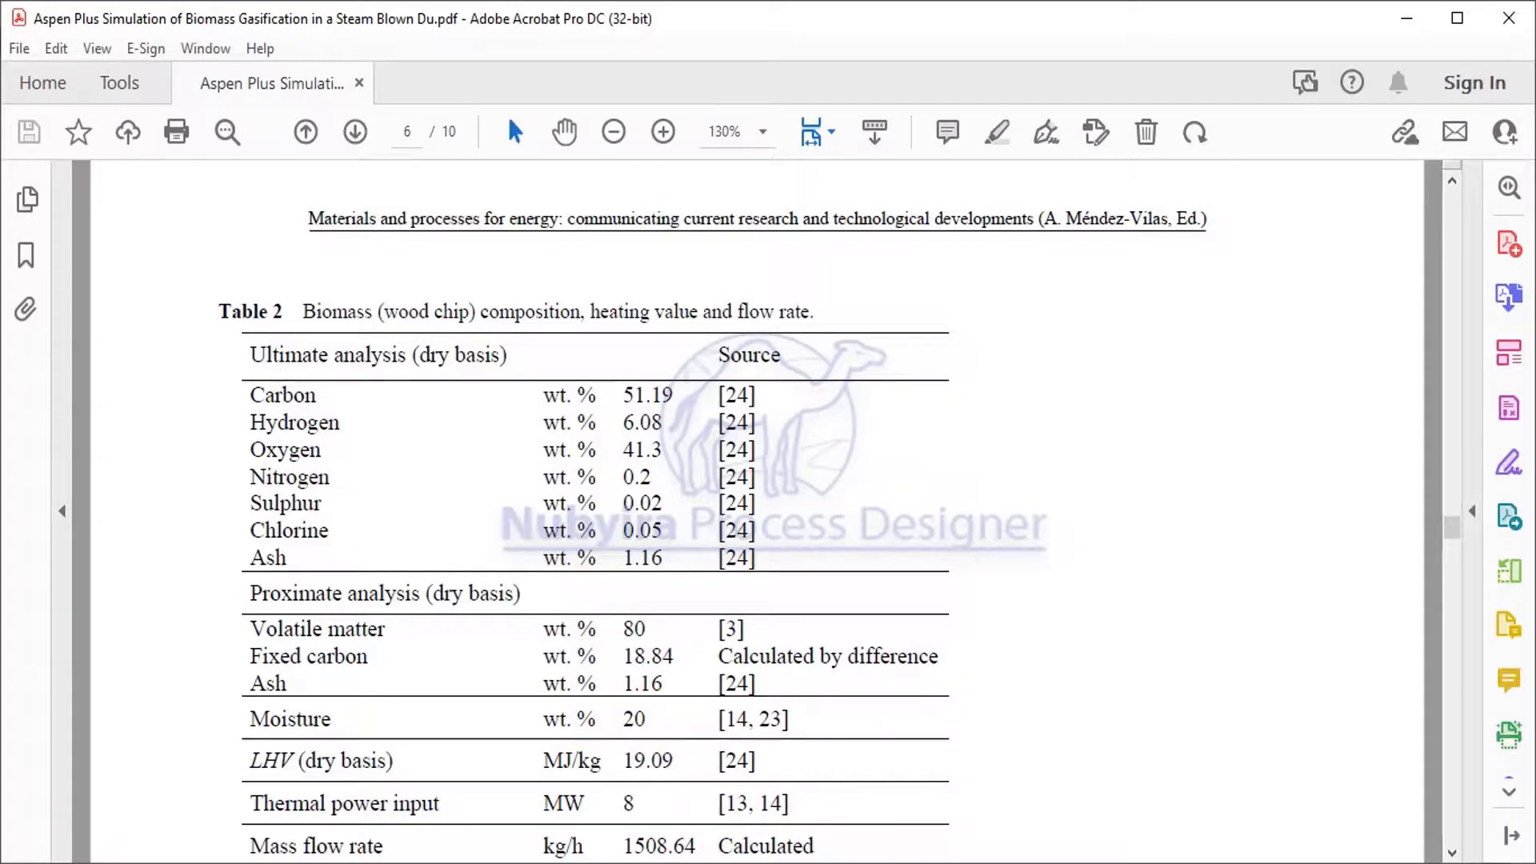
Back in Aspen Plus, define S-1's manipulated variable as stream FEED, substream NC, component BIOMASS, attribute PROXANAL, element 1.
key(alt+Tab)
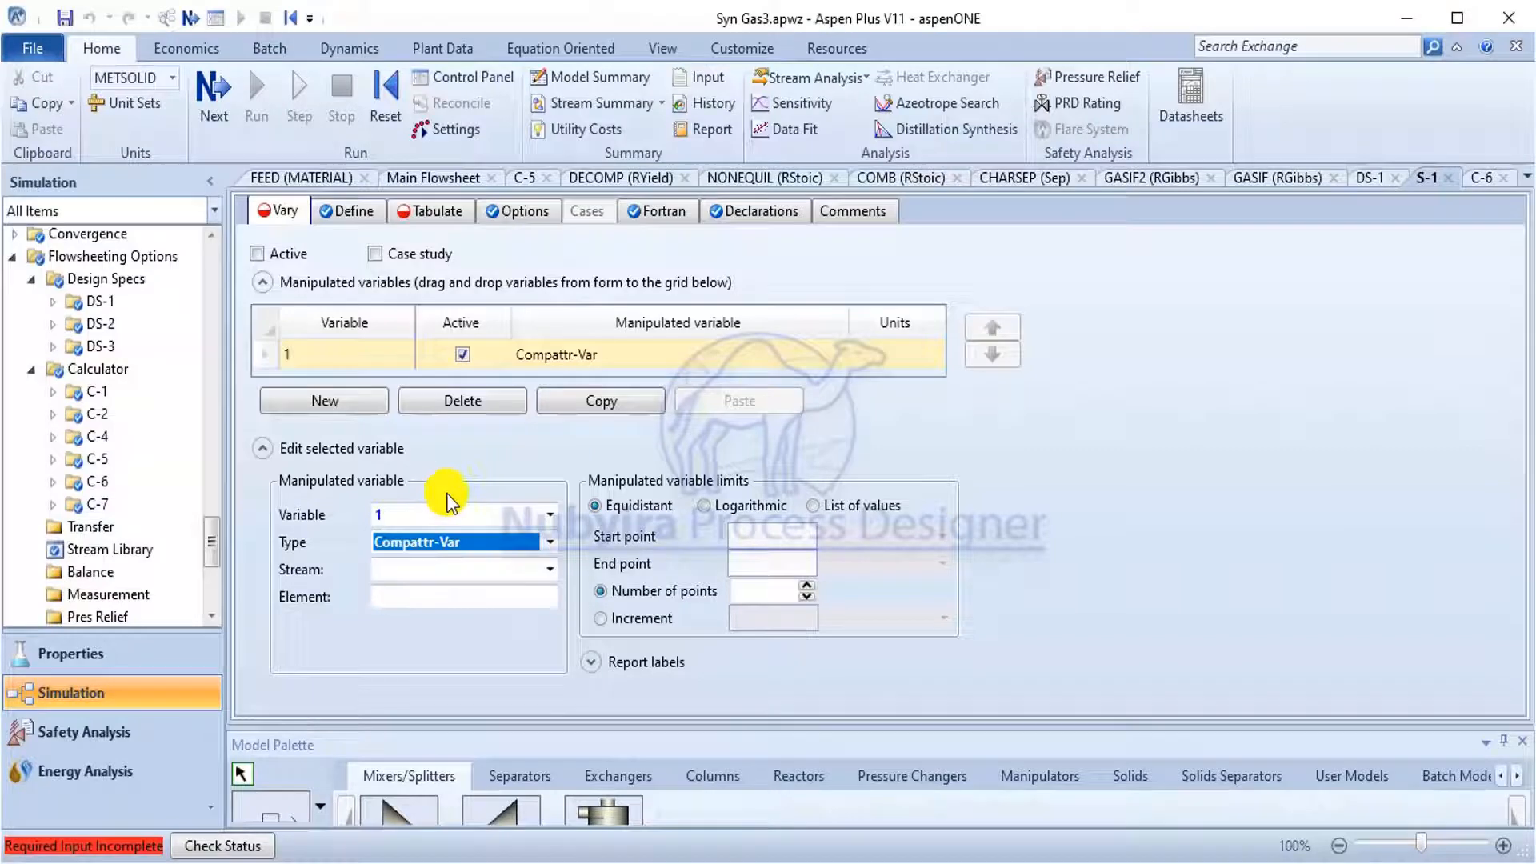
click(548, 569)
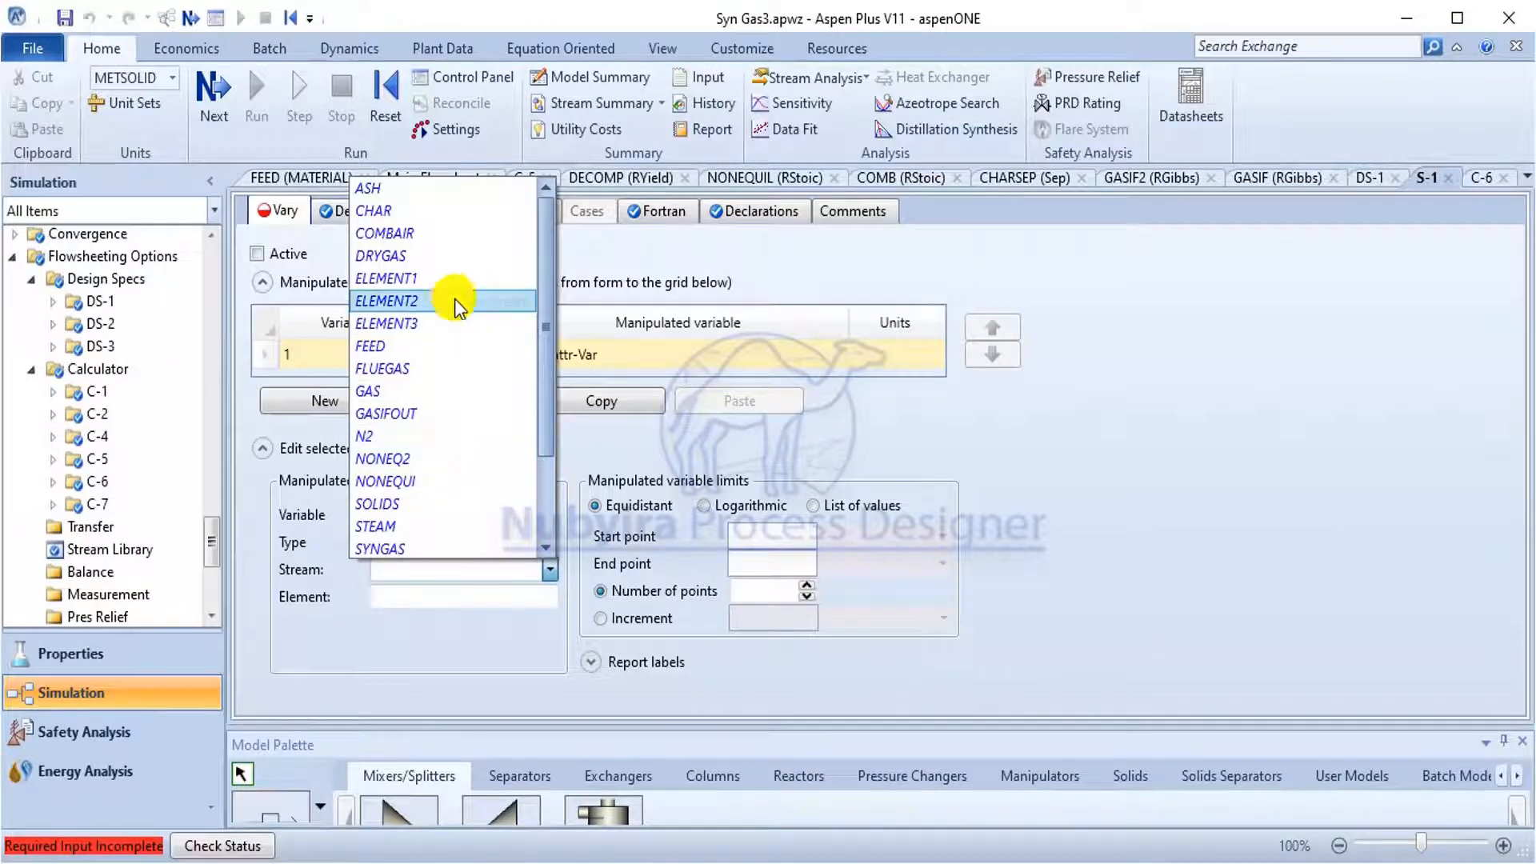
click(447, 344)
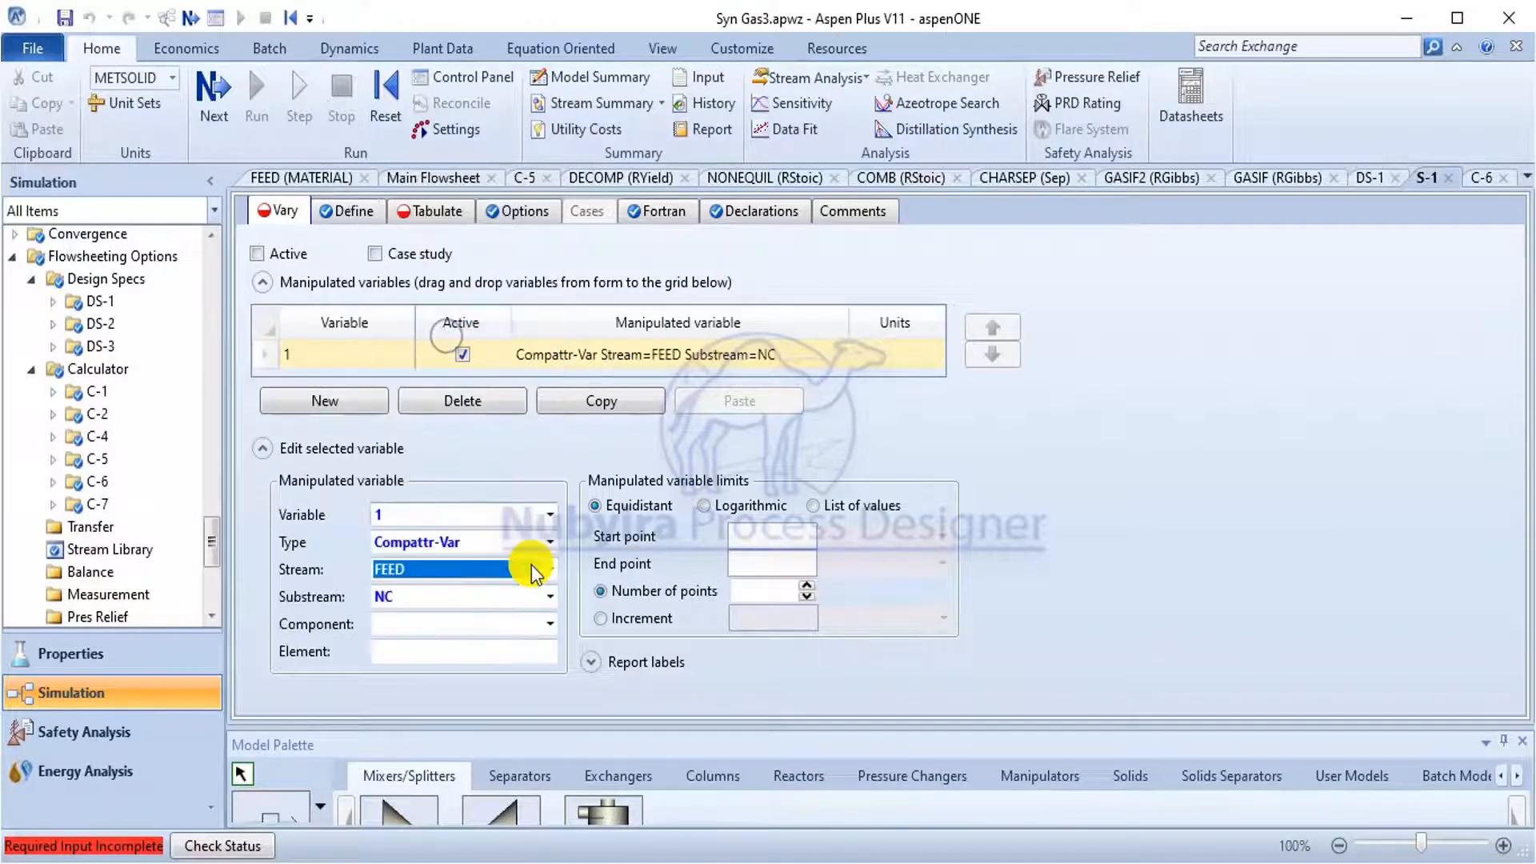
click(550, 625)
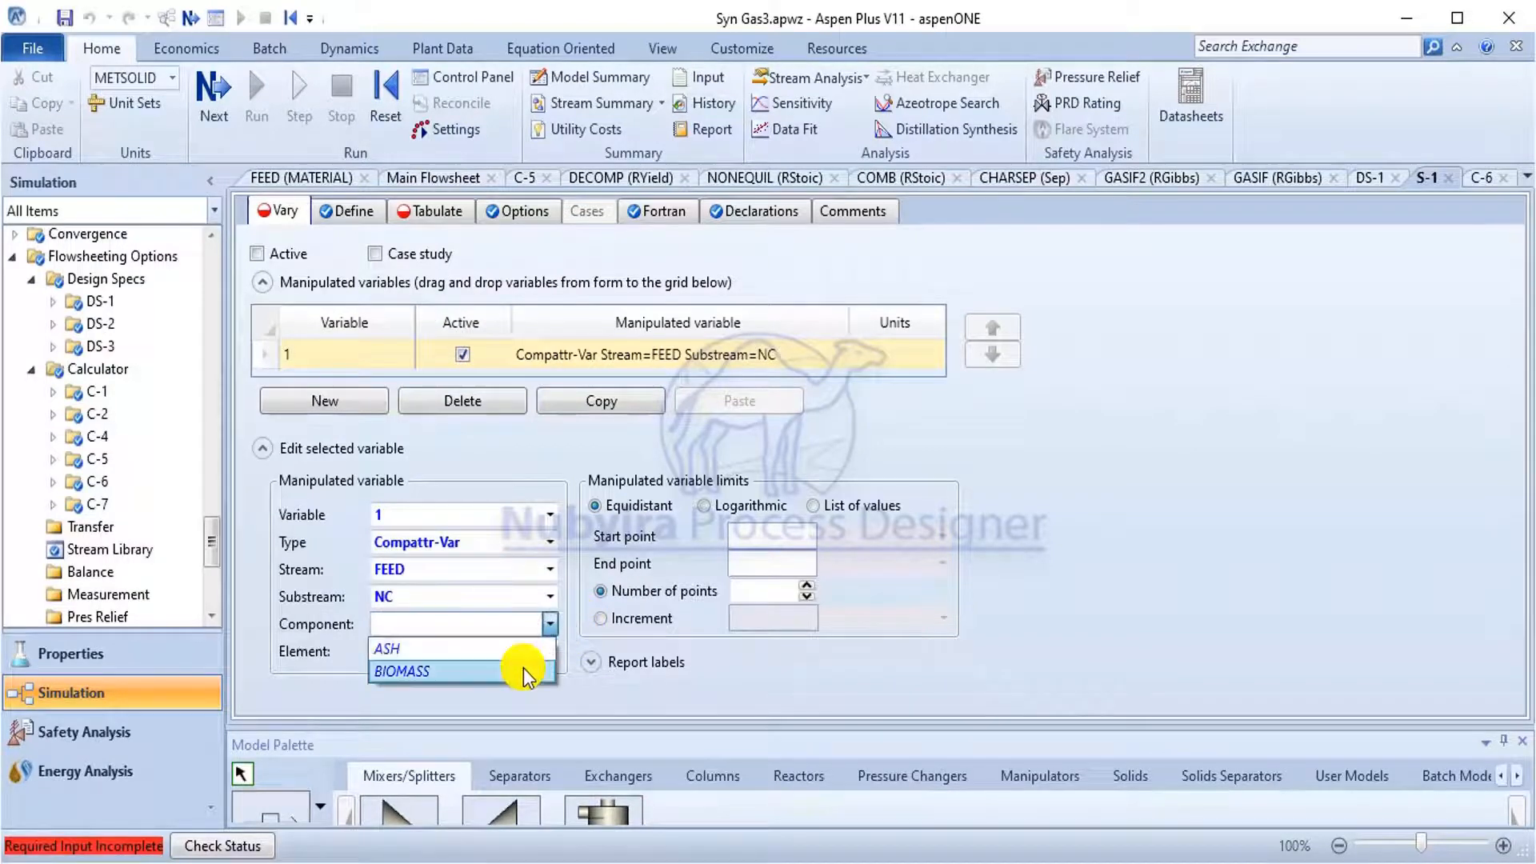
click(523, 671)
click(549, 652)
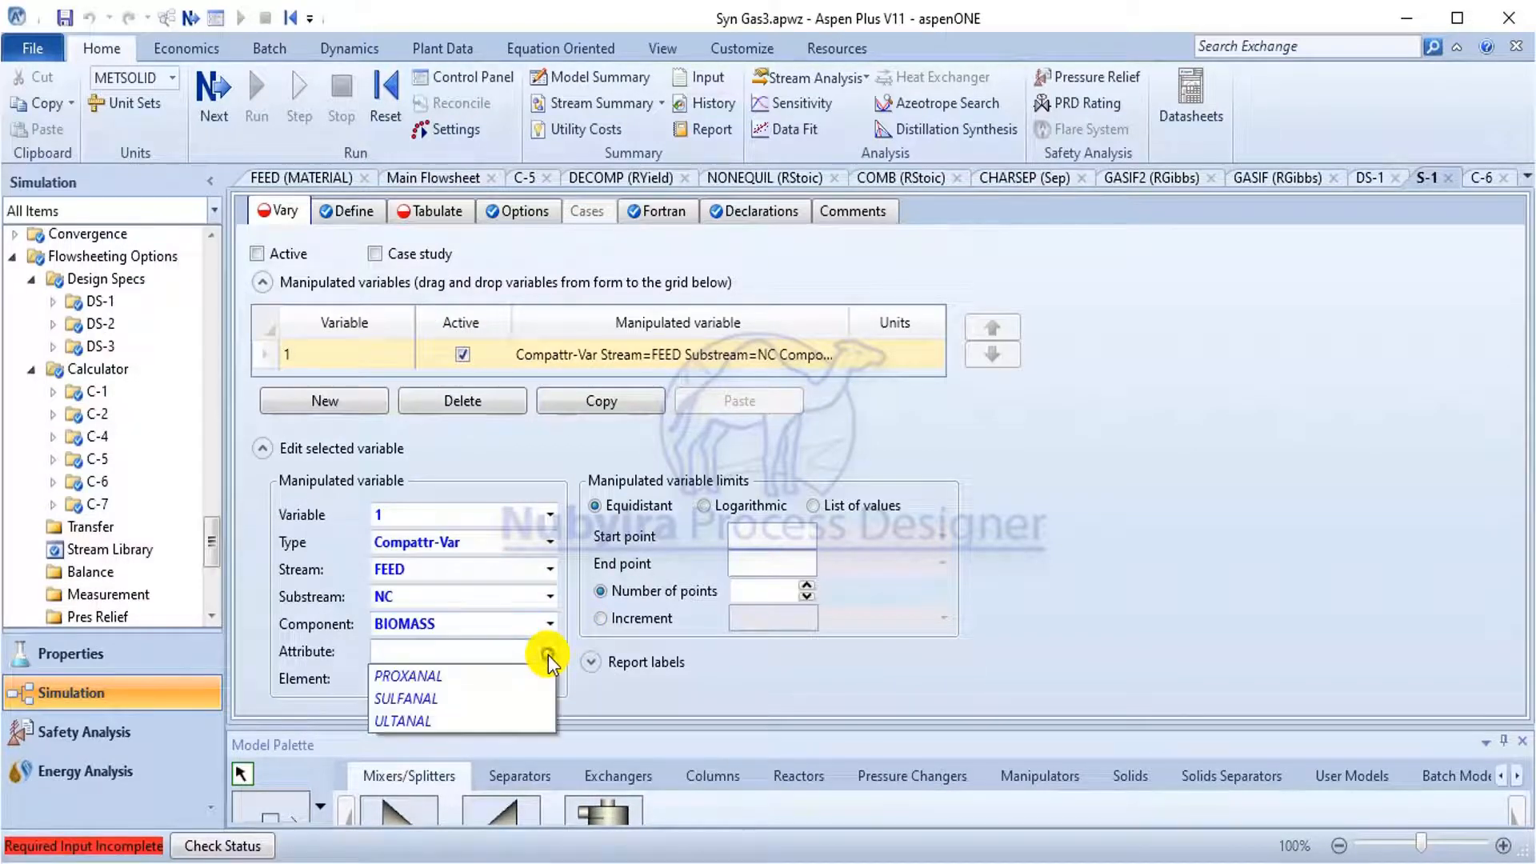
click(512, 678)
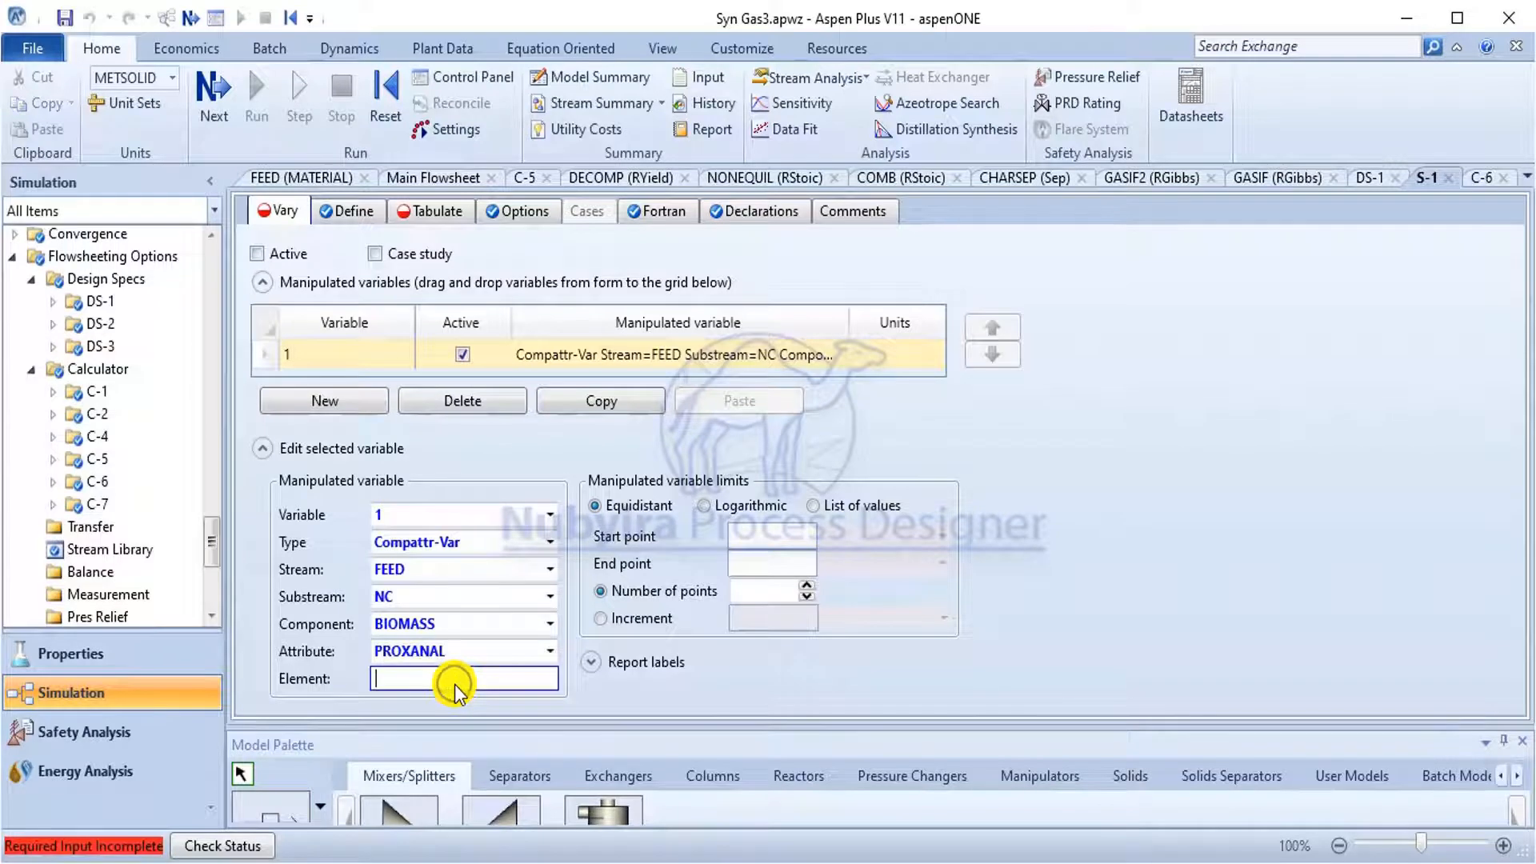
Set the manipulated variable's range from 5 to 40 with 20 points, checking the moisture range against Fig. 4 in the paper.
click(775, 536)
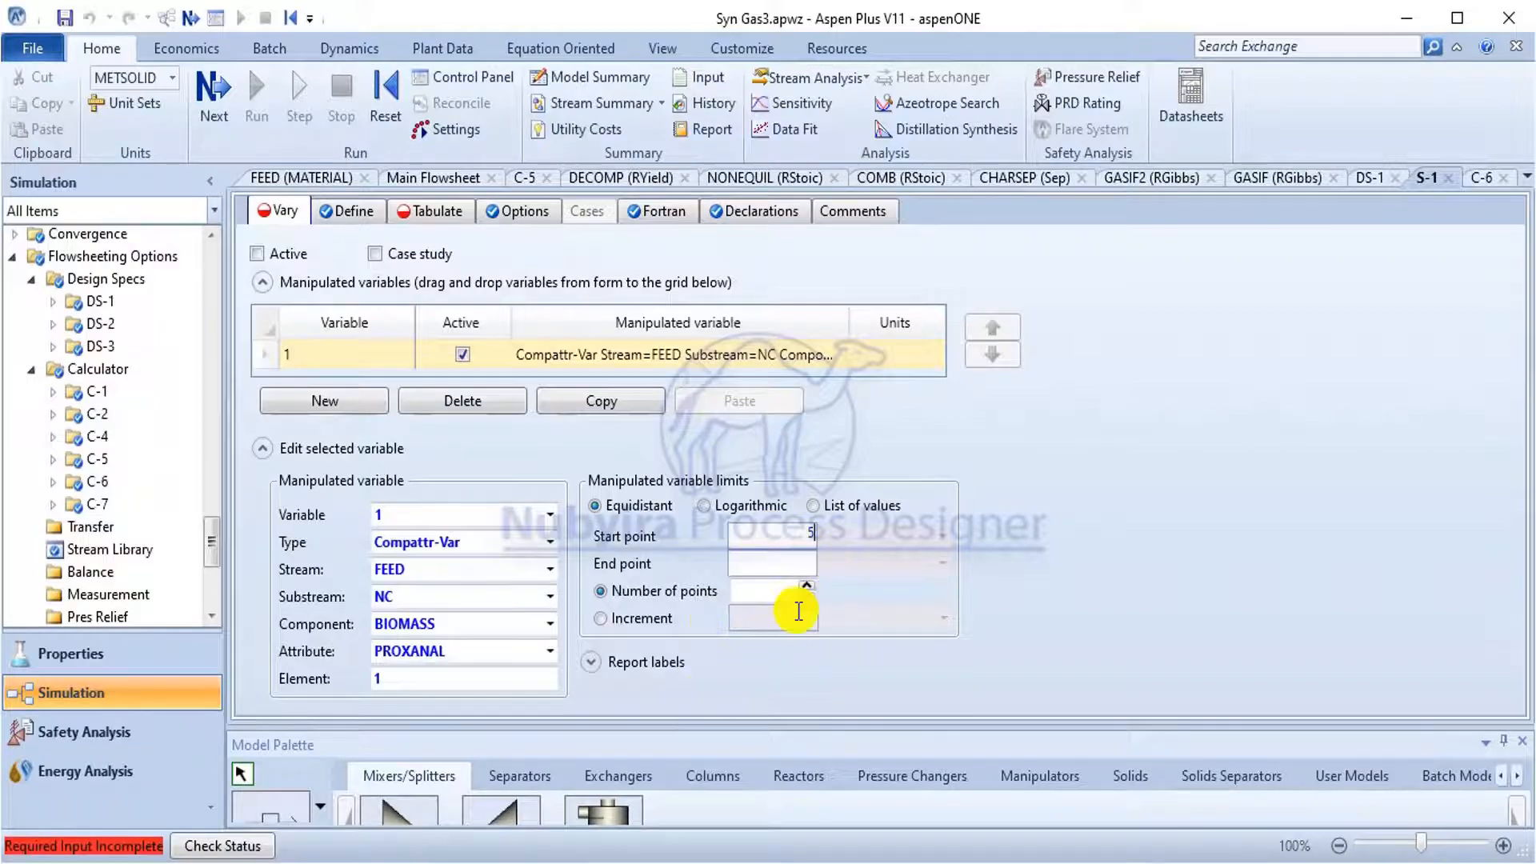
key(alt+Tab)
key(Right)
key(Right)
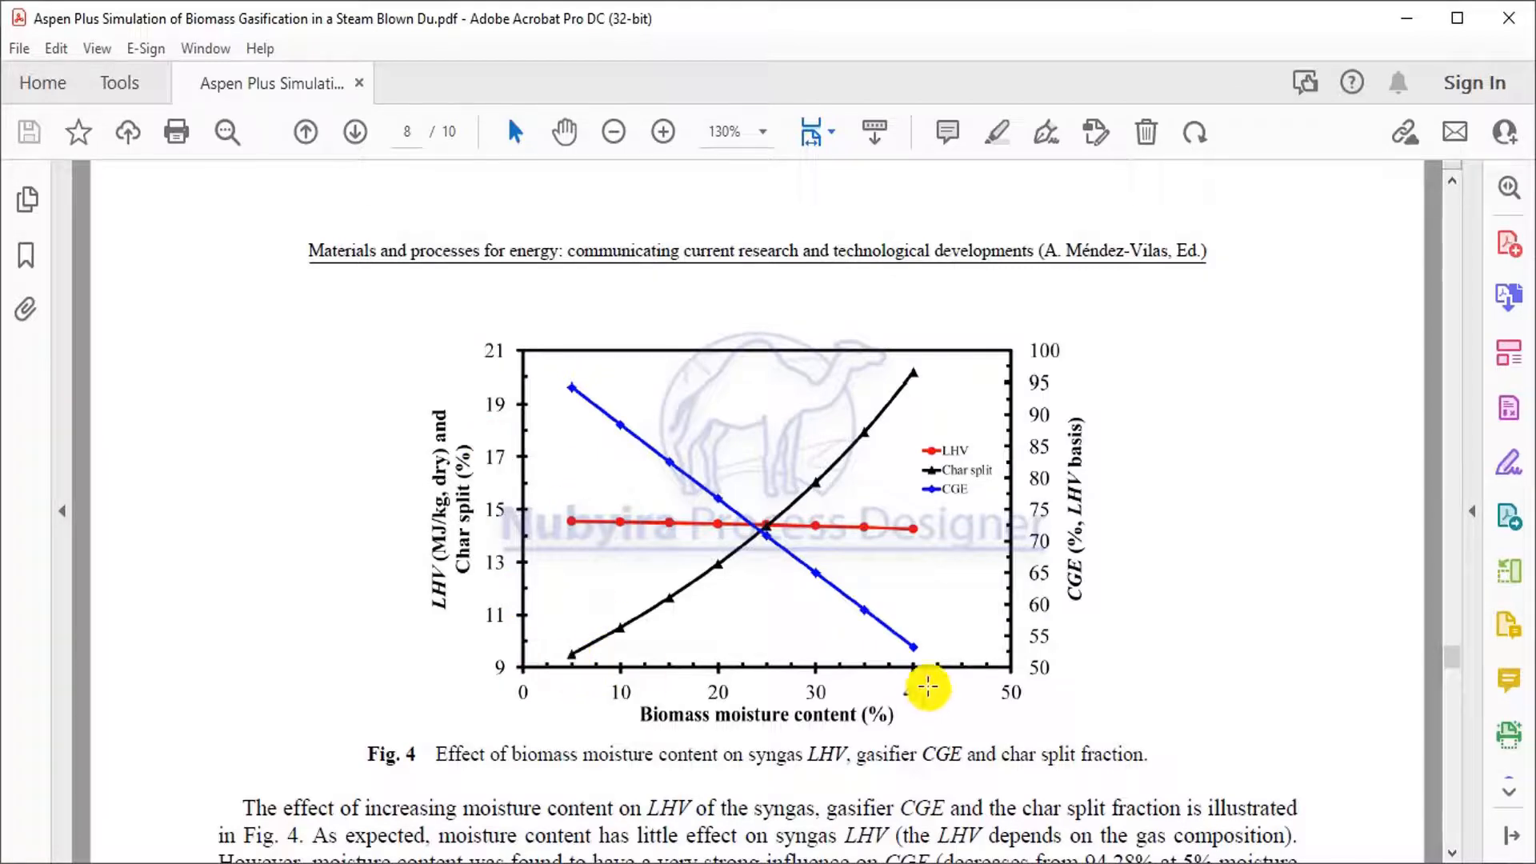
key(alt+Tab)
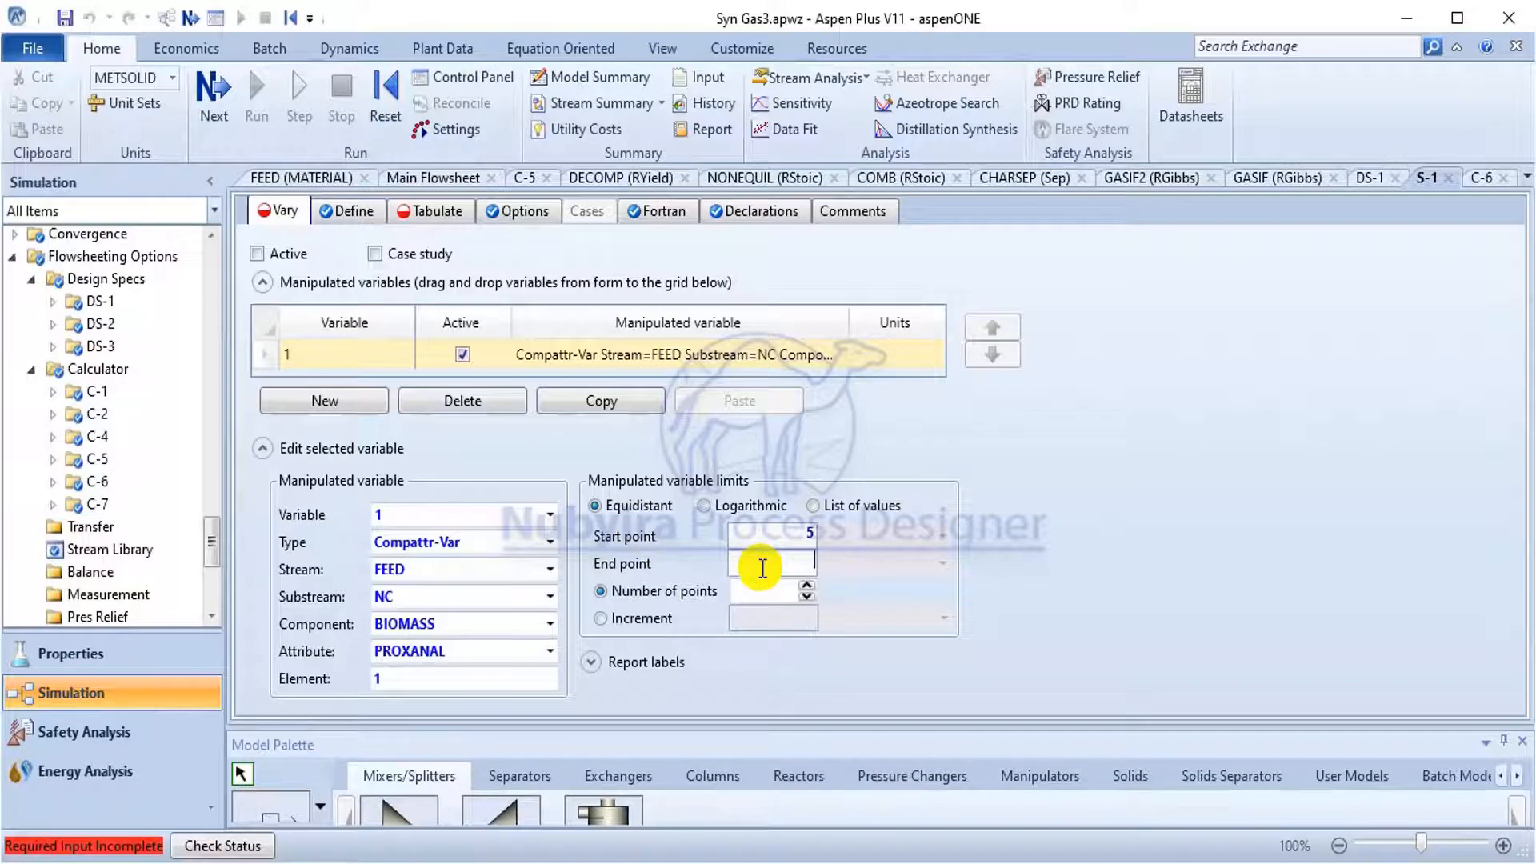
click(761, 598)
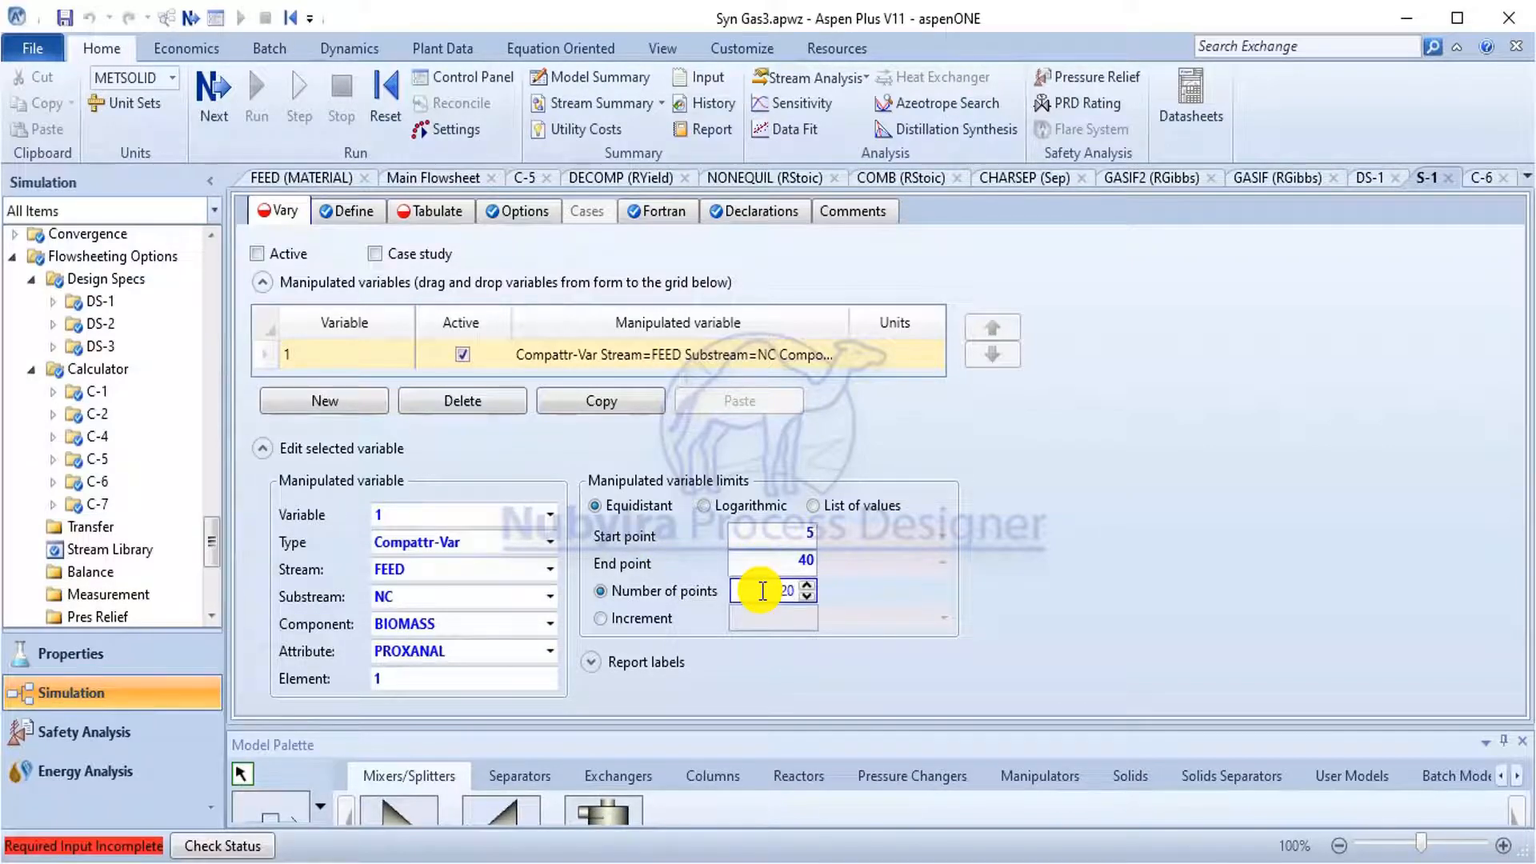
click(968, 556)
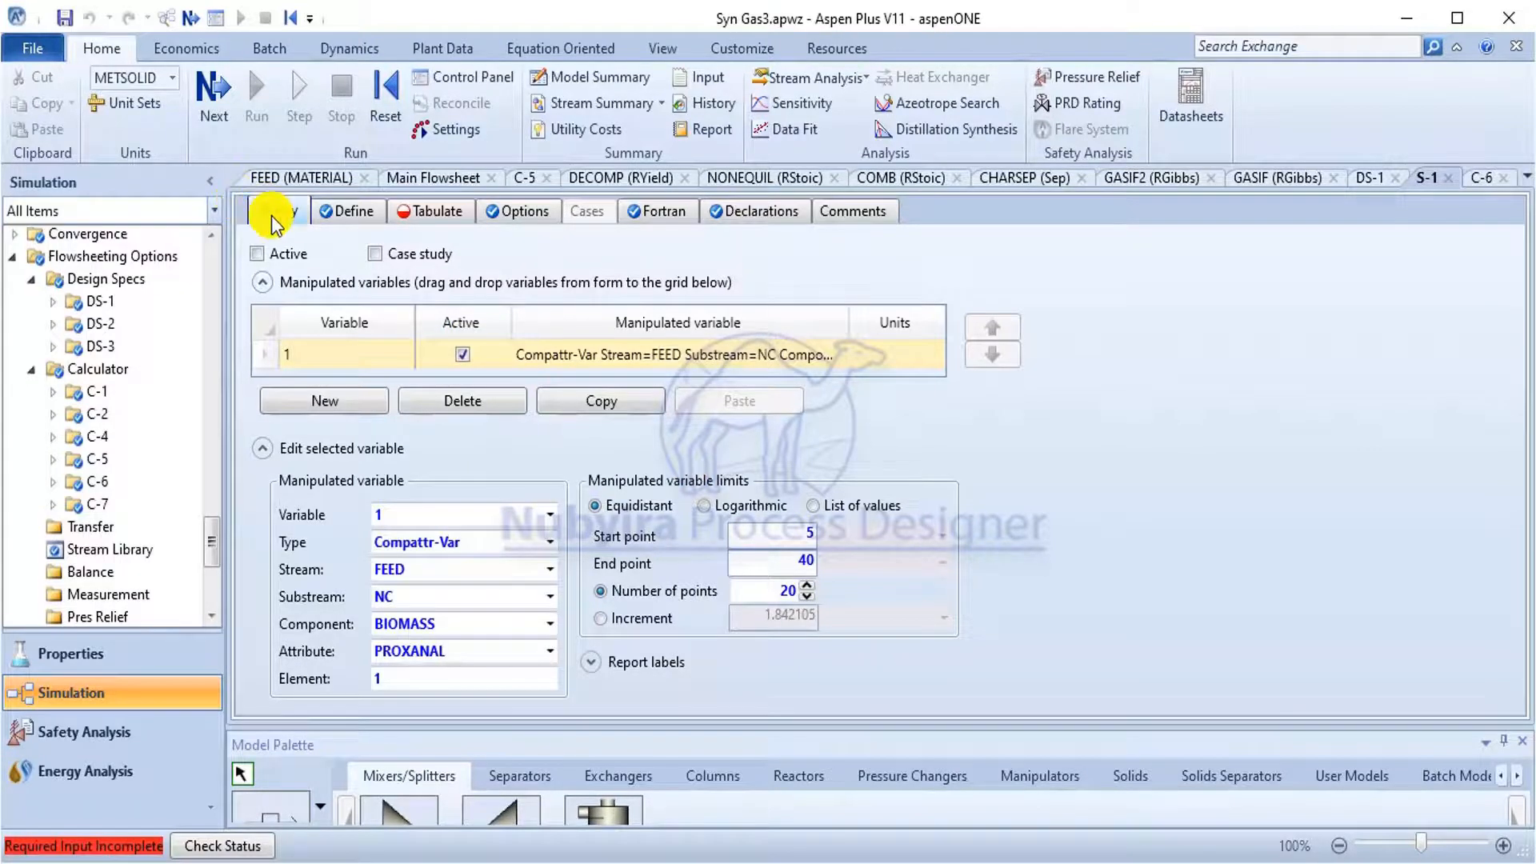
Review S-1's tabulated columns, sampled variables, Fortran declarations and statements for STBR and ATFR, and its execution options.
click(434, 211)
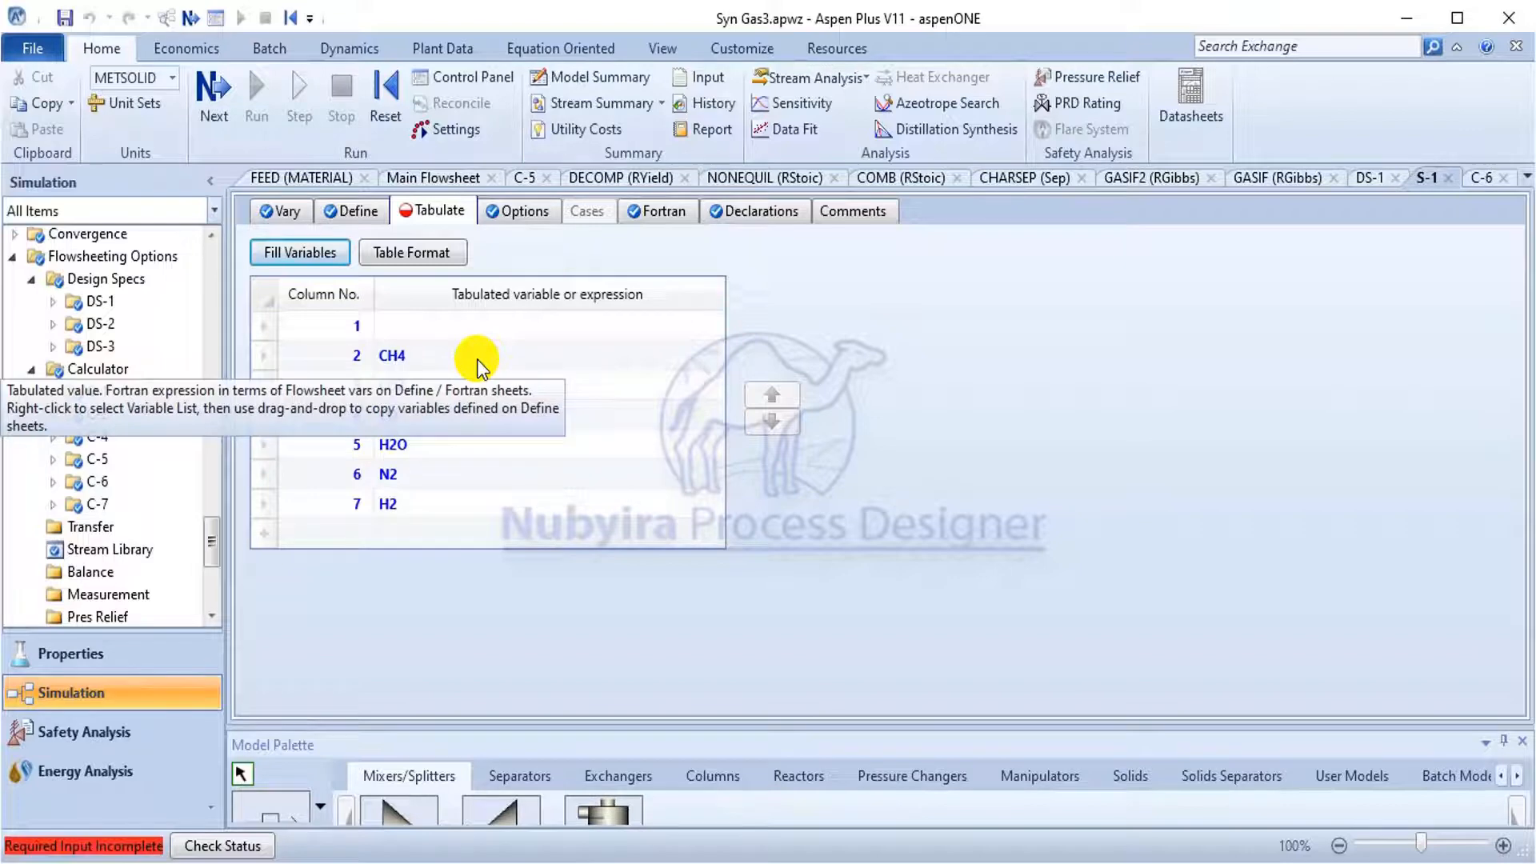
click(346, 214)
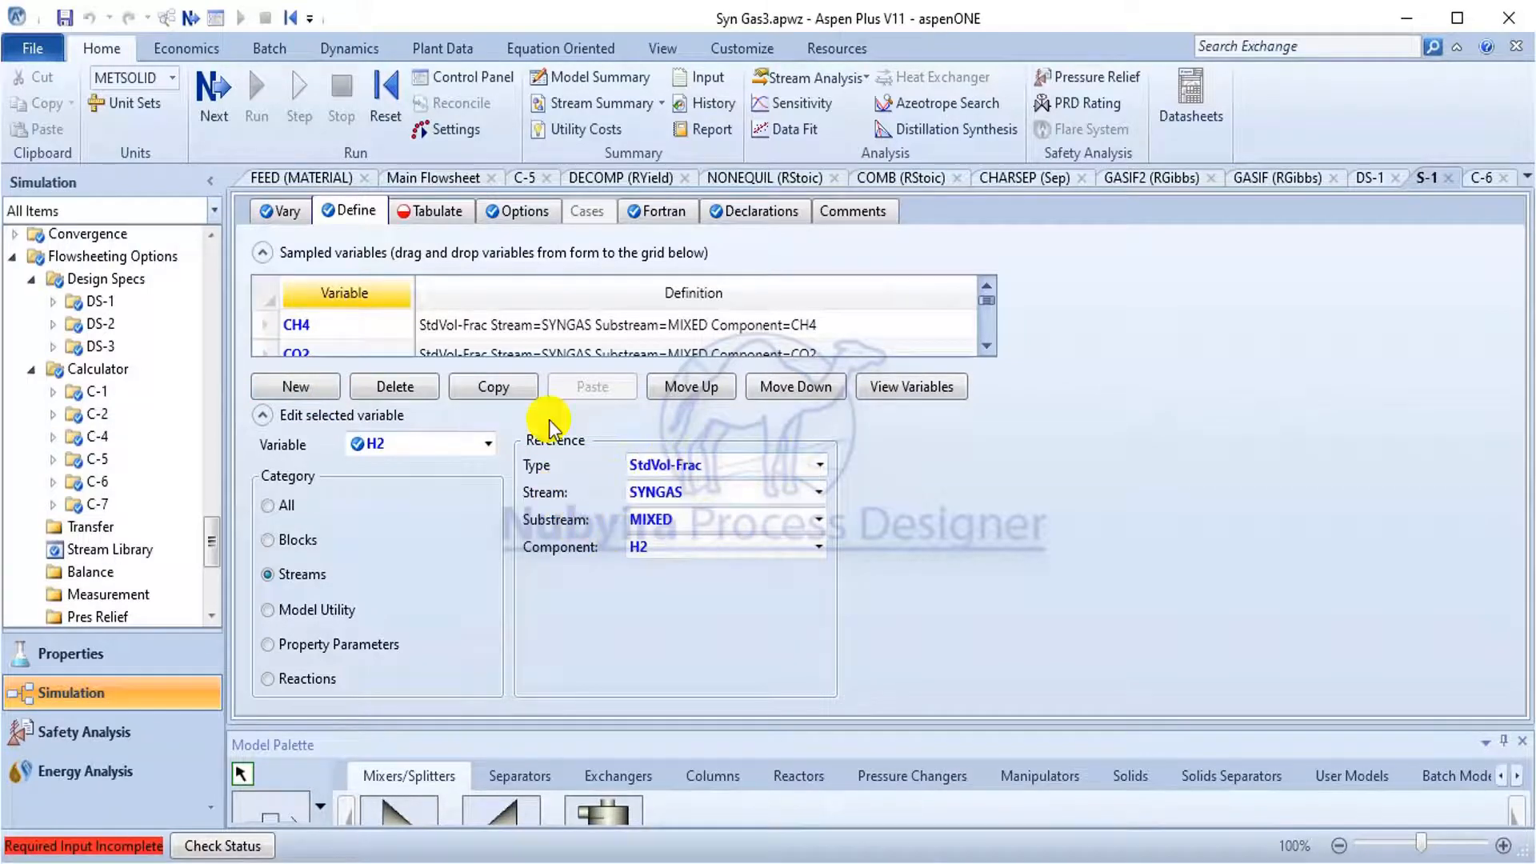
click(716, 214)
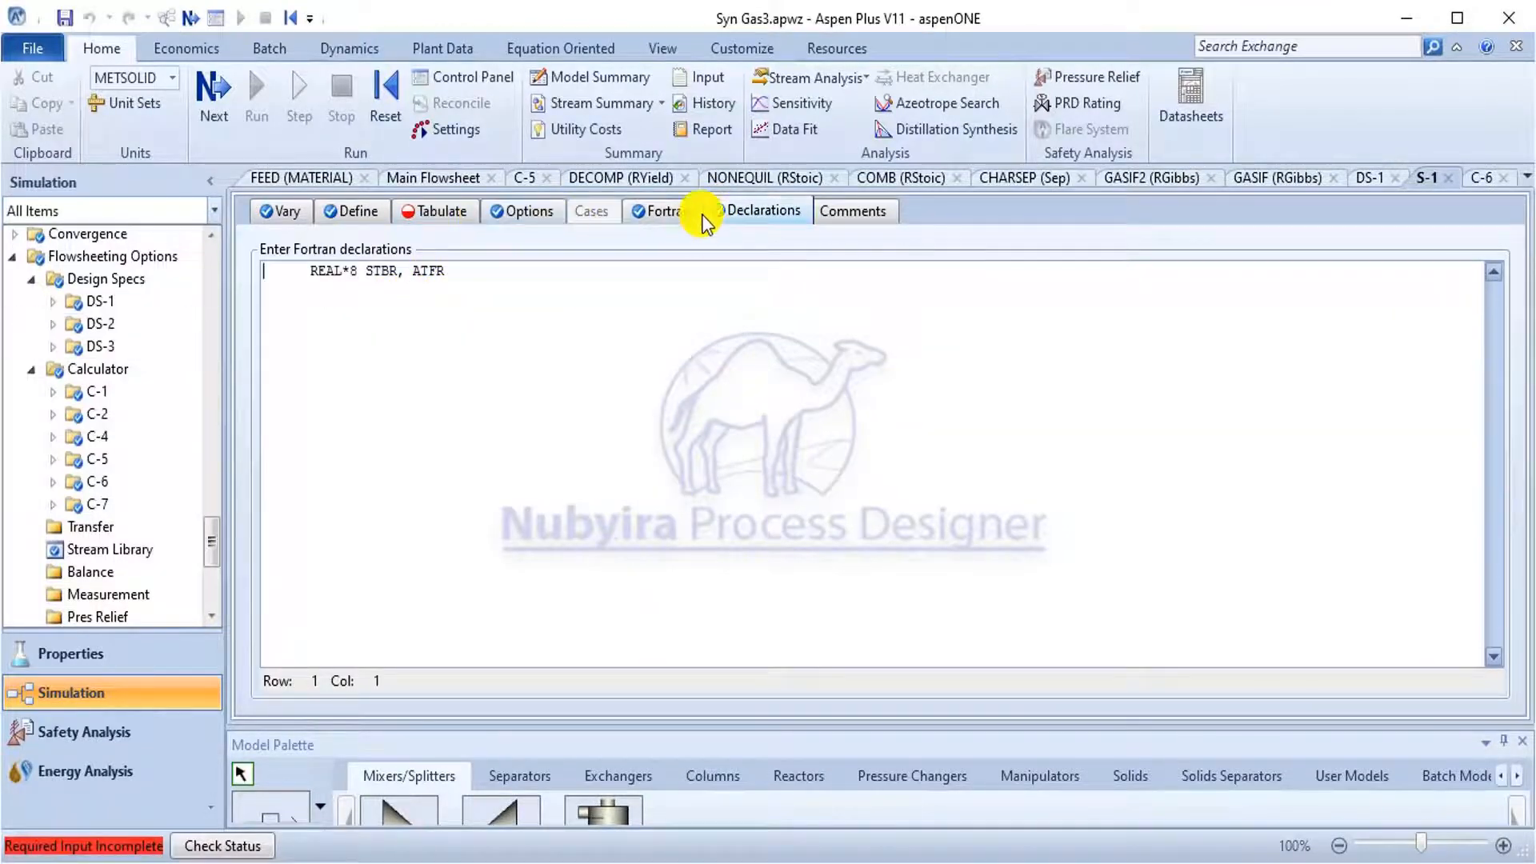
click(651, 214)
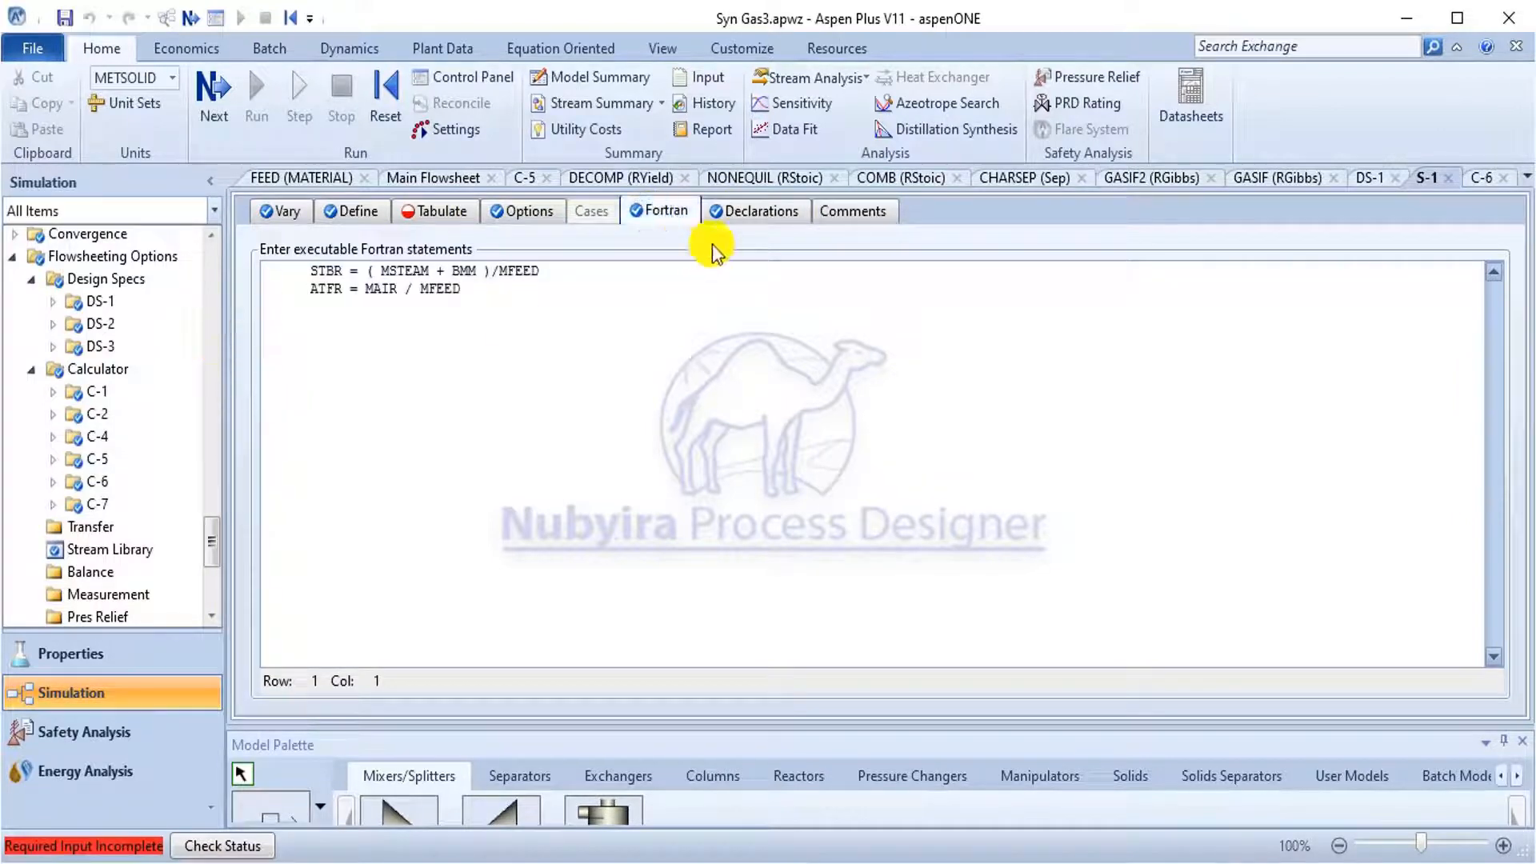
click(732, 212)
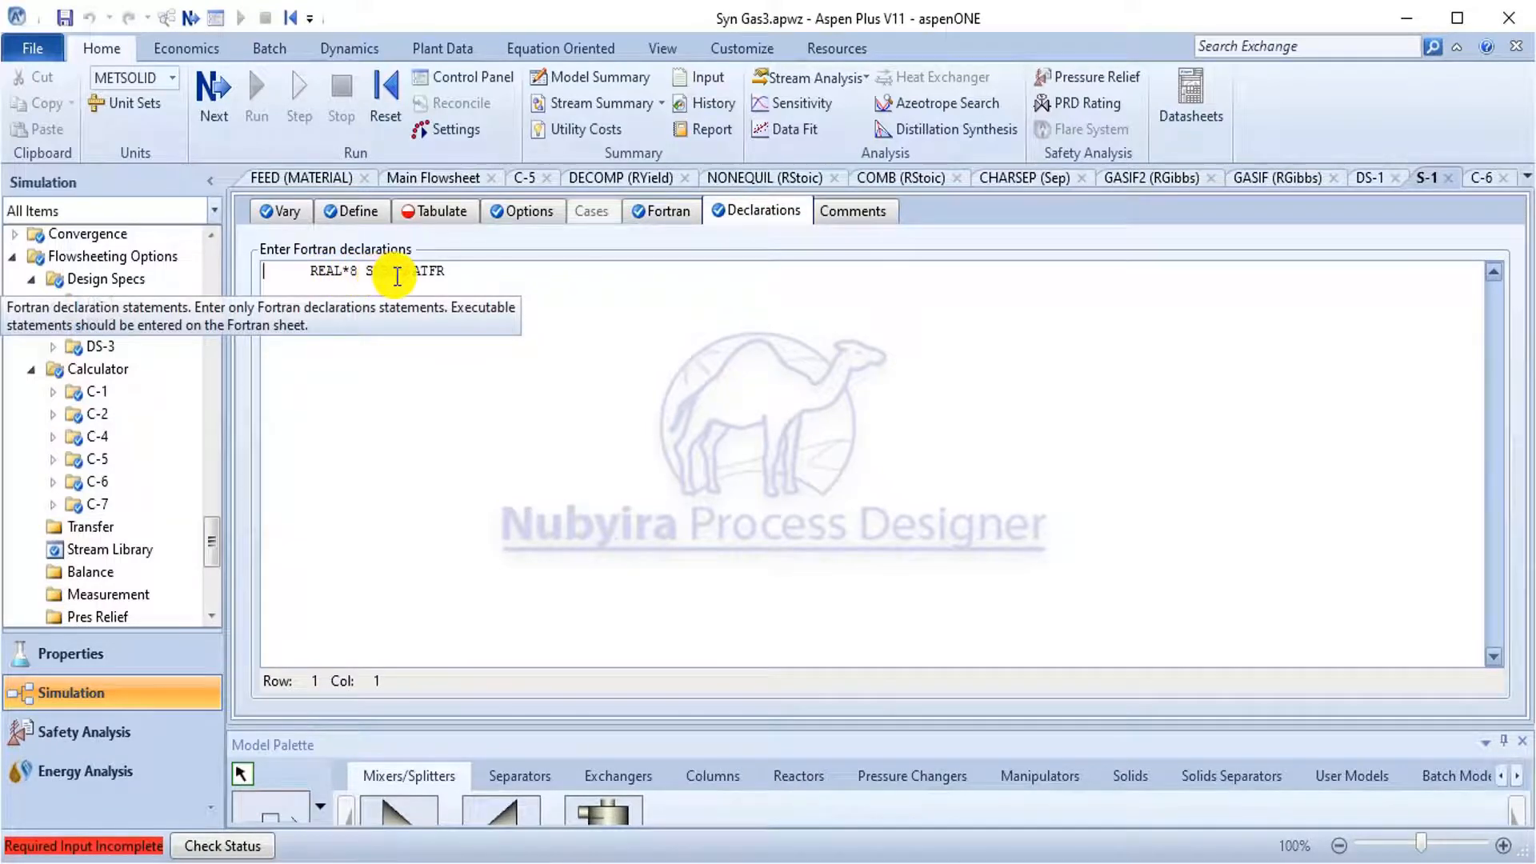
click(656, 210)
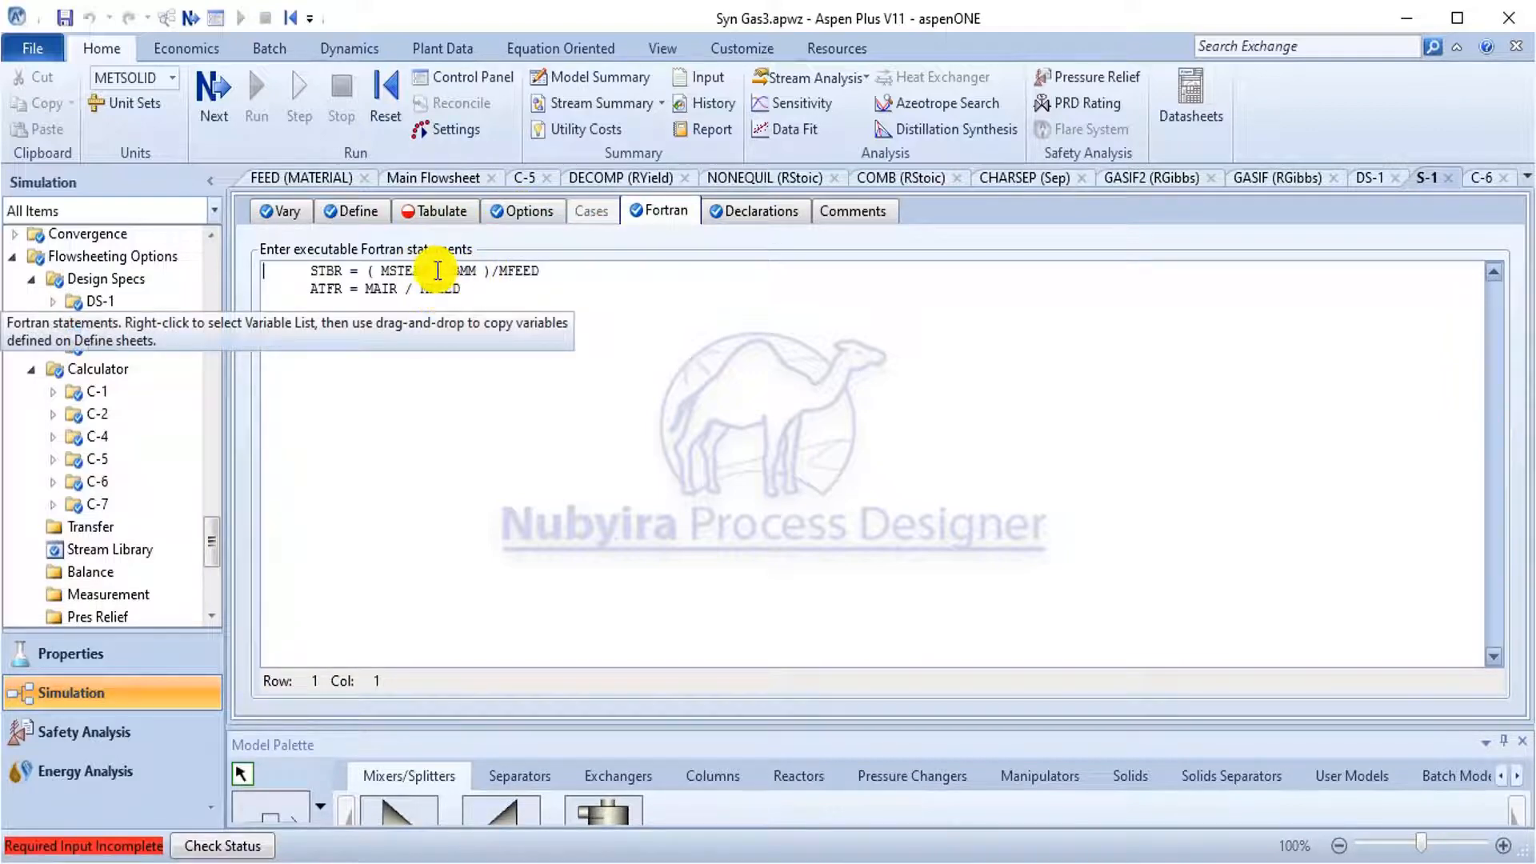
click(496, 213)
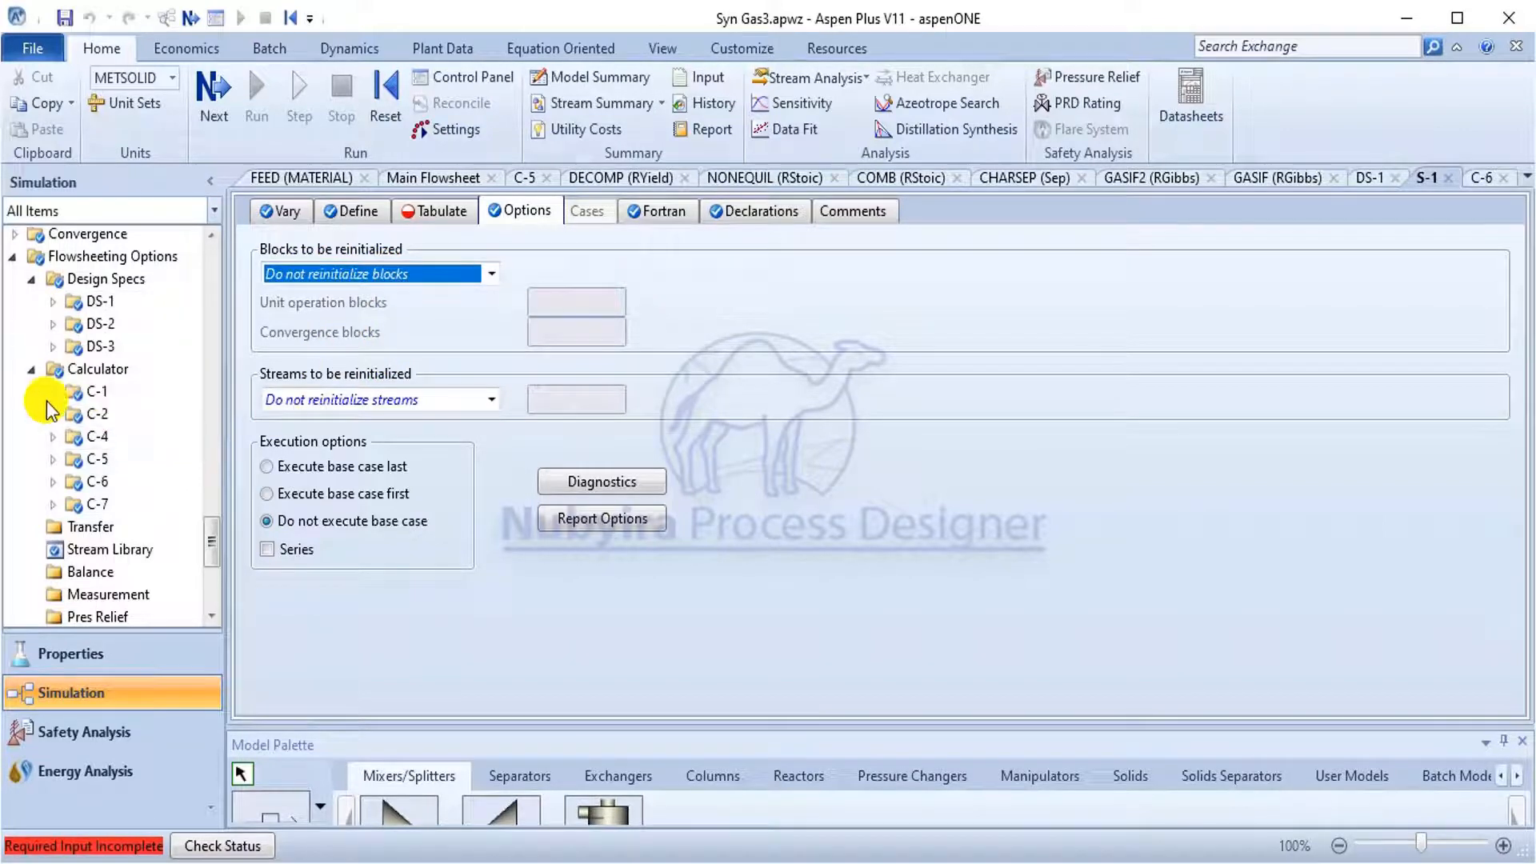
Delete the empty first row from S-1's tabulated variables.
click(444, 211)
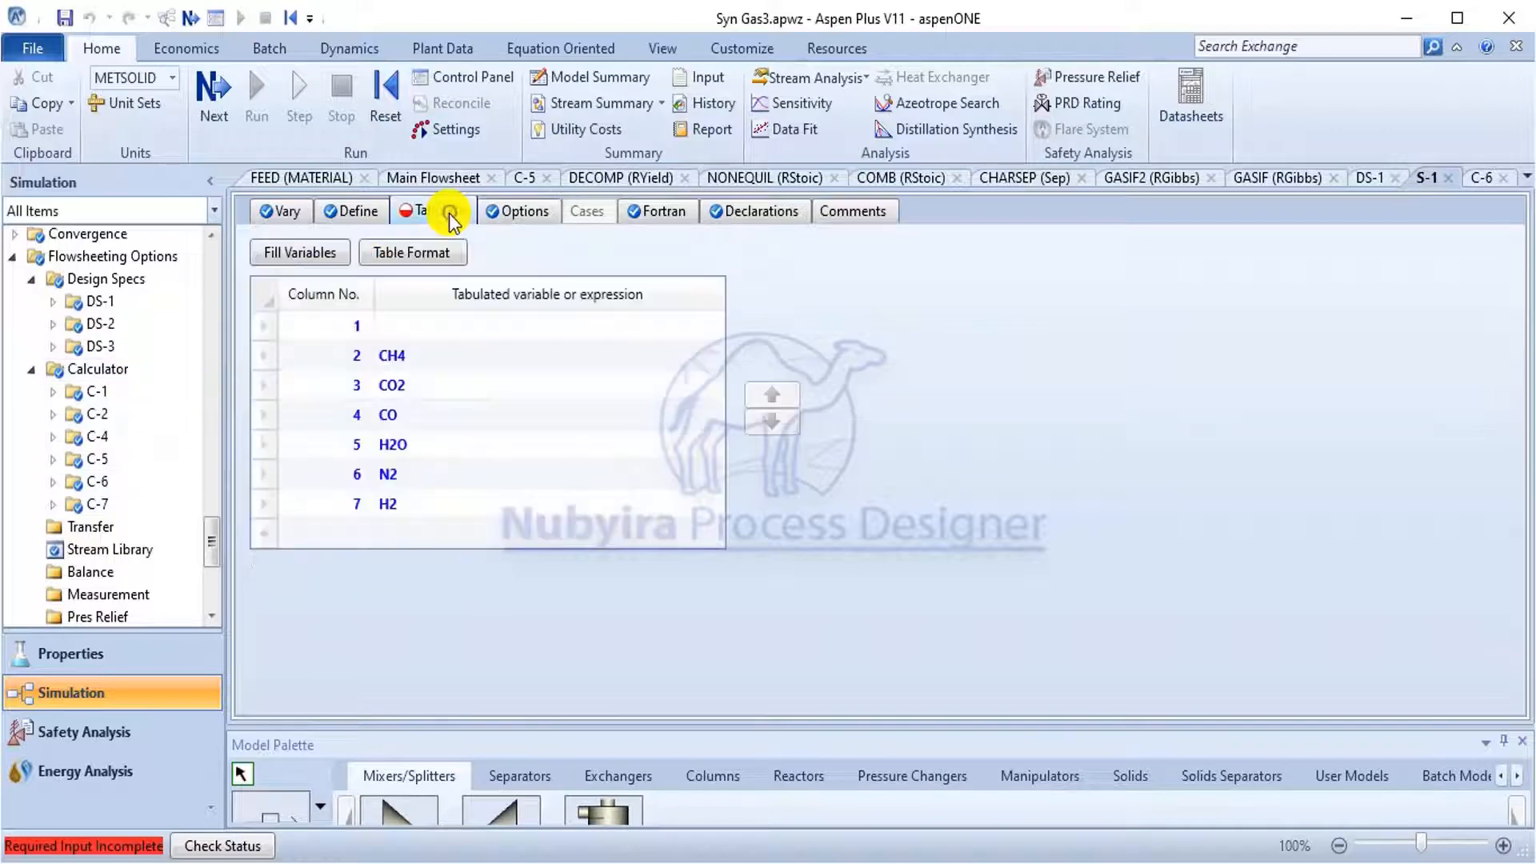
click(419, 325)
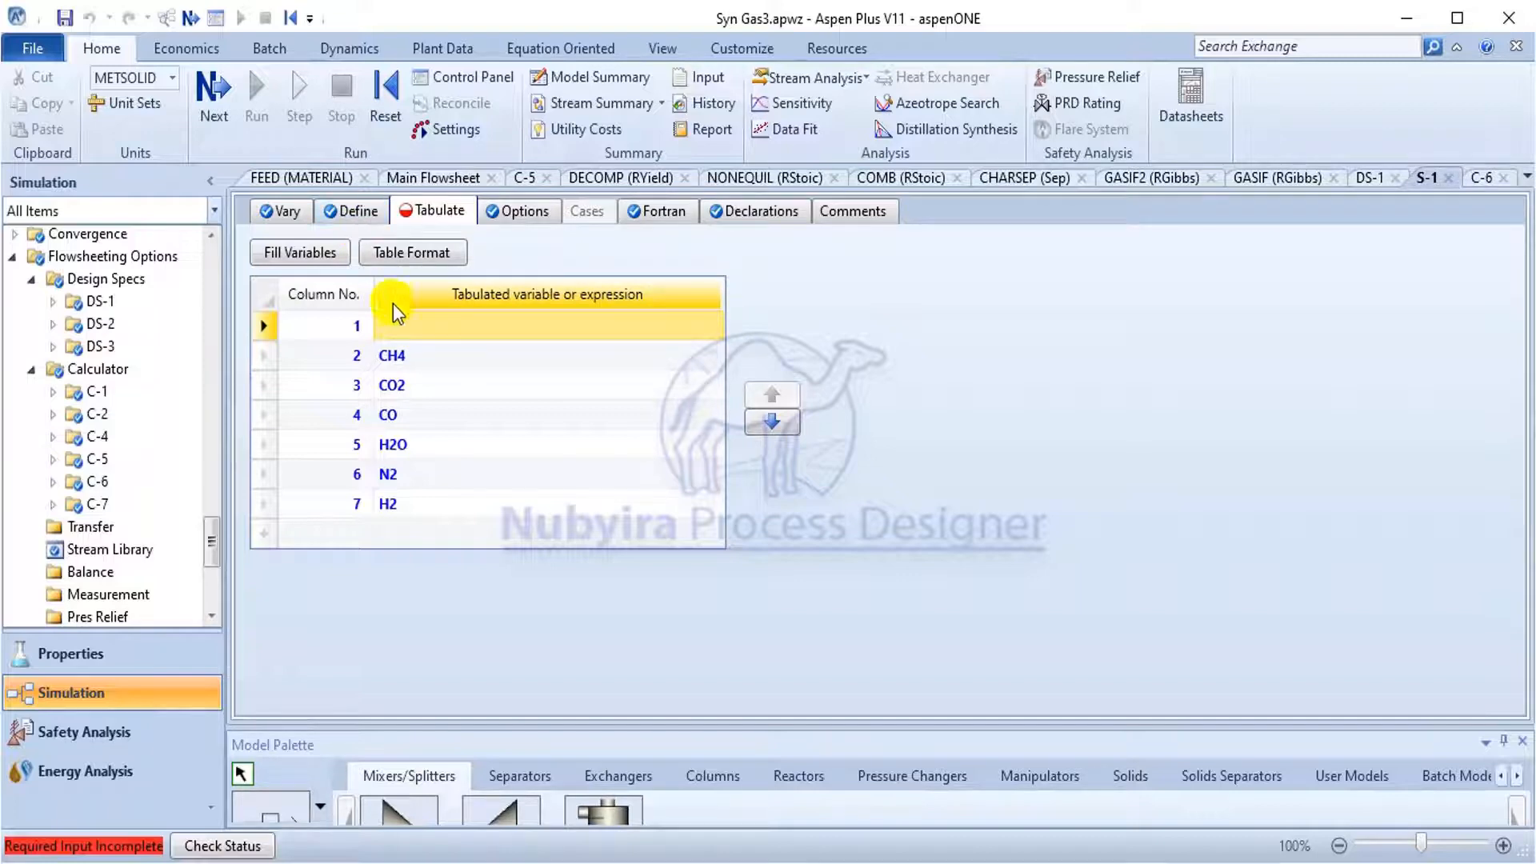
click(264, 325)
right_click(264, 325)
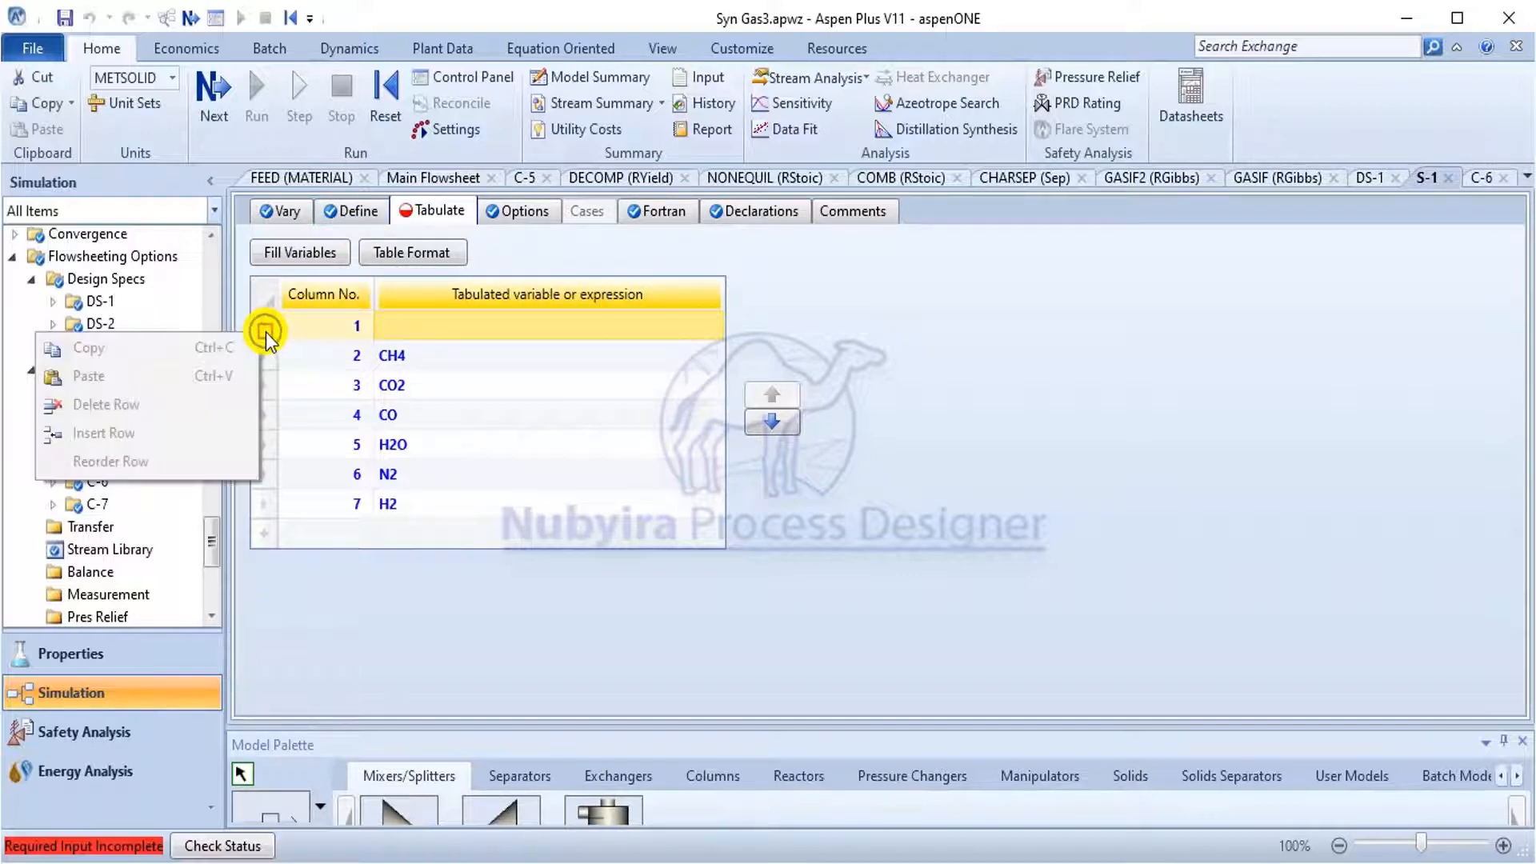
click(106, 404)
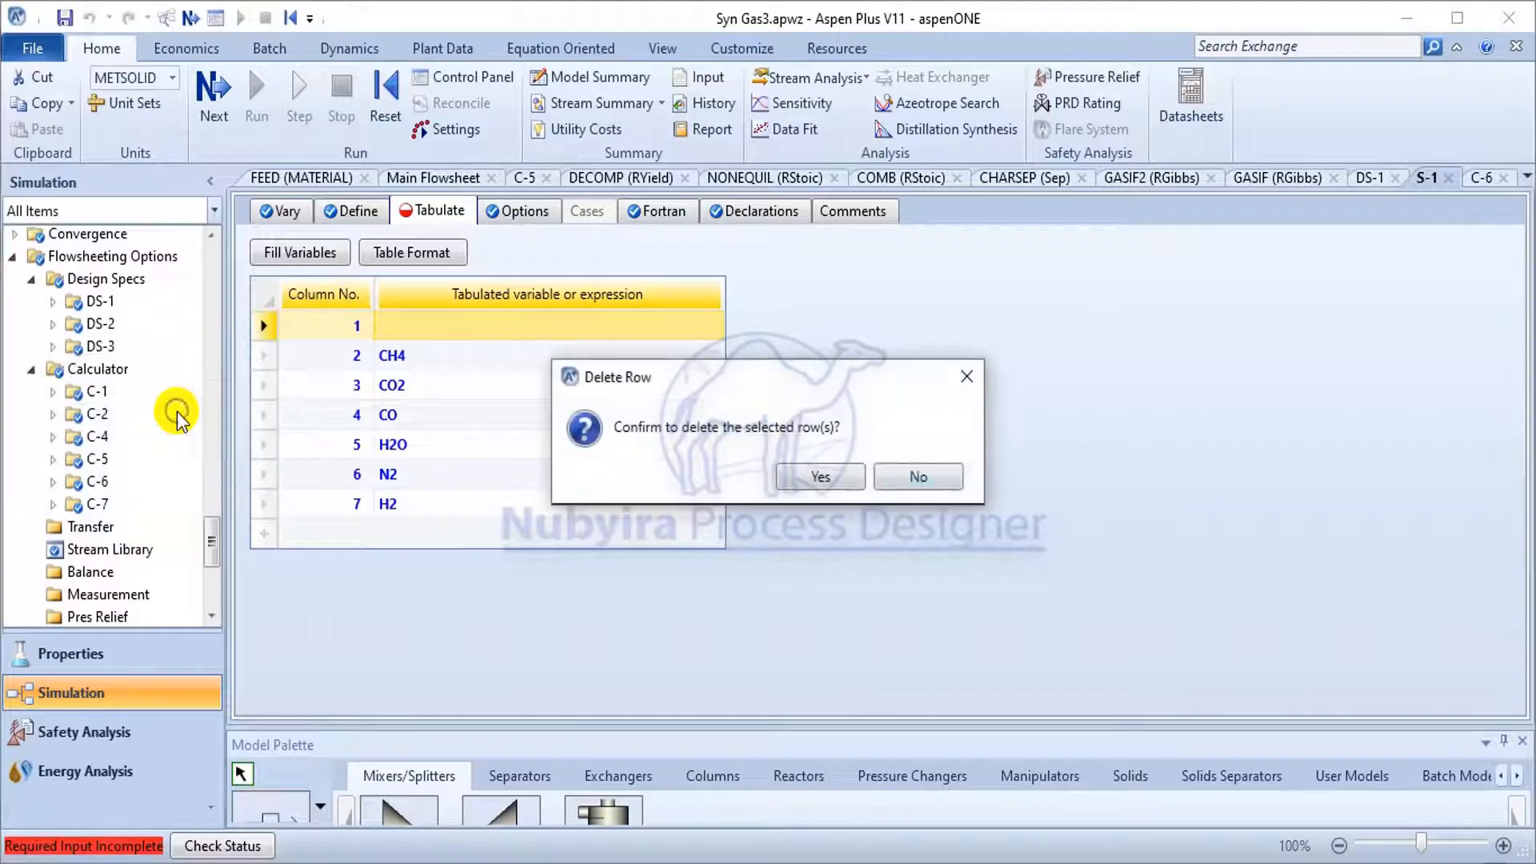
click(824, 476)
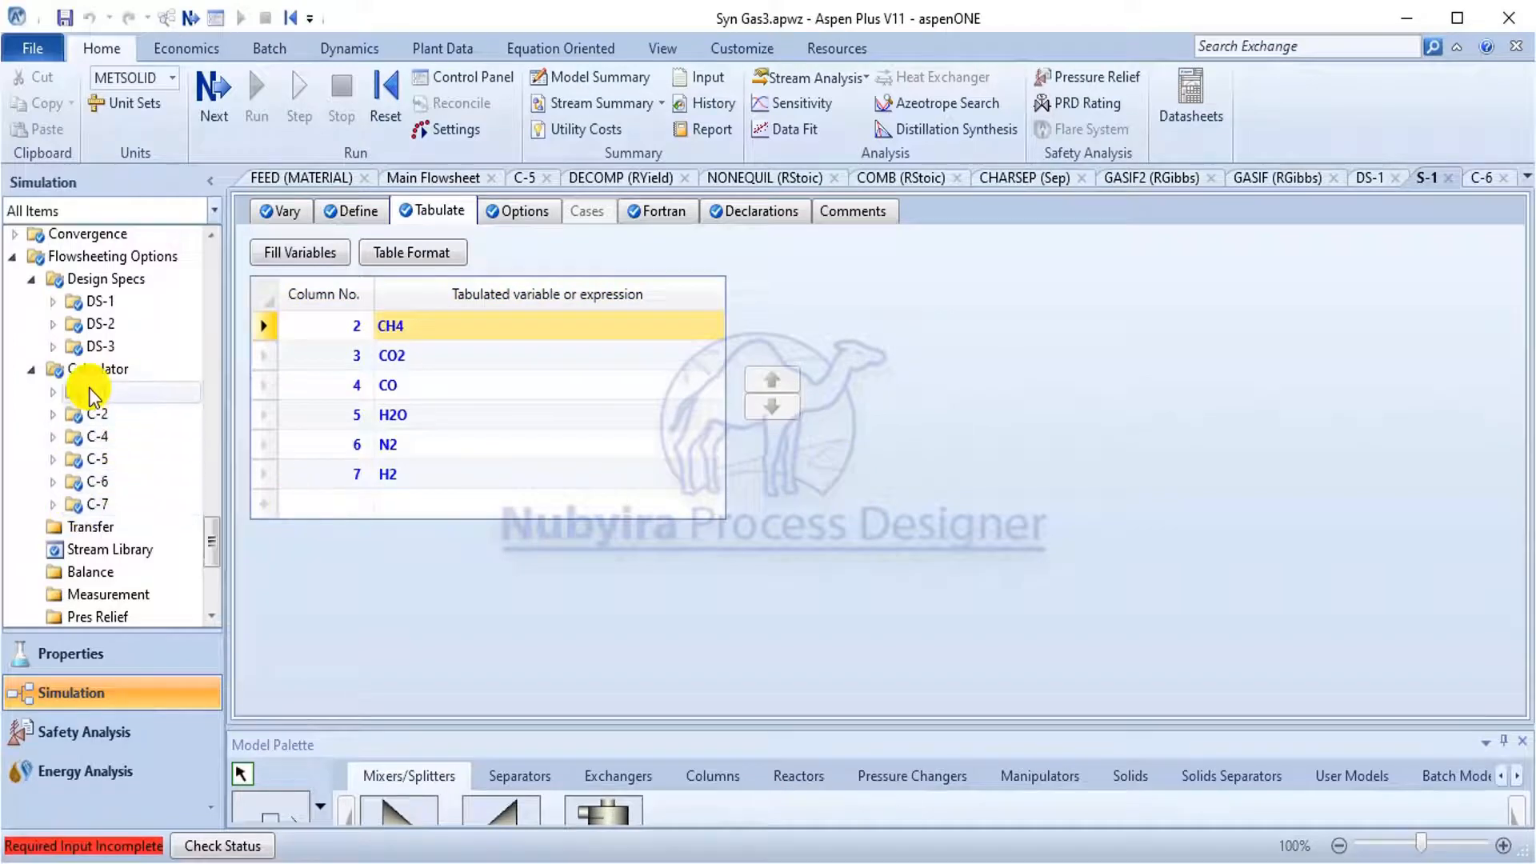
Copy the manipulated variable from sensitivity S-1 into sensitivity S-2.
scroll(72, 392, down, 4)
click(87, 499)
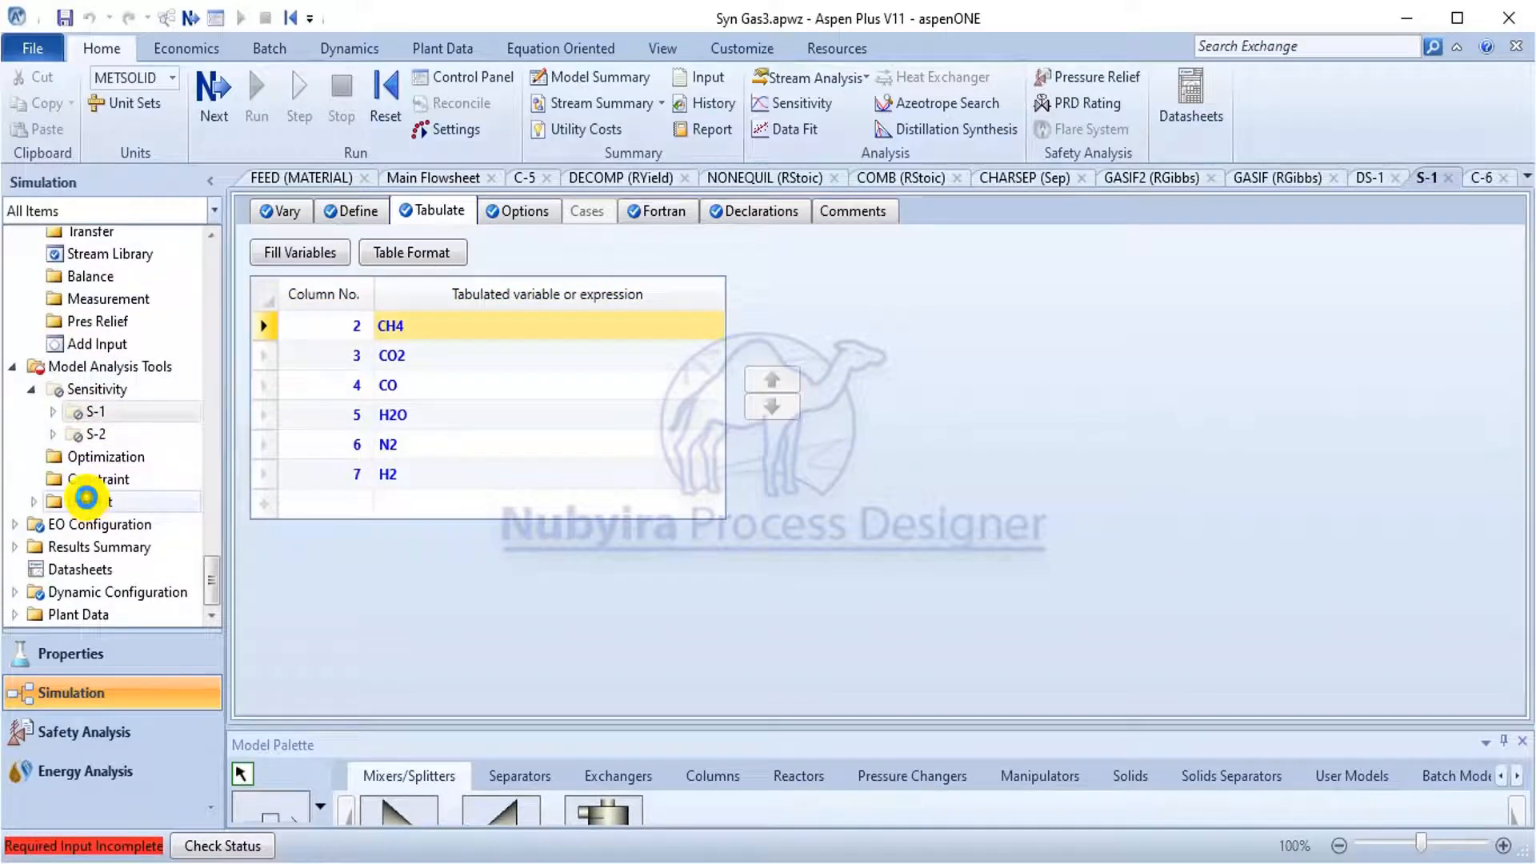
click(85, 433)
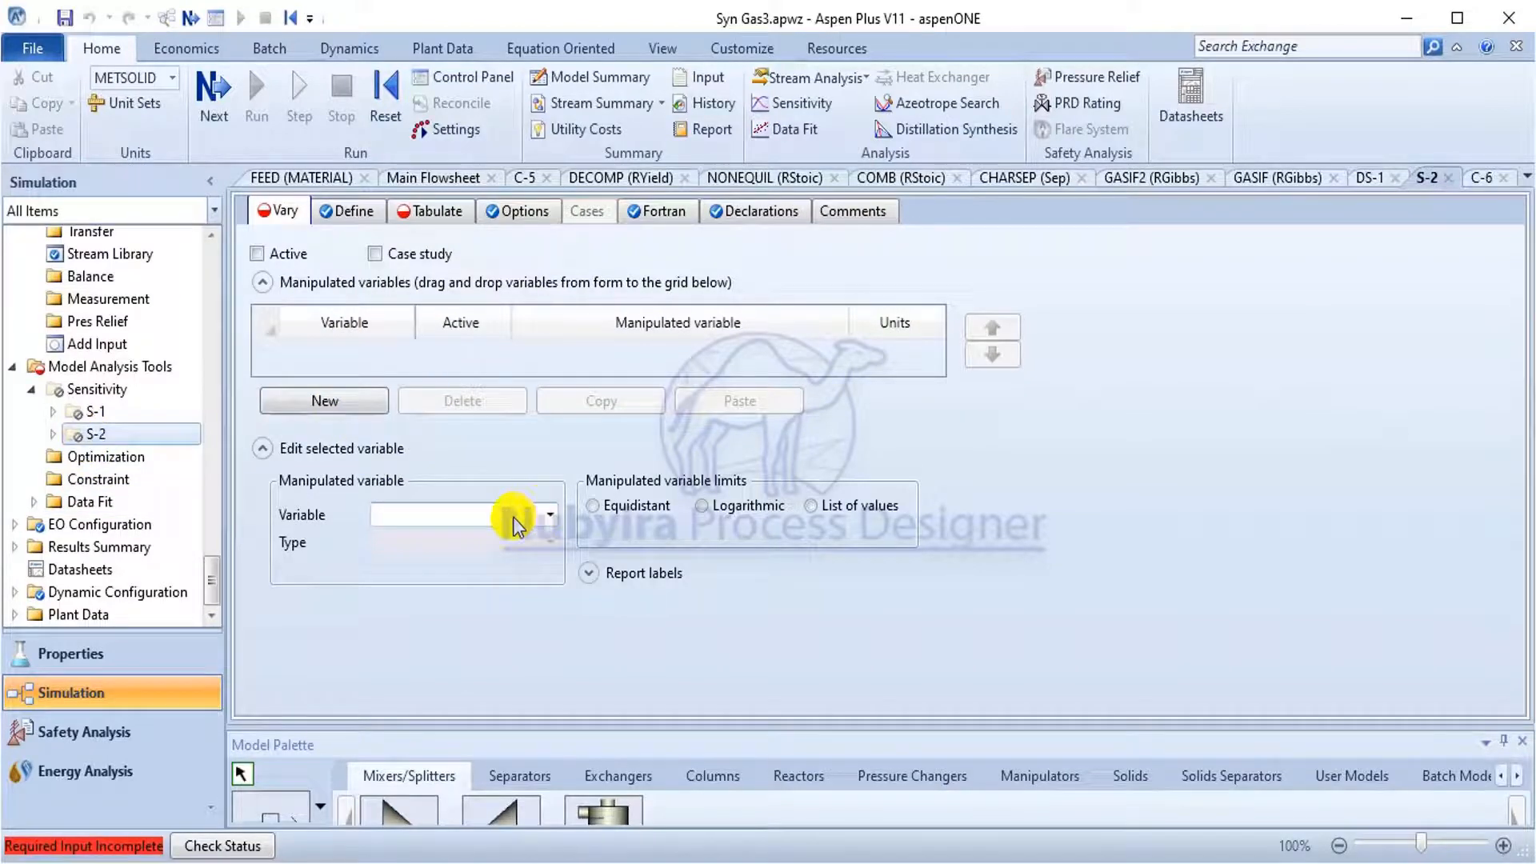
click(177, 419)
click(616, 403)
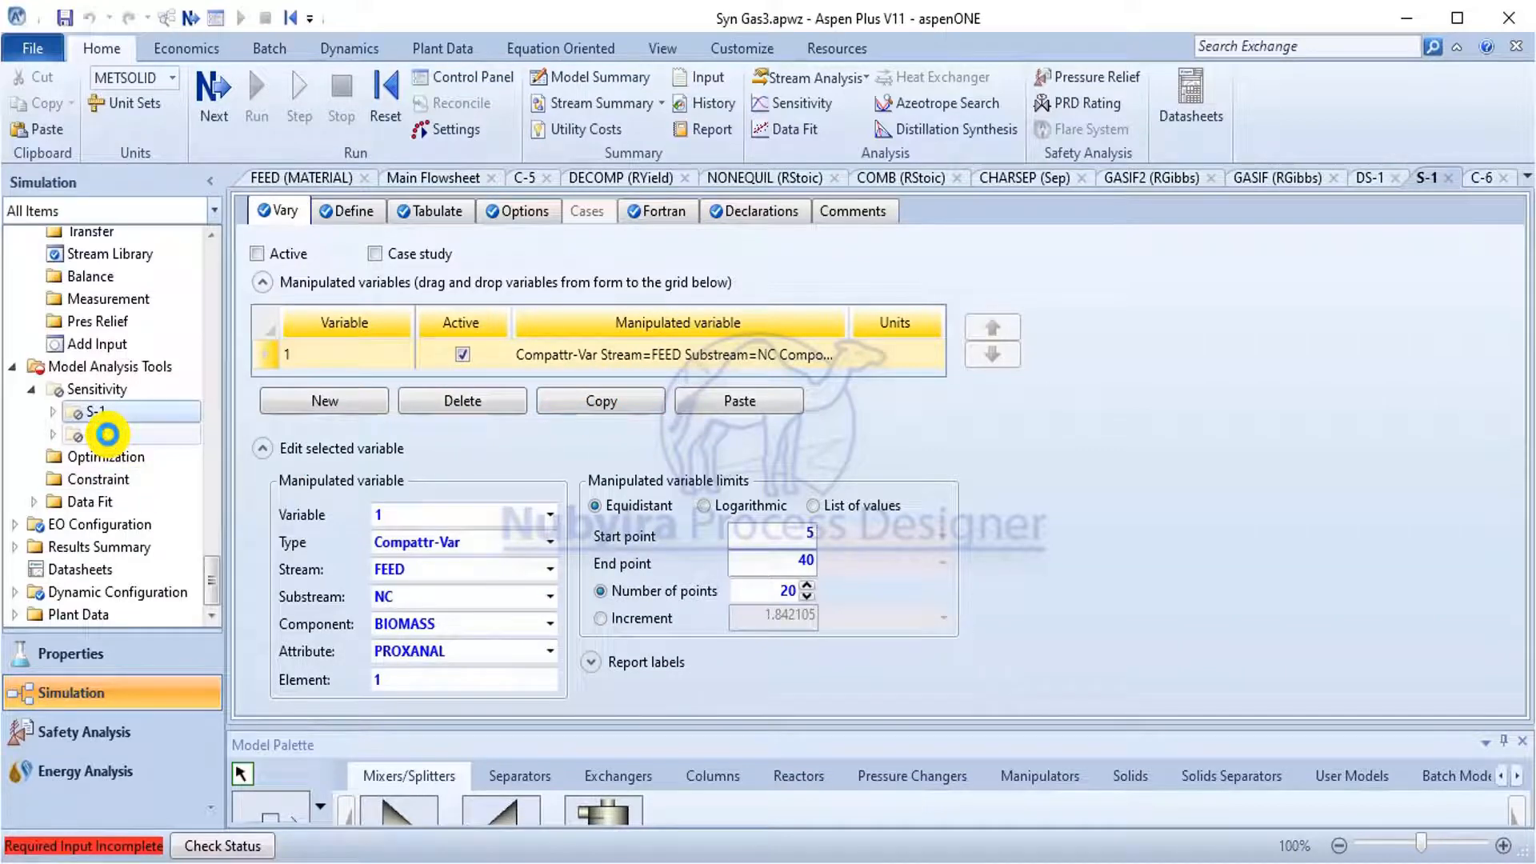
click(107, 434)
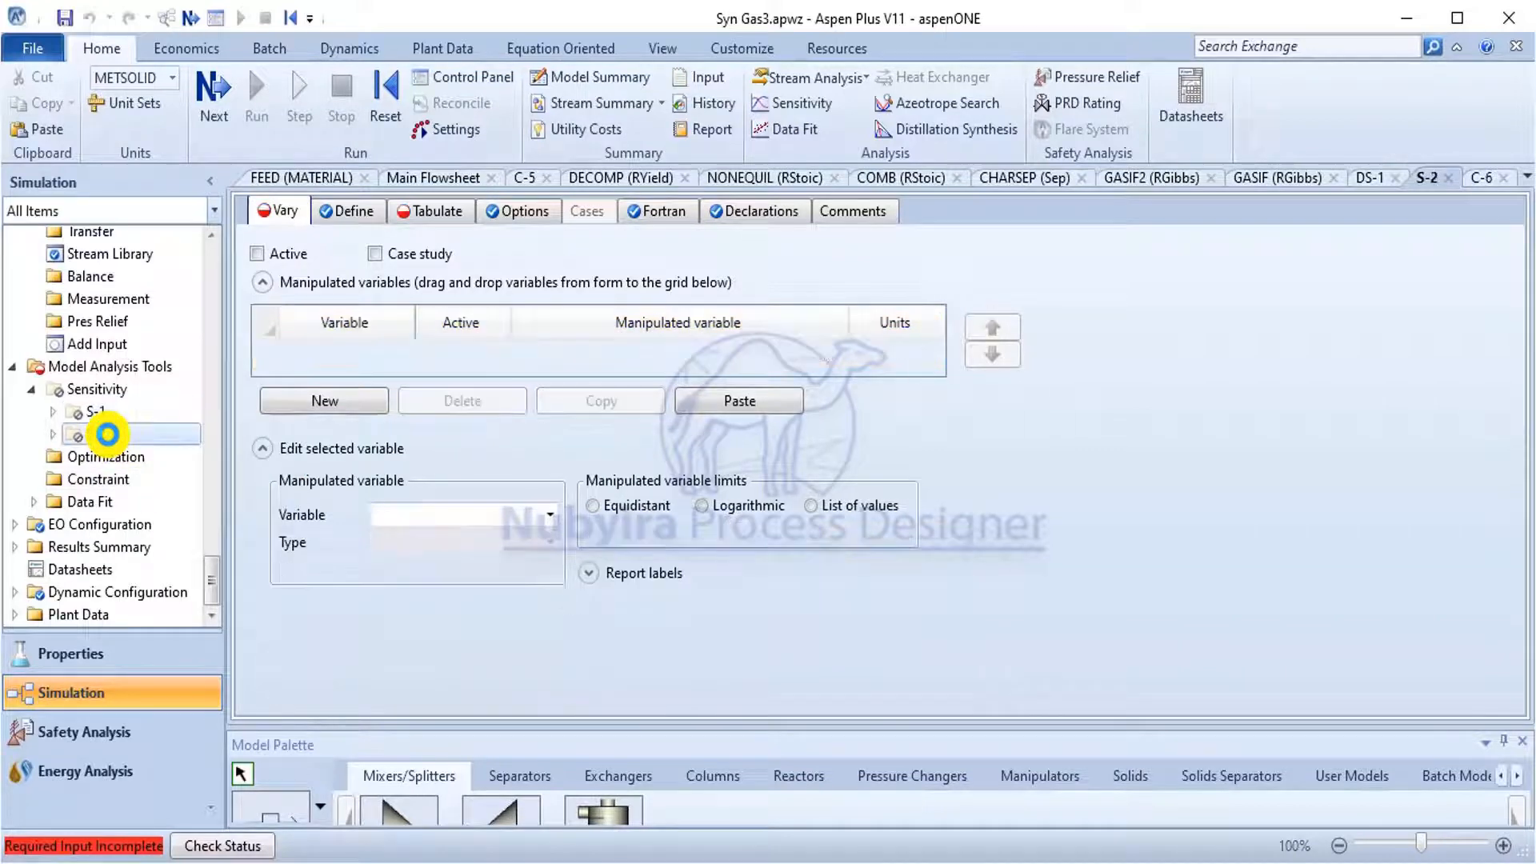
click(773, 402)
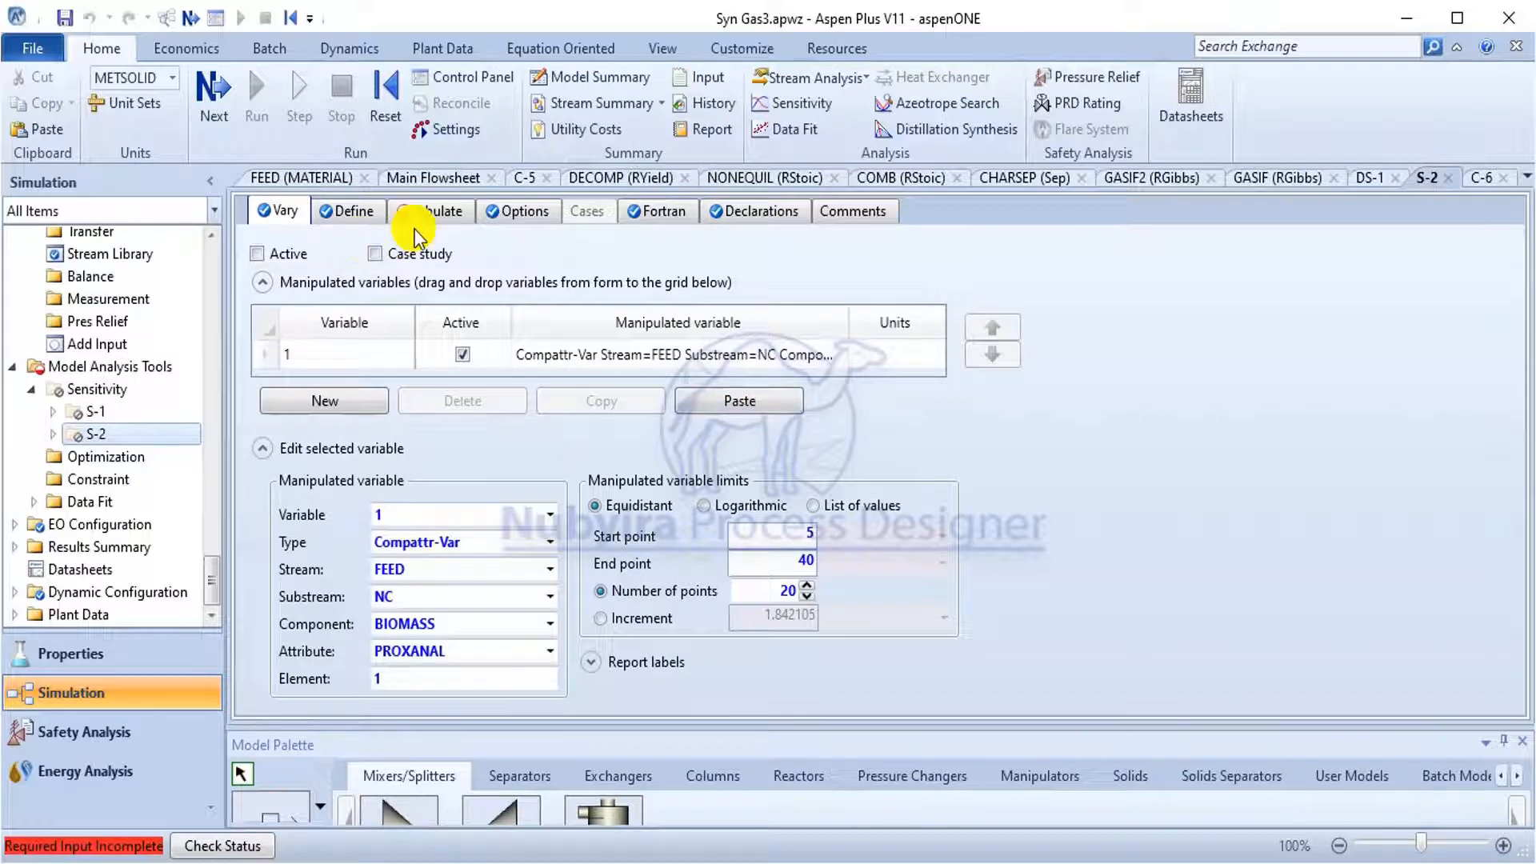
Delete the empty first row above LHVGAS from S-2's tabulated variables.
click(416, 224)
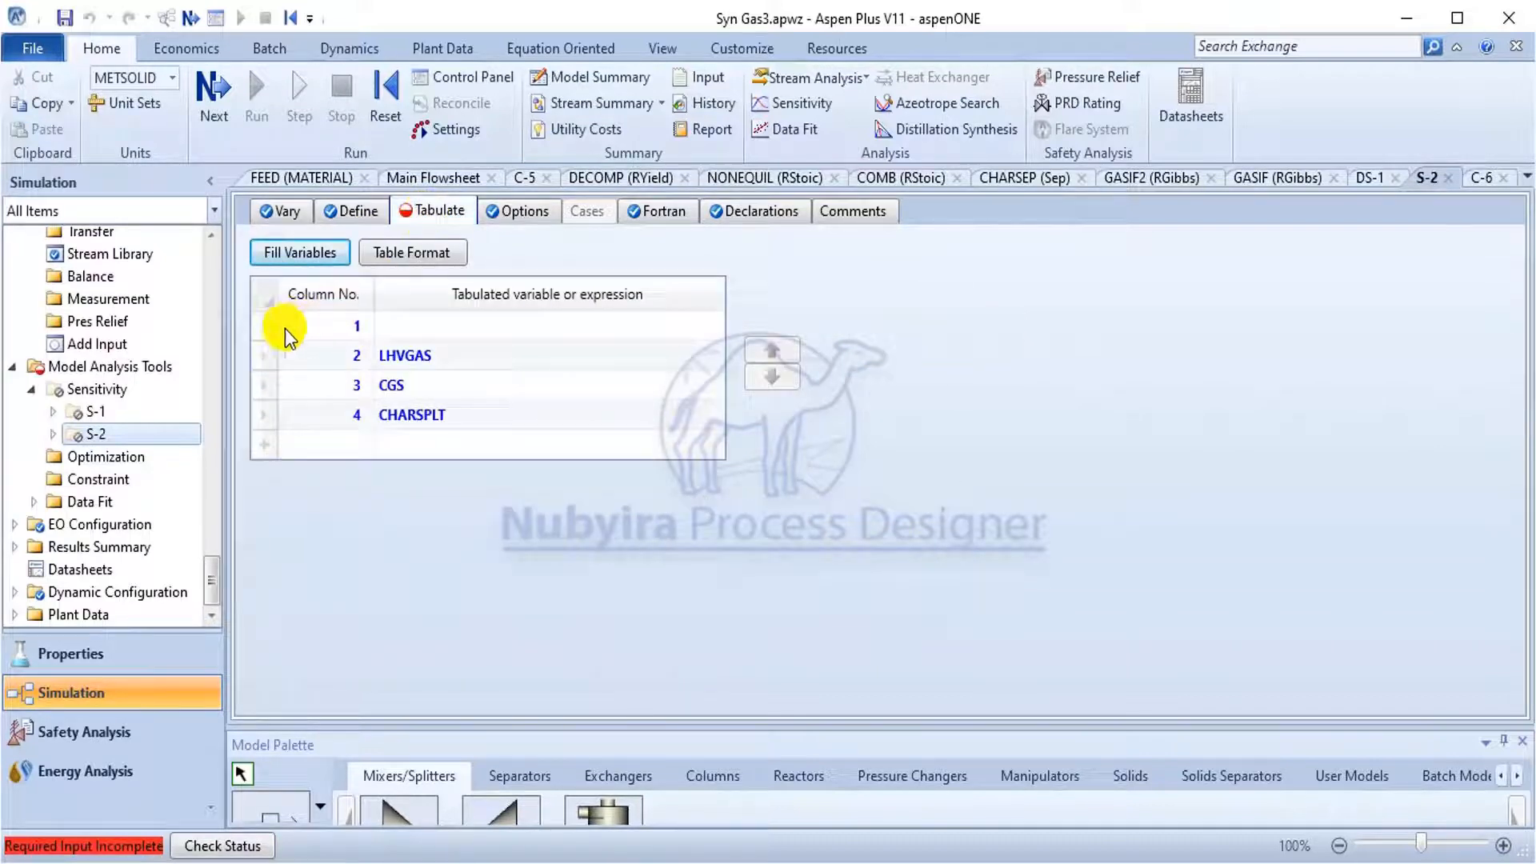
click(250, 324)
right_click(257, 328)
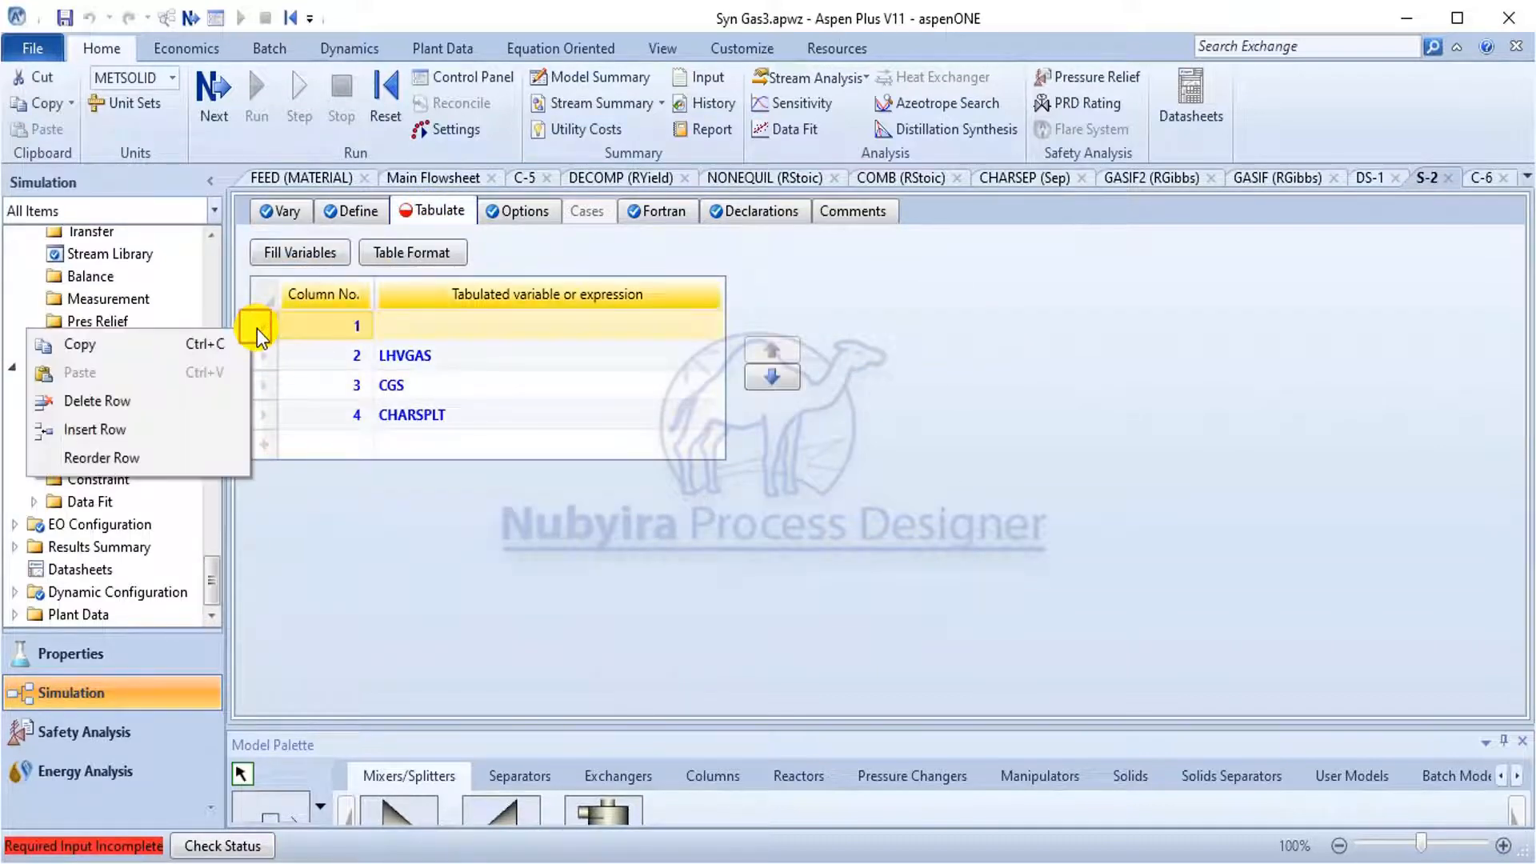
click(178, 402)
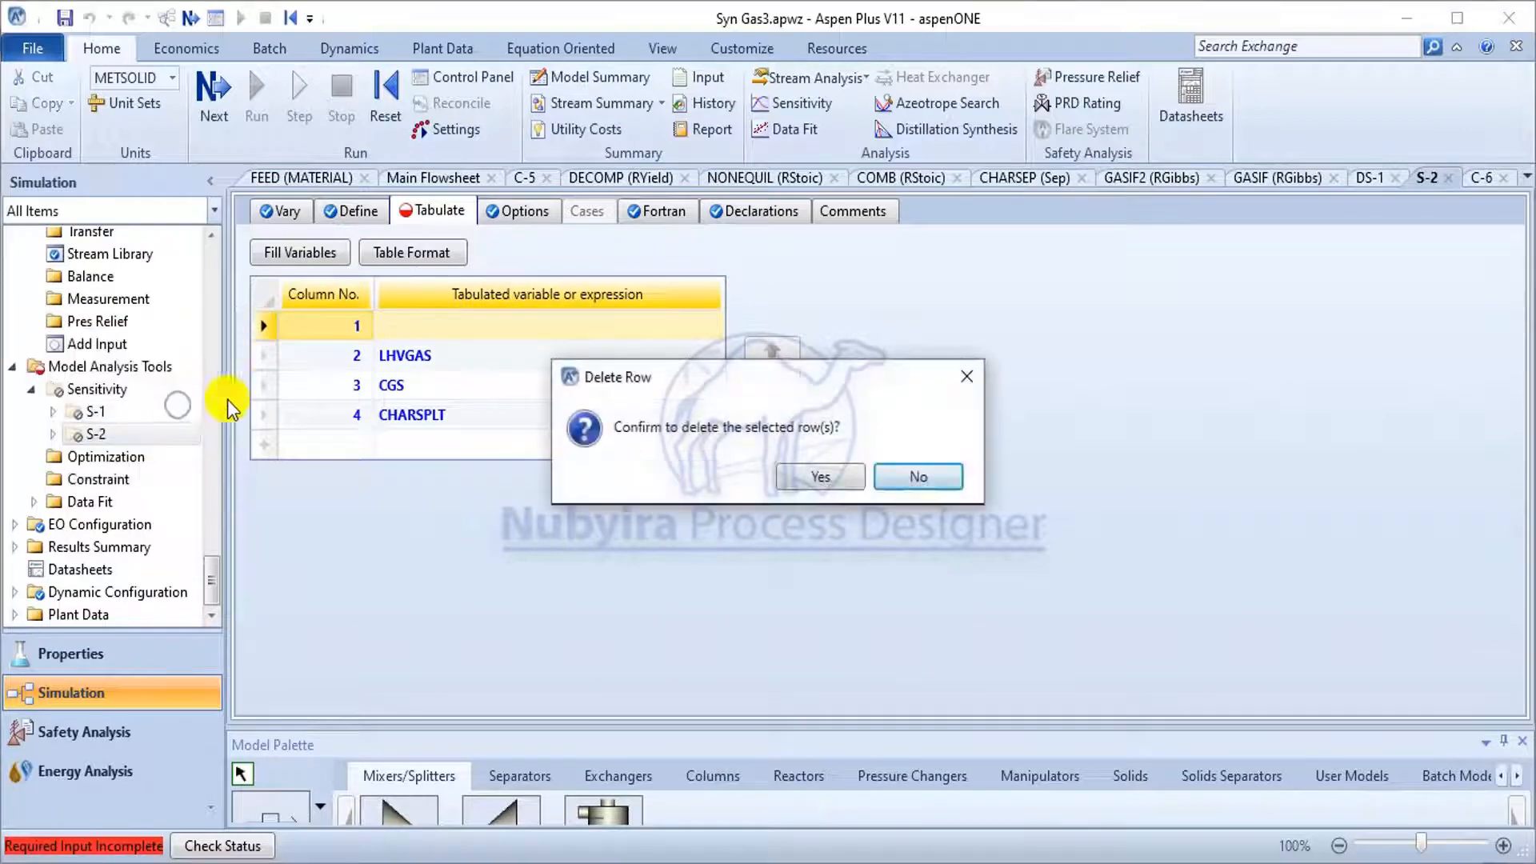
click(812, 480)
Check S-2's Fortran declarations and statements for CGS and CHARSPLT against the CGE definition in the paper's model validation section in Adobe Acrobat.
click(712, 211)
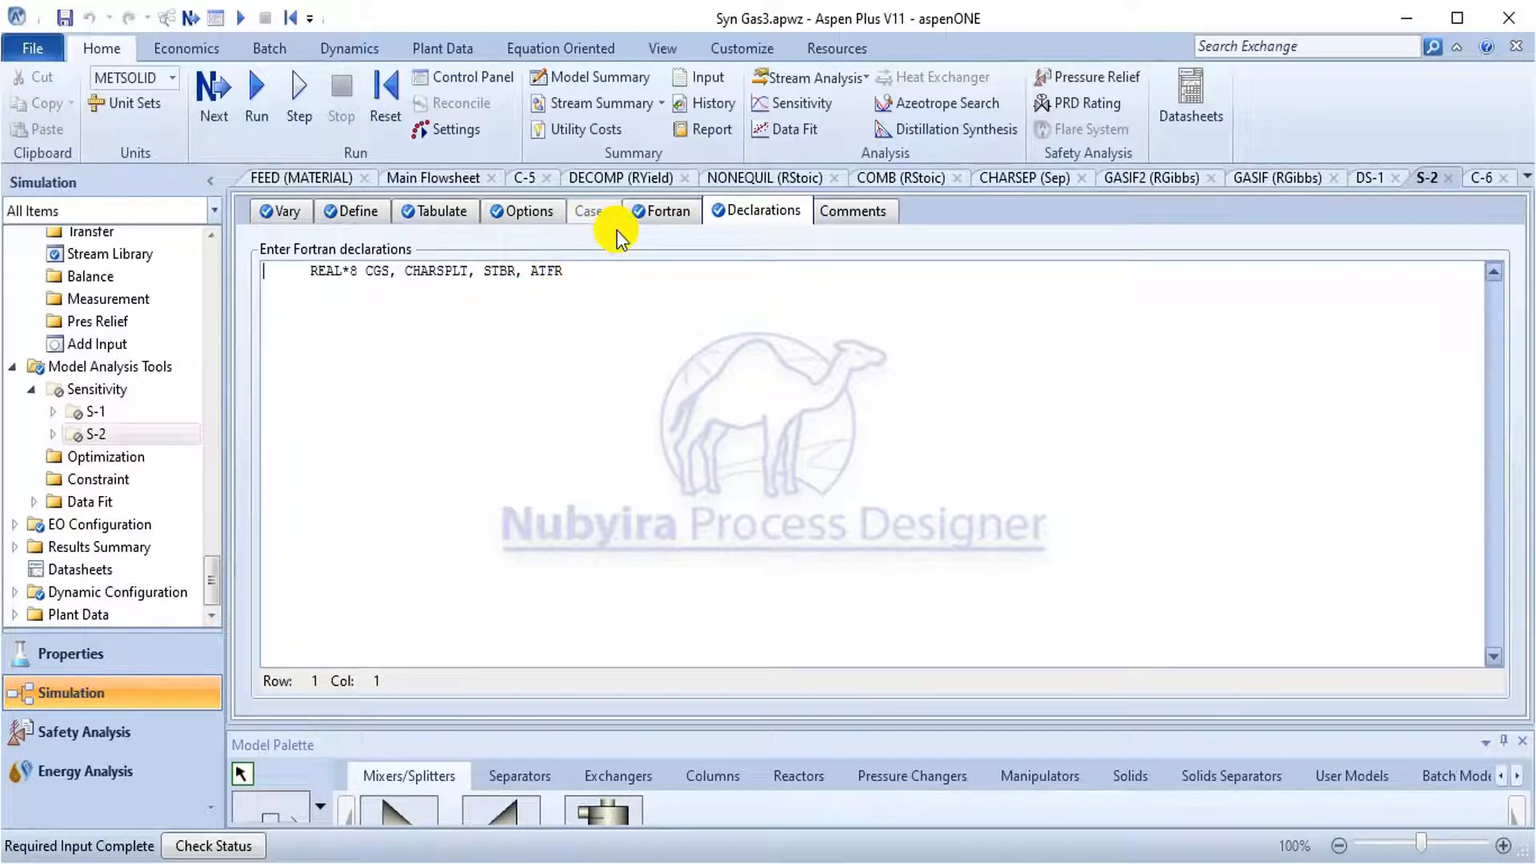
click(658, 212)
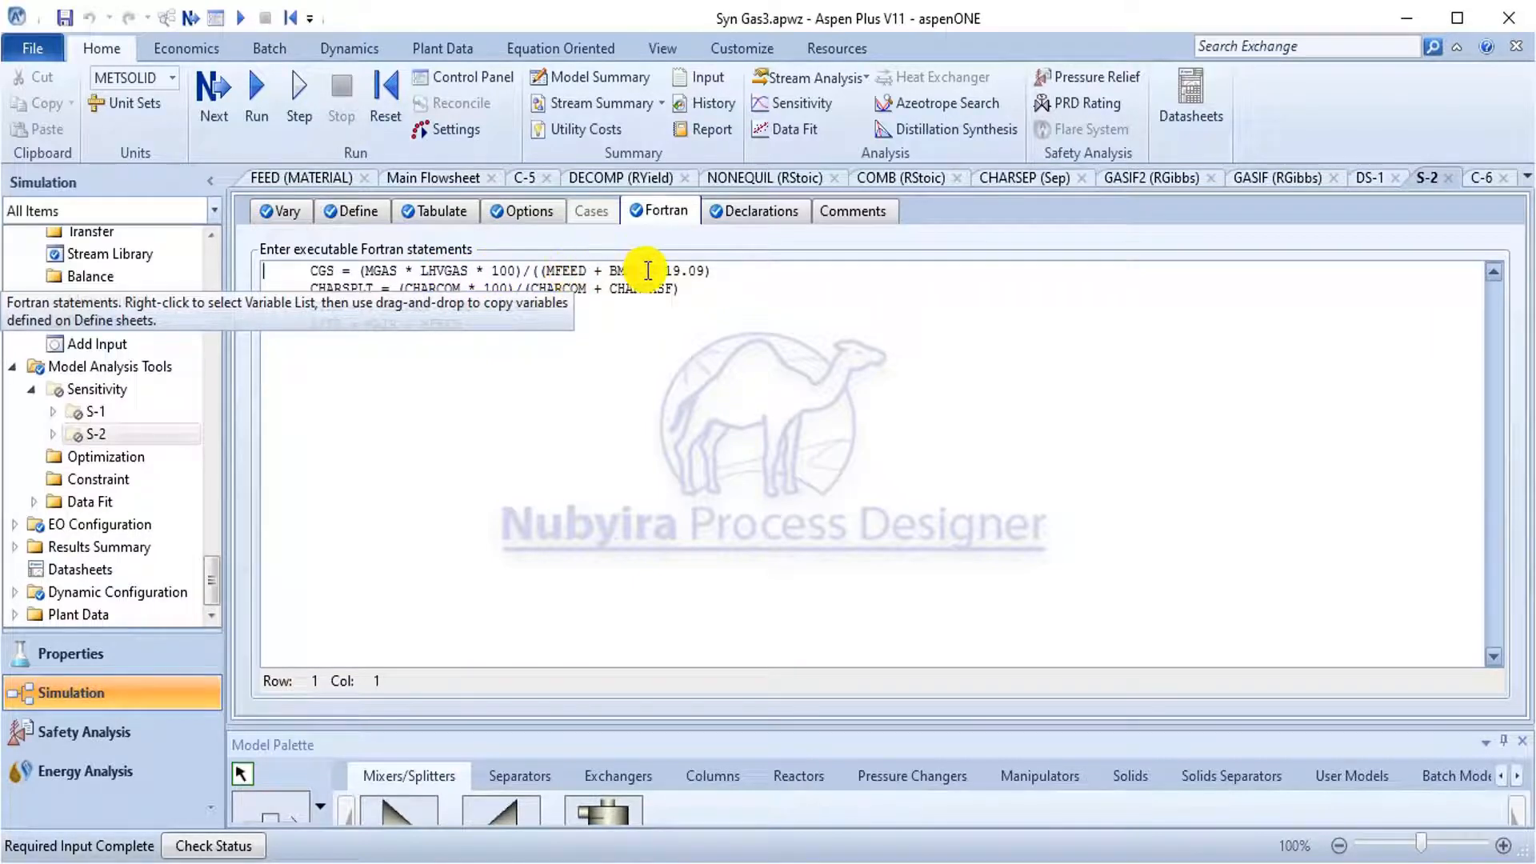
key(alt+Tab)
scroll(834, 649, up, 16)
scroll(835, 648, up, 15)
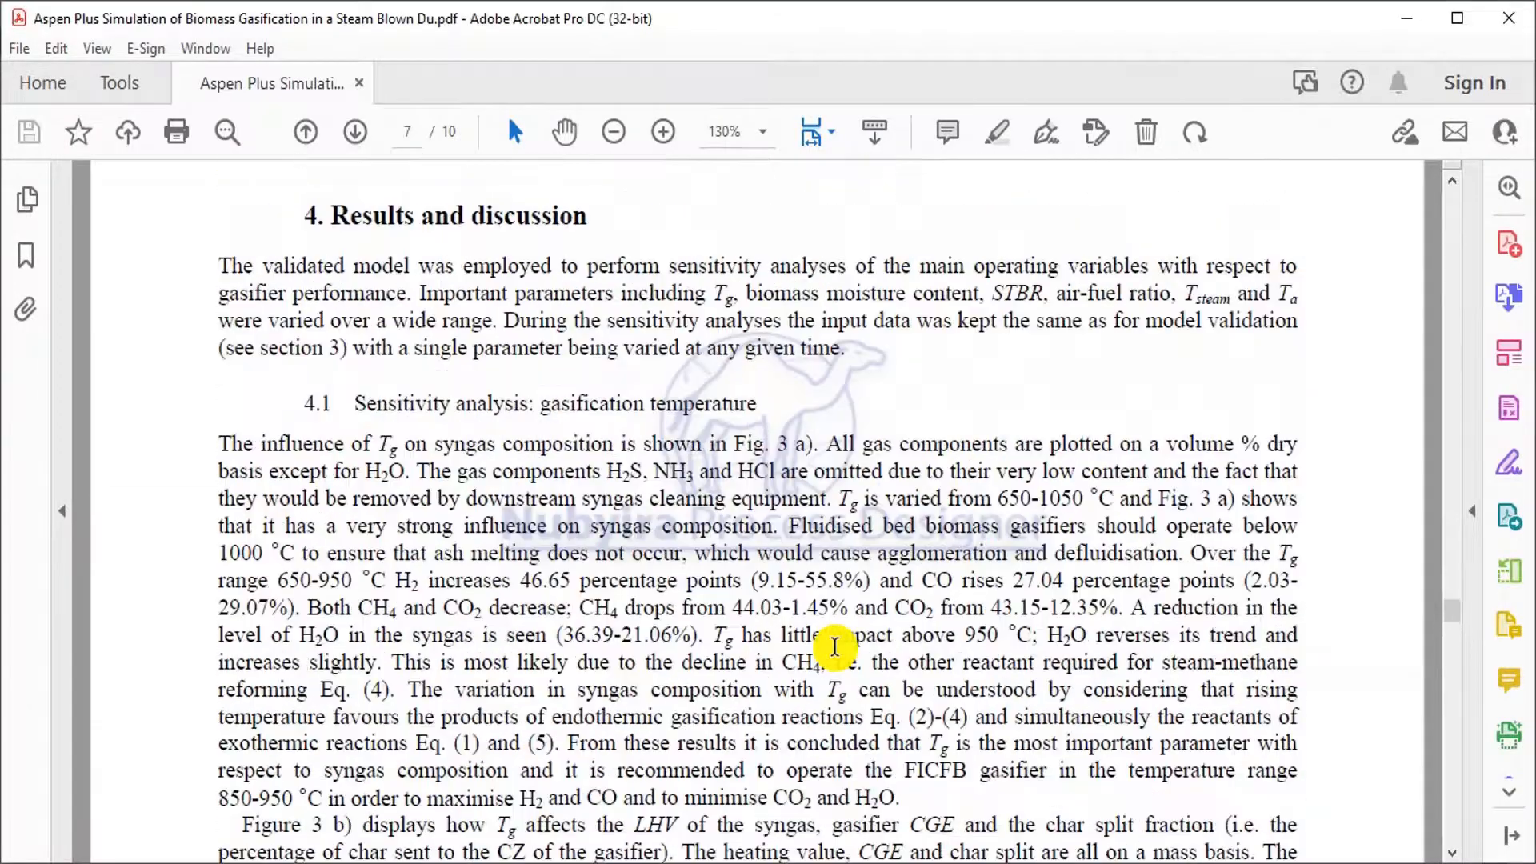
scroll(834, 649, up, 5)
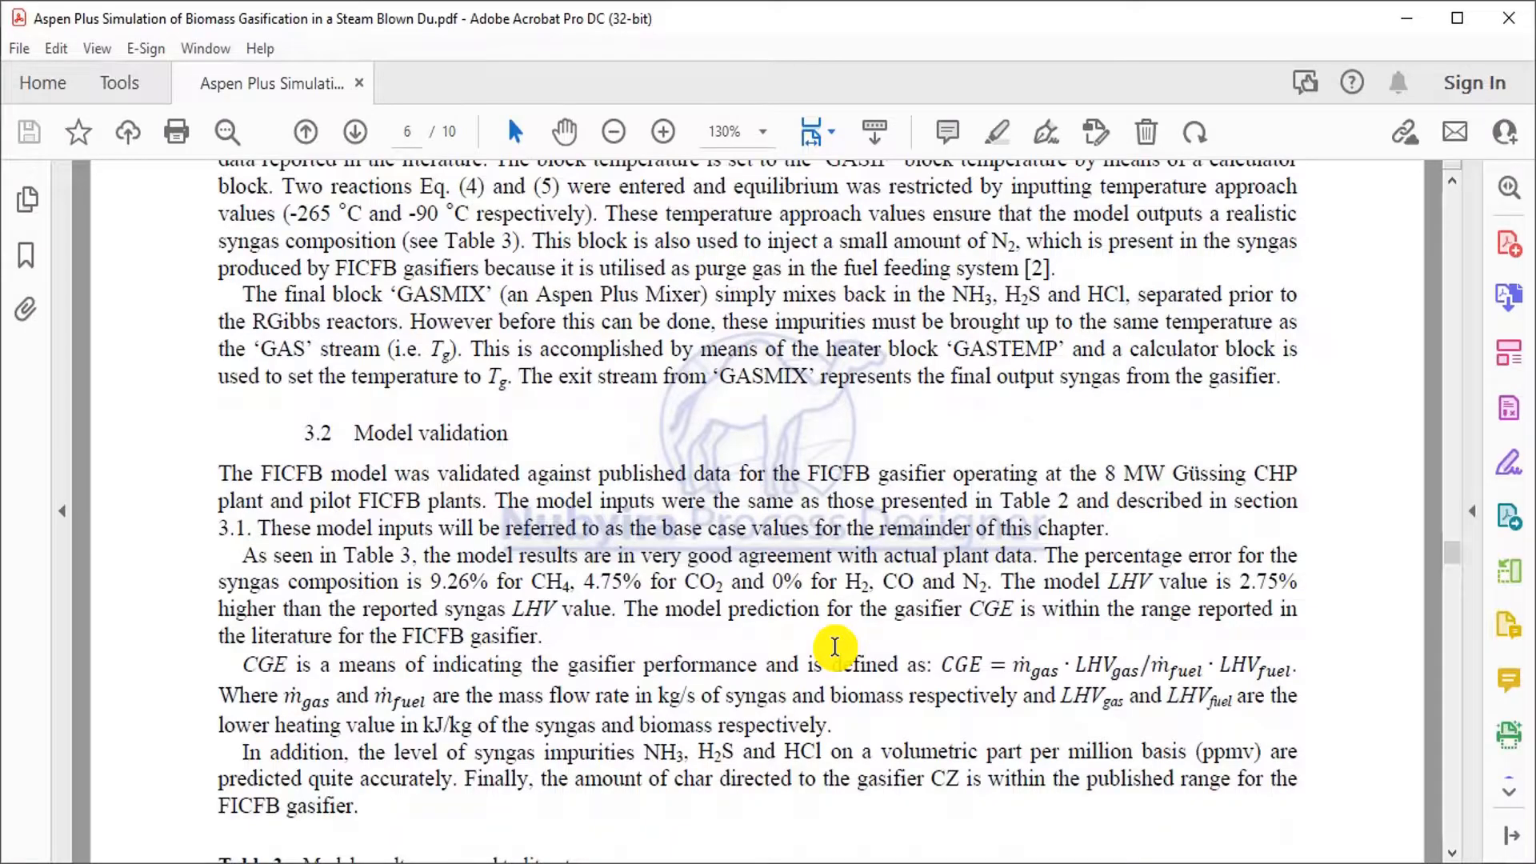
Read the paper's model validation section around the CGE definition and Table 3, then return to Aspen Plus.
scroll(848, 644, up, 3)
scroll(870, 640, down, 6)
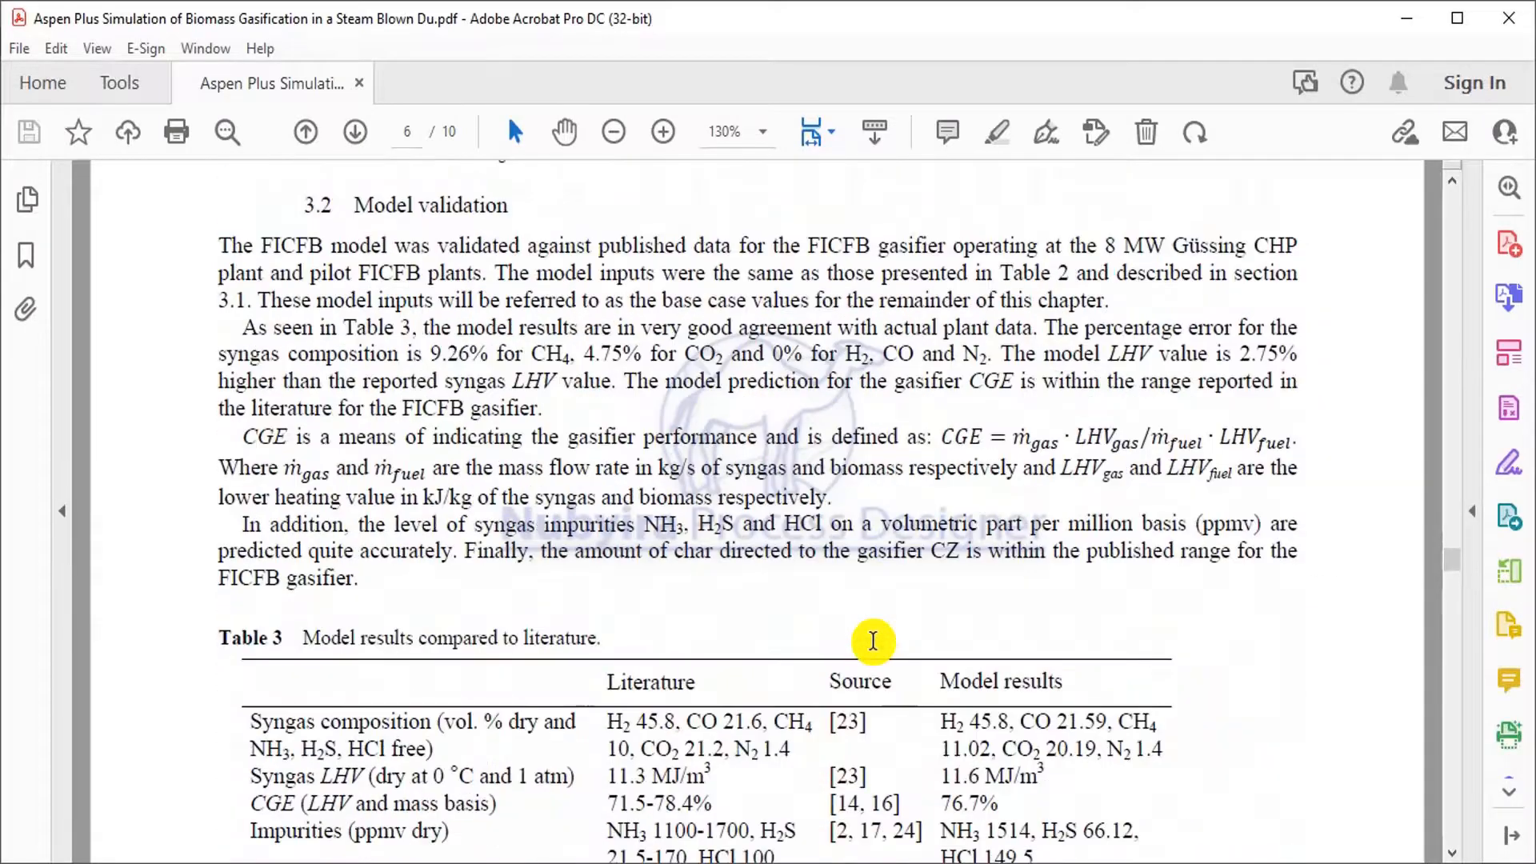
scroll(873, 641, down, 3)
scroll(874, 636, up, 15)
scroll(873, 641, down, 15)
scroll(873, 640, up, 5)
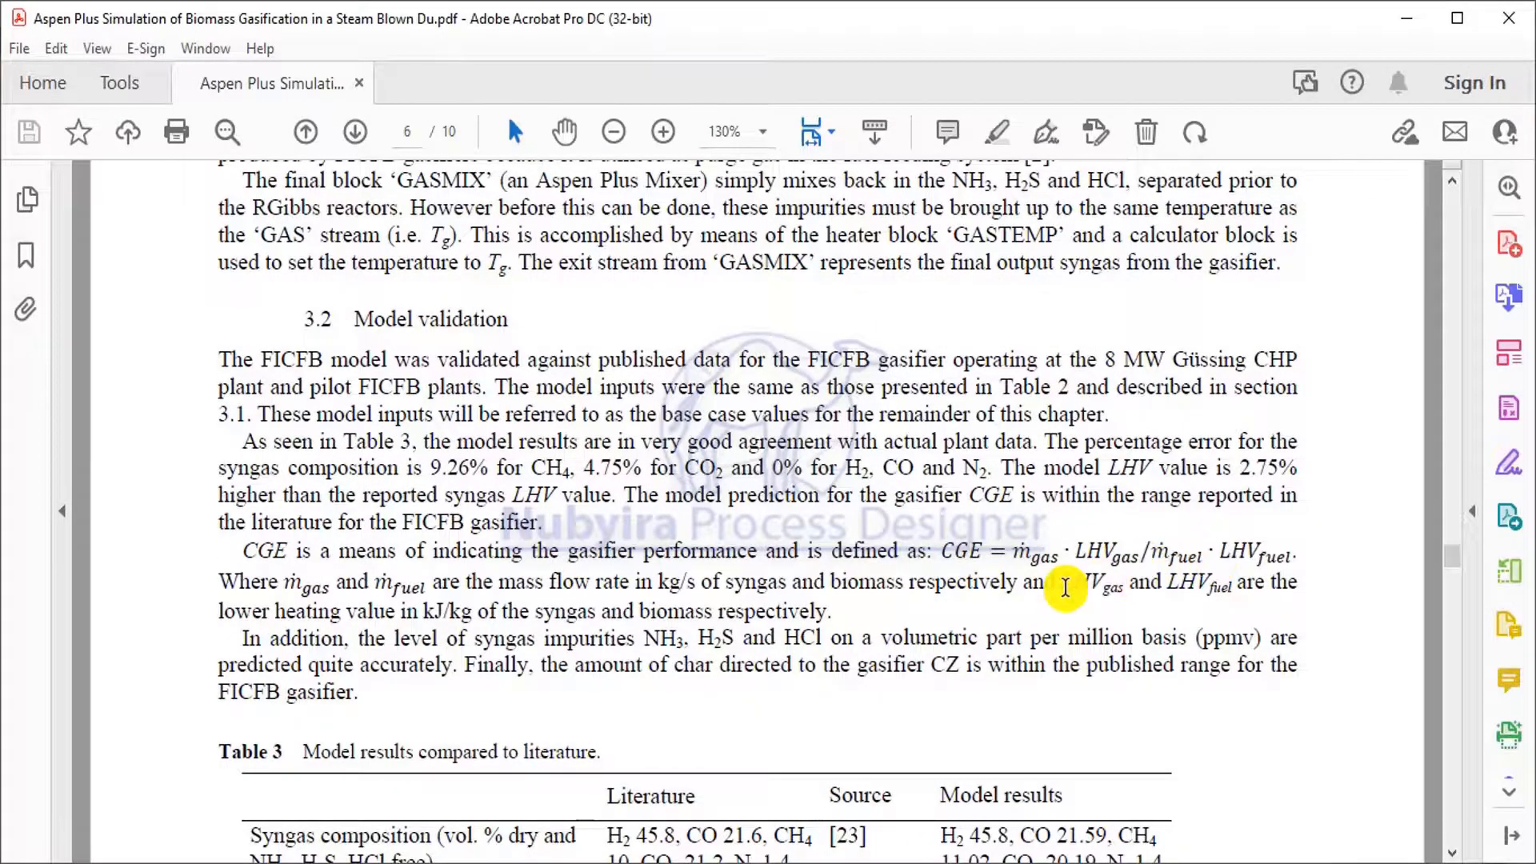
click(816, 863)
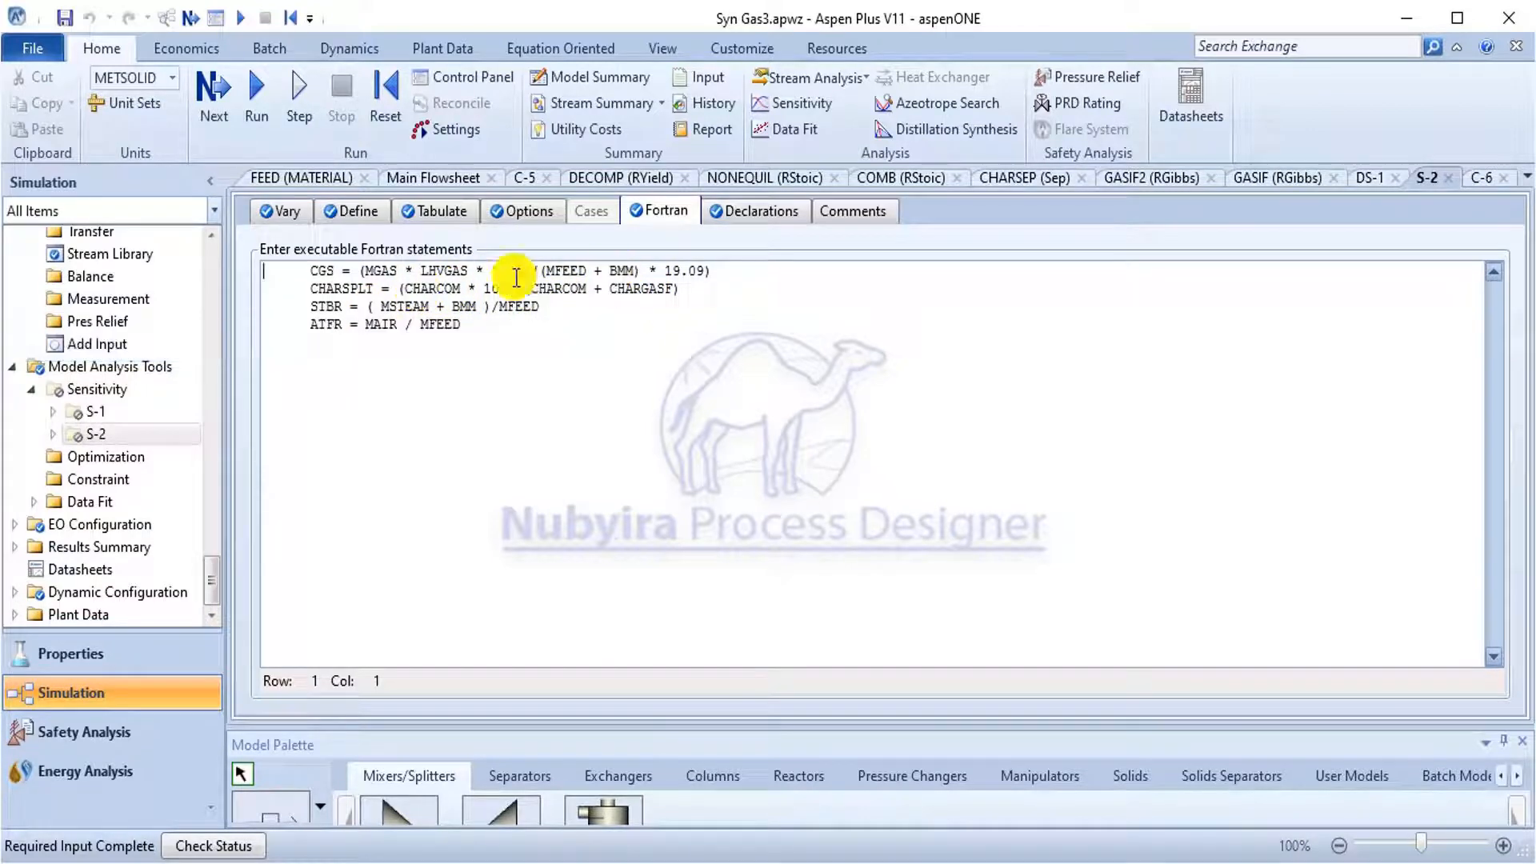
Examine the definitions of CHARCOM and CHARGASF among sensitivity S-2's sampled variables.
click(342, 214)
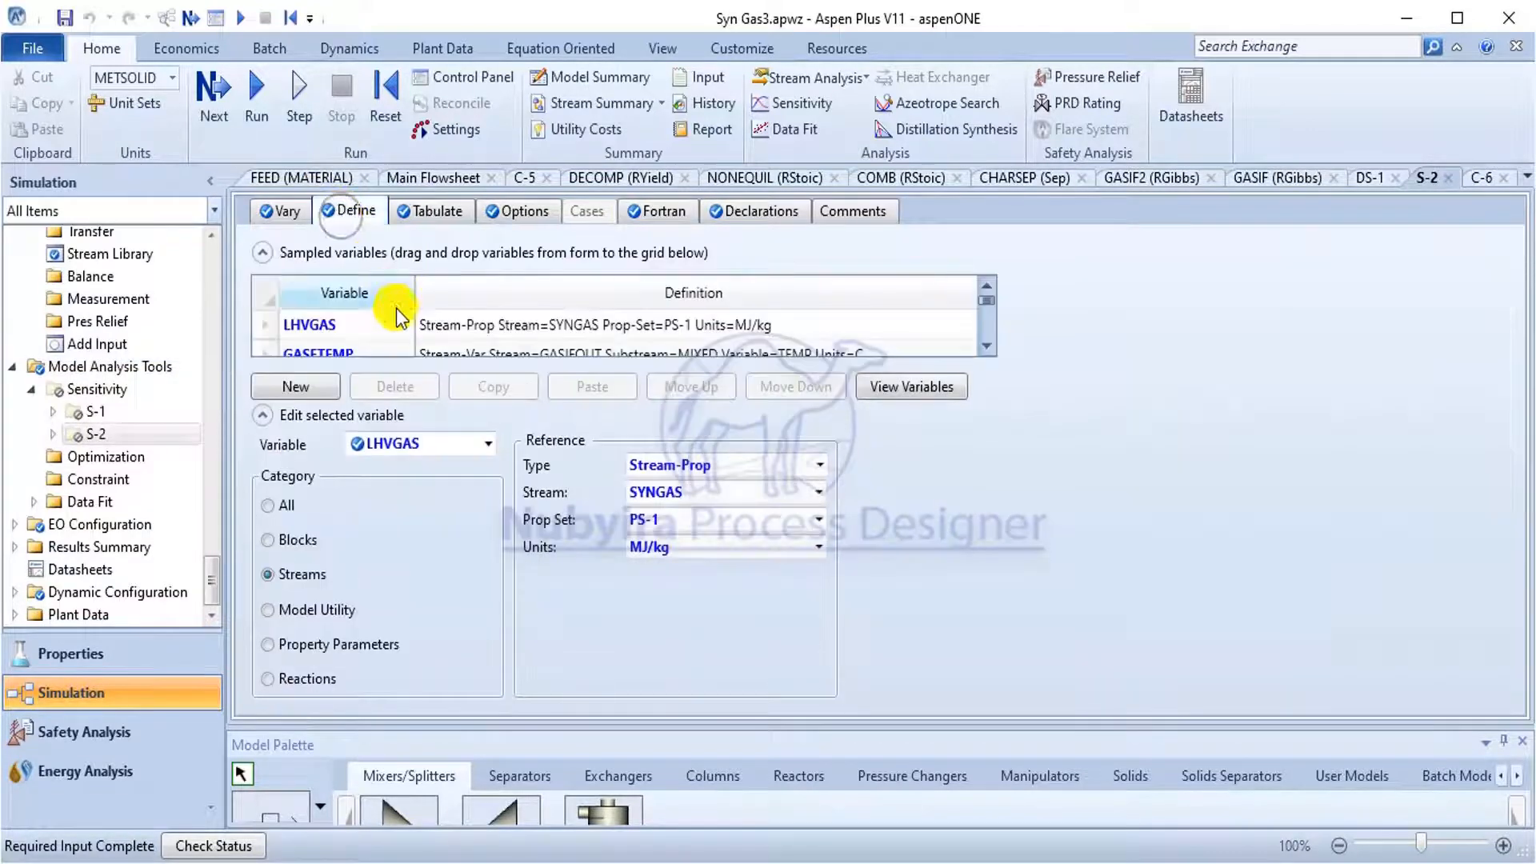
click(486, 444)
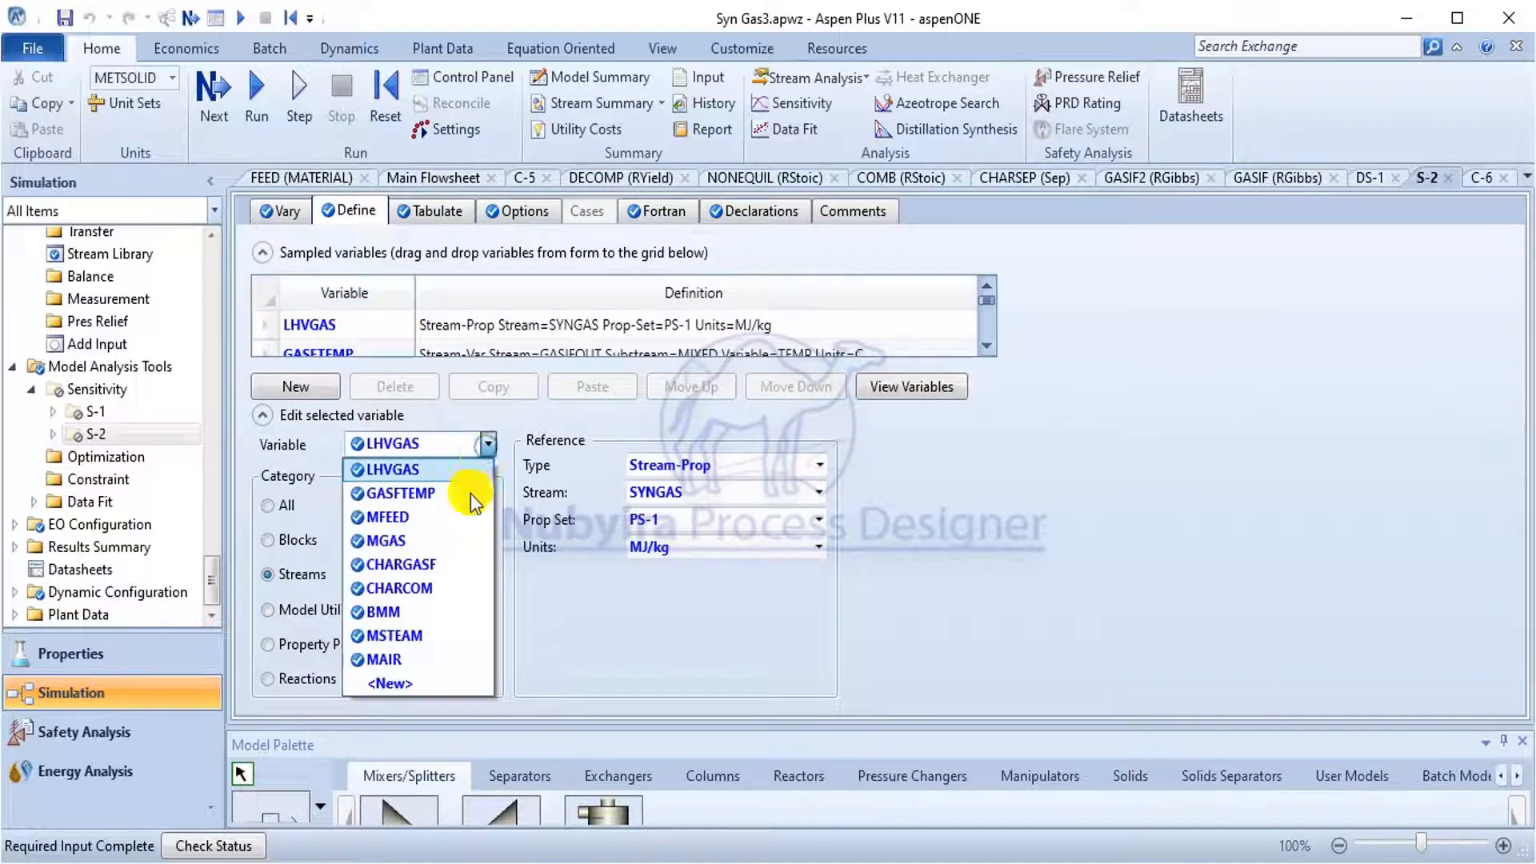
click(453, 591)
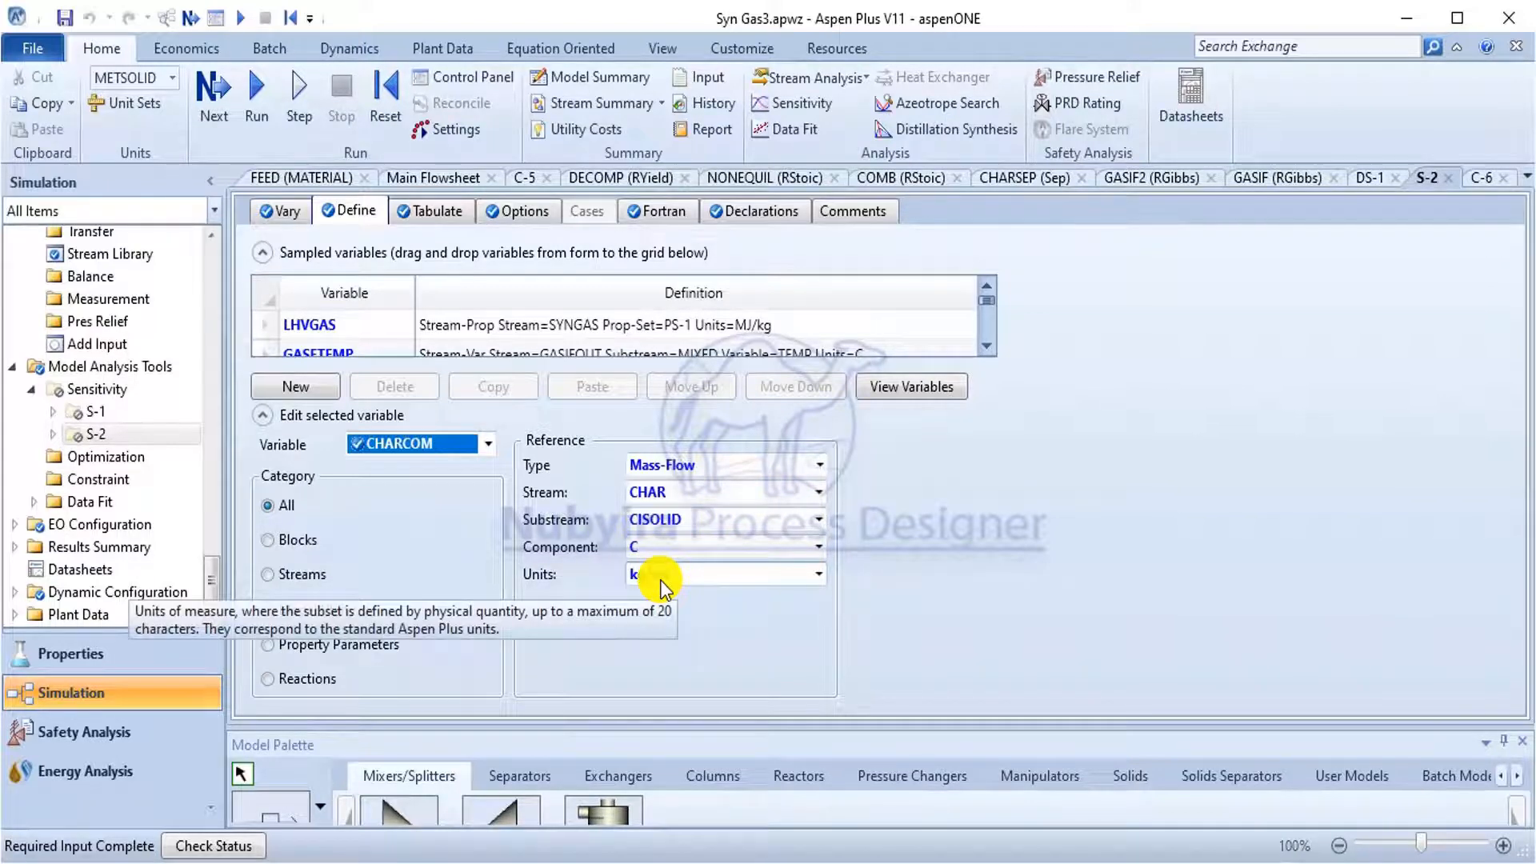
click(488, 444)
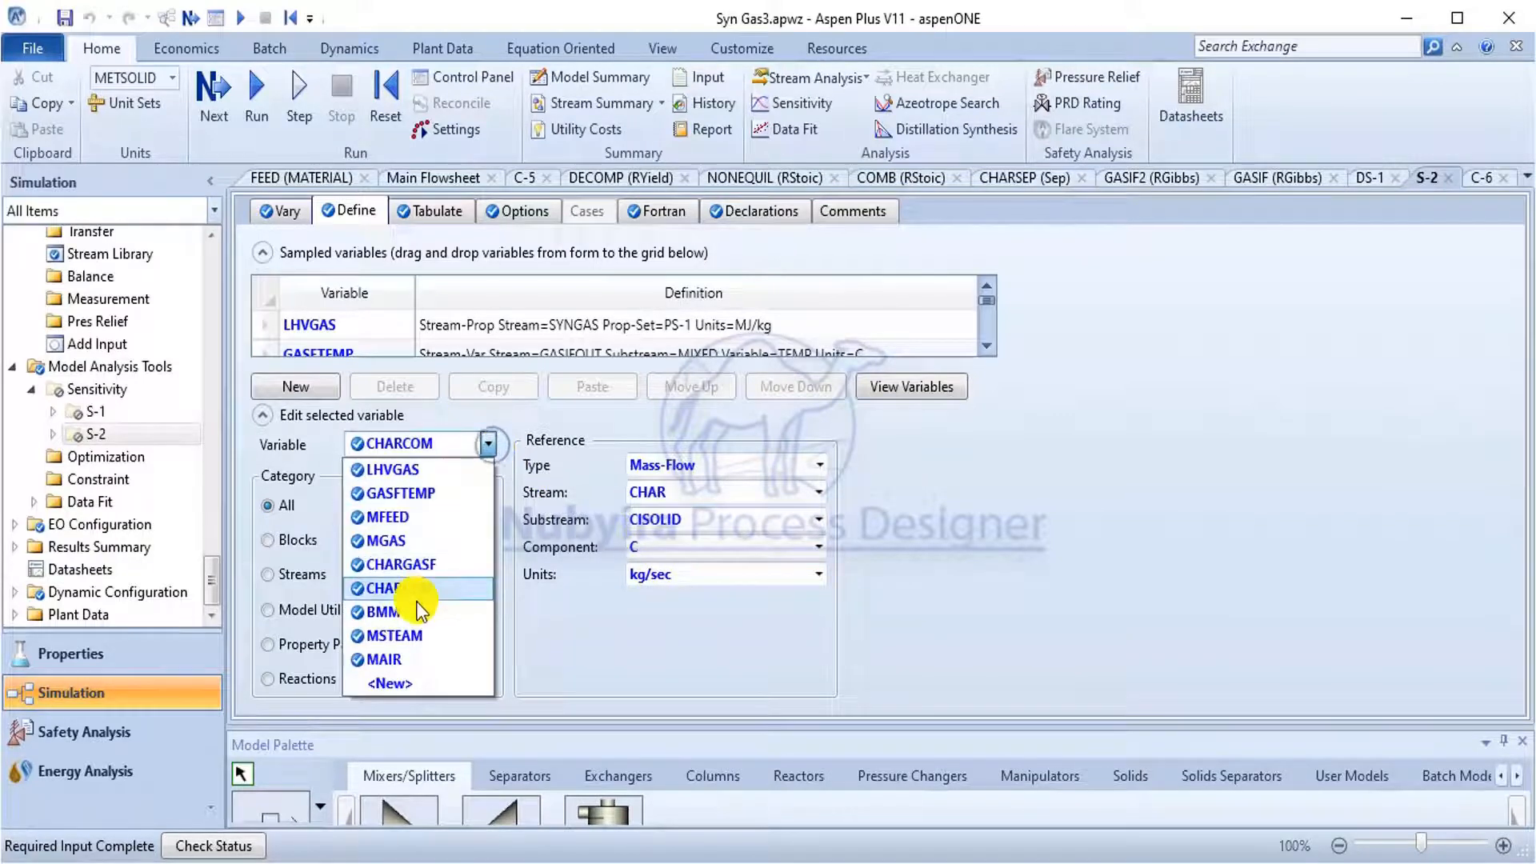
click(415, 565)
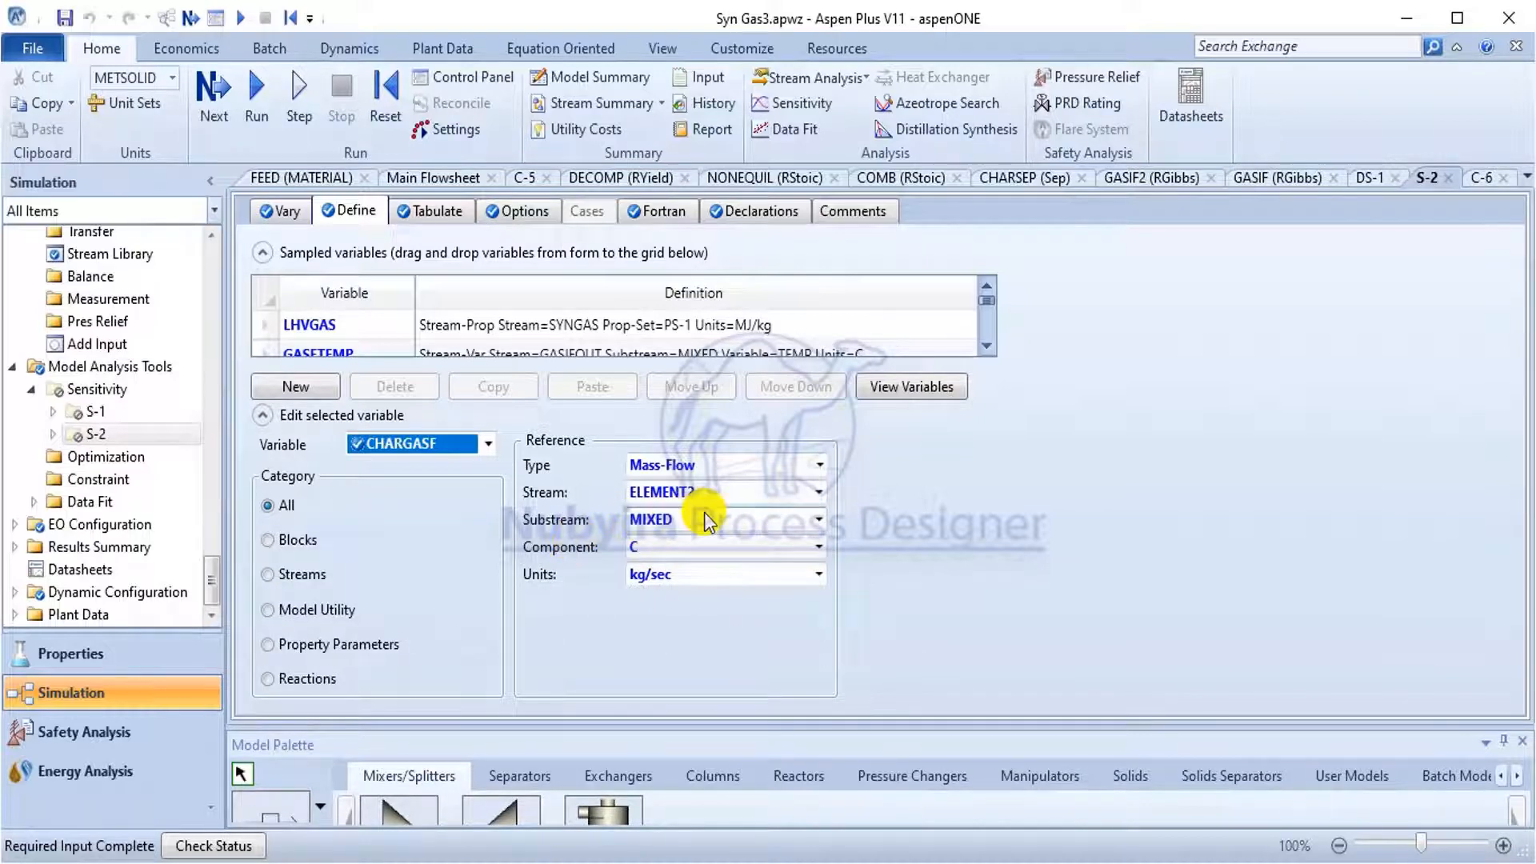
Try ELEMENT3 as CHARGASF's stream, check it on the main flowsheet, and restore ELEMENT2.
click(824, 488)
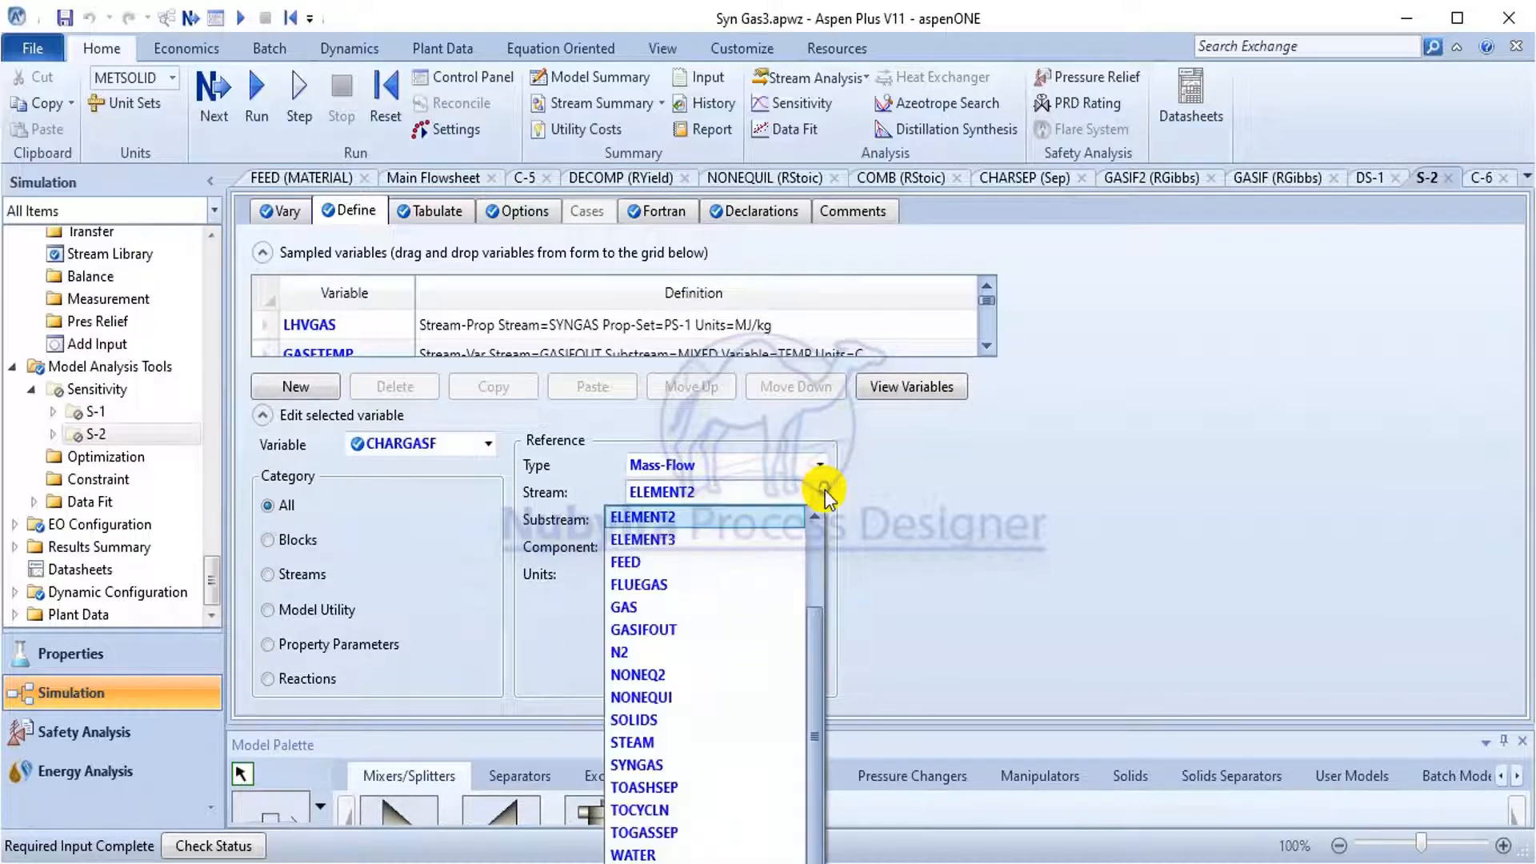
click(720, 531)
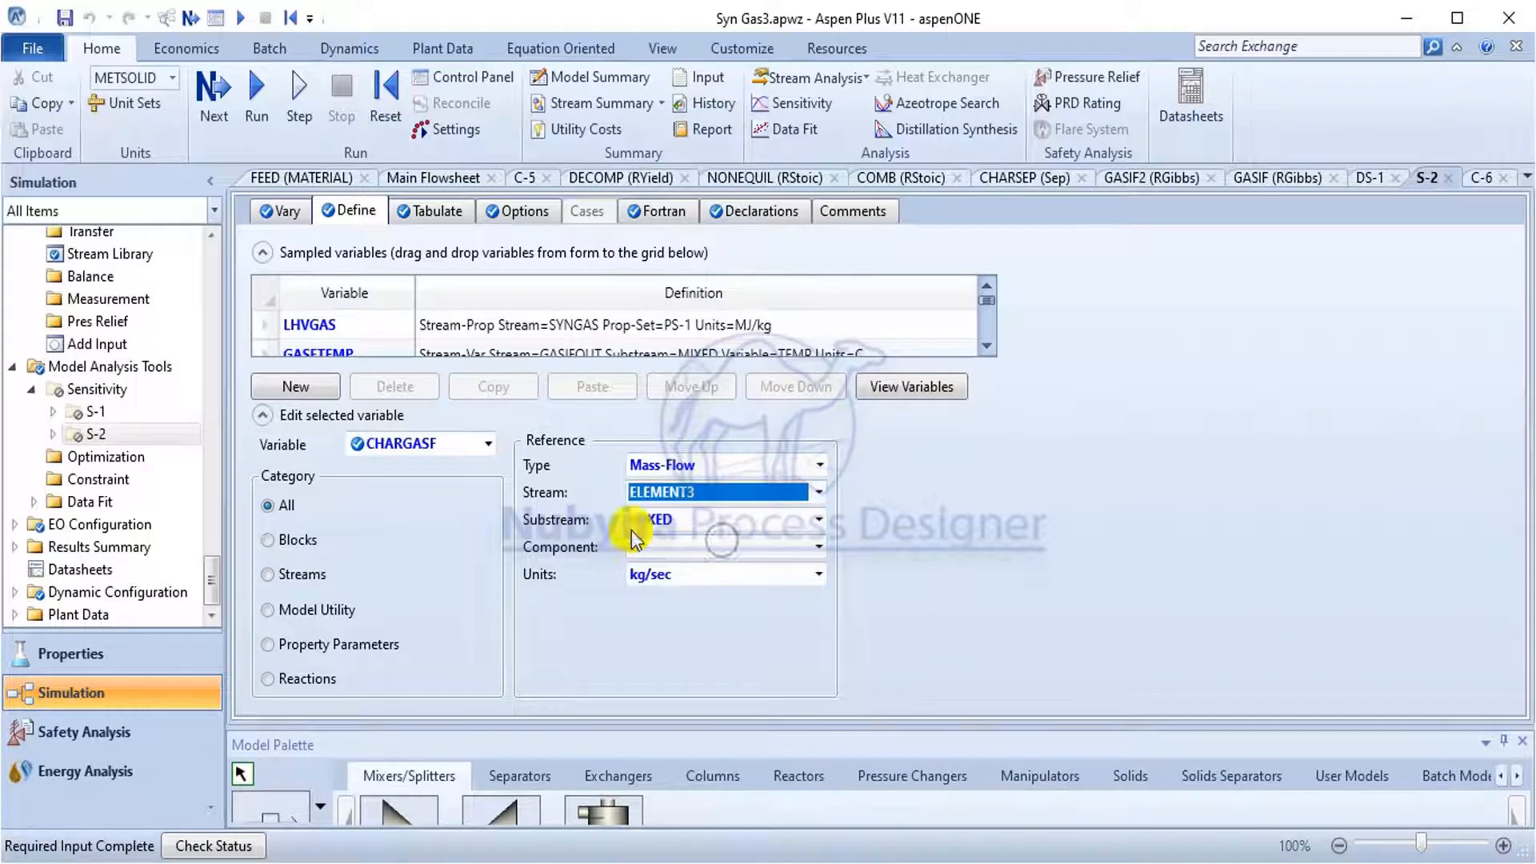
click(420, 184)
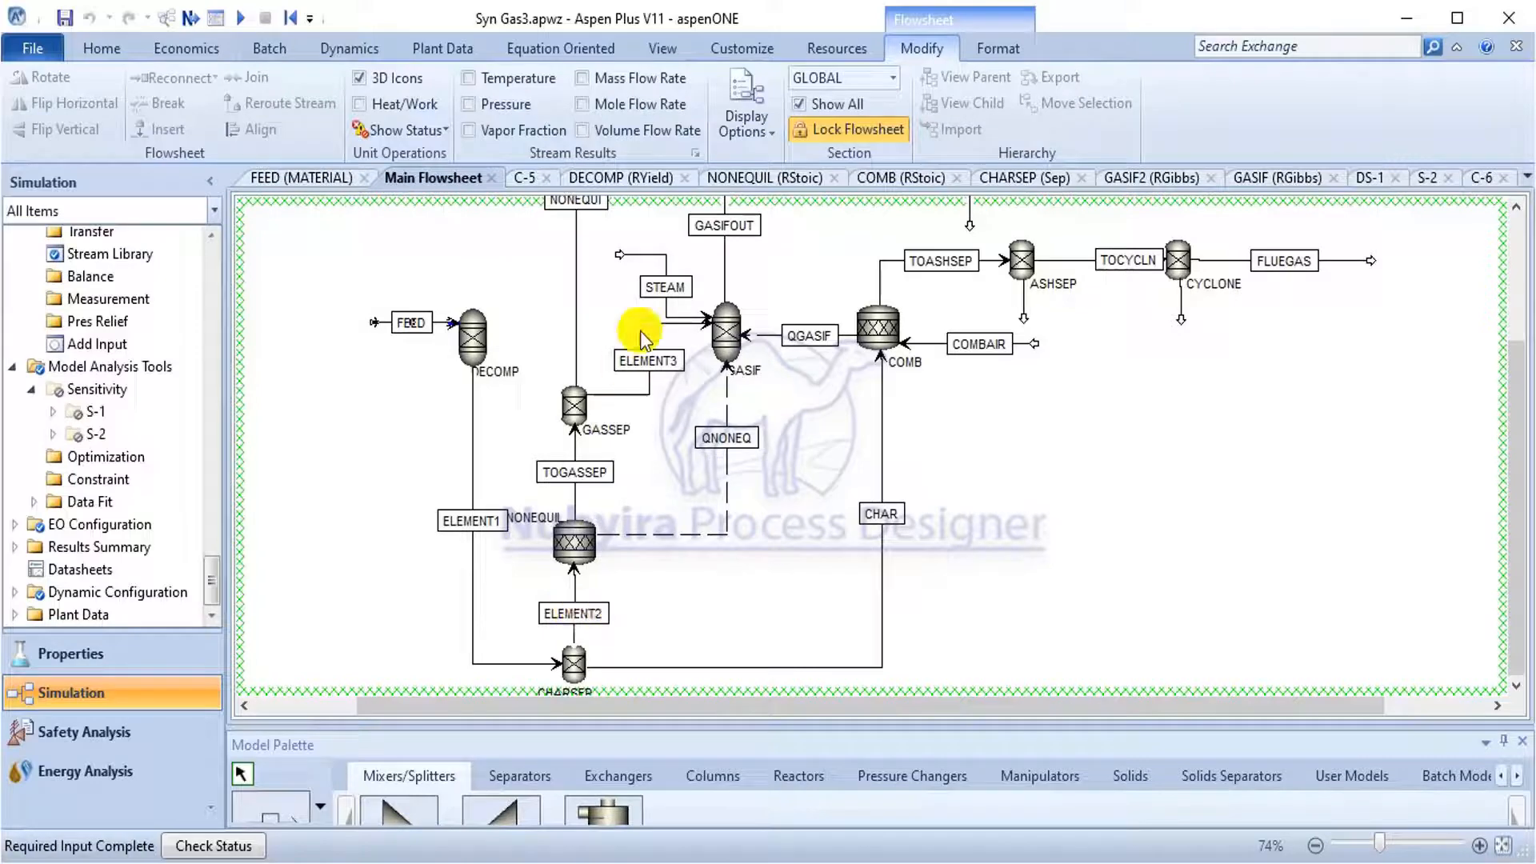
click(112, 435)
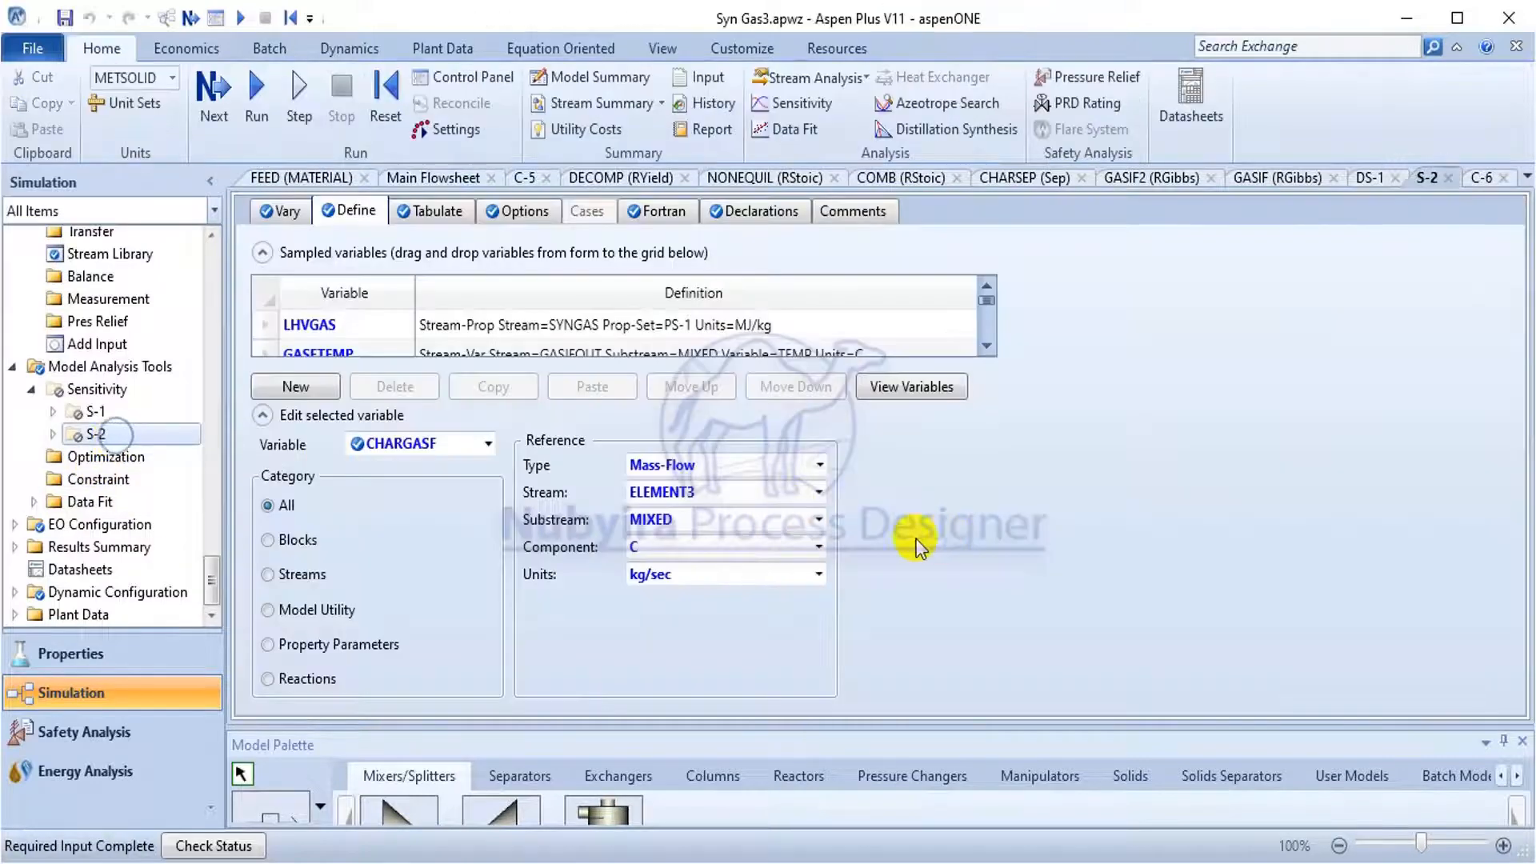
click(818, 492)
click(730, 519)
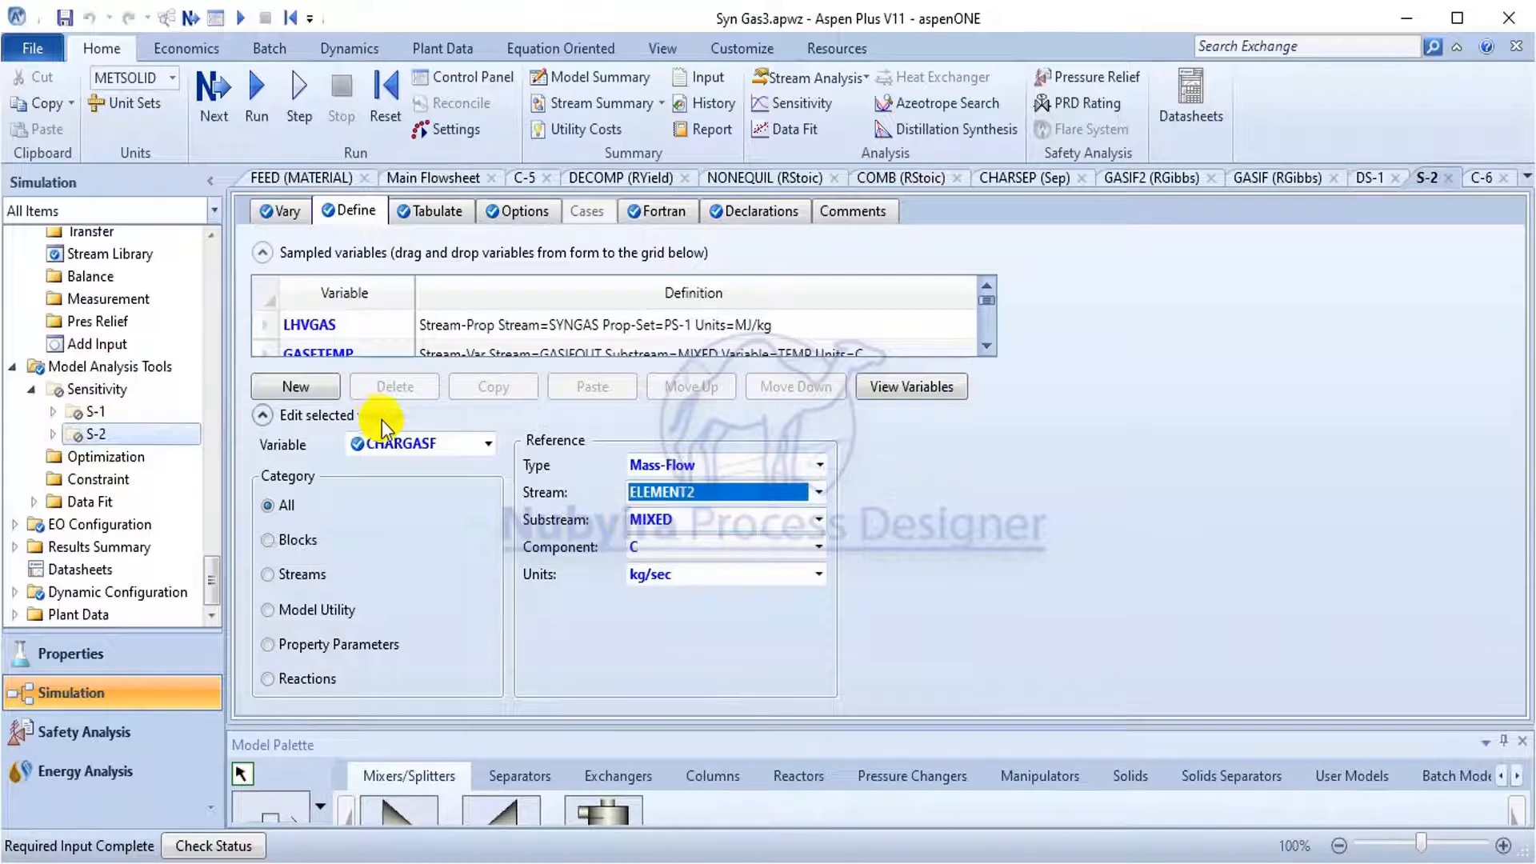
Review S-2's sampled and tabulated variables, and activate all sensitivity analyses together.
scroll(405, 335, down, 3)
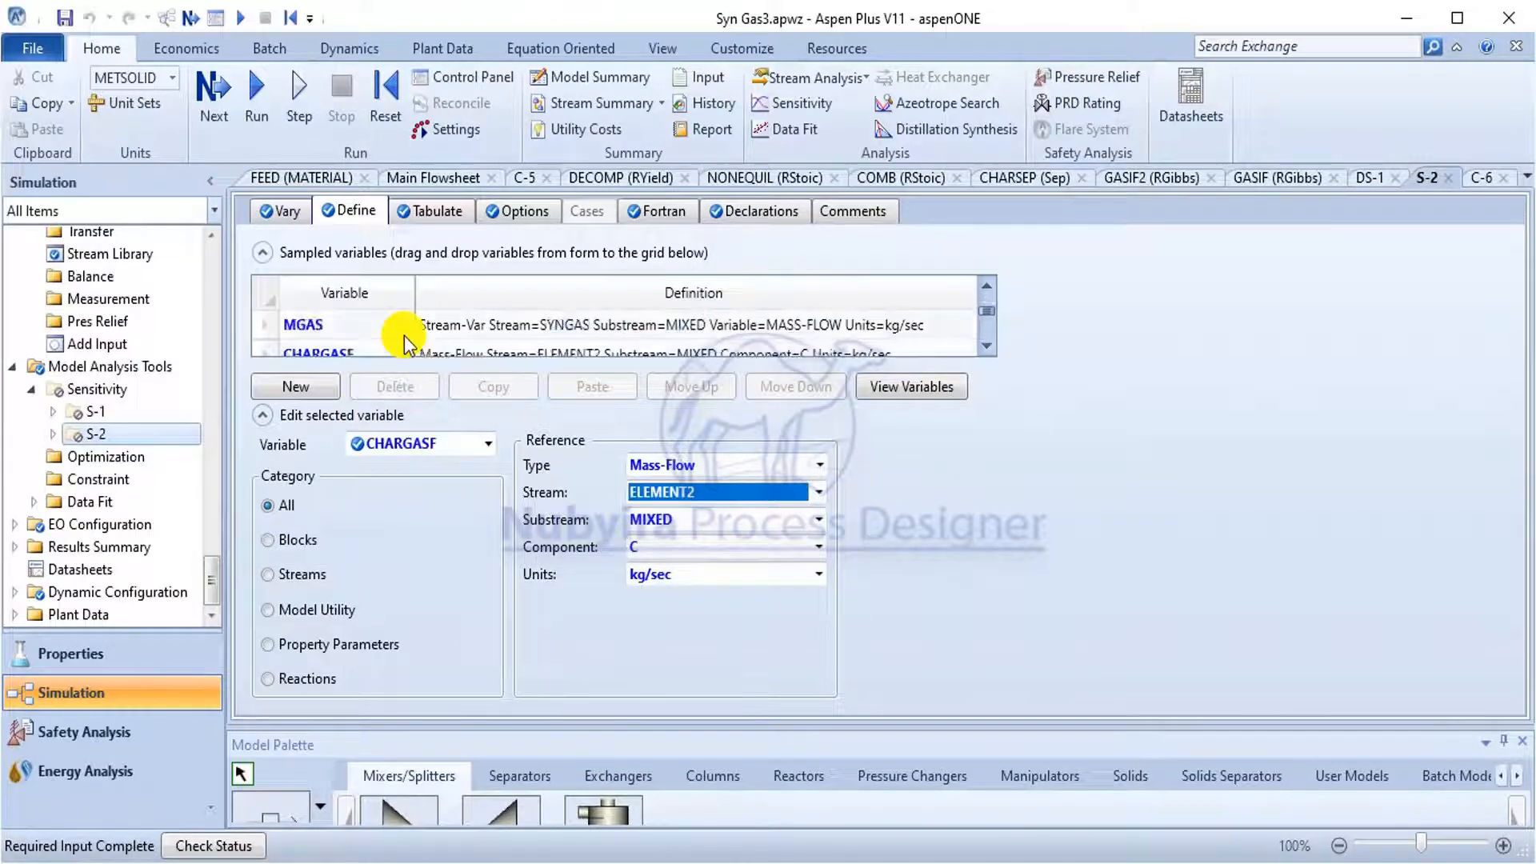
click(432, 211)
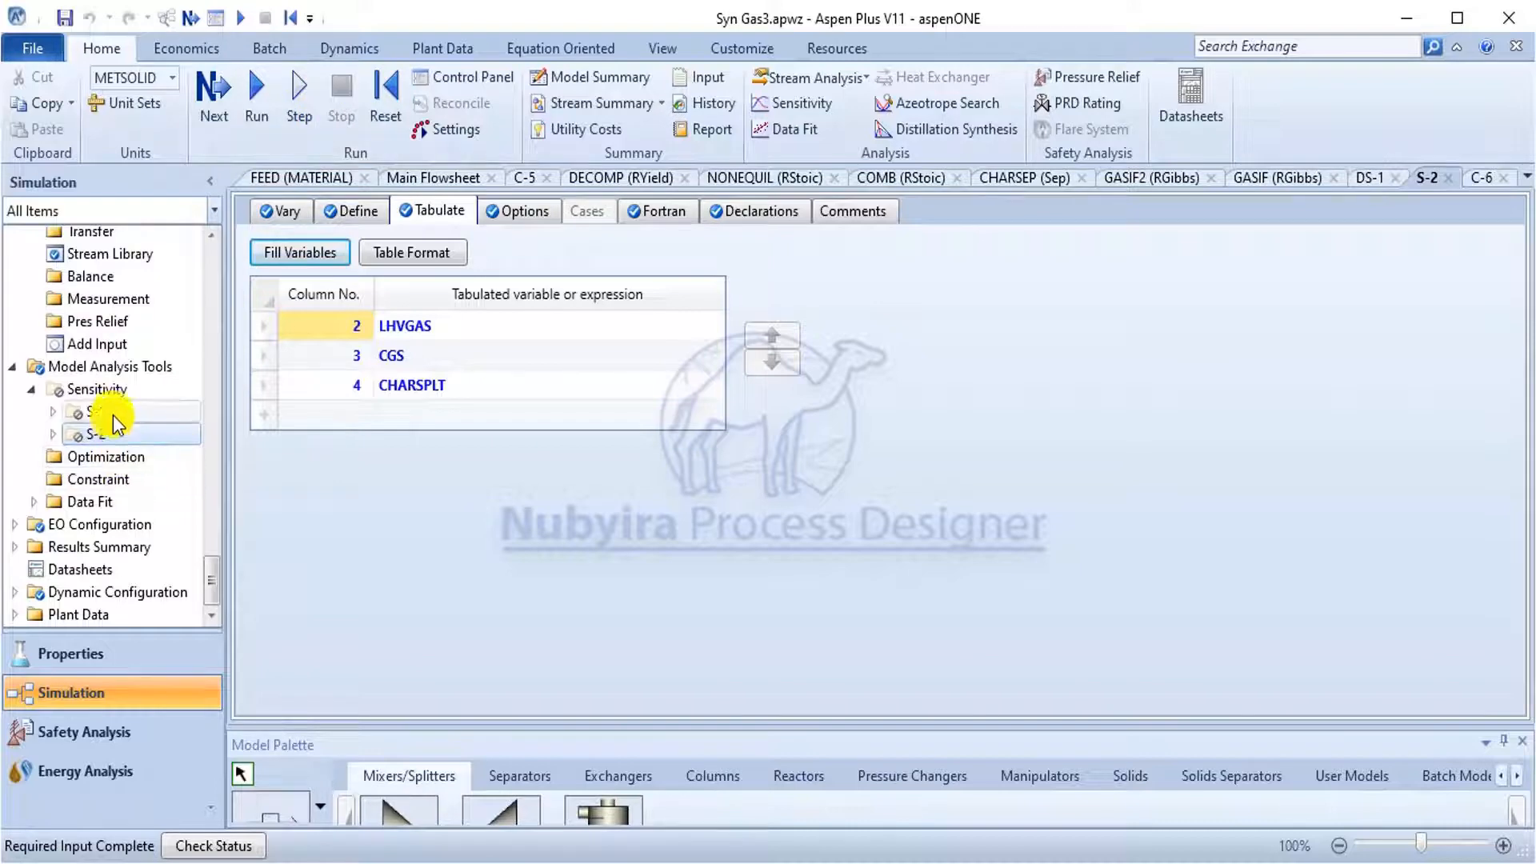
click(113, 390)
right_click(116, 389)
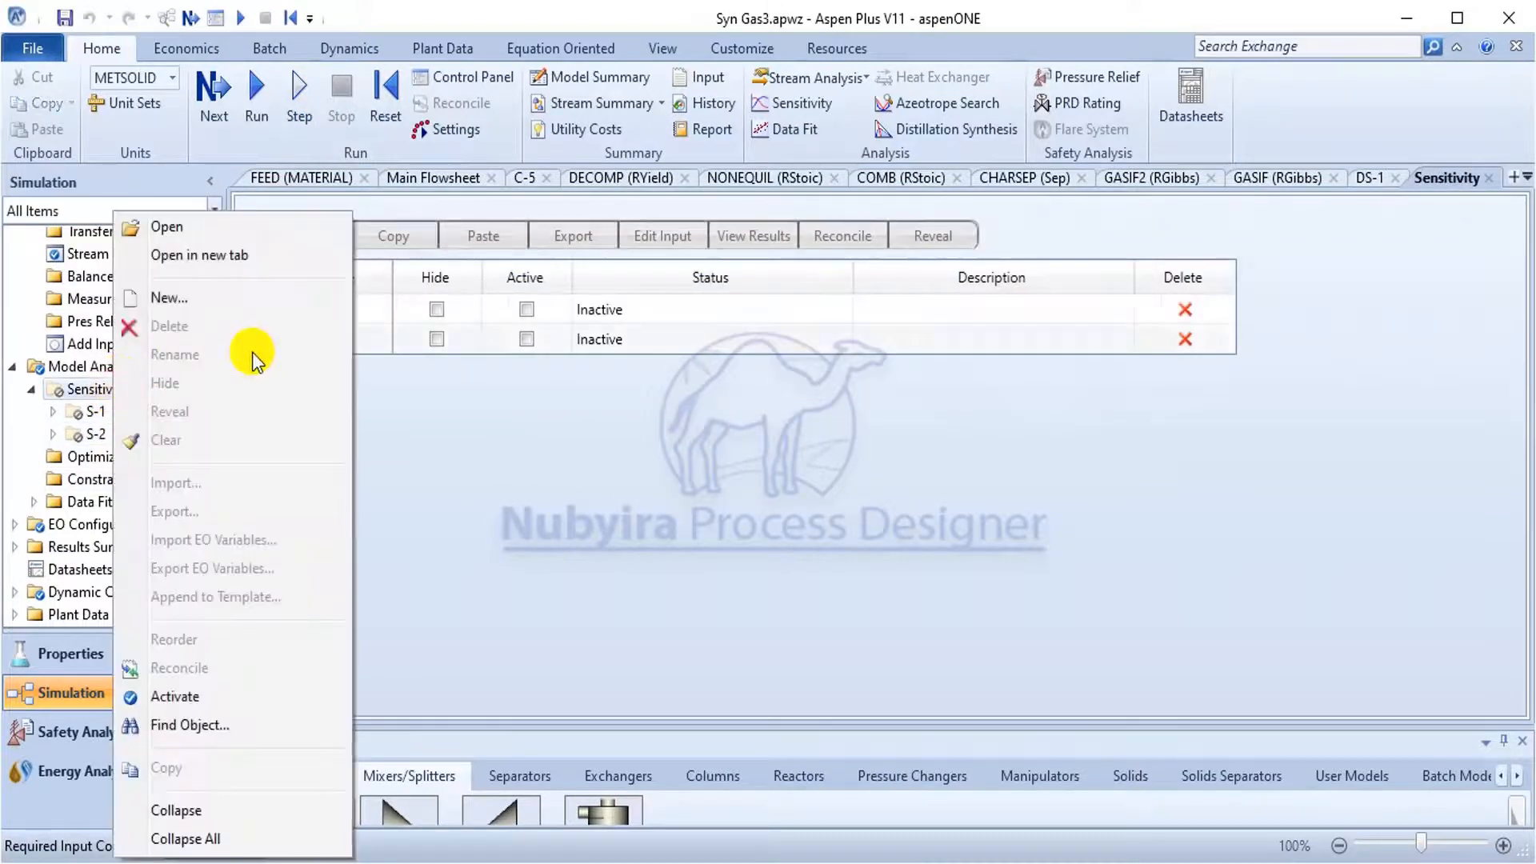
click(174, 696)
scroll(128, 492, up, 7)
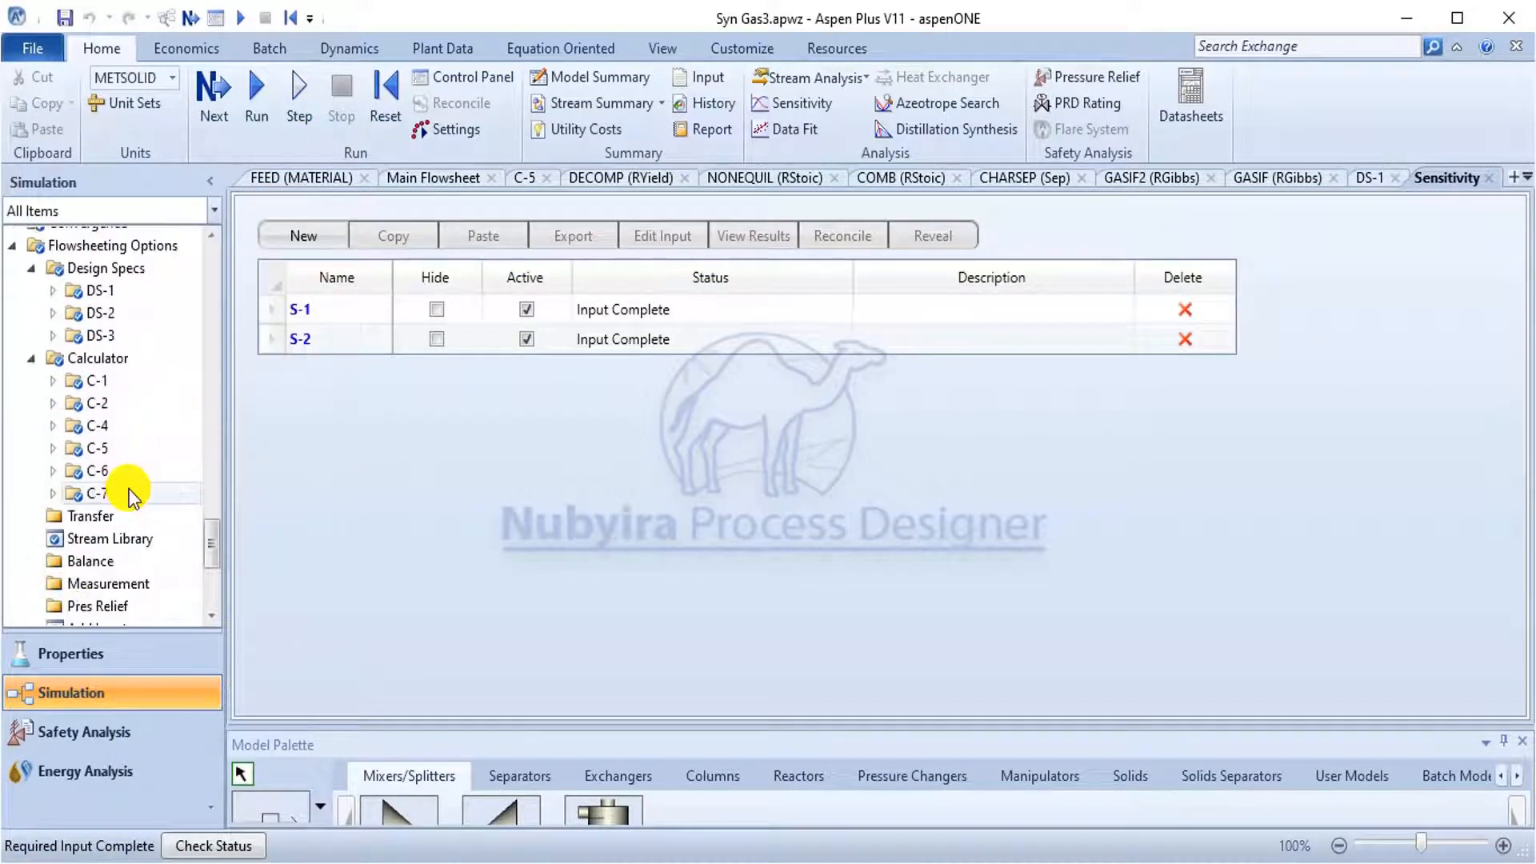
scroll(128, 492, down, 1)
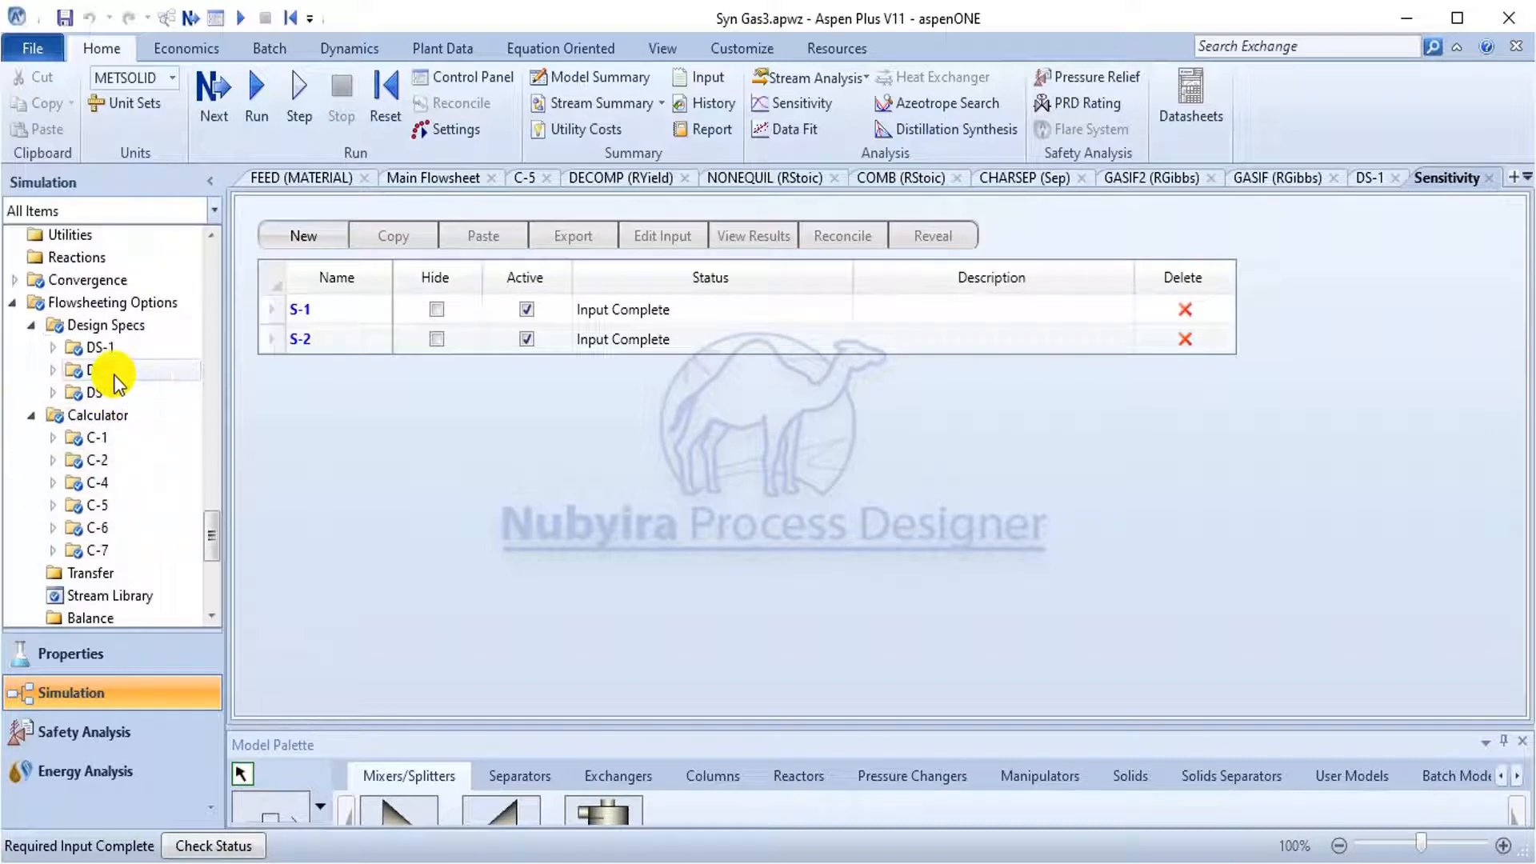
Reinitialize the whole simulation and run it.
click(375, 99)
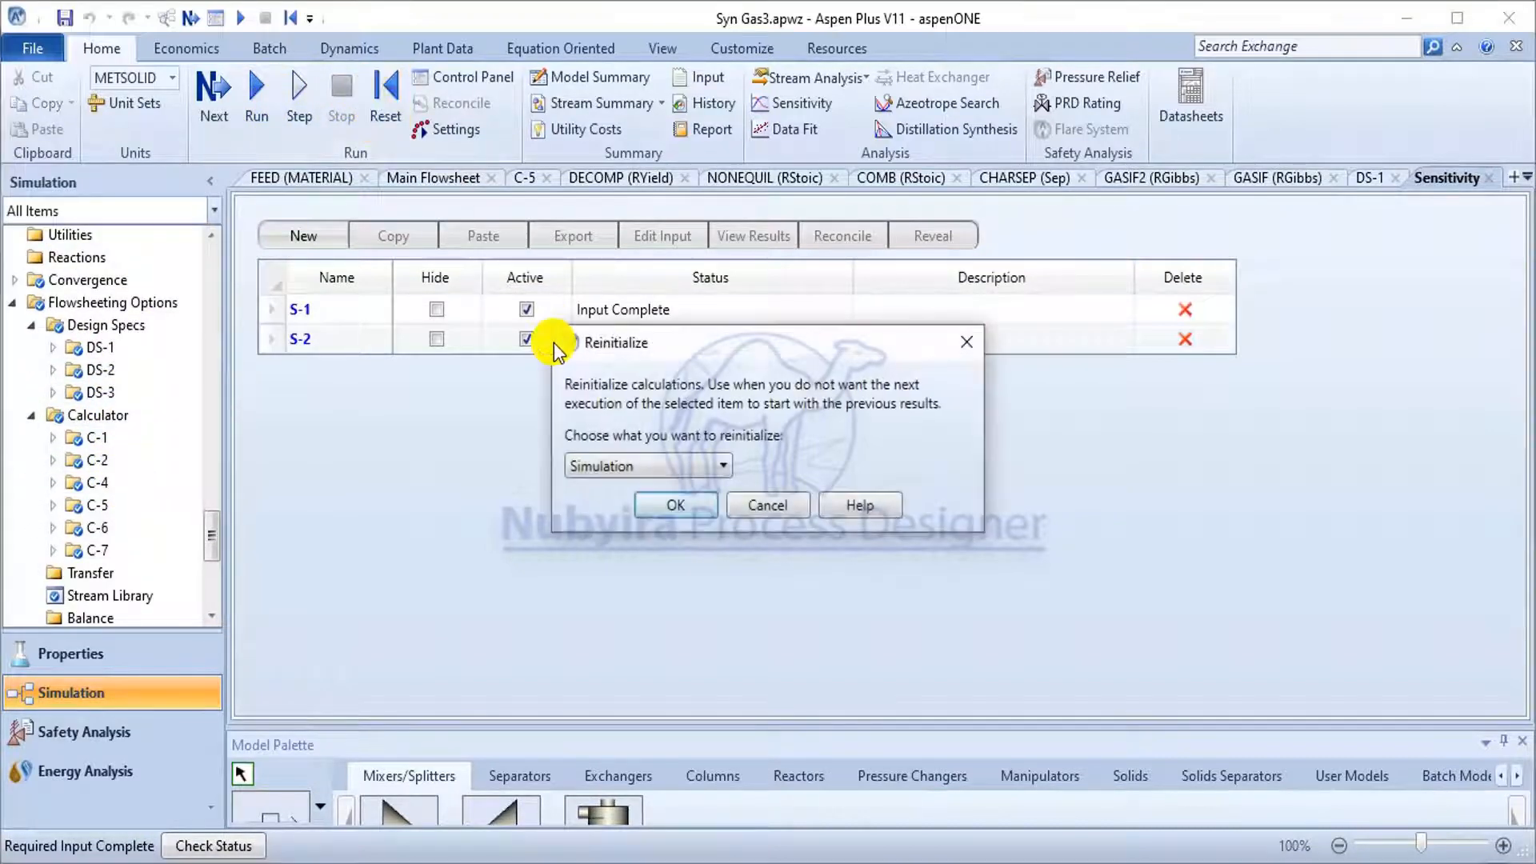
click(701, 516)
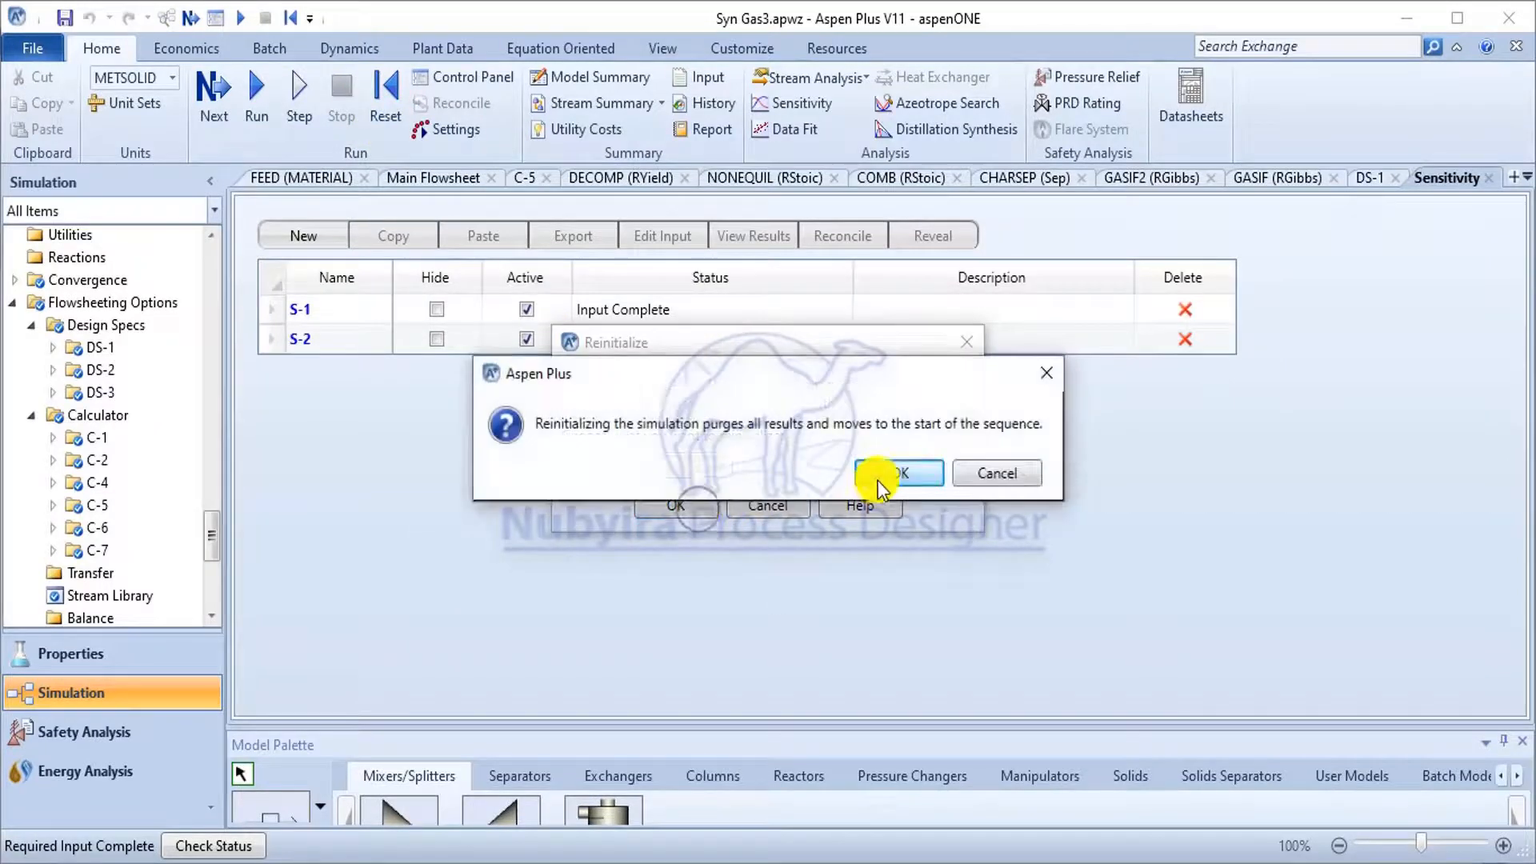
click(877, 476)
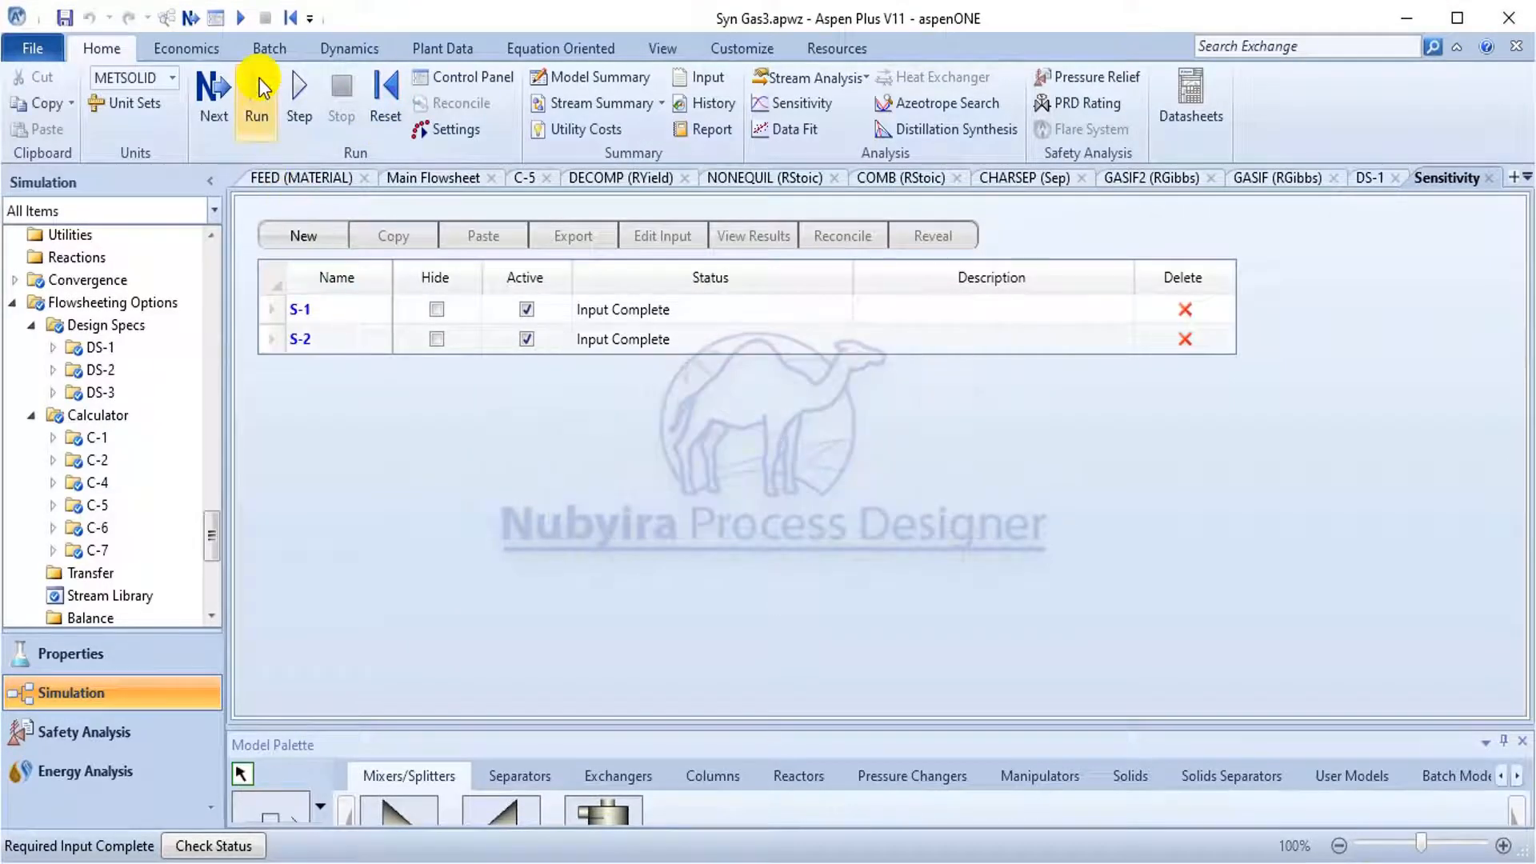
click(259, 78)
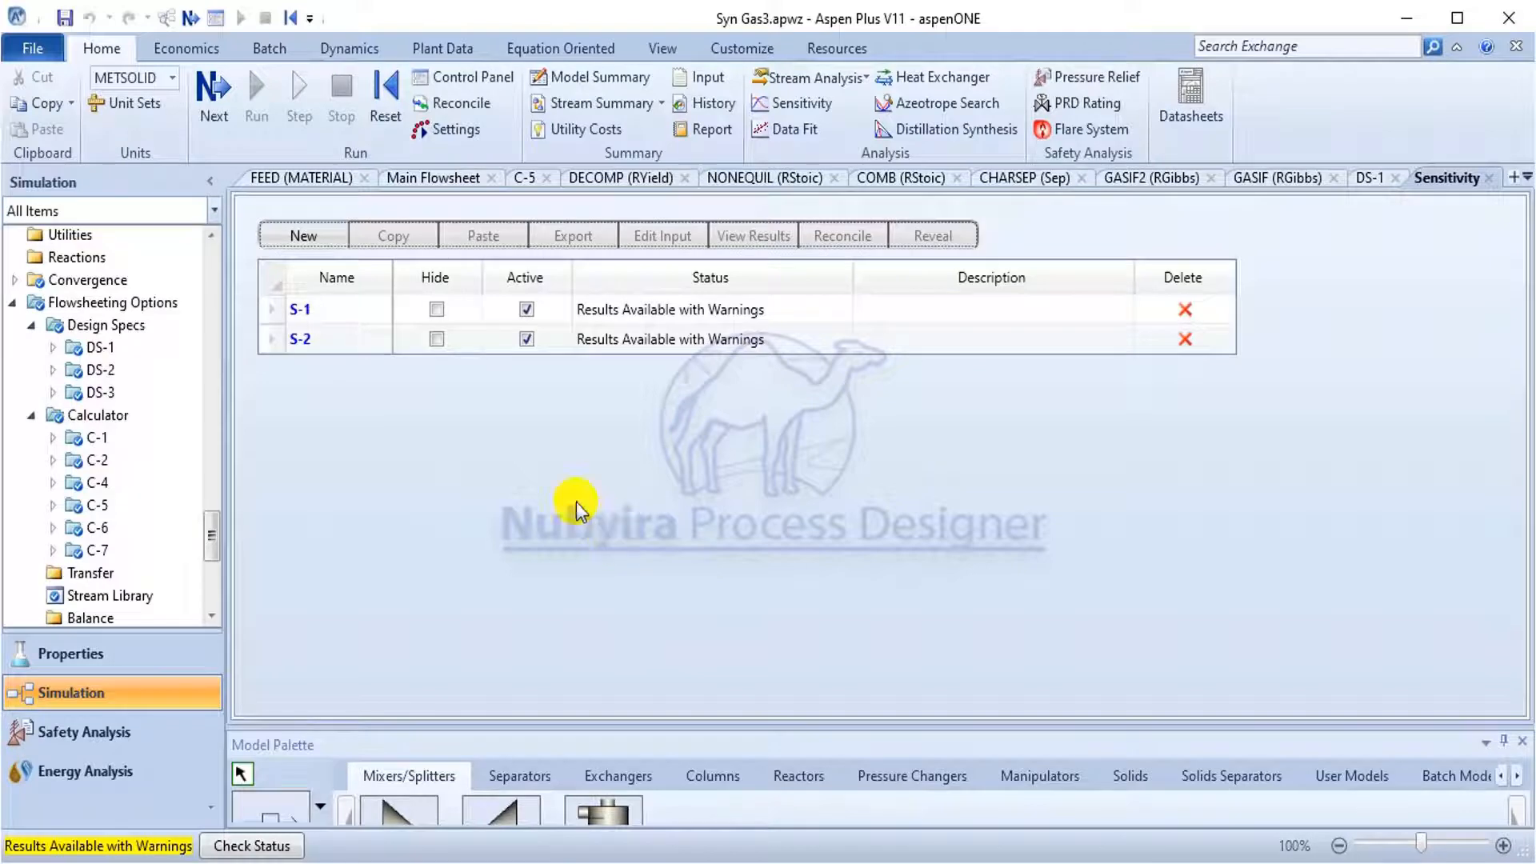
Examine sensitivity S-1's results table of syngas composition against the varied feed moisture.
scroll(88, 382, down, 5)
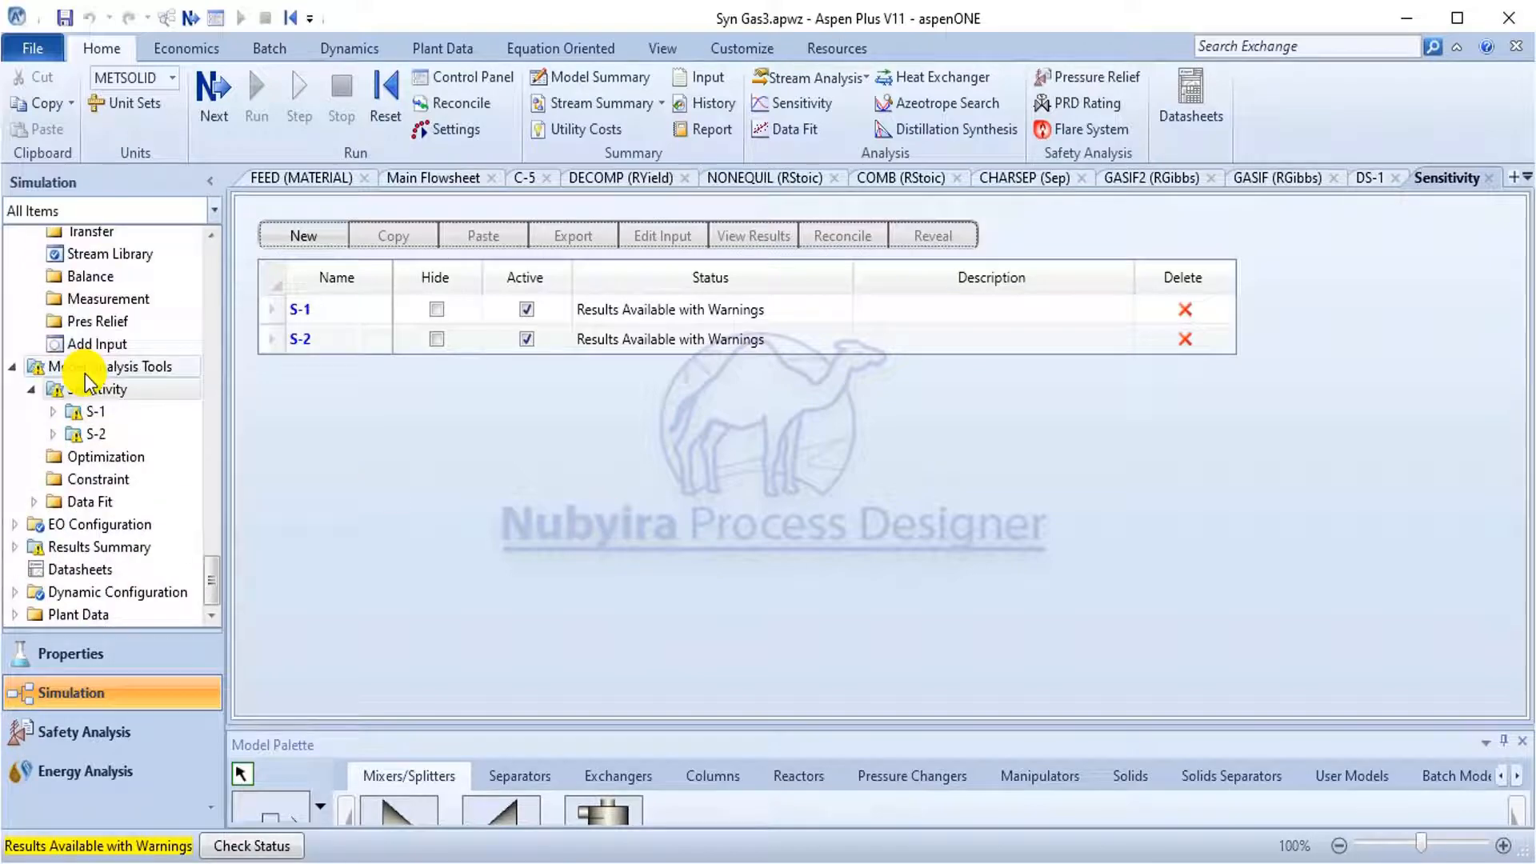
click(54, 412)
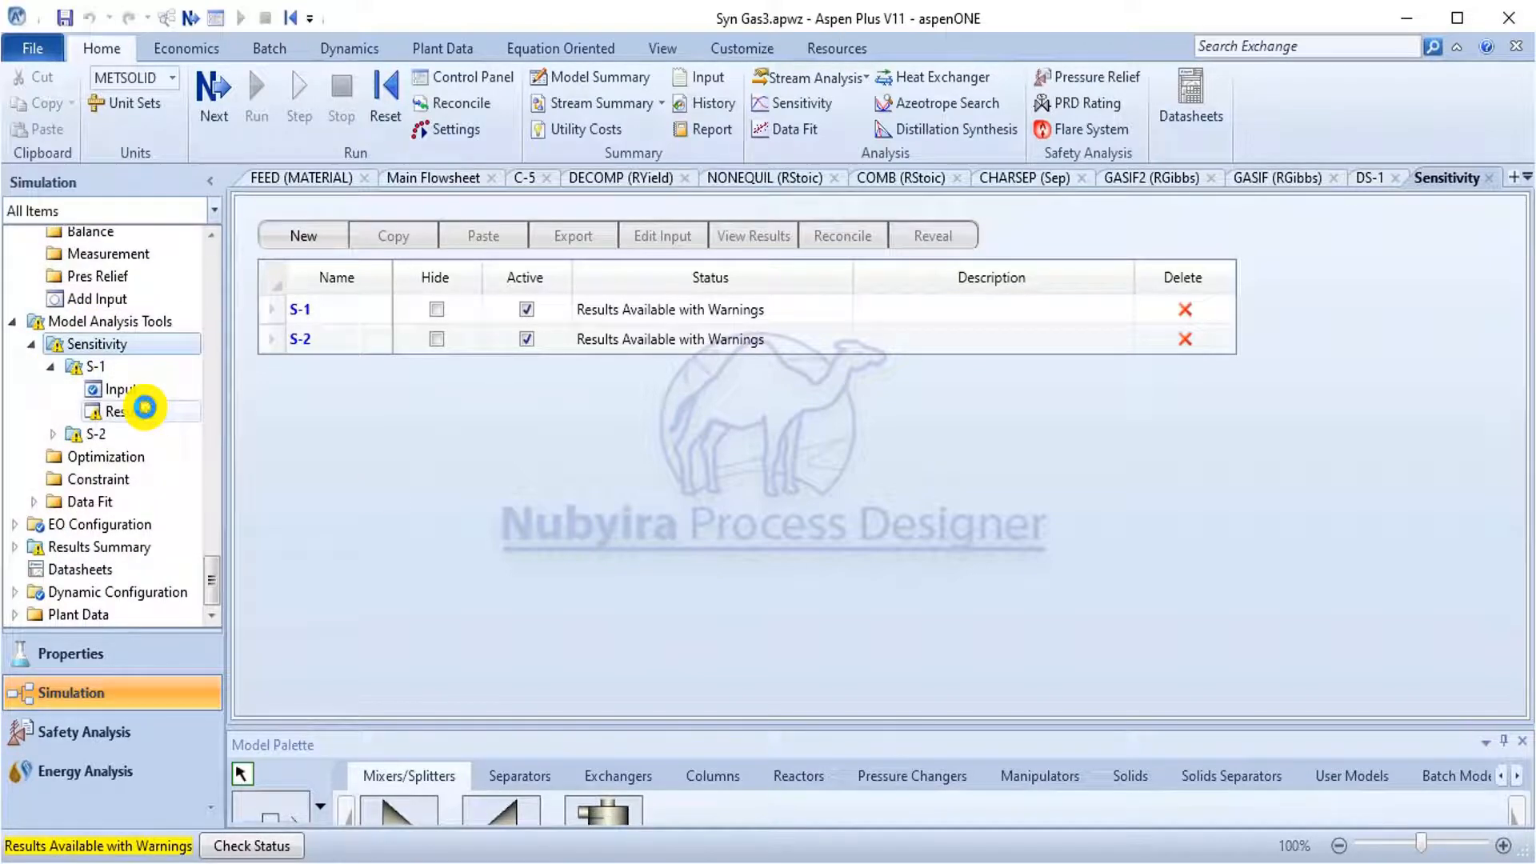
click(145, 408)
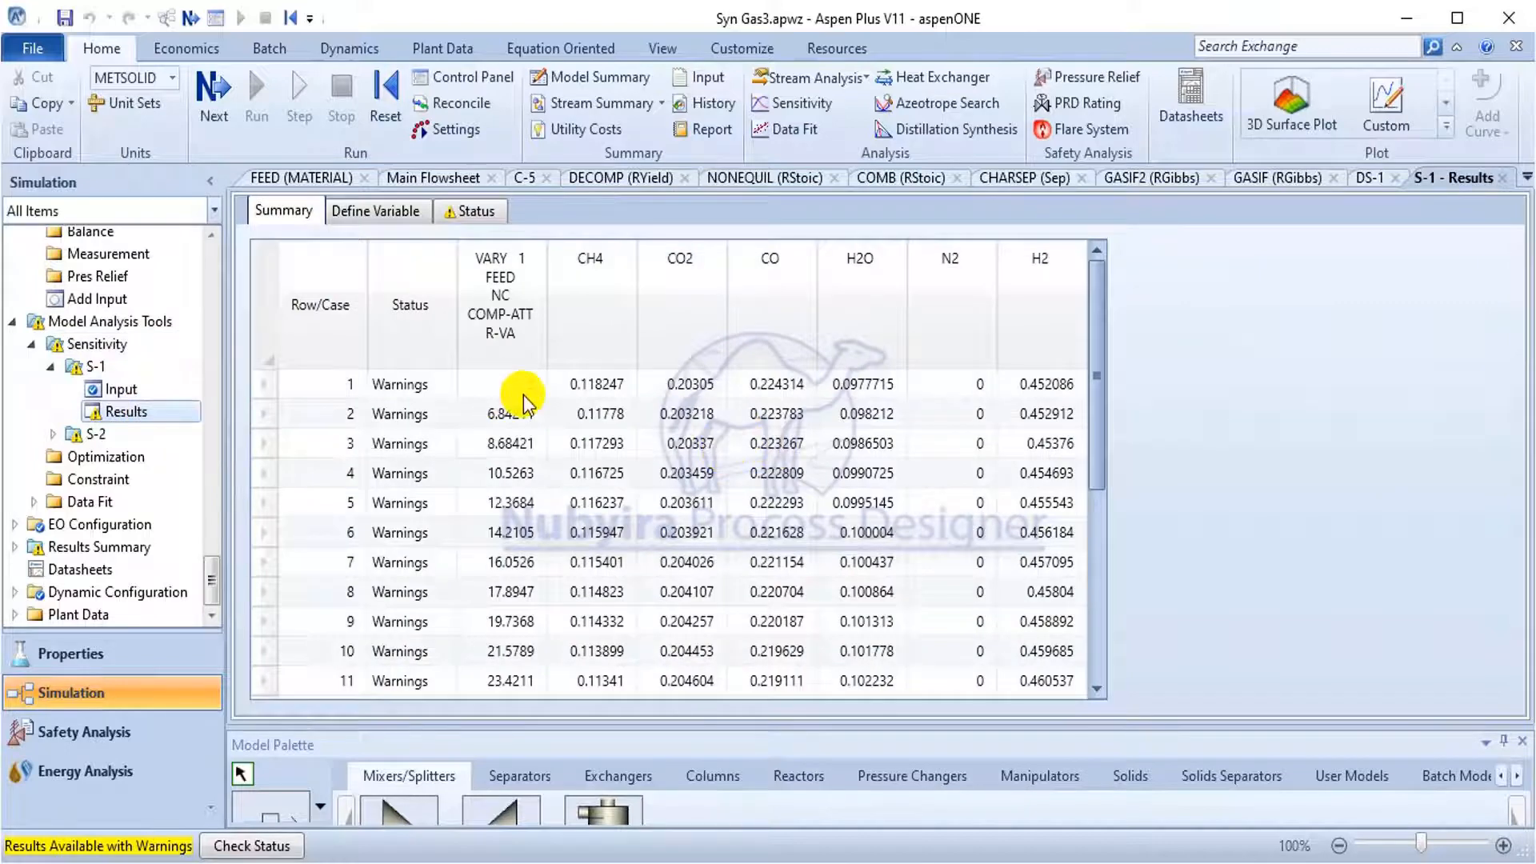
click(499, 309)
scroll(520, 400, down, 3)
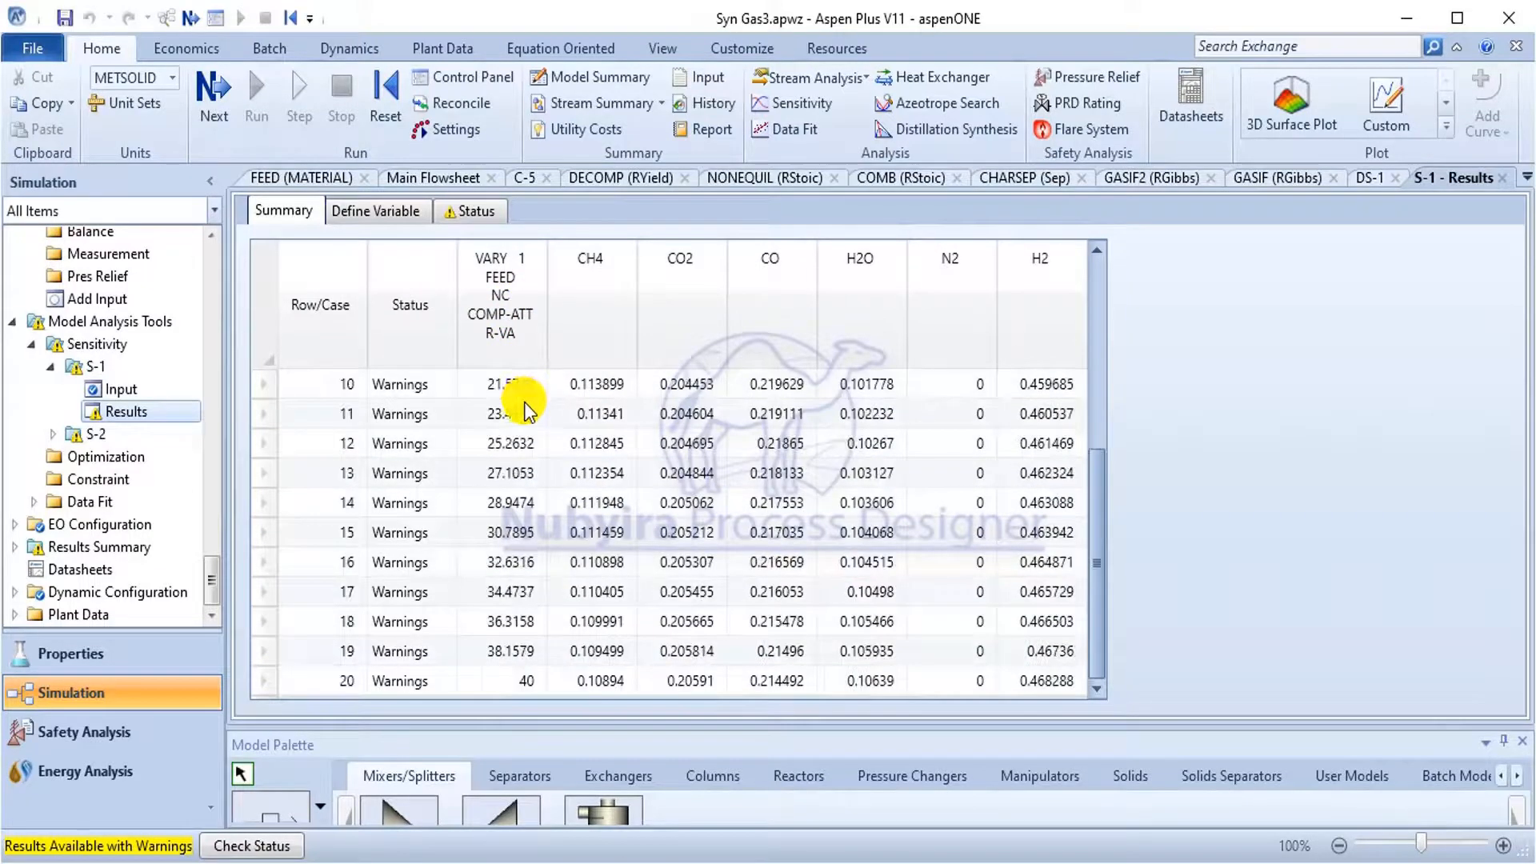
scroll(515, 394, up, 2)
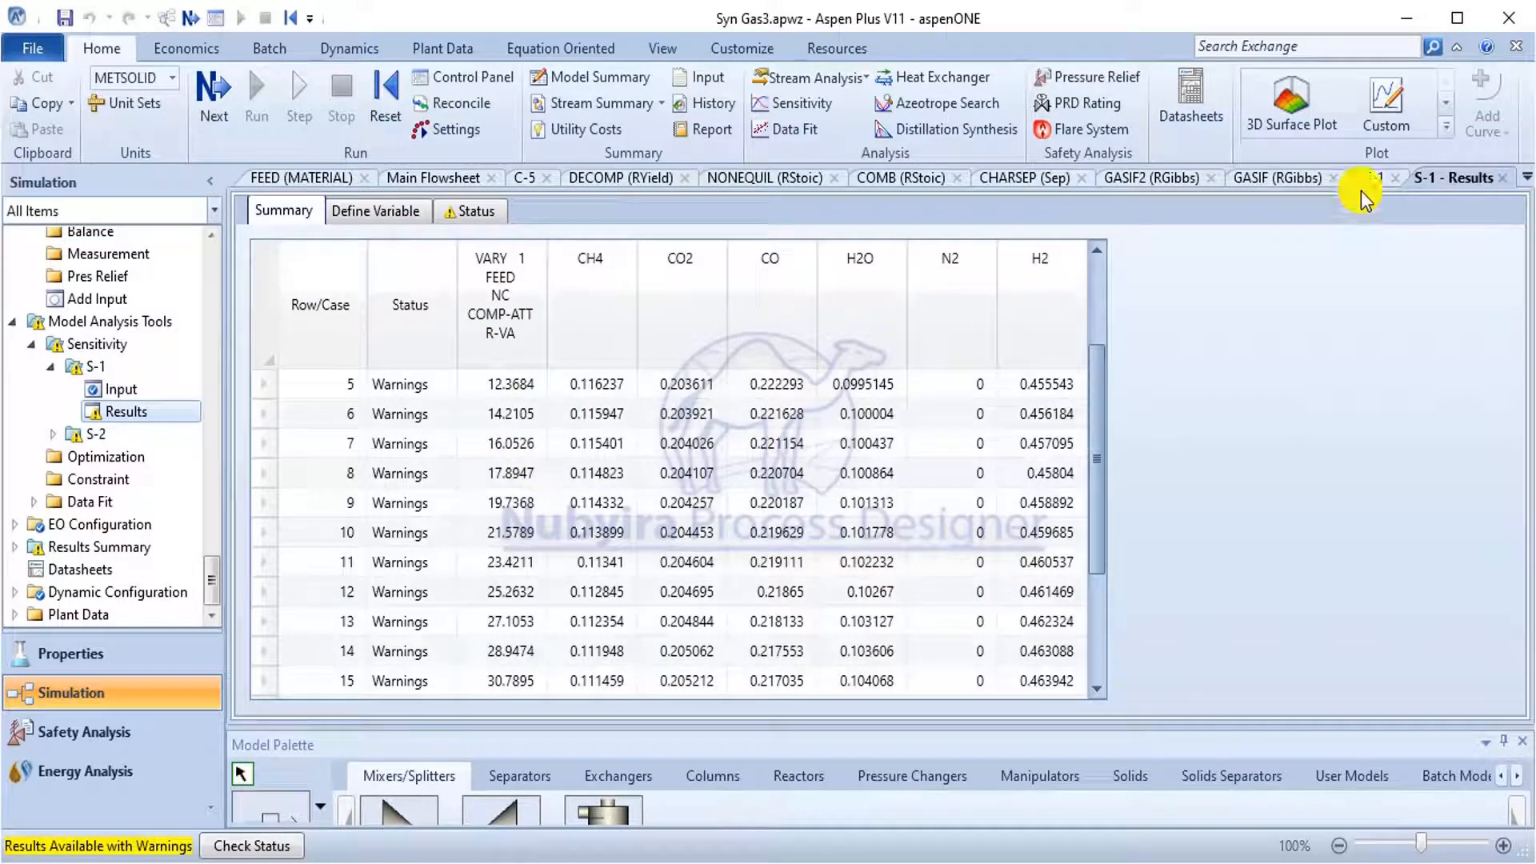
Plot S-1's results curves for CH4, CO2, CO, H2O, N2 and H2 against the varied feed attribute.
click(1445, 126)
click(1280, 180)
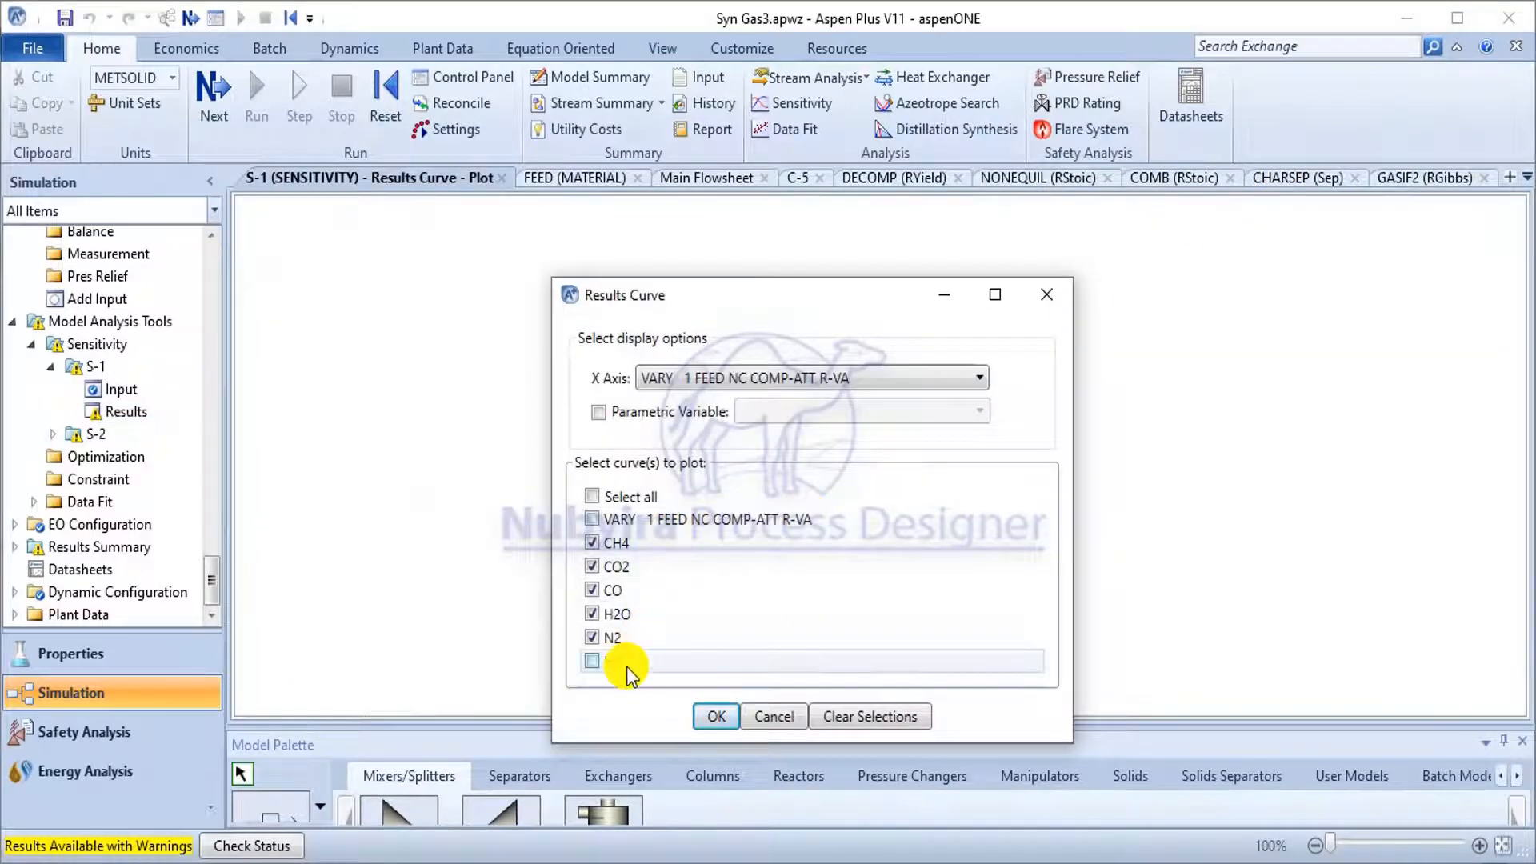
click(720, 720)
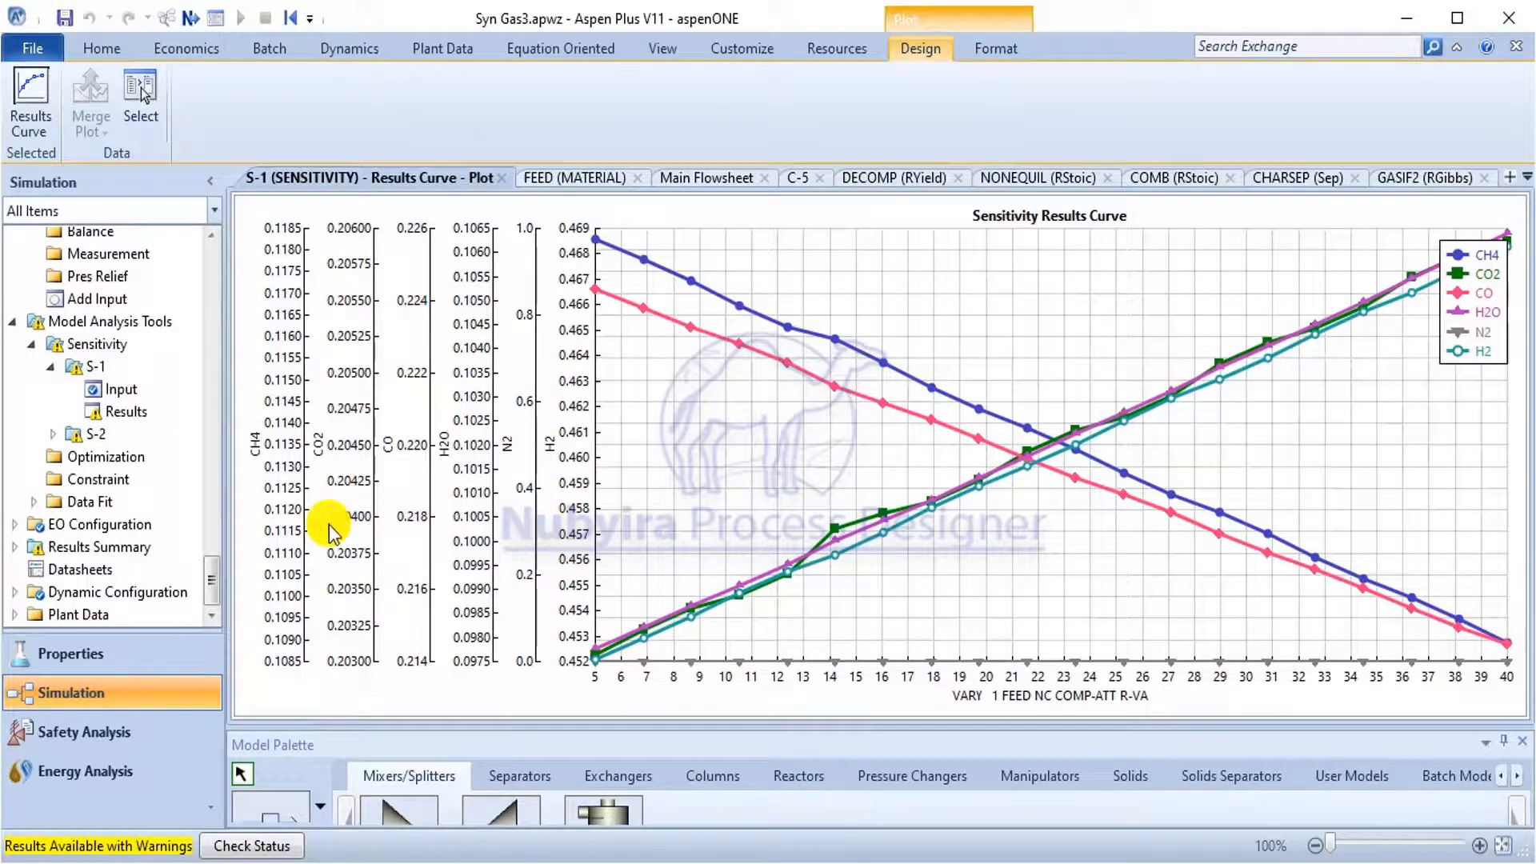
Examine Fig. 3, Fig. 4 and the moisture content discussion in the paper in Adobe Acrobat, then return to the S-1 plot in Aspen Plus.
click(788, 862)
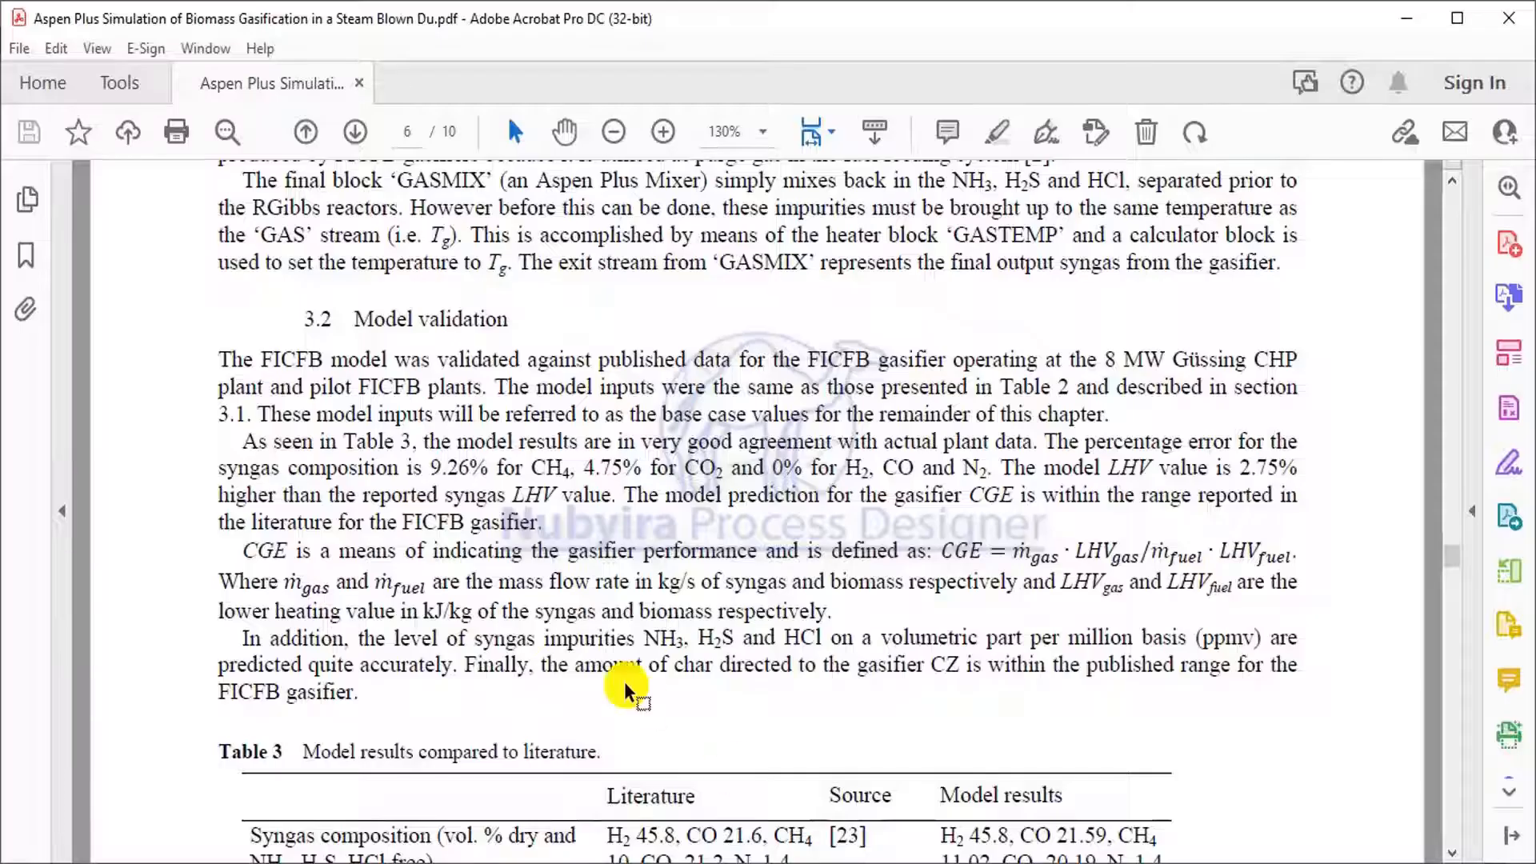
scroll(629, 663, down, 2)
scroll(632, 643, down, 15)
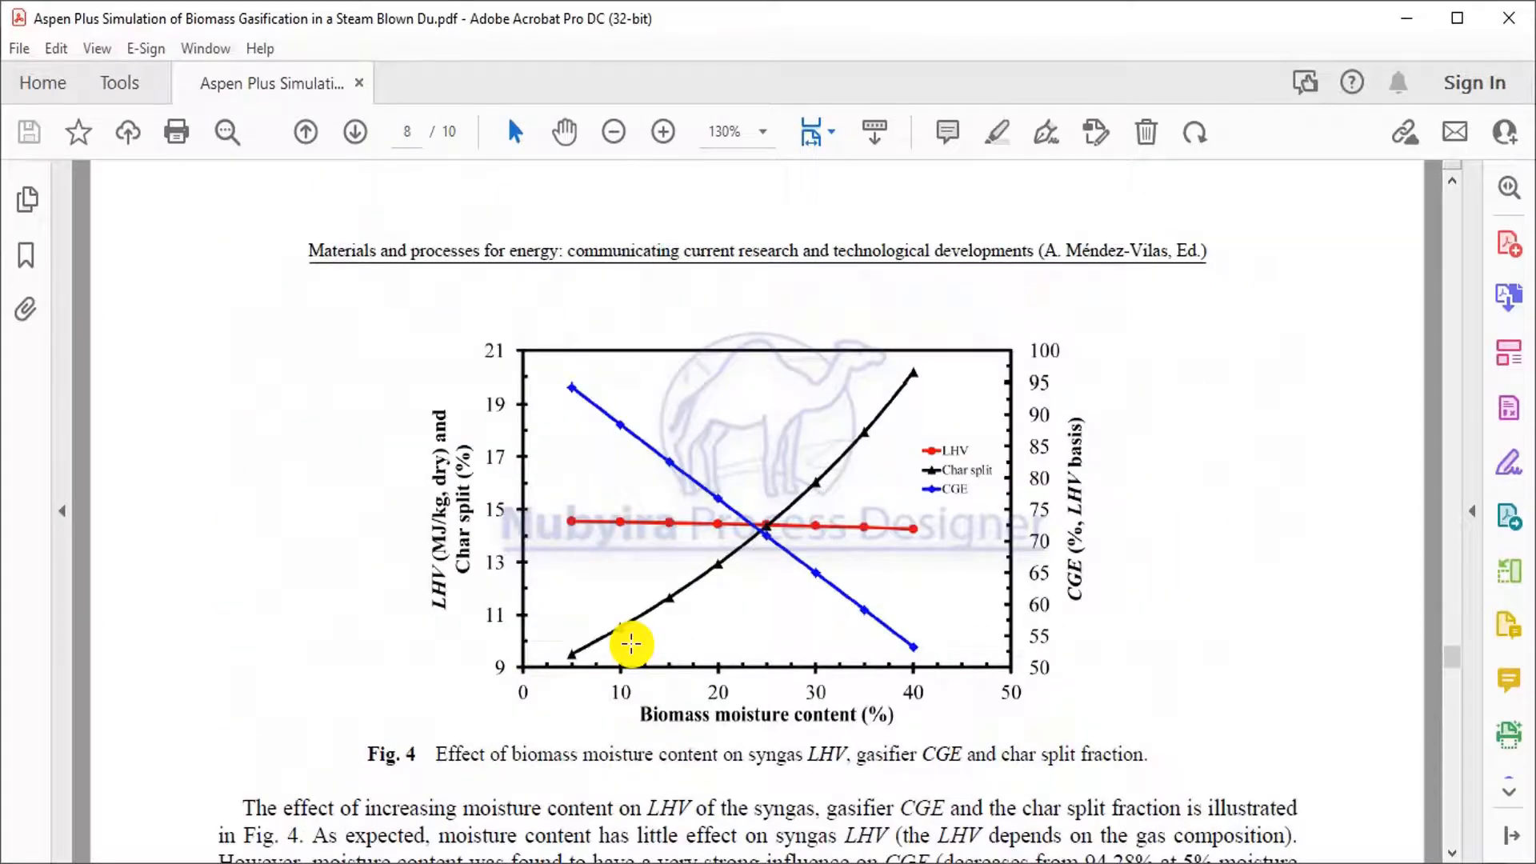
scroll(631, 643, up, 5)
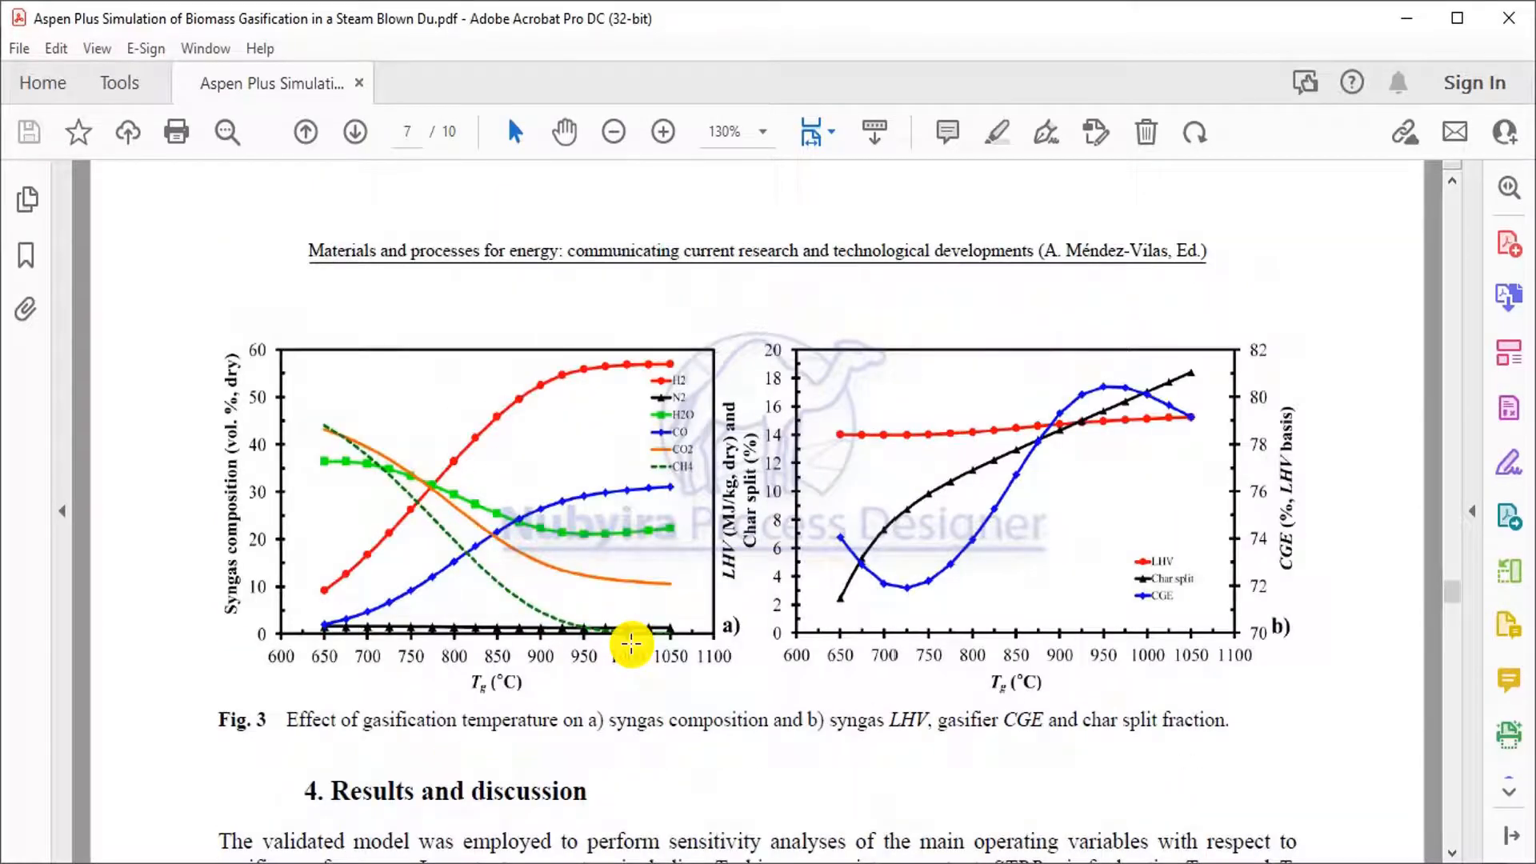
scroll(631, 643, down, 5)
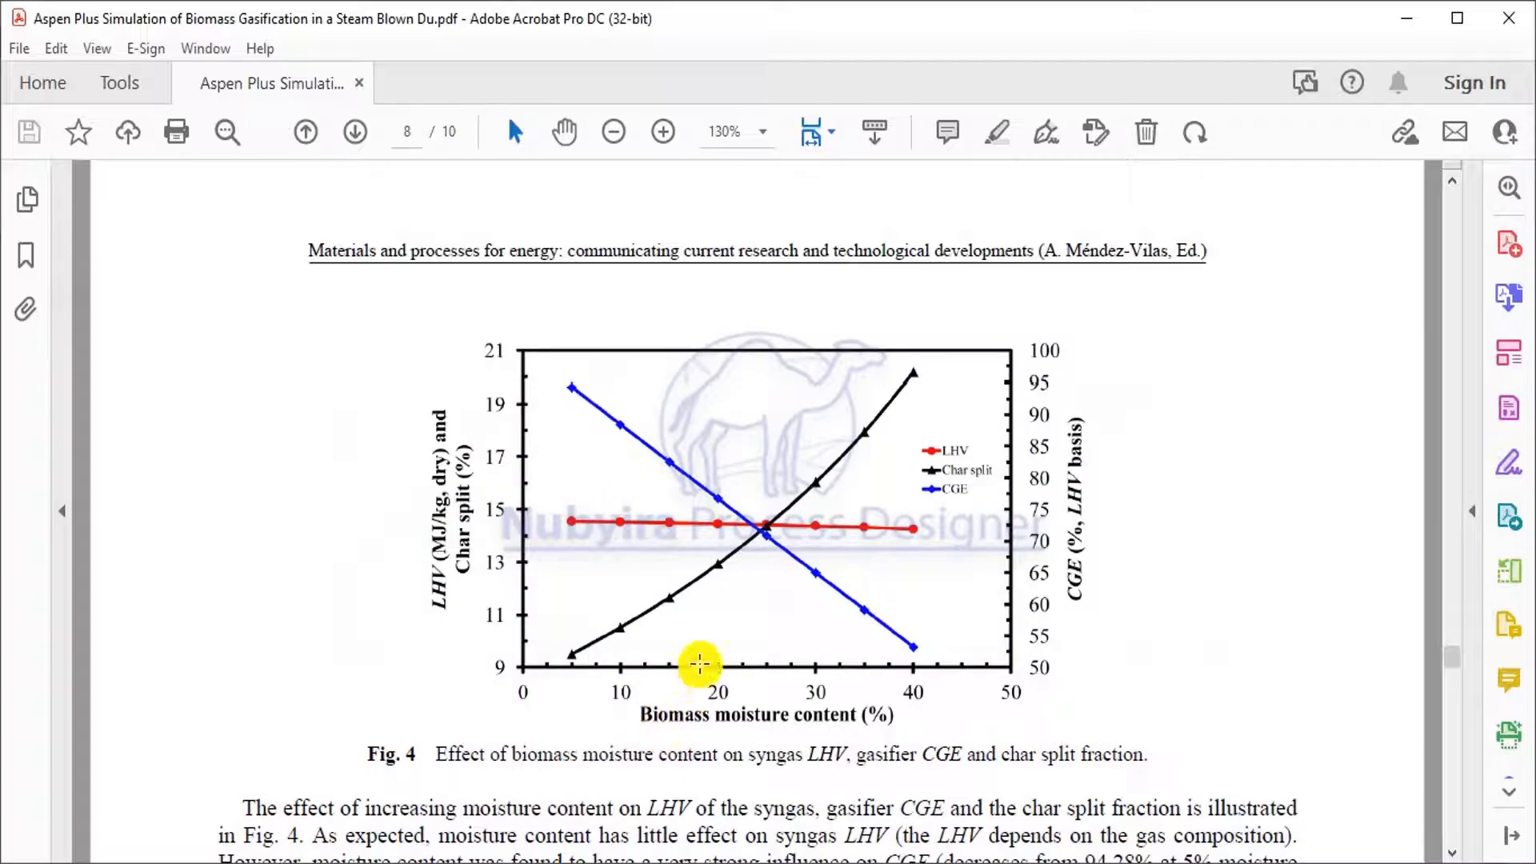
scroll(769, 531, up, 2)
scroll(770, 534, down, 2)
scroll(716, 605, down, 3)
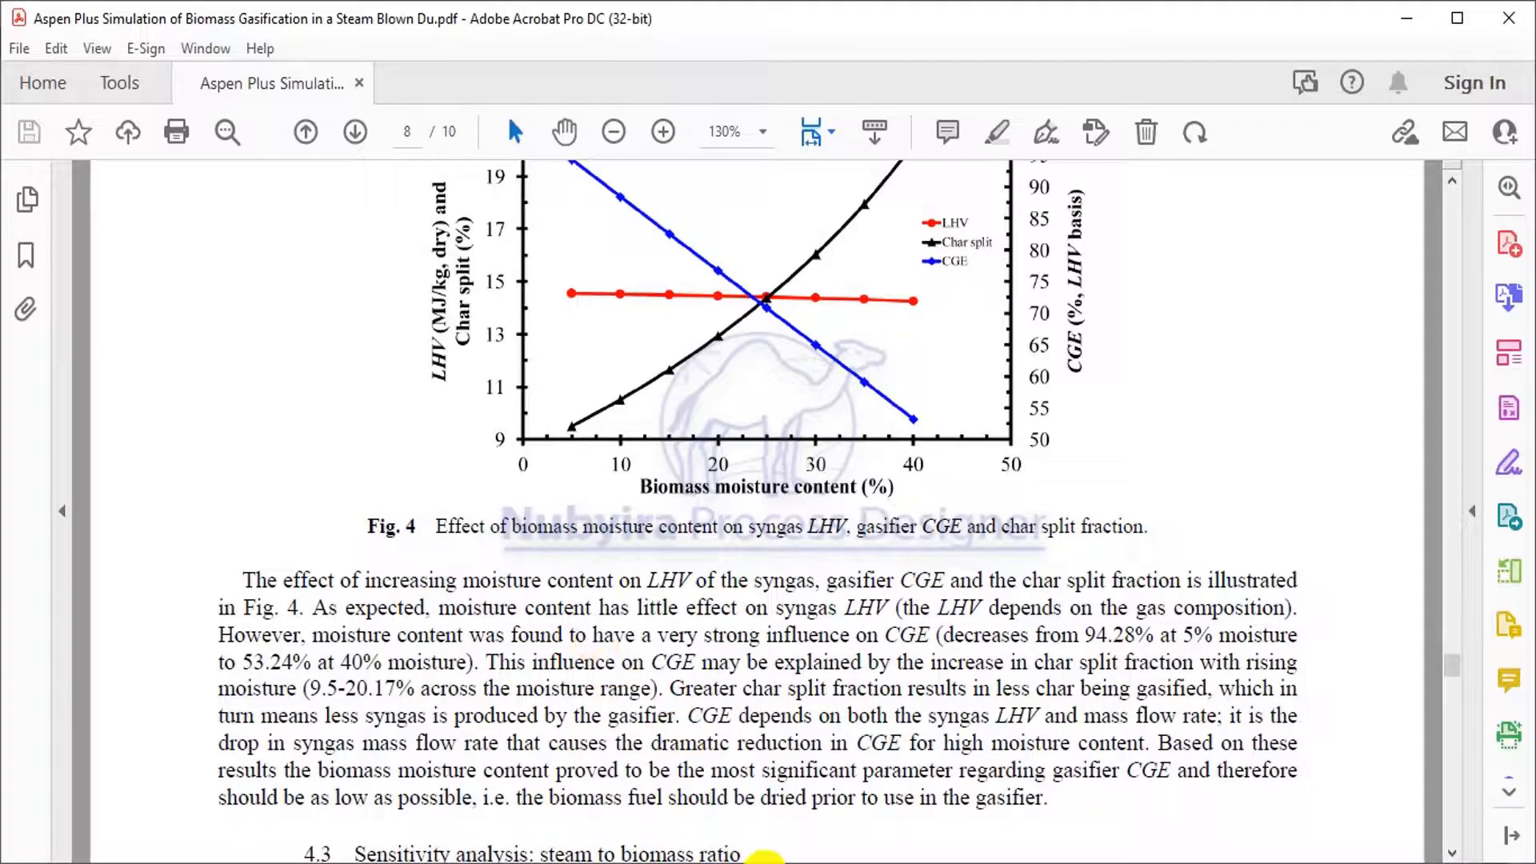
click(792, 863)
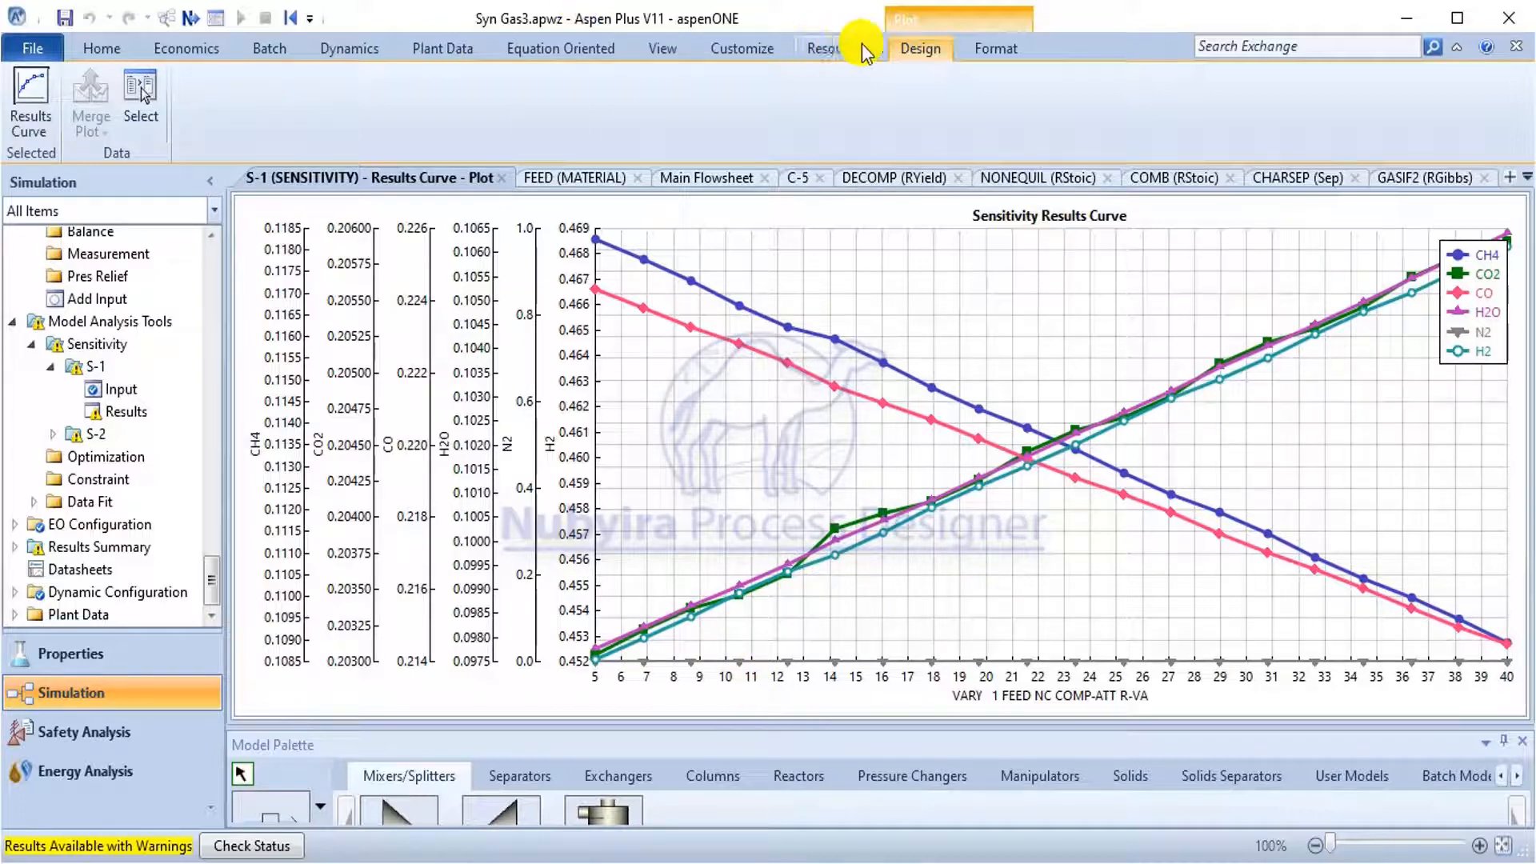
Map all the curves of the S-1 results plot onto a single Y axis.
click(992, 53)
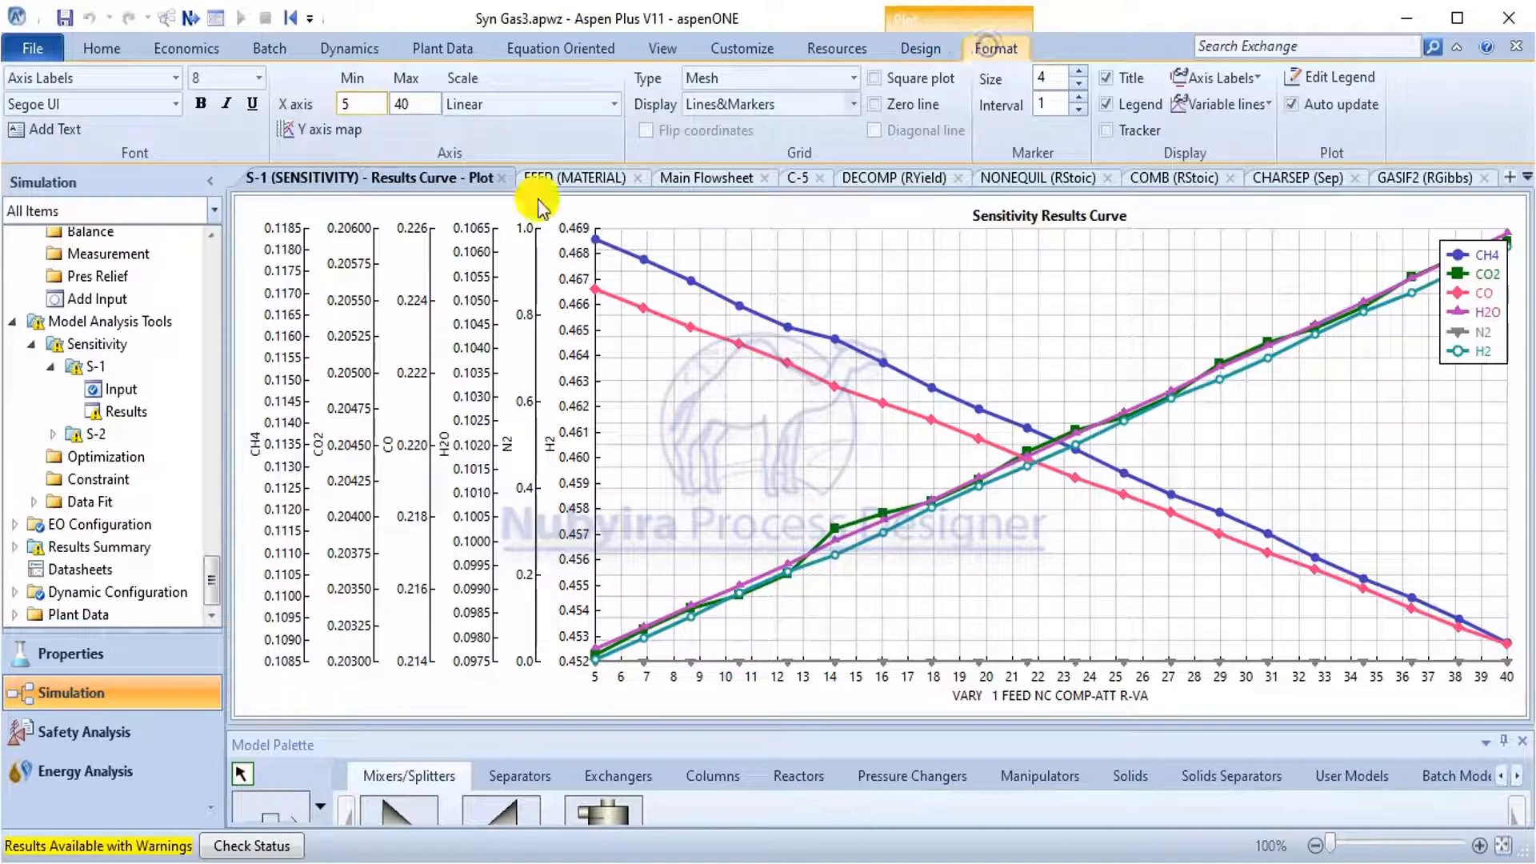
click(301, 131)
click(597, 242)
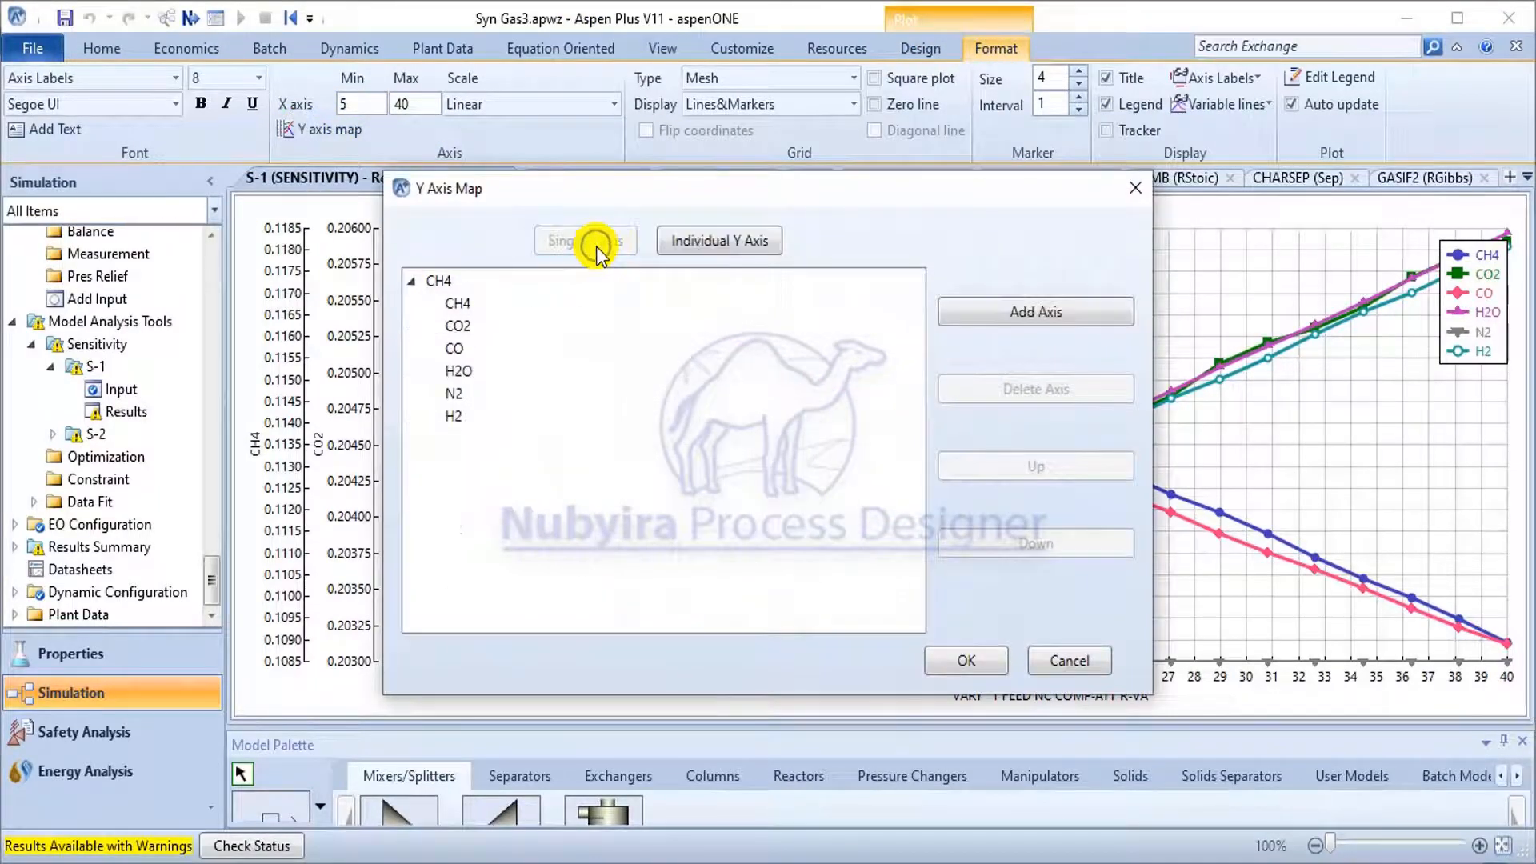
click(968, 658)
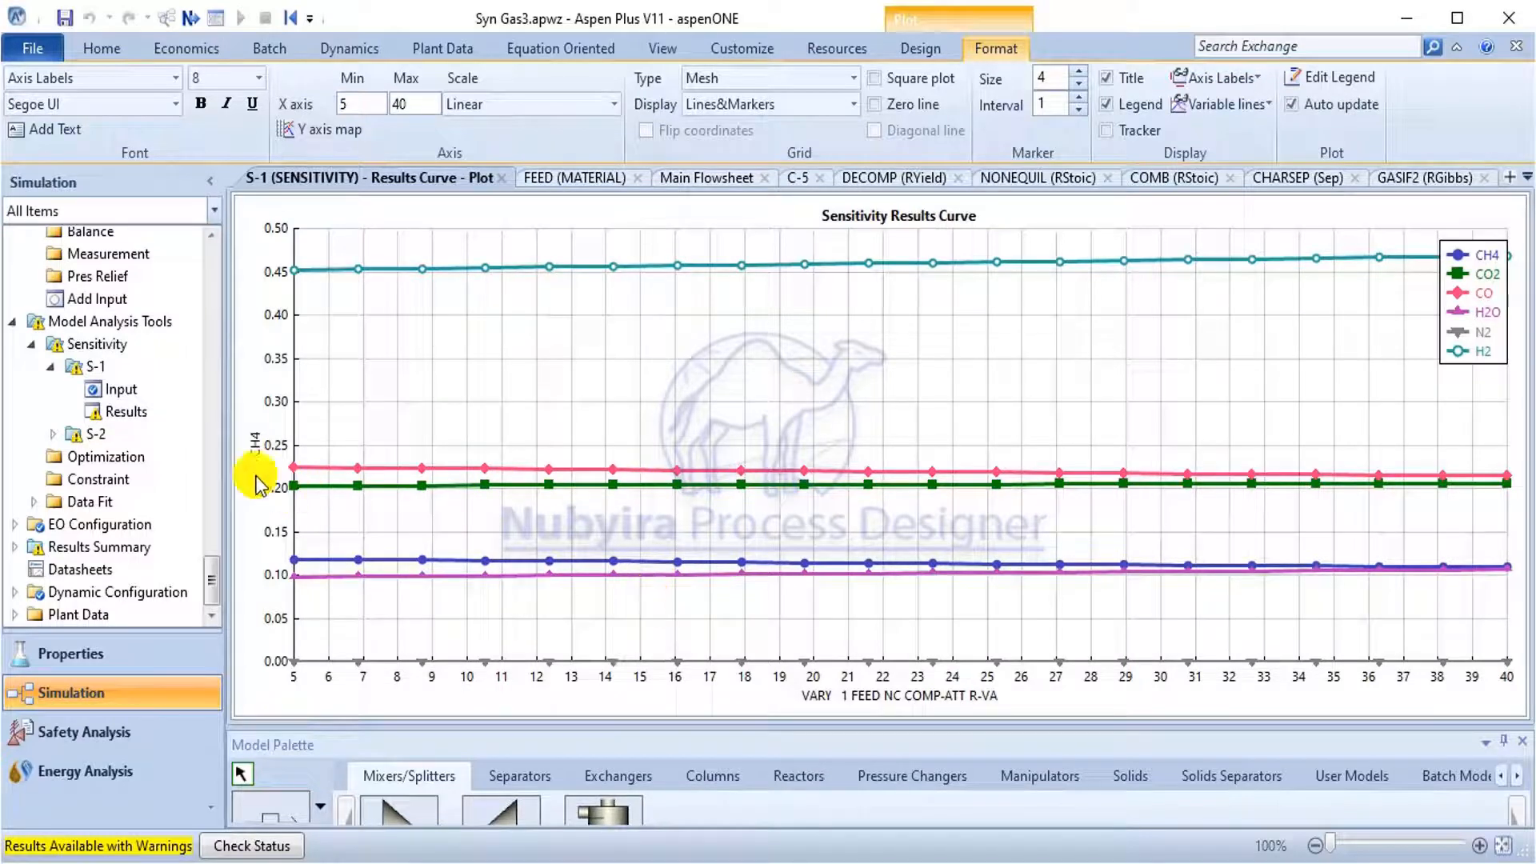
Examine sensitivity S-2's results table of LHVGAS, CGS and CHARSPLT against the varied feed moisture.
click(50, 434)
double_click(120, 479)
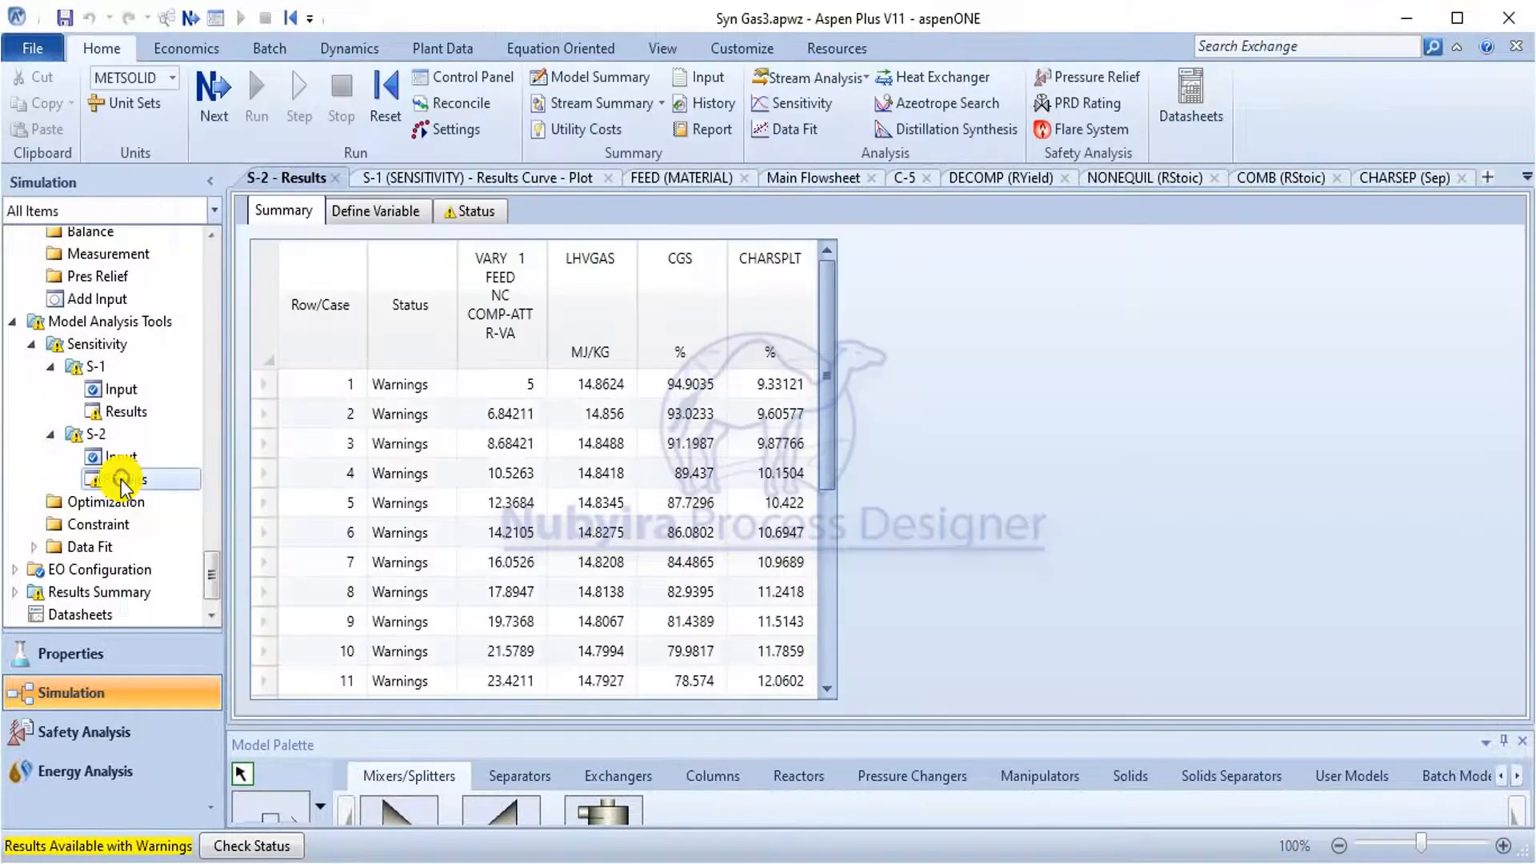
scroll(726, 464, down, 2)
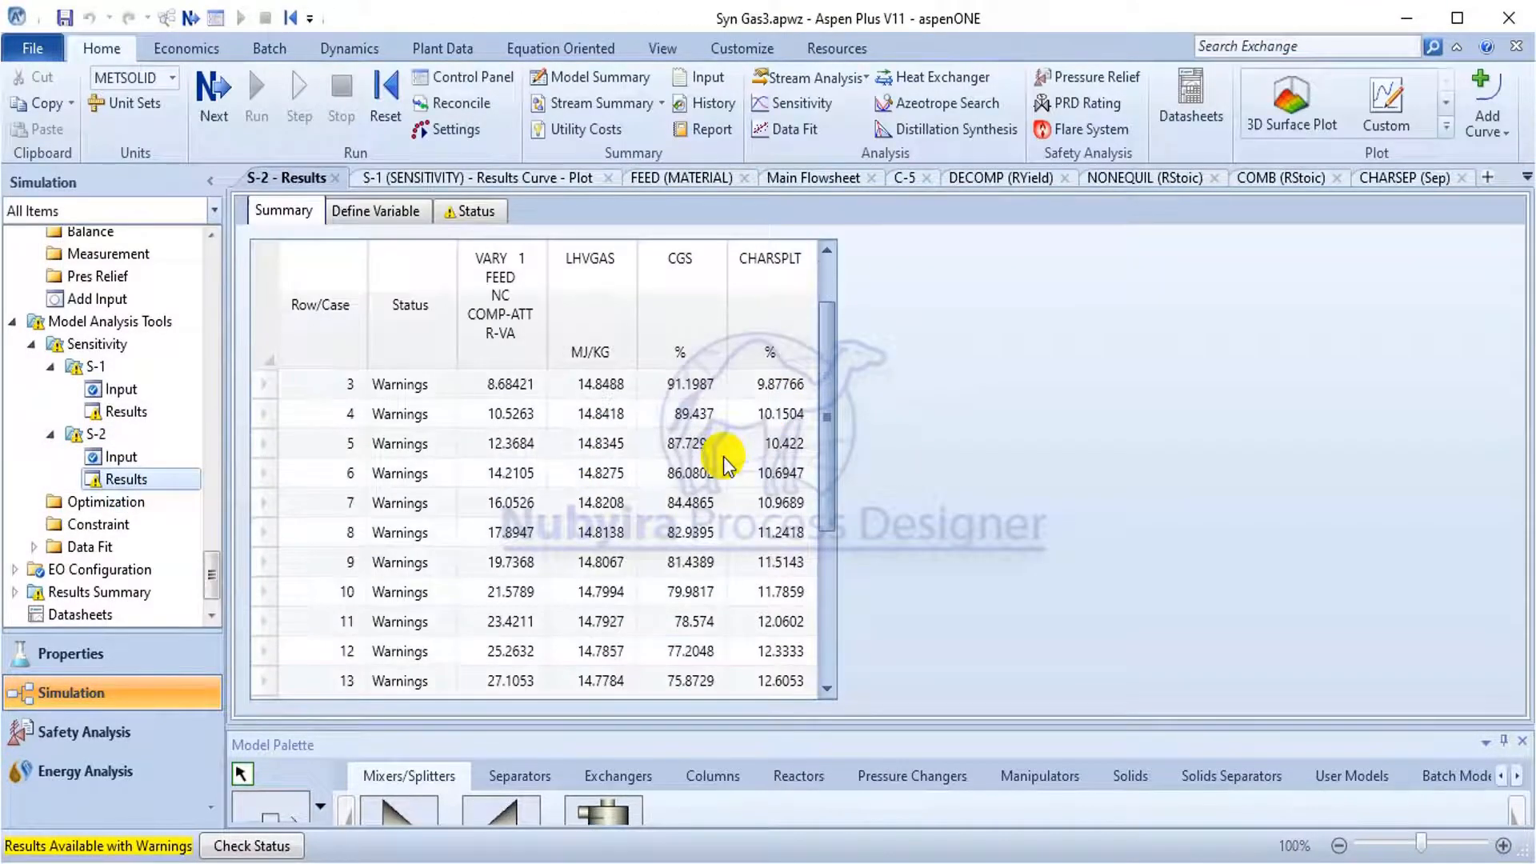
scroll(726, 462, down, 7)
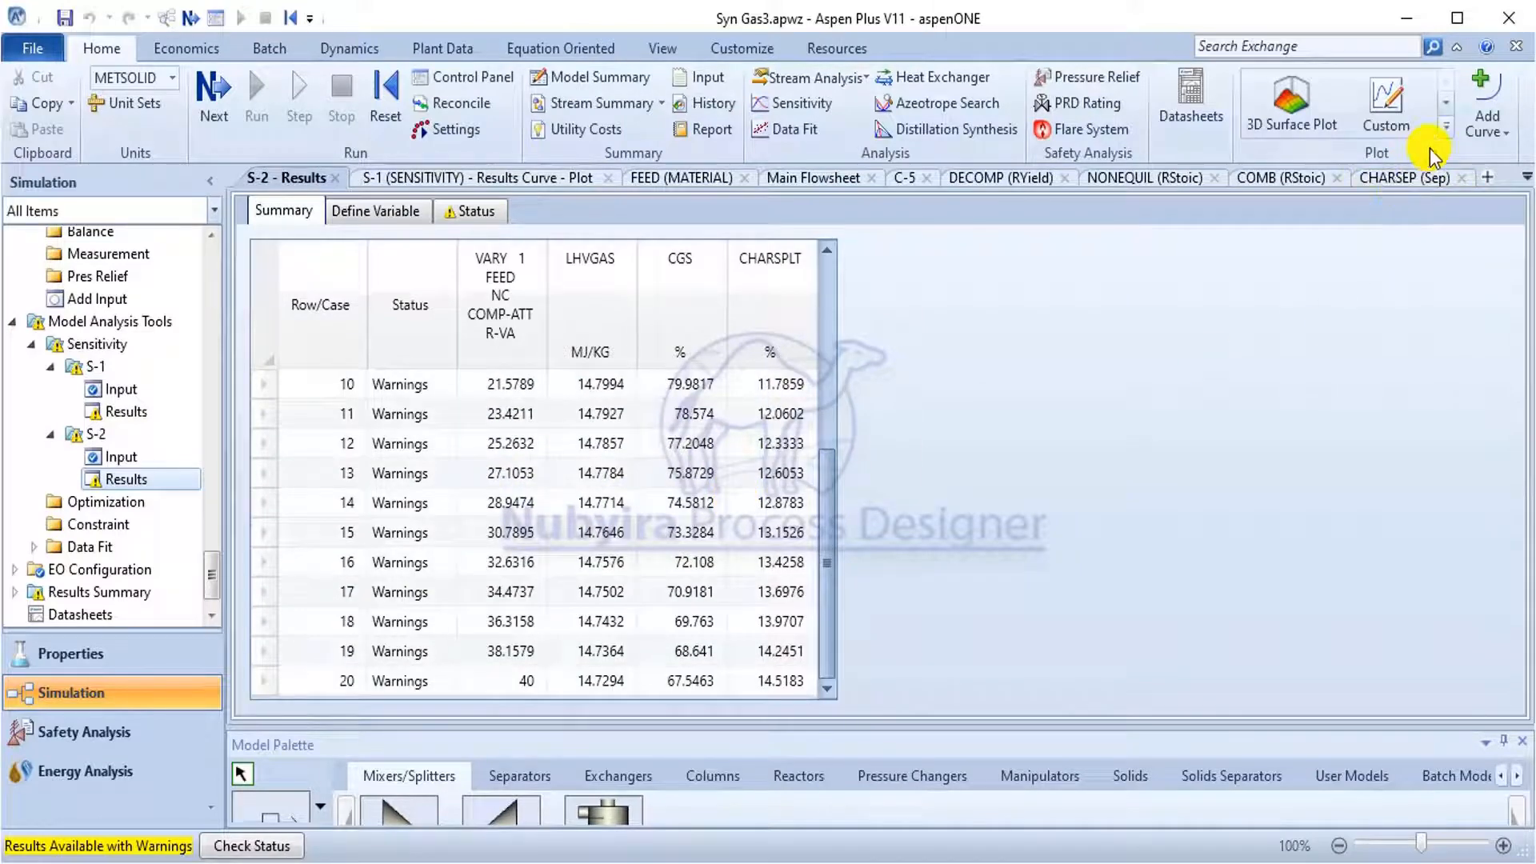
Plot S-2's results curves for LHVGAS, CGS and CHARSPLT against the varied feed attribute.
click(1446, 125)
click(1299, 169)
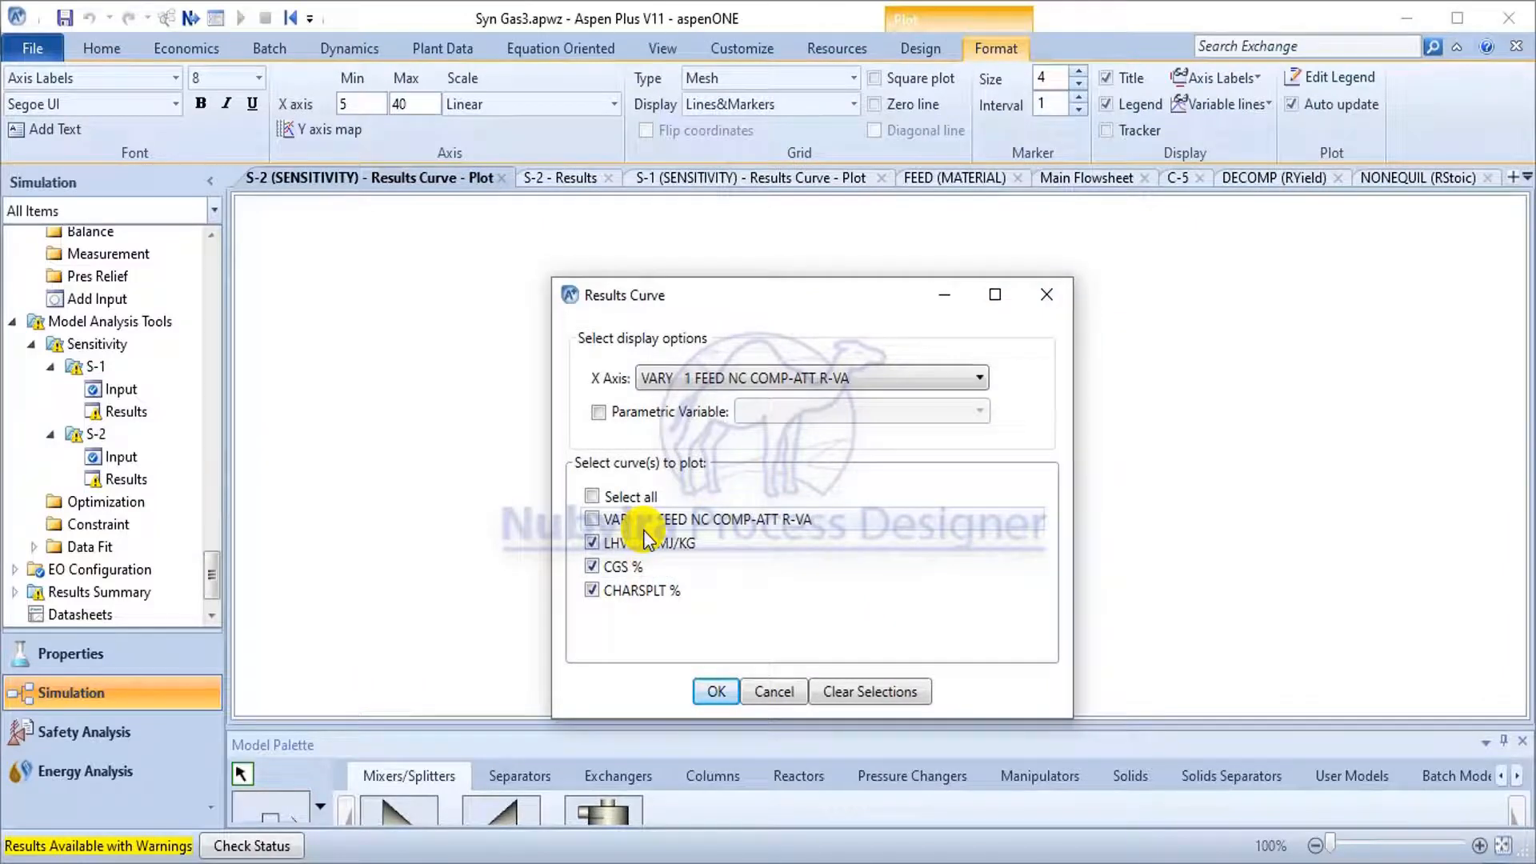
click(727, 686)
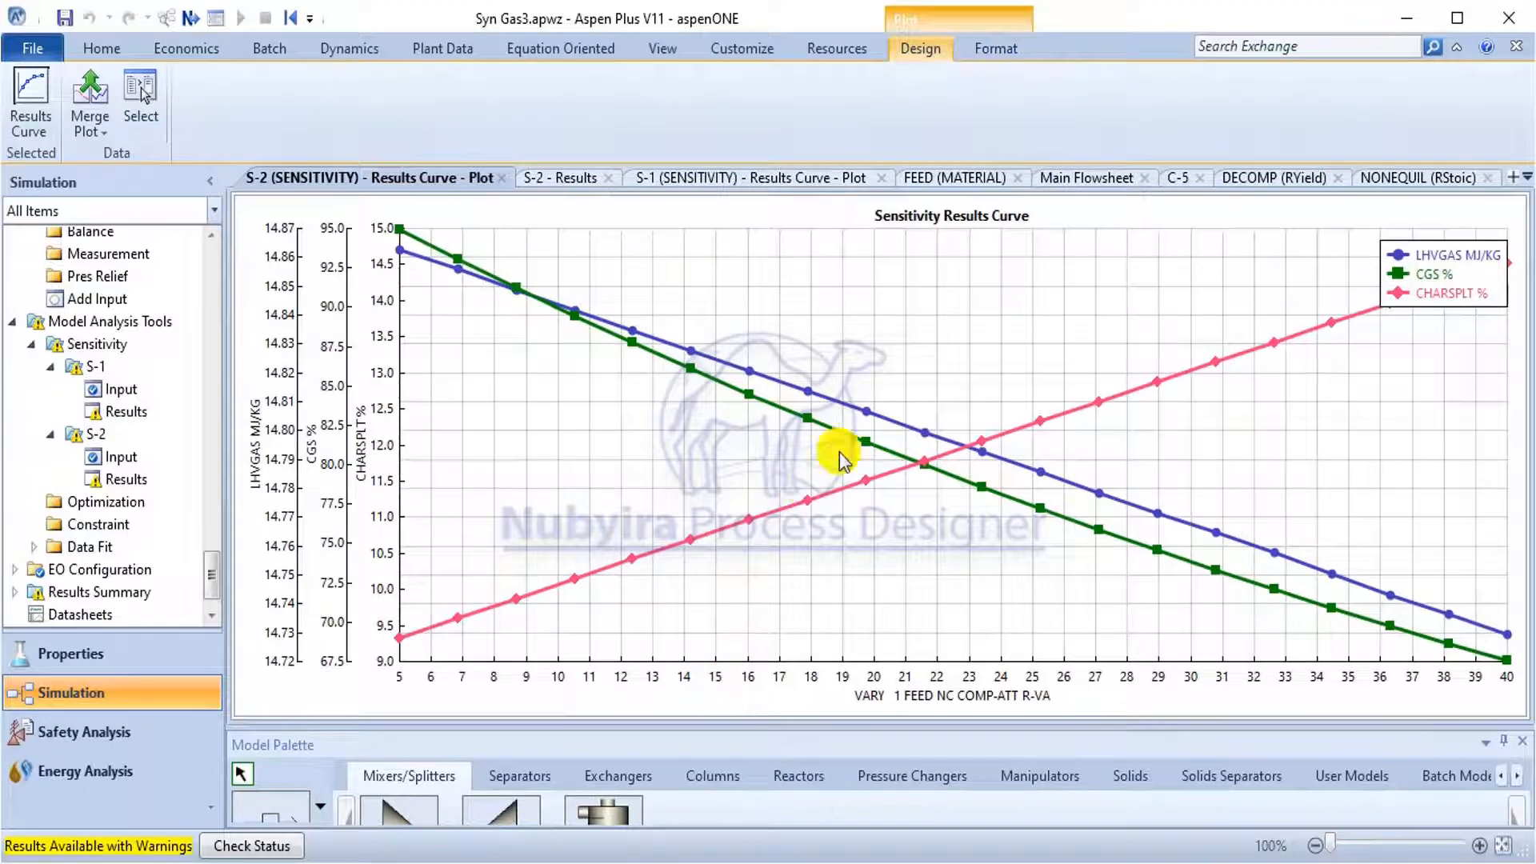
Compare the S-2 plot in Aspen Plus with Fig. 4 of the paper in Adobe Acrobat, ending back at the plot.
click(858, 844)
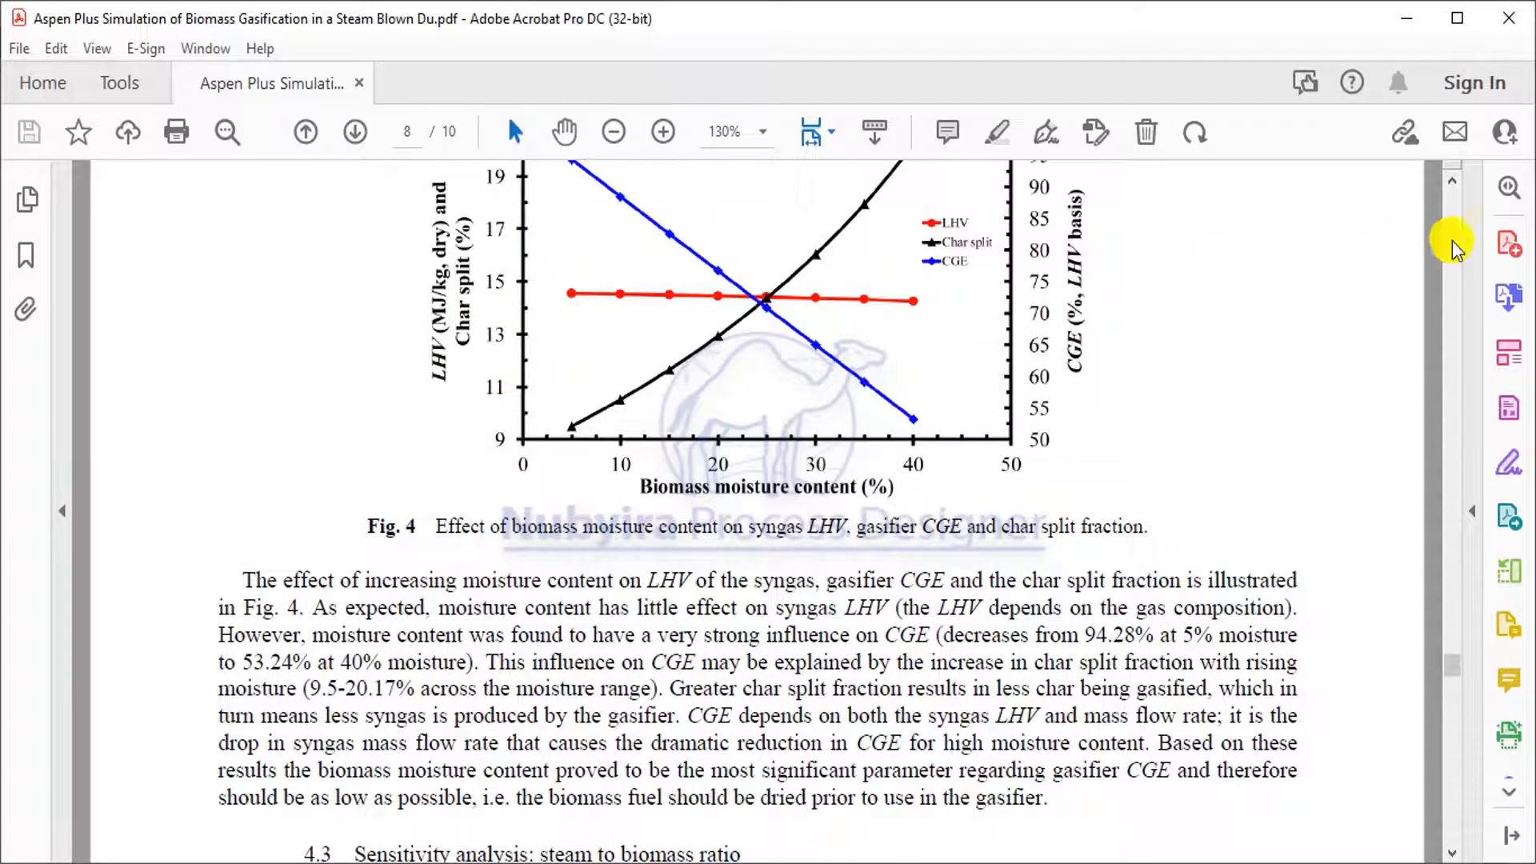
click(1454, 183)
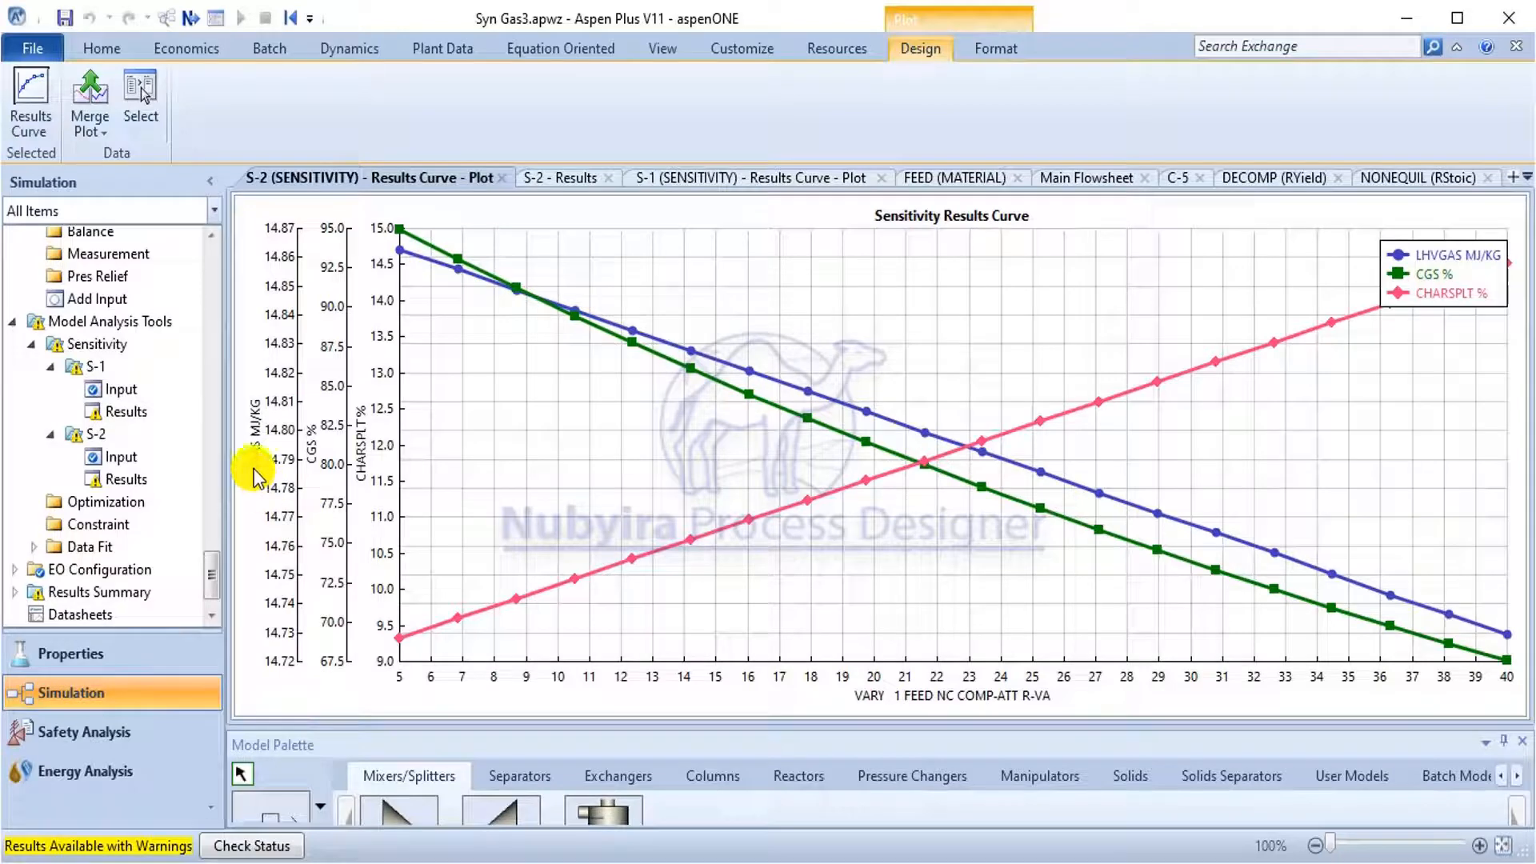
click(559, 512)
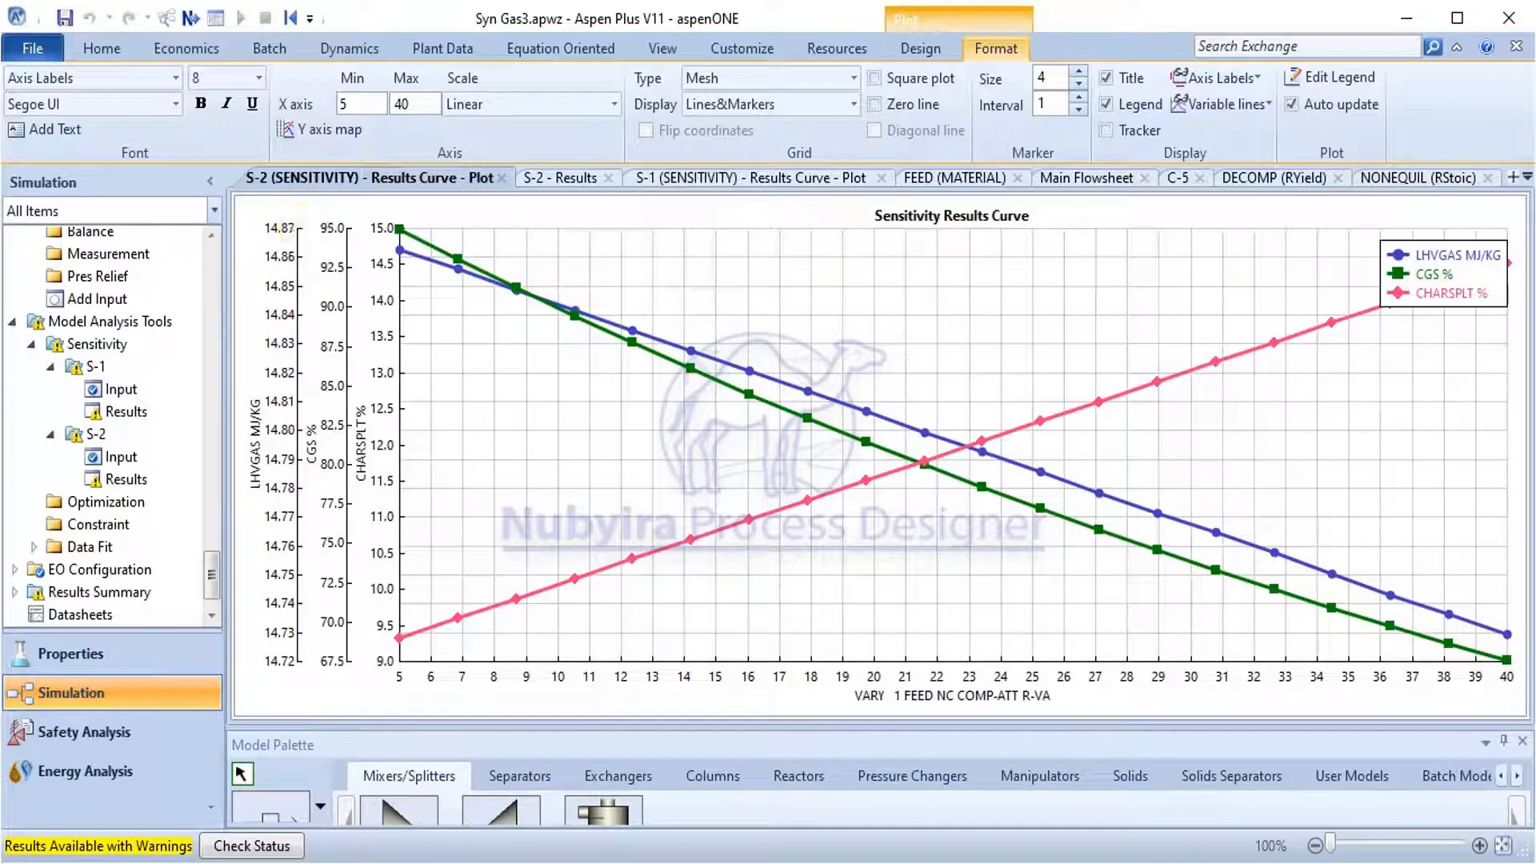
click(878, 862)
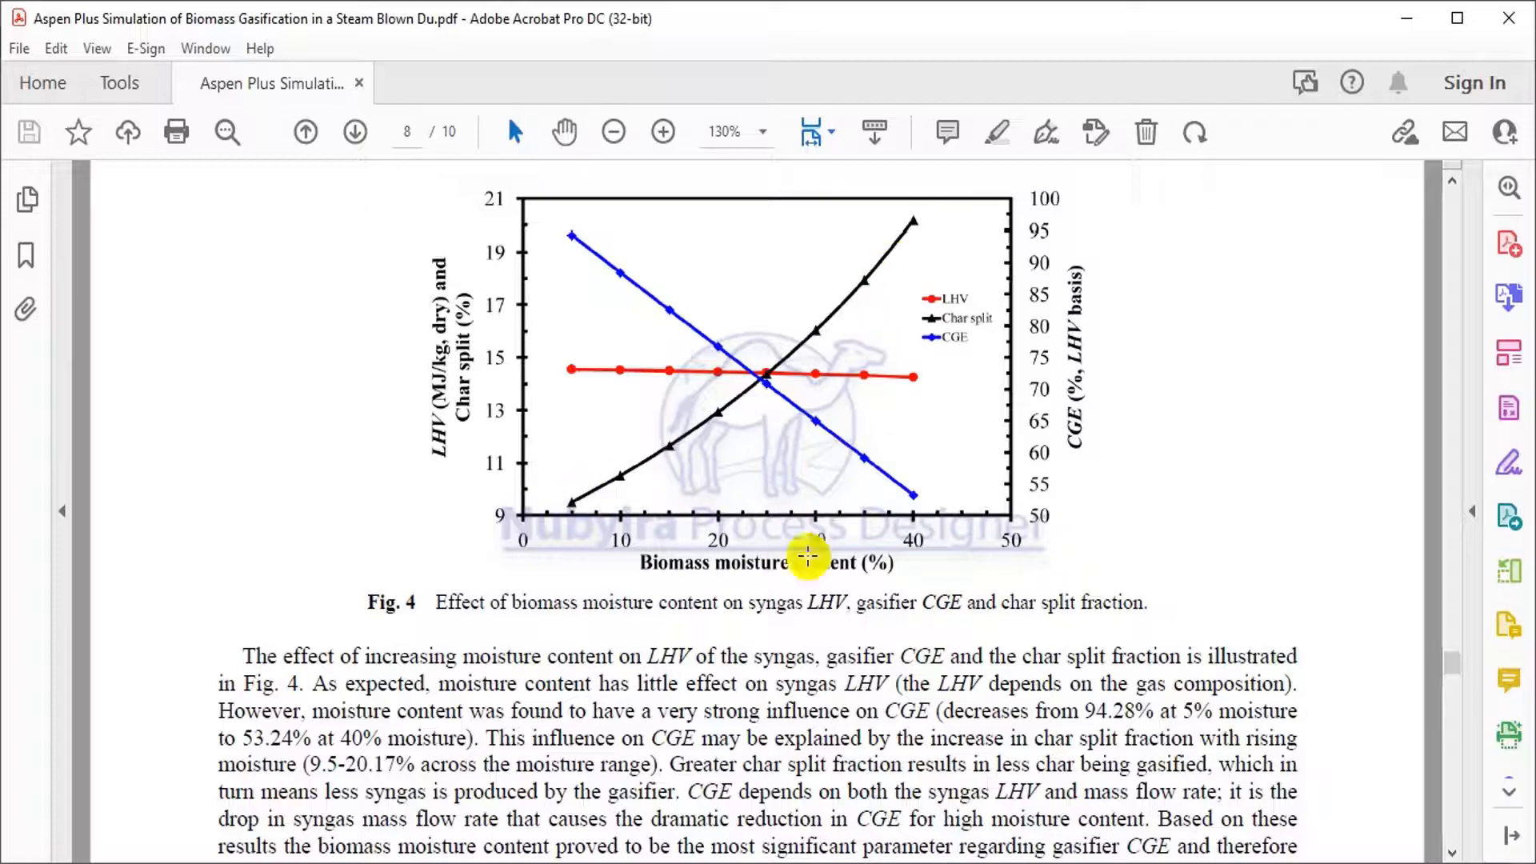
click(815, 863)
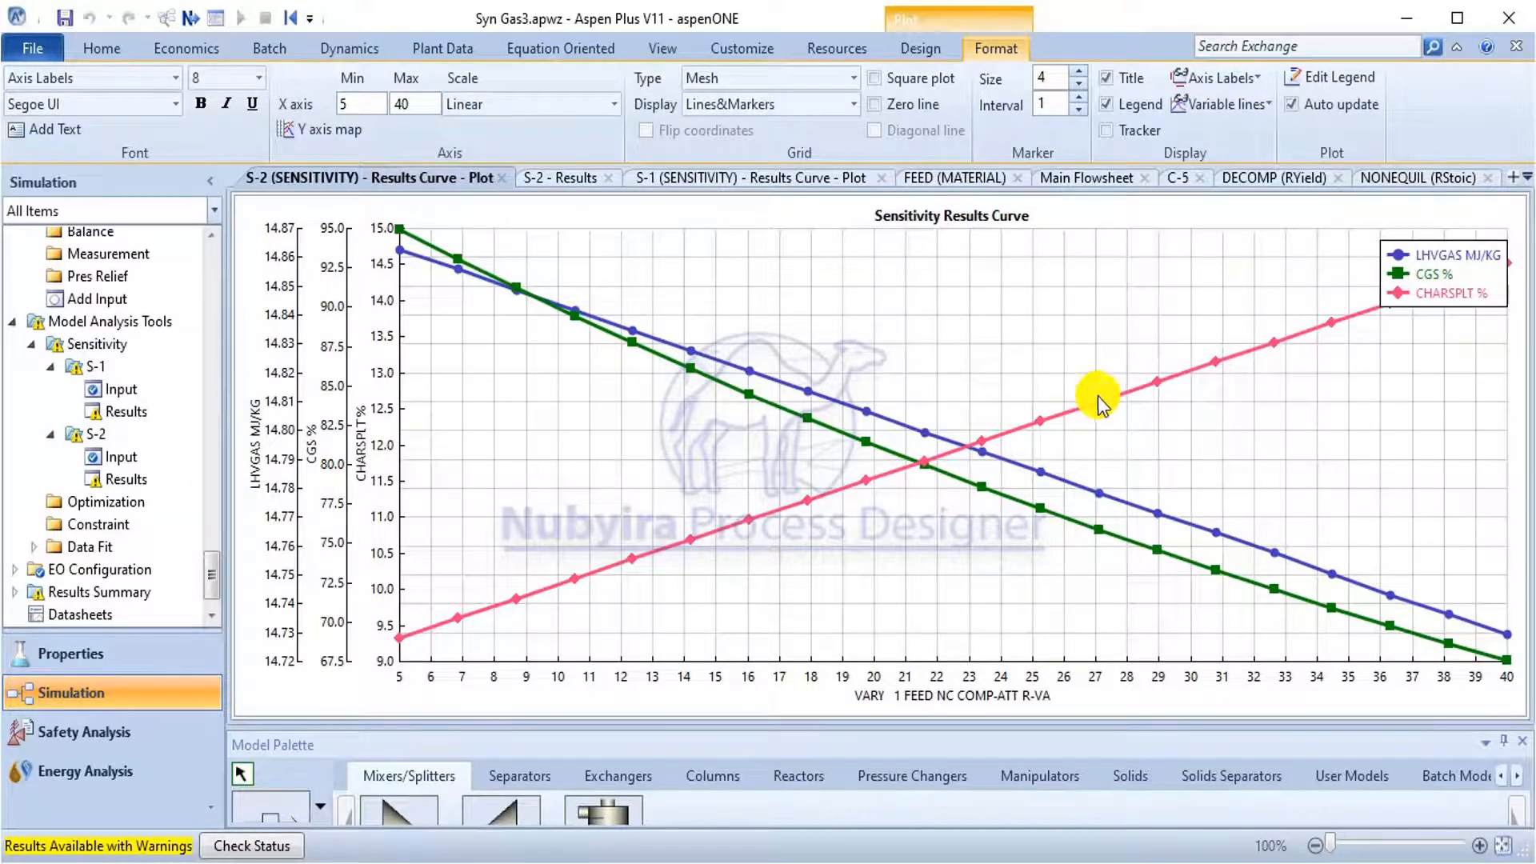
key(alt+Tab)
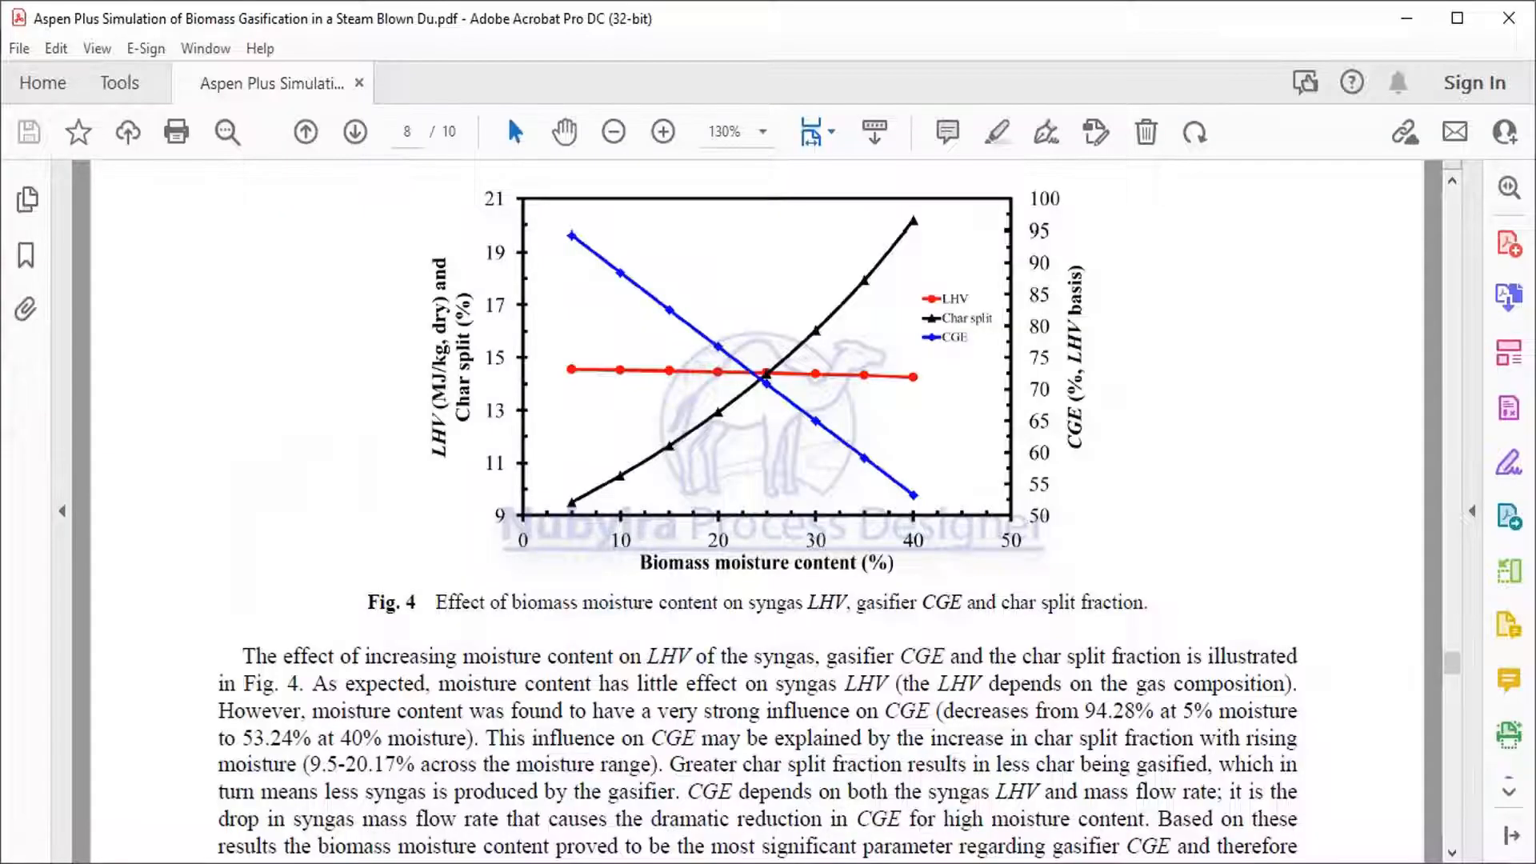
key(alt+Tab)
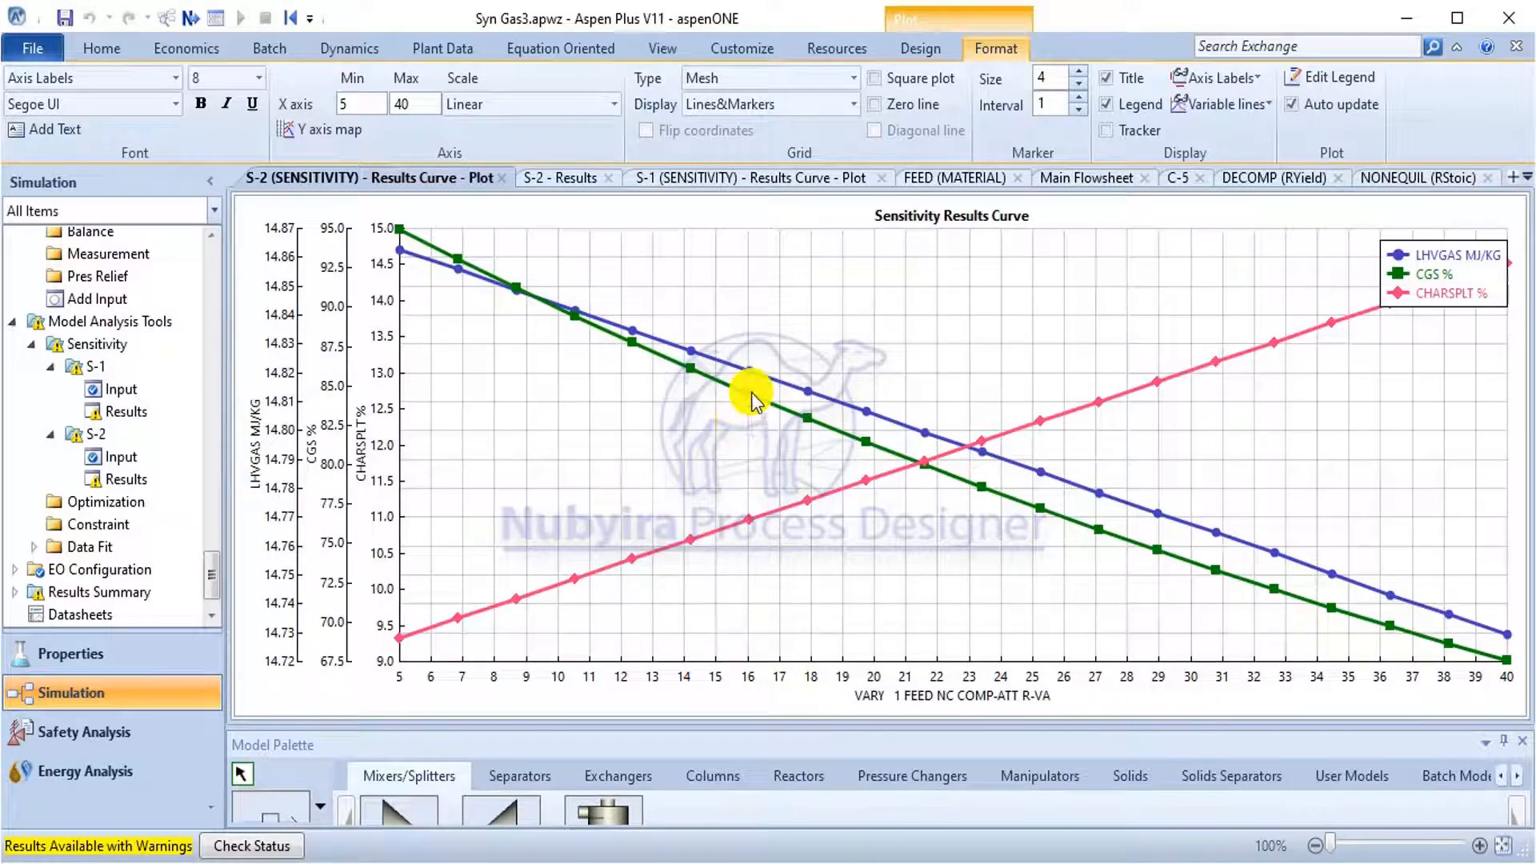
mouse_move(752, 400)
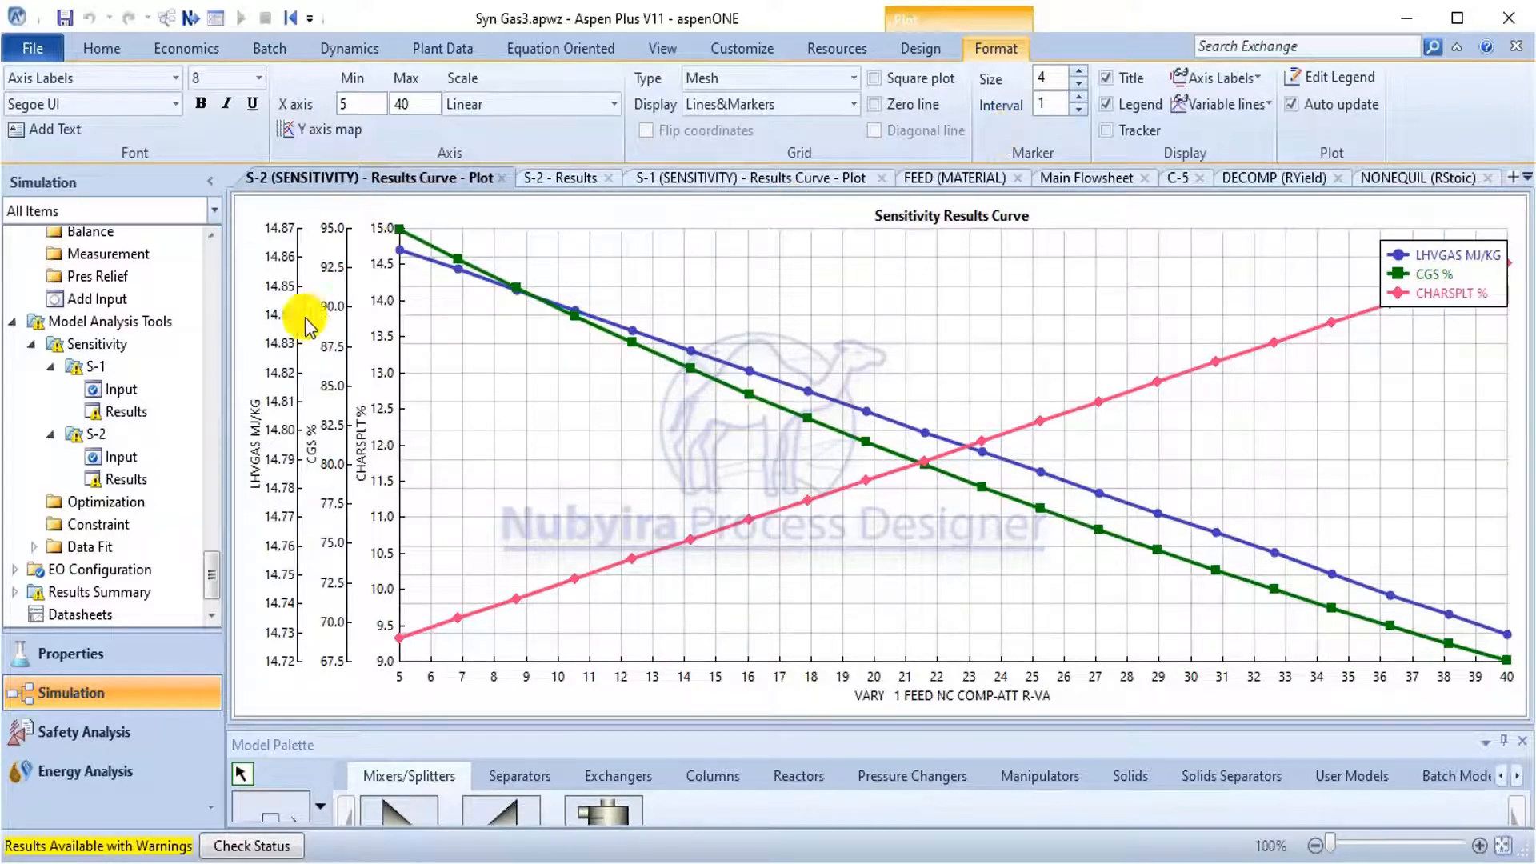
Deactivate both sensitivity analyses, S-1 and S-2.
click(52, 434)
click(50, 367)
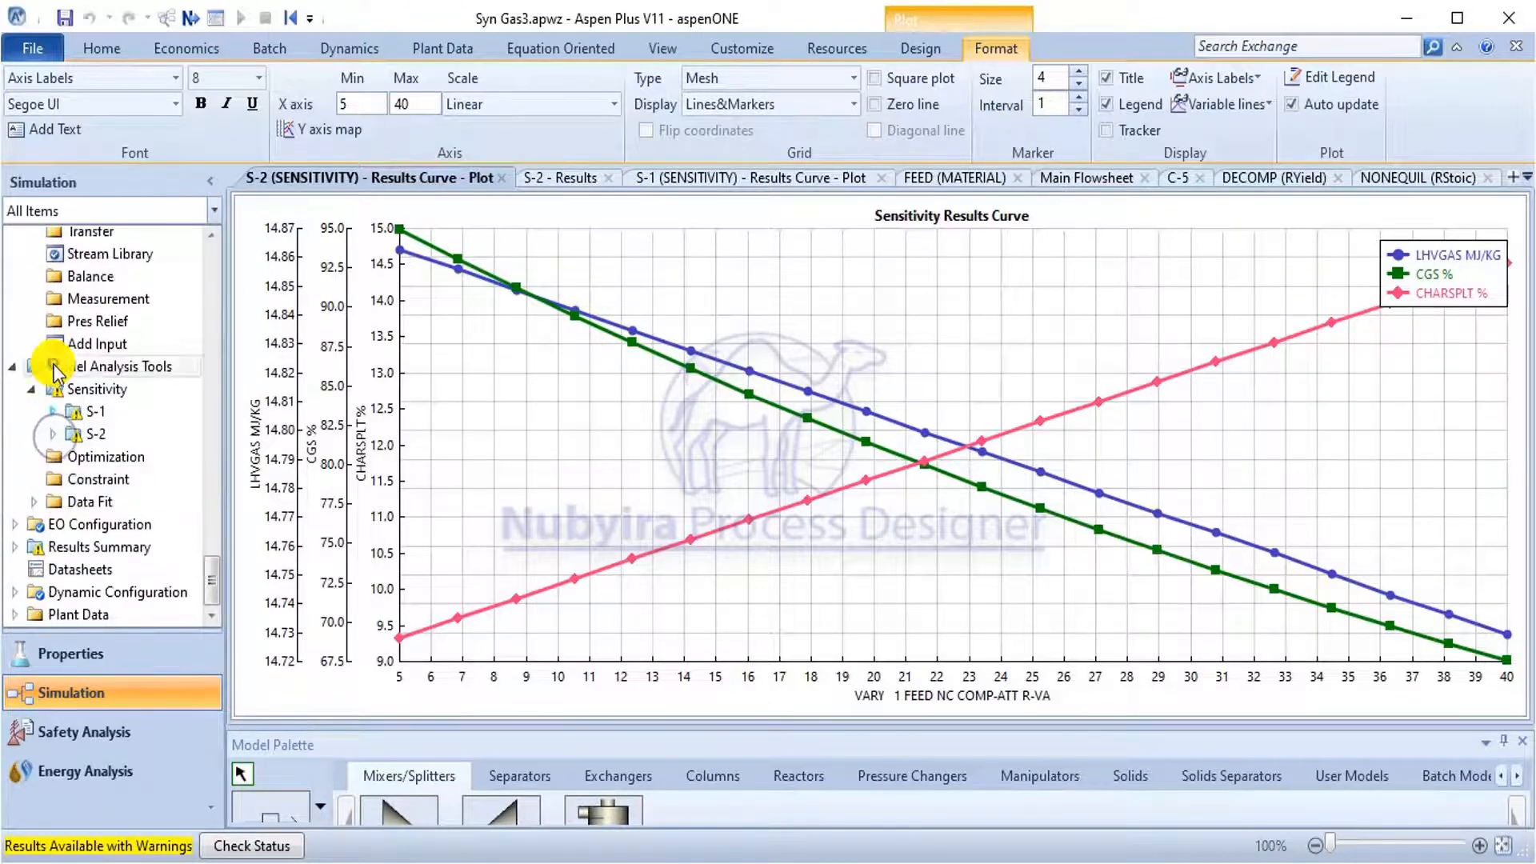
double_click(97, 413)
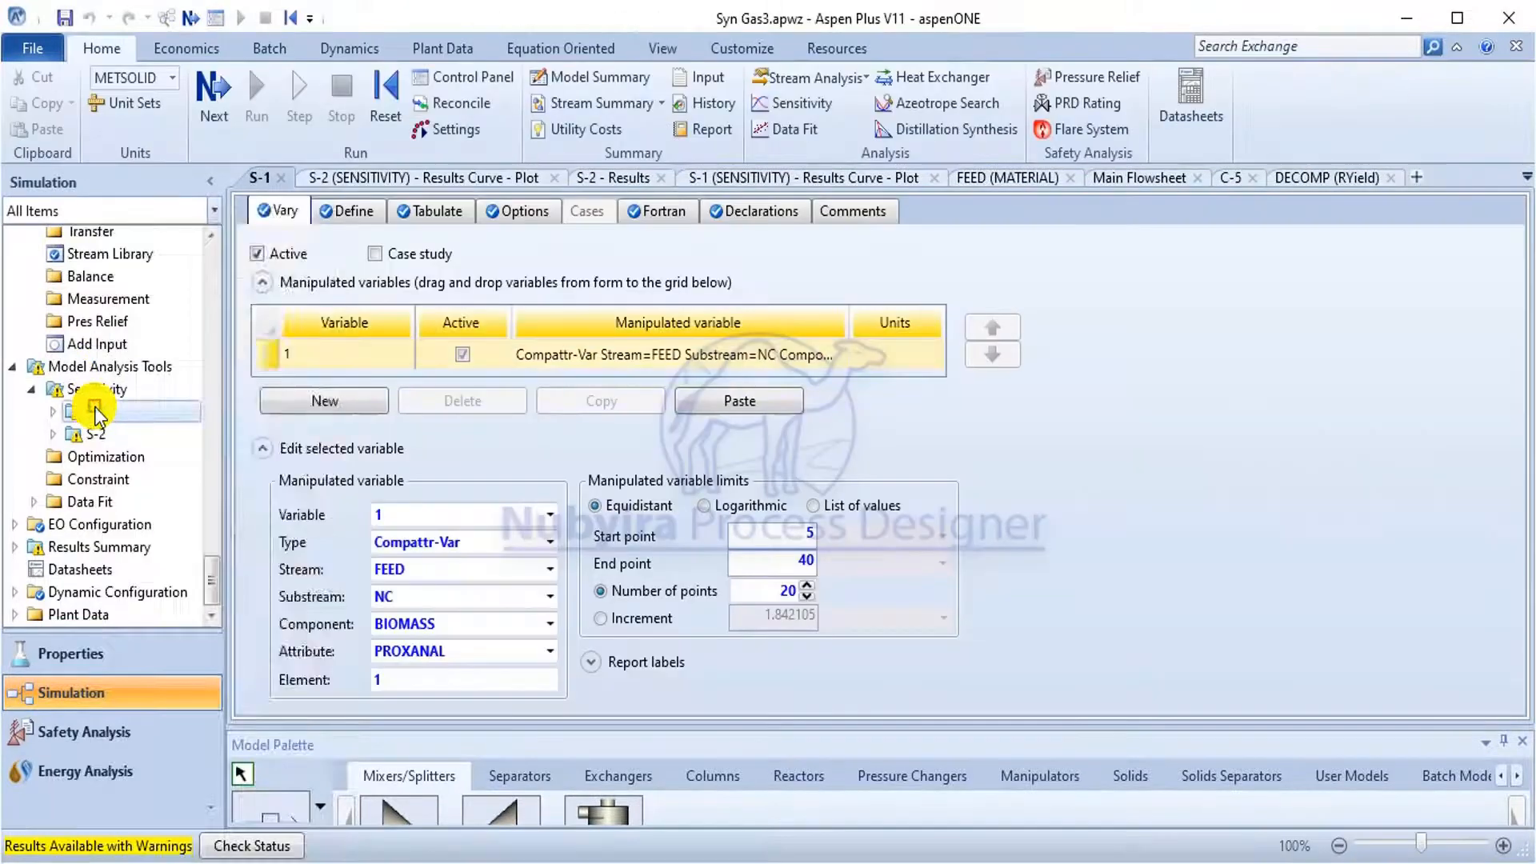
right_click(97, 414)
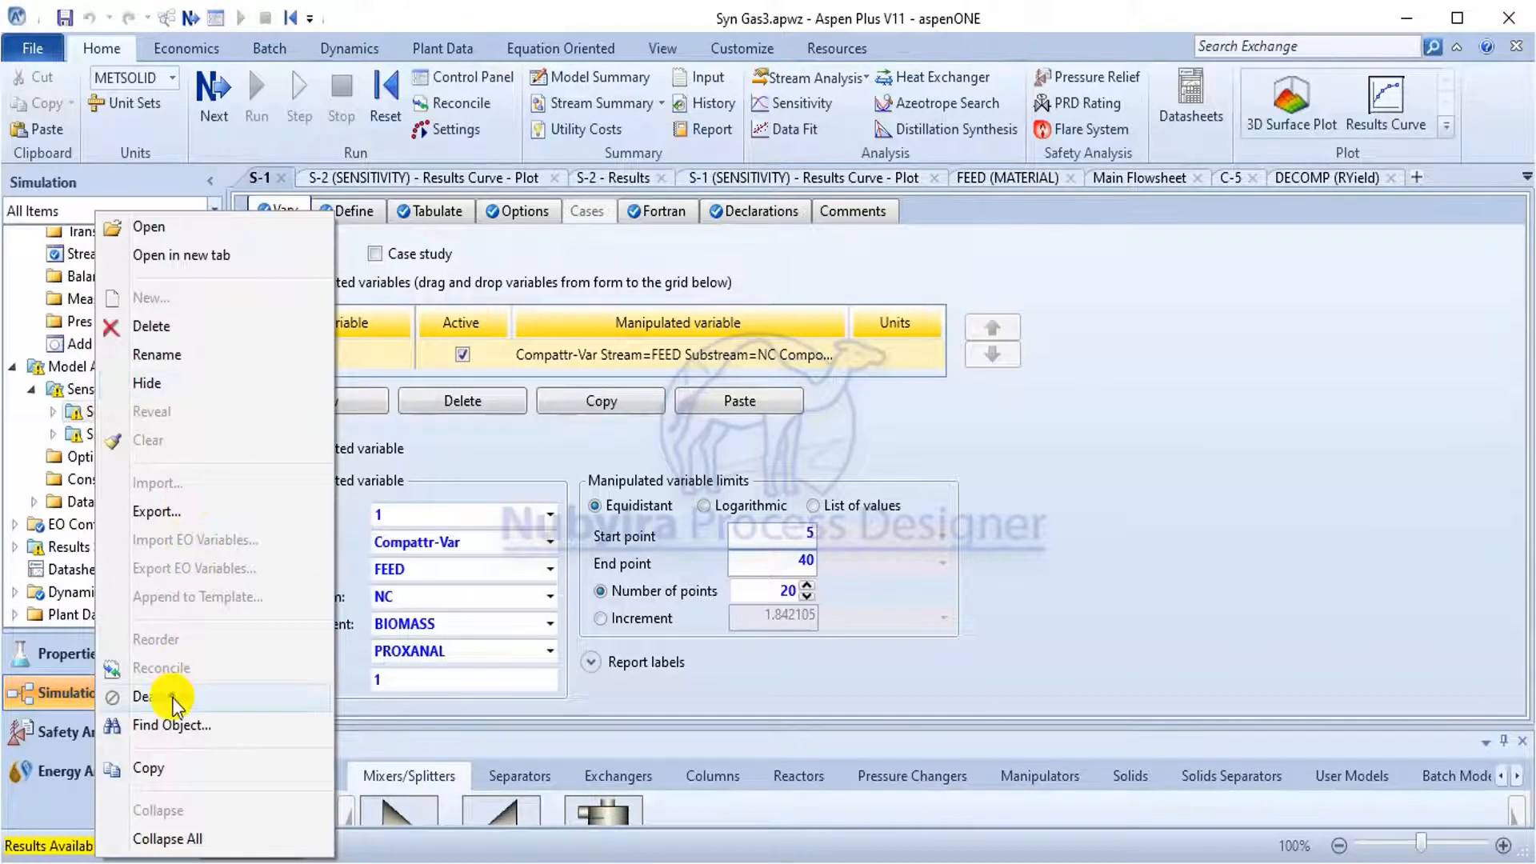
click(148, 696)
double_click(128, 391)
right_click(127, 391)
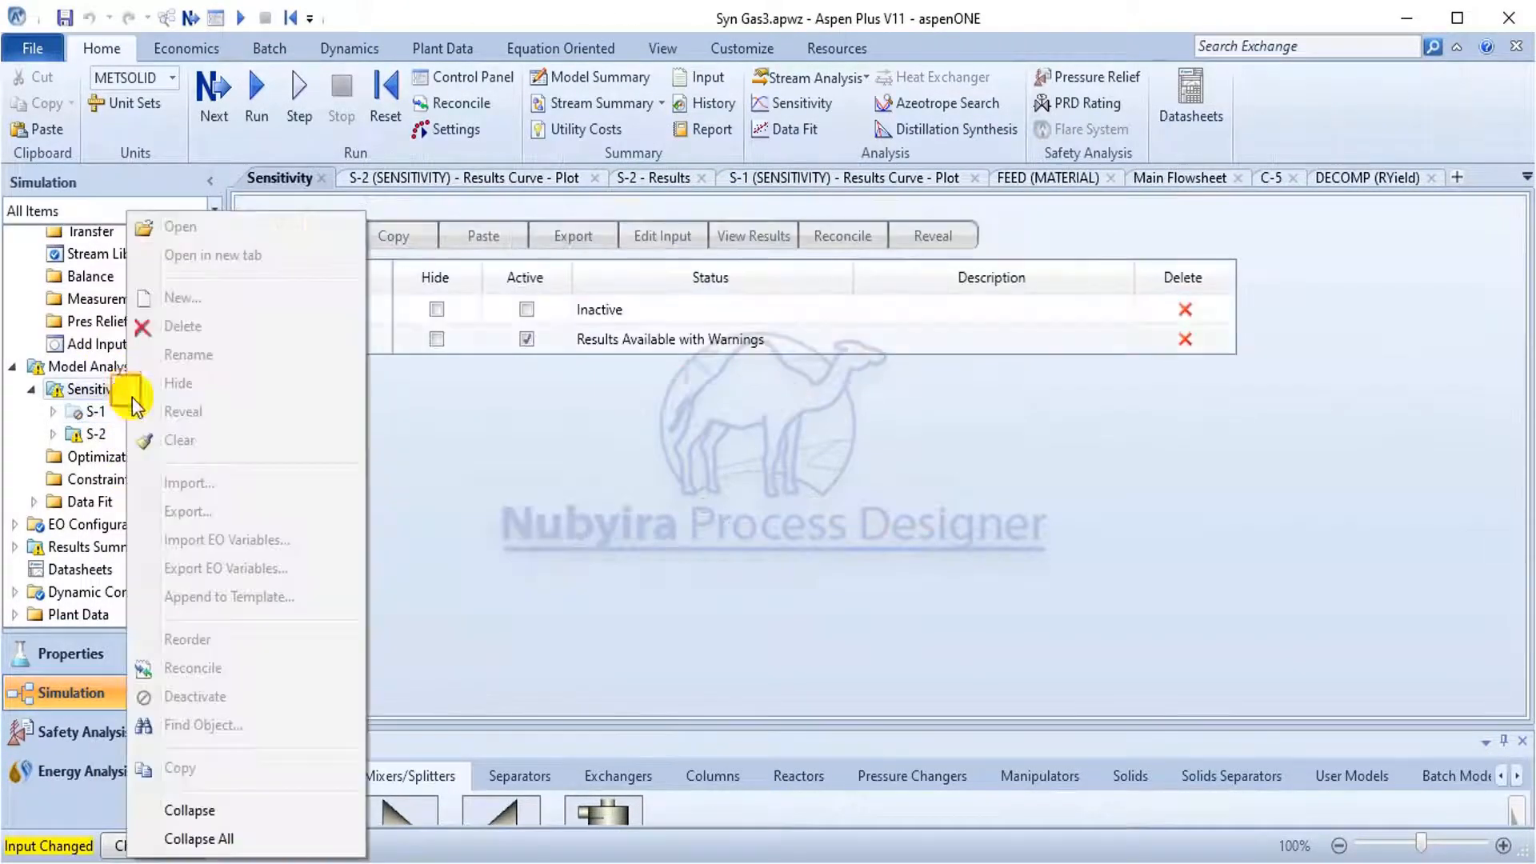
click(219, 696)
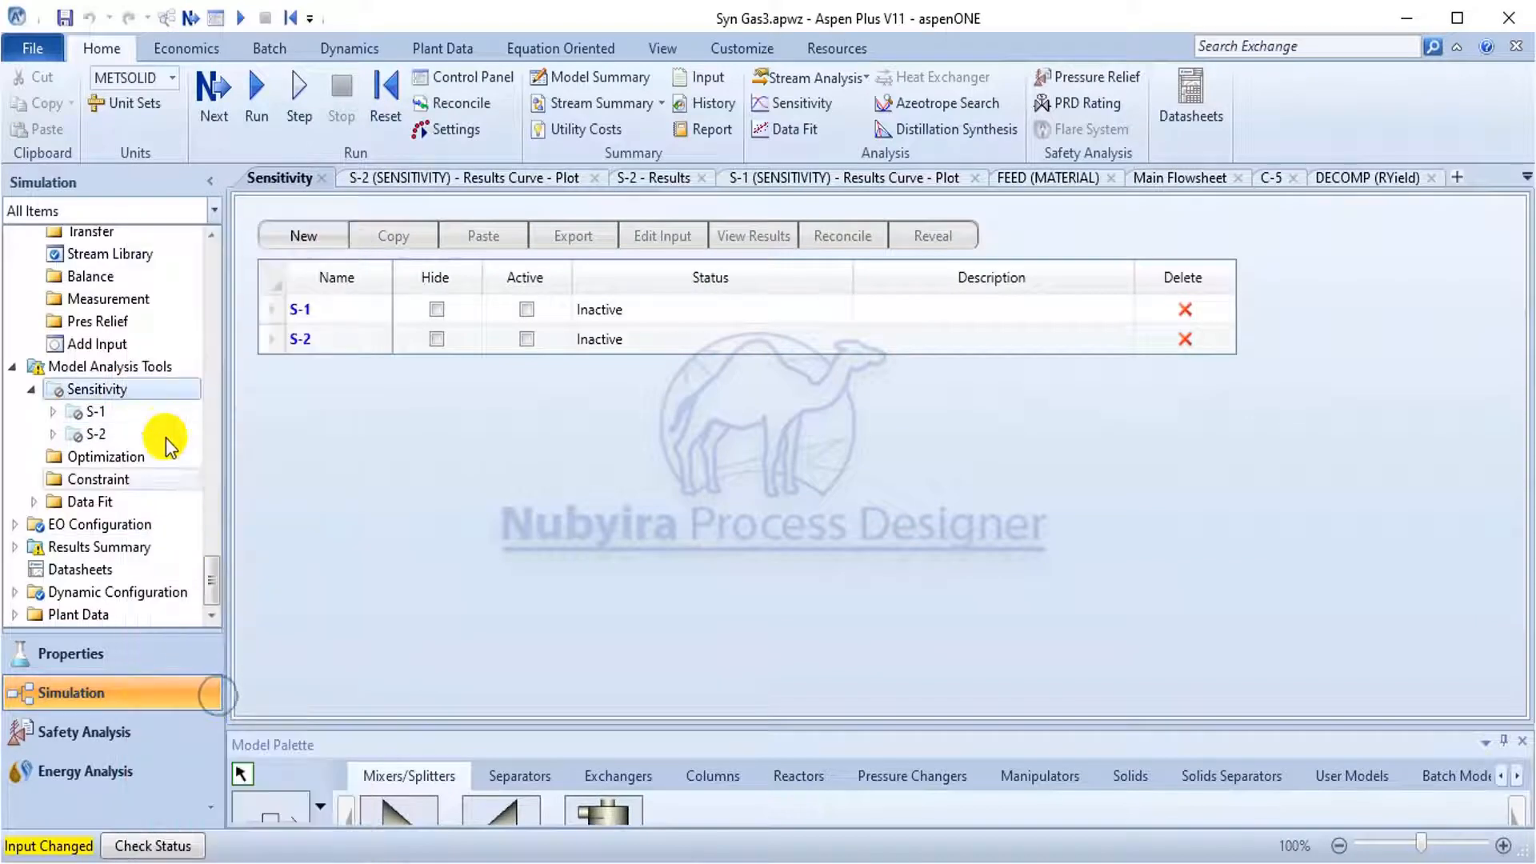
Examine design spec DS-1's GASFTEMP specification and its manipulated DECOMP mass-yield variable with its limits.
scroll(152, 404, up, 2)
scroll(152, 404, up, 3)
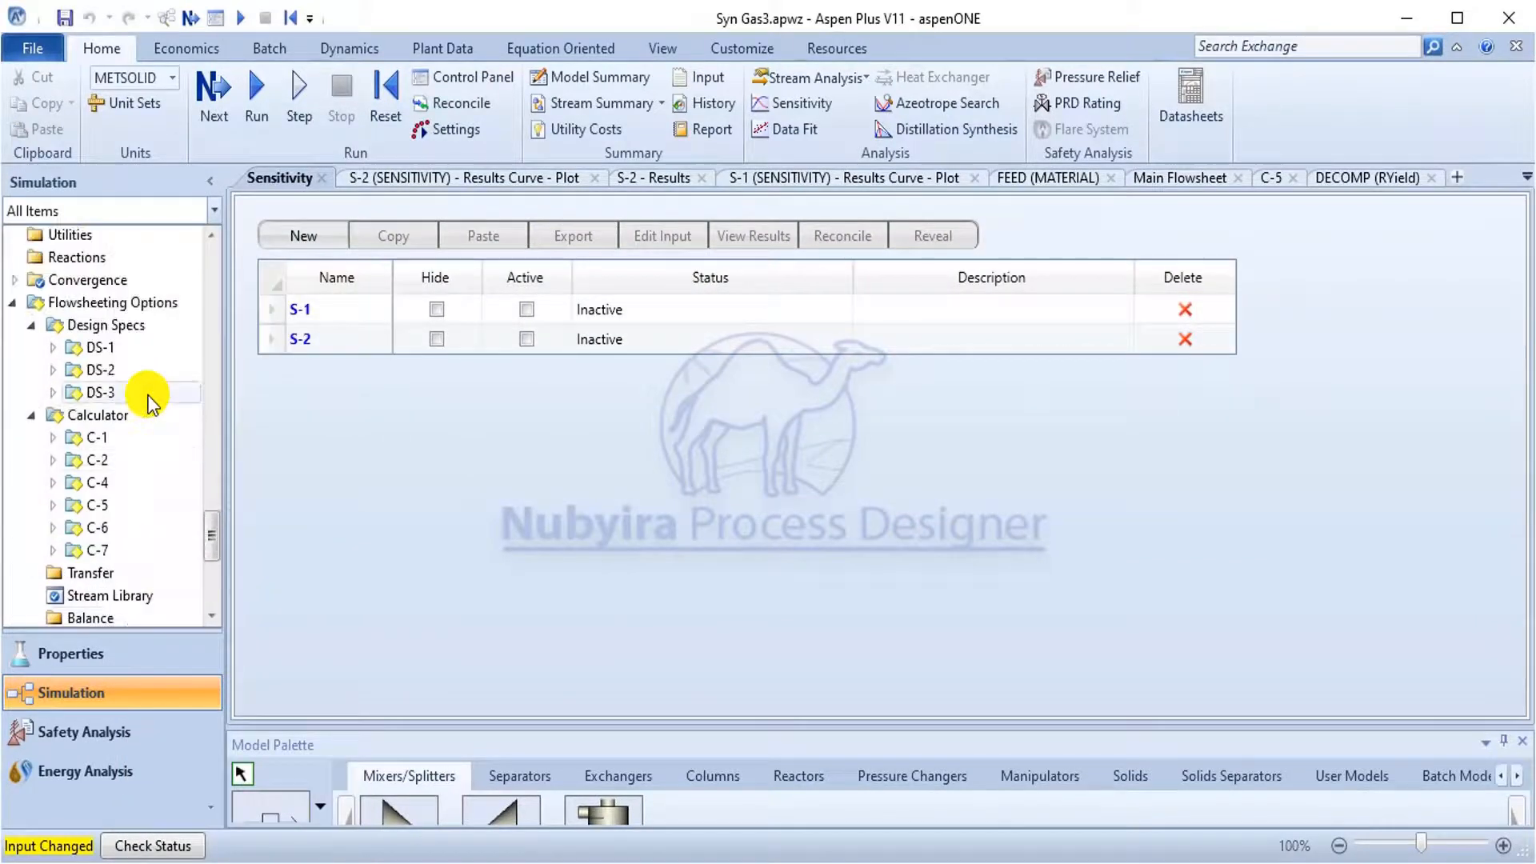
scroll(152, 404, up, 2)
scroll(141, 384, down, 2)
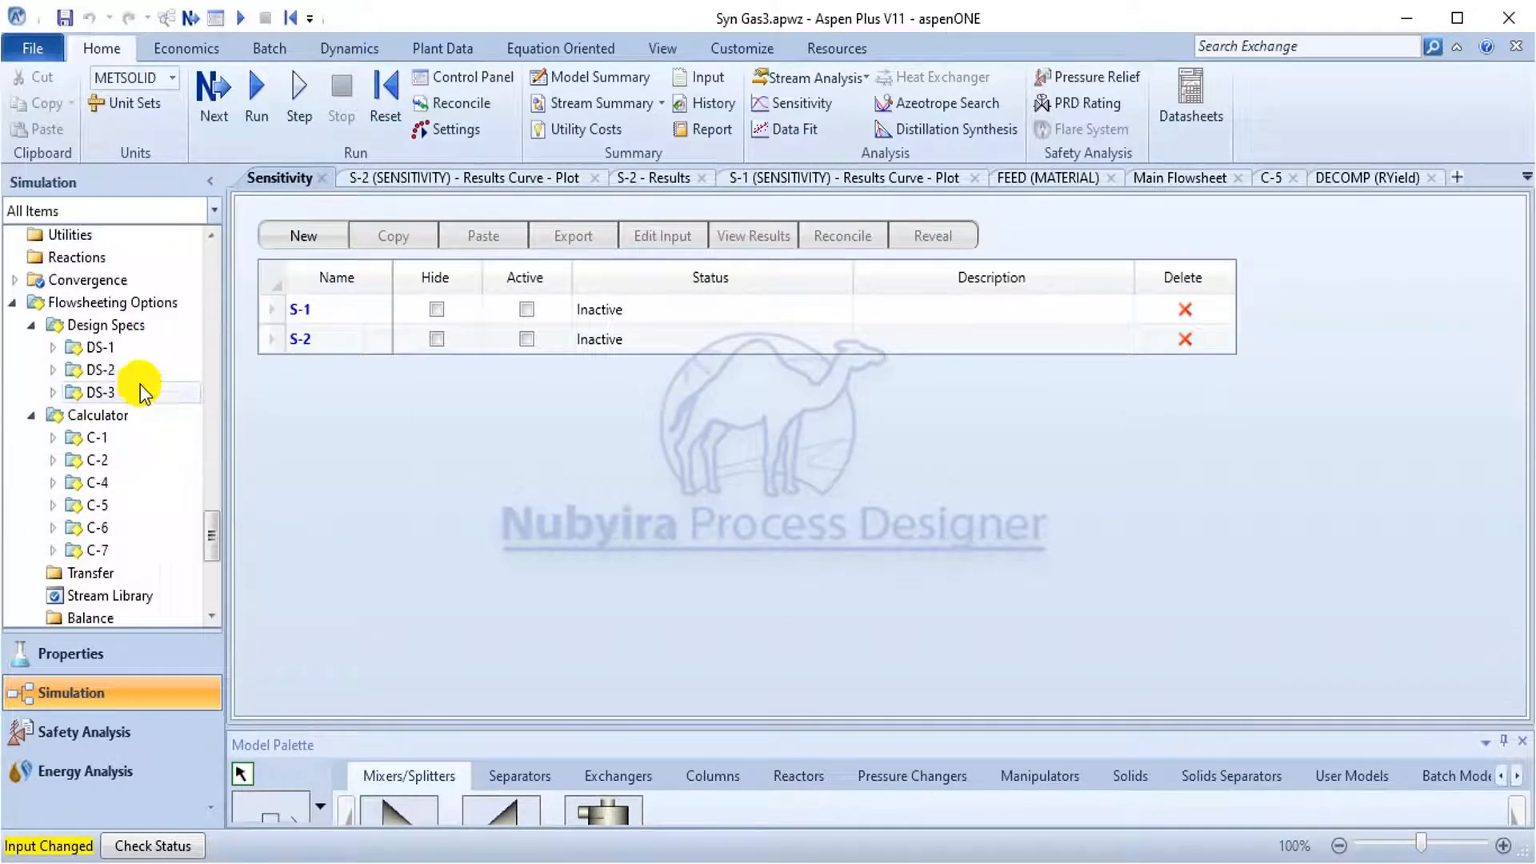
double_click(94, 351)
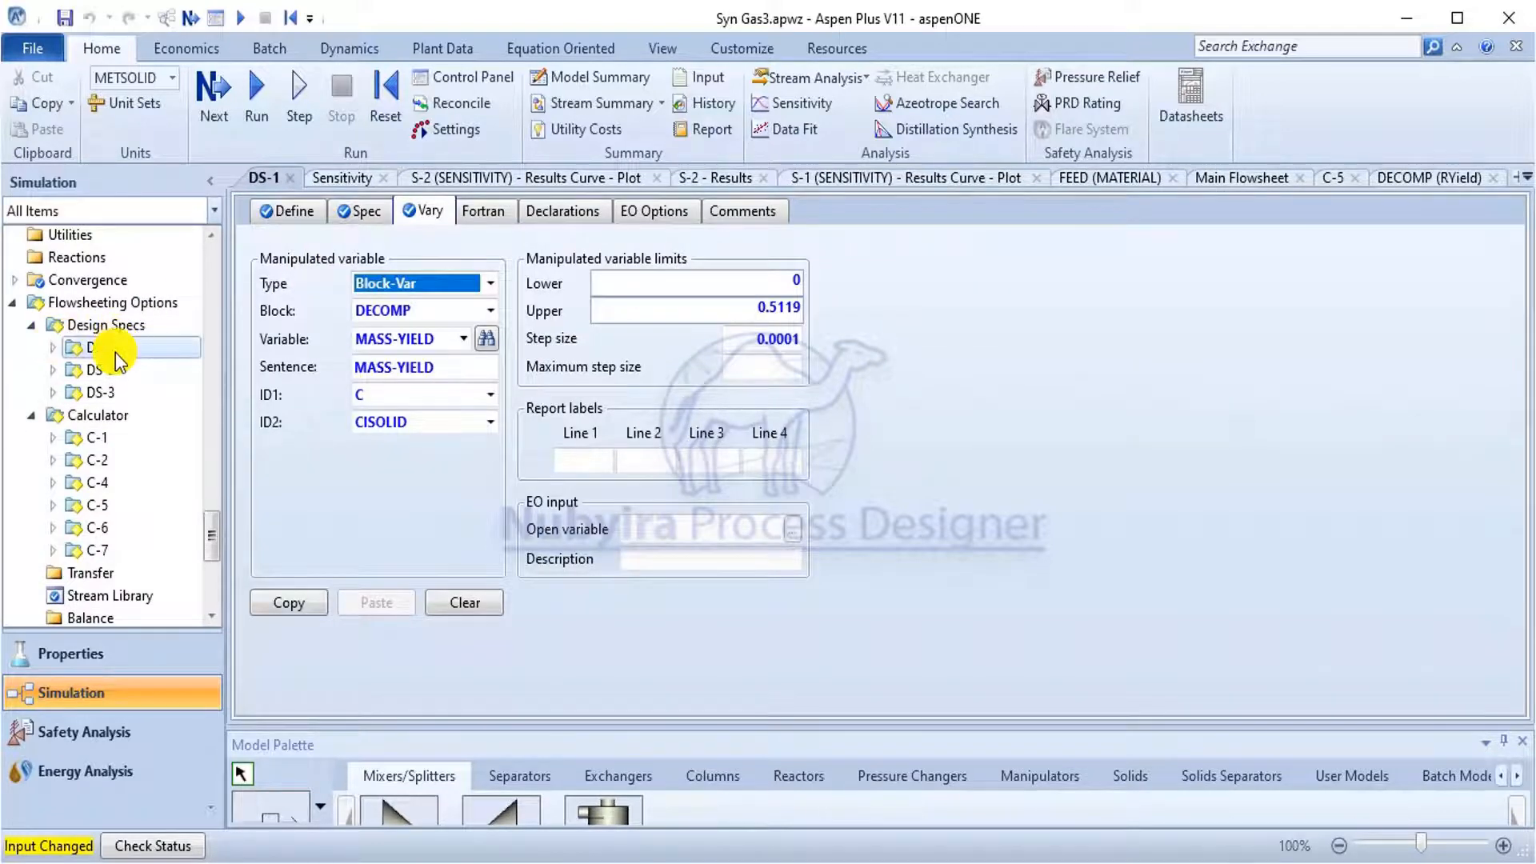
click(370, 216)
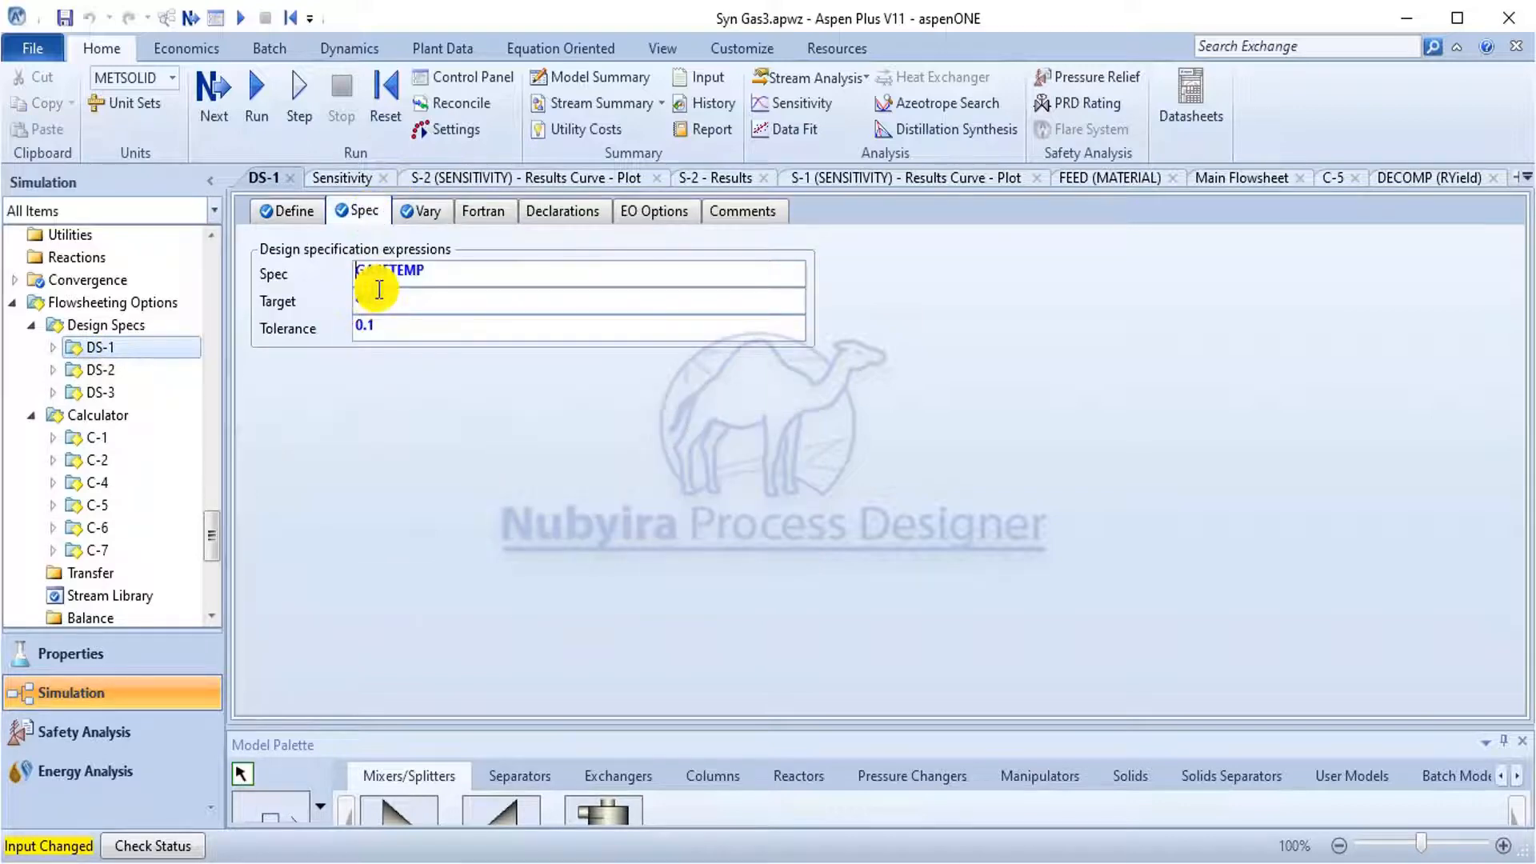
click(417, 216)
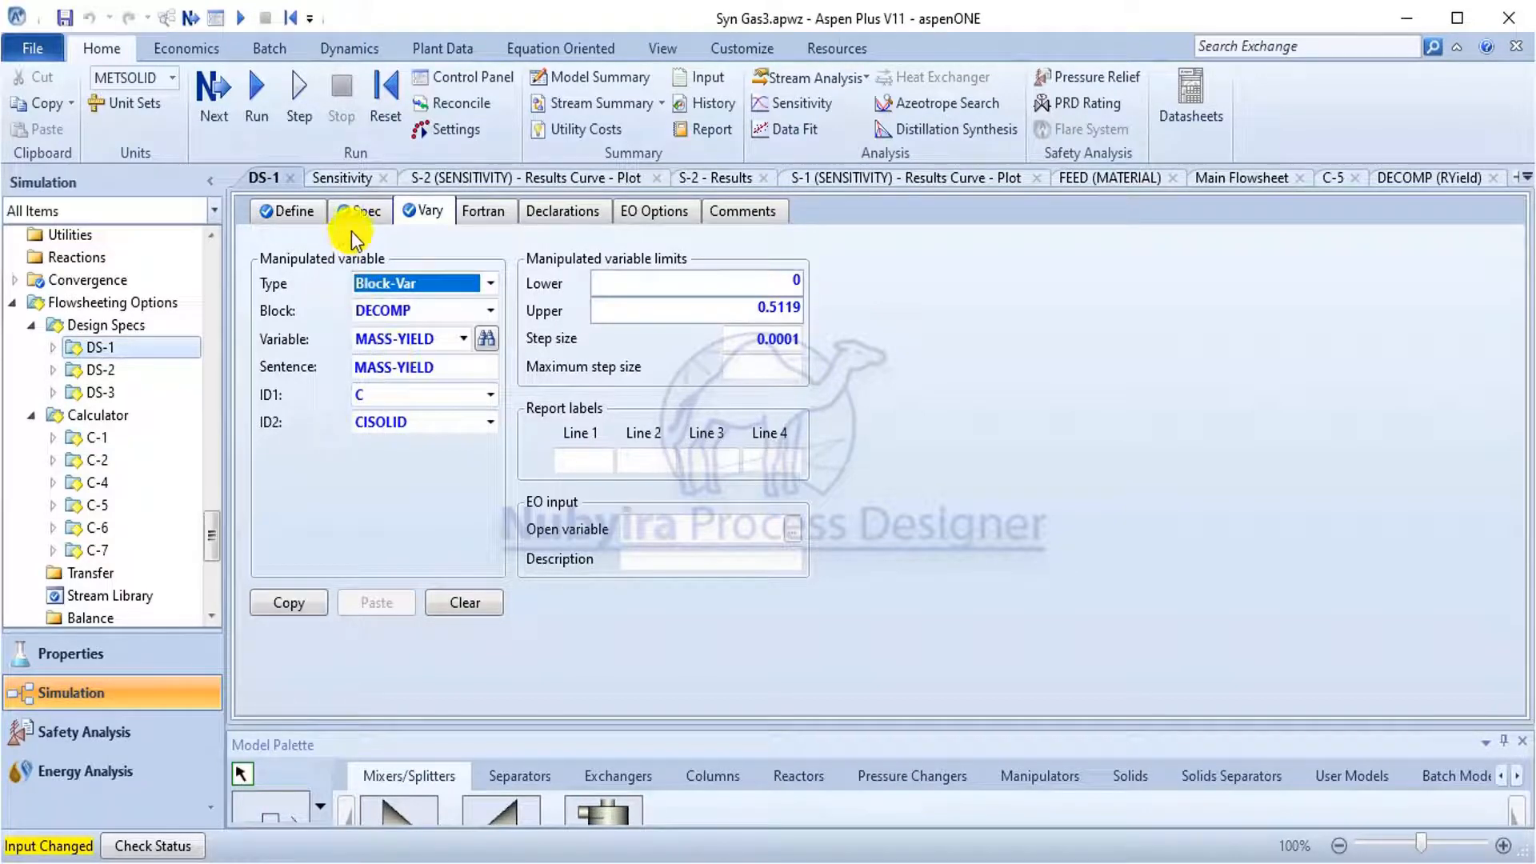
Examine Fig. 3 on the effect of gasification temperature in the paper in Adobe Acrobat, then return to Aspen Plus.
click(824, 863)
scroll(852, 826, up, 10)
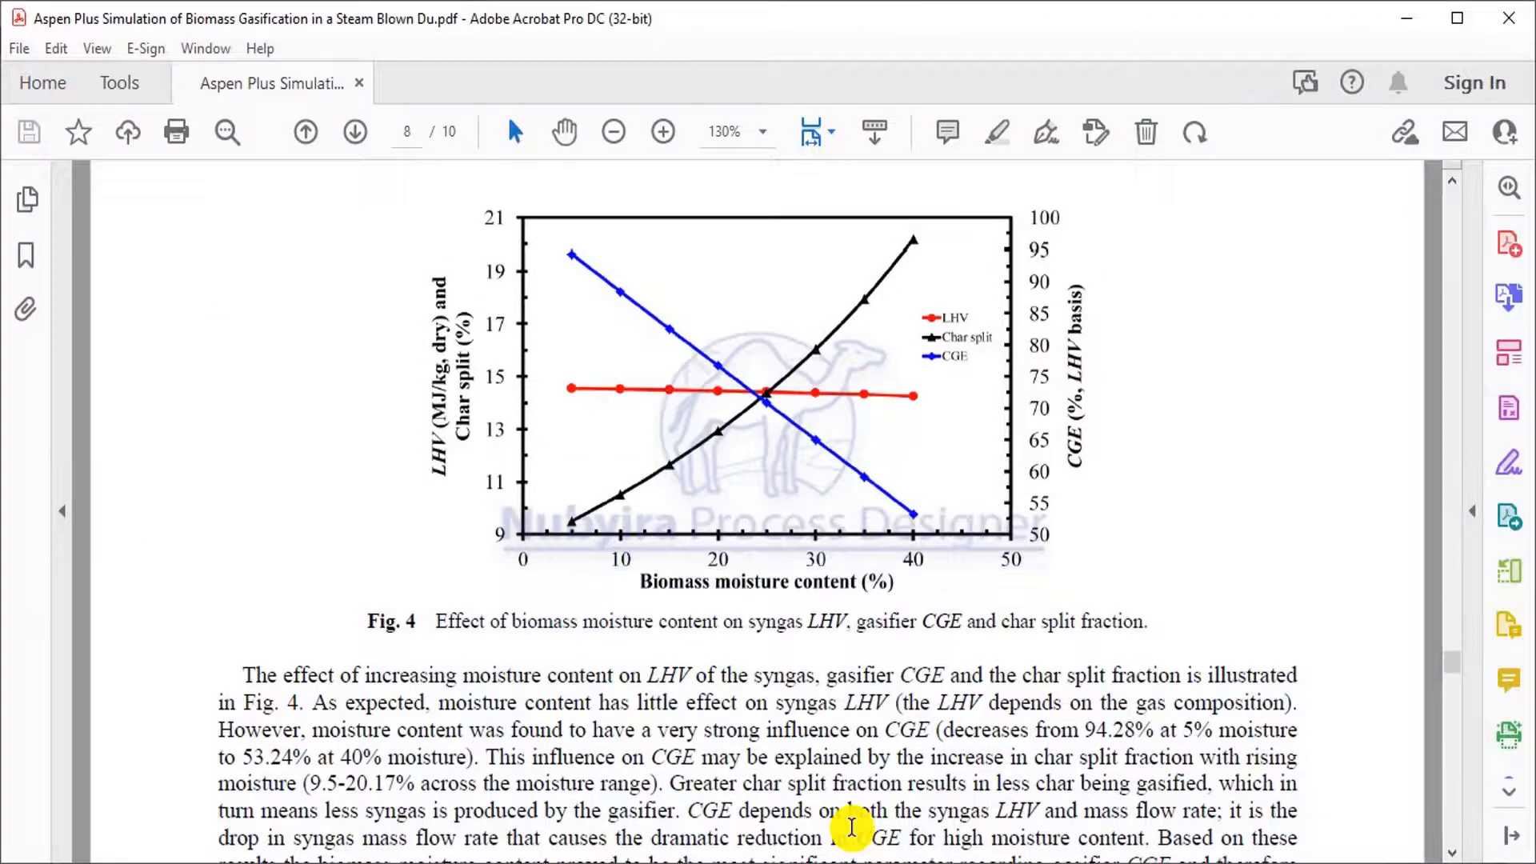
scroll(852, 827, up, 10)
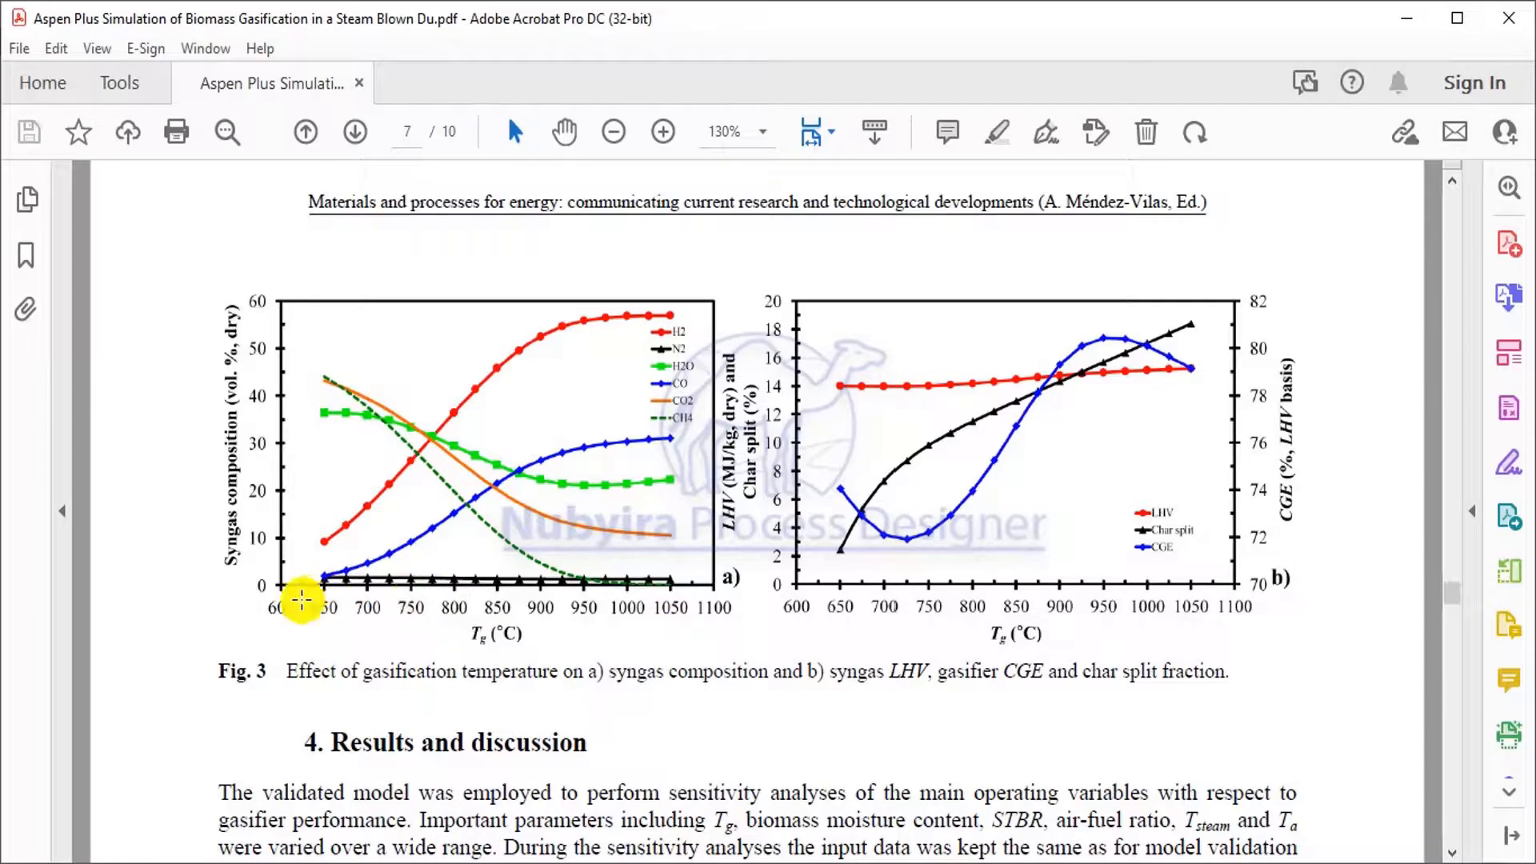
click(760, 863)
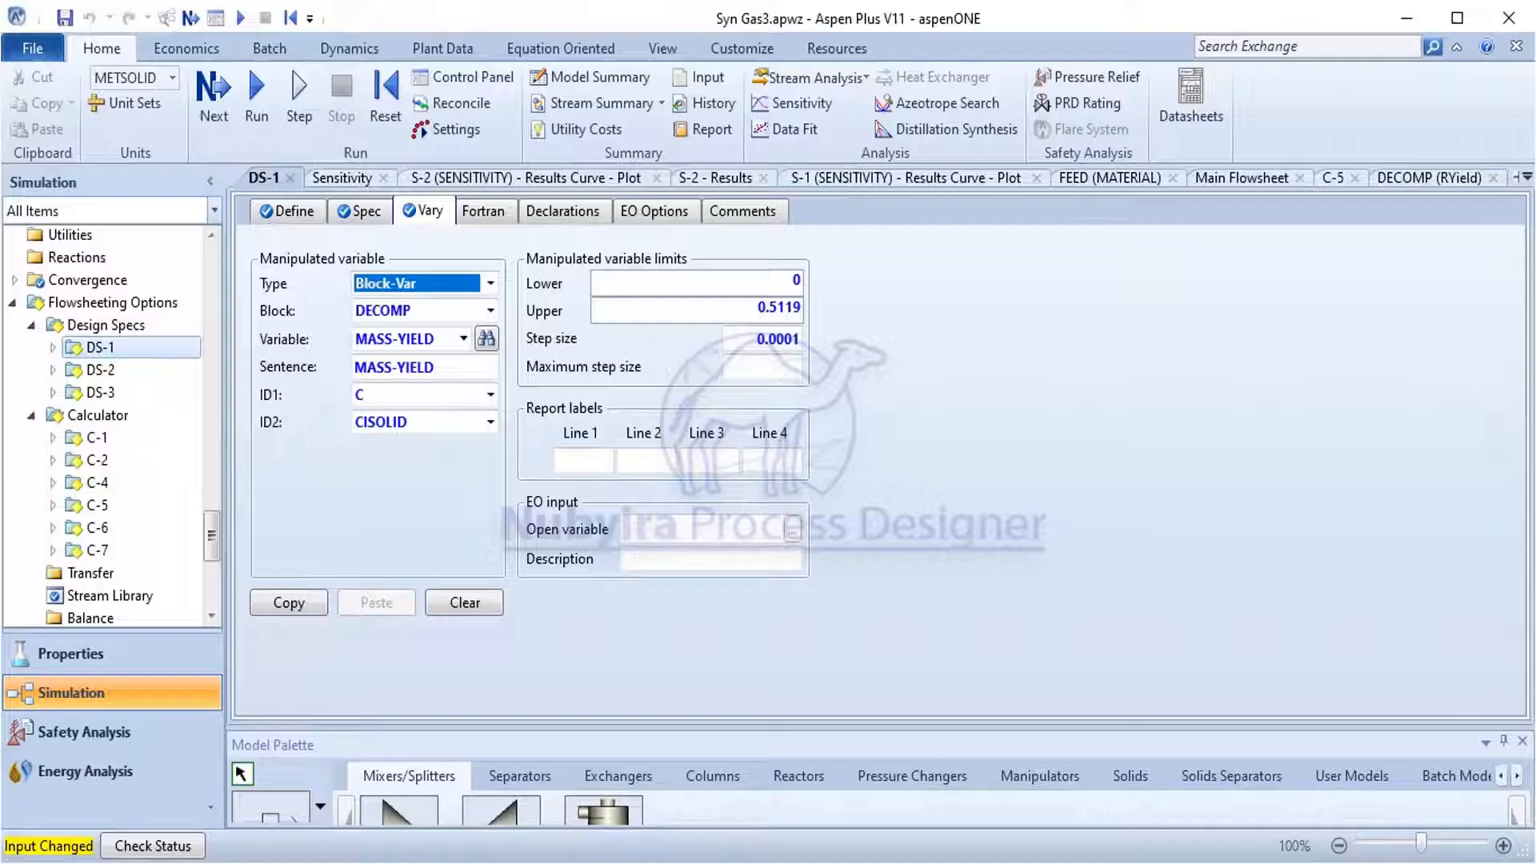
Examine DS-1's target specification, its manipulated DECOMP mass-yield variable and the design spec's results.
click(369, 216)
click(445, 308)
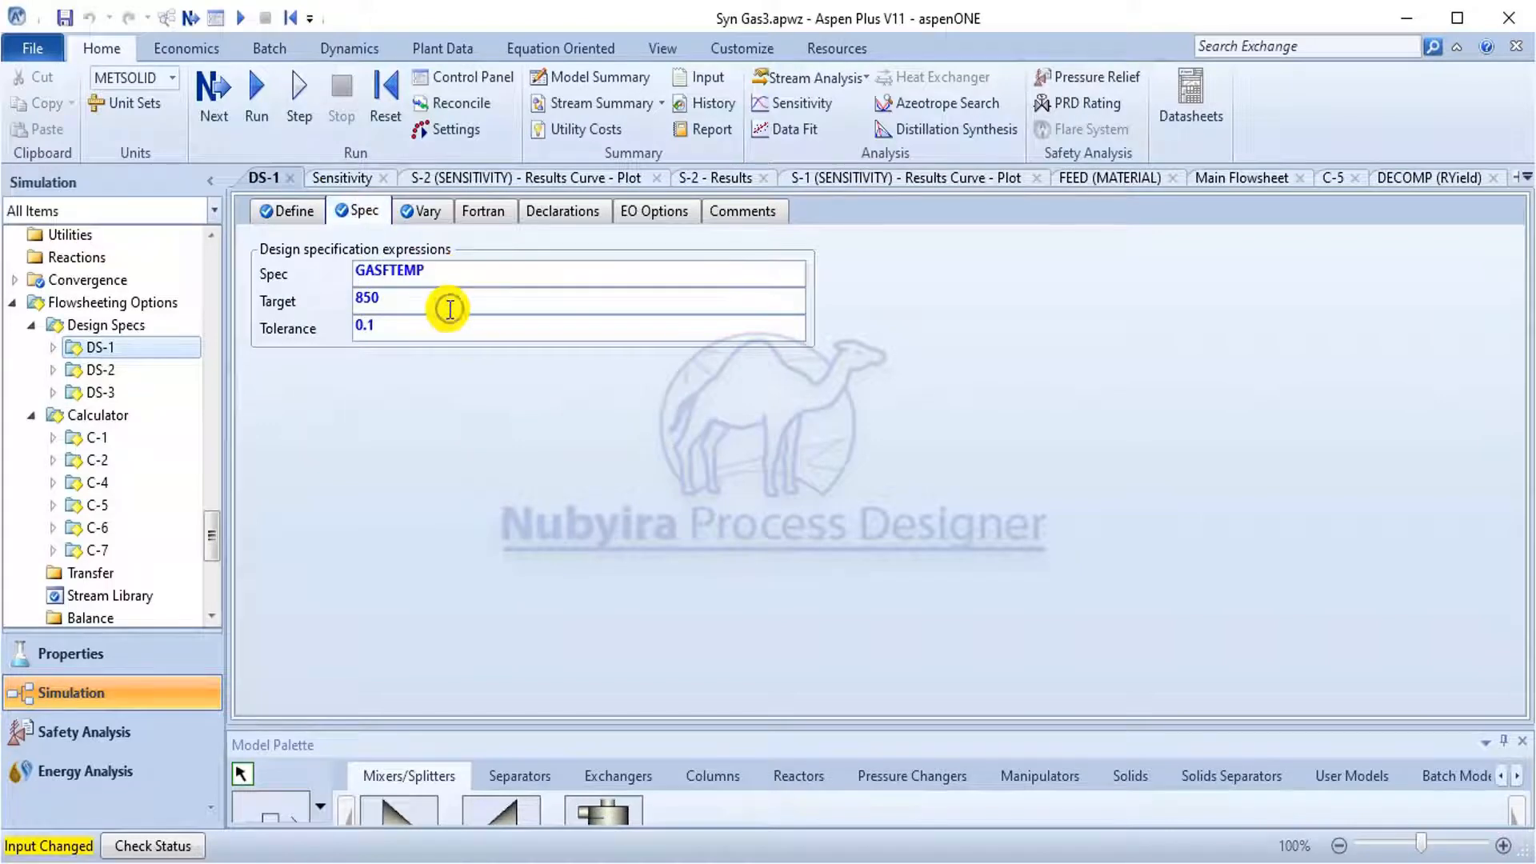
click(422, 211)
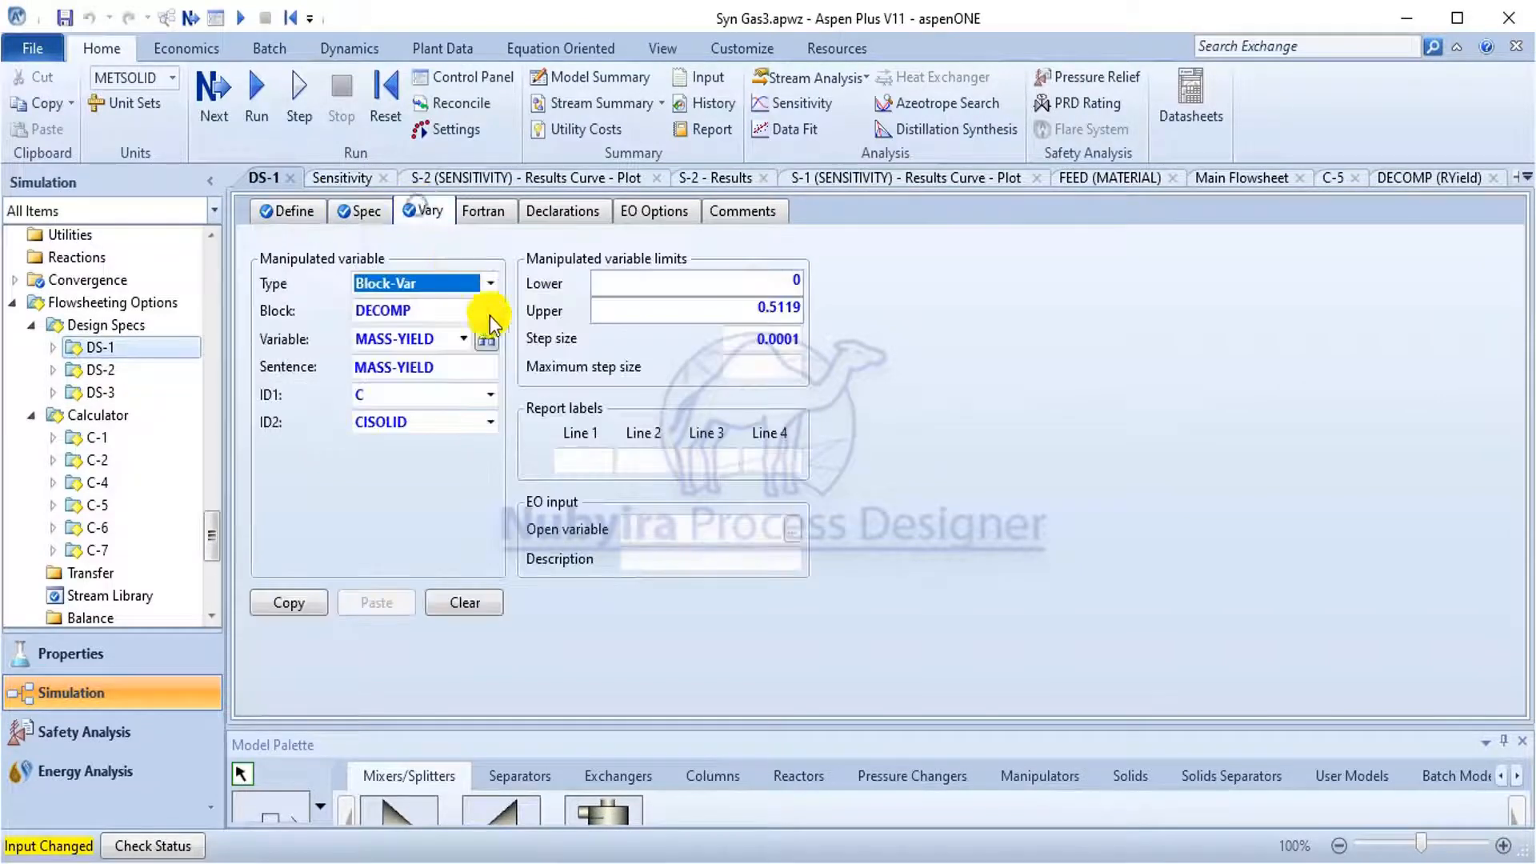
click(52, 347)
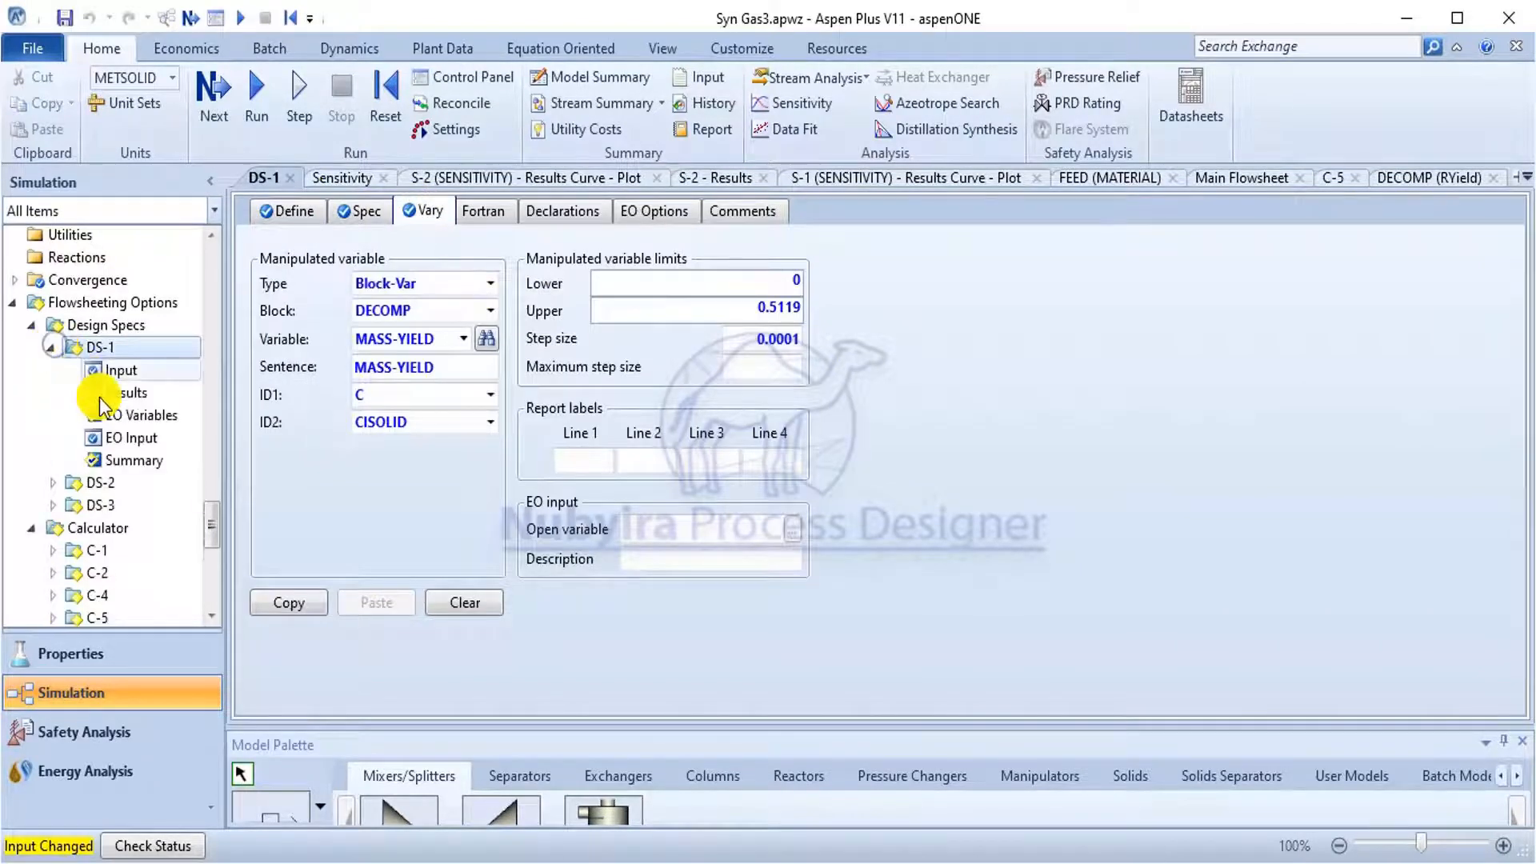
click(160, 395)
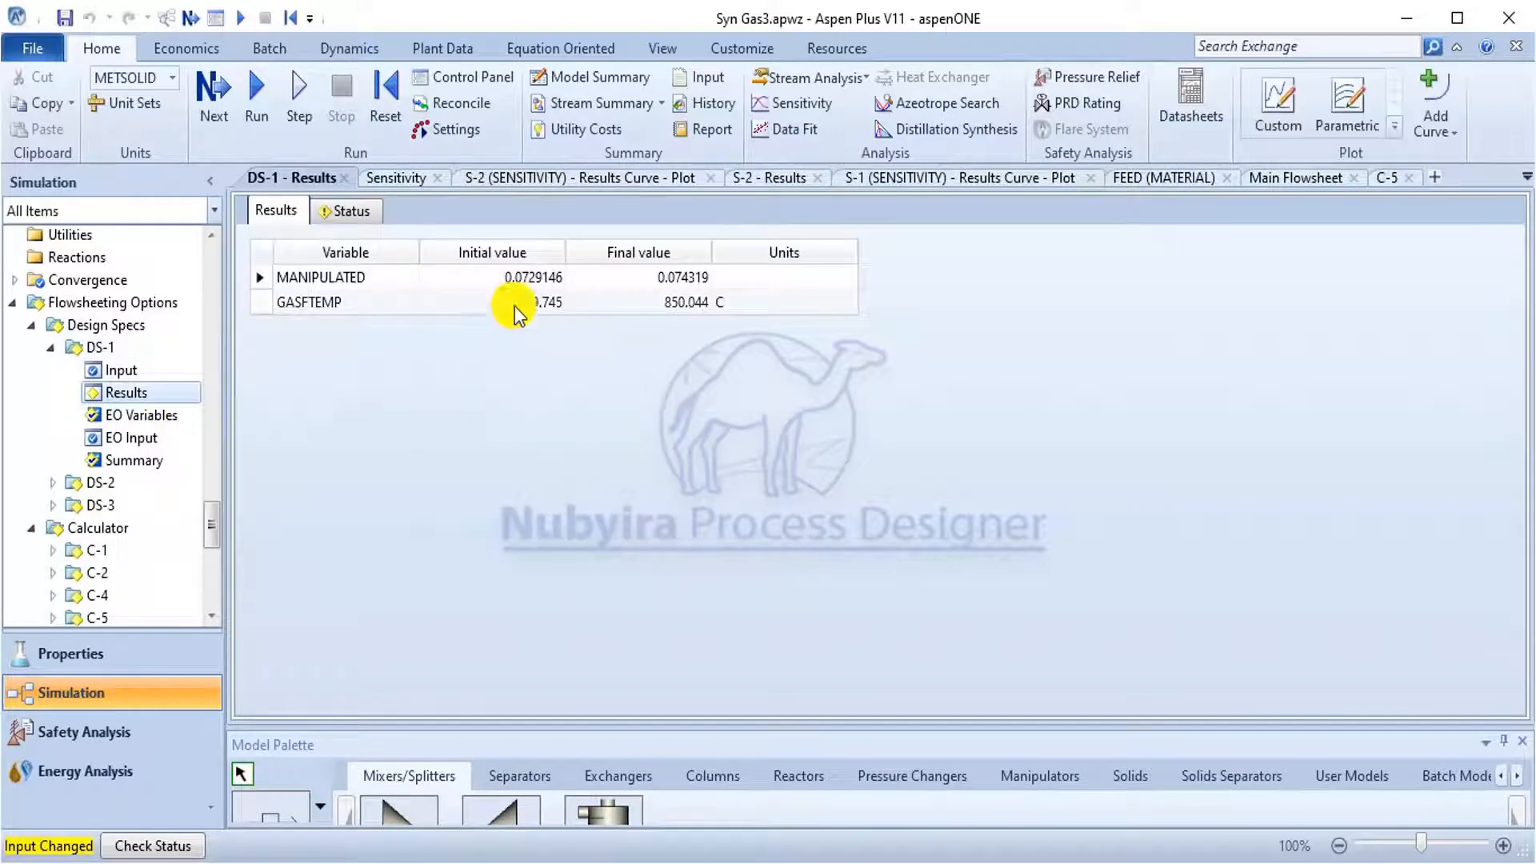
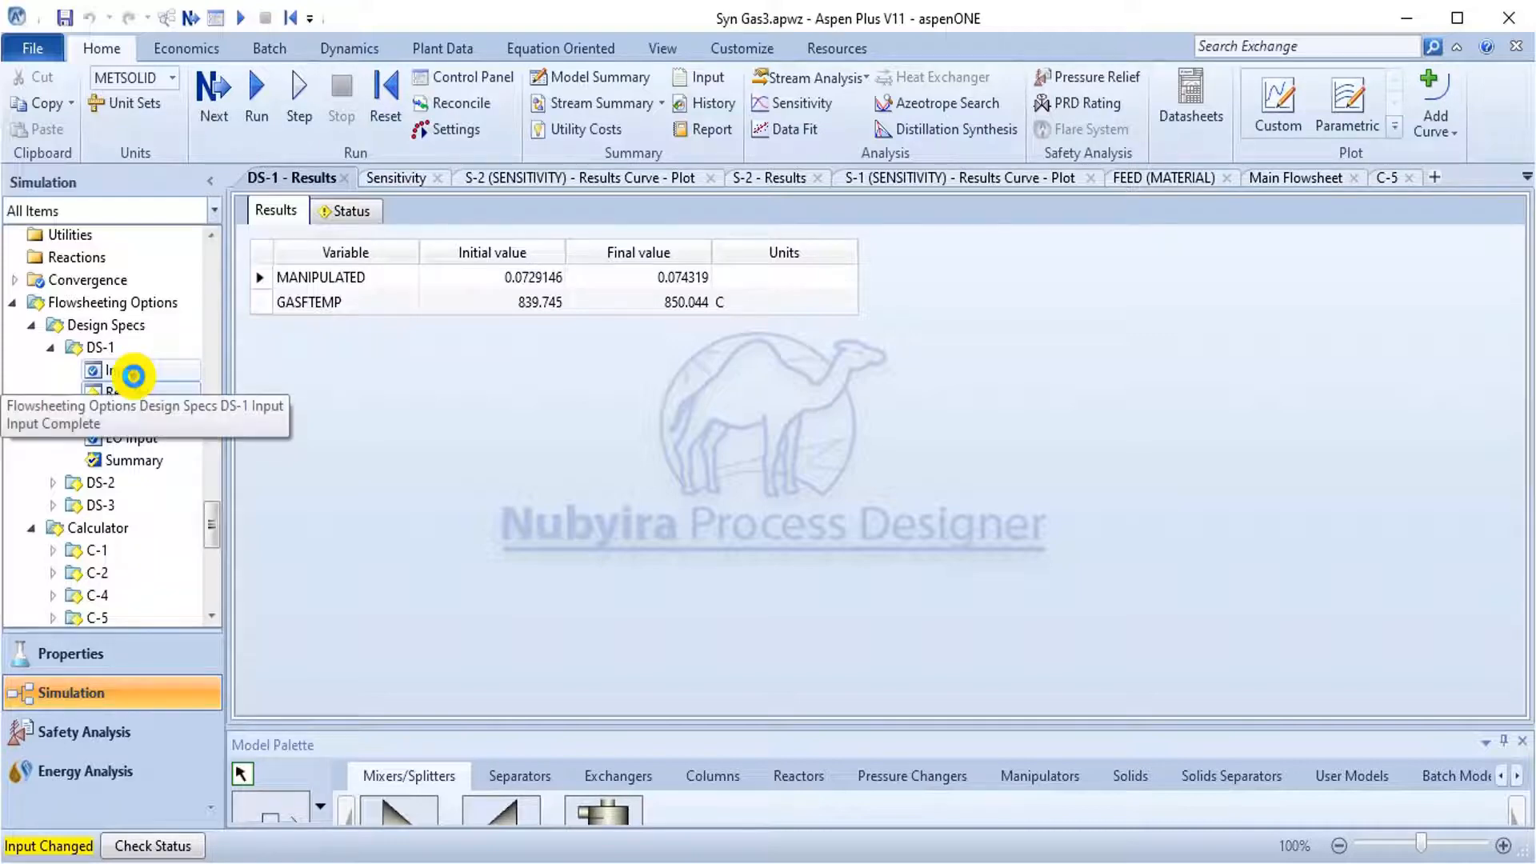
Set DS-1's GASFTEMP target to 650, run the simulation and check the design spec's results.
click(134, 375)
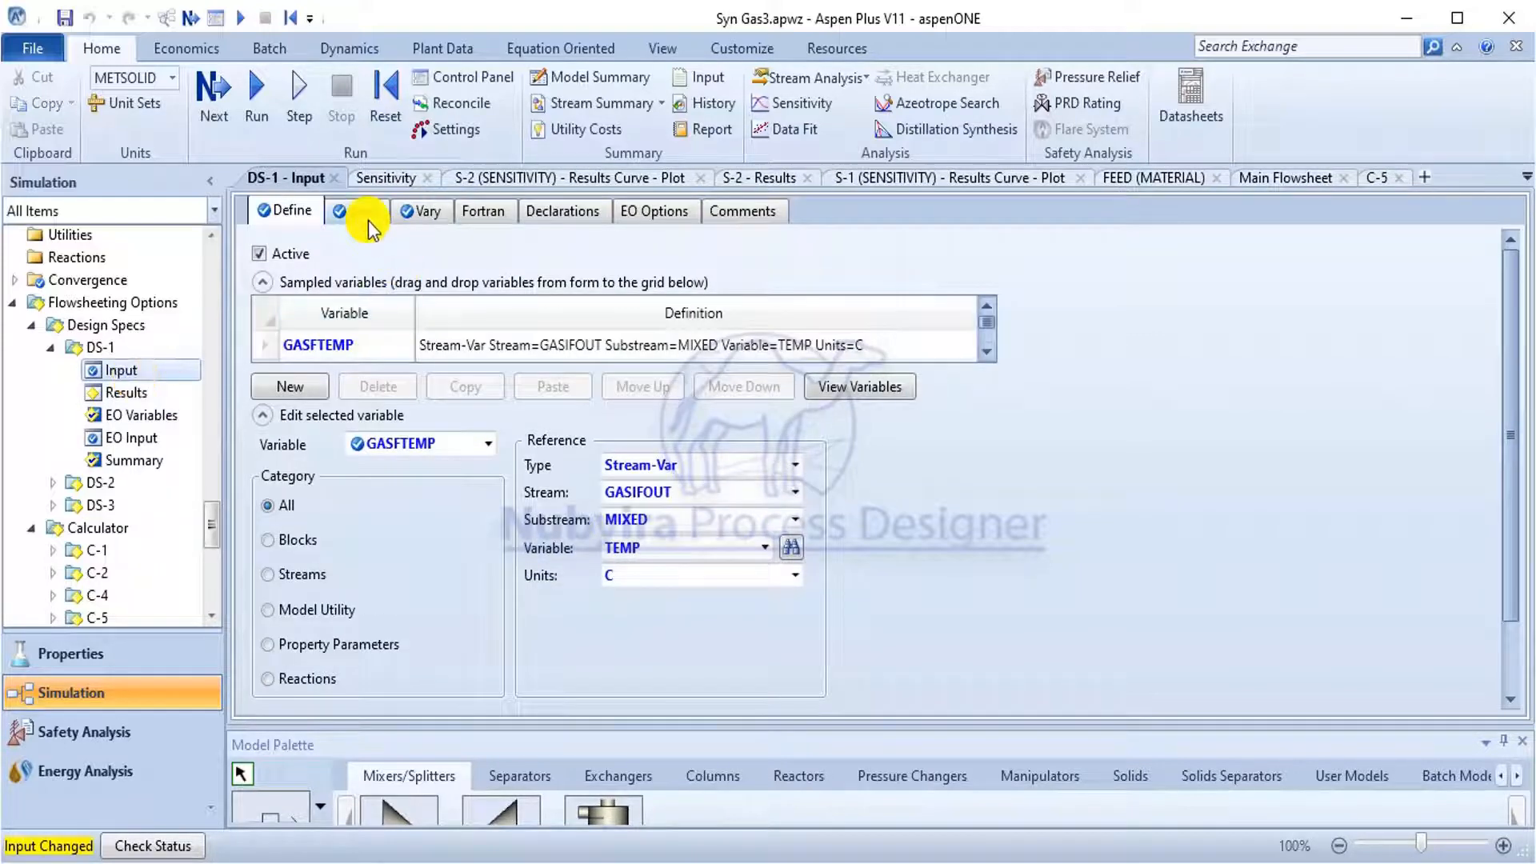
click(366, 214)
click(394, 299)
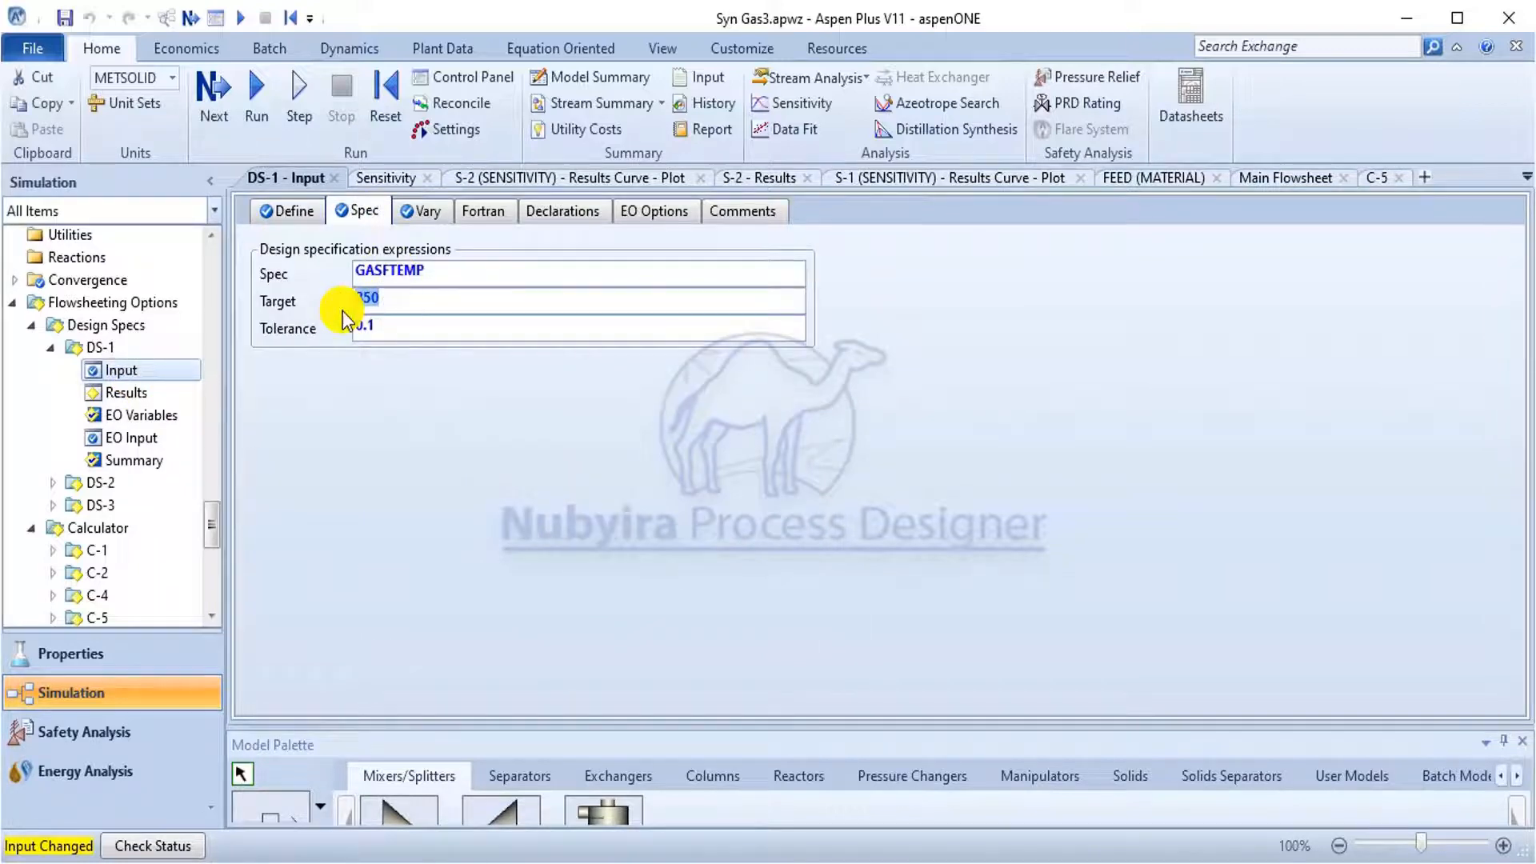
text(75)
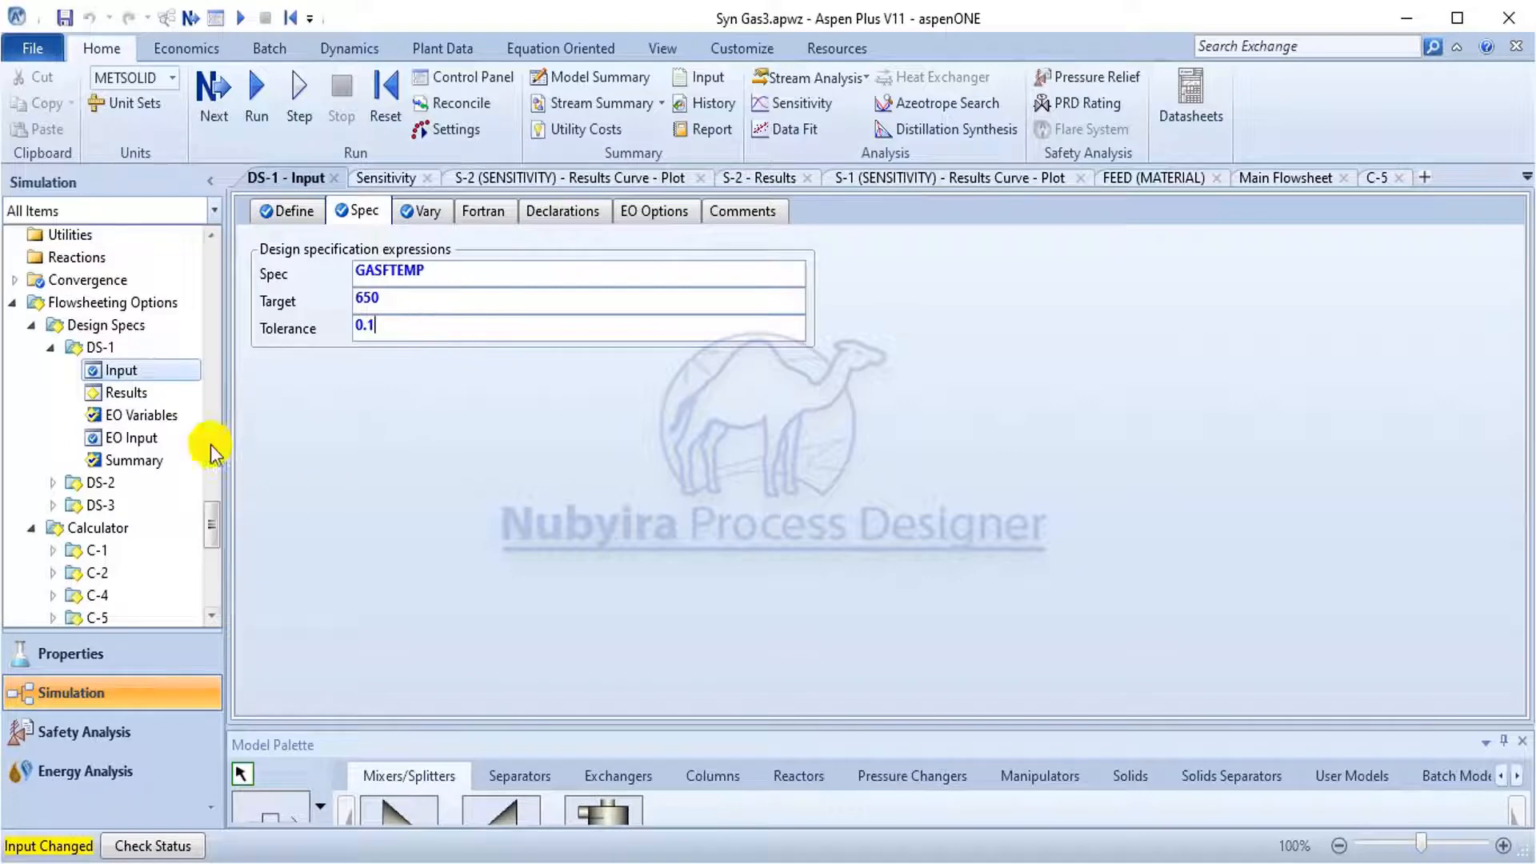
click(244, 96)
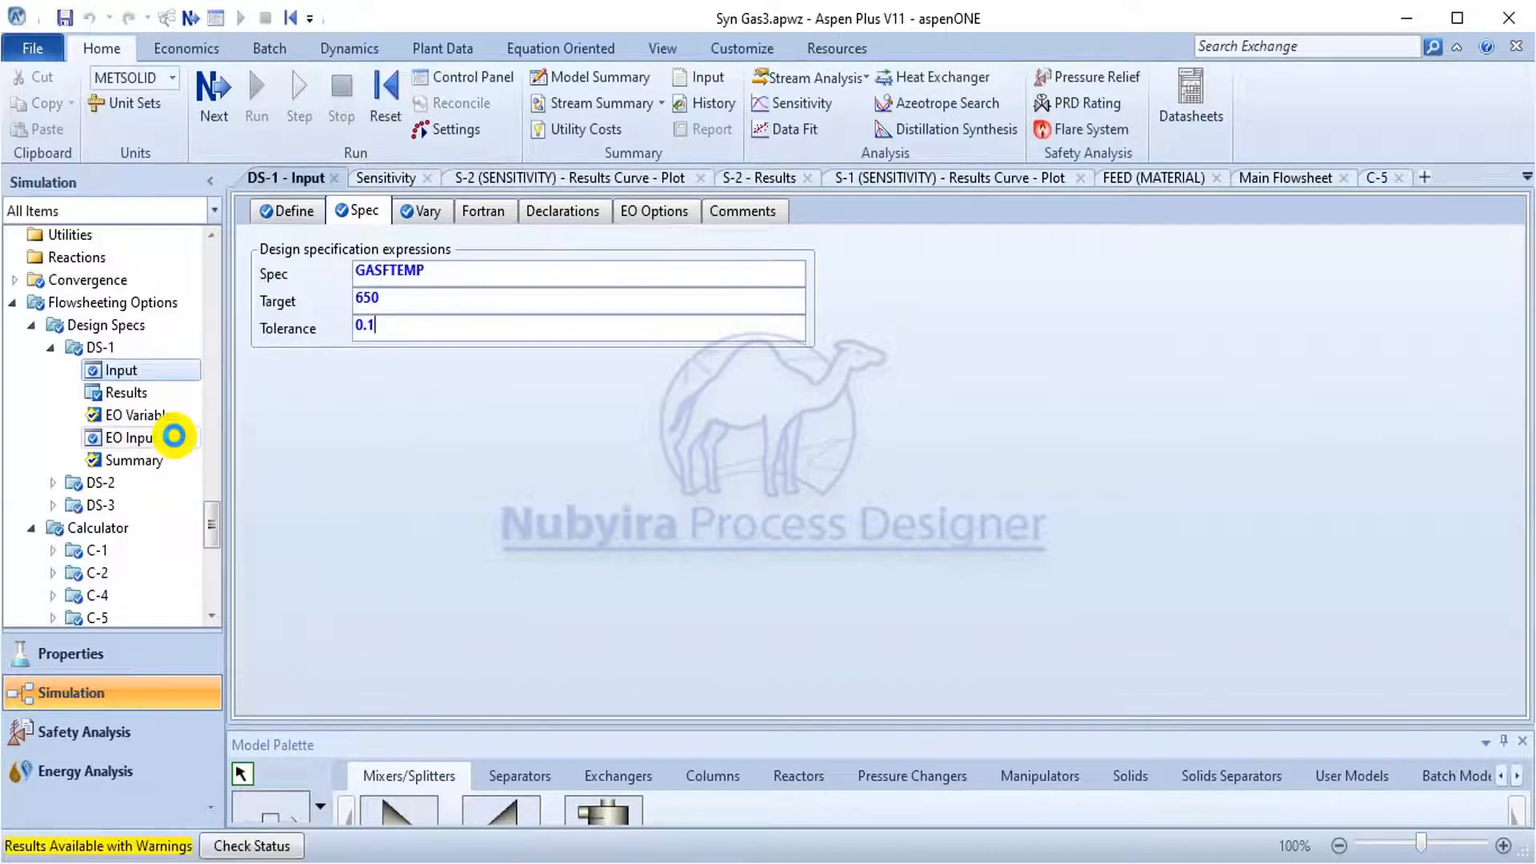
click(152, 392)
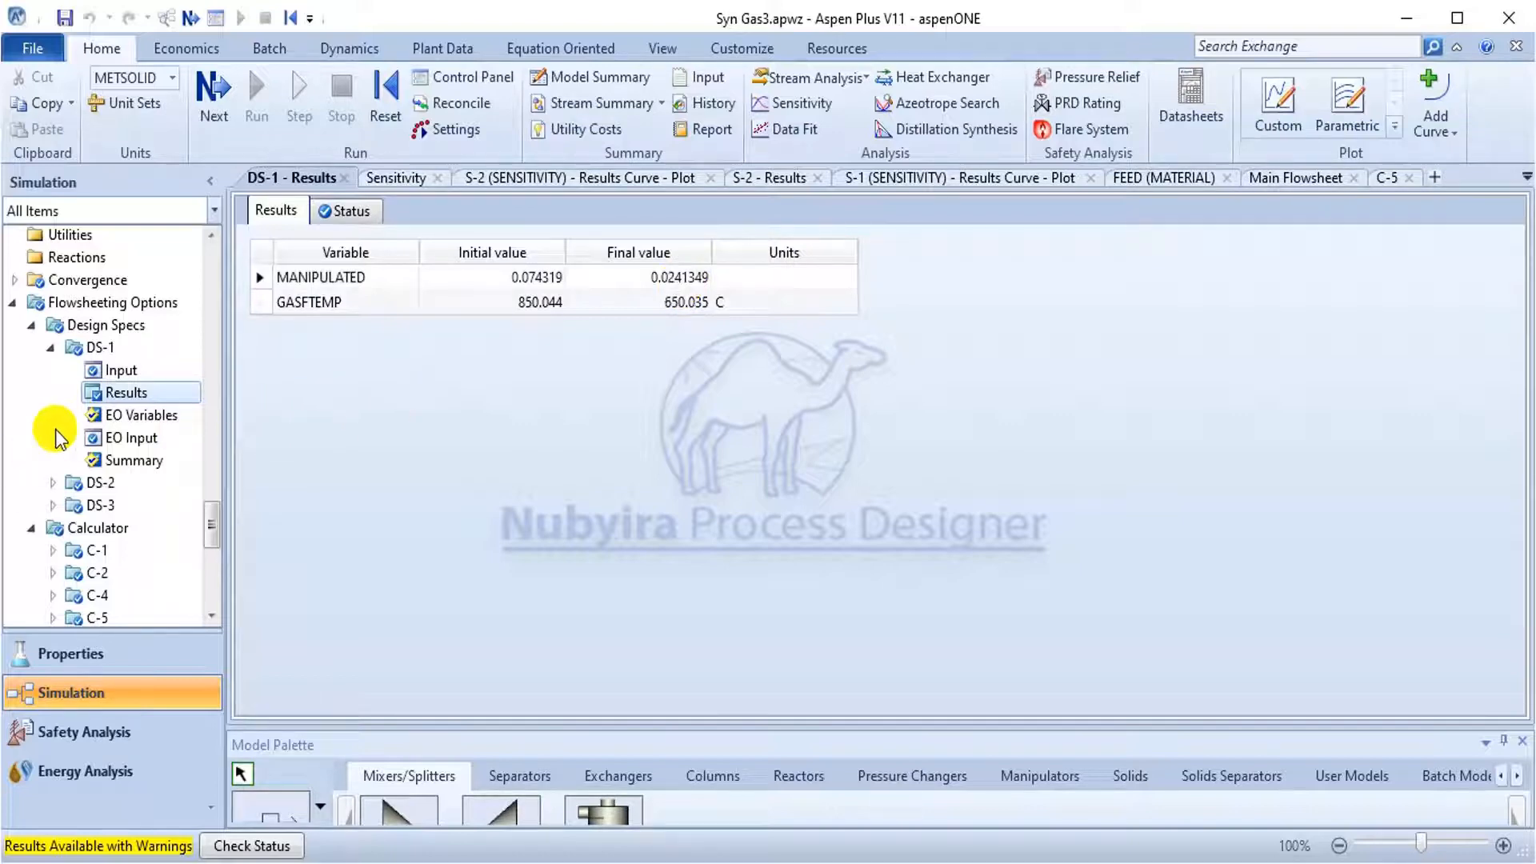
Reinitialize the whole simulation, purging all results, and rerun it with DS-1's 650 target.
scroll(55, 429, down, 5)
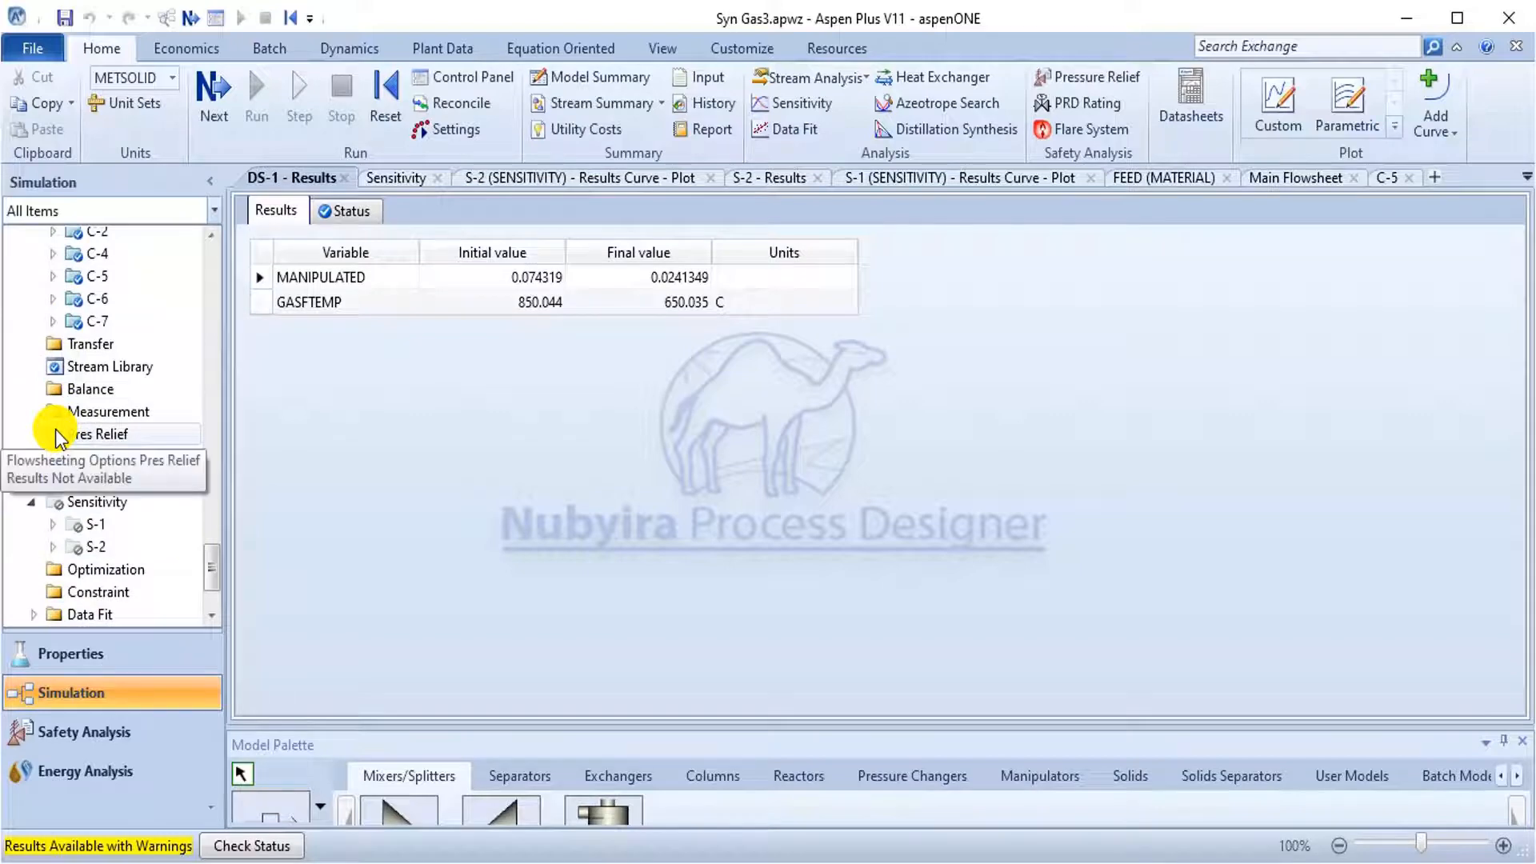
scroll(55, 428, up, 3)
scroll(57, 432, down, 4)
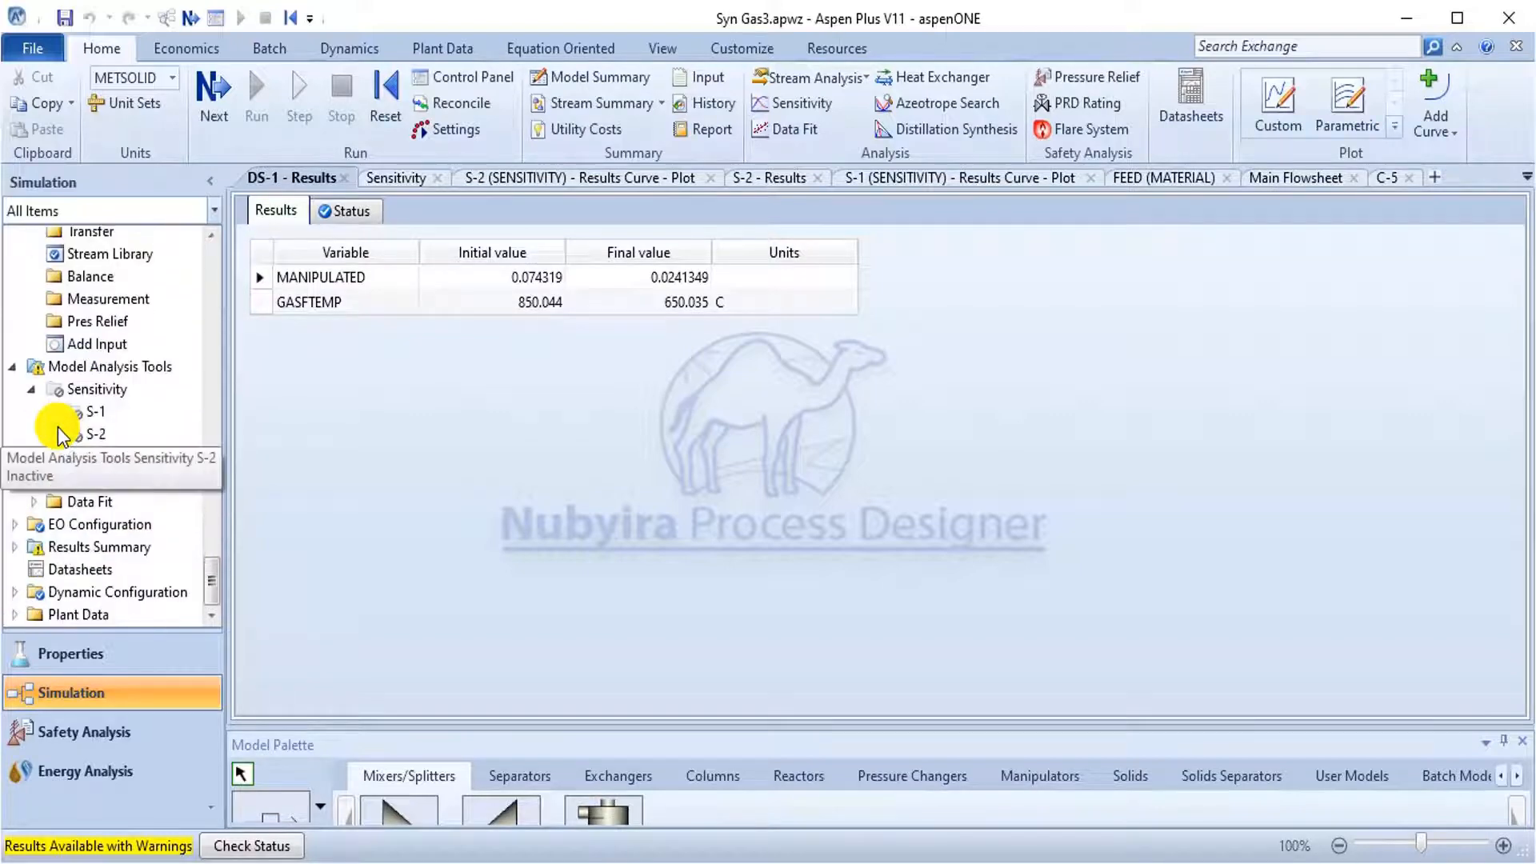
click(381, 116)
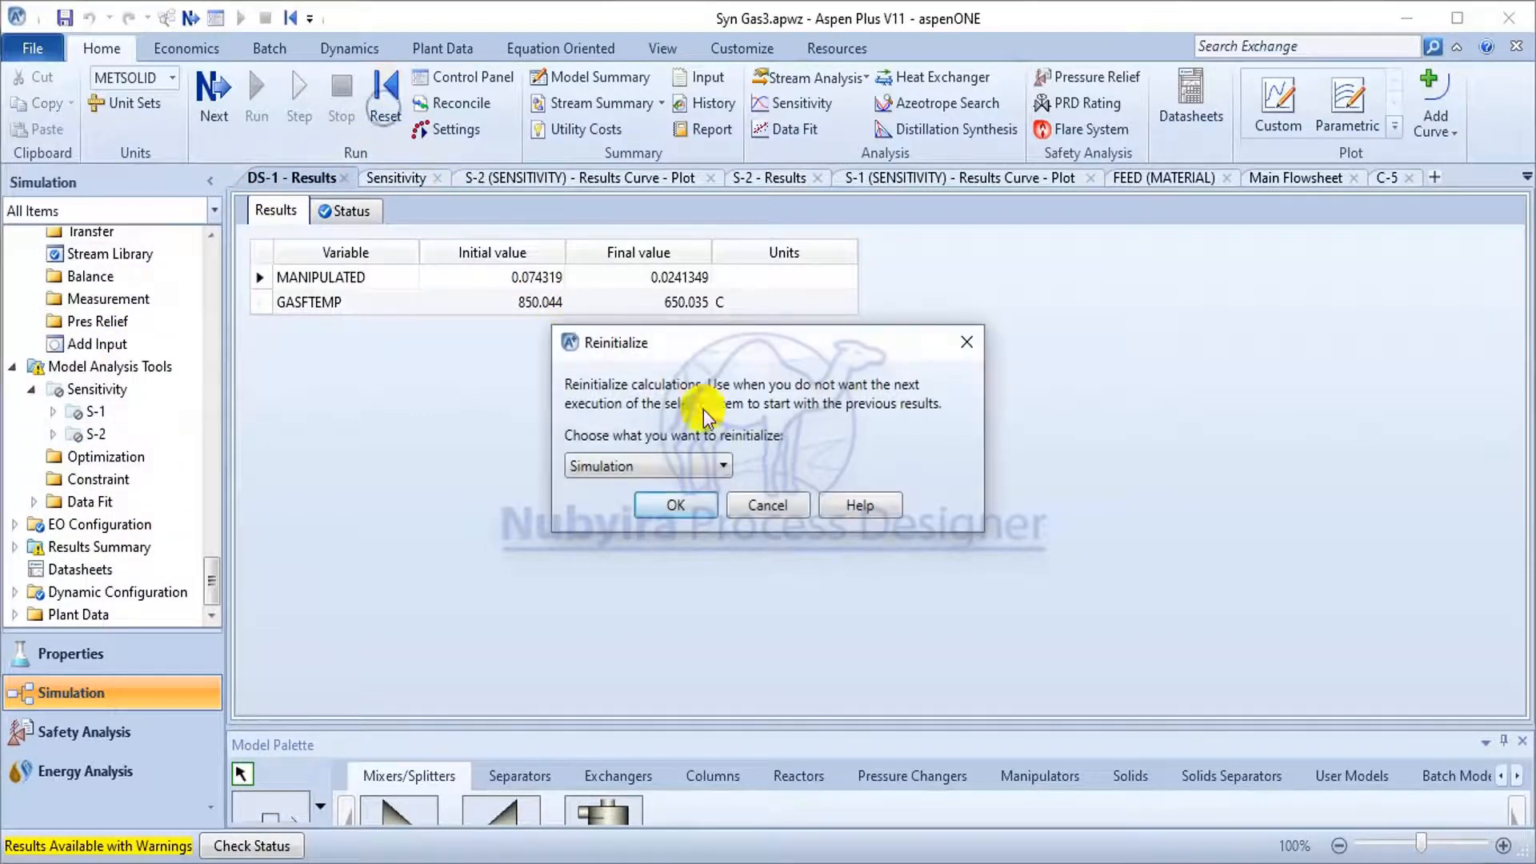
click(702, 512)
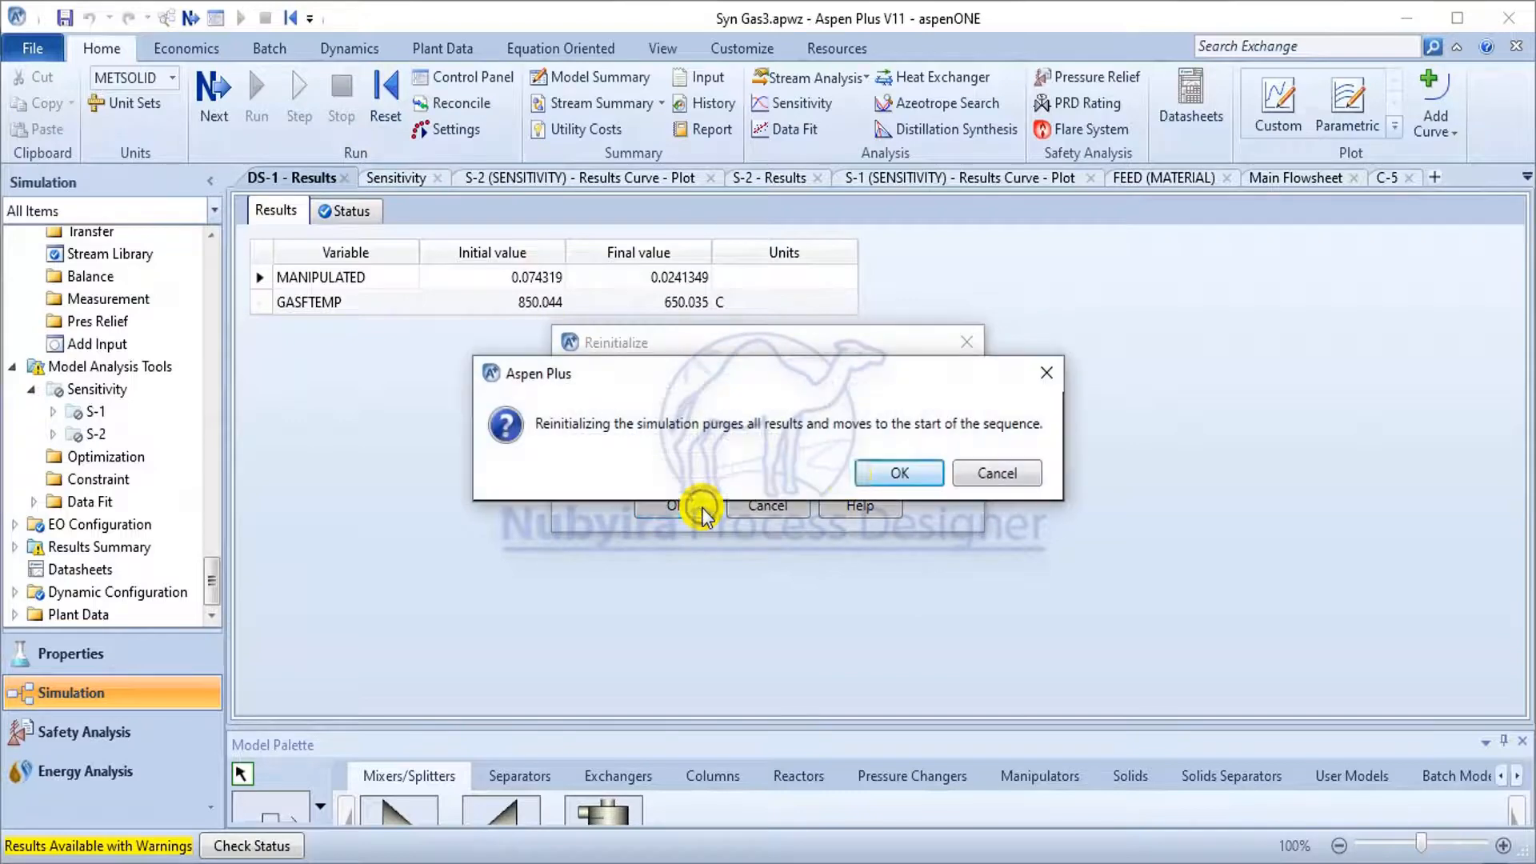
click(894, 474)
click(974, 468)
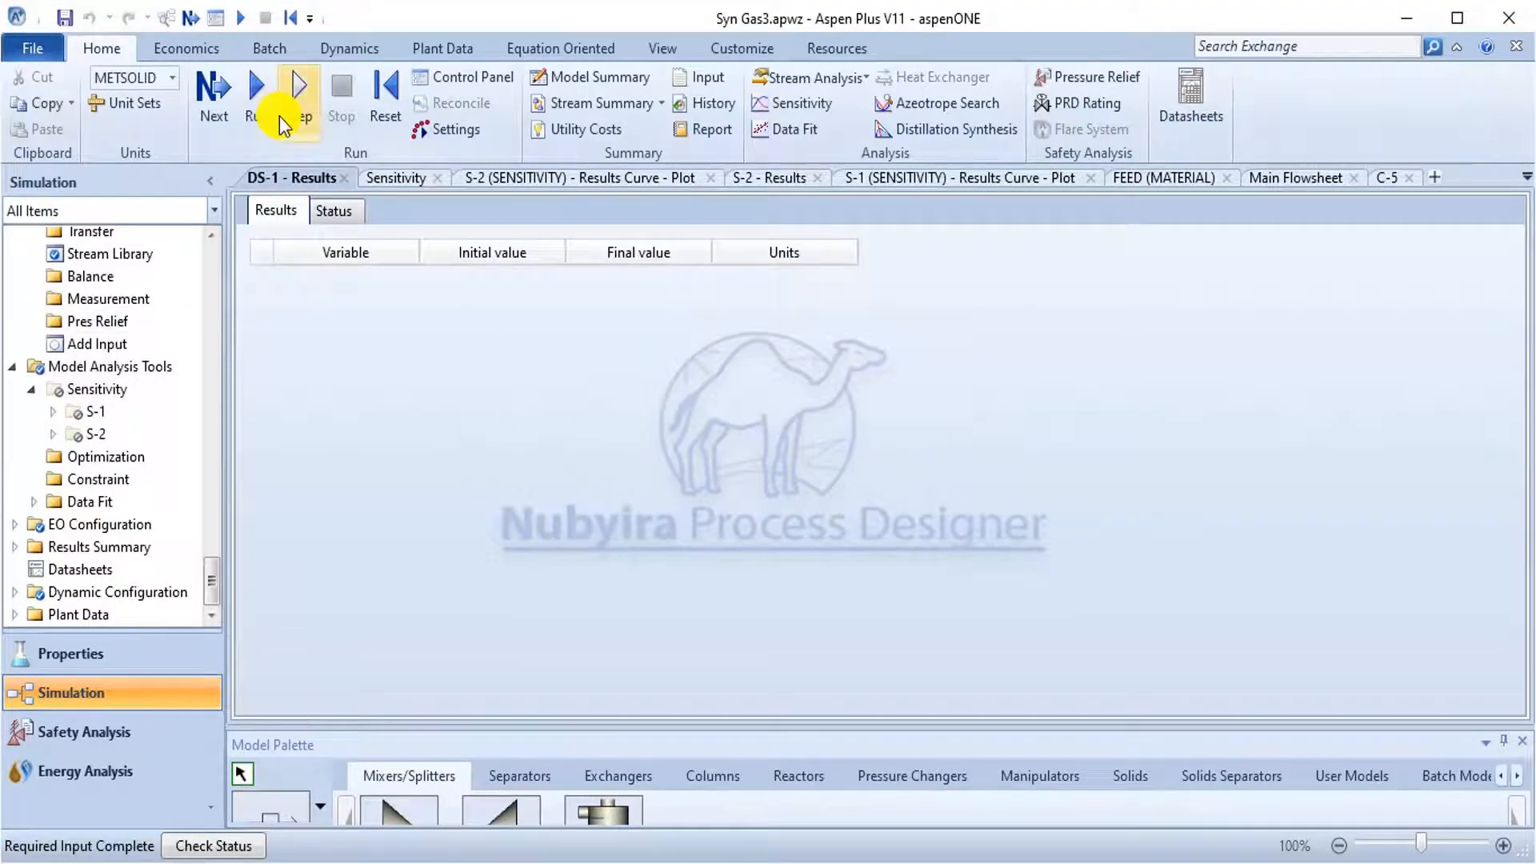
click(257, 124)
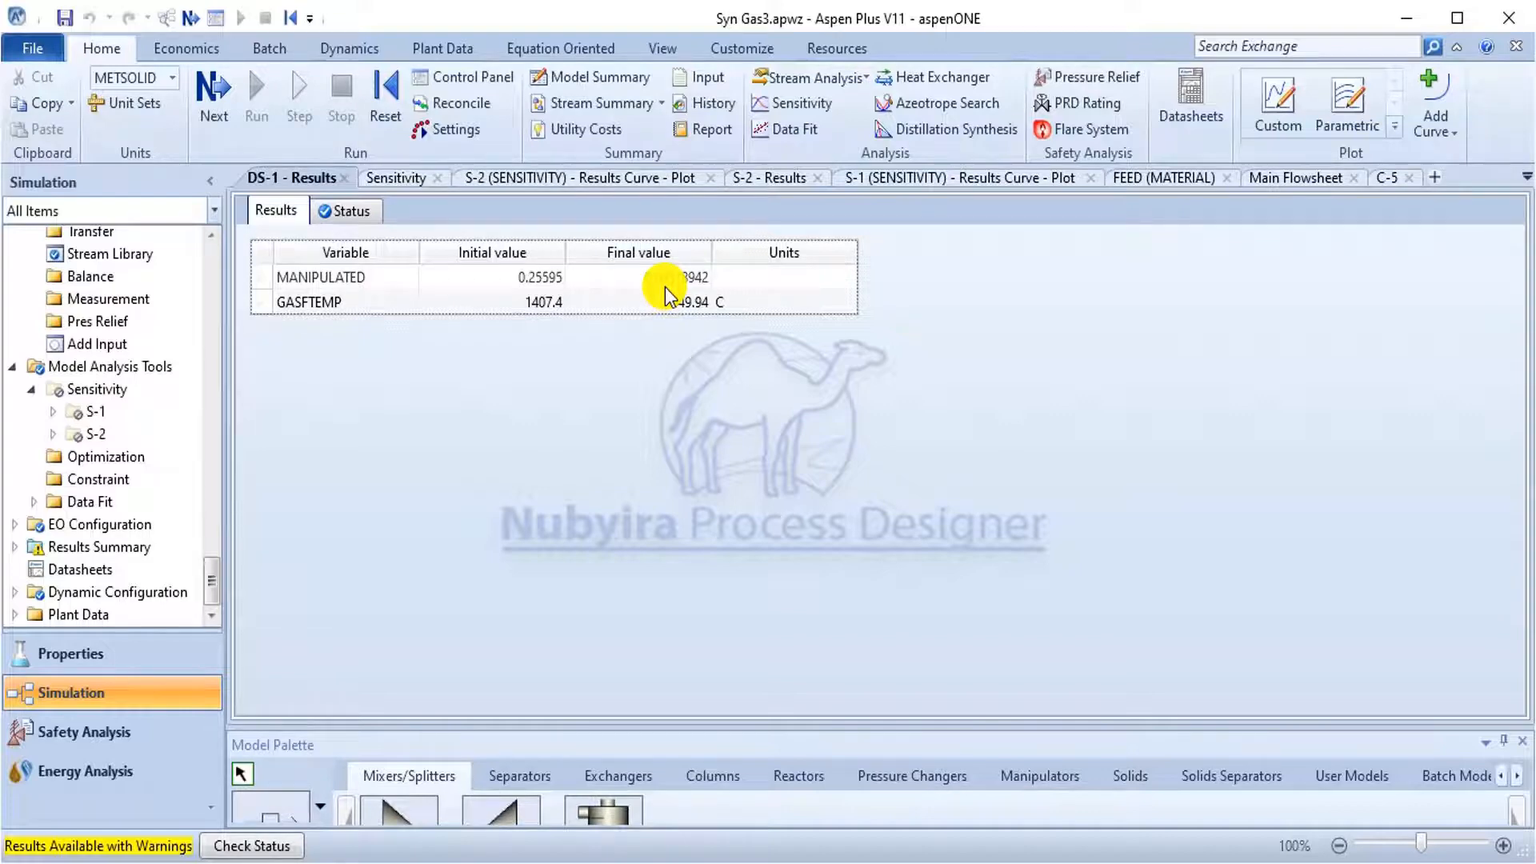
Reinitialize the simulation from the DS-1 results and acknowledge the purge of all results.
click(389, 110)
click(675, 506)
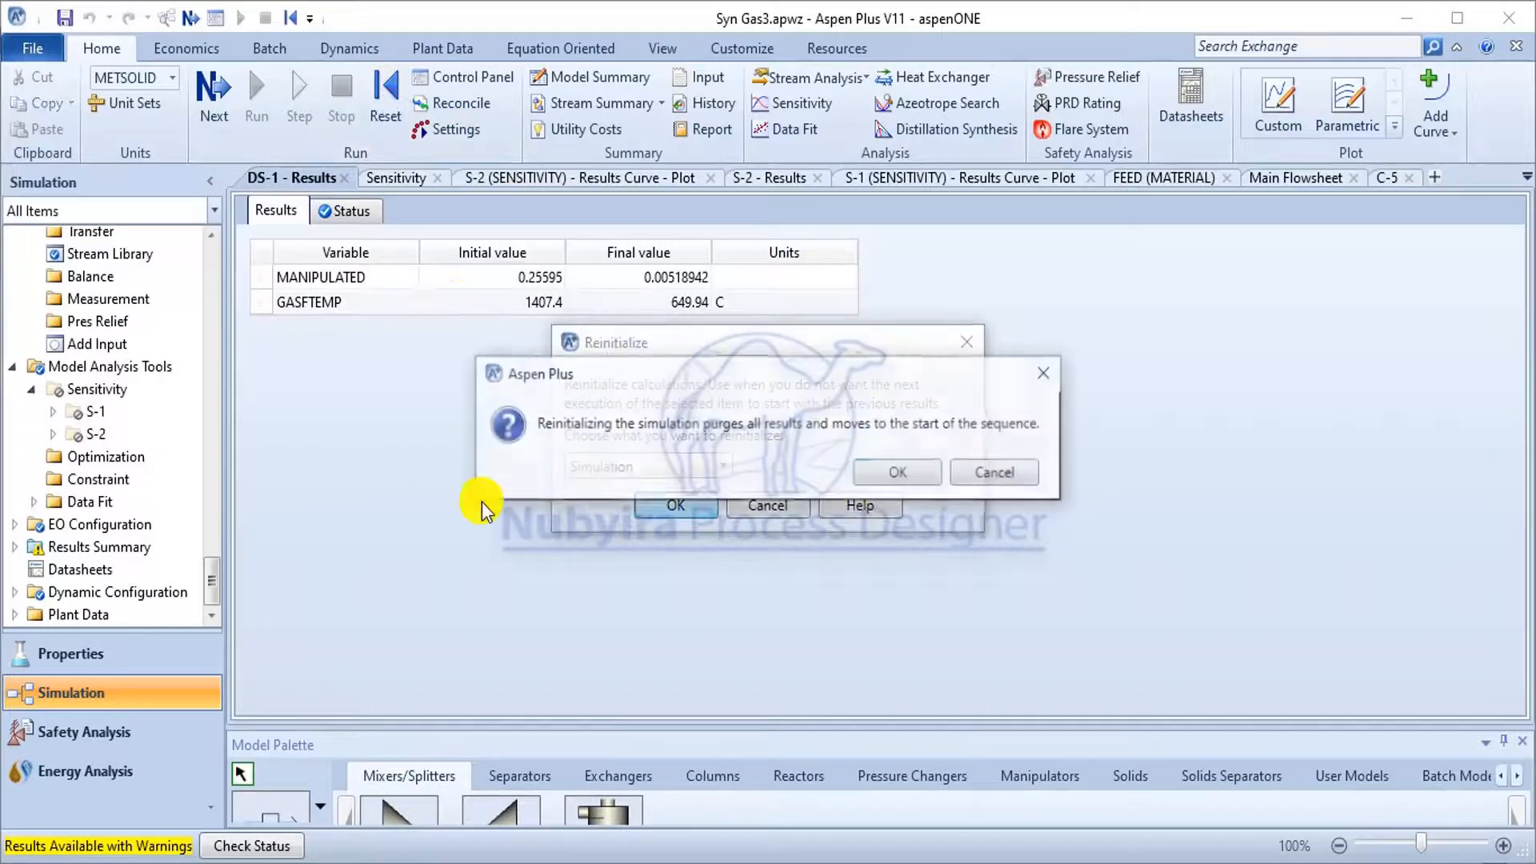
click(917, 472)
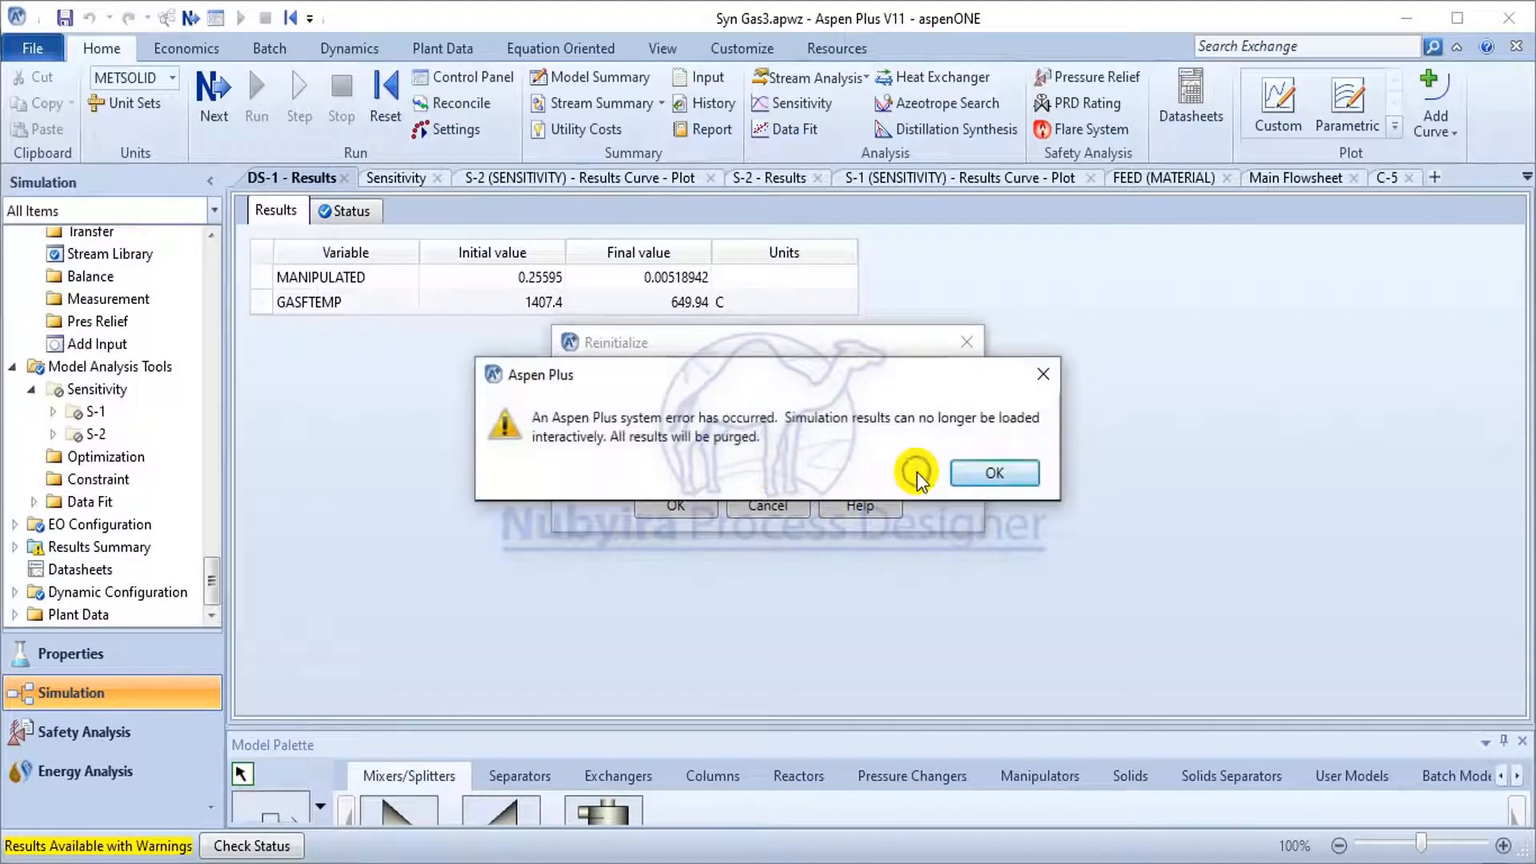
click(959, 472)
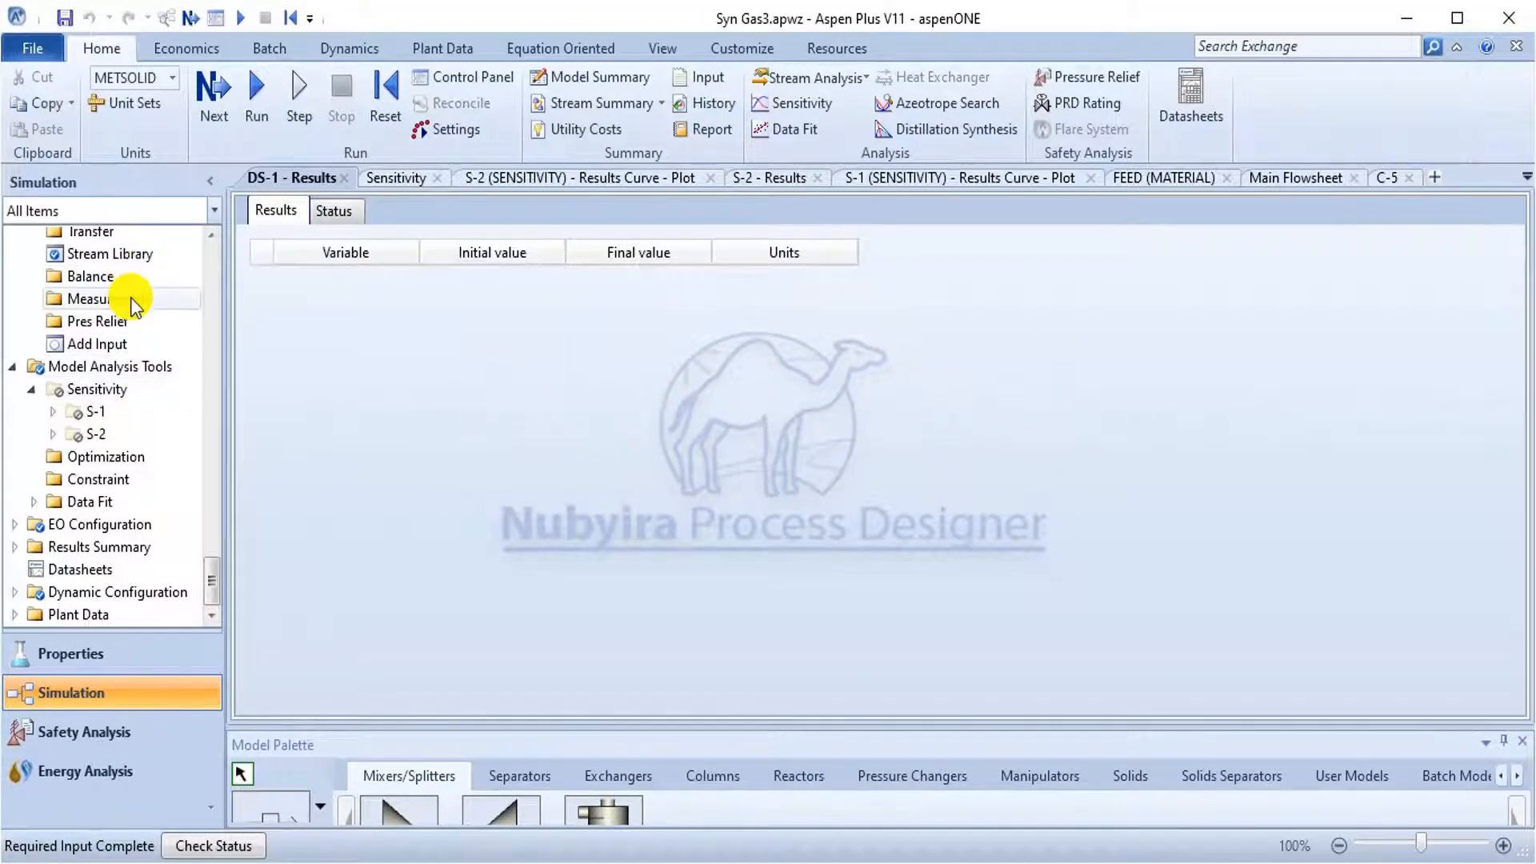
Set DS-1's GASFTEMP target to 1050, run the simulation and view the design spec's results.
scroll(131, 302, up, 3)
scroll(136, 288, up, 1)
click(108, 326)
scroll(132, 260, up, 2)
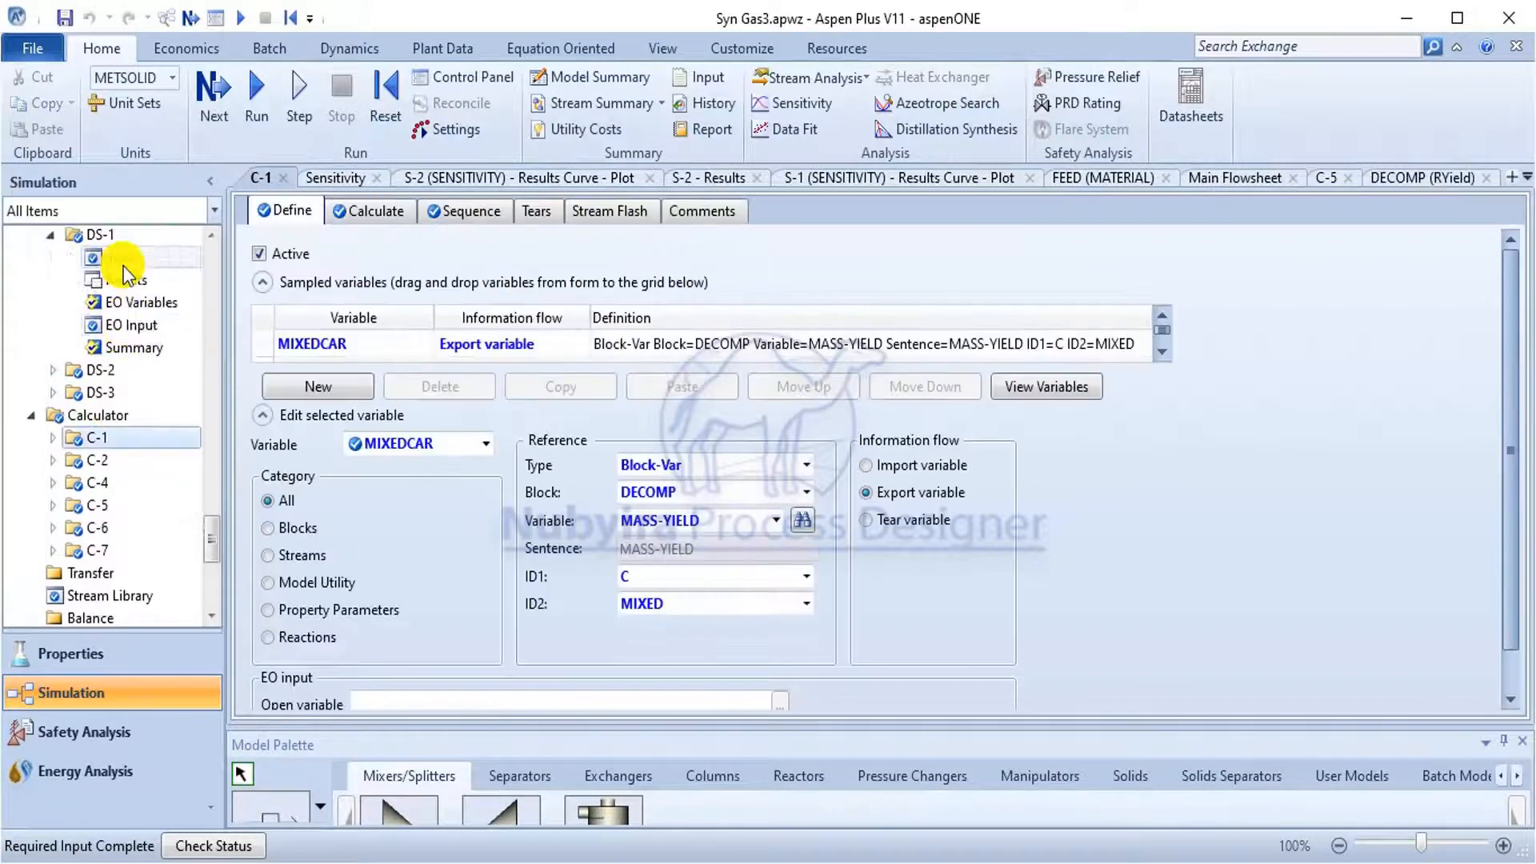
click(135, 258)
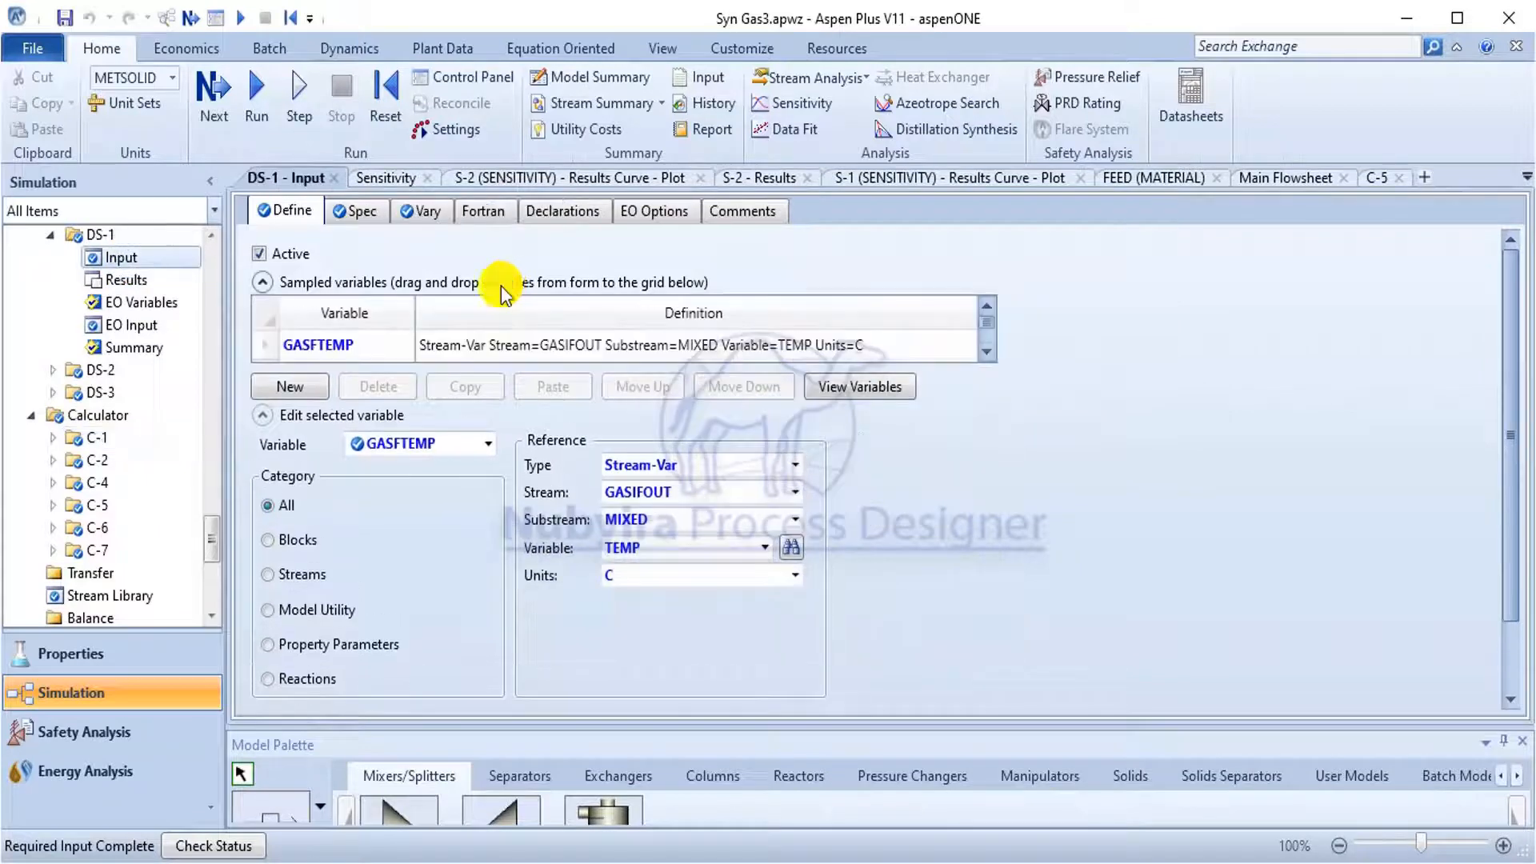
click(360, 216)
click(412, 297)
text(1050)
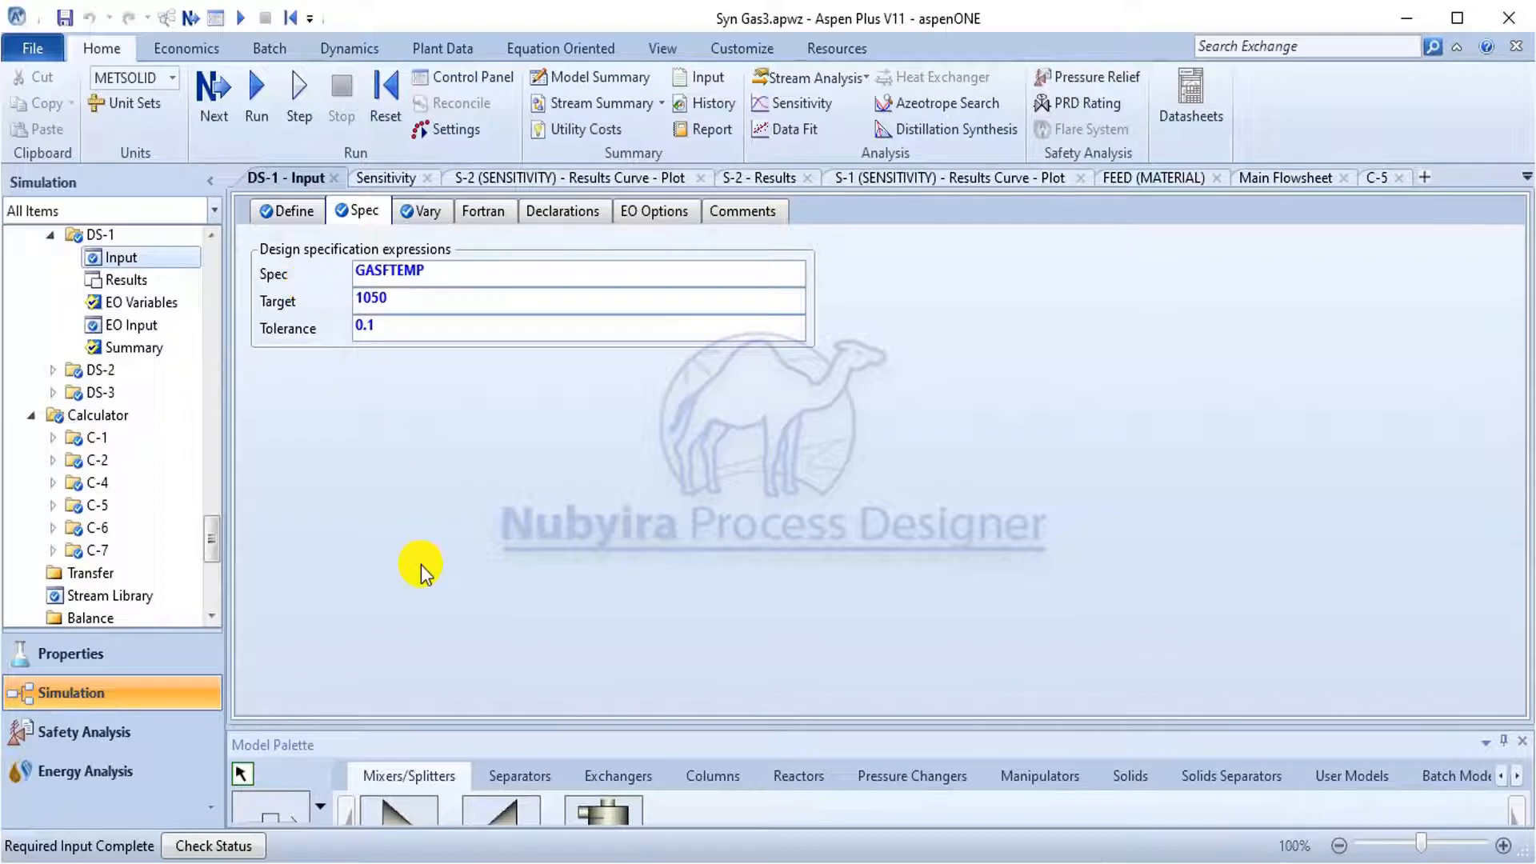
click(266, 93)
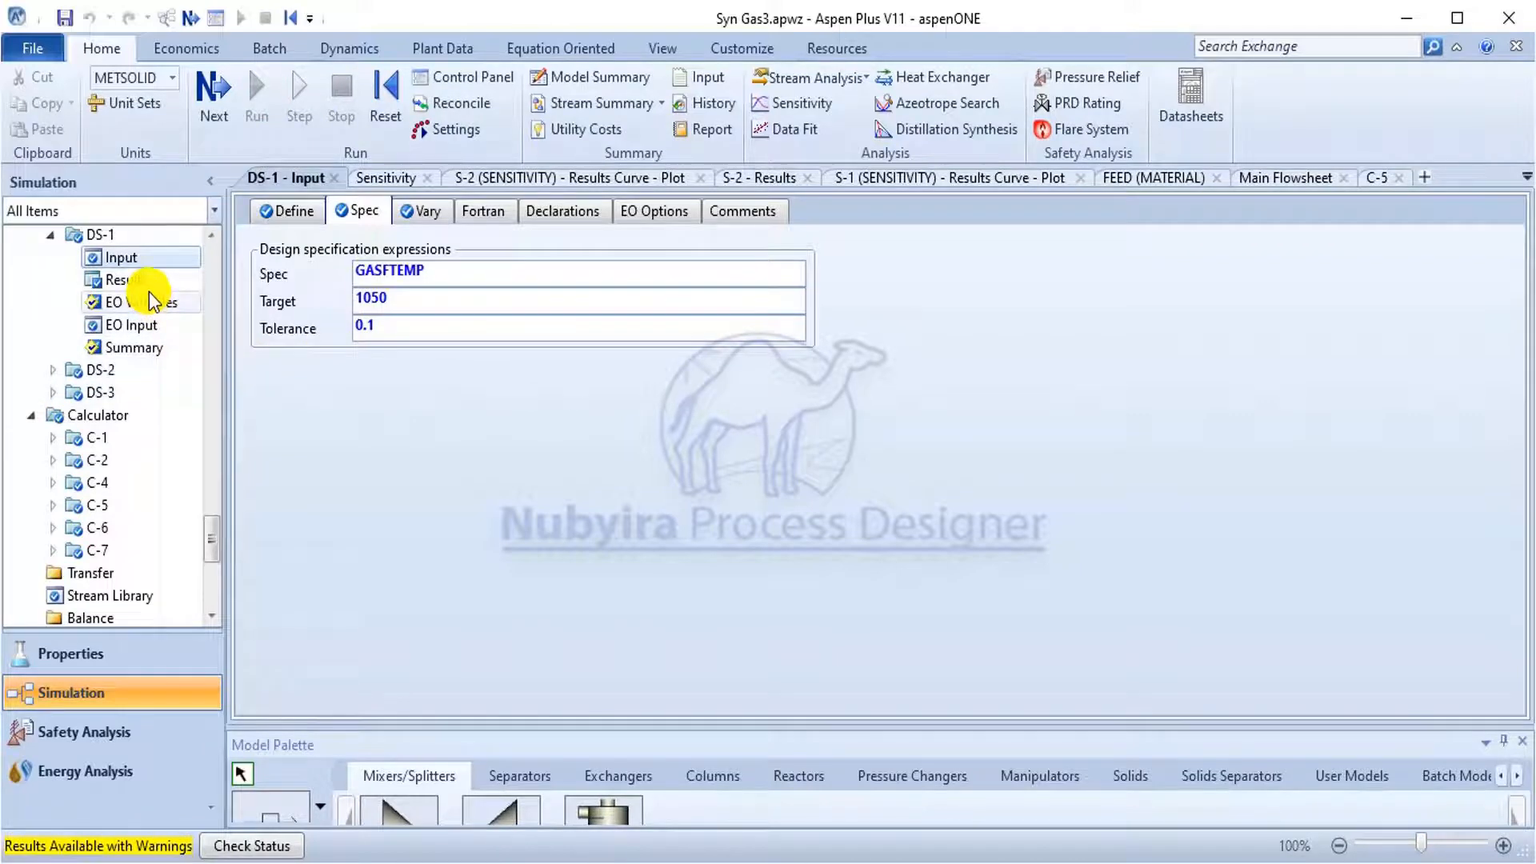
click(112, 281)
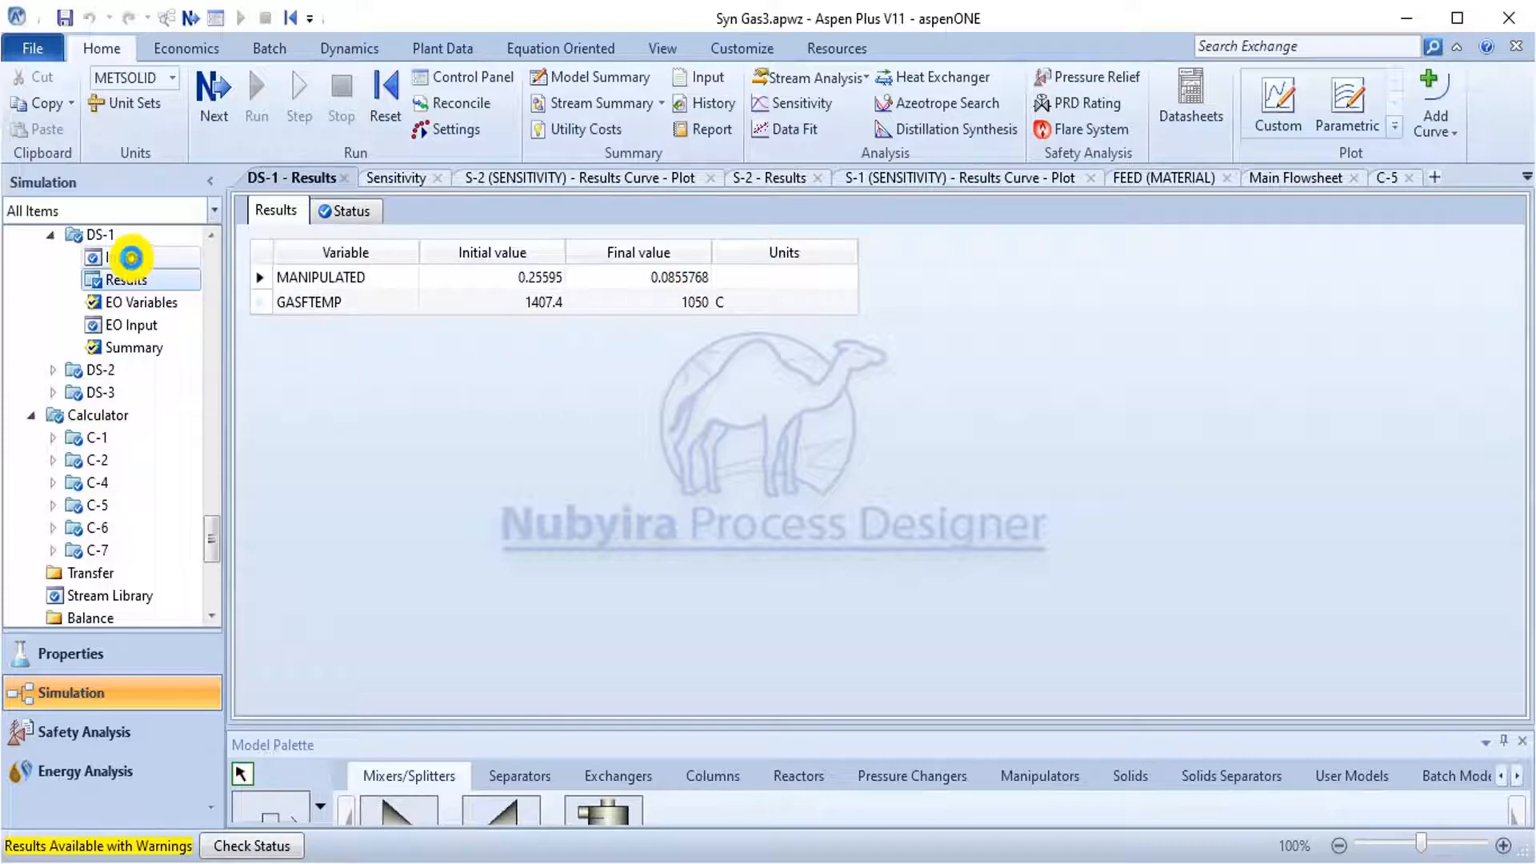
Set DS-1's GASFTEMP target back to 850, keeping the tolerance at 0.1.
click(130, 257)
click(352, 211)
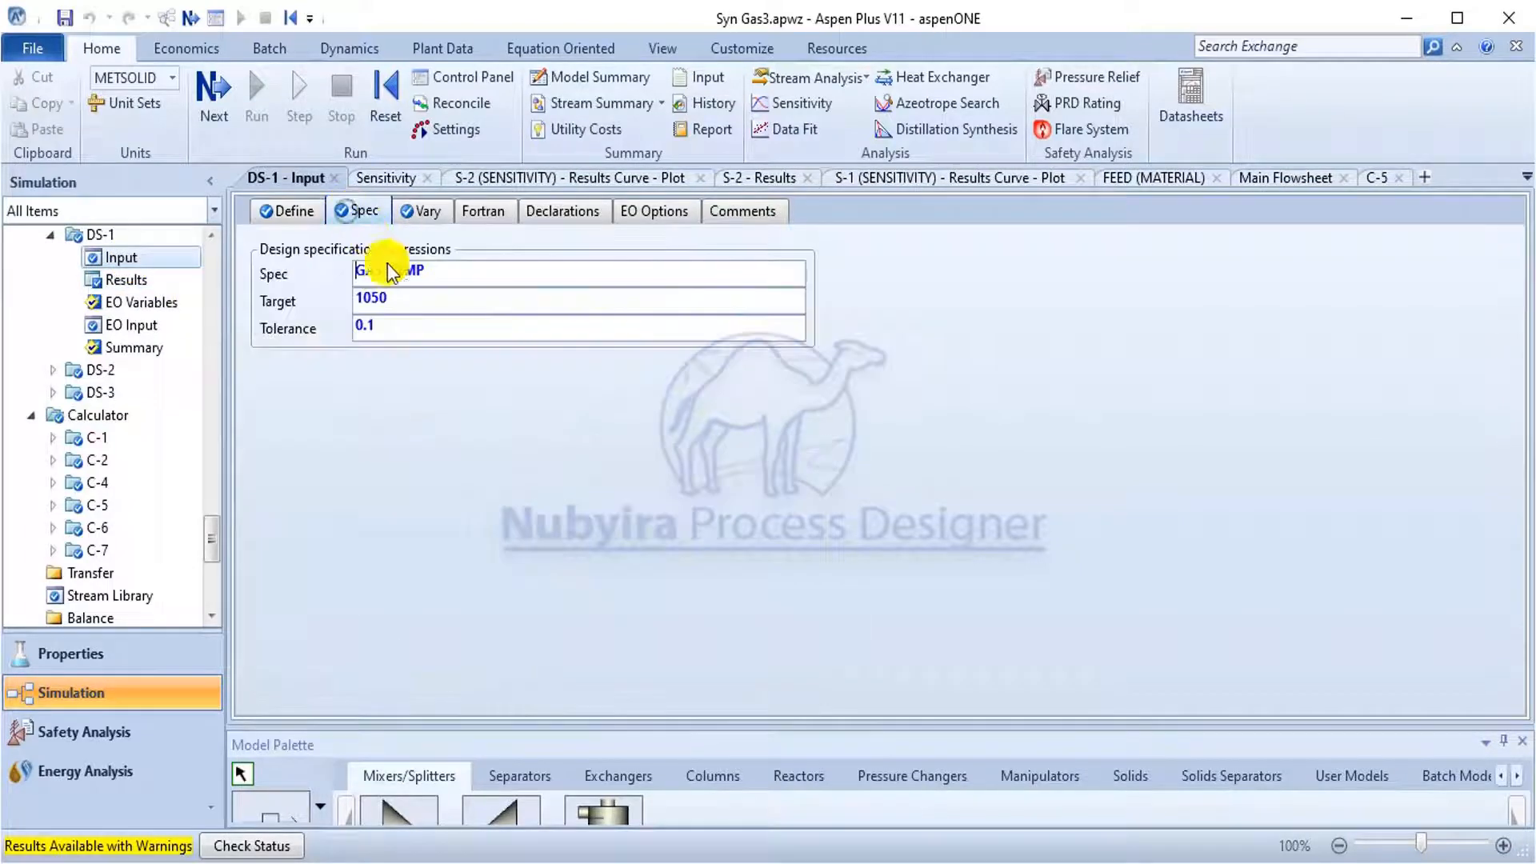
double_click(376, 303)
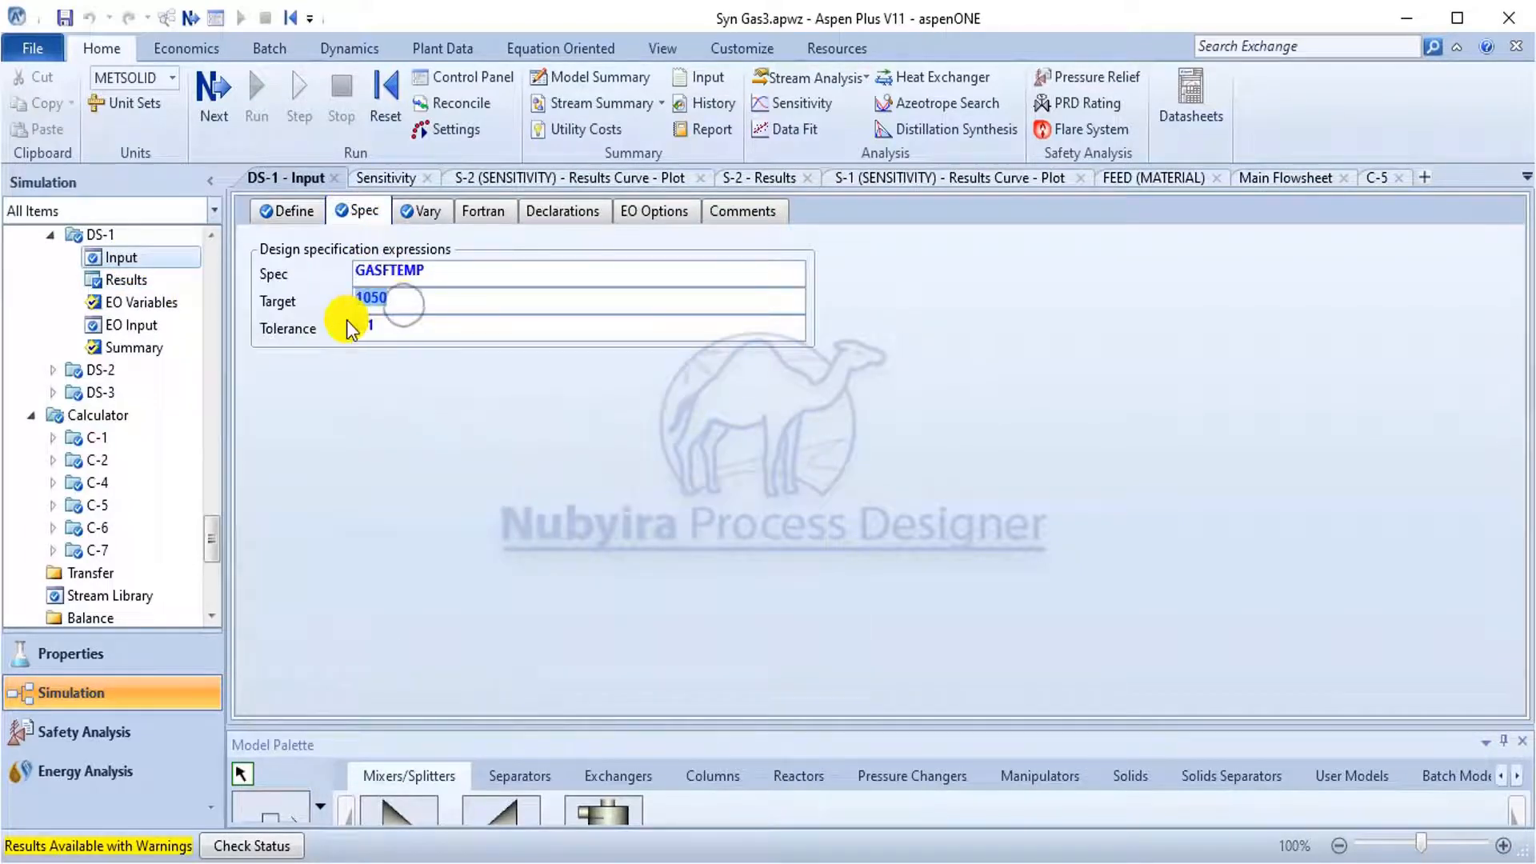
key(BackSpace)
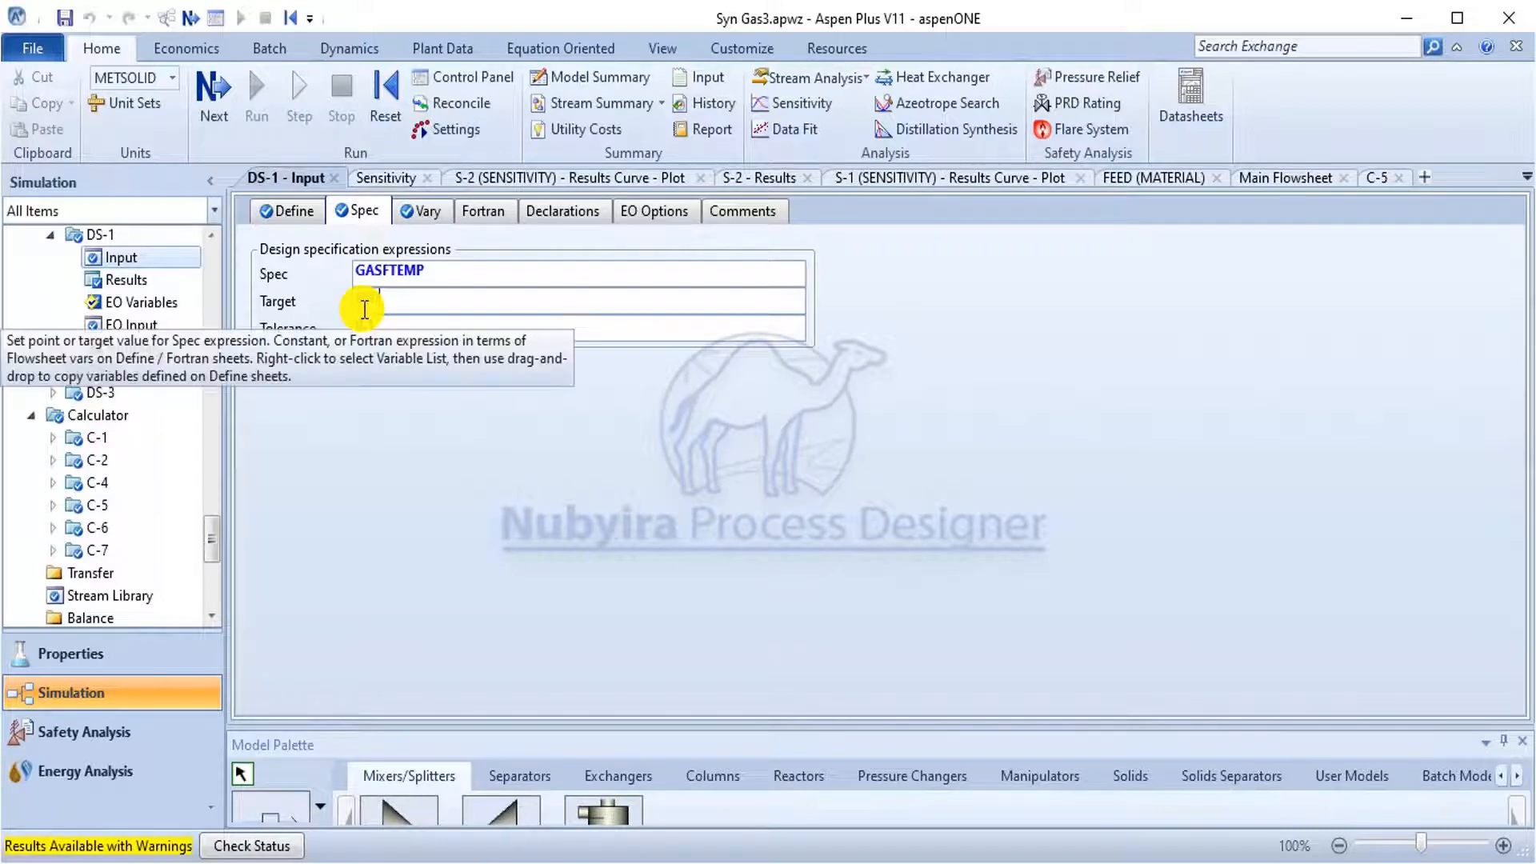
text(850)
click(445, 322)
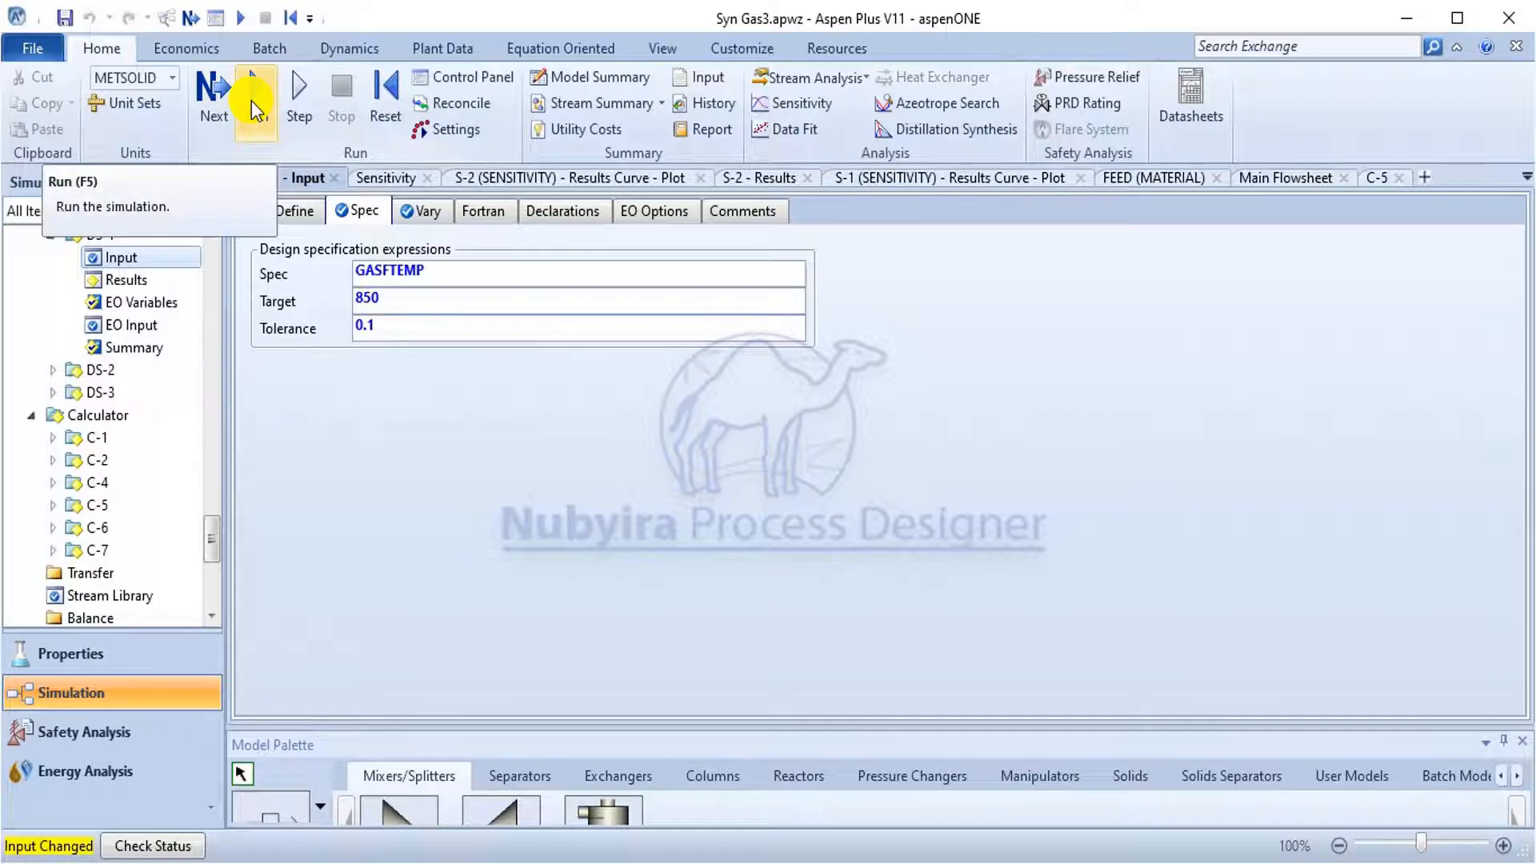
Reinitialize the simulation, purging all results, and run it with DS-1's 850 target.
click(384, 100)
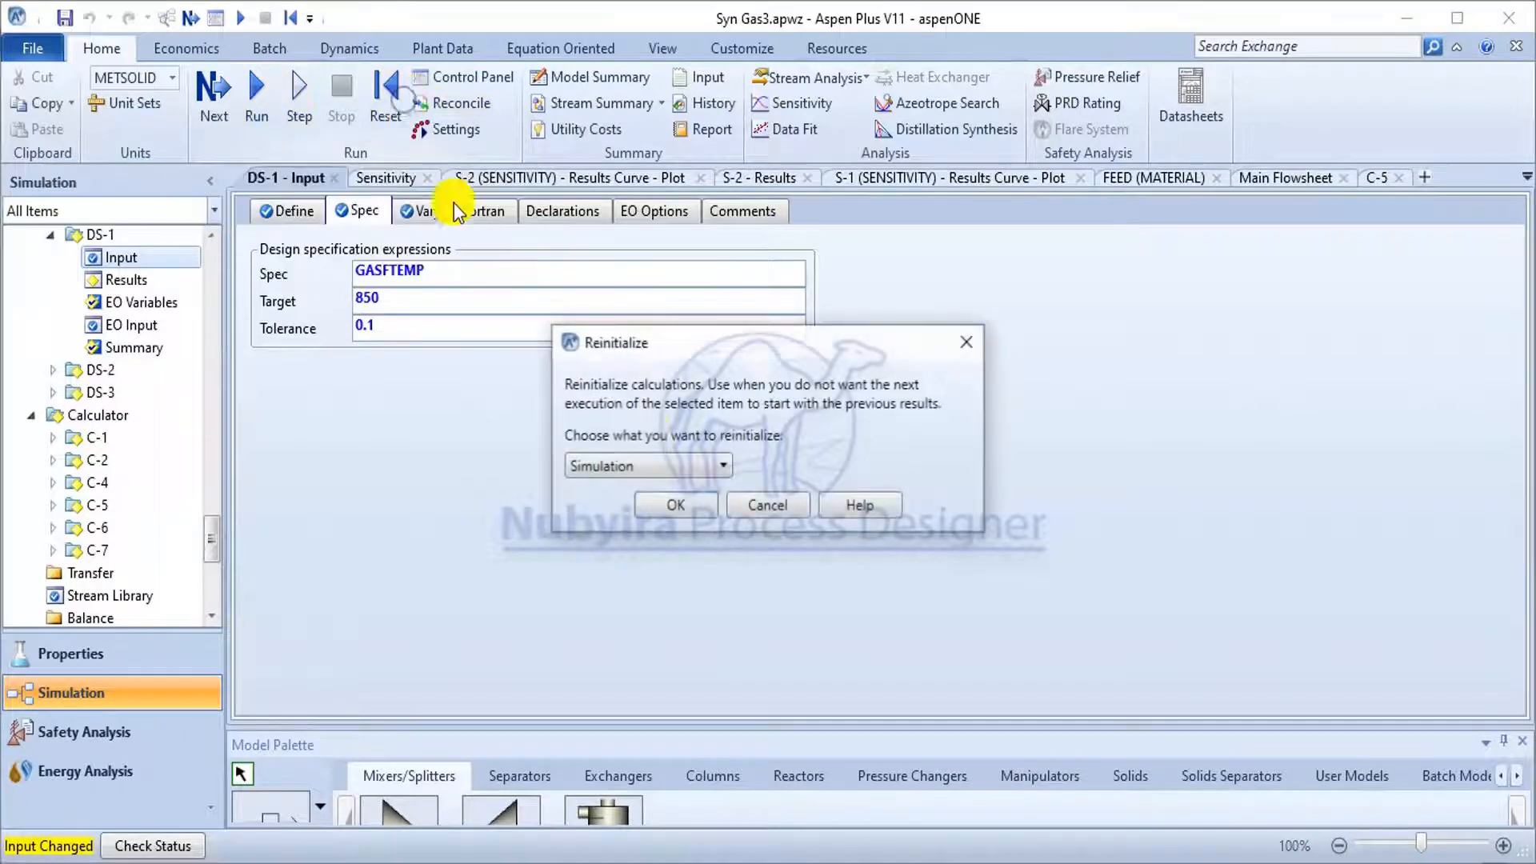
click(665, 504)
click(863, 478)
click(1030, 476)
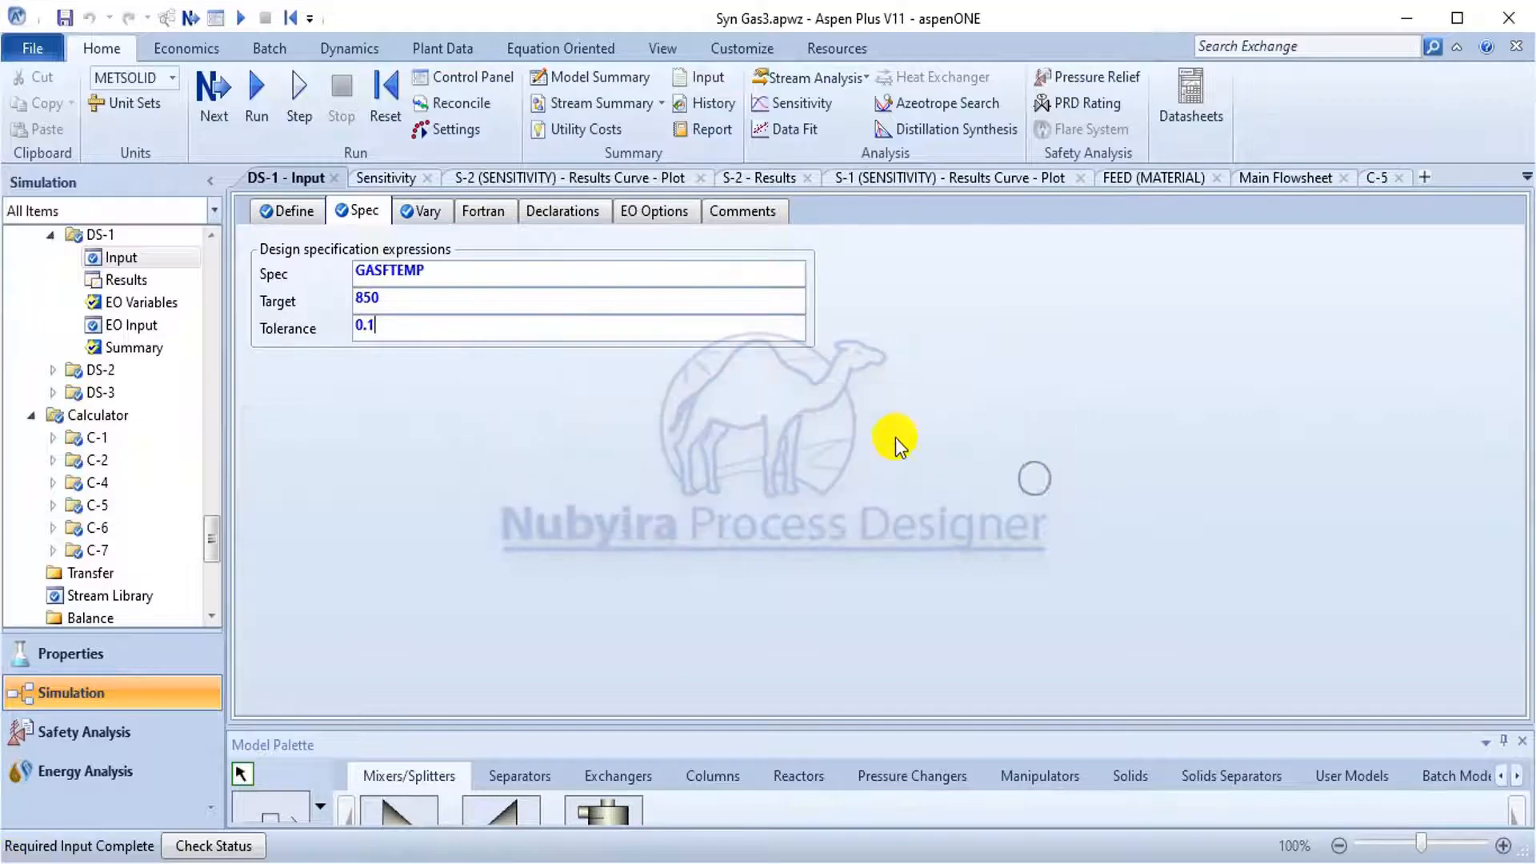
click(258, 94)
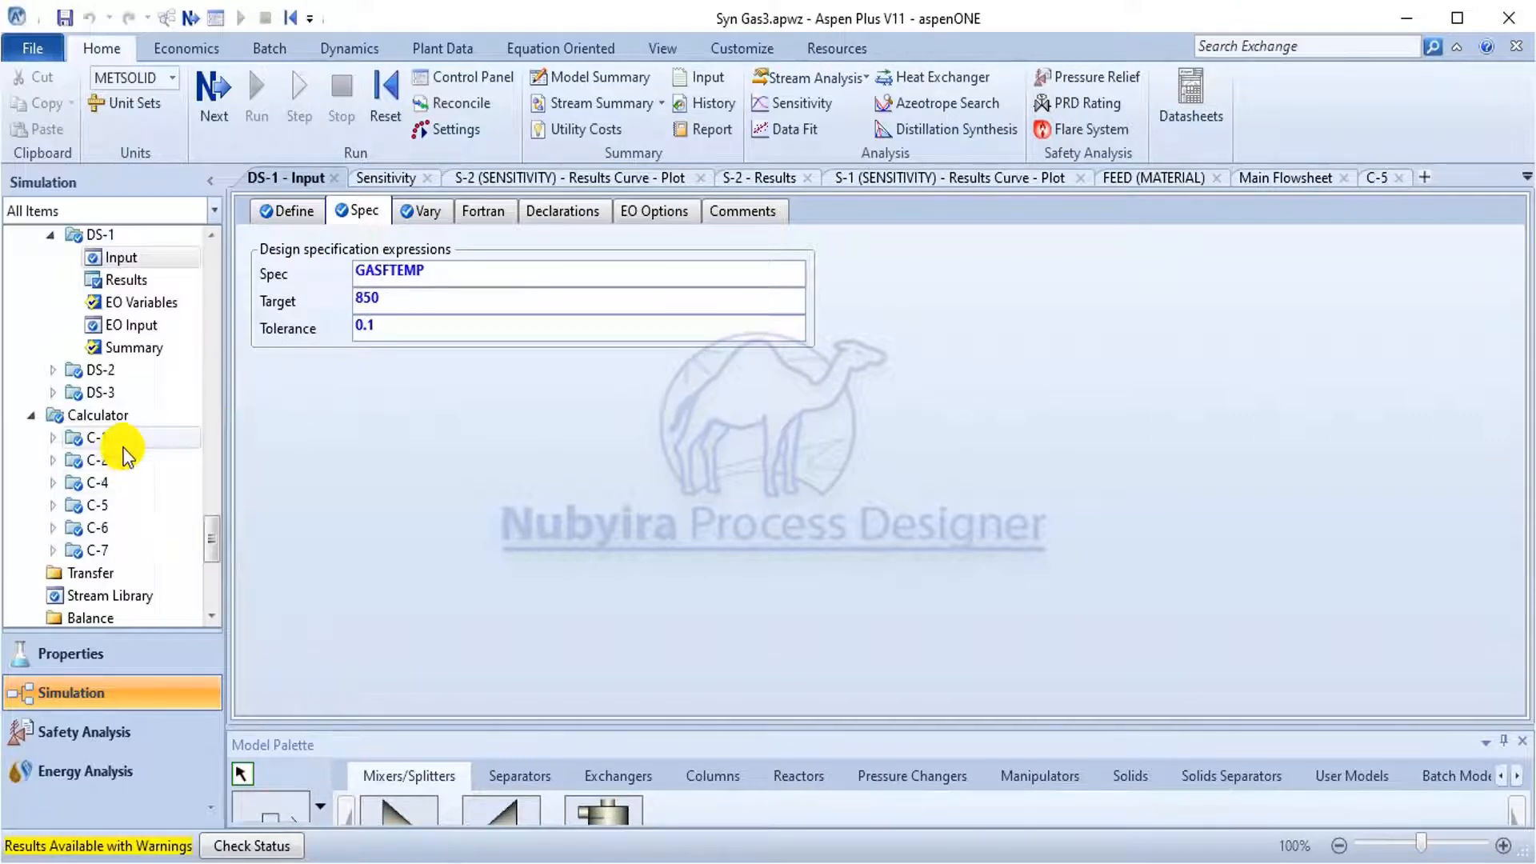
Deactivate design spec DS-1 in the Design Specs folder.
scroll(116, 436, down, 5)
scroll(110, 424, up, 5)
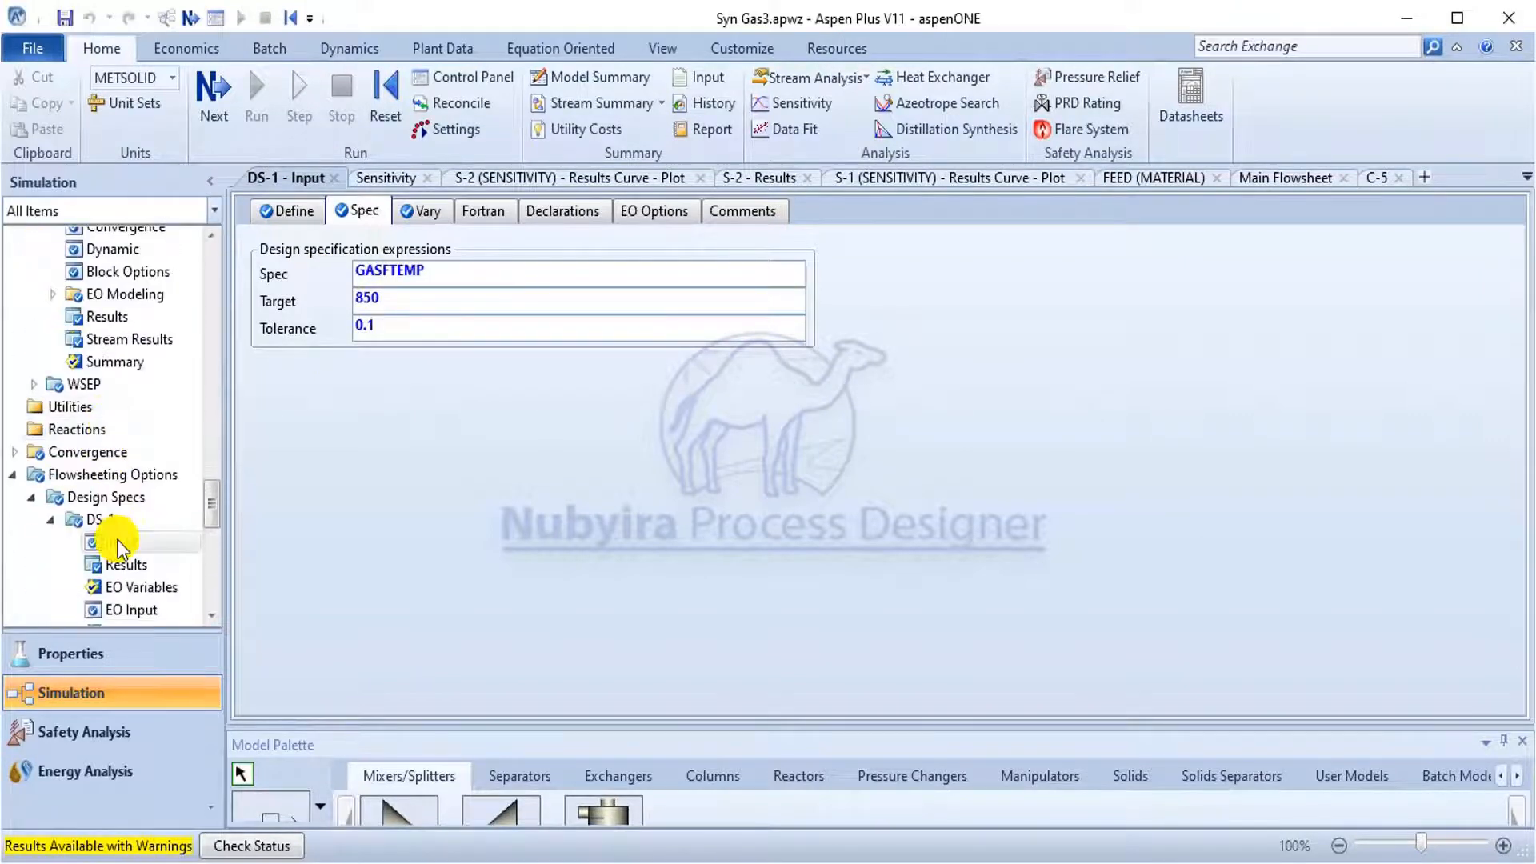
click(116, 516)
right_click(116, 516)
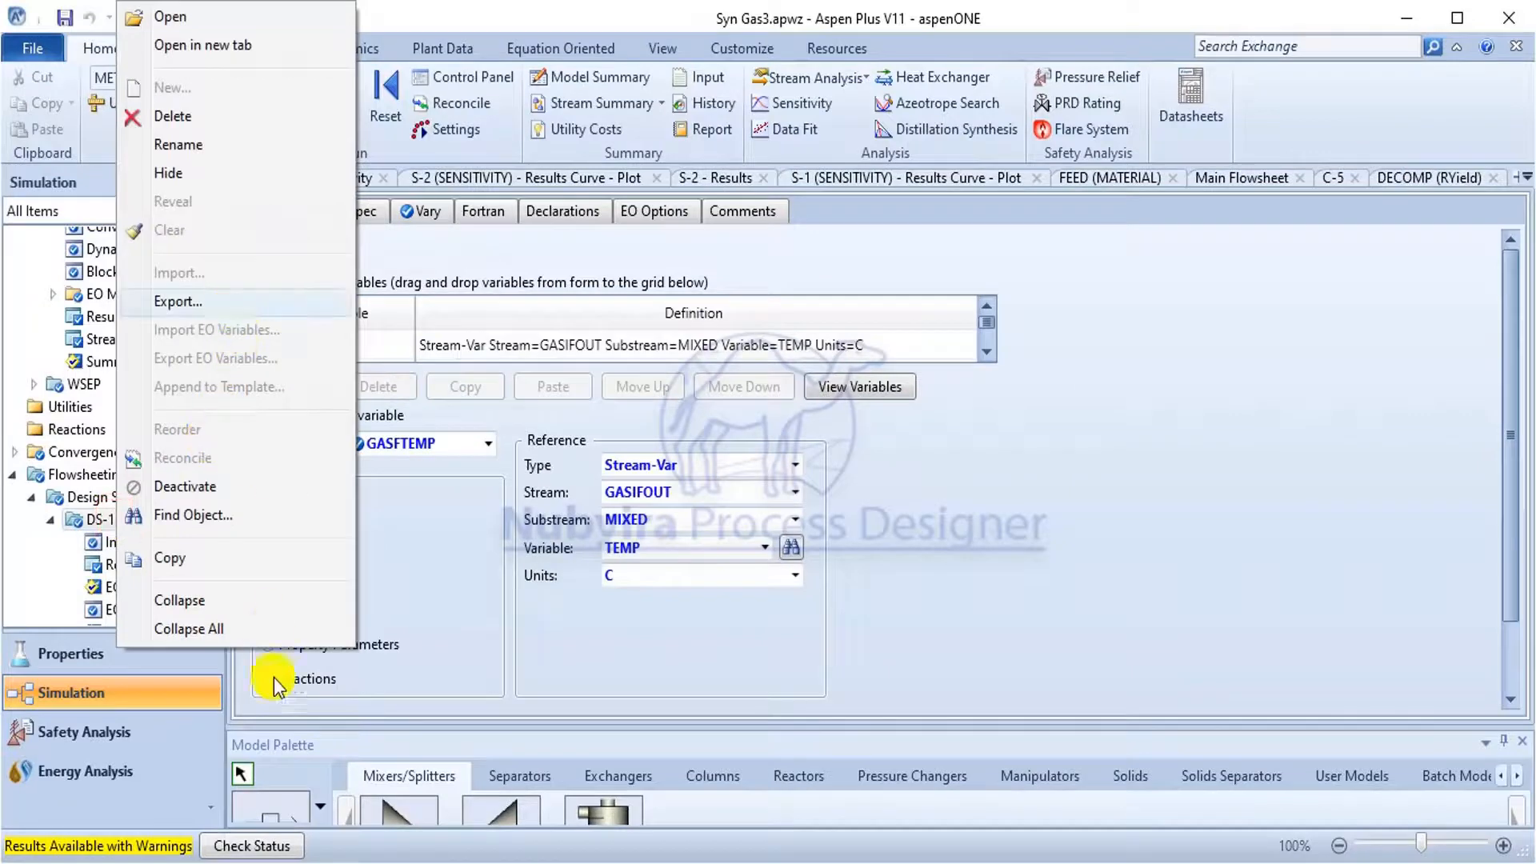
click(236, 485)
Activate both sensitivity analyses, S-1 and S-2, under Model Analysis Tools.
scroll(92, 480, down, 5)
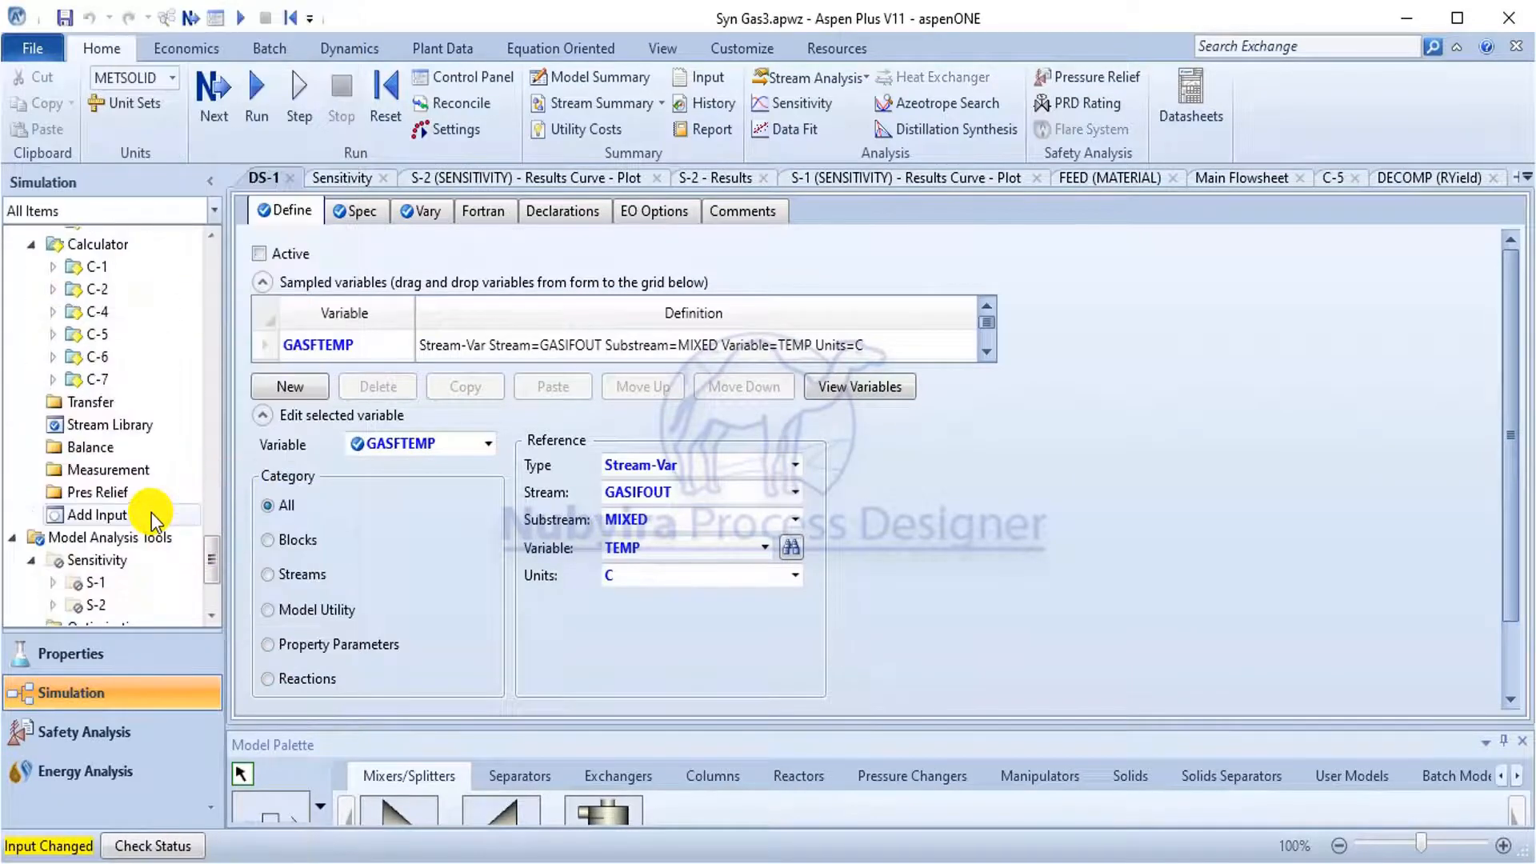
click(90, 389)
right_click(94, 389)
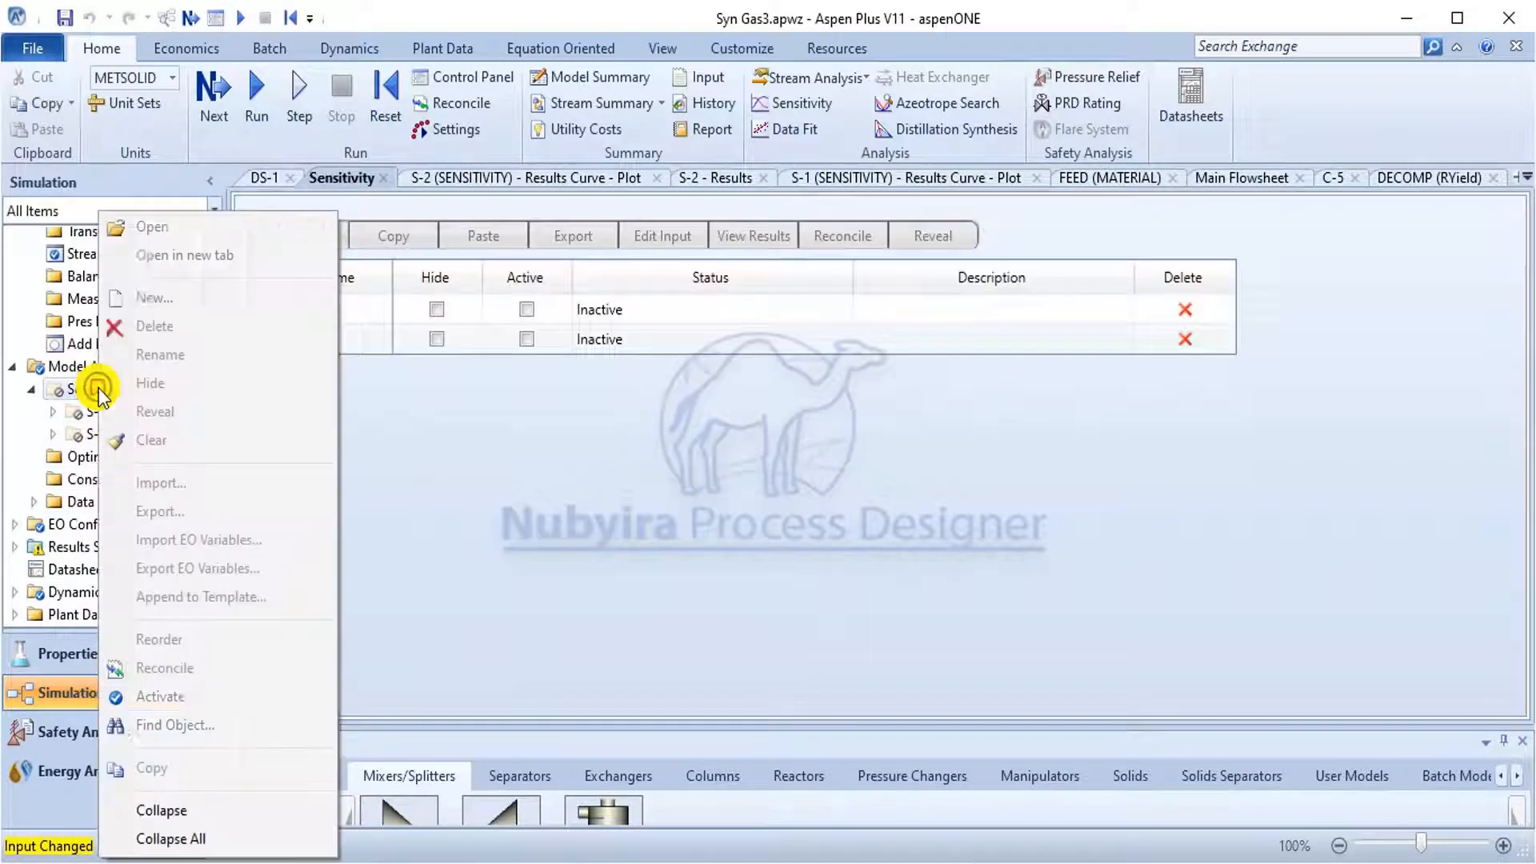
click(179, 689)
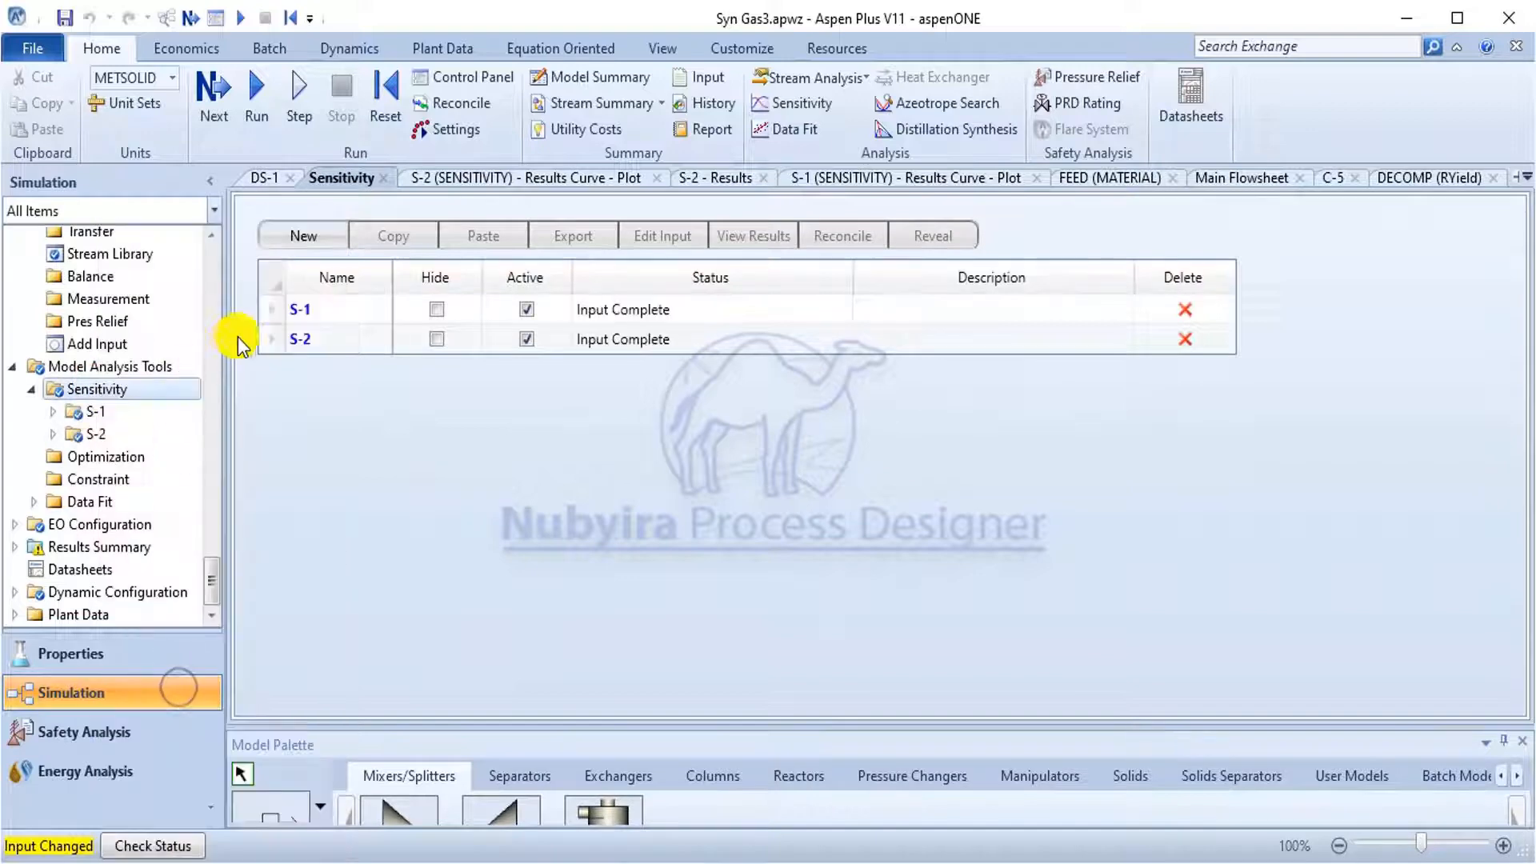
Change the type of S-1's manipulated variable 1 to Block-Var and choose block DECOMP.
double_click(110, 407)
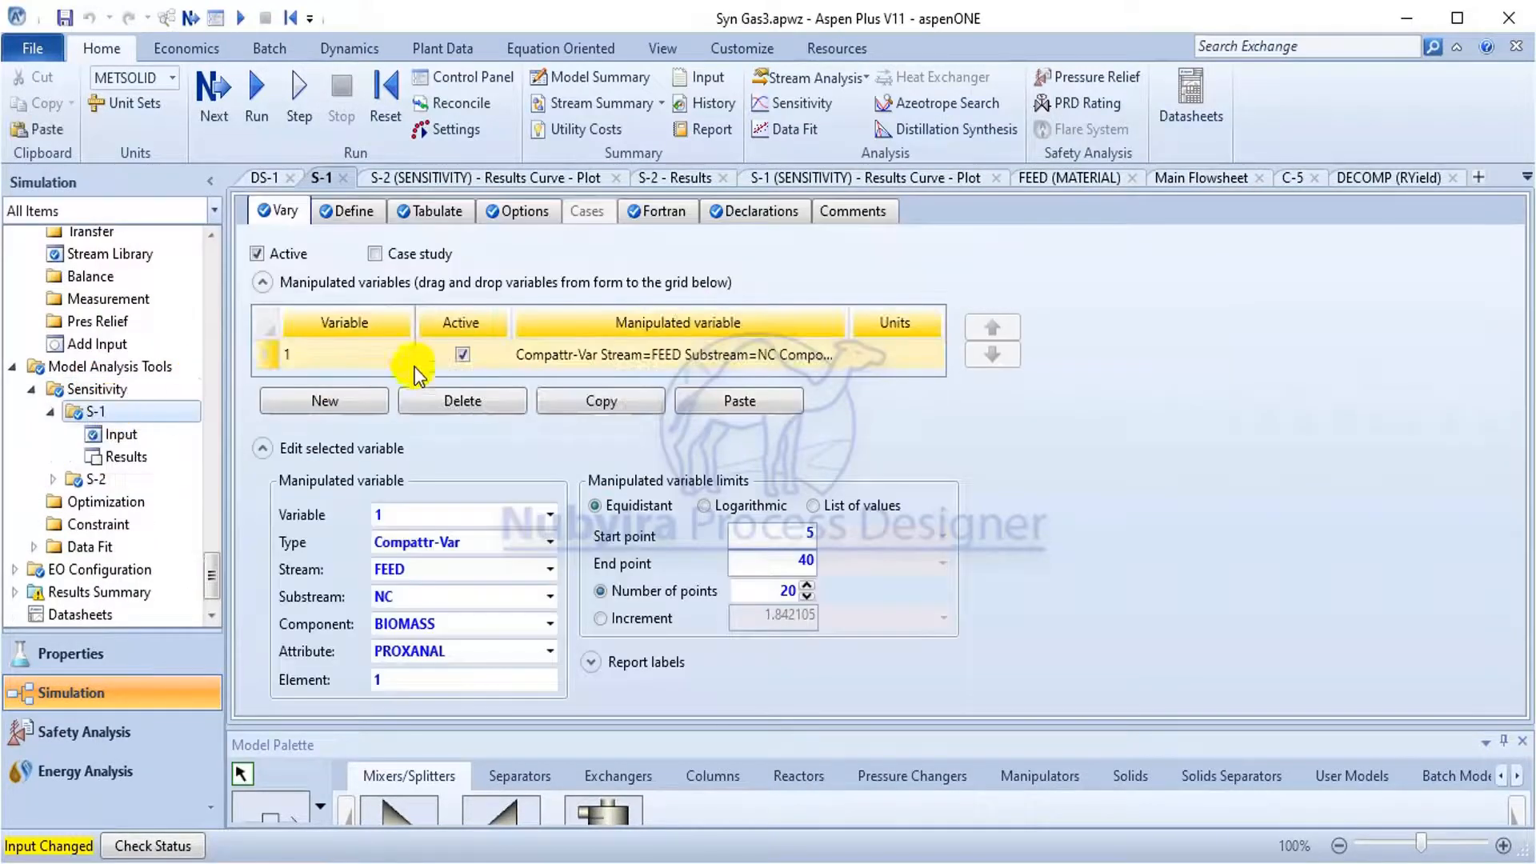
click(534, 540)
scroll(500, 386, down, 1)
scroll(500, 385, up, 3)
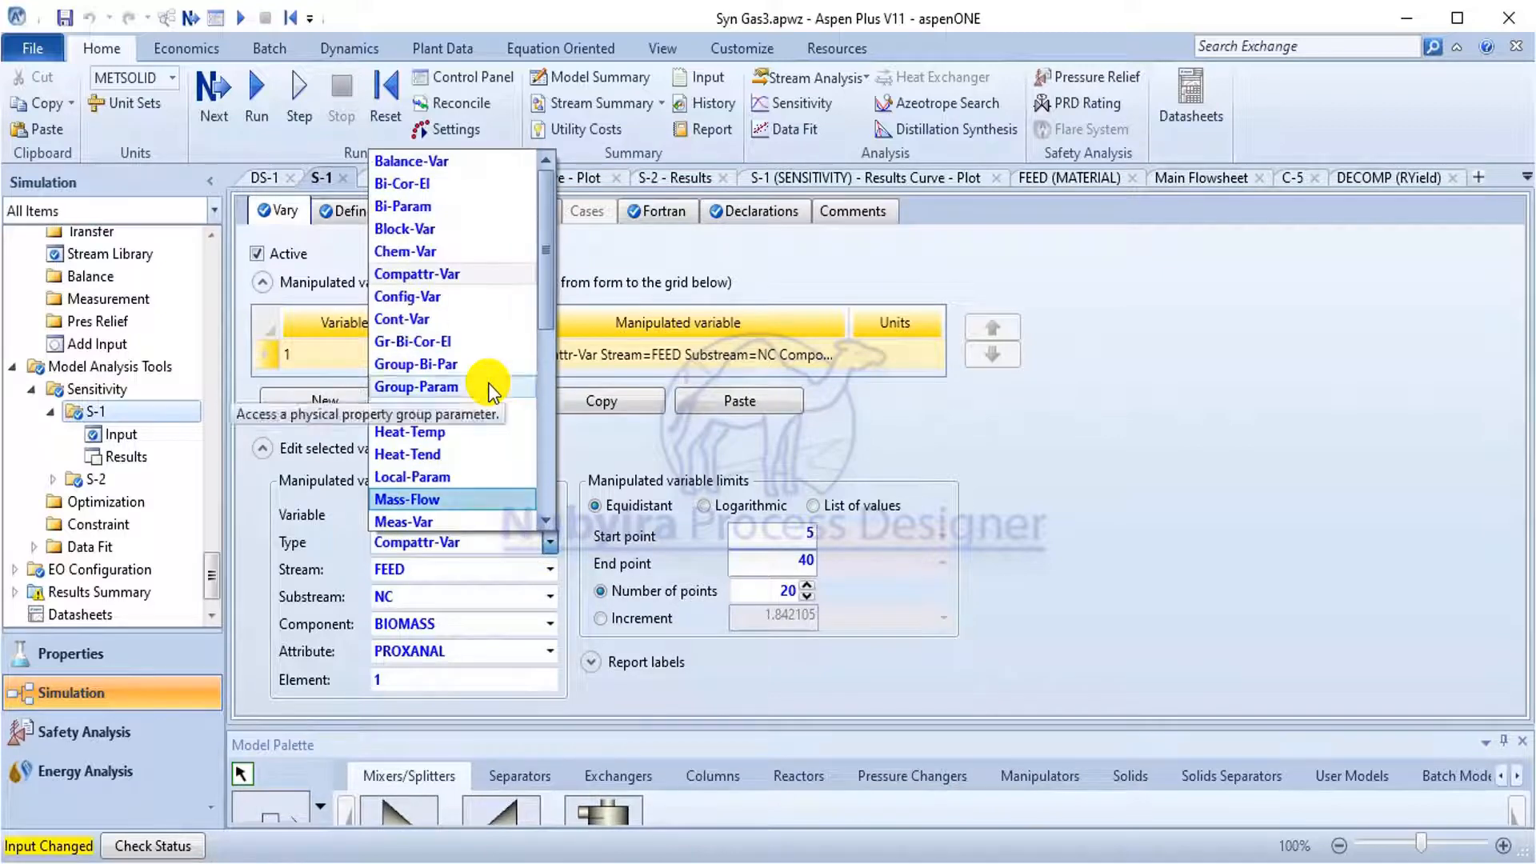
click(458, 229)
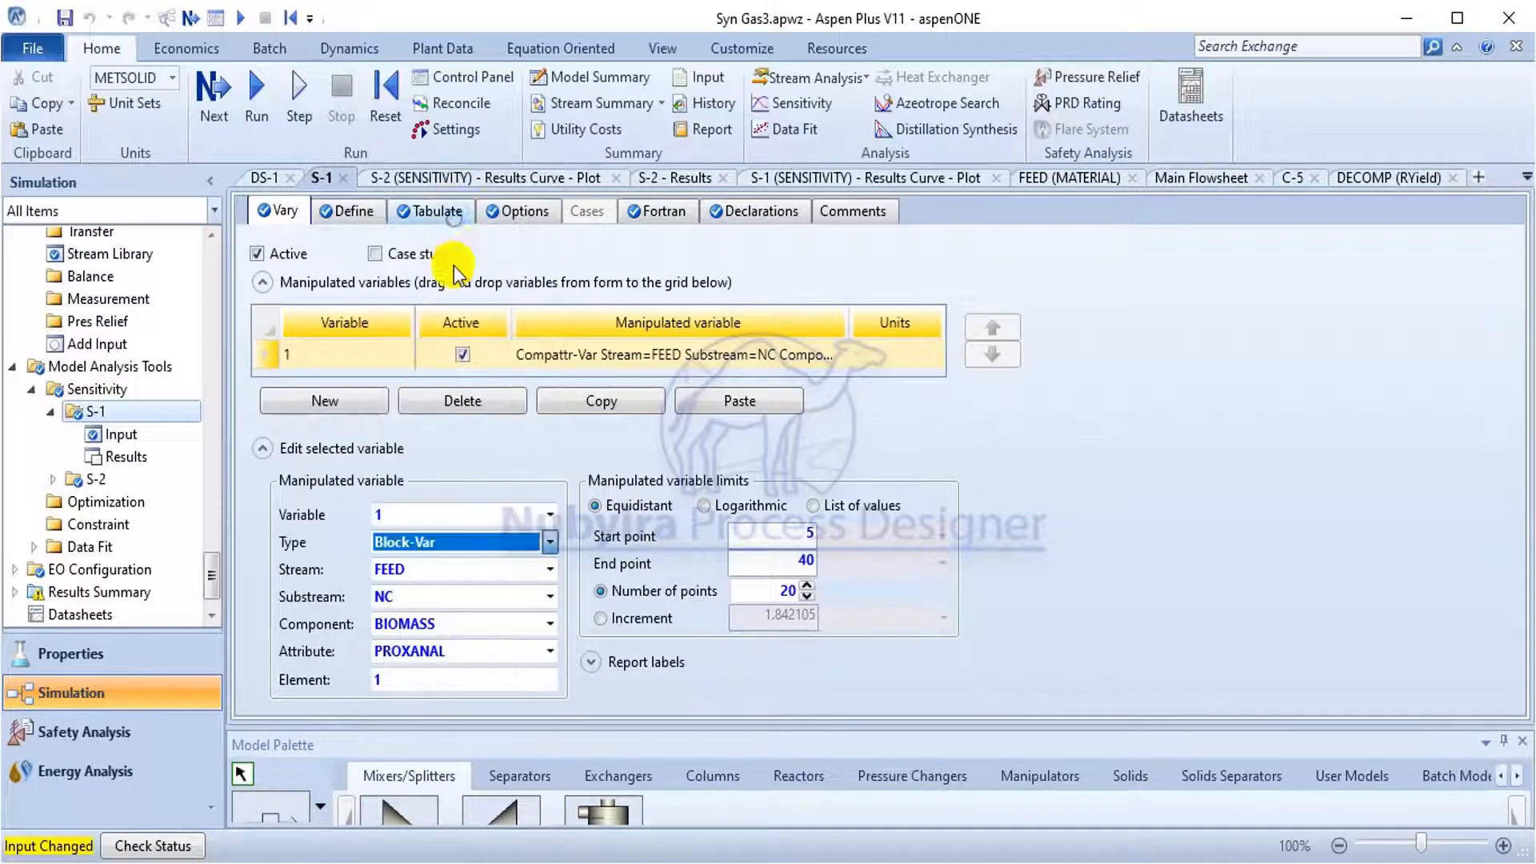
click(550, 570)
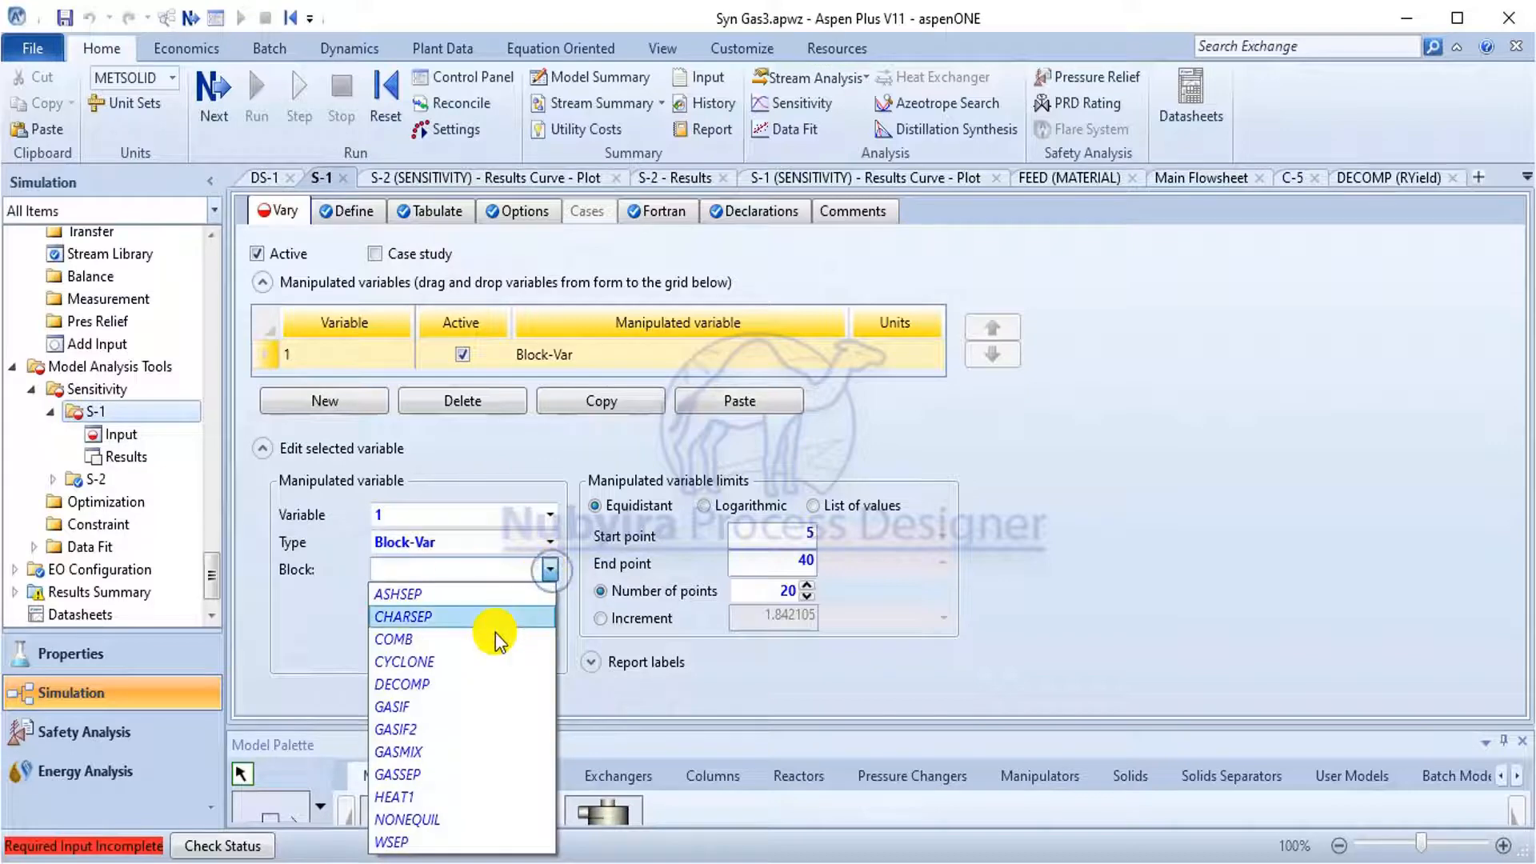
click(472, 682)
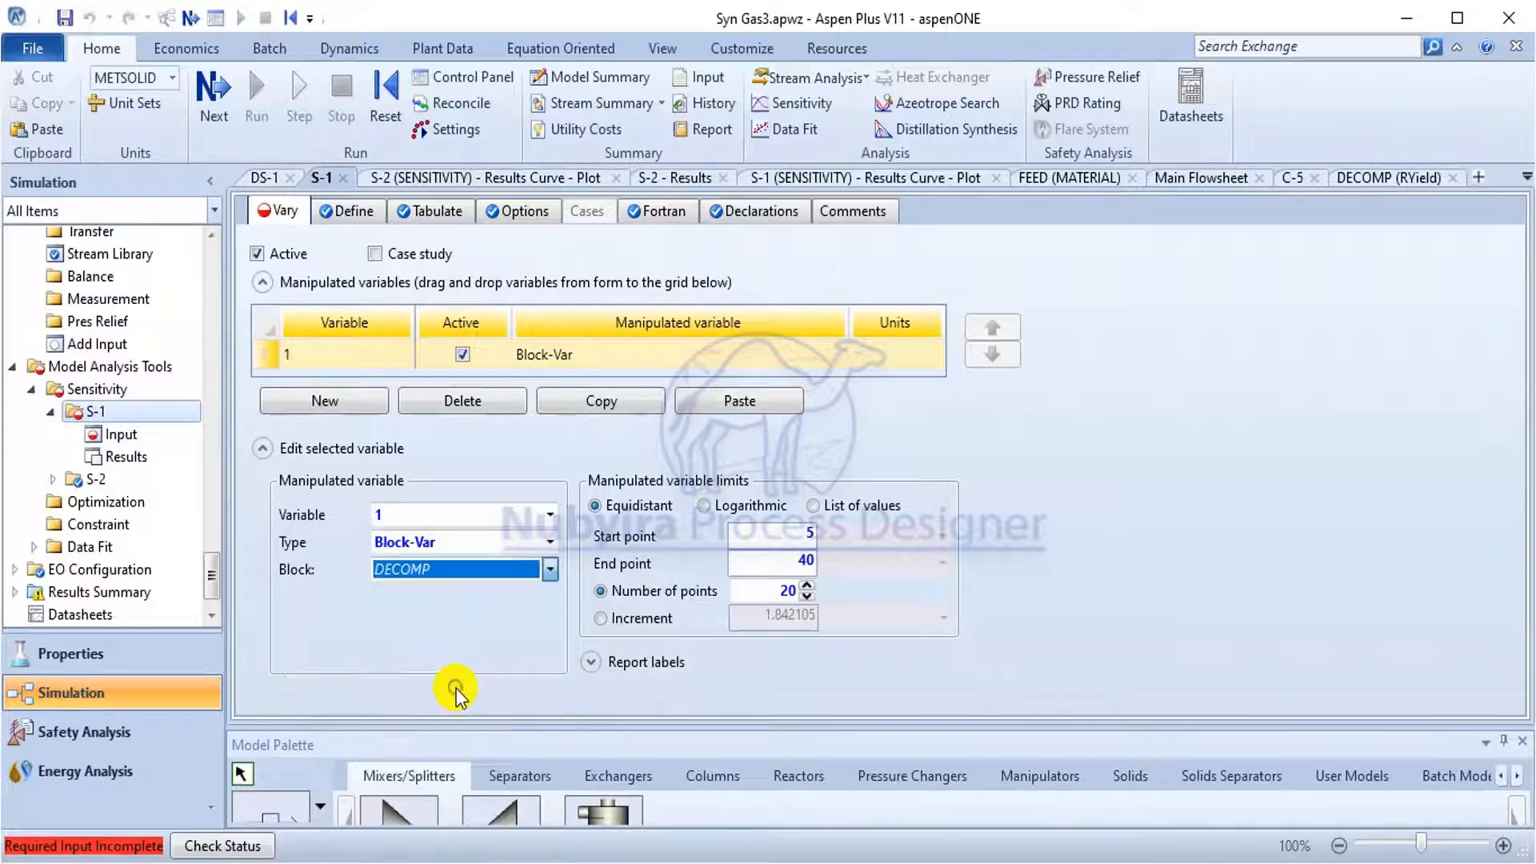
Set S-1's manipulated block variable to MASS-YIELD with ID1 C and ID2 CISOLID.
click(520, 597)
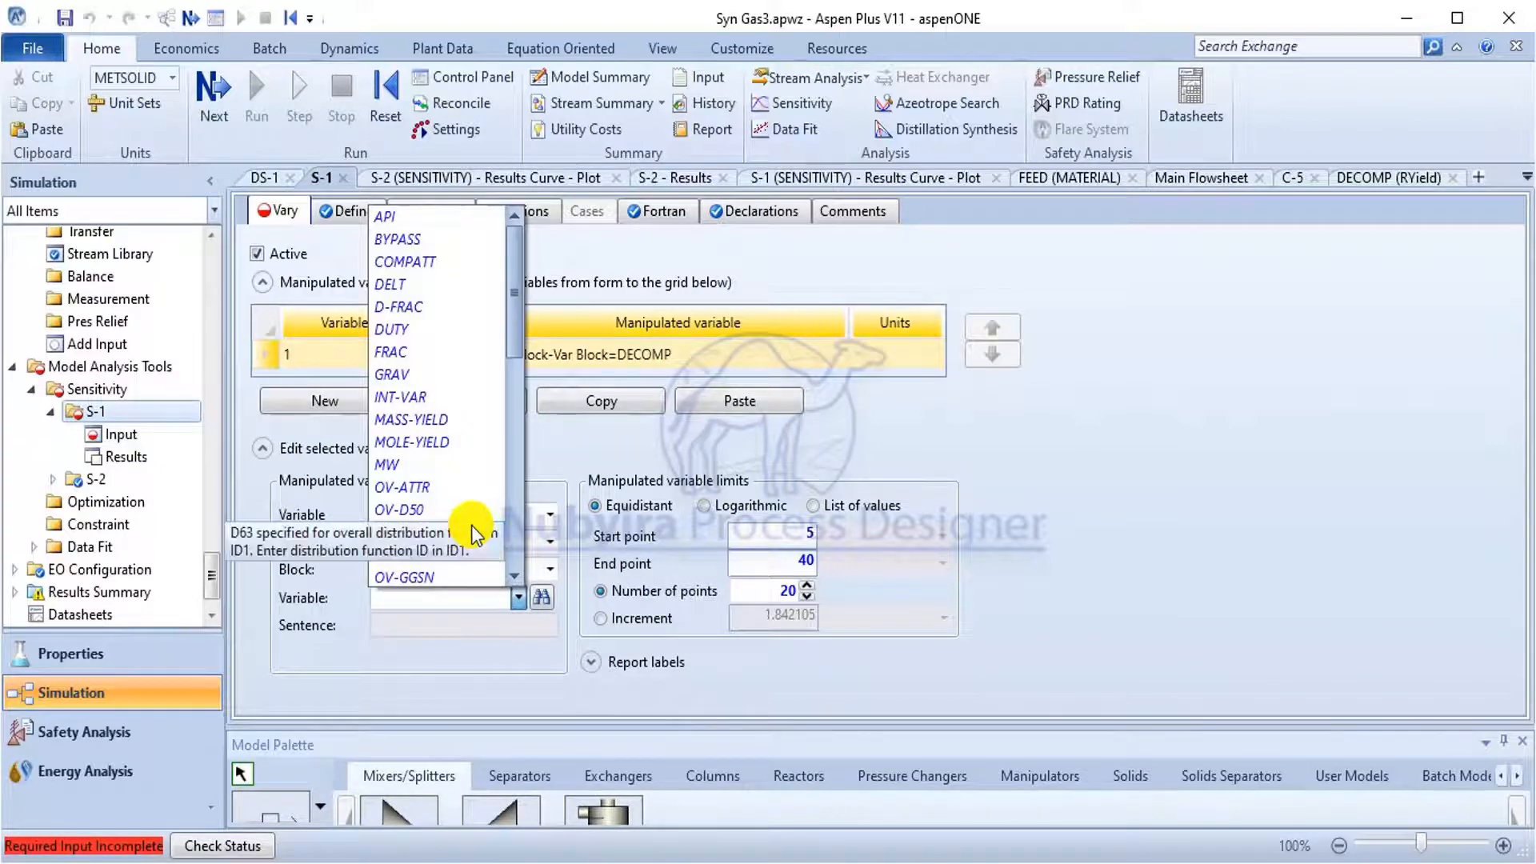
click(429, 417)
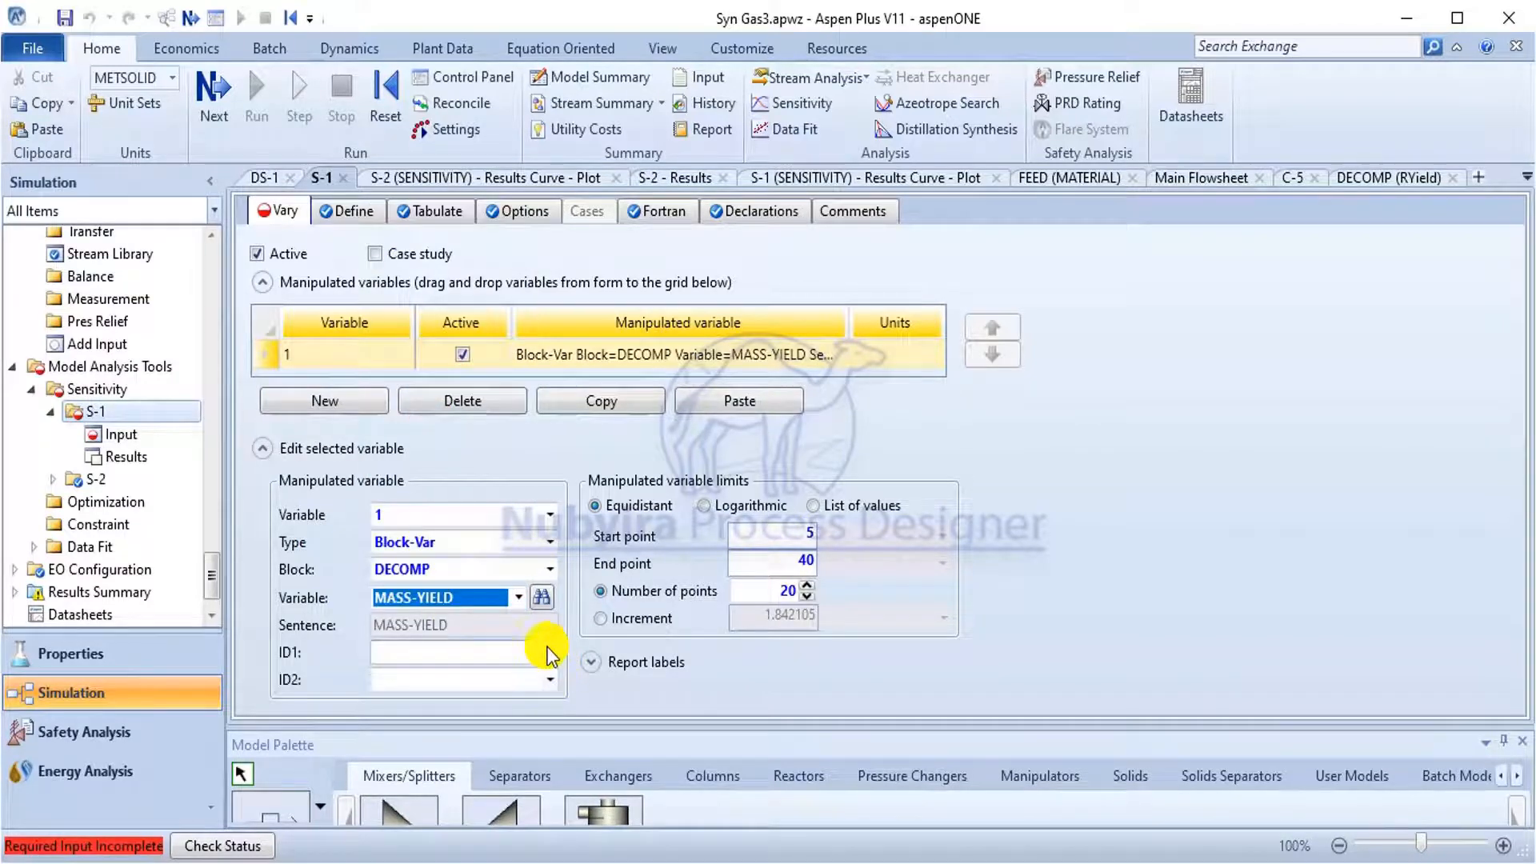
click(548, 652)
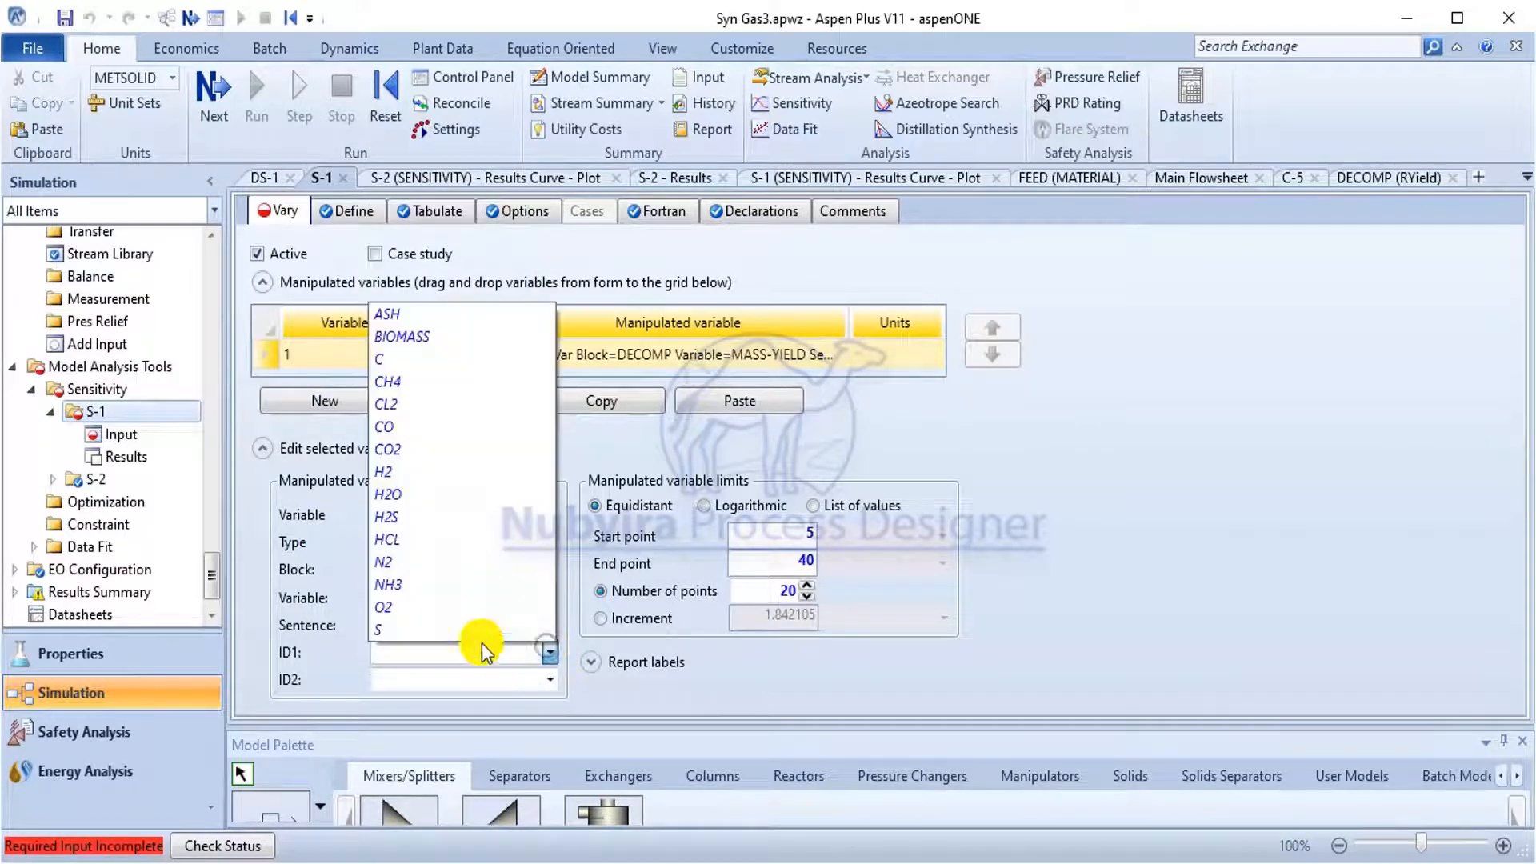
click(424, 359)
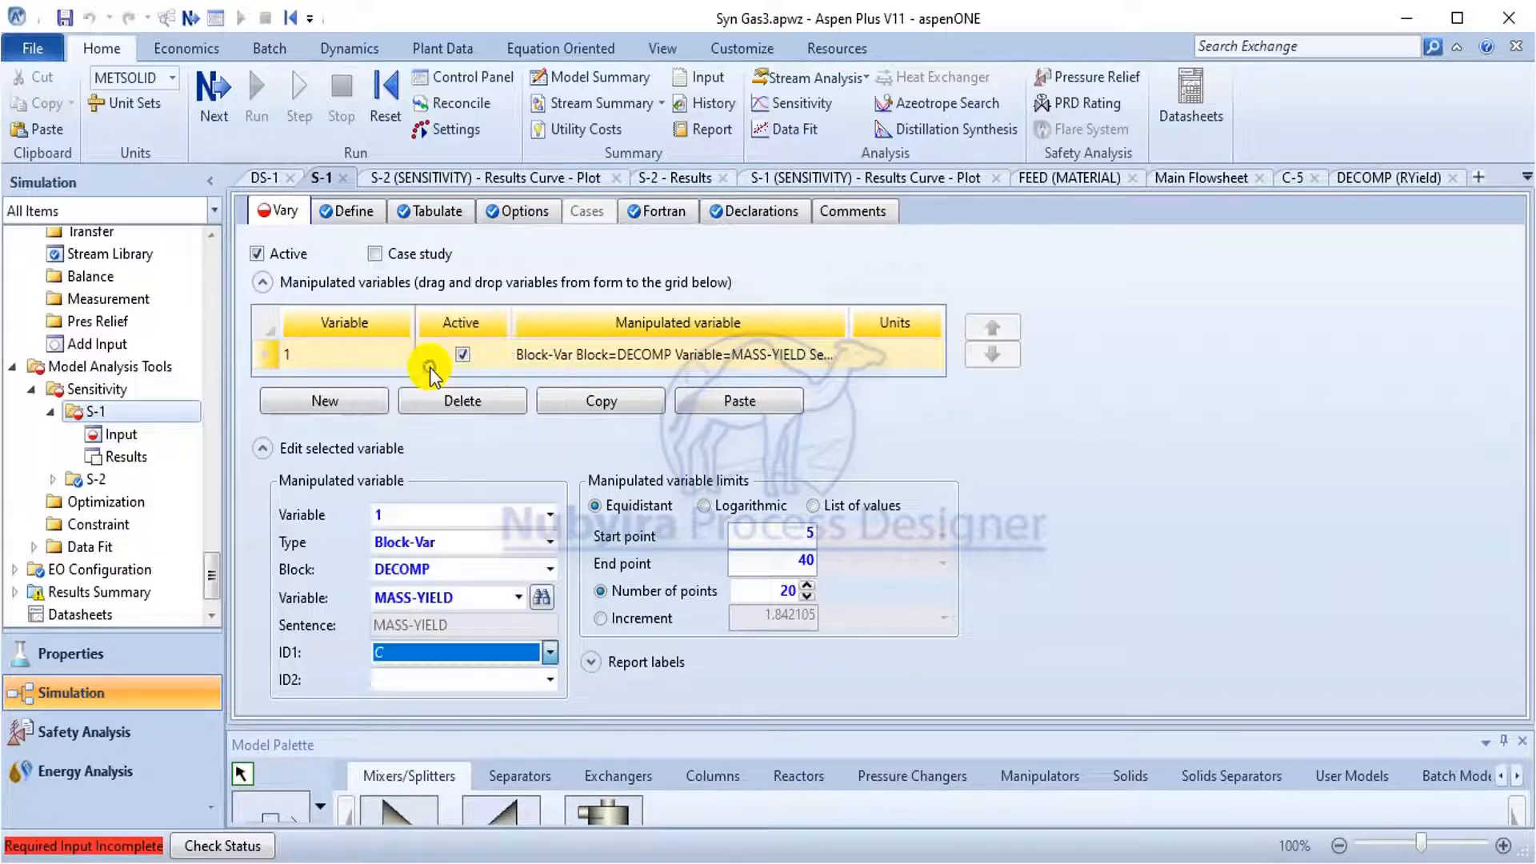
click(547, 679)
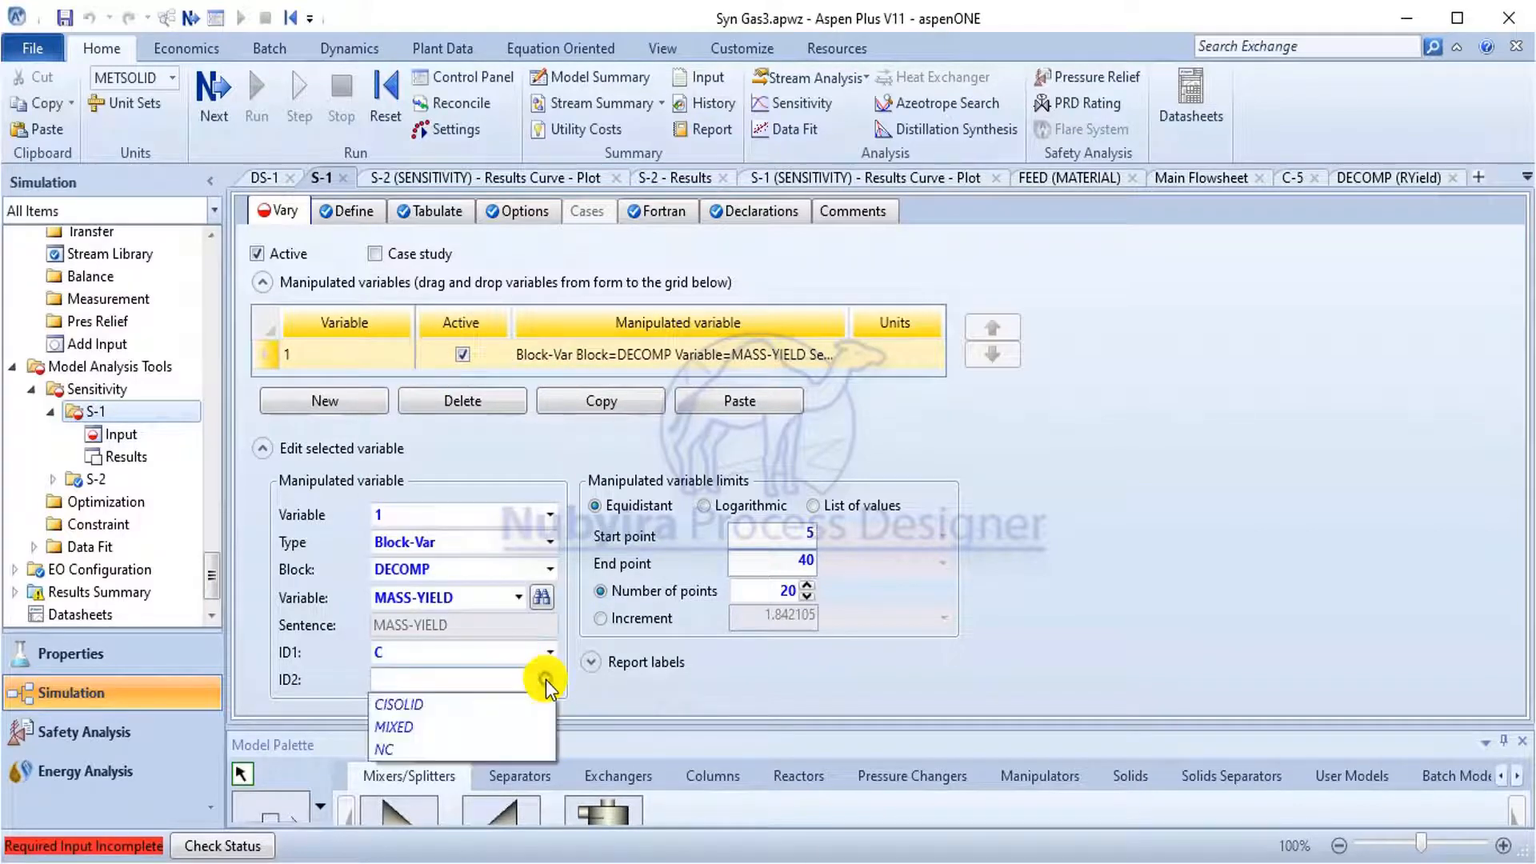
click(518, 720)
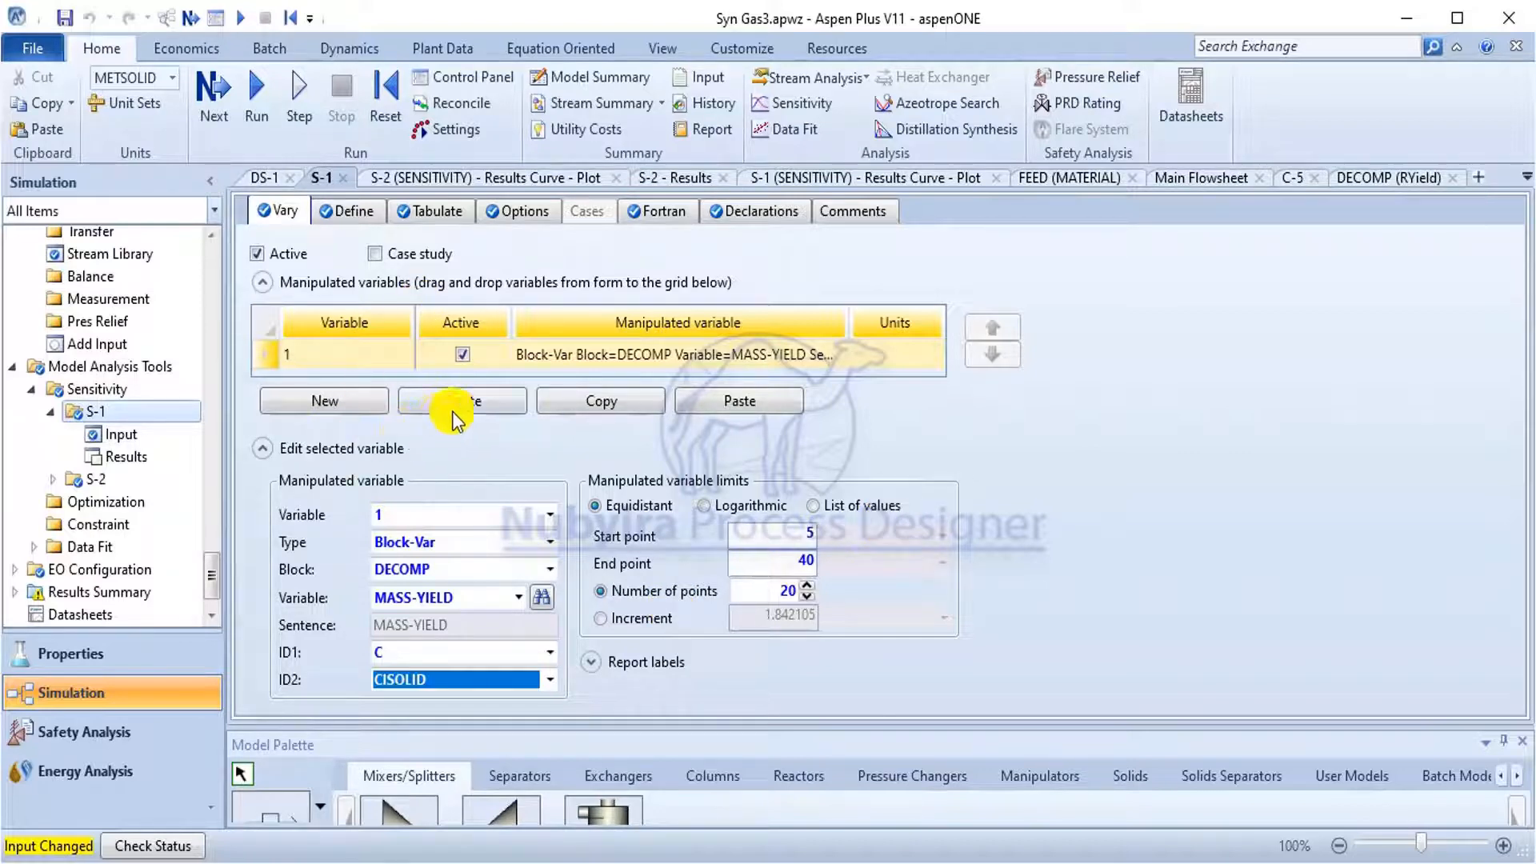
Replace S-2's manipulated variable with a copy of S-1's DECOMP MASS-YIELD variable.
click(626, 409)
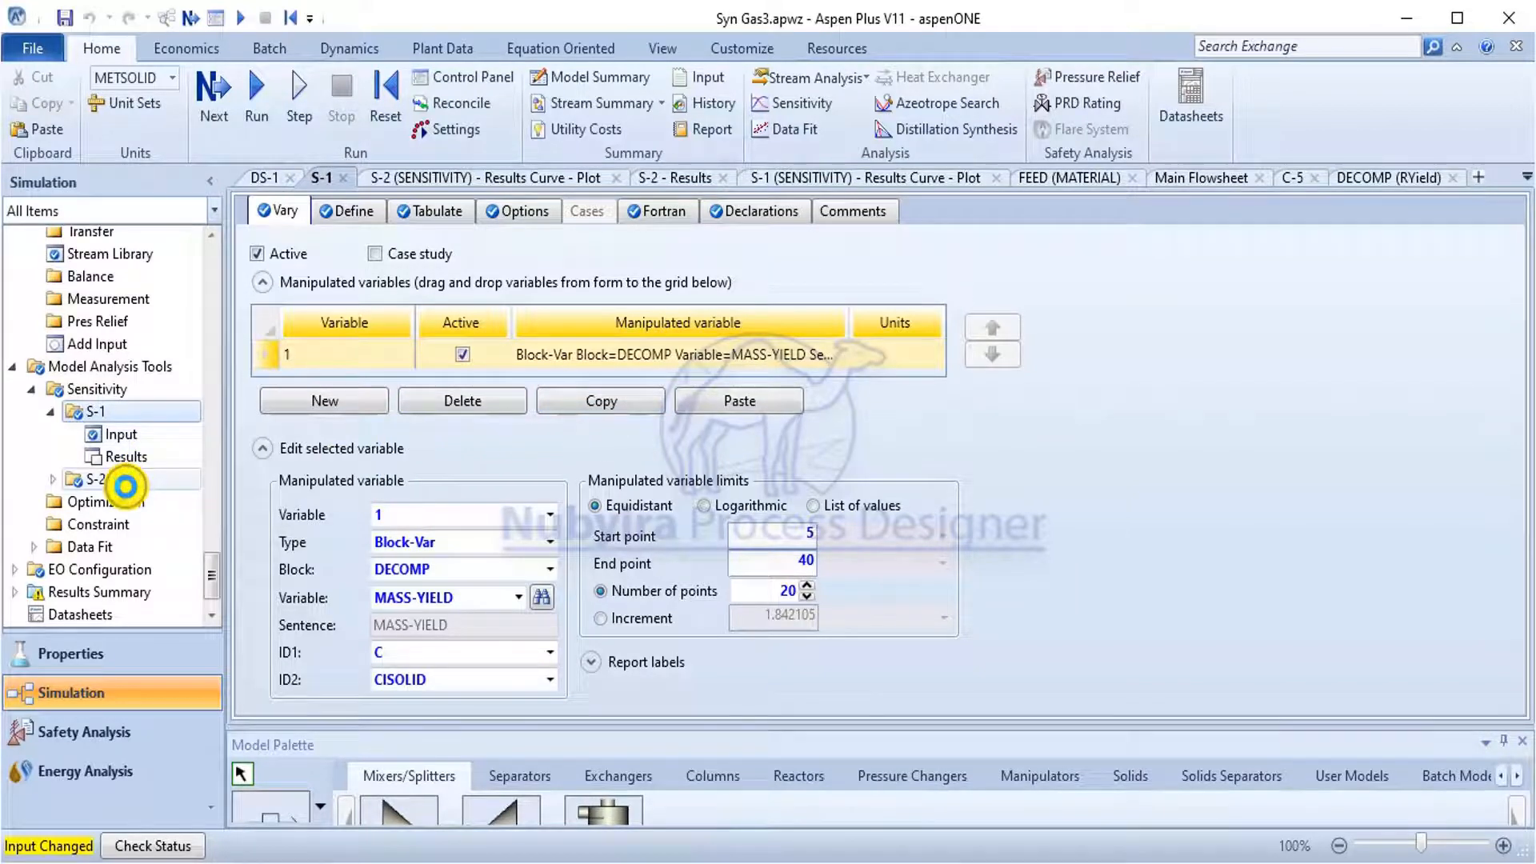
click(125, 483)
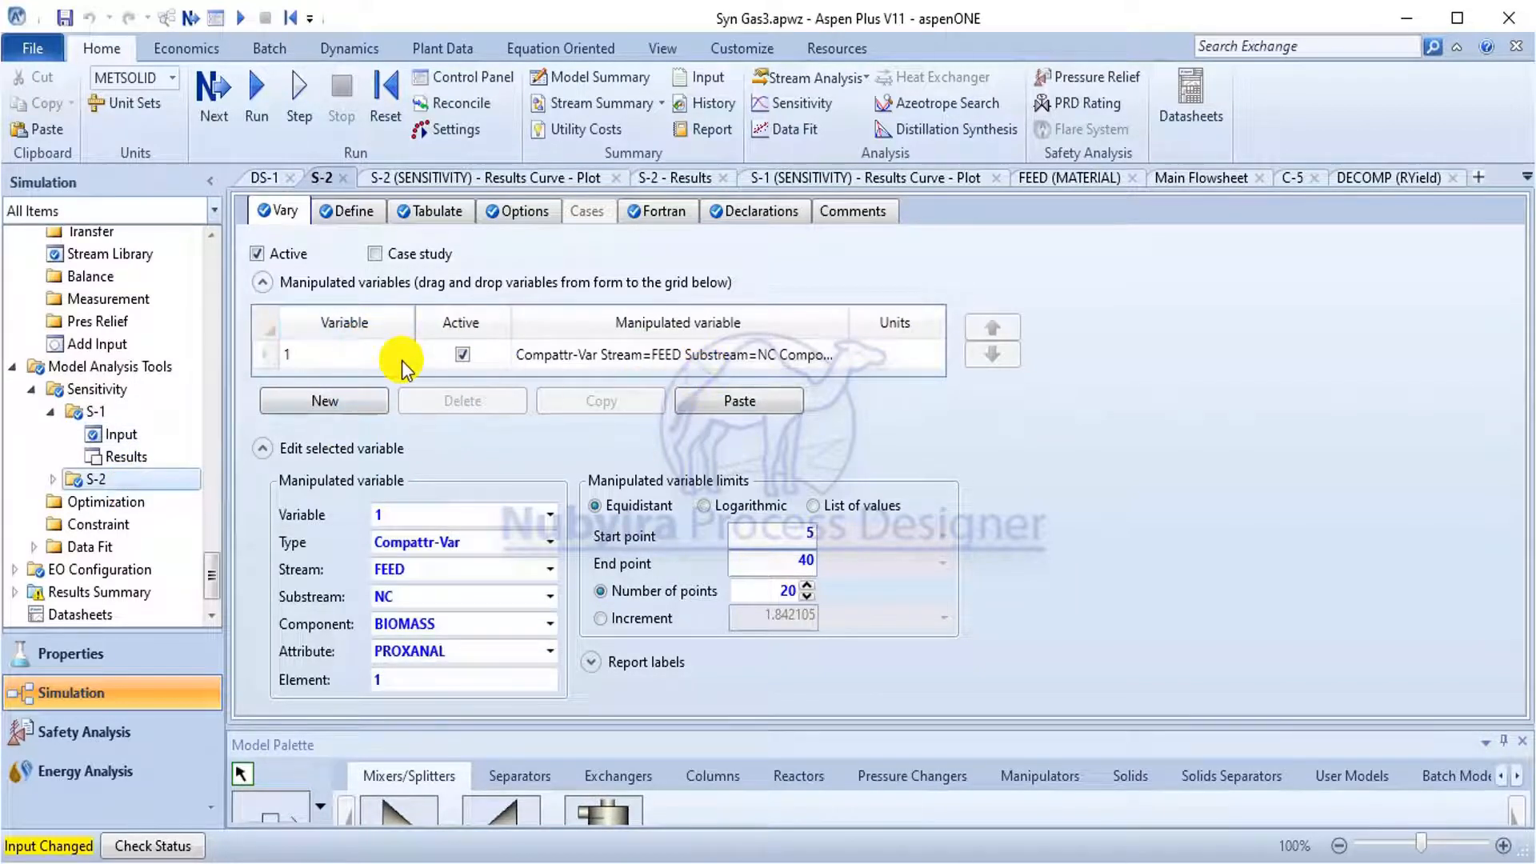
click(270, 357)
right_click(271, 357)
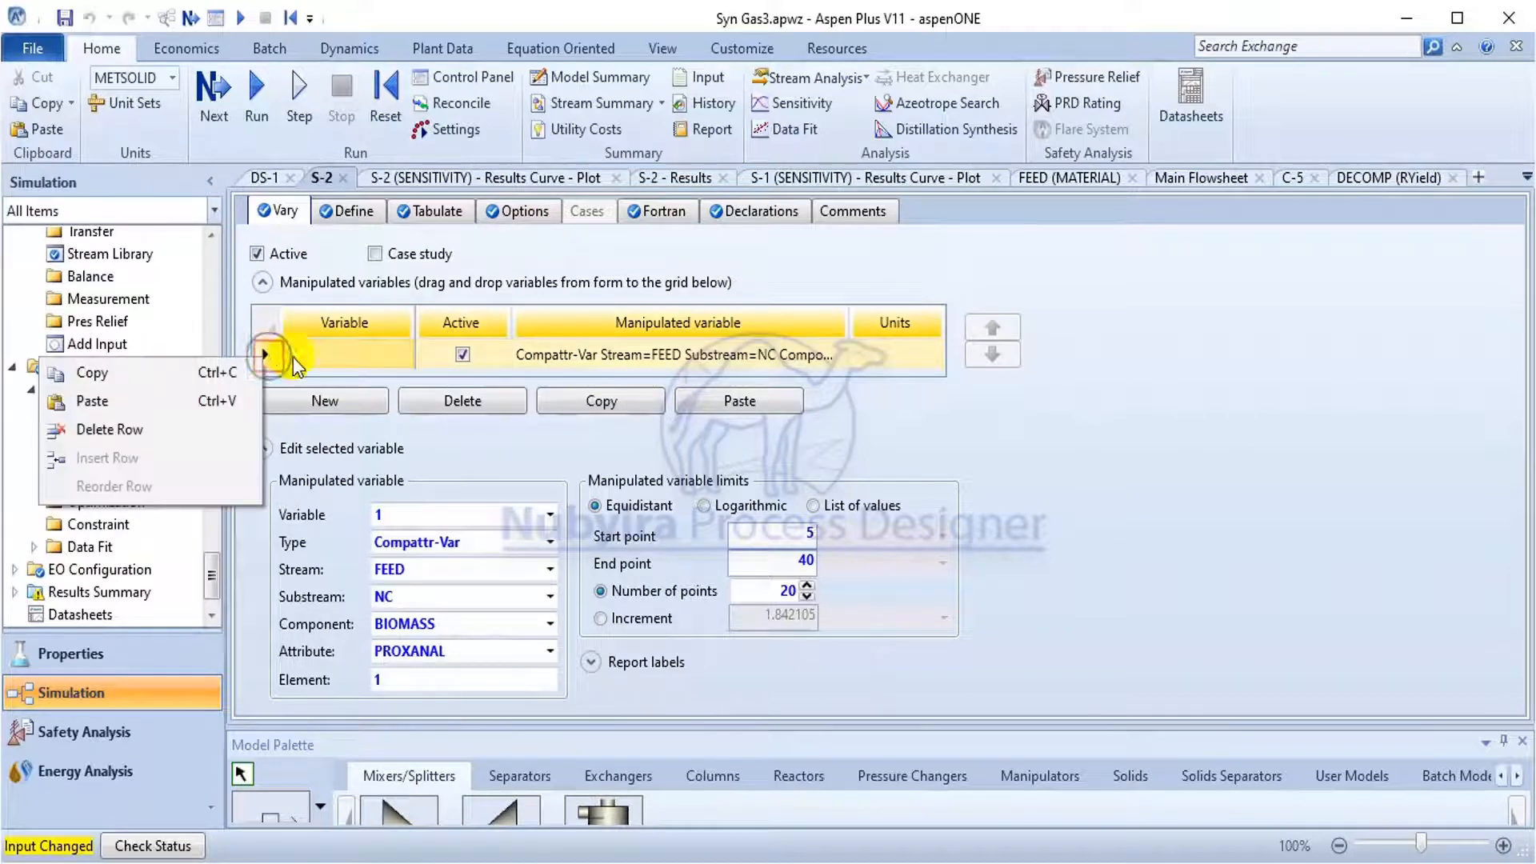
click(440, 390)
click(440, 391)
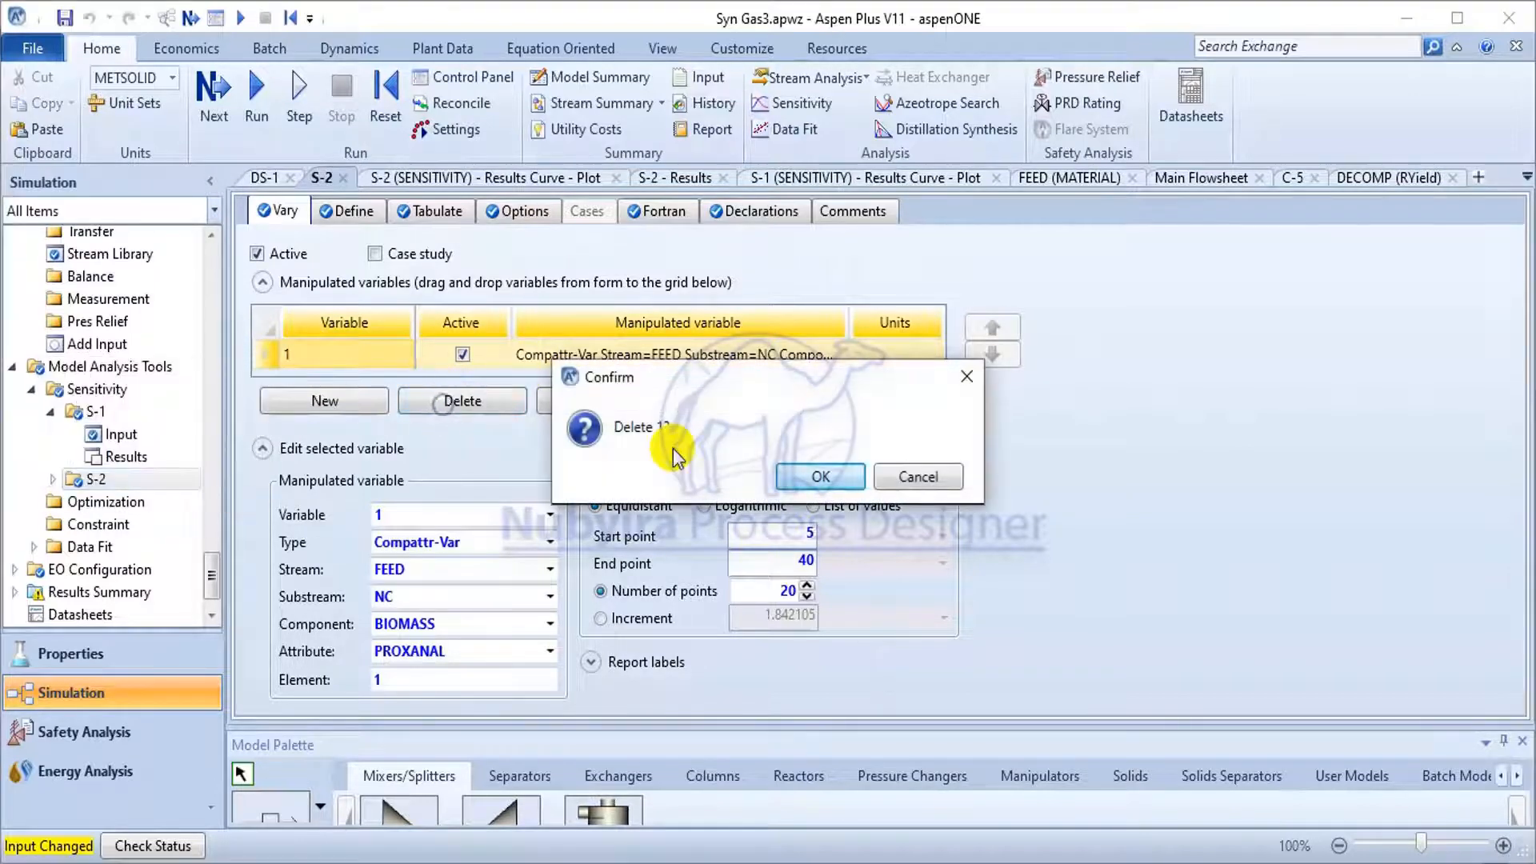
click(819, 477)
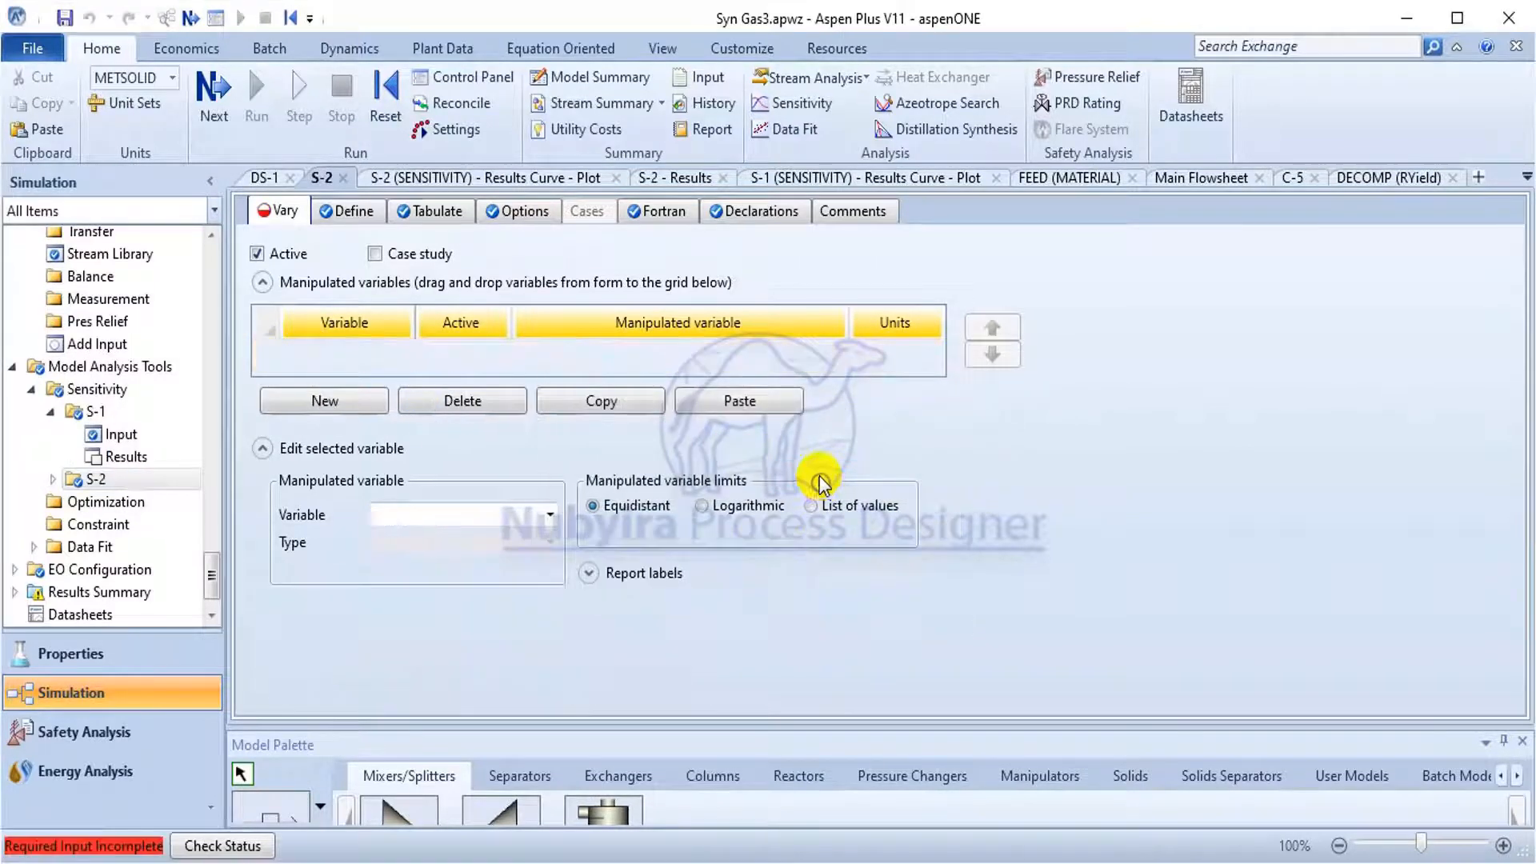
click(773, 403)
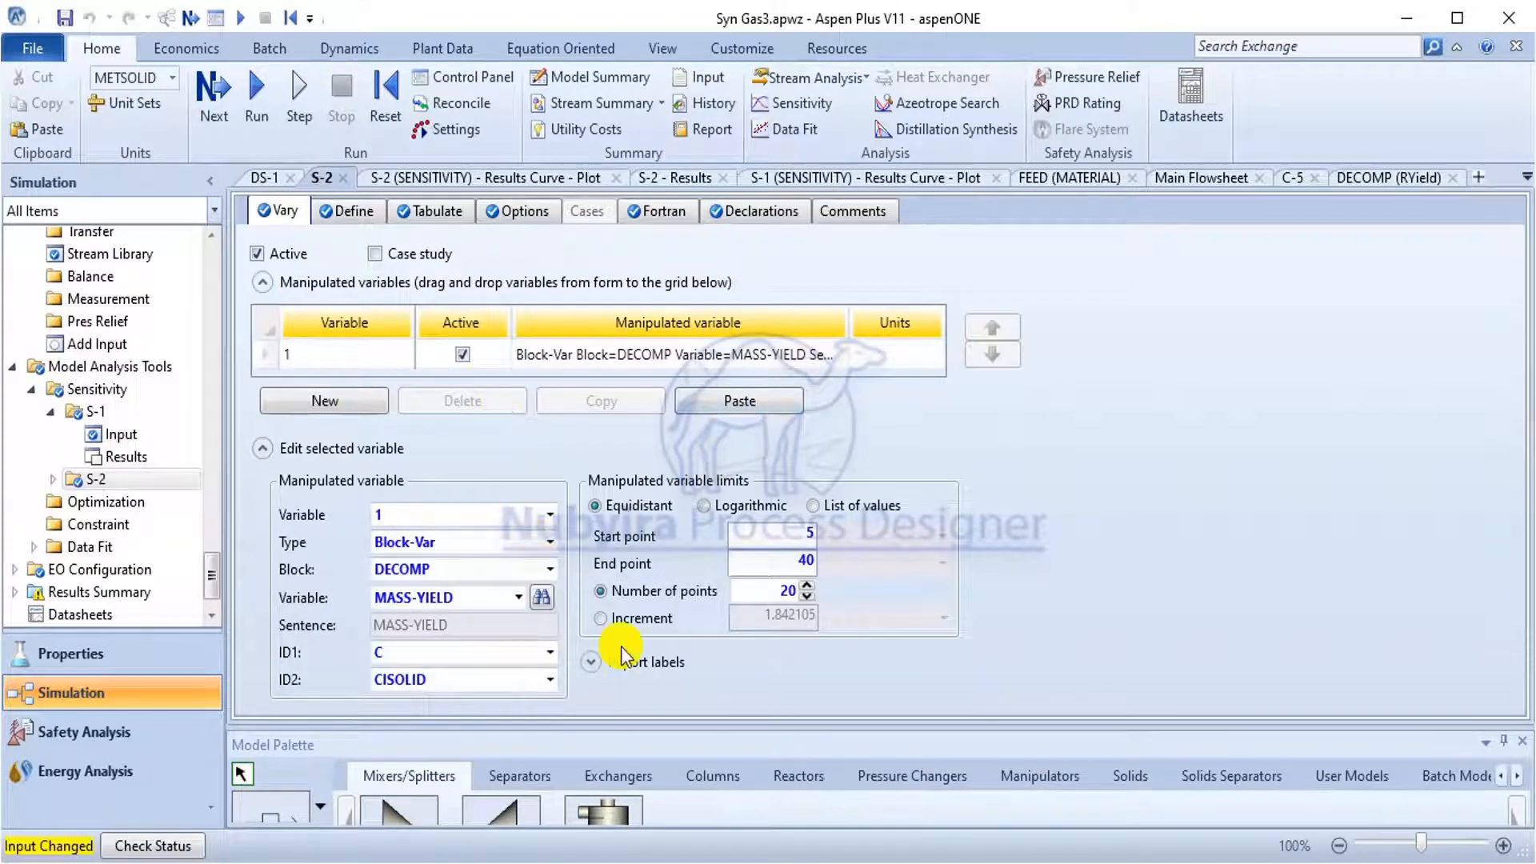
Insert a row above LHVGAS in S-2's tabulated variables and number it column 1.
click(453, 218)
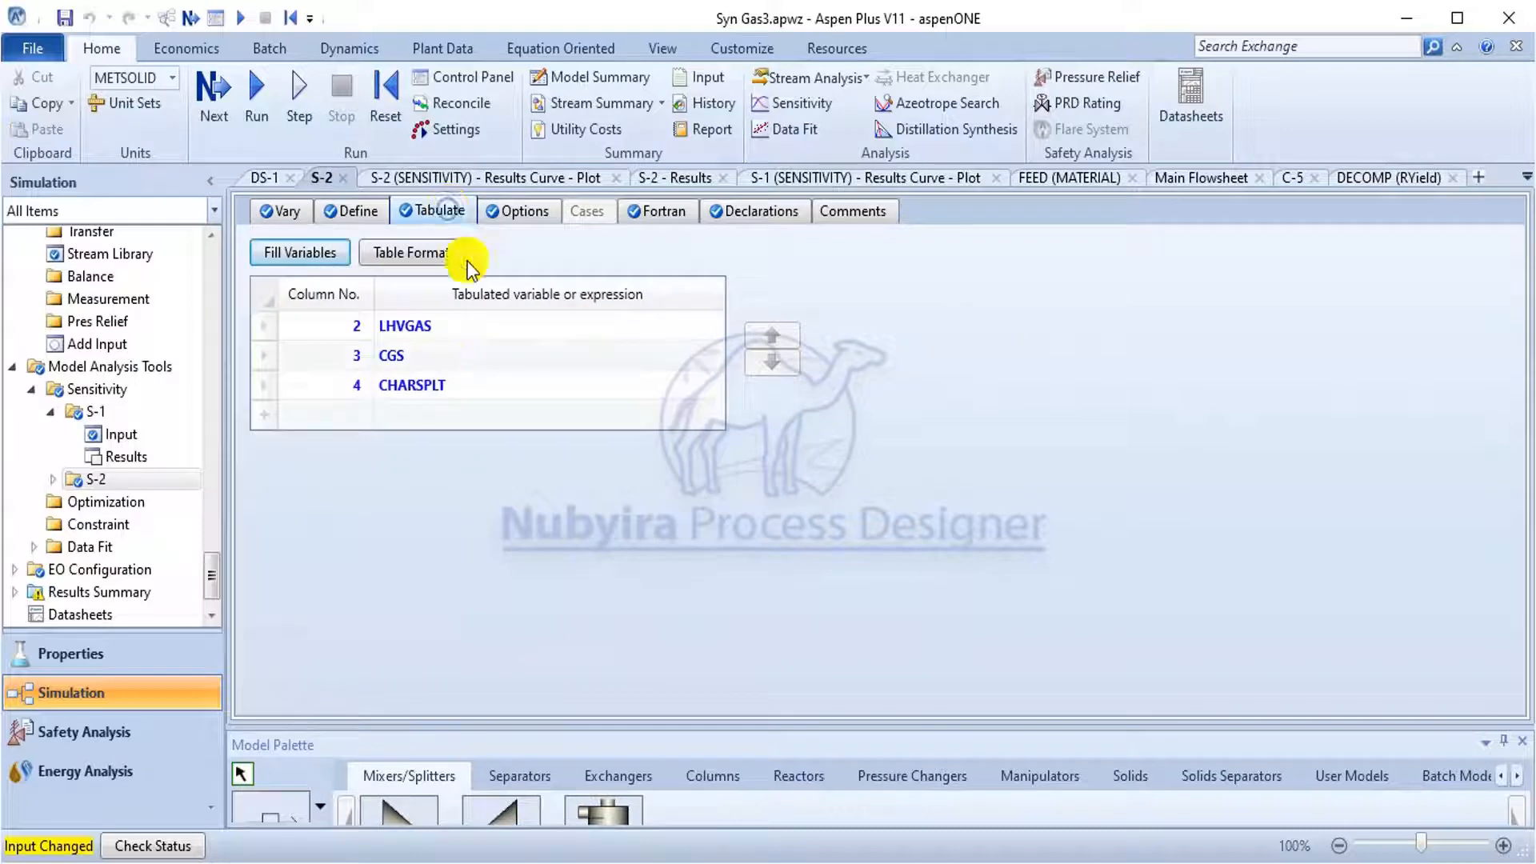
click(268, 326)
right_click(268, 326)
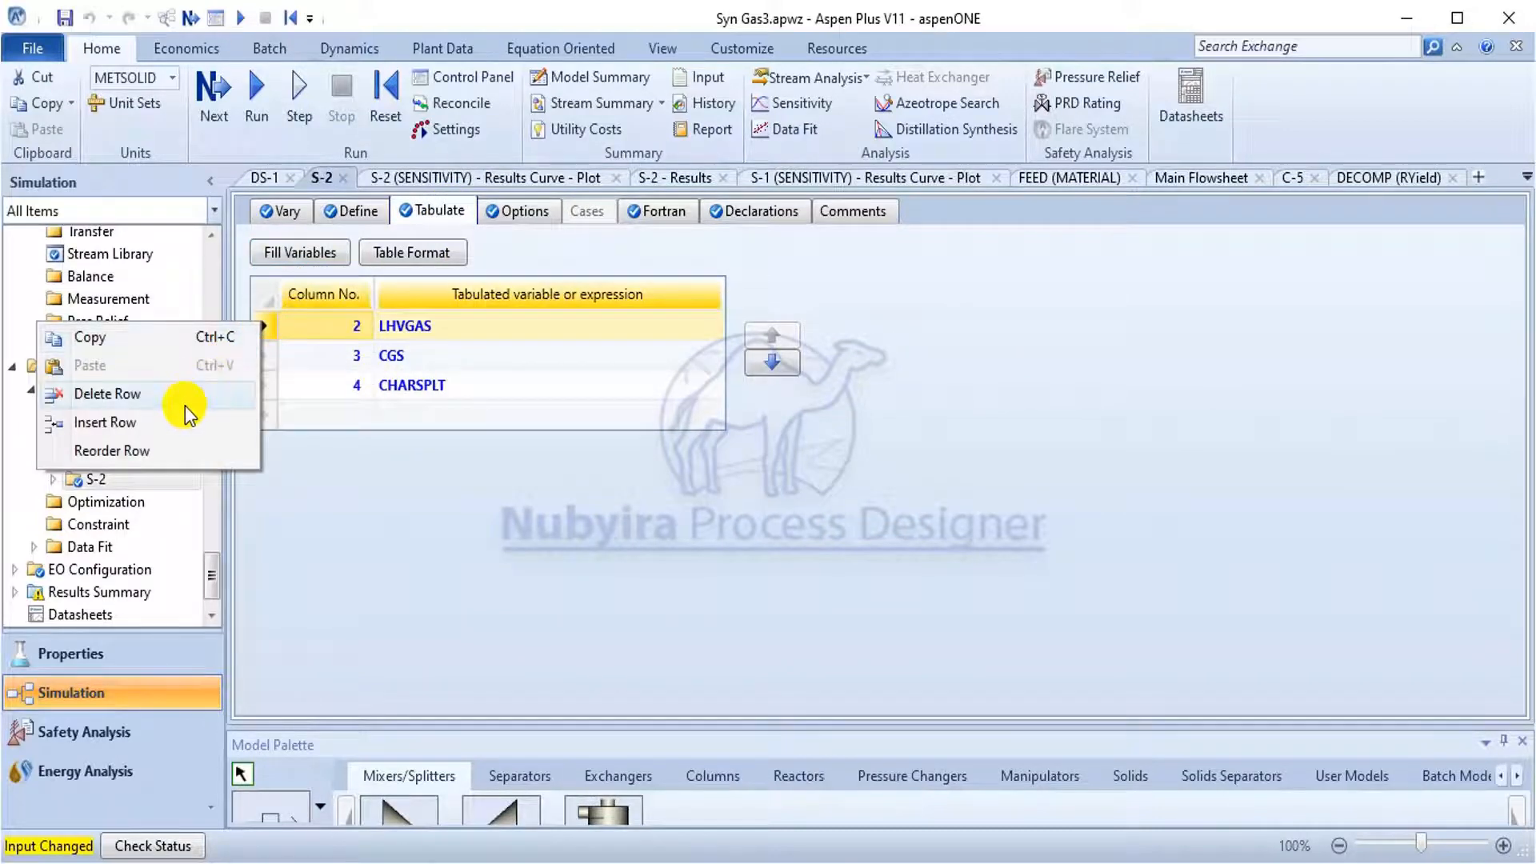
click(164, 430)
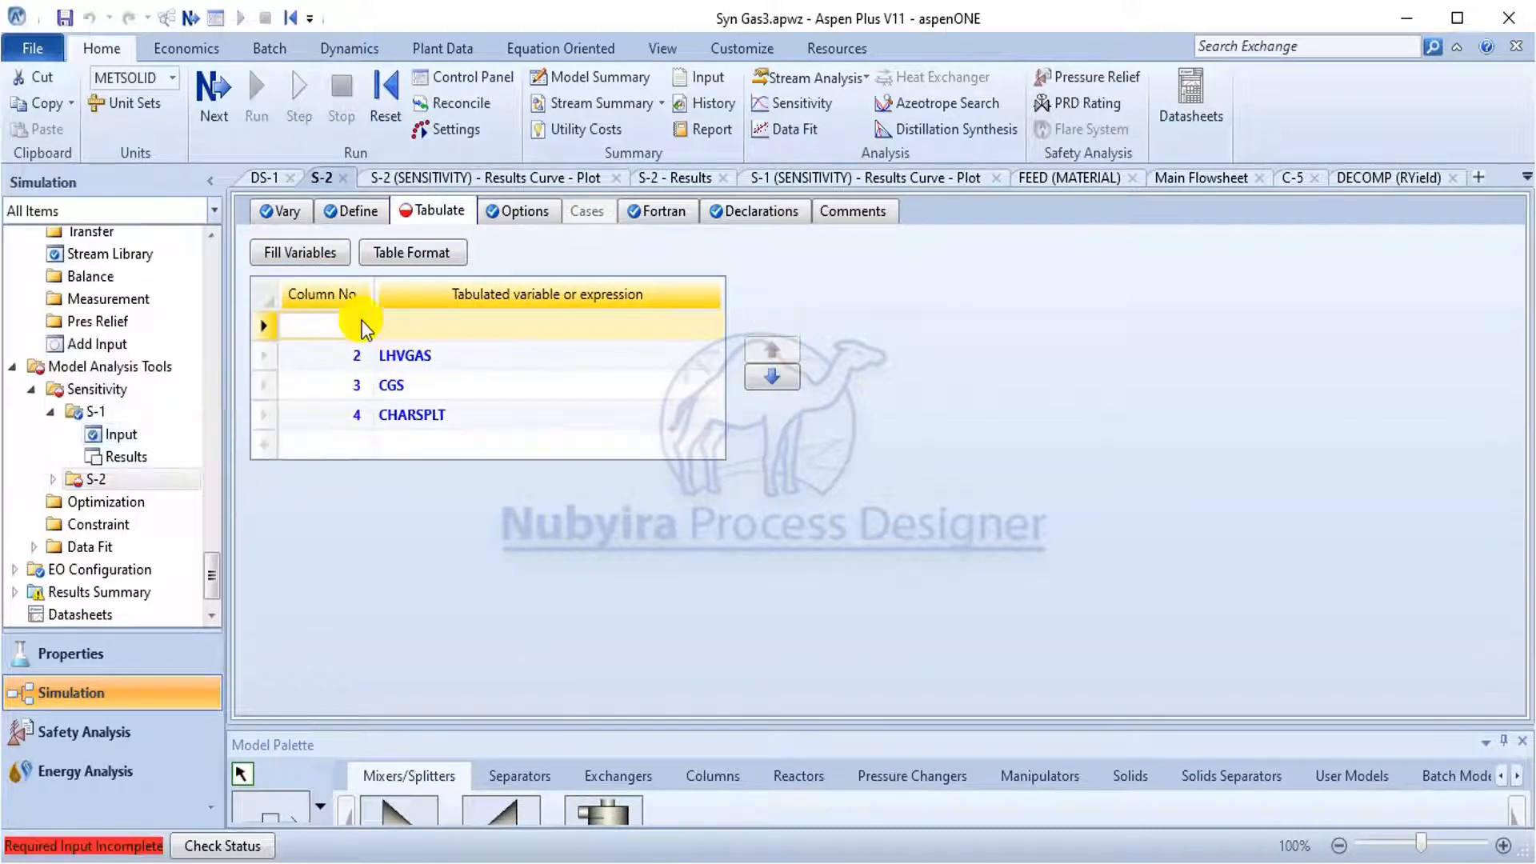
click(336, 326)
text(1)
click(478, 336)
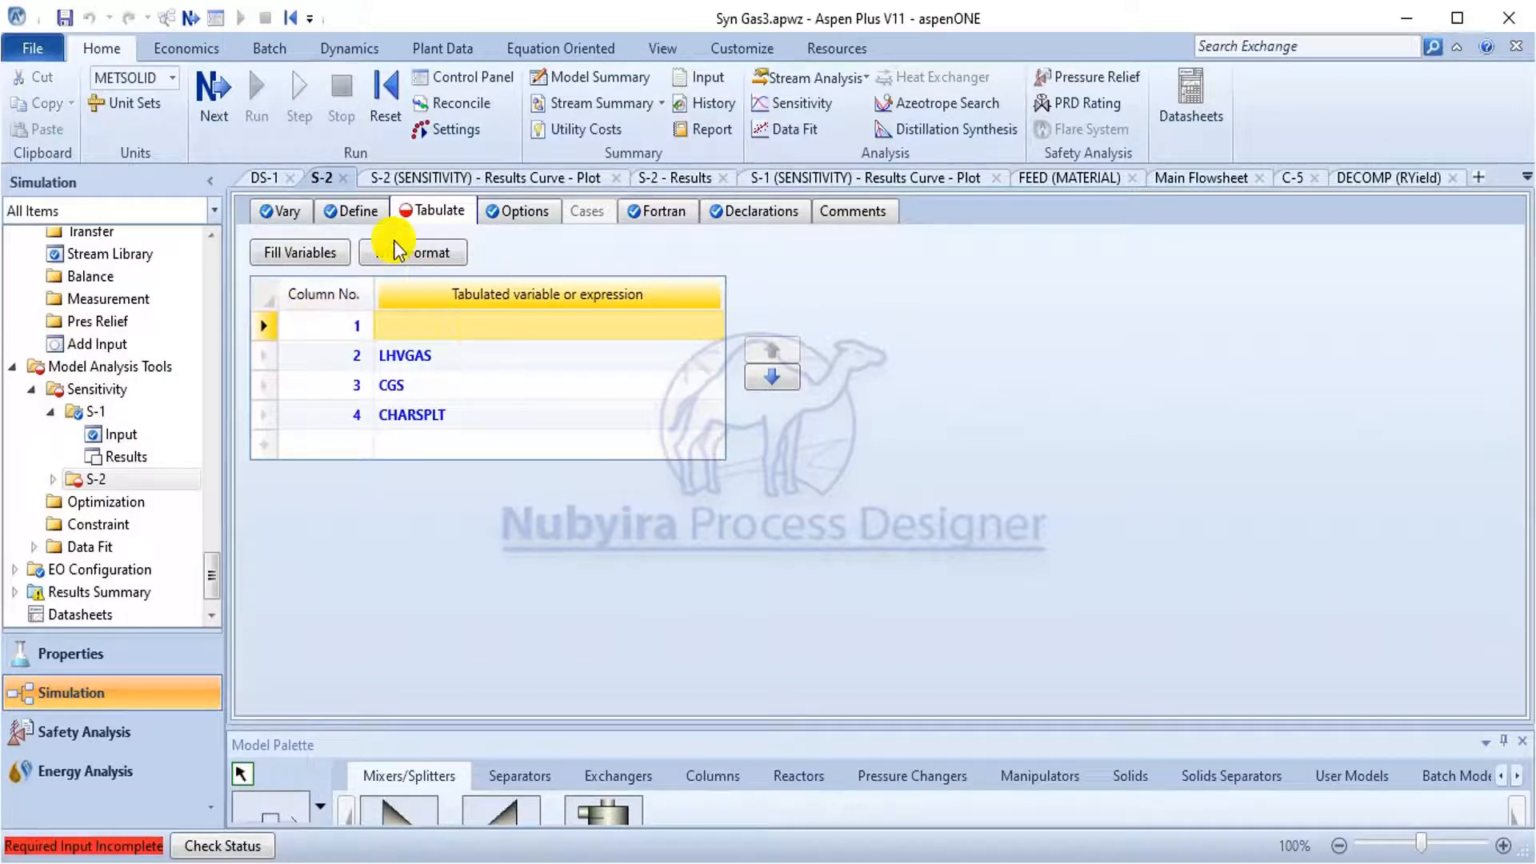
Check the GASFTEMP definition in S-2 and enter GASFTEMP as the tabulated variable for column 1.
click(354, 214)
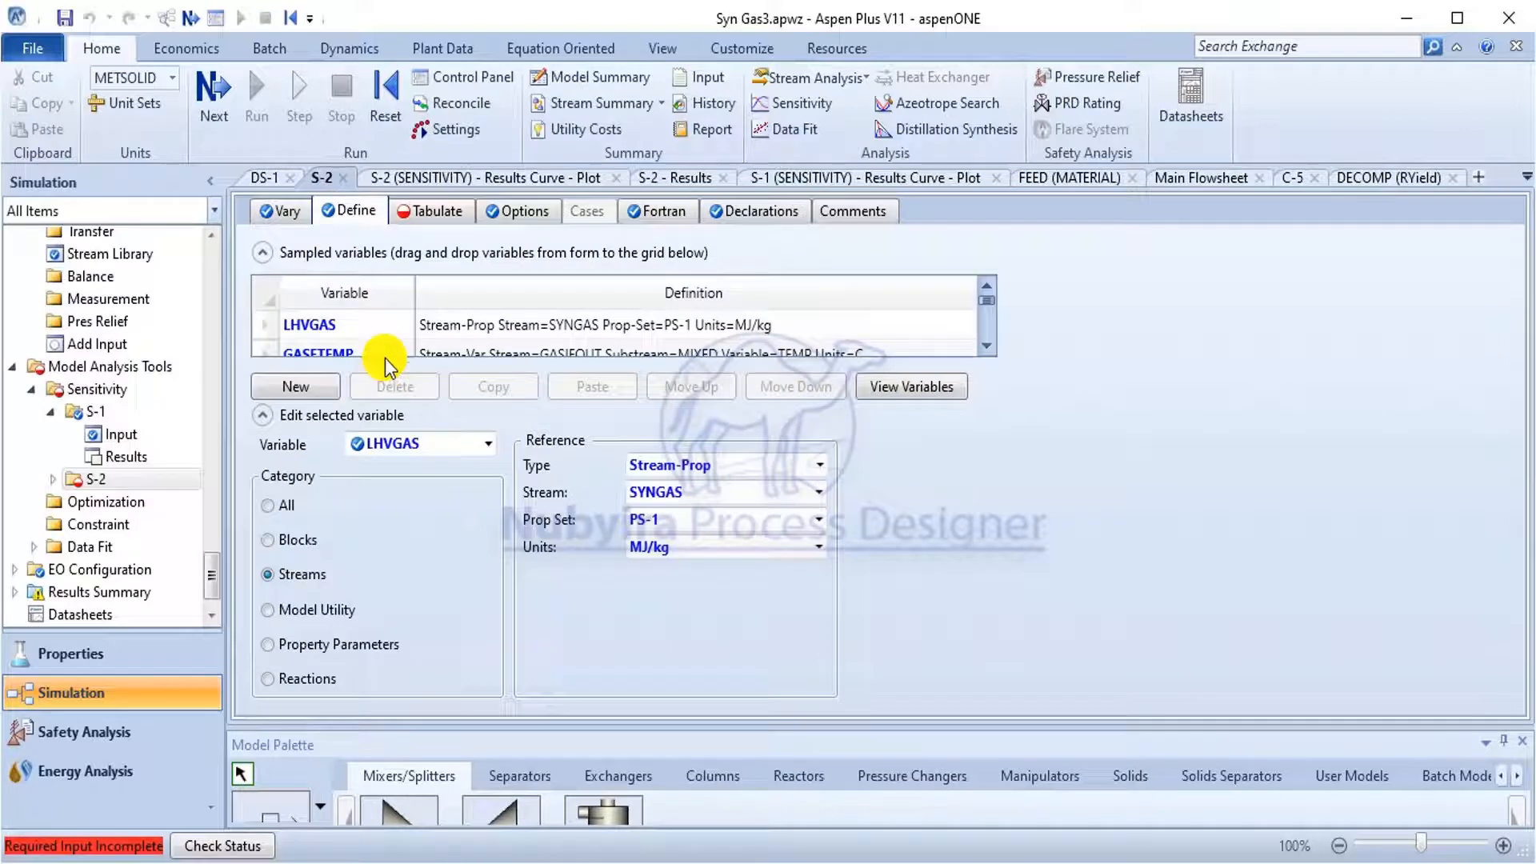
click(486, 443)
click(459, 496)
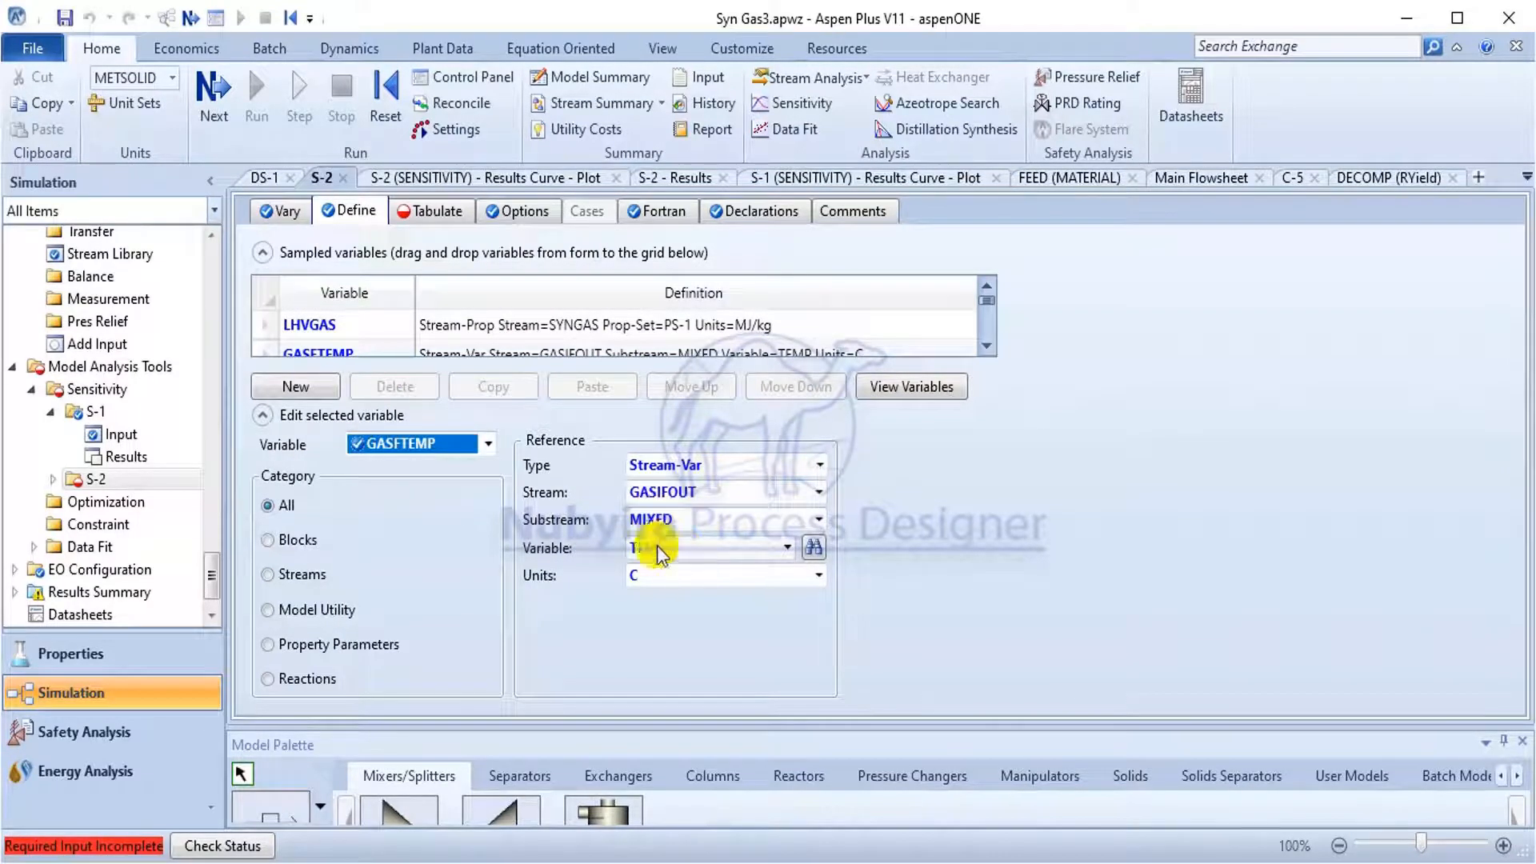
click(424, 210)
click(428, 325)
text(GASF)
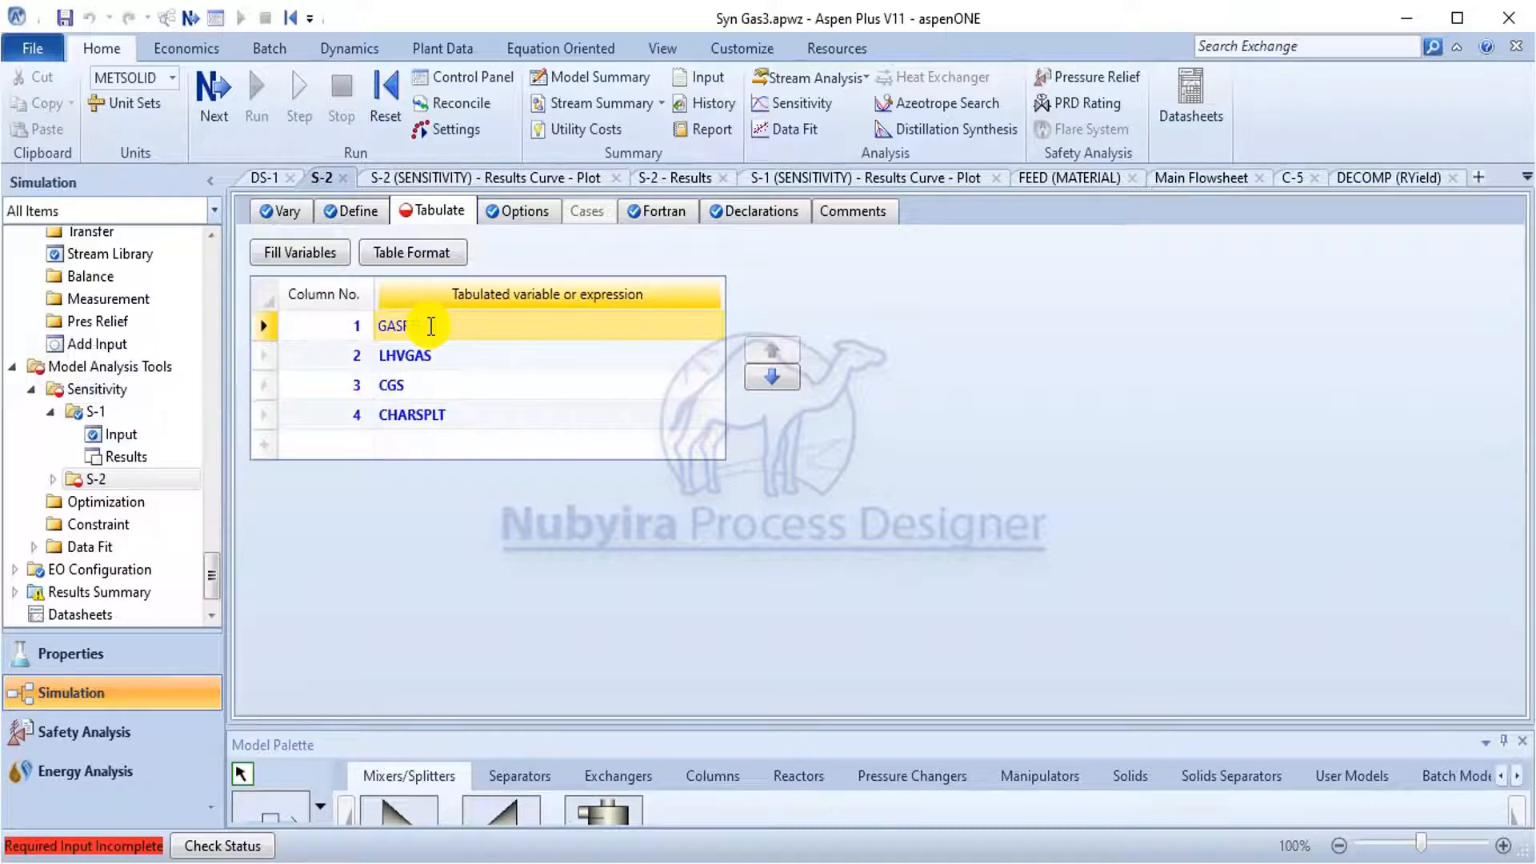
text(TEMP)
click(479, 384)
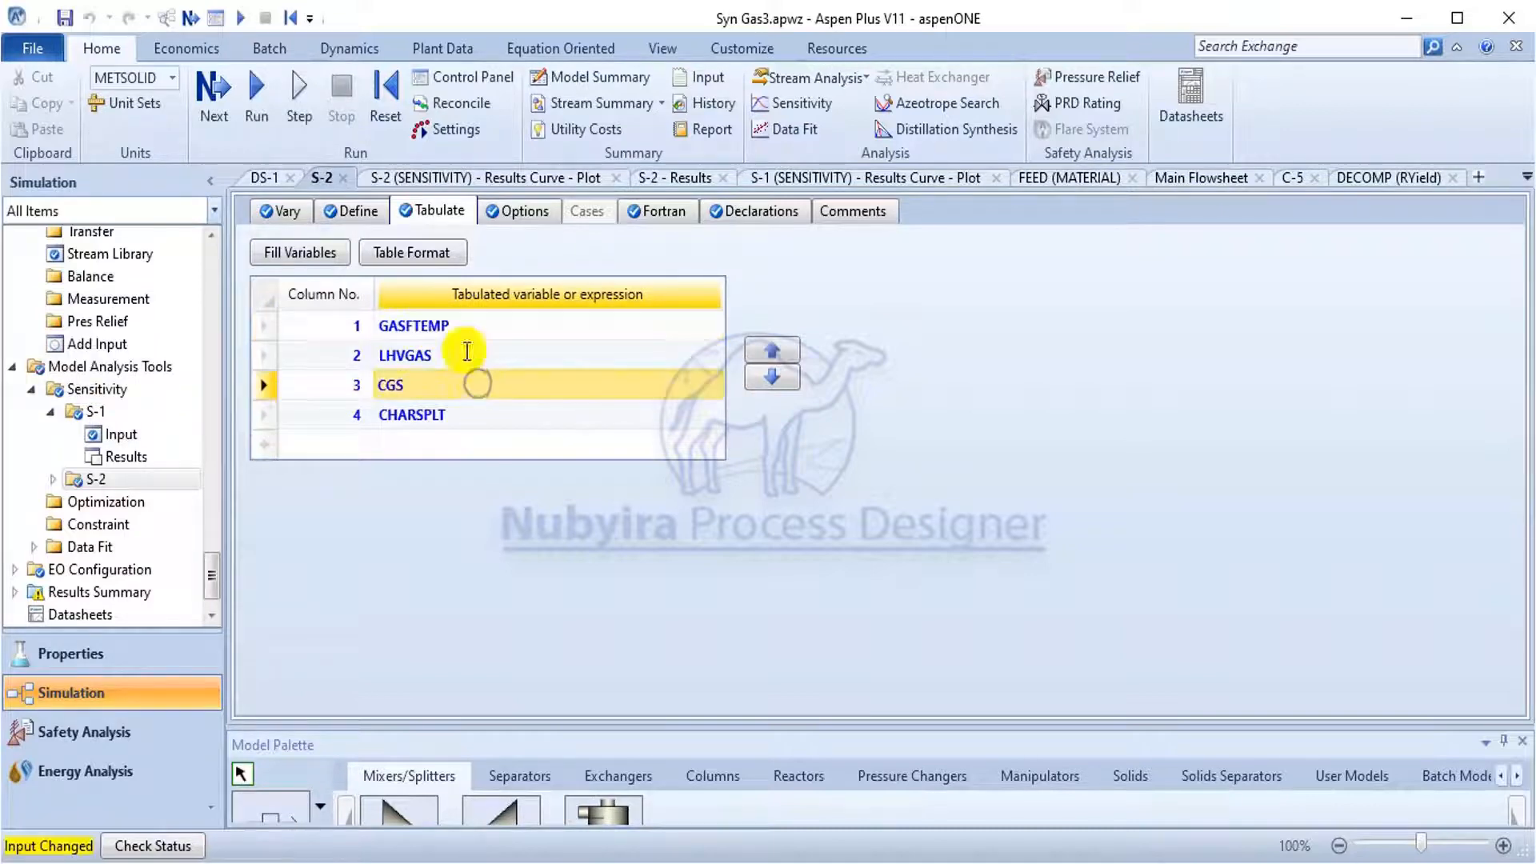
click(331, 213)
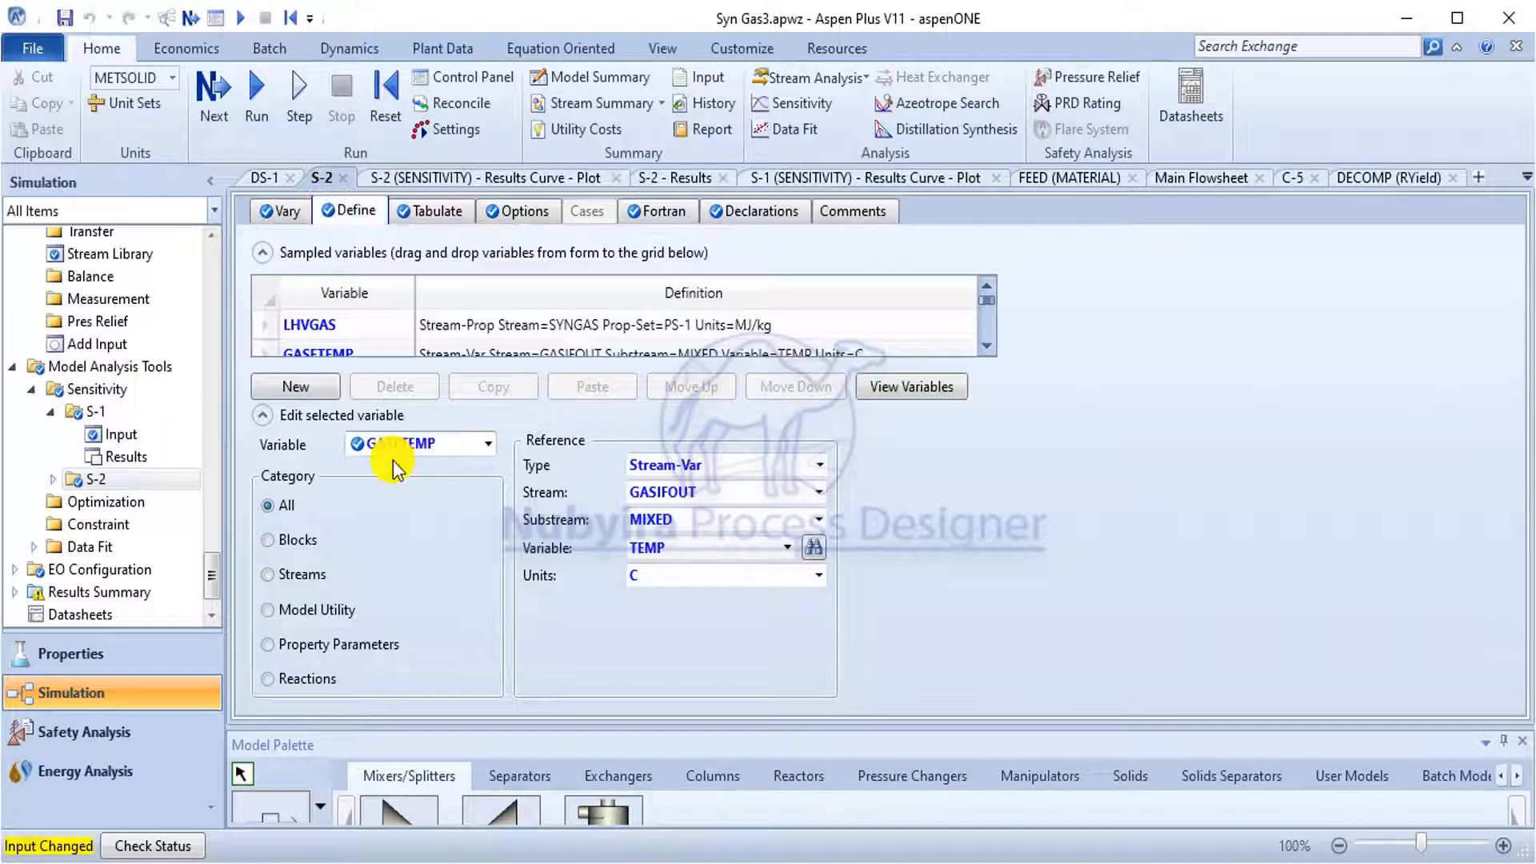
click(438, 211)
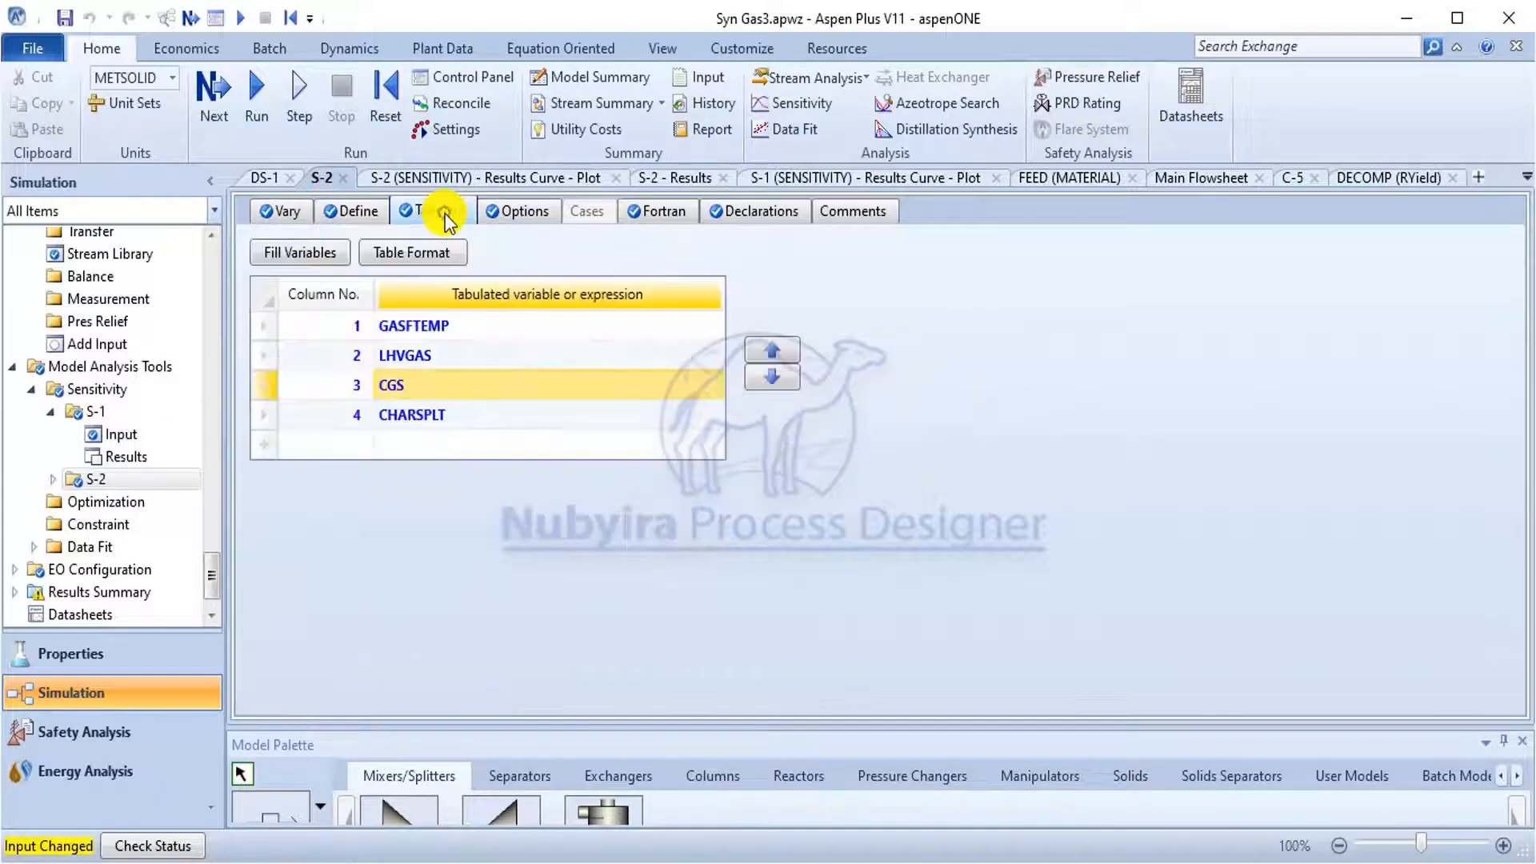
Insert a row above CH4 in S-1's tabulated variables and number it column 1.
click(117, 440)
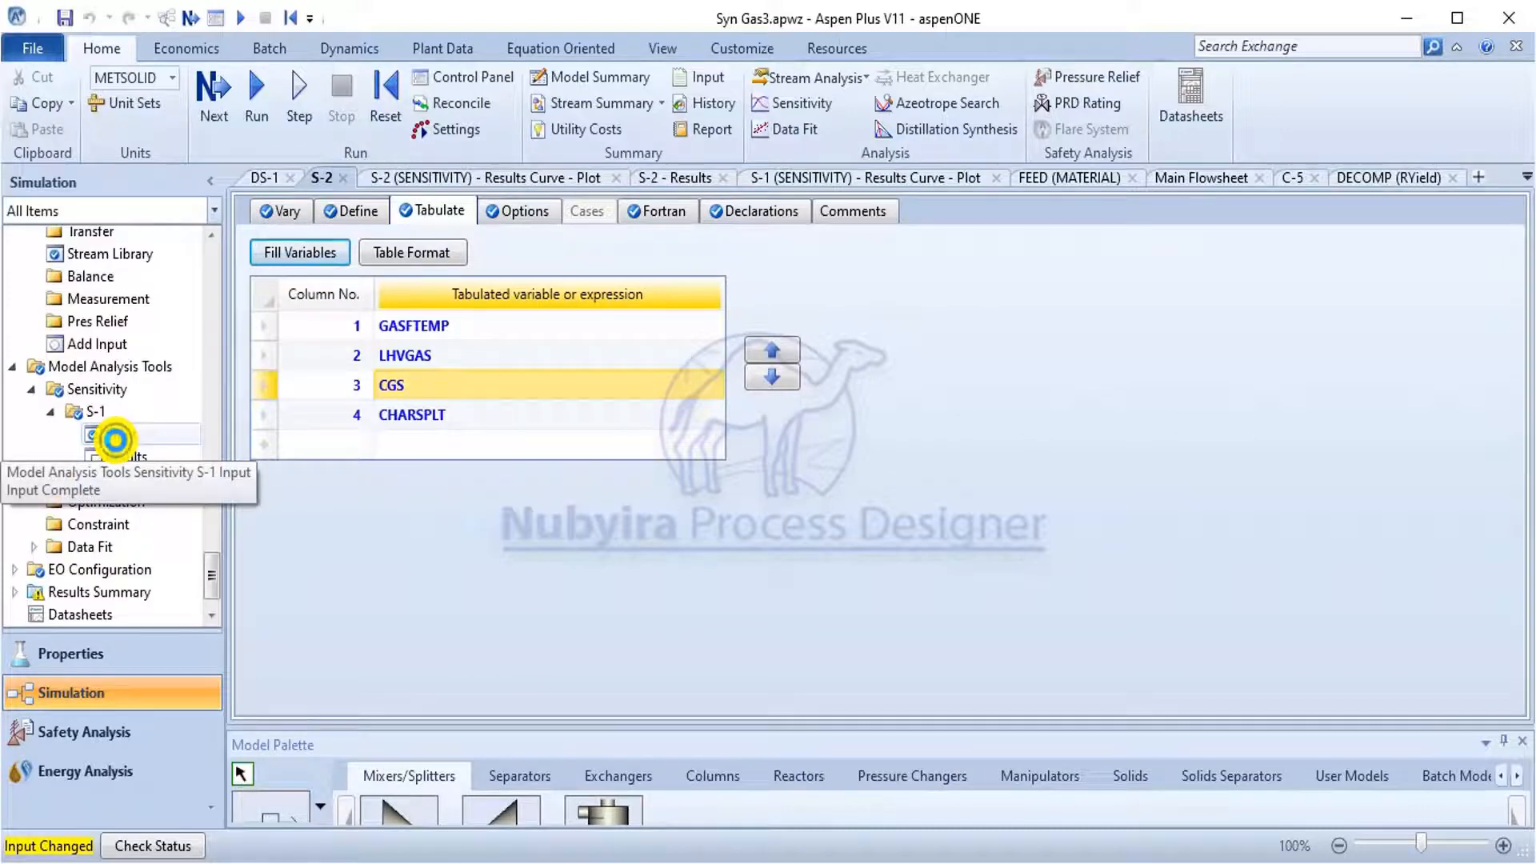
click(453, 210)
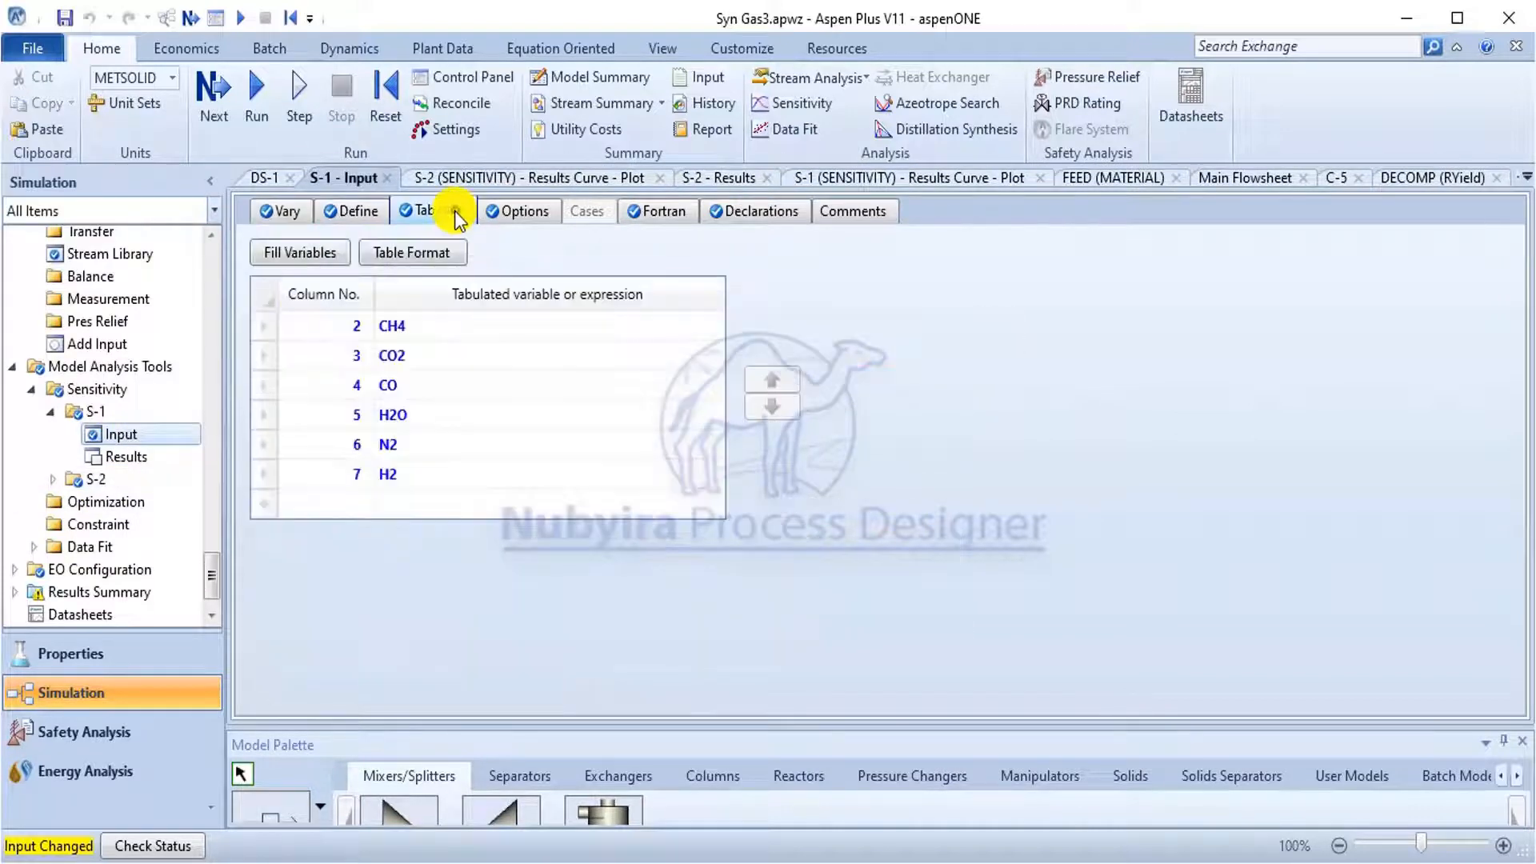
click(264, 327)
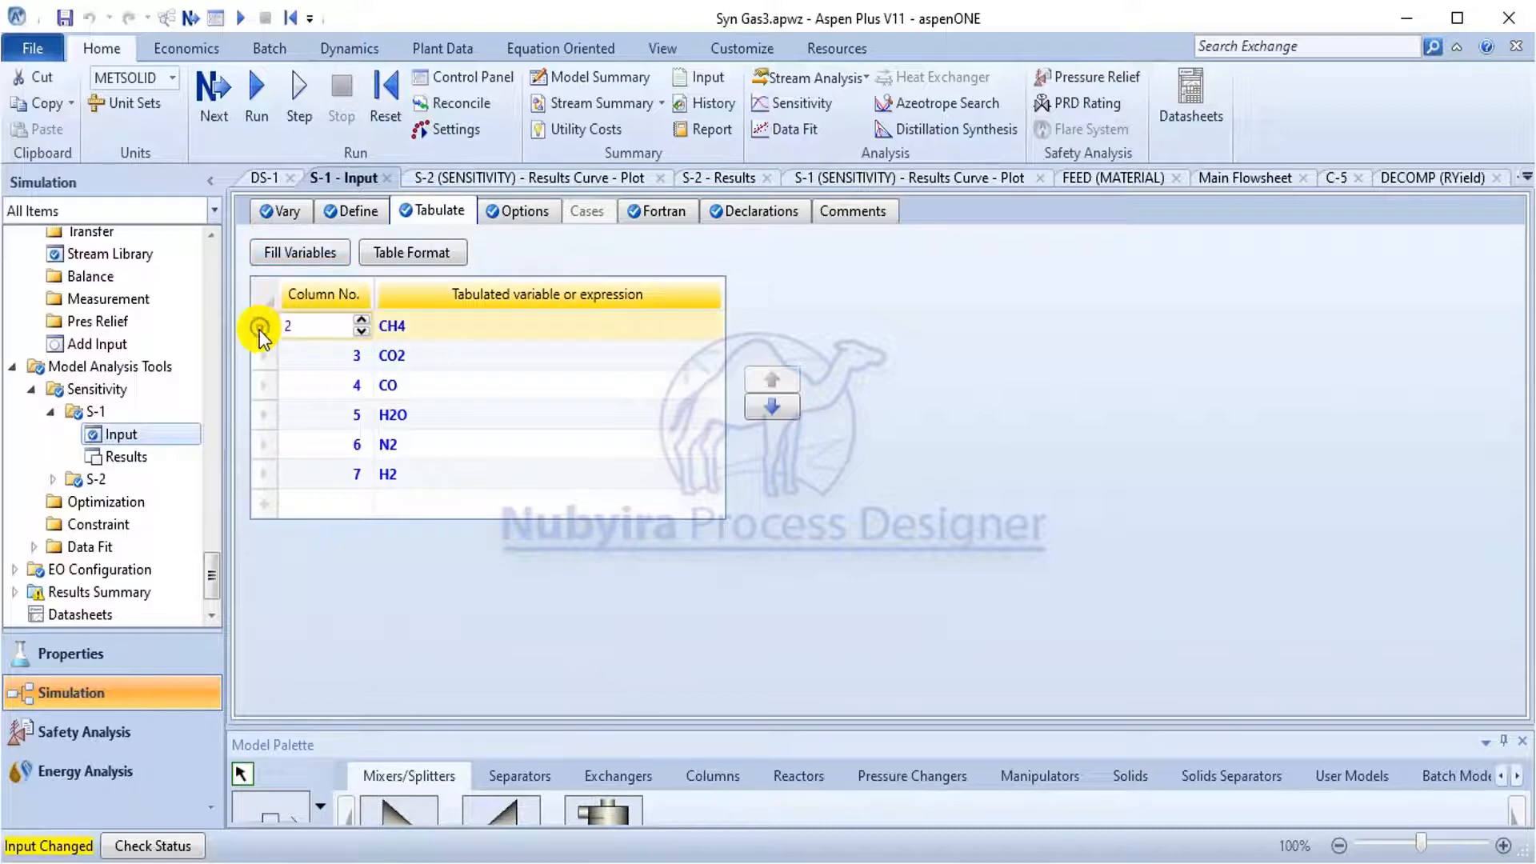
right_click(261, 328)
click(200, 432)
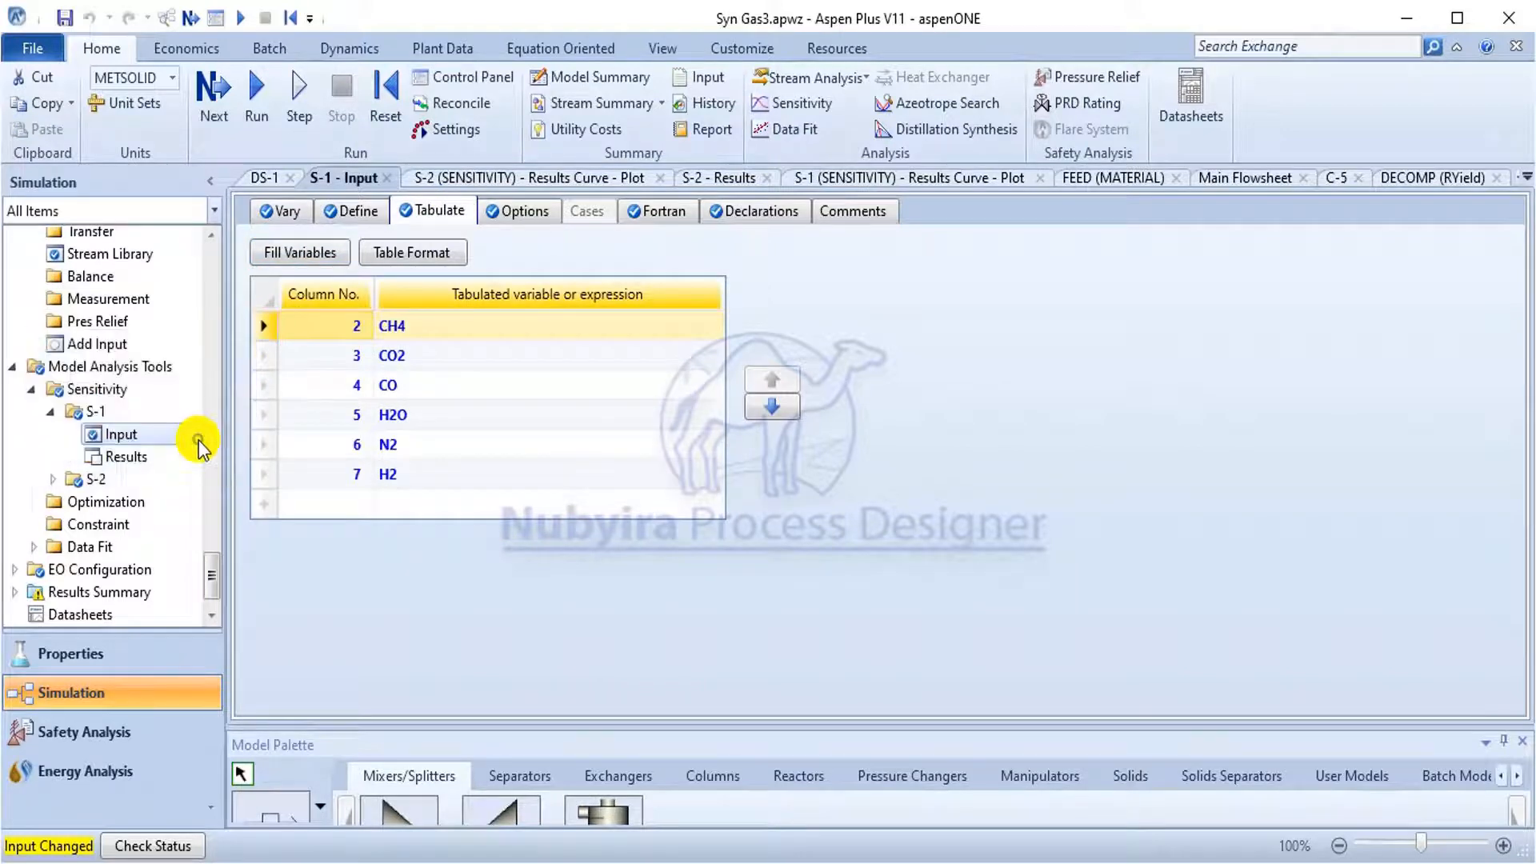
click(336, 326)
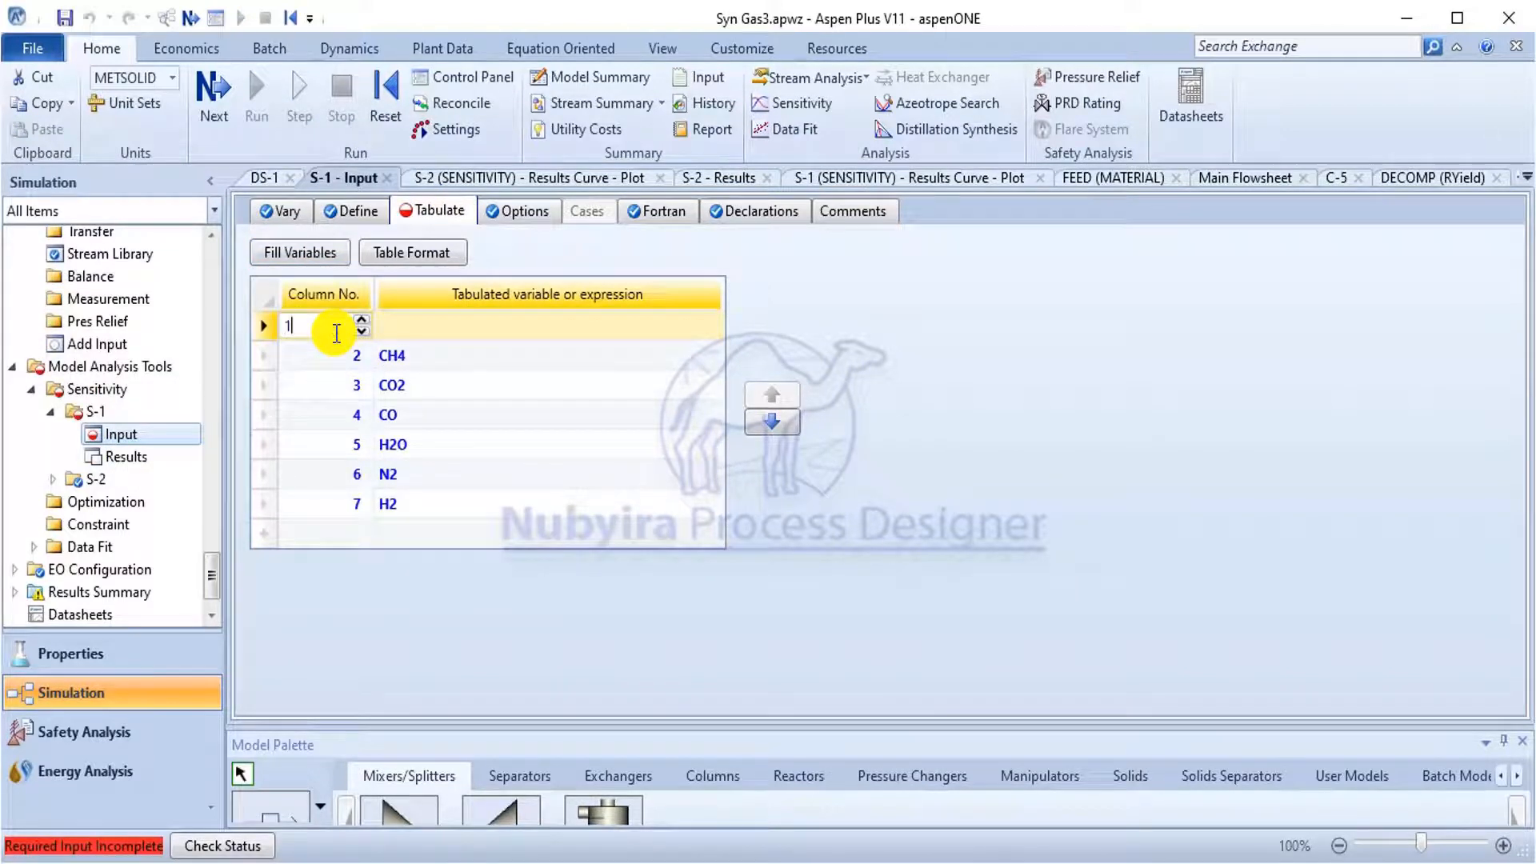
Enter GASFTEMP as S-1's tabulated variable for column 1 and check its definition among the sampled variables.
click(489, 325)
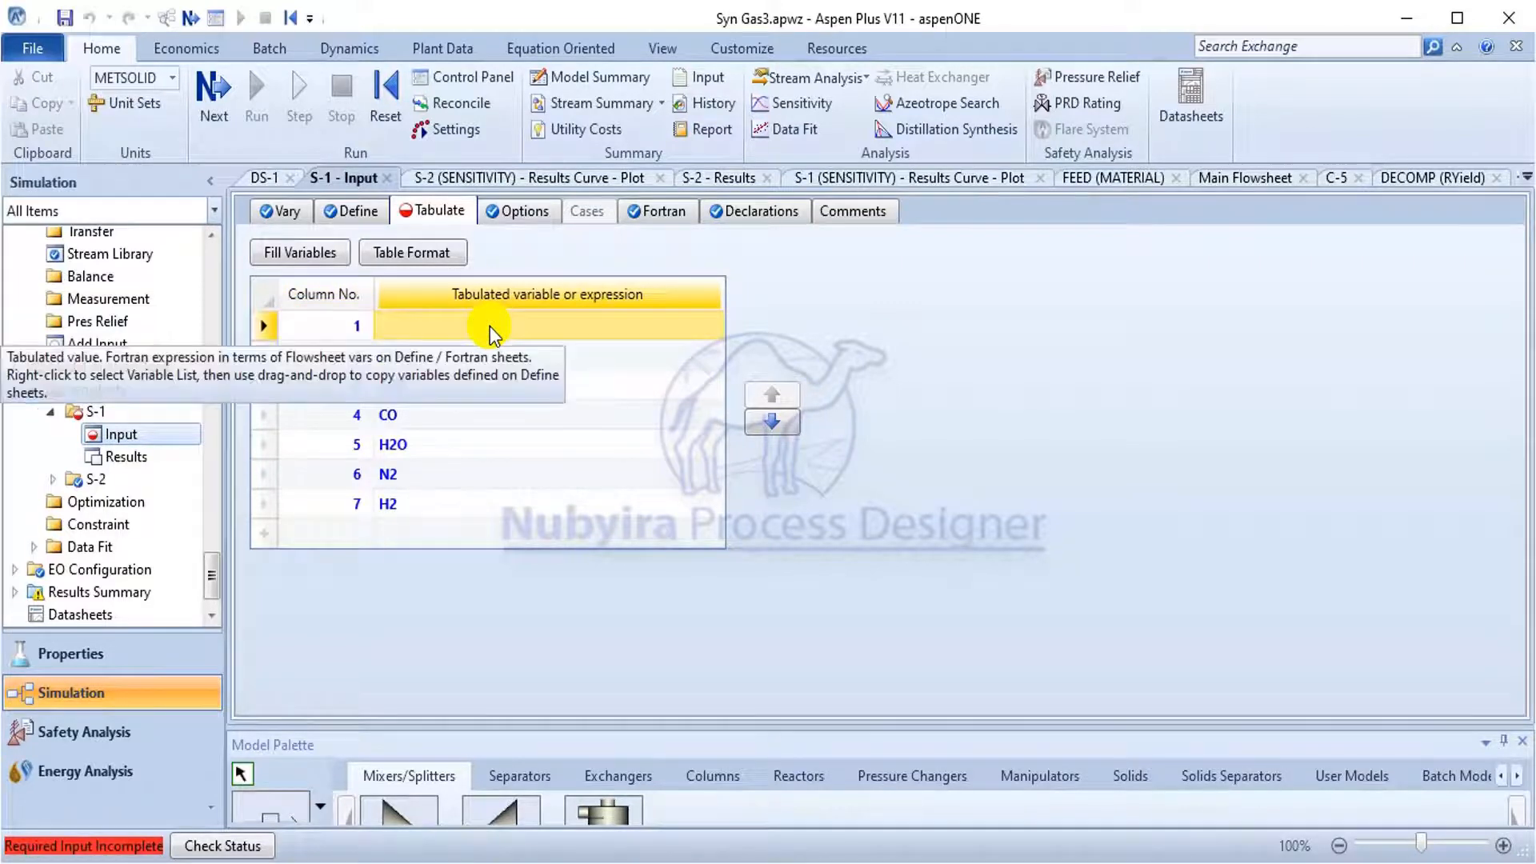
text(GASFTEMP)
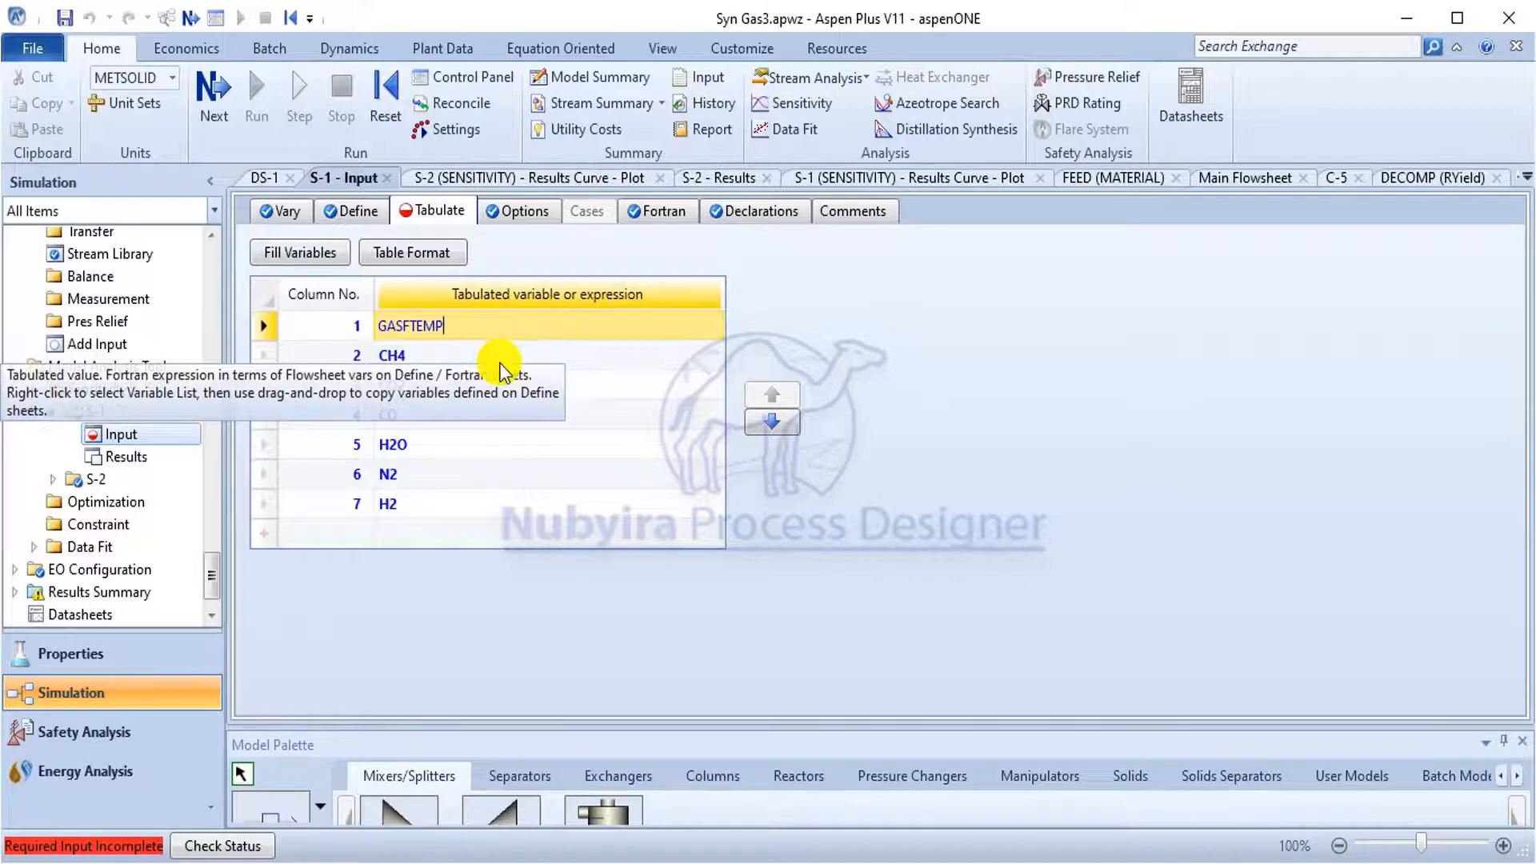
click(498, 357)
click(352, 211)
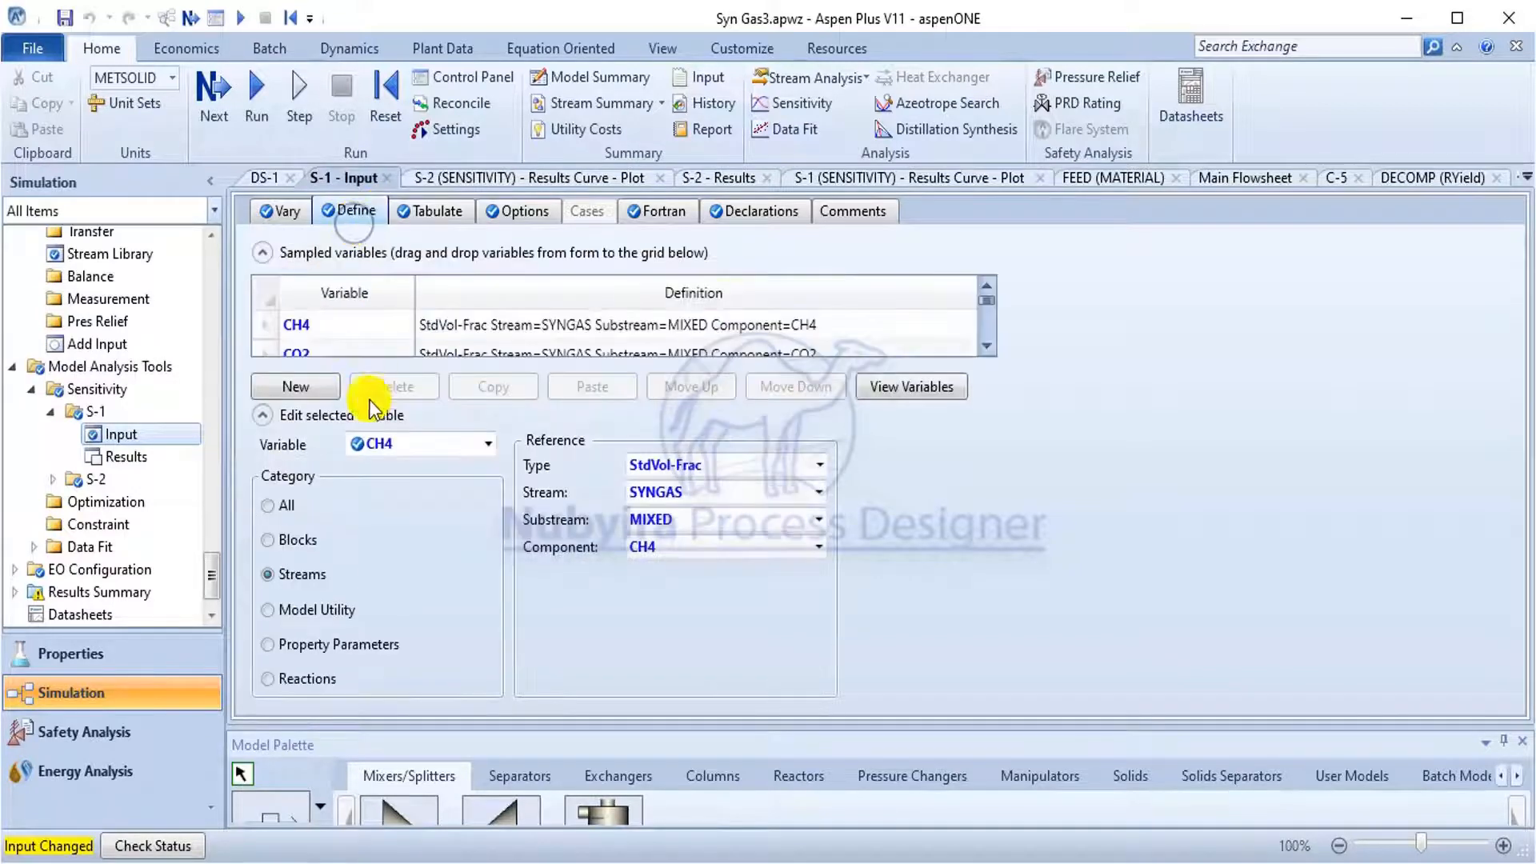
click(491, 445)
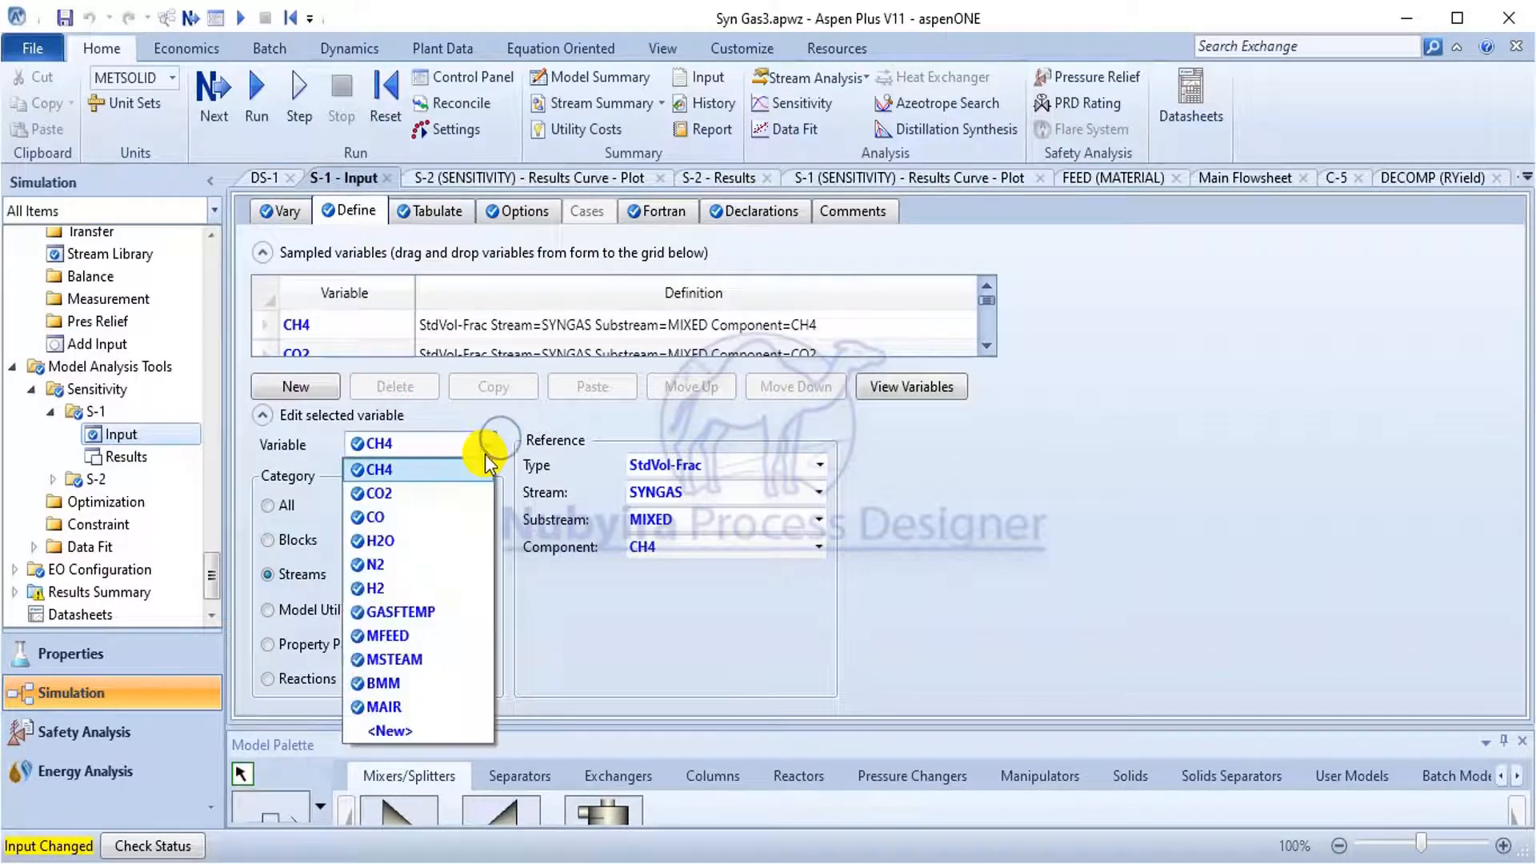
click(436, 619)
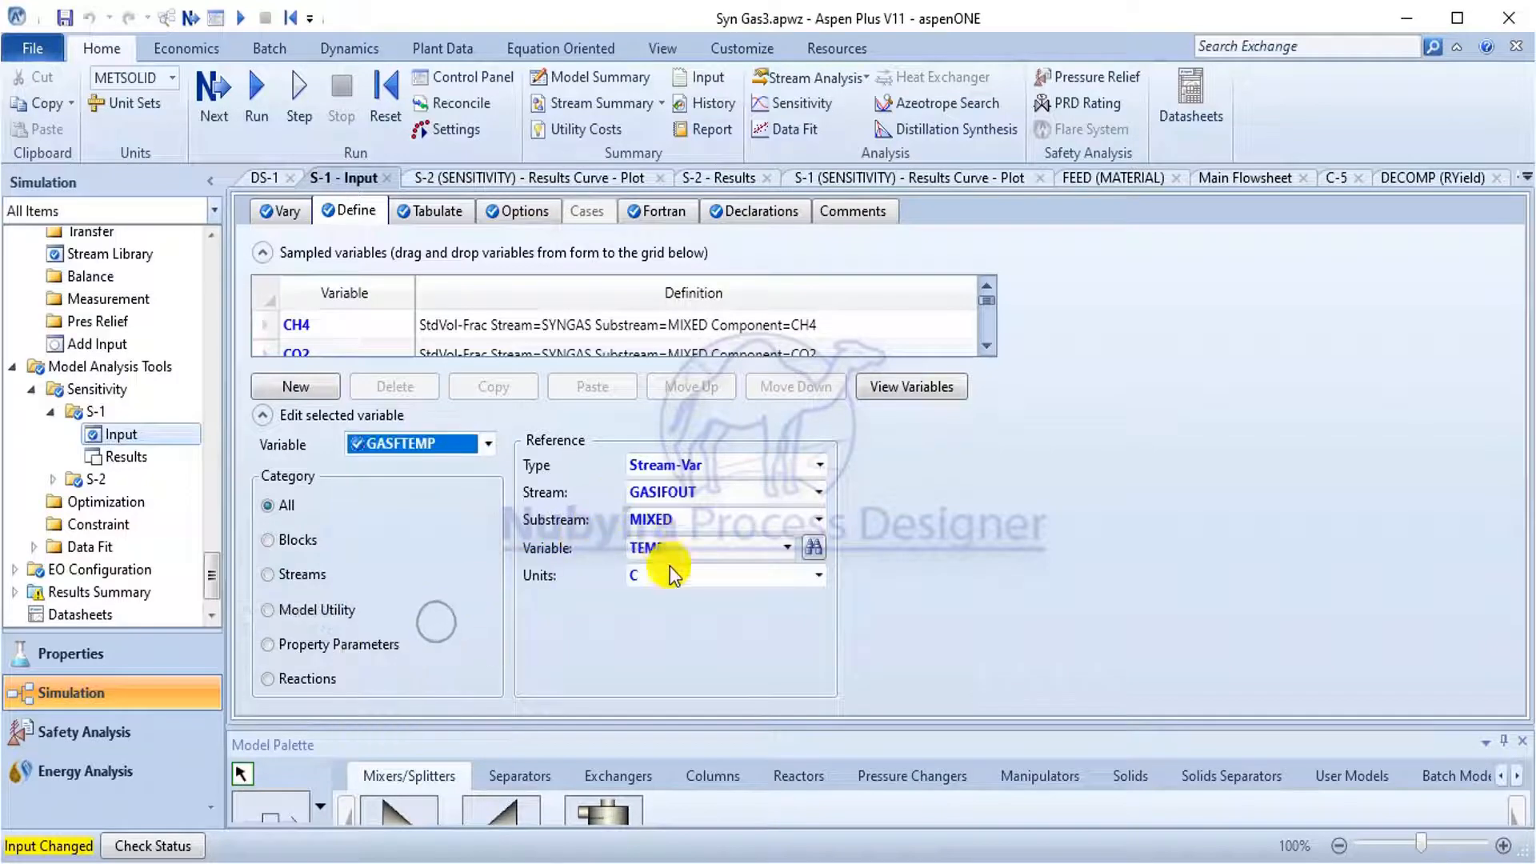
click(466, 210)
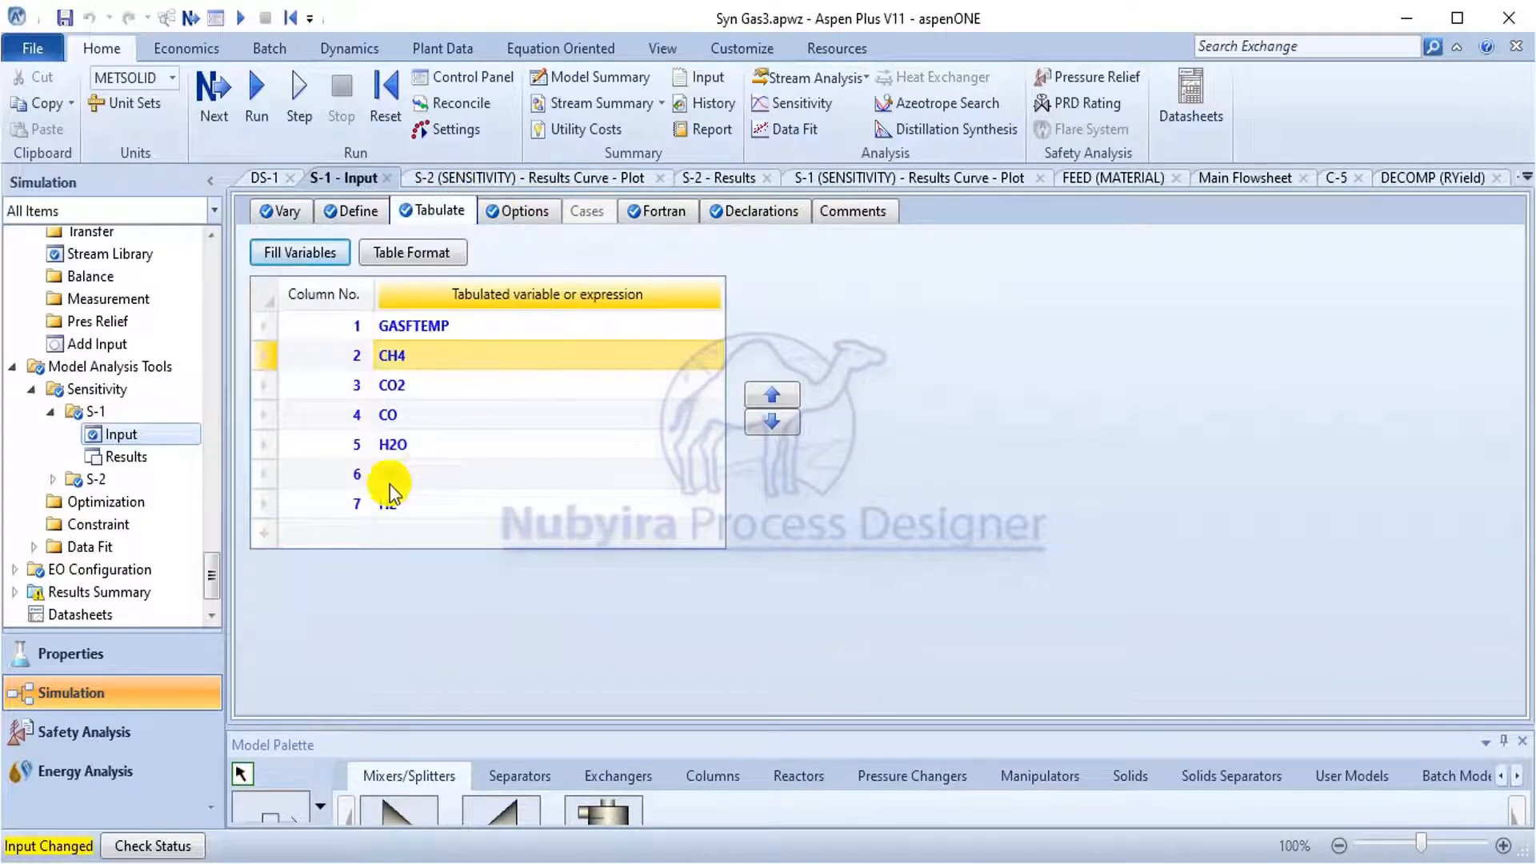
Reinitialize the whole simulation and accept purging all results.
click(396, 110)
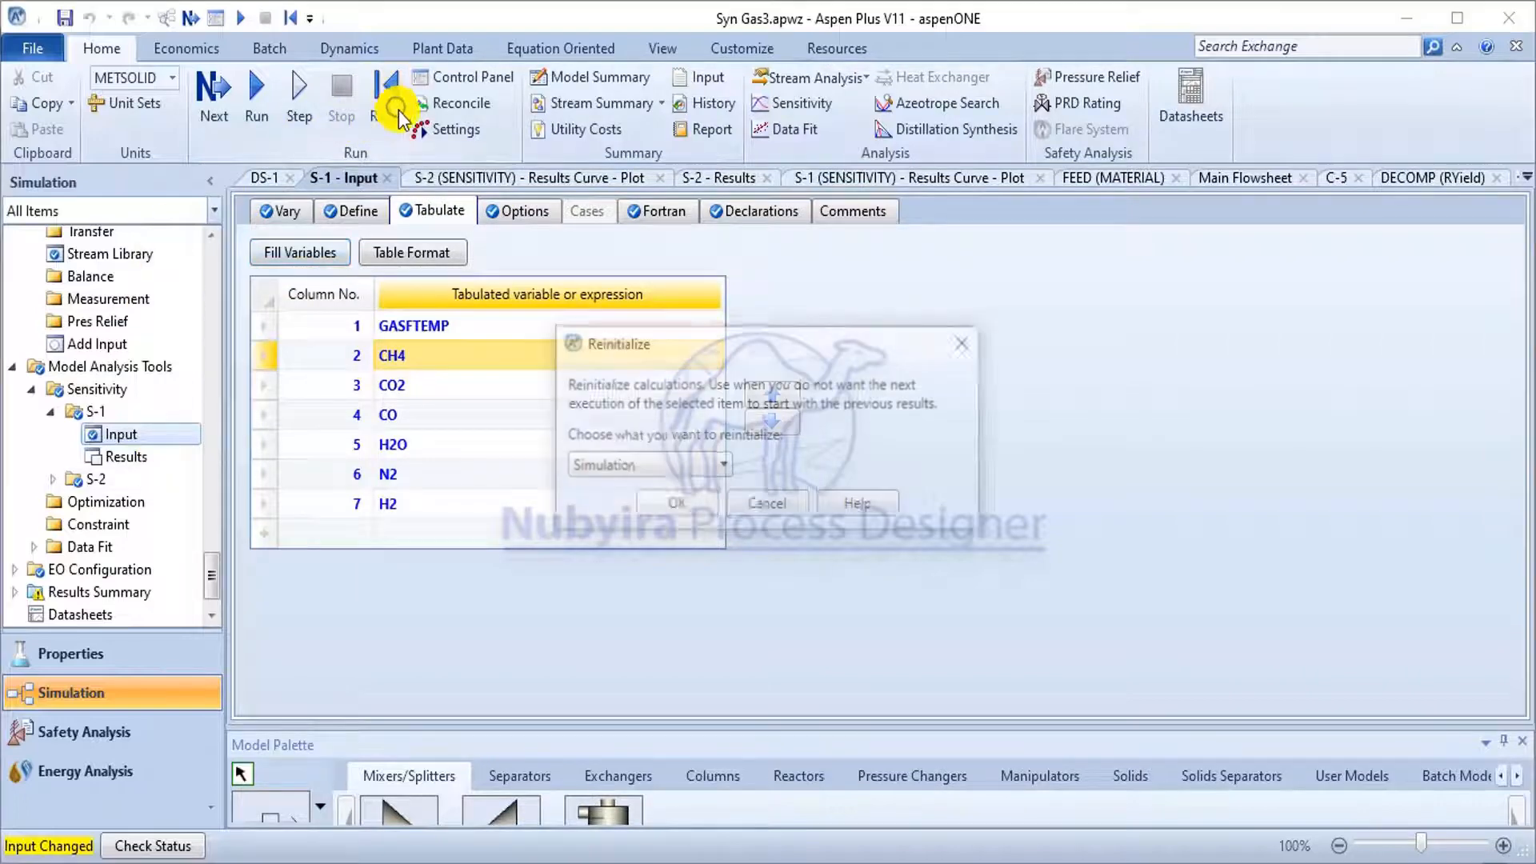
click(657, 516)
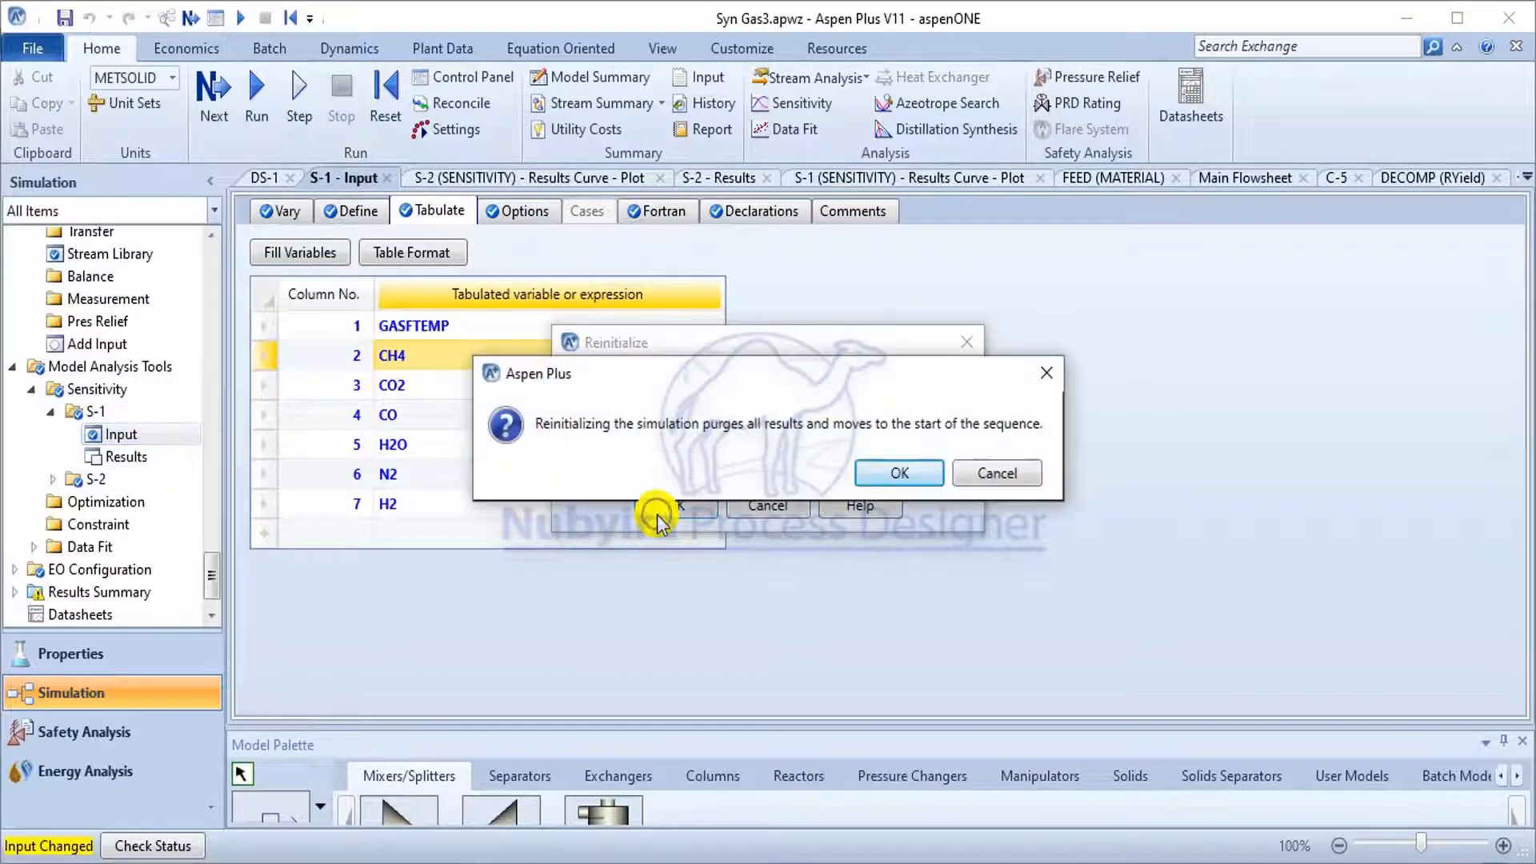
click(882, 472)
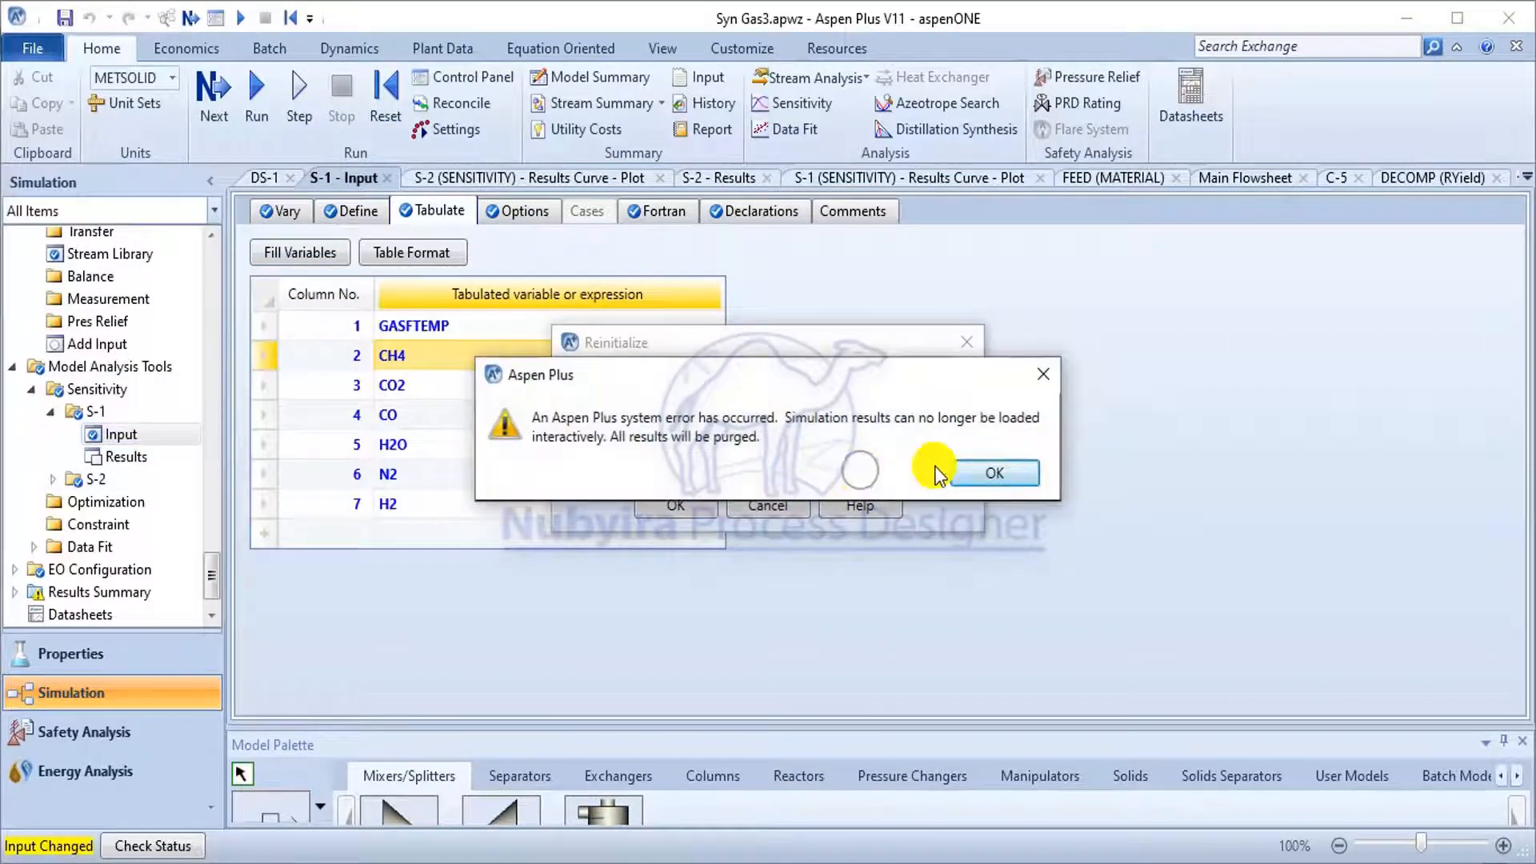
click(986, 472)
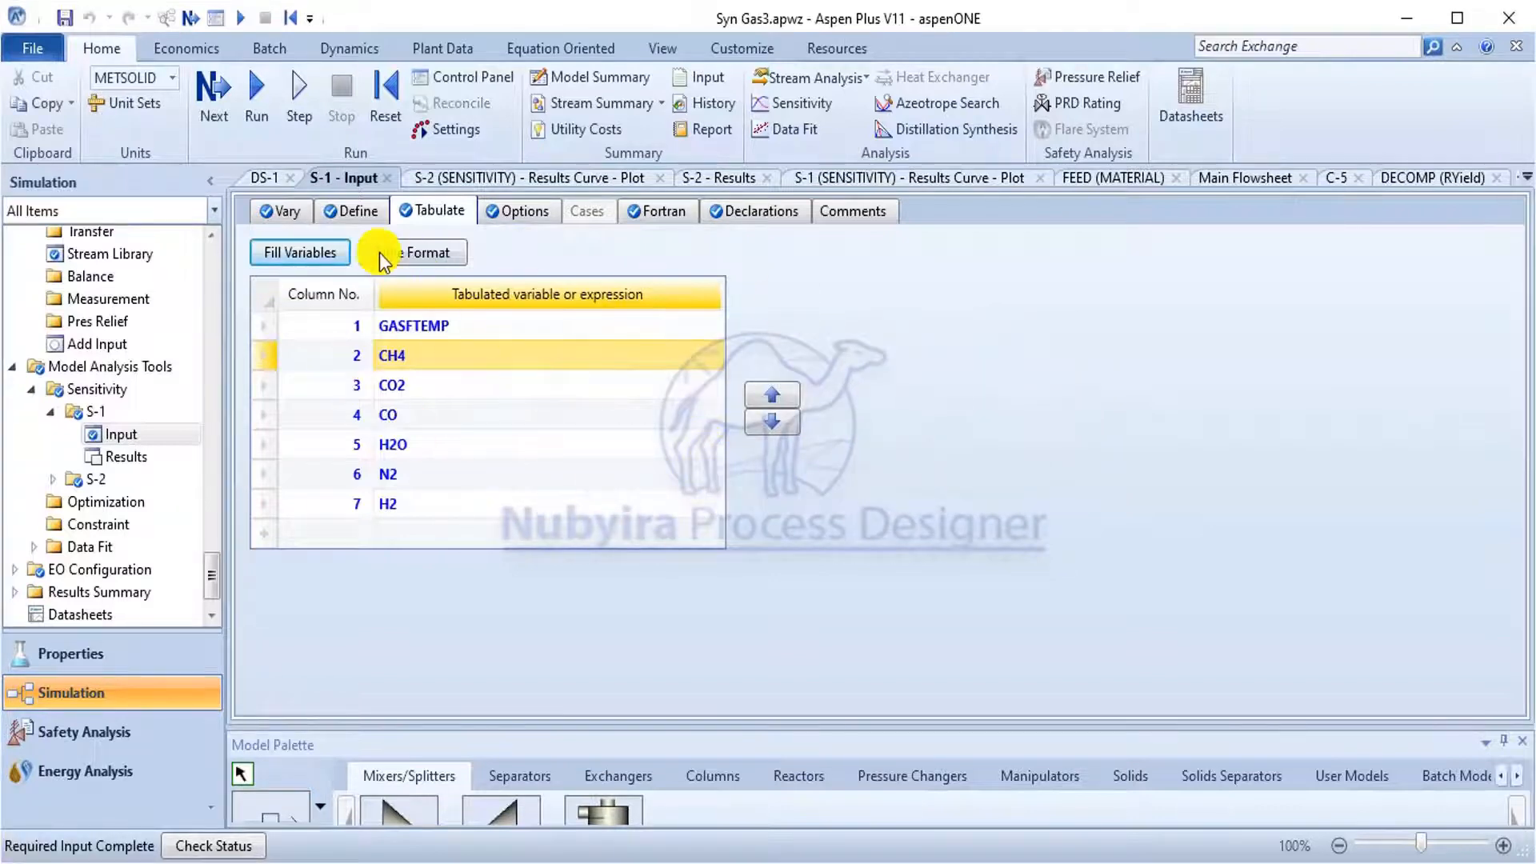
Review S-1's sampled and manipulated variables, run the simulation, and examine the GASFTEMP and gas composition columns in S-1's results.
click(352, 220)
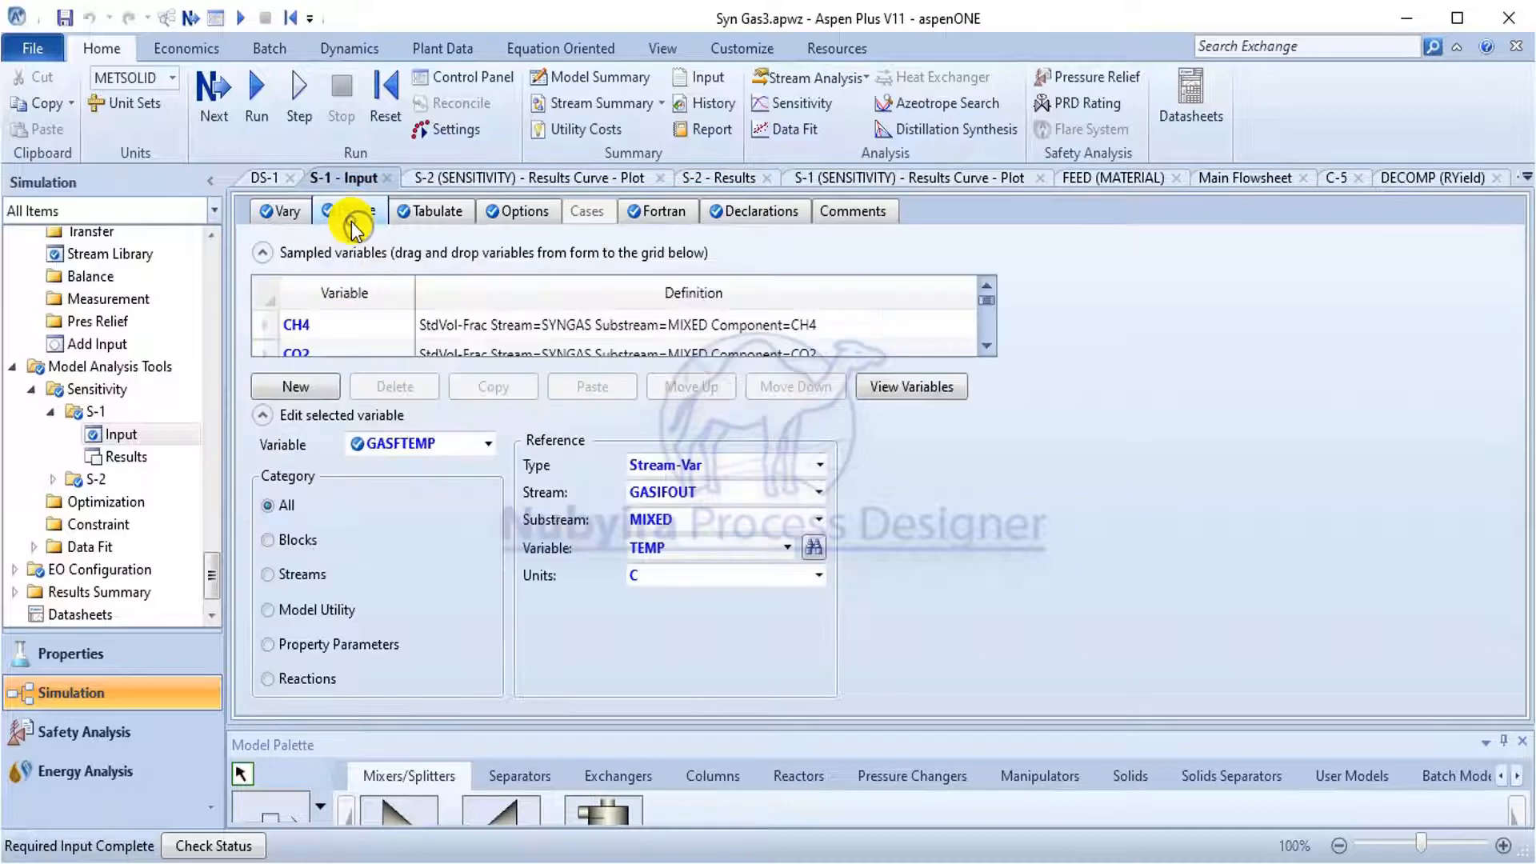
click(288, 211)
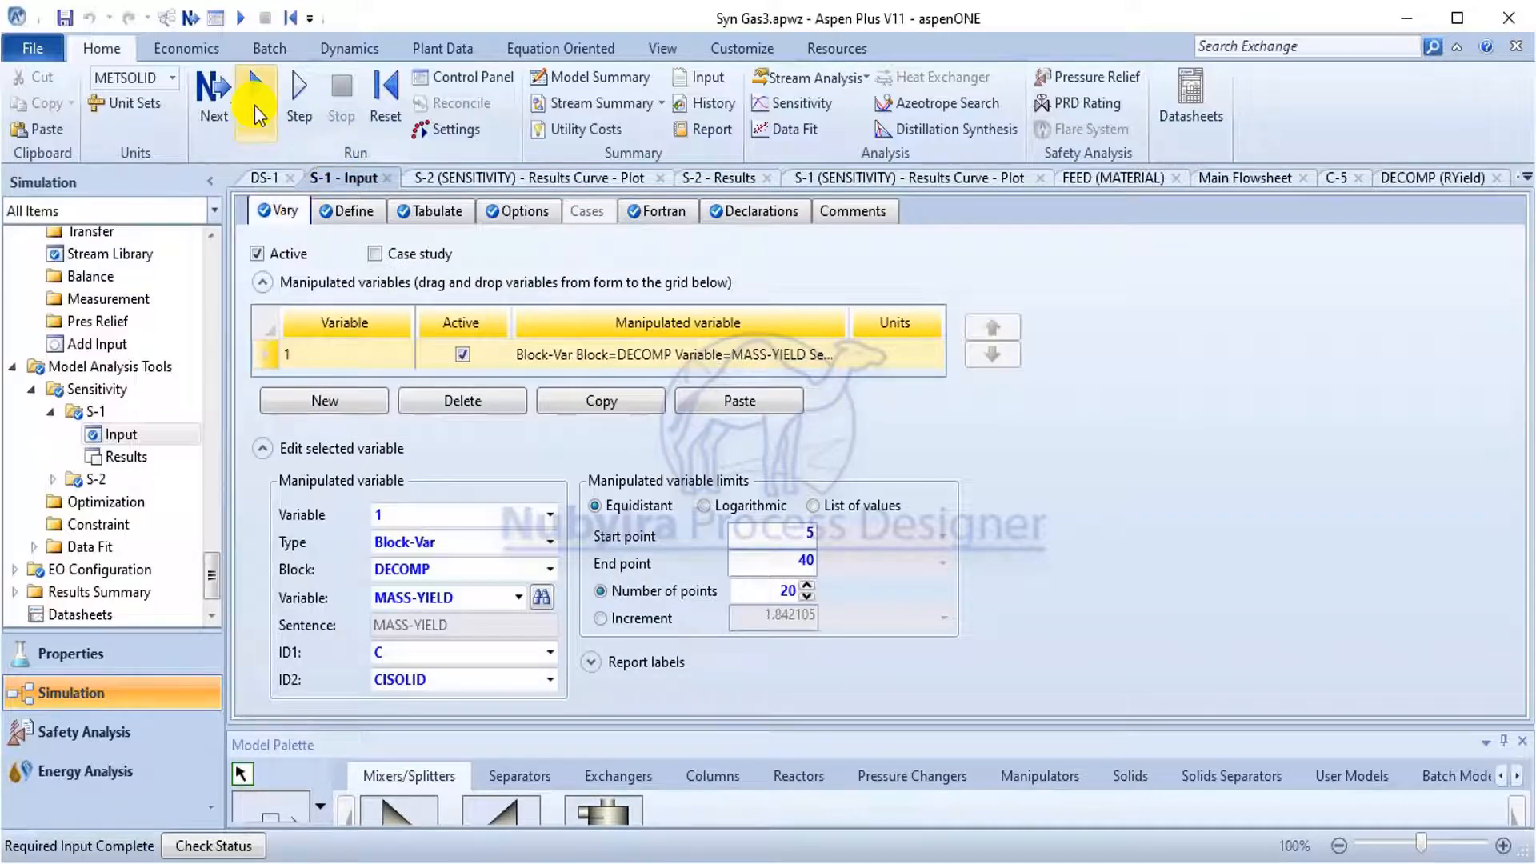
click(254, 104)
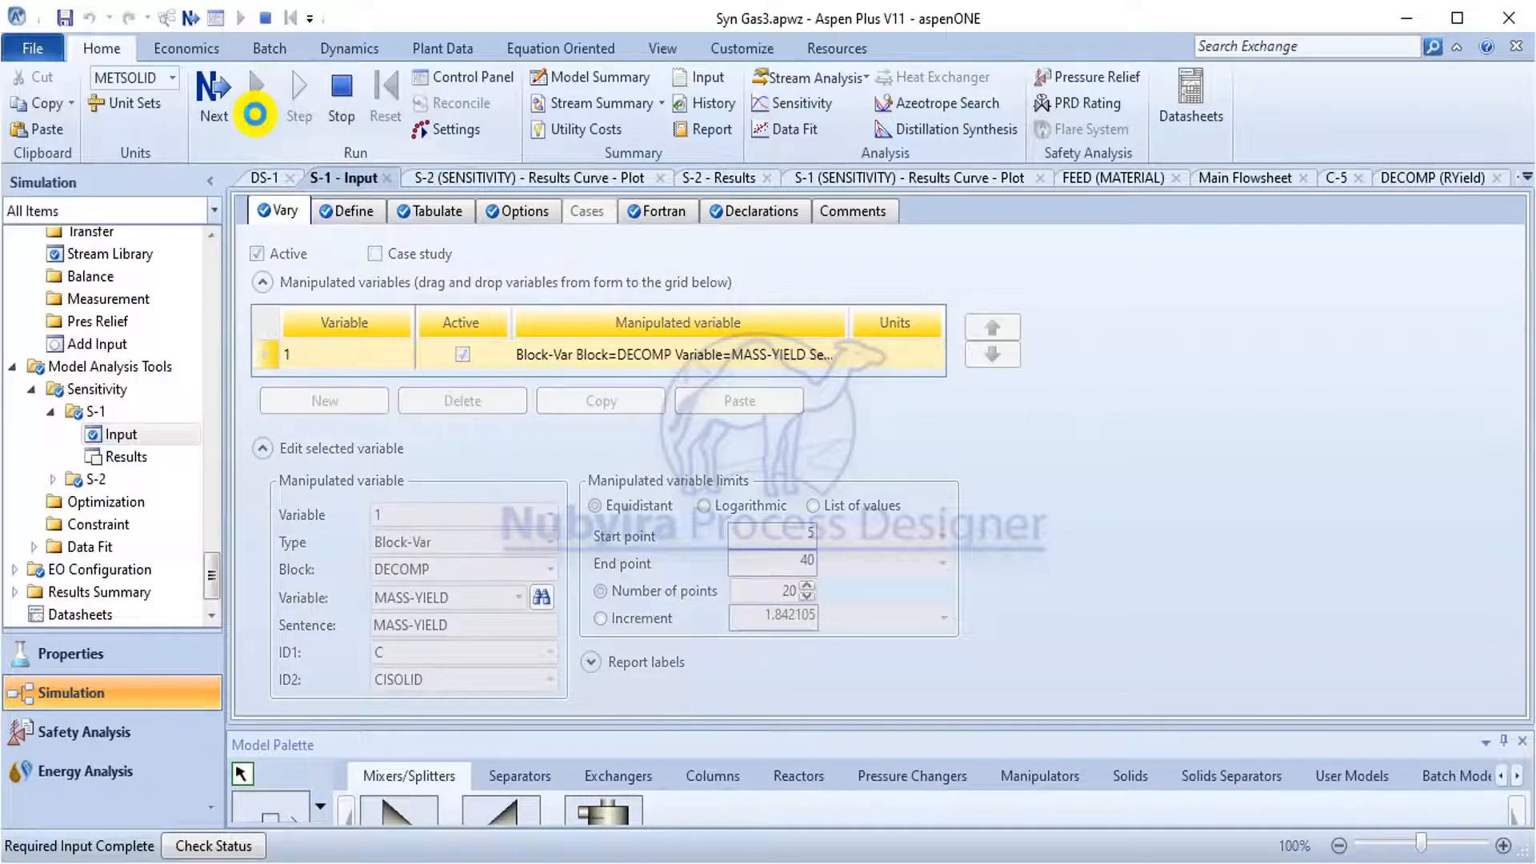
scroll(157, 411, up, 6)
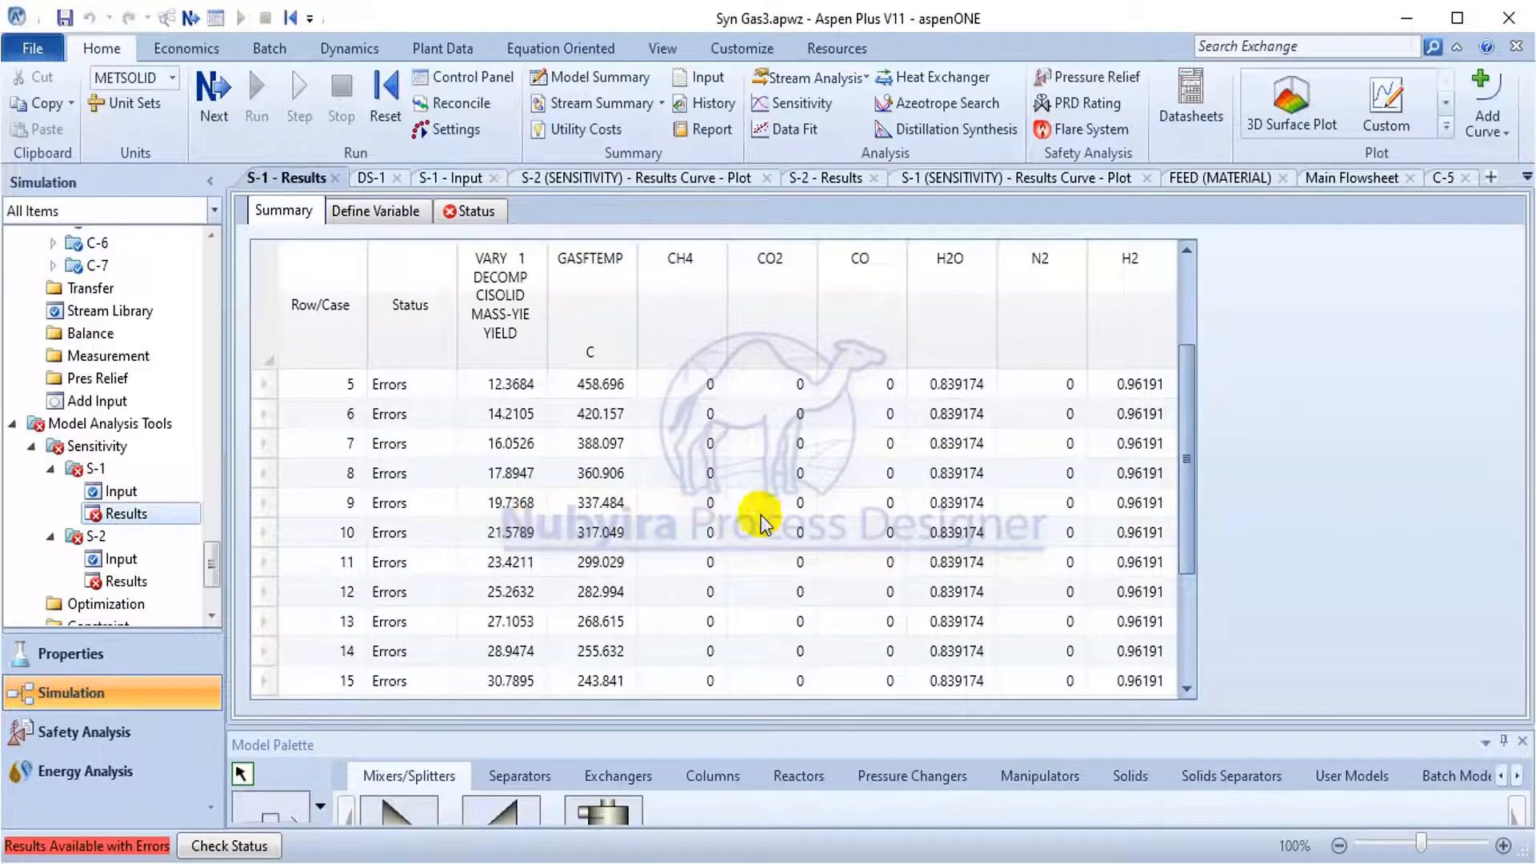
scroll(829, 475, up, 2)
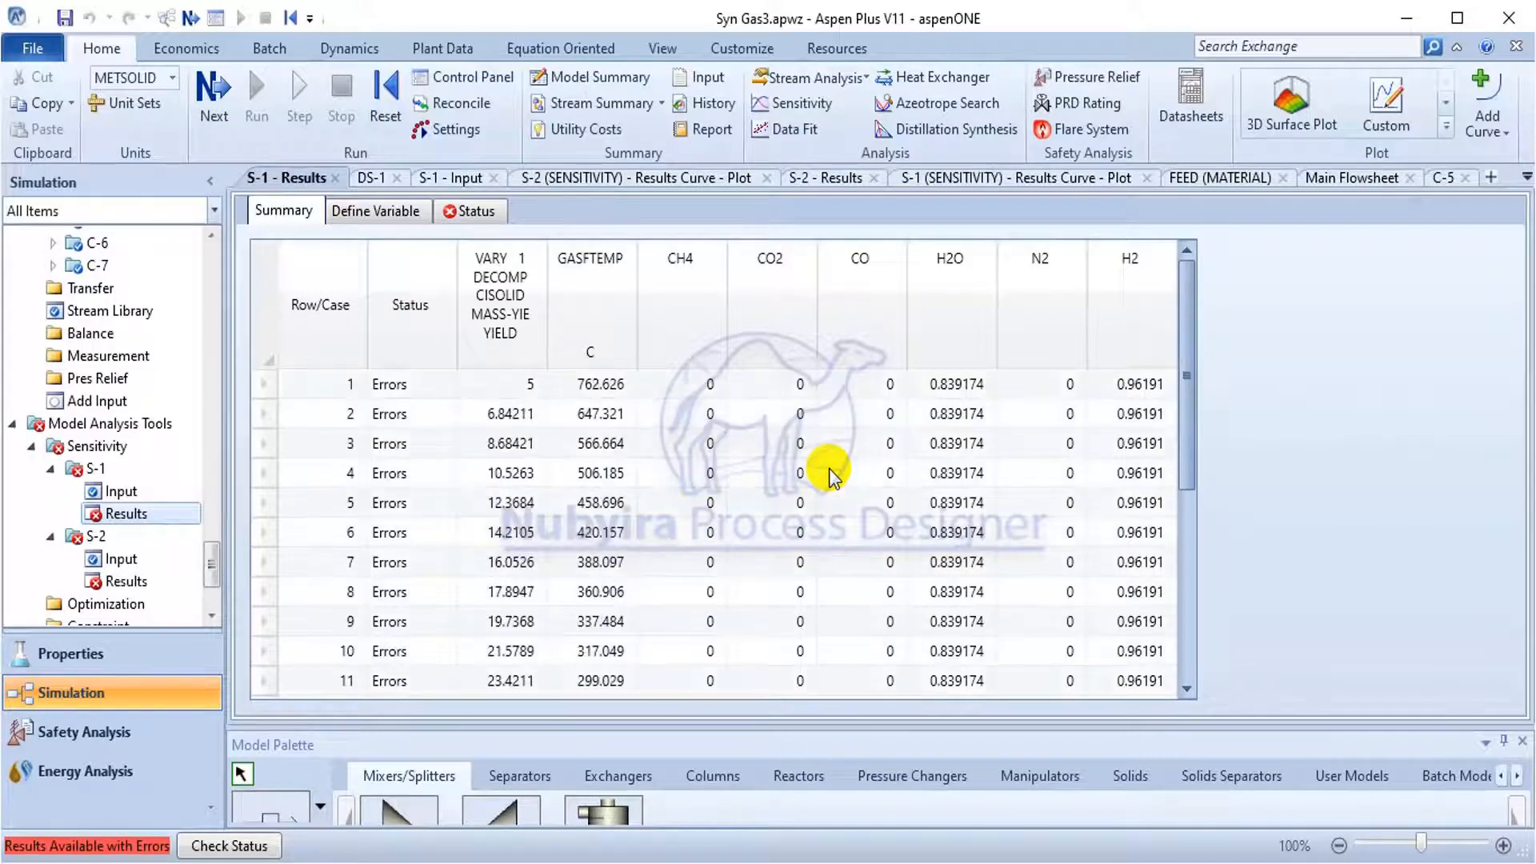
scroll(830, 475, down, 3)
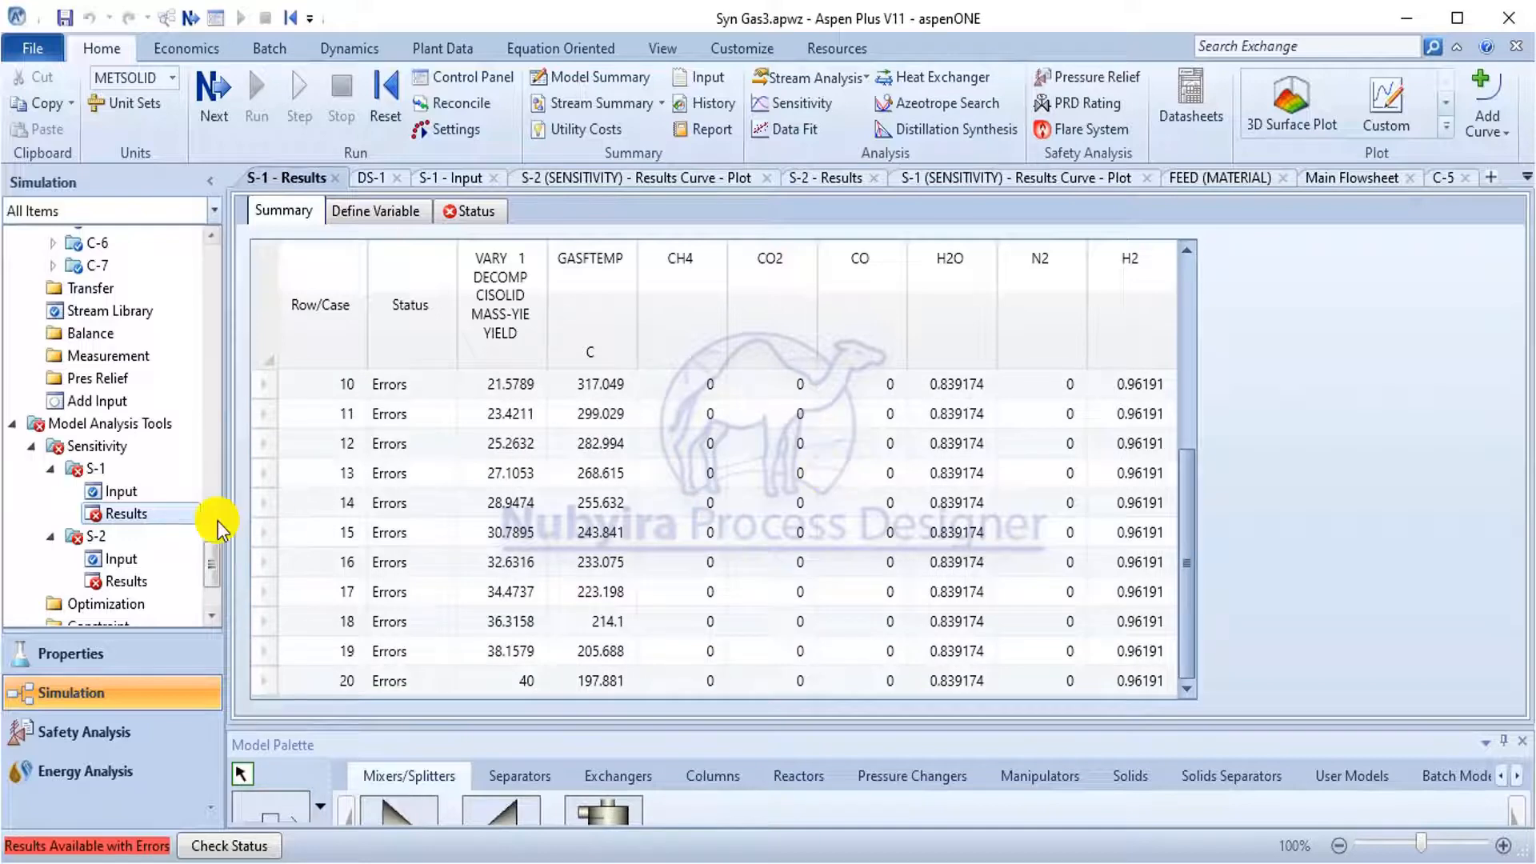
Consult the DS-1 design spec input and revise the start point of S-1's DECOMP MASS-YIELD variation.
click(144, 493)
click(276, 211)
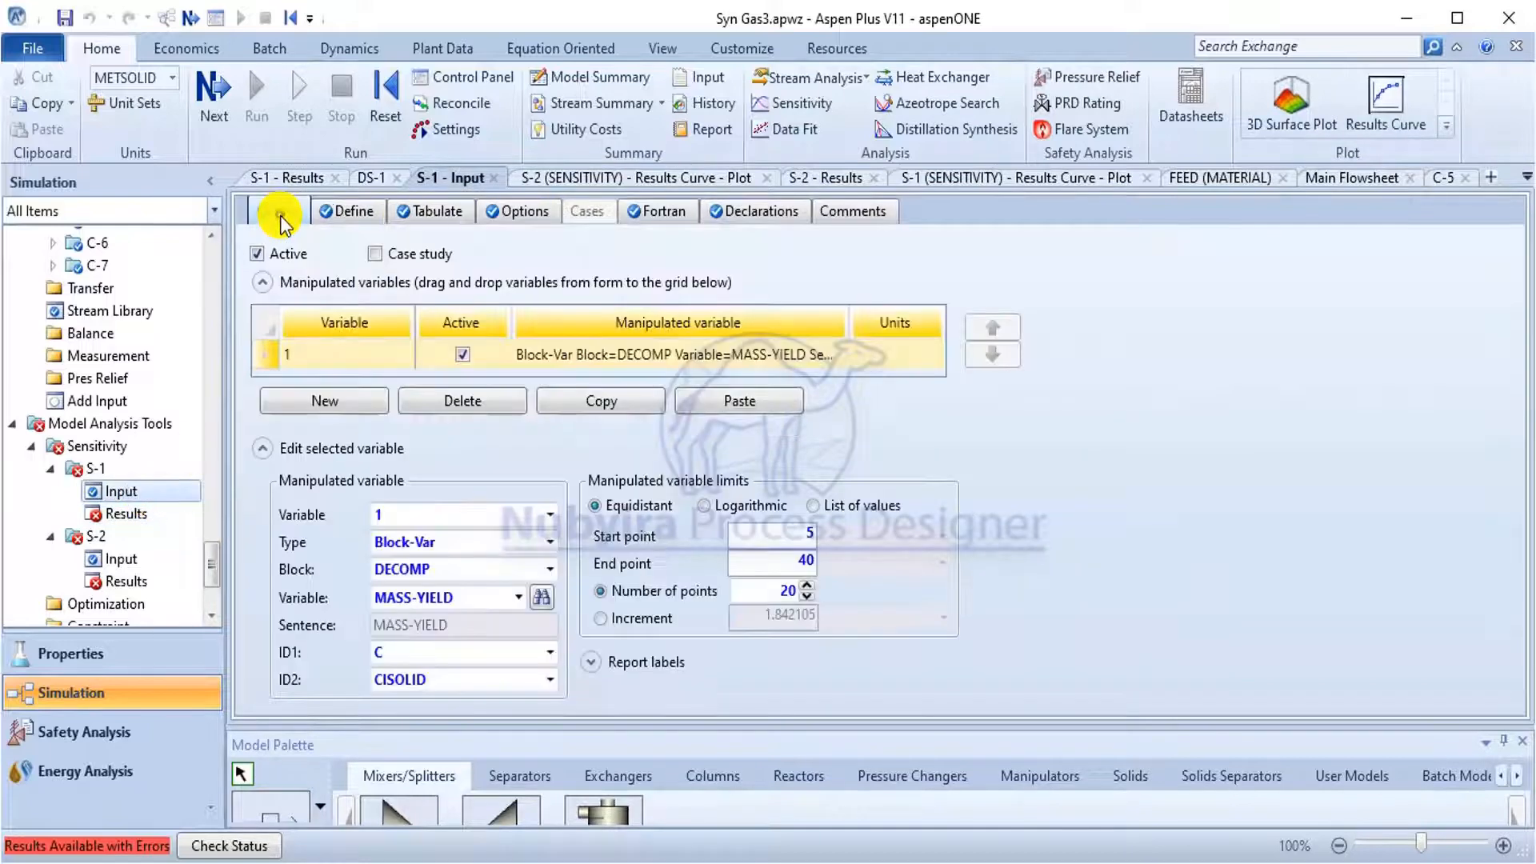
click(798, 542)
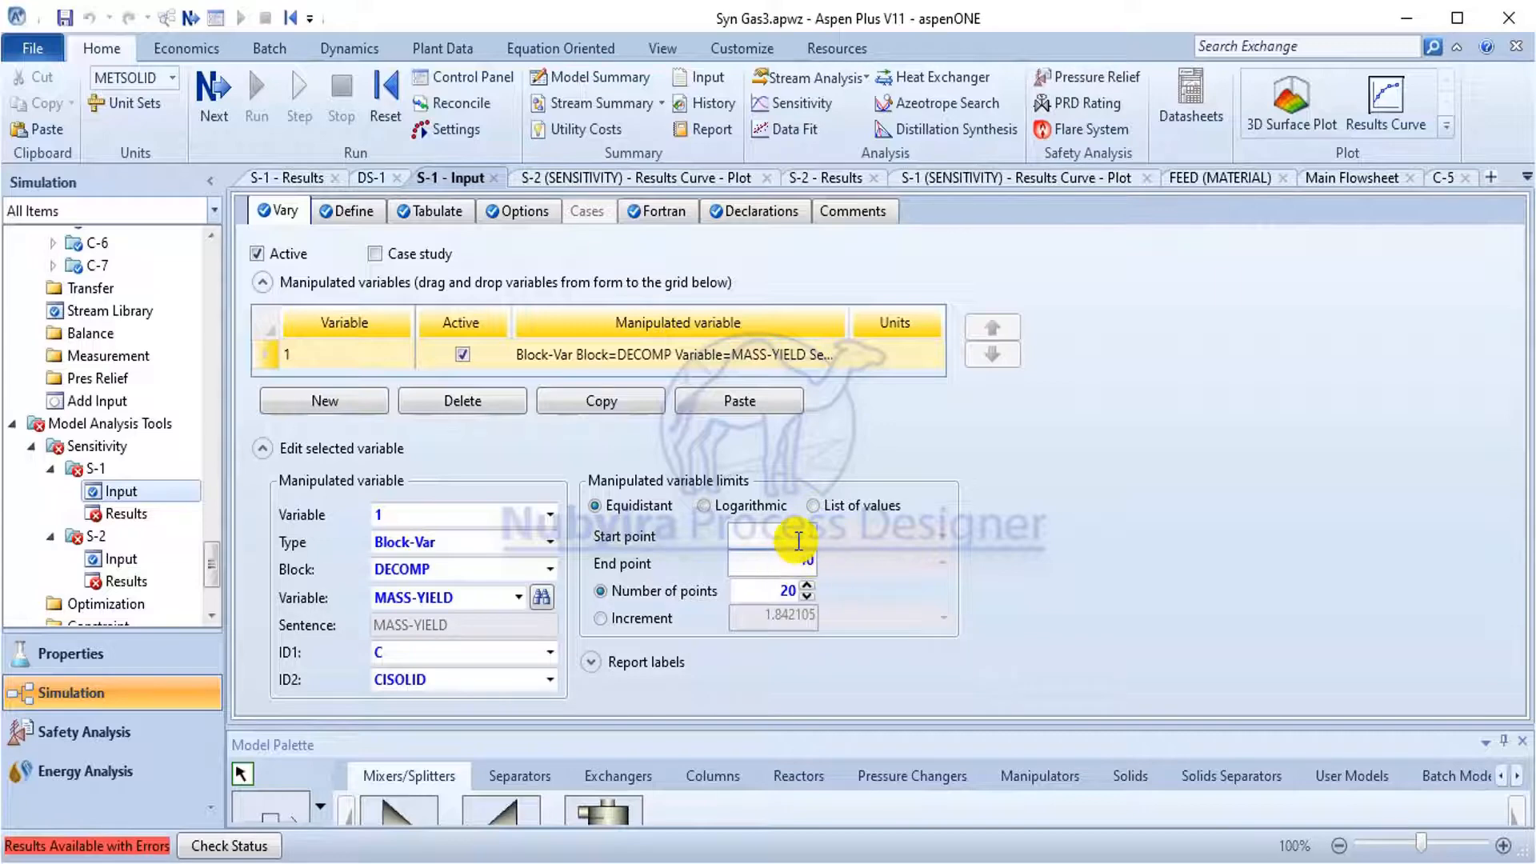
click(798, 533)
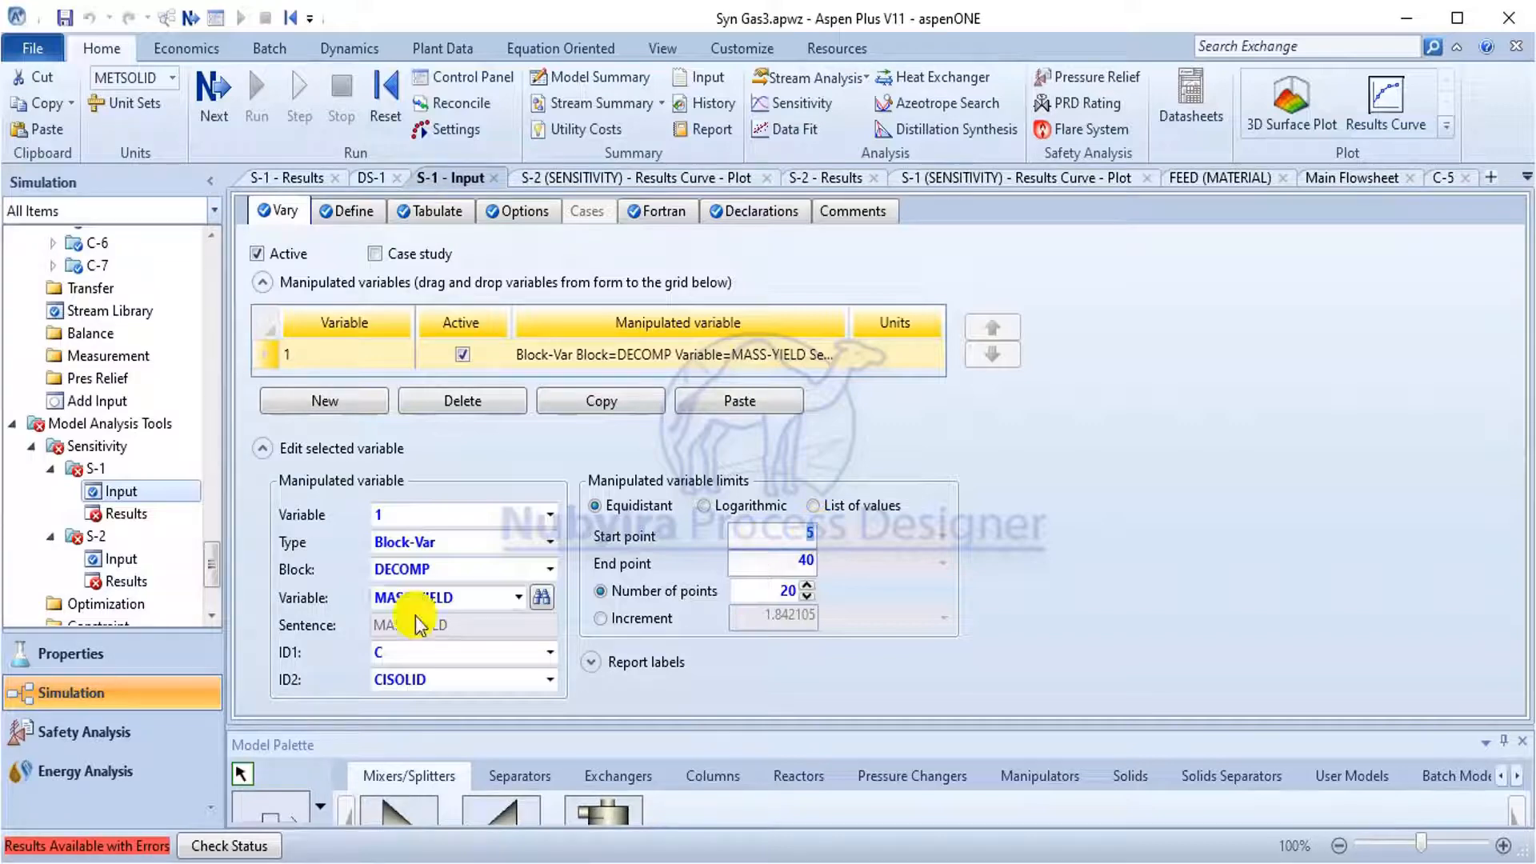
scroll(56, 264, up, 10)
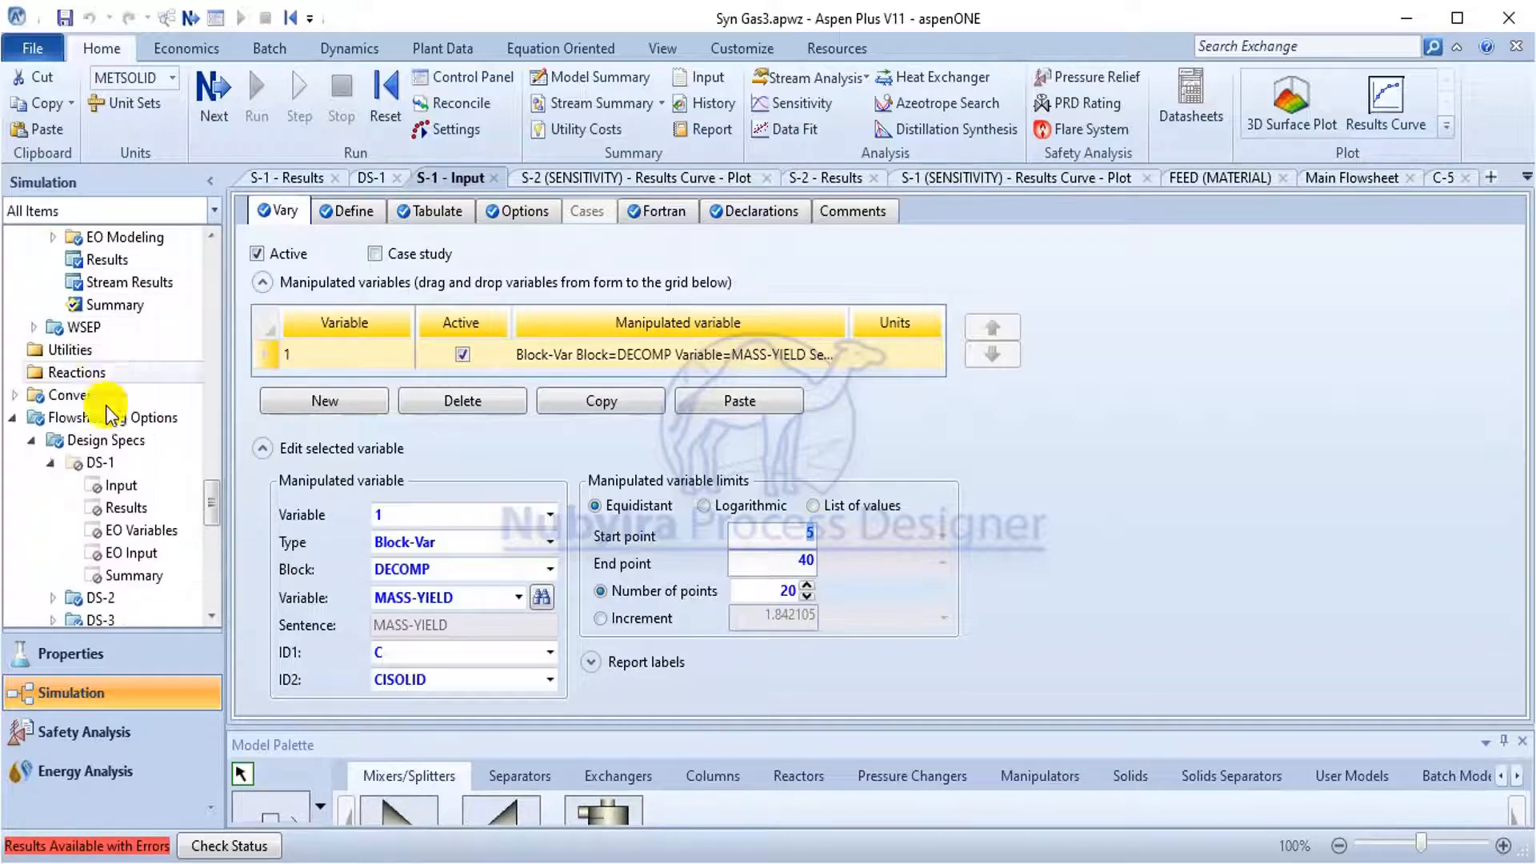
click(133, 473)
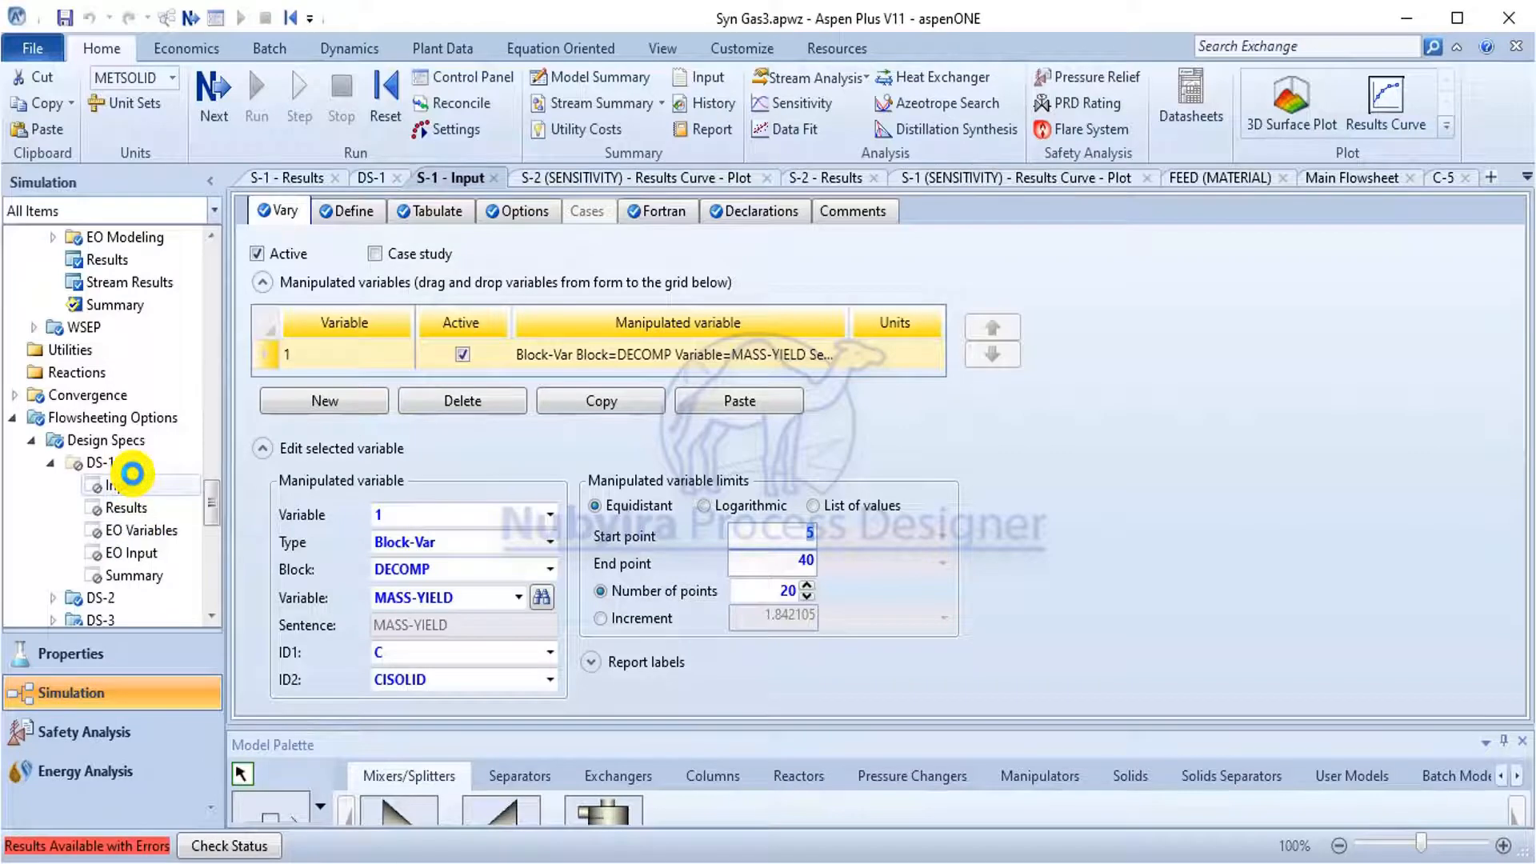
scroll(120, 497, down, 10)
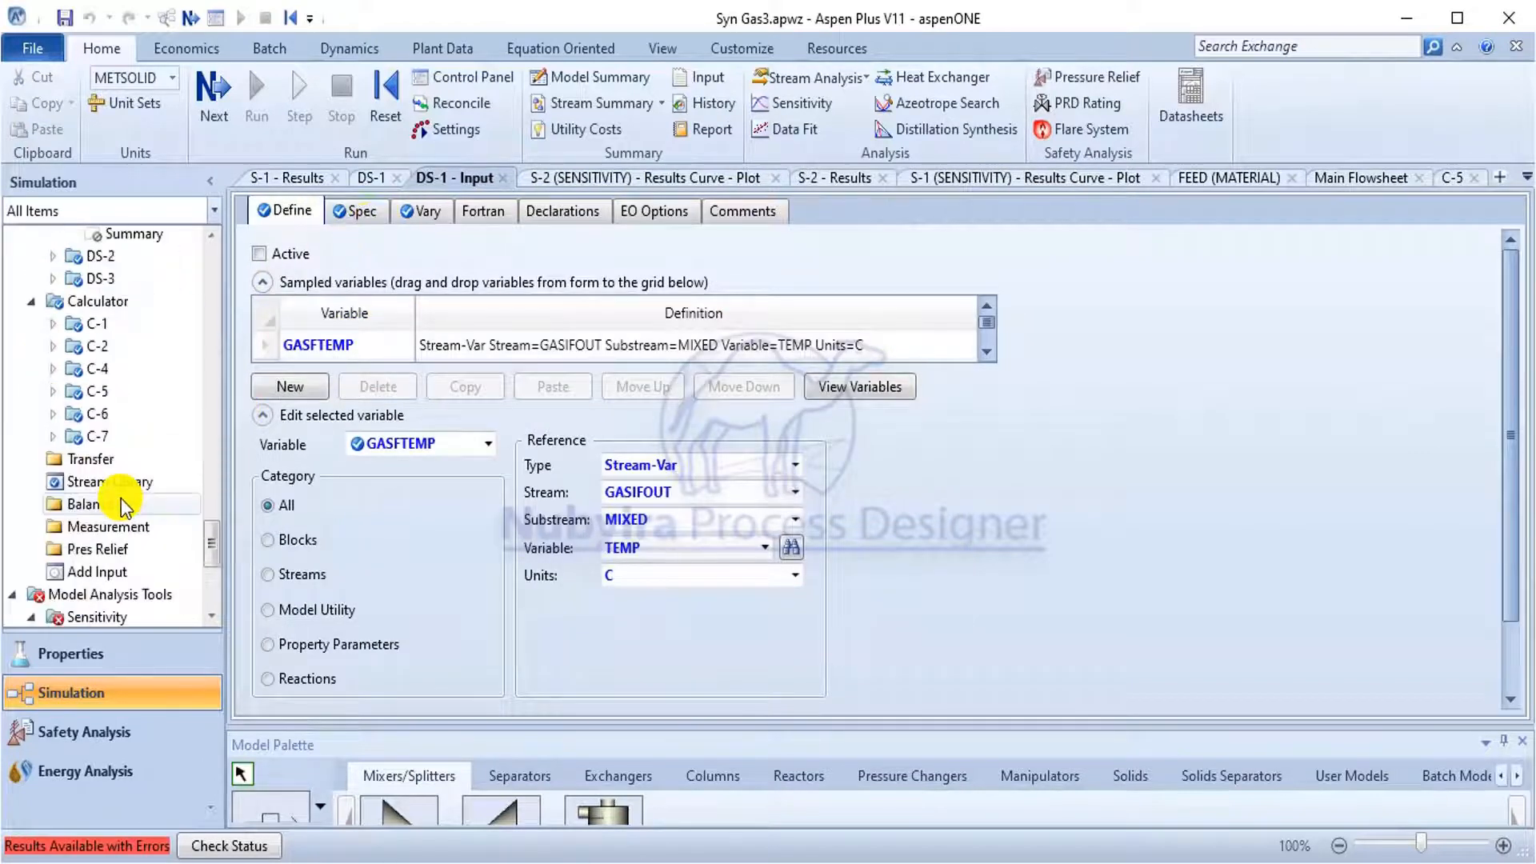
click(121, 344)
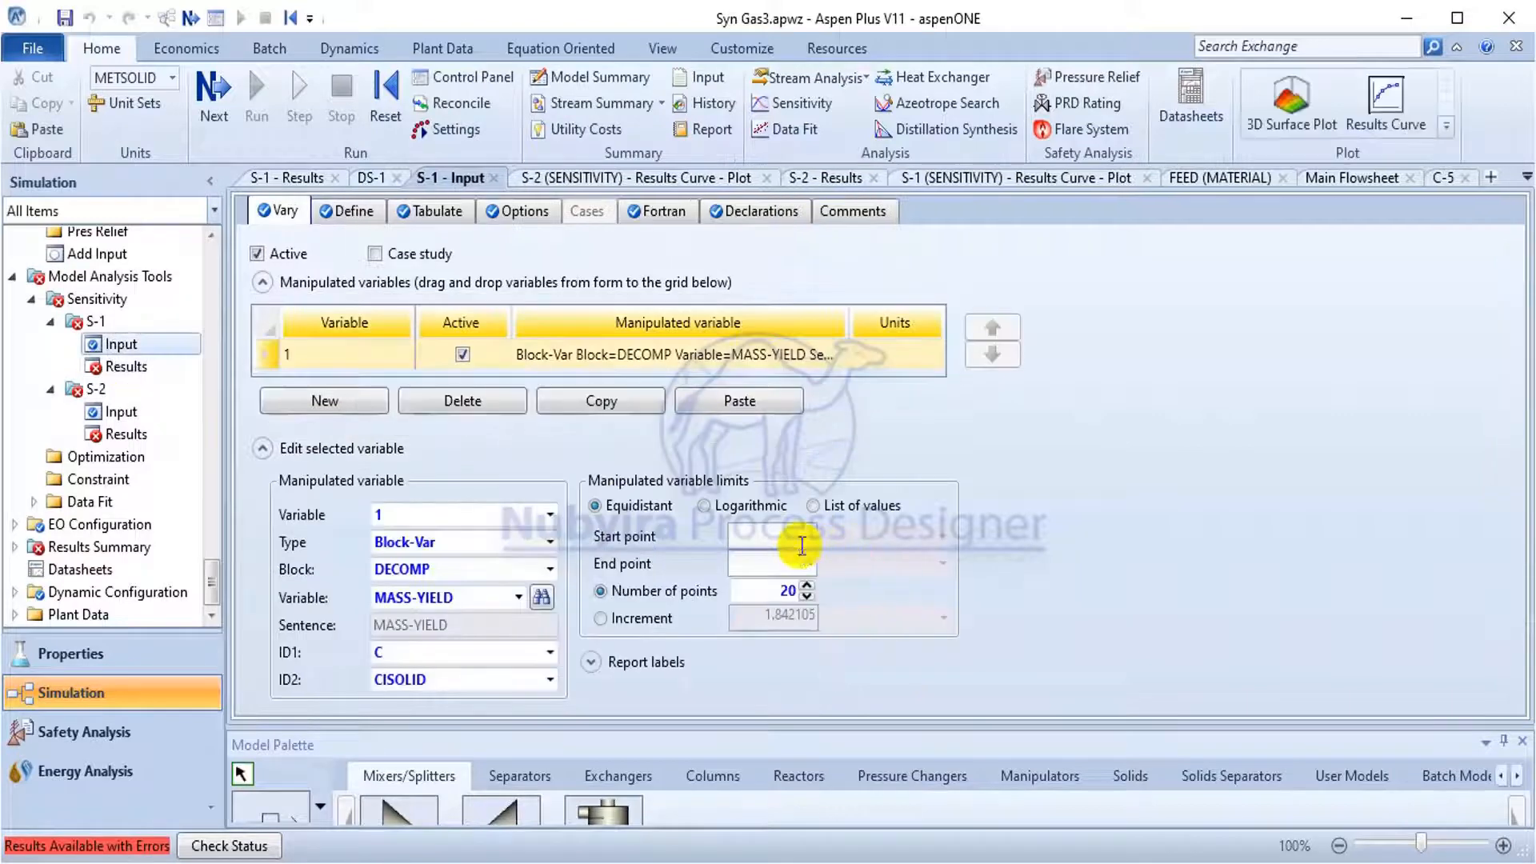
click(816, 530)
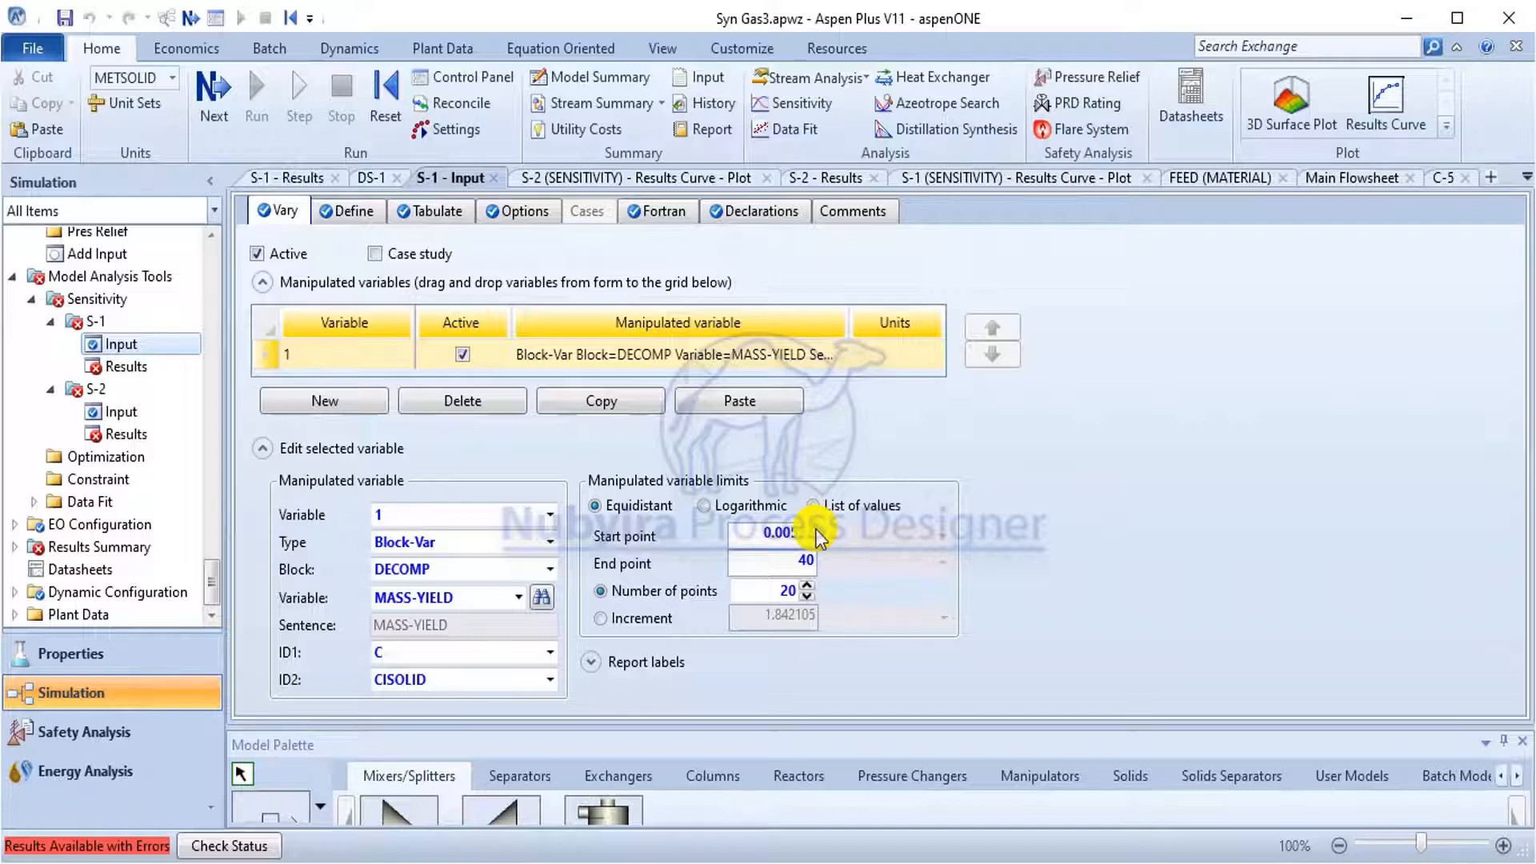
Set the S-1 sensitivity's manipulated variable limits to a start point of 0.00526204 and an end point of 0.0855768.
text(6204)
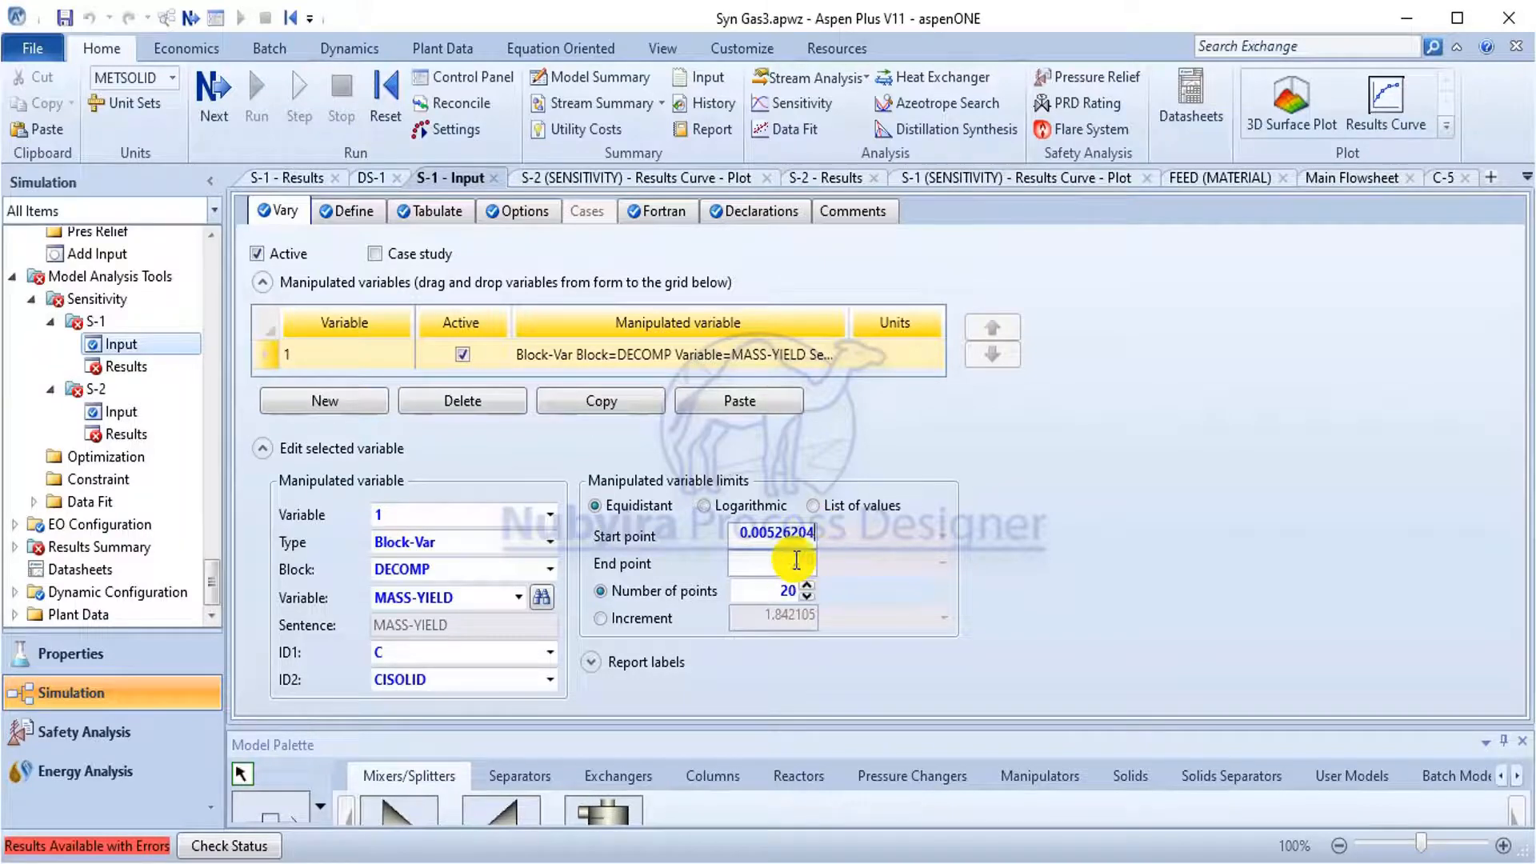
click(800, 560)
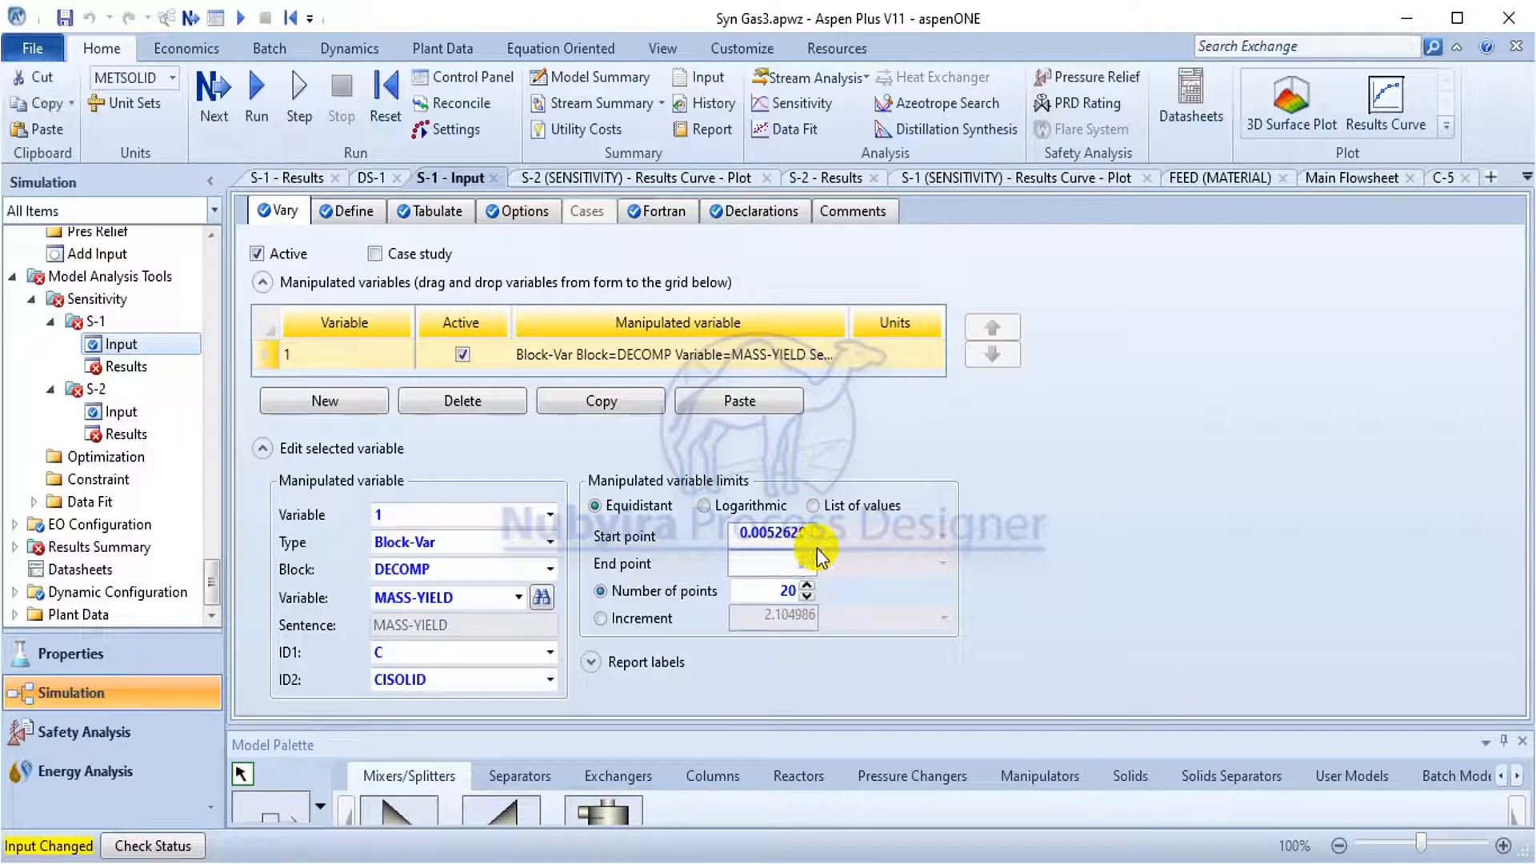
text(0.0)
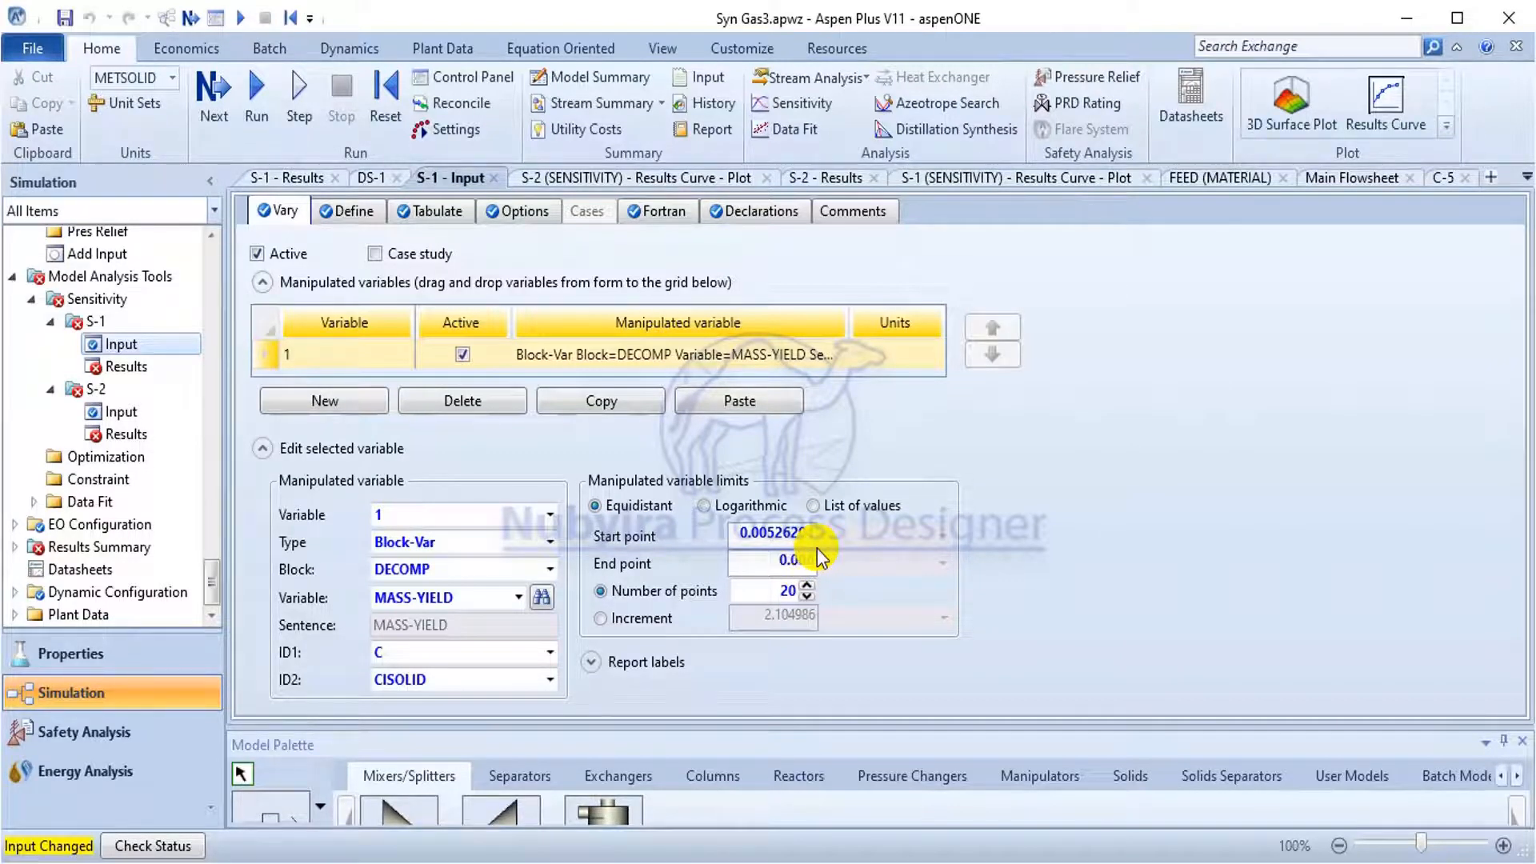
text(8557)
click(791, 535)
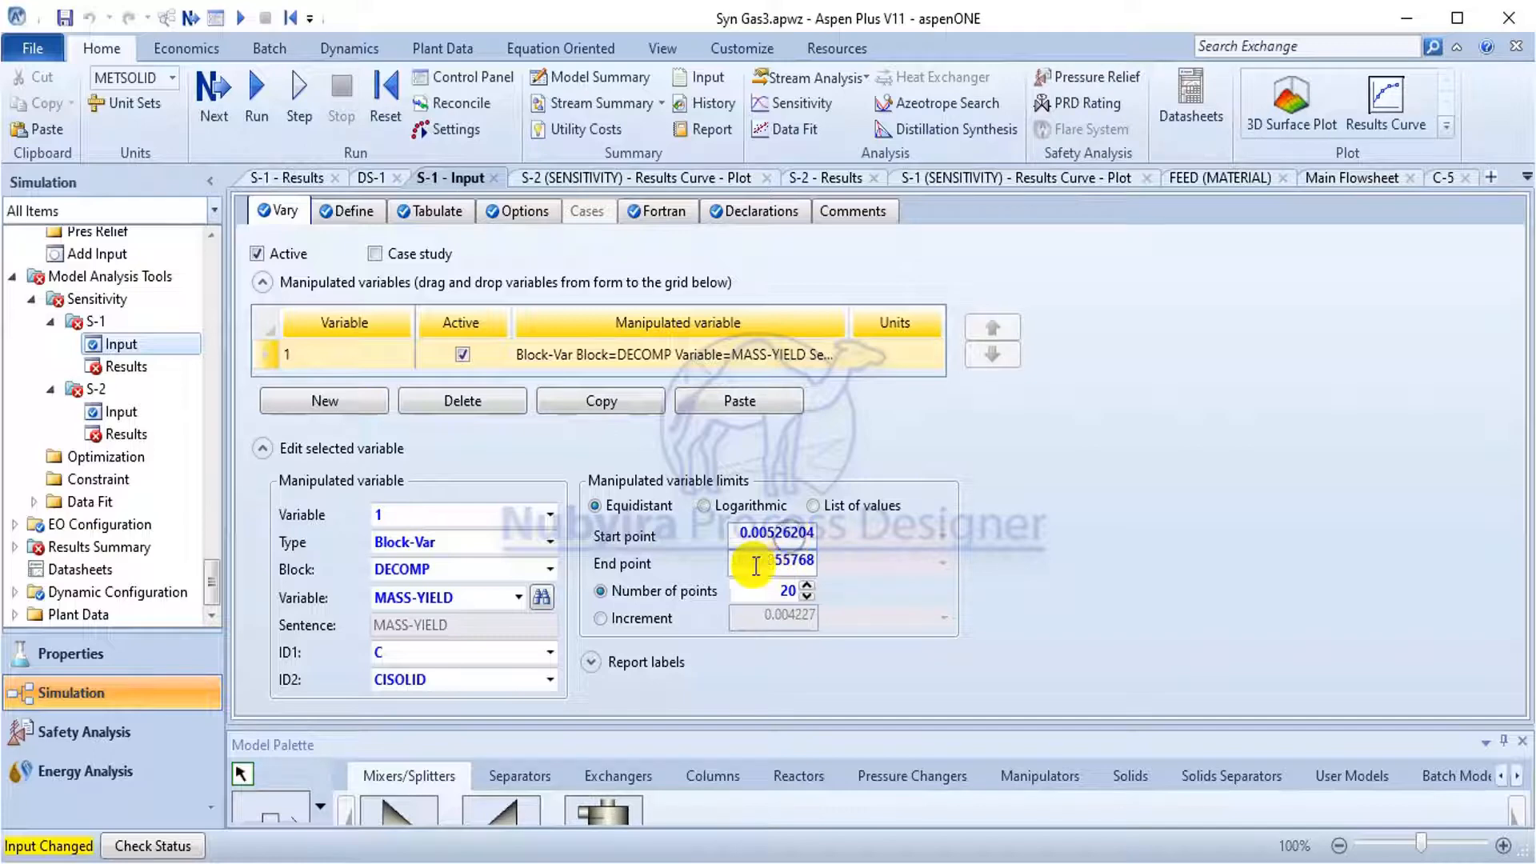
drag(743, 565, 816, 557)
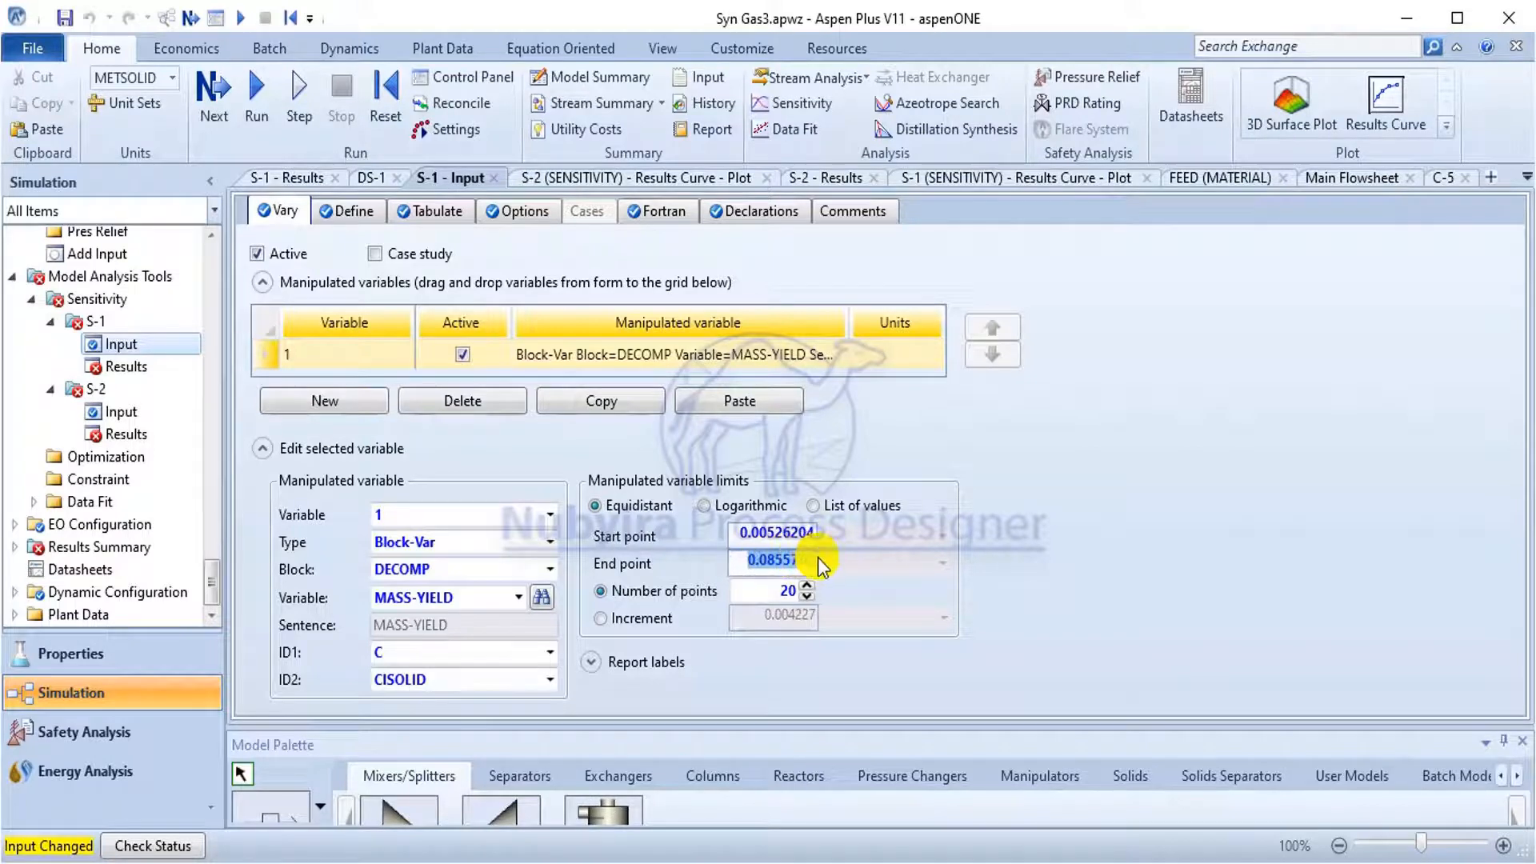
right_click(805, 560)
click(714, 637)
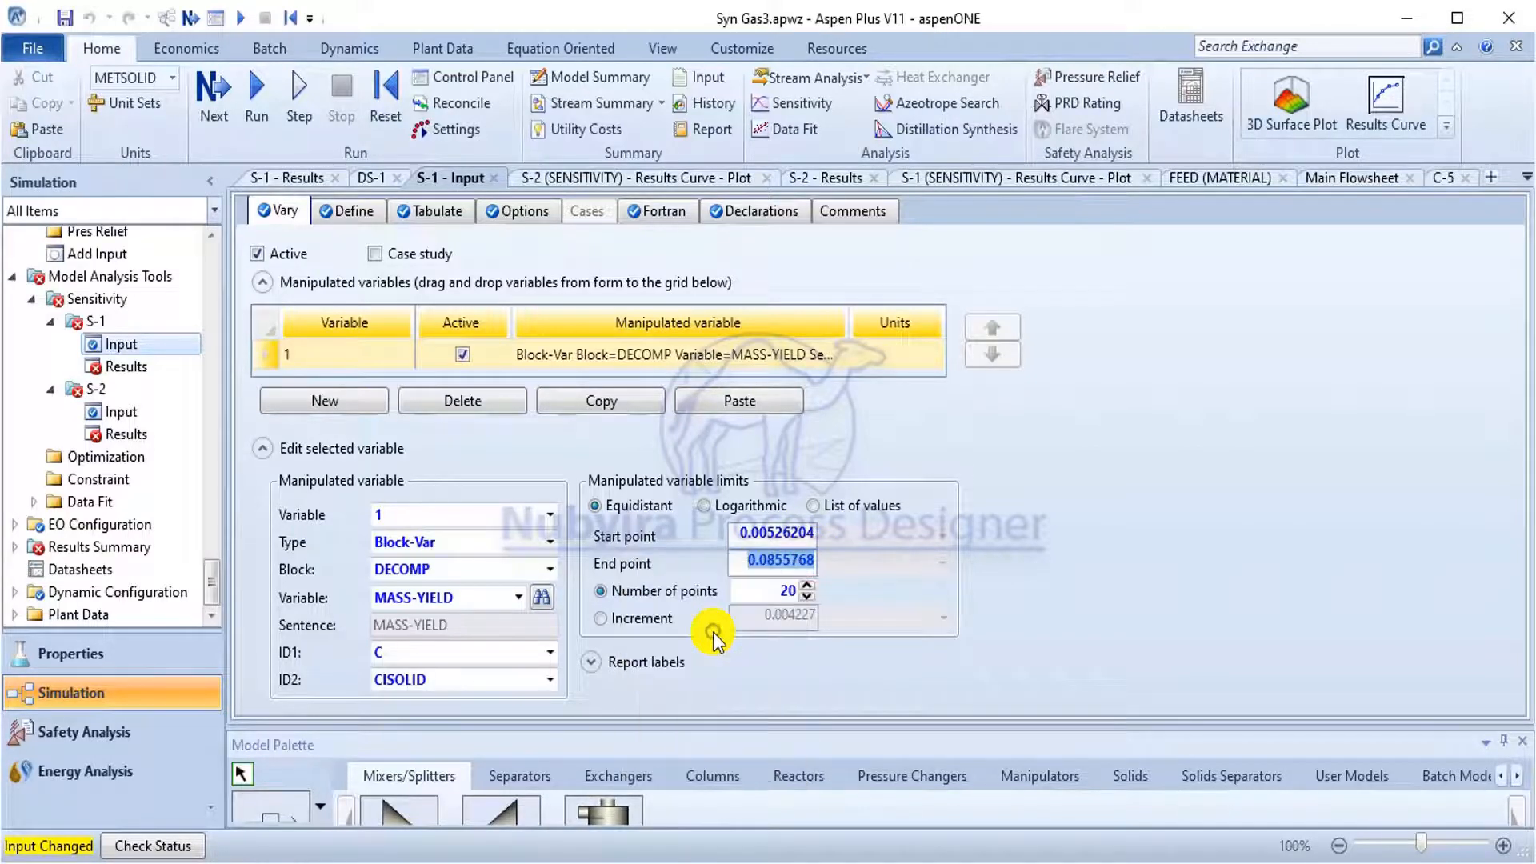
Set the S-2 sensitivity's manipulated variable limits to start point 0.00526204 and end point 0.0855768.
click(121, 411)
drag(766, 541, 823, 514)
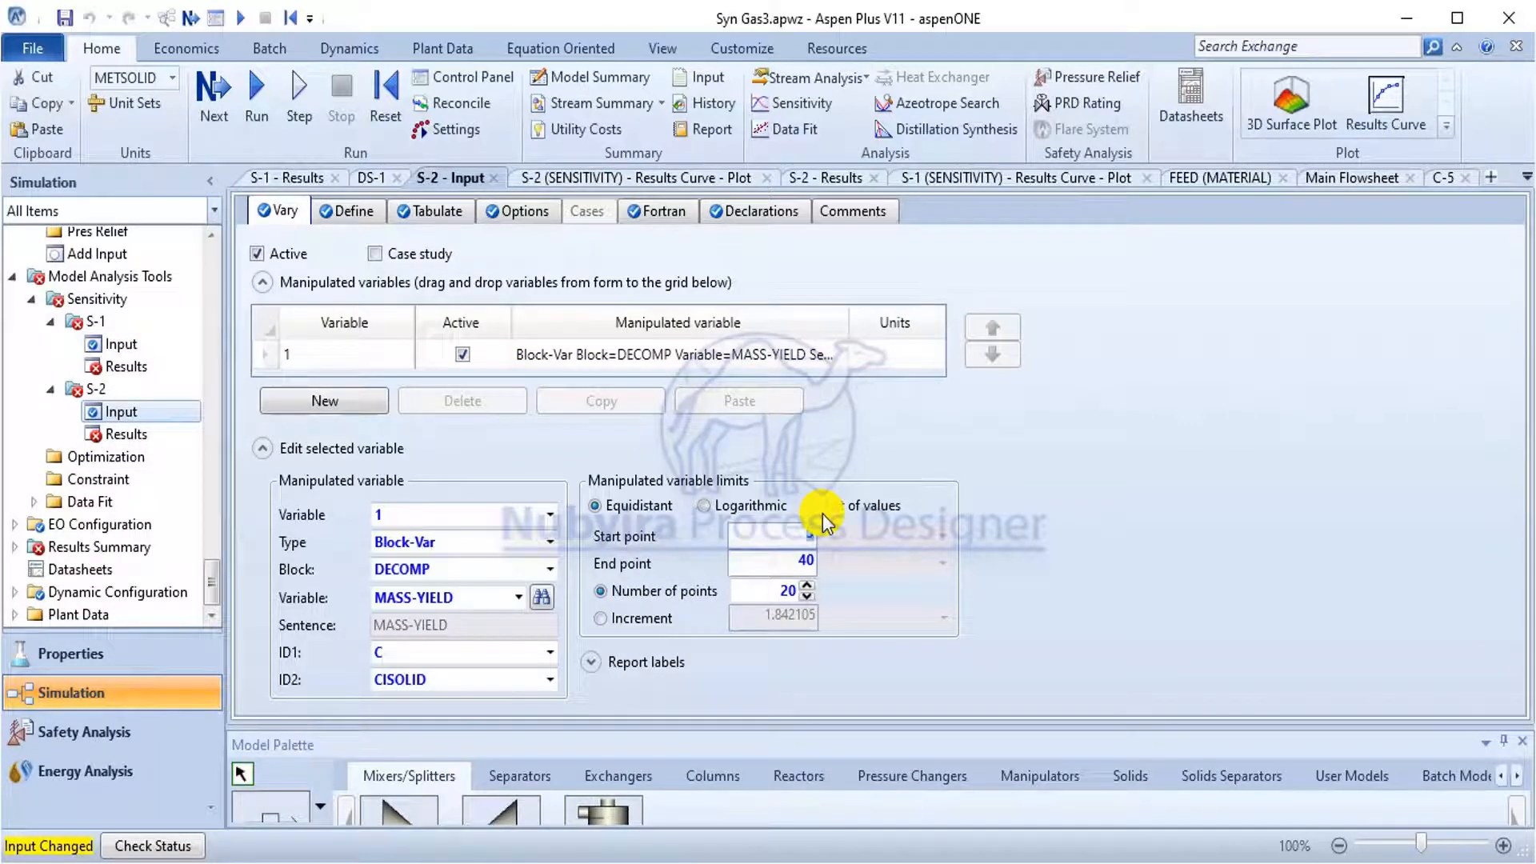
text(0.00526204)
click(769, 563)
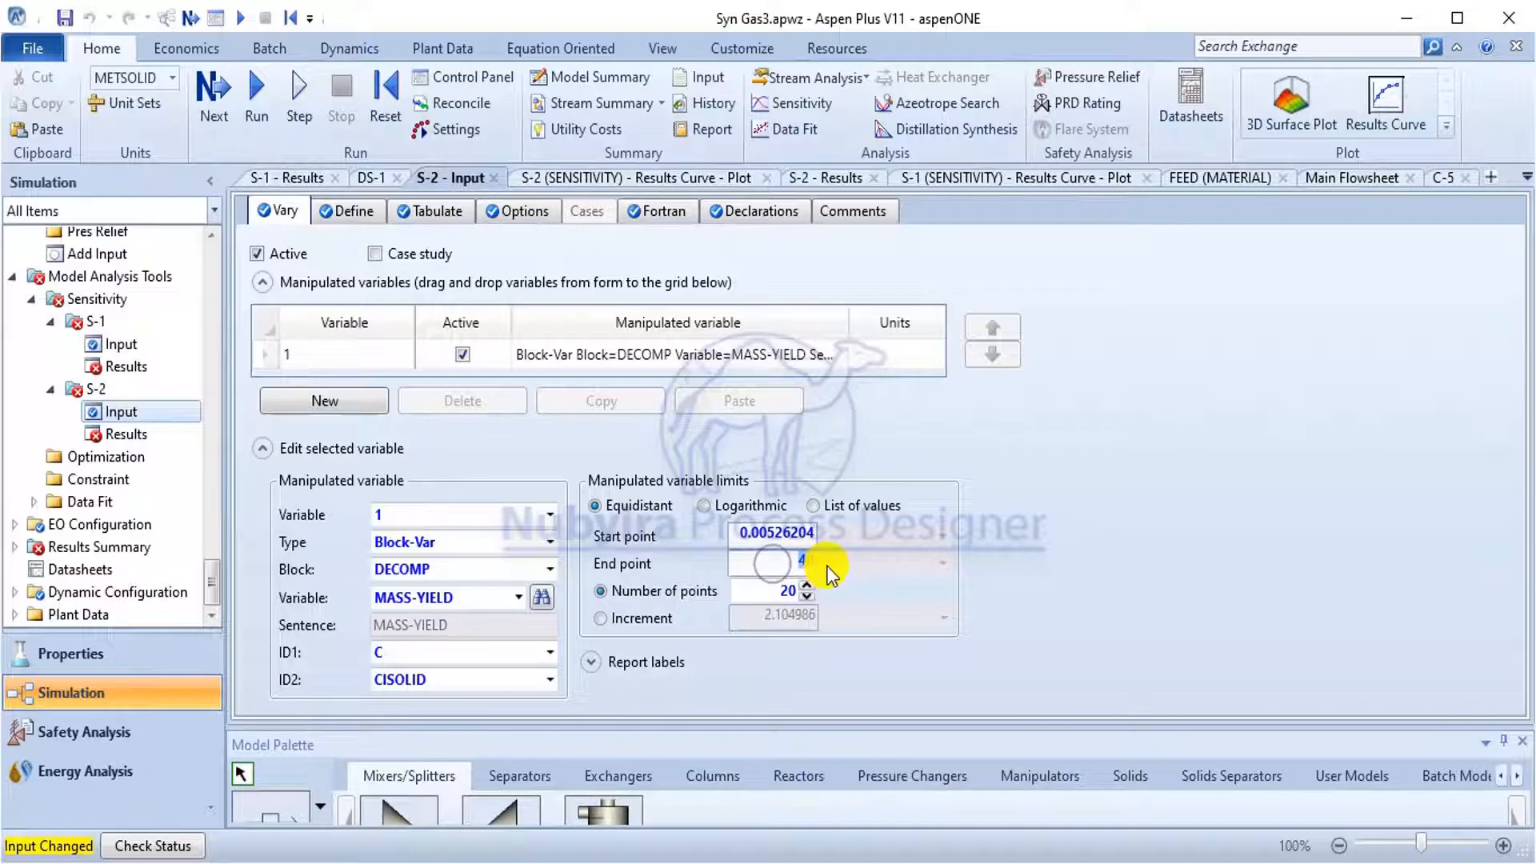
text(0.0855768)
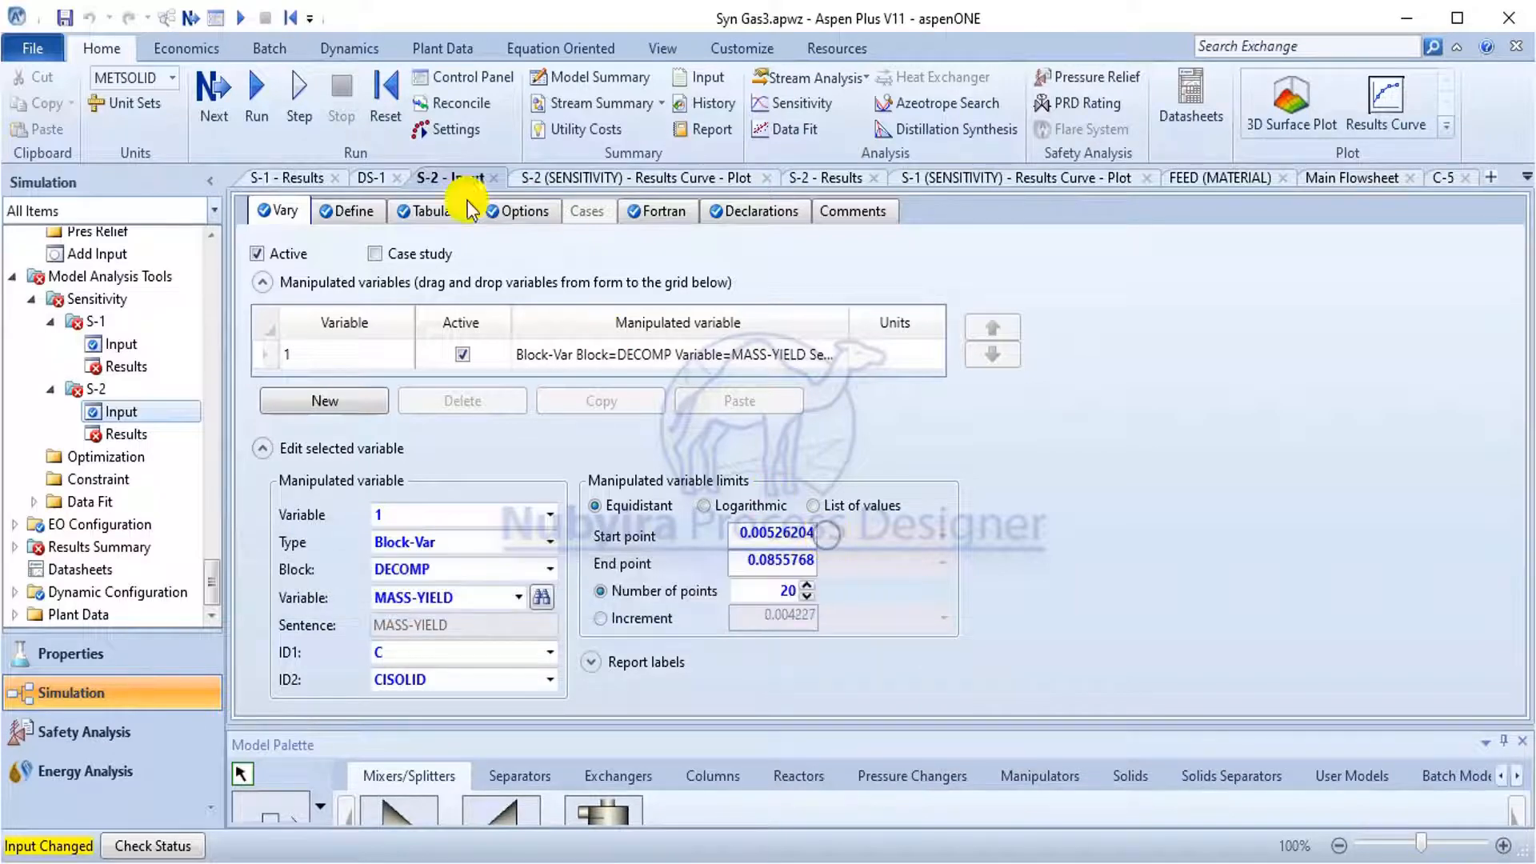
Reinitialize the whole simulation, purging all results, and run it again.
click(405, 112)
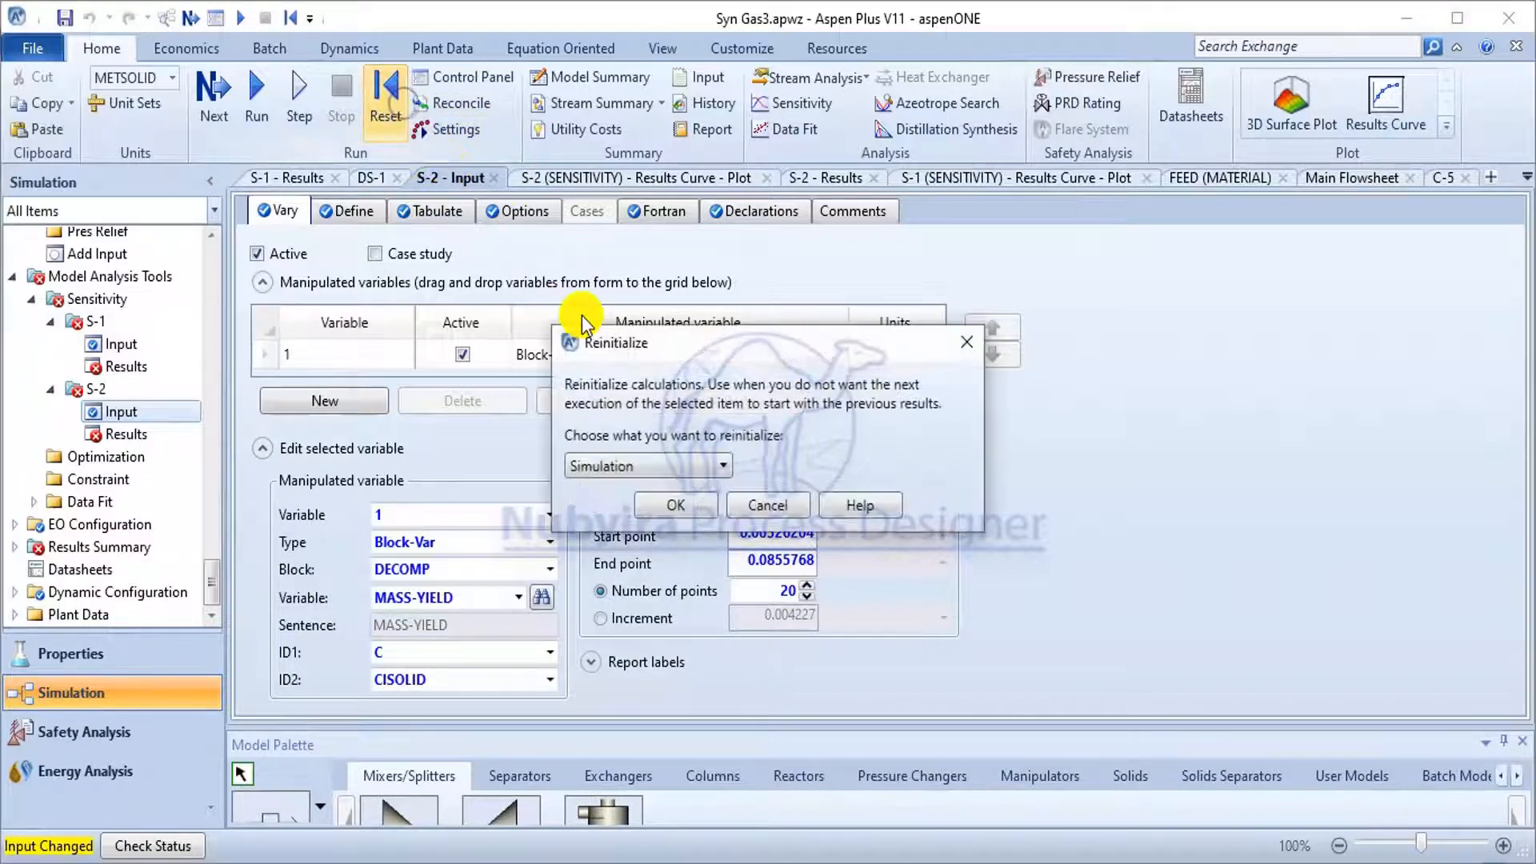
click(692, 505)
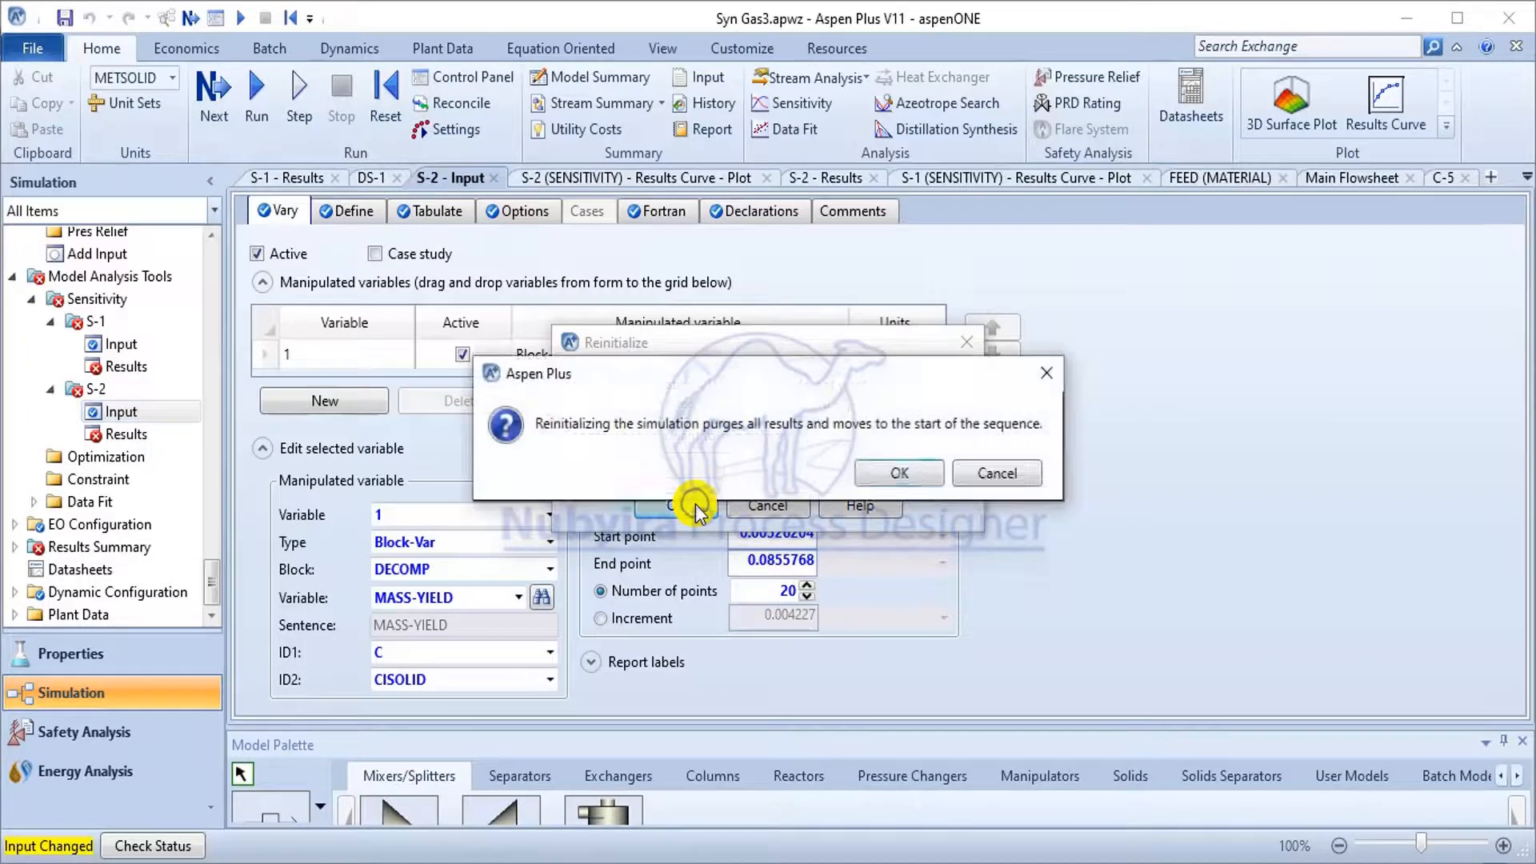
click(913, 473)
click(976, 477)
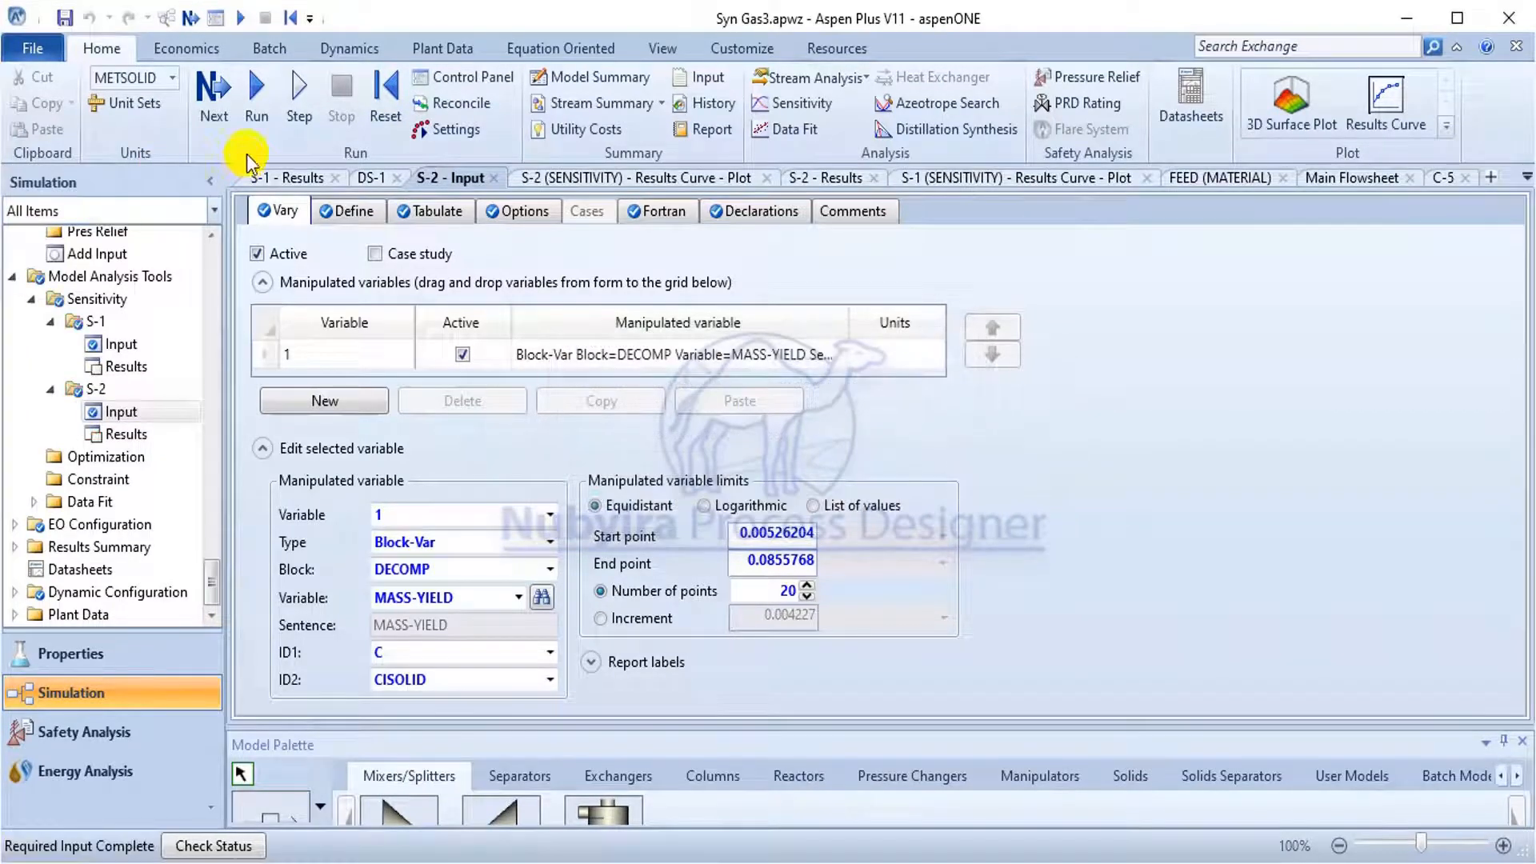
click(257, 112)
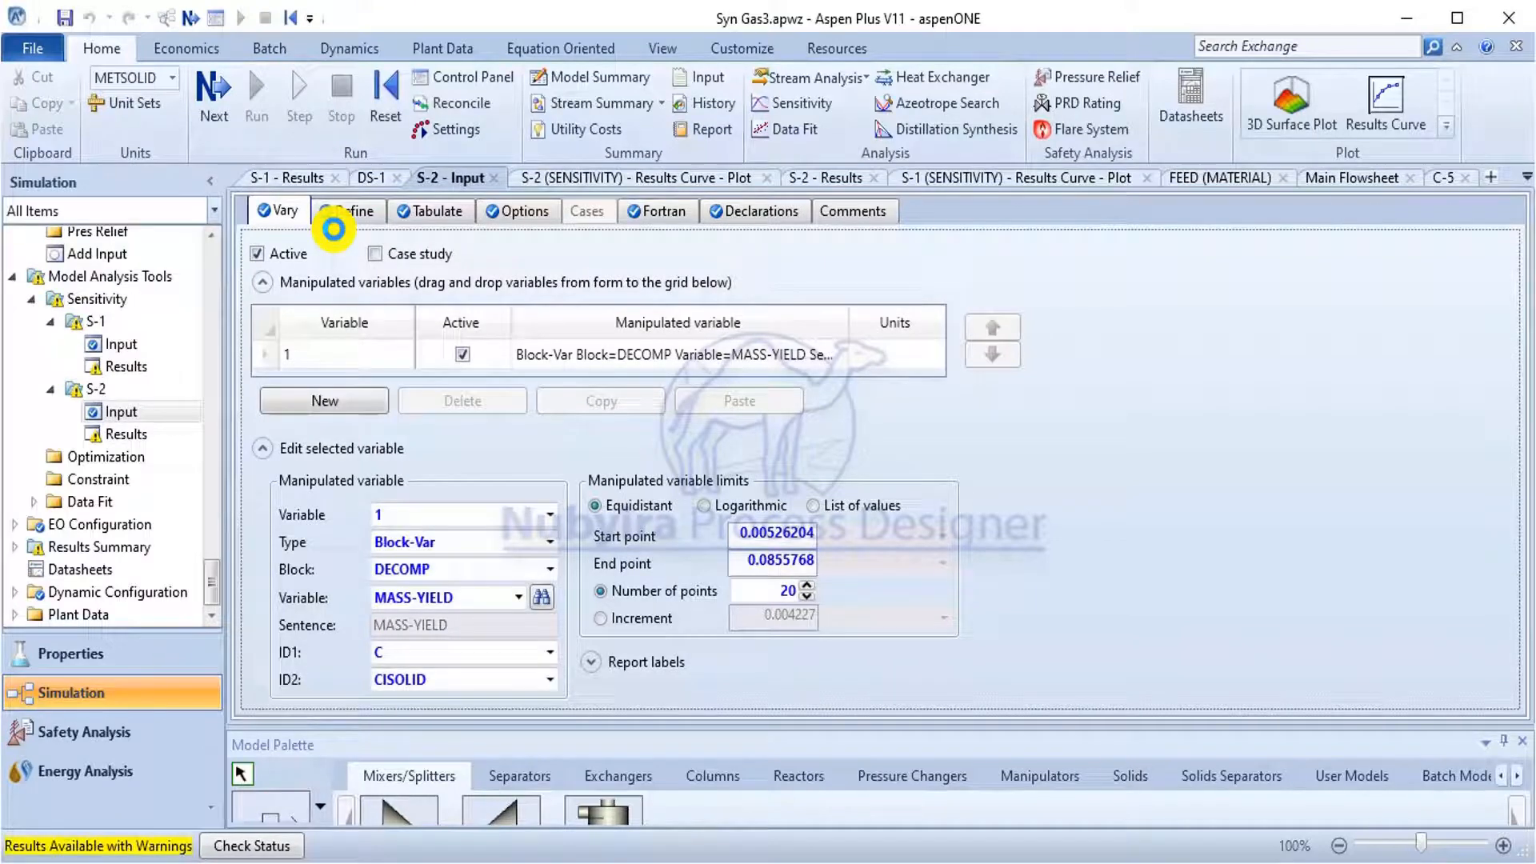
Examine the results summary of the S-1 sensitivity and the plot types offered for it.
click(120, 366)
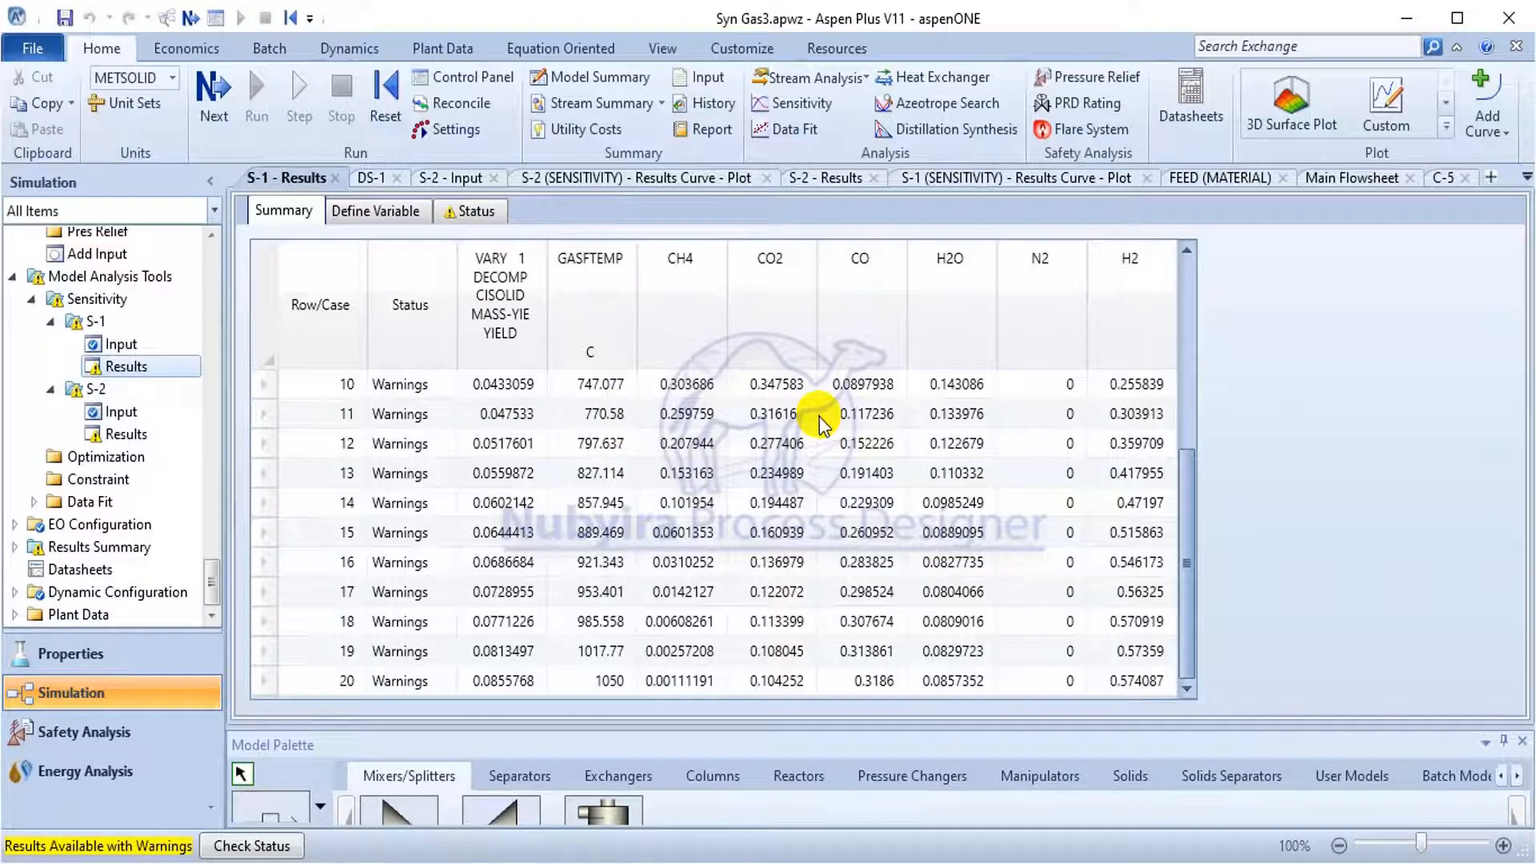
click(1445, 127)
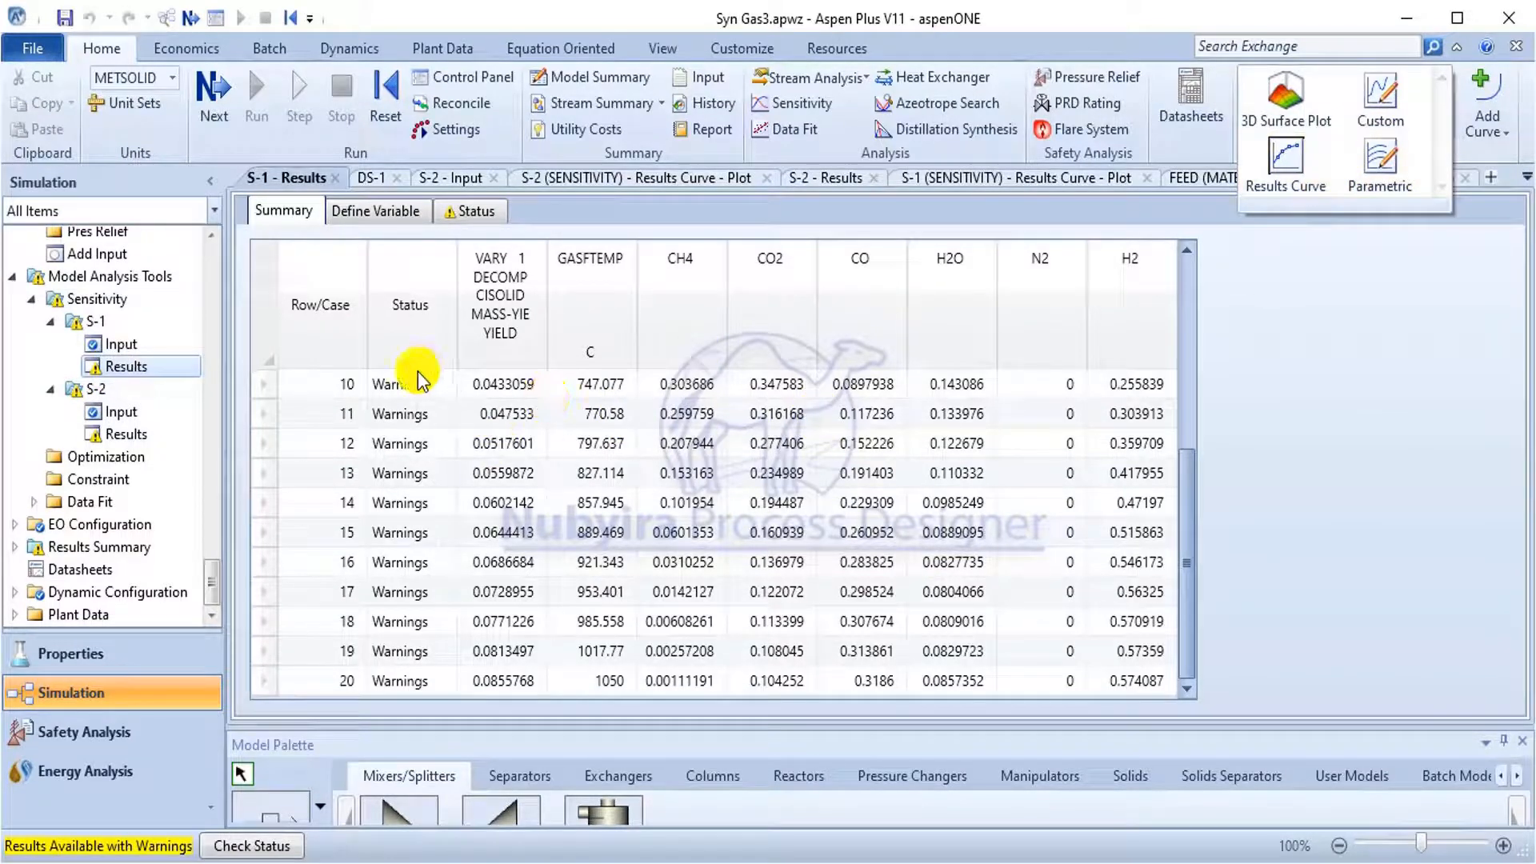
click(186, 321)
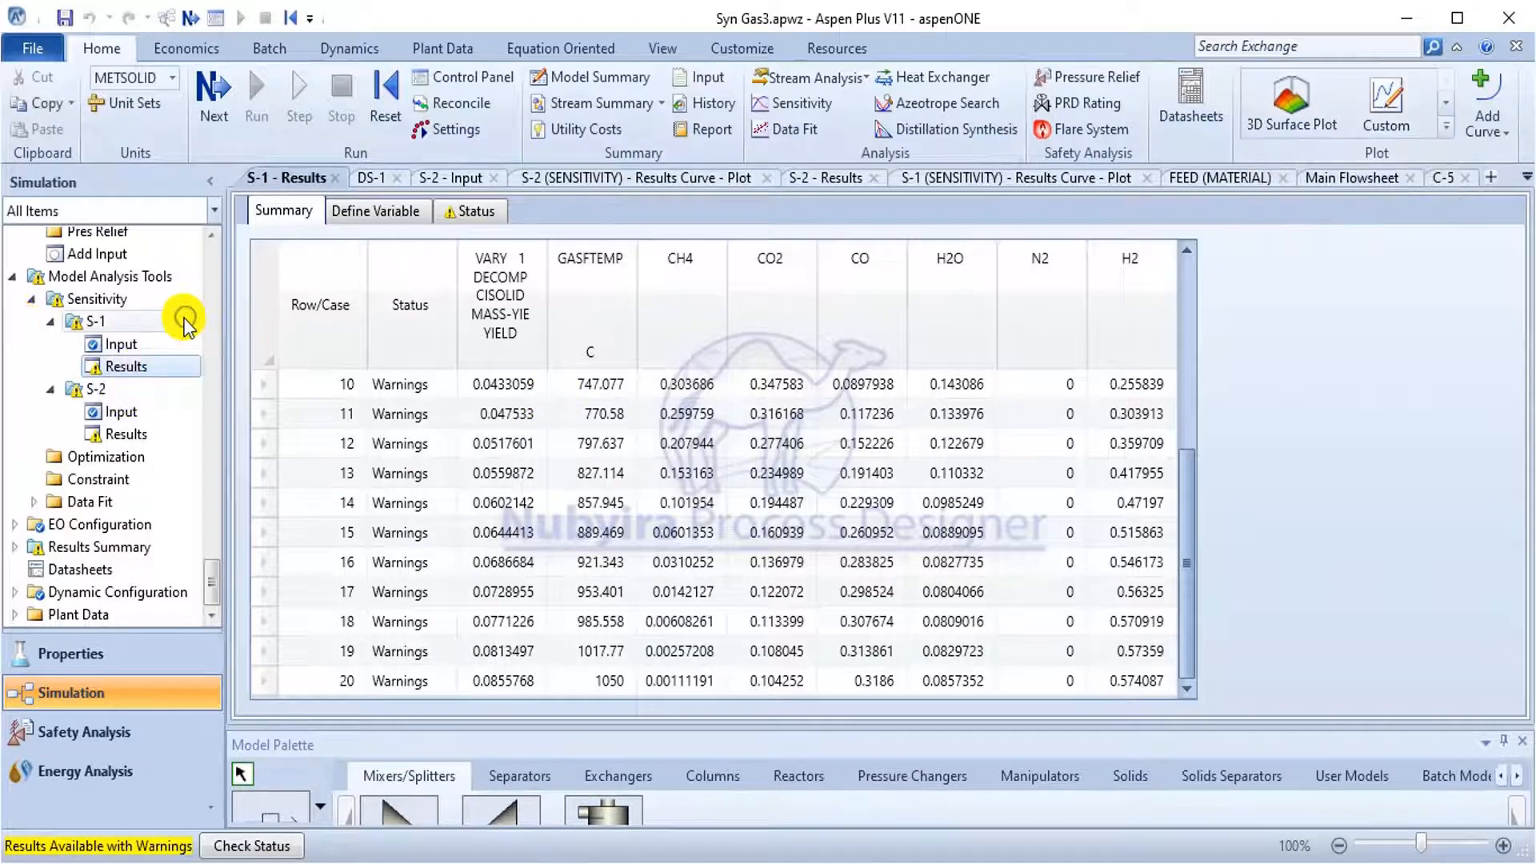
Check the status messages in the results of the DECOMP and CYCLONE blocks.
scroll(183, 327, up, 15)
scroll(178, 331, up, 5)
scroll(174, 300, up, 2)
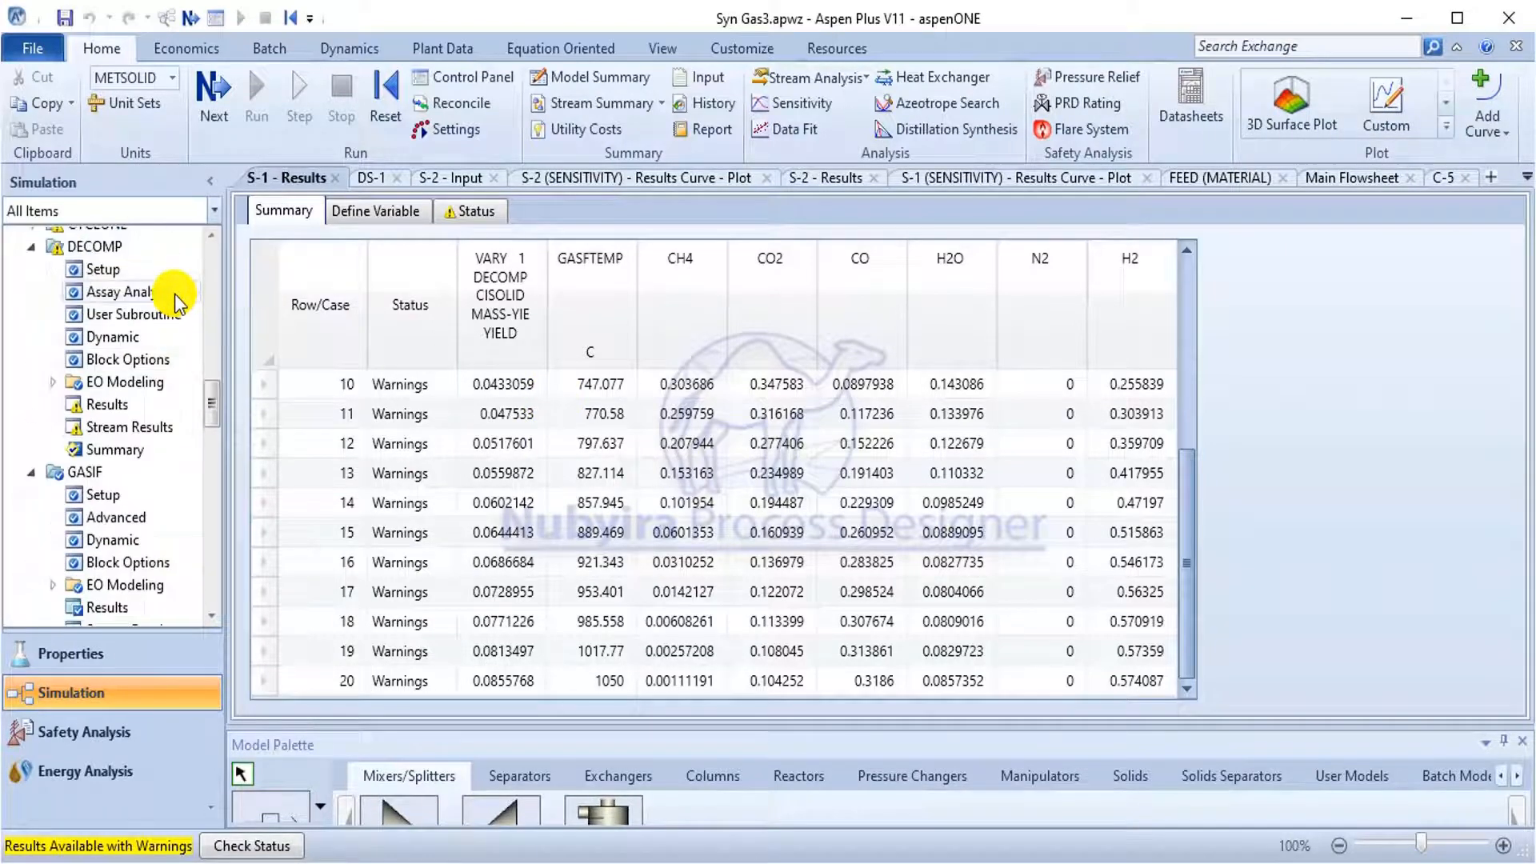
click(135, 405)
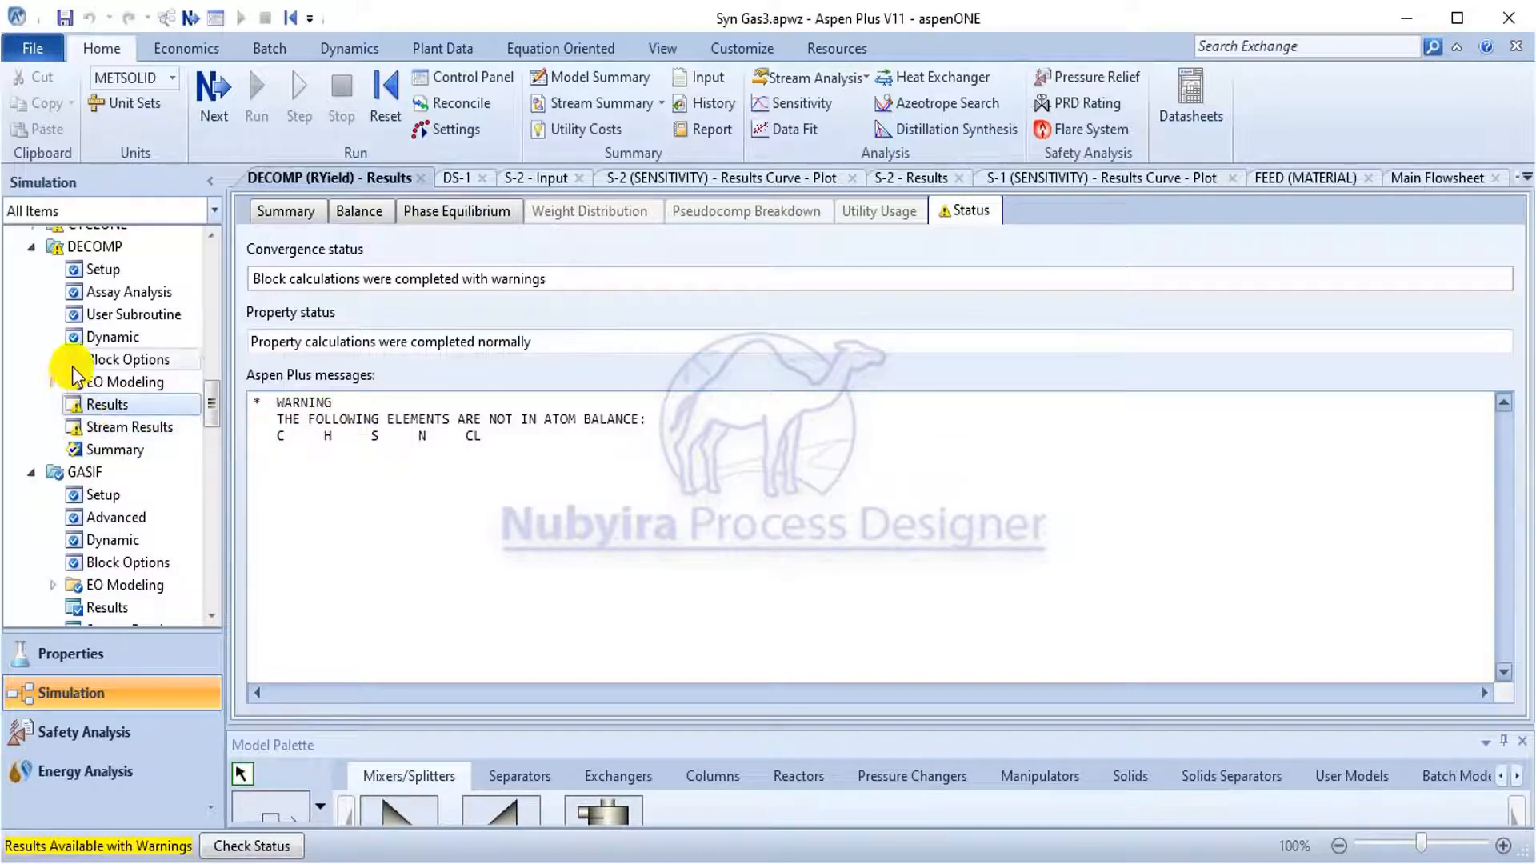
scroll(74, 376, up, 3)
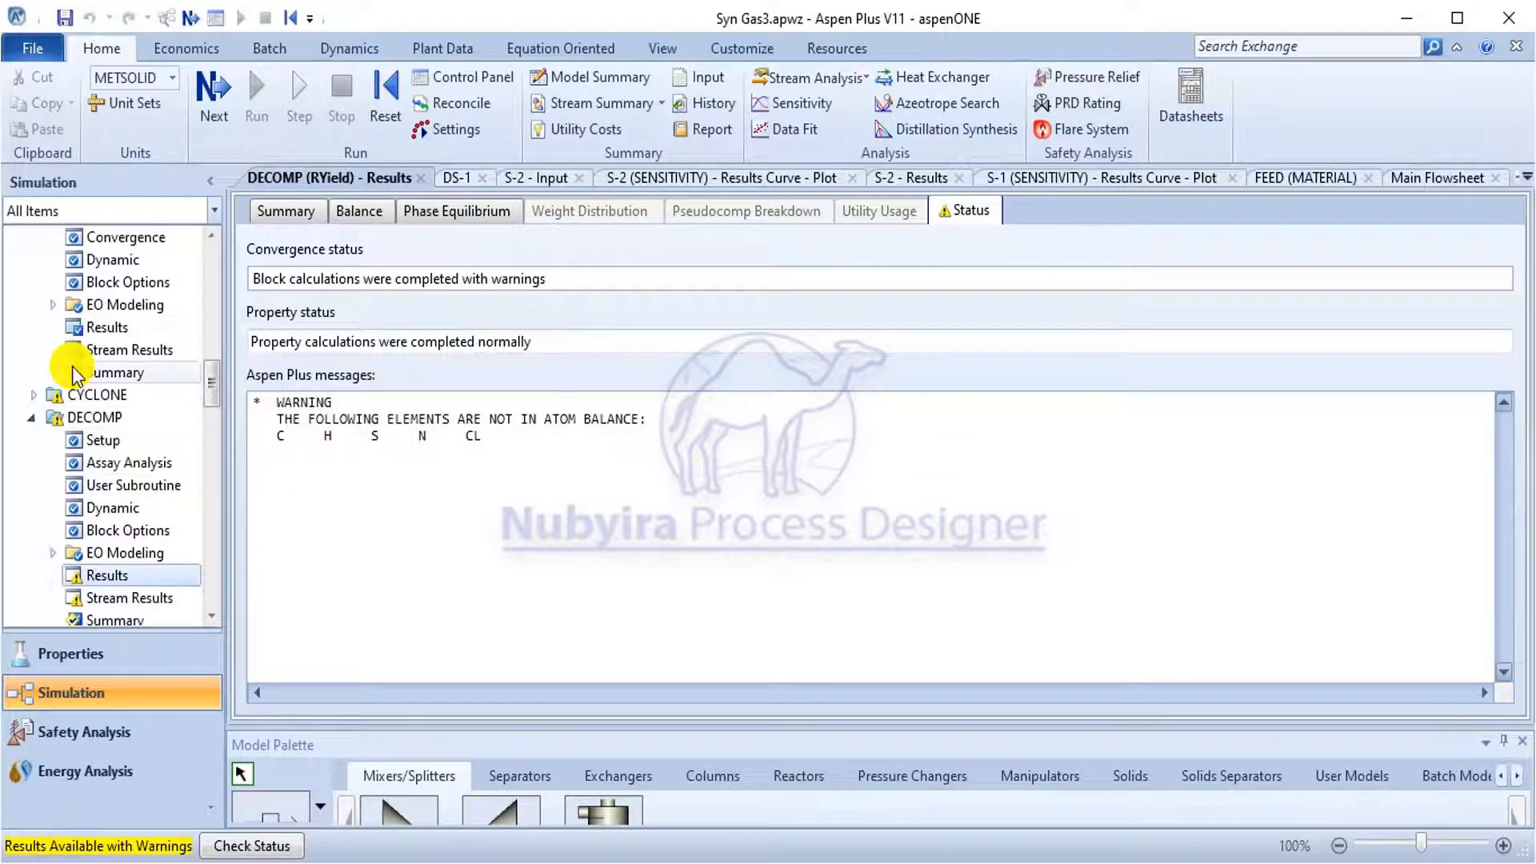
click(32, 395)
click(112, 486)
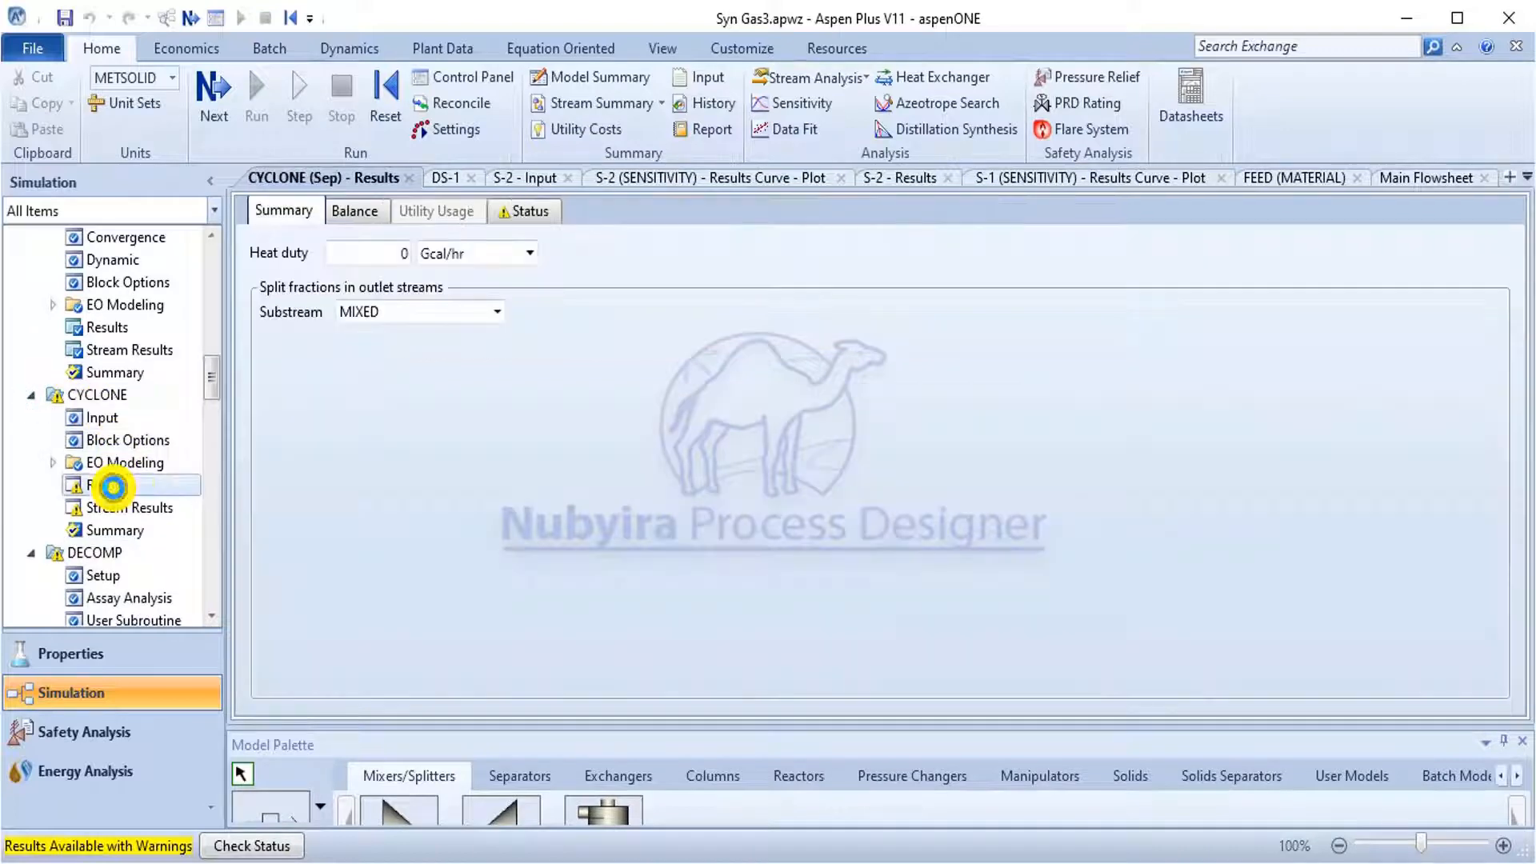
click(532, 212)
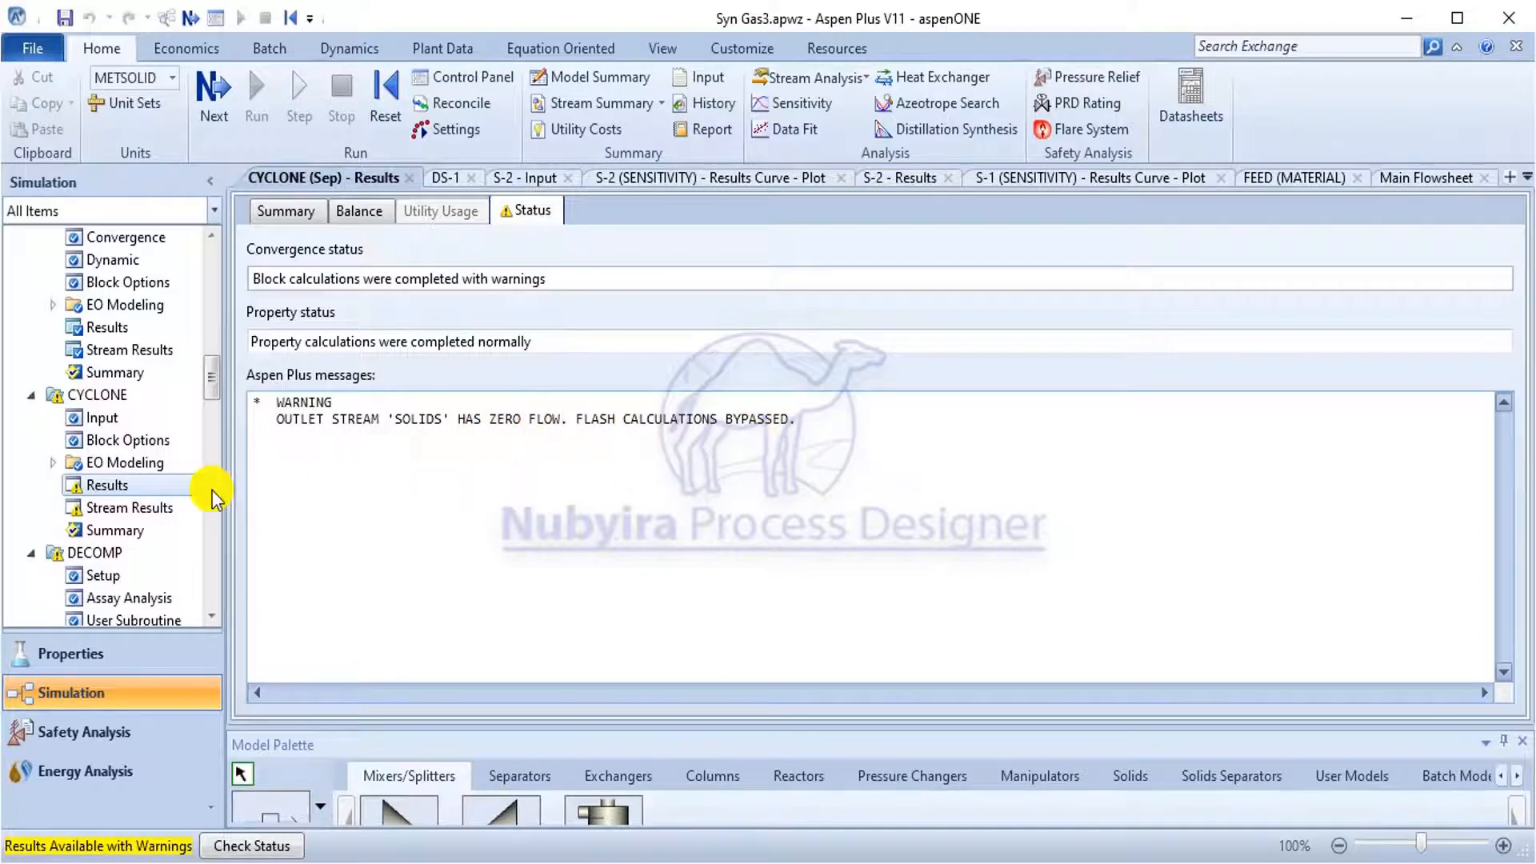
Plot a Results Curve for the S-1 sensitivity with CH4, CO2, CO, H2O, N2 and H2 against GASFTEMP C.
scroll(120, 416, up, 5)
scroll(131, 380, up, 4)
scroll(131, 382, down, 12)
scroll(130, 384, down, 15)
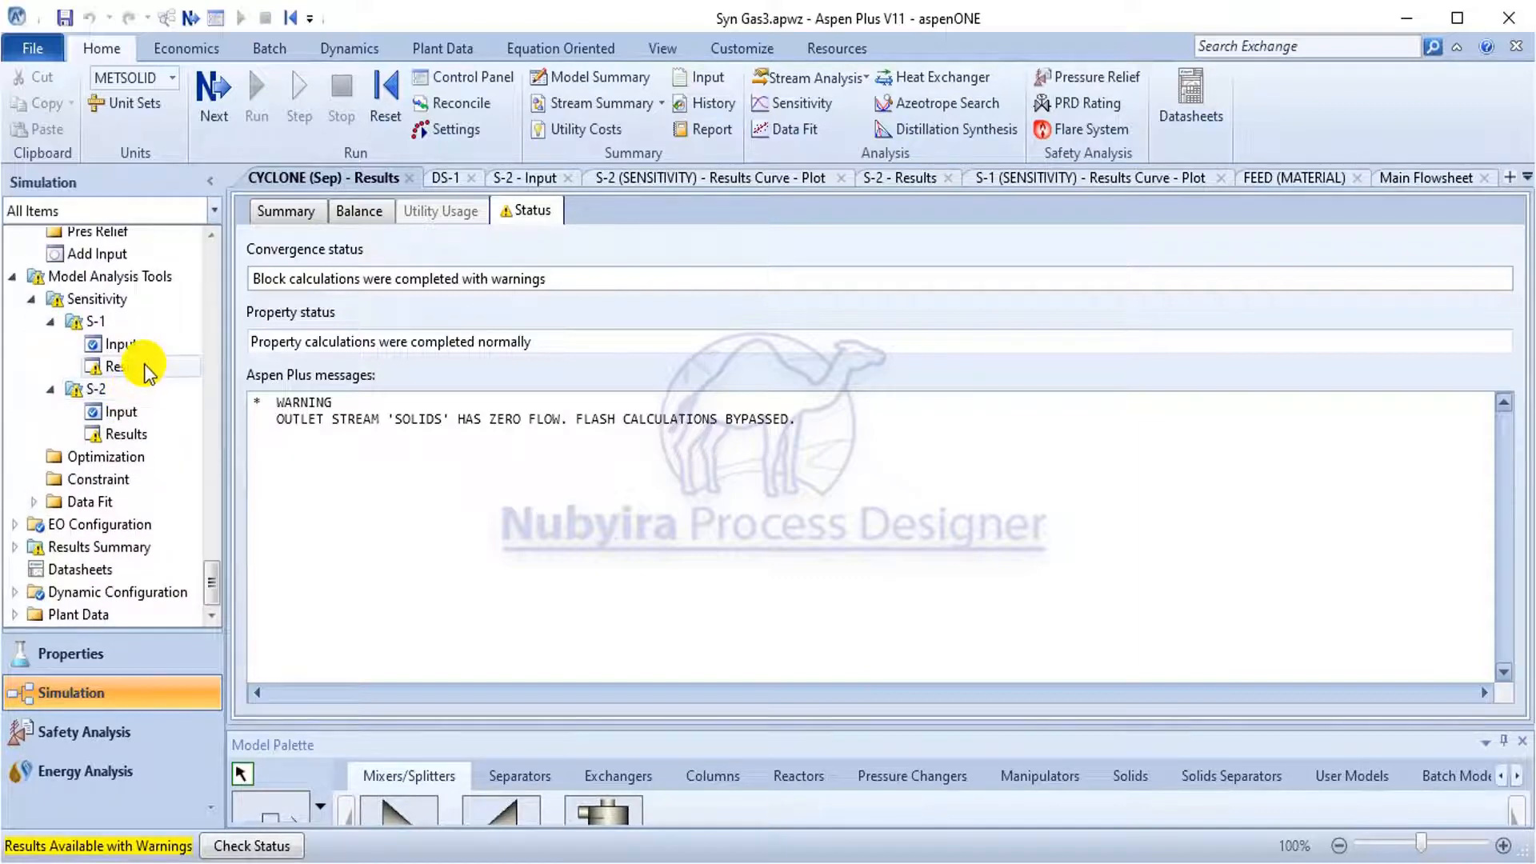
double_click(128, 366)
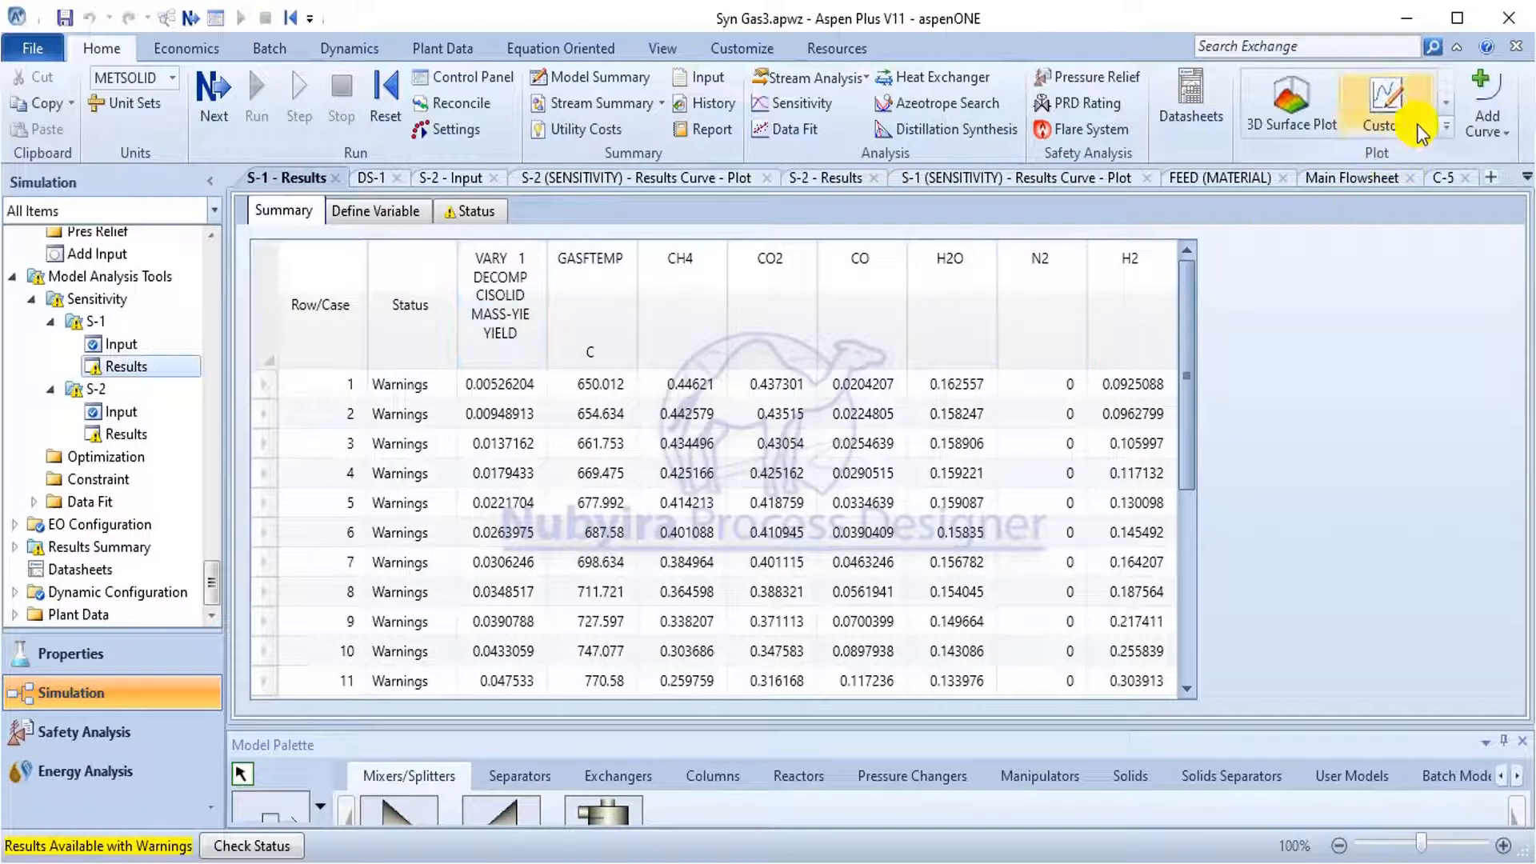
click(1442, 130)
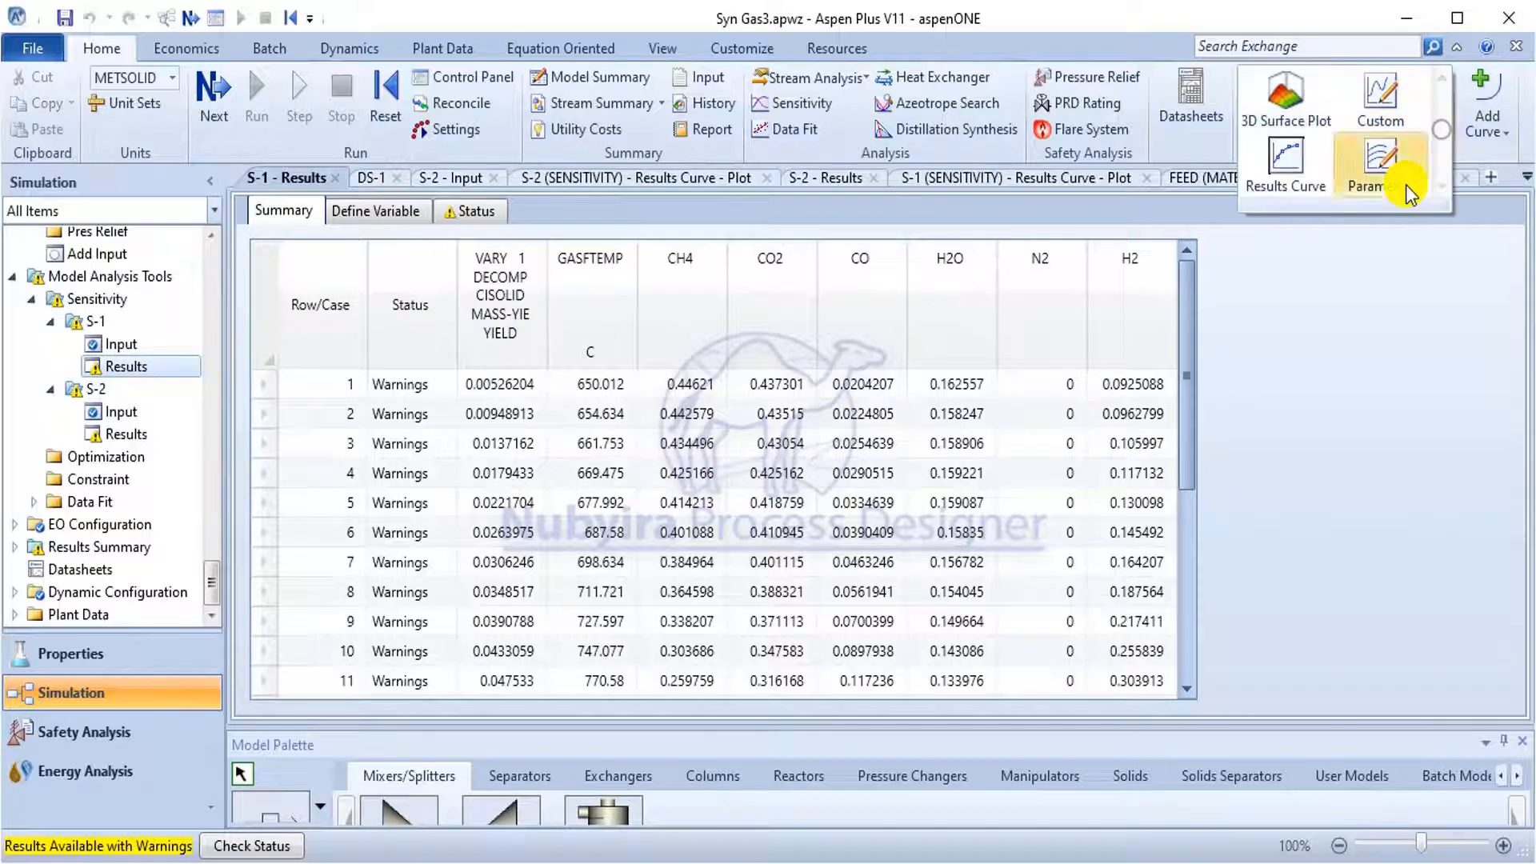
click(1304, 195)
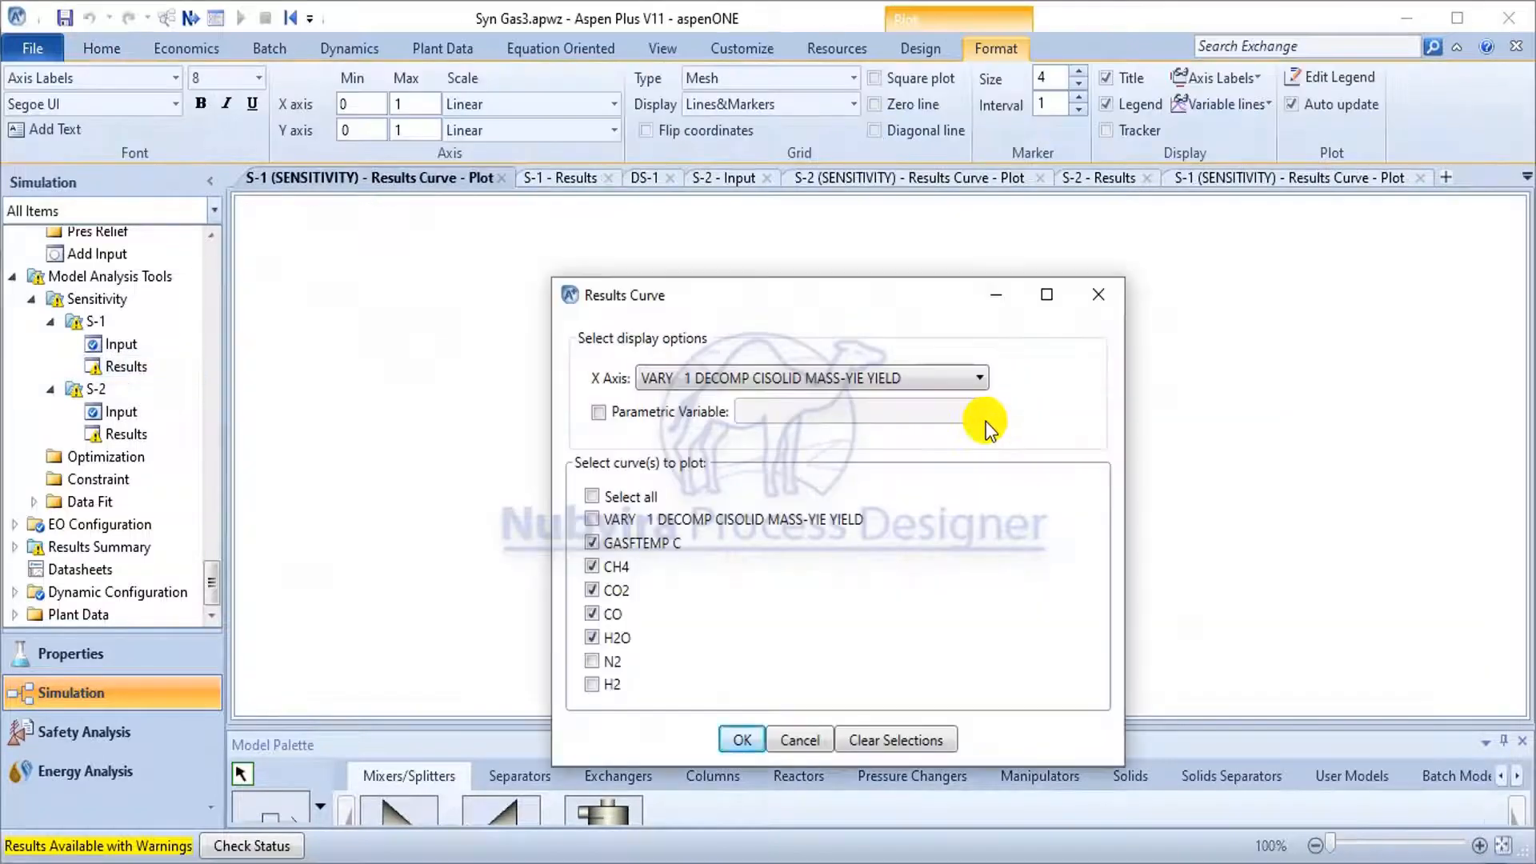
click(650, 669)
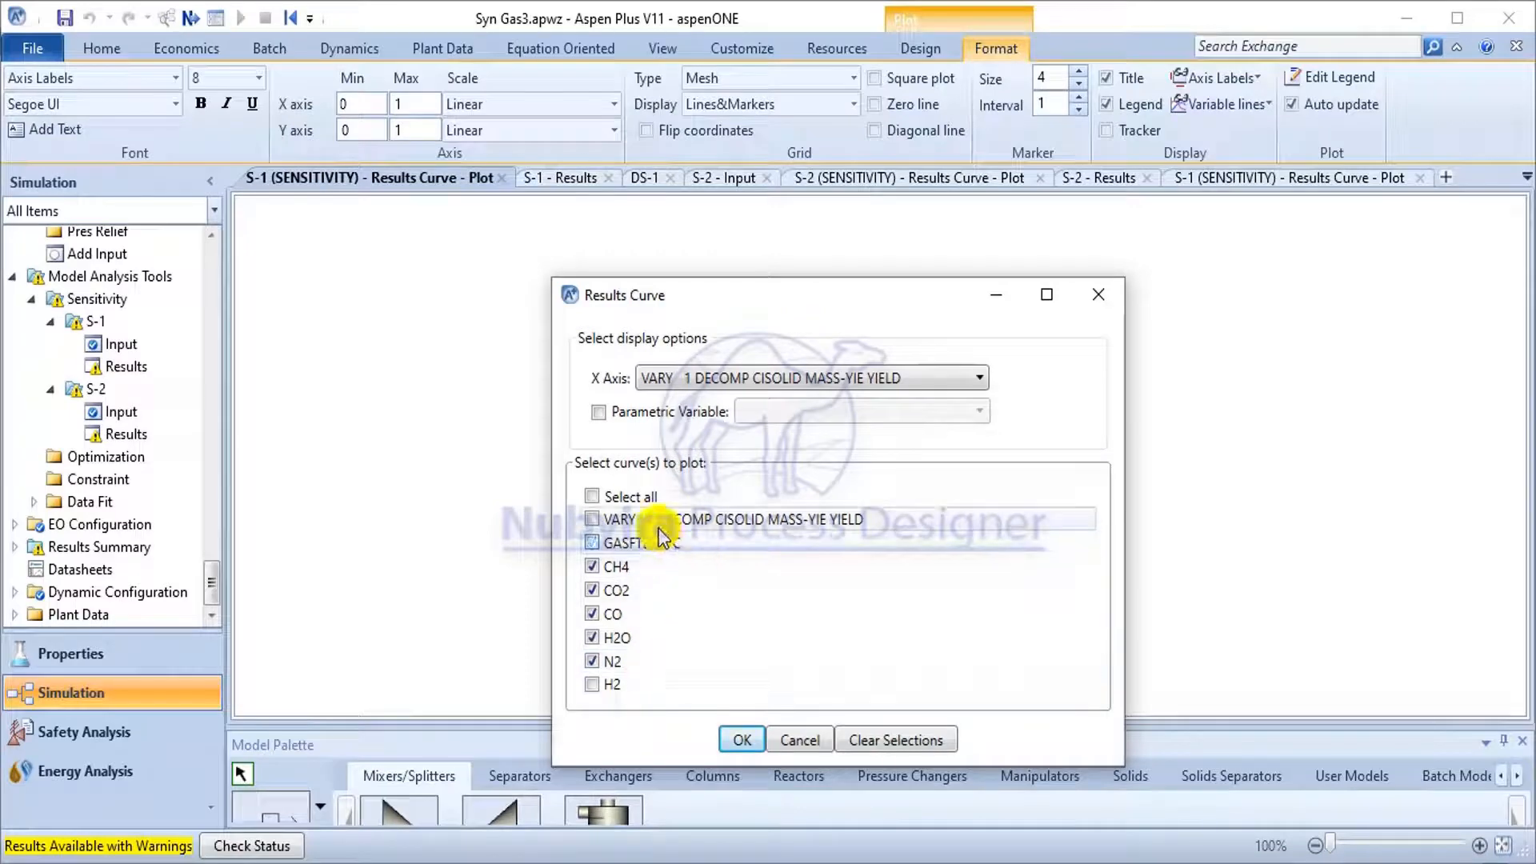
click(780, 387)
click(744, 434)
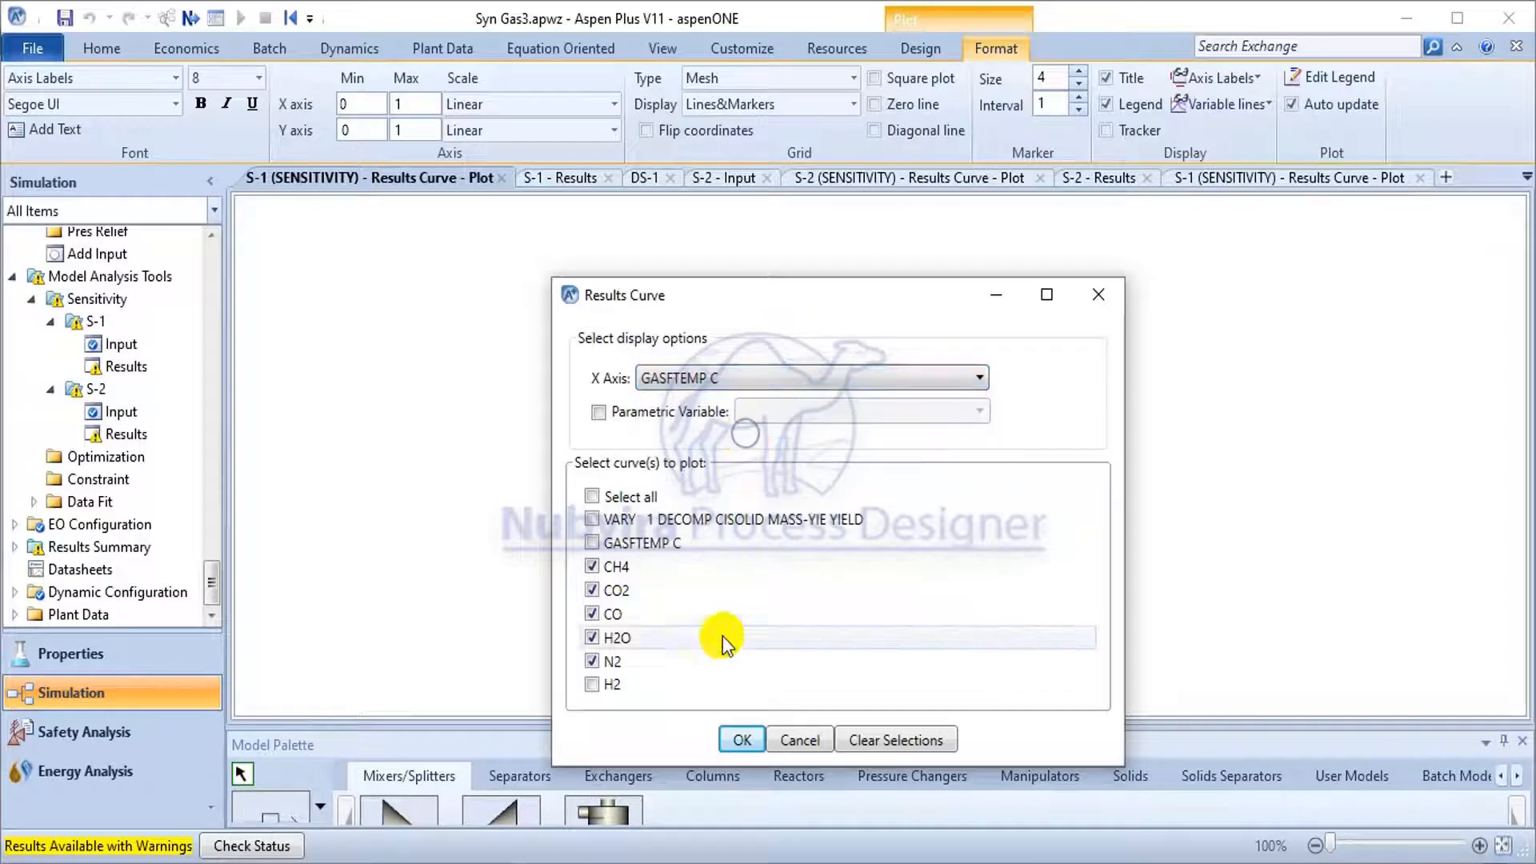
click(608, 685)
click(744, 739)
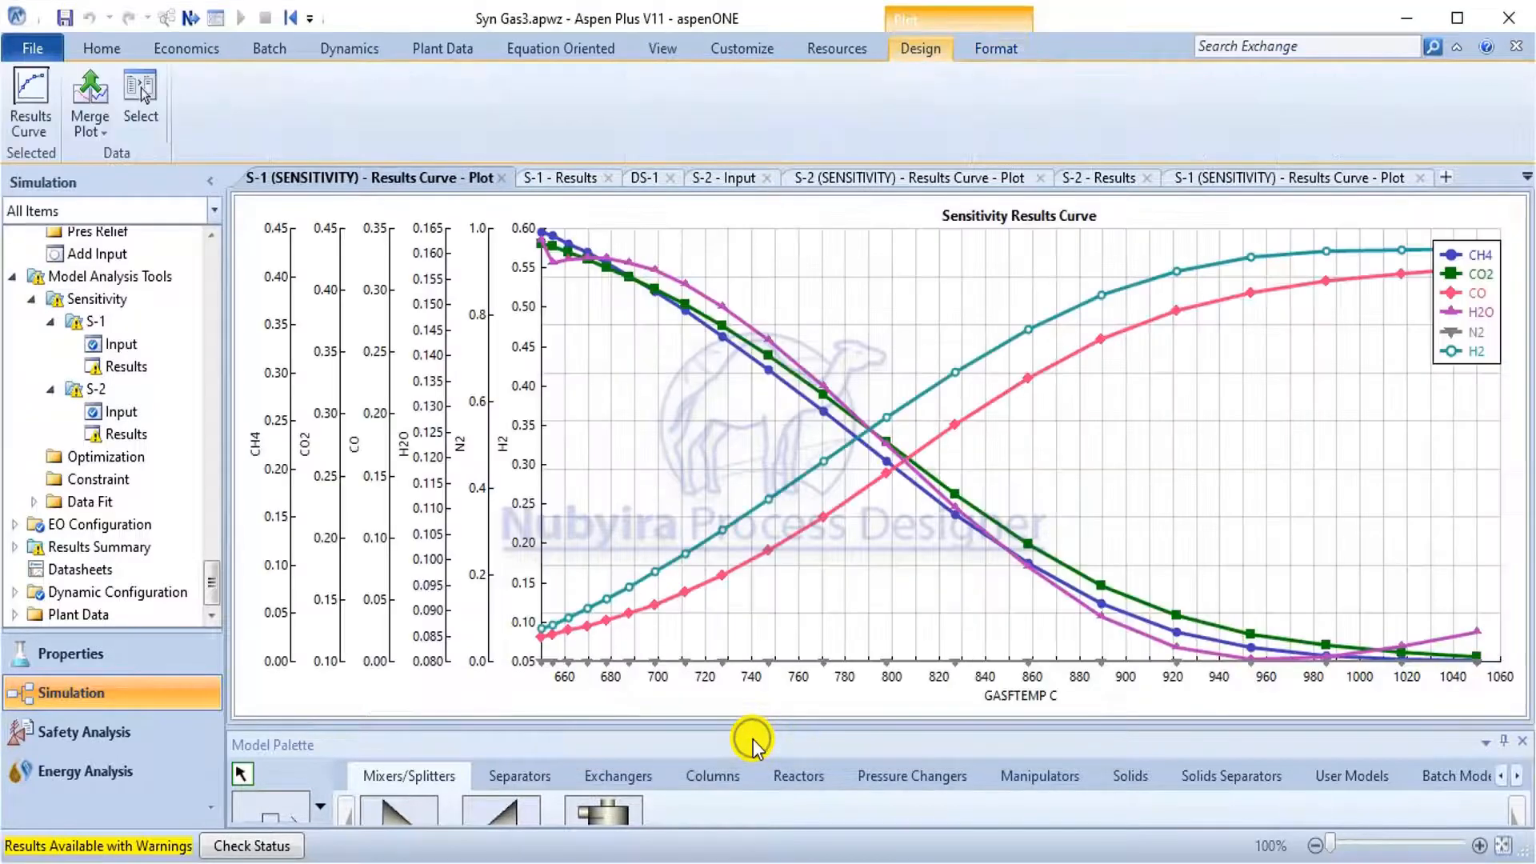
Map all curves of the S-1 results plot onto a single Y axis.
click(992, 50)
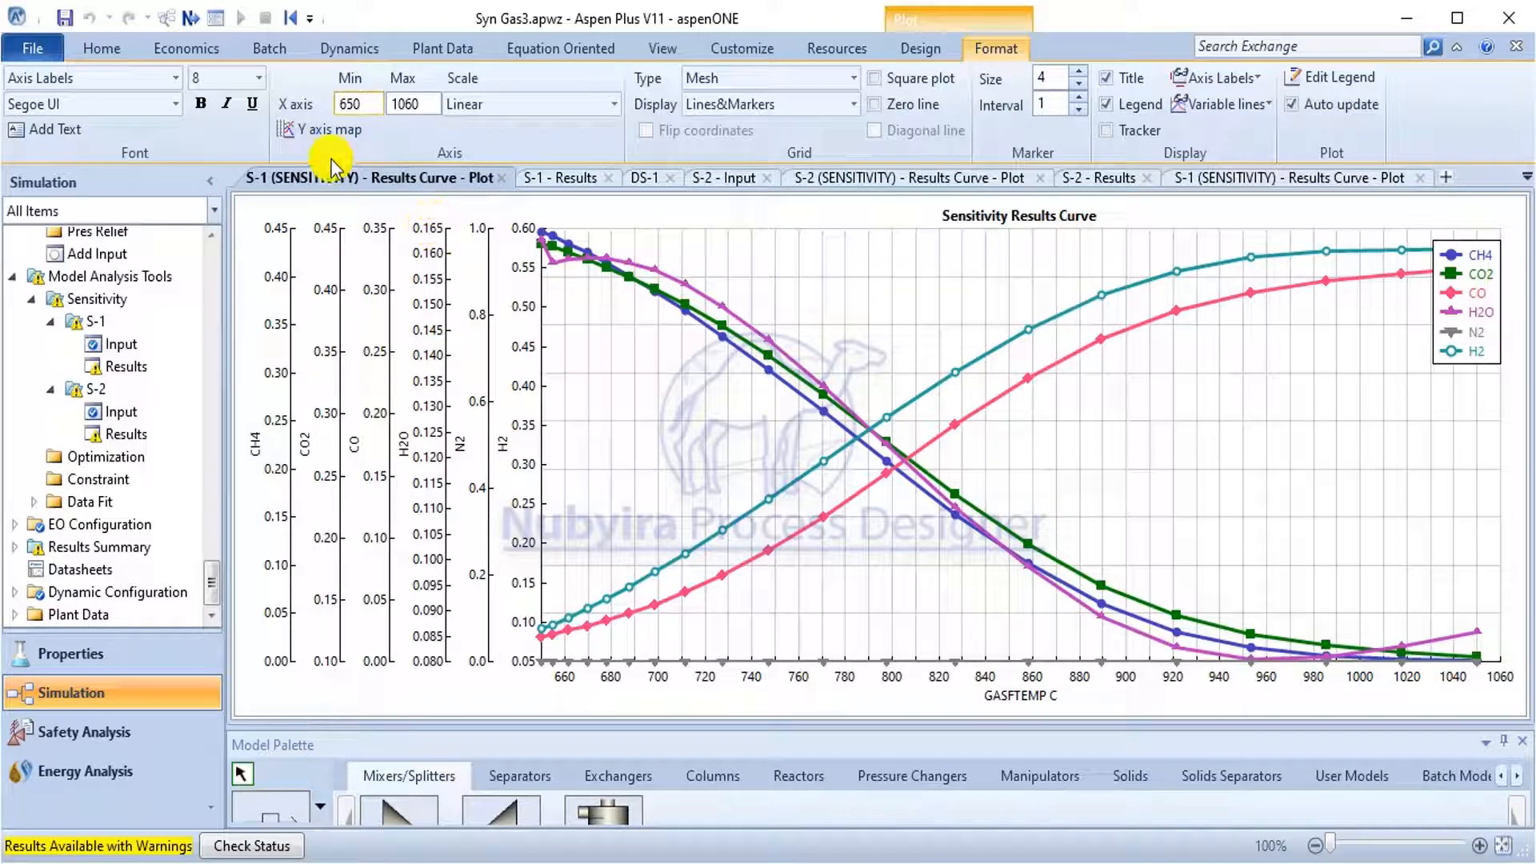
click(316, 130)
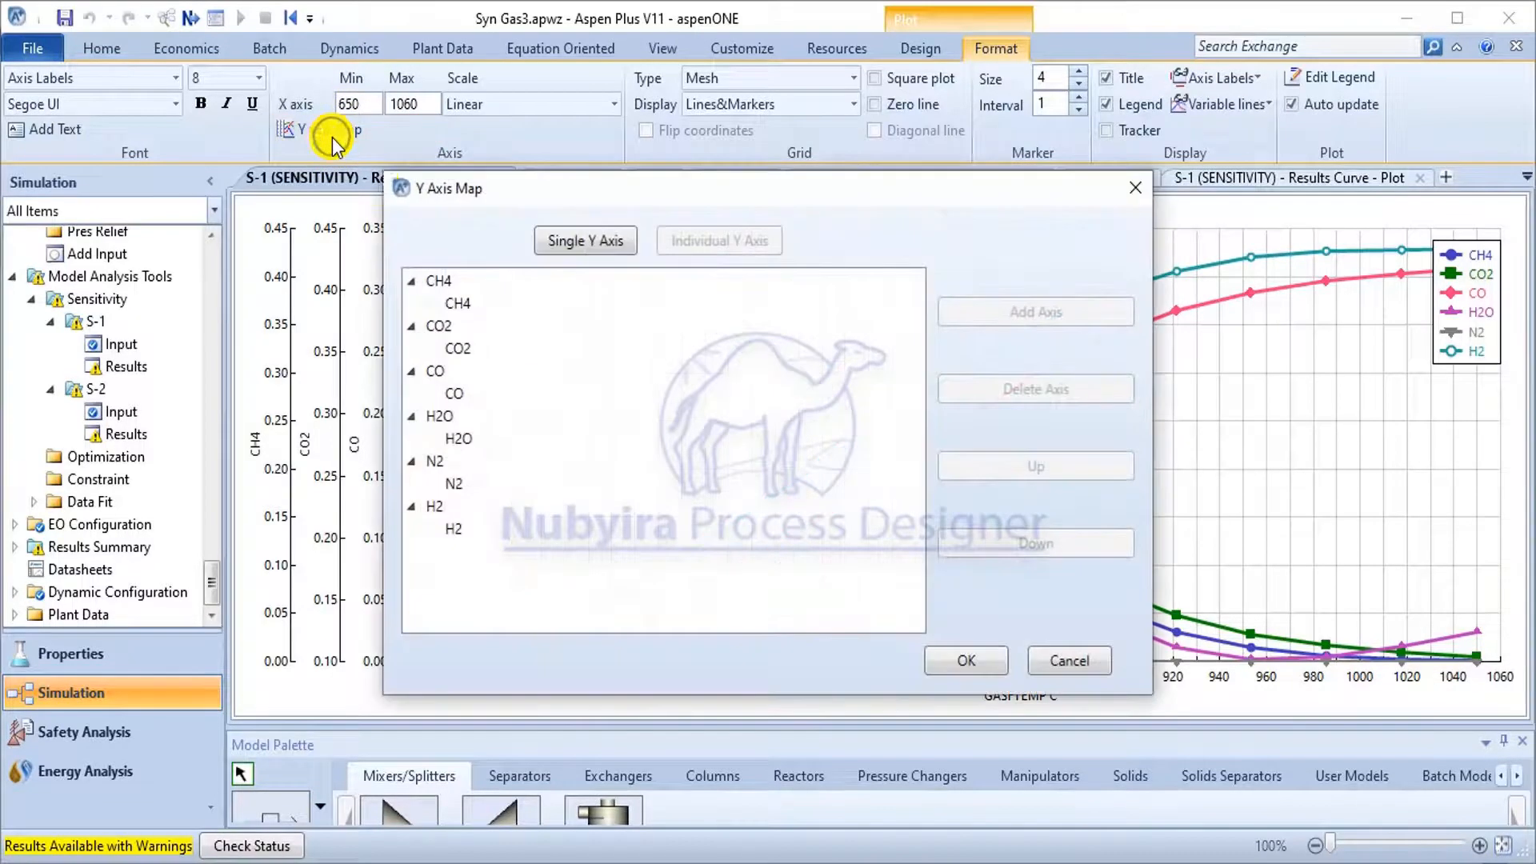
click(609, 250)
click(966, 659)
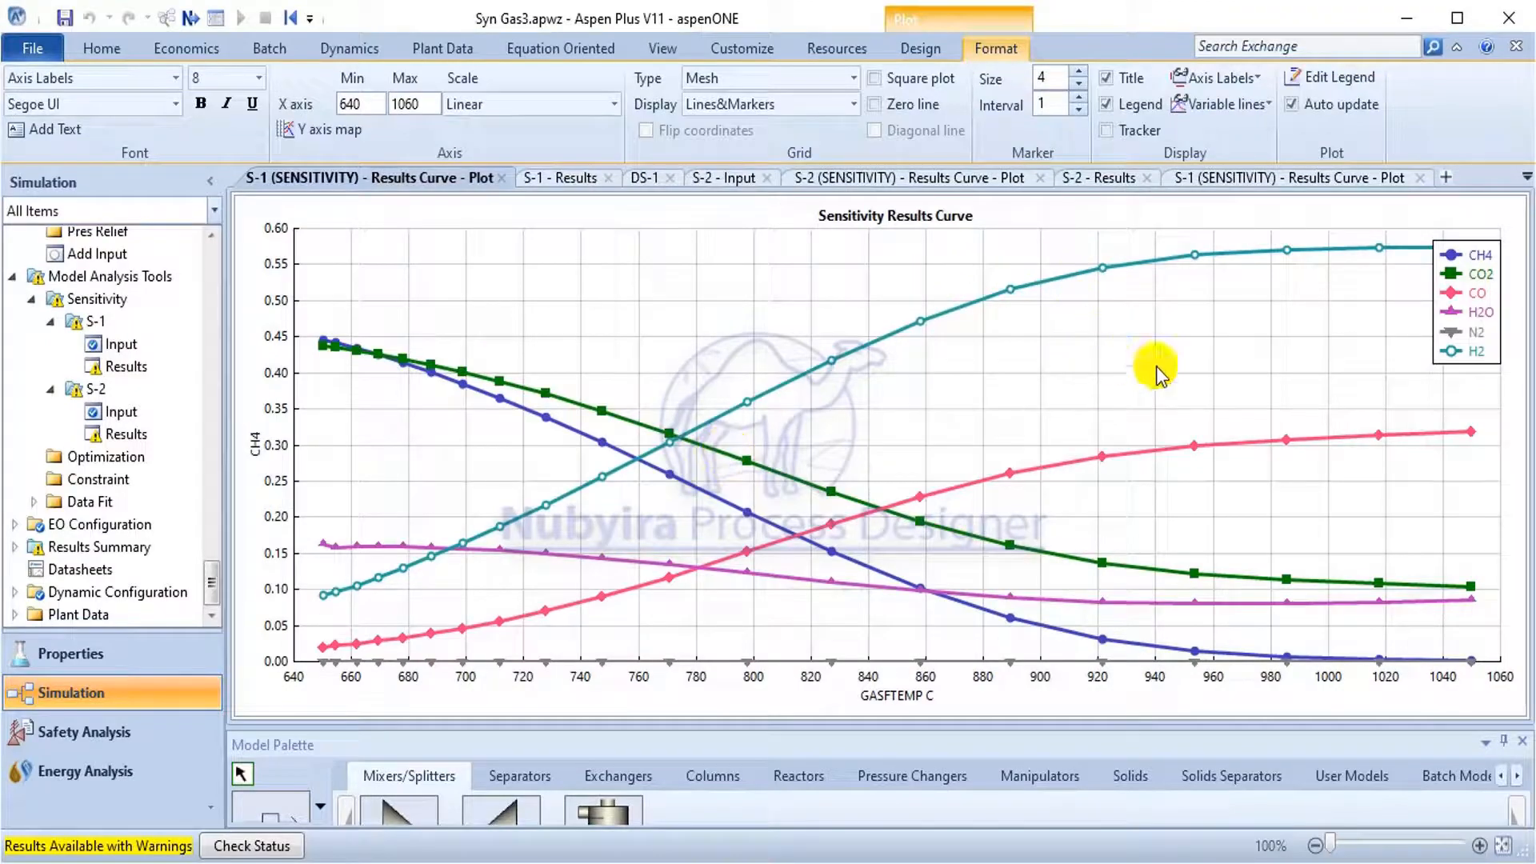
click(880, 863)
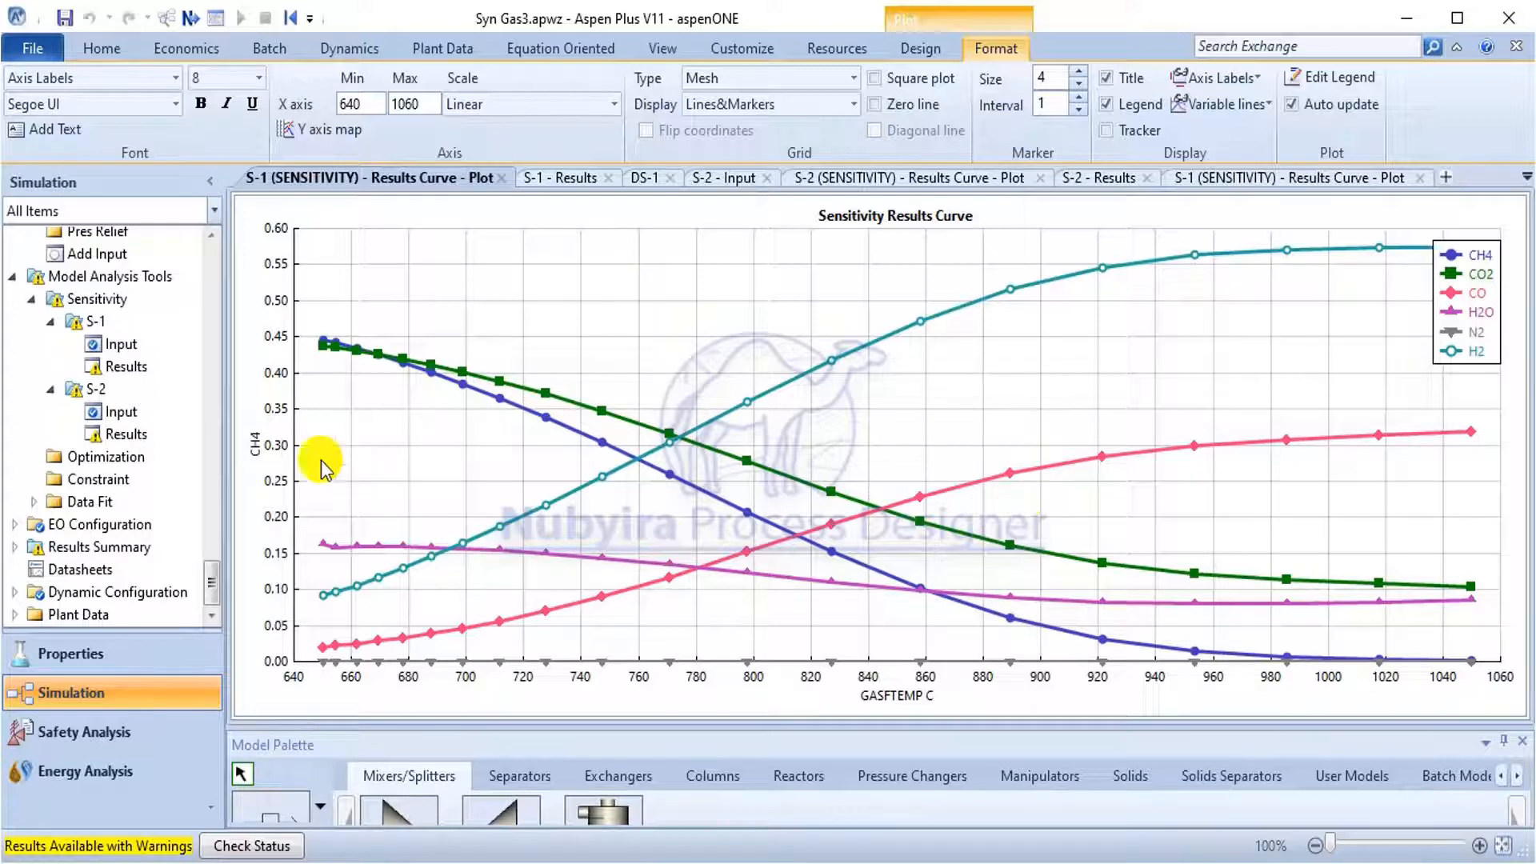
Plot a Results Curve for the S-2 sensitivity with LHVGAS, CGS and CHARSPLT against GASFTEMP C.
click(178, 442)
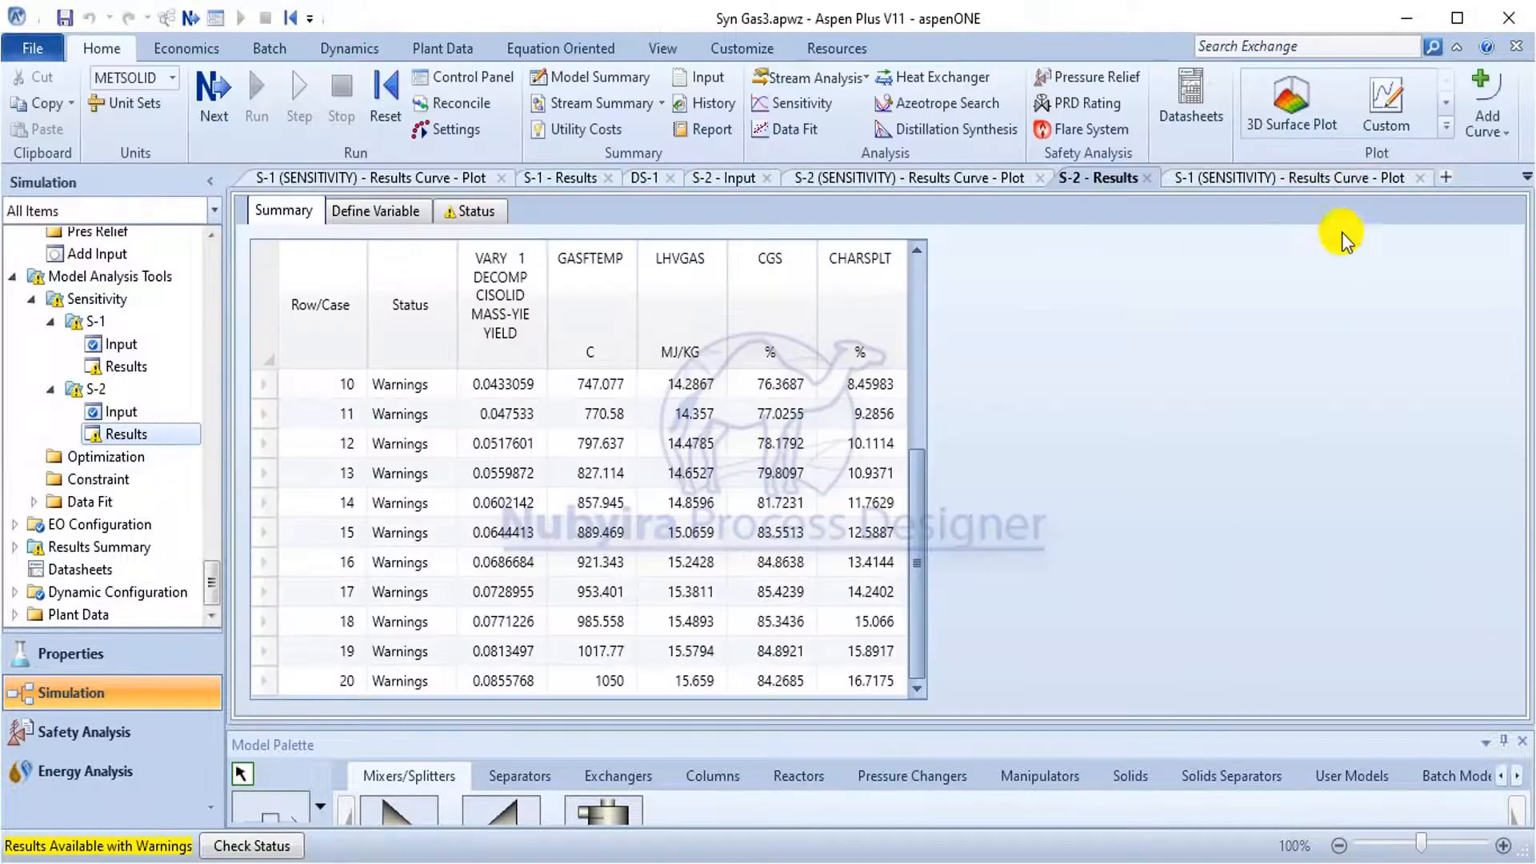
click(1446, 126)
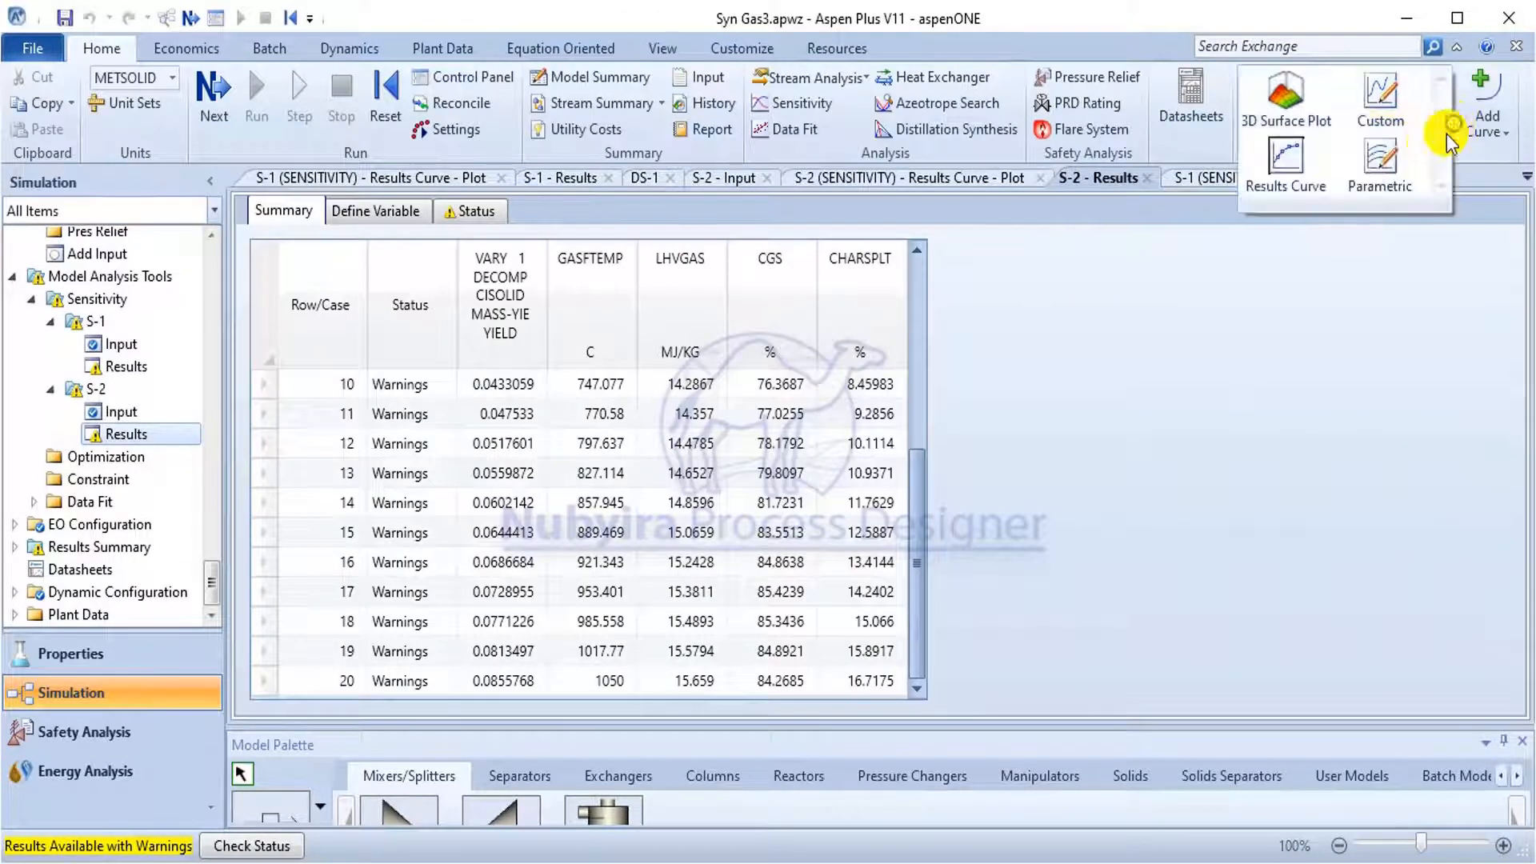
click(1311, 194)
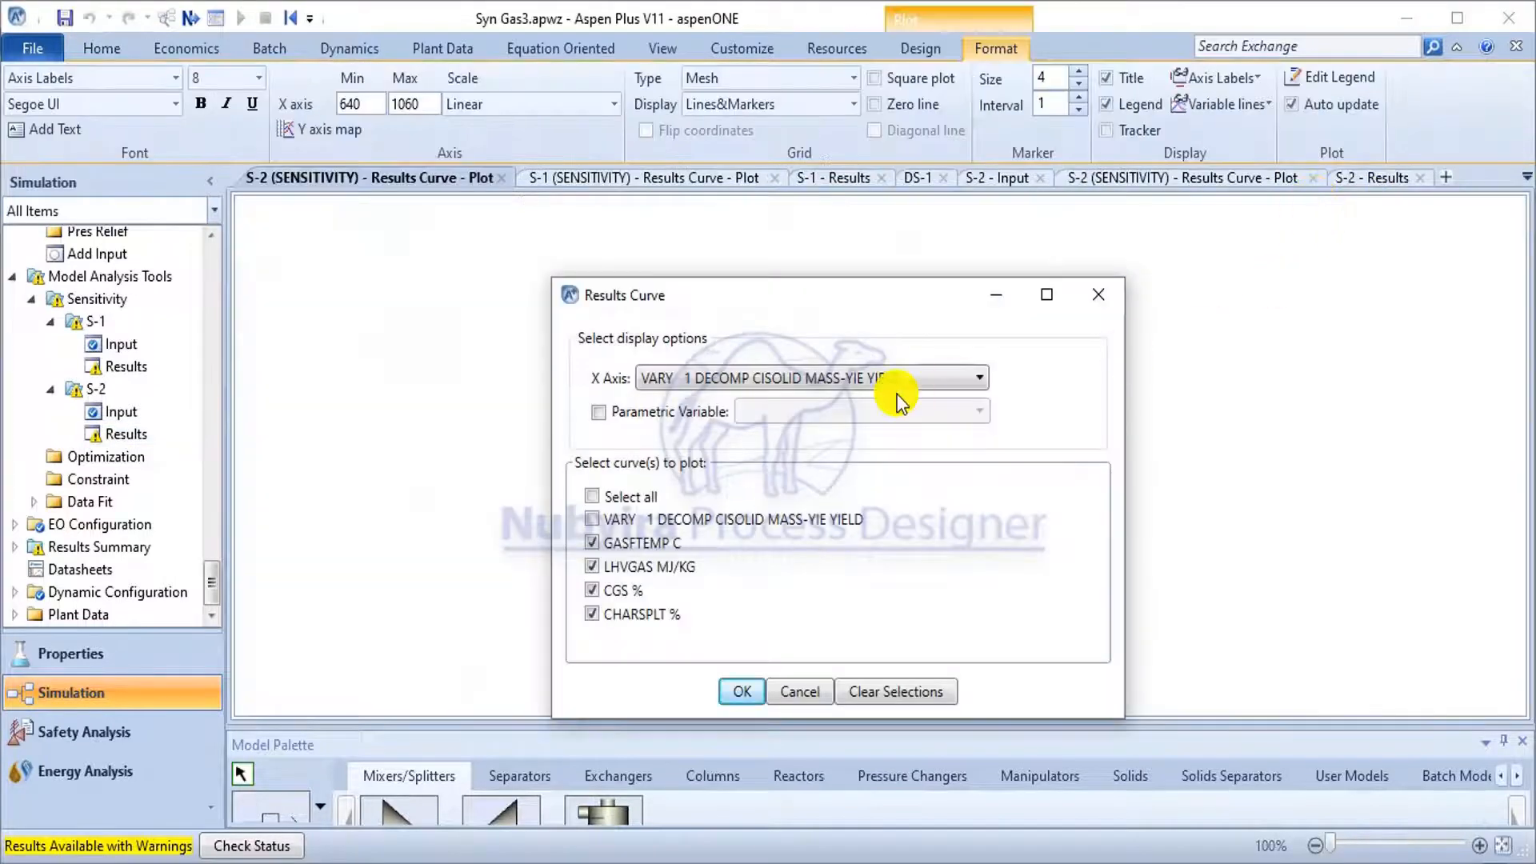
click(683, 544)
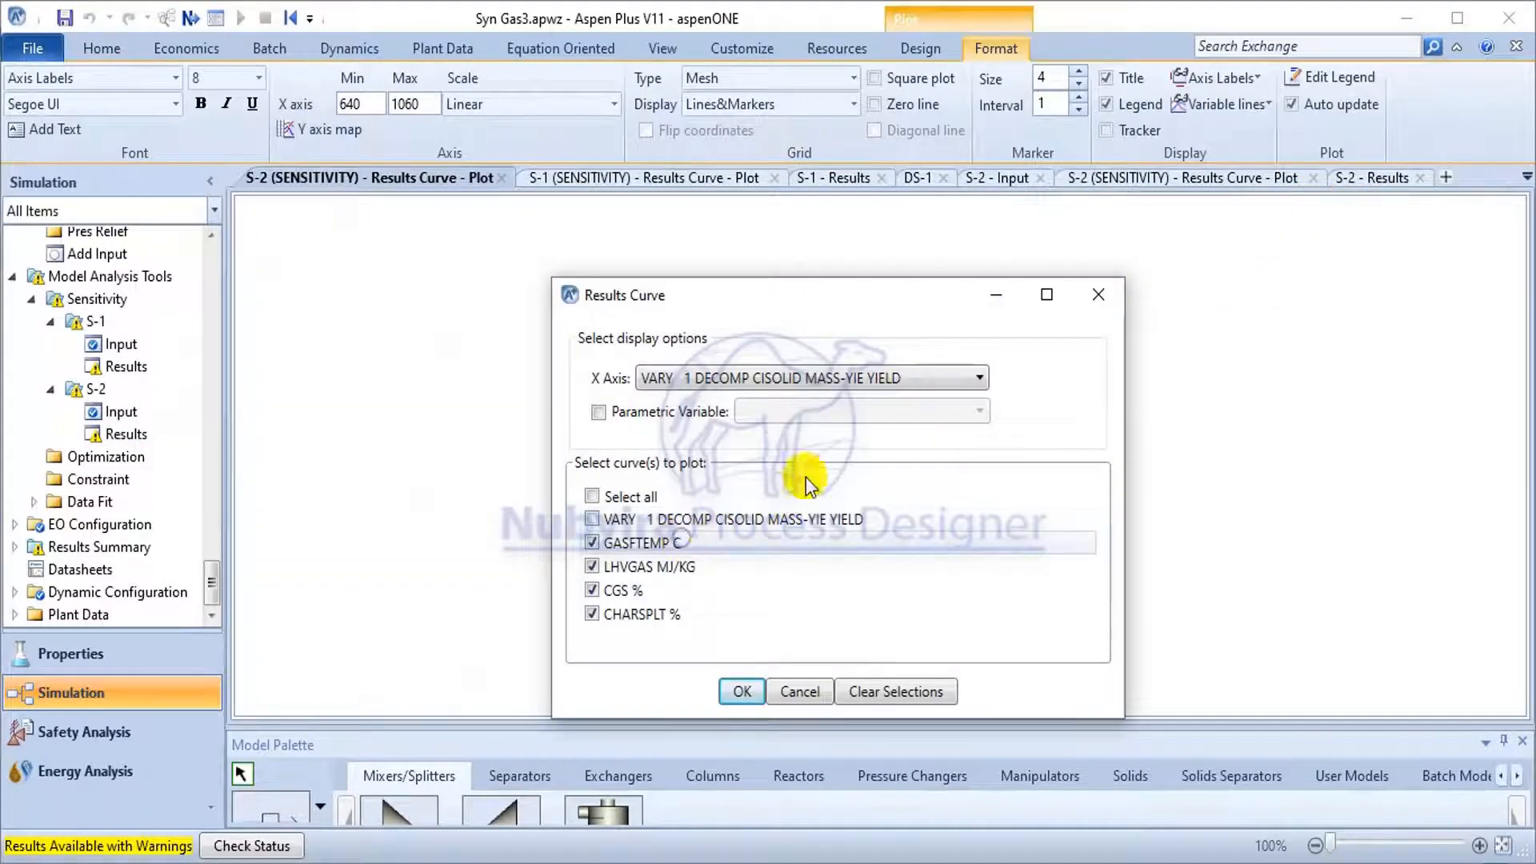
click(864, 379)
click(861, 432)
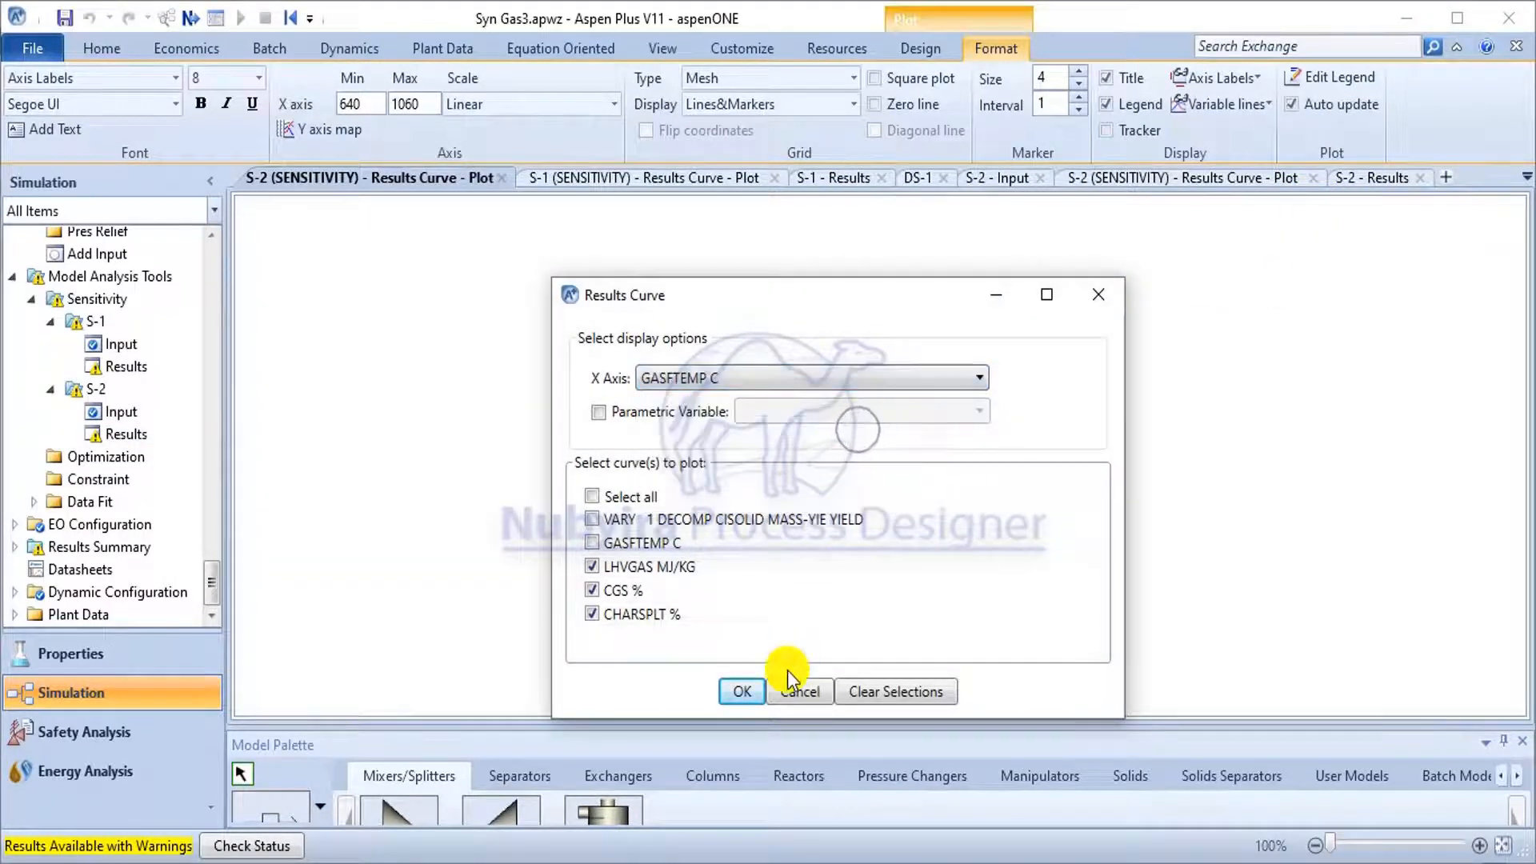
click(744, 692)
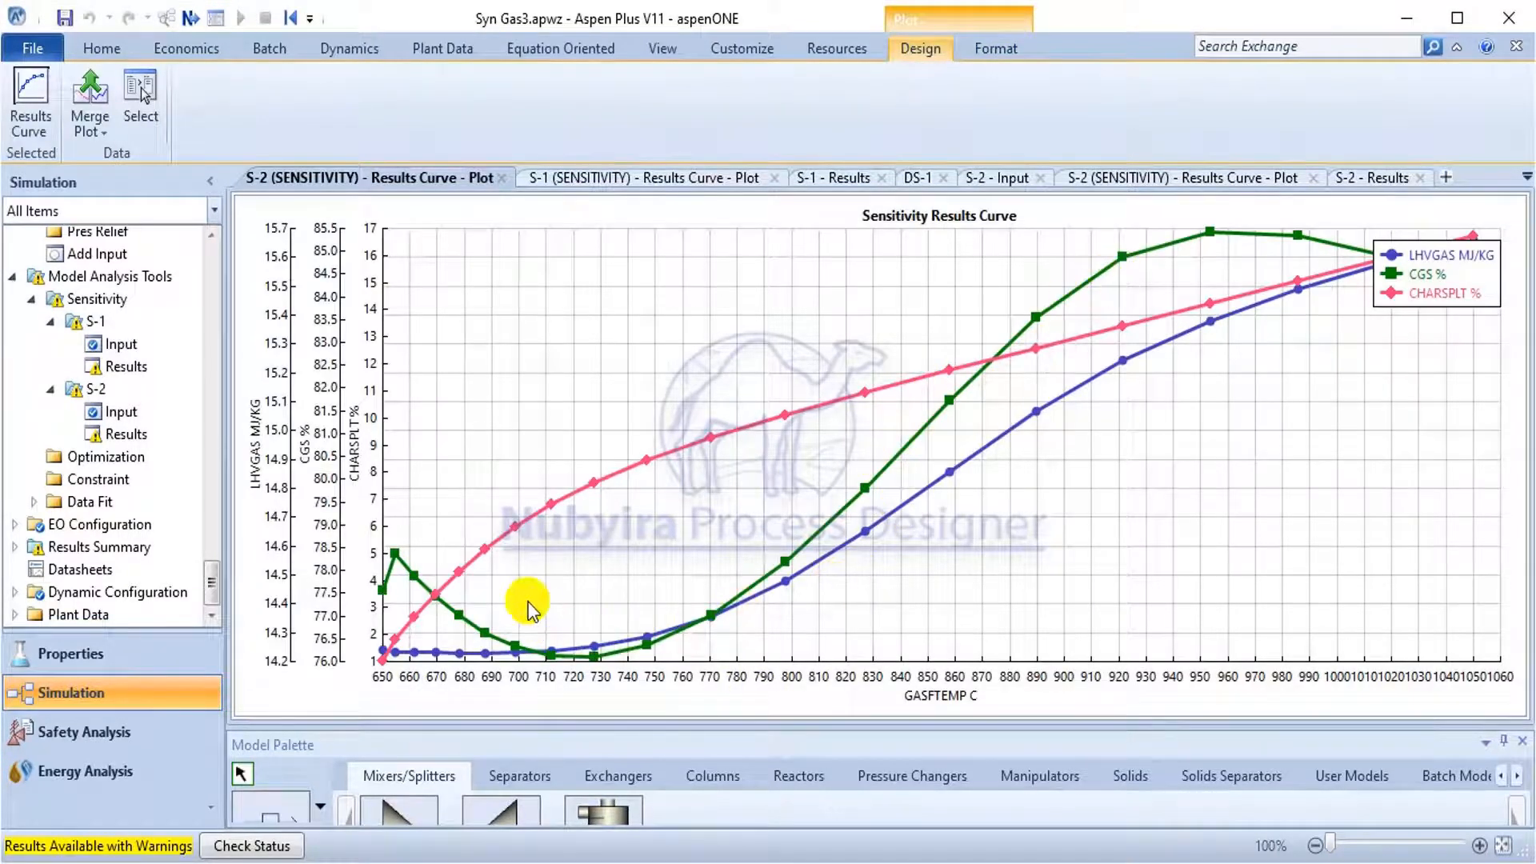
Compare the S-2 results plot with Fig. 3 b) of the biomass gasification paper in Adobe Acrobat, and return to the plot's formatting options.
click(829, 862)
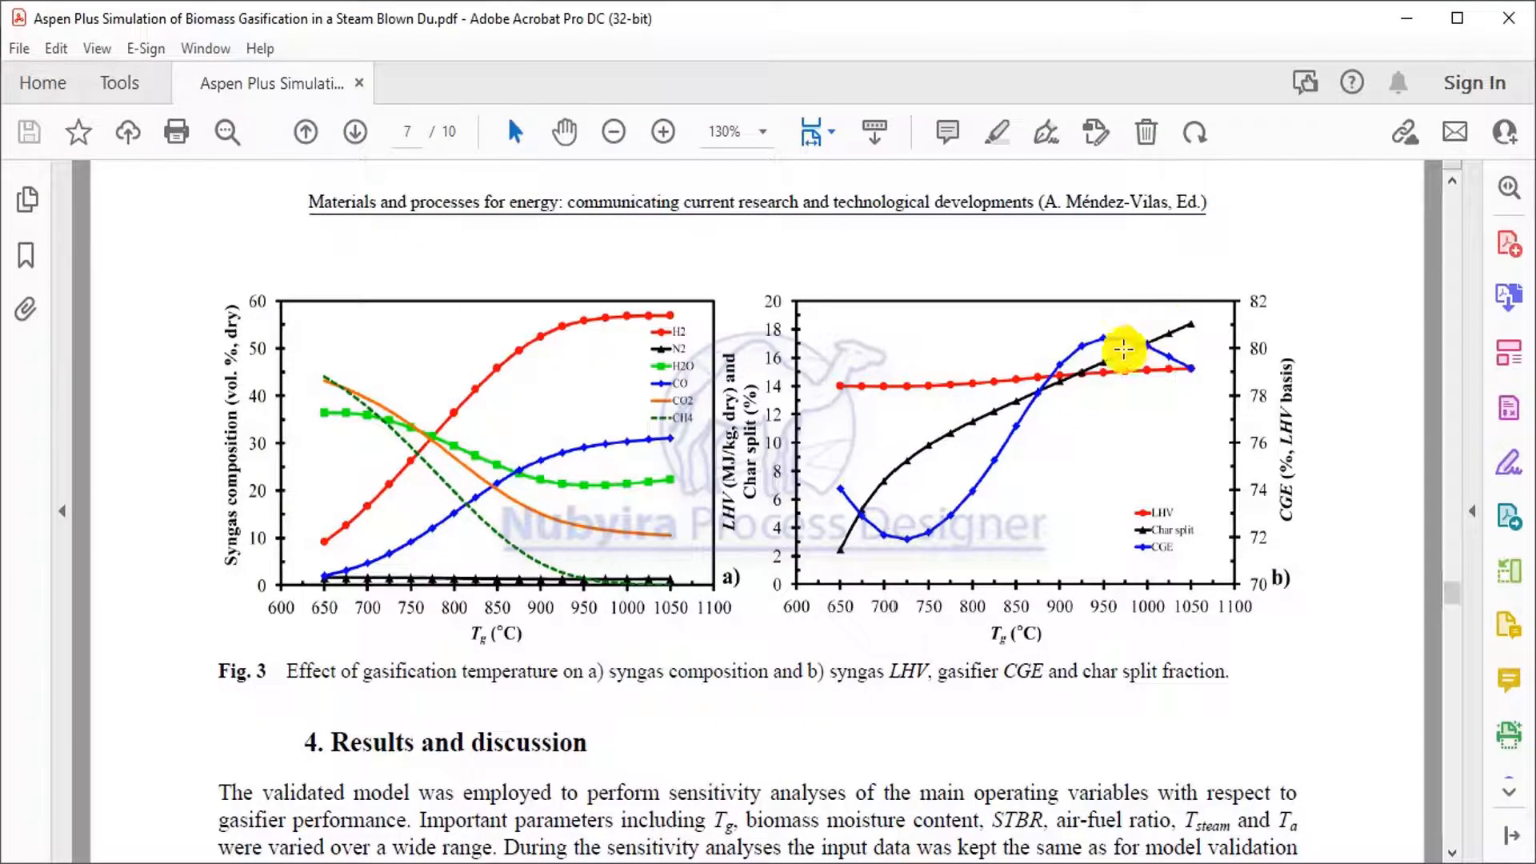
click(814, 861)
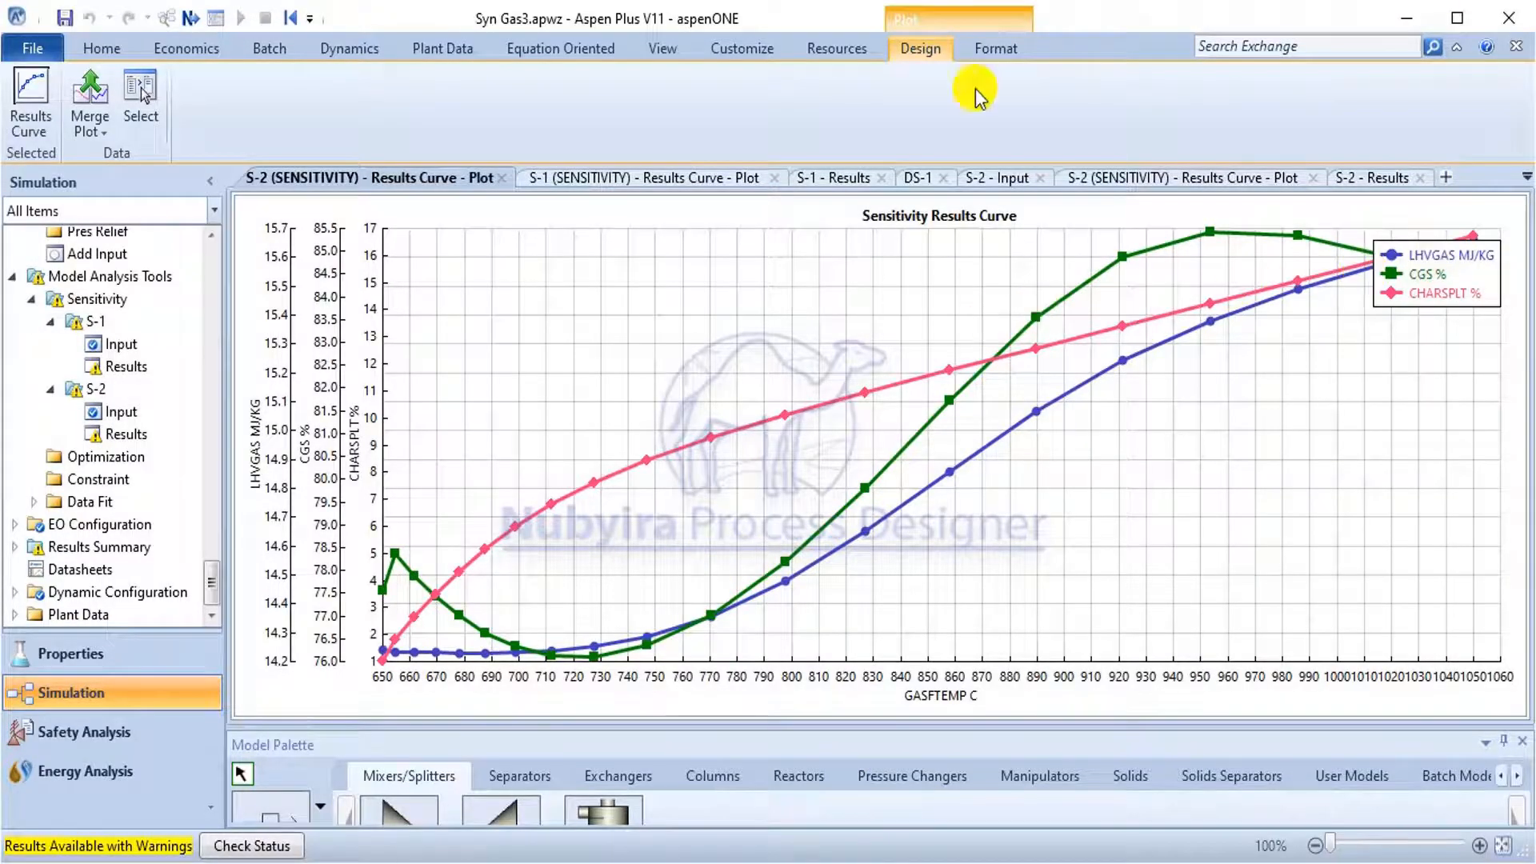
click(997, 49)
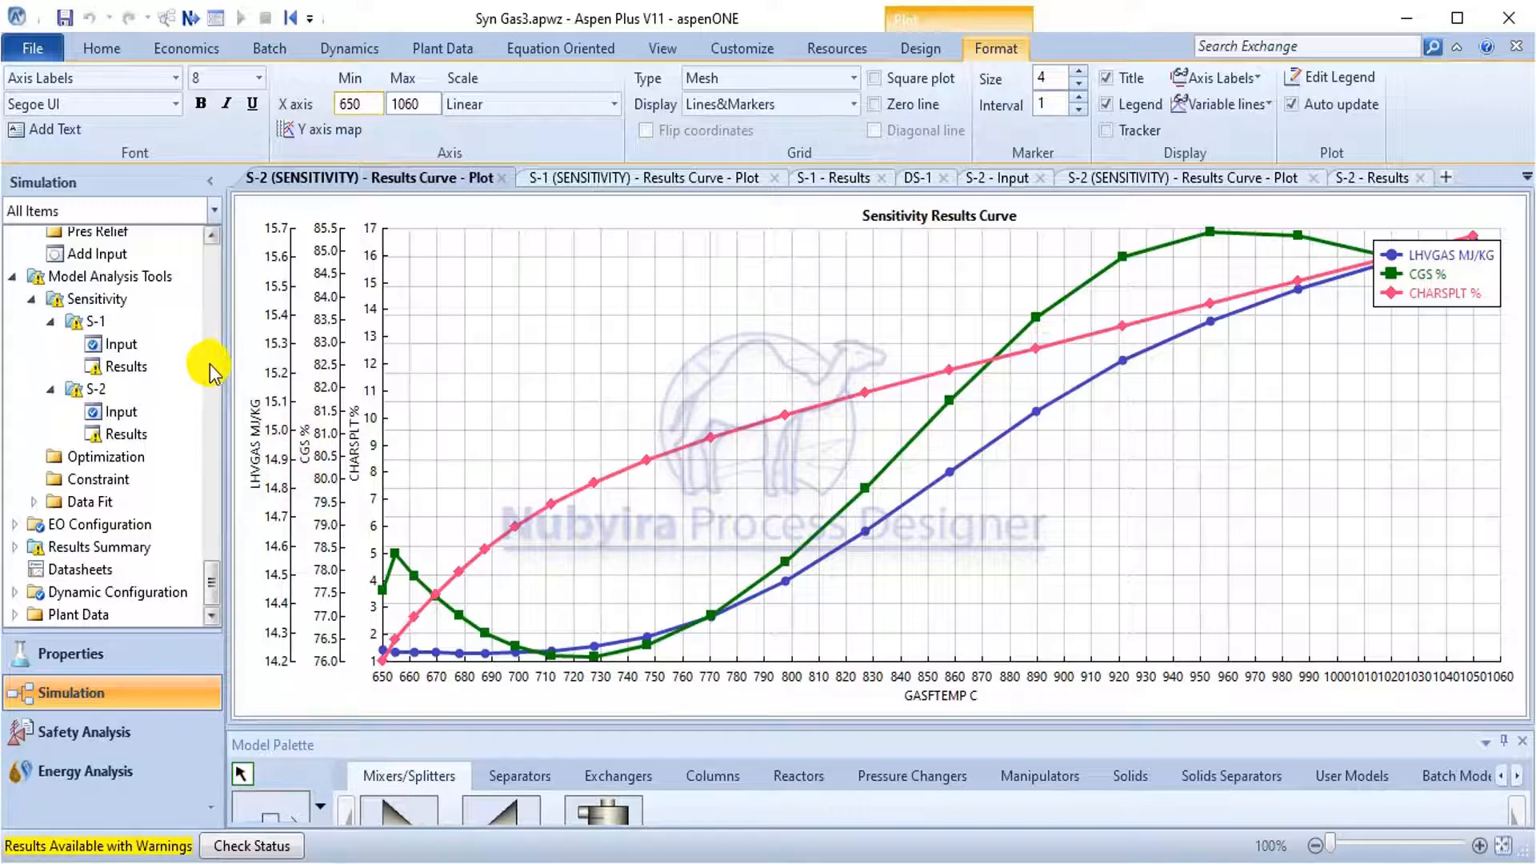
Deactivate the S-1 and S-2 sensitivity analyses together from their Sensitivity folder.
double_click(96, 303)
right_click(94, 312)
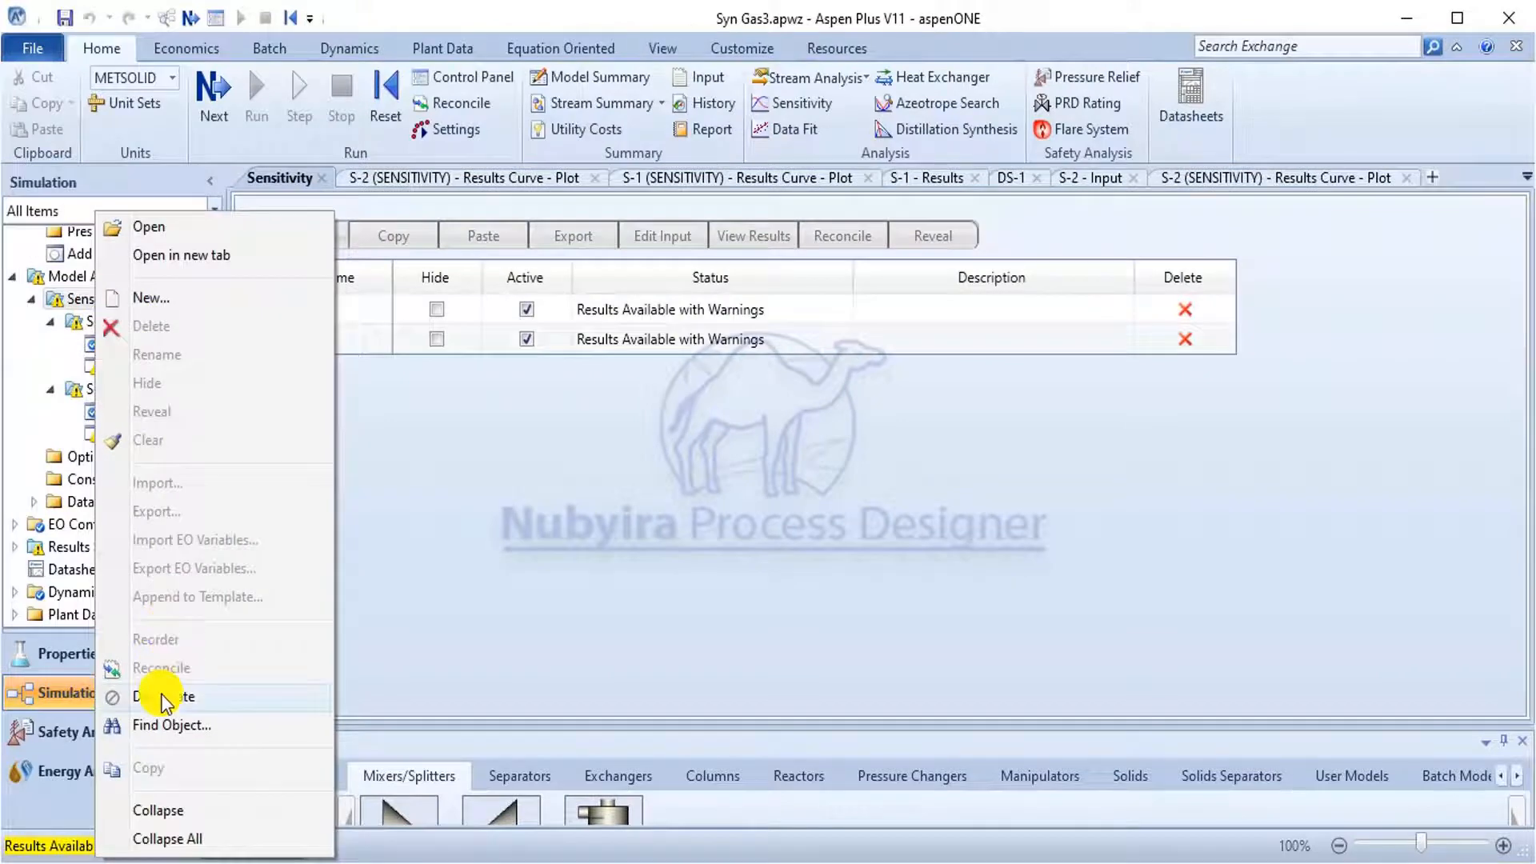
click(164, 686)
Activate the design spec DS-1.
scroll(152, 499, up, 8)
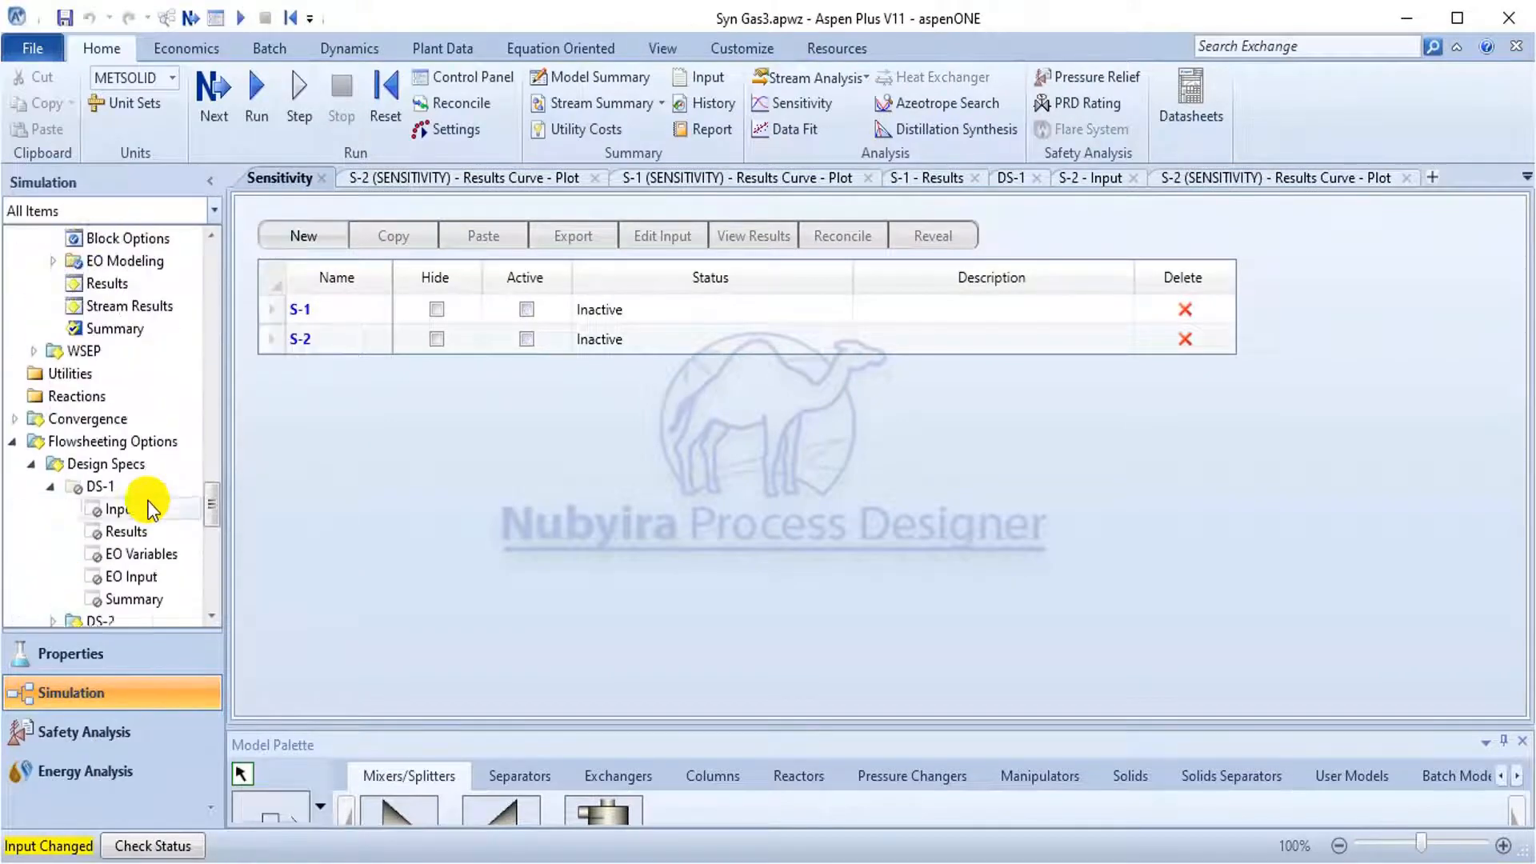
double_click(129, 541)
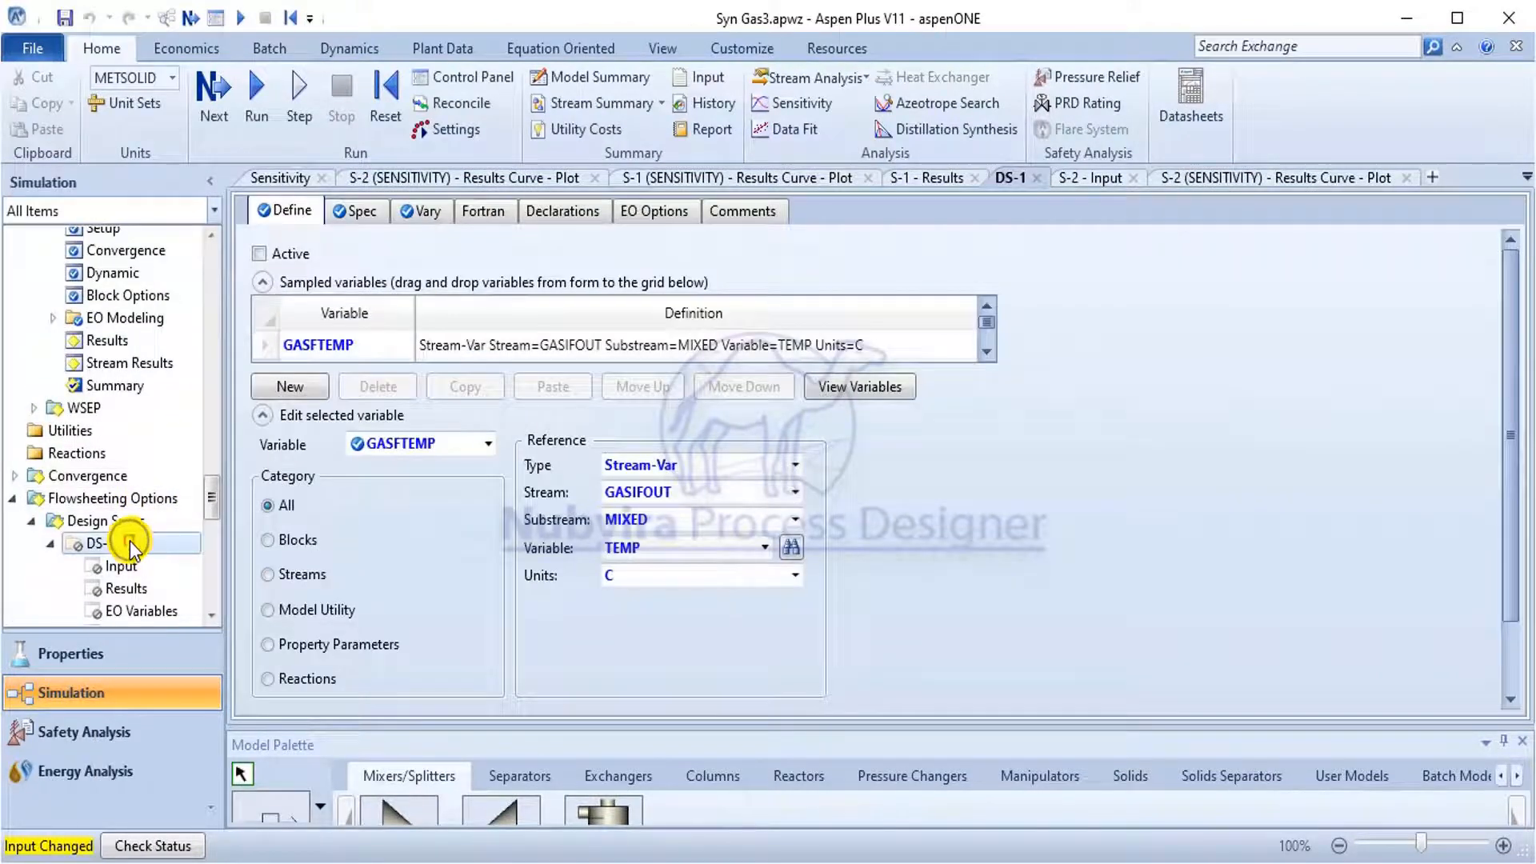
right_click(130, 541)
click(184, 486)
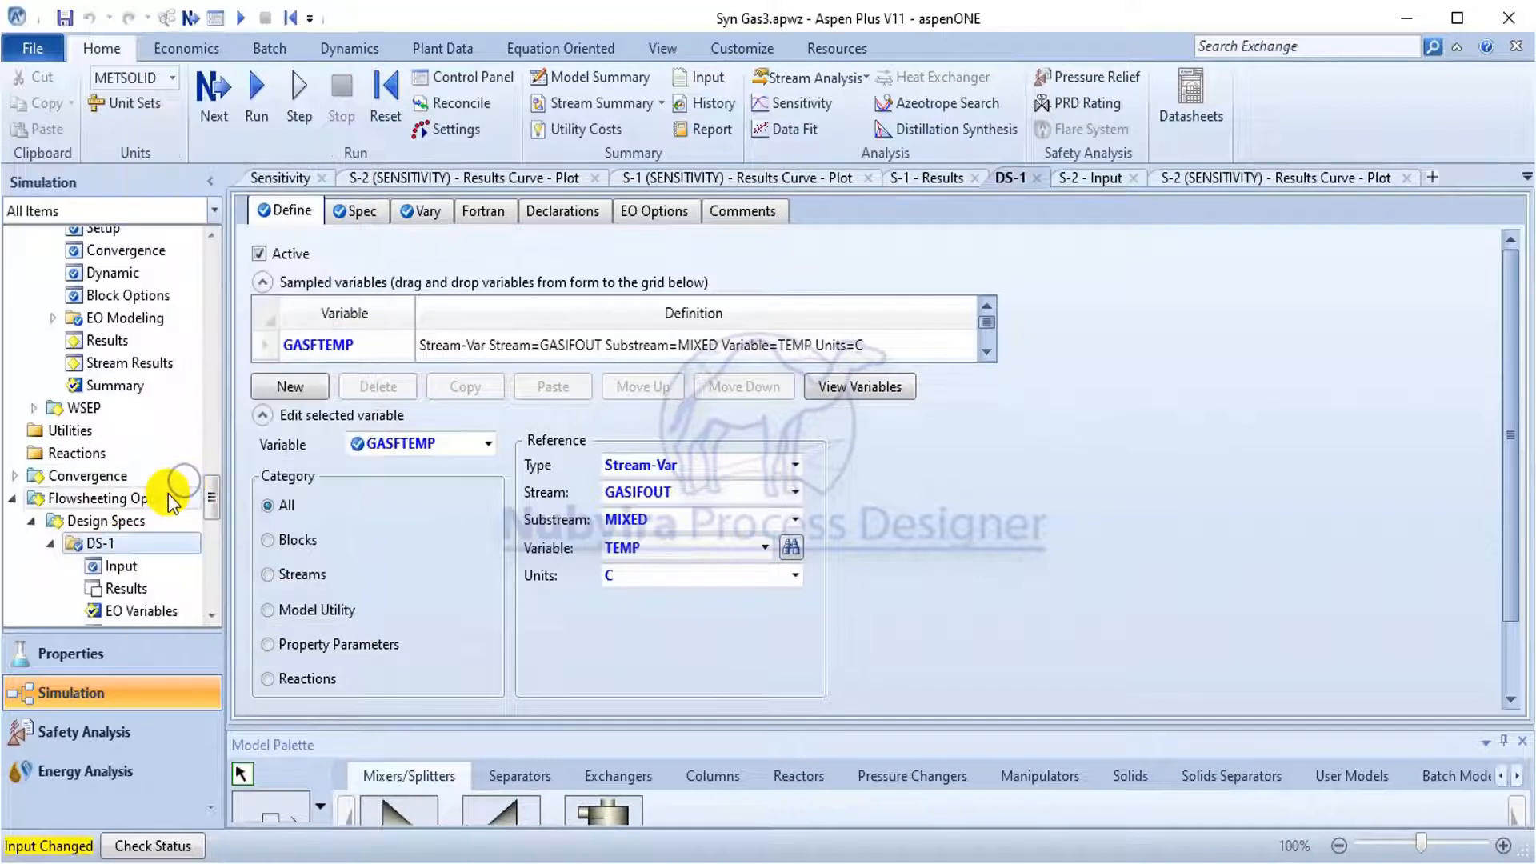
Review the Fortran statements of calculators C-2 and C-4 to find the one that sets the steam rate.
scroll(132, 452, down, 3)
scroll(132, 449, down, 2)
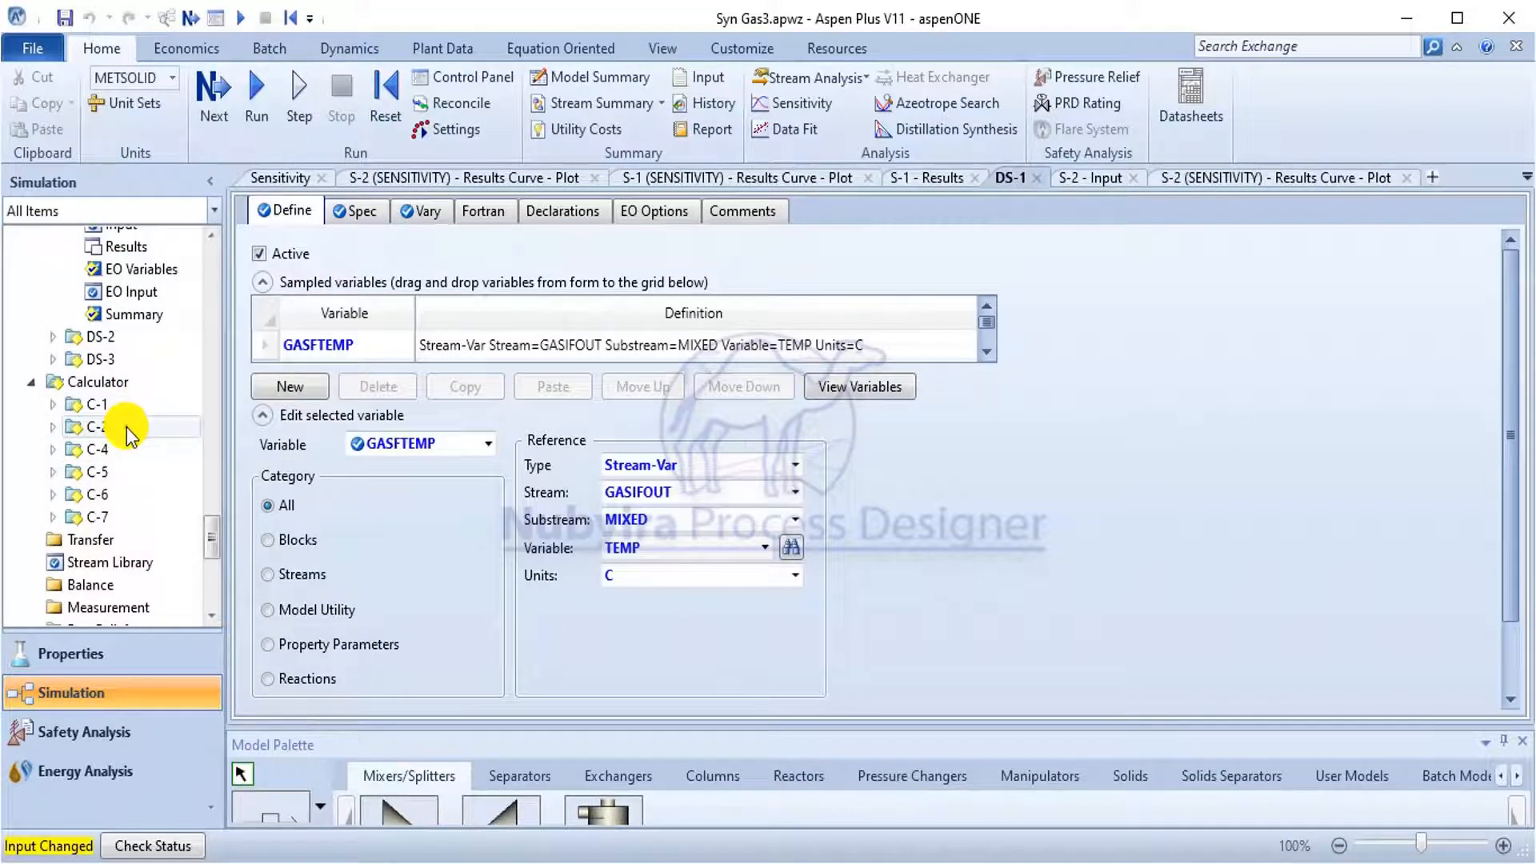
double_click(126, 426)
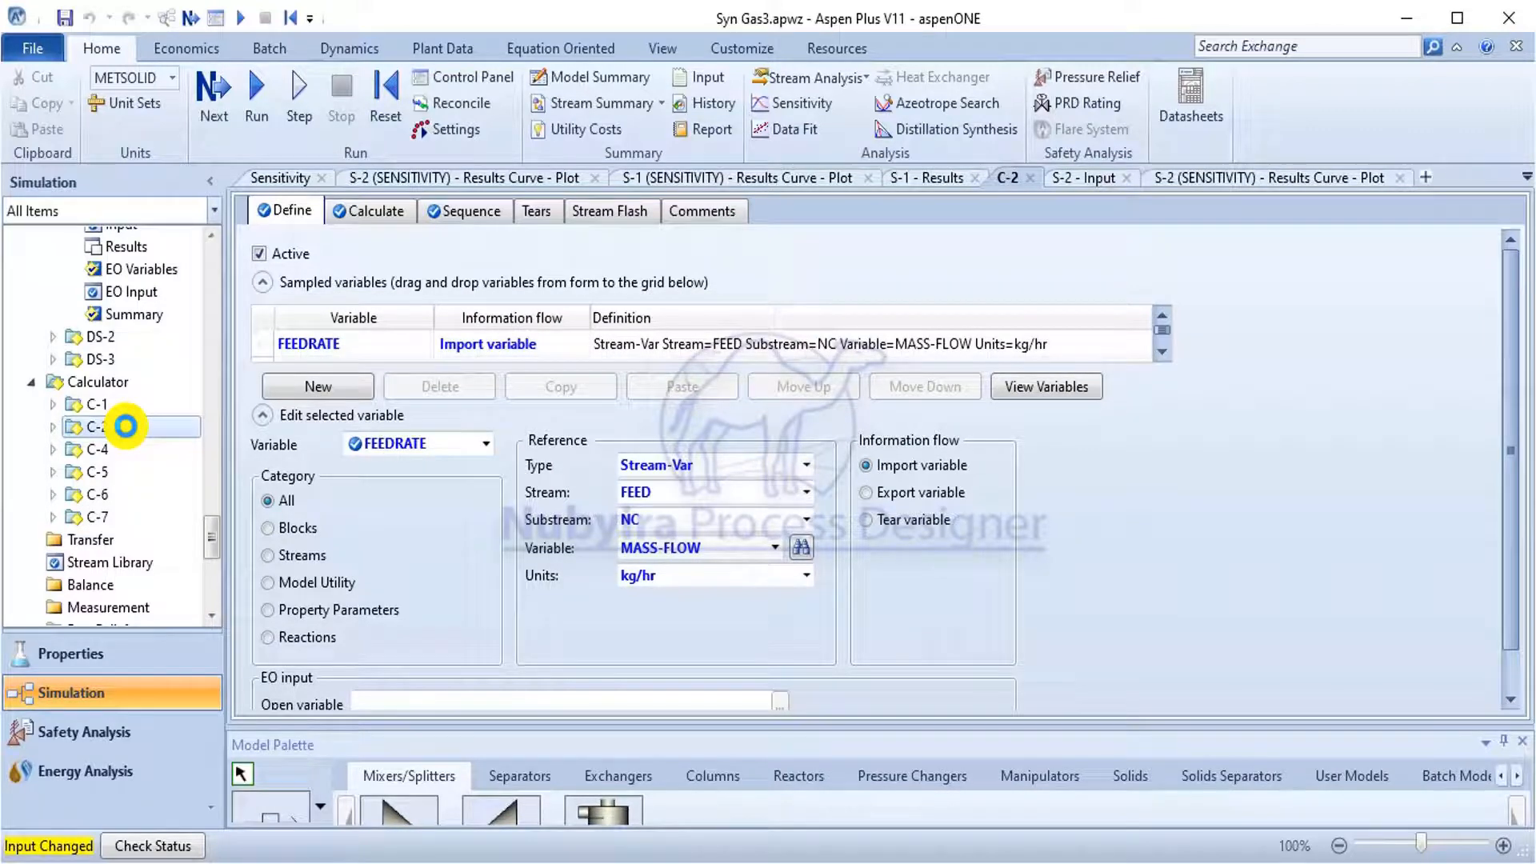
click(392, 210)
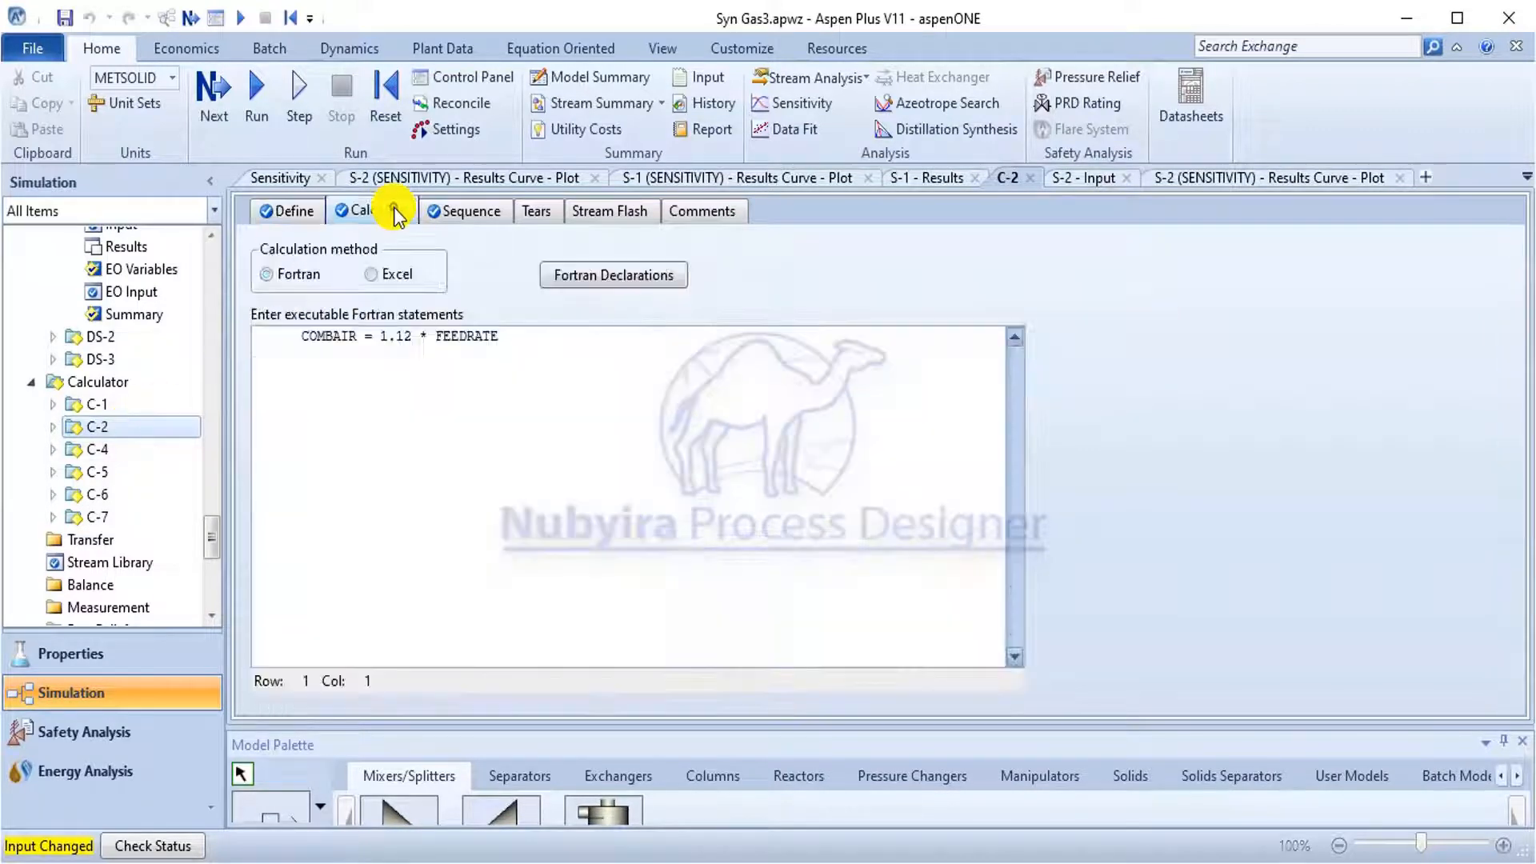
double_click(123, 448)
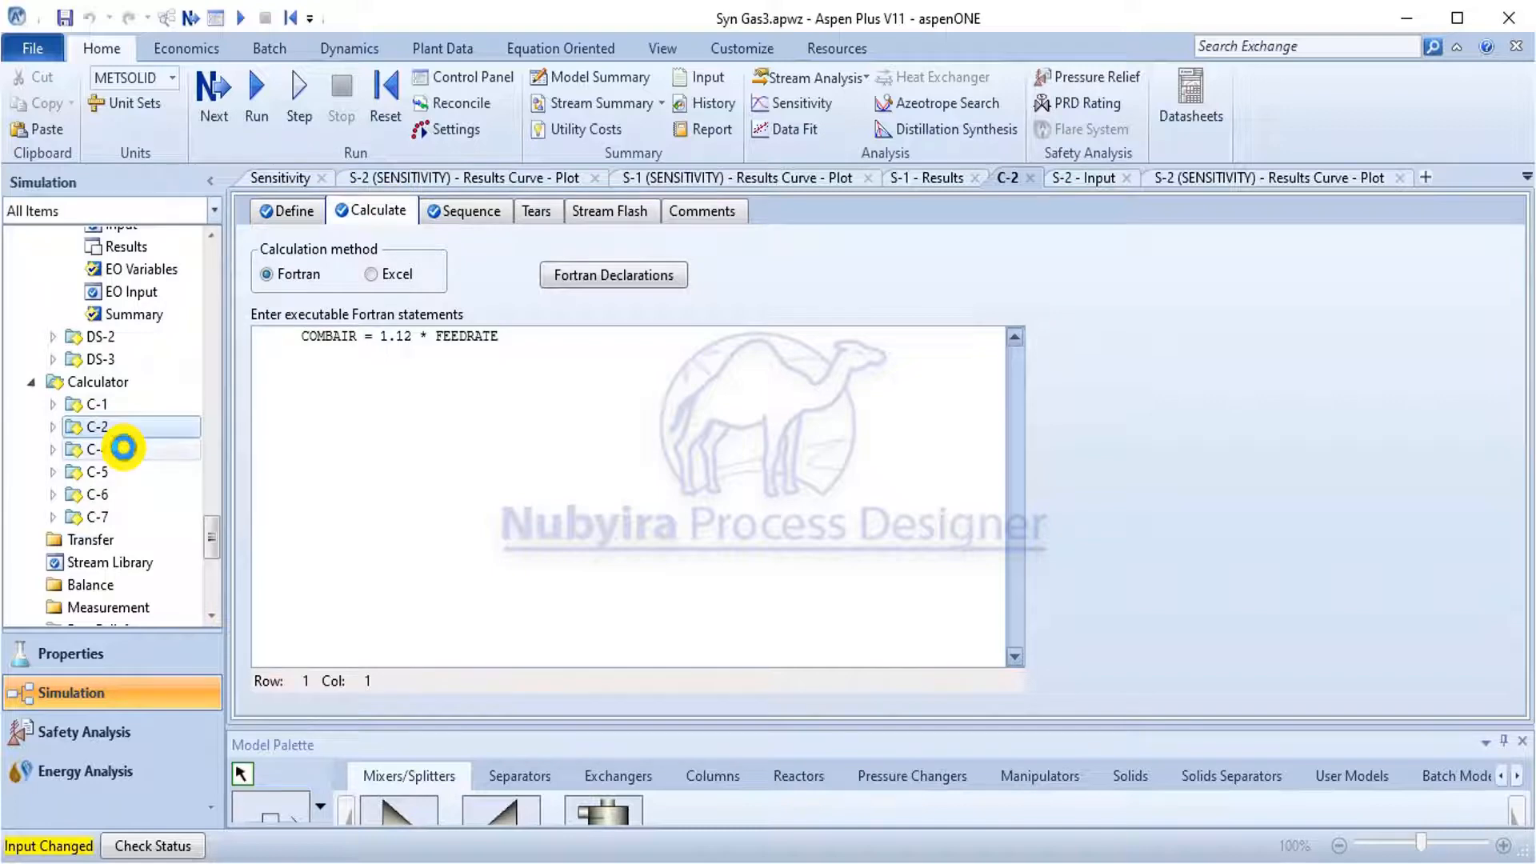
click(366, 210)
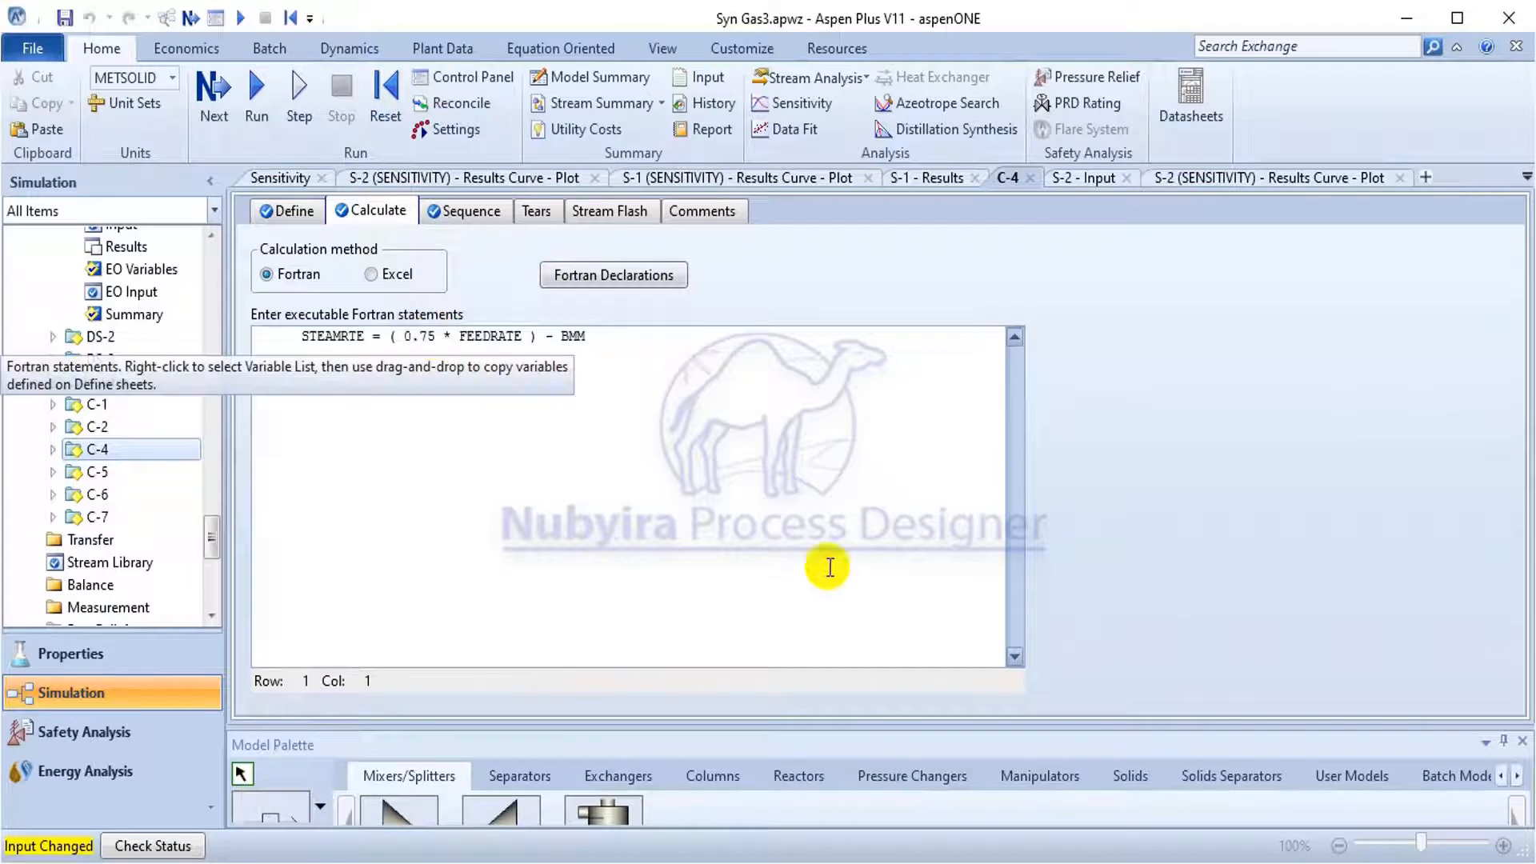
Switch to the gasification paper in Adobe Acrobat and read the steam to biomass ratio range in Fig. 5.
key(alt+Tab)
scroll(736, 572, down, 15)
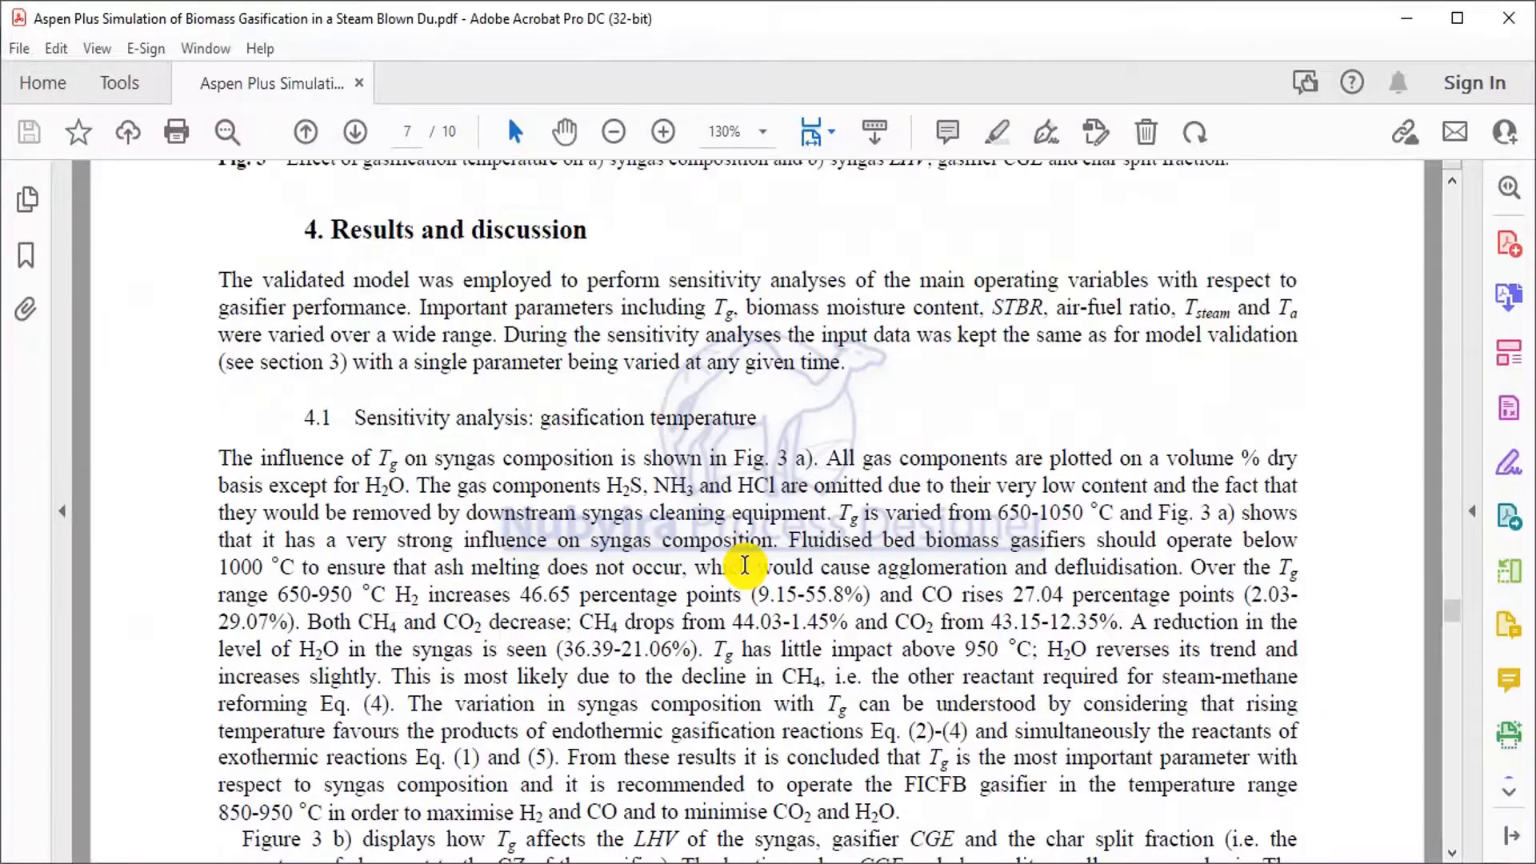
scroll(744, 563, down, 15)
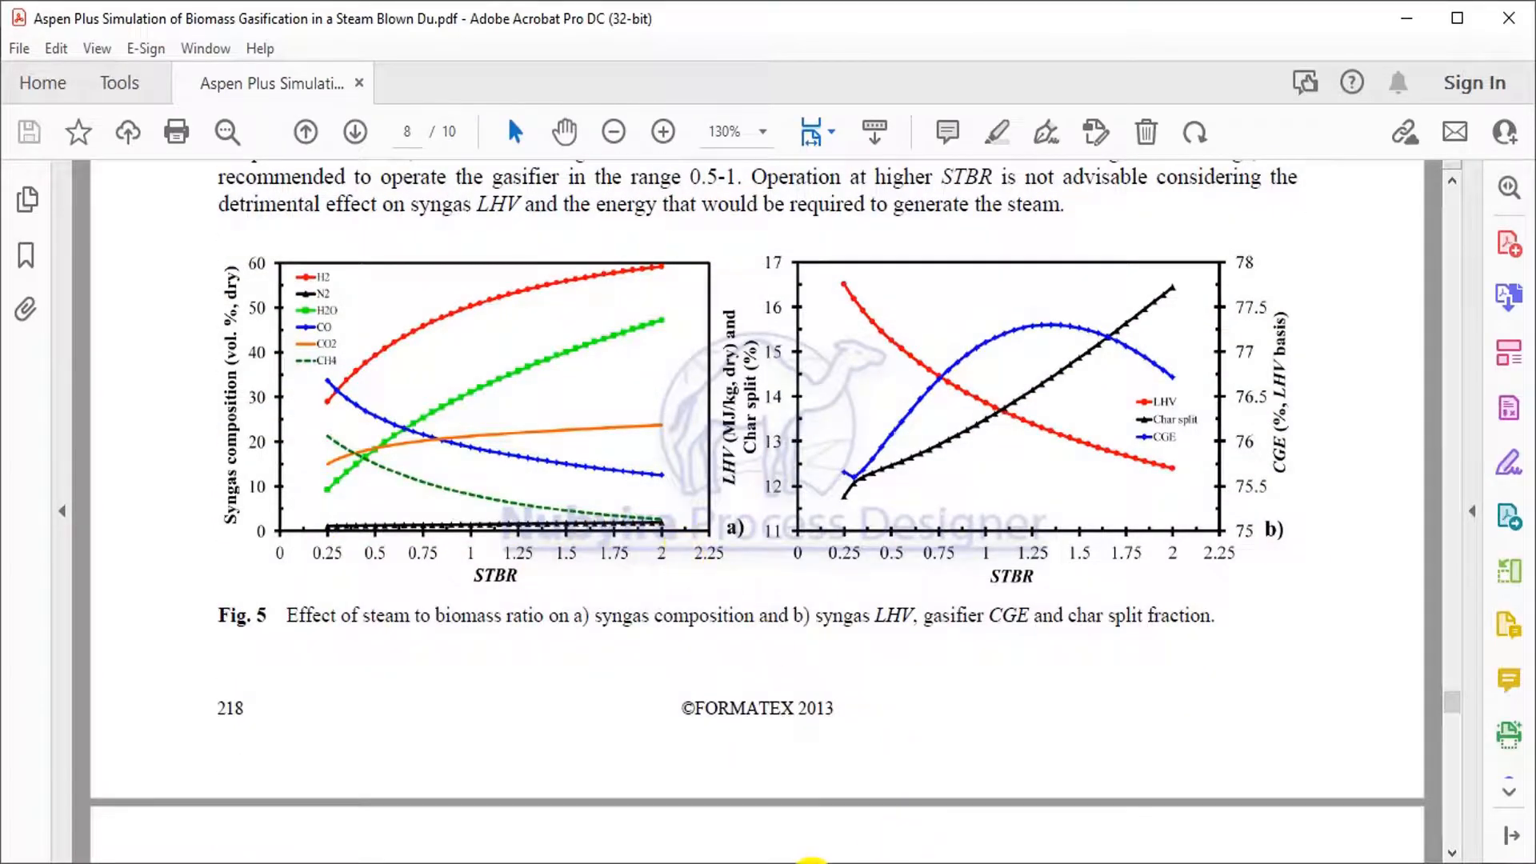
Return to Aspen Plus and set the FEEDRATE factor in calculator C-4's STEAMRTE statement to 0.25.
click(813, 862)
click(428, 336)
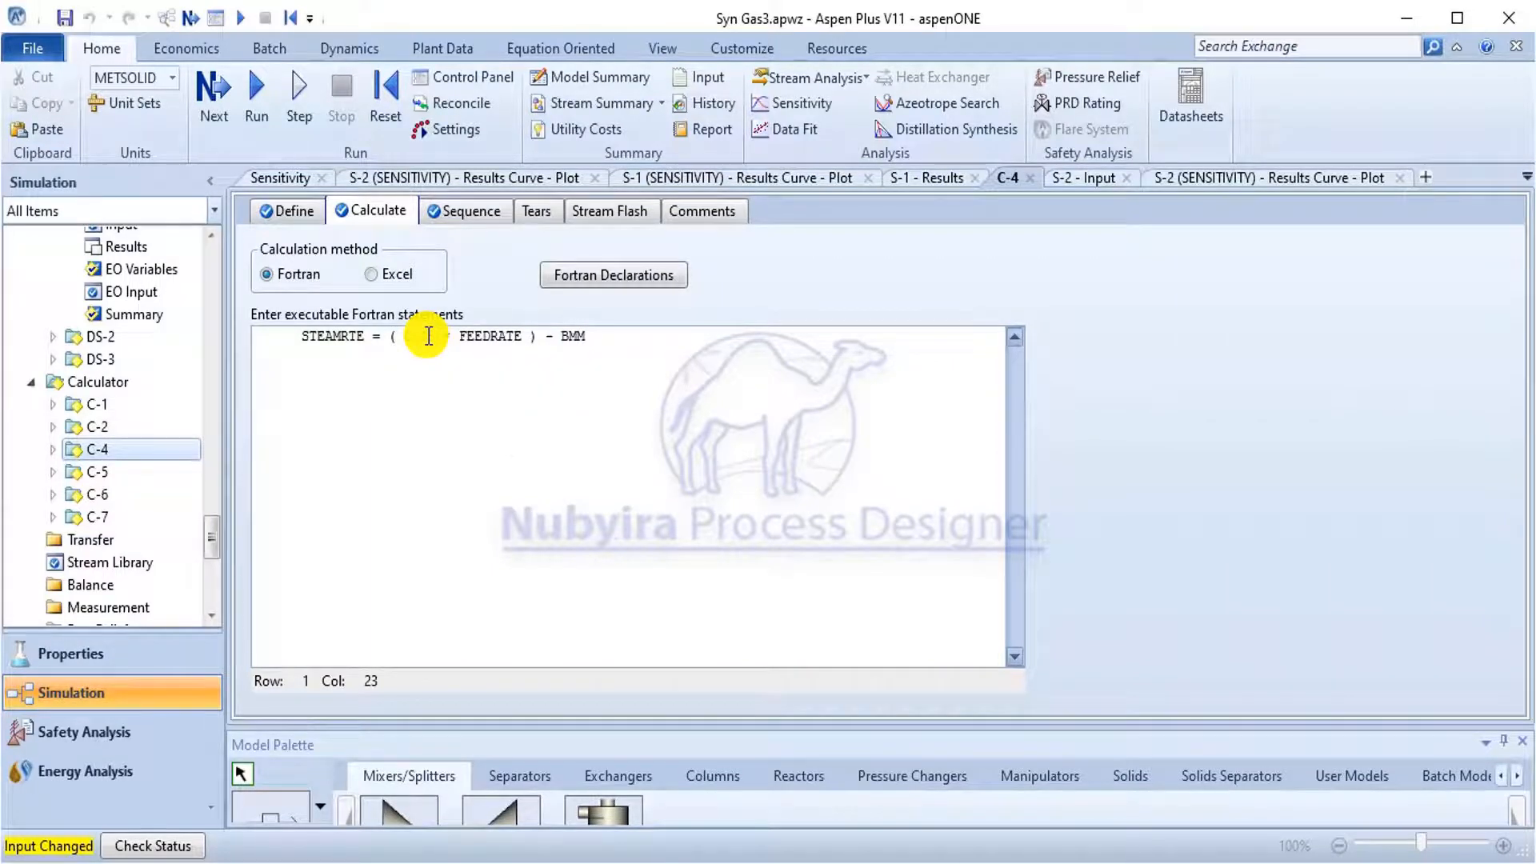
click(417, 445)
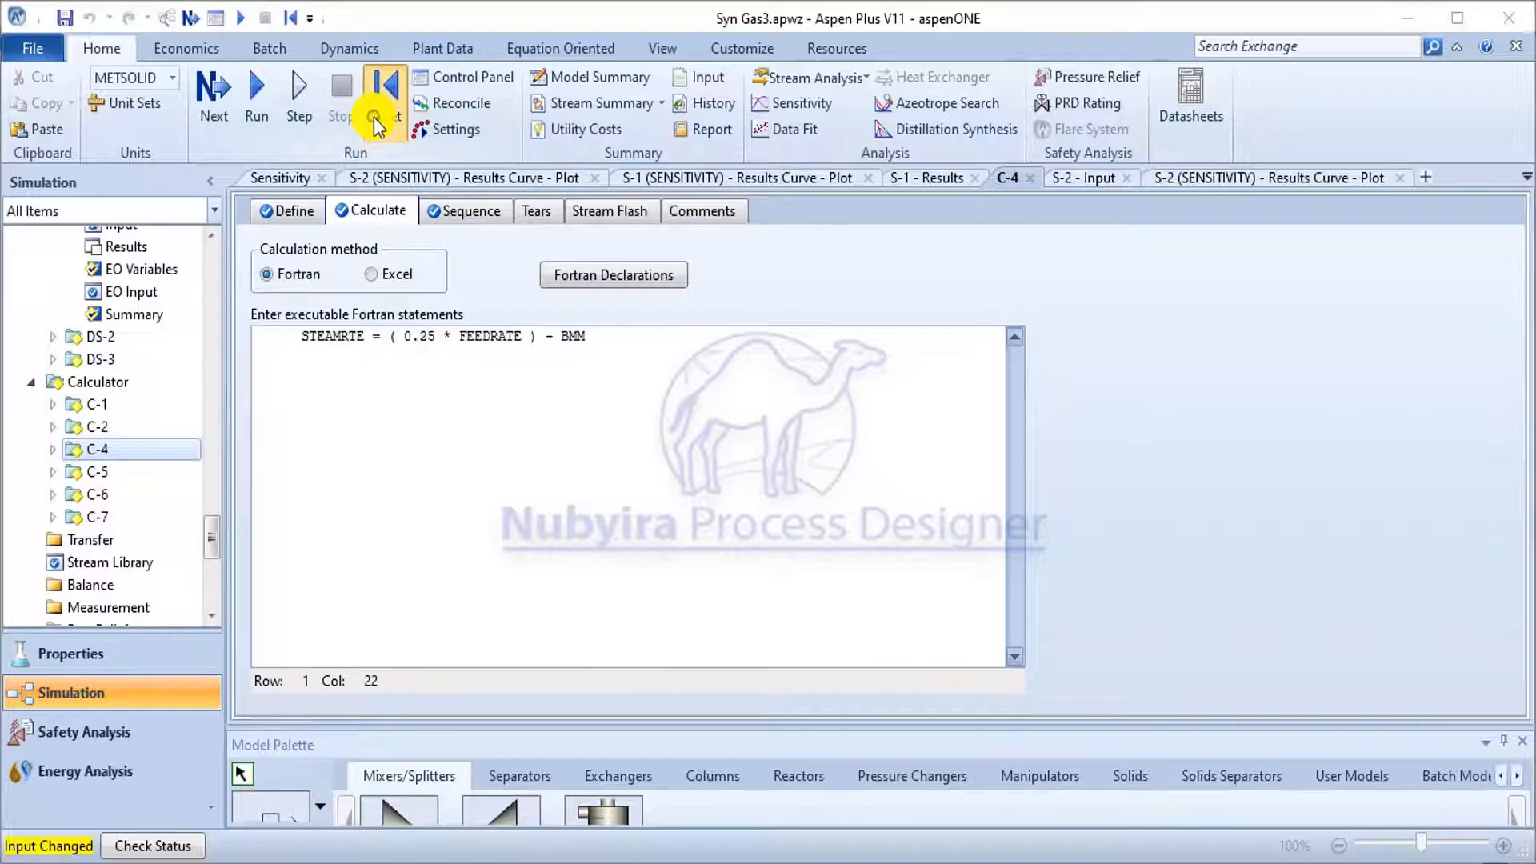
Reinitialize the simulation, purging all results, and run it again.
click(373, 117)
click(662, 506)
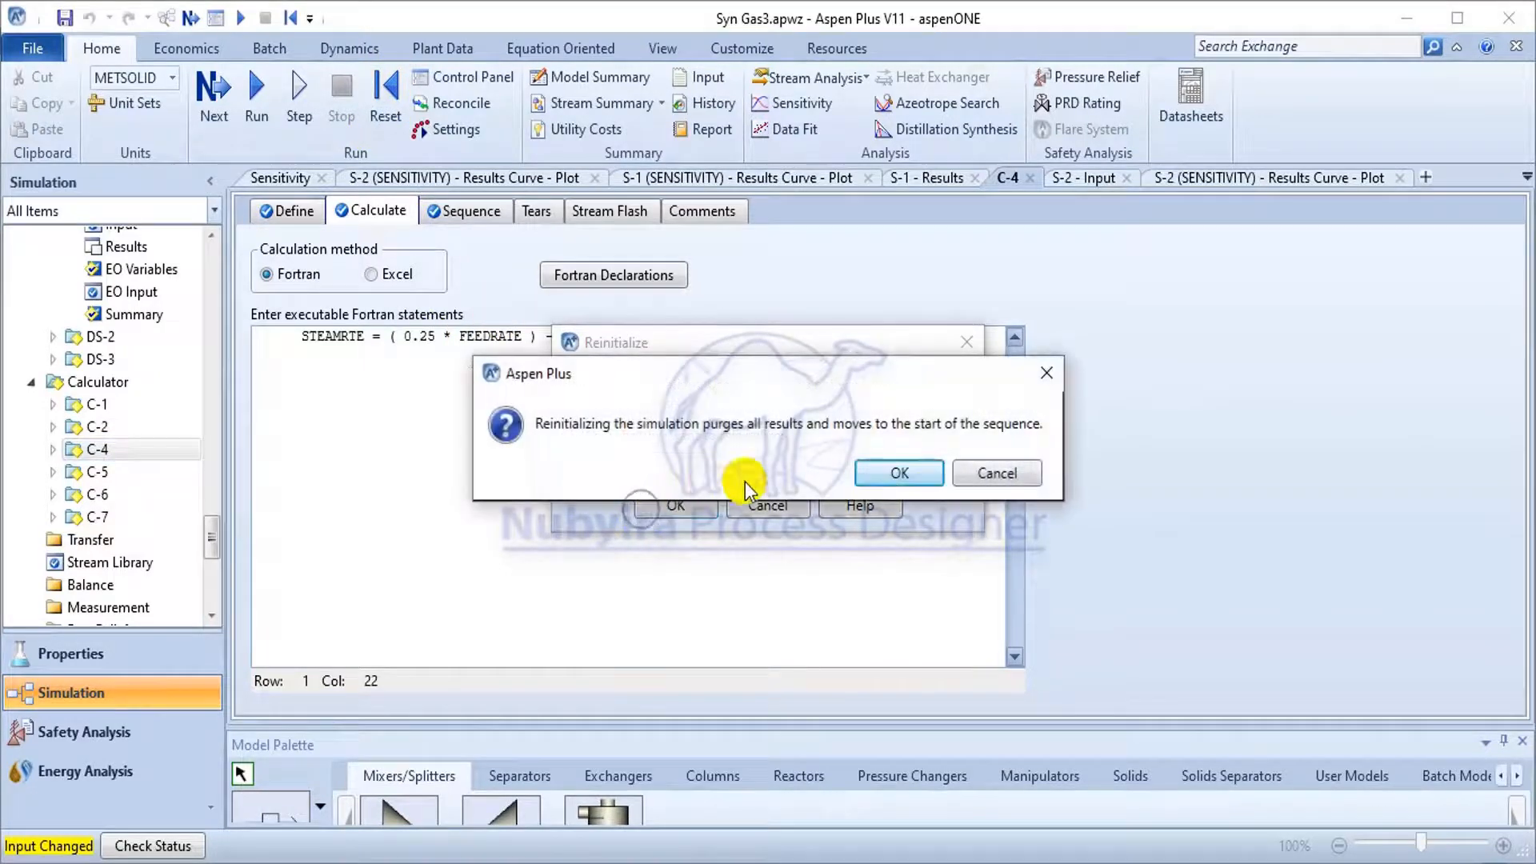
click(886, 476)
click(969, 466)
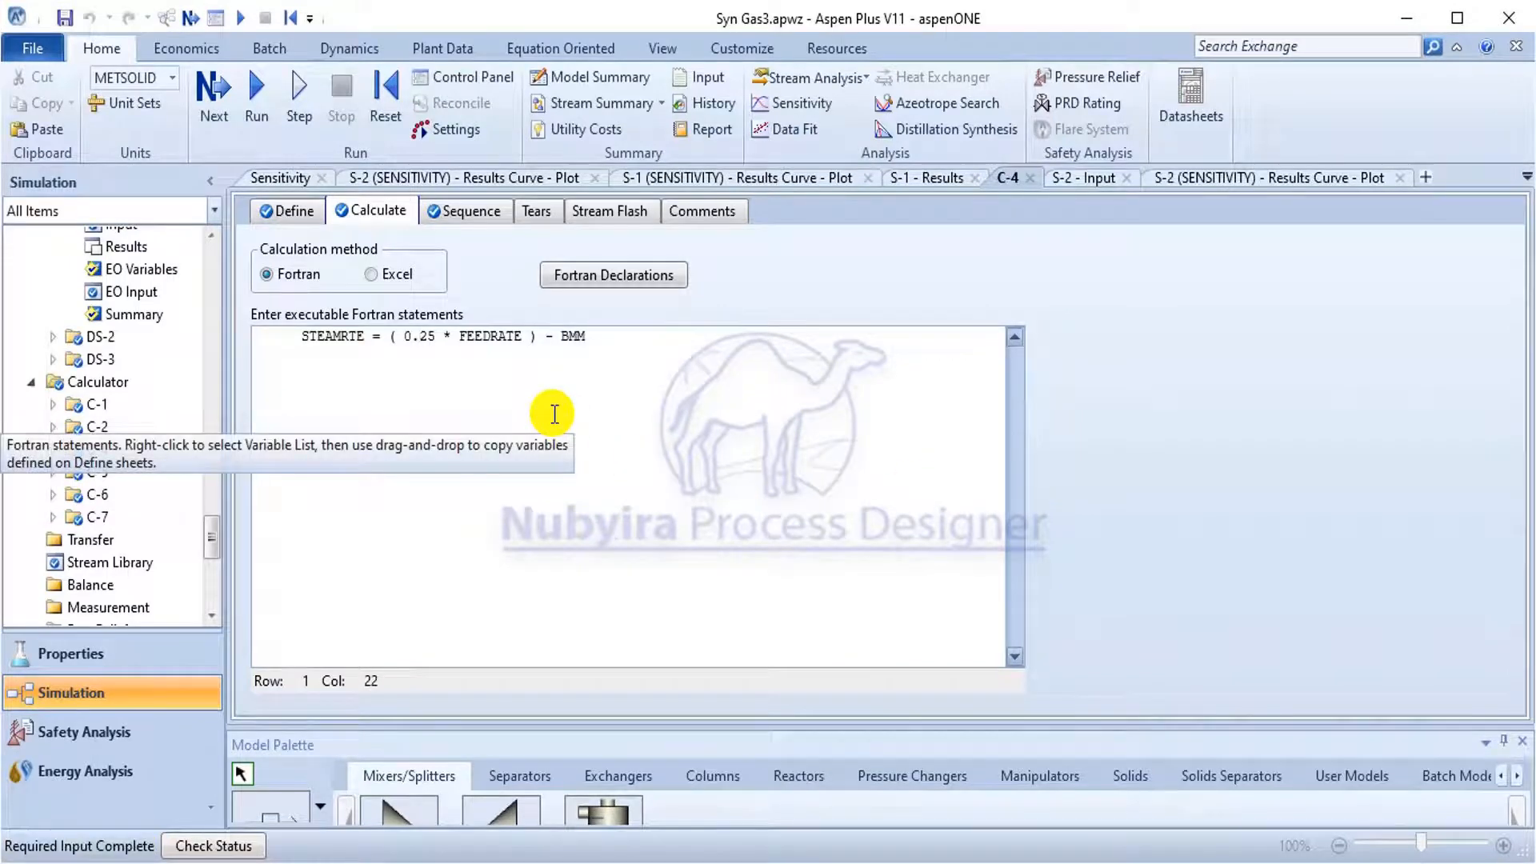
click(256, 104)
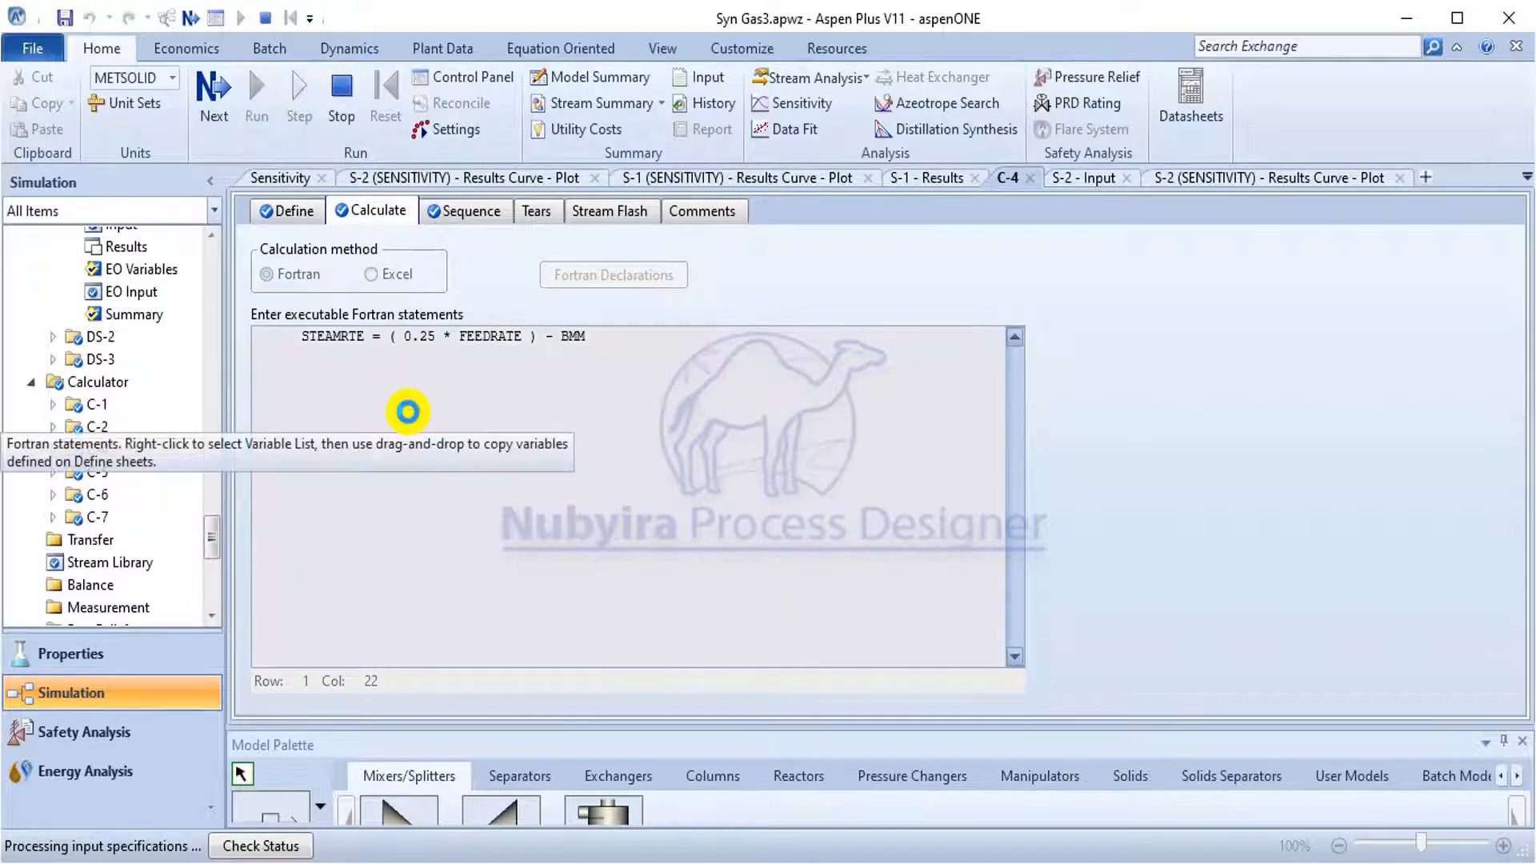
Check the final values in the DS-1 design spec results and the variable values in calculator C-2's results.
scroll(91, 353, up, 2)
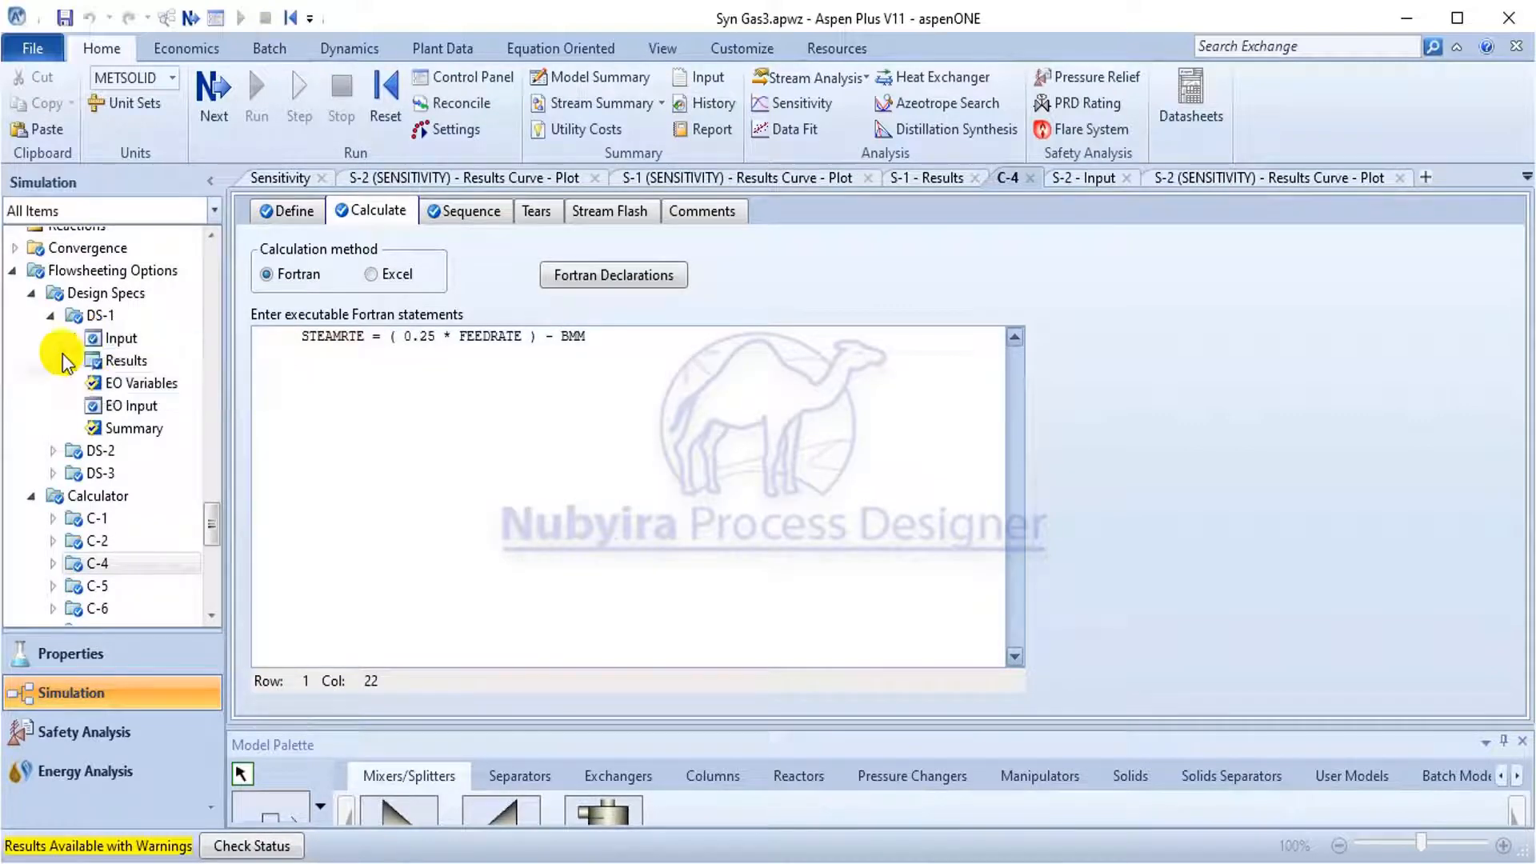
click(112, 362)
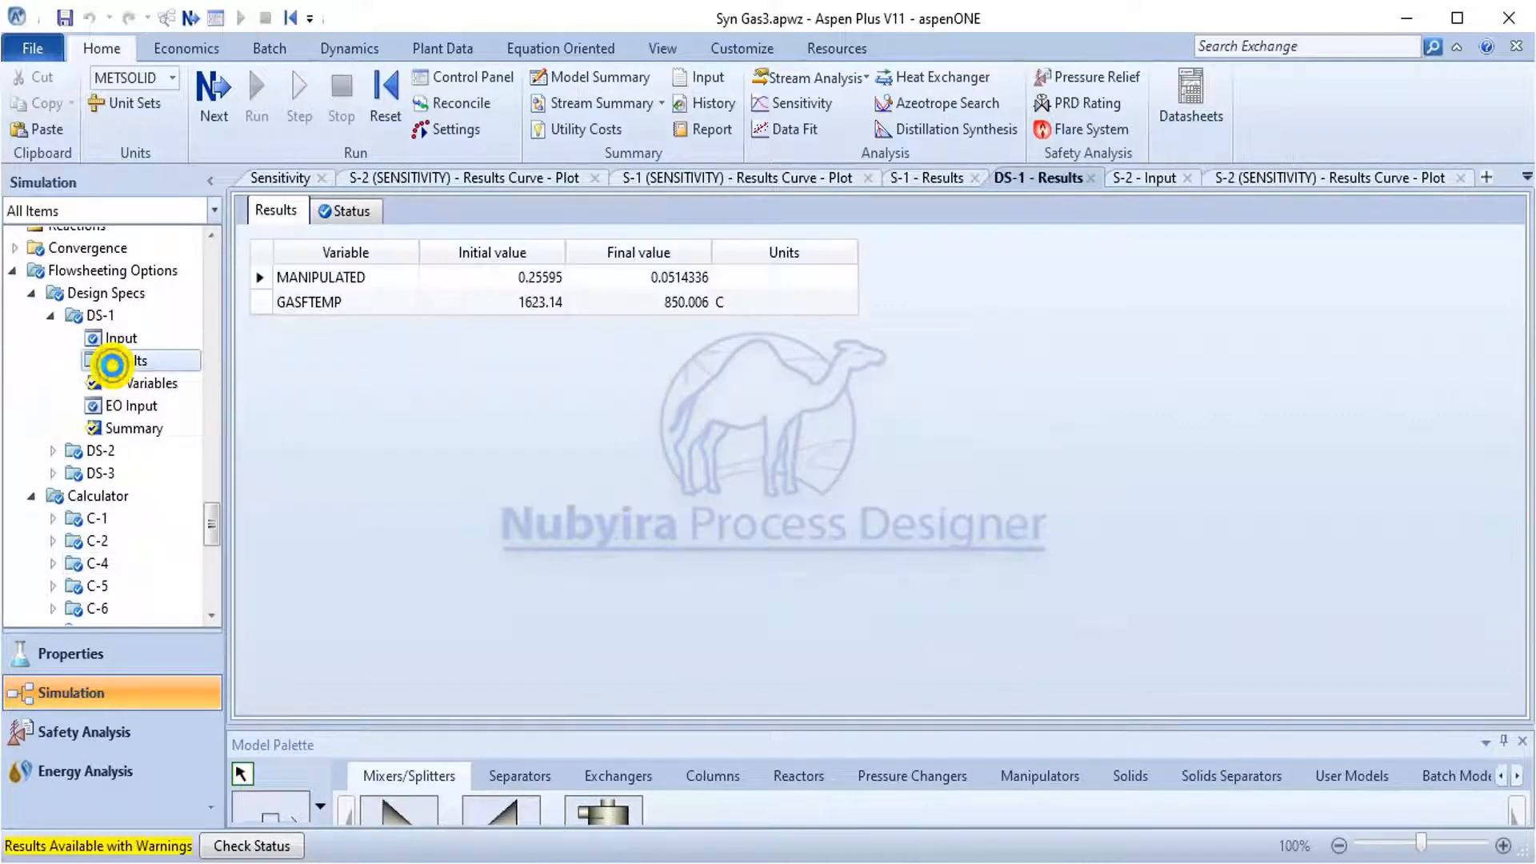
click(51, 315)
click(51, 433)
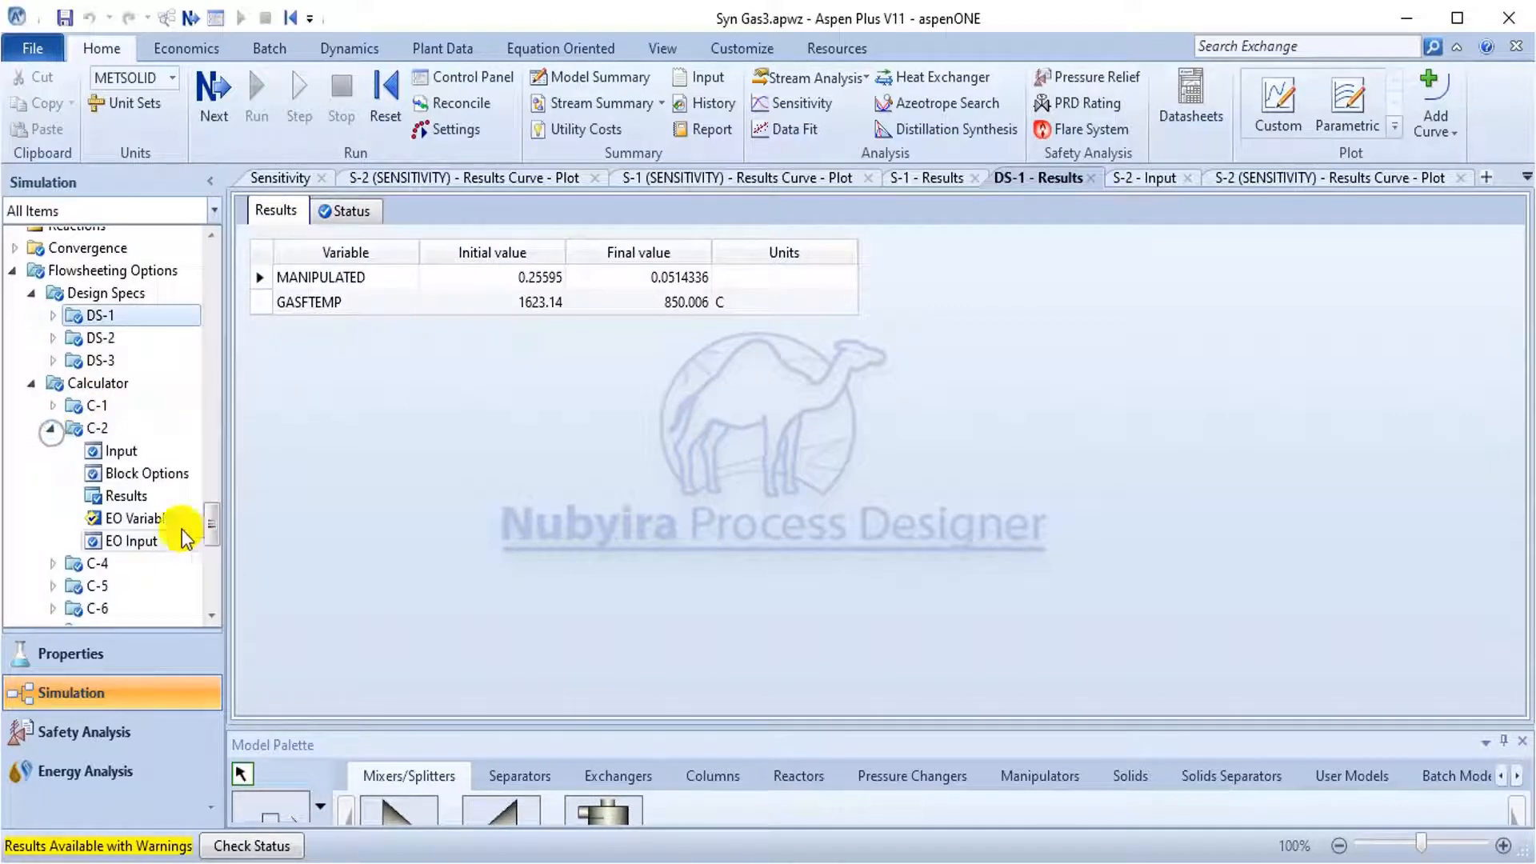
click(149, 506)
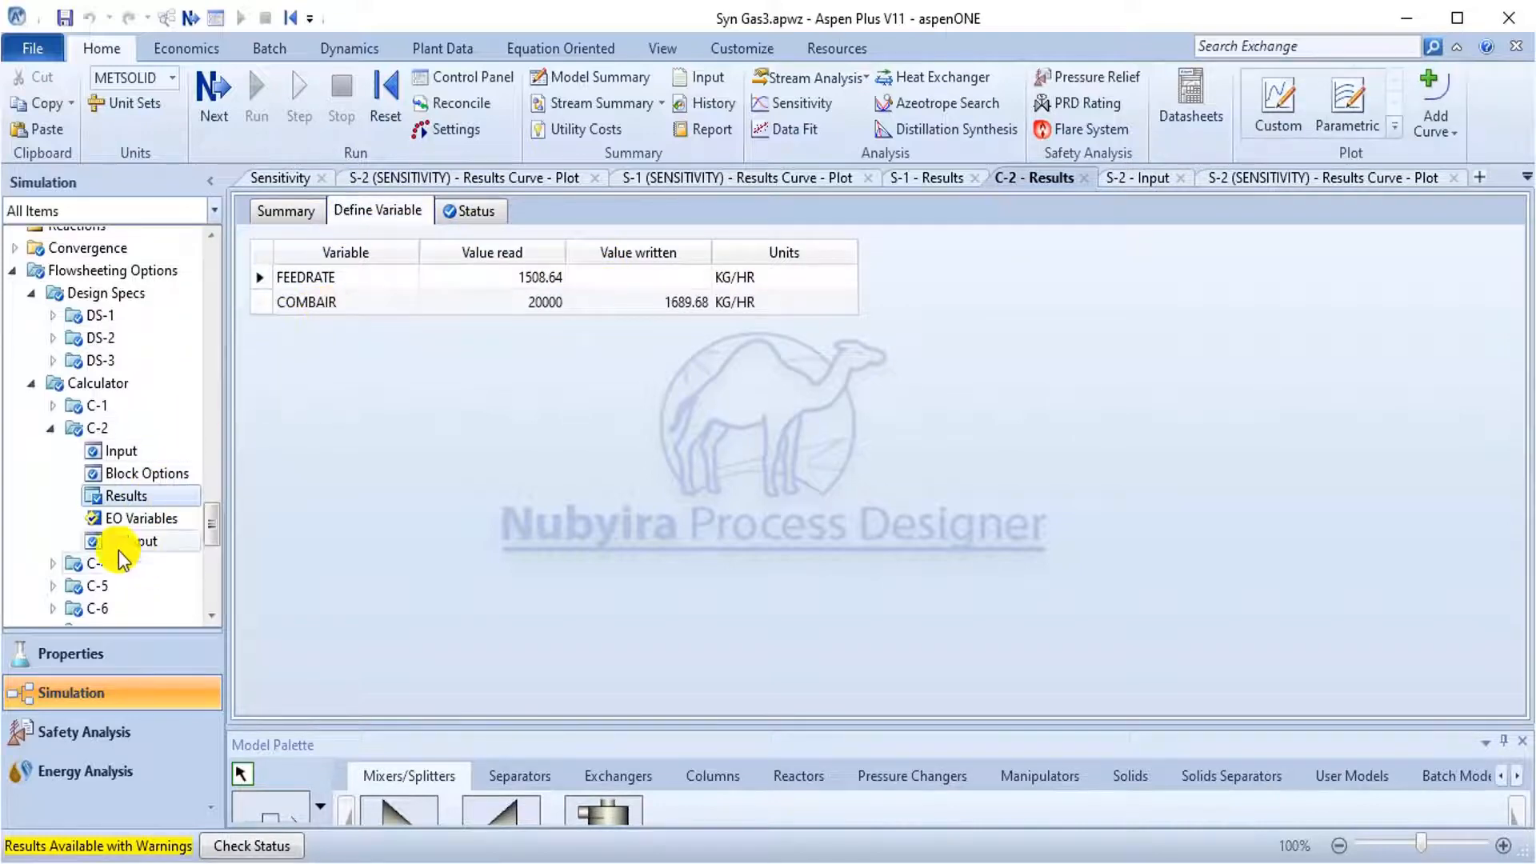
Check the values read and written for the defined variables in calculator C-4's results.
click(53, 565)
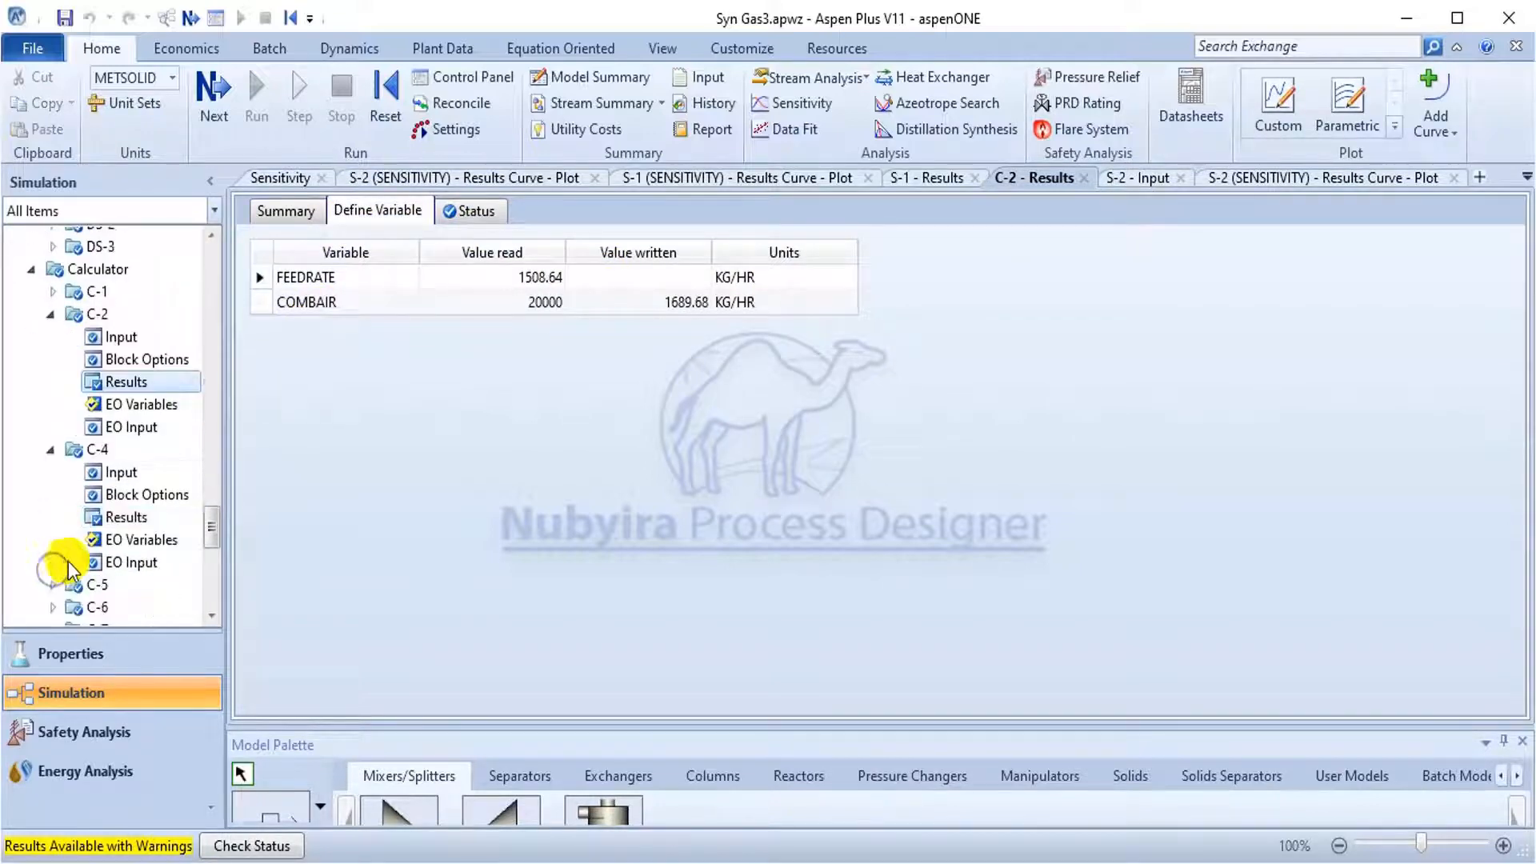
click(127, 519)
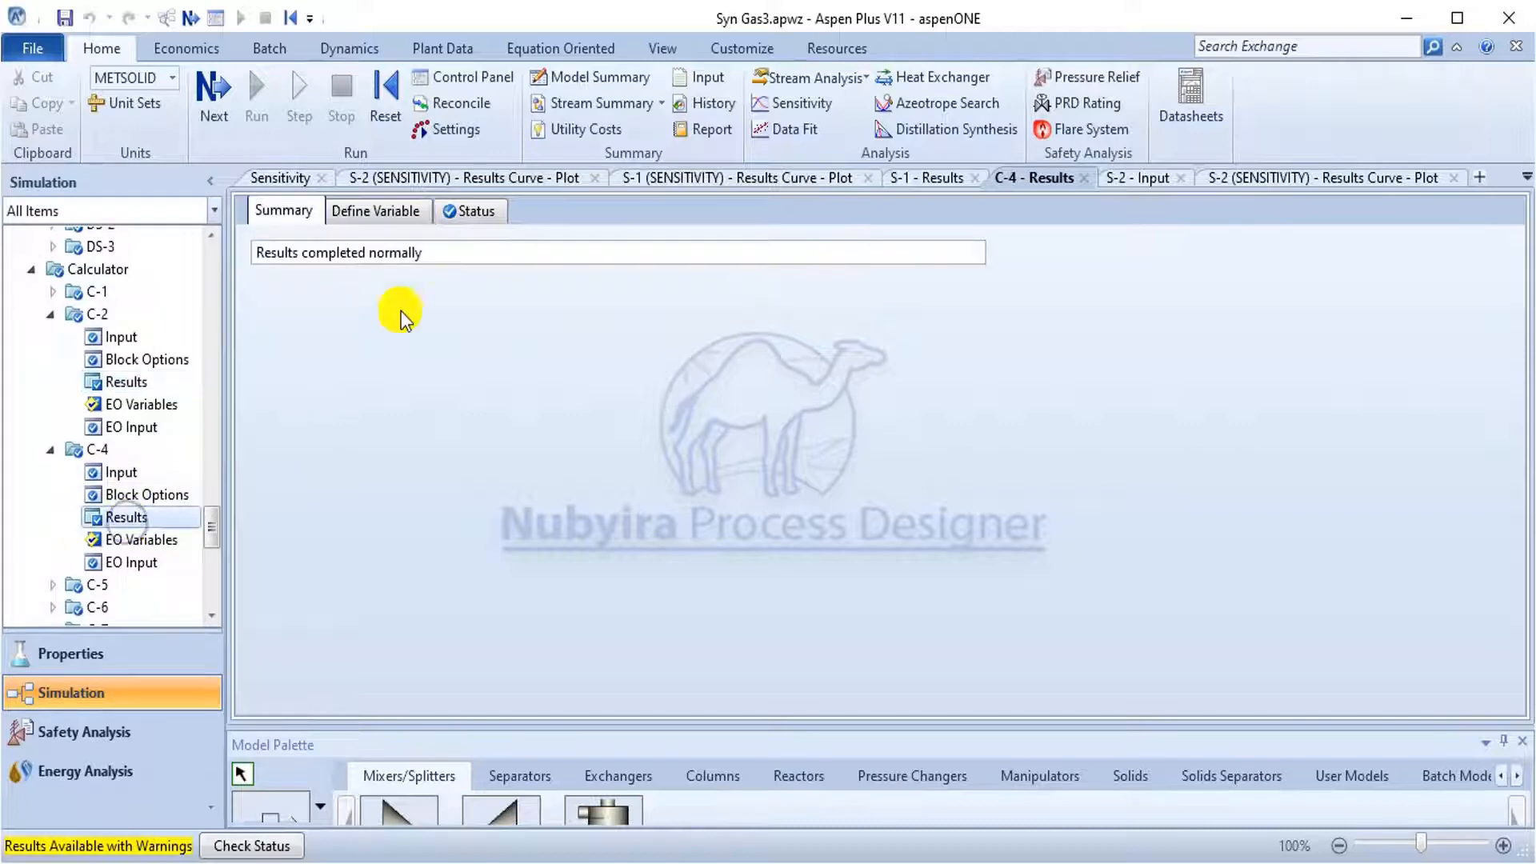
click(400, 216)
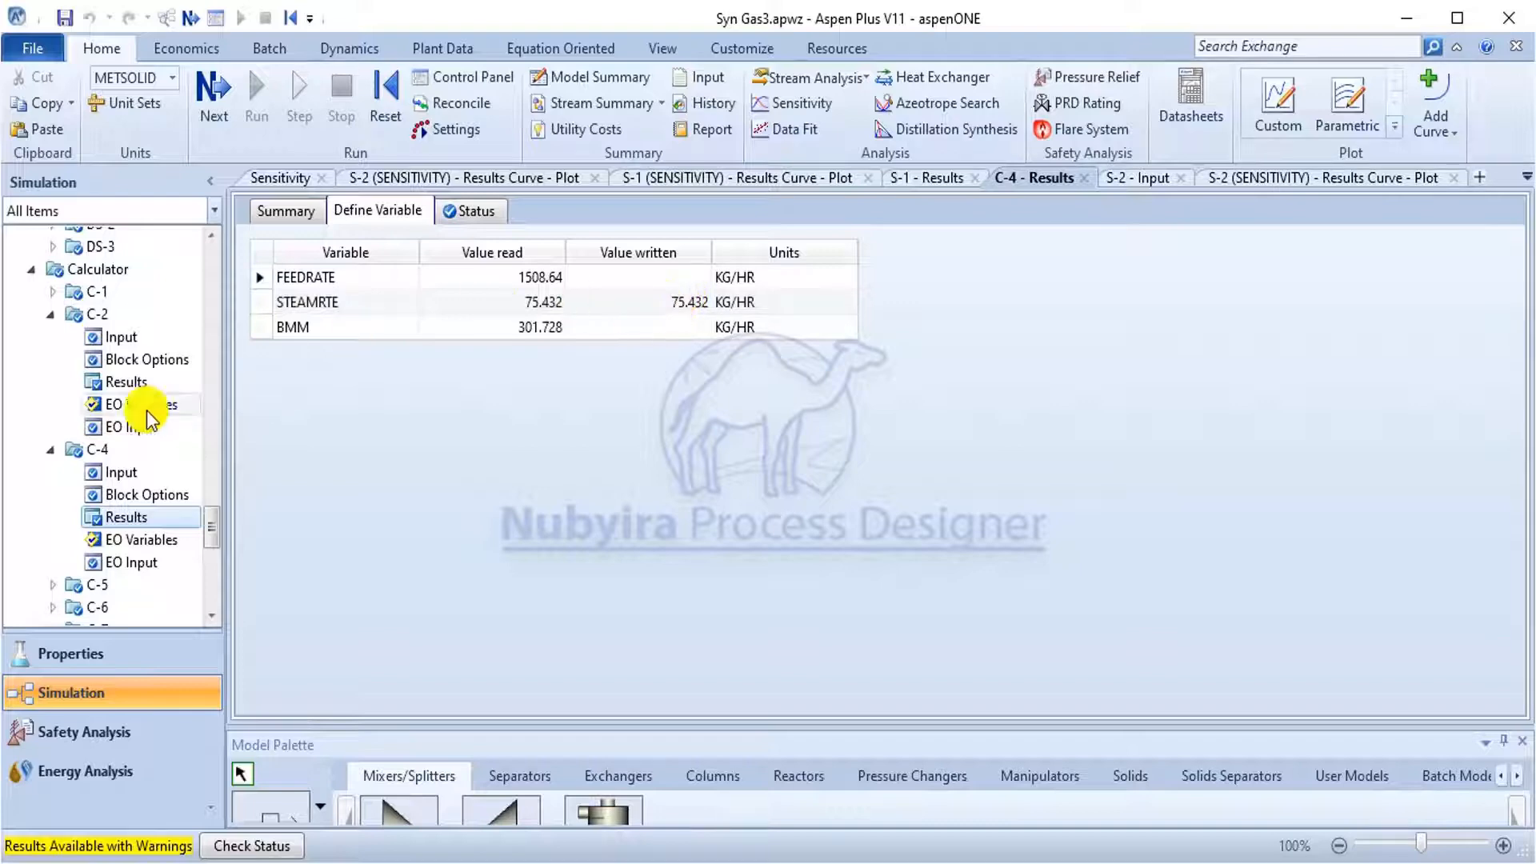
Set the FEEDRATE factor in calculator C-4's STEAMRTE Fortran statement to 2.
click(125, 475)
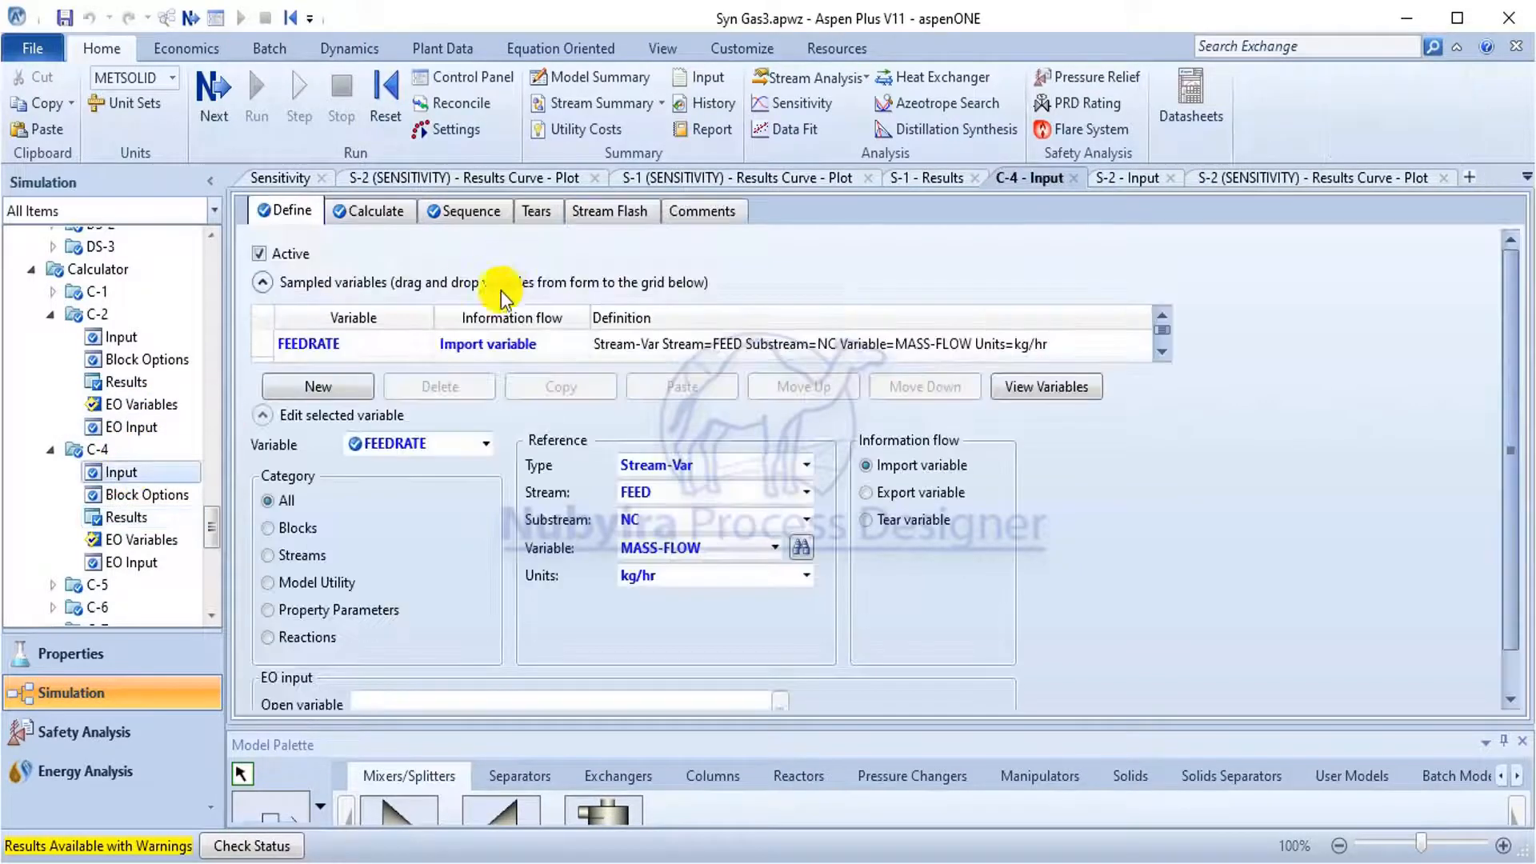
click(390, 210)
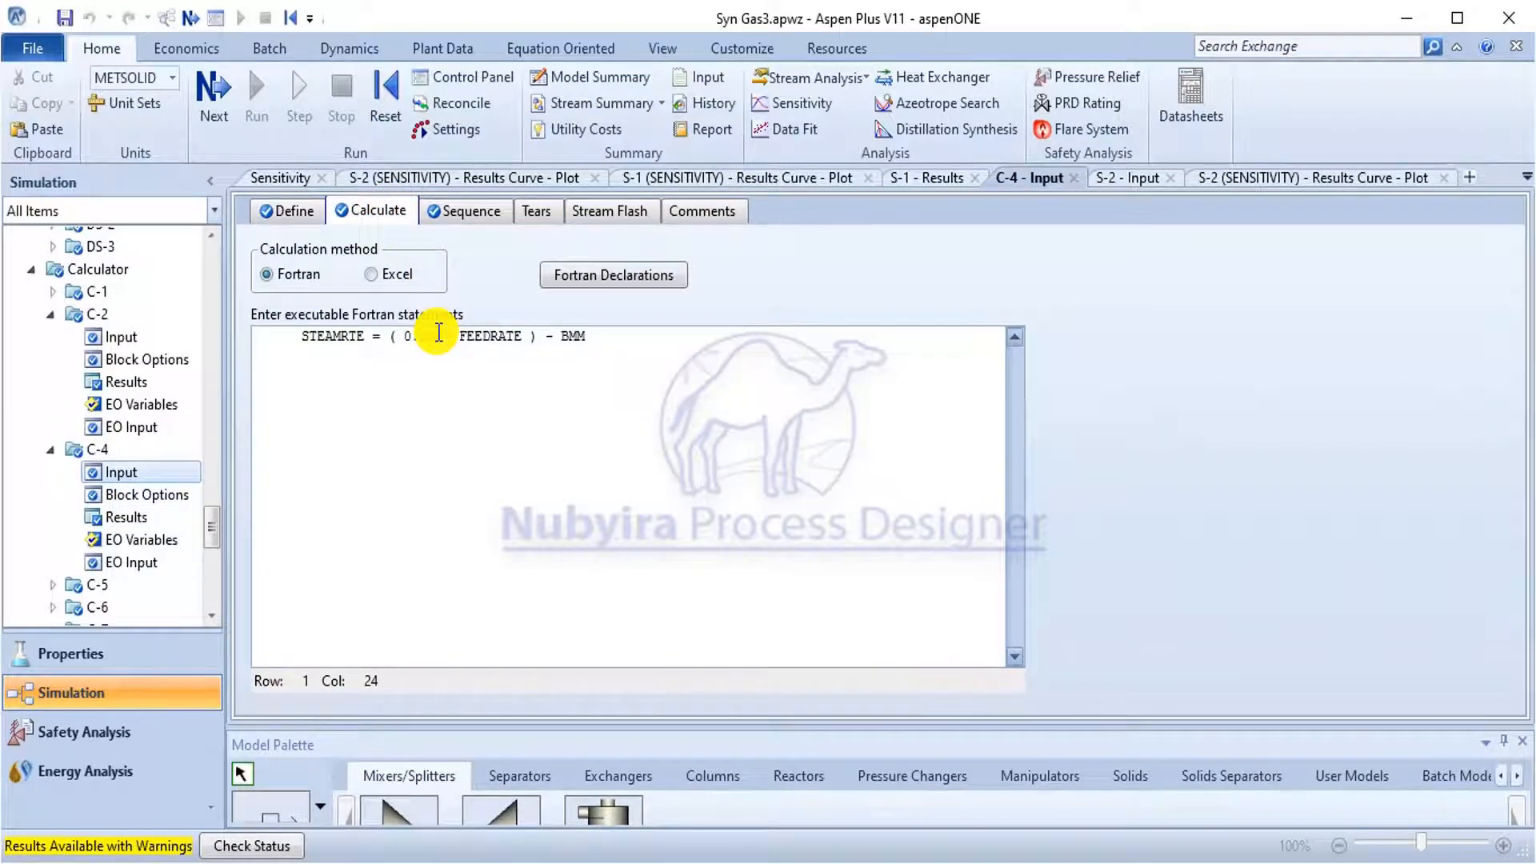
key(BackSpace)
key(BackSpace)
key(BackSpace)
key(BackSpace)
text(2)
click(449, 466)
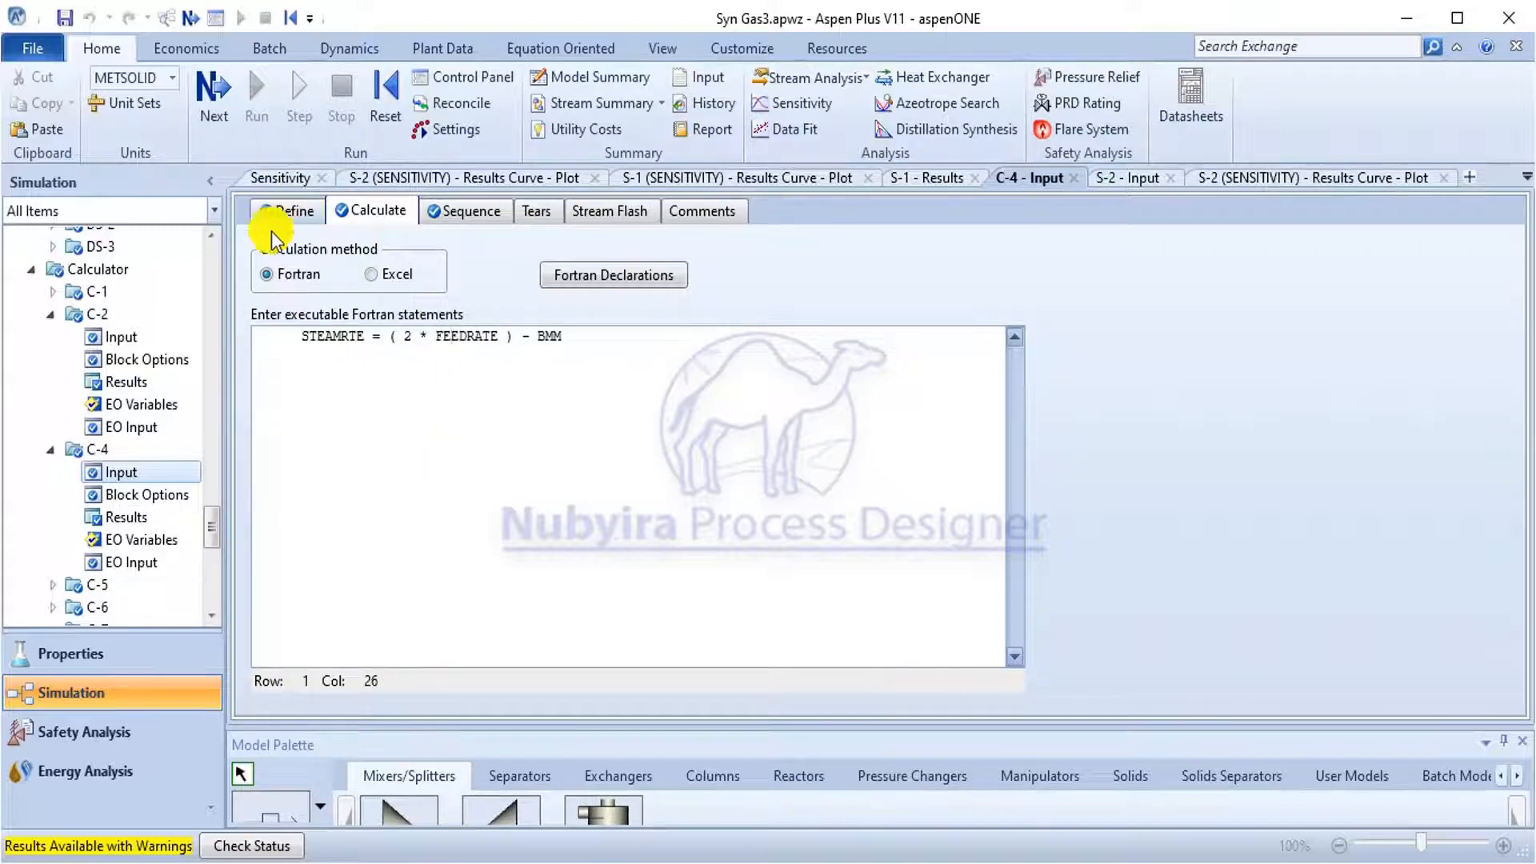
click(475, 258)
click(384, 92)
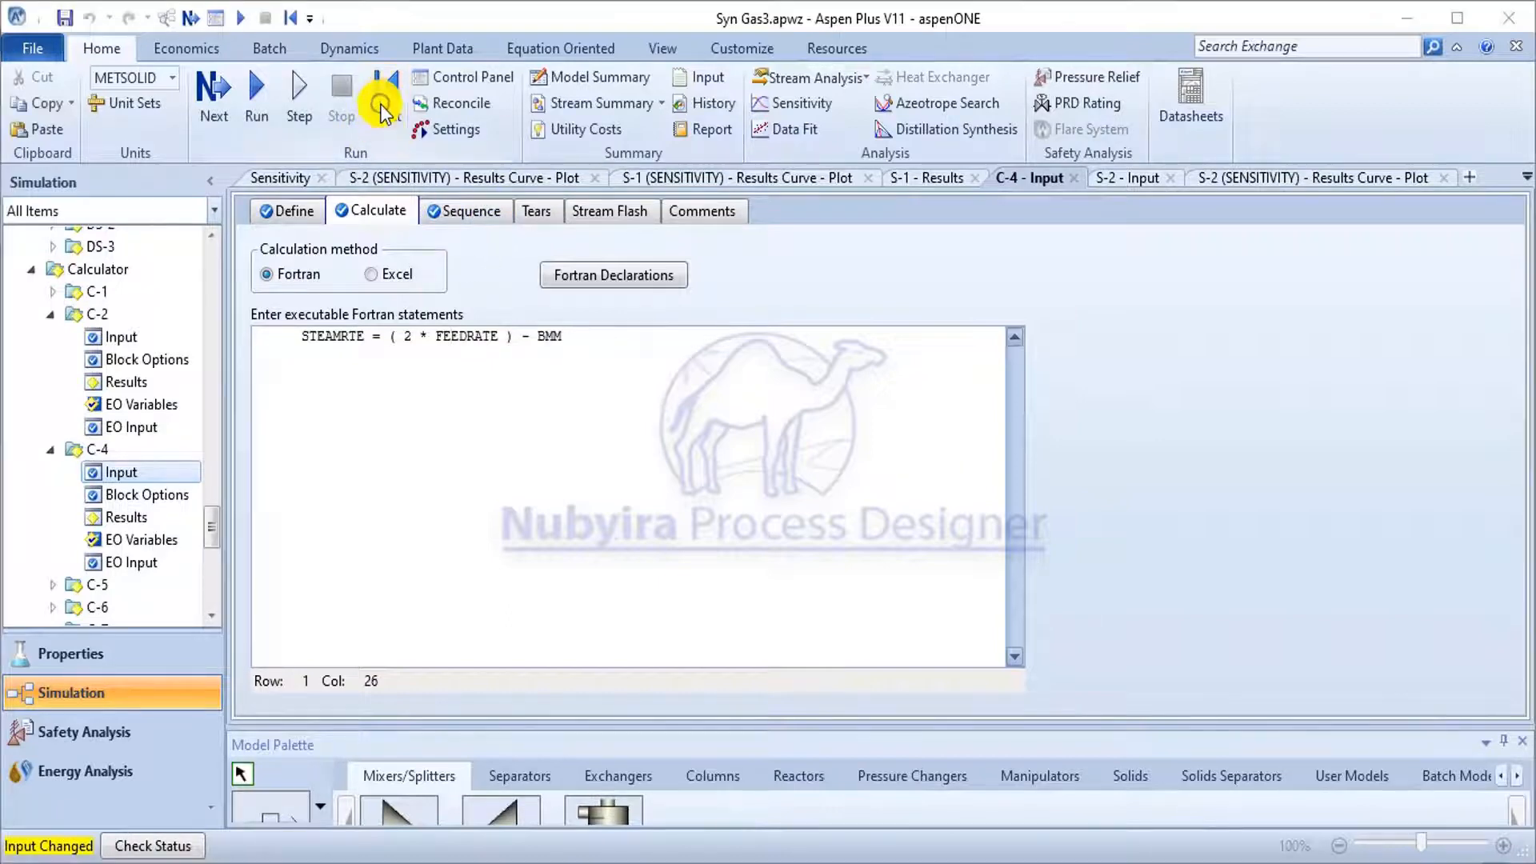
click(660, 504)
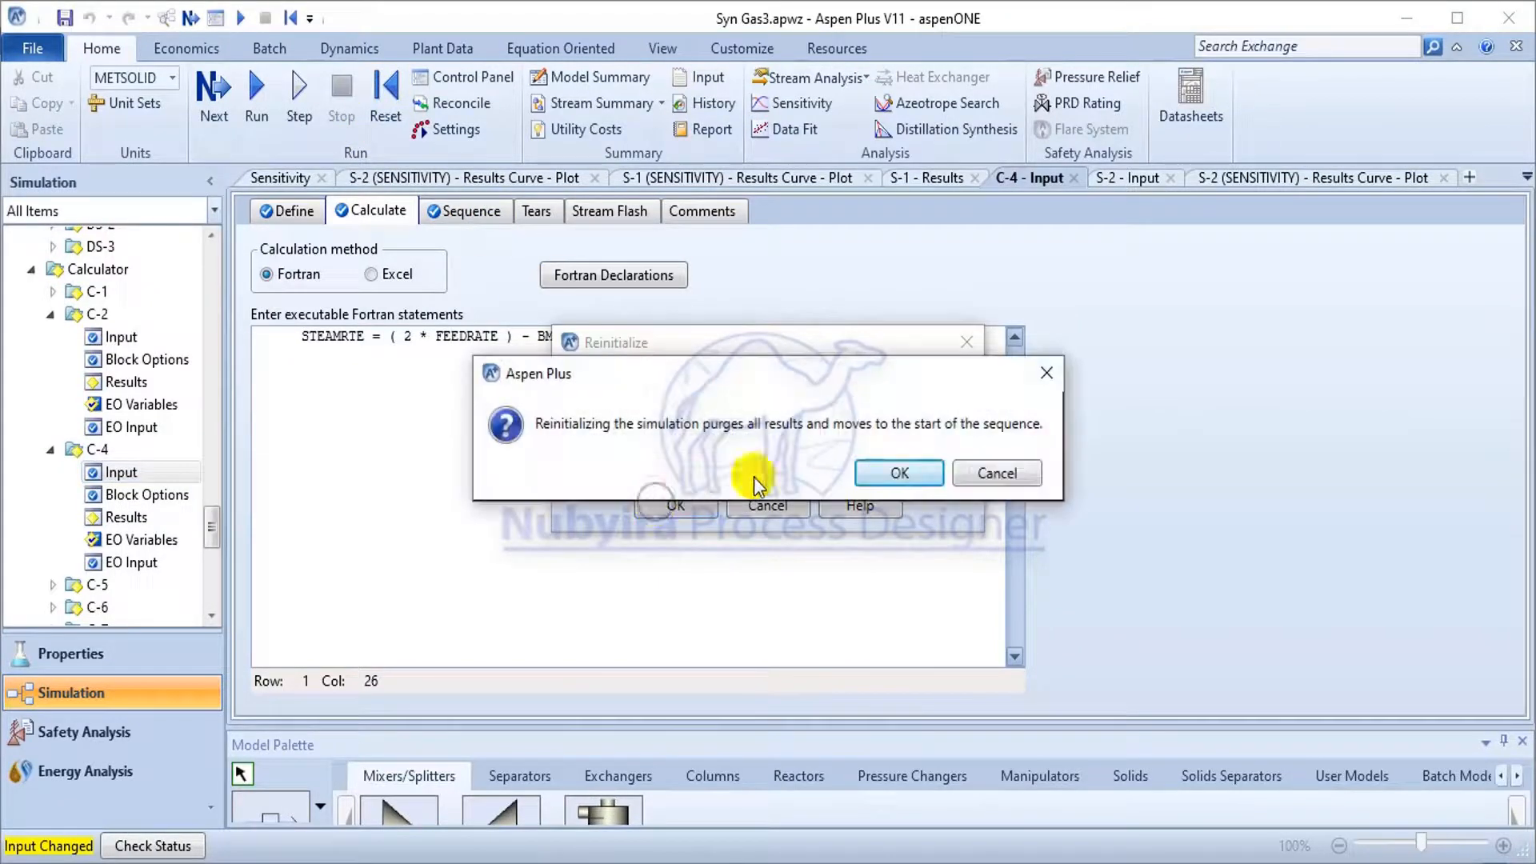
click(996, 476)
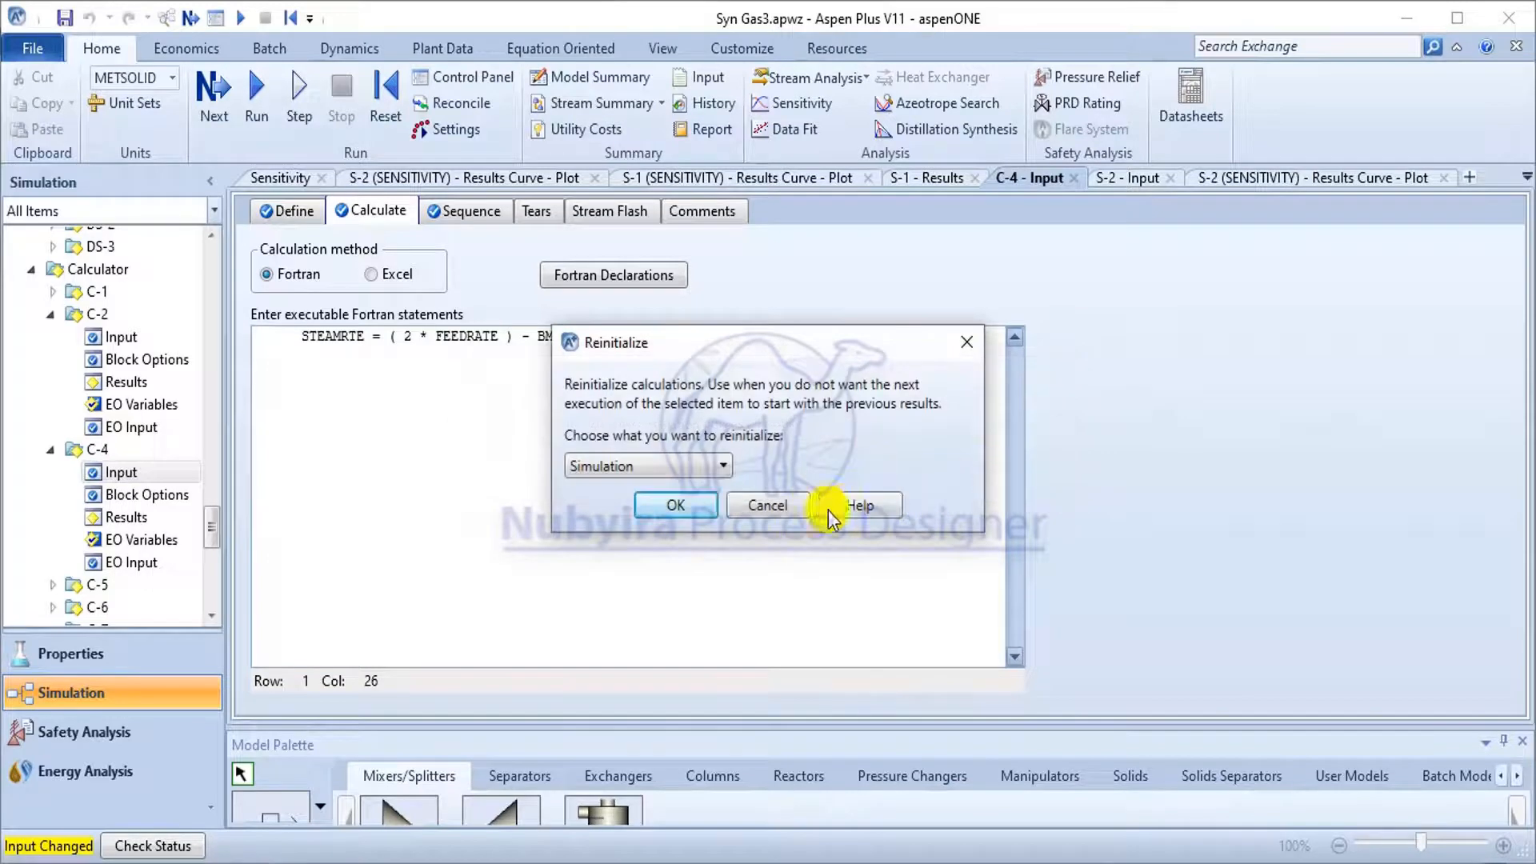
click(782, 502)
Run the simulation and check the values read and written for the variables in calculator C-4's results.
click(248, 120)
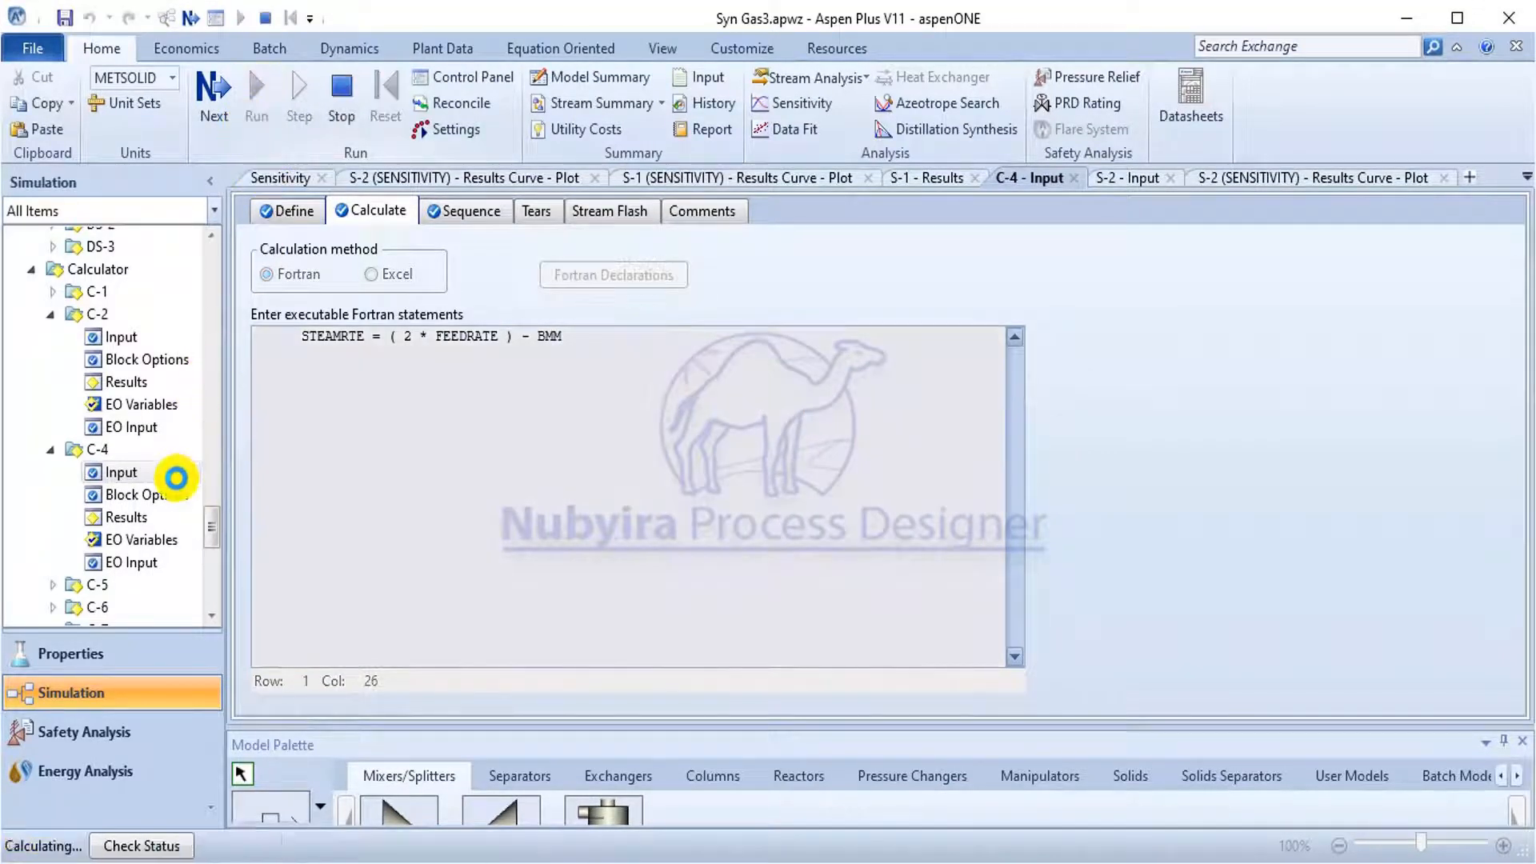
click(141, 520)
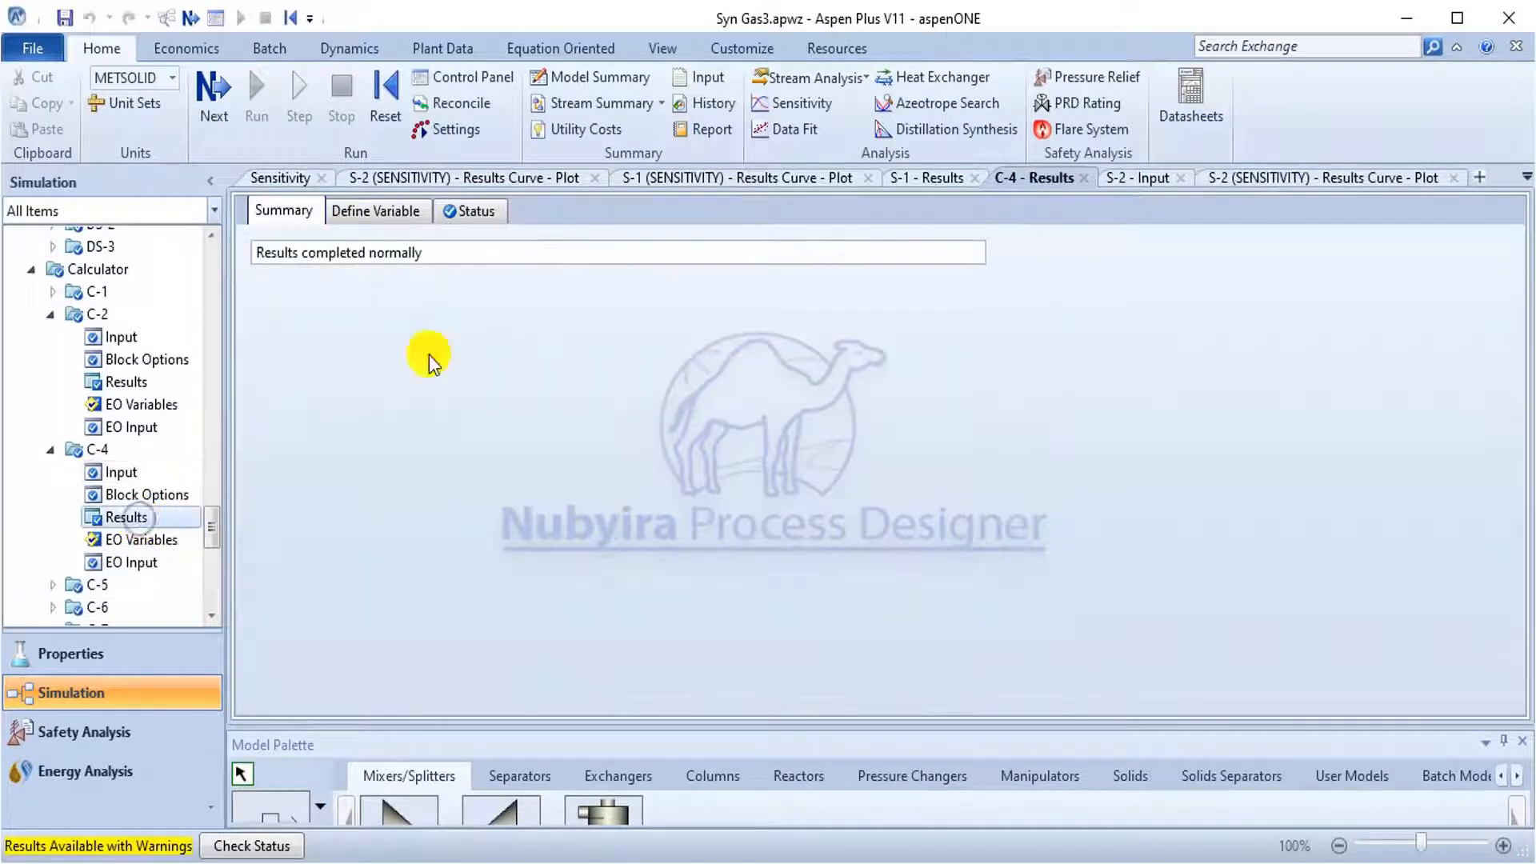
click(398, 216)
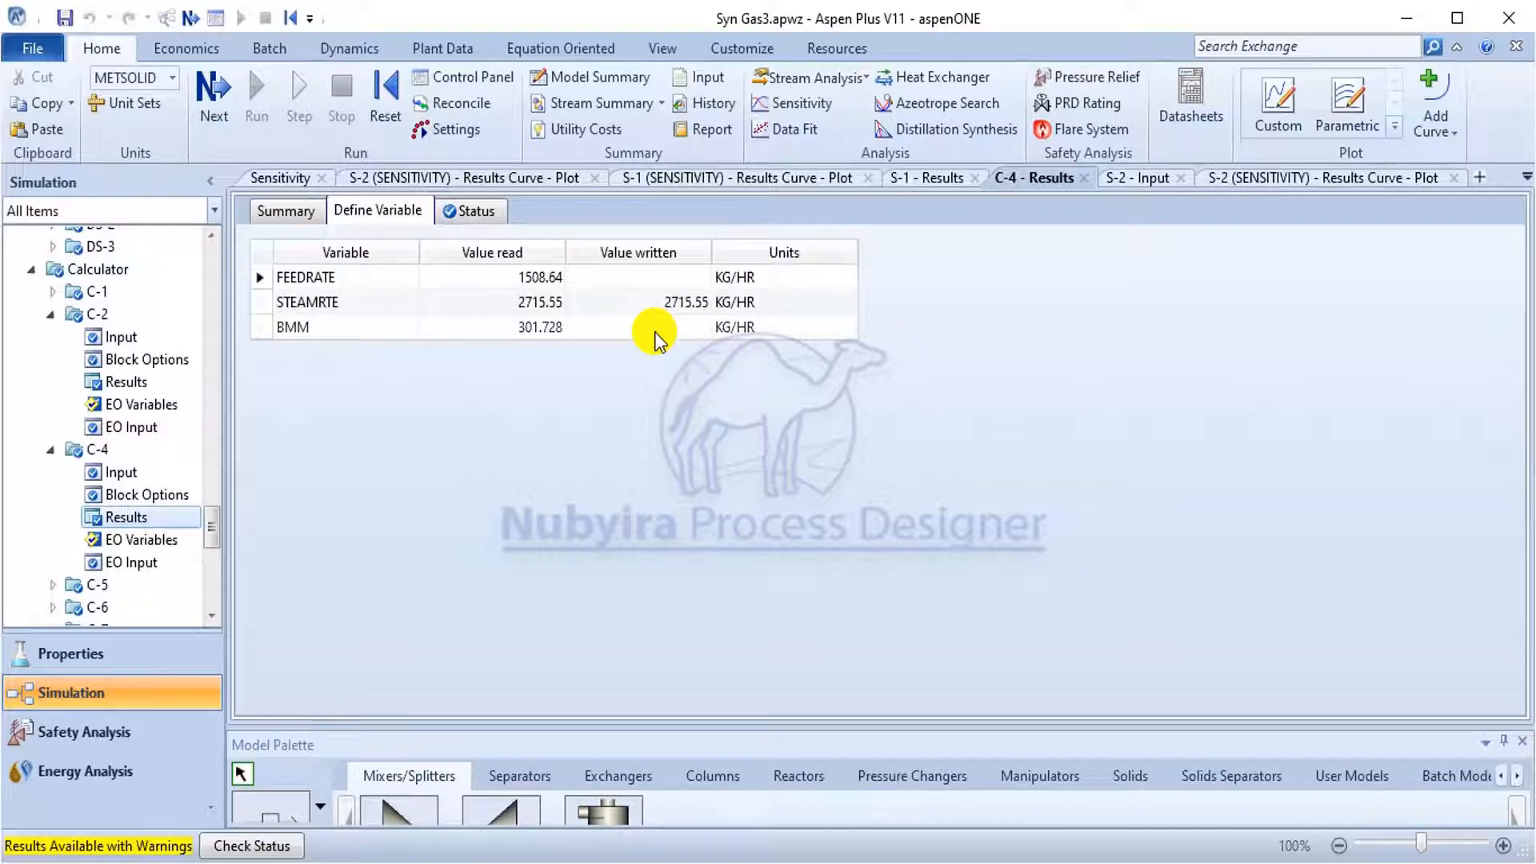
Set the FEEDRATE factor in calculator C-4's STEAMRTE Fortran statement to 0.75.
scroll(128, 488, down, 3)
scroll(124, 478, up, 3)
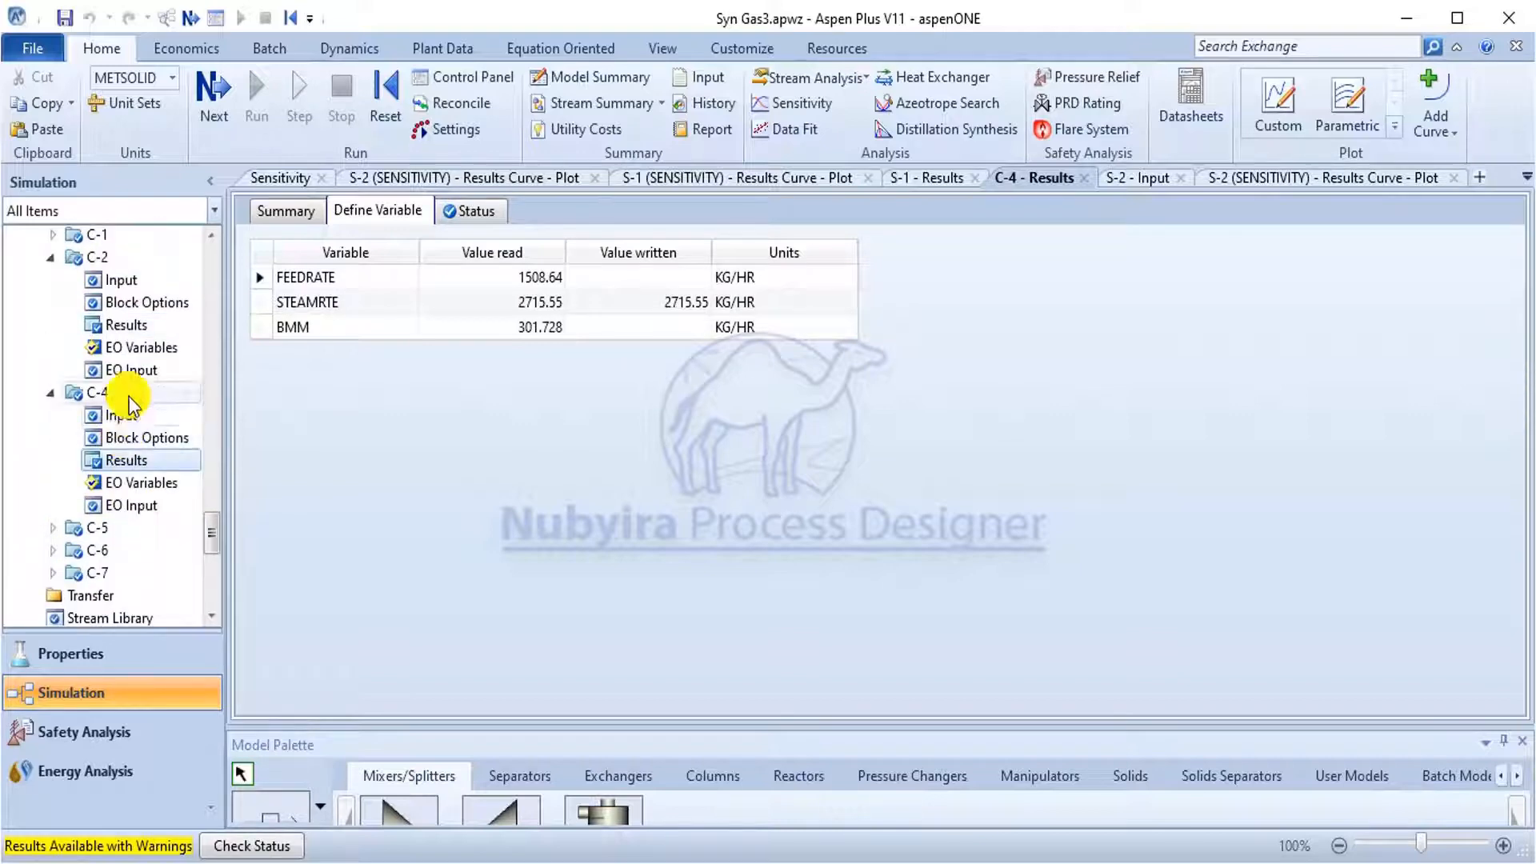
click(140, 416)
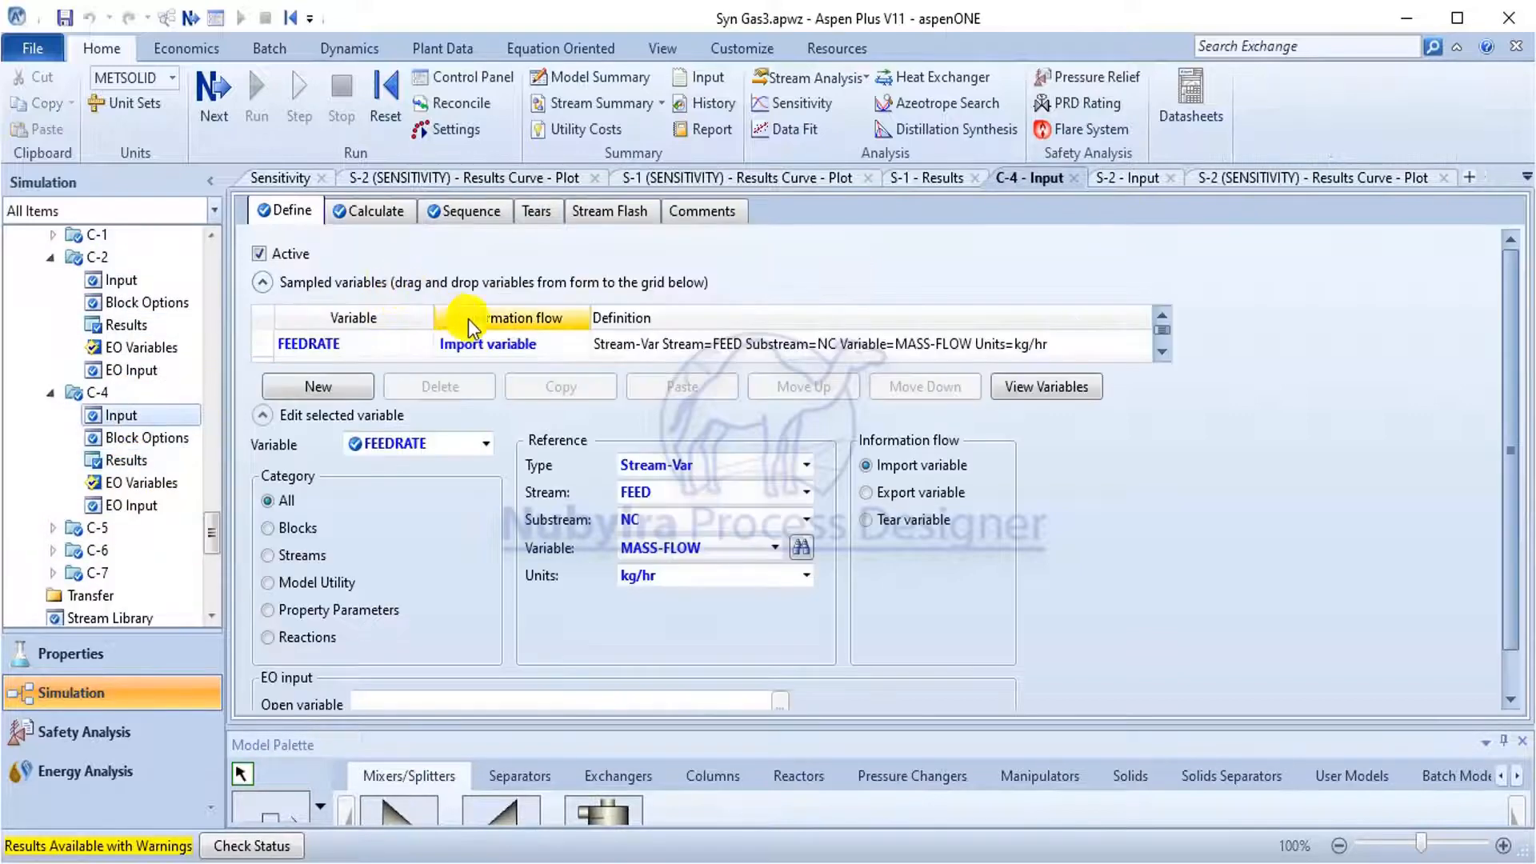
click(391, 213)
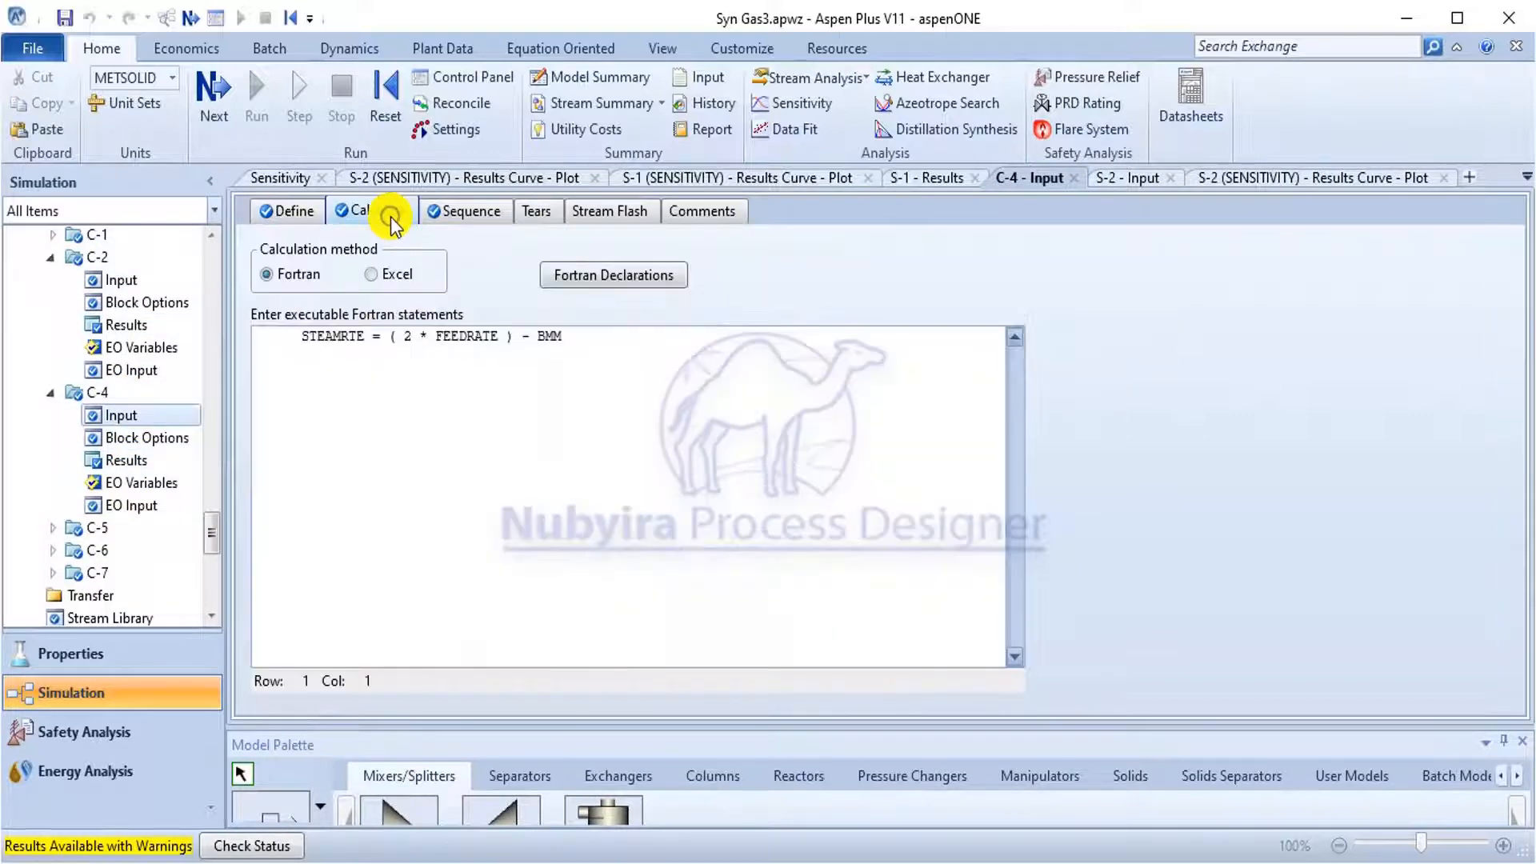
click(409, 346)
click(412, 339)
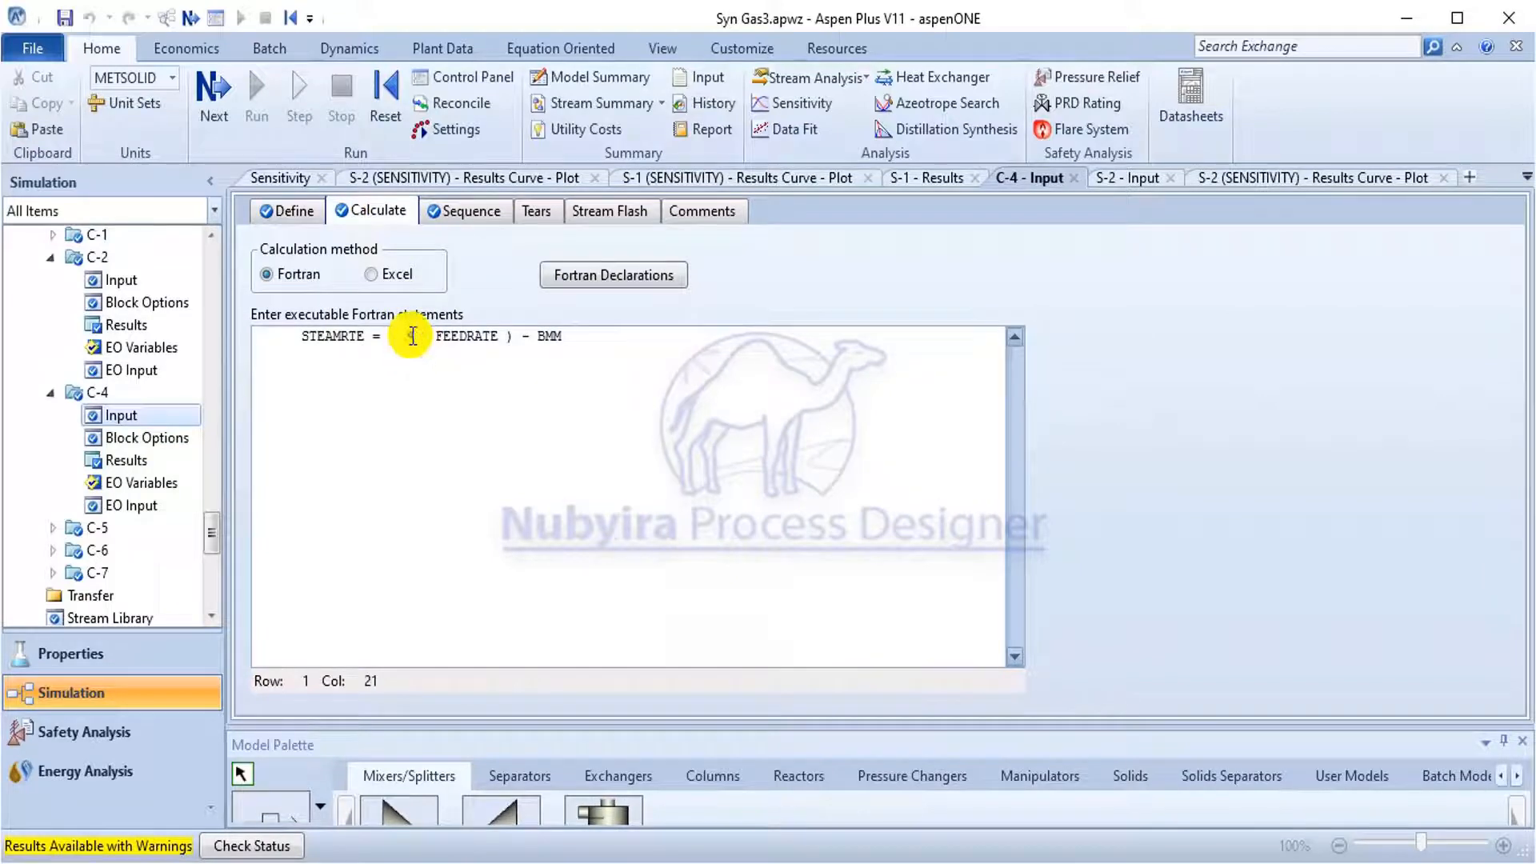
key(BackSpace)
text(0.75 *)
click(449, 404)
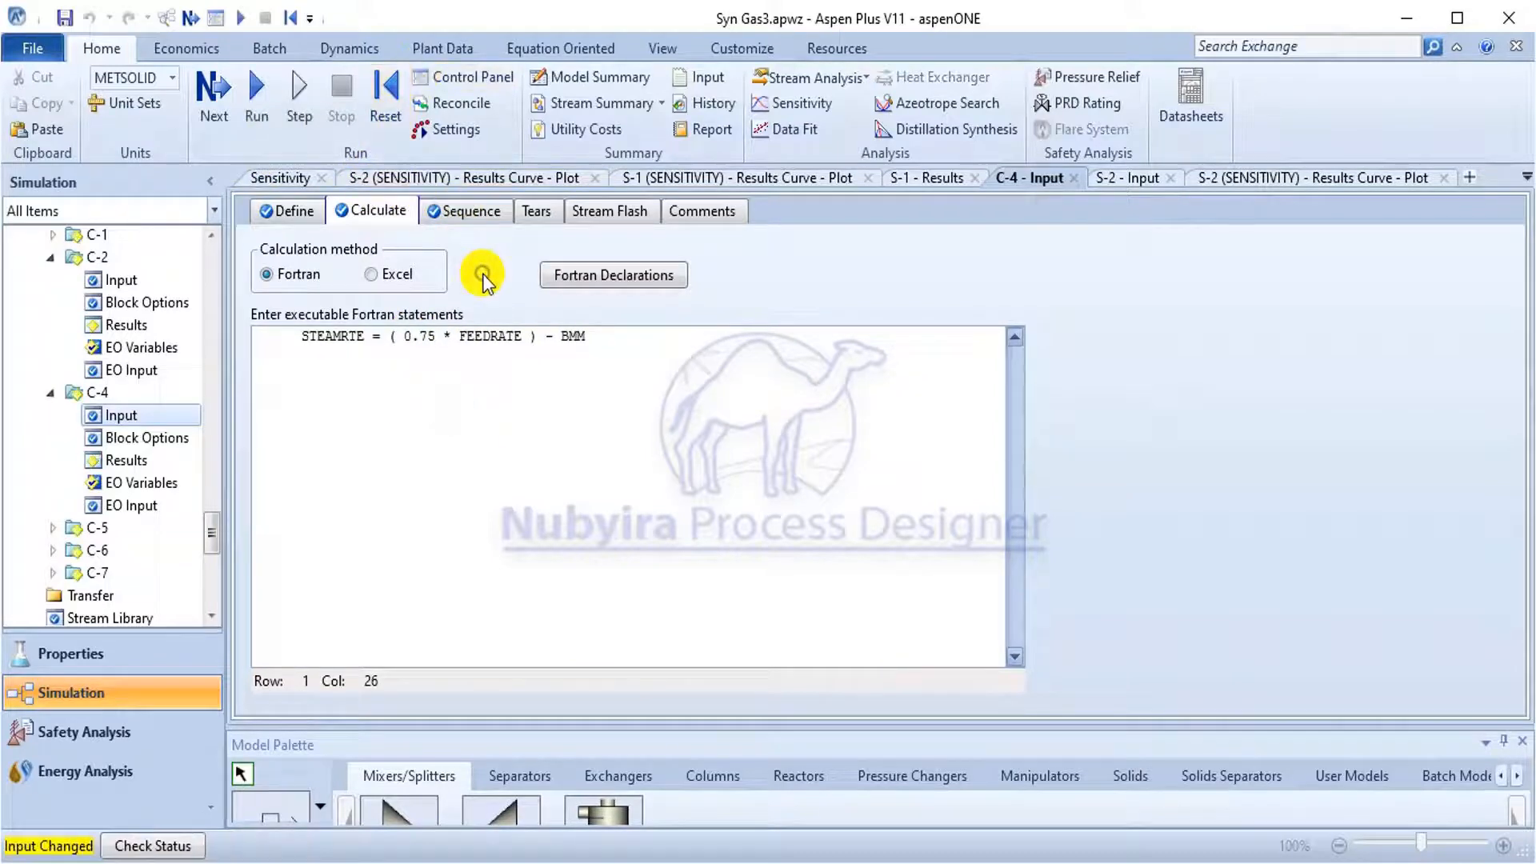
Run the simulation with the changed C-4 statement and deactivate calculator C-4.
click(264, 112)
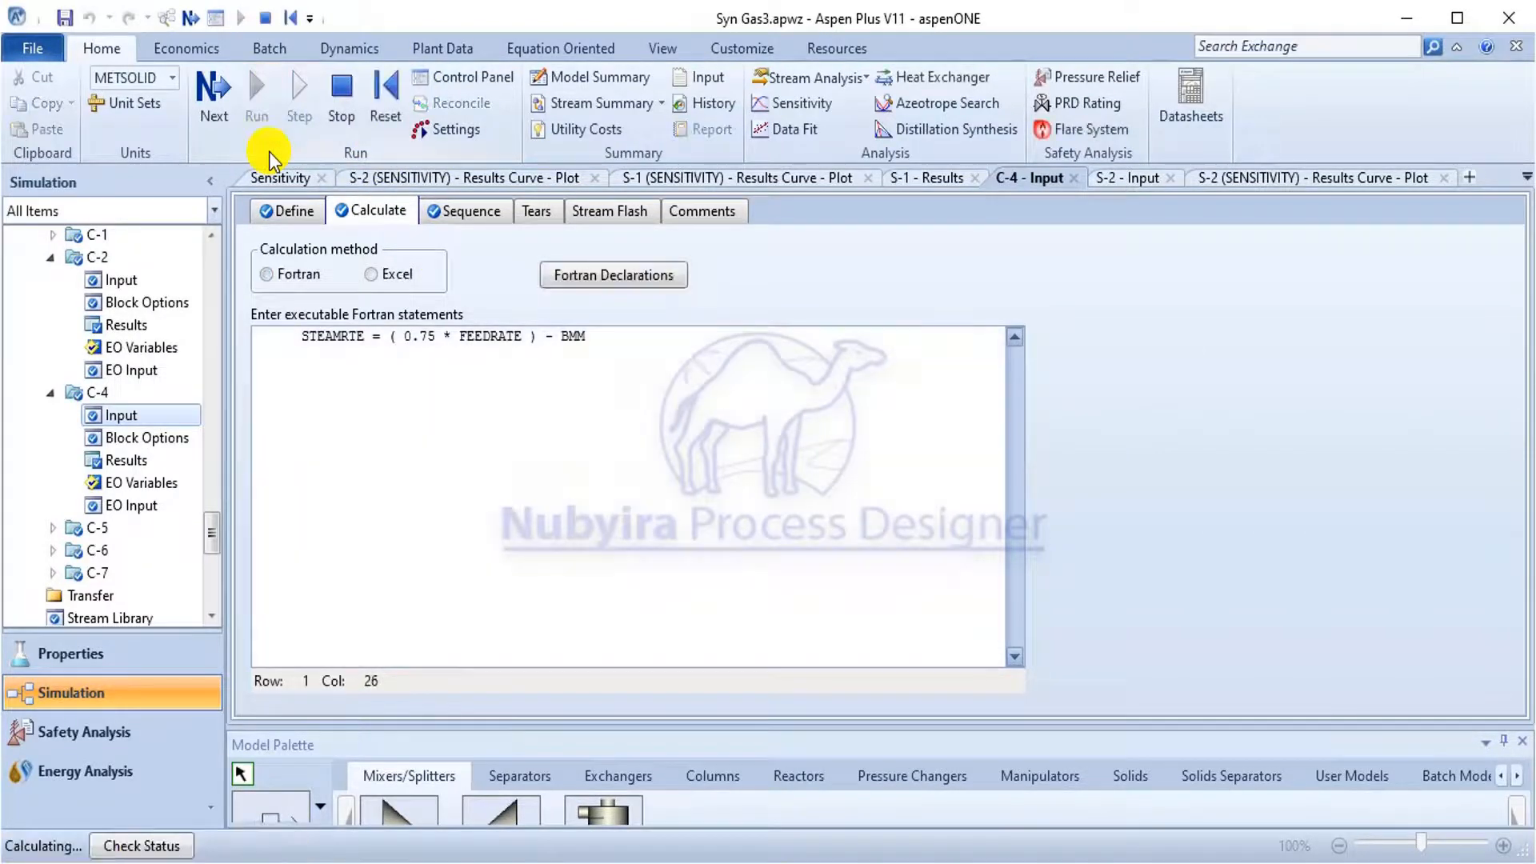
scroll(50, 328, down, 3)
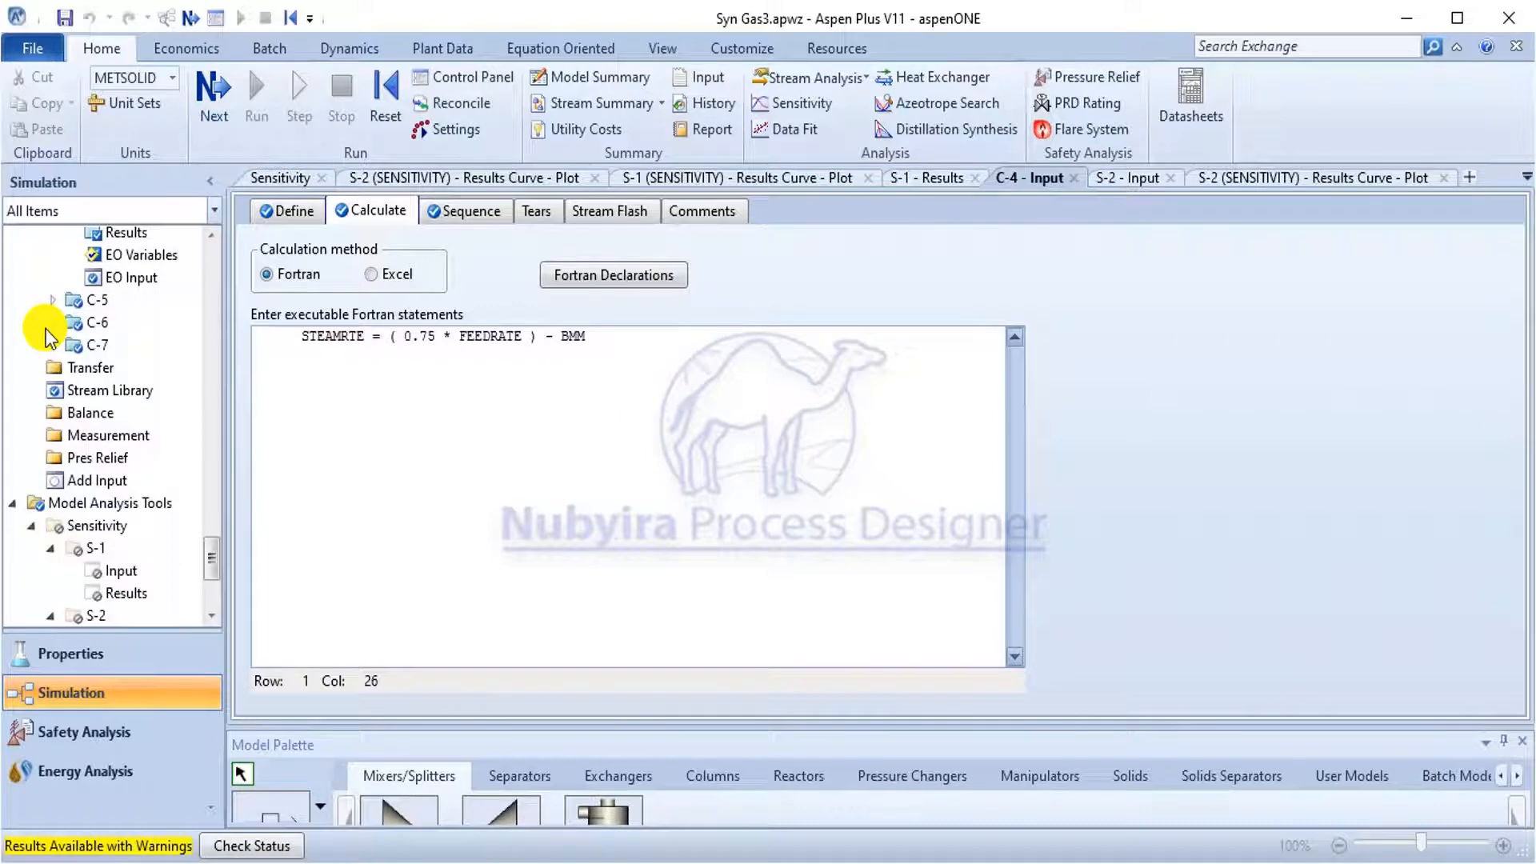
scroll(104, 231, up, 2)
click(116, 279)
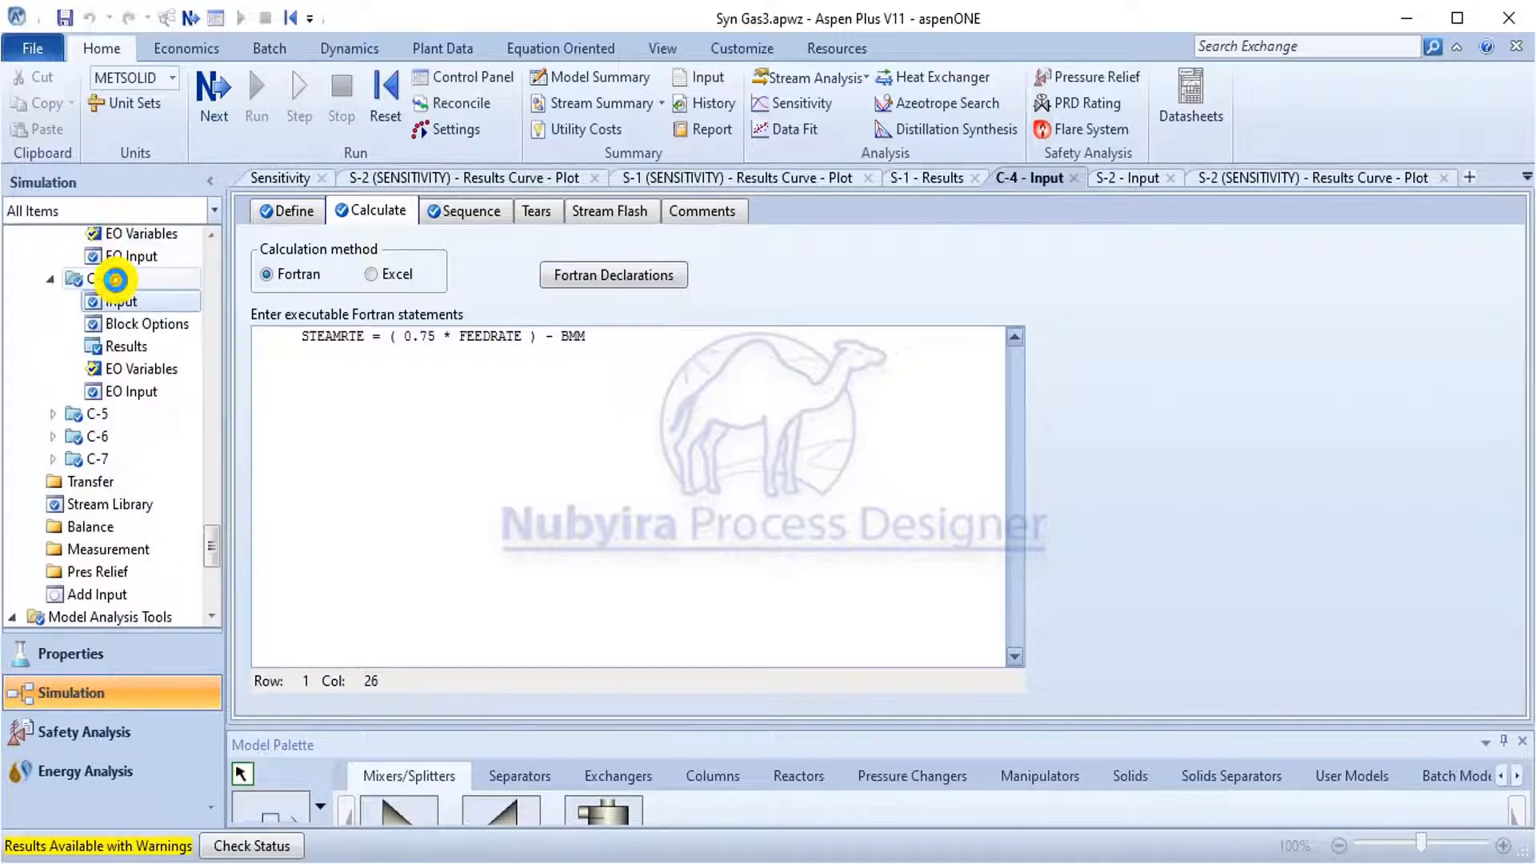
right_click(116, 280)
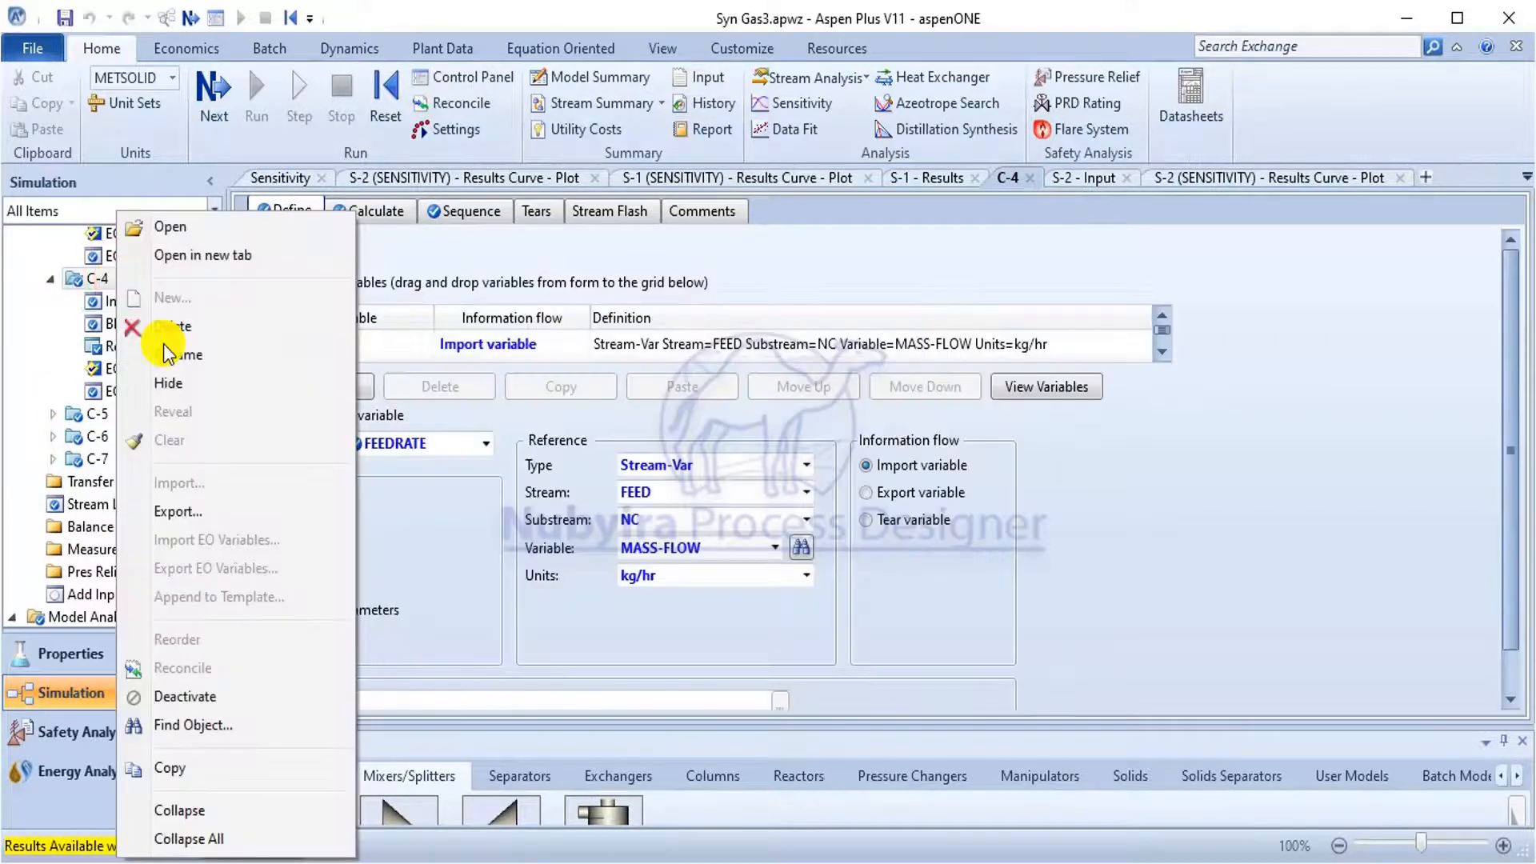
click(192, 697)
Activate the sensitivity analyses S-1 and S-2 together under Model Analysis Tools.
scroll(48, 392, up, 3)
scroll(54, 387, down, 2)
scroll(54, 387, down, 2)
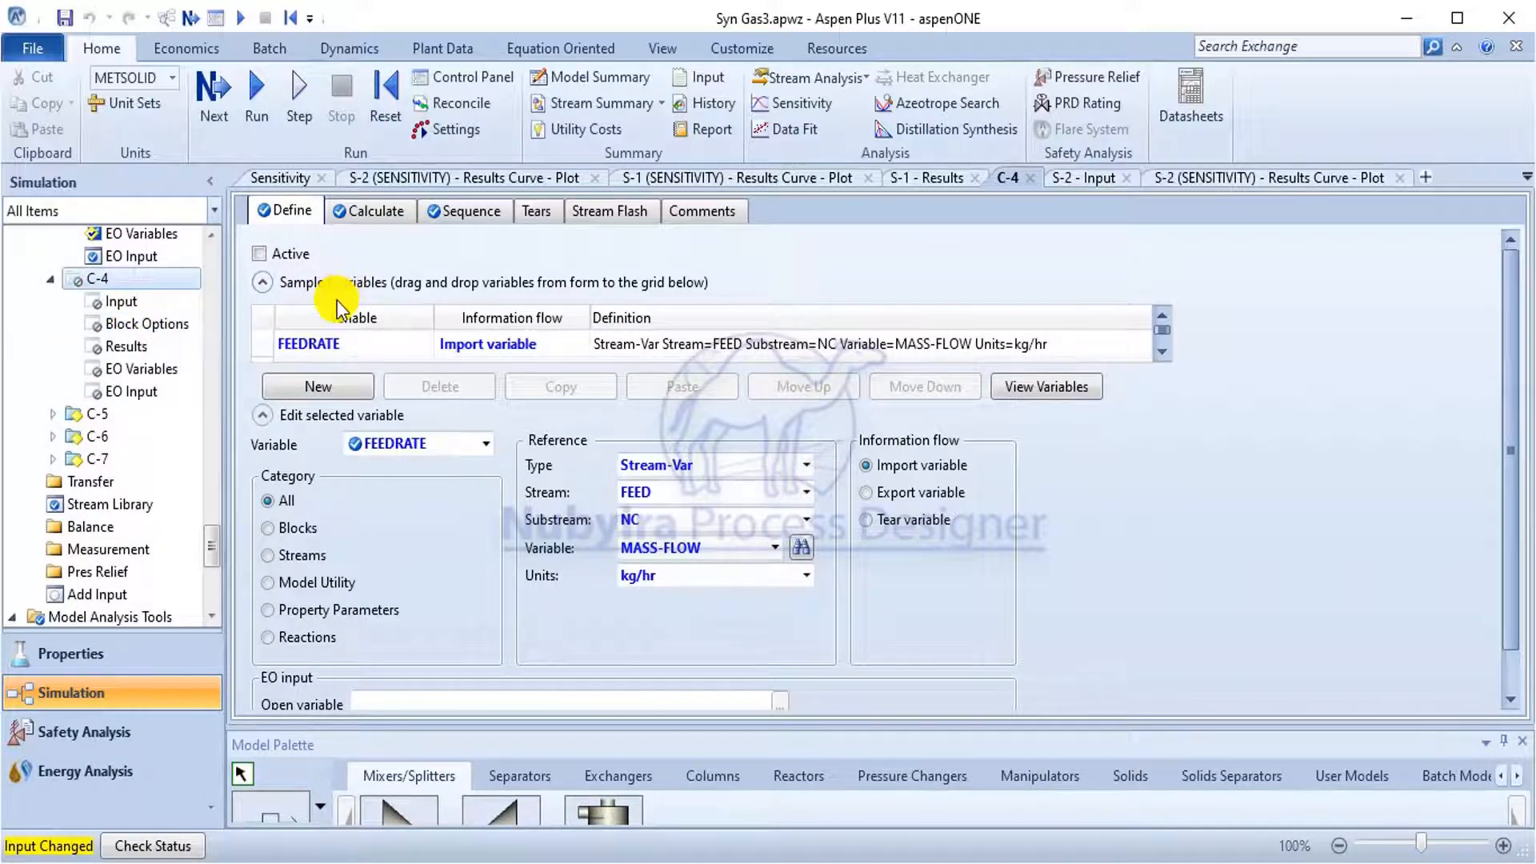
scroll(196, 372, down, 4)
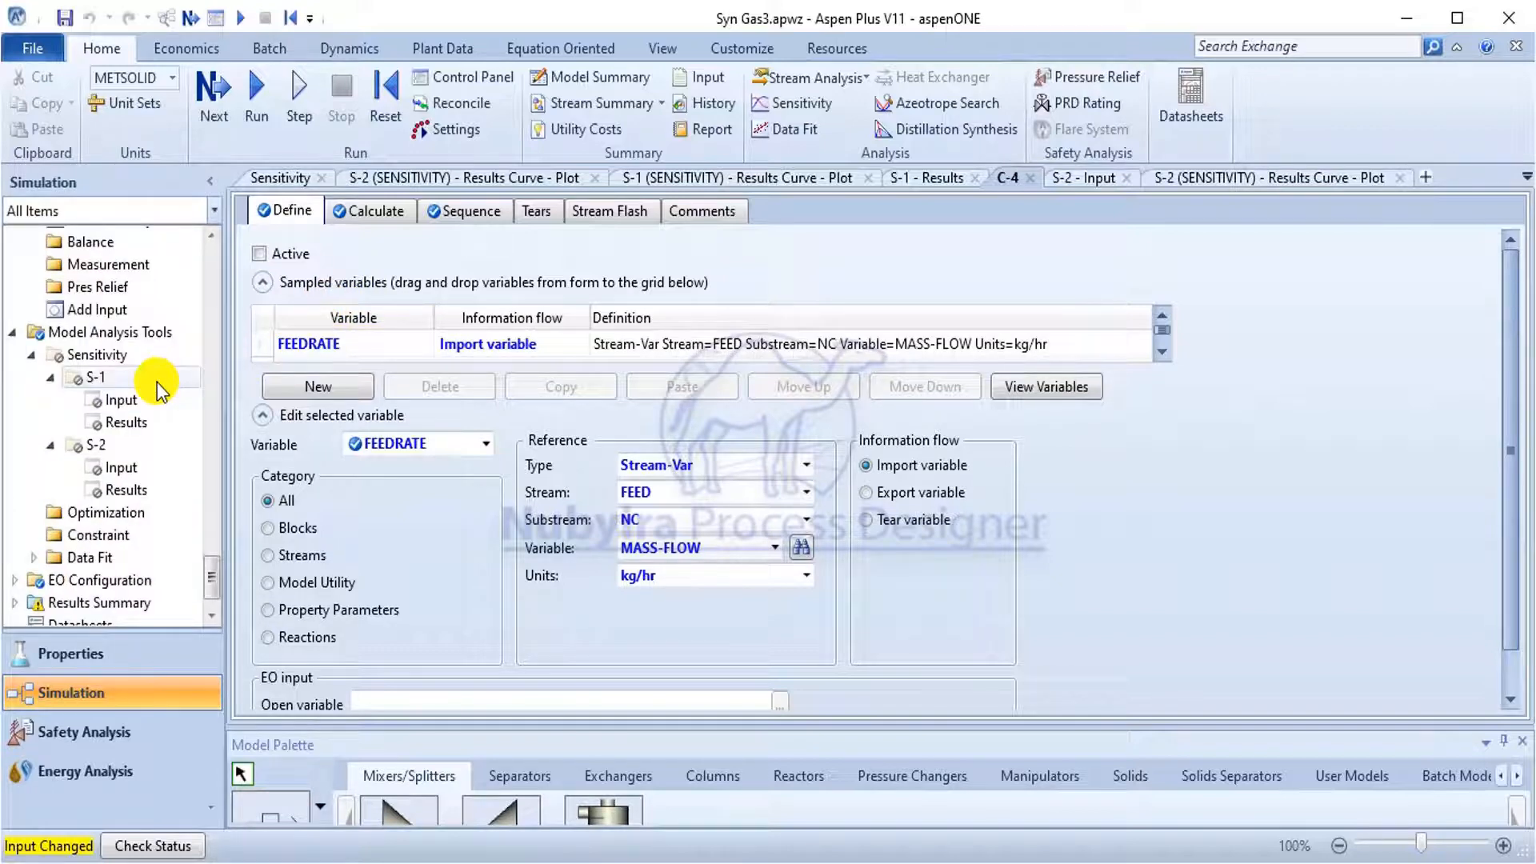
click(127, 354)
right_click(134, 354)
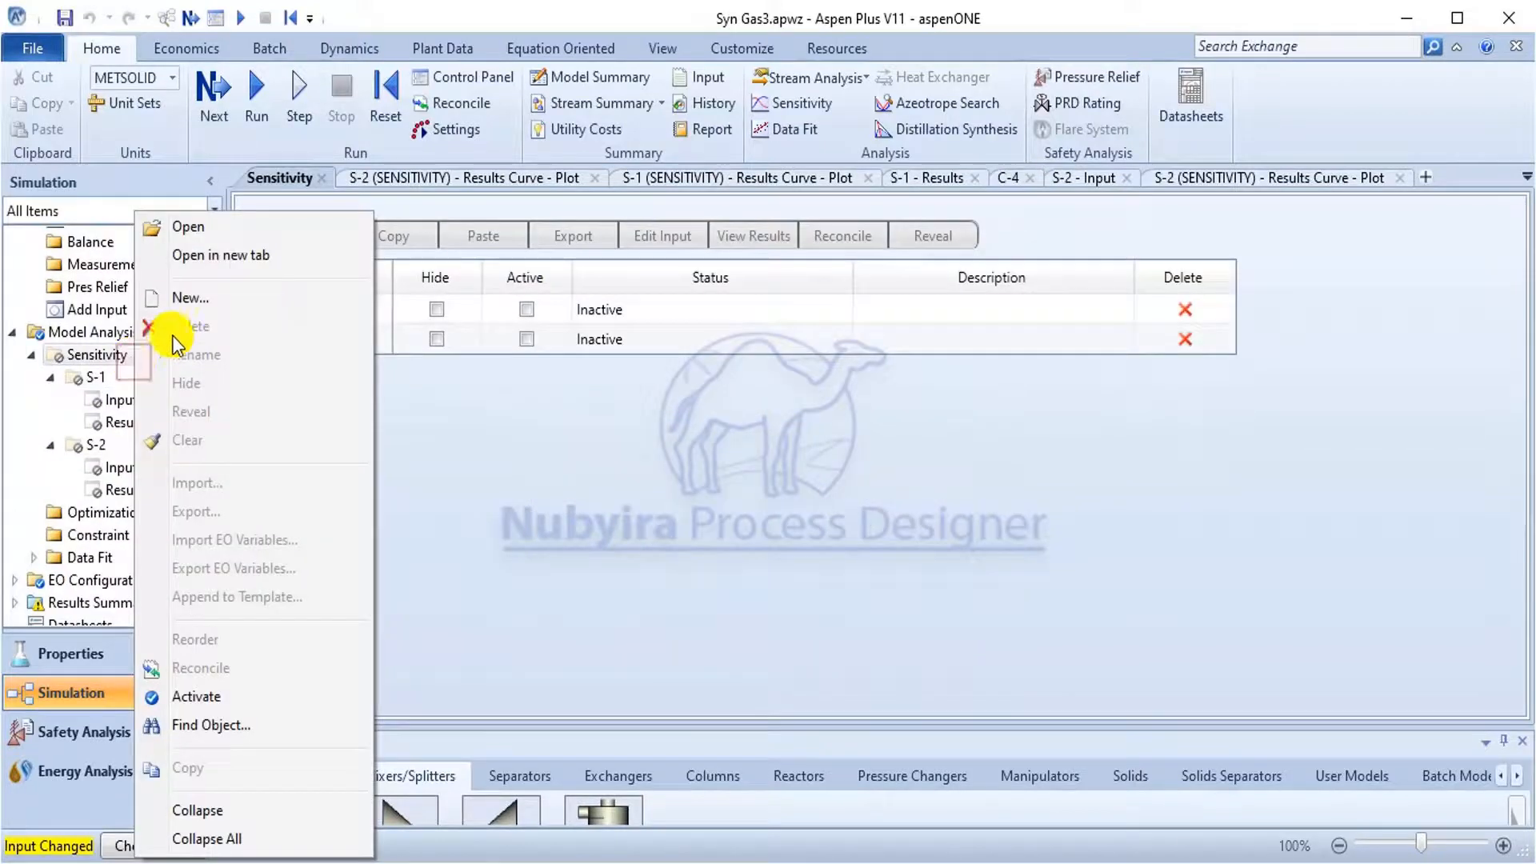
click(217, 689)
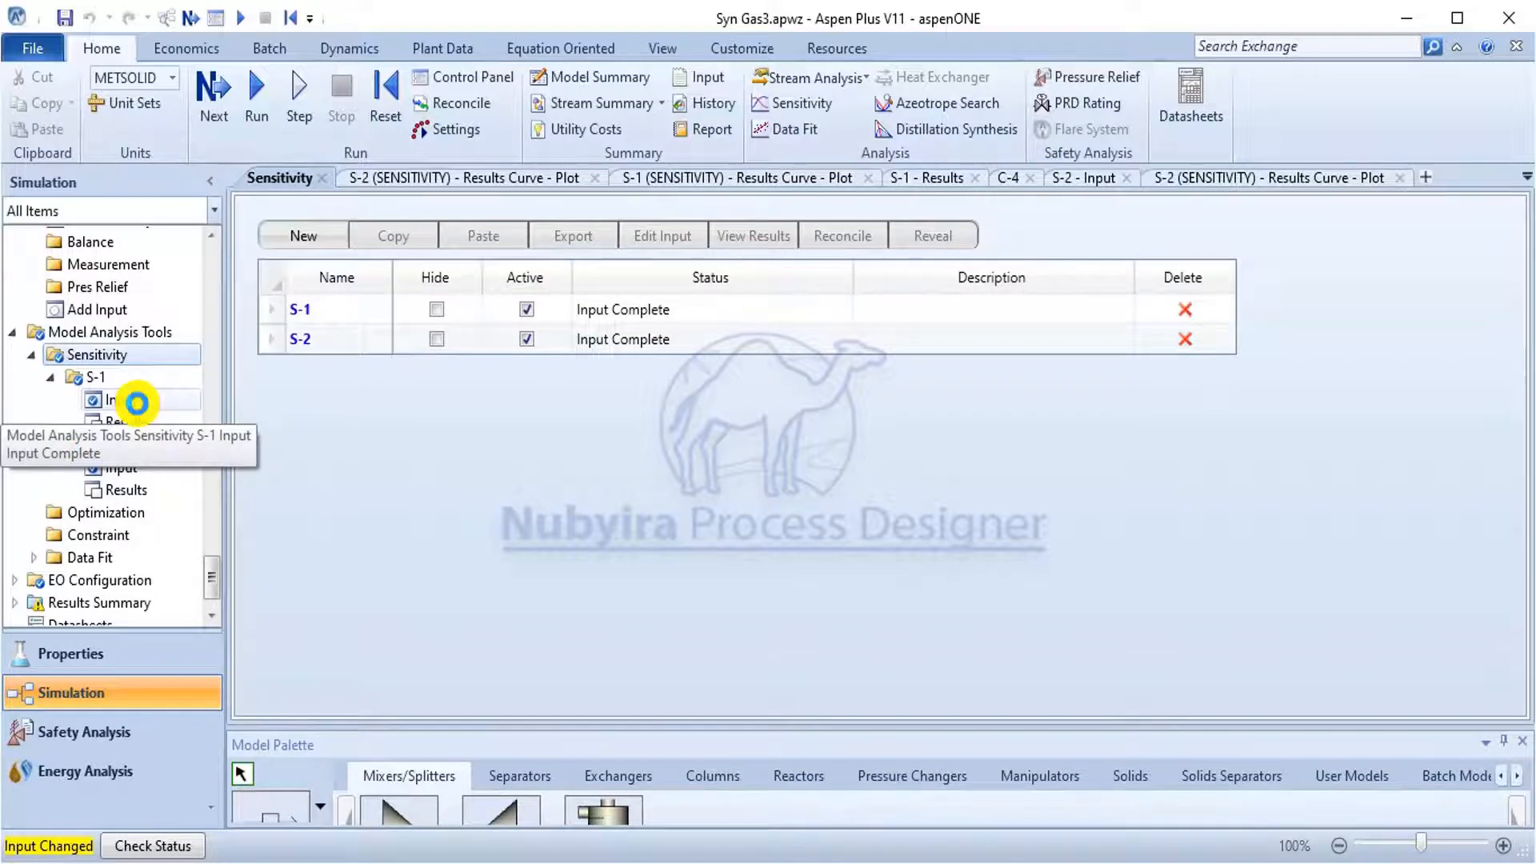
Redefine sensitivity S-1's manipulated variable 1 as a Stream-Var for the MASS-FLOW of stream STEAM, substream MIXED.
click(137, 403)
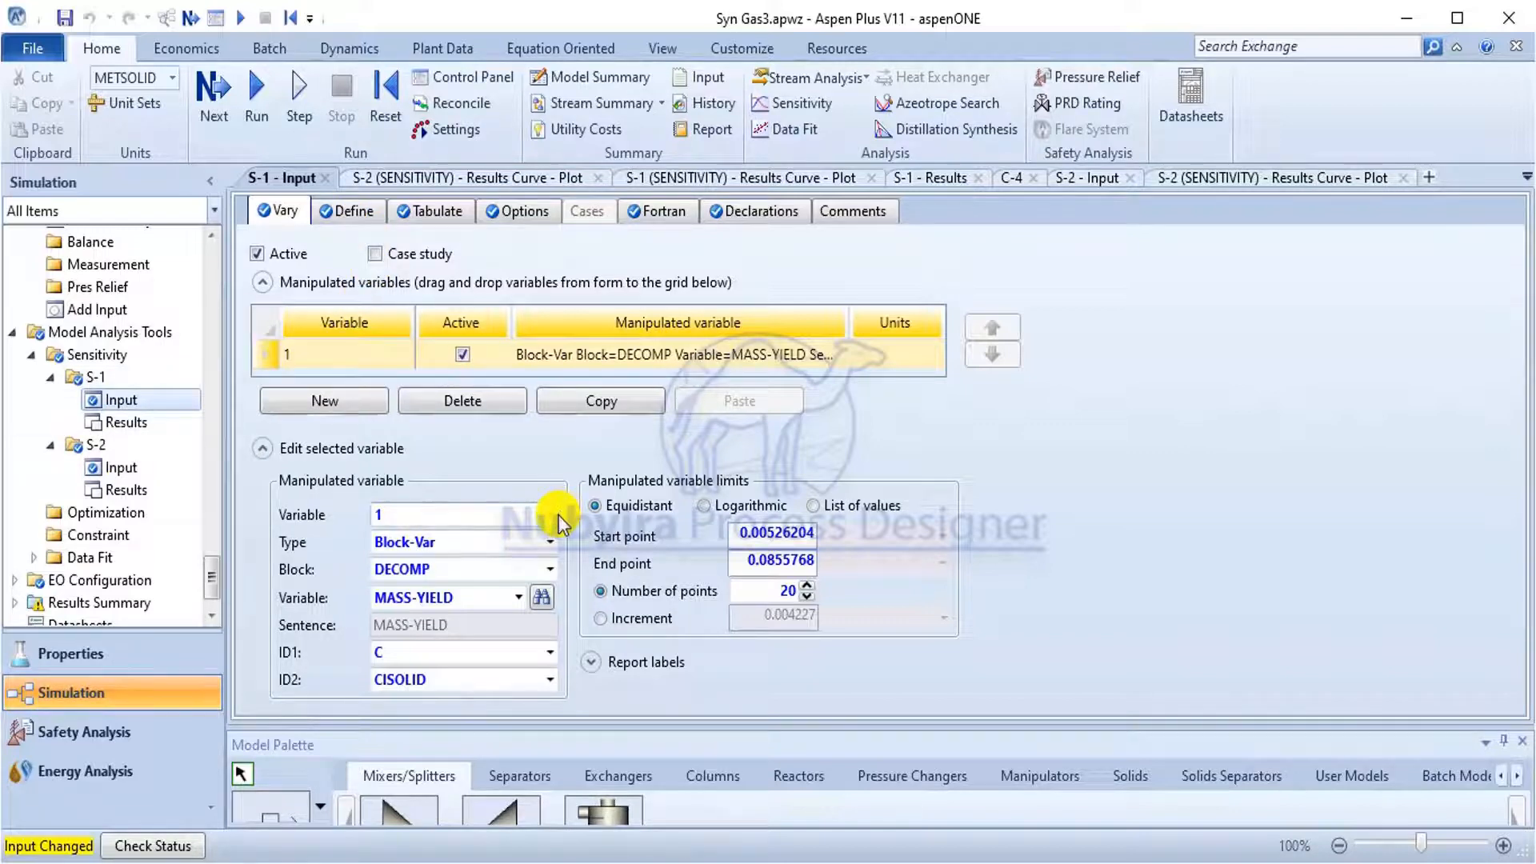
click(549, 541)
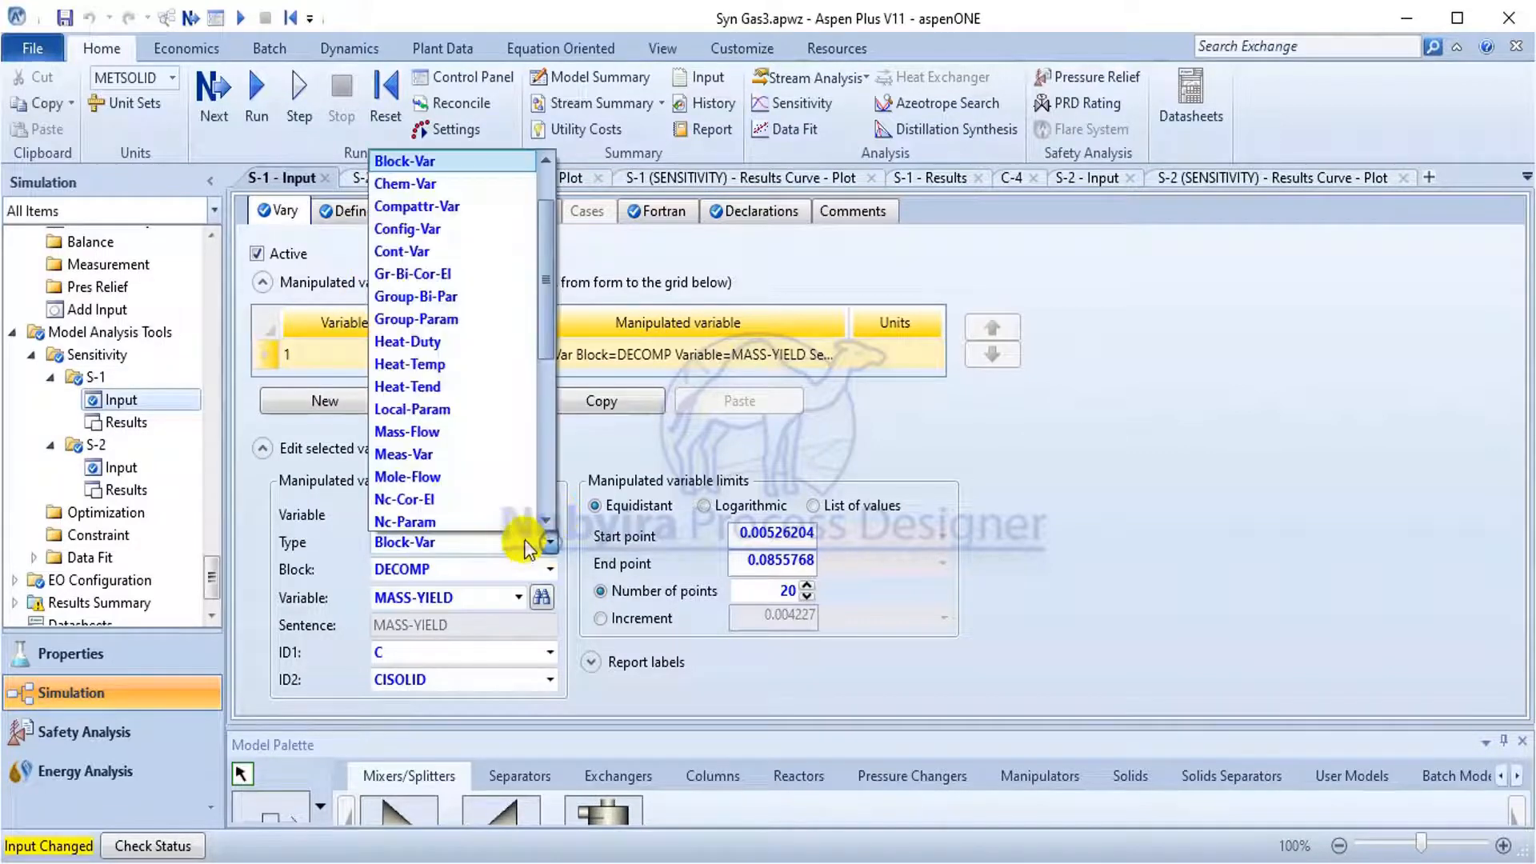
scroll(445, 316, down, 5)
click(448, 342)
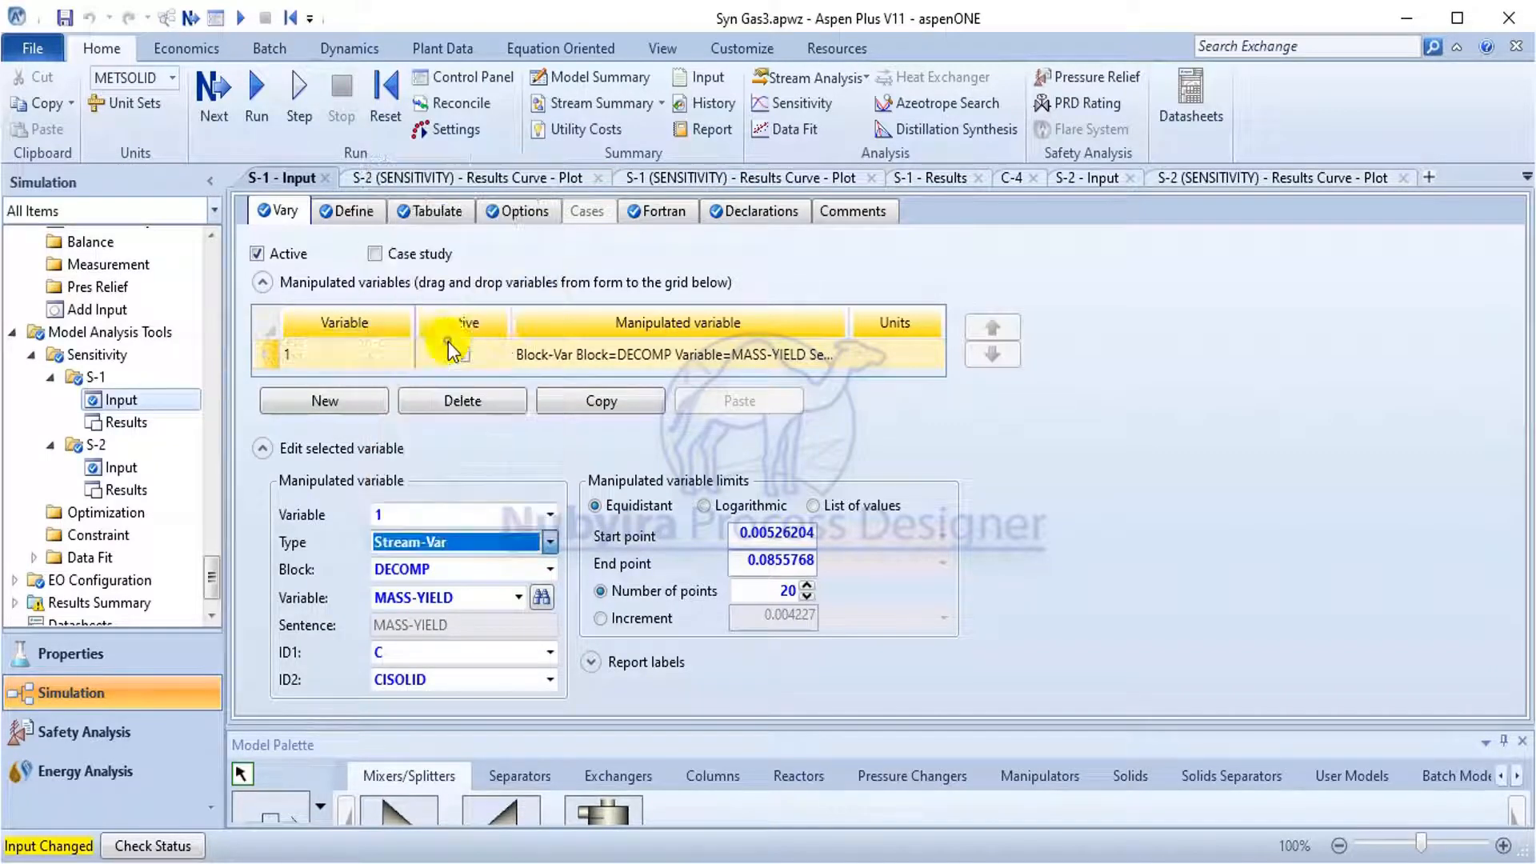
click(549, 569)
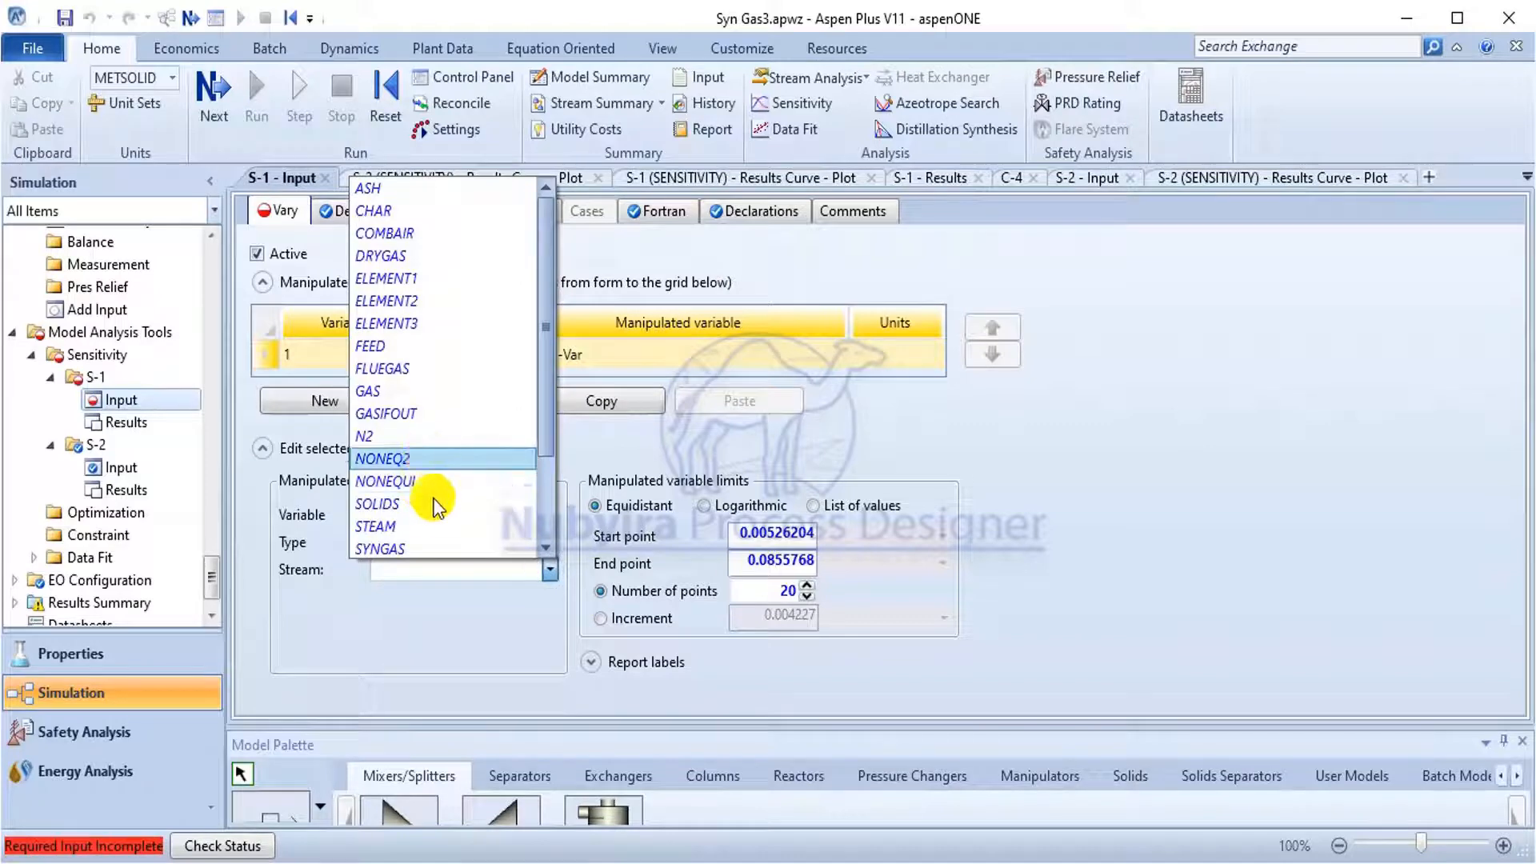
click(426, 526)
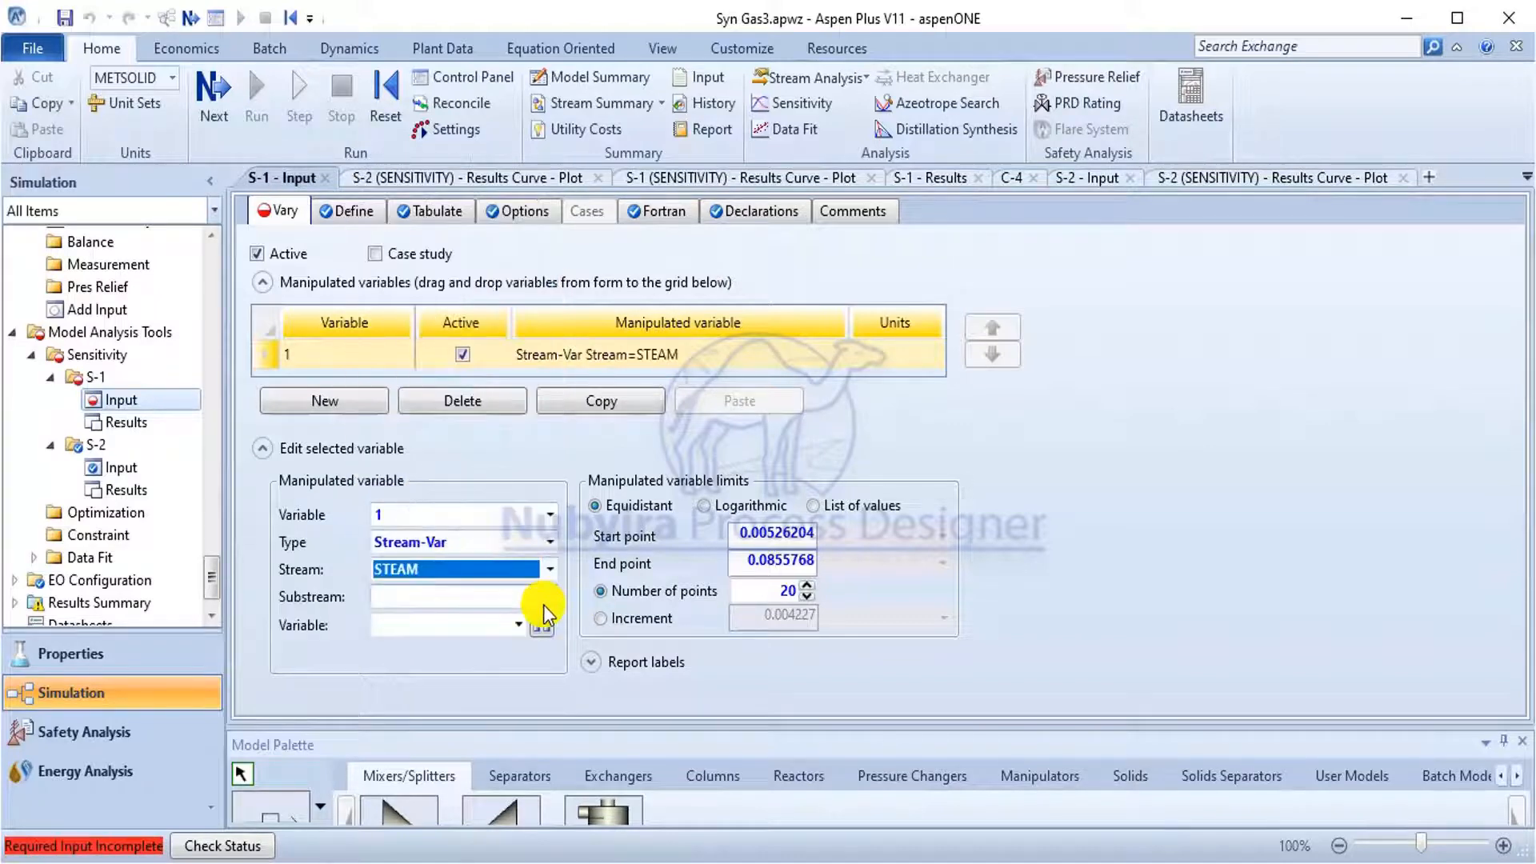
click(546, 601)
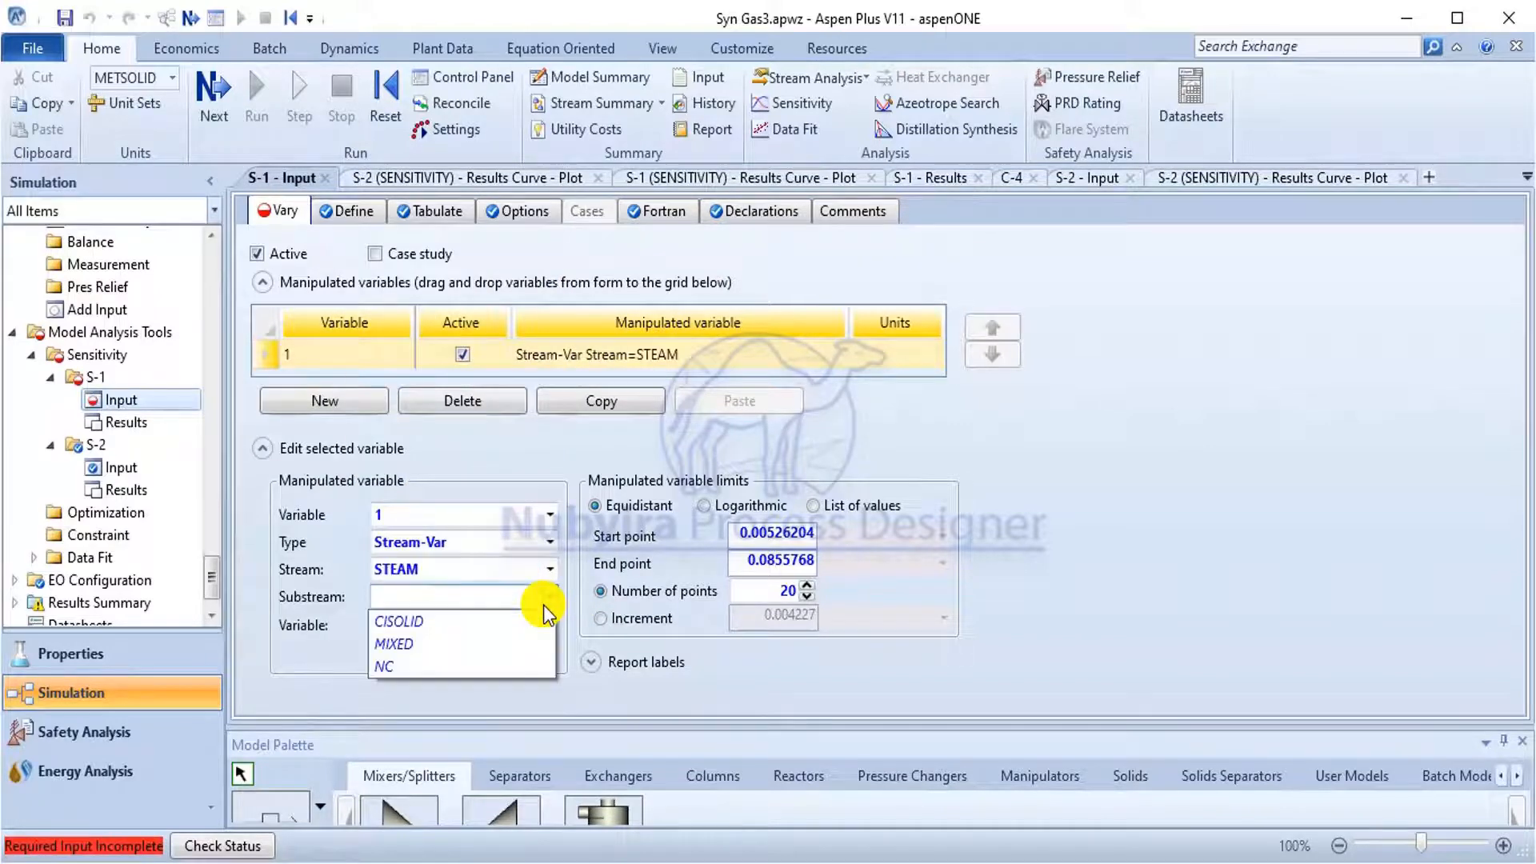
click(488, 642)
click(518, 625)
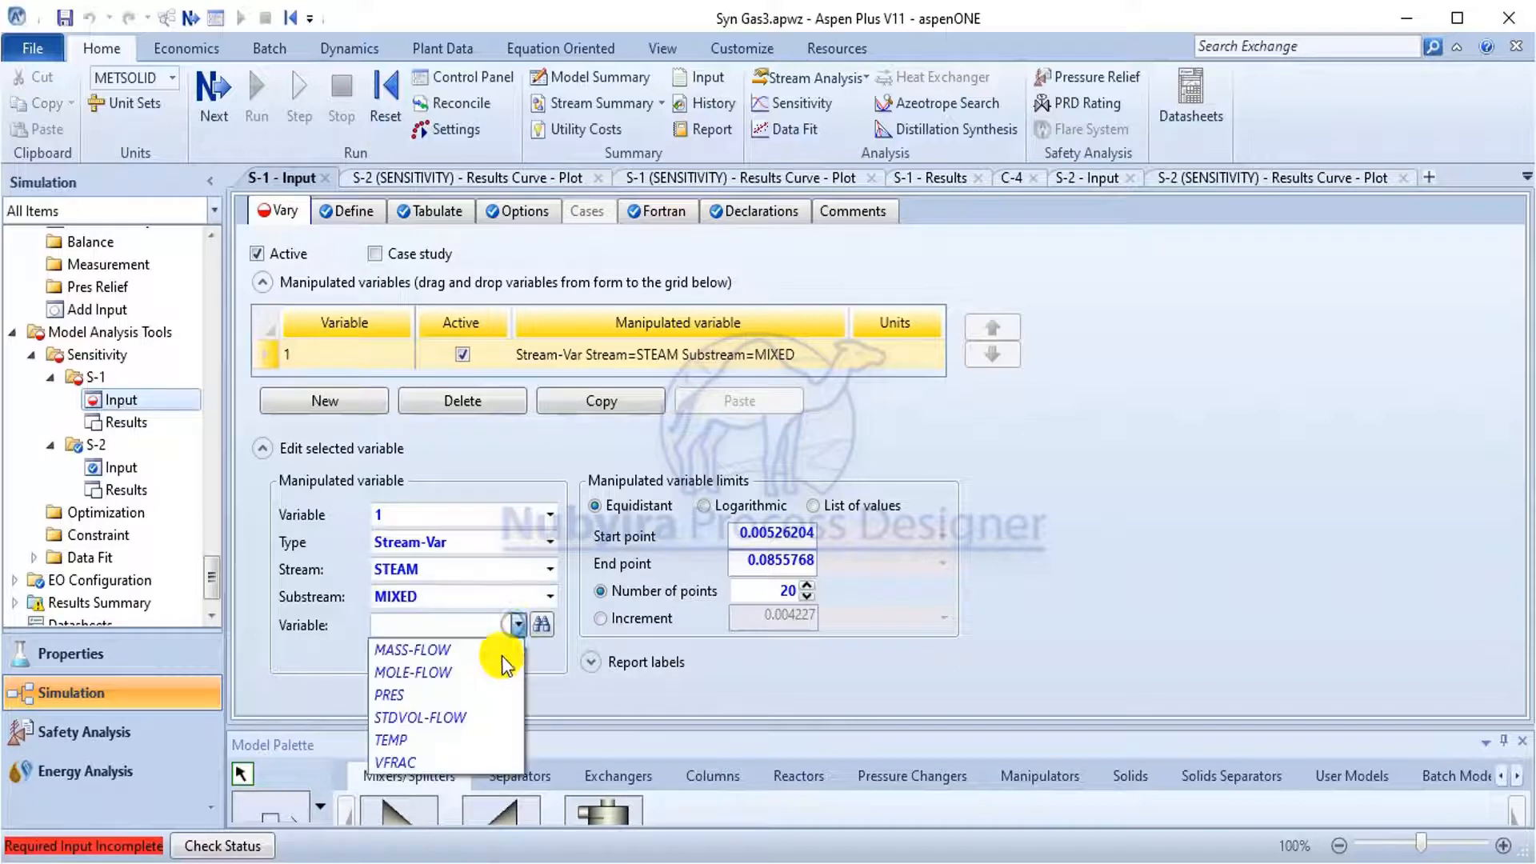
click(448, 650)
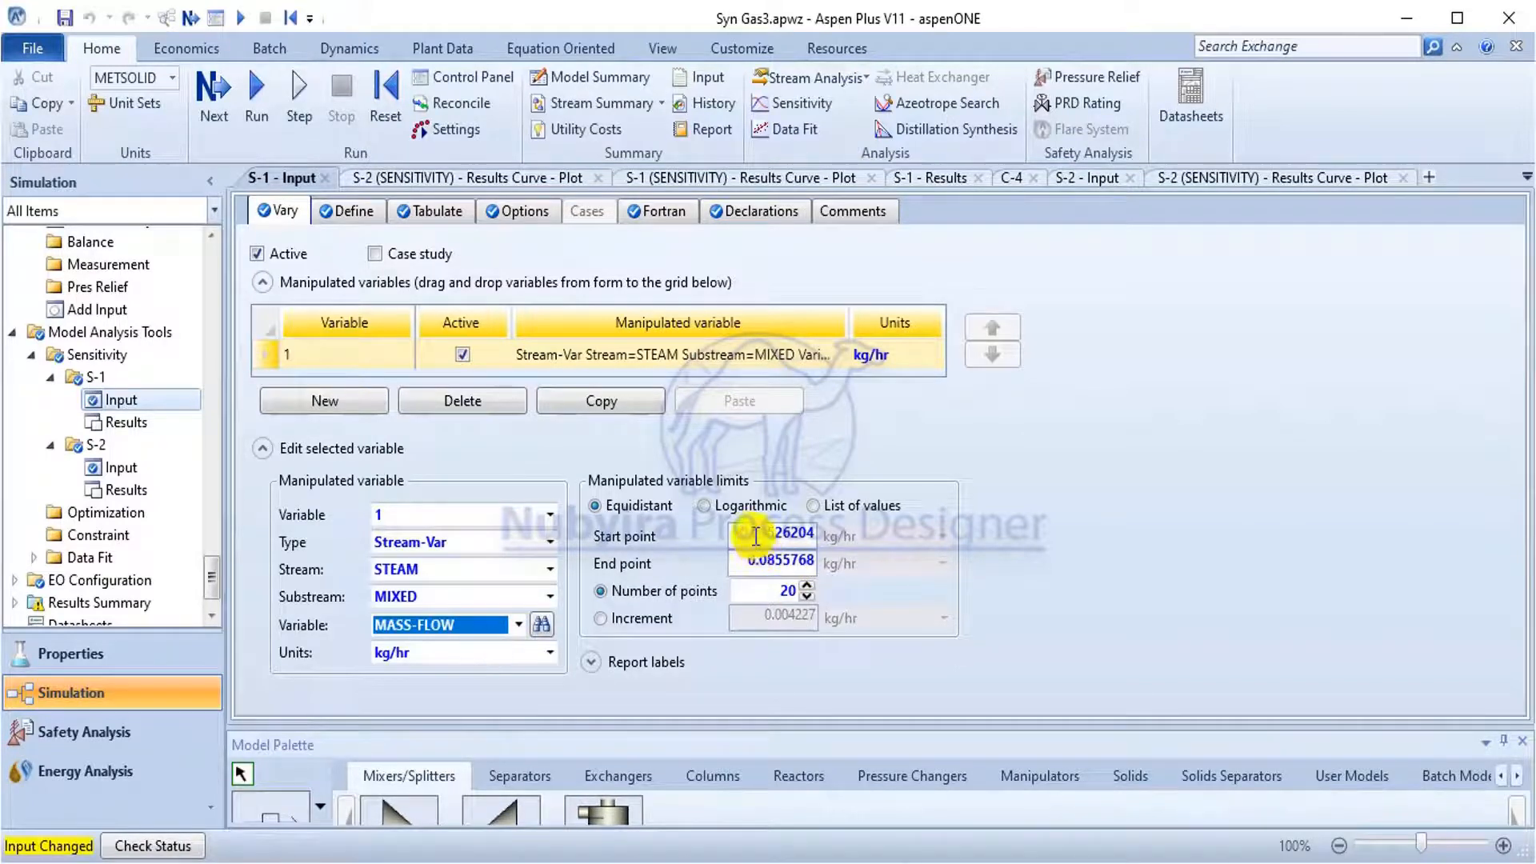
Set the limits of S-1's manipulated steam flow to a start point of 75.432 and an end point of 2715.55 kg/hr.
drag(743, 549, 817, 540)
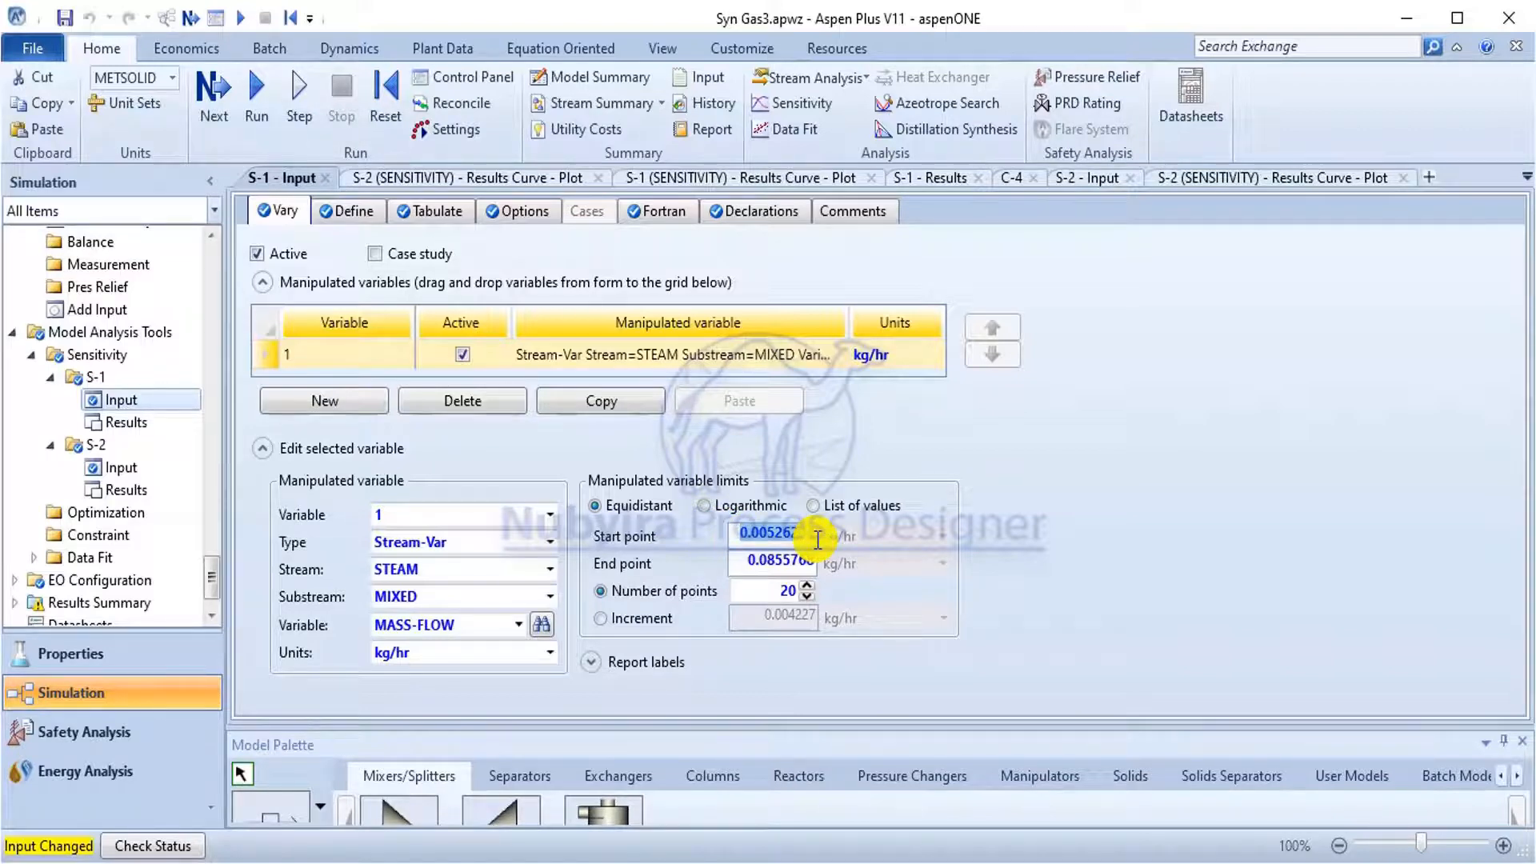
key(BackSpace)
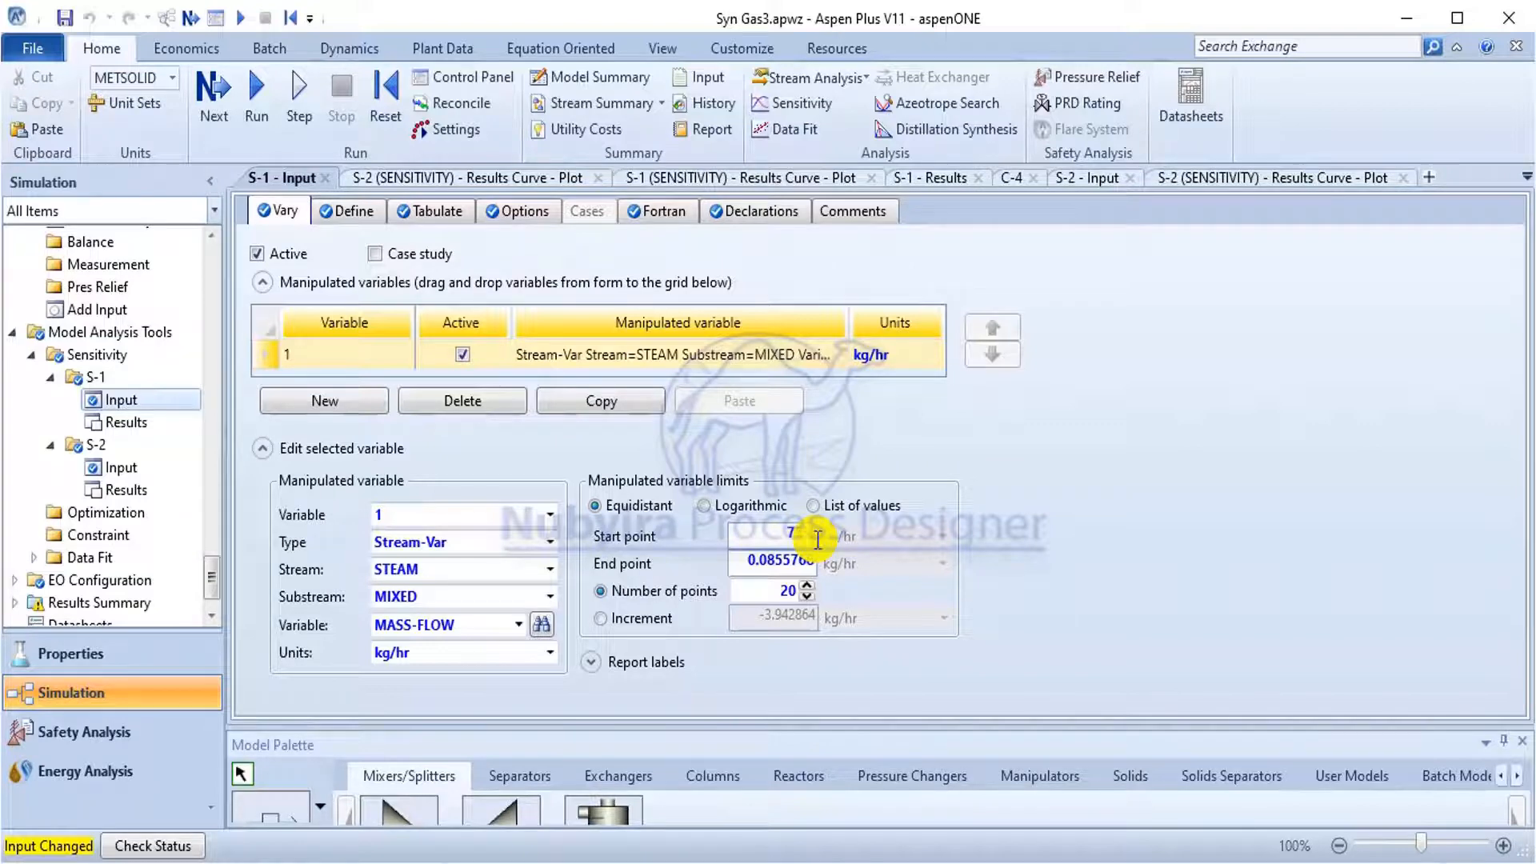
click(742, 562)
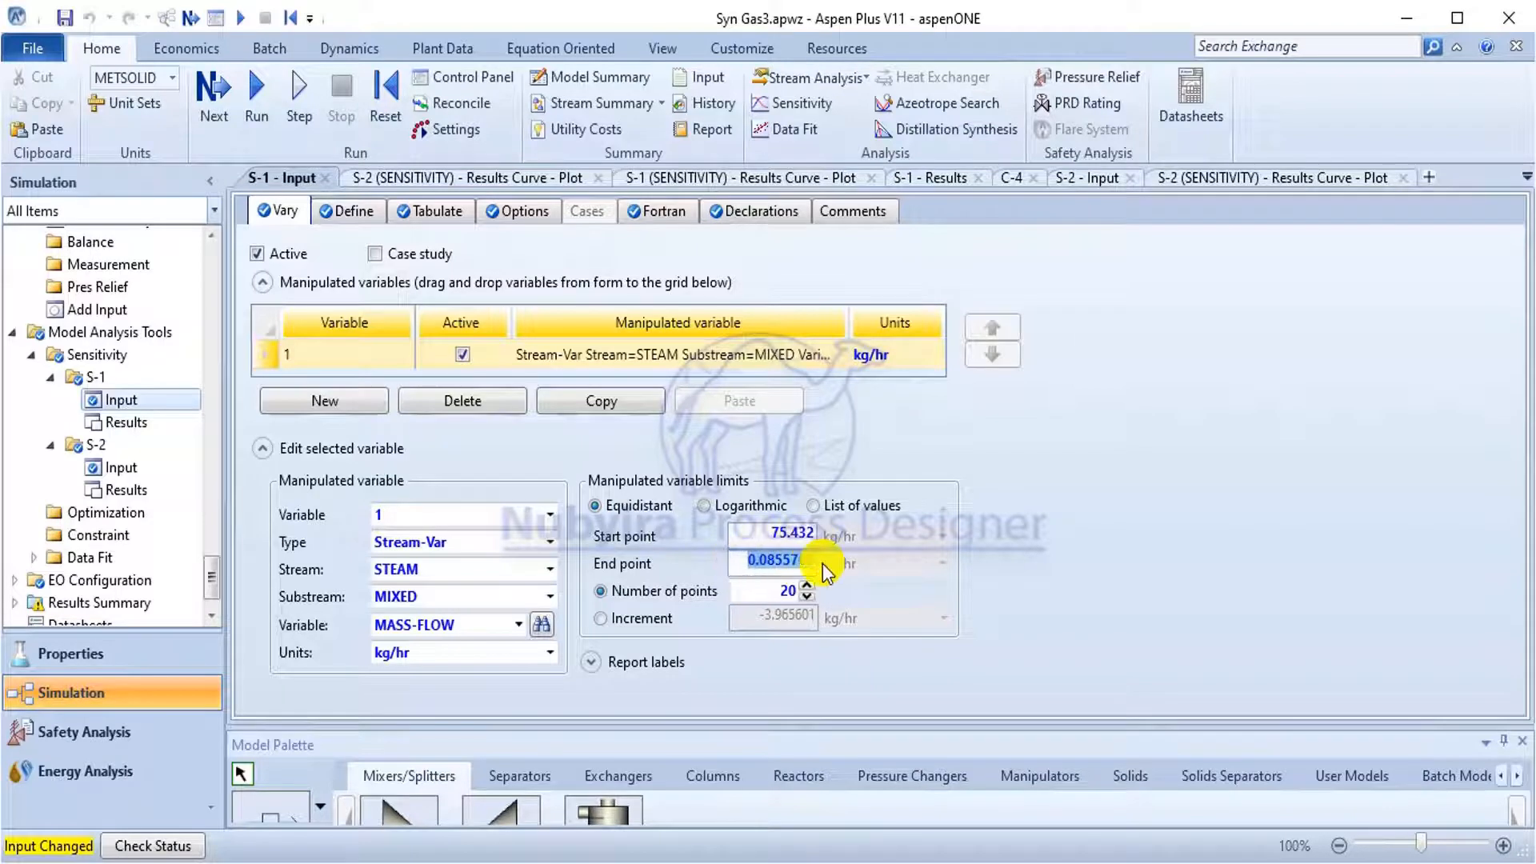
key(Delete)
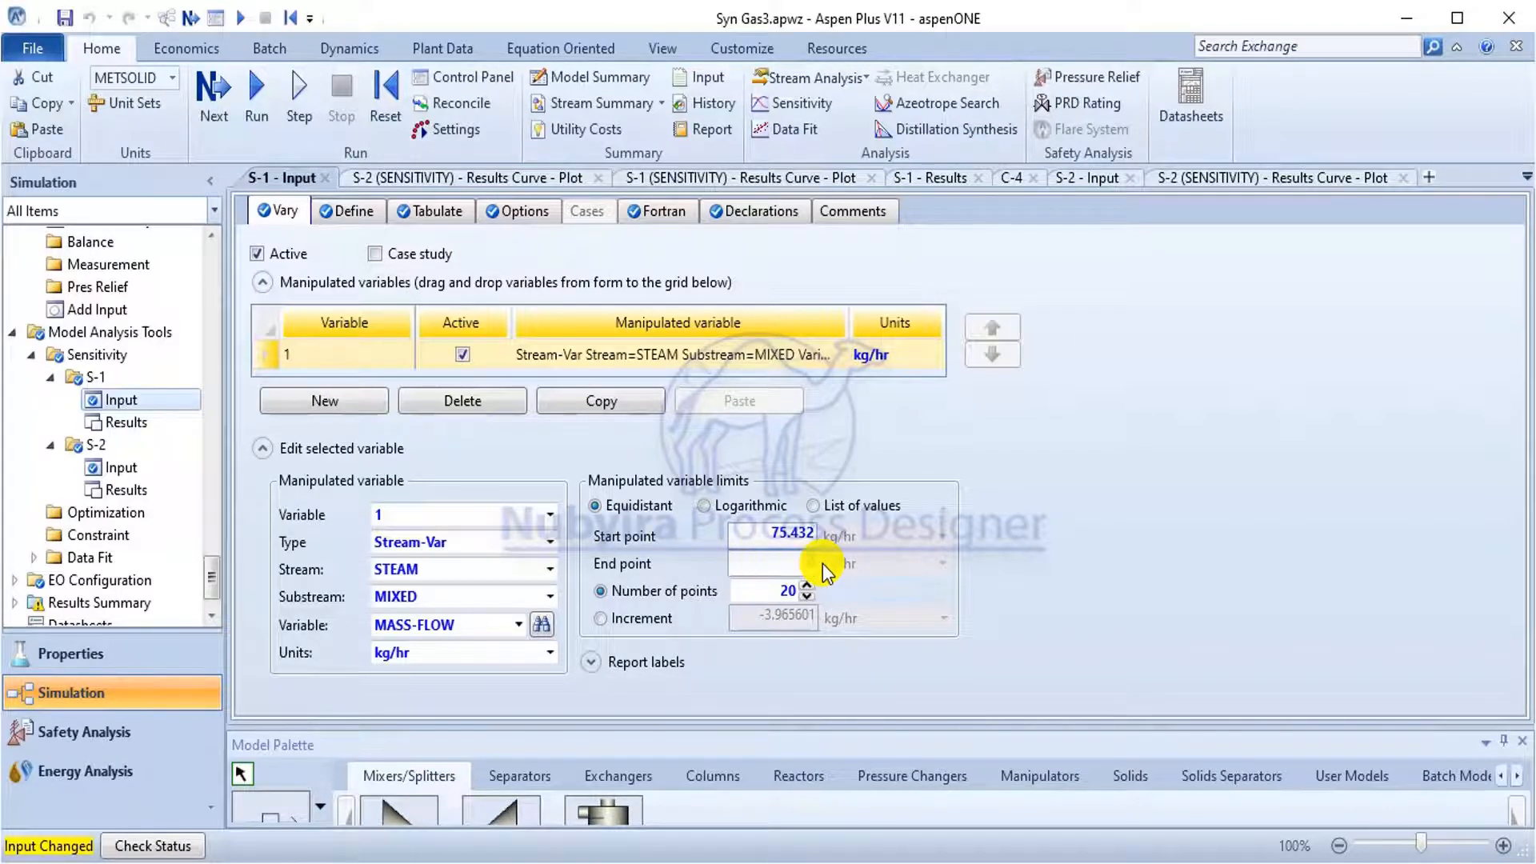
text(2715.55)
key(Return)
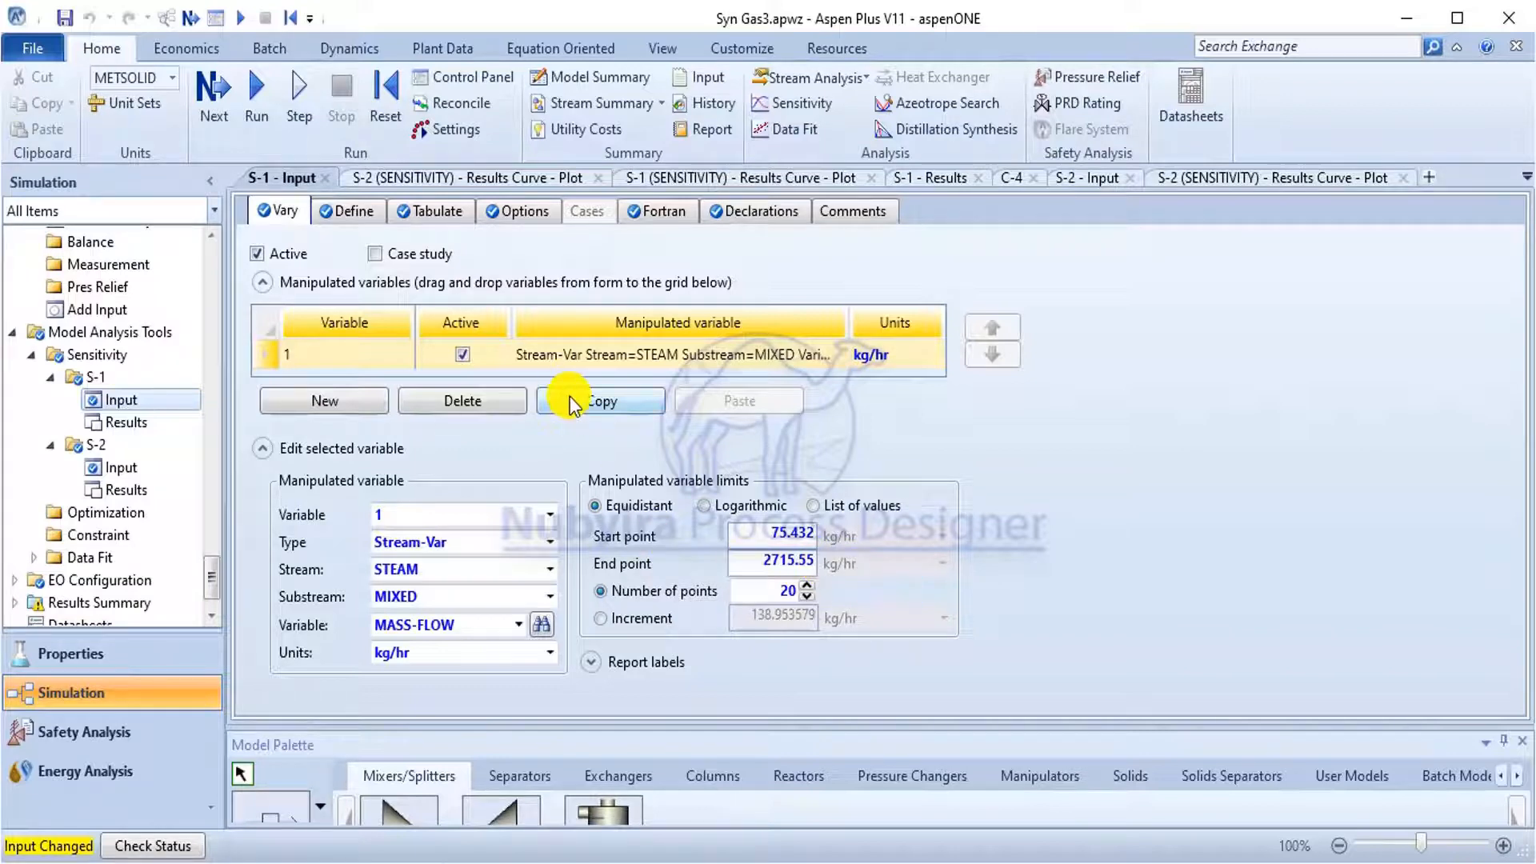
click(569, 398)
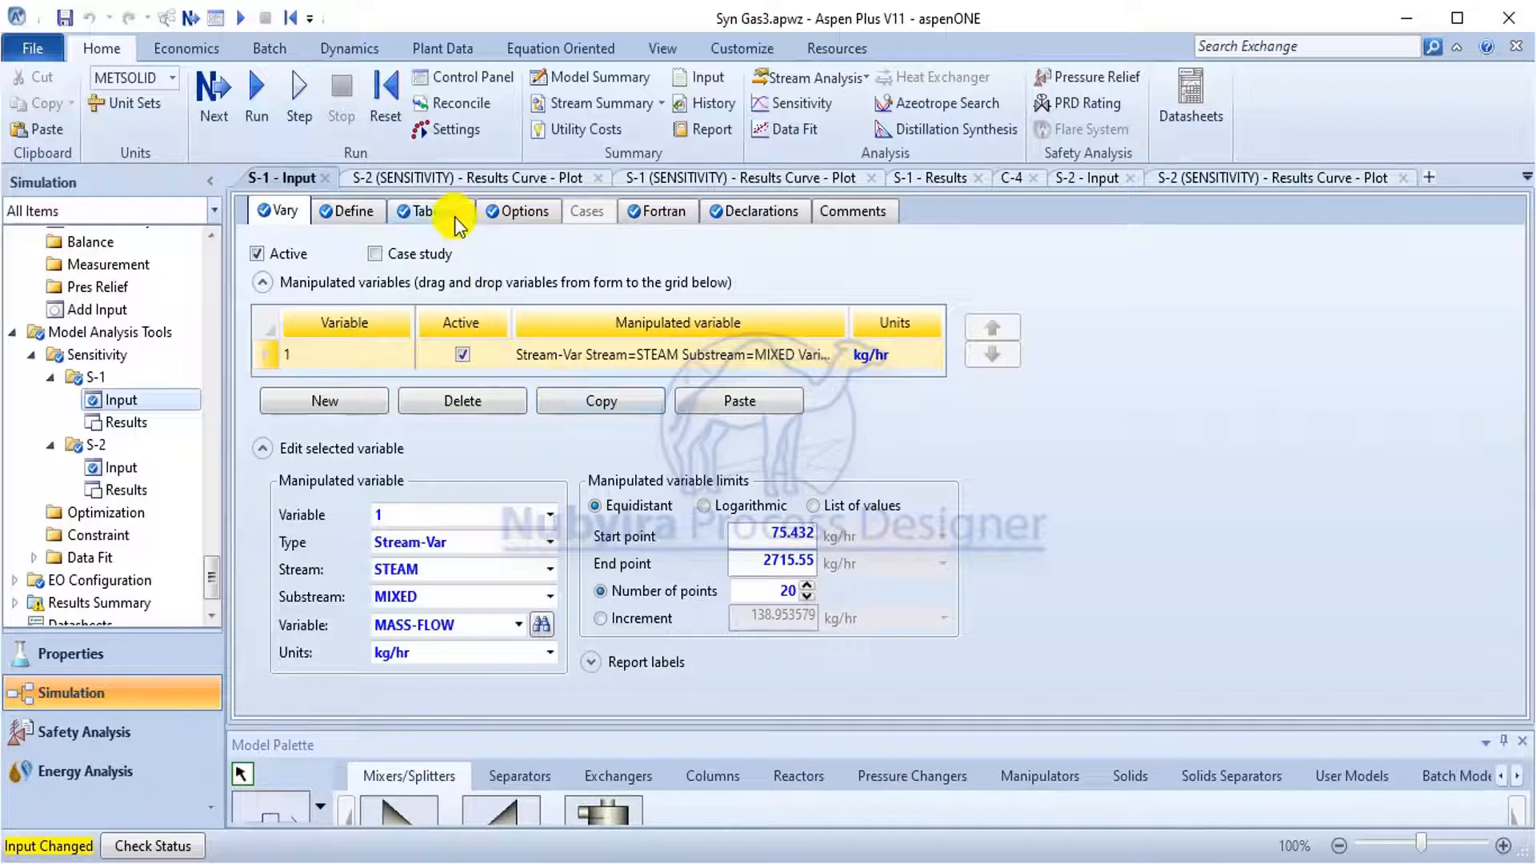
Check S-1's tabulated variables and switch to the biomass gasification paper in Adobe Acrobat to view the steam to biomass ratio plots.
click(454, 217)
click(491, 318)
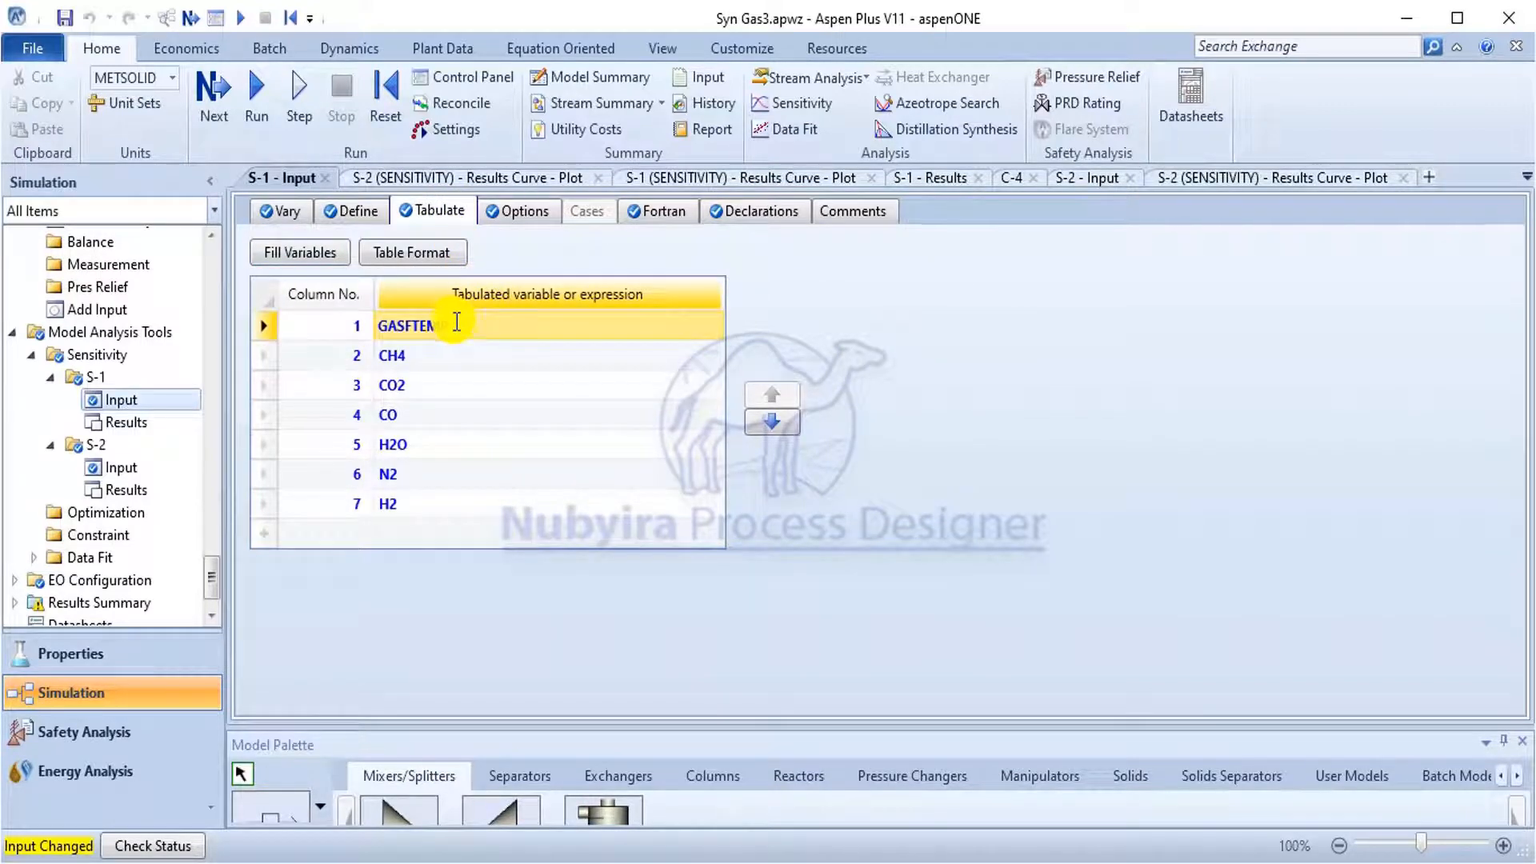
click(651, 861)
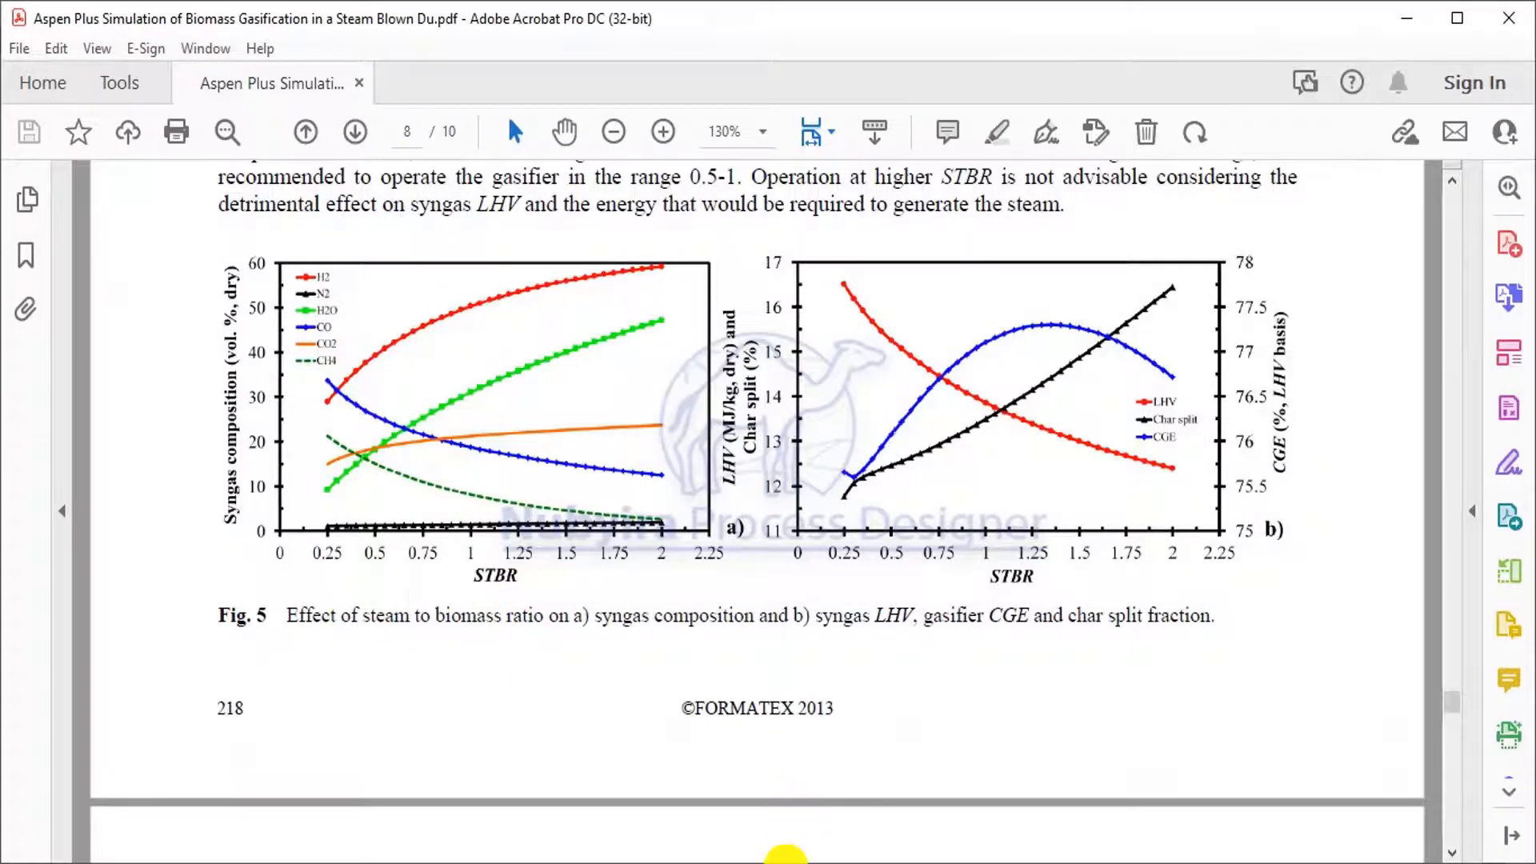
Return to Aspen Plus, check S-1's Fortran statements and replace GASFTEMP with STBR in column 1 of S-1's tabulated variables.
click(786, 857)
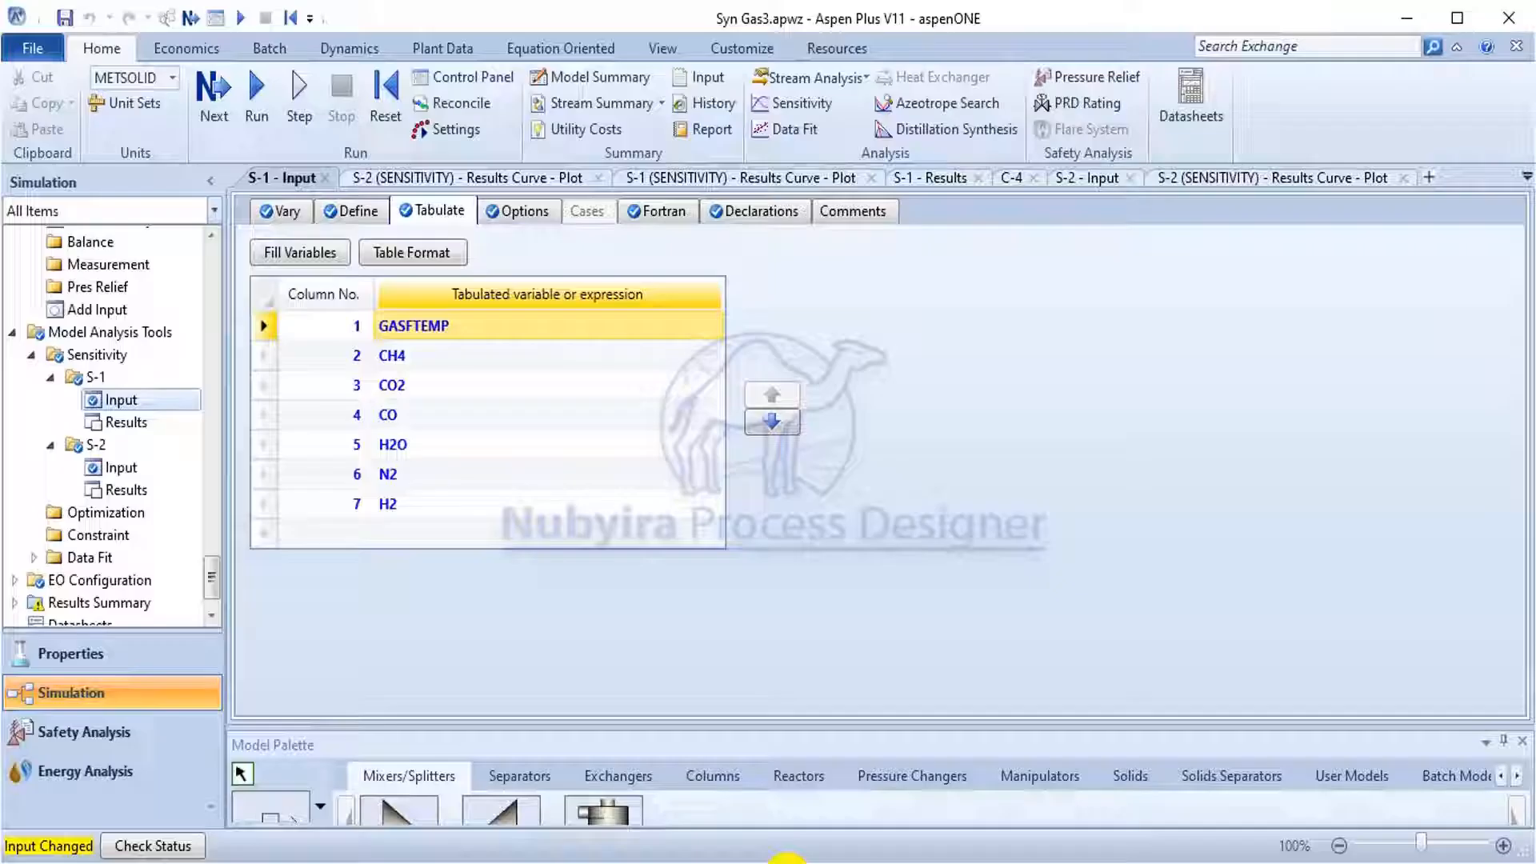
click(669, 212)
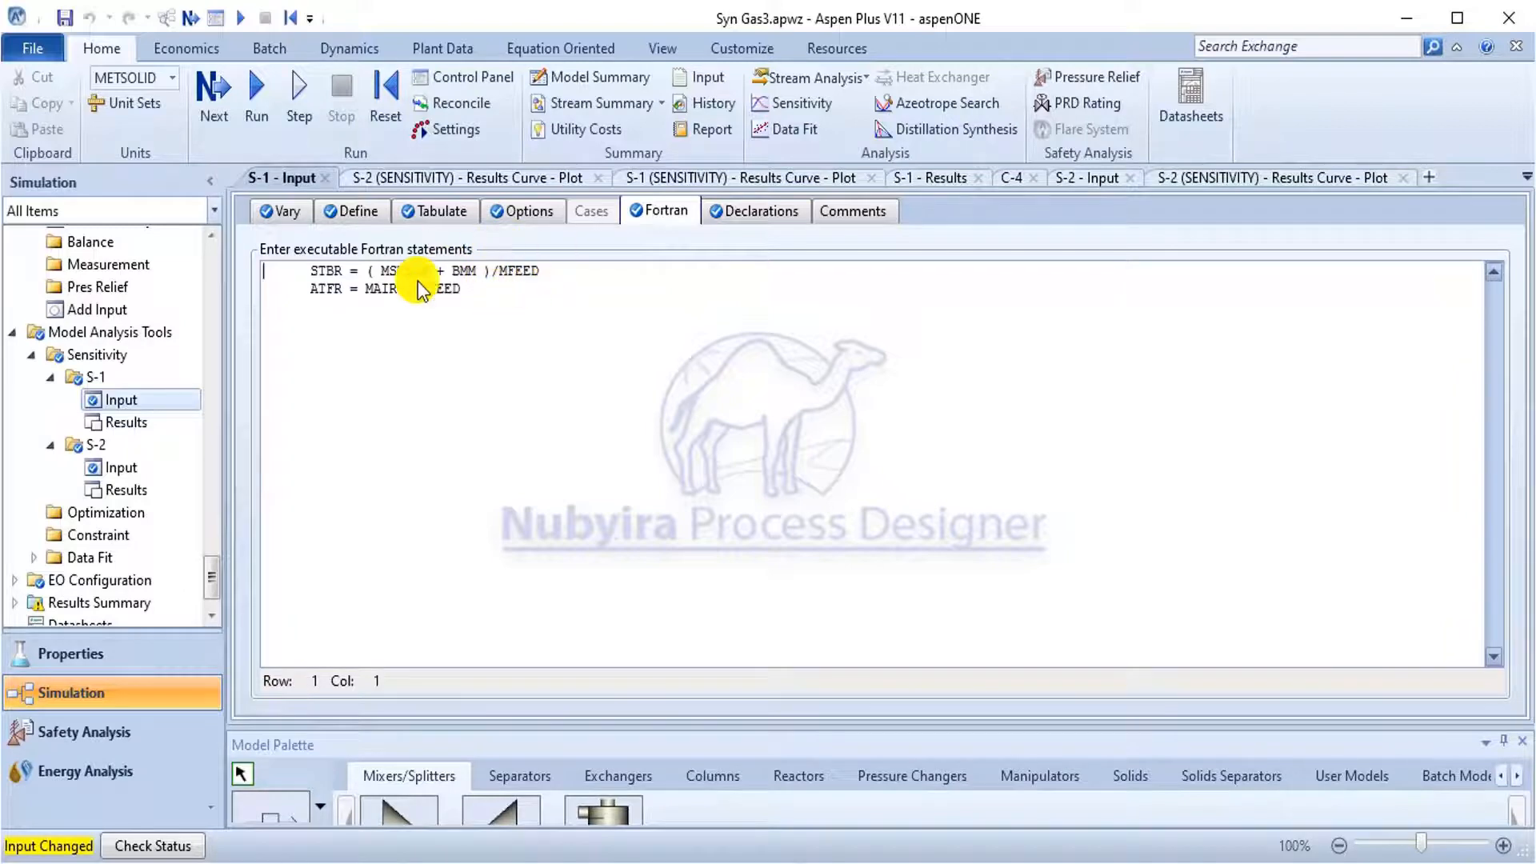
click(446, 212)
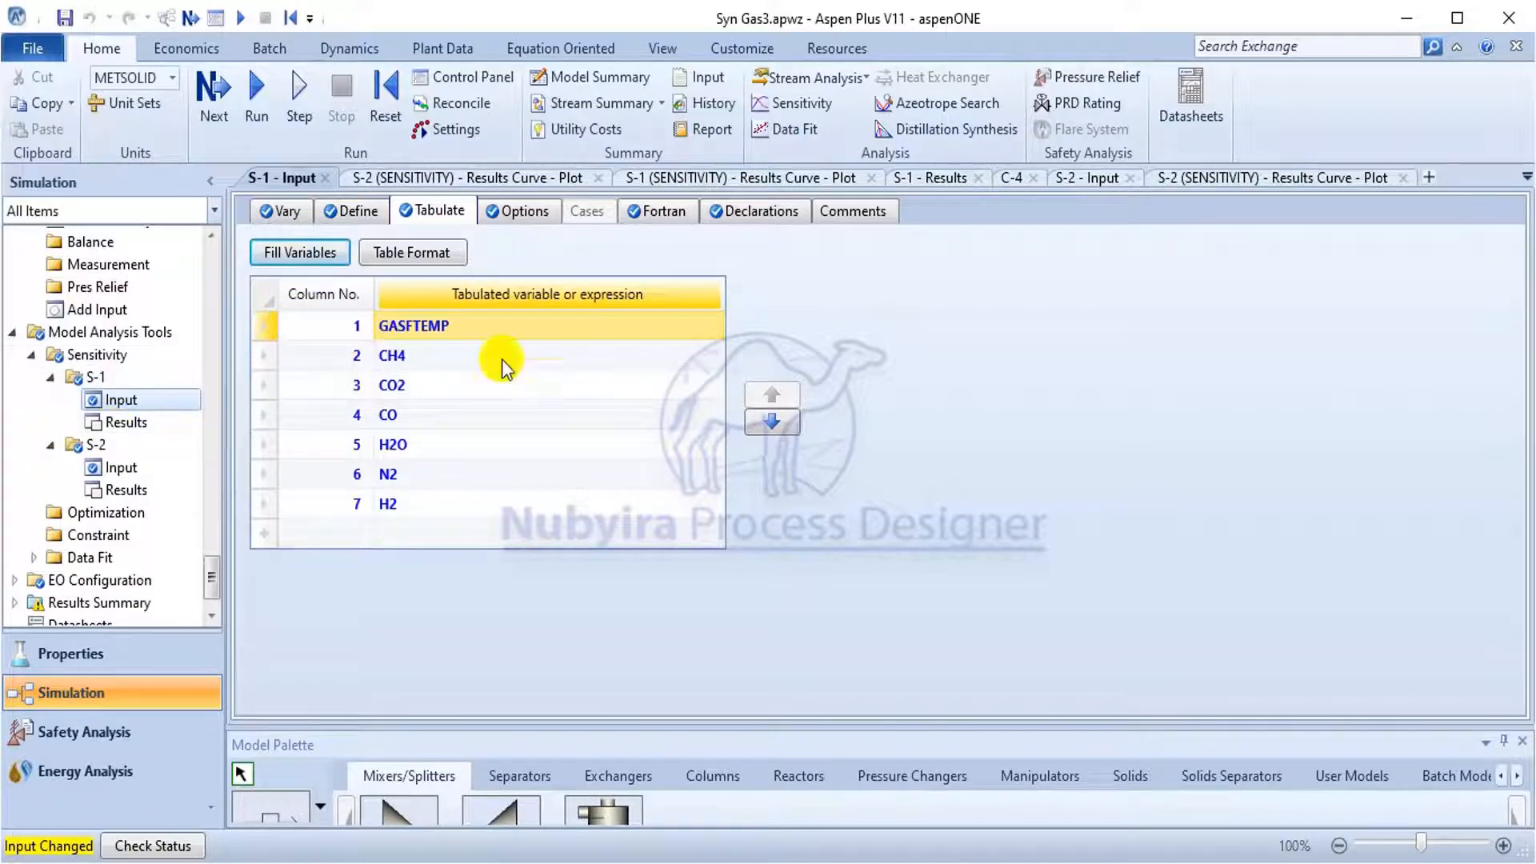
double_click(513, 330)
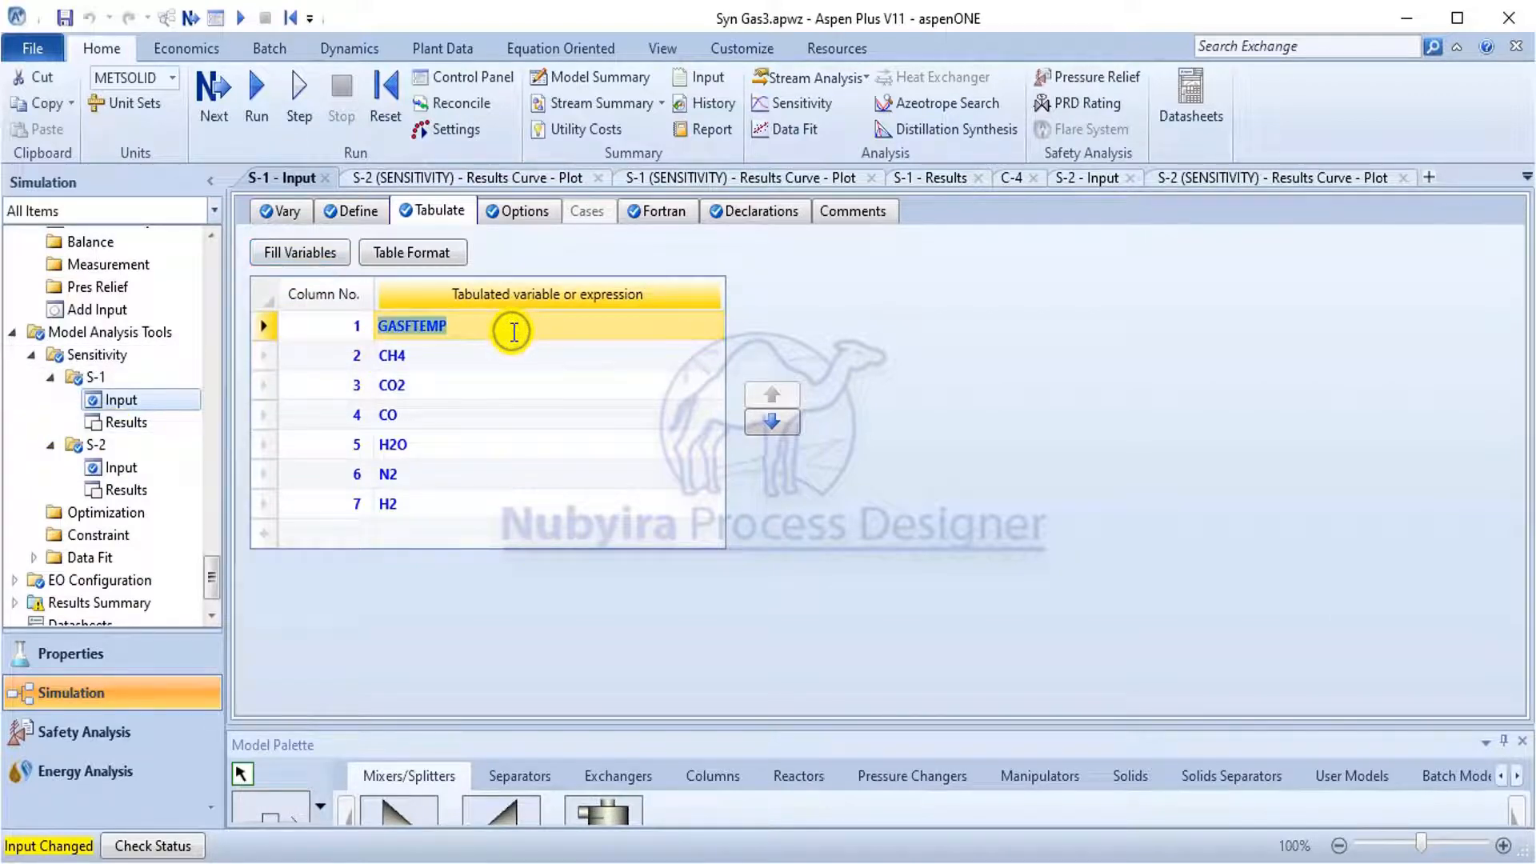
text(STBR)
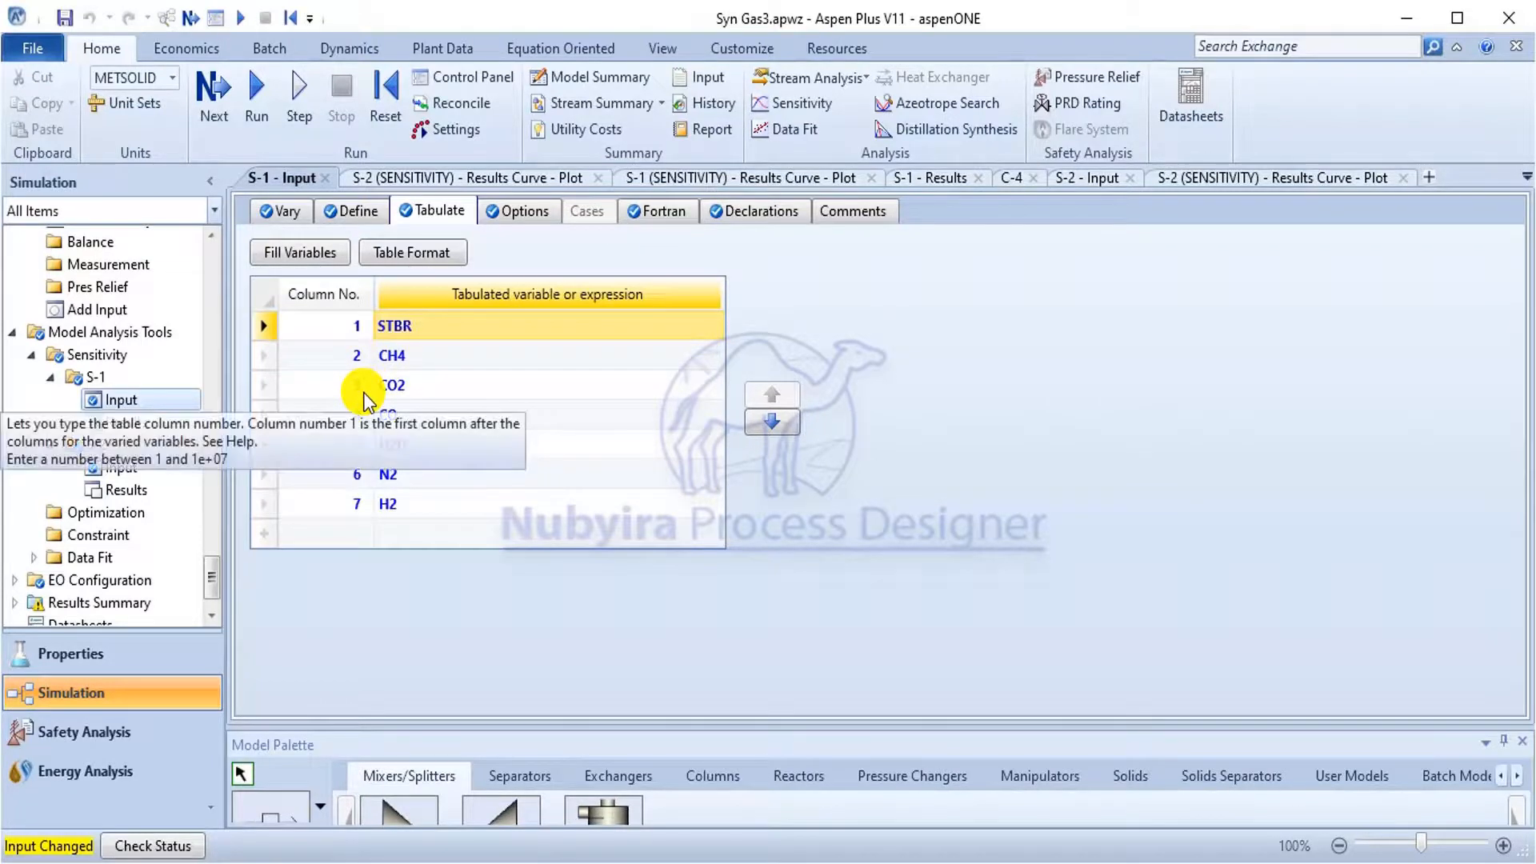
click(443, 364)
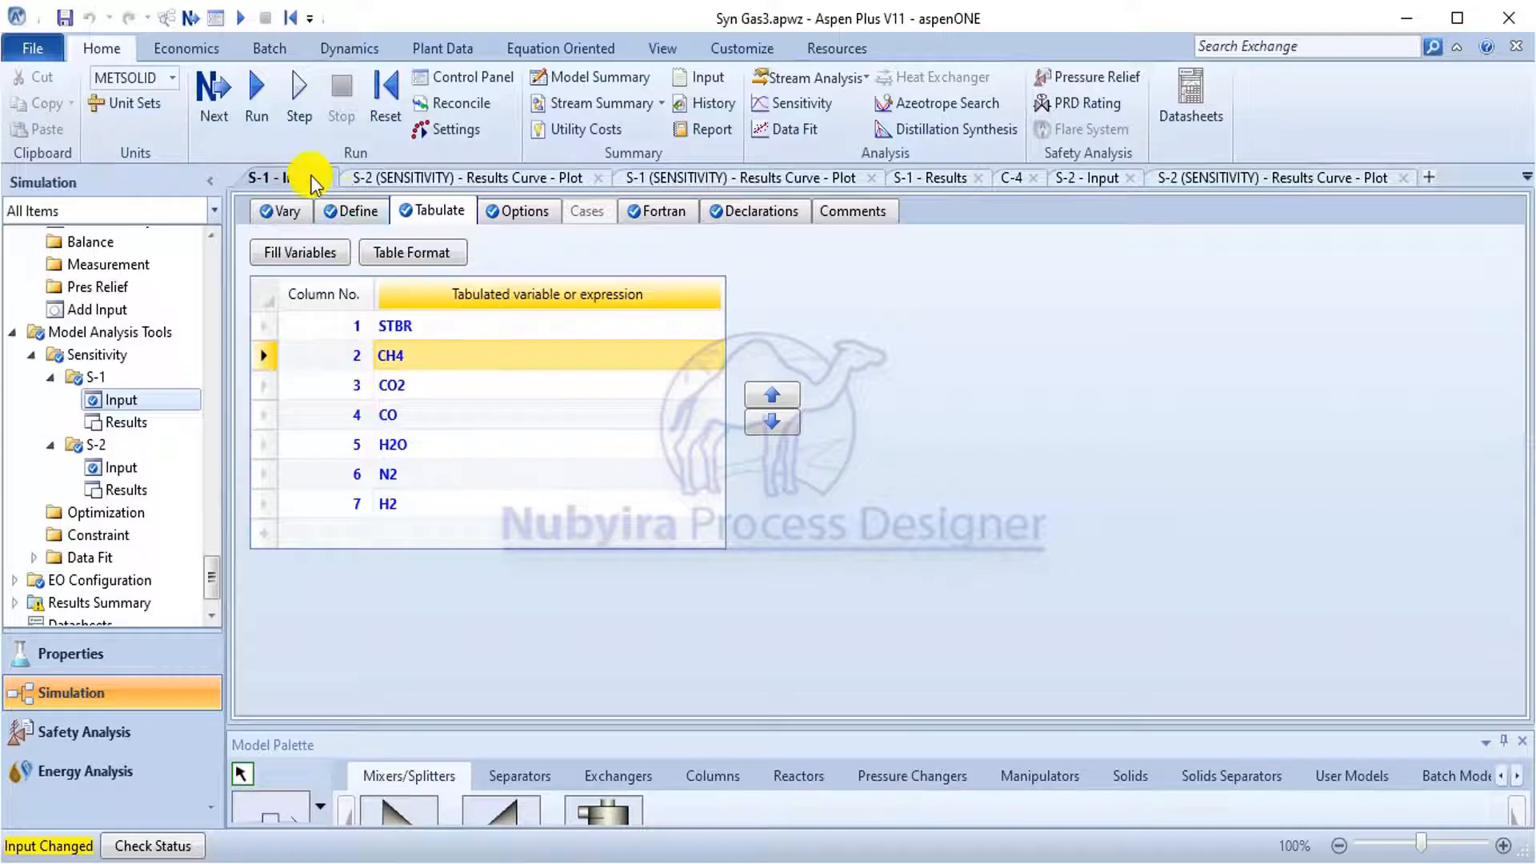
Copy S-1's manipulated STEAM MASS-FLOW variable and paste it into S-2 in place of its deleted DECOMP MASS-YIELD variable.
click(355, 213)
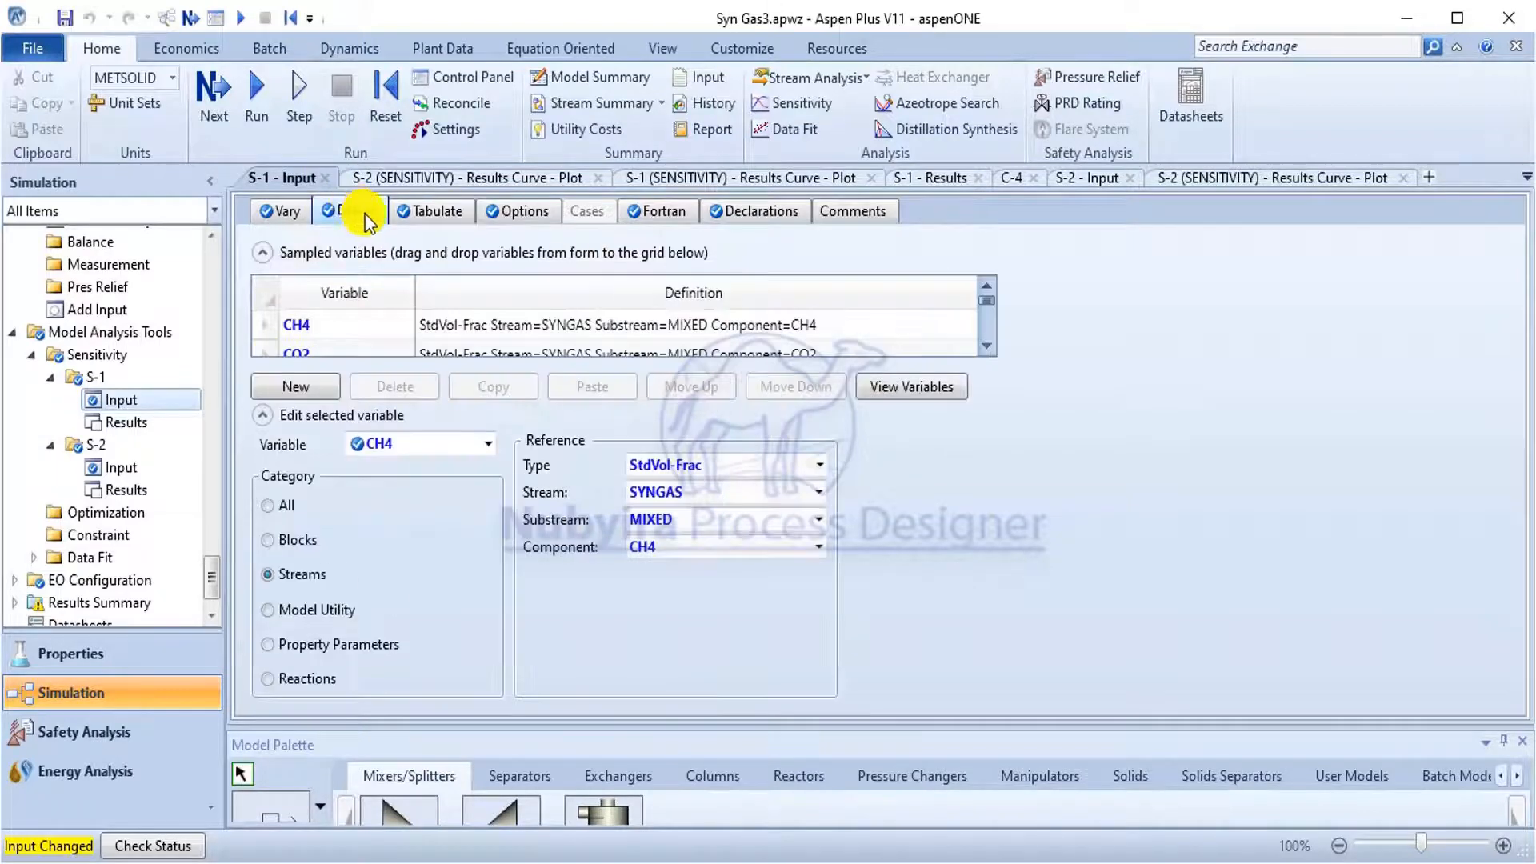
click(402, 211)
click(288, 212)
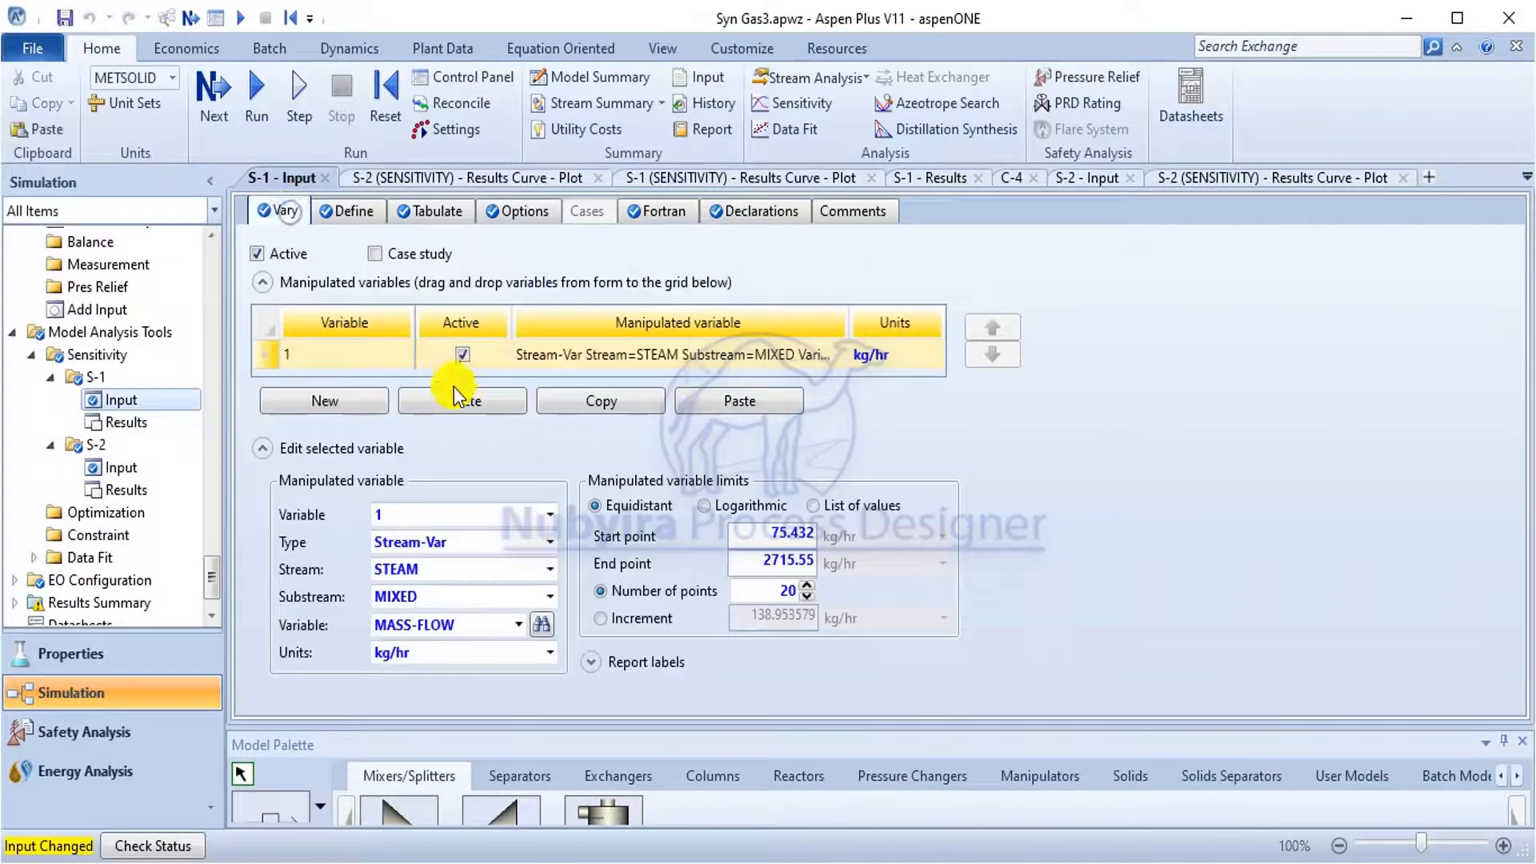
click(591, 400)
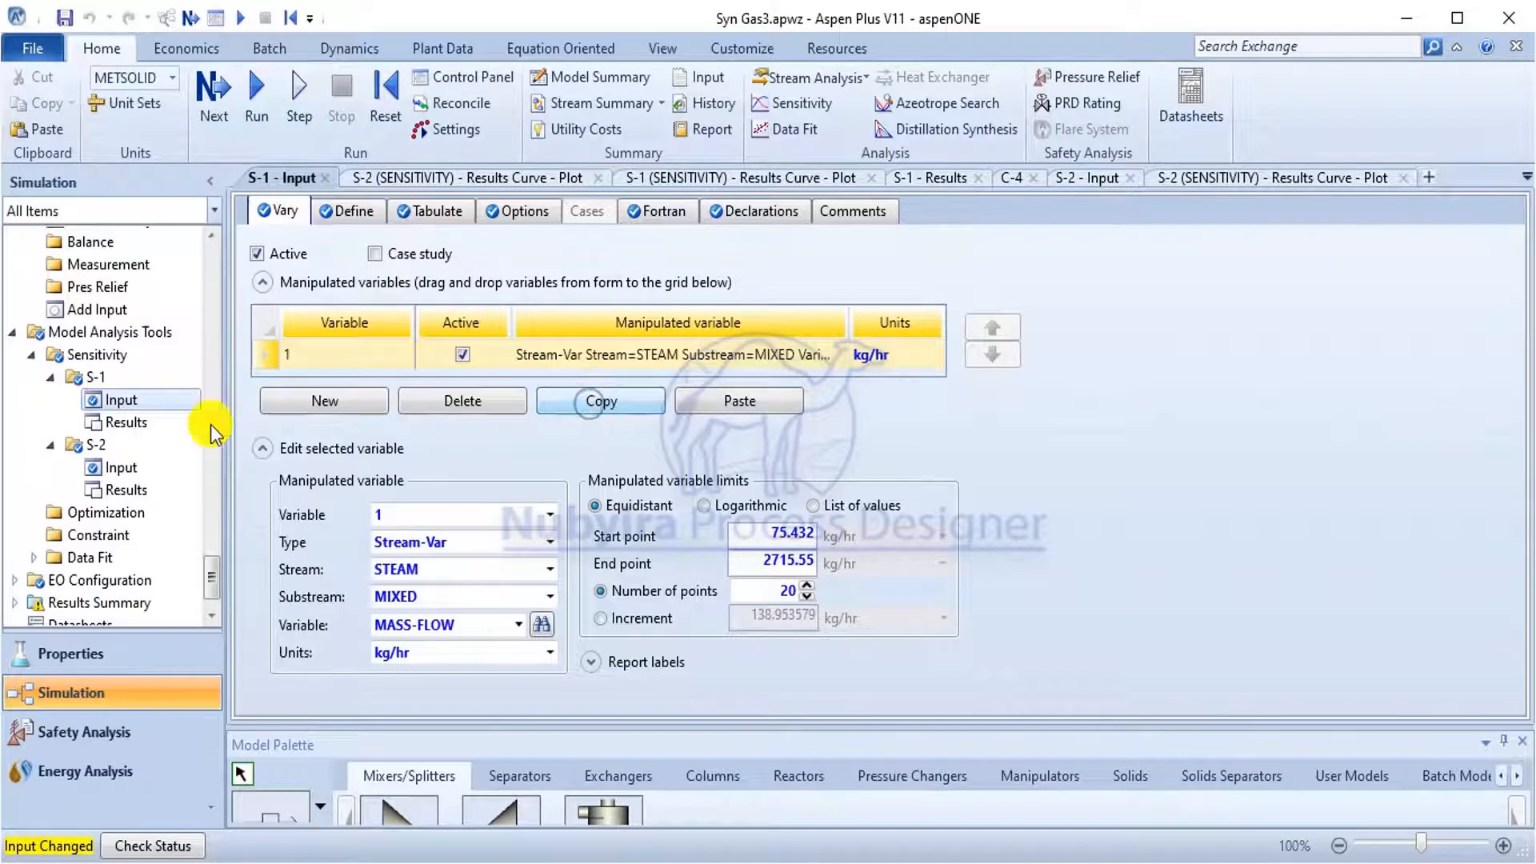
click(122, 468)
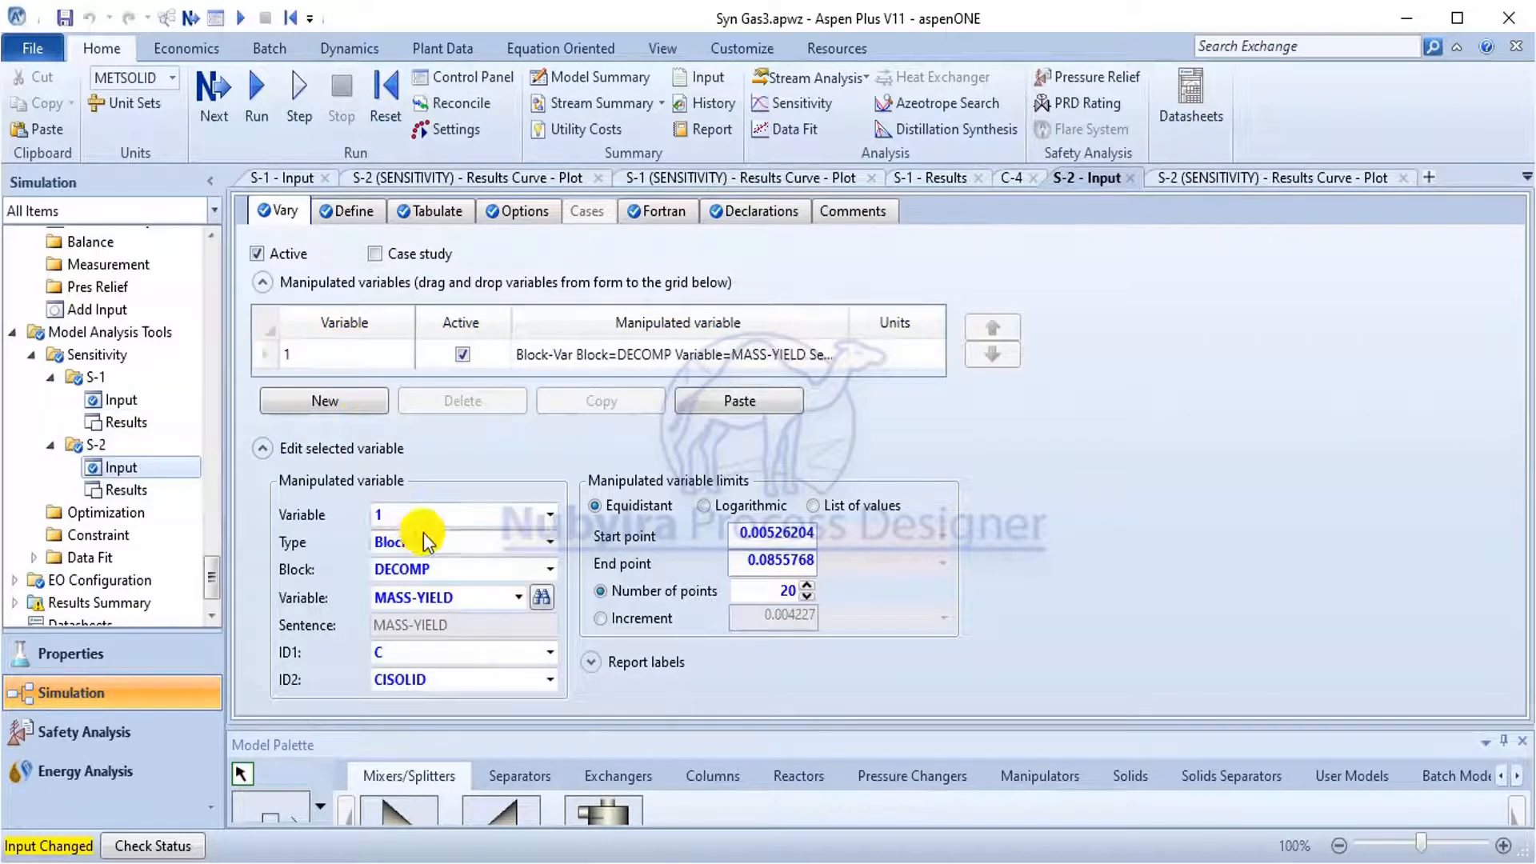
click(332, 356)
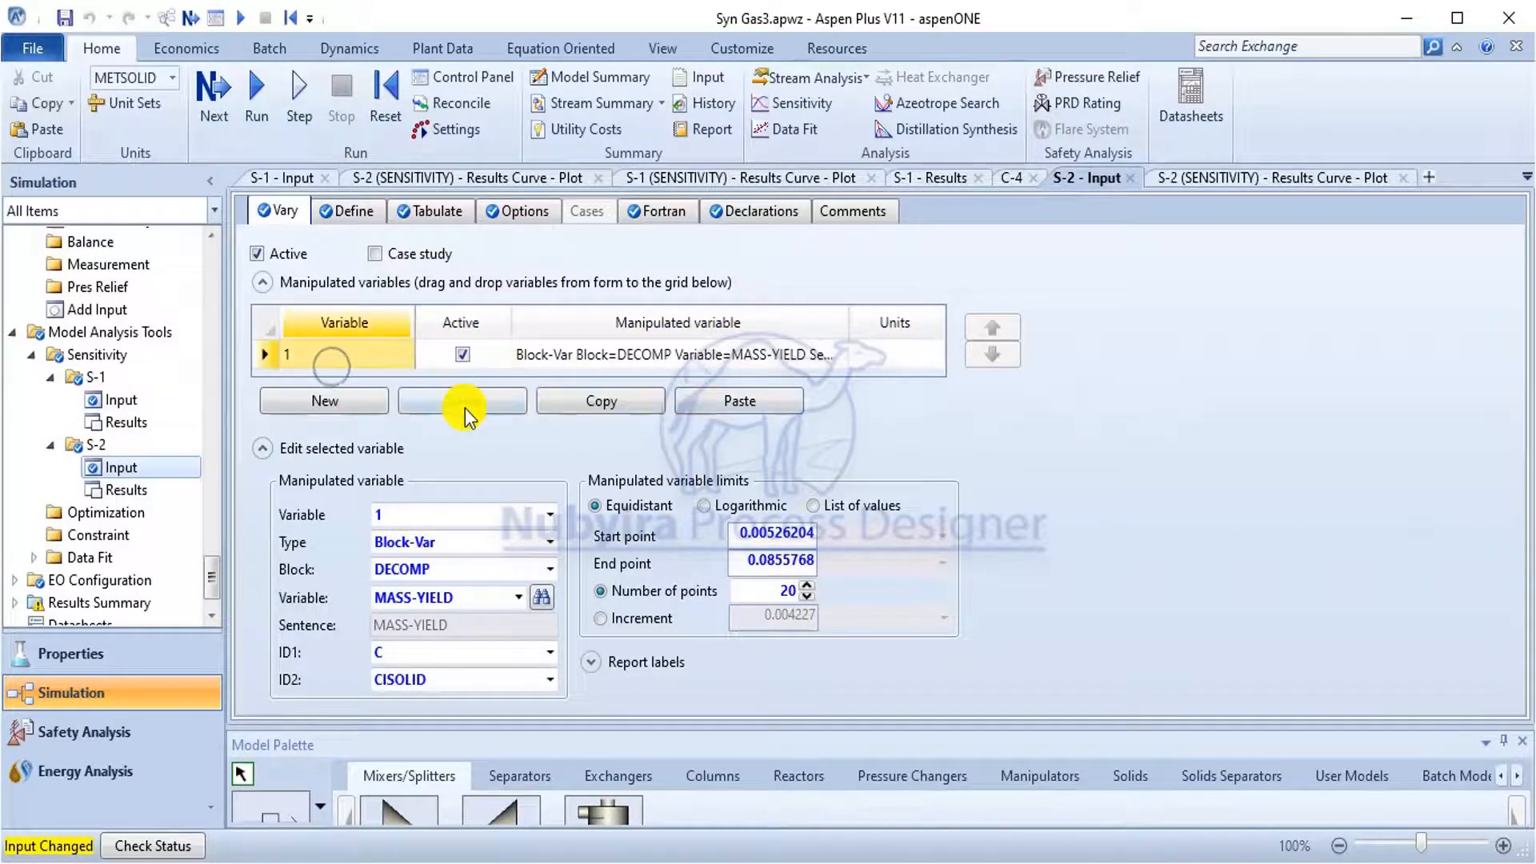
click(463, 400)
click(817, 478)
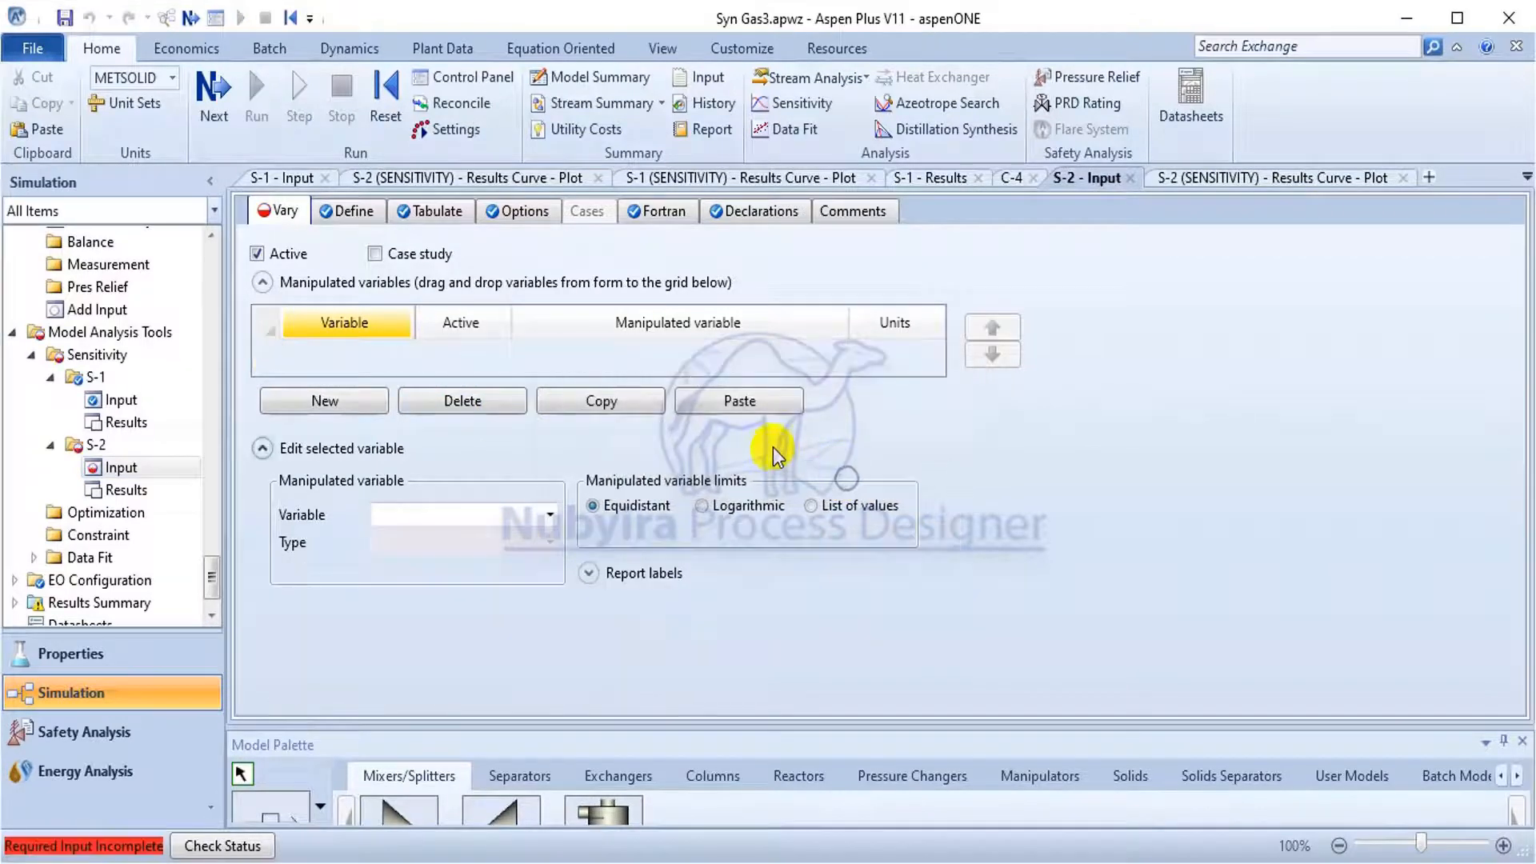
click(758, 409)
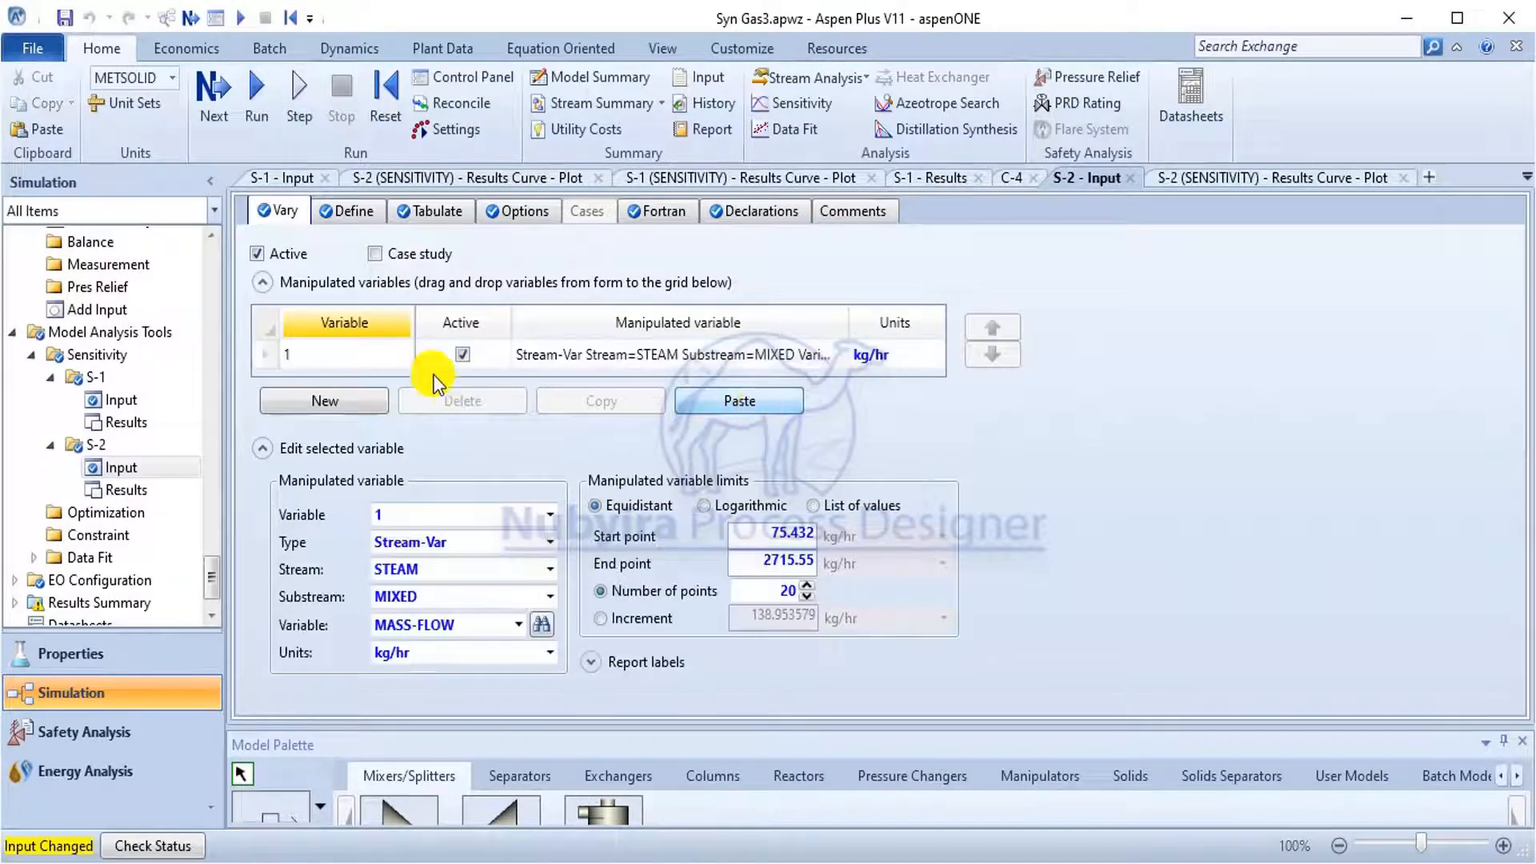
Replace GASFTEMP with STBR in column 1 of S-2's tabulated variables and check its Fortran statements and declarations.
click(432, 211)
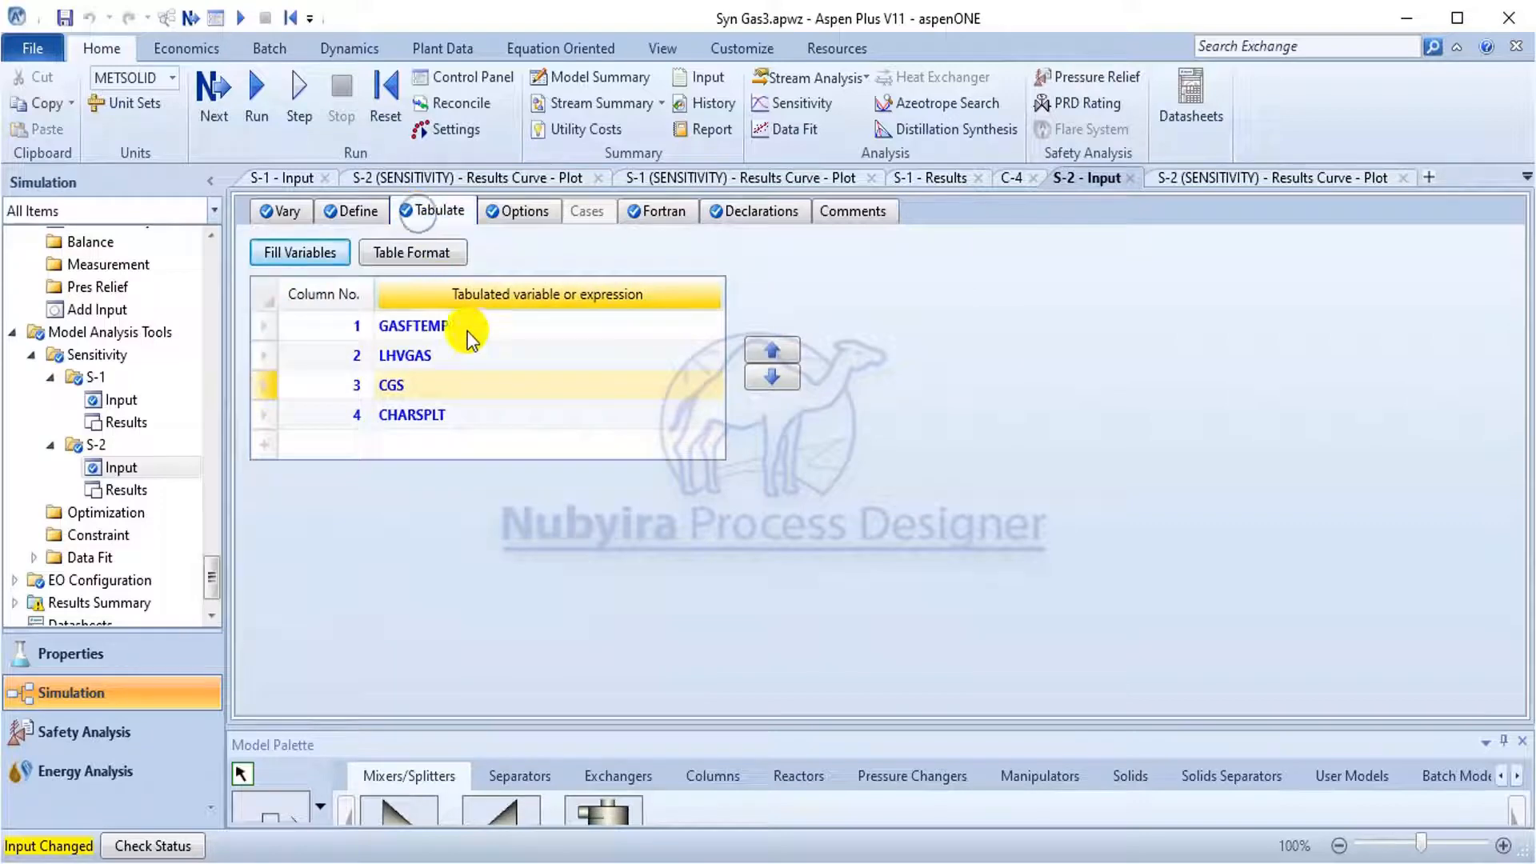
click(670, 216)
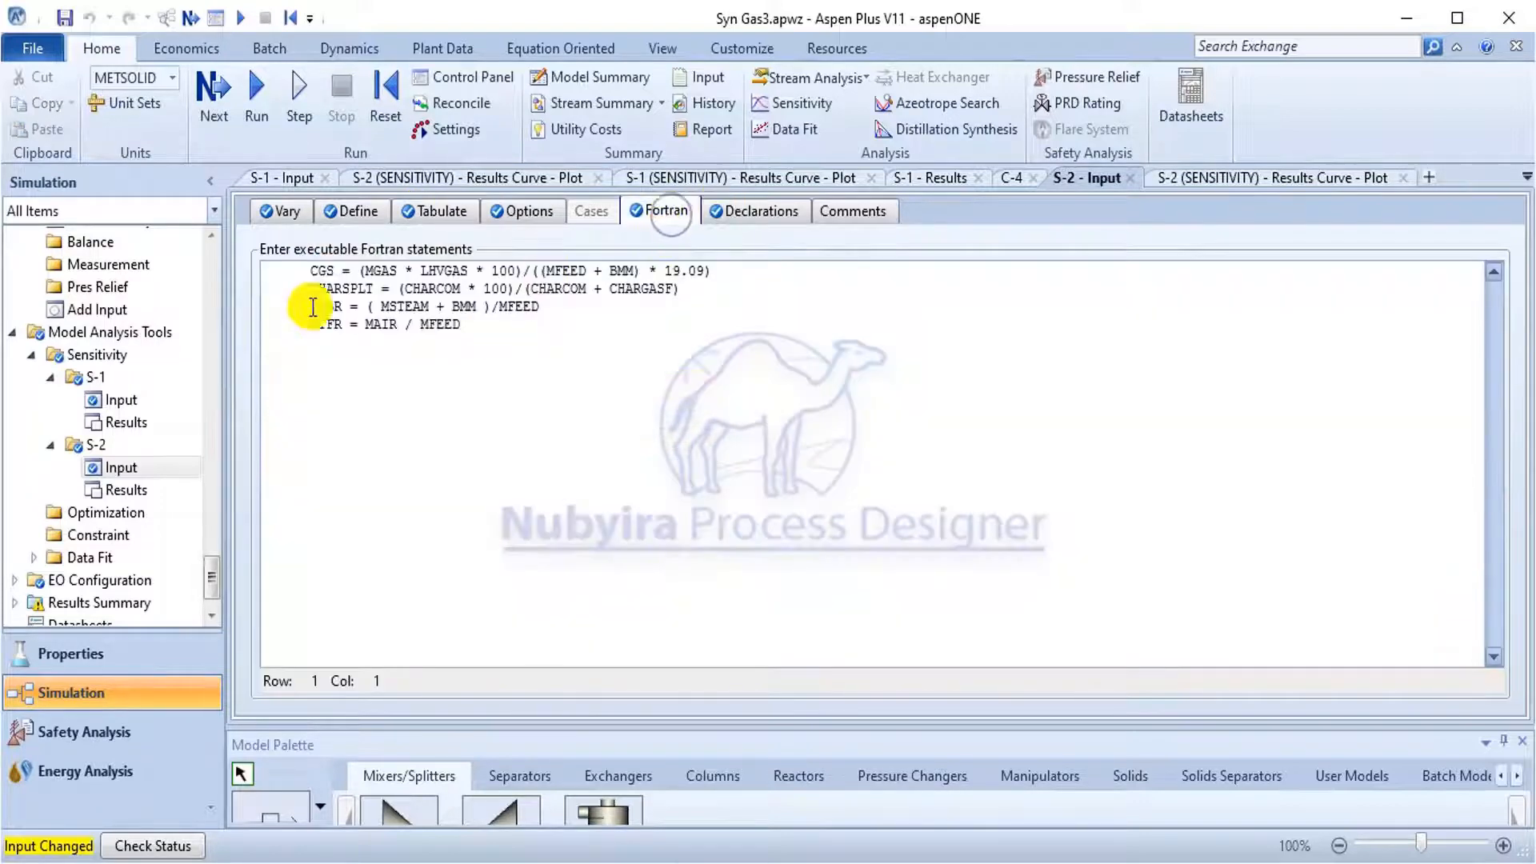
click(538, 215)
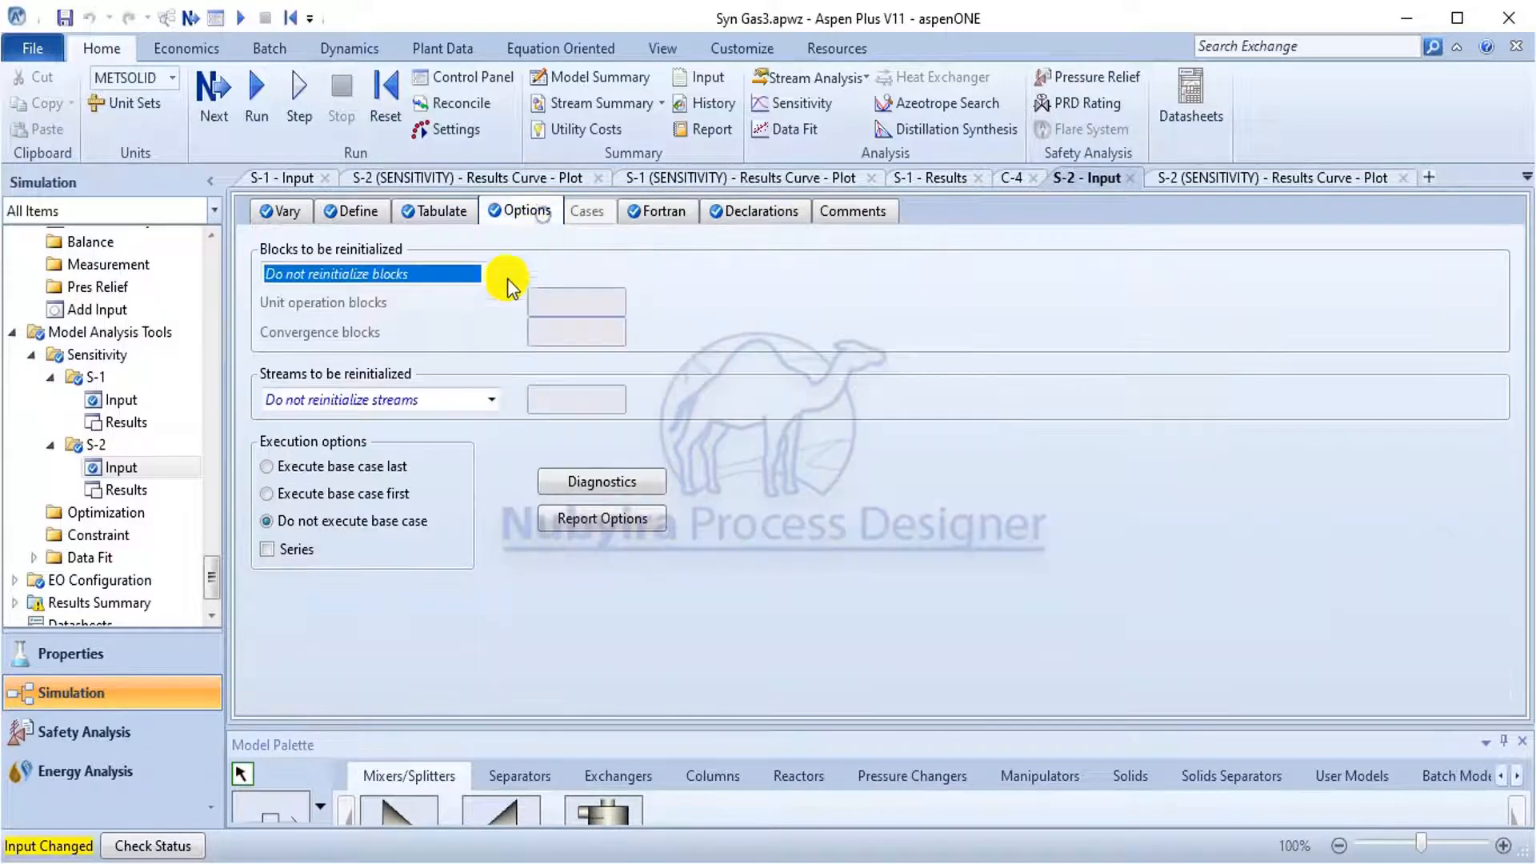
click(422, 214)
click(475, 330)
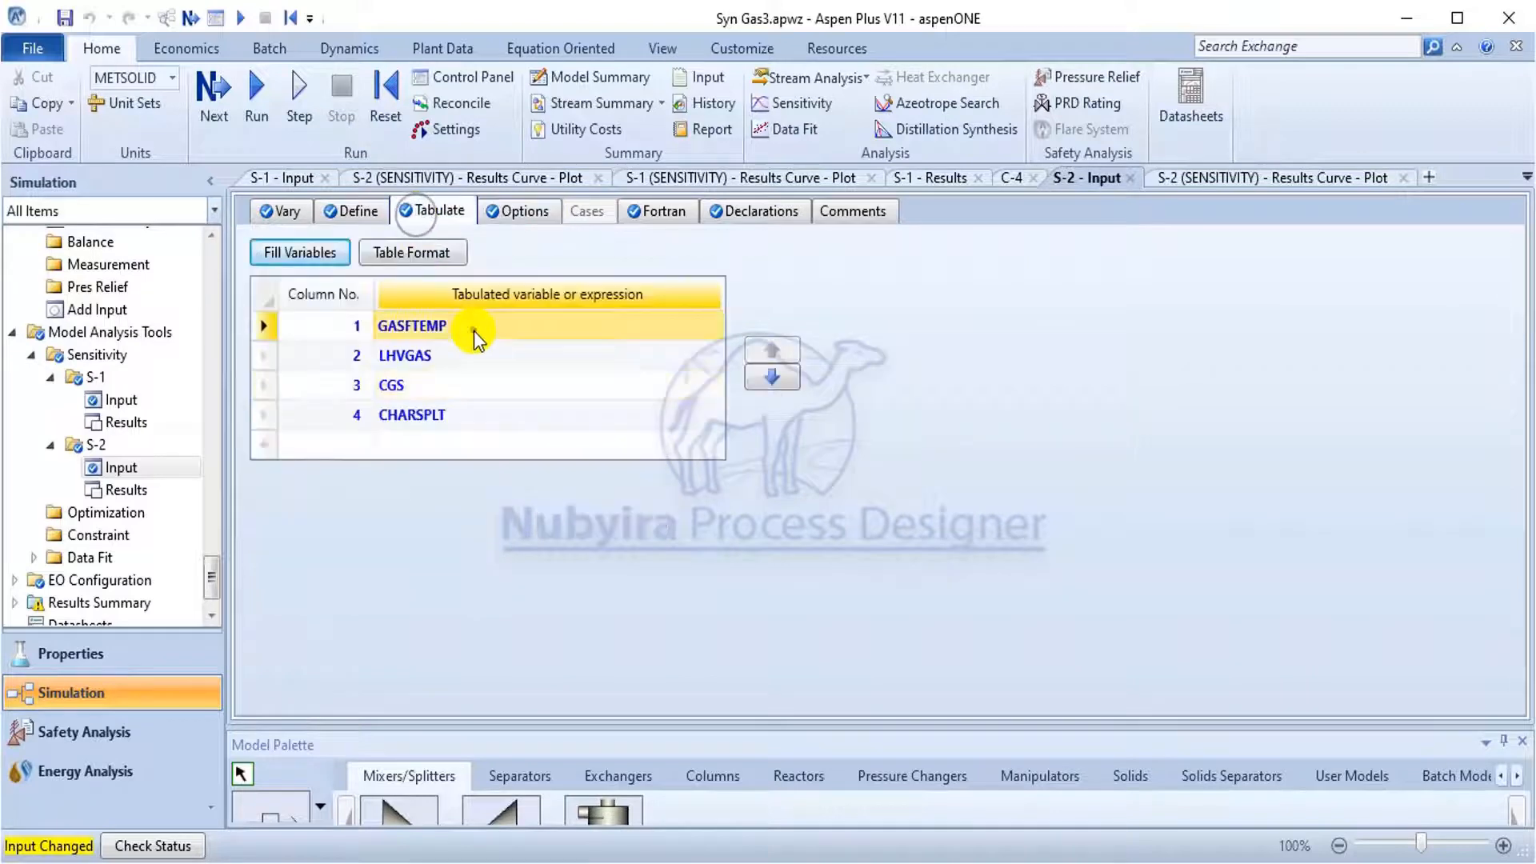
drag(475, 330, 393, 317)
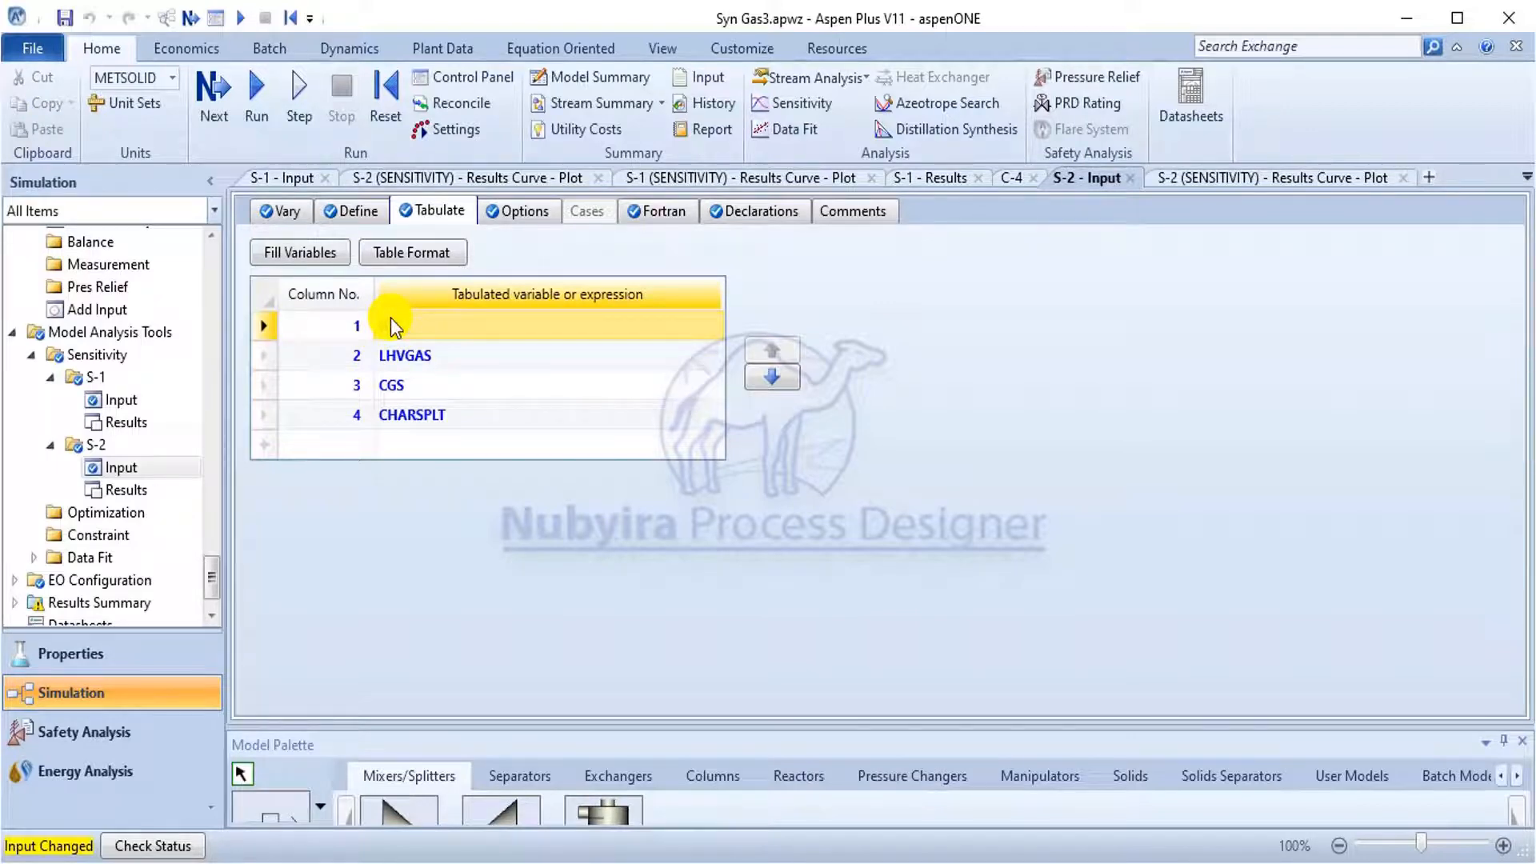
click(424, 357)
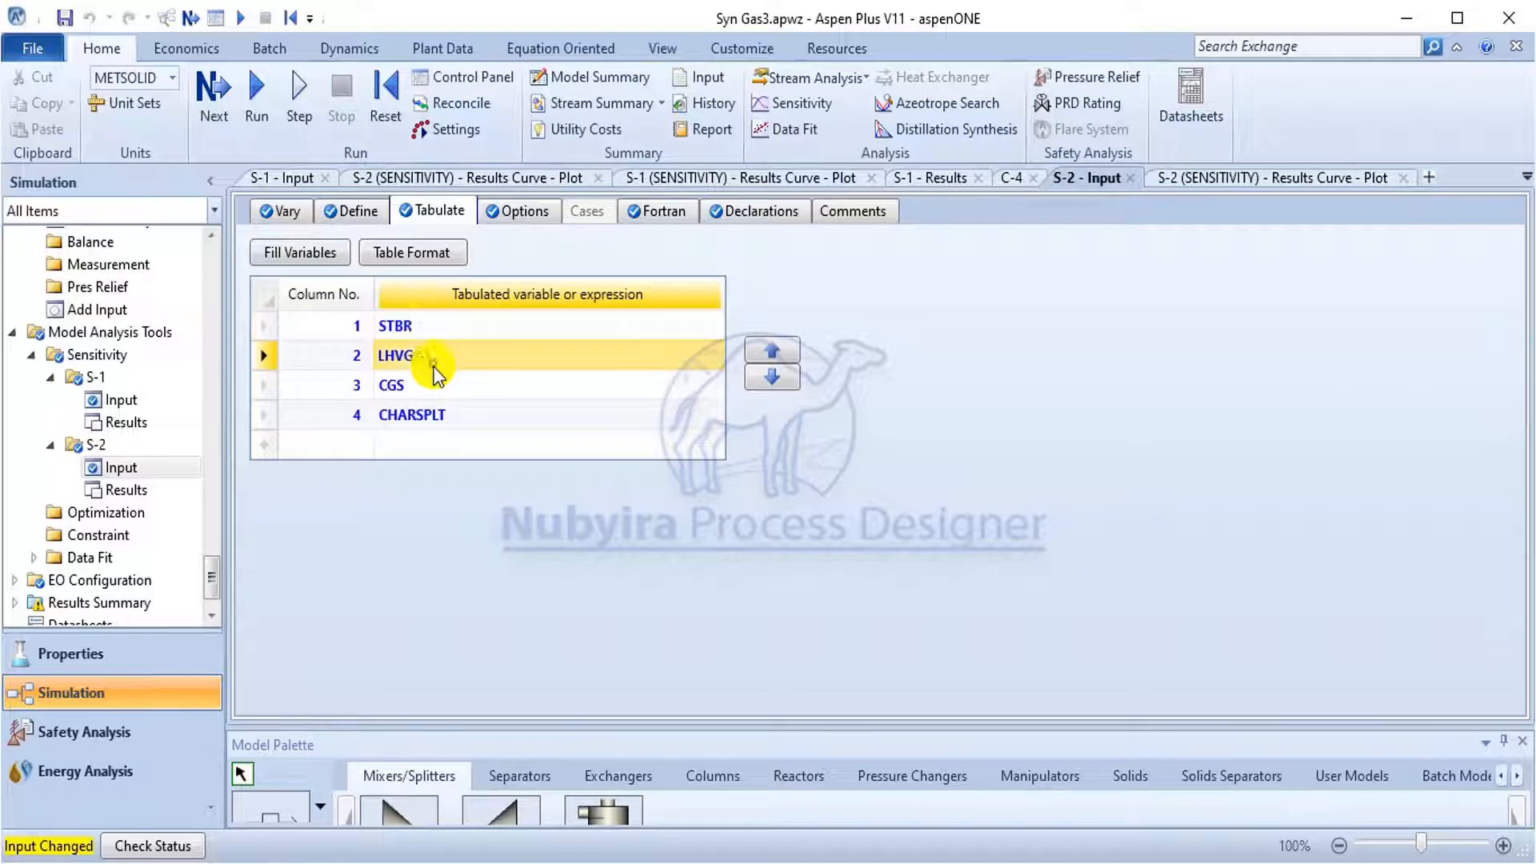
click(727, 212)
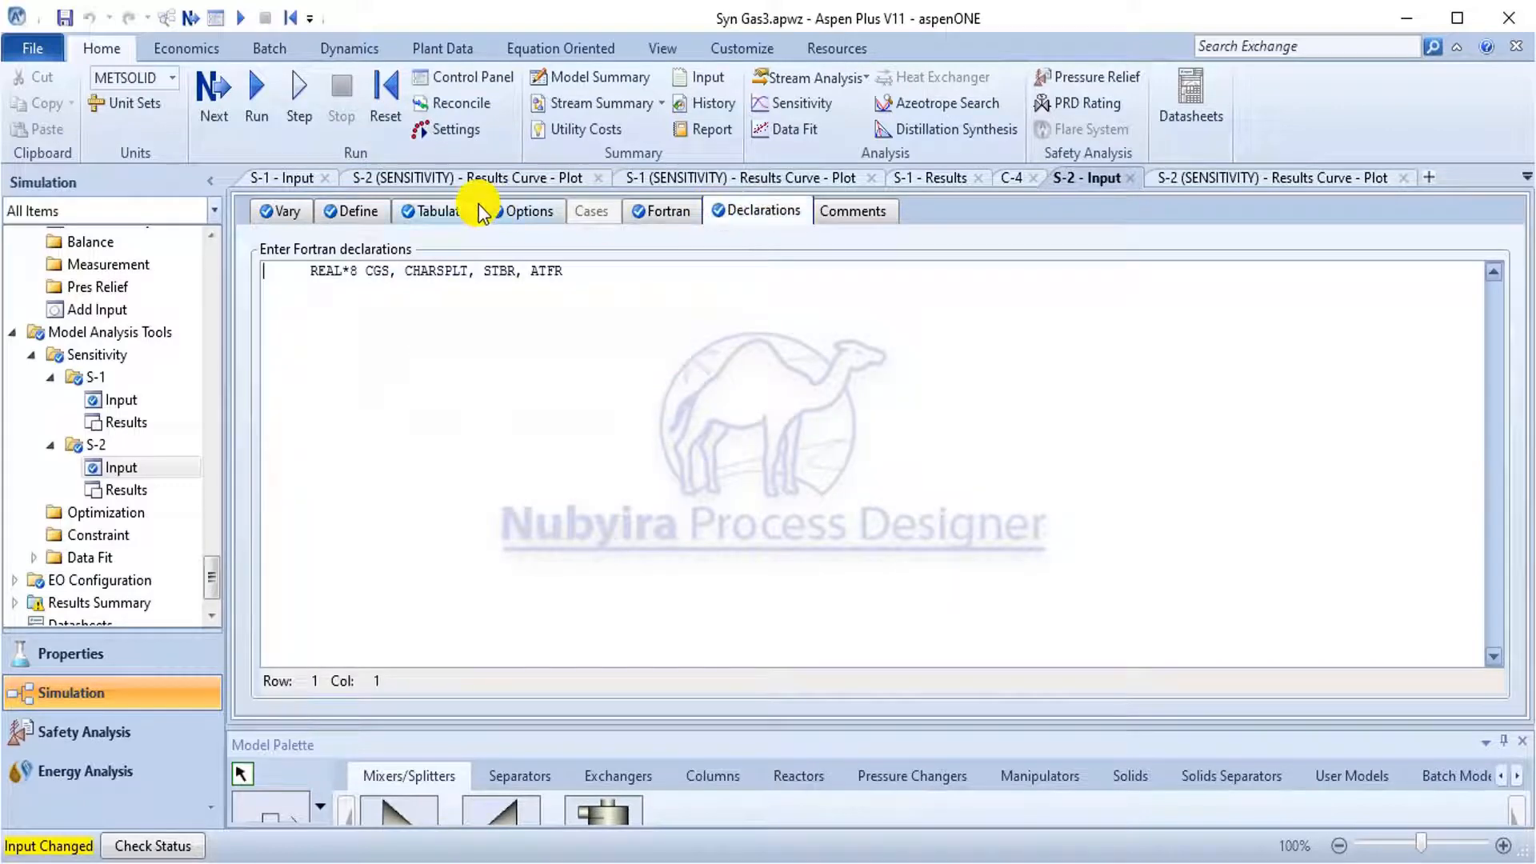
click(439, 211)
Reinitialize the simulation and run it with the revised S-1 and S-2 sensitivity inputs.
click(408, 119)
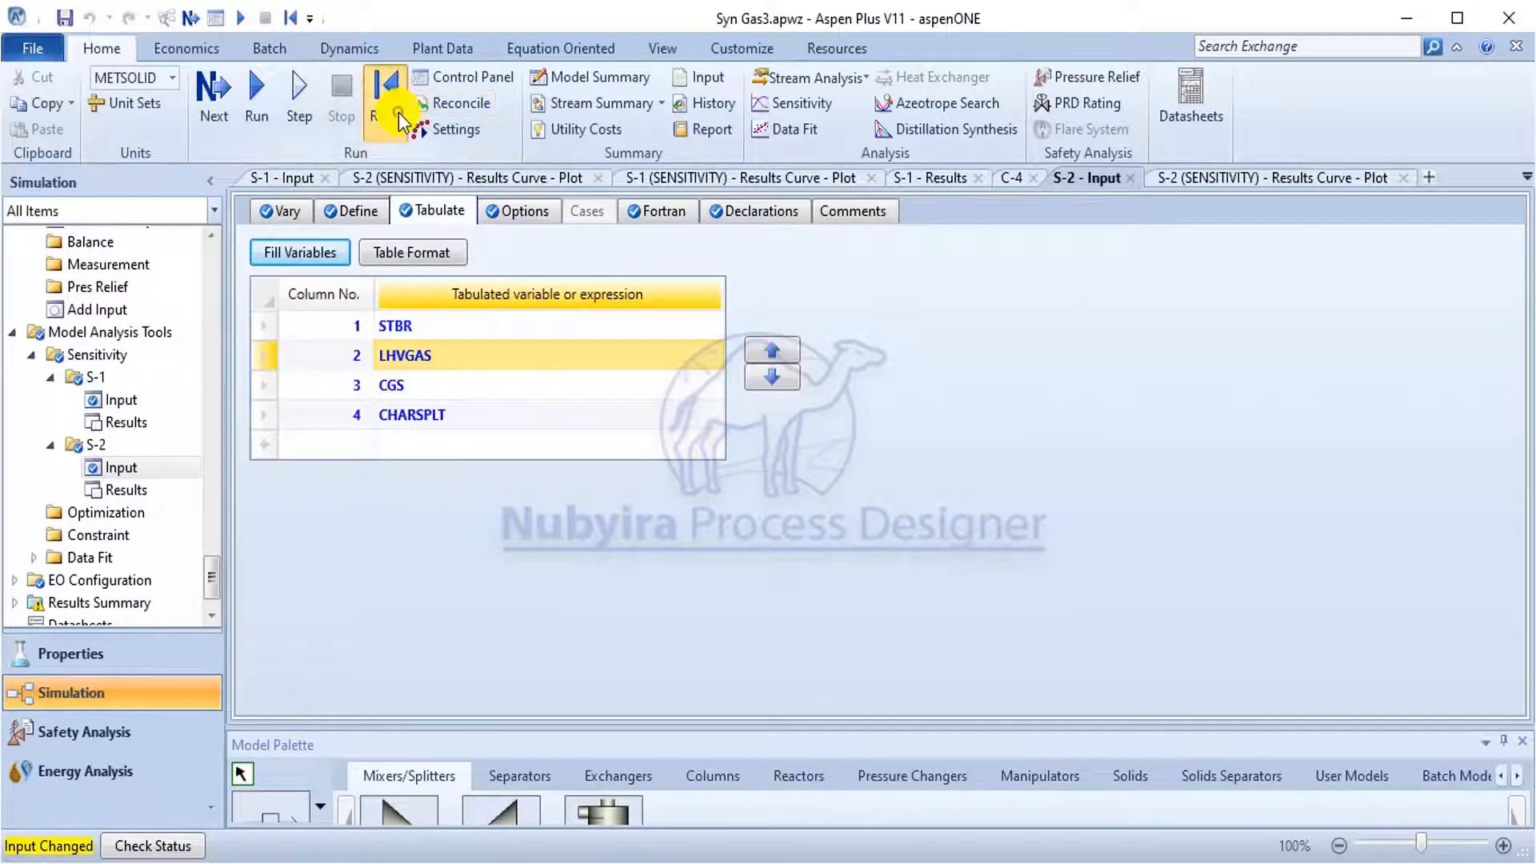
click(658, 503)
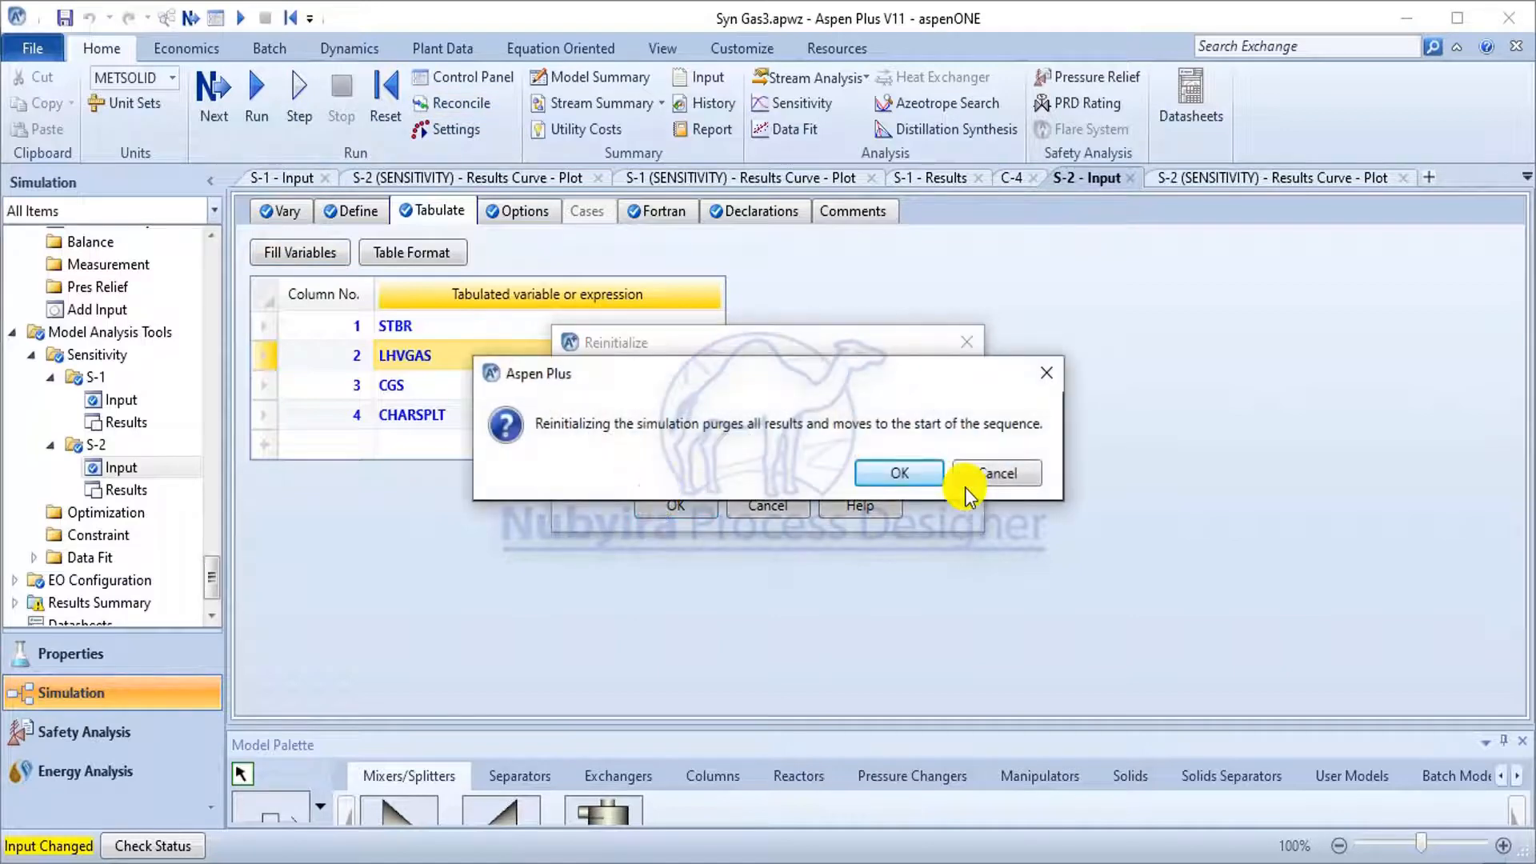
click(967, 479)
click(967, 479)
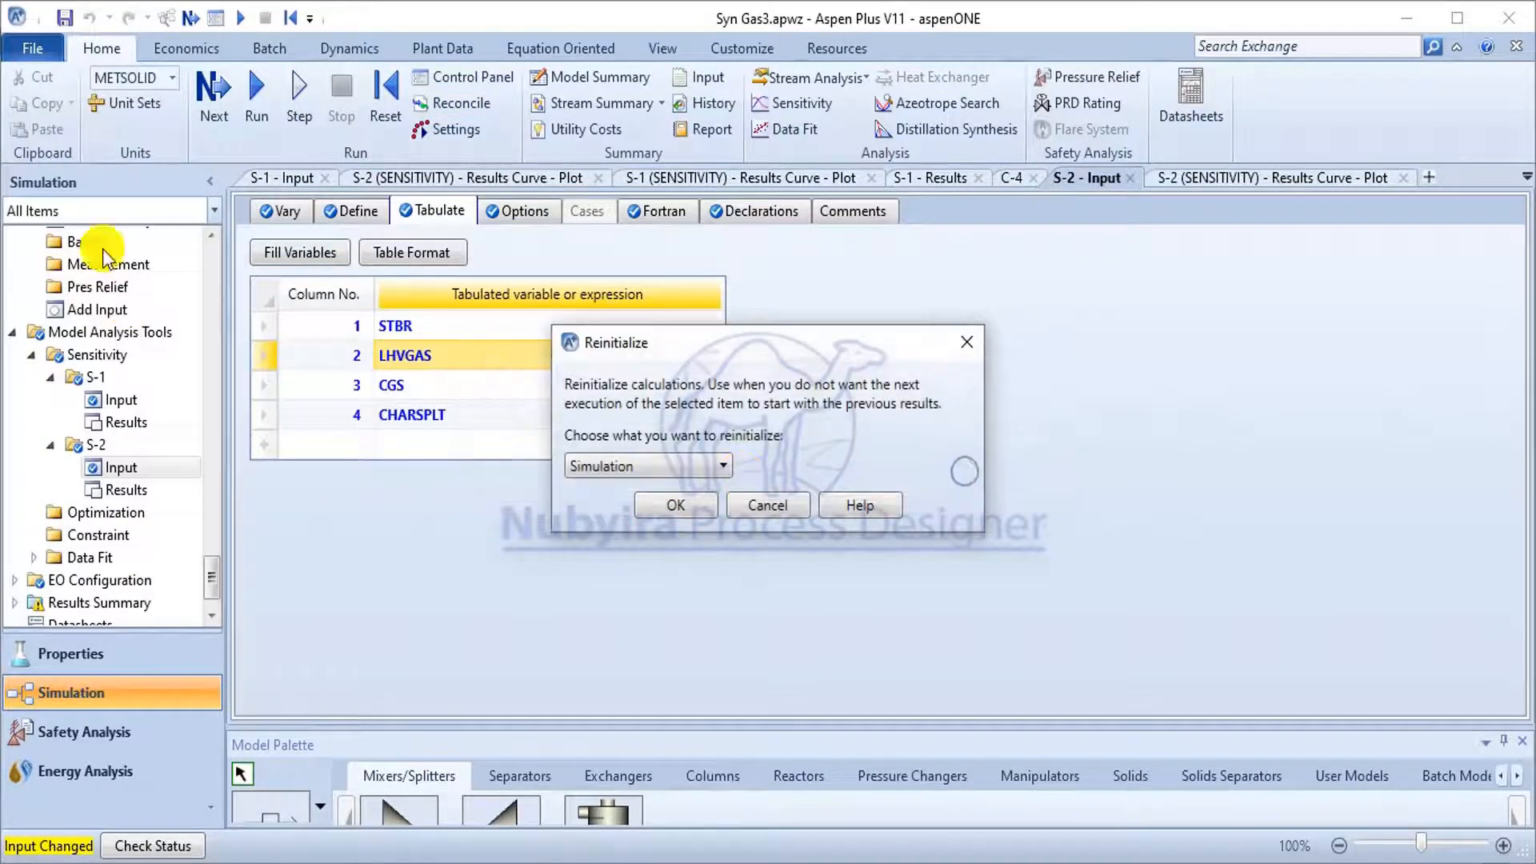
click(242, 110)
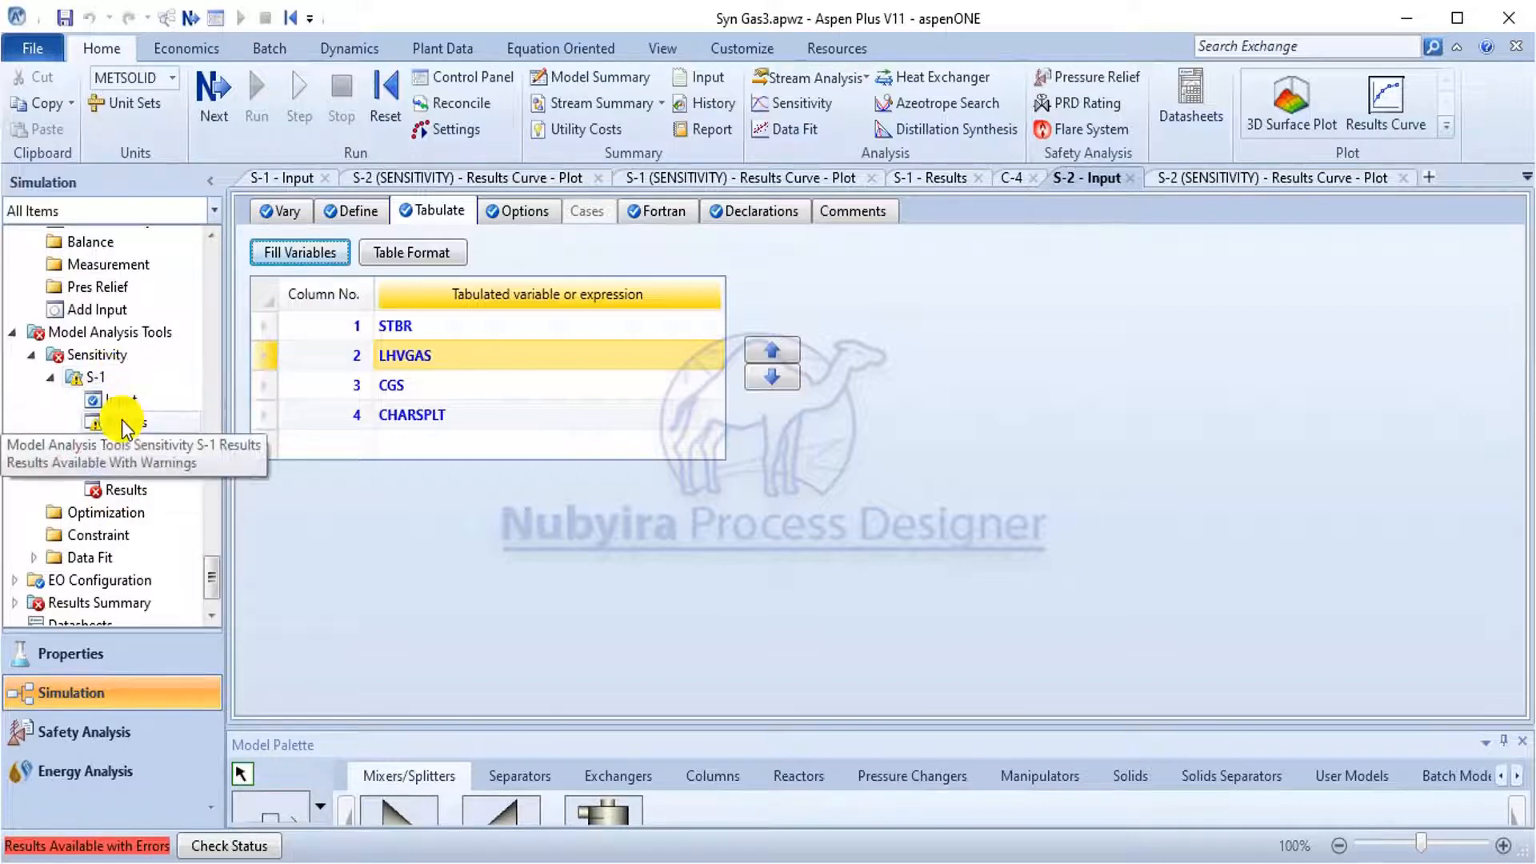
Plot a results curve from S-1's results with STBR on the X axis and CH4, CO2, CO, H2O, N2 and H2 as curves.
scroll(128, 416, up, 2)
scroll(126, 428, down, 3)
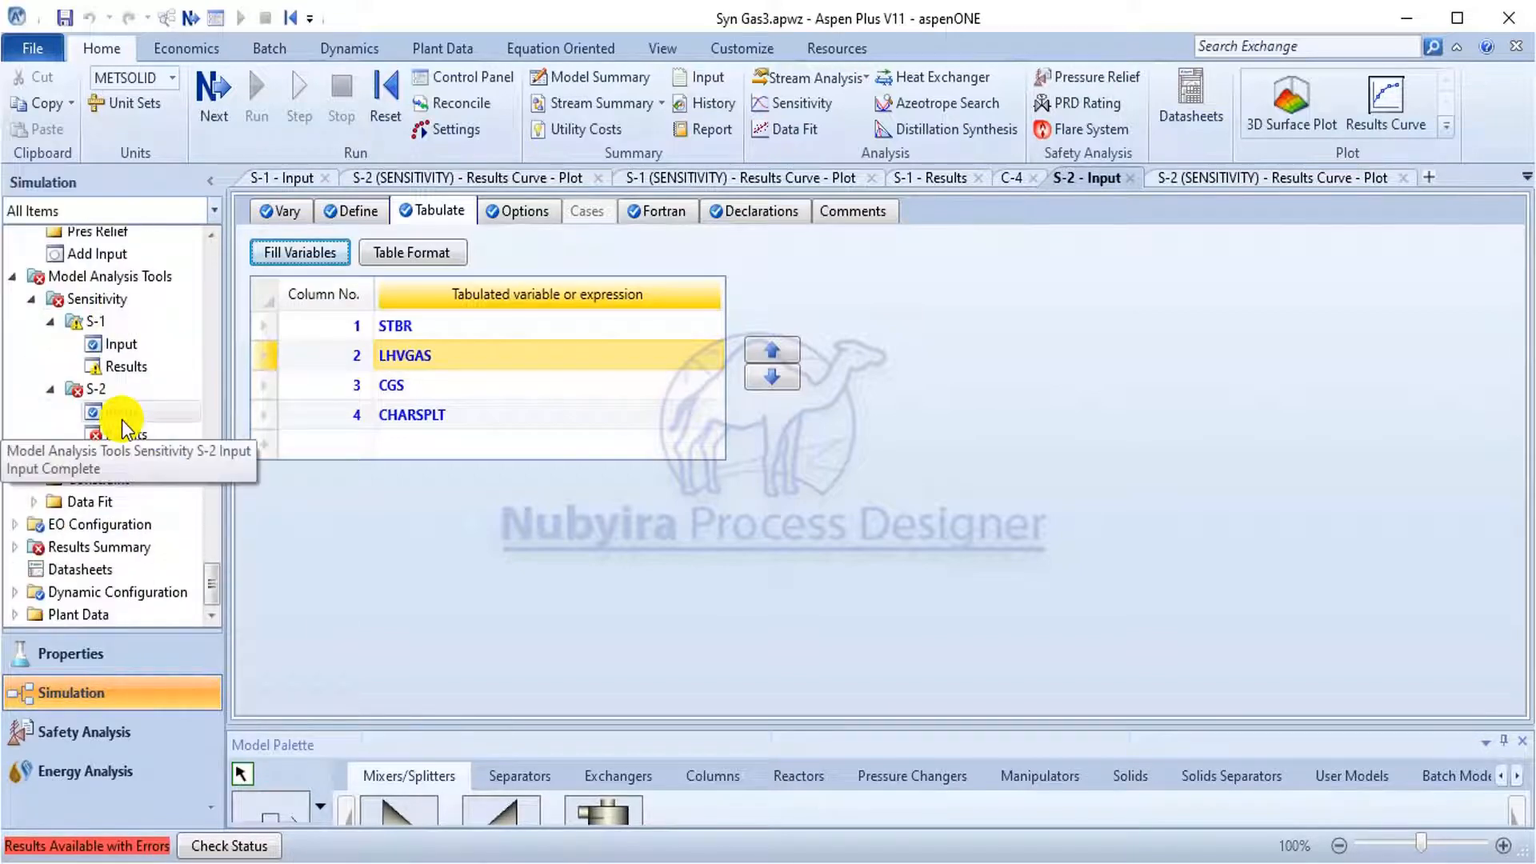
double_click(119, 365)
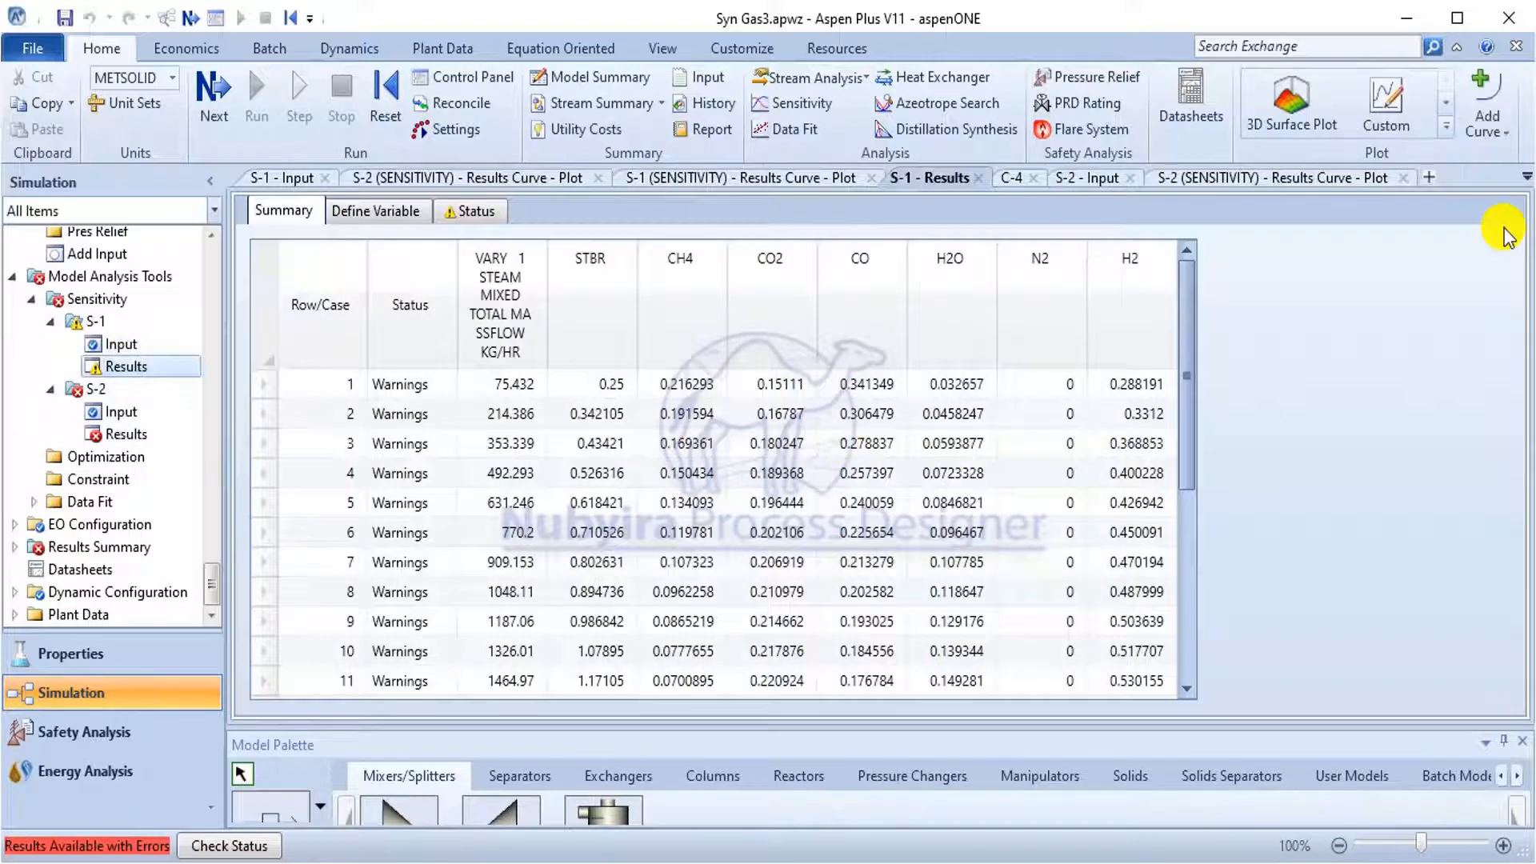
click(1445, 125)
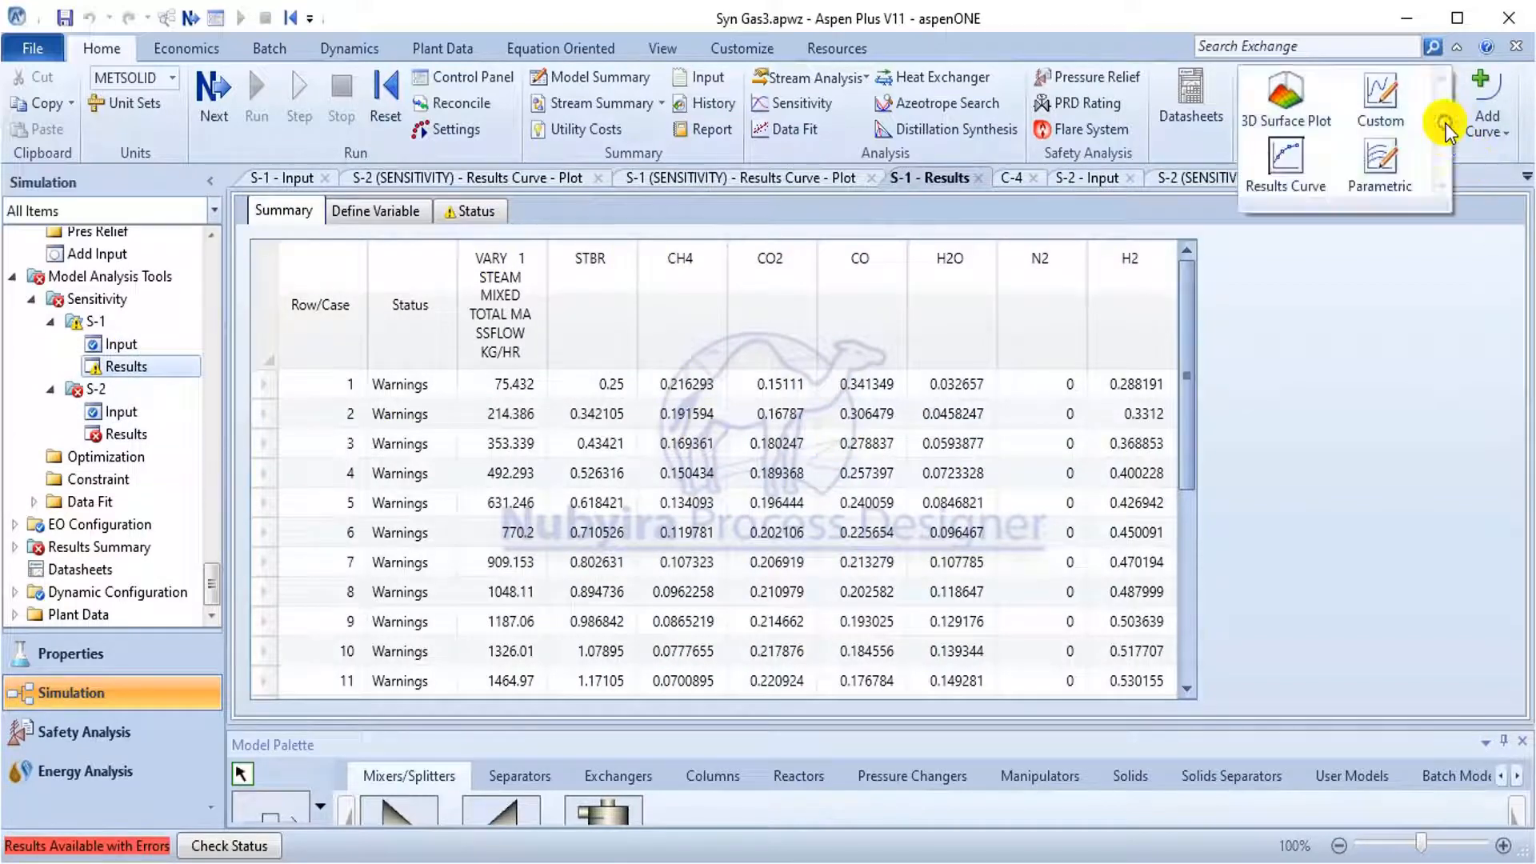
click(1289, 169)
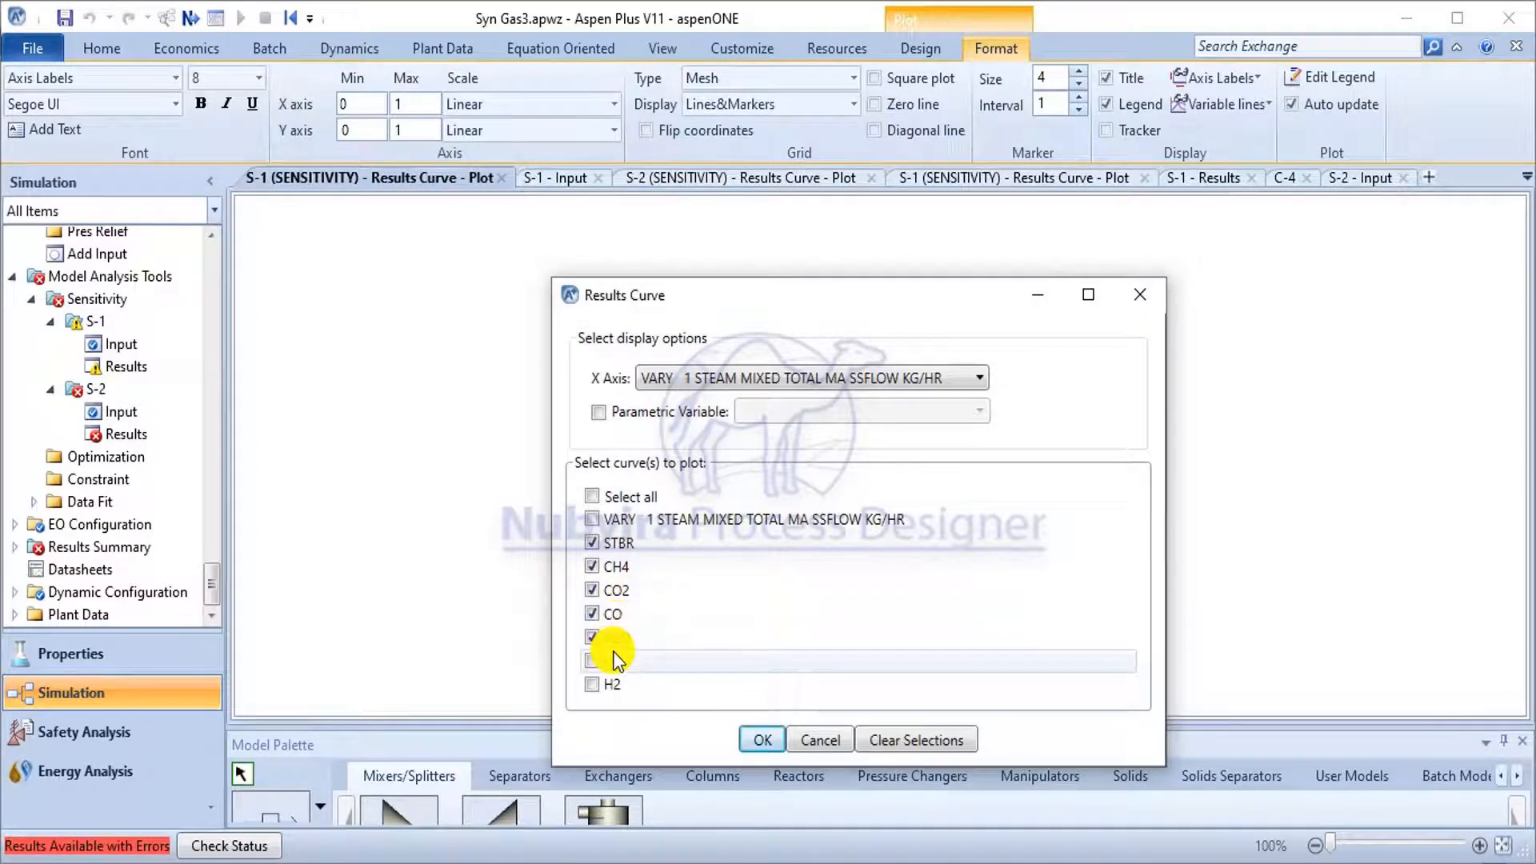
click(611, 675)
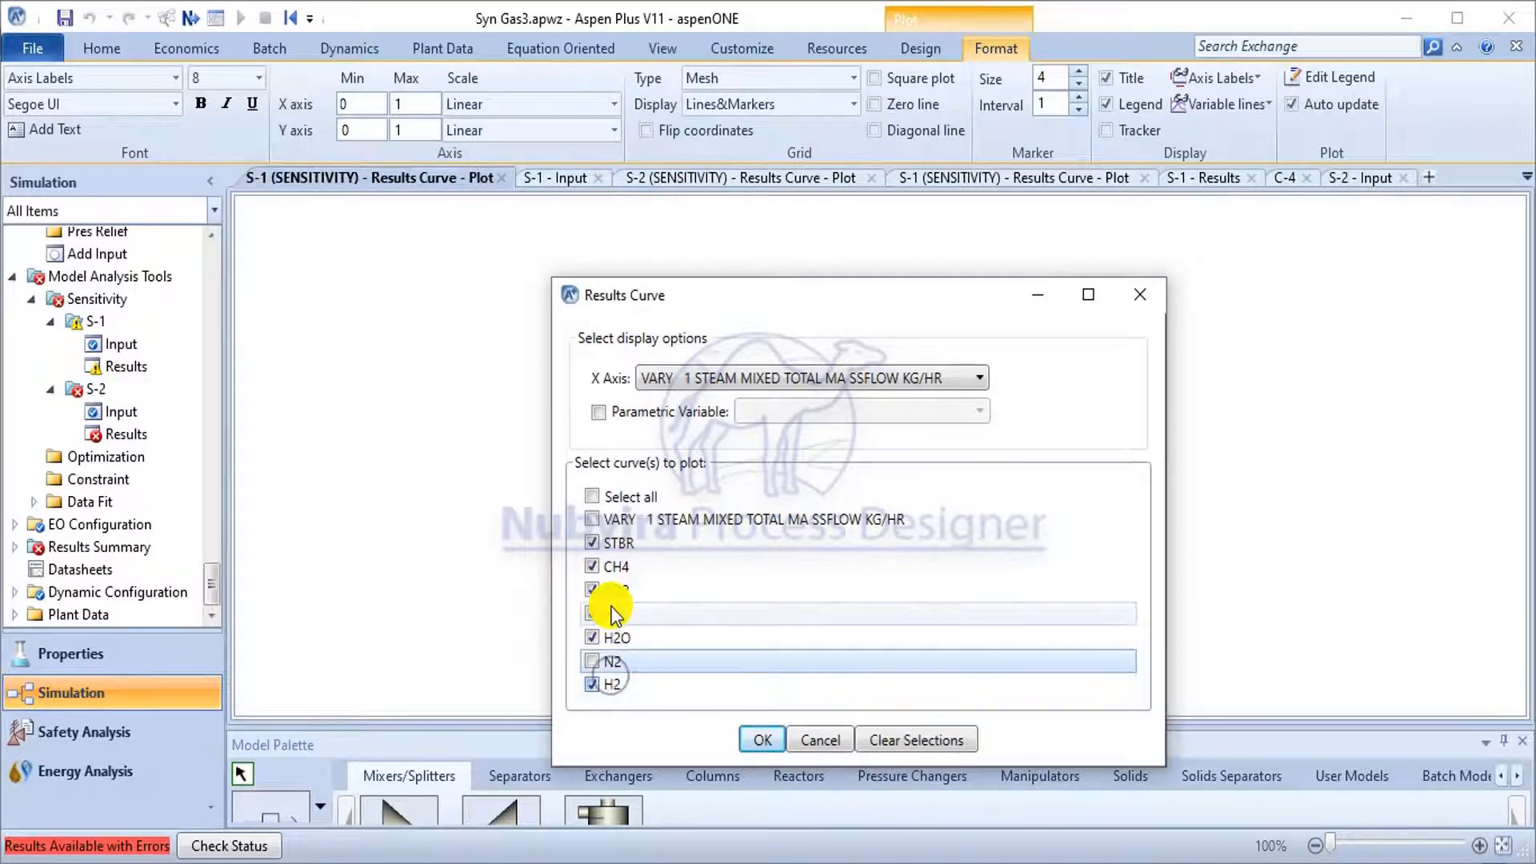
click(608, 544)
click(845, 386)
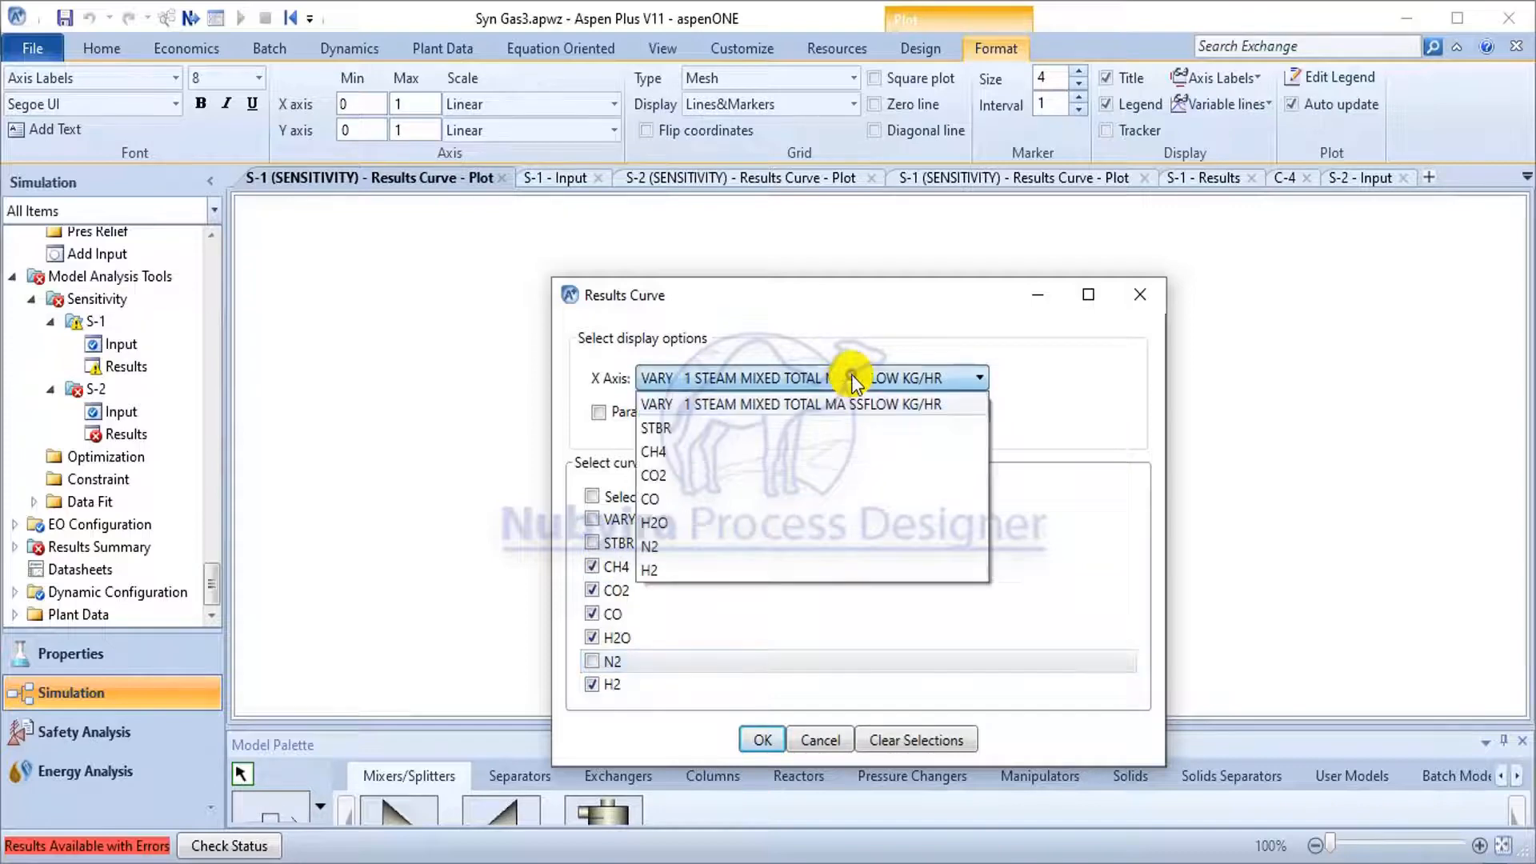
click(833, 425)
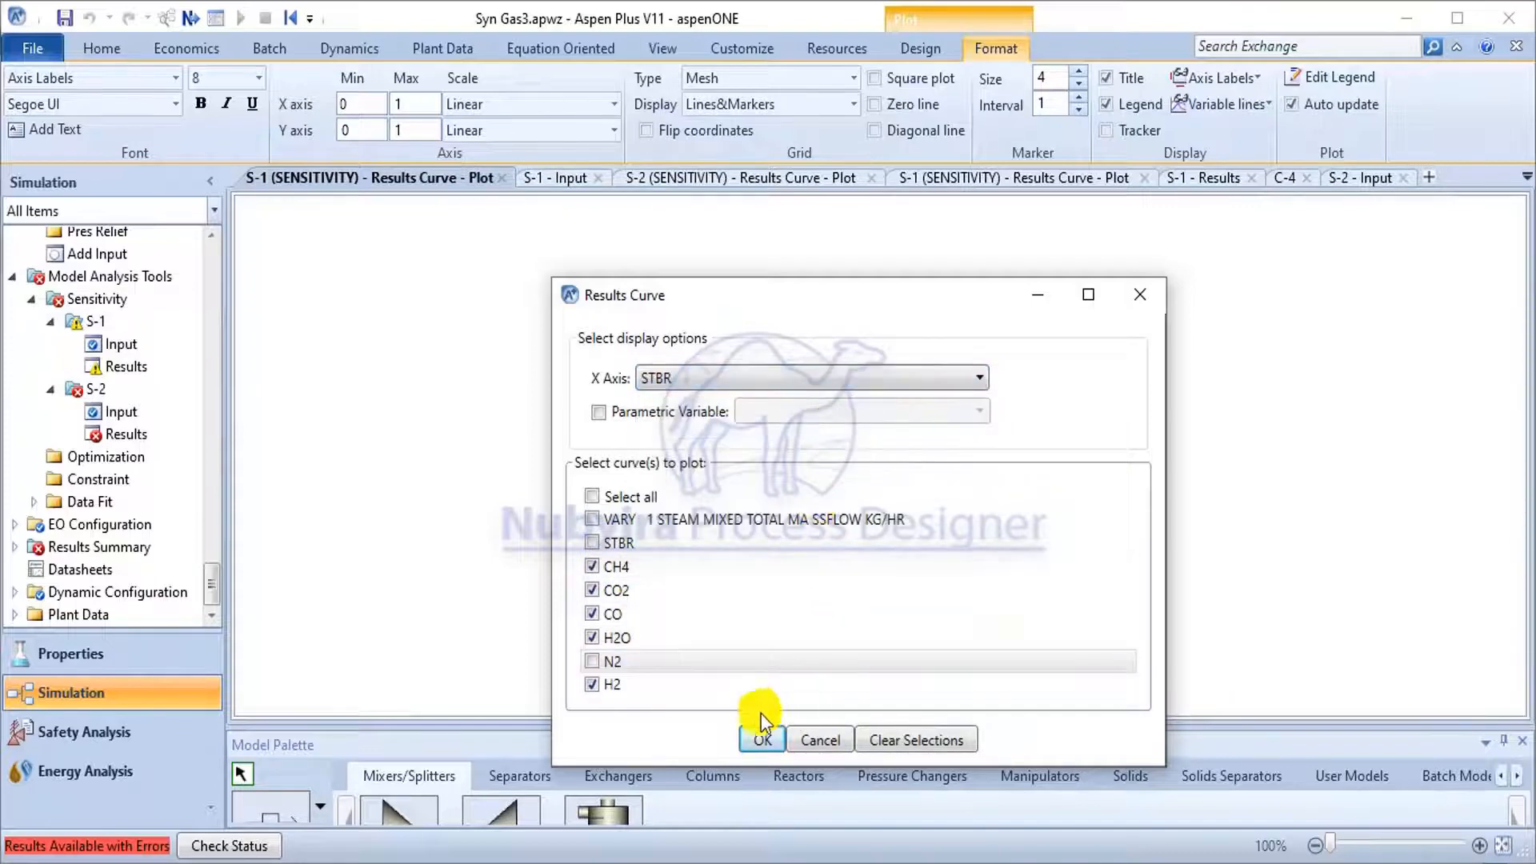
click(600, 665)
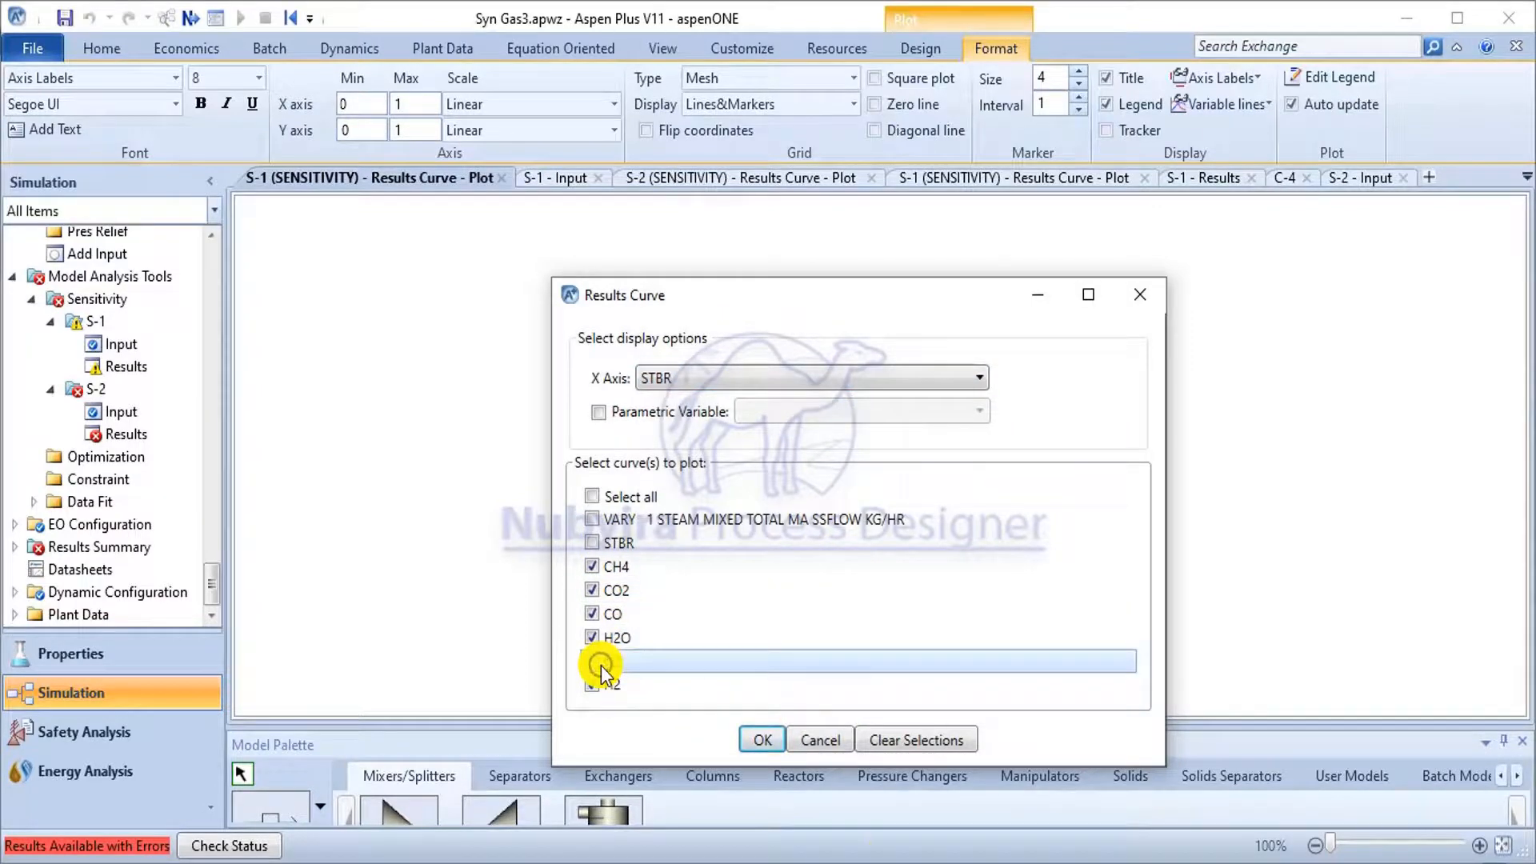
click(782, 746)
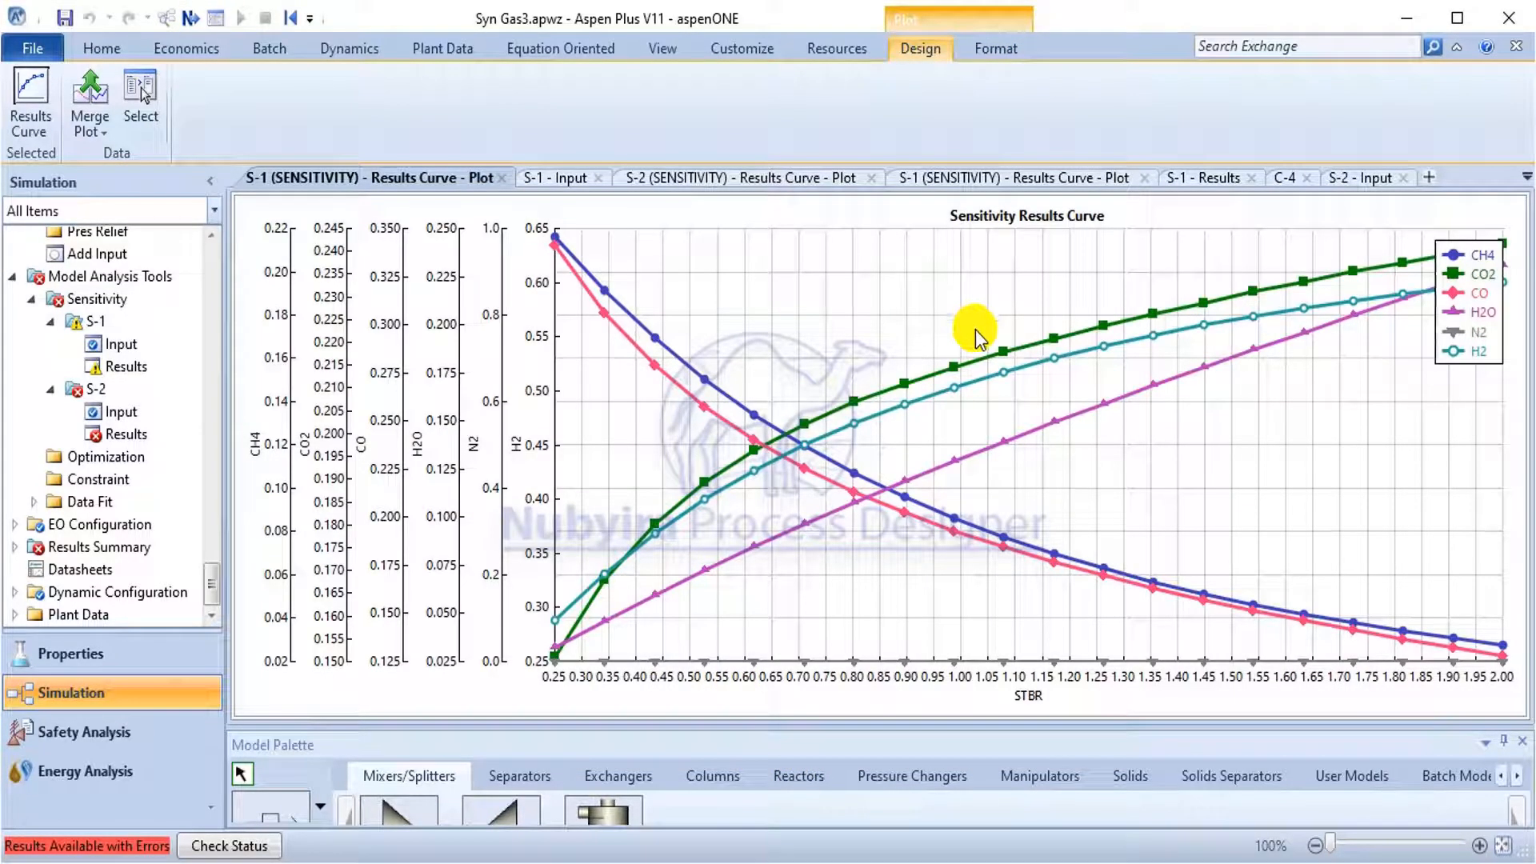
Map all curves of the S-1 sensitivity plot to a single Y axis.
click(996, 49)
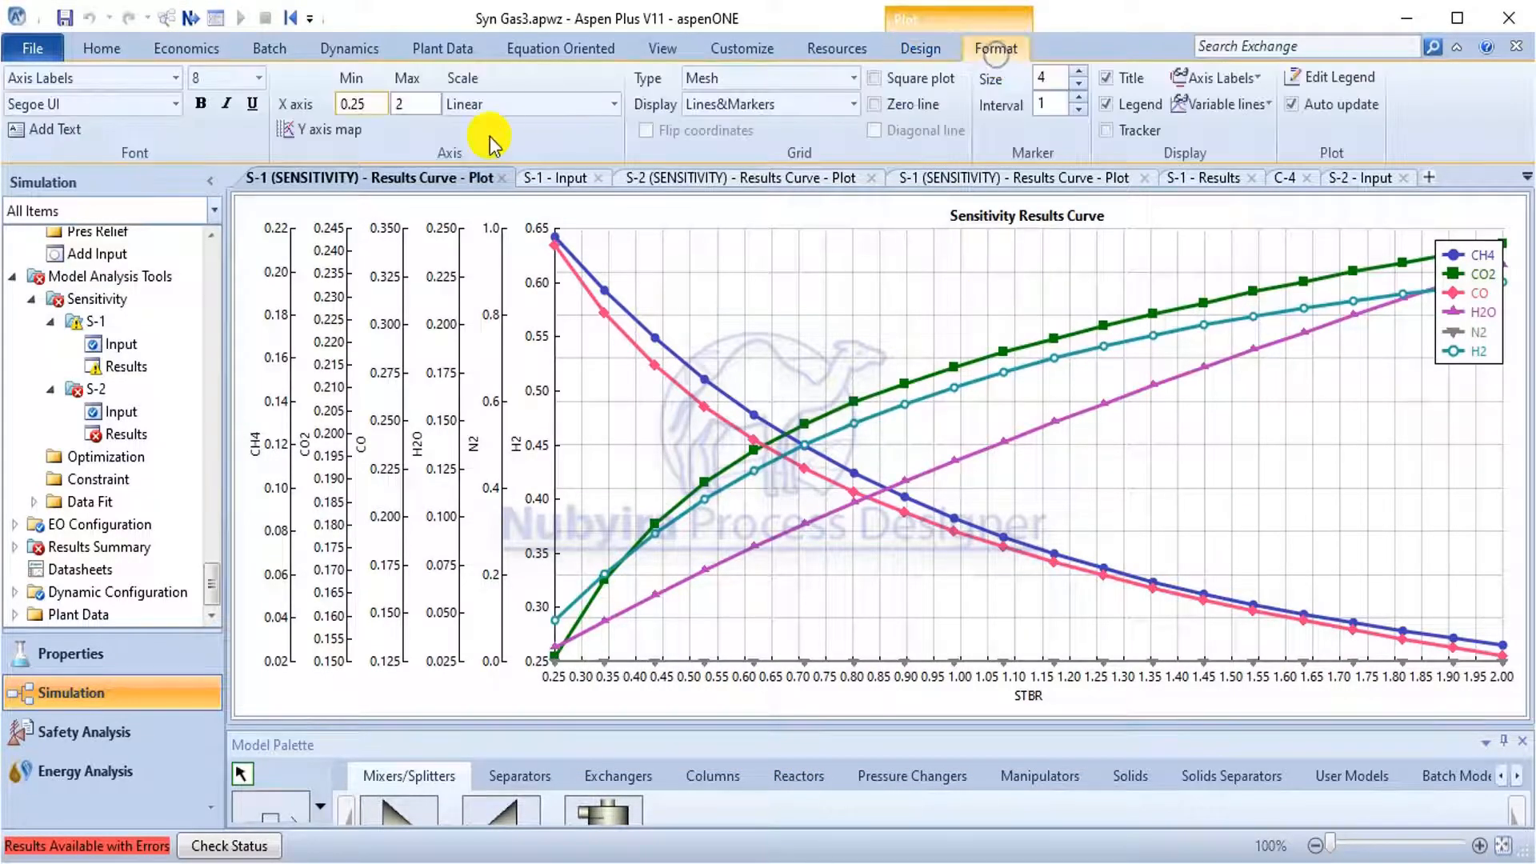
click(364, 129)
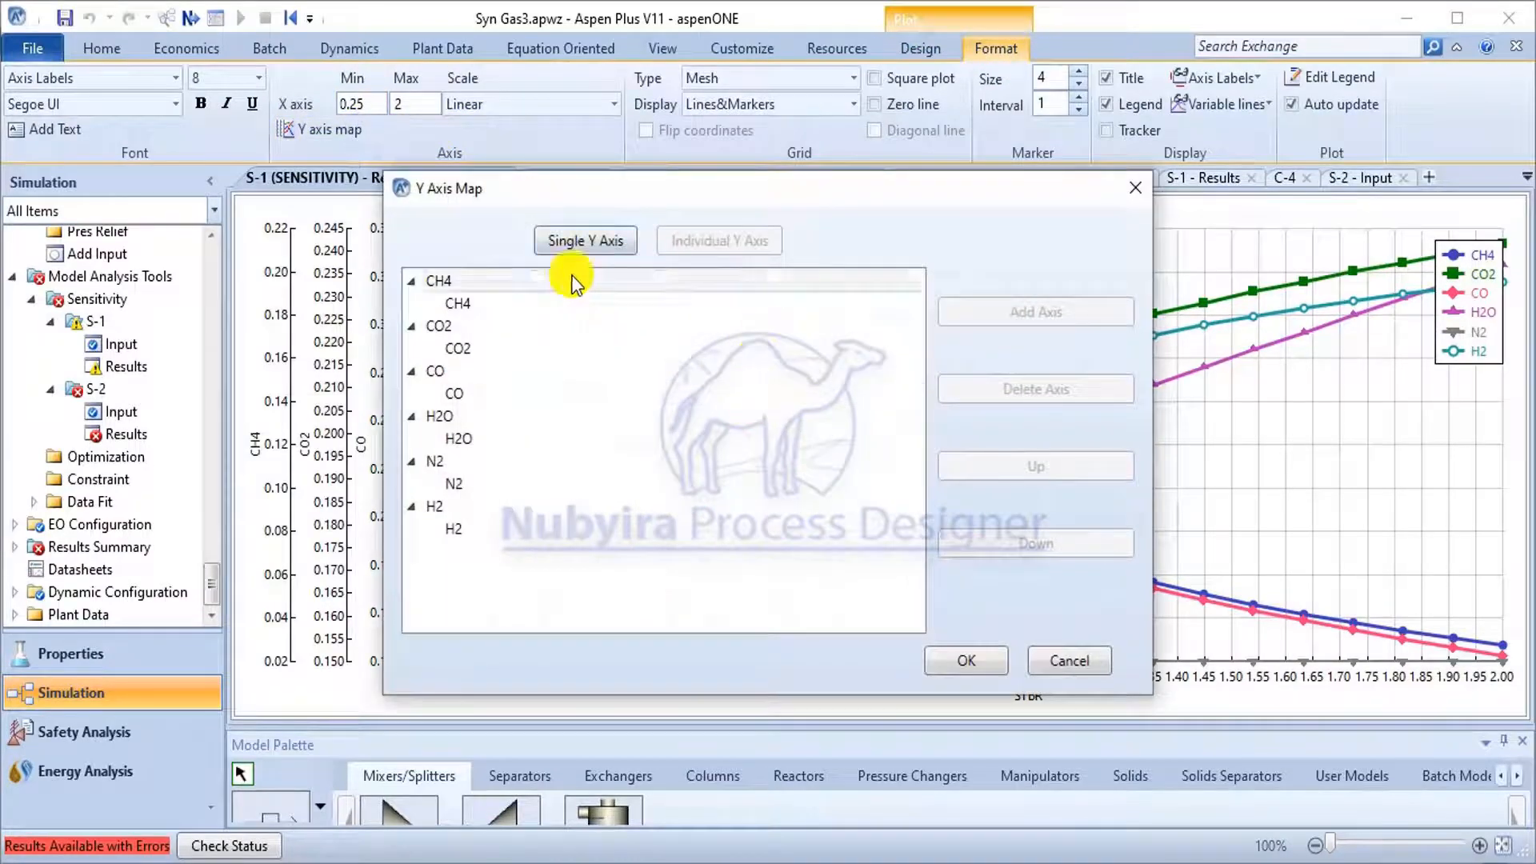
click(582, 240)
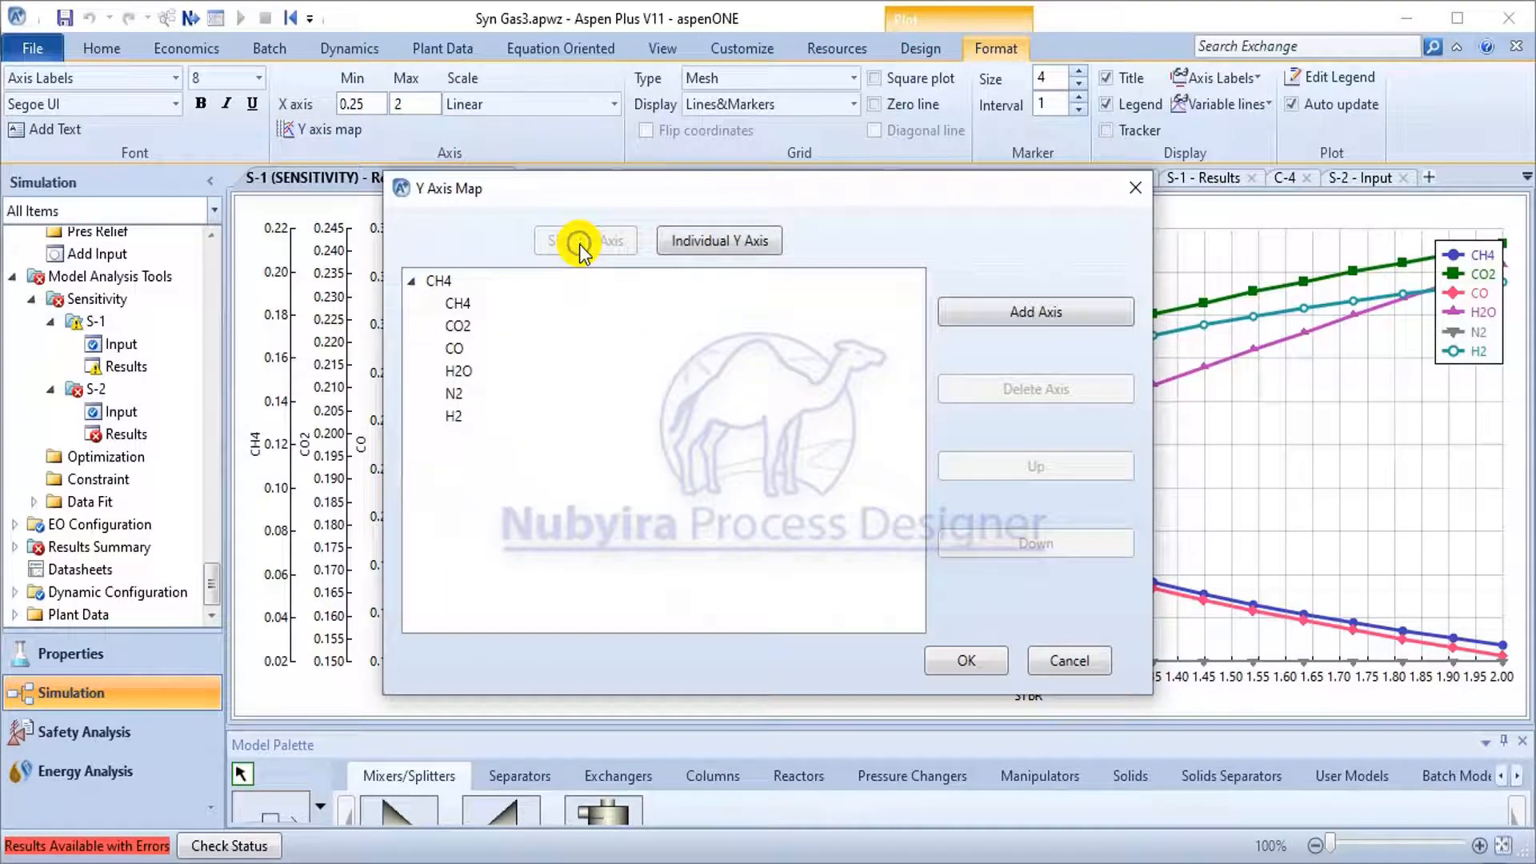
click(962, 661)
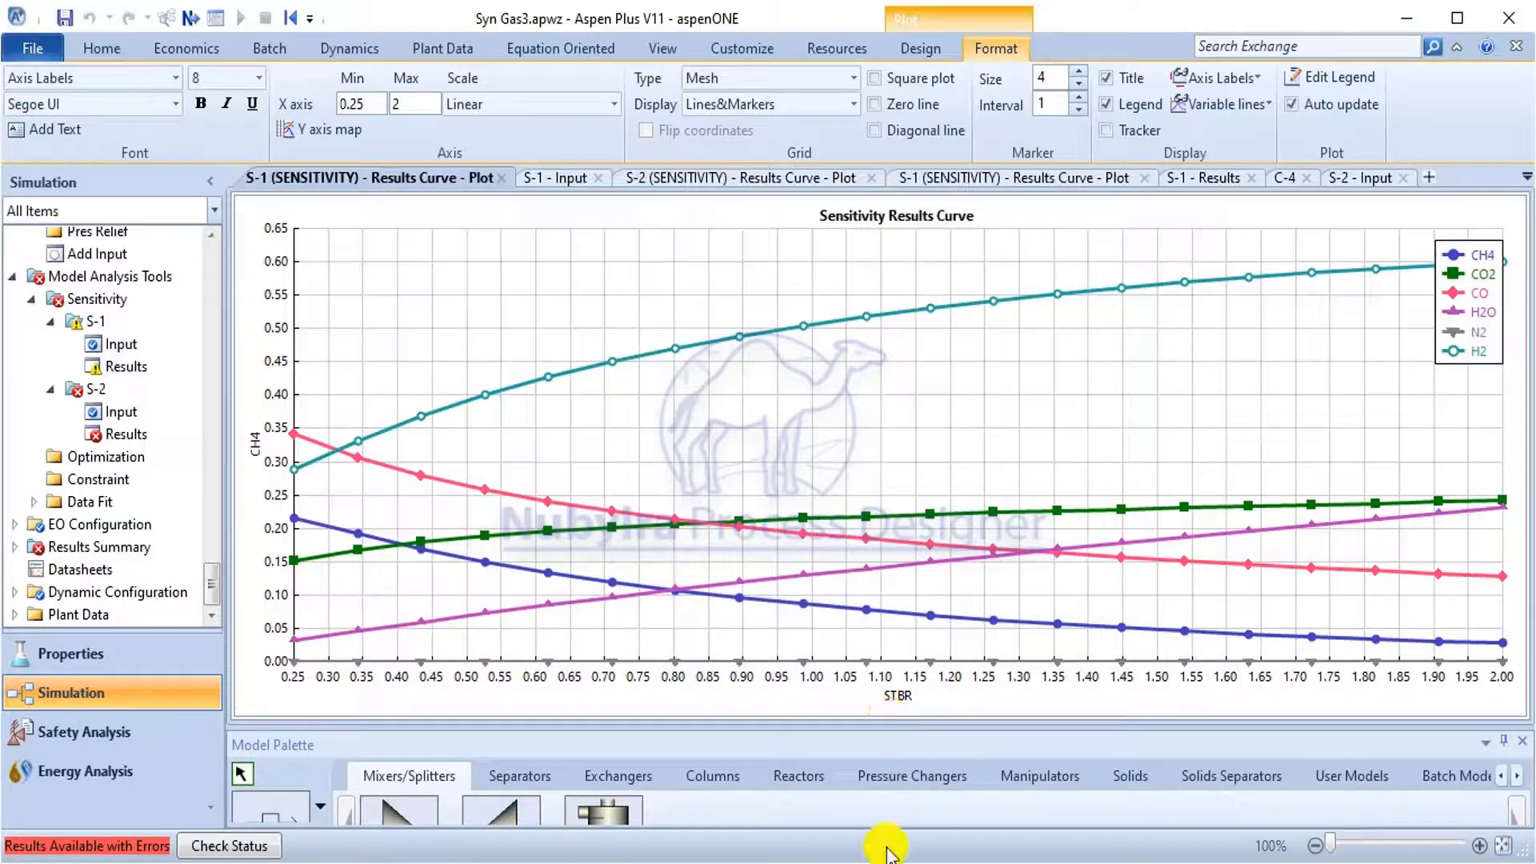
Compare the S-1 syngas composition curves against STBR with Fig. 5a in the paper.
click(881, 863)
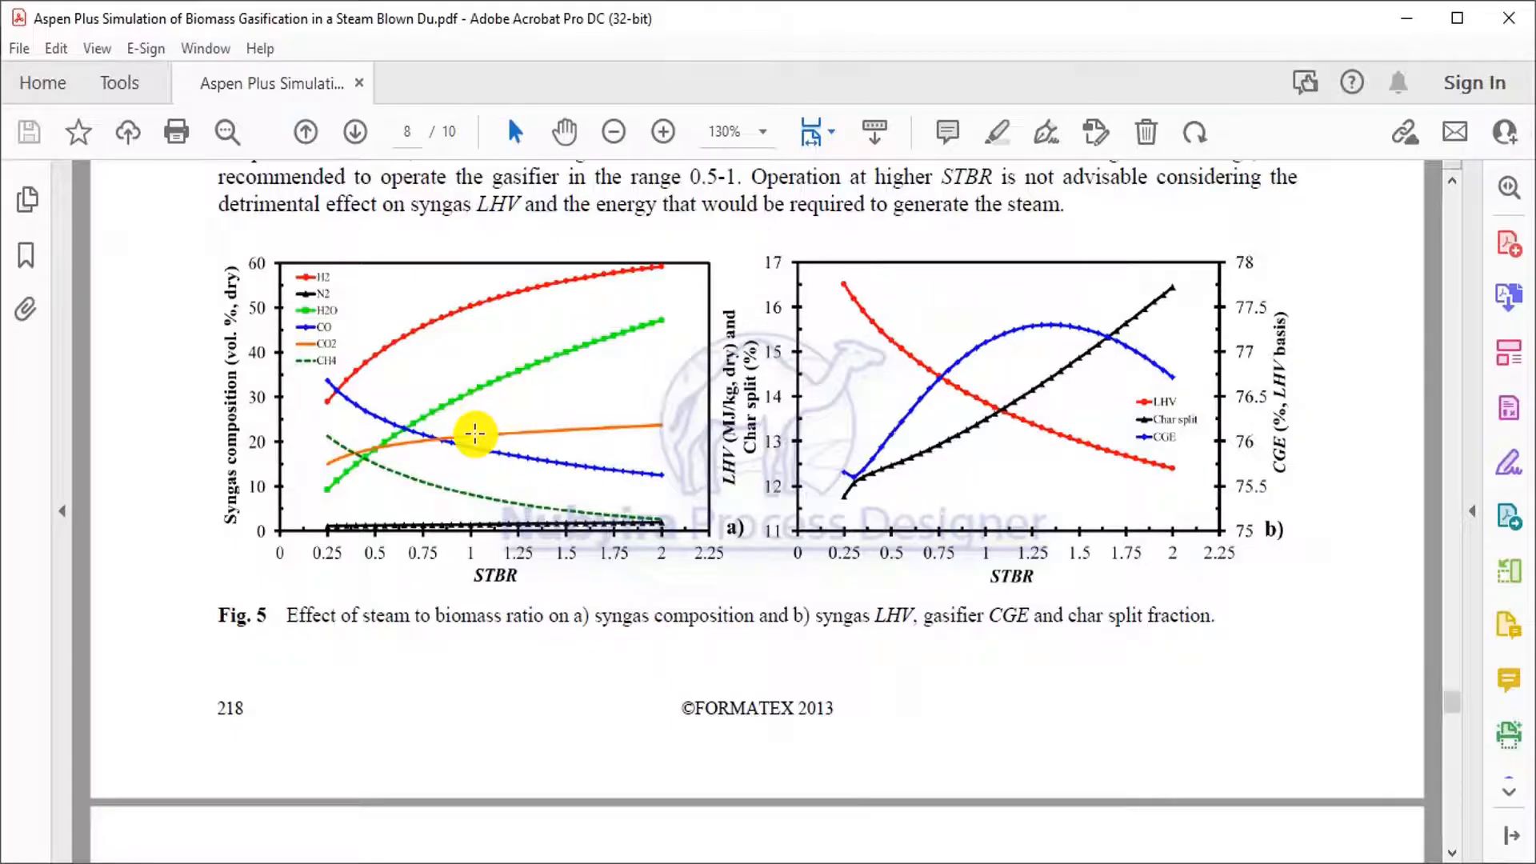
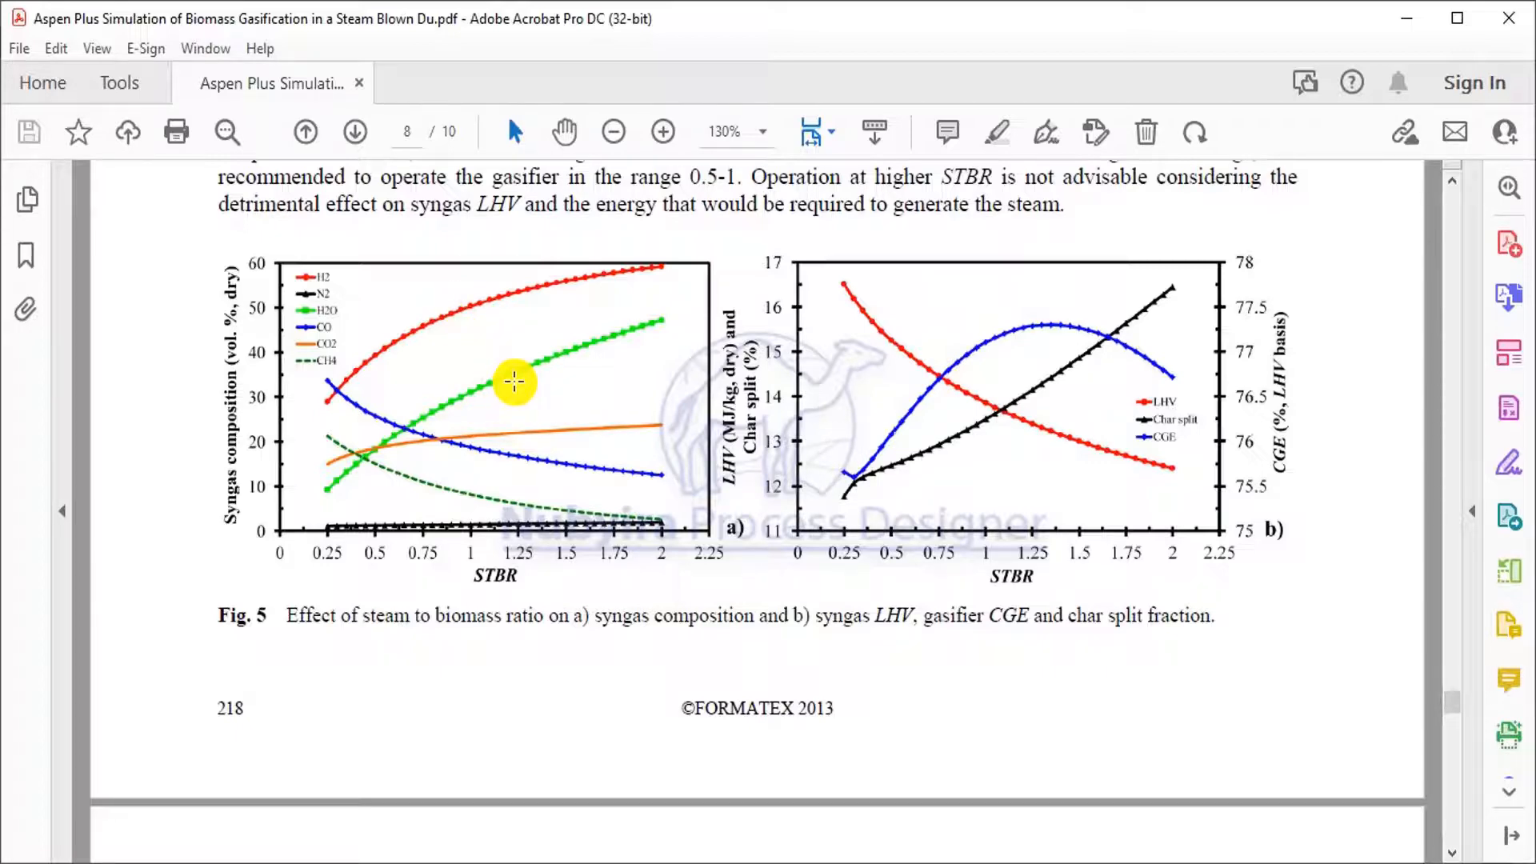
click(849, 863)
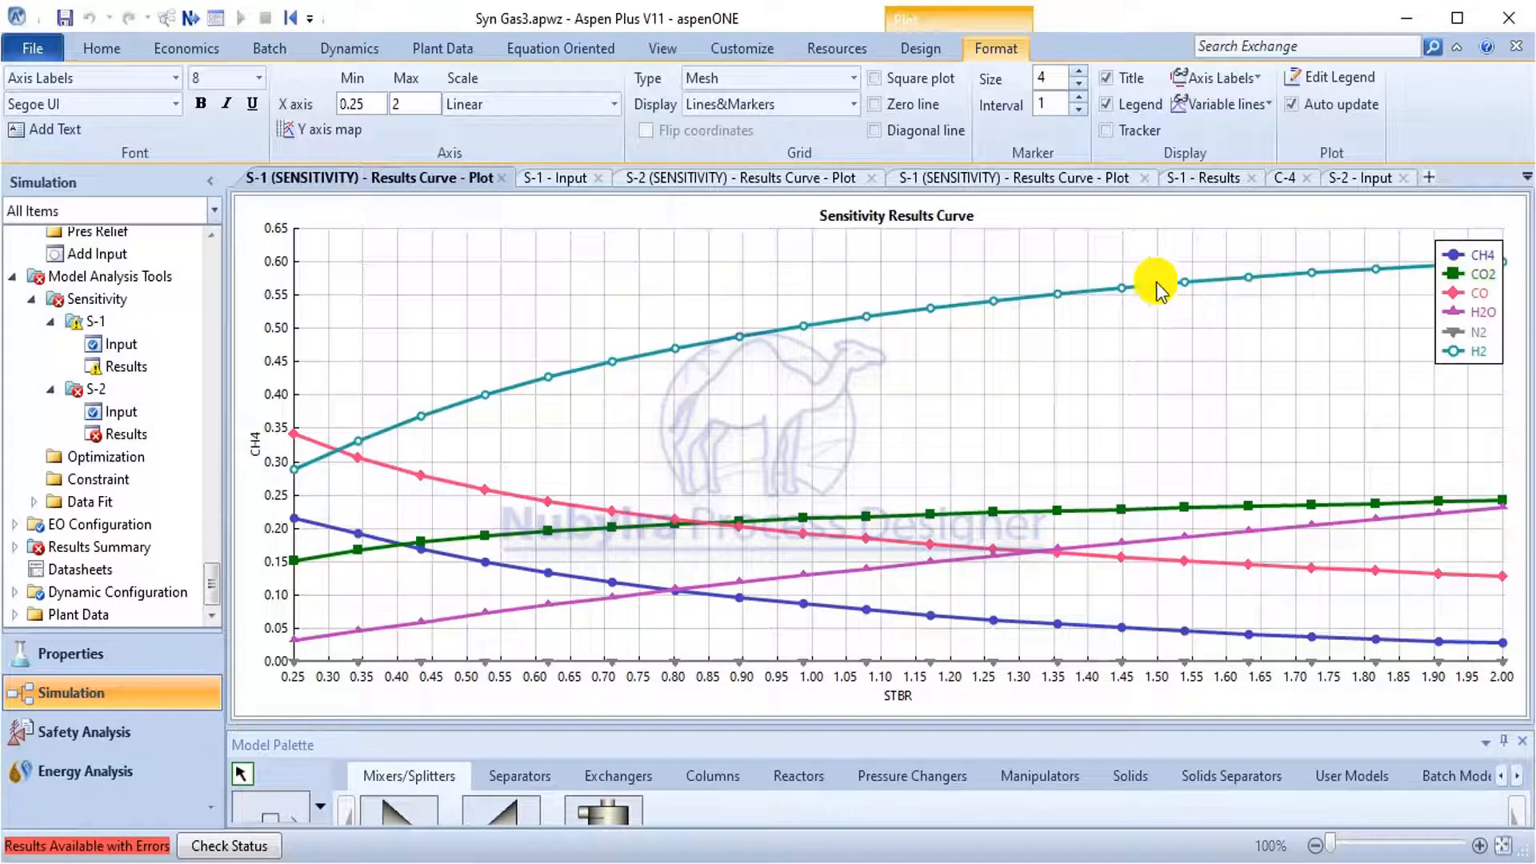
mouse_move(1123, 293)
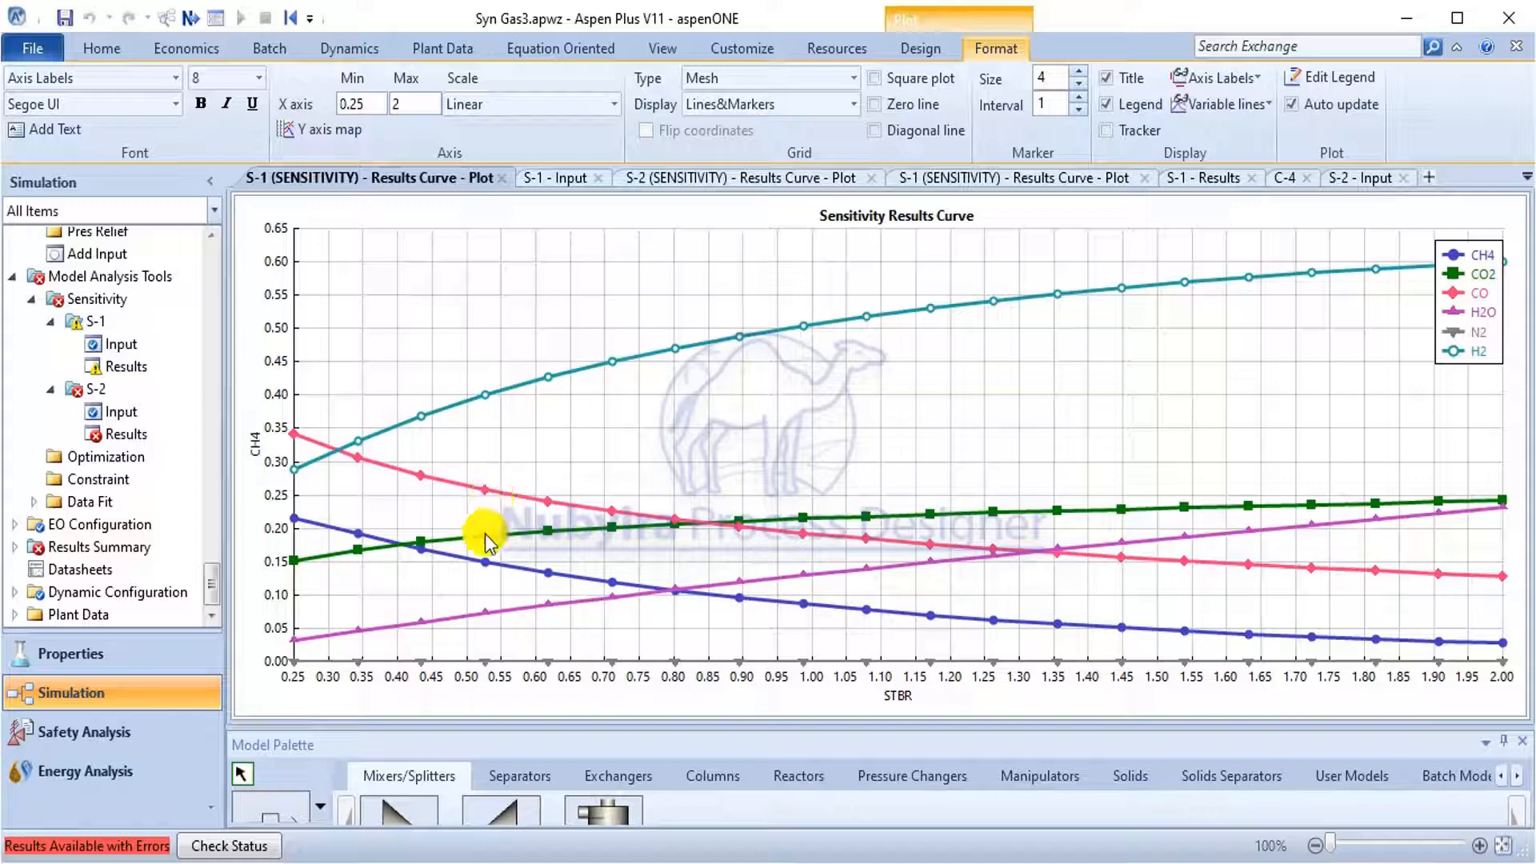
mouse_move(486, 541)
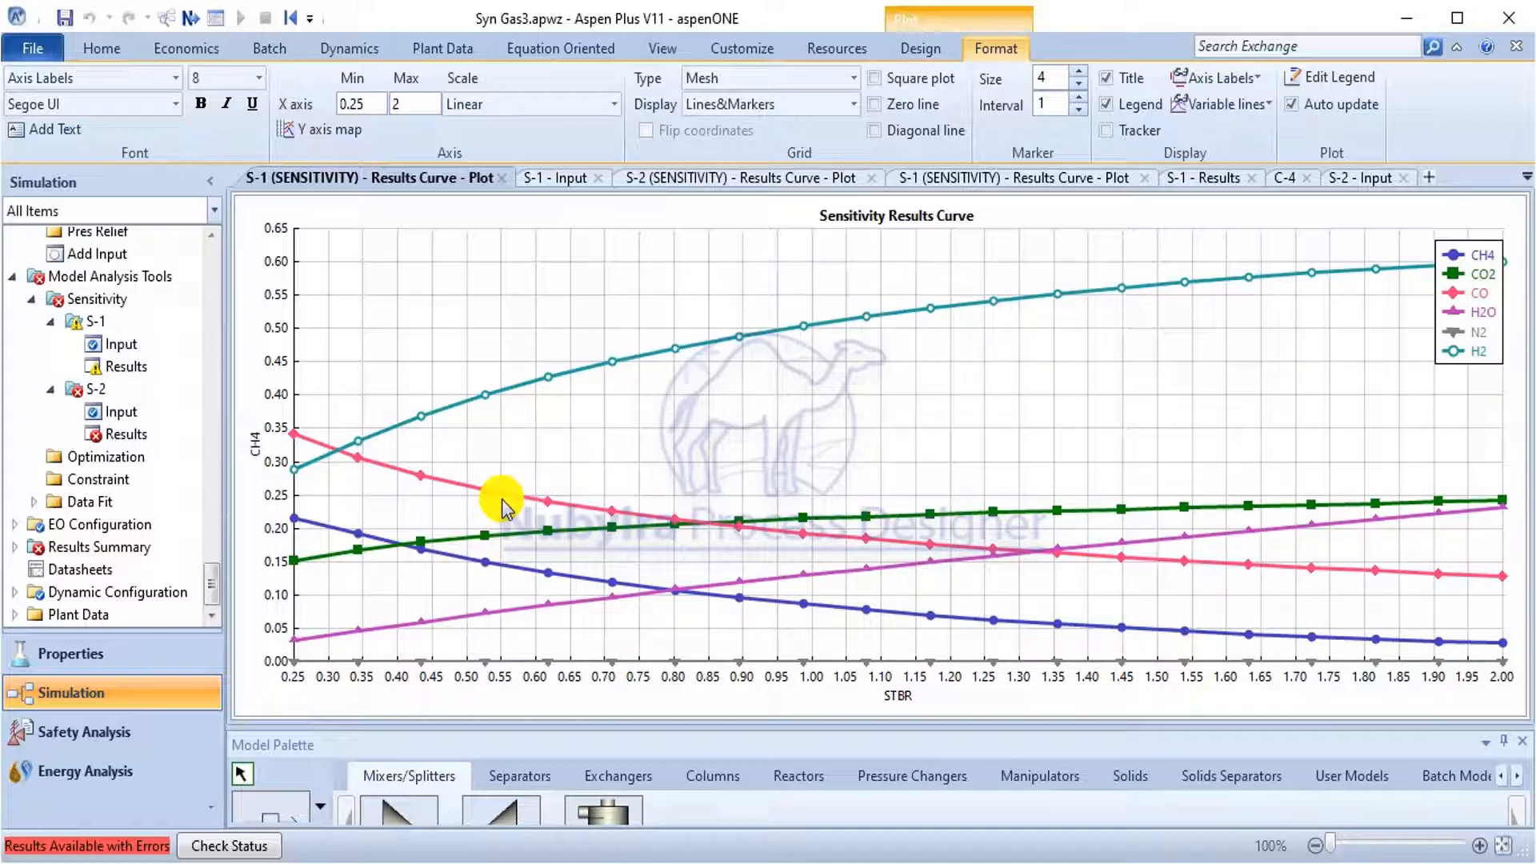
click(848, 861)
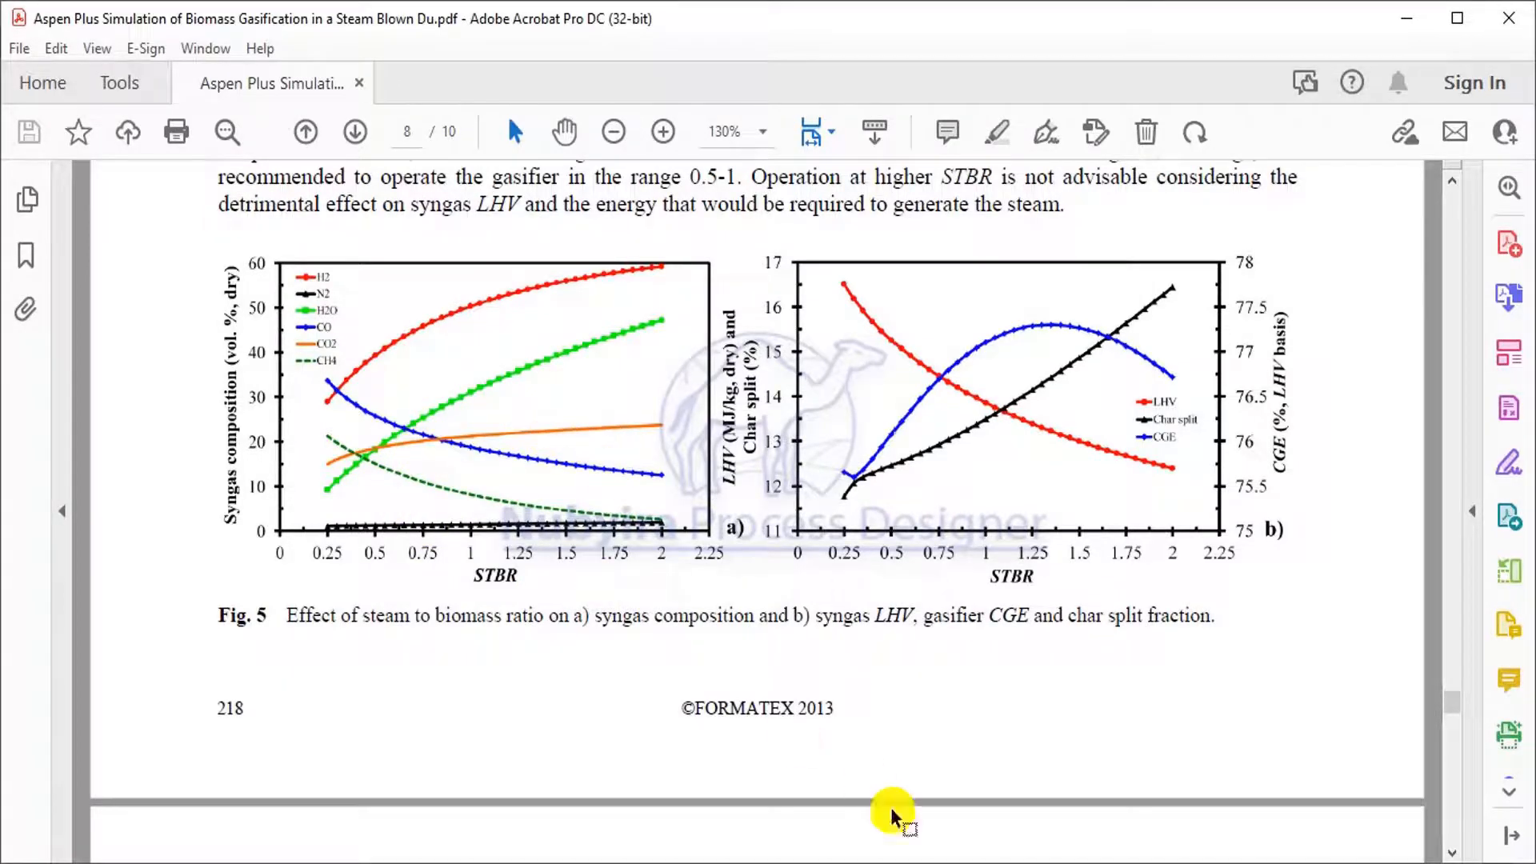
click(848, 862)
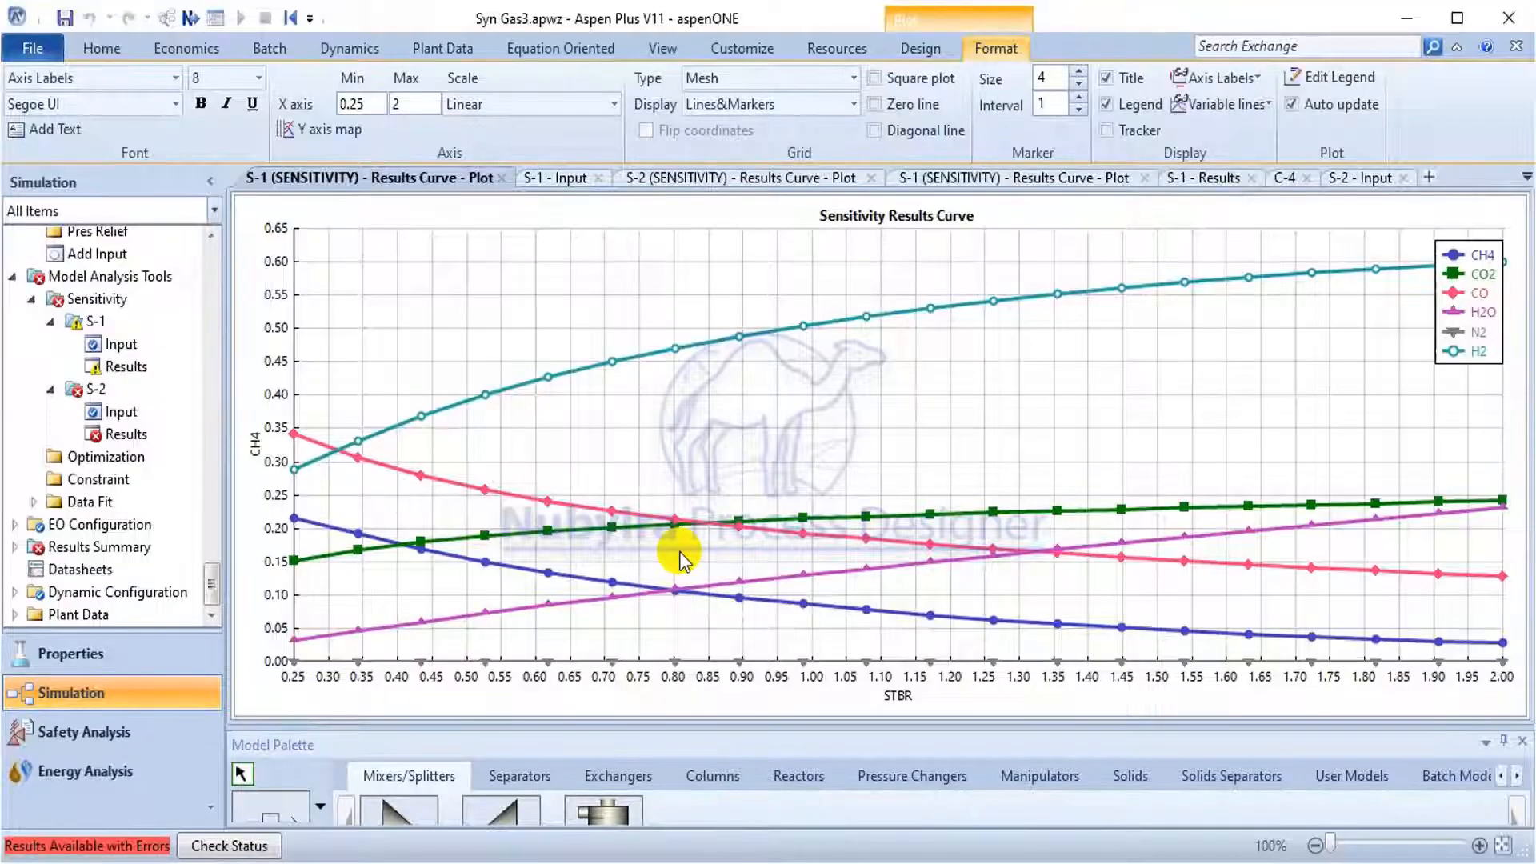
Plot a results curve from S-2's results with STBR on the X axis and LHVGAS, CGS and CHARSPLT as curves.
double_click(166, 437)
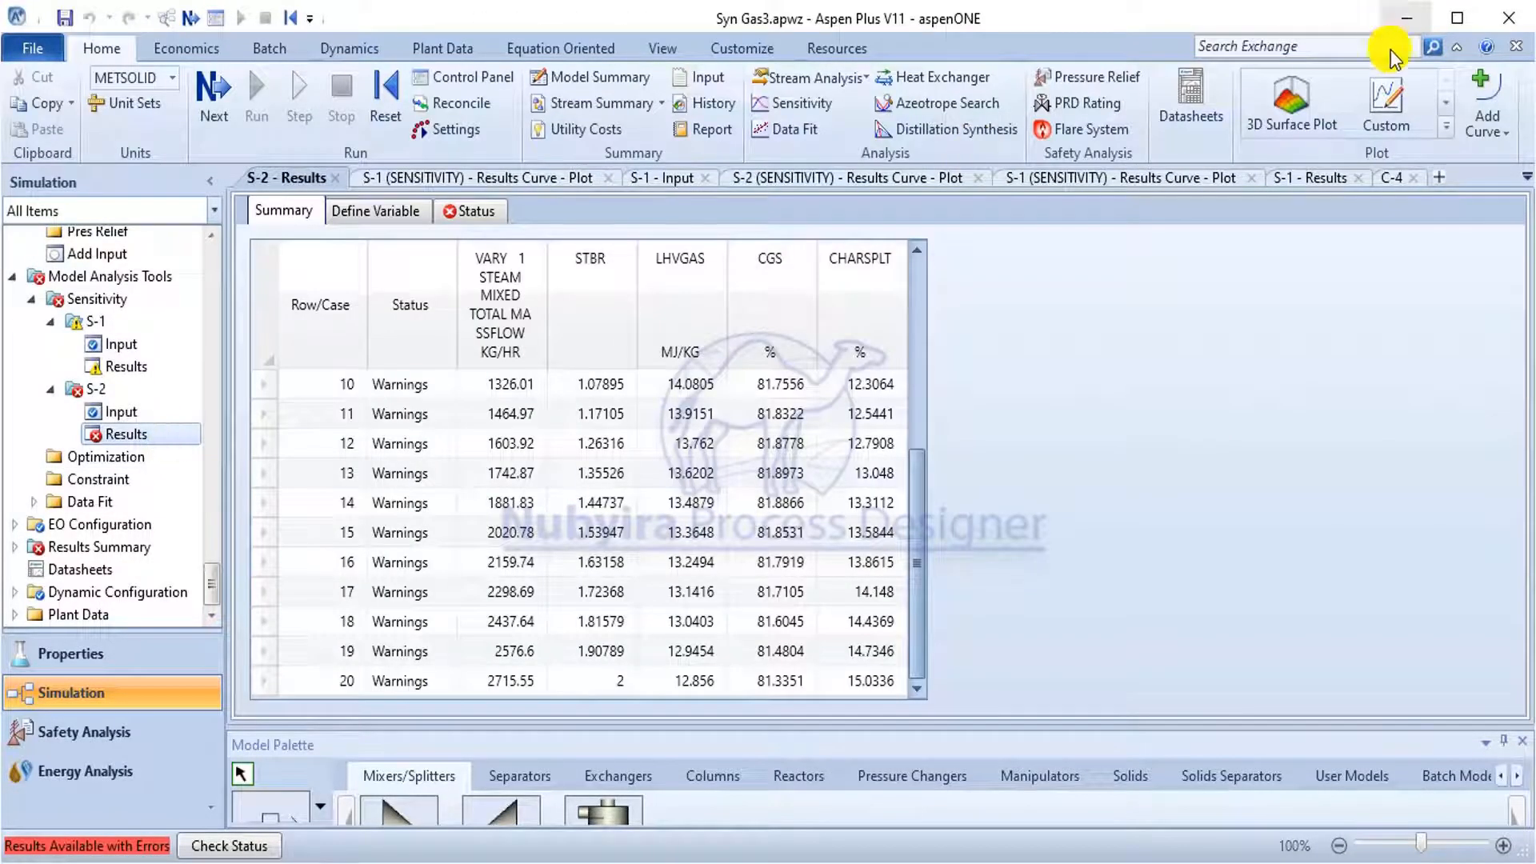
click(1444, 137)
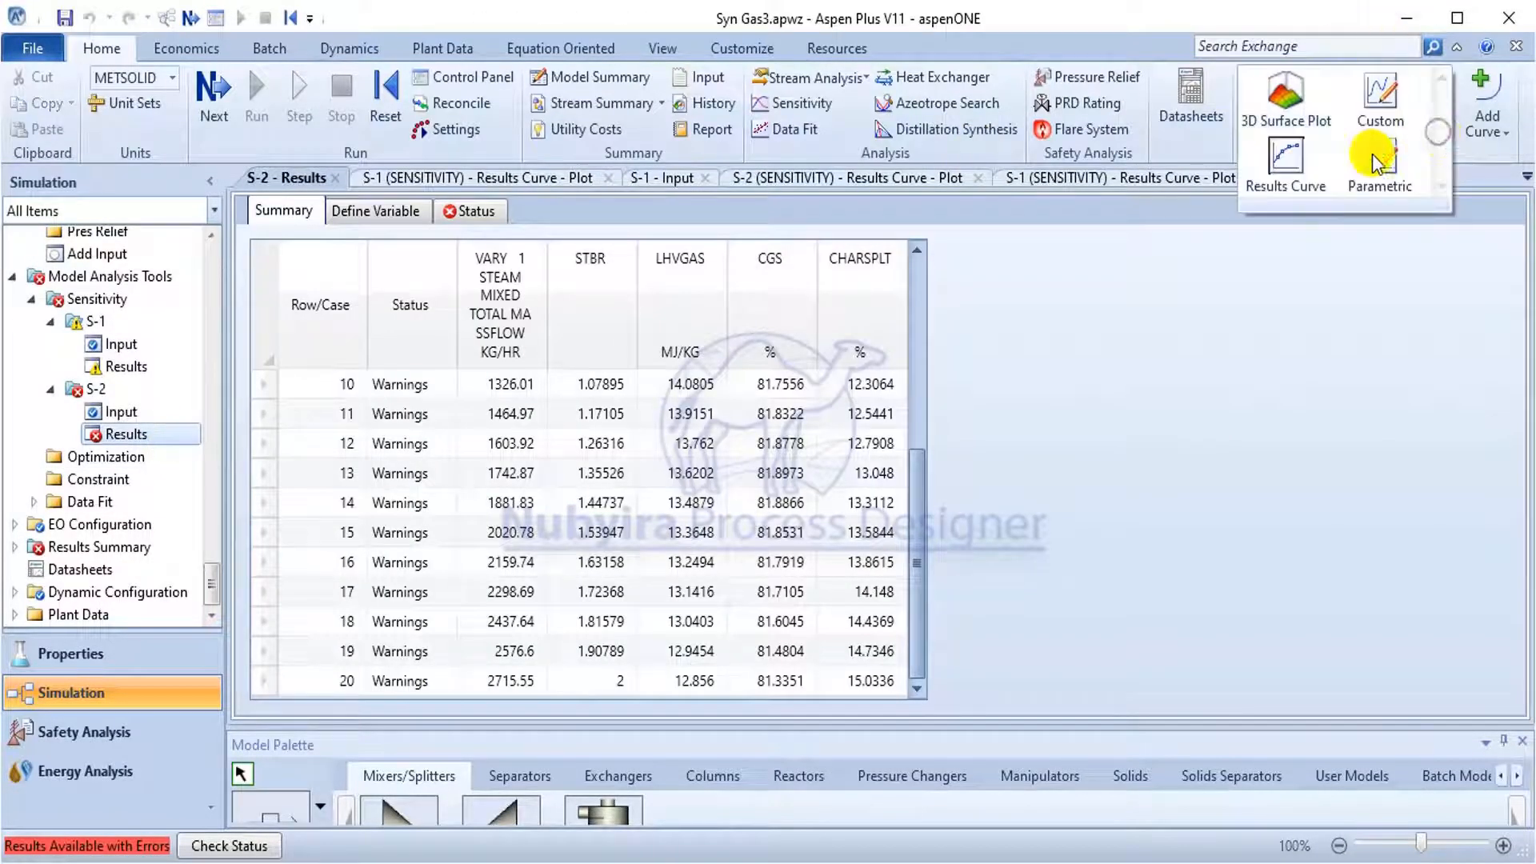
click(1284, 186)
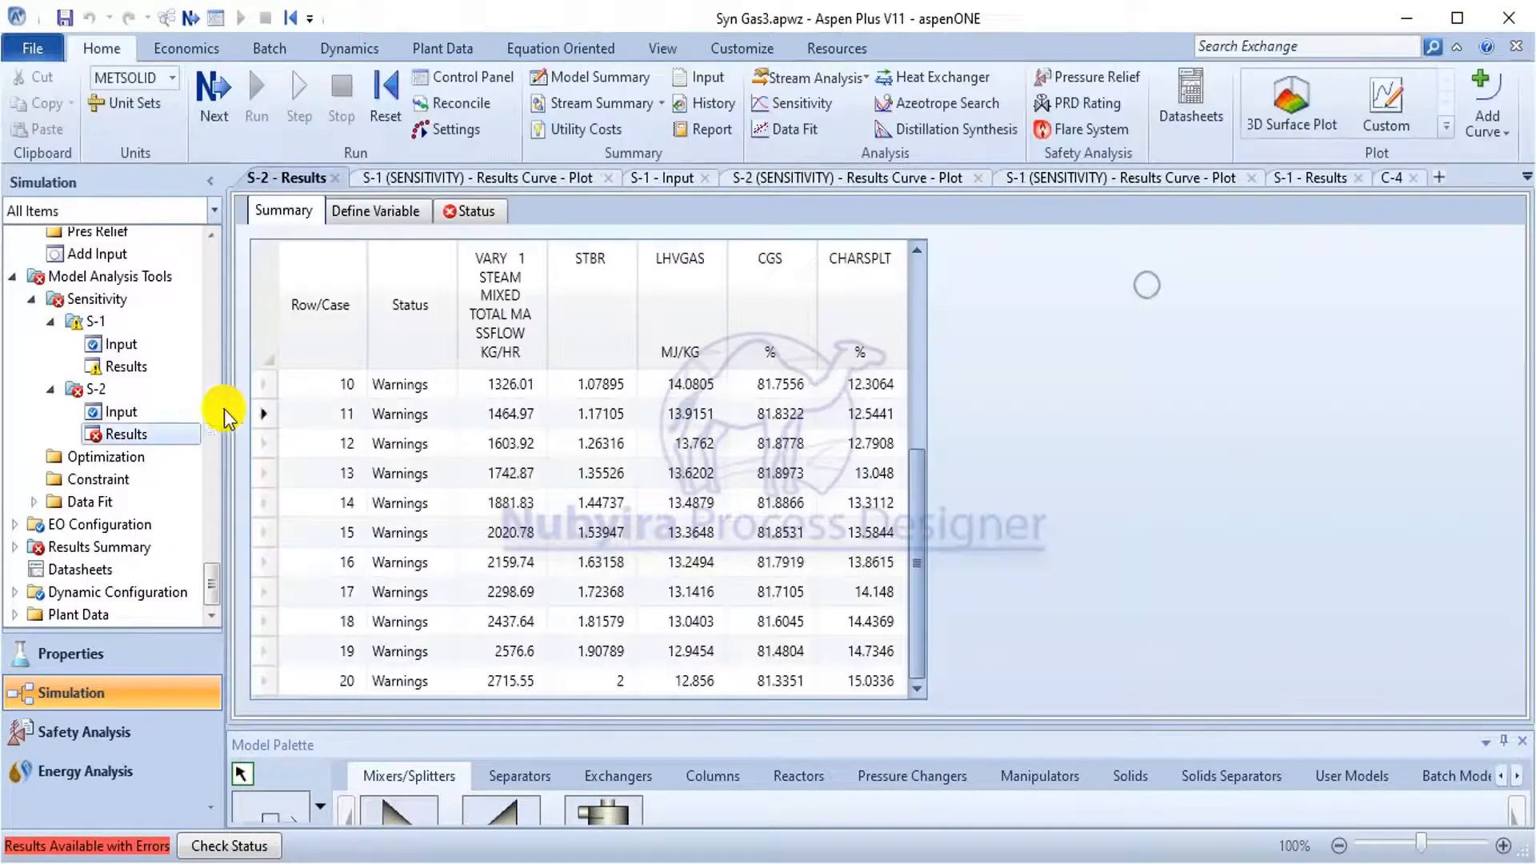
scroll(439, 440, up, 1)
scroll(438, 440, up, 2)
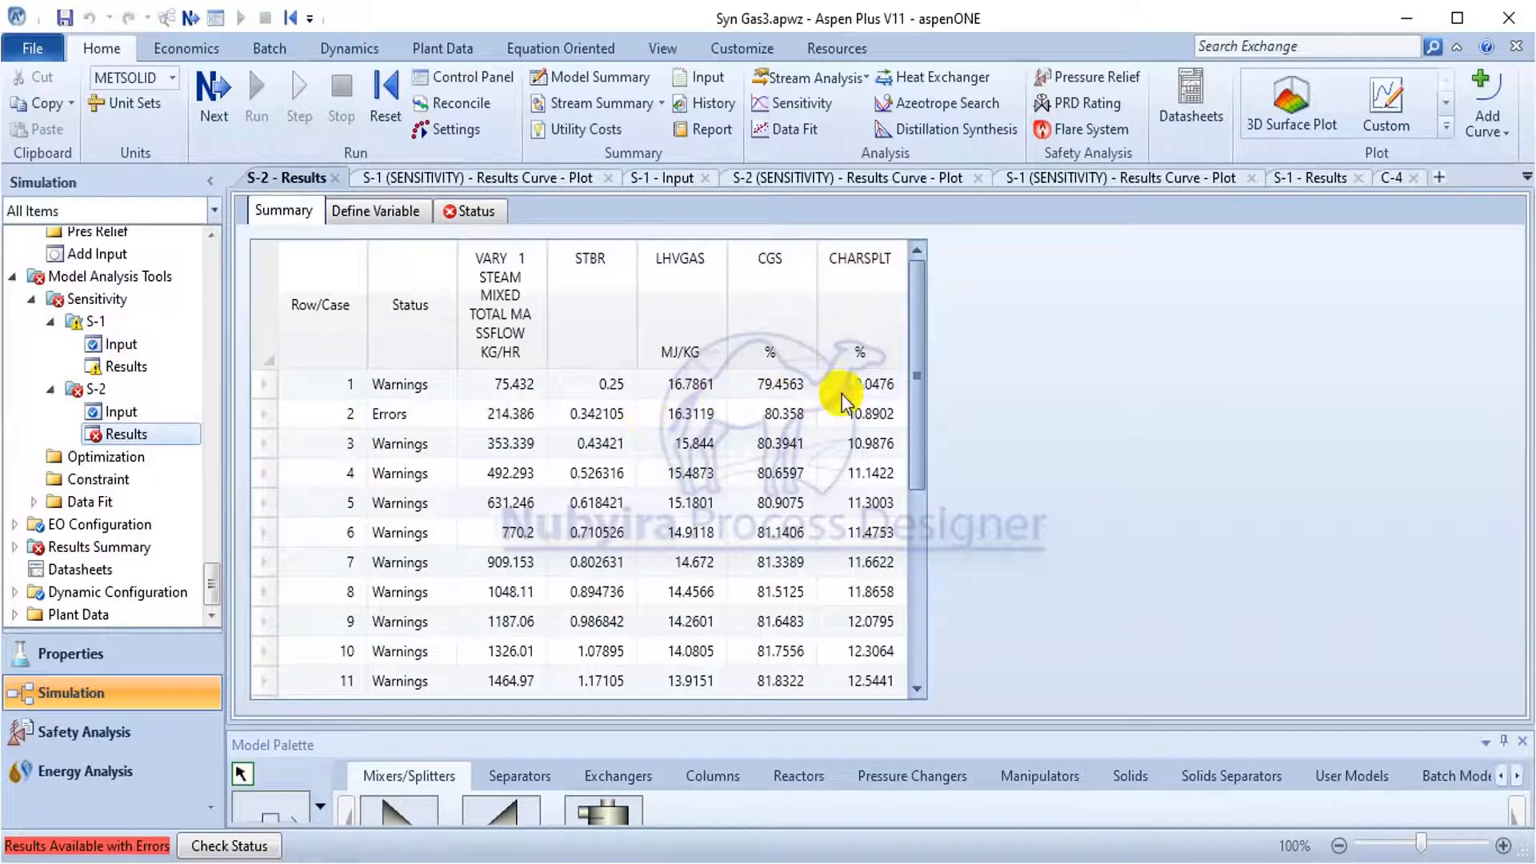
click(1446, 125)
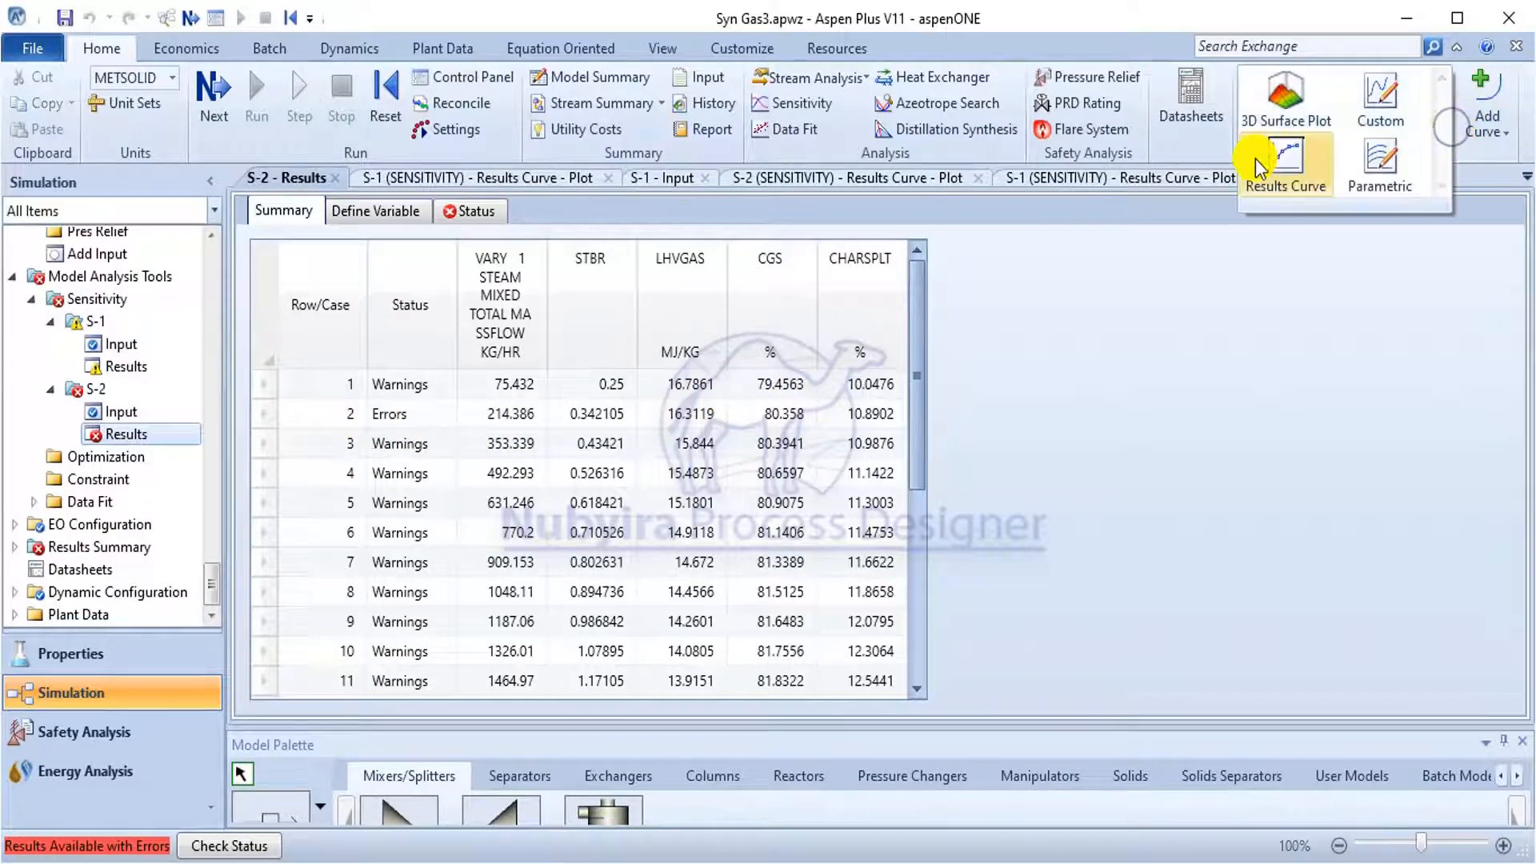
click(1286, 167)
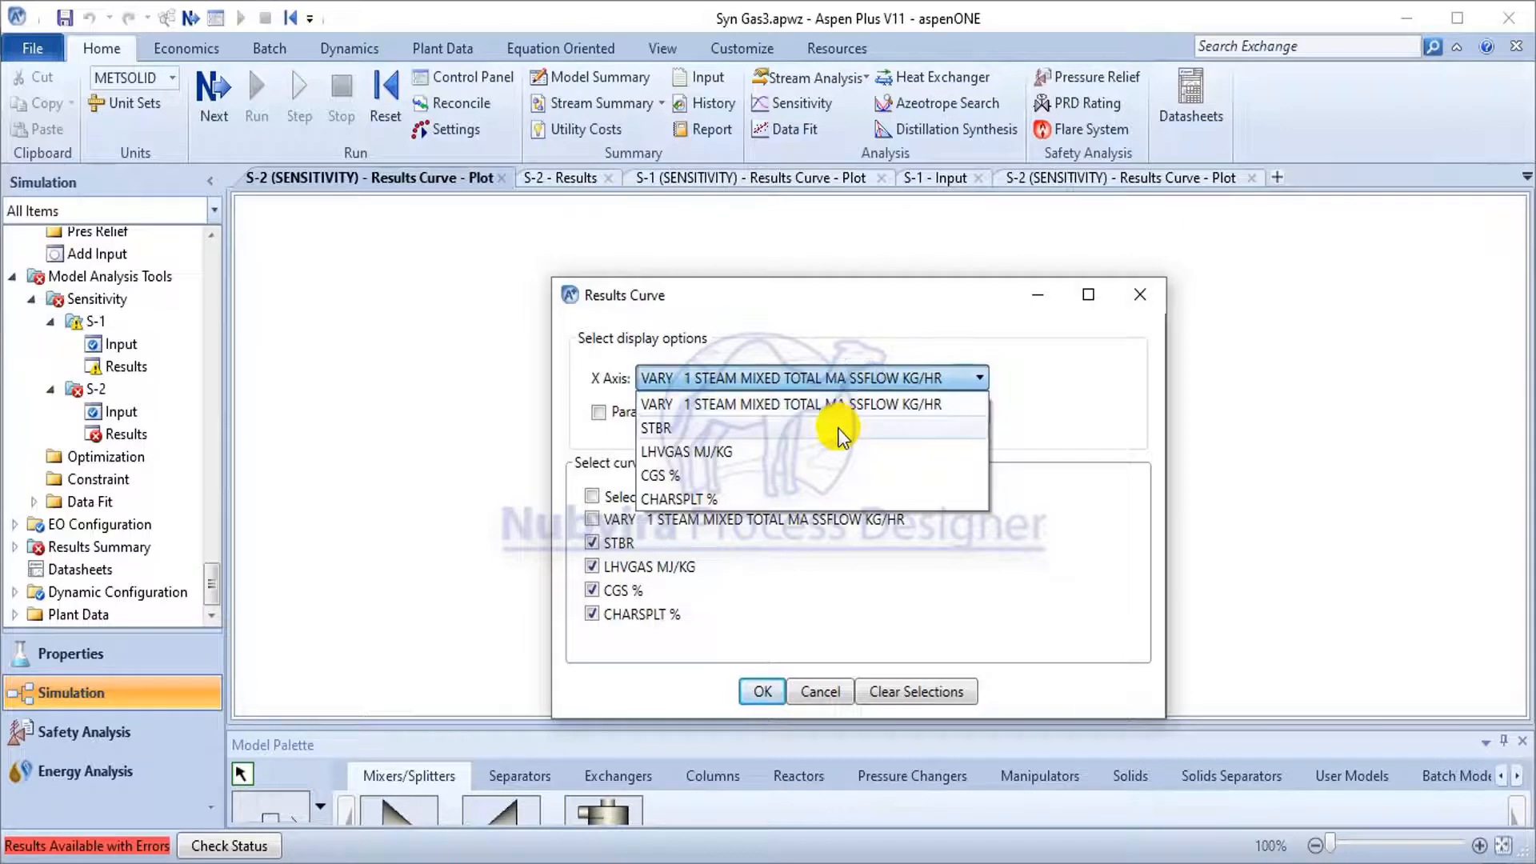
click(839, 428)
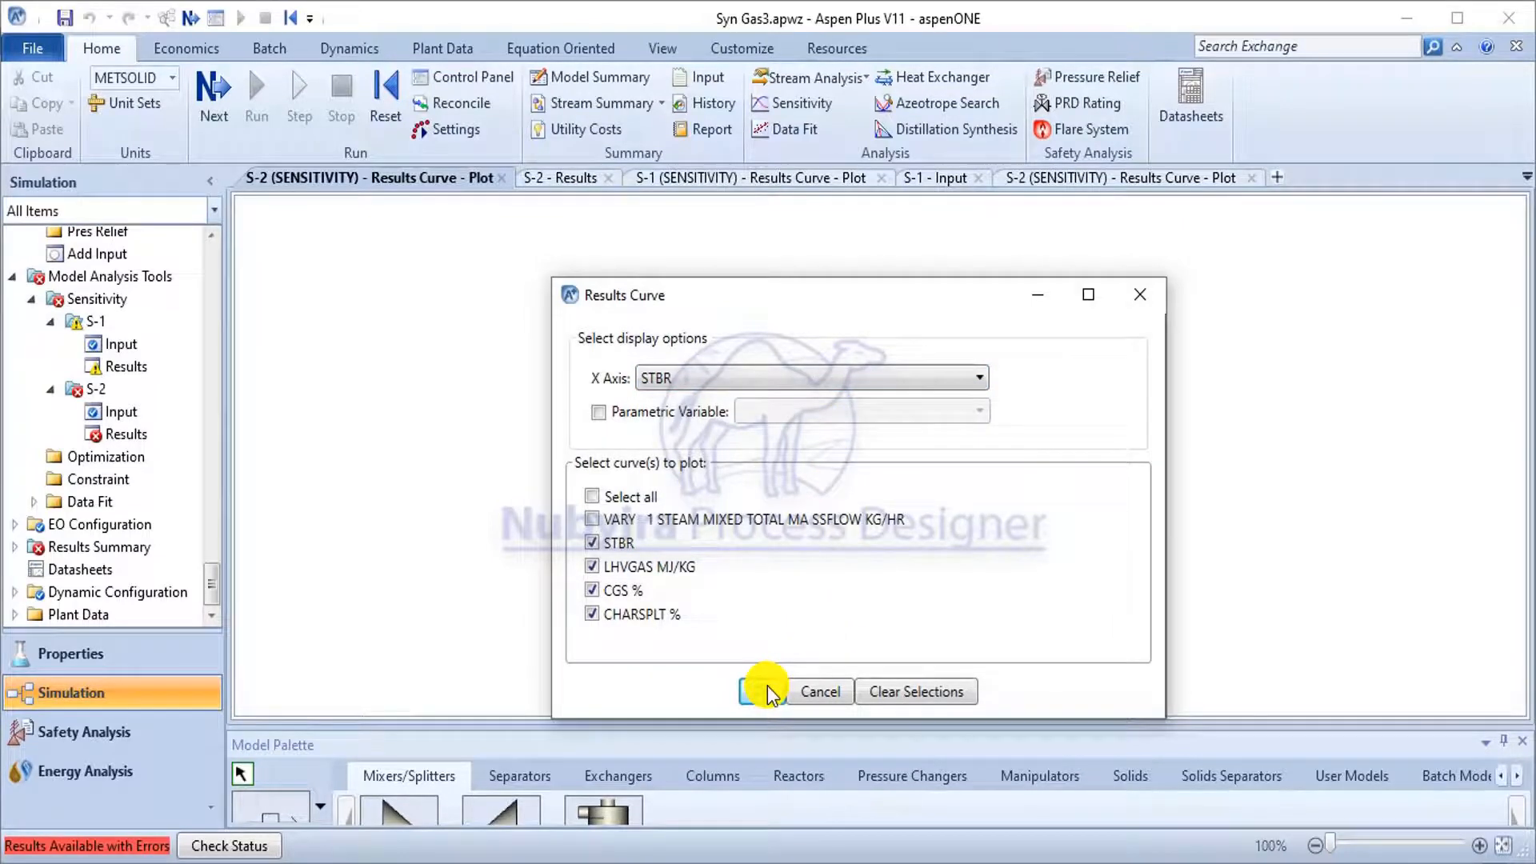
click(614, 547)
click(747, 693)
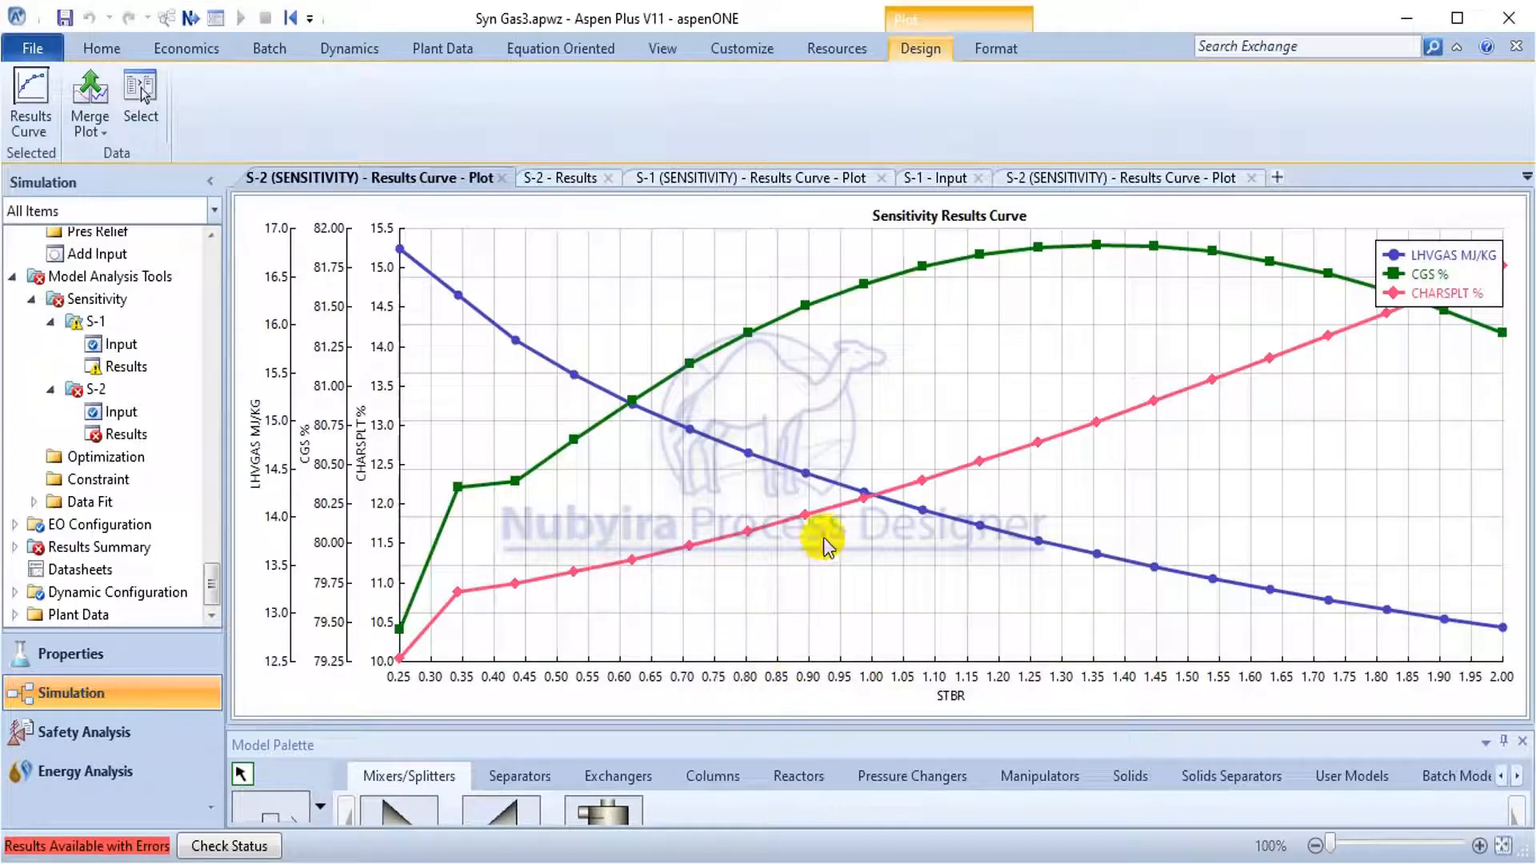
Compare the S-2 curves of LHV, cold gas efficiency and char split against STBR with Fig. 5b in the paper.
click(845, 862)
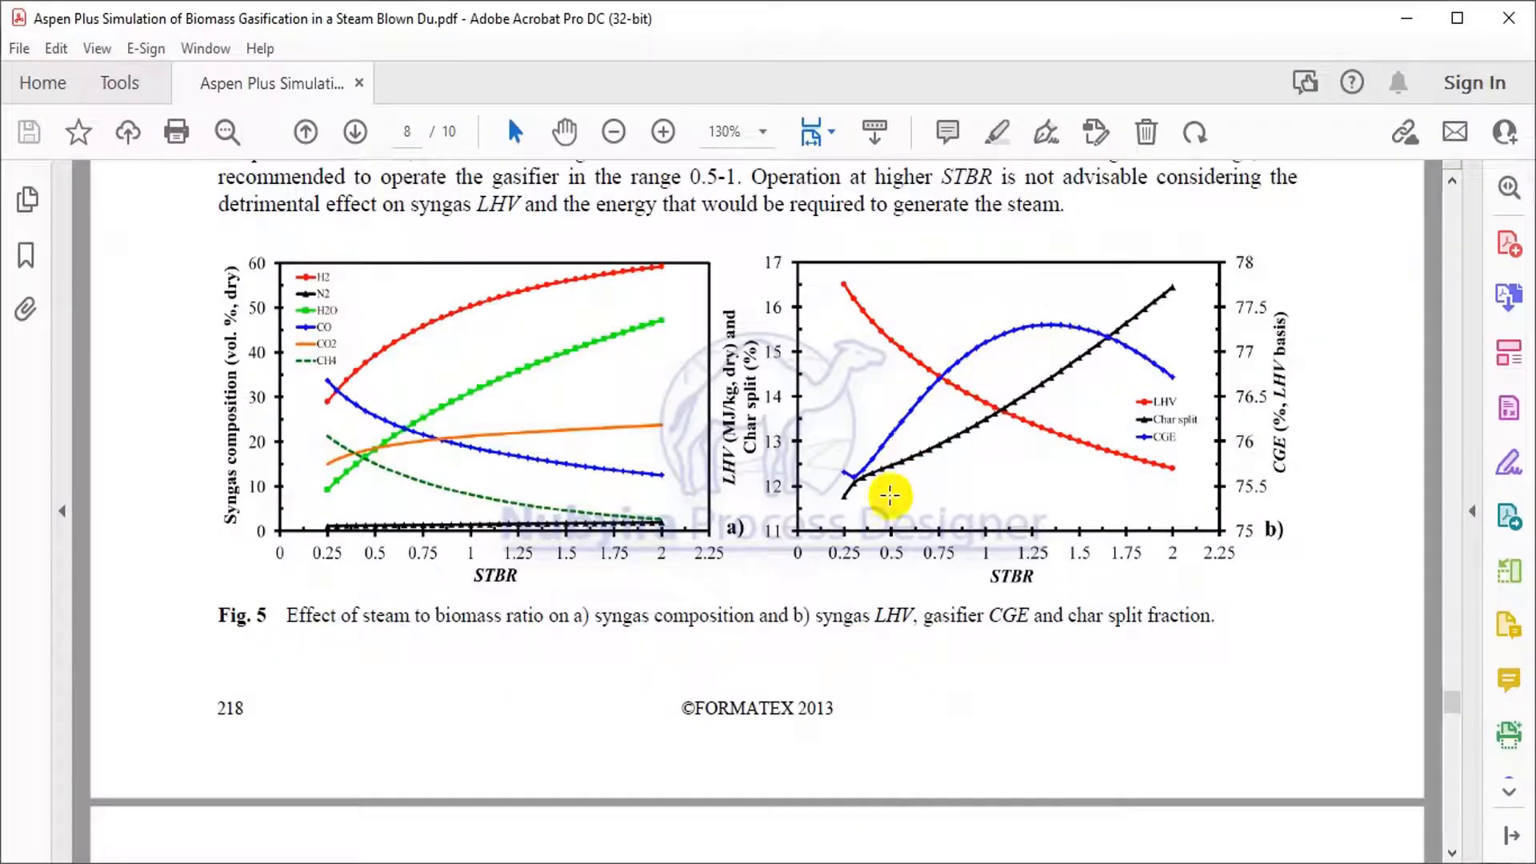
click(832, 861)
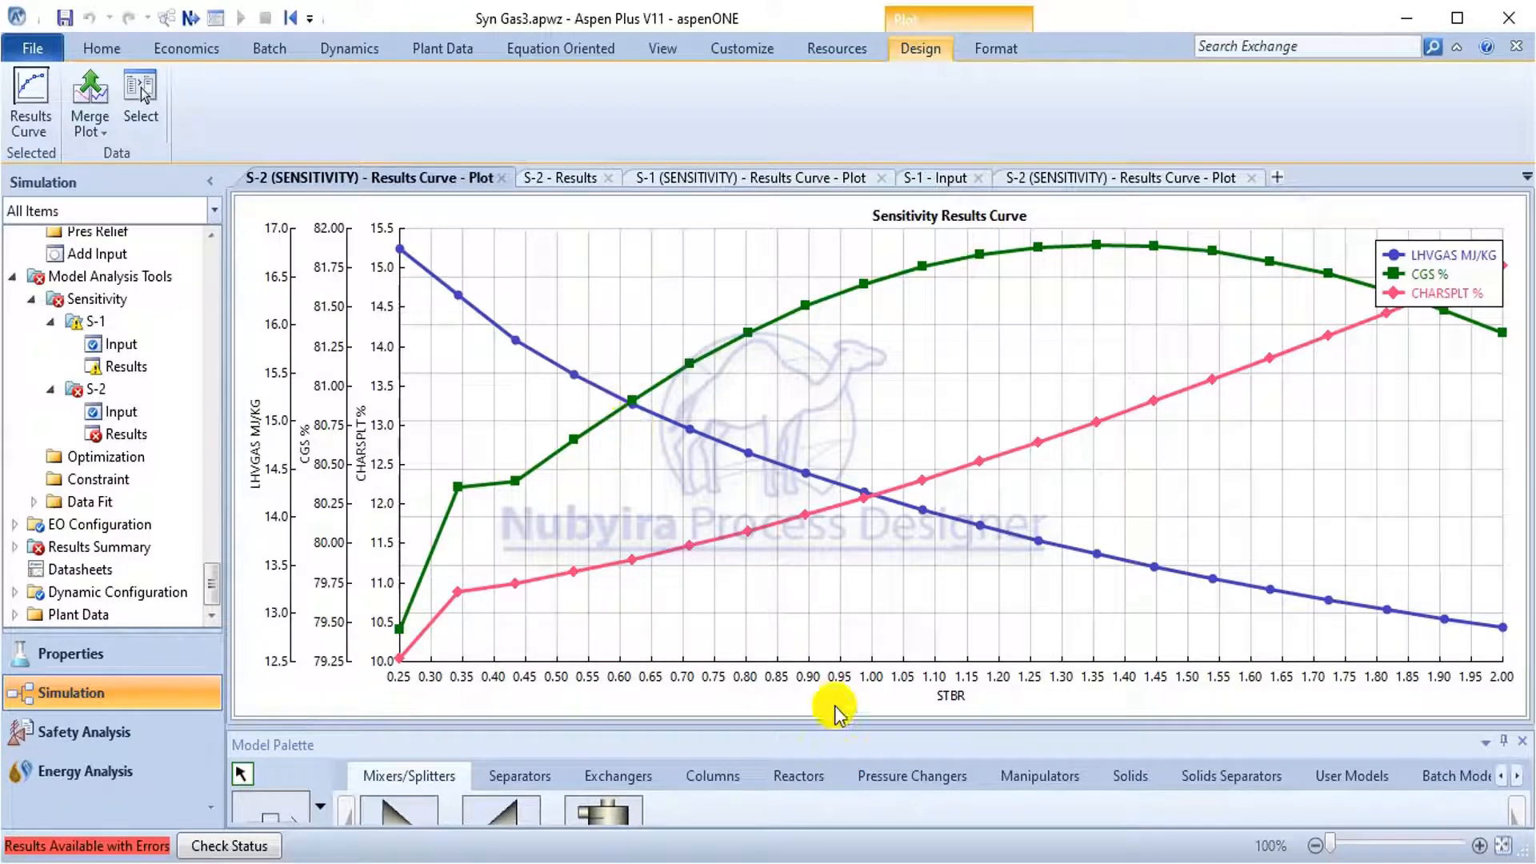
click(873, 862)
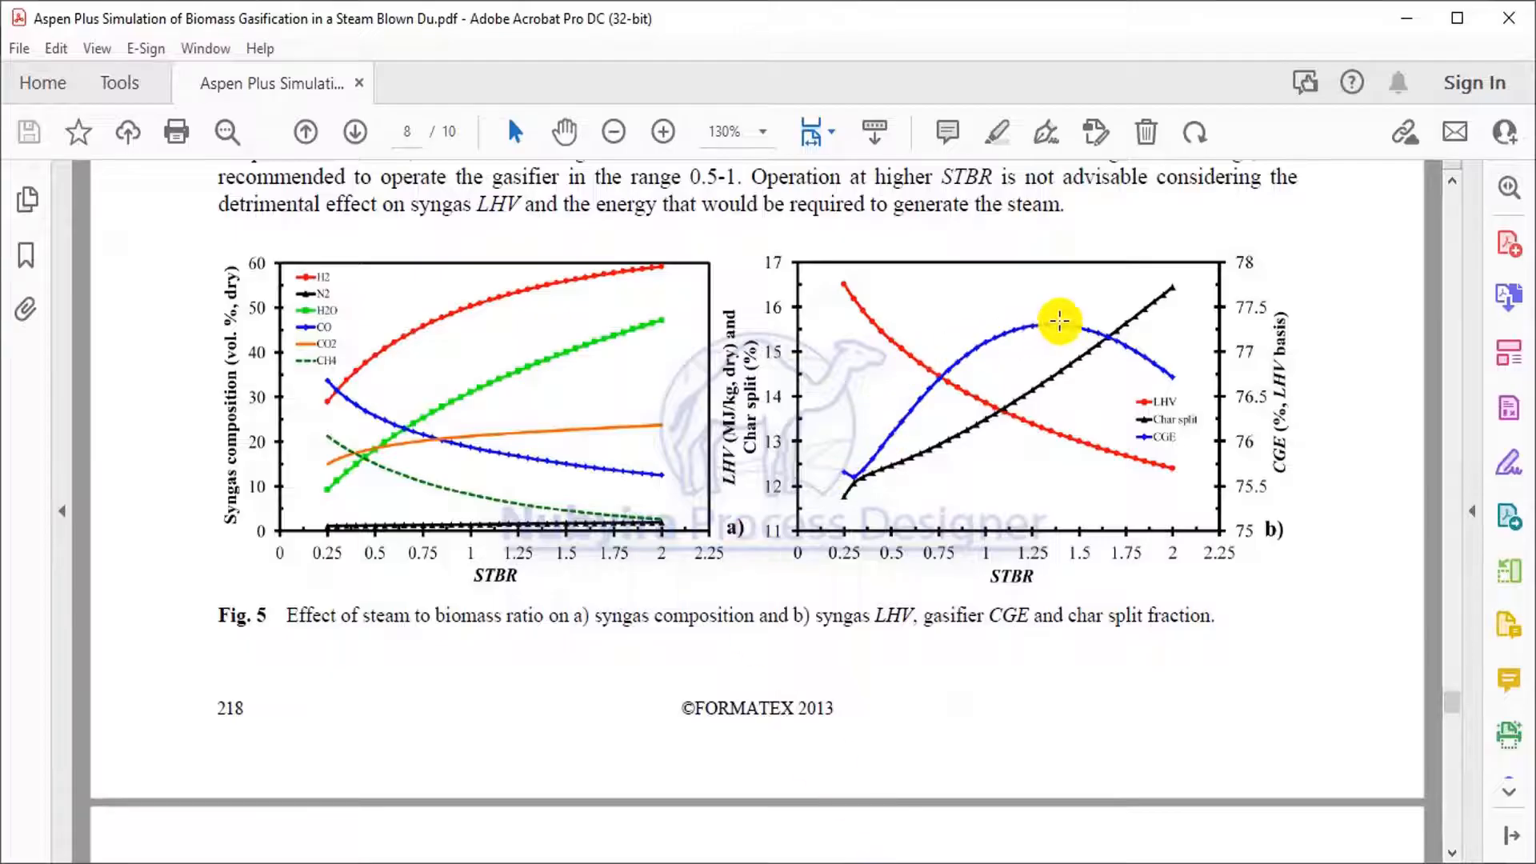
click(816, 859)
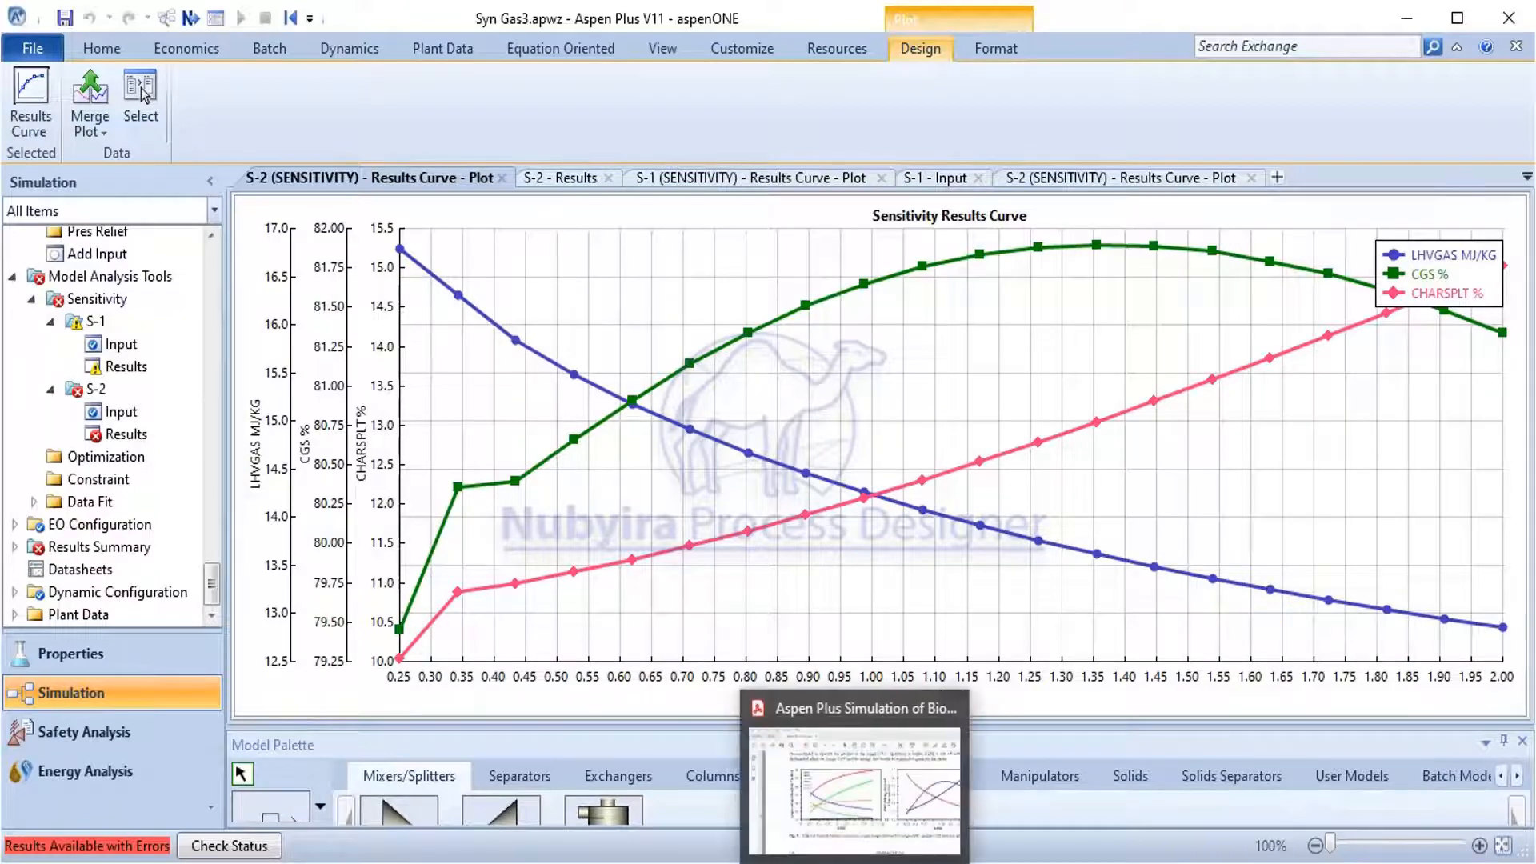
click(860, 861)
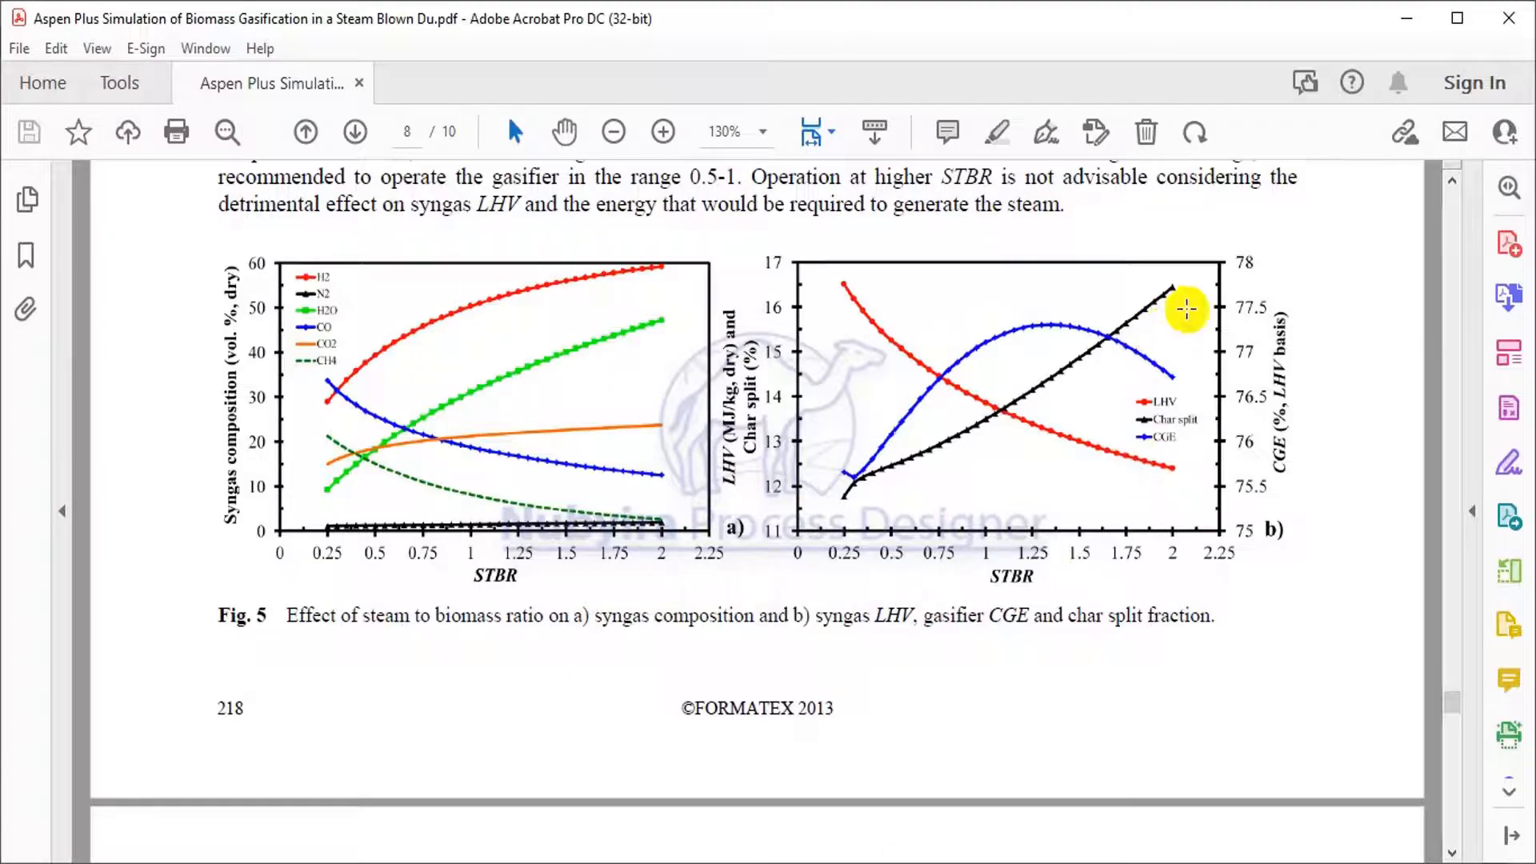
click(803, 862)
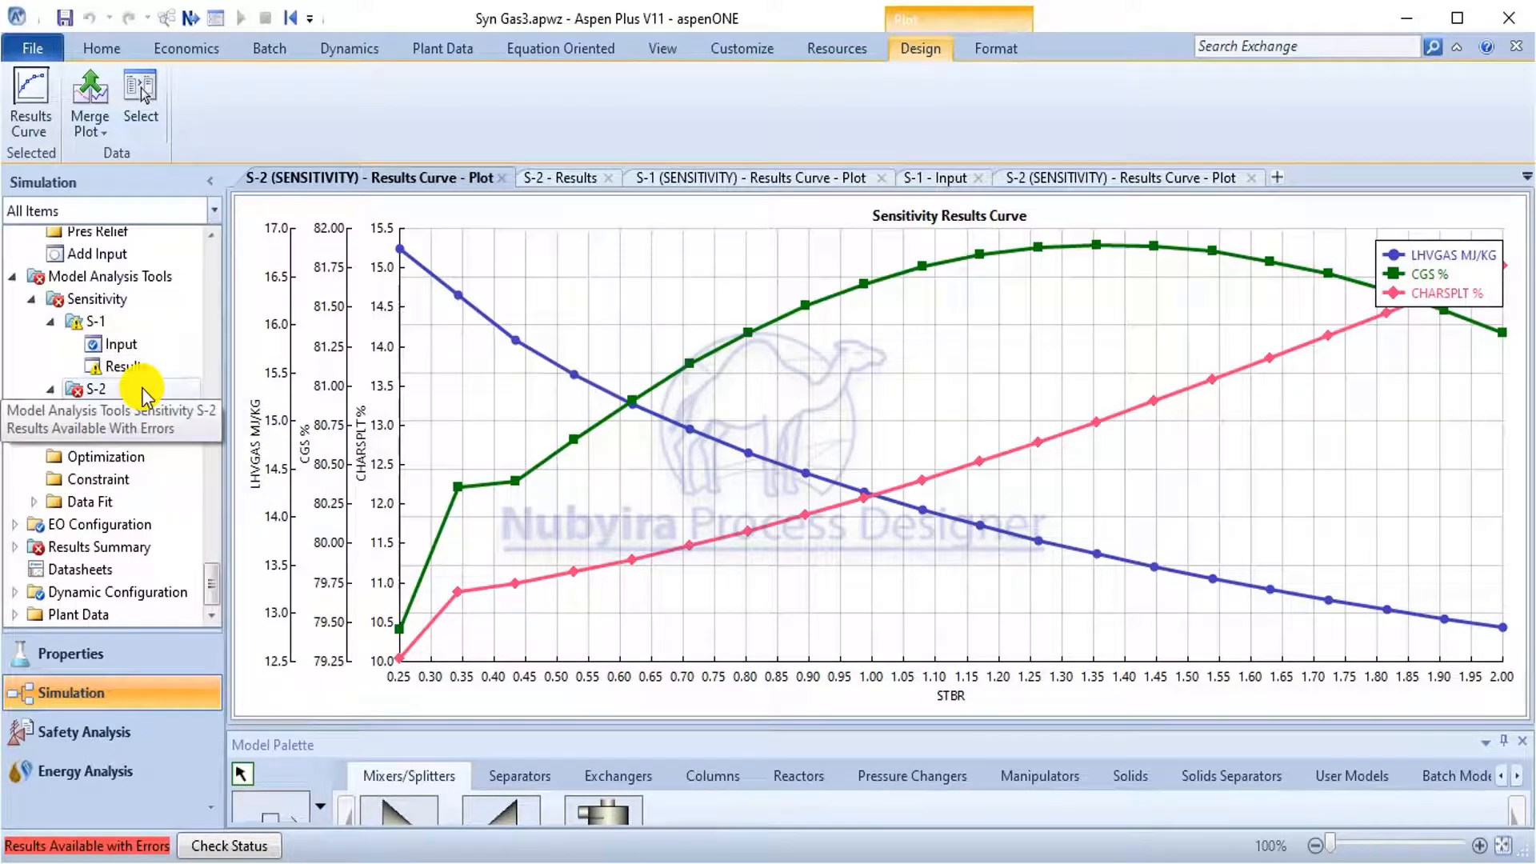
Deactivate sensitivity S-1 under the model analysis tools.
scroll(128, 404, up, 2)
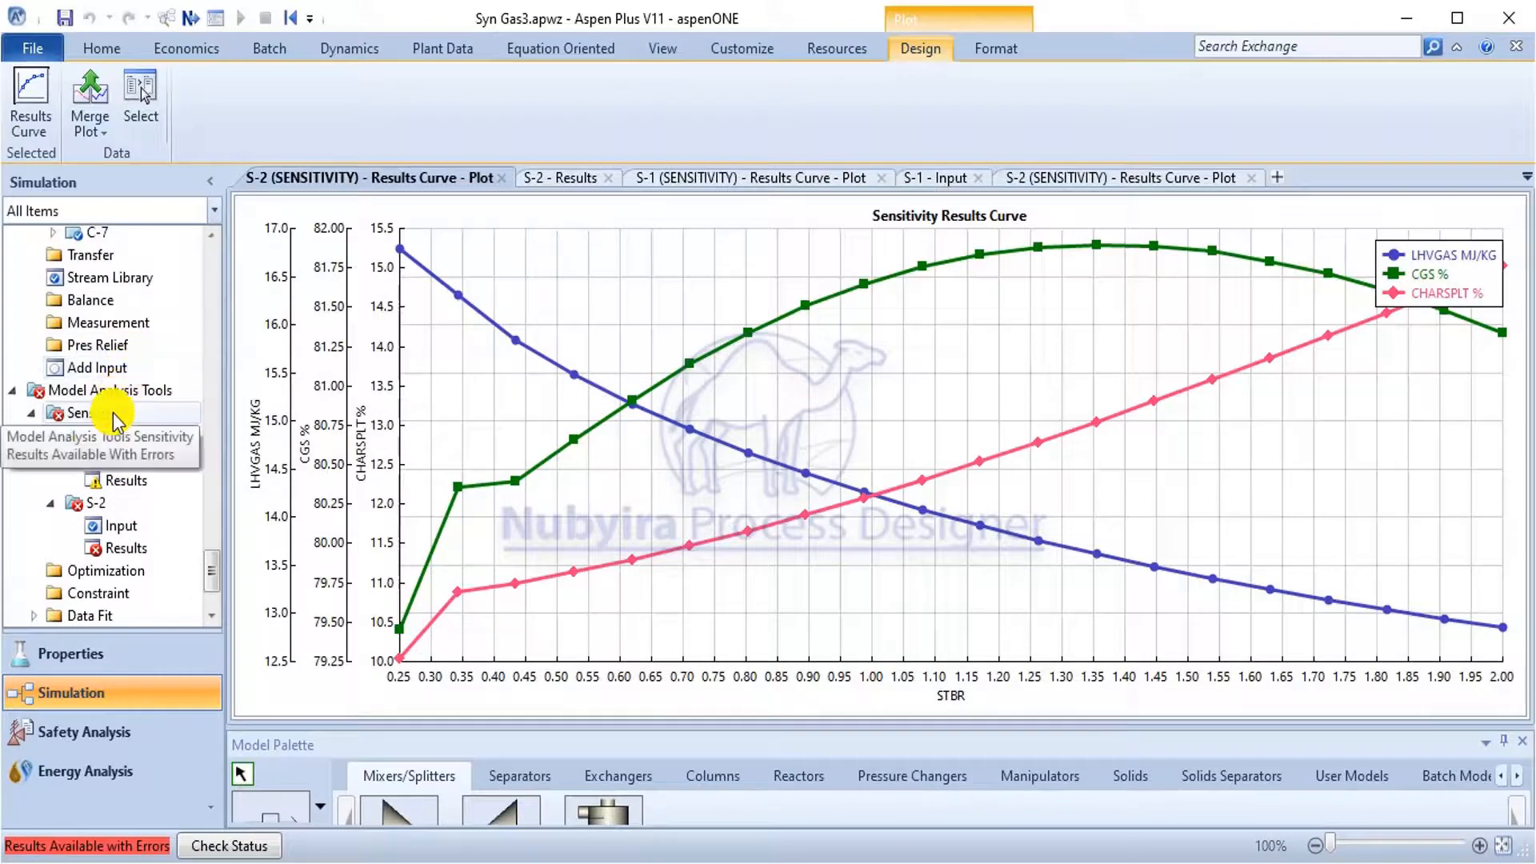
double_click(107, 436)
right_click(108, 439)
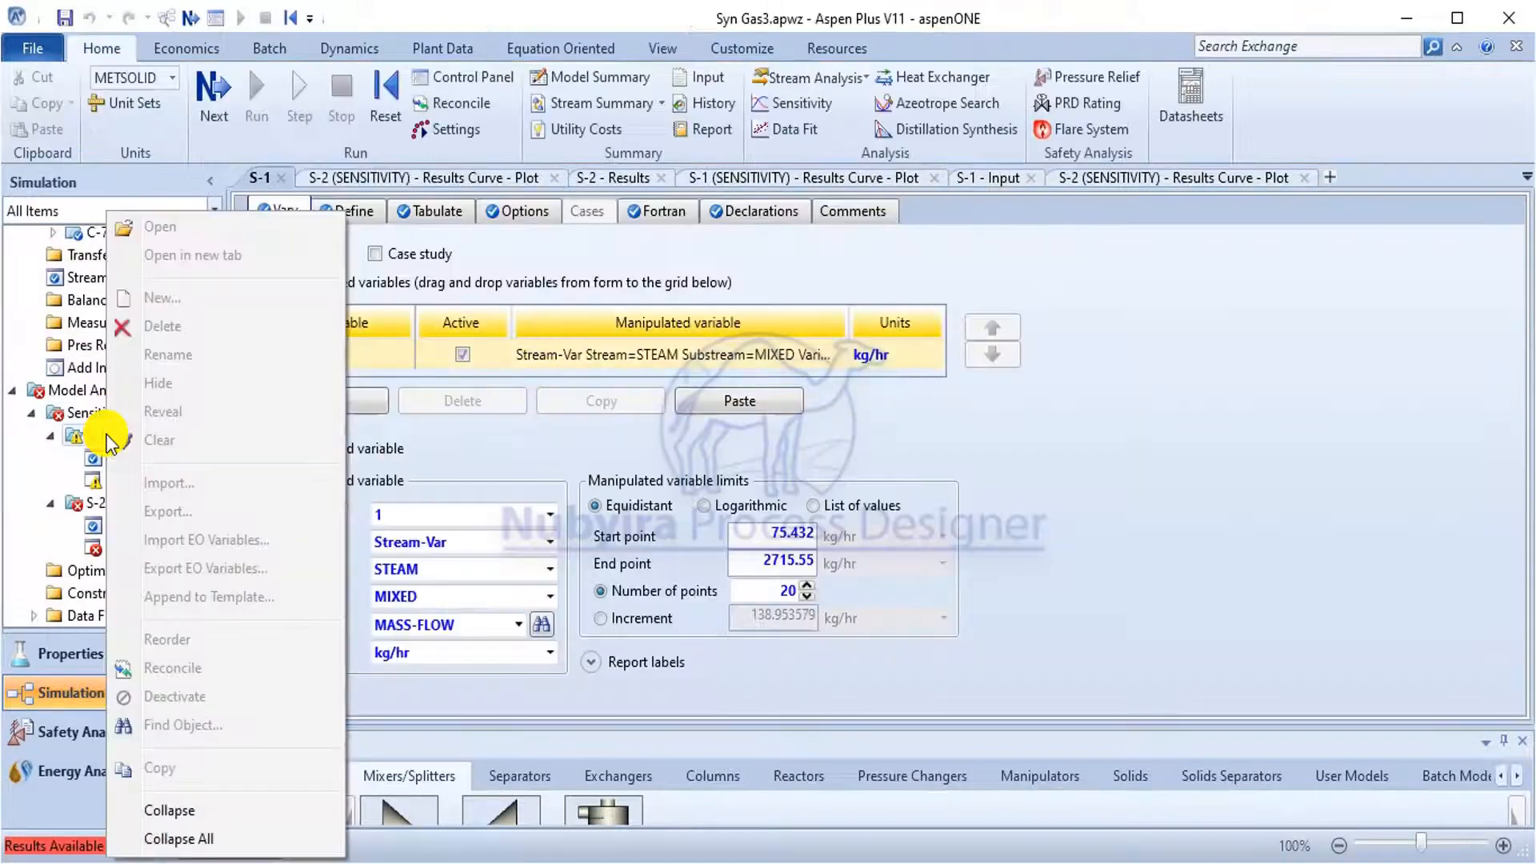
click(262, 698)
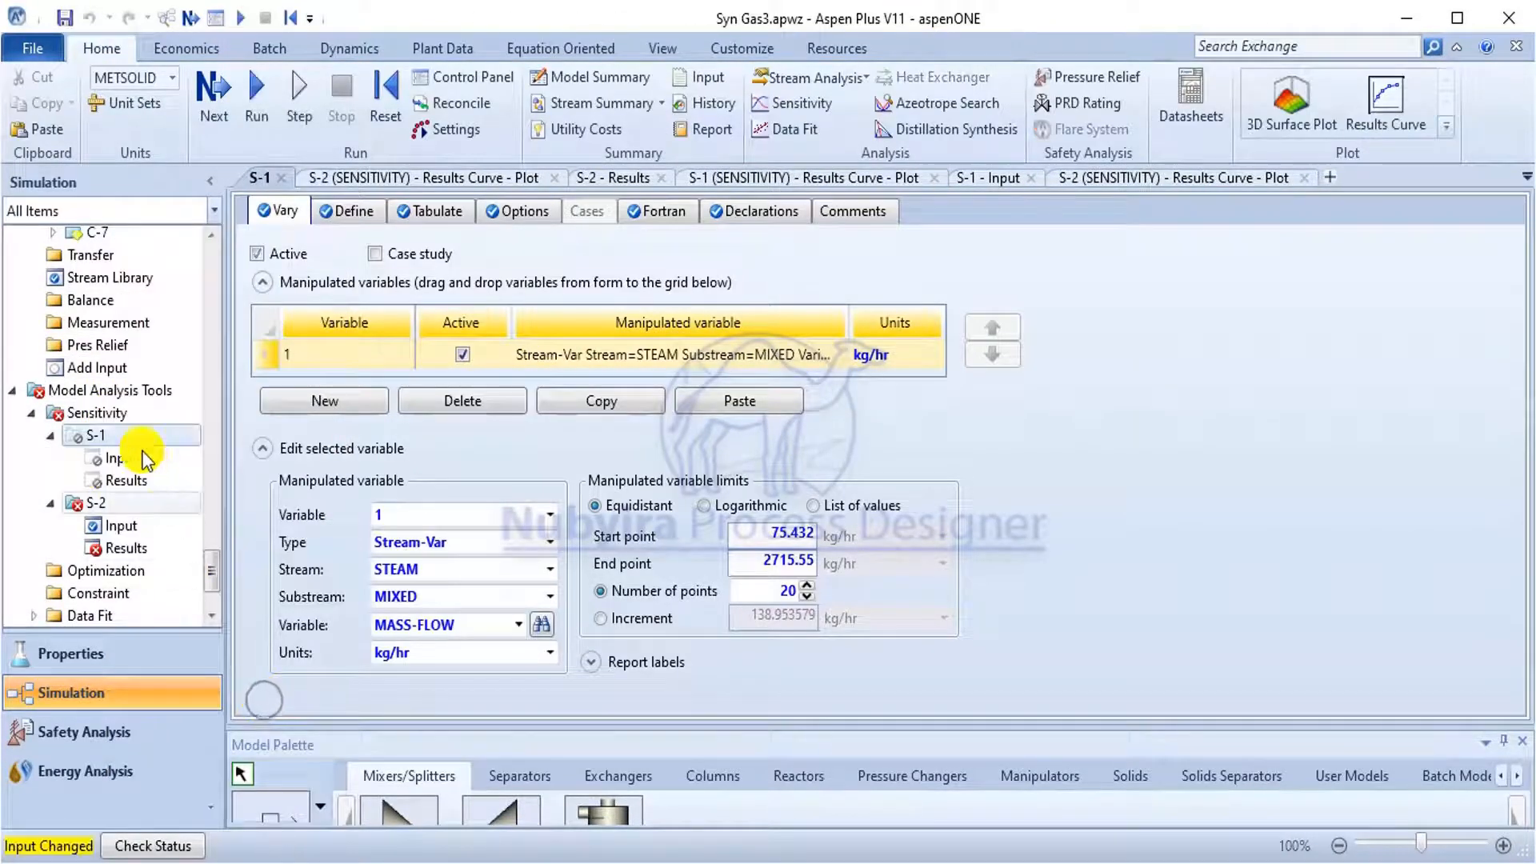
Reactivate calculator block C-4.
scroll(135, 448, up, 4)
double_click(112, 338)
right_click(118, 339)
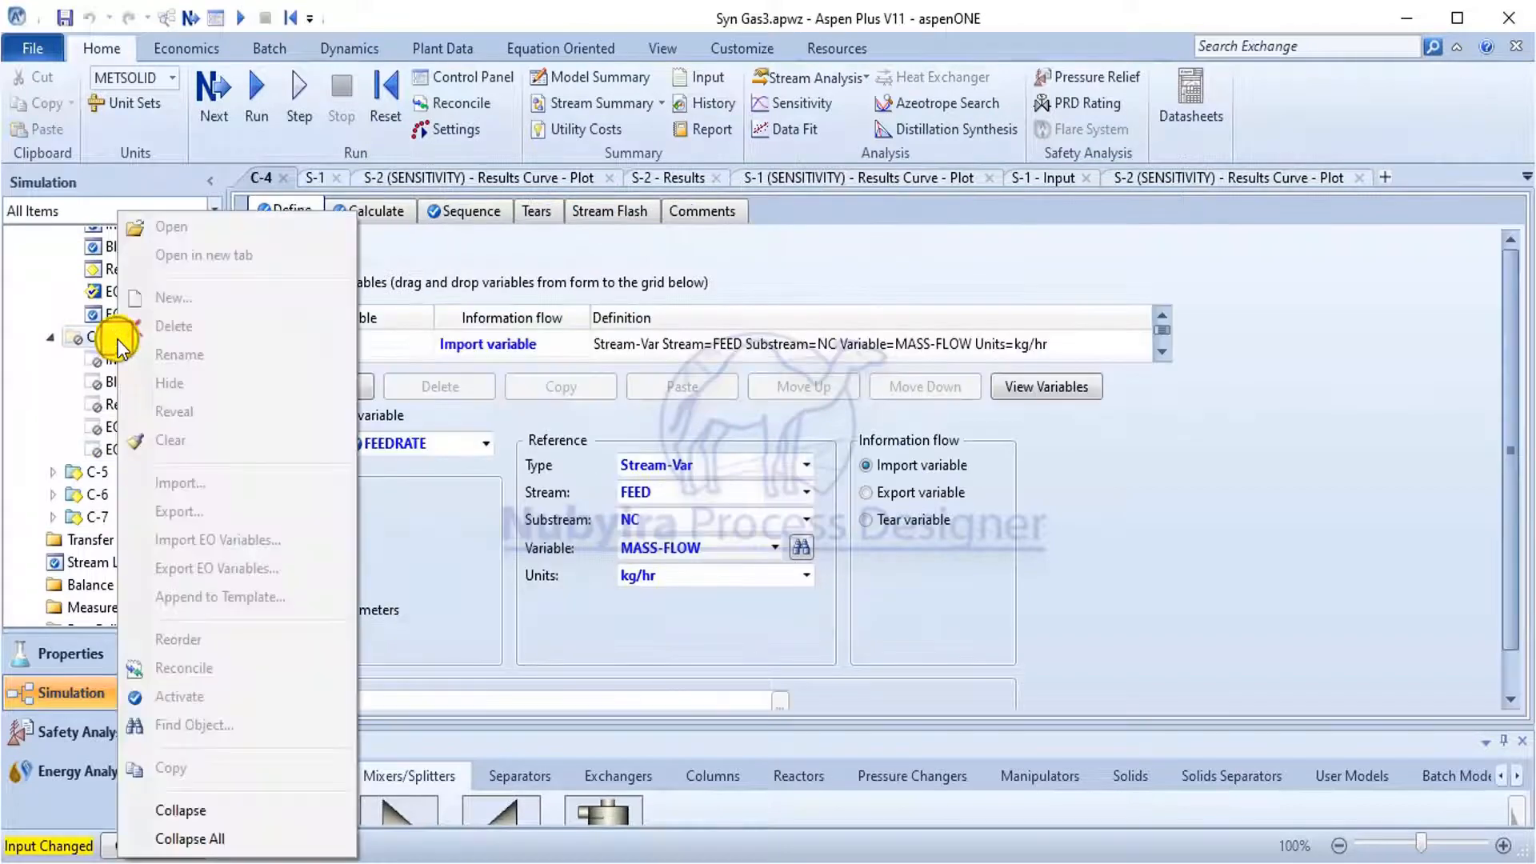
click(179, 697)
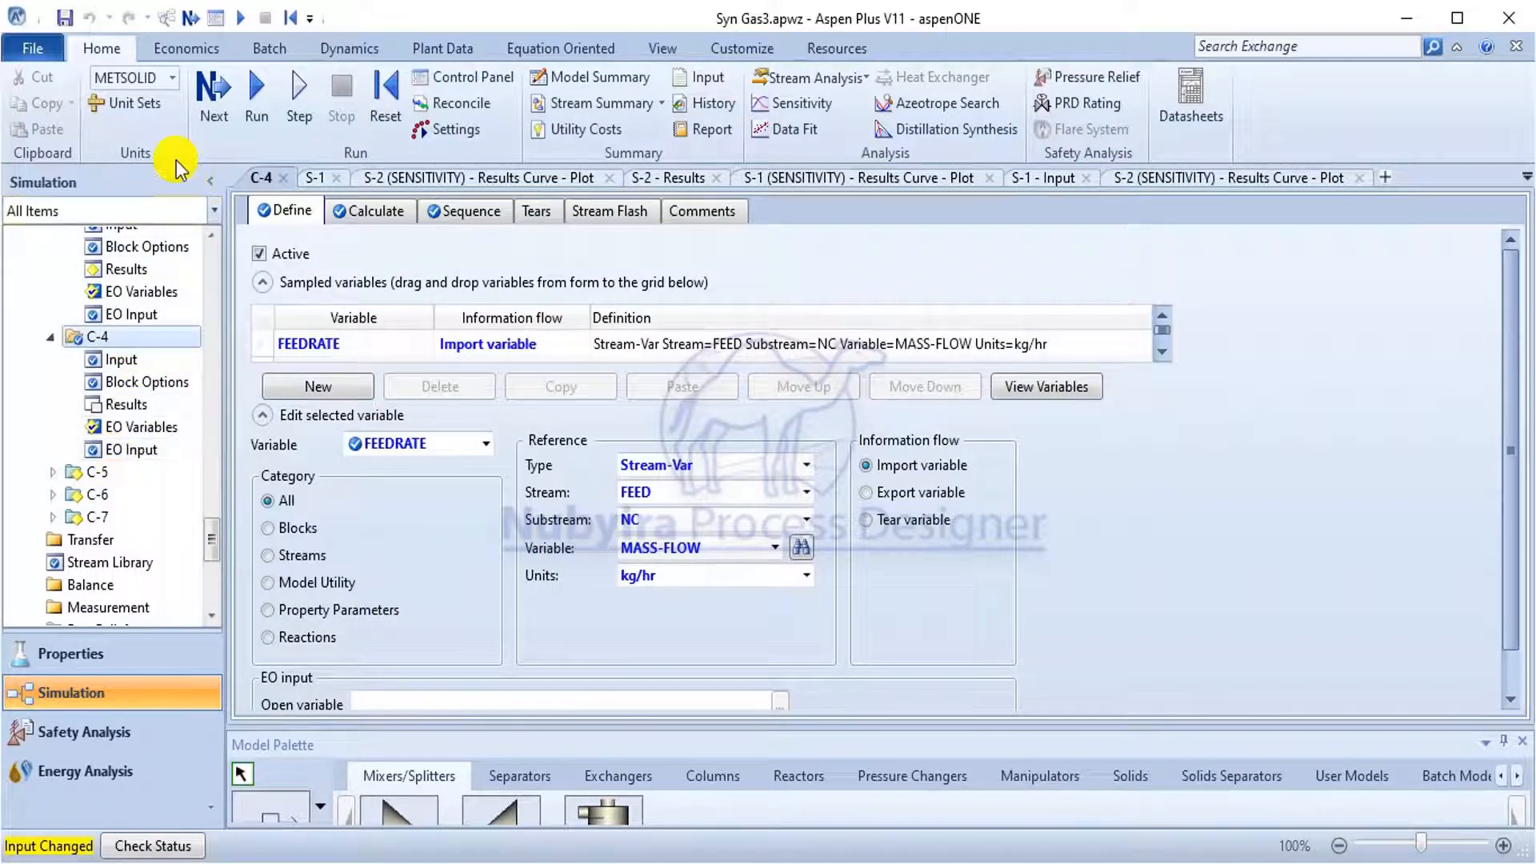
Check the Fortran statements of calculators C-5 and C-2 and consult the paper's section following Fig. 5.
double_click(127, 472)
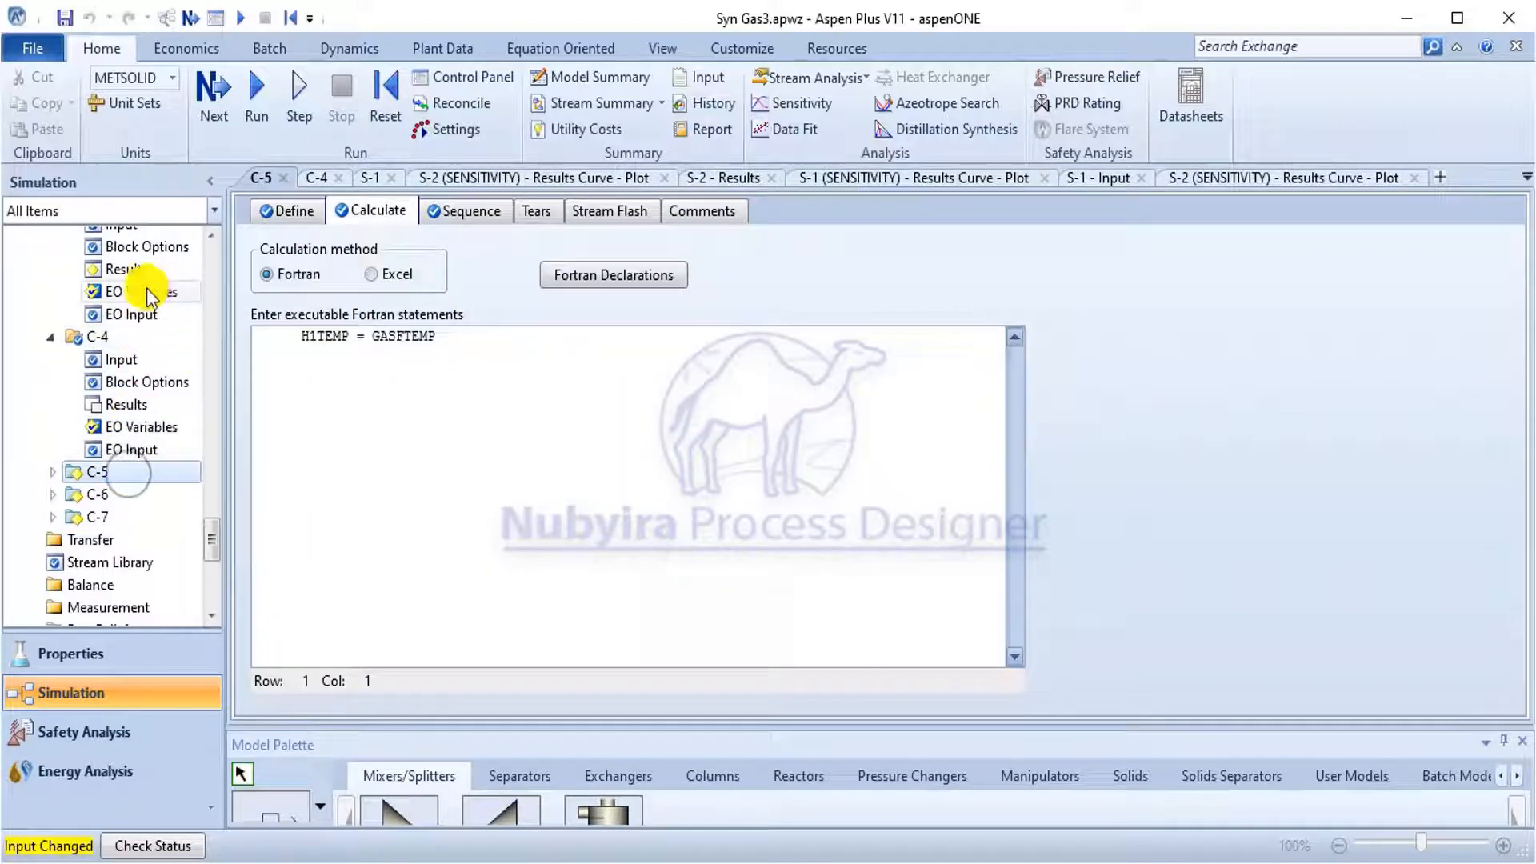
scroll(146, 288, up, 2)
click(139, 340)
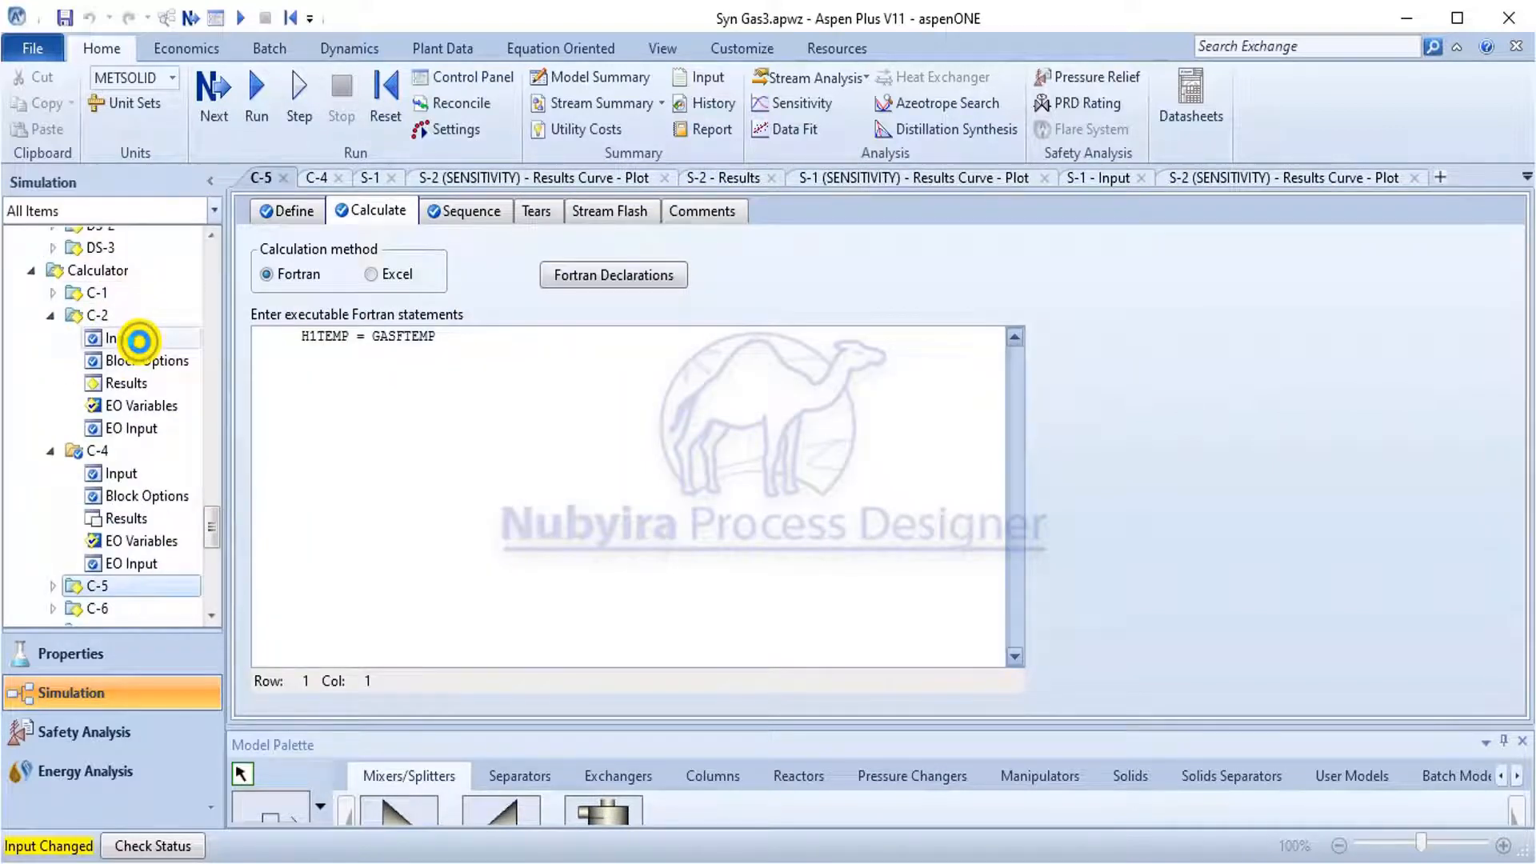
click(360, 211)
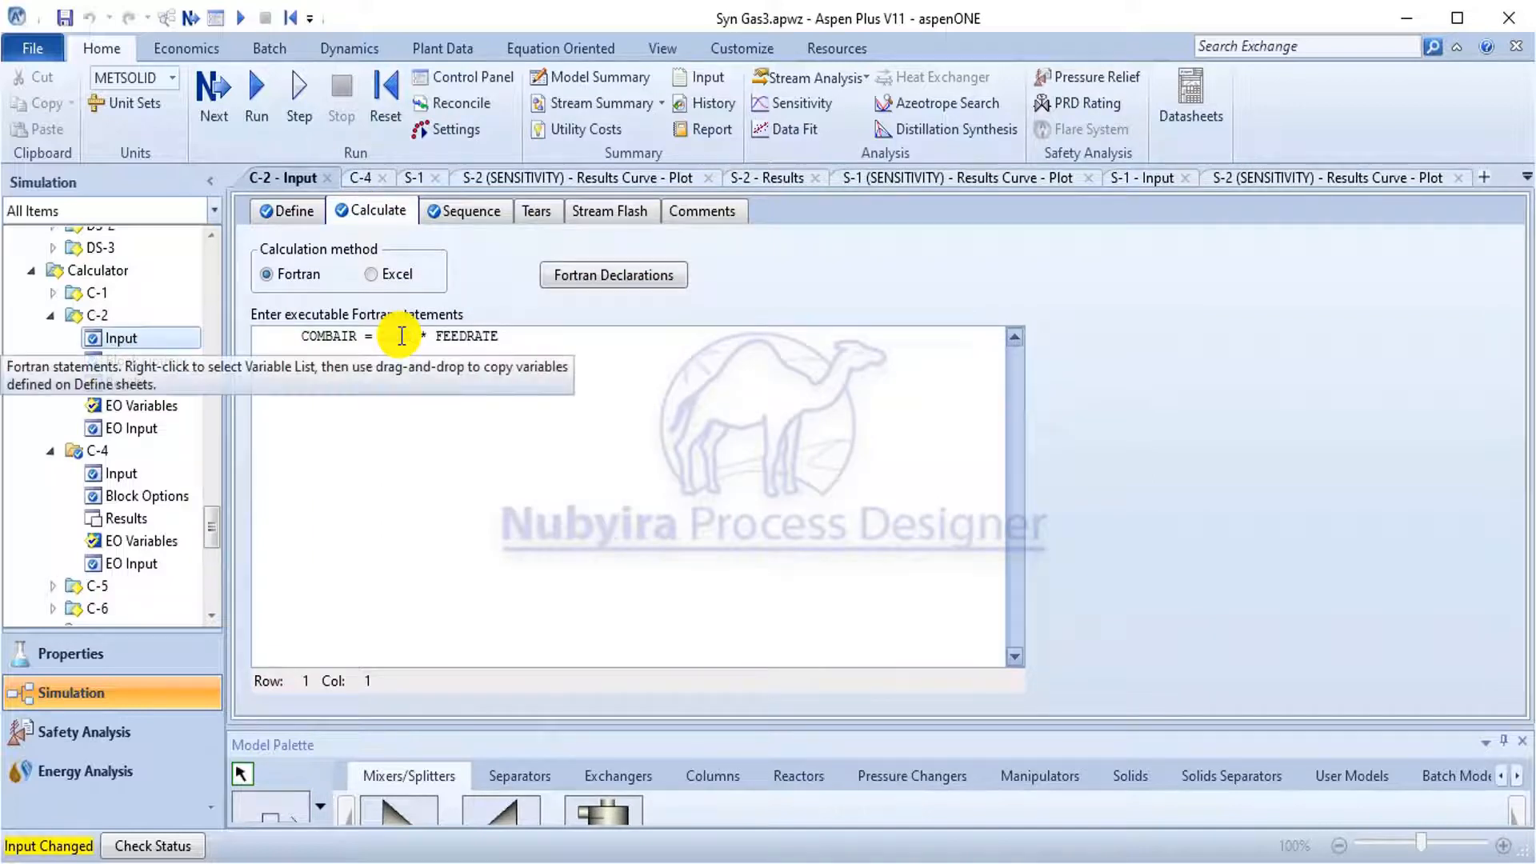
click(851, 863)
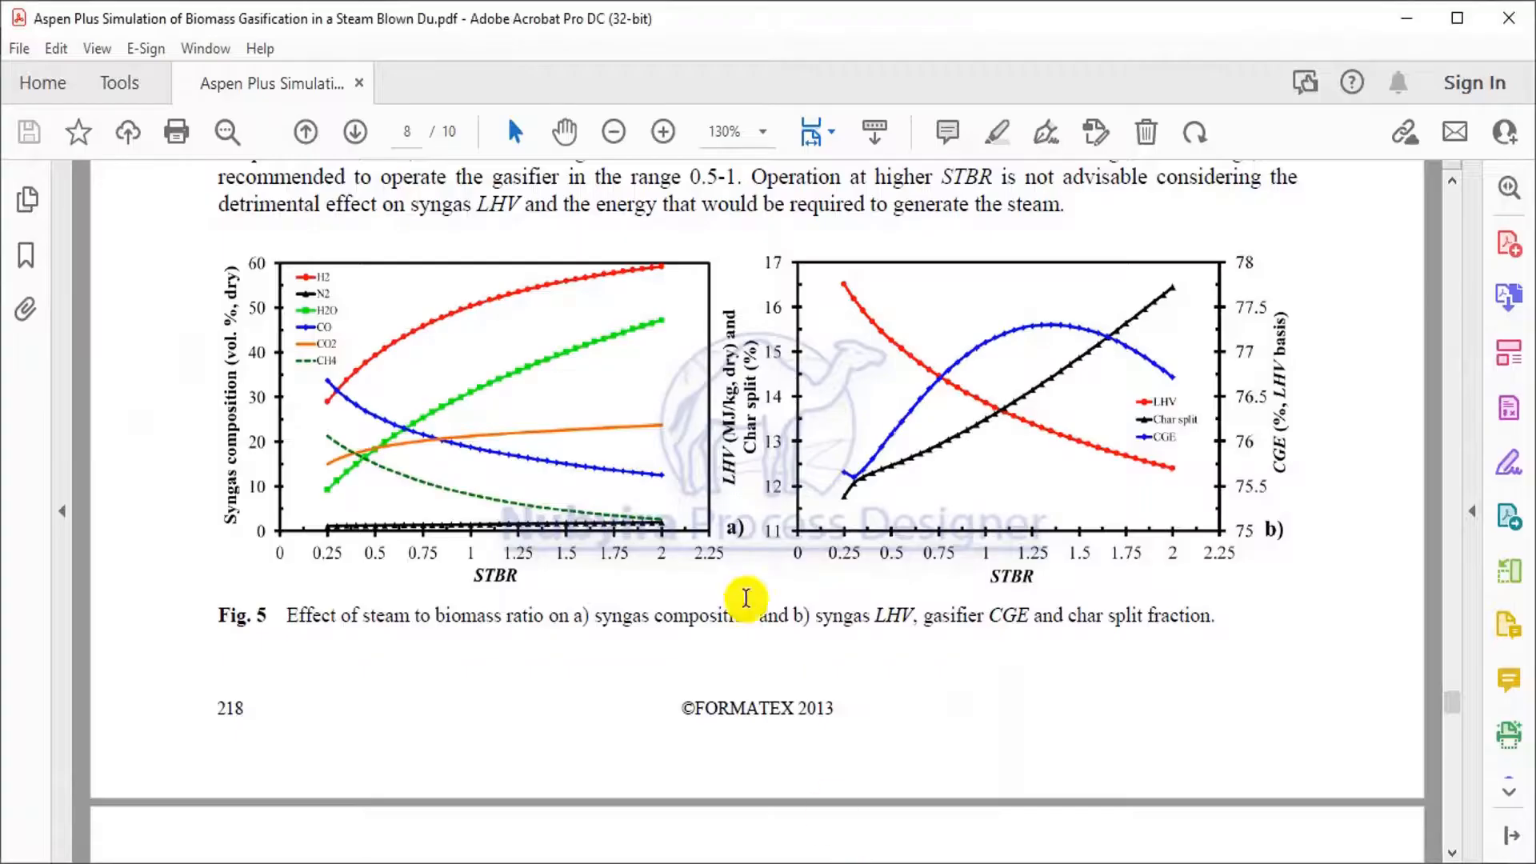
scroll(686, 436, down, 5)
scroll(685, 436, down, 5)
scroll(686, 436, up, 2)
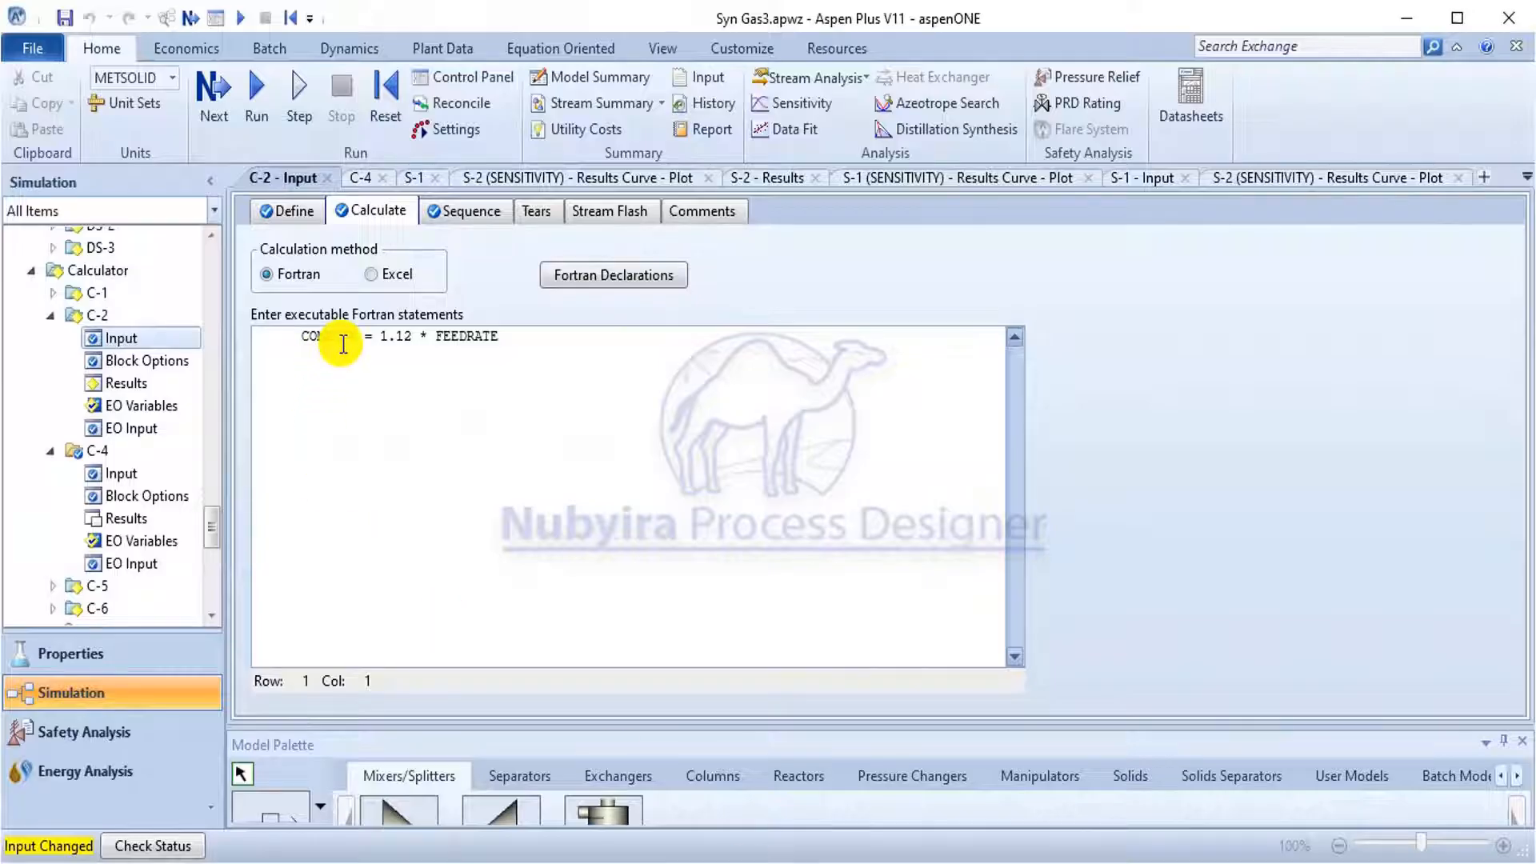
Run the simulation with the C-2 Fortran statement set to COMBAIR = 1 * FEEDRATE and check the calculator's read and written variable values.
click(409, 344)
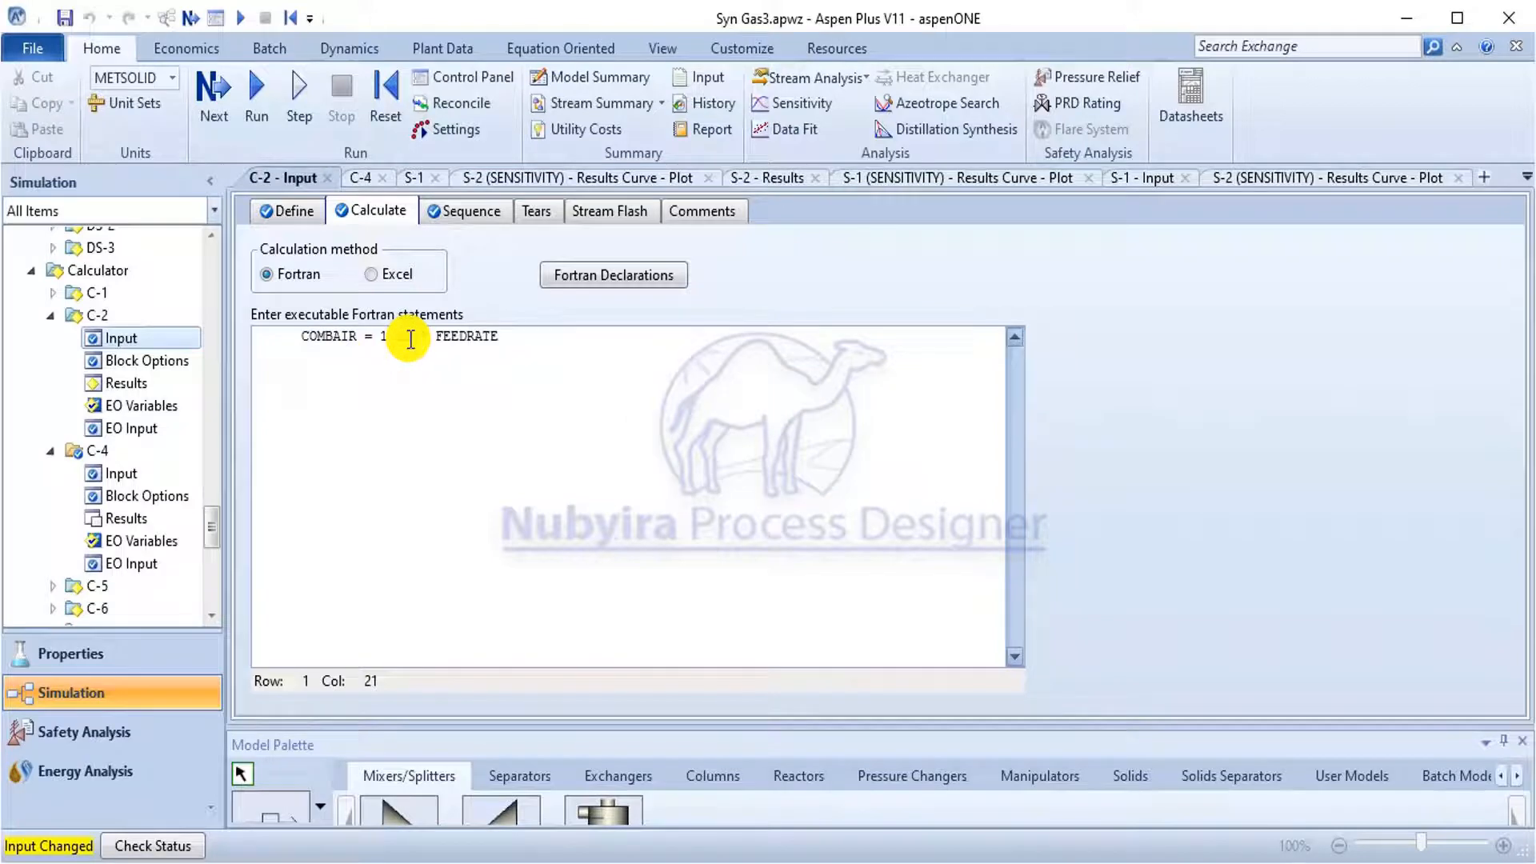
key(BackSpace)
key(BackSpace)
click(512, 379)
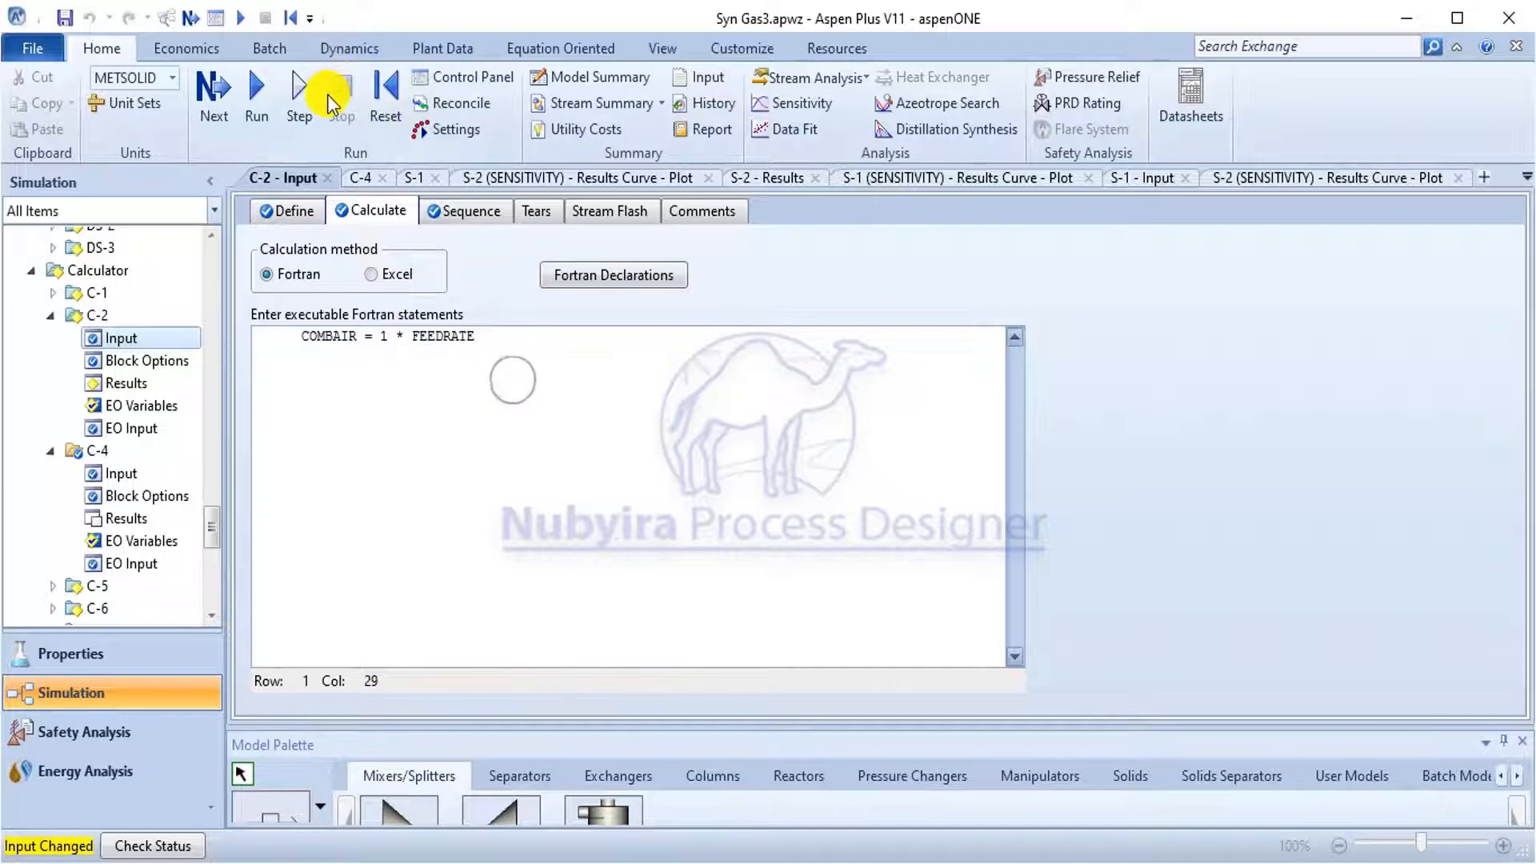
click(257, 114)
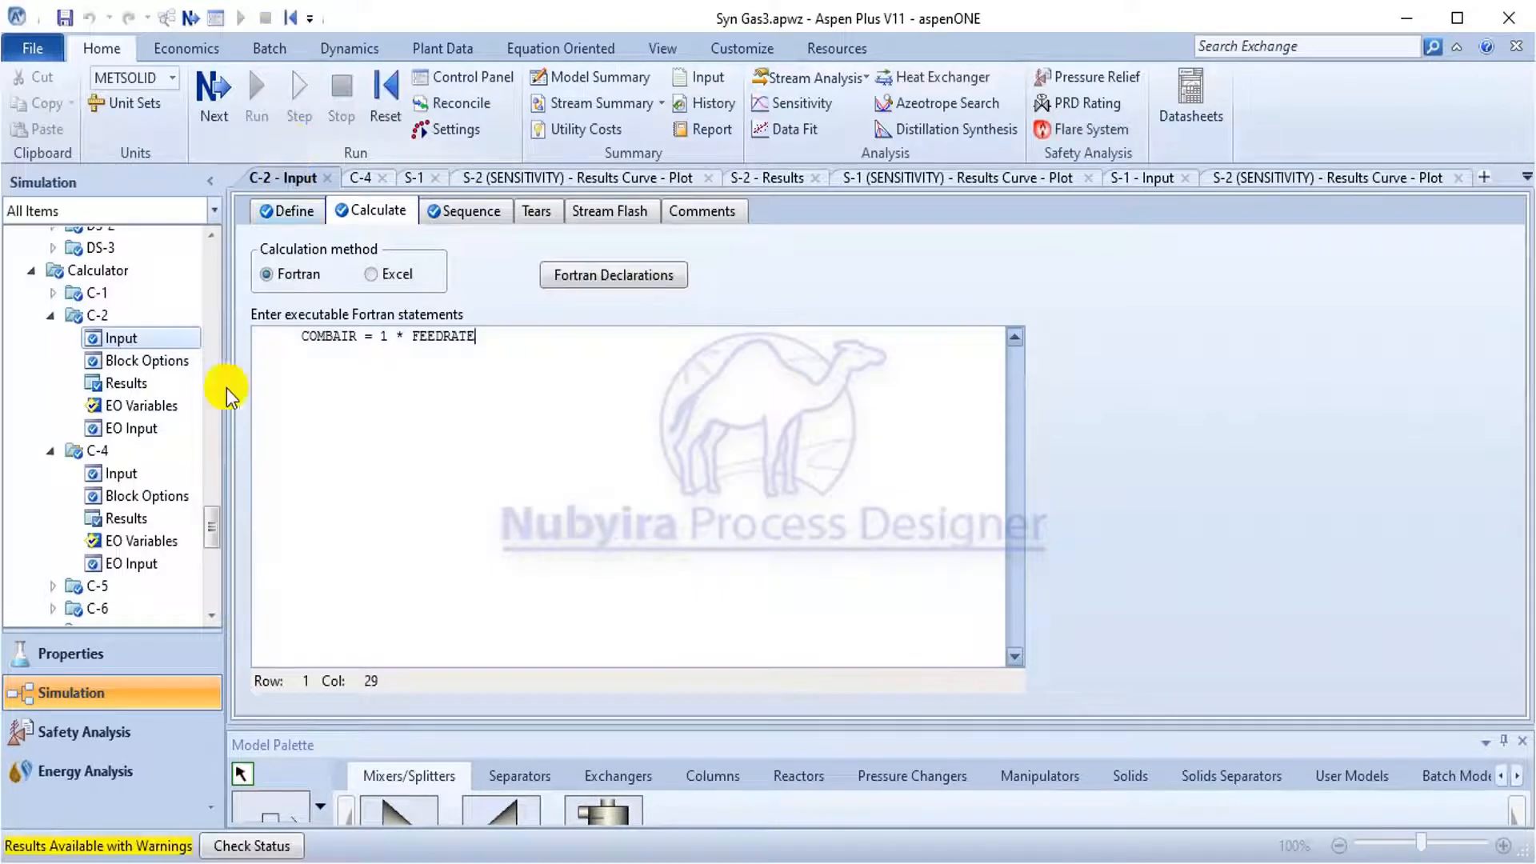
click(105, 391)
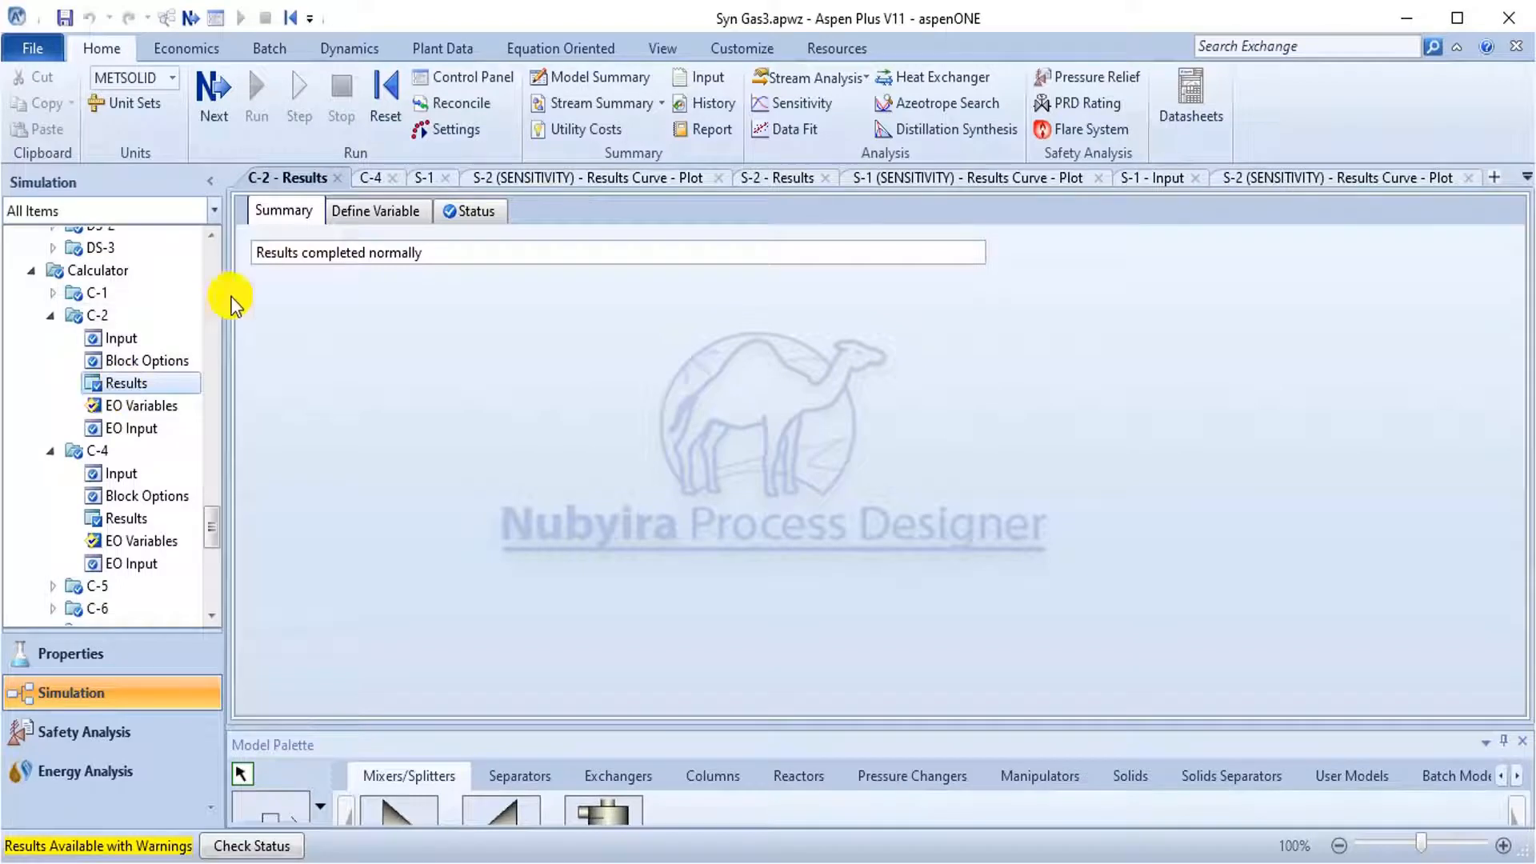
click(397, 210)
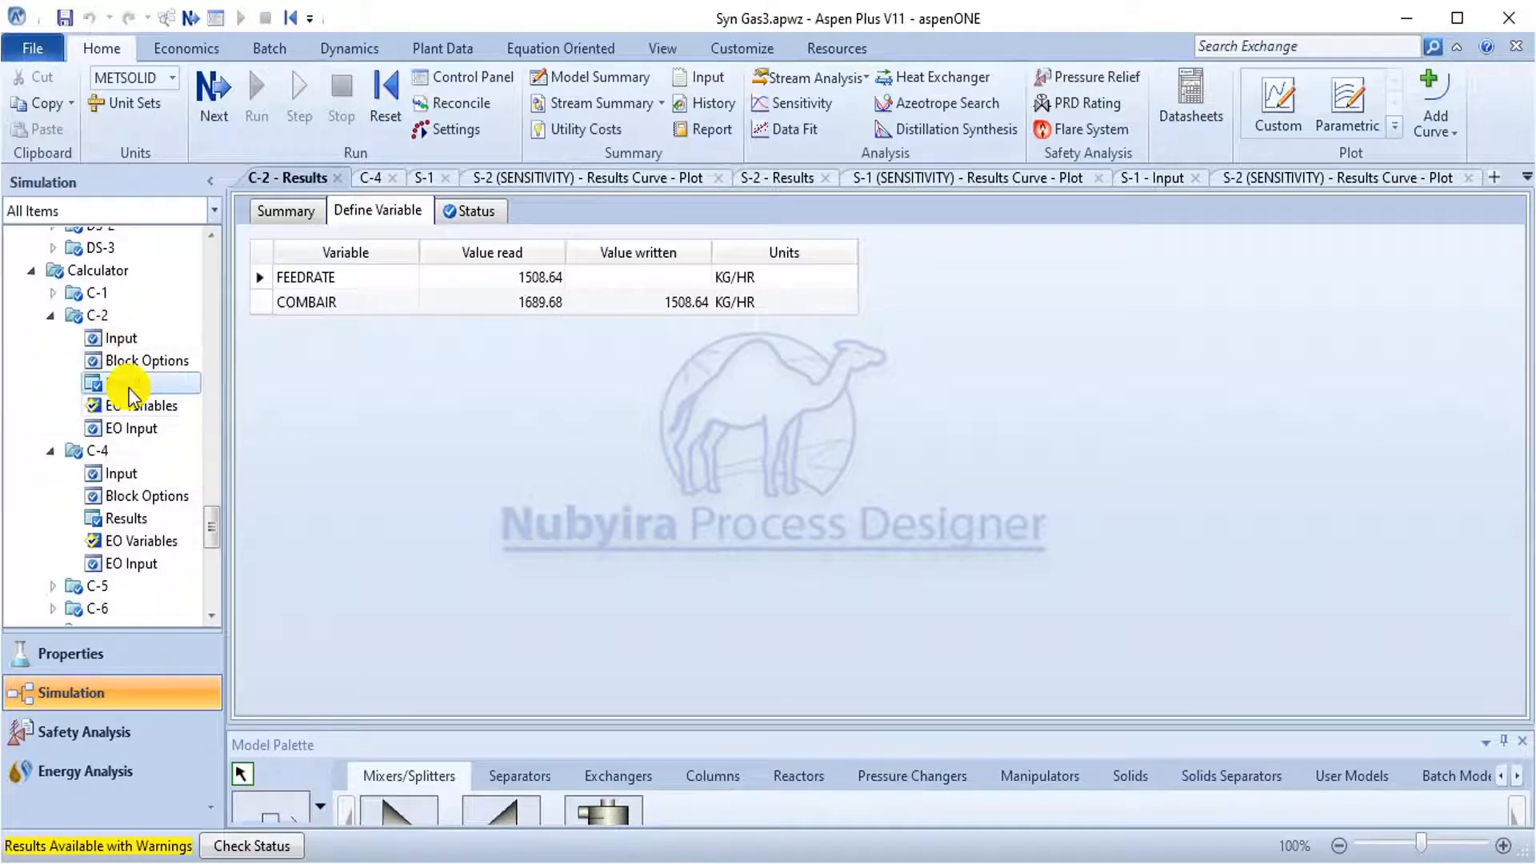
Rerun the simulation with the C-2 statement set to COMBAIR = 2.5 * FEEDRATE and check the calculator's written COMBAIR value.
click(124, 338)
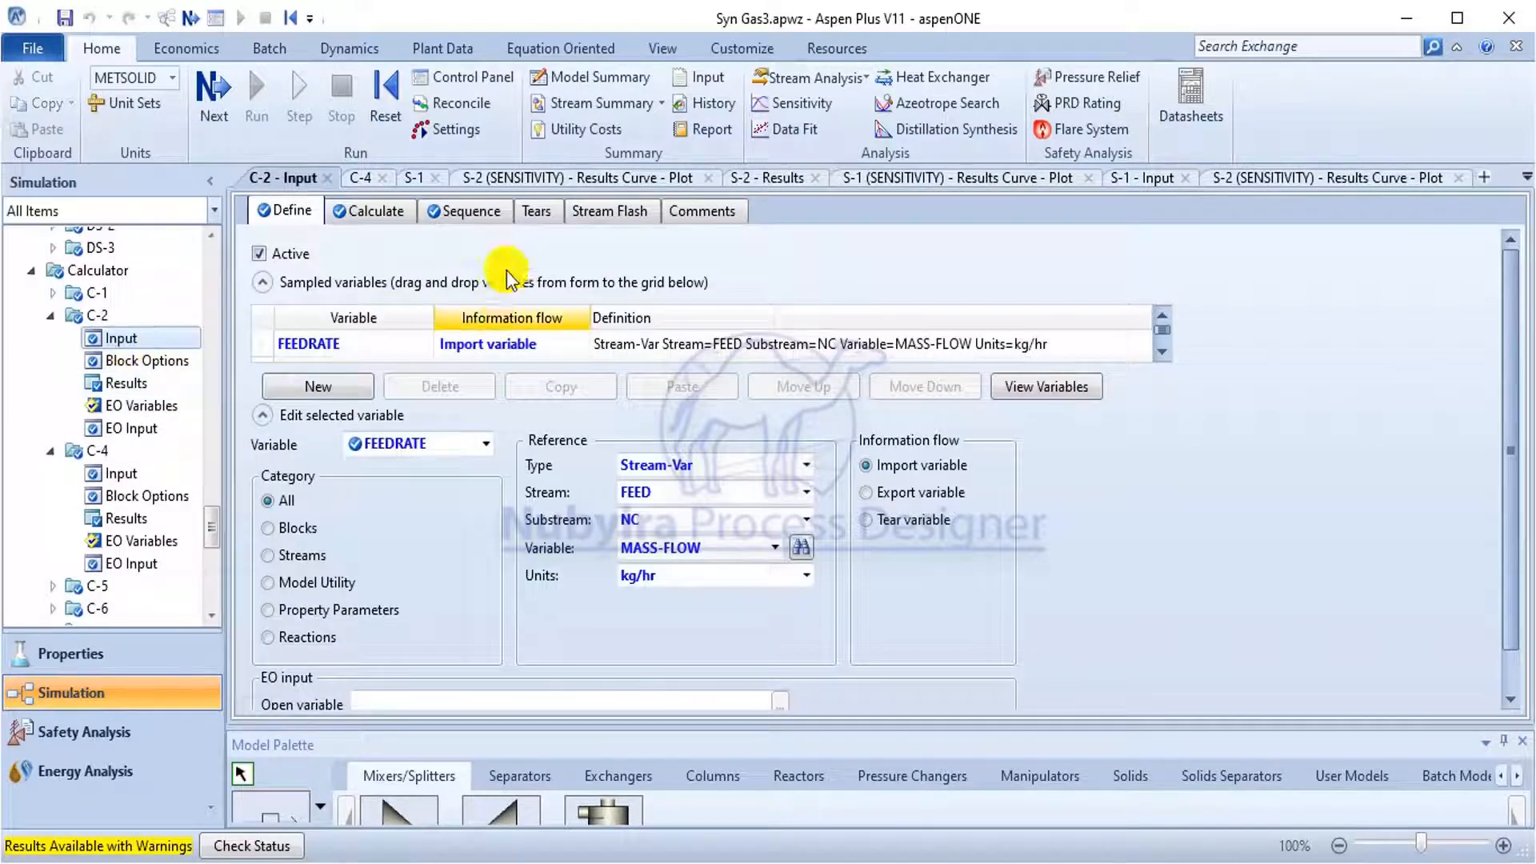
click(374, 210)
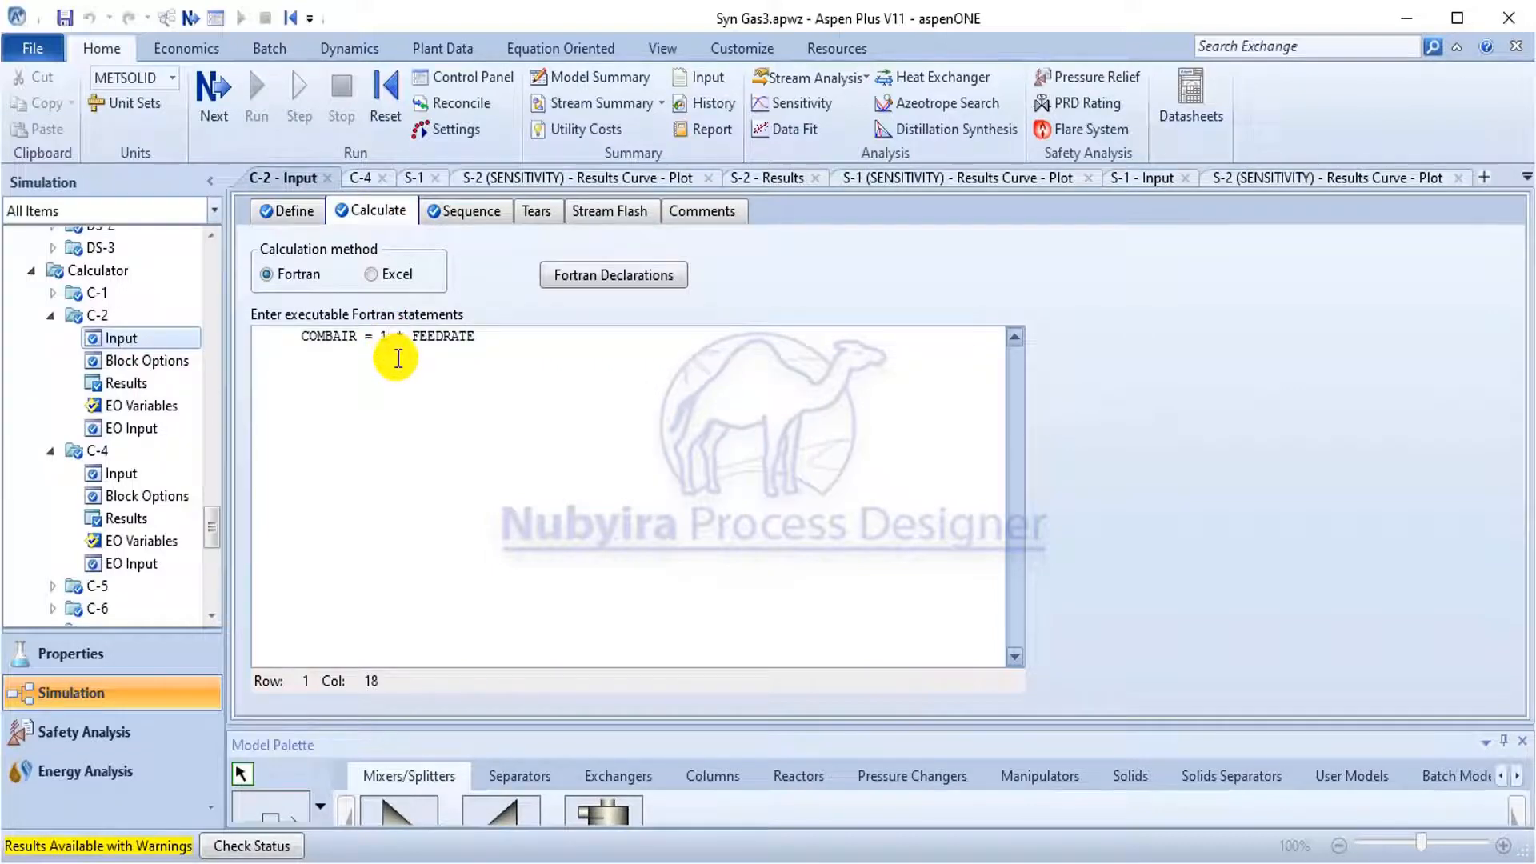
key(BackSpace)
text(2.5)
click(400, 404)
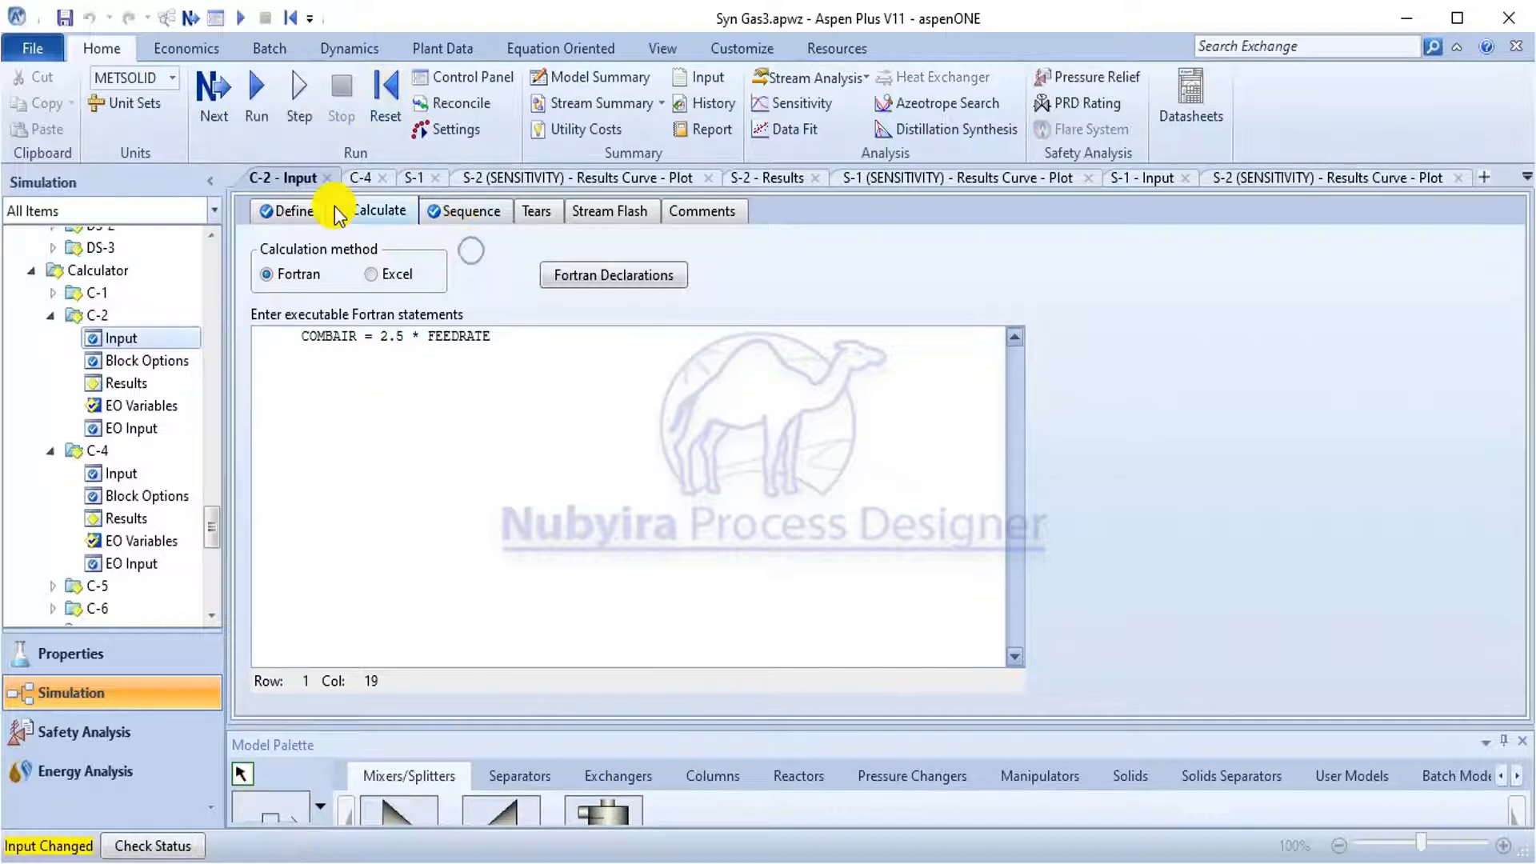
click(244, 124)
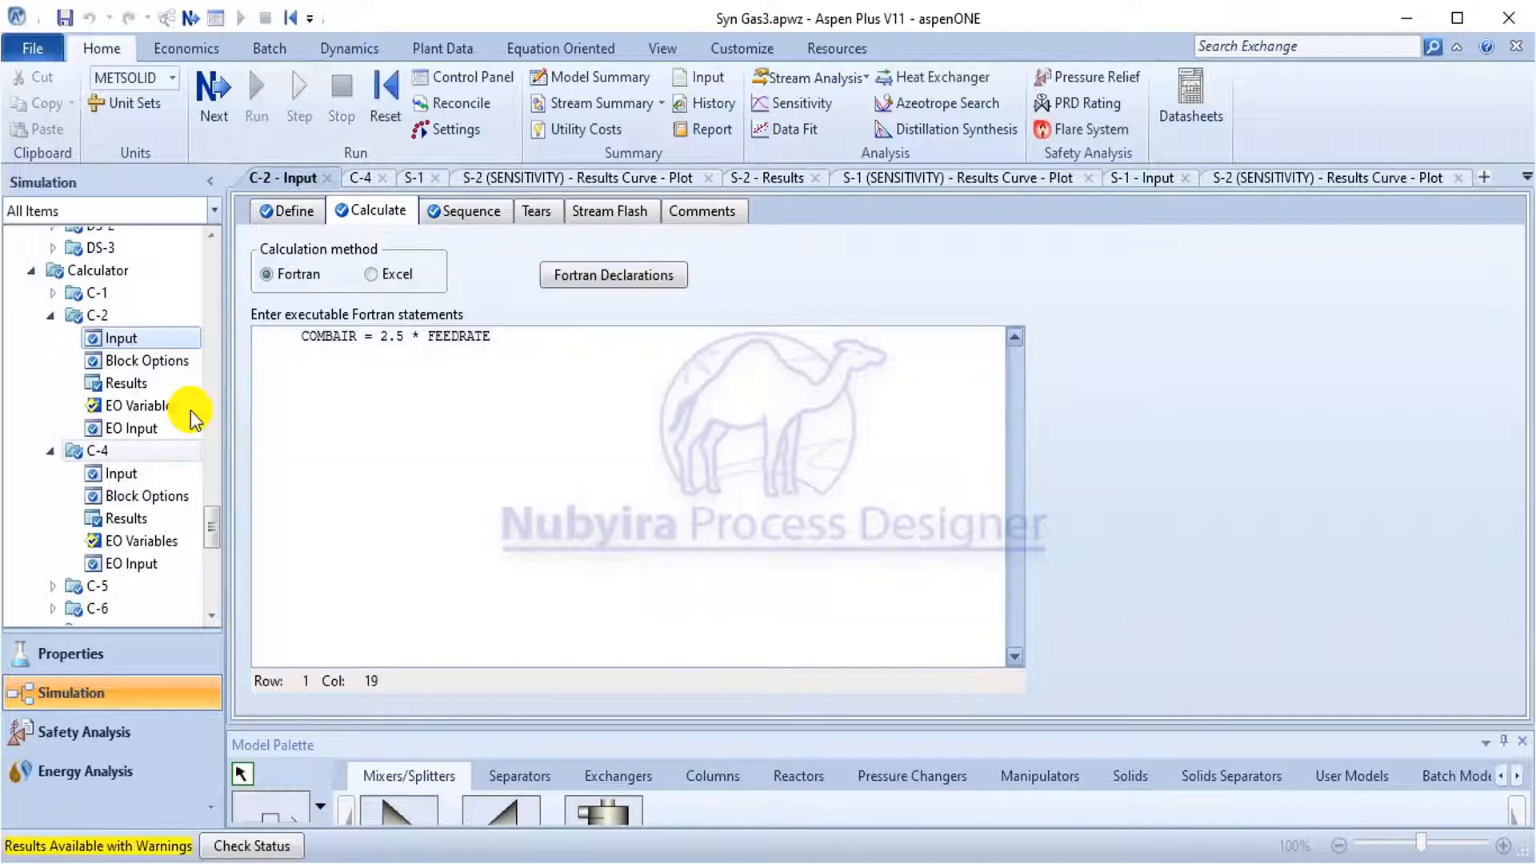
click(144, 375)
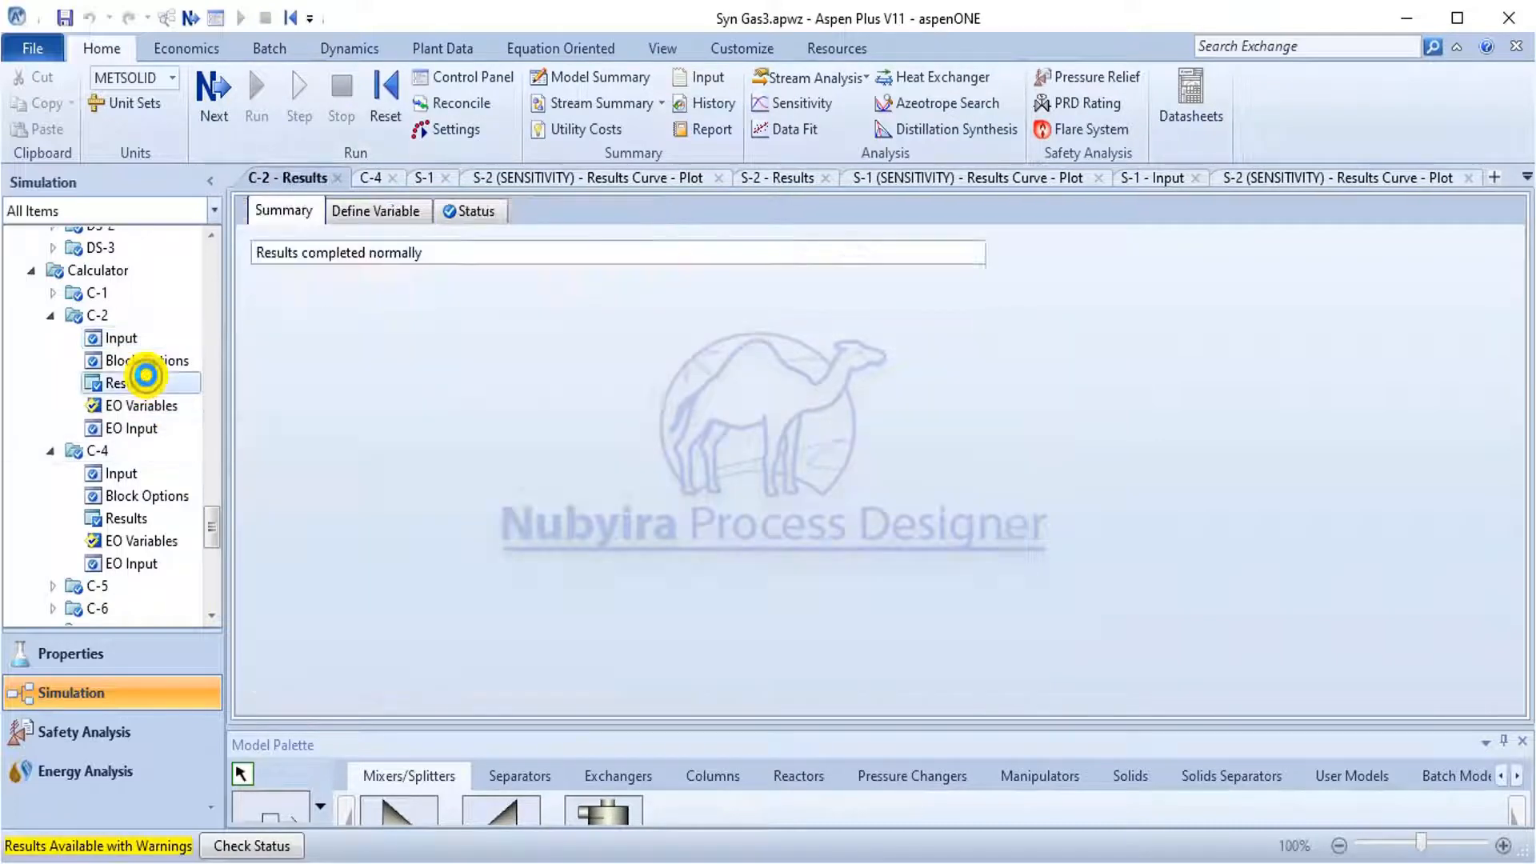
click(389, 213)
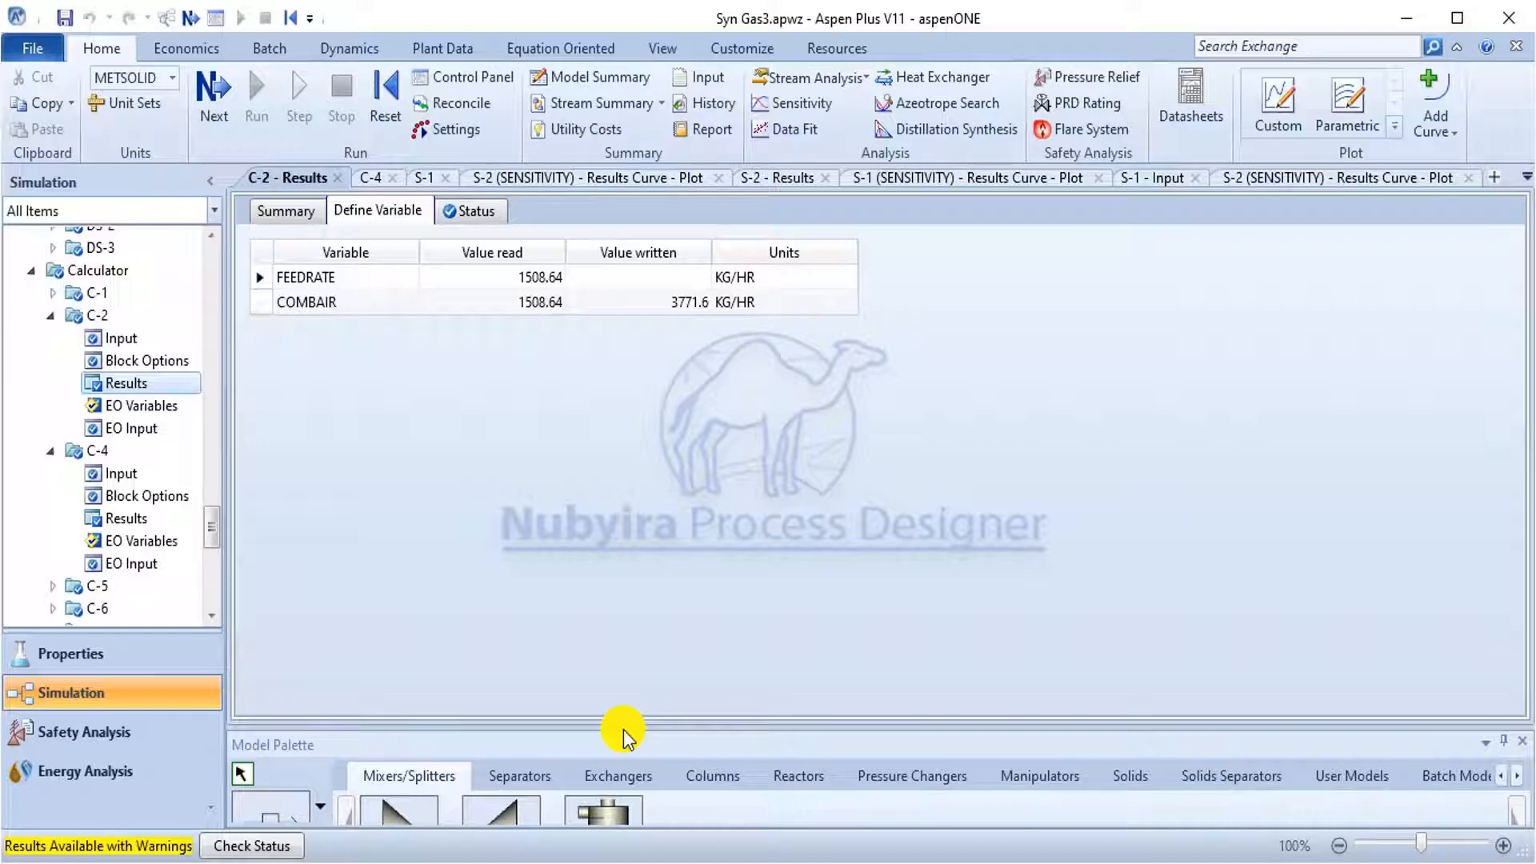
Restore the C-2 Fortran statement to COMBAIR = 1.12 * FEEDRATE and run the simulation again.
click(160, 343)
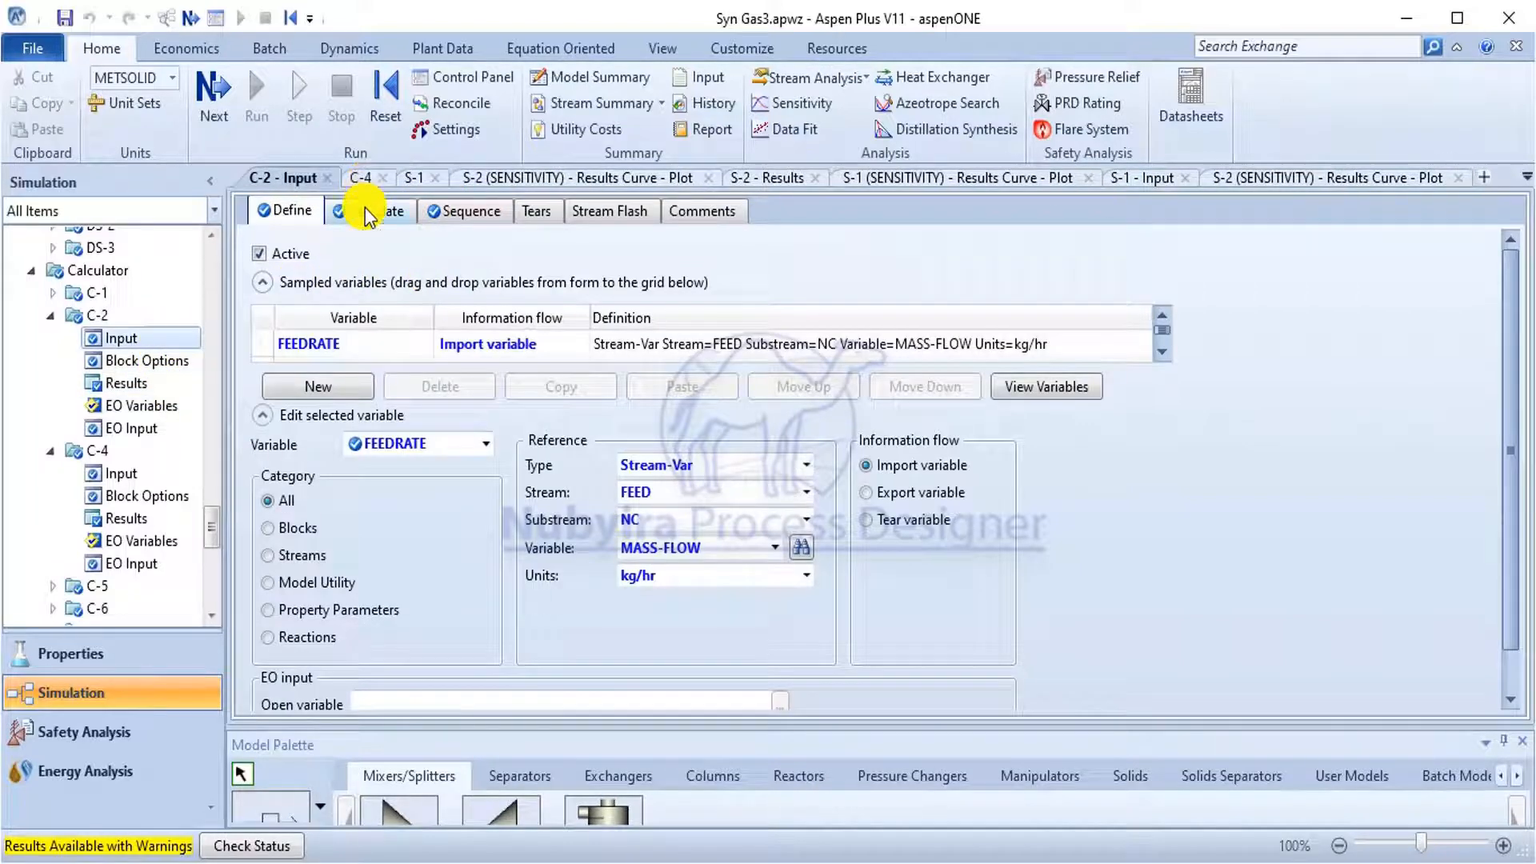
click(367, 213)
click(406, 340)
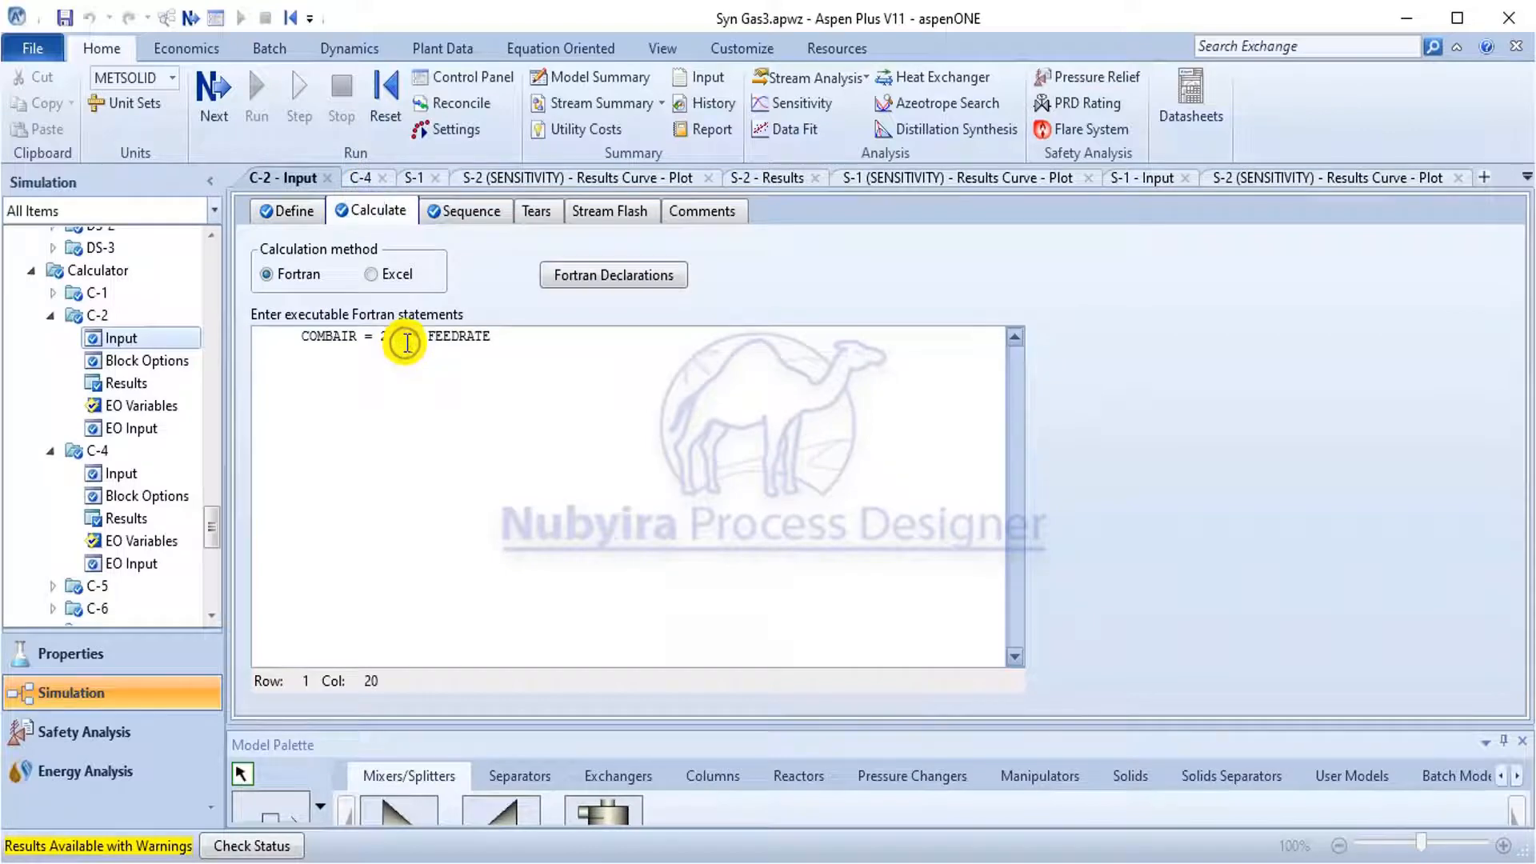
key(BackSpace)
key(BackSpace)
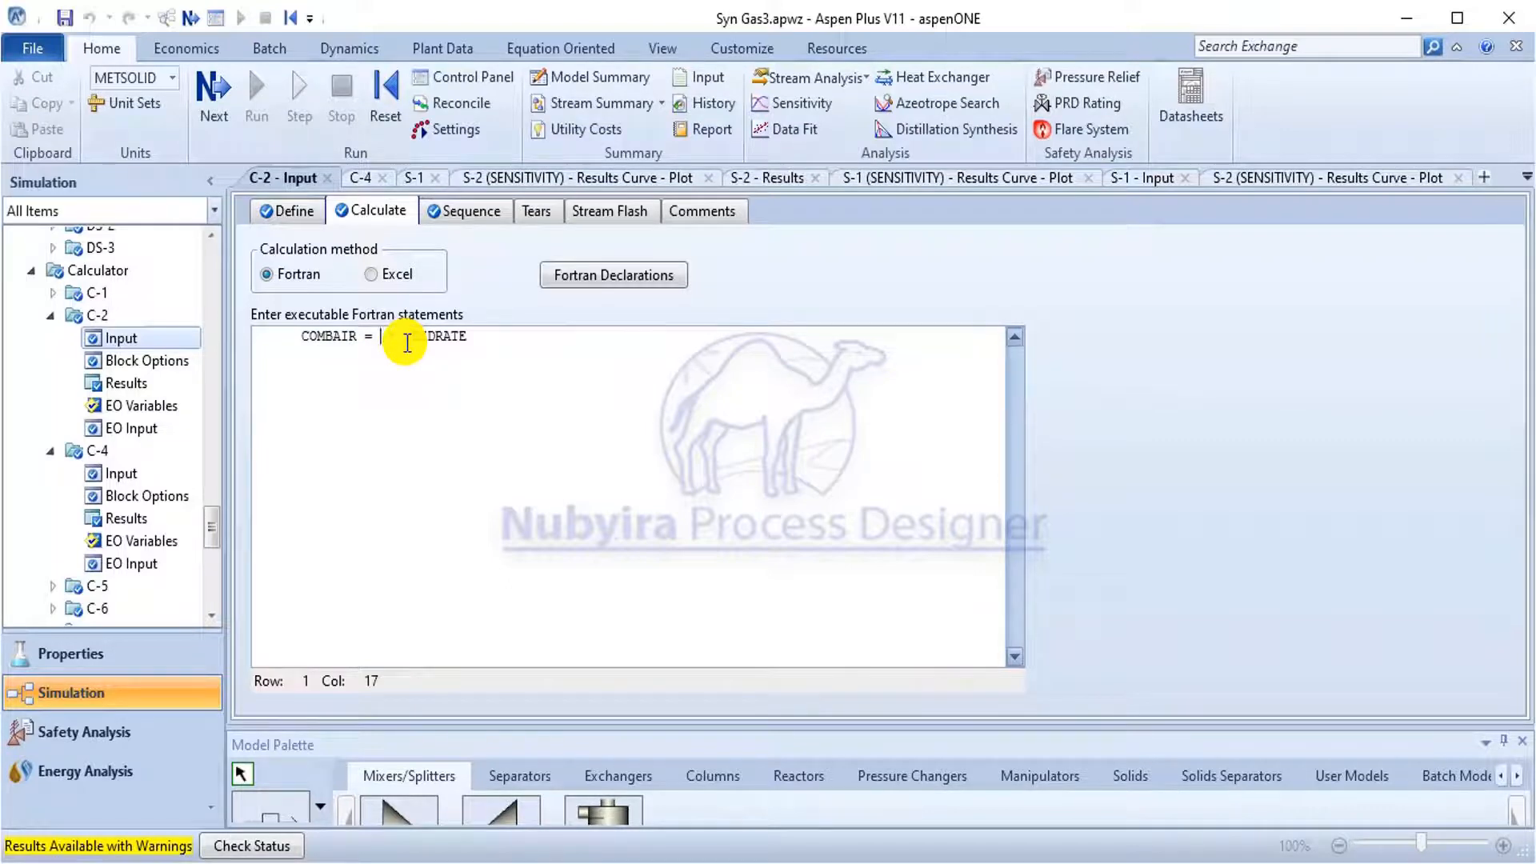
text(1)
text(.25)
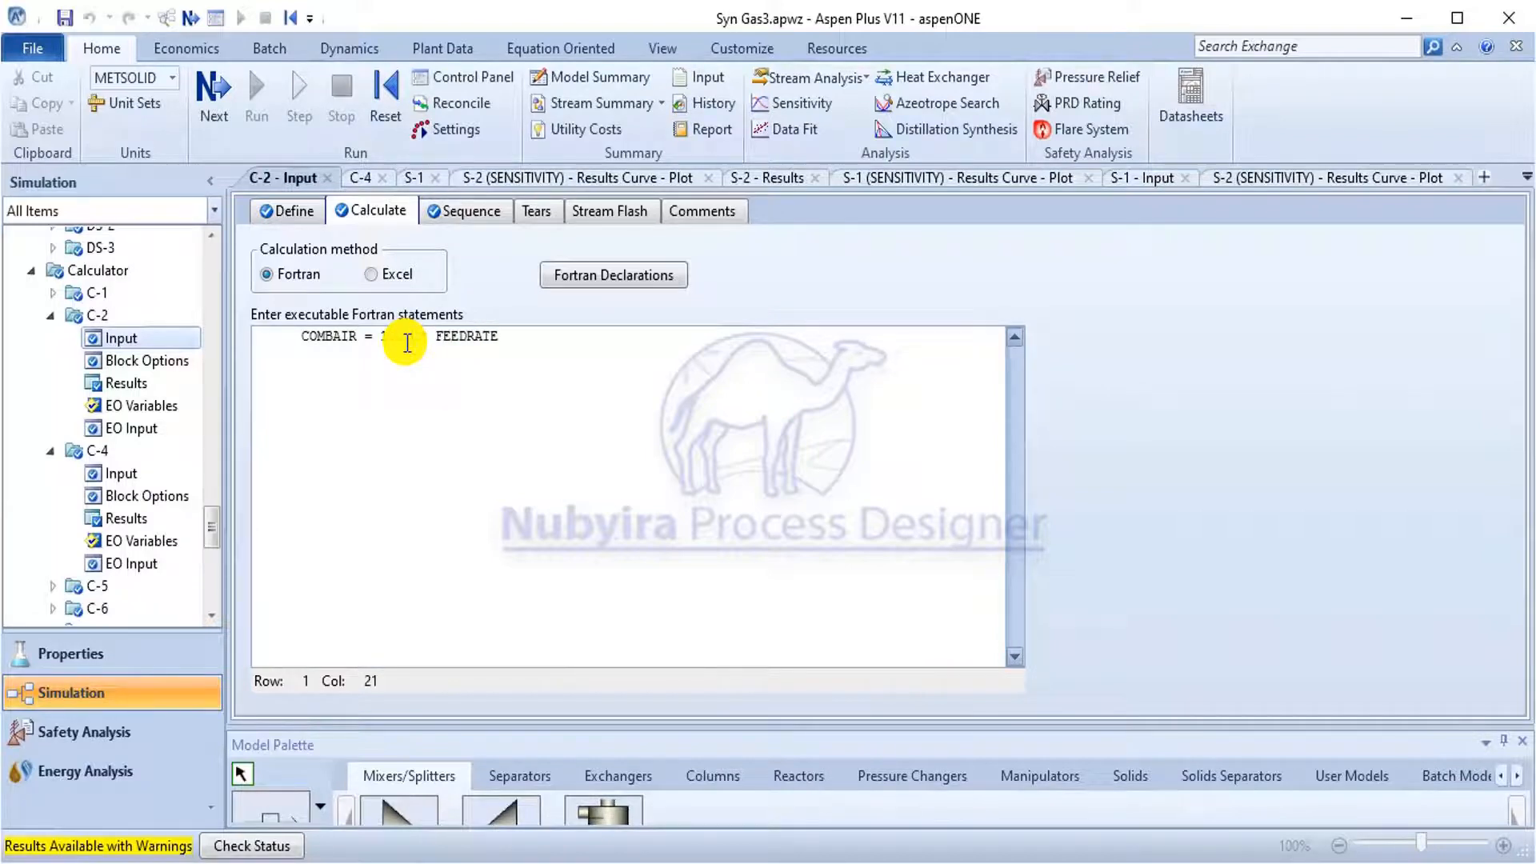
click(490, 280)
click(240, 99)
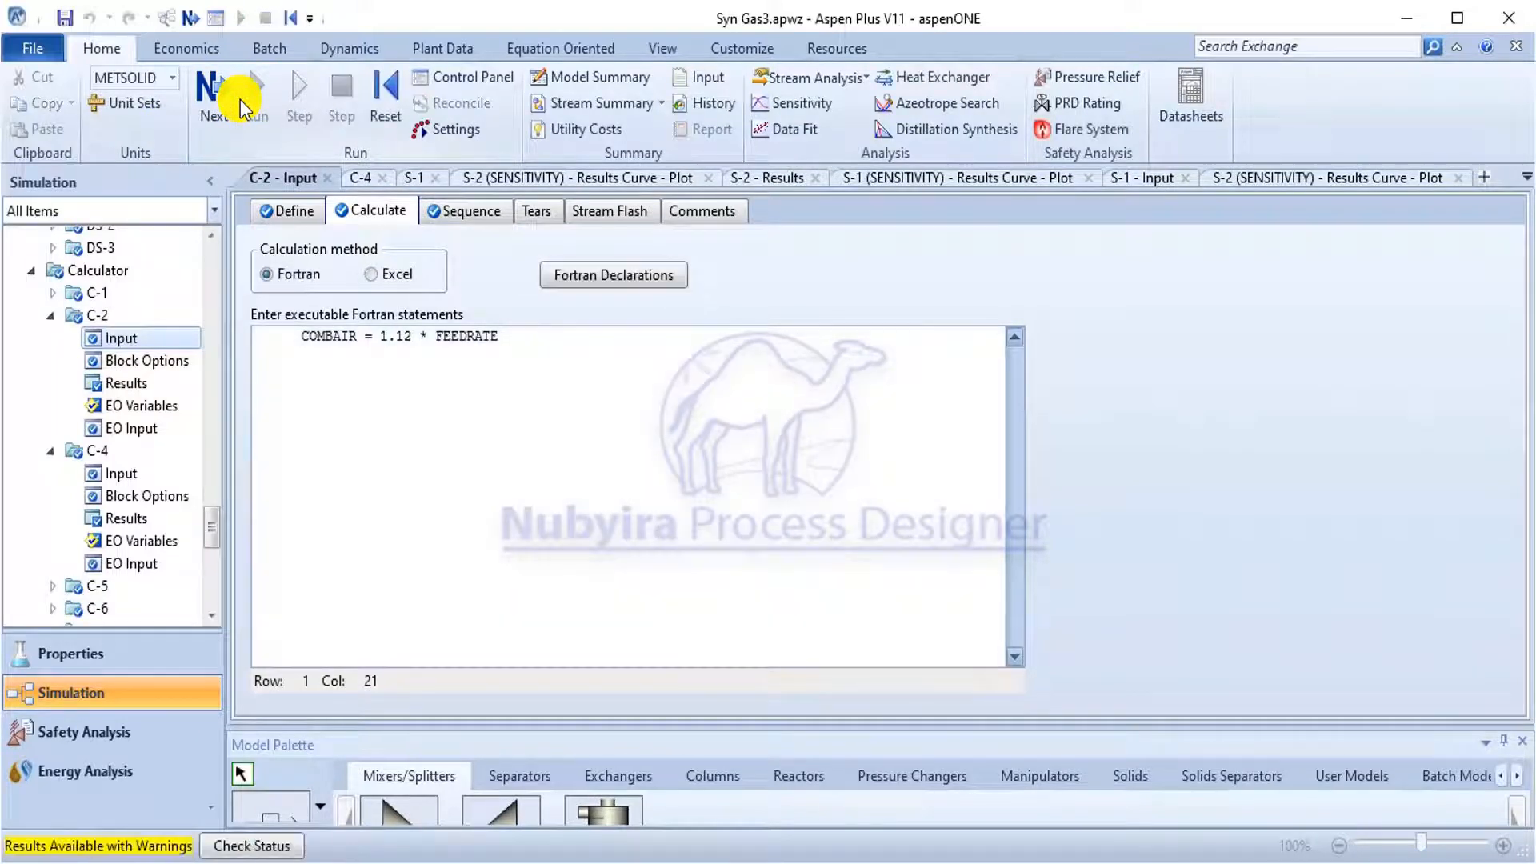
Deactivate calculator block C-2.
scroll(176, 460, down, 6)
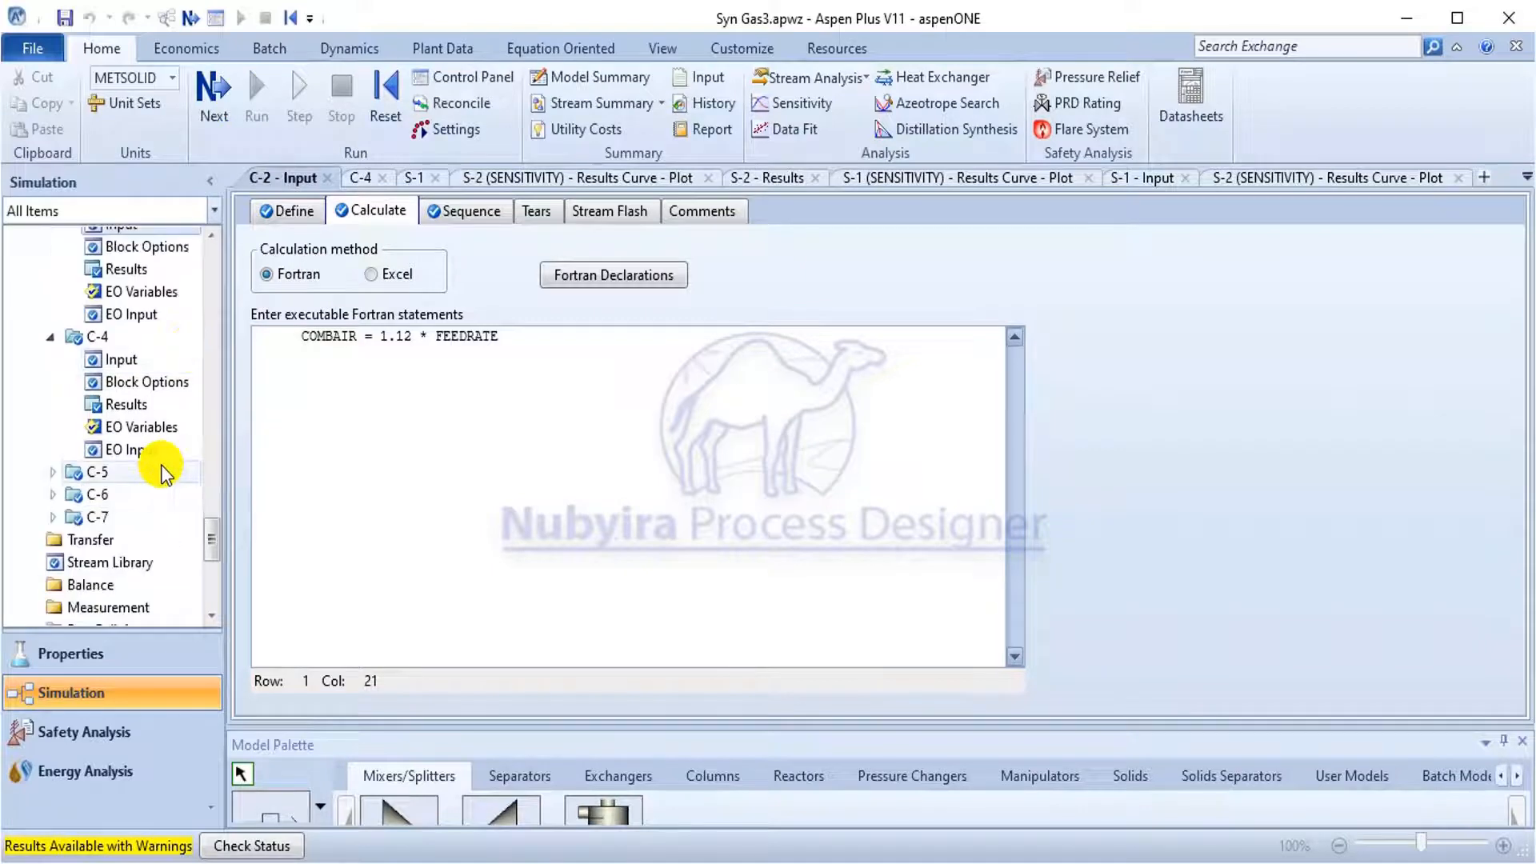
scroll(165, 472, up, 3)
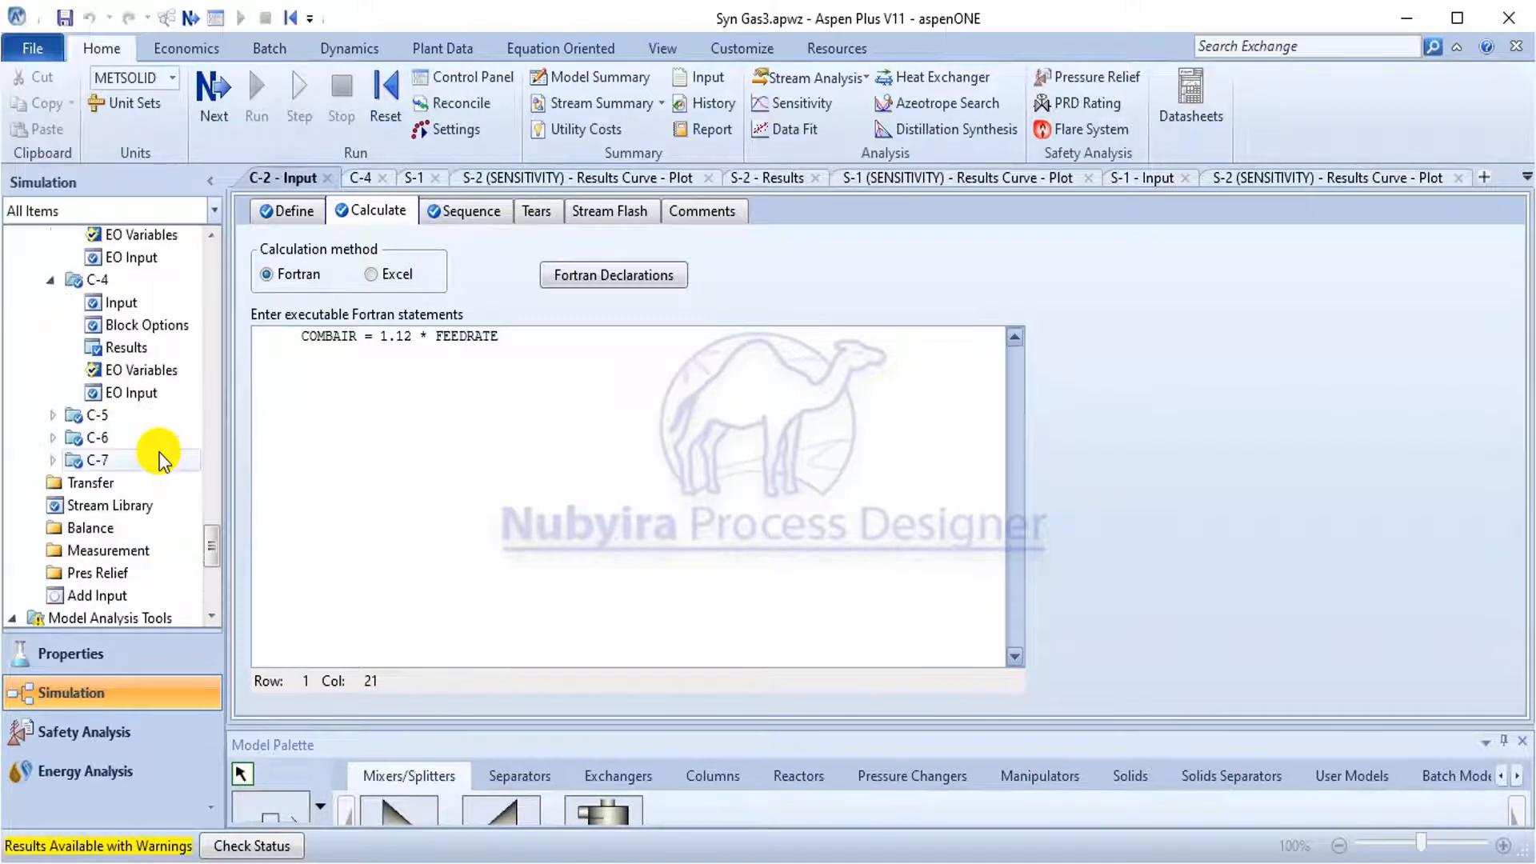
scroll(156, 444, up, 3)
scroll(82, 405, down, 5)
scroll(75, 402, up, 2)
scroll(76, 404, up, 2)
click(108, 263)
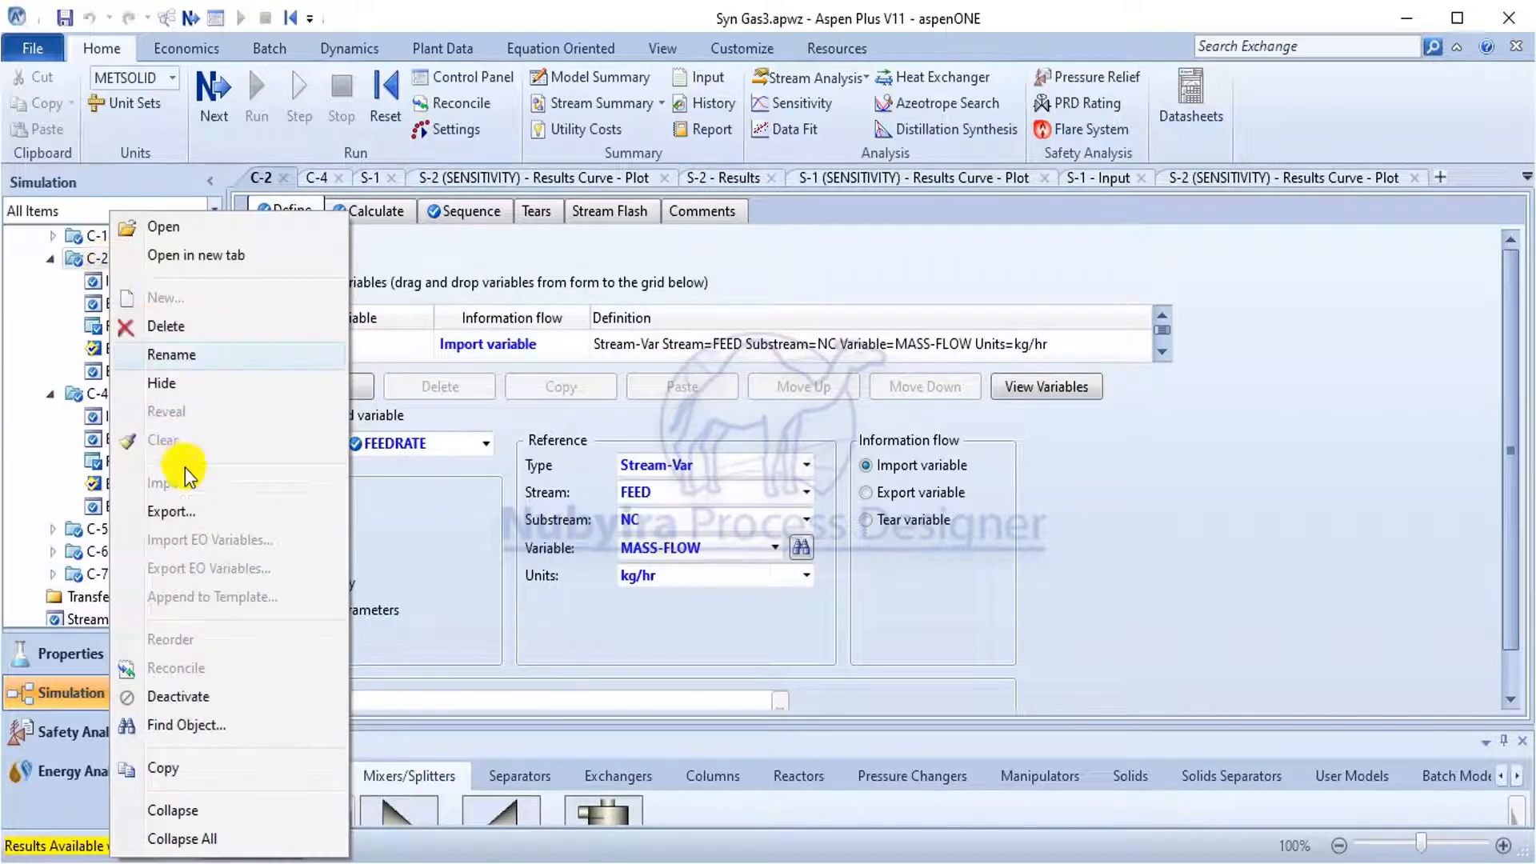
click(185, 705)
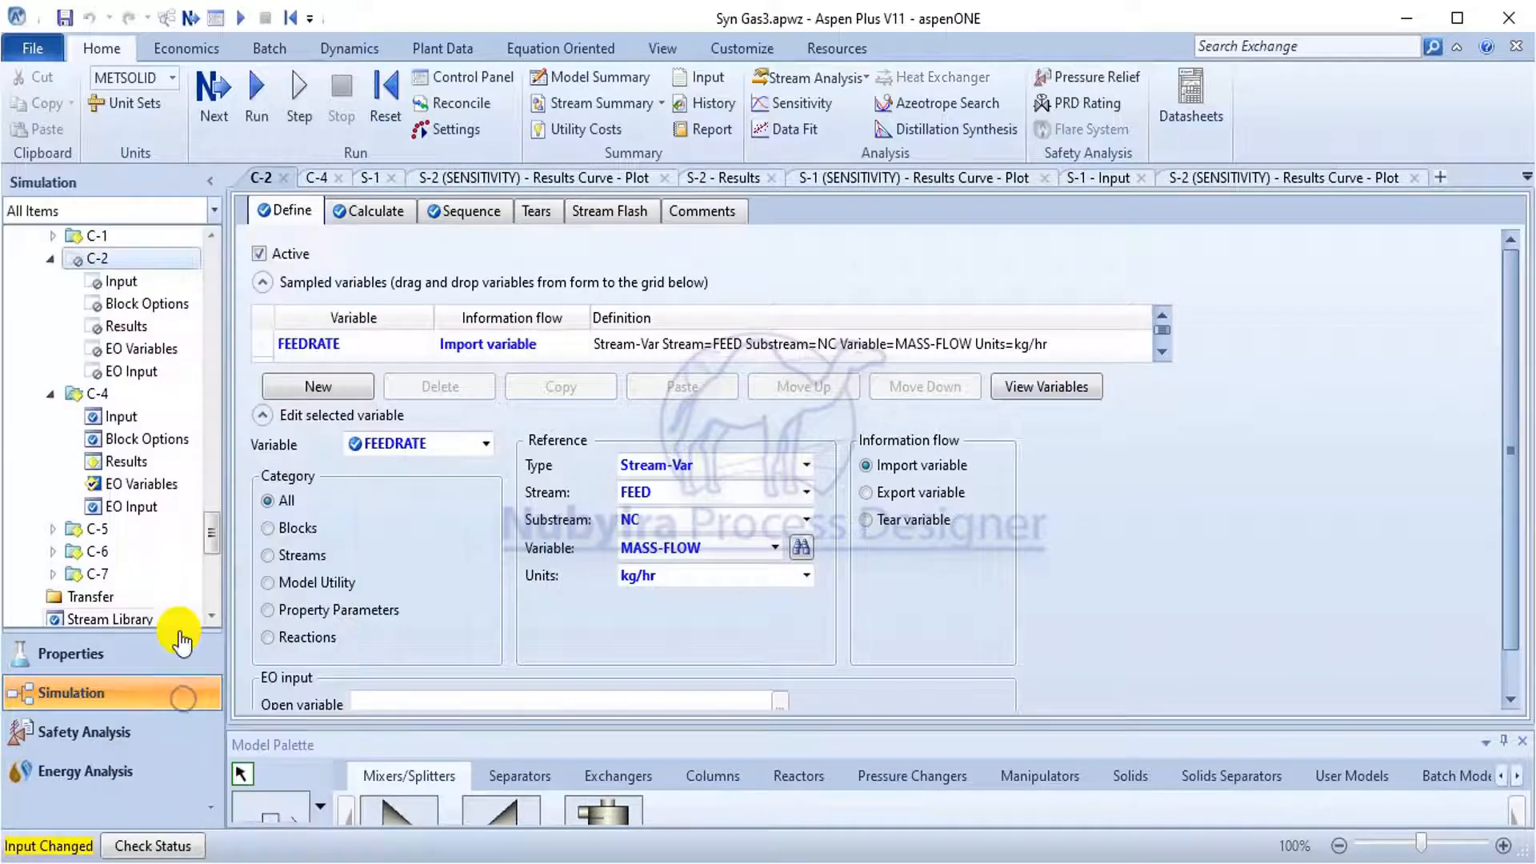
Reactivate sensitivity analysis S-1 under the model analysis tools.
scroll(102, 376, down, 5)
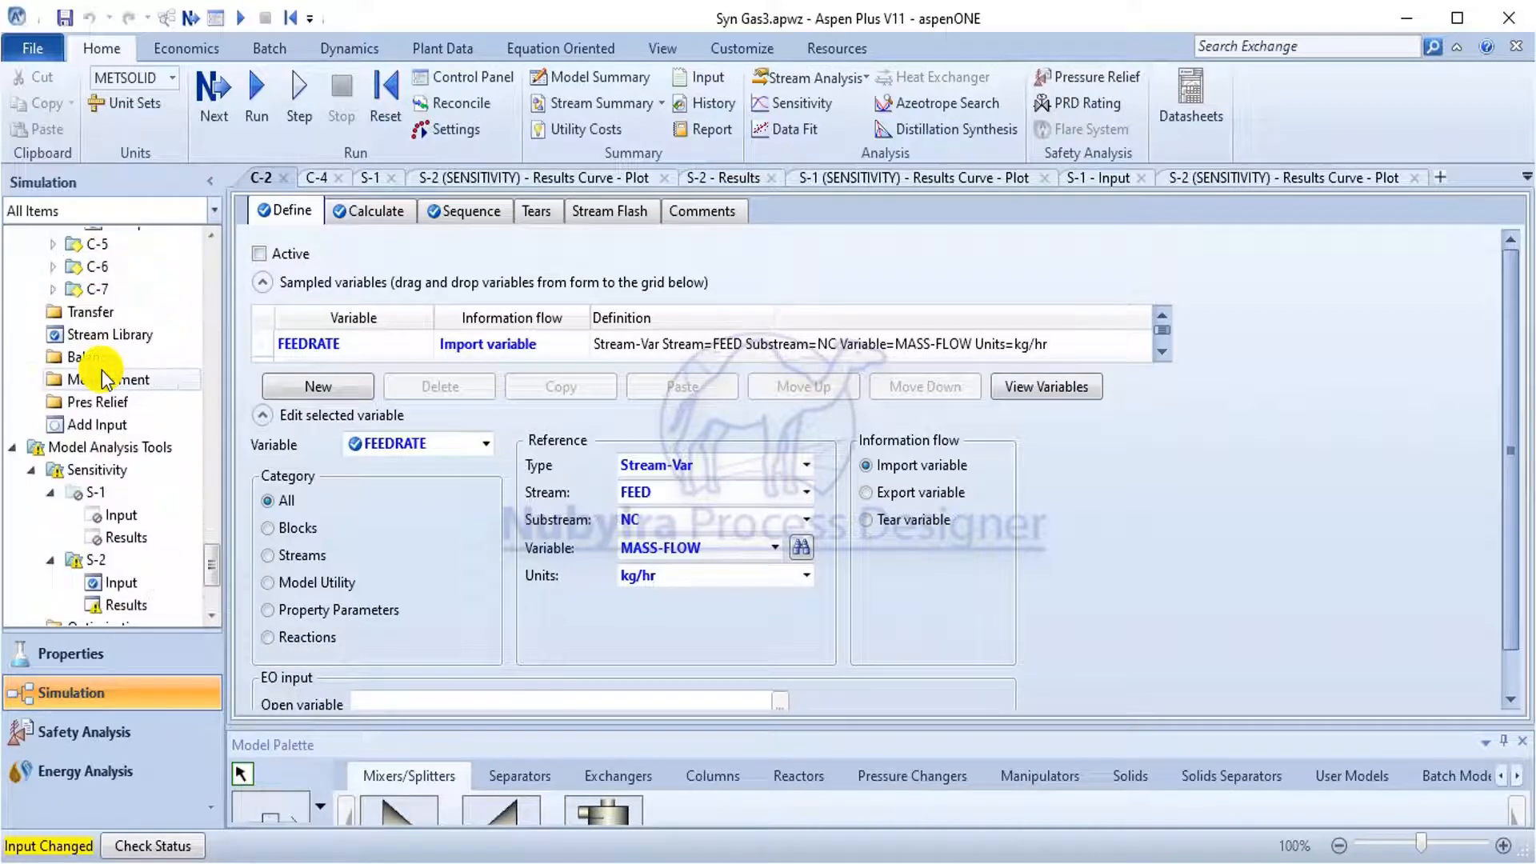
scroll(103, 352, down, 2)
click(103, 315)
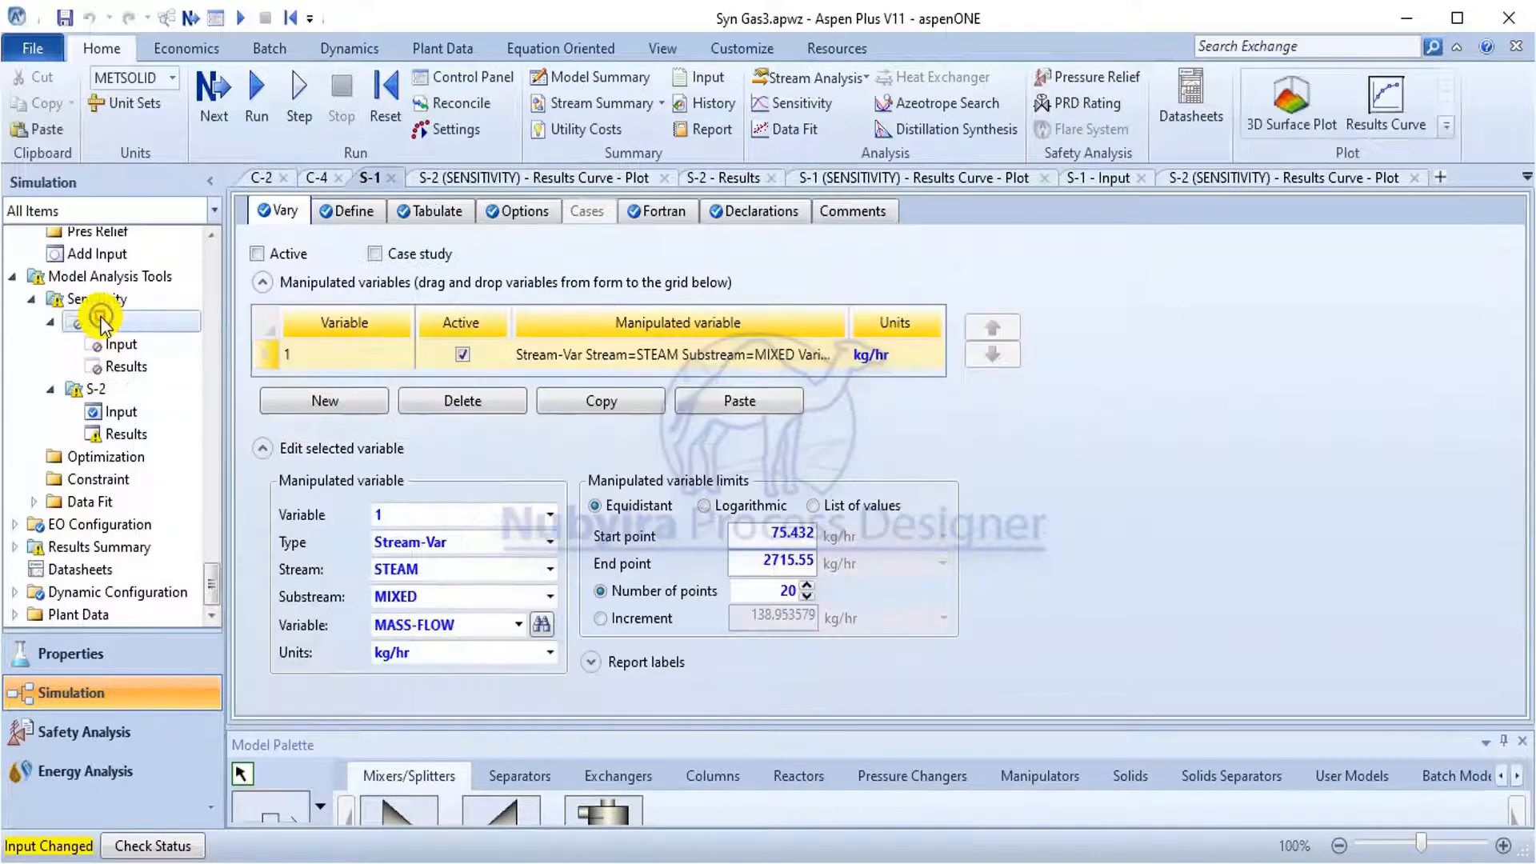
right_click(84, 312)
click(75, 303)
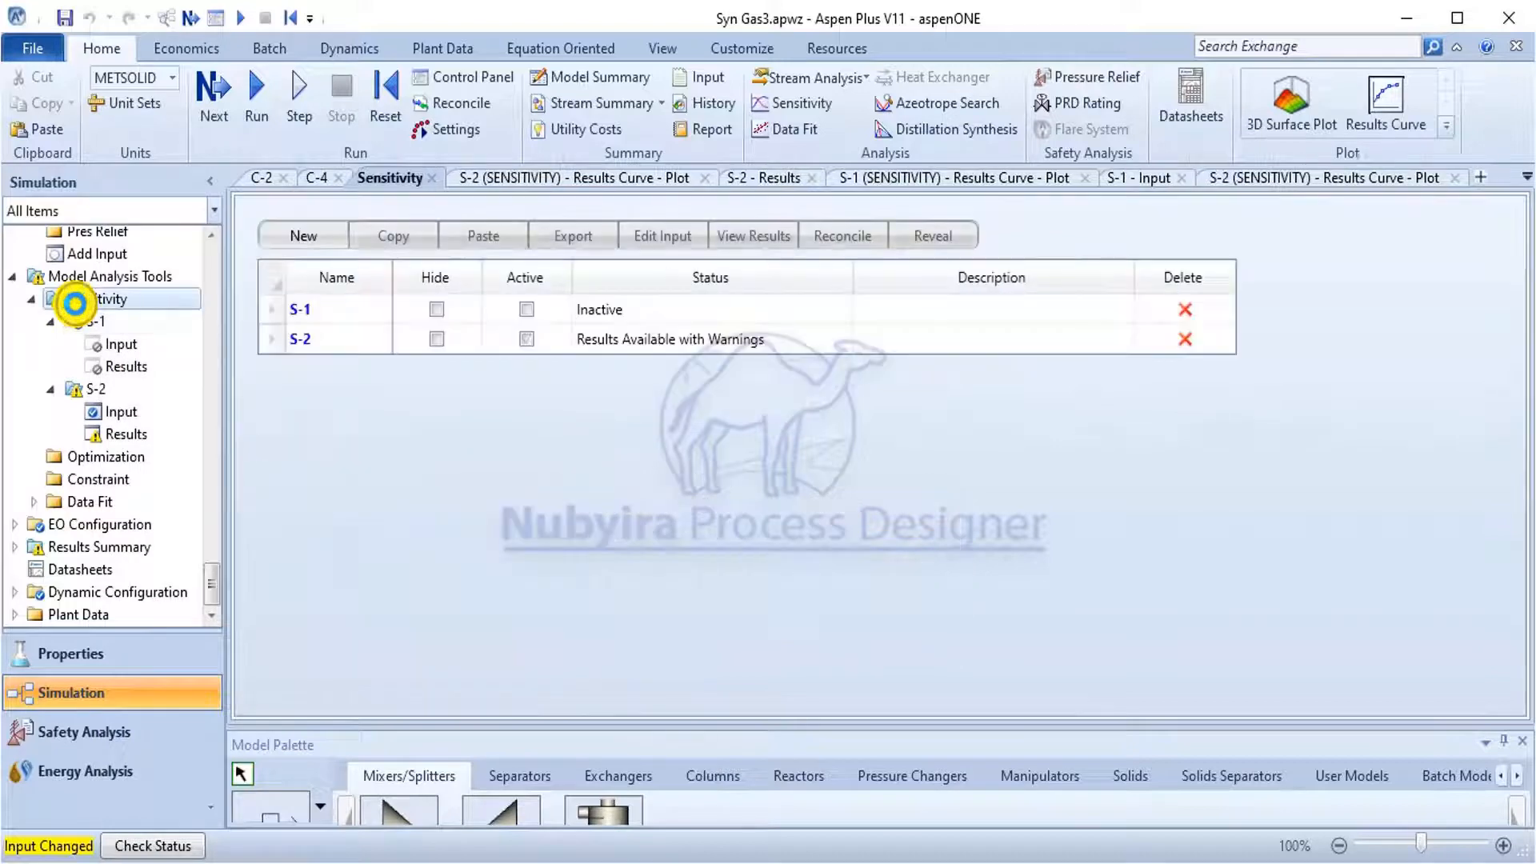
right_click(74, 304)
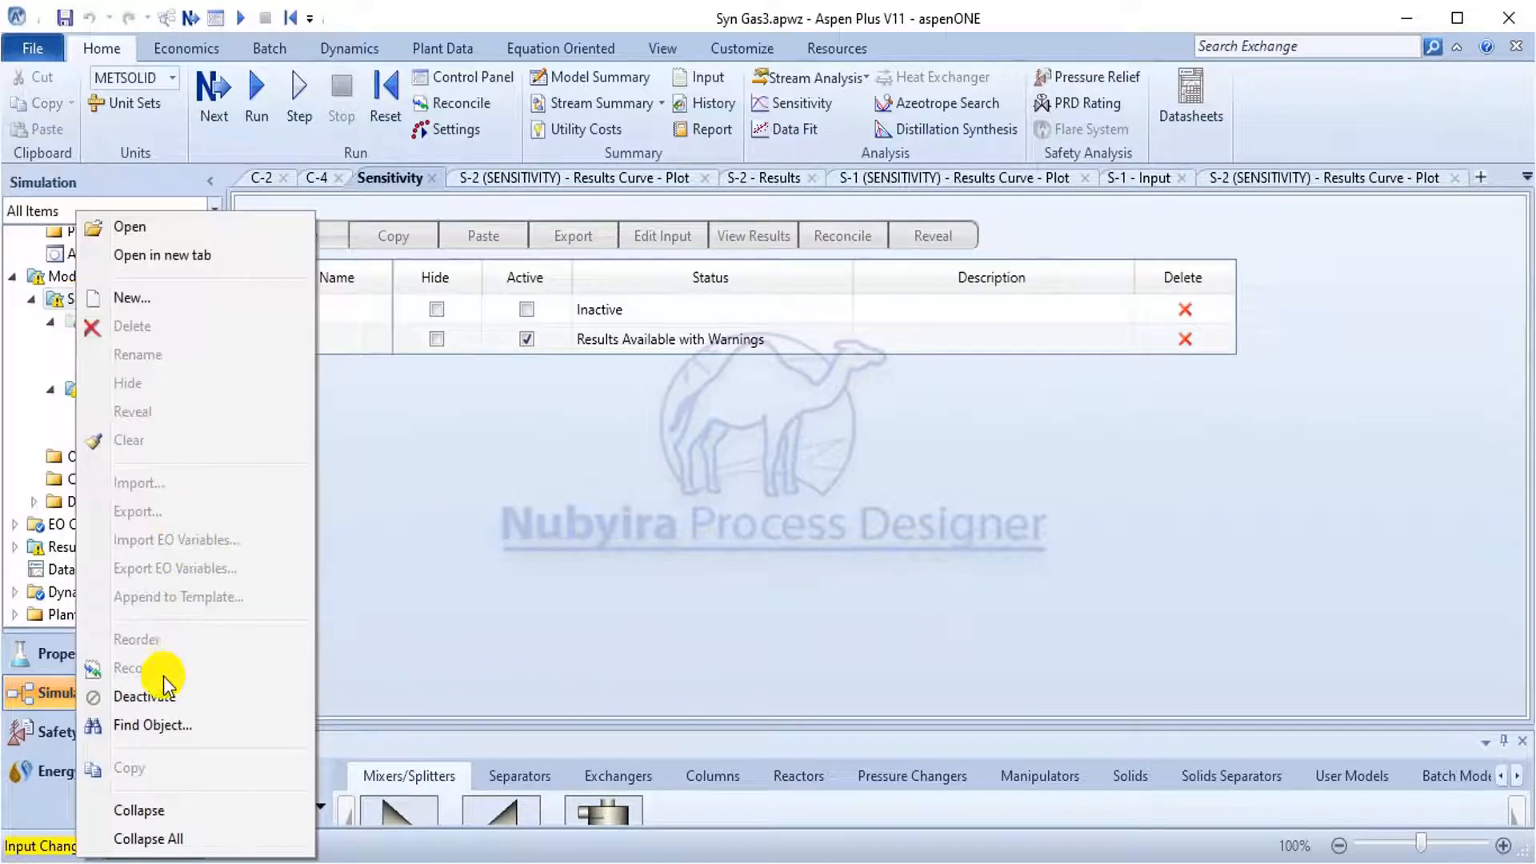
click(15, 403)
click(103, 321)
right_click(102, 322)
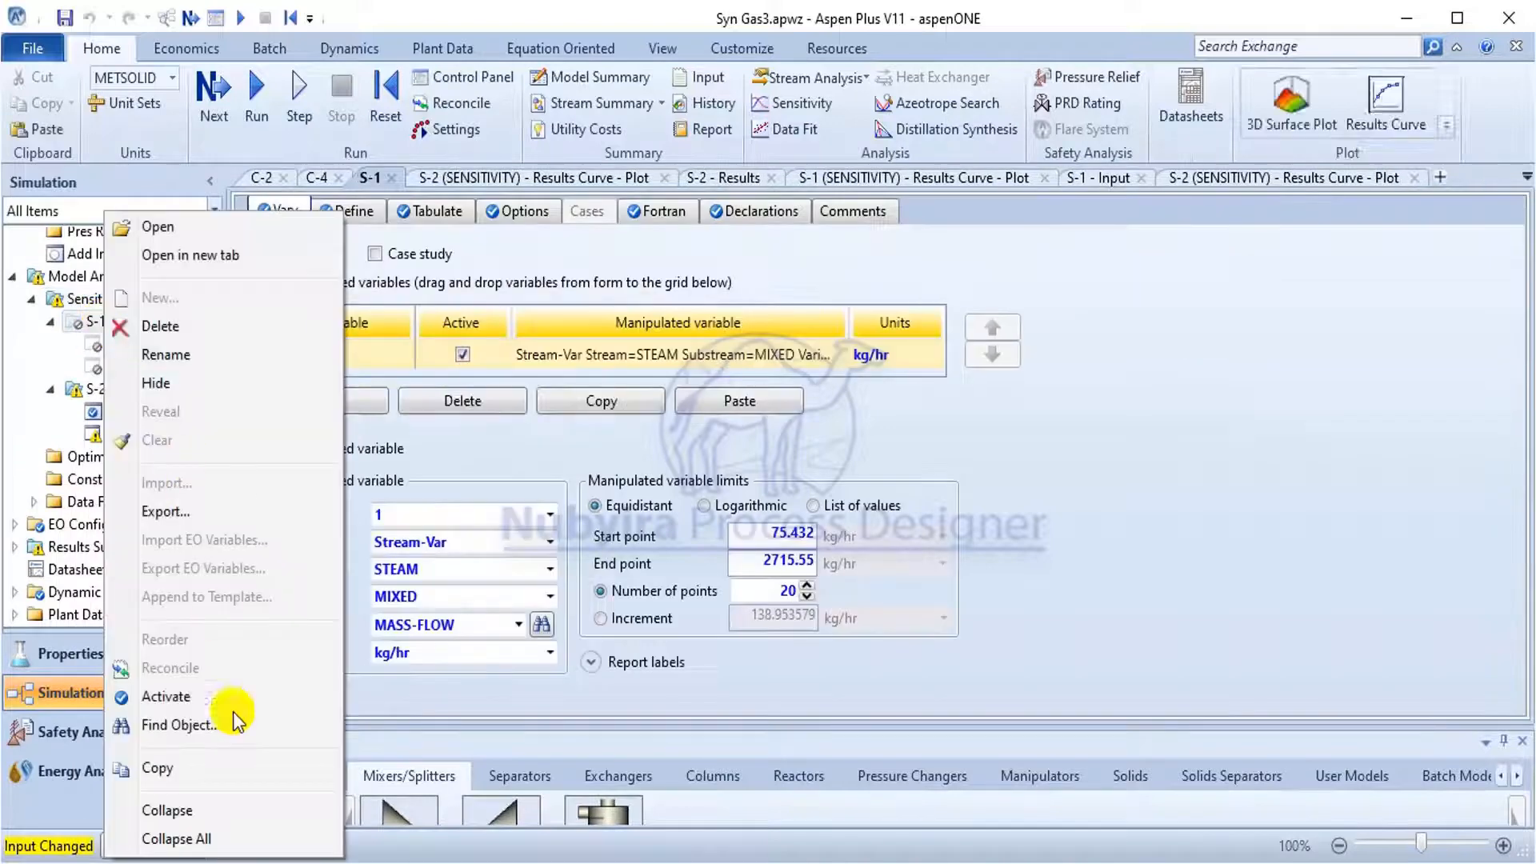
click(186, 694)
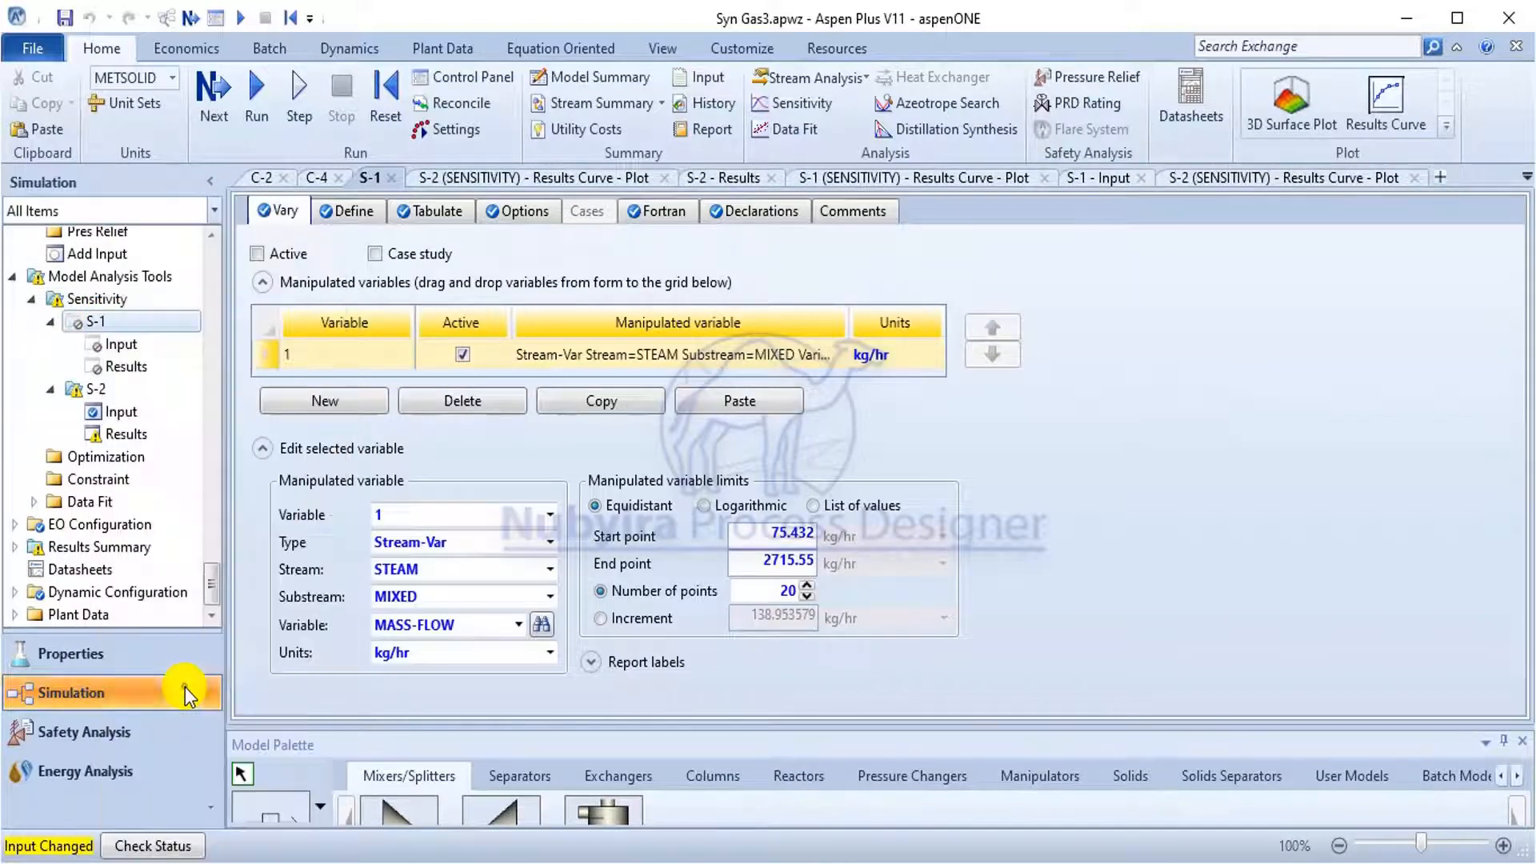
Change the stream of the S-1 manipulated variable to COMBAIR, keeping its type as Stream-Var.
click(104, 344)
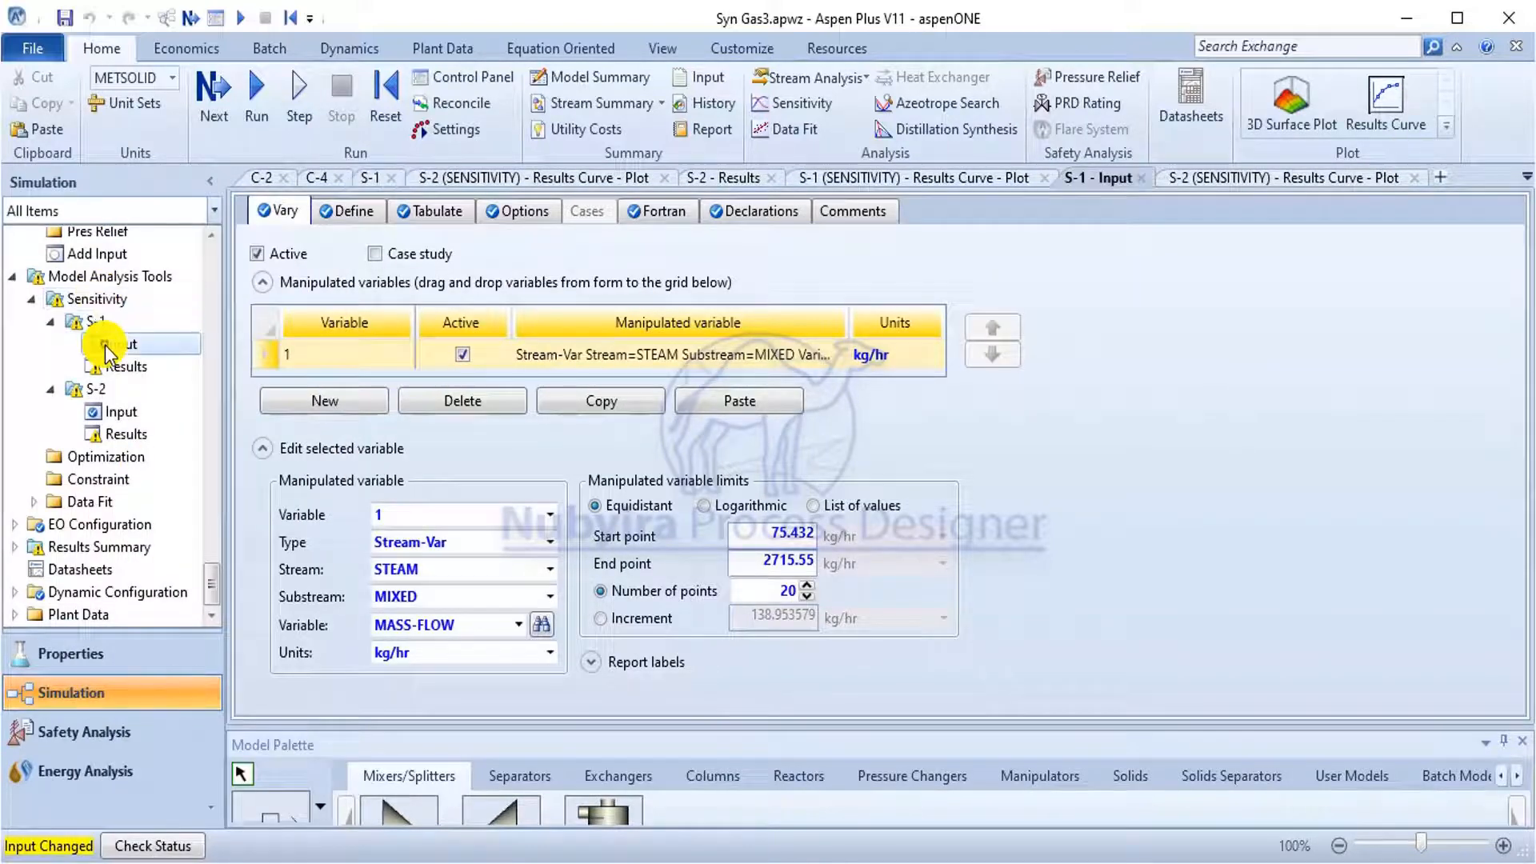
click(549, 544)
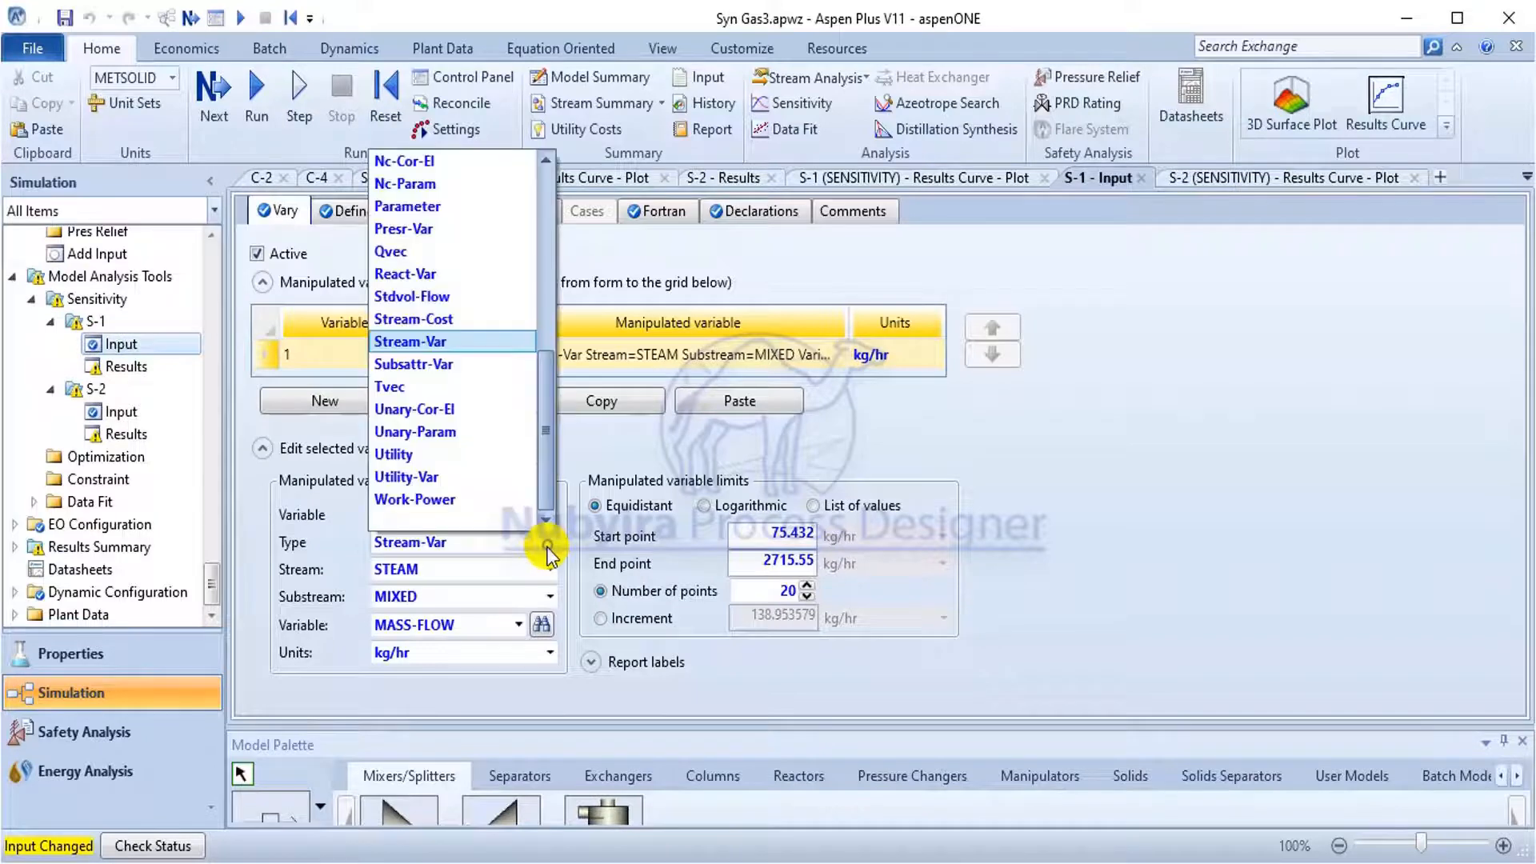
click(452, 344)
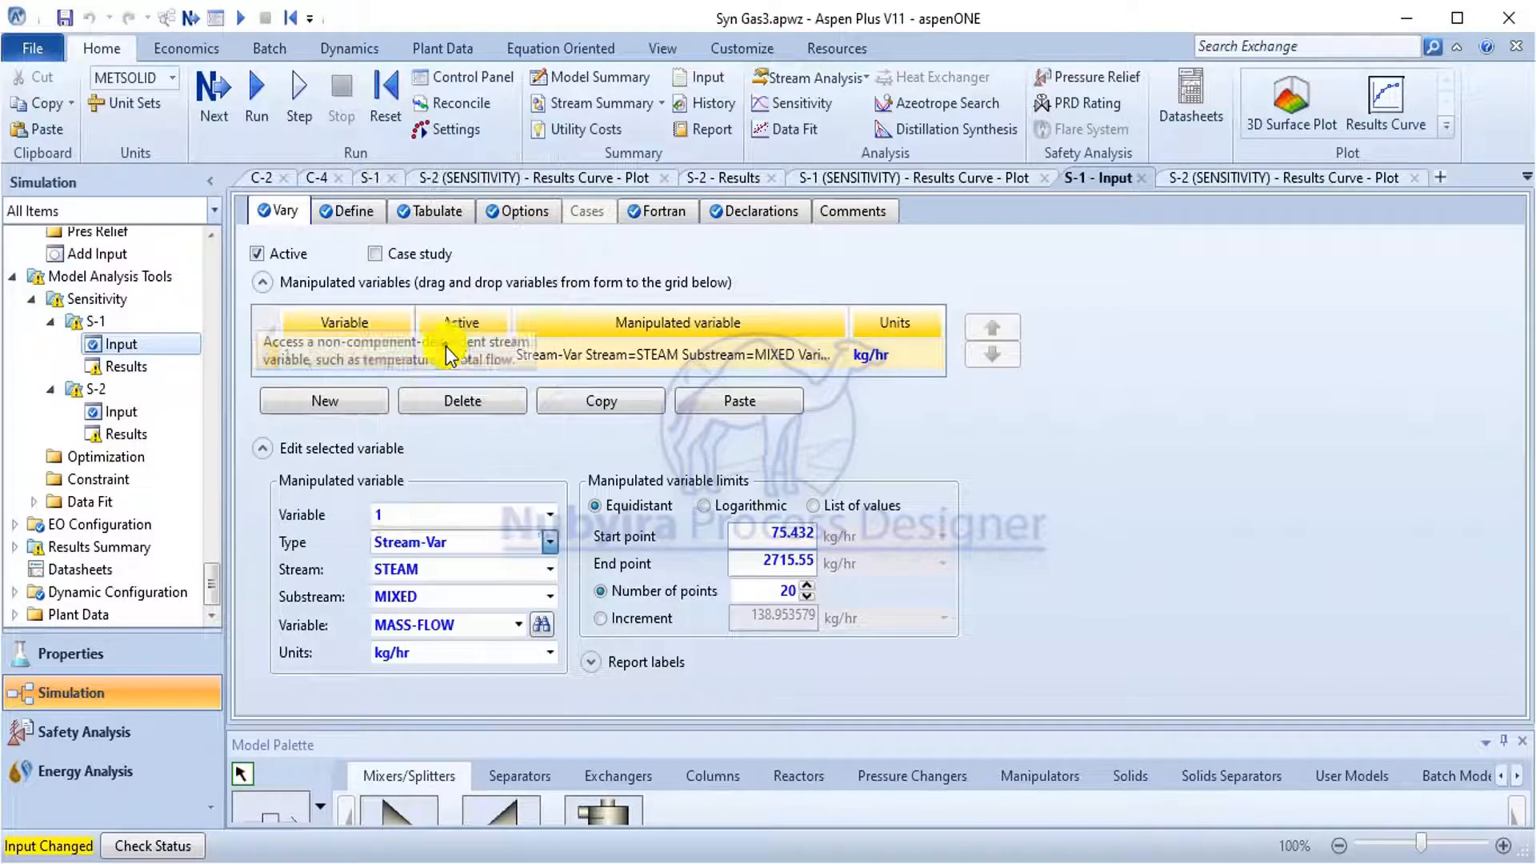
click(553, 571)
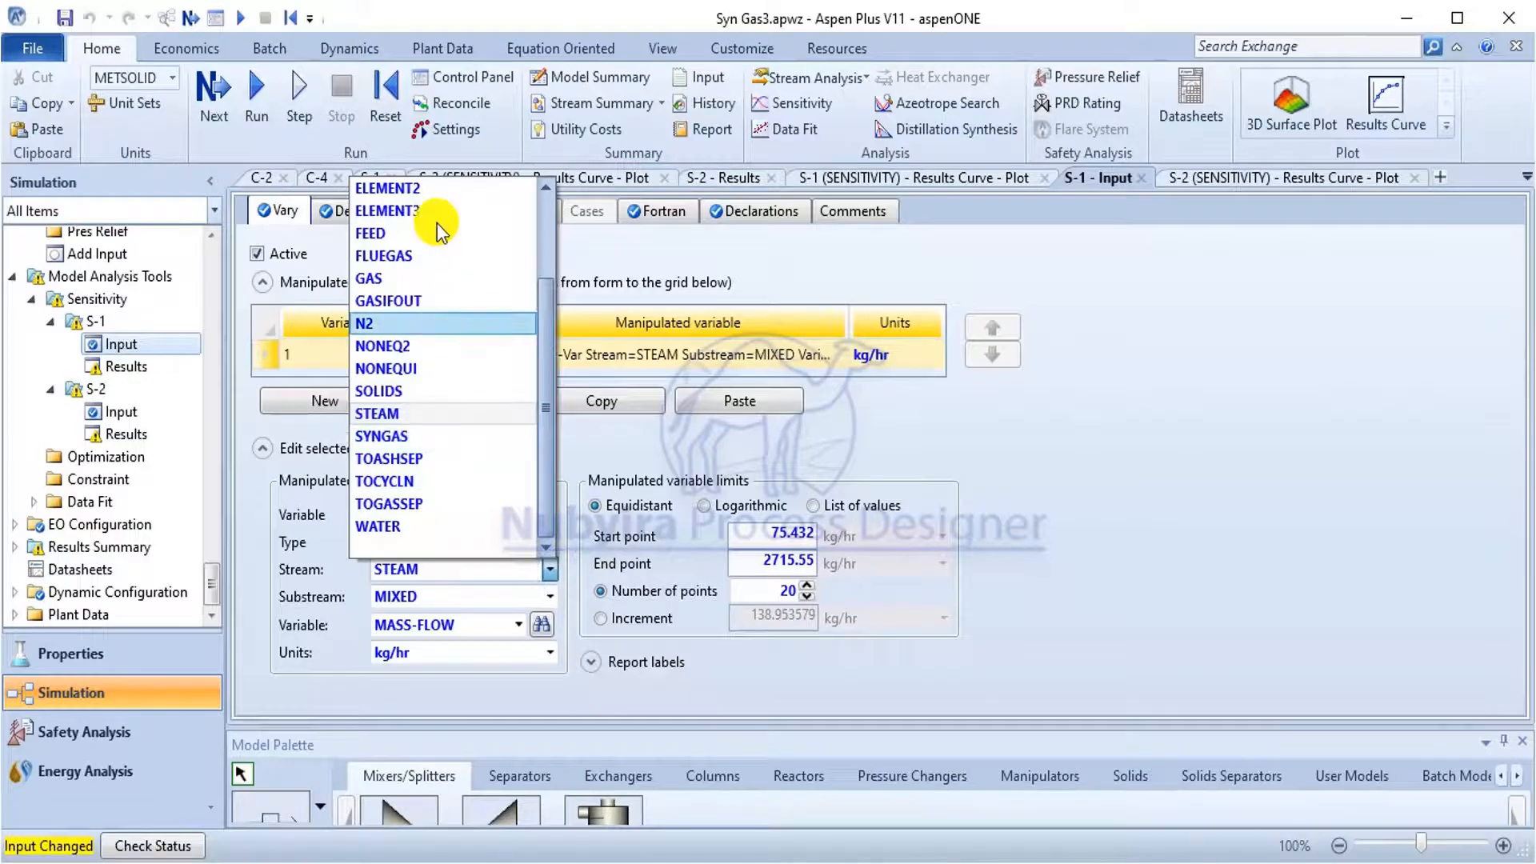
scroll(435, 268, up, 1)
scroll(438, 274, up, 1)
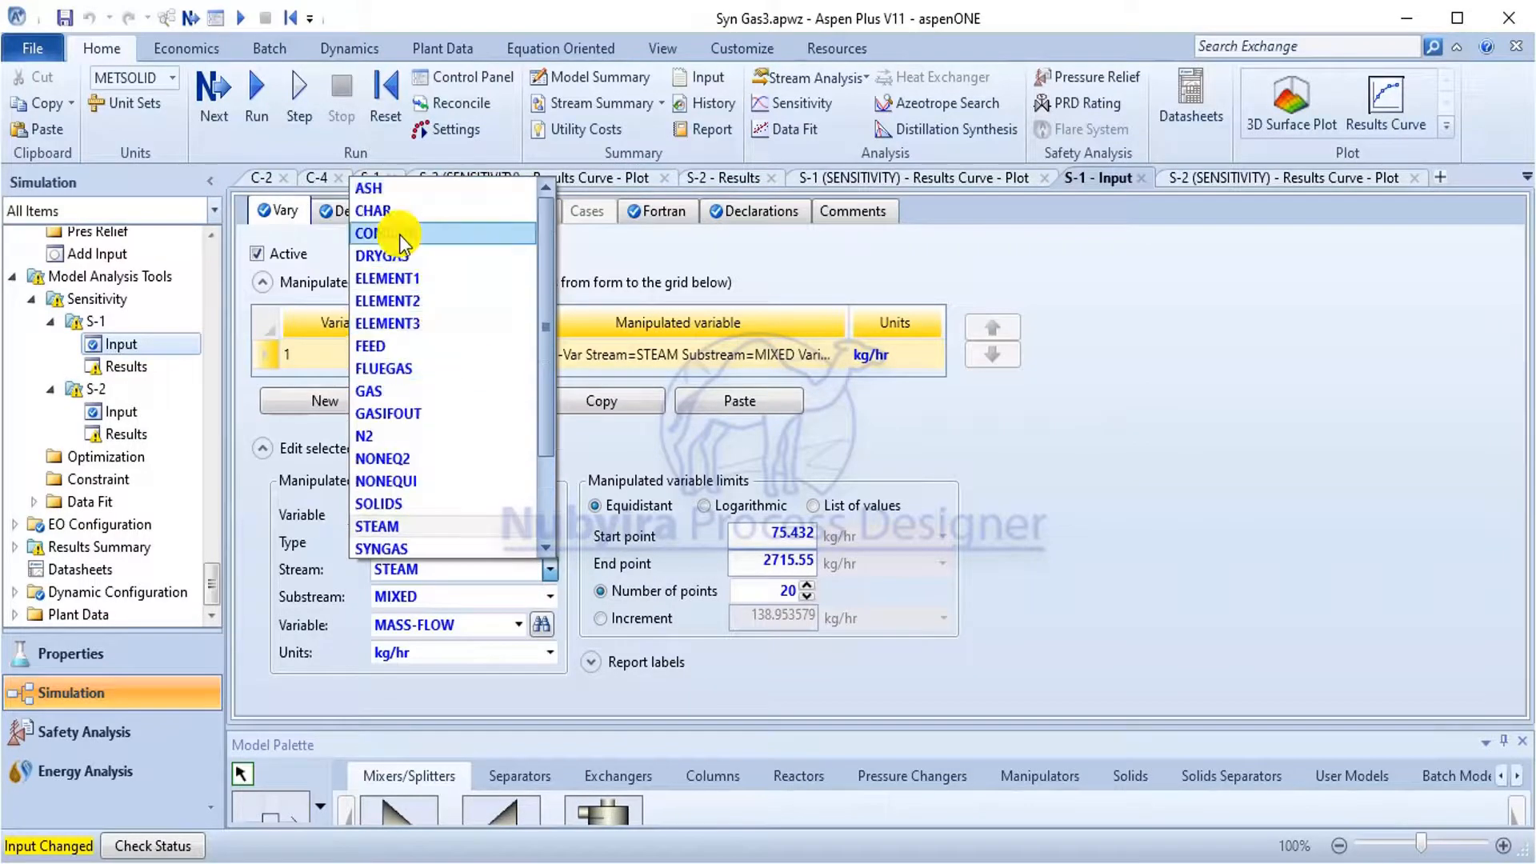
click(400, 234)
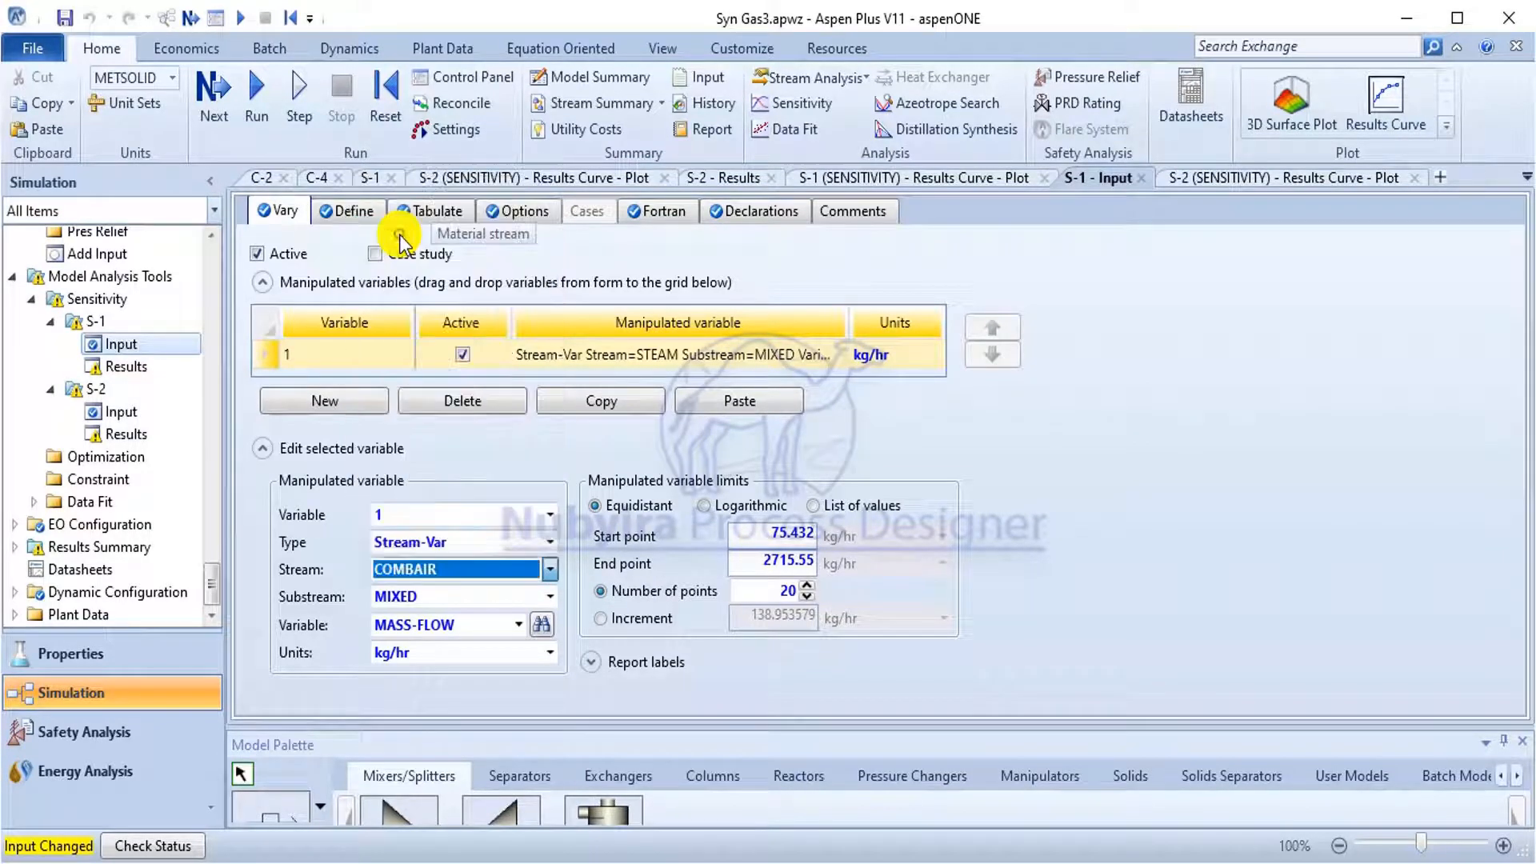
Set the limits of the S-1 manipulated variable to a start point of 1508.64 and an end point of 3771.6 kg/hr.
click(744, 531)
drag(780, 536, 828, 532)
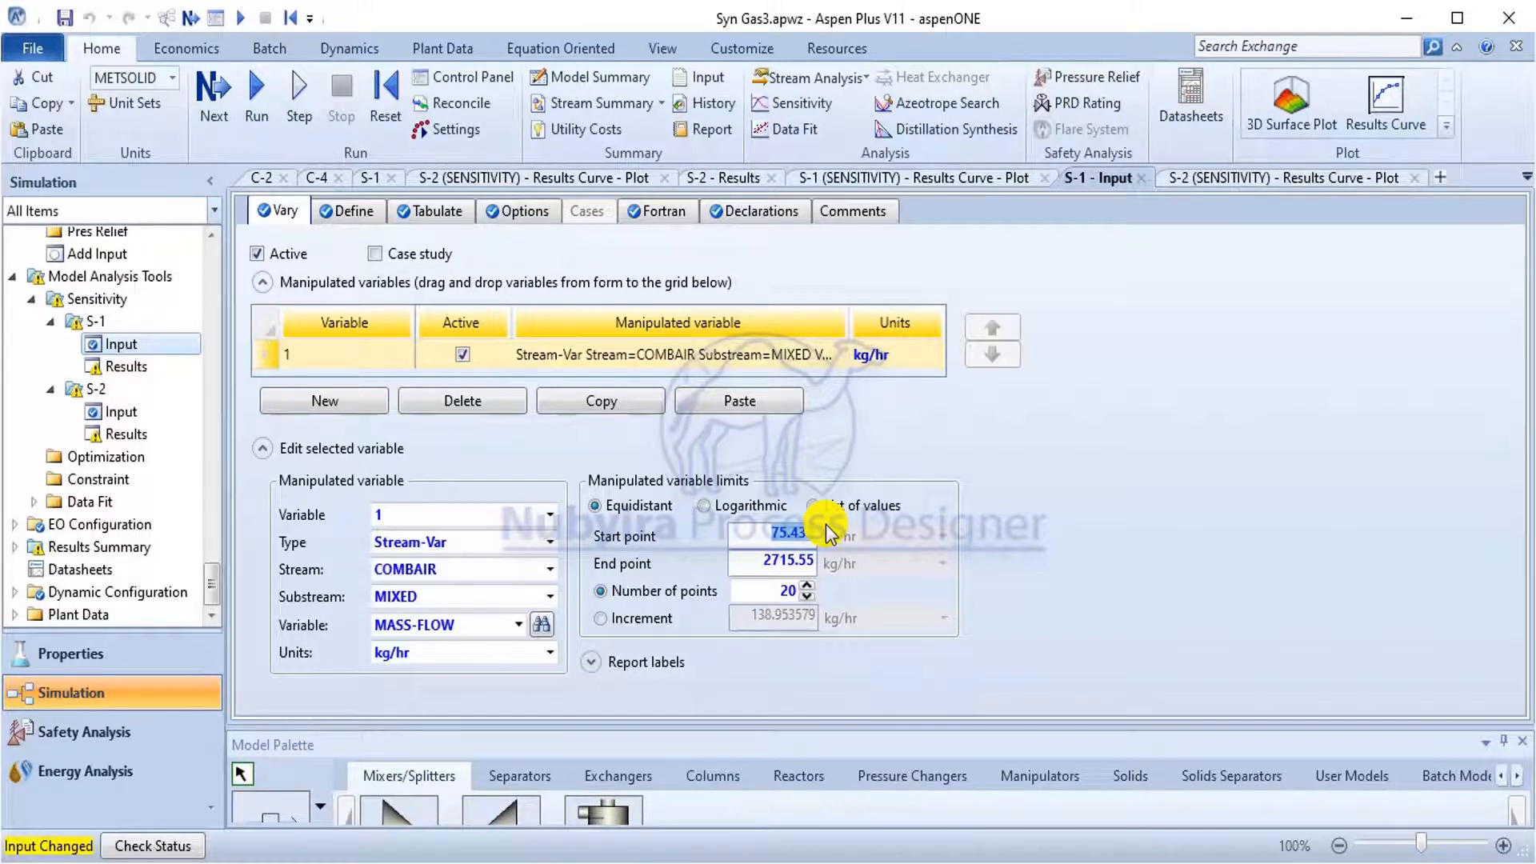
key(BackSpace)
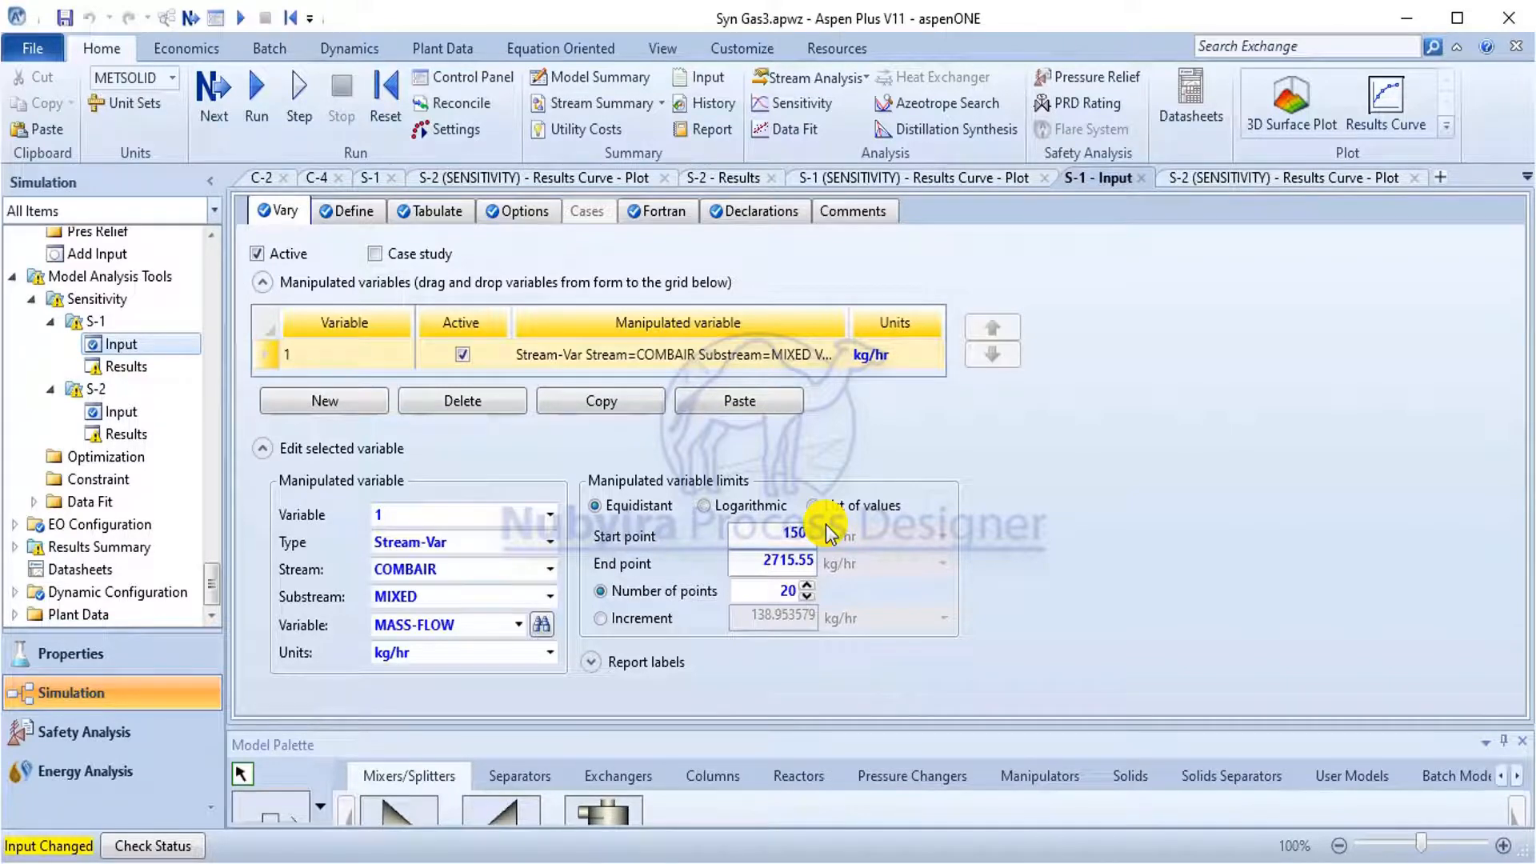
text(1508.64)
drag(757, 558, 824, 569)
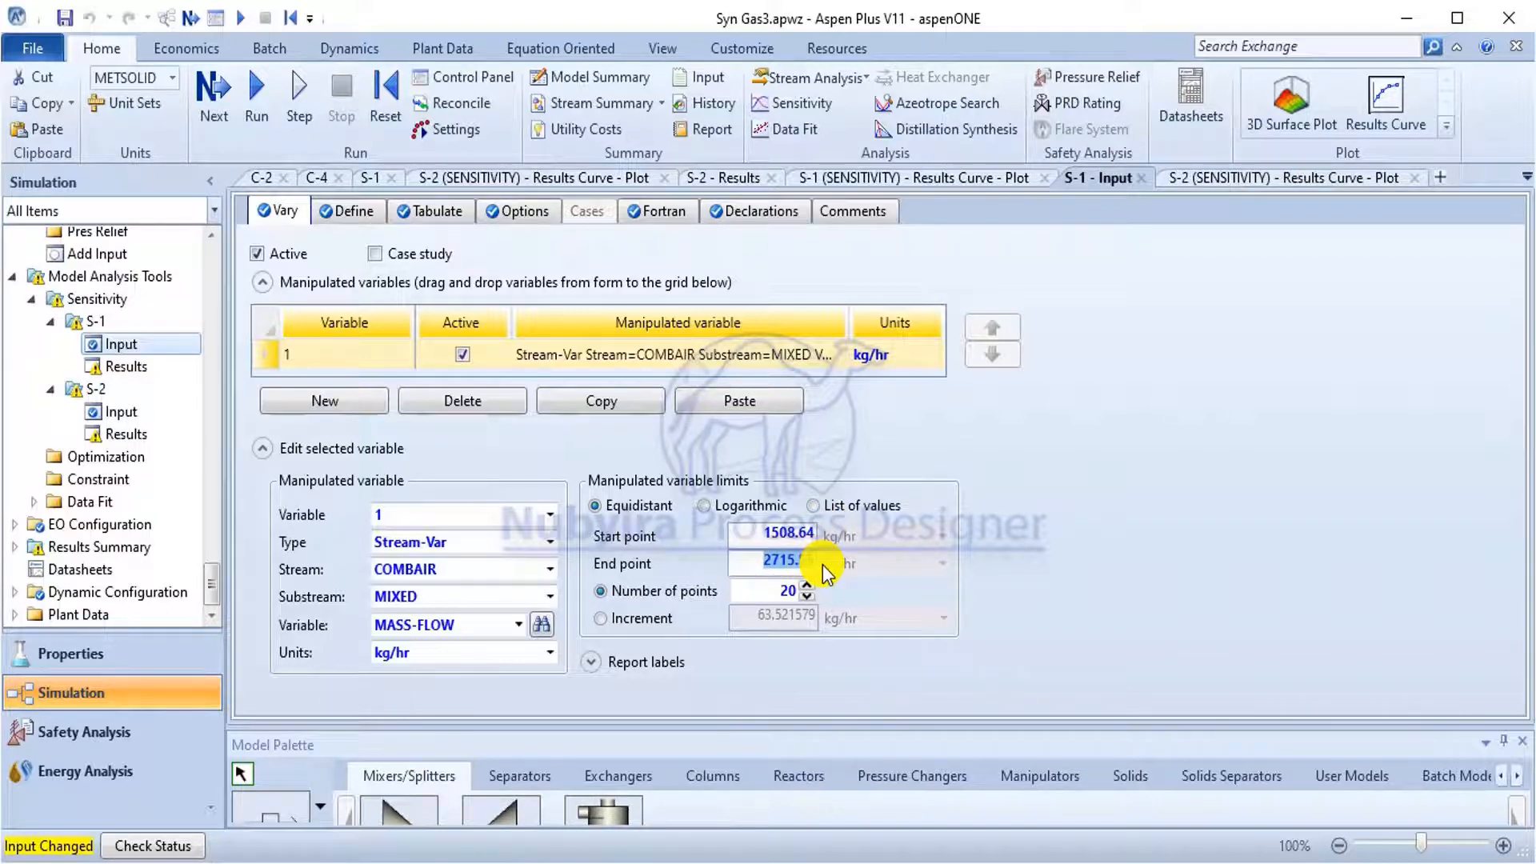
key(BackSpace)
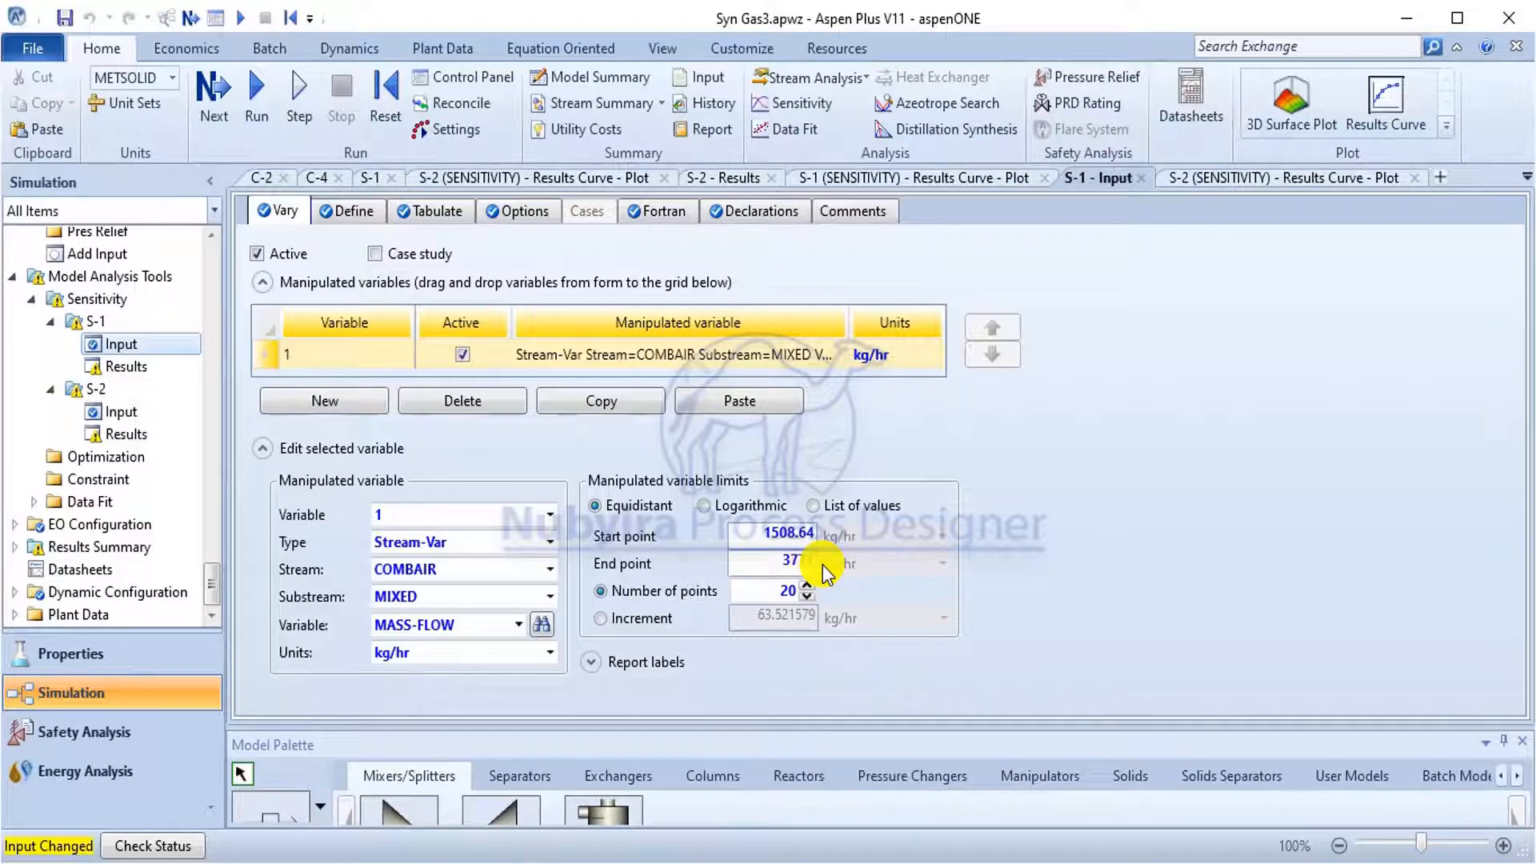
text(3771.6)
key(Return)
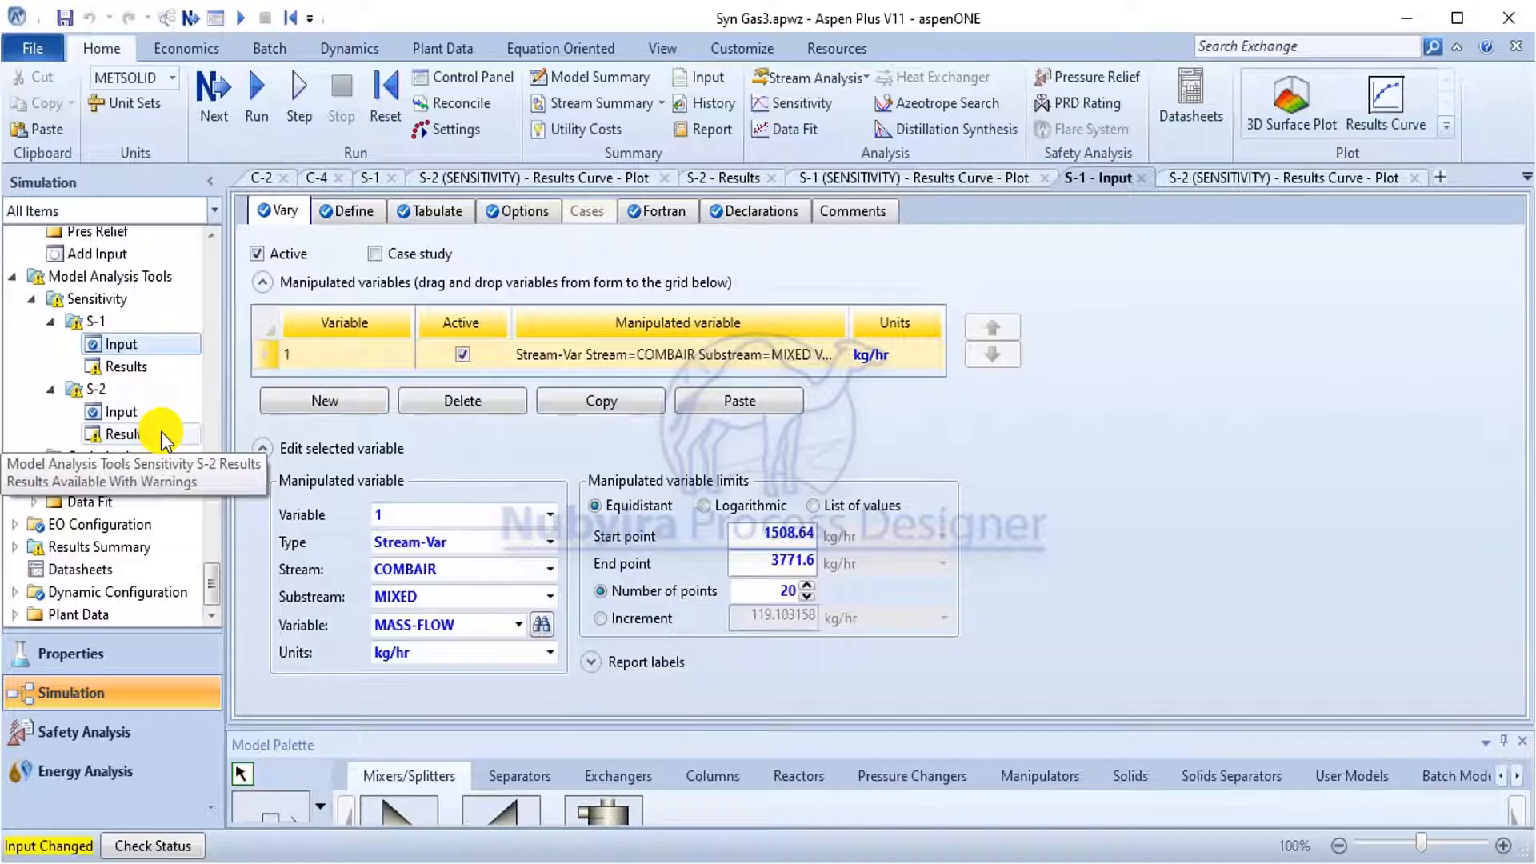
Set the first tabulated variable of S-1 to ATFR and check its definition in the Fortran statements.
click(412, 209)
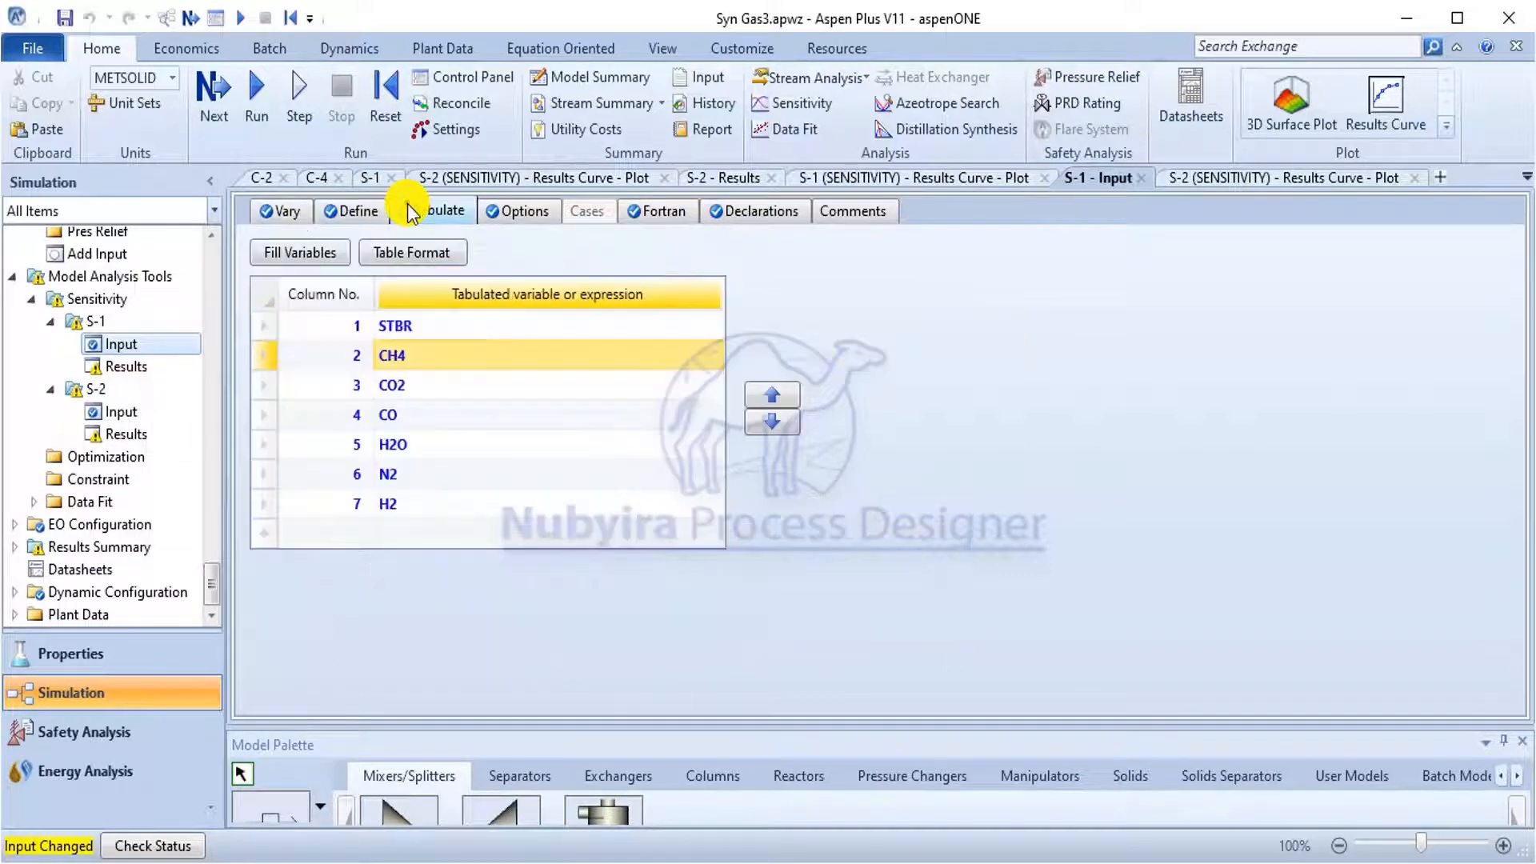
click(473, 325)
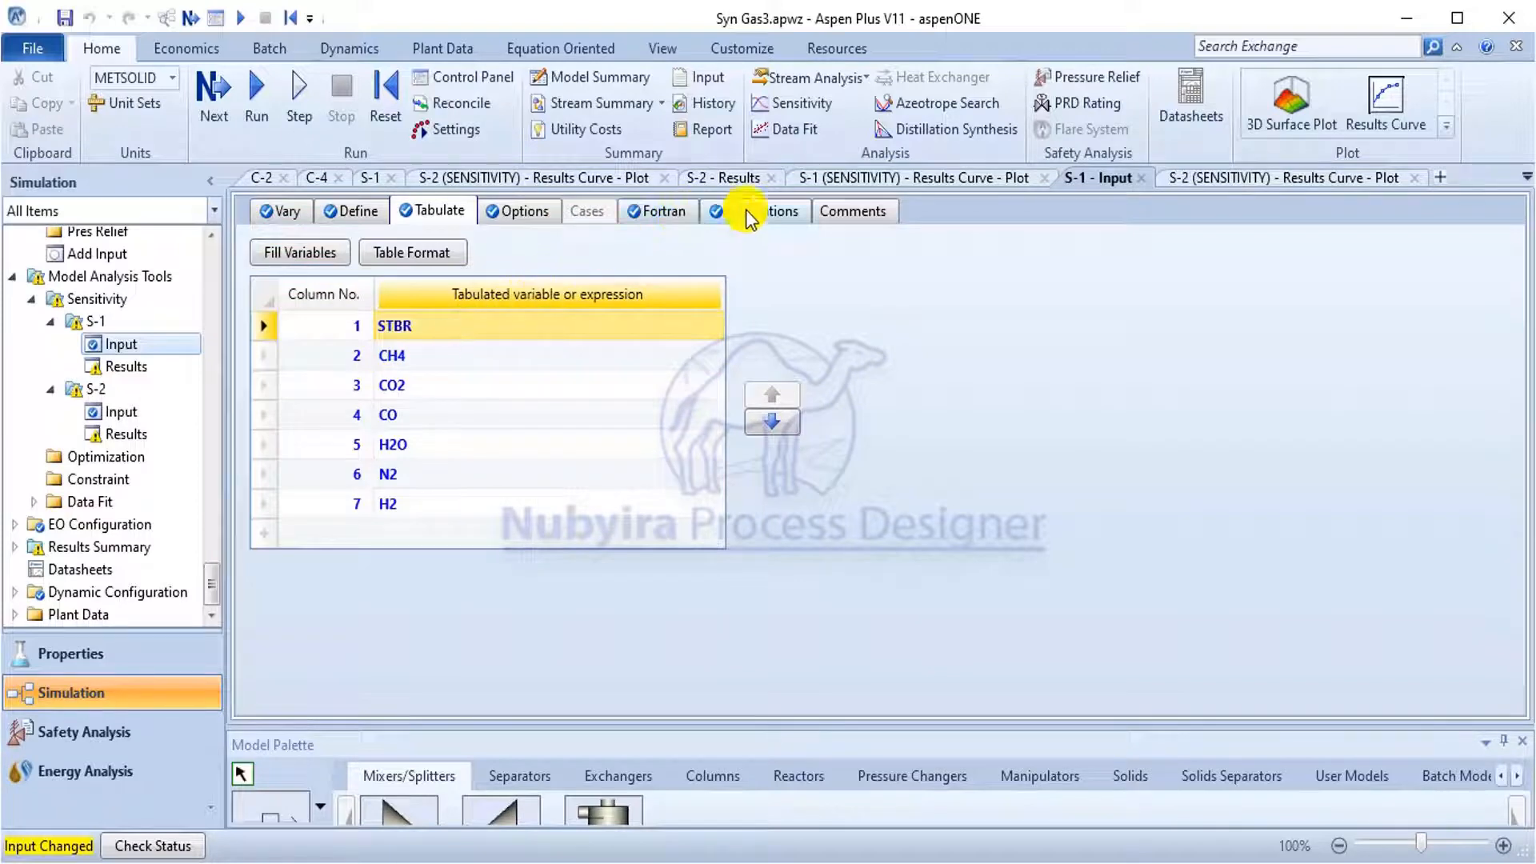
click(732, 211)
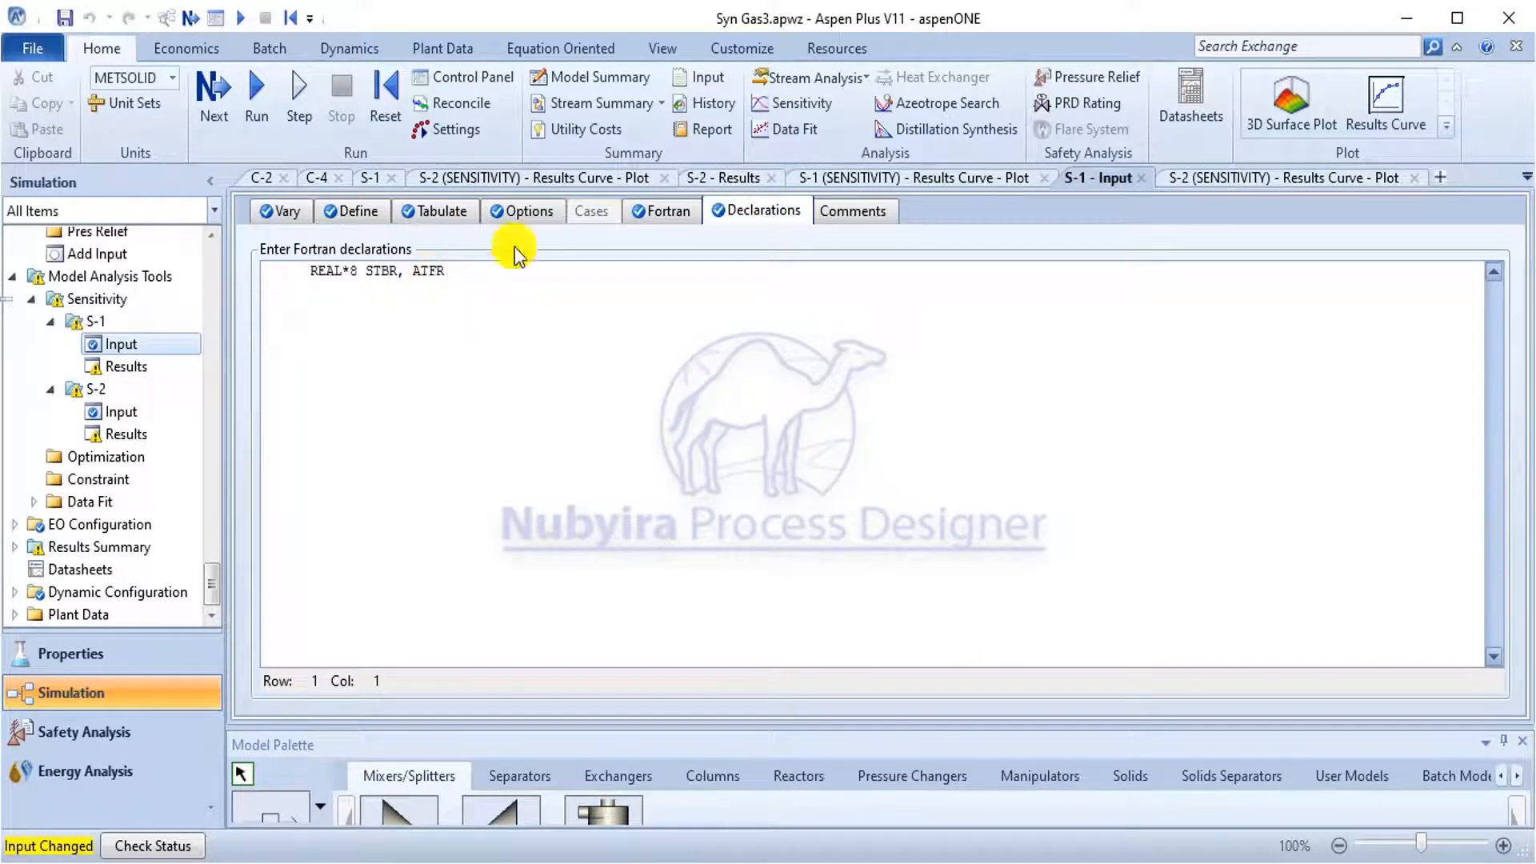
click(656, 210)
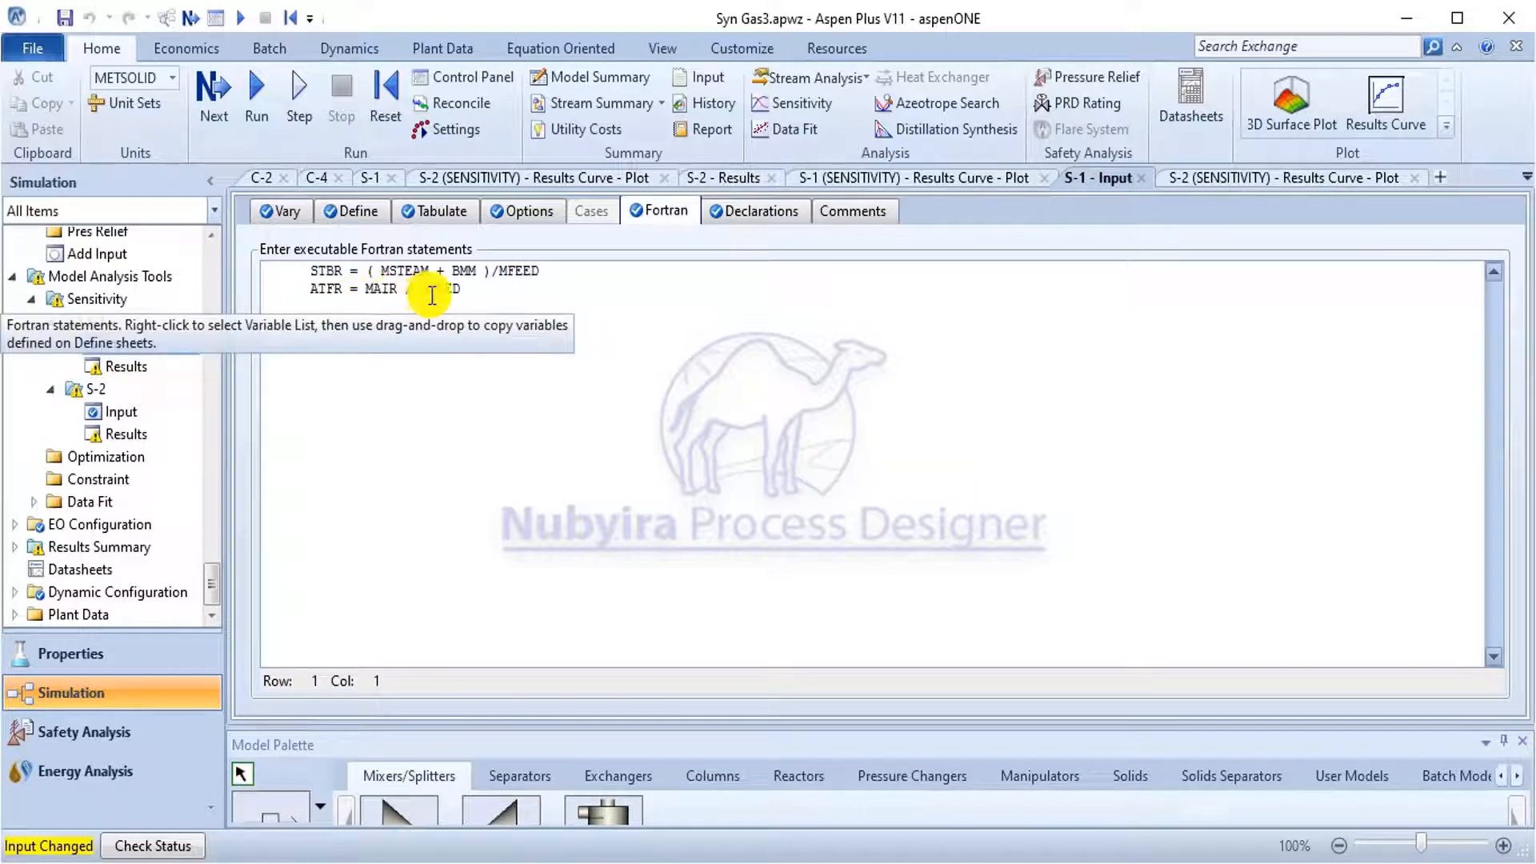
click(451, 214)
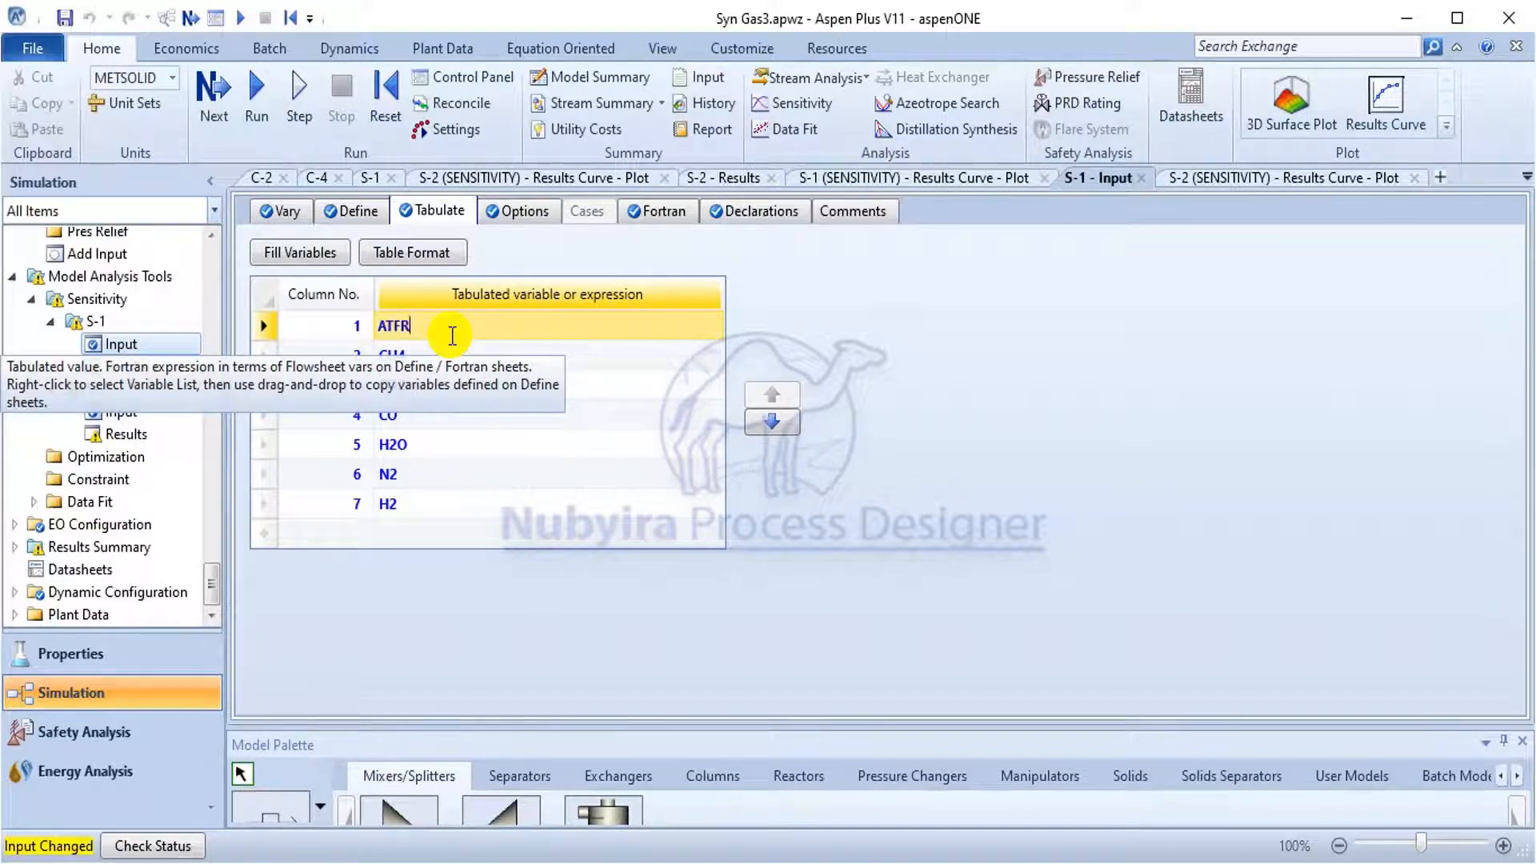
click(542, 446)
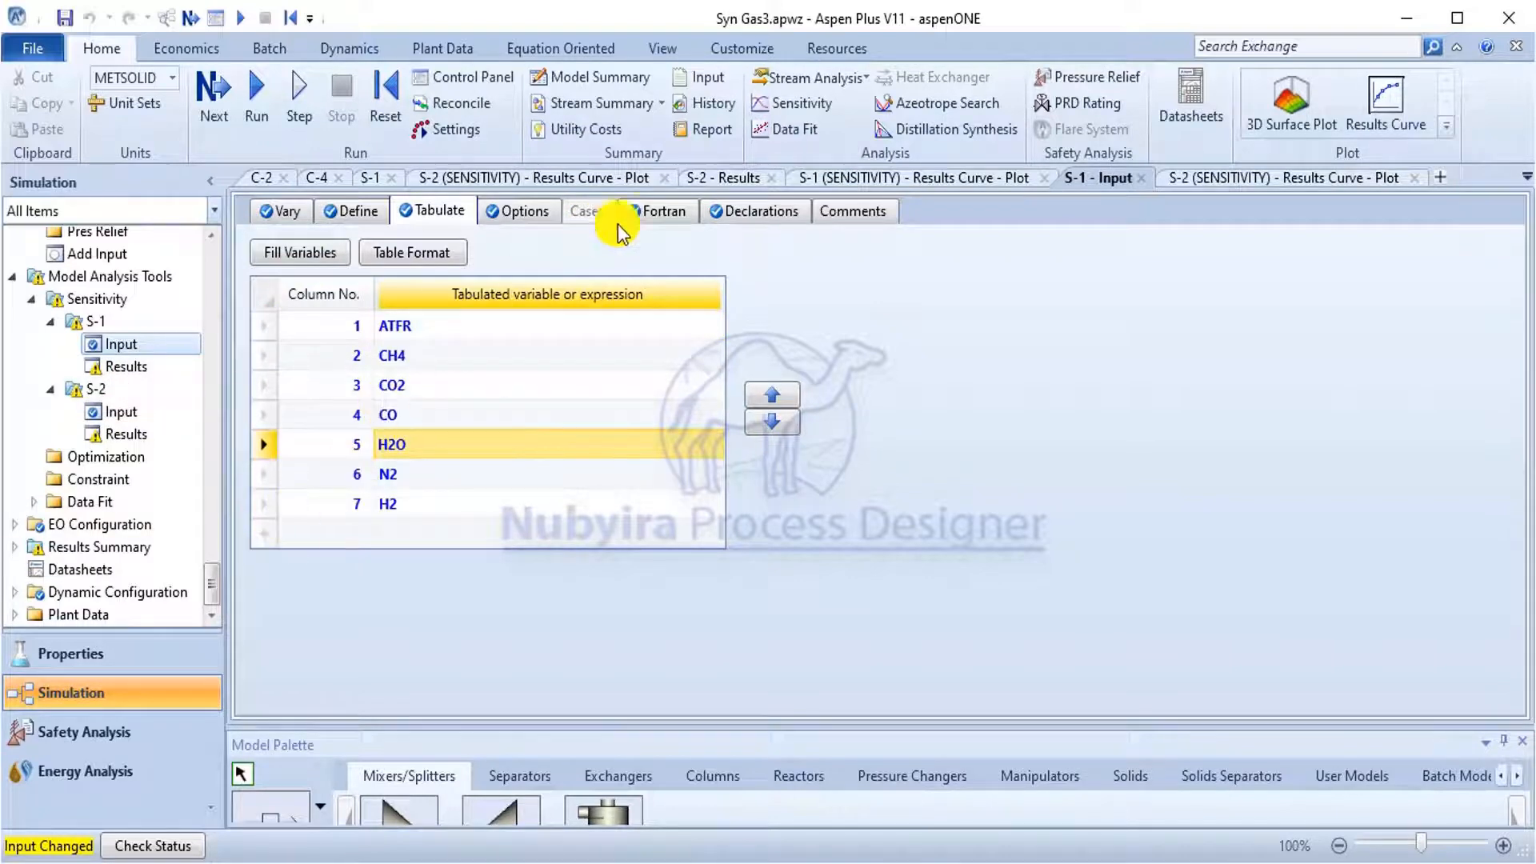
click(654, 218)
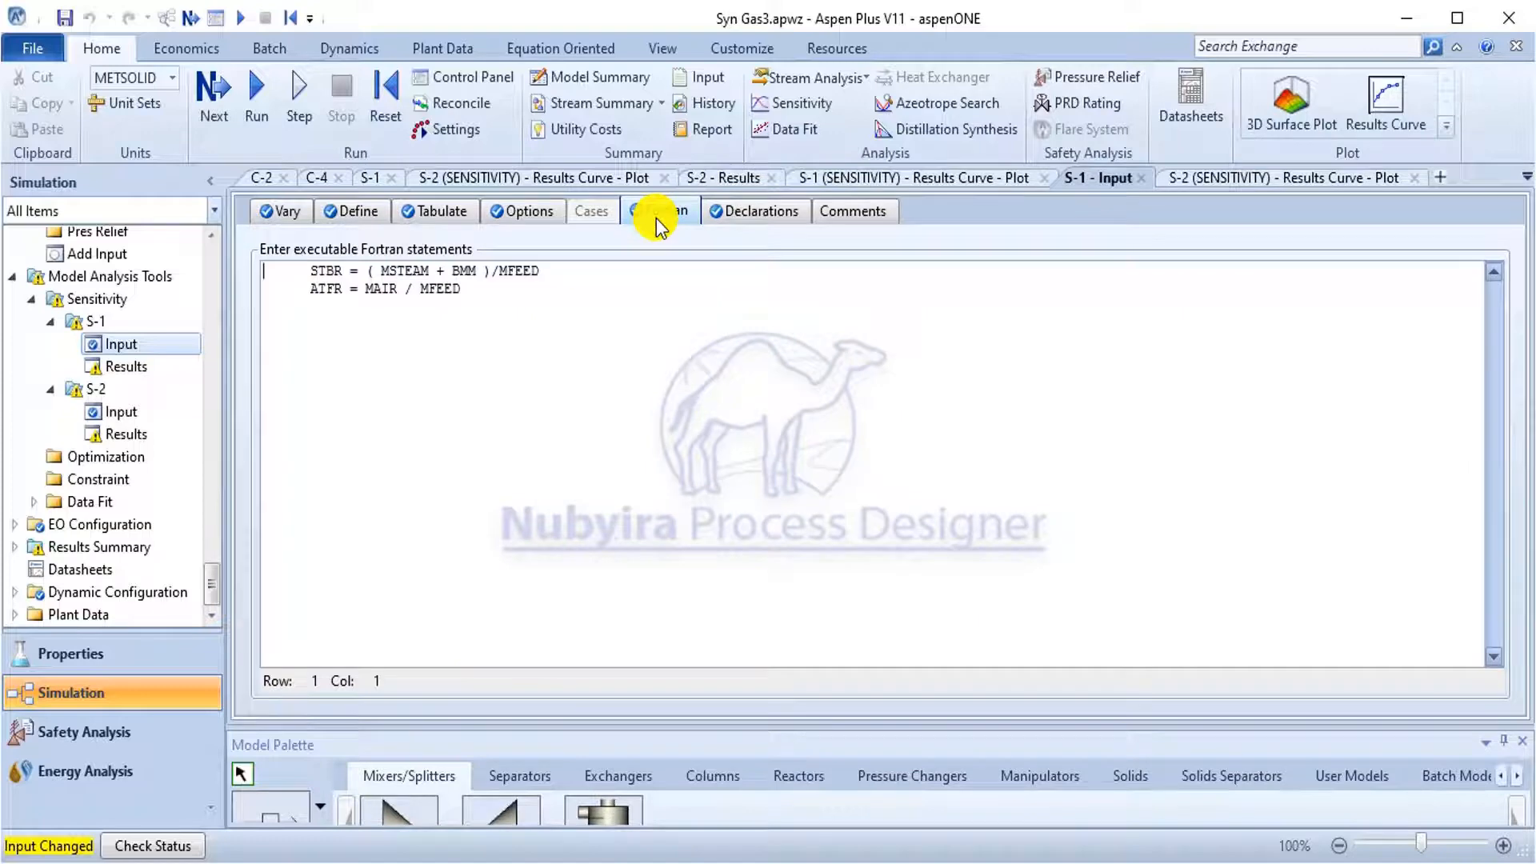
click(404, 212)
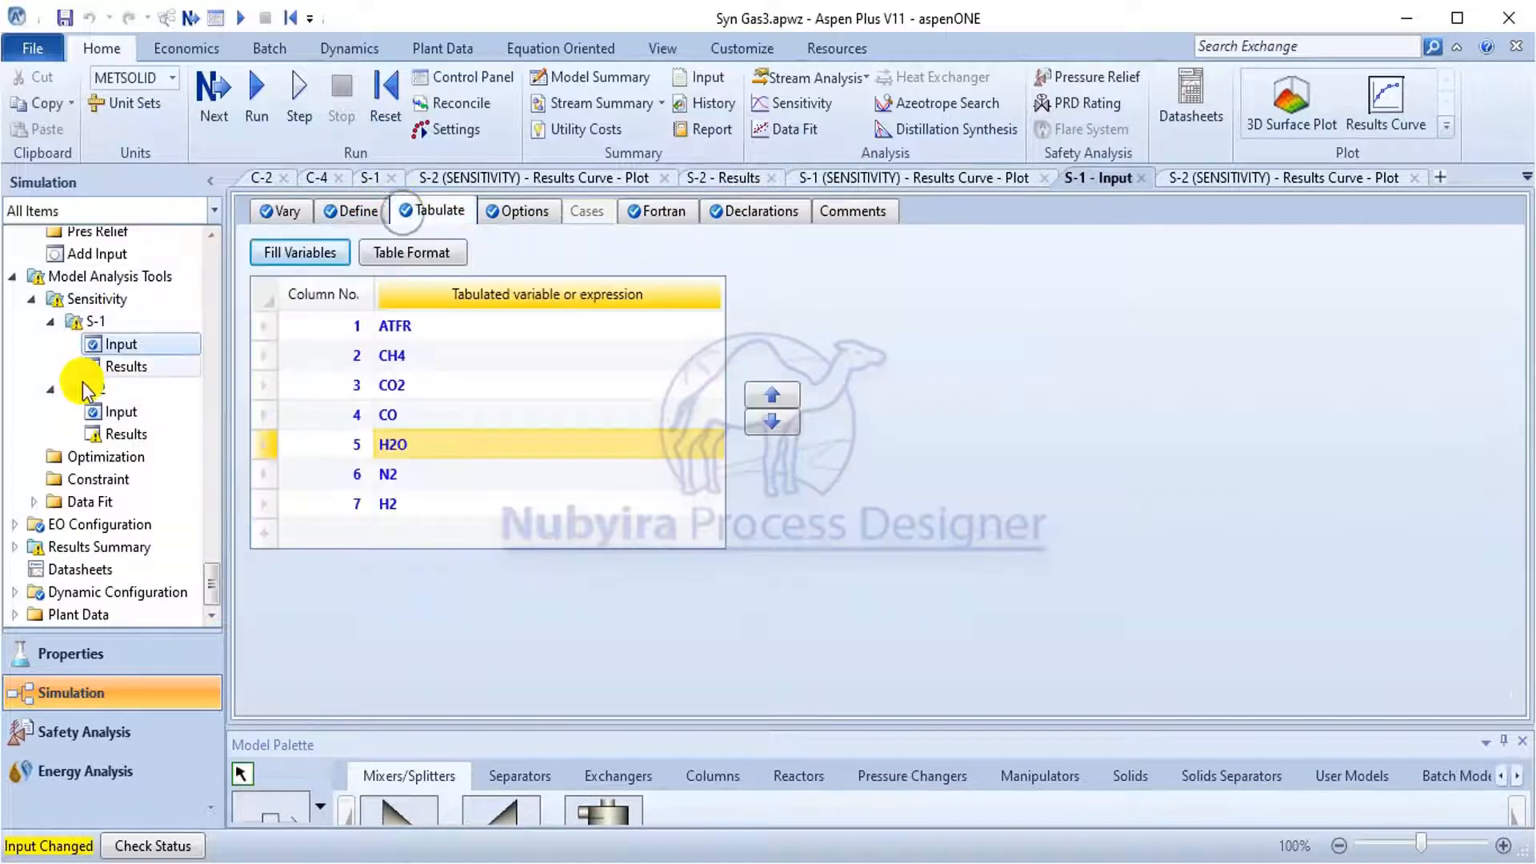
Copy the COMBAIR manipulated variable from S-1 into S-2, deleting the existing STEAM variable there.
click(269, 220)
click(637, 392)
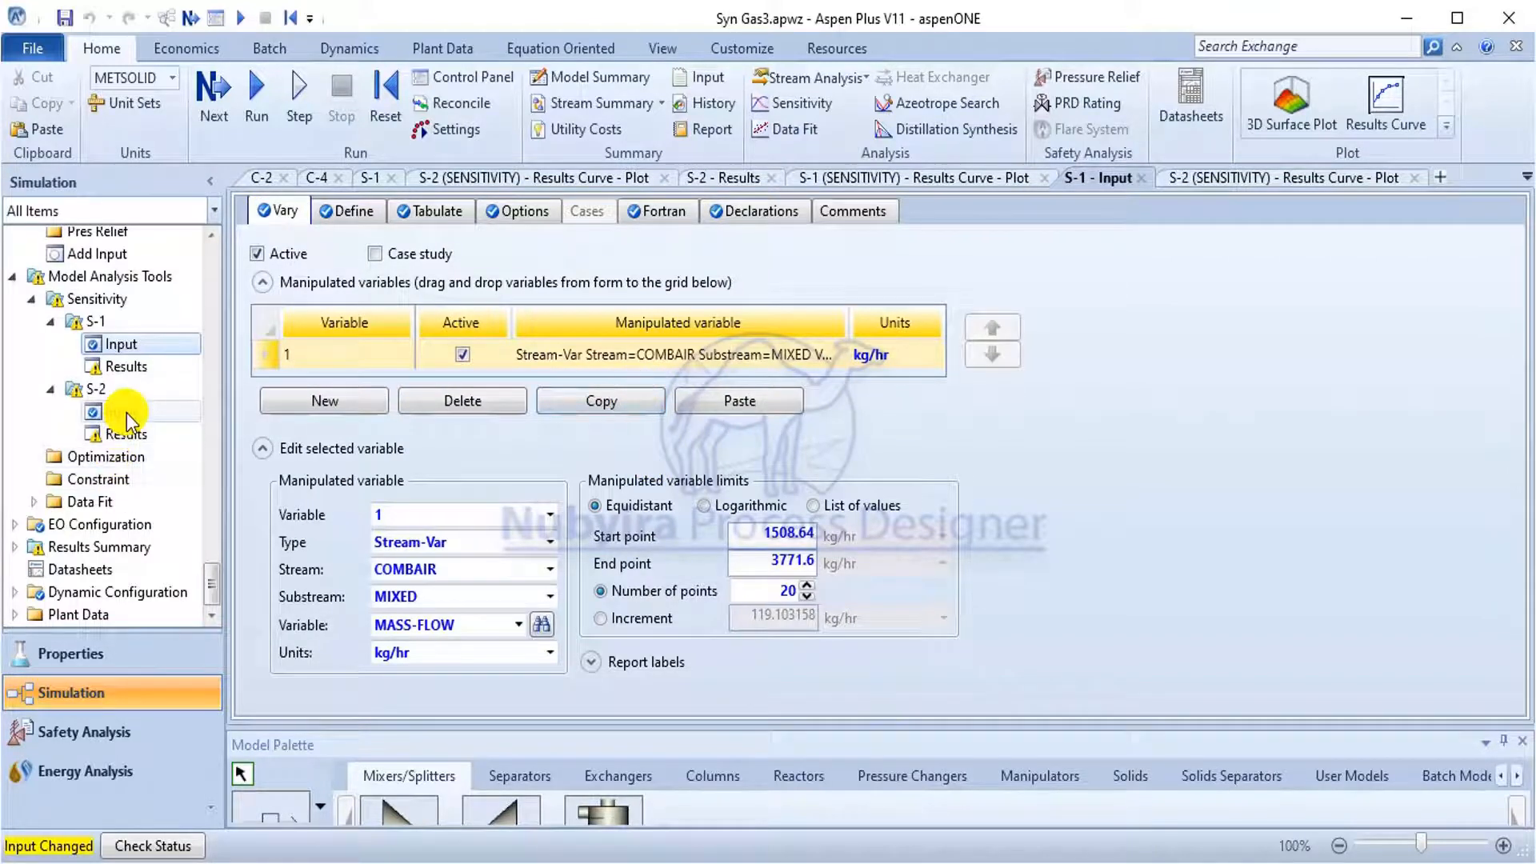
click(126, 413)
click(285, 208)
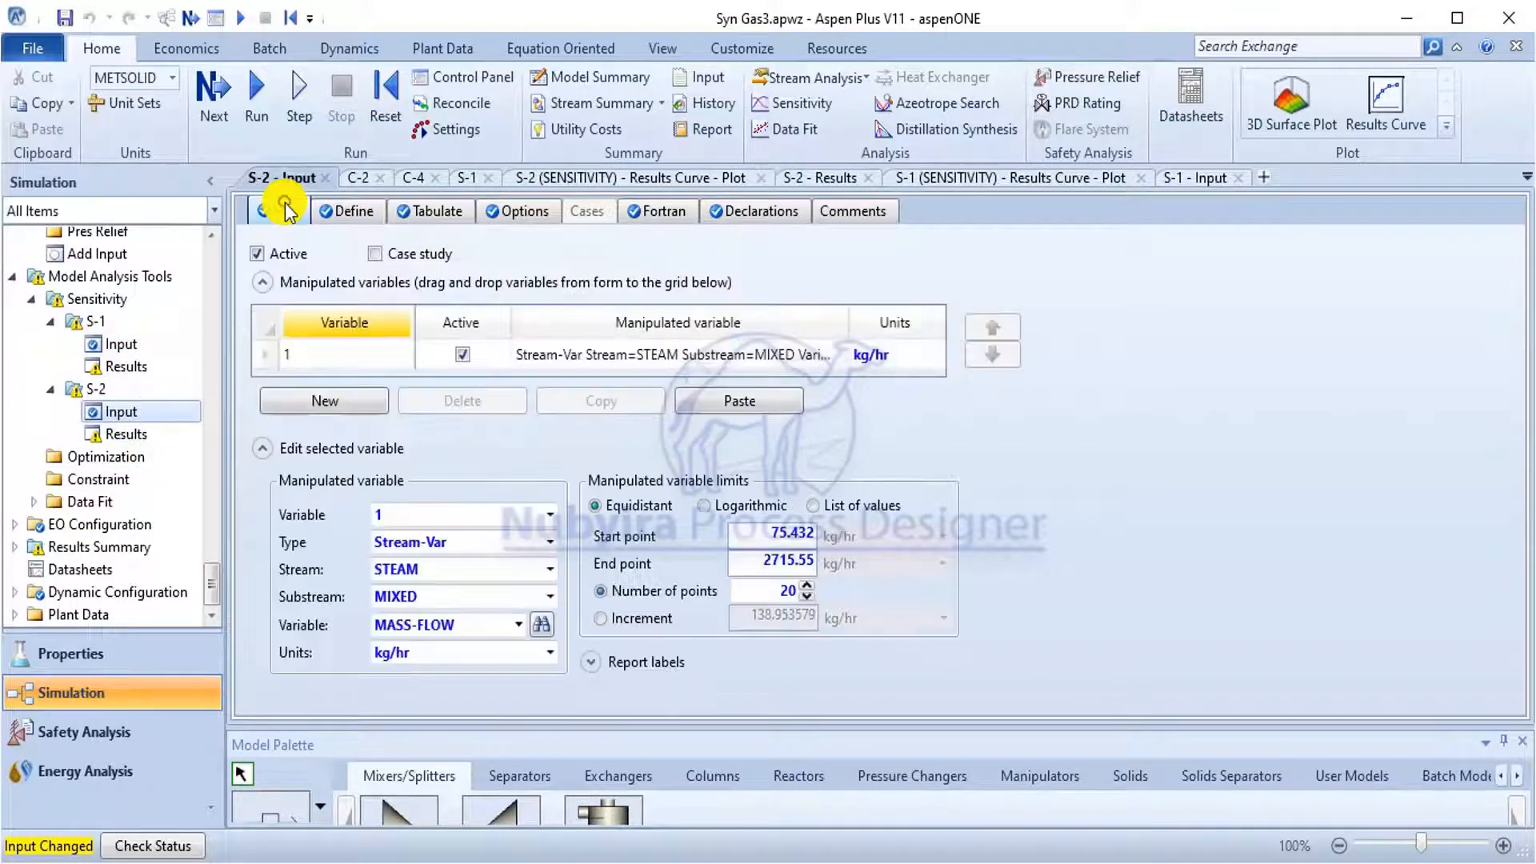
click(358, 352)
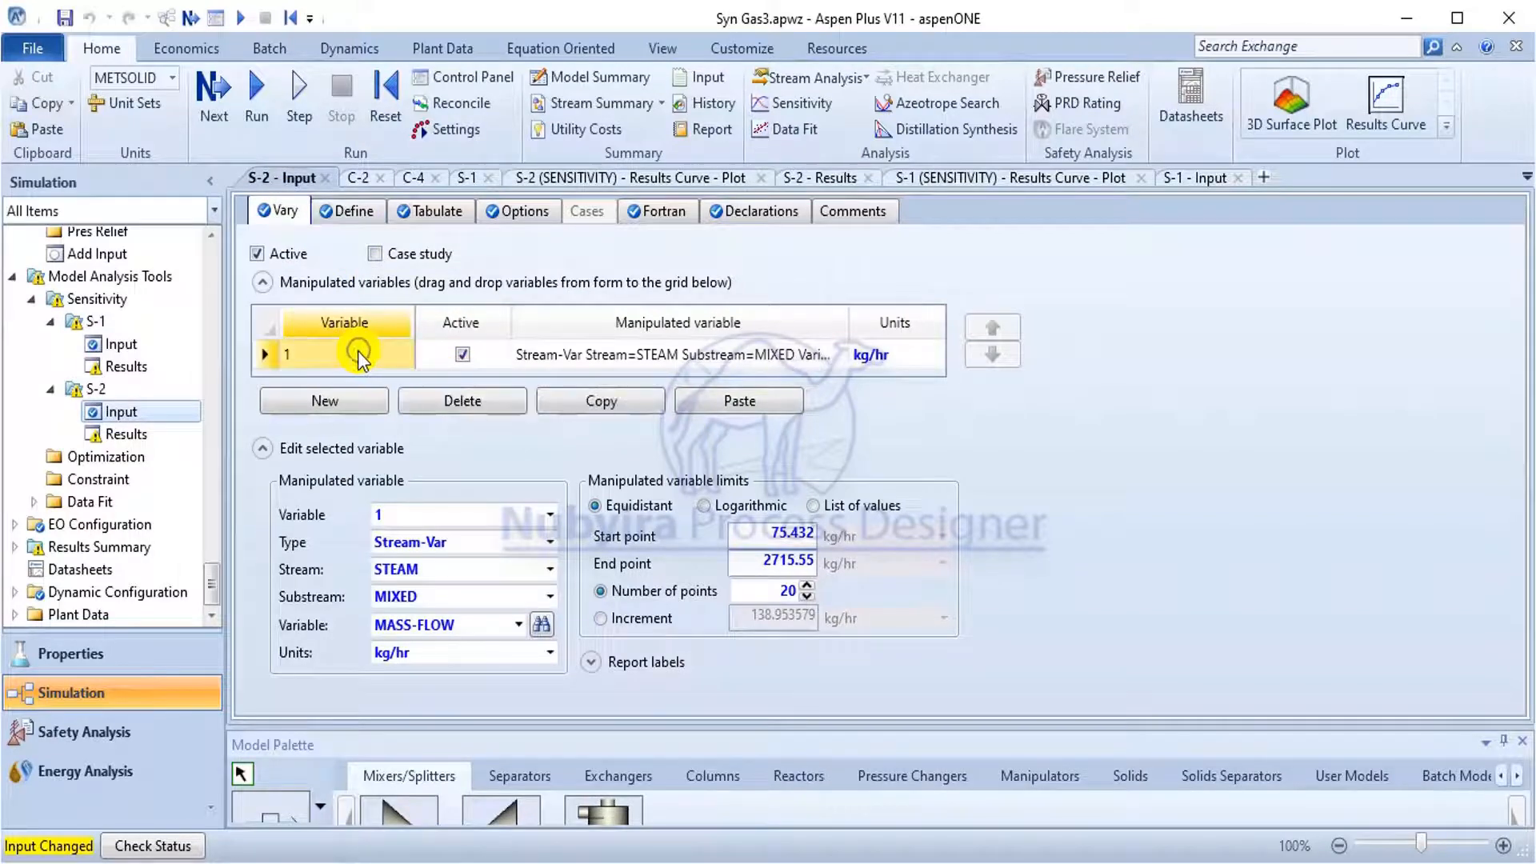
click(485, 408)
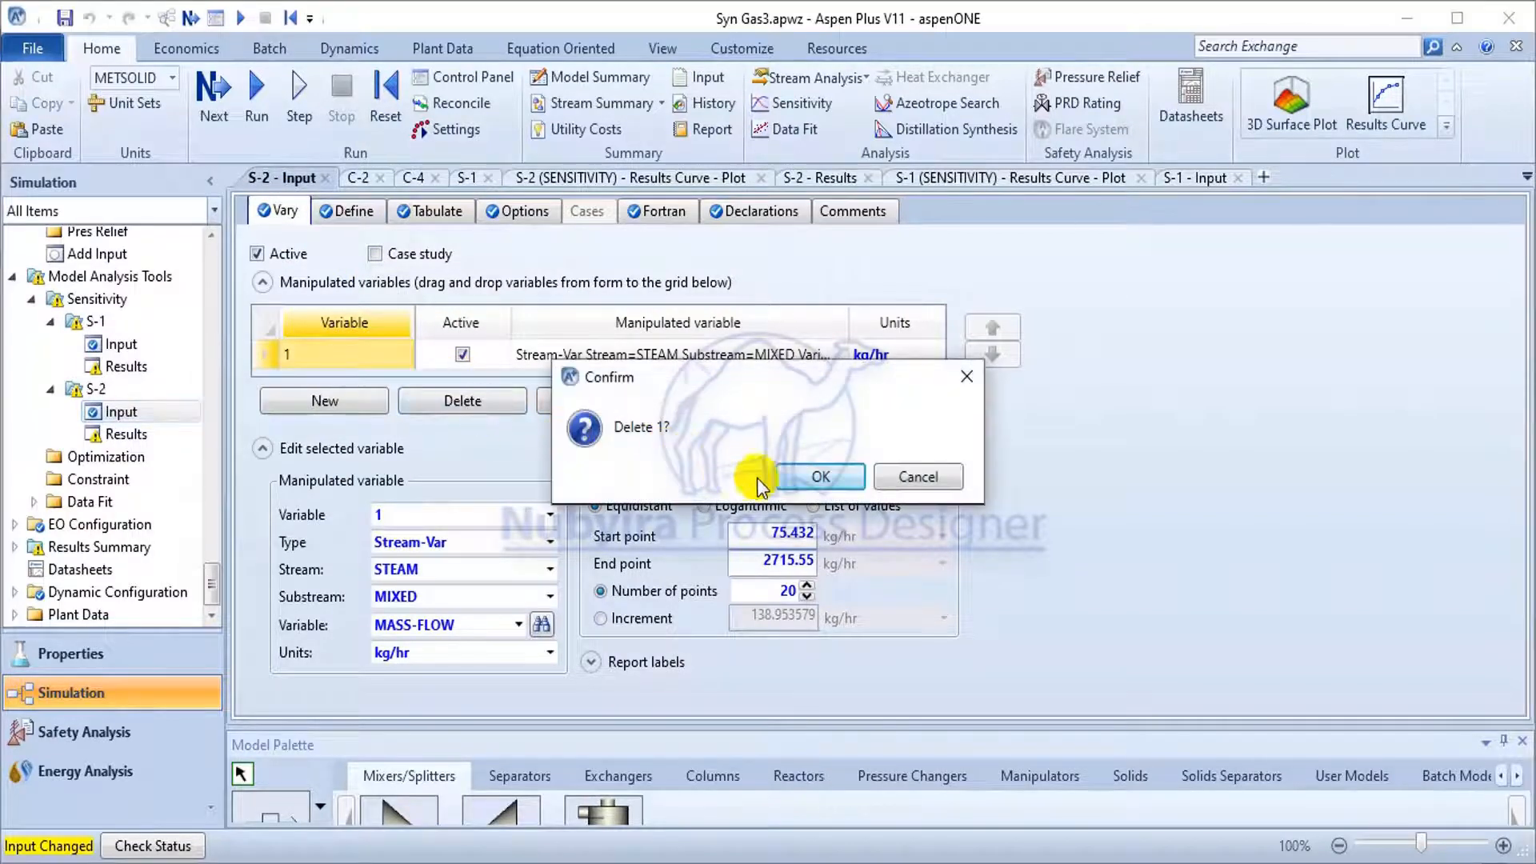
click(800, 478)
click(719, 402)
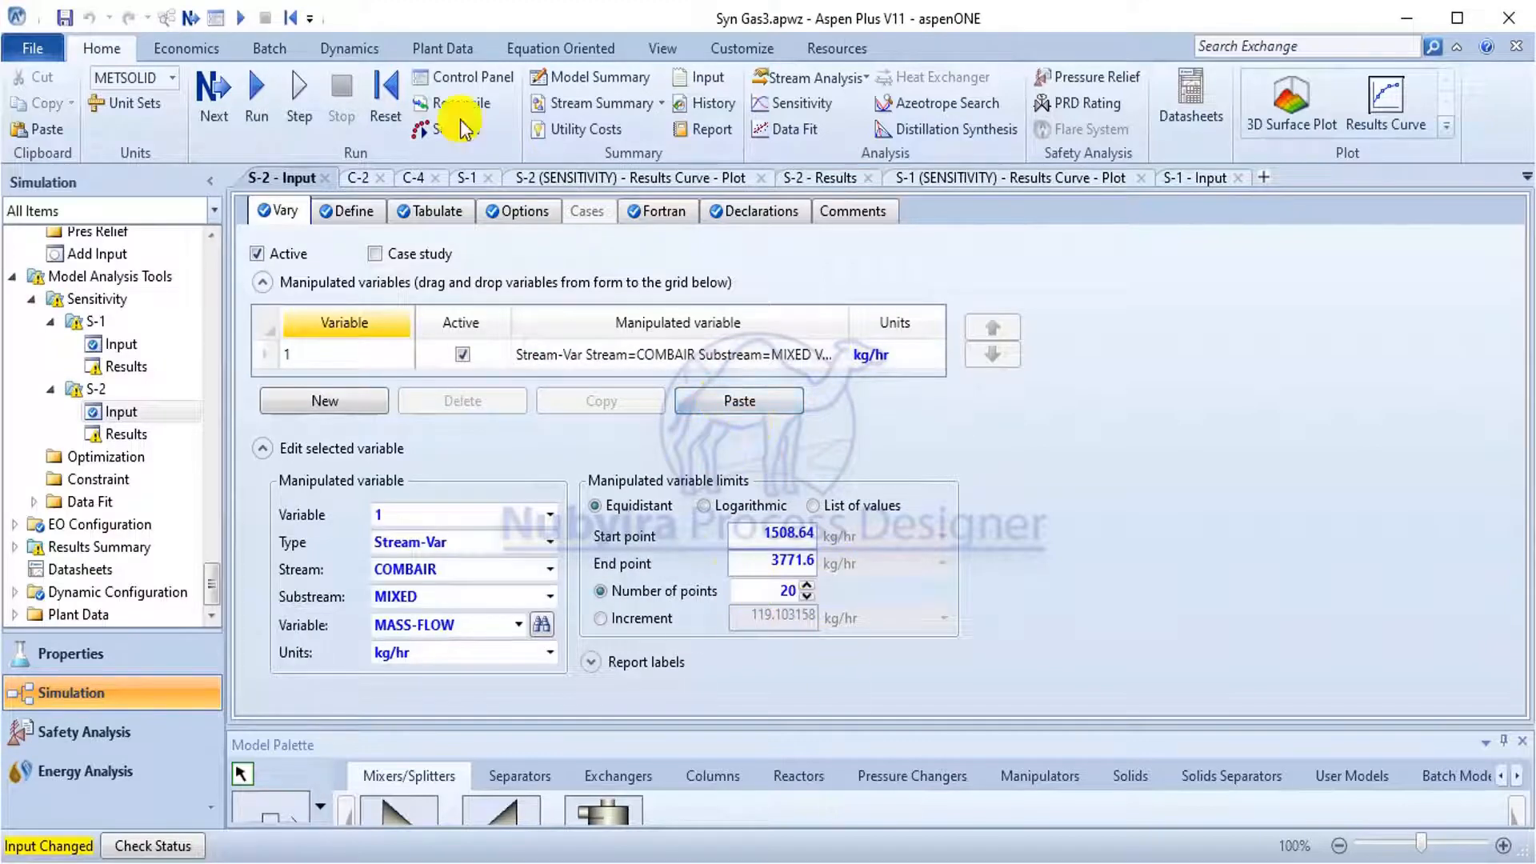
Check the Fortran statements and declarations of S-2 for ATFR, and set its first tabulated variable to ATFR.
click(440, 212)
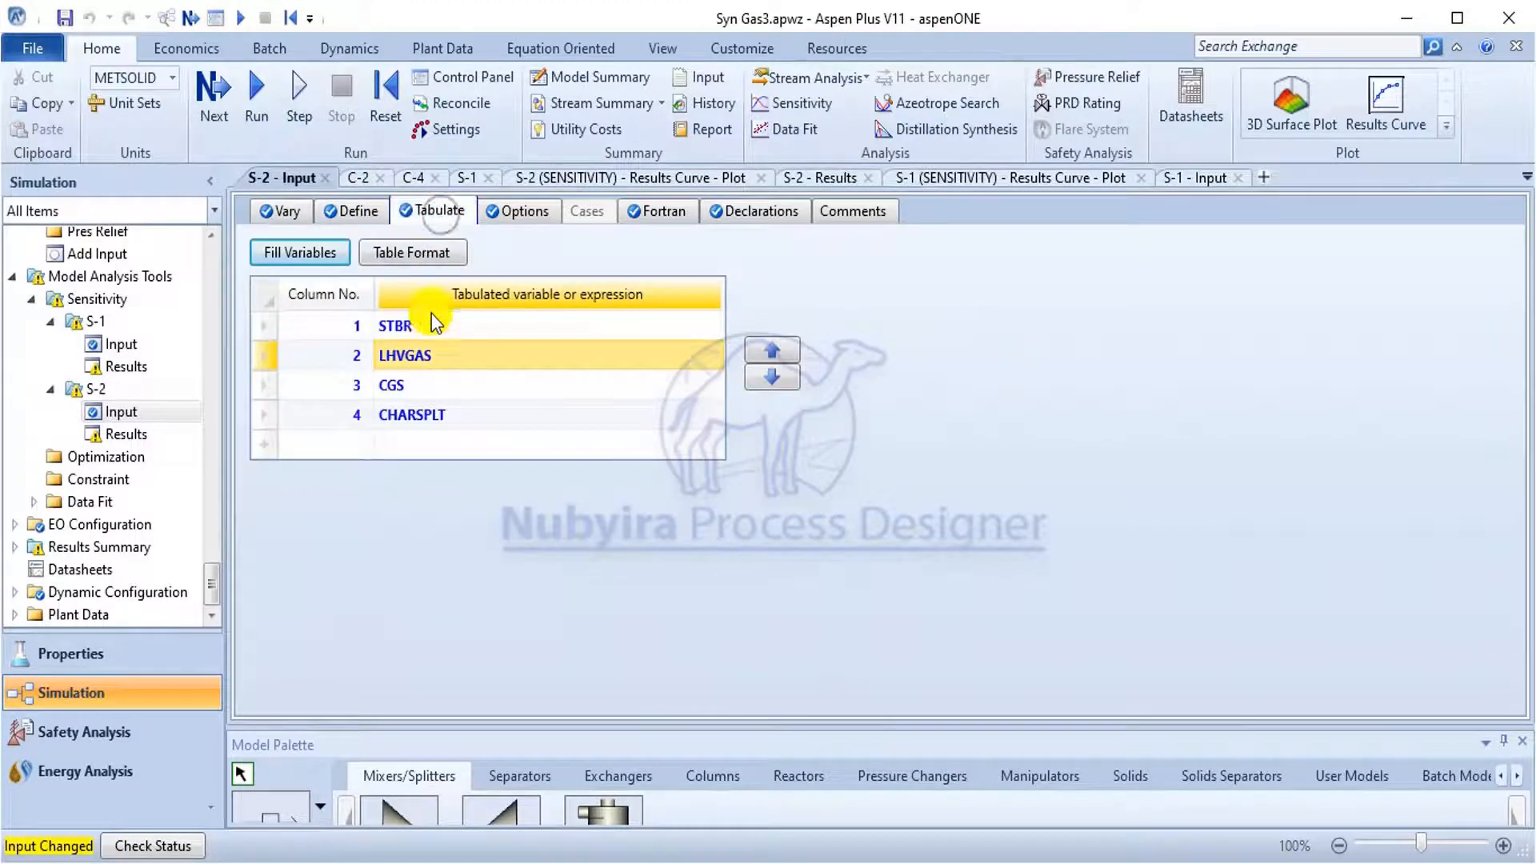
click(648, 216)
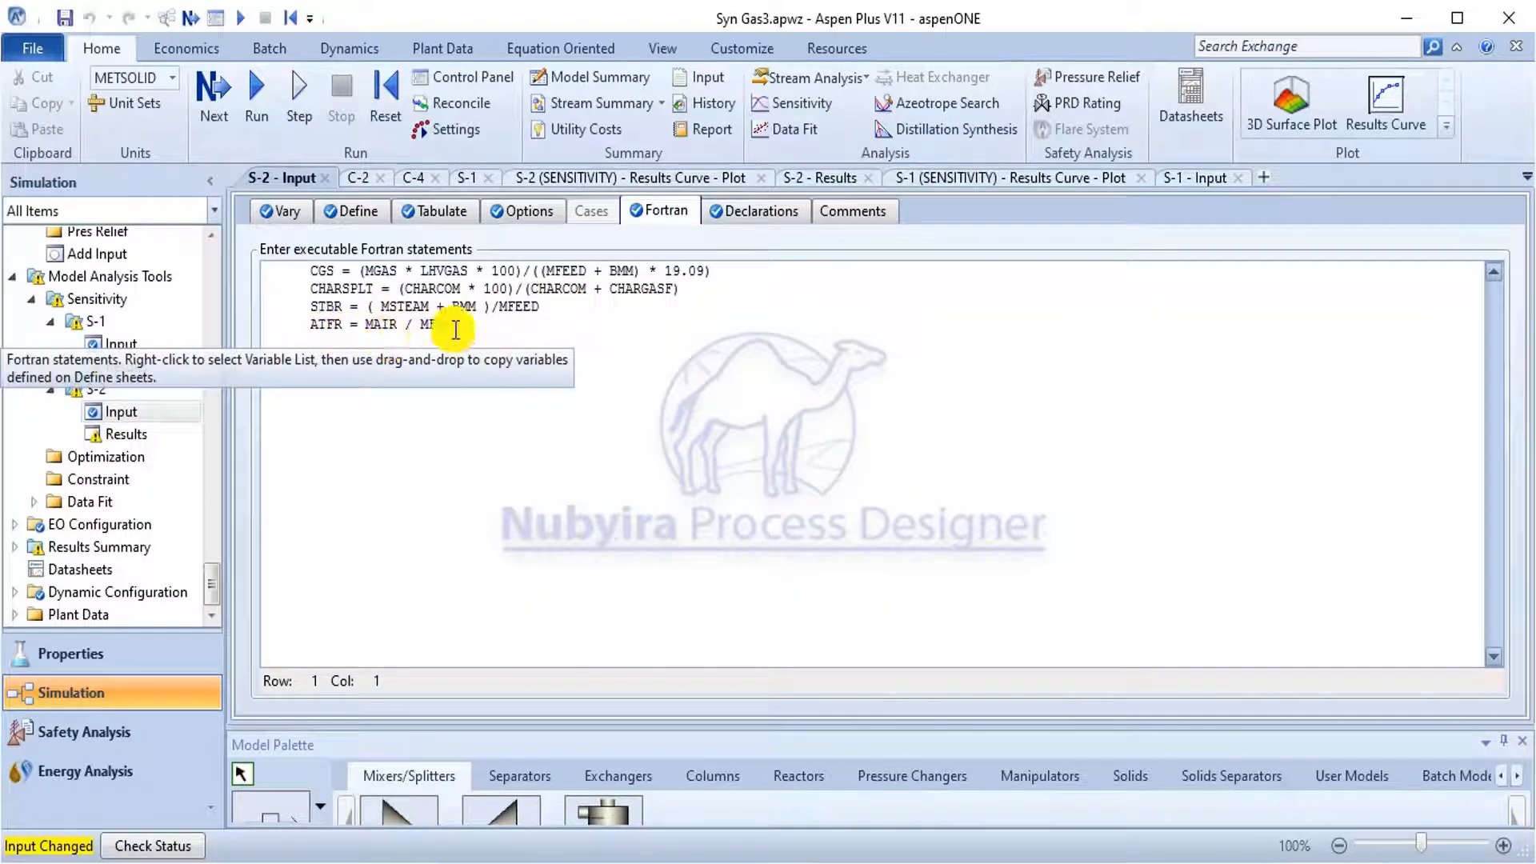
click(744, 212)
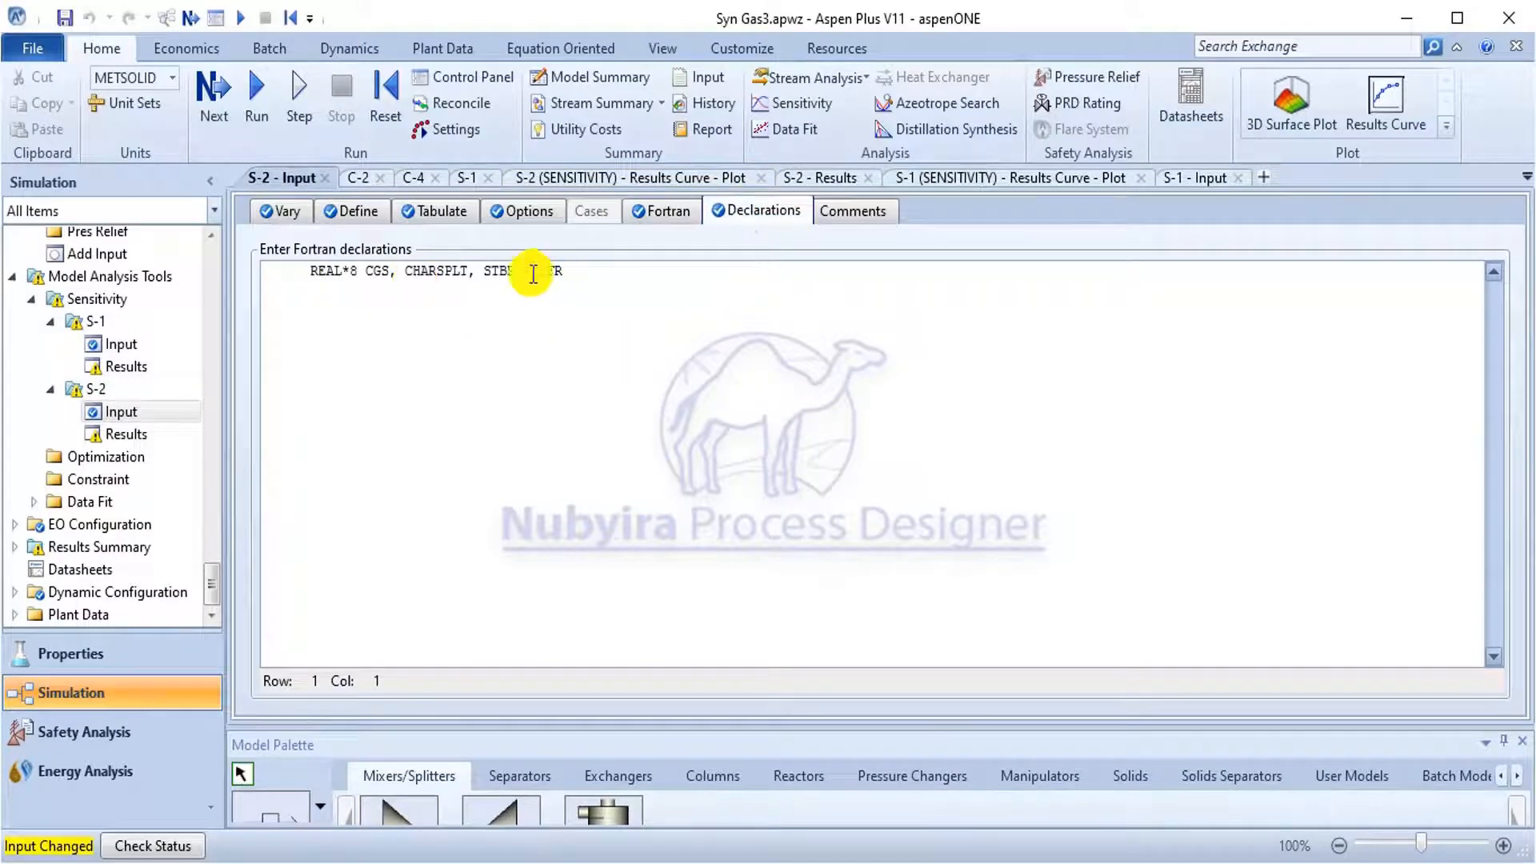
click(445, 217)
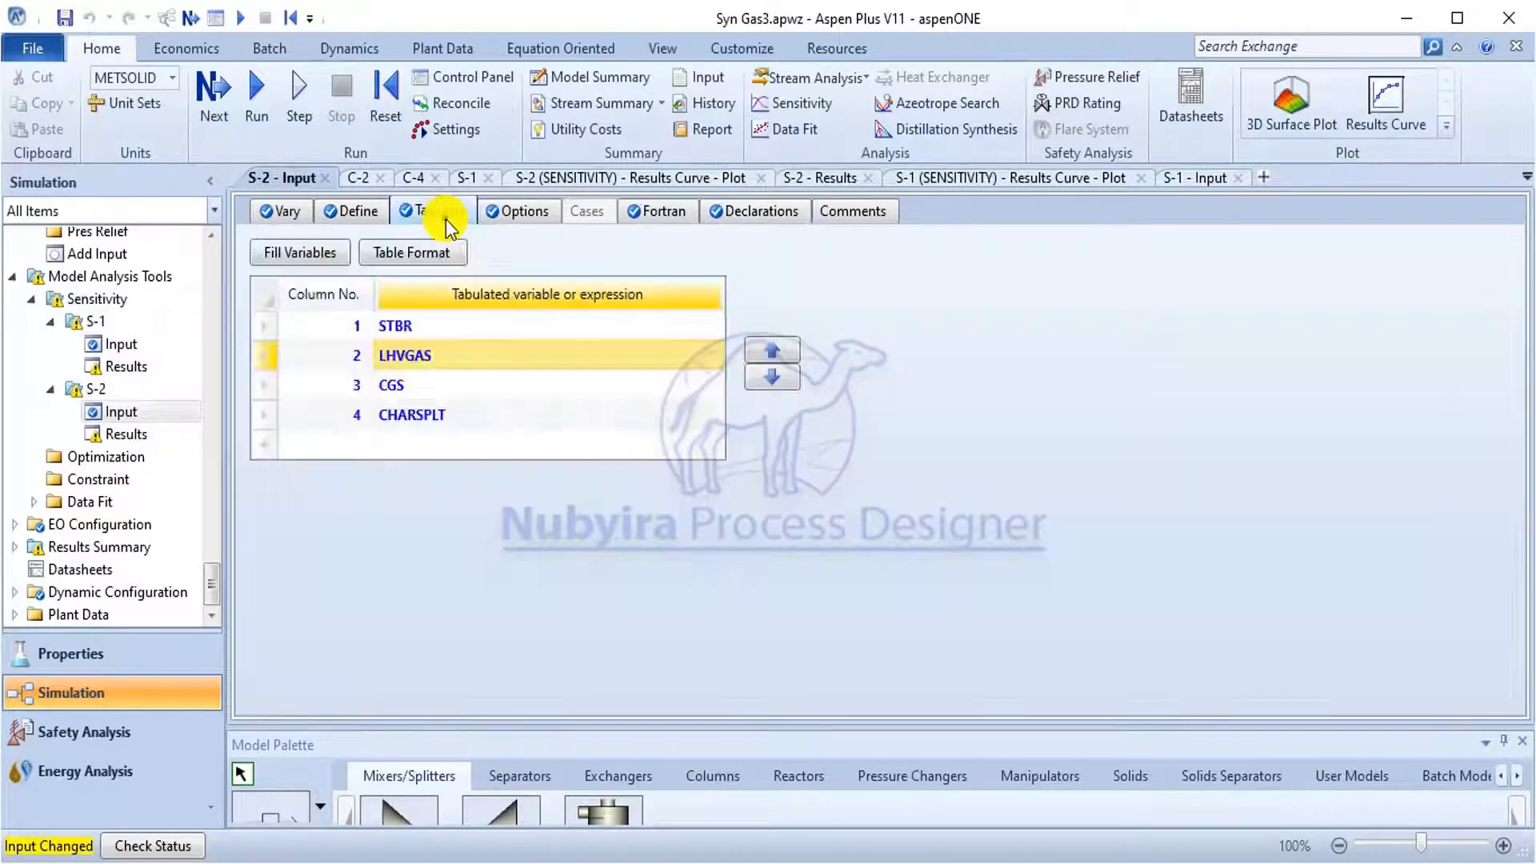
click(413, 325)
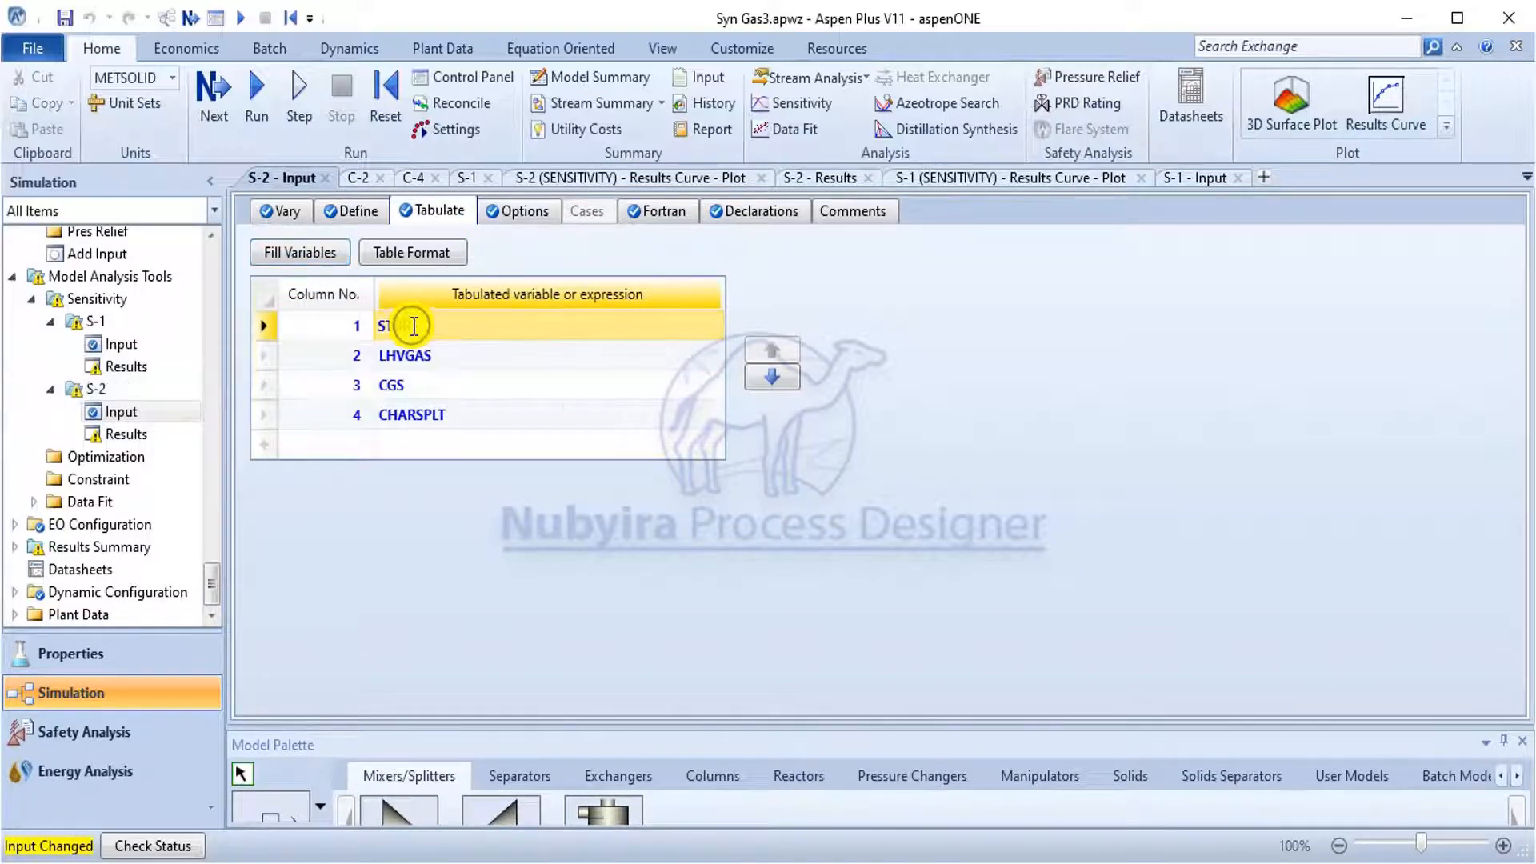
click(413, 325)
click(808, 302)
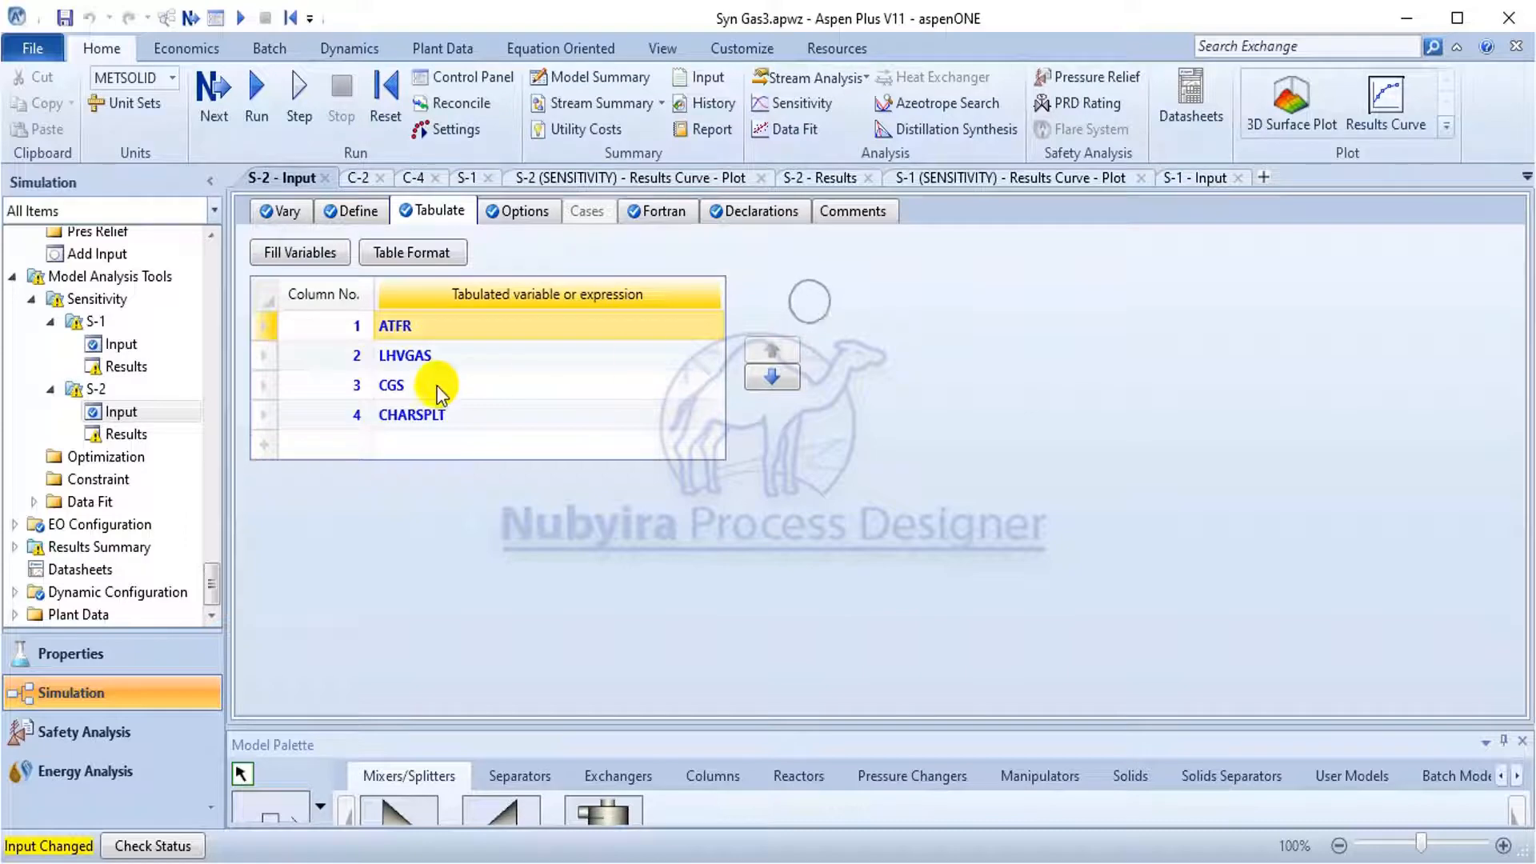
click(281, 211)
click(330, 213)
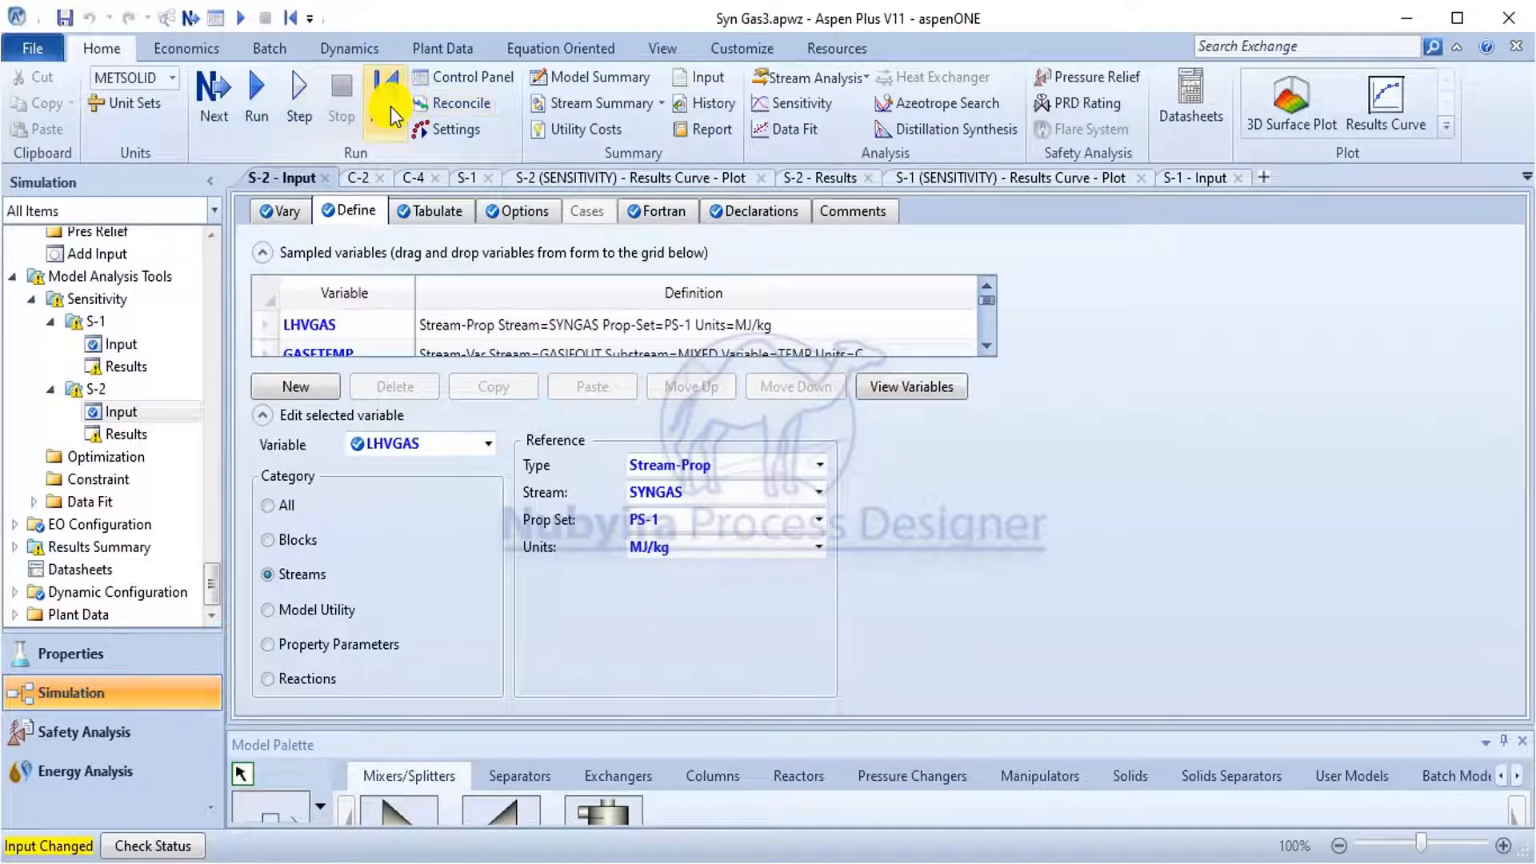
Reinitialize the whole simulation, purging all results, and run it again.
click(390, 107)
click(684, 507)
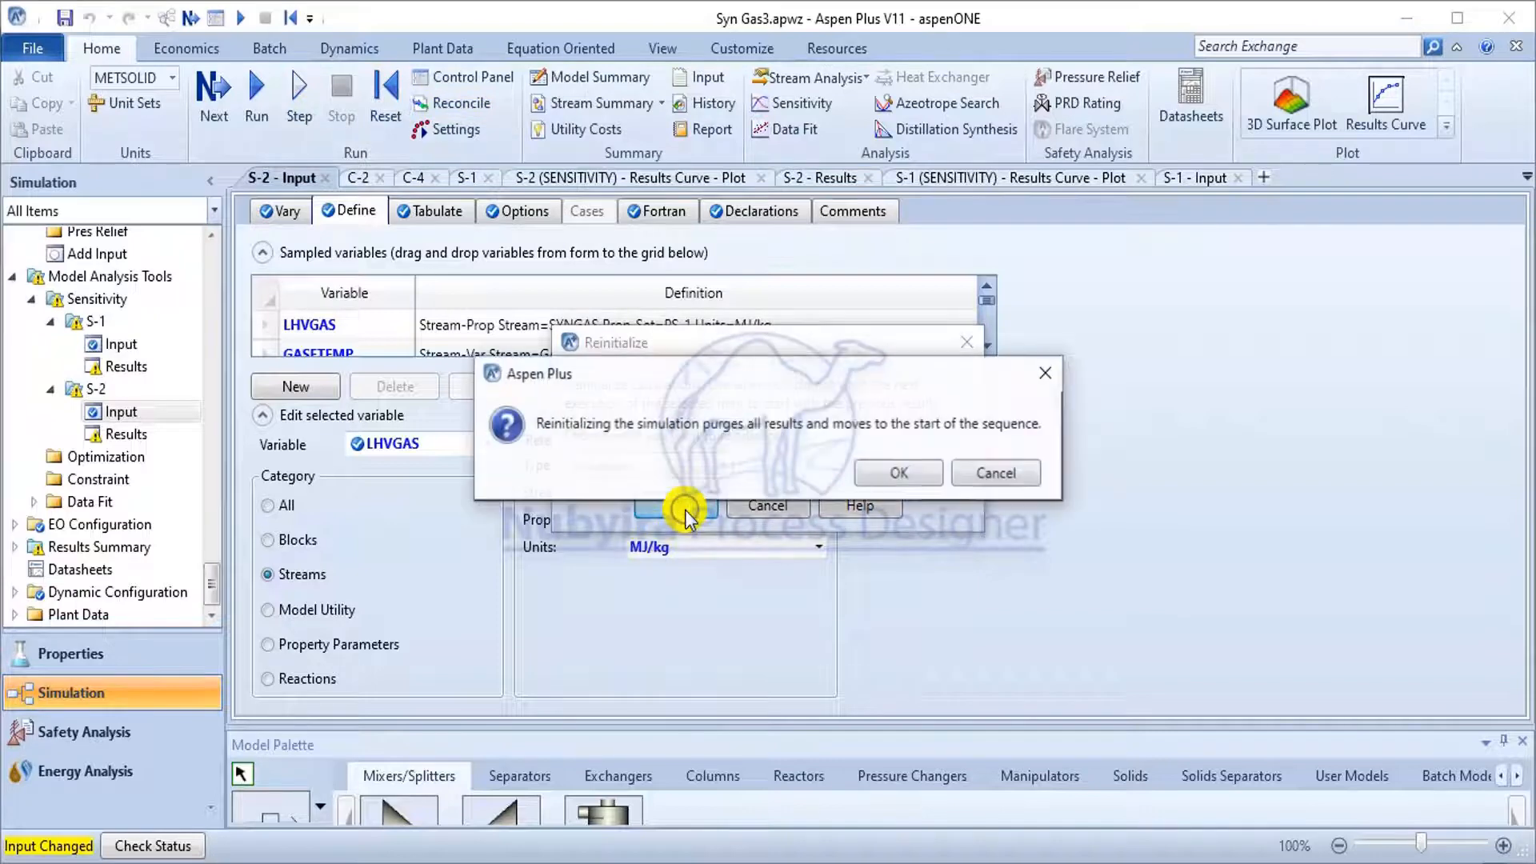
click(906, 475)
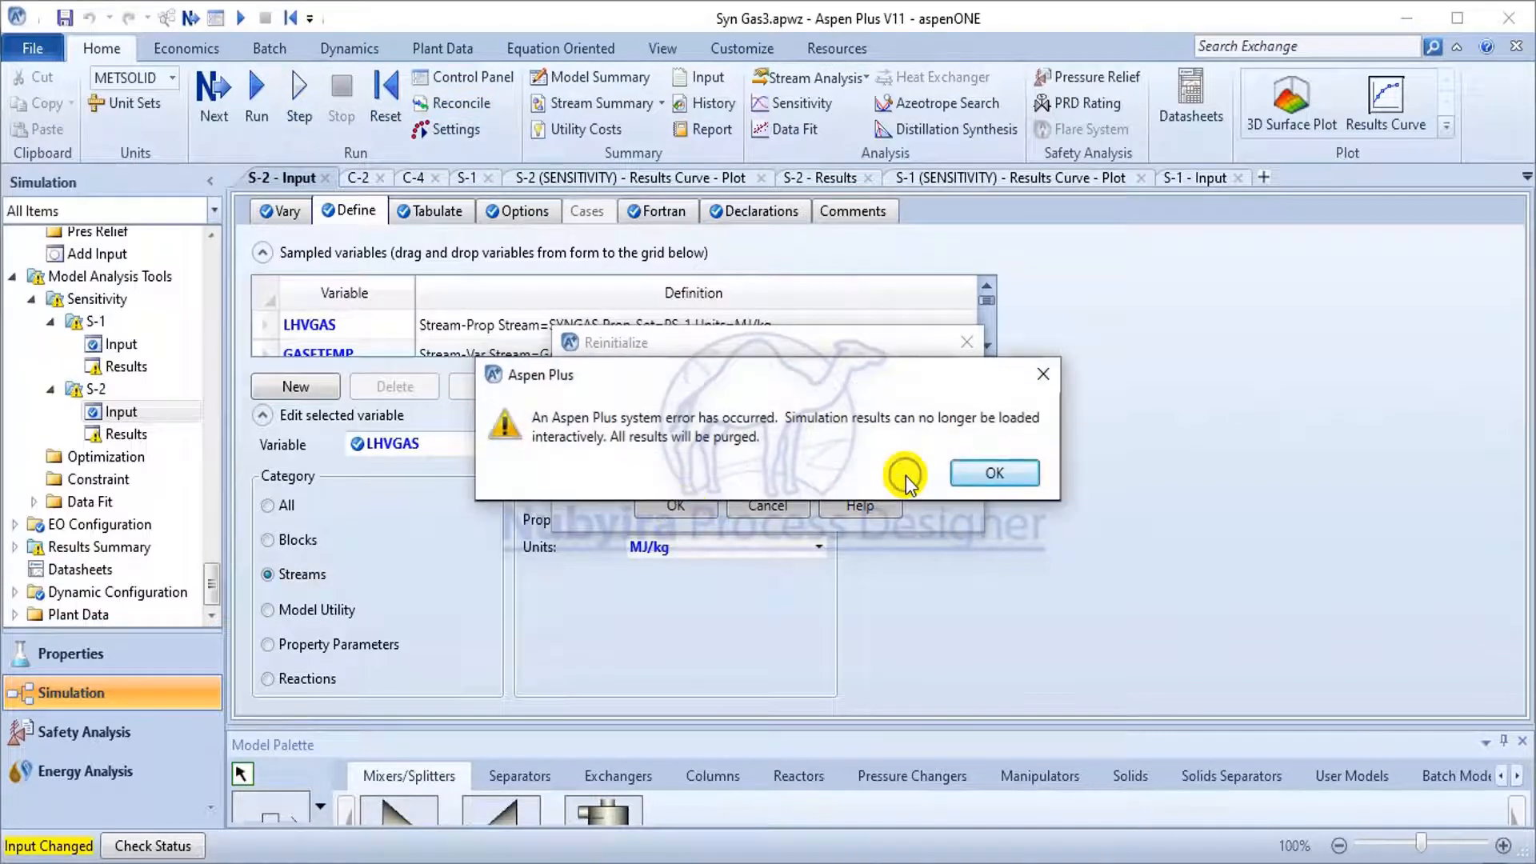
click(969, 471)
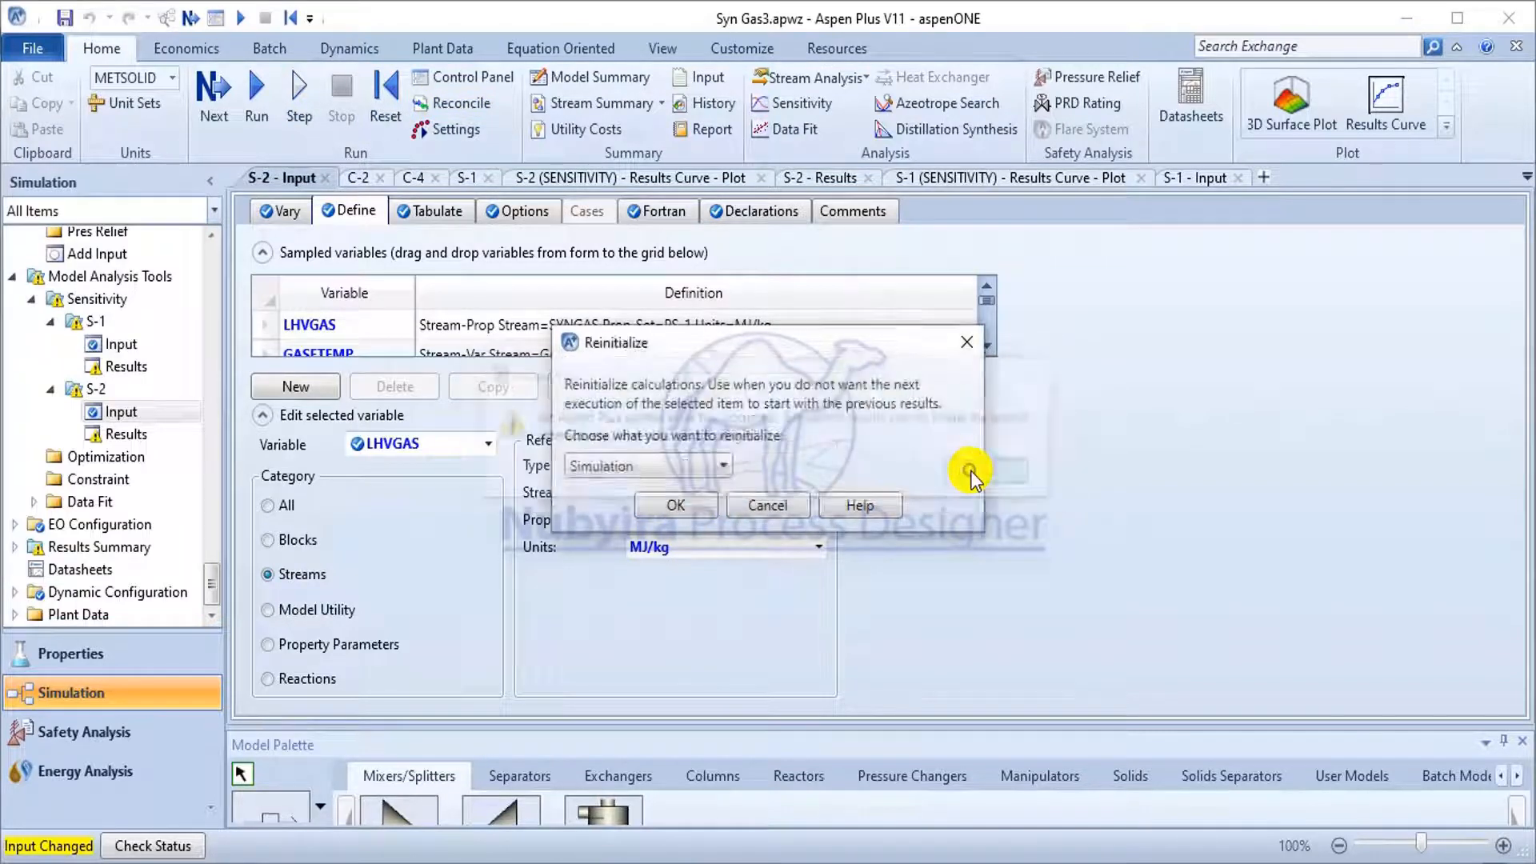
click(261, 102)
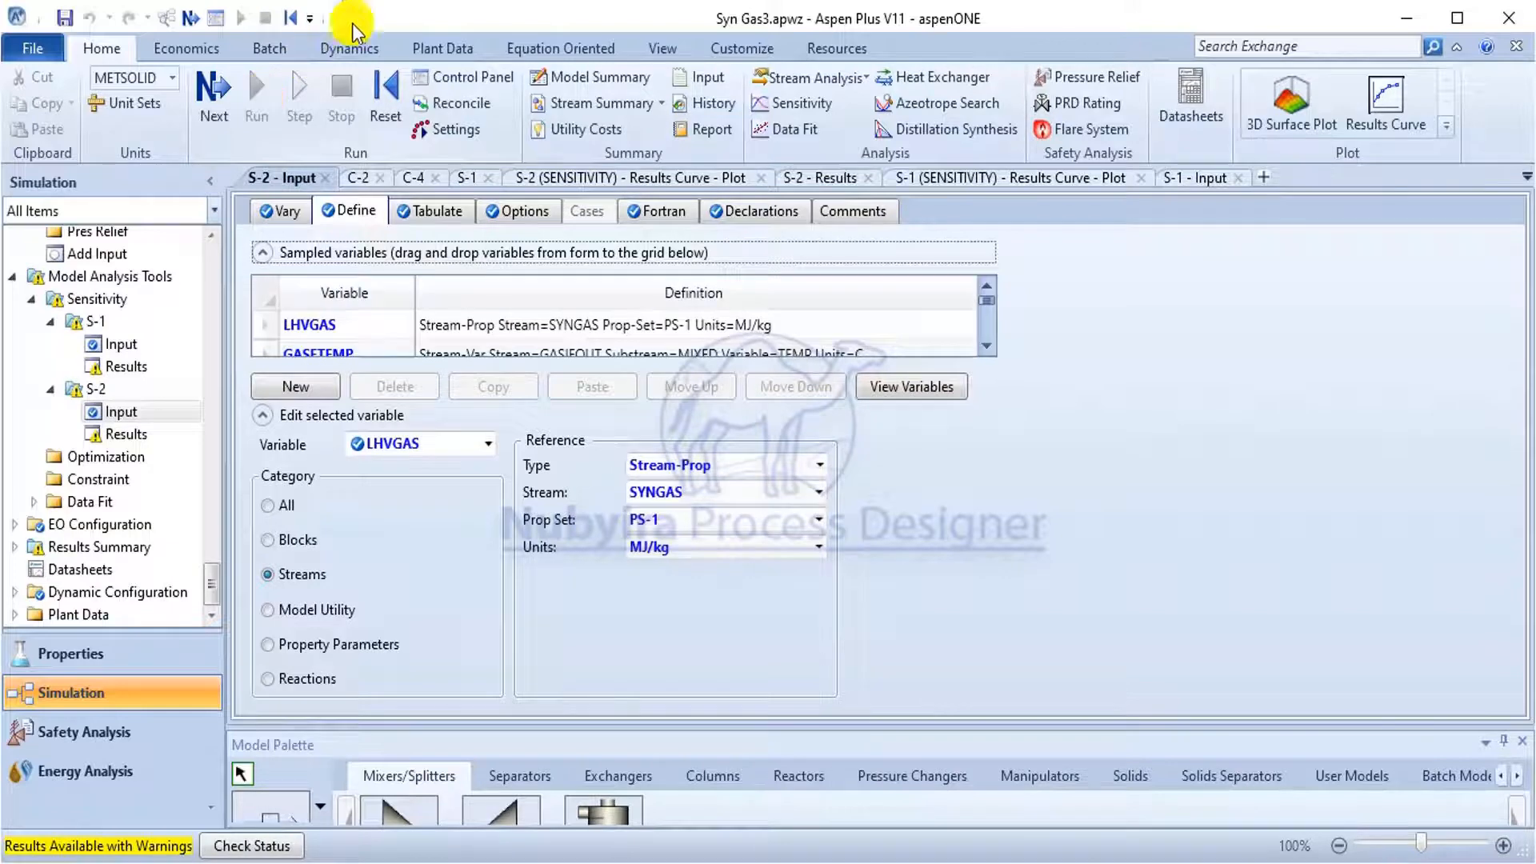
Plot the S-1 sensitivity results as a results curve of CH4, CO2, CO, H2O, N2 and H2 against ATFR.
click(136, 364)
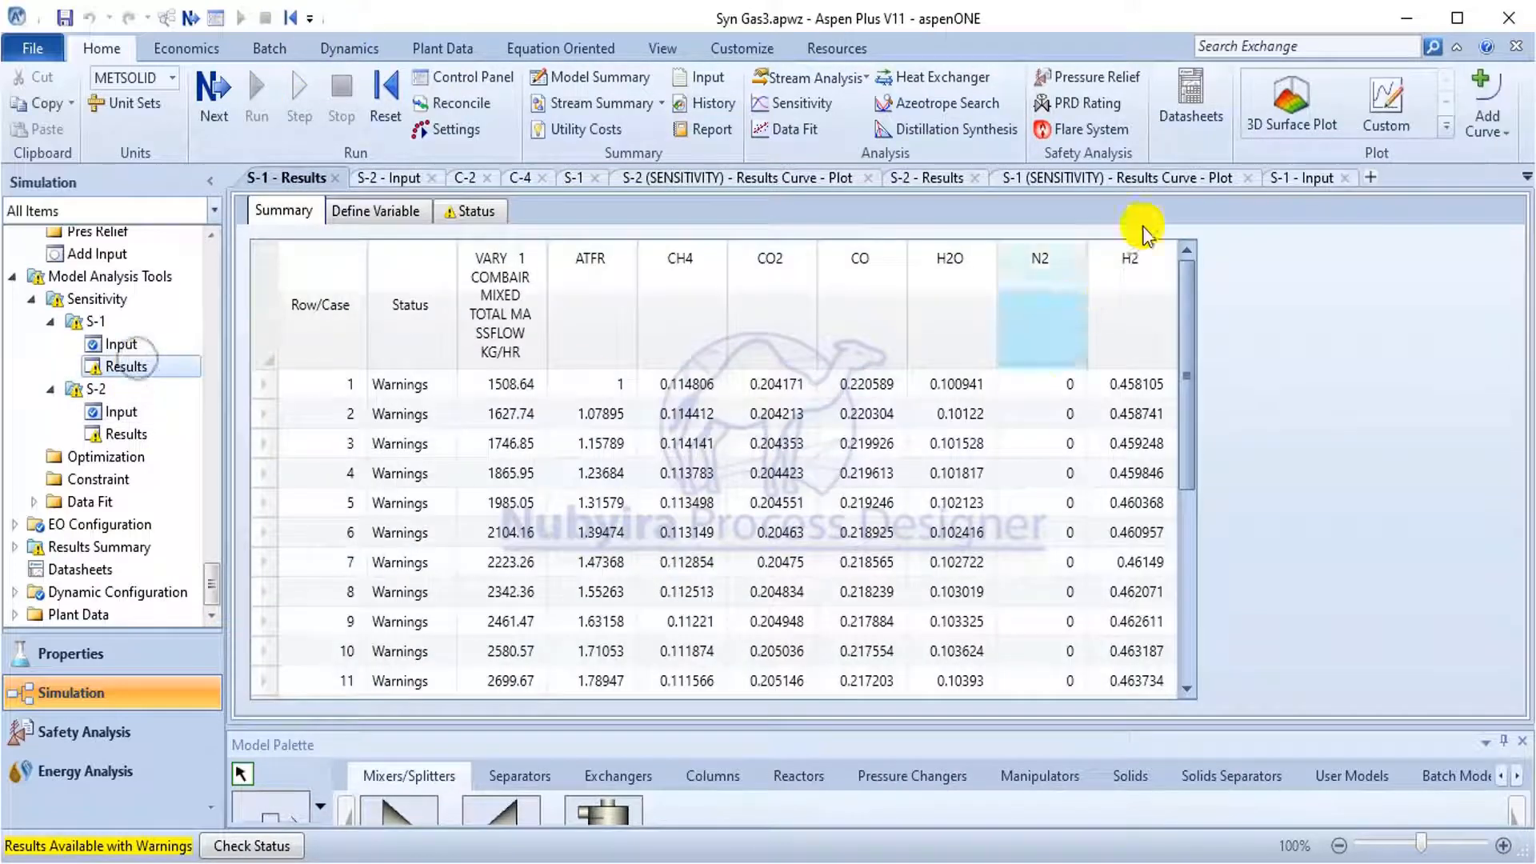
click(1440, 132)
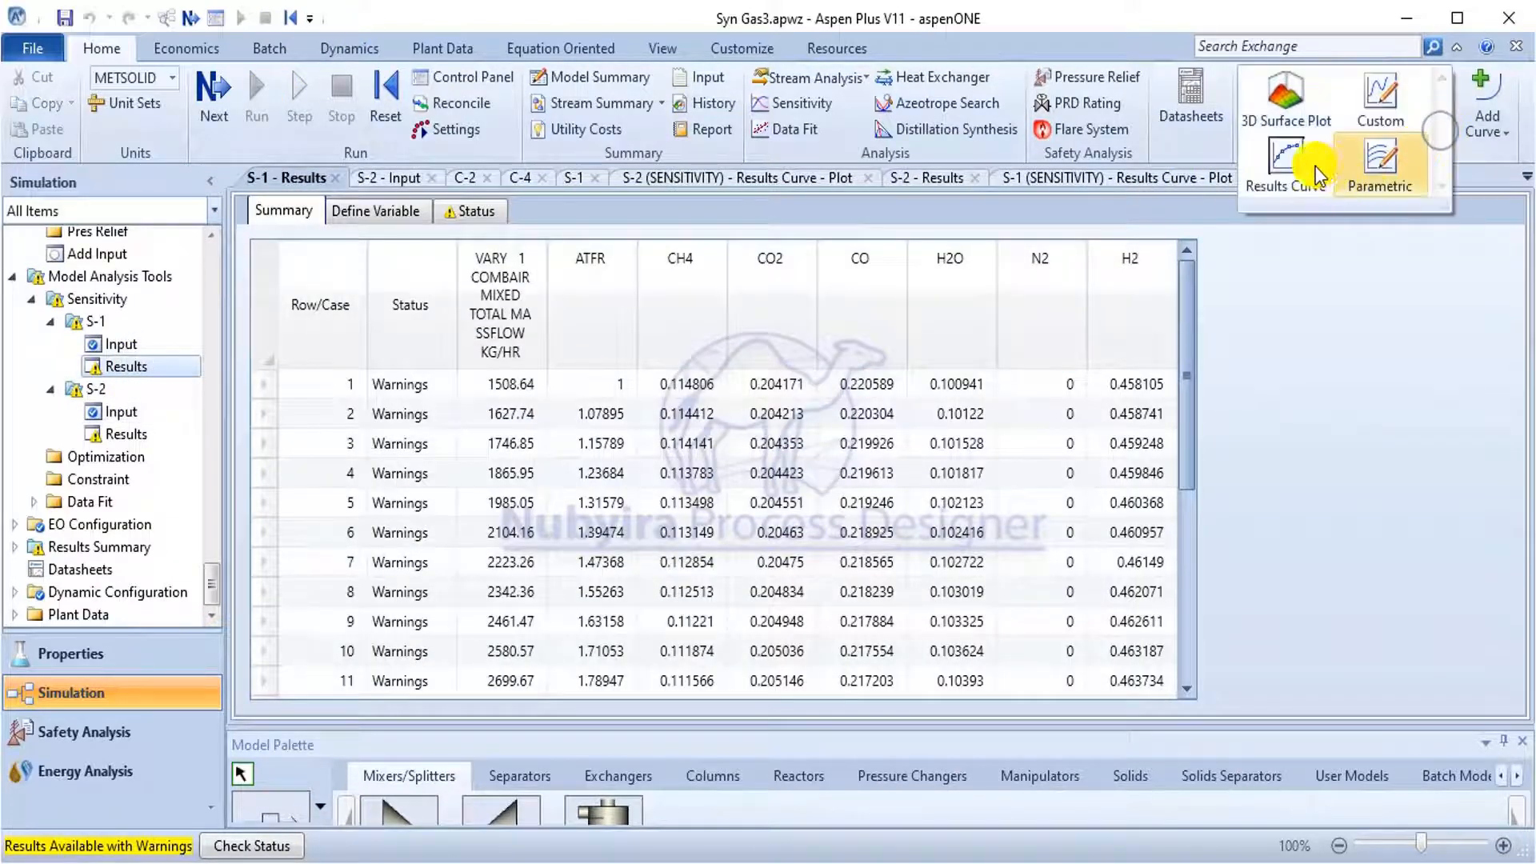
click(1286, 160)
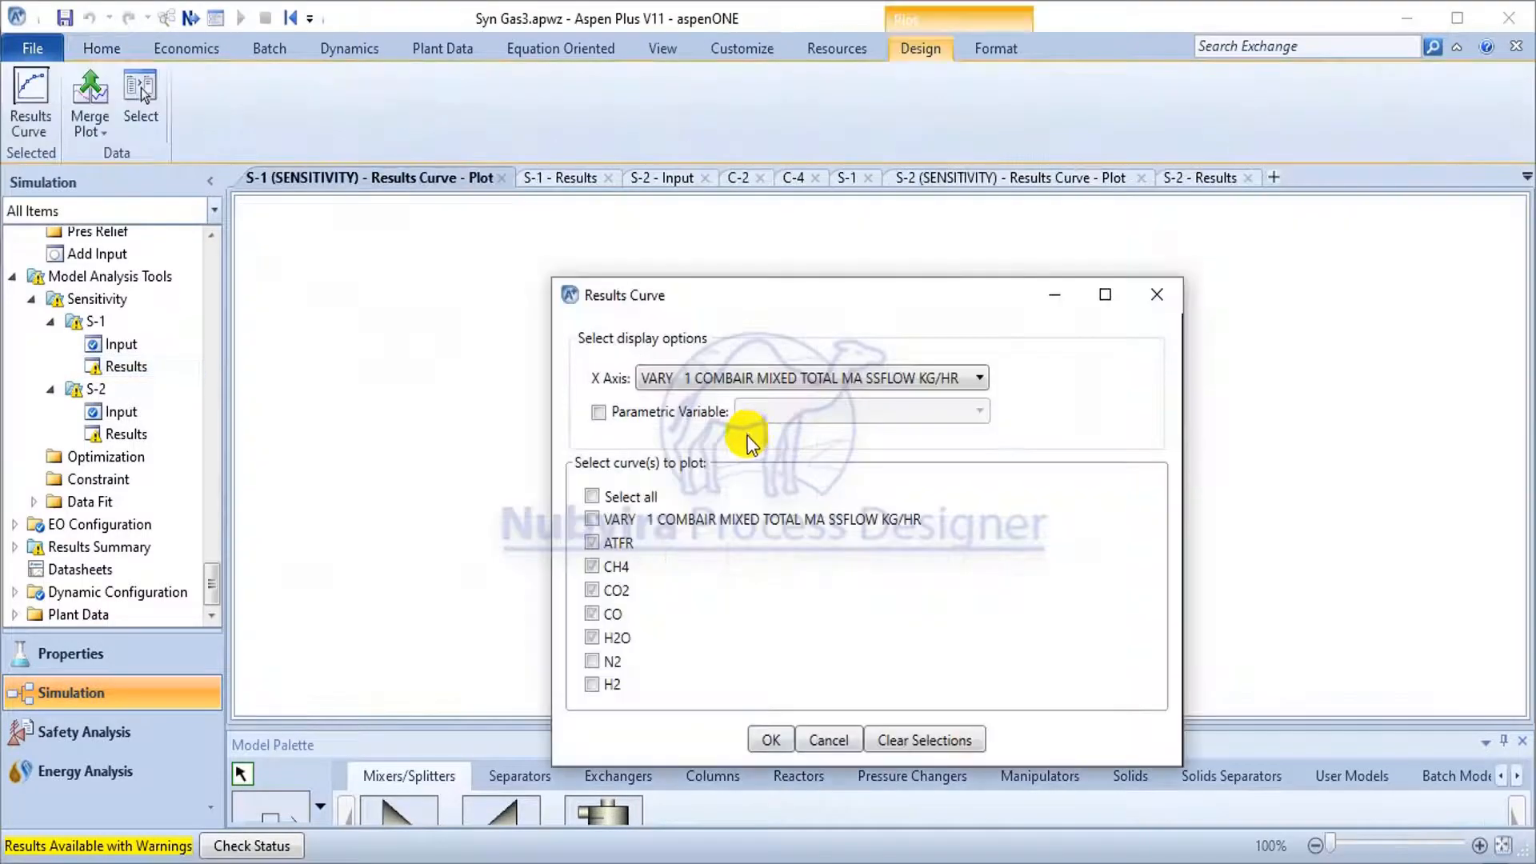
click(833, 381)
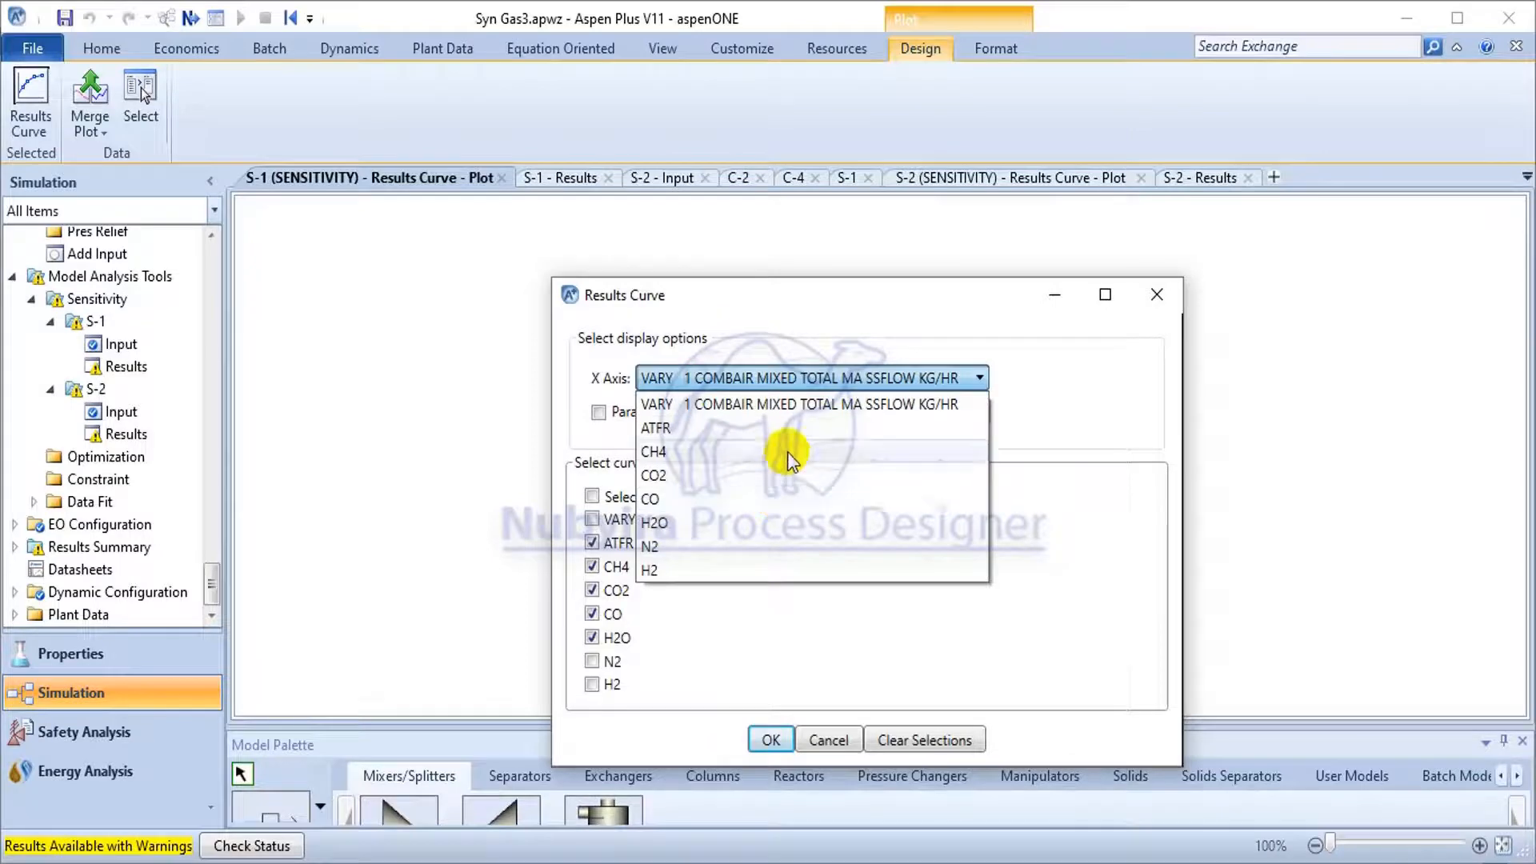
click(794, 430)
click(632, 548)
click(596, 661)
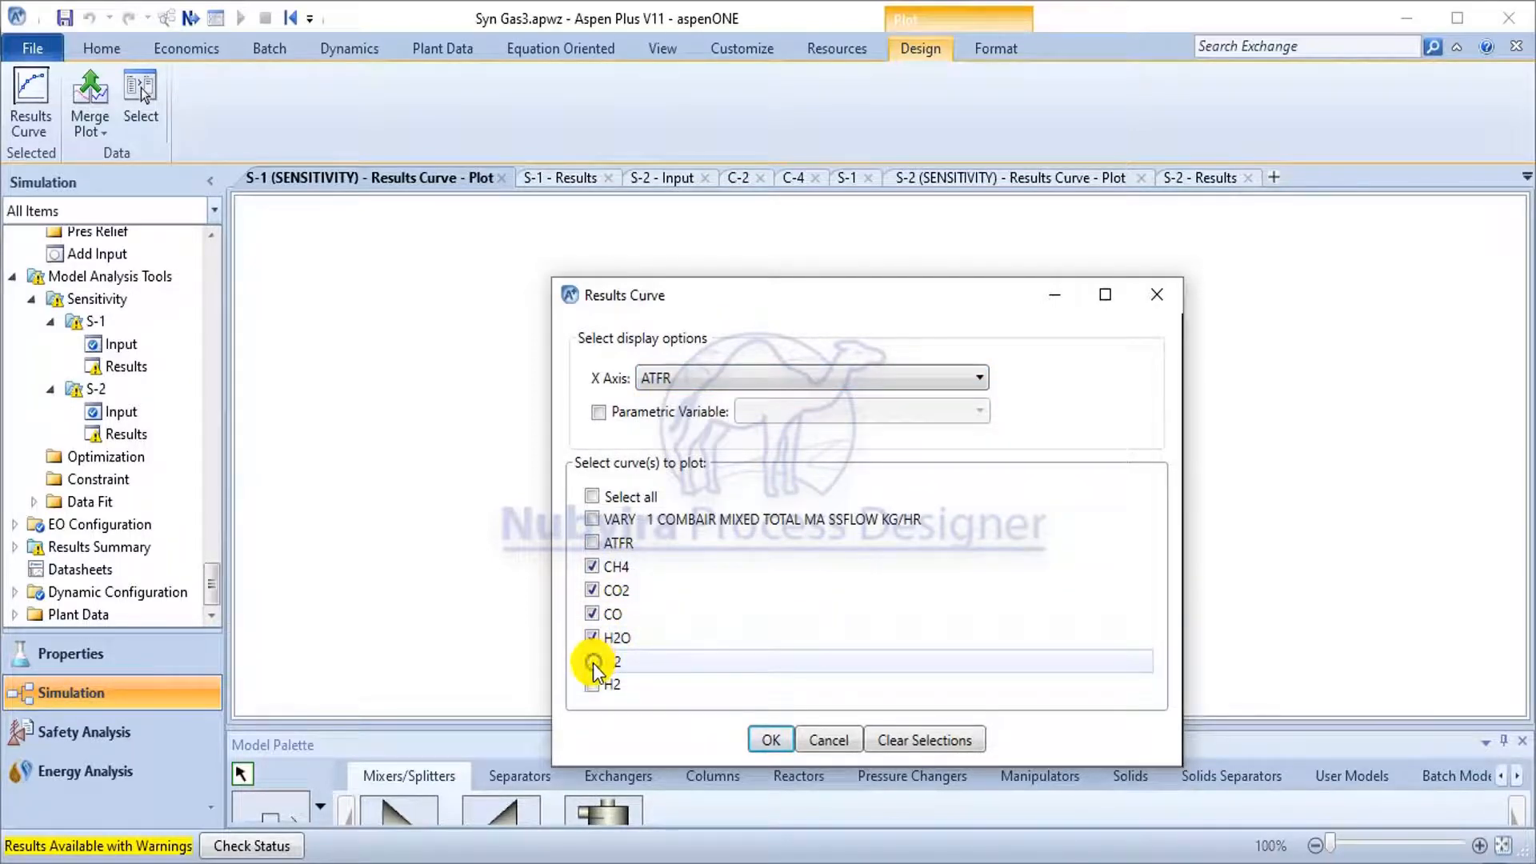
click(593, 684)
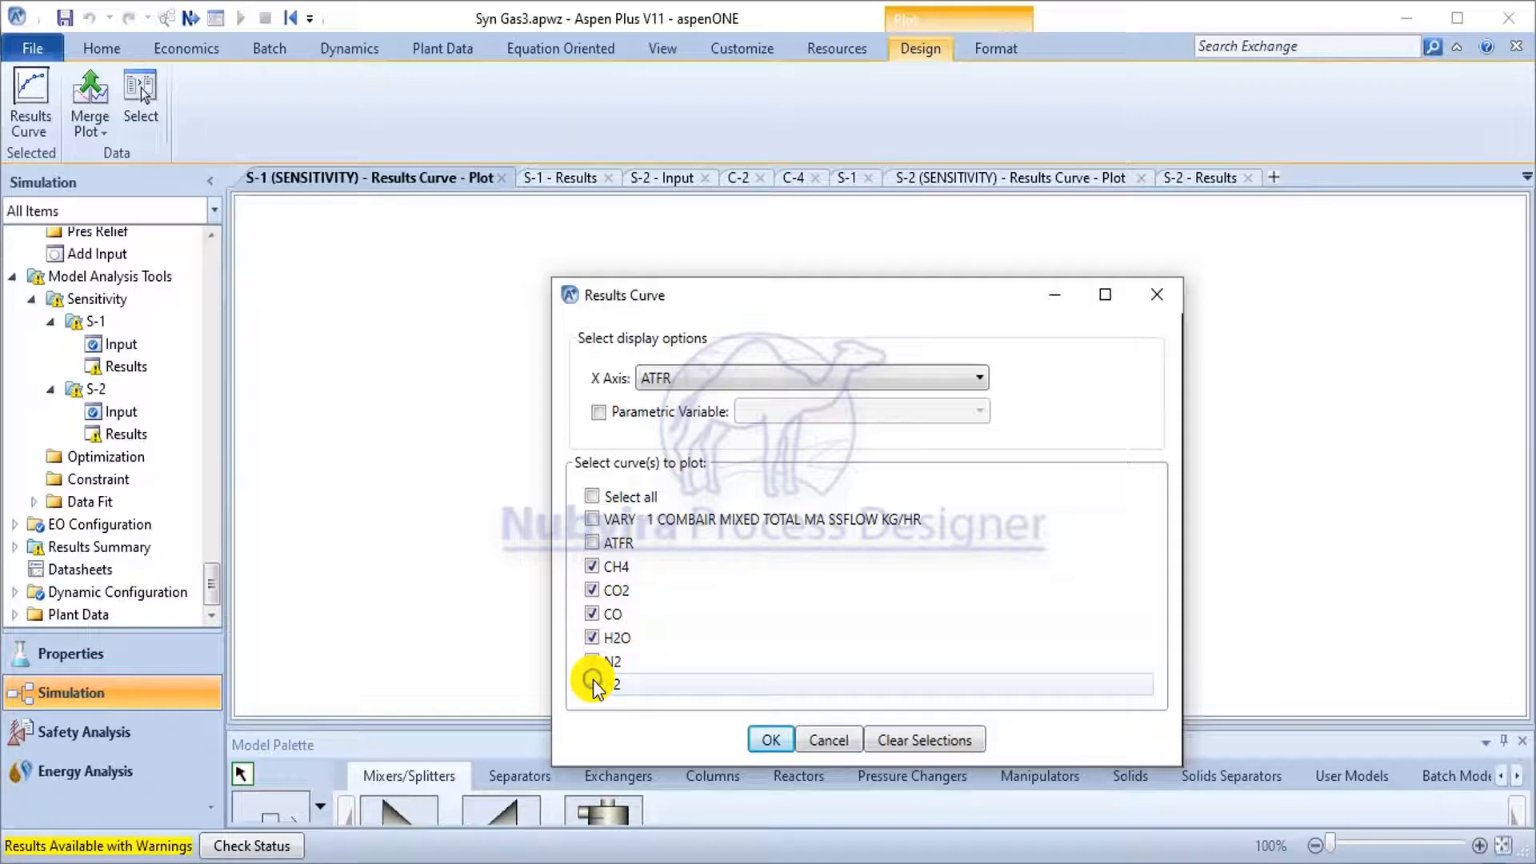
click(779, 740)
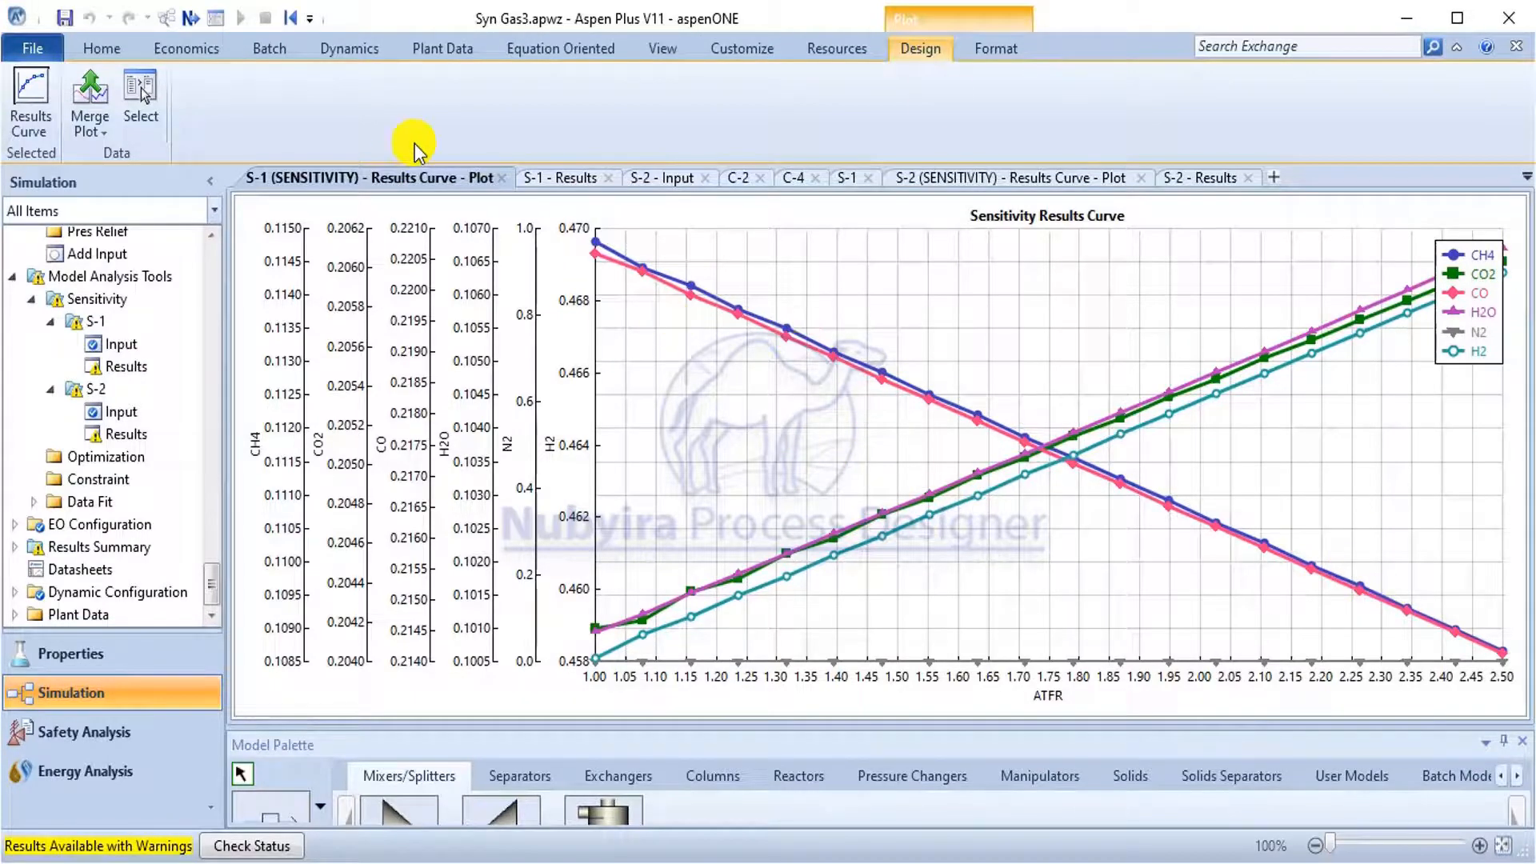
Map all gas curves of the S-1 plot to a single Y axis.
click(994, 58)
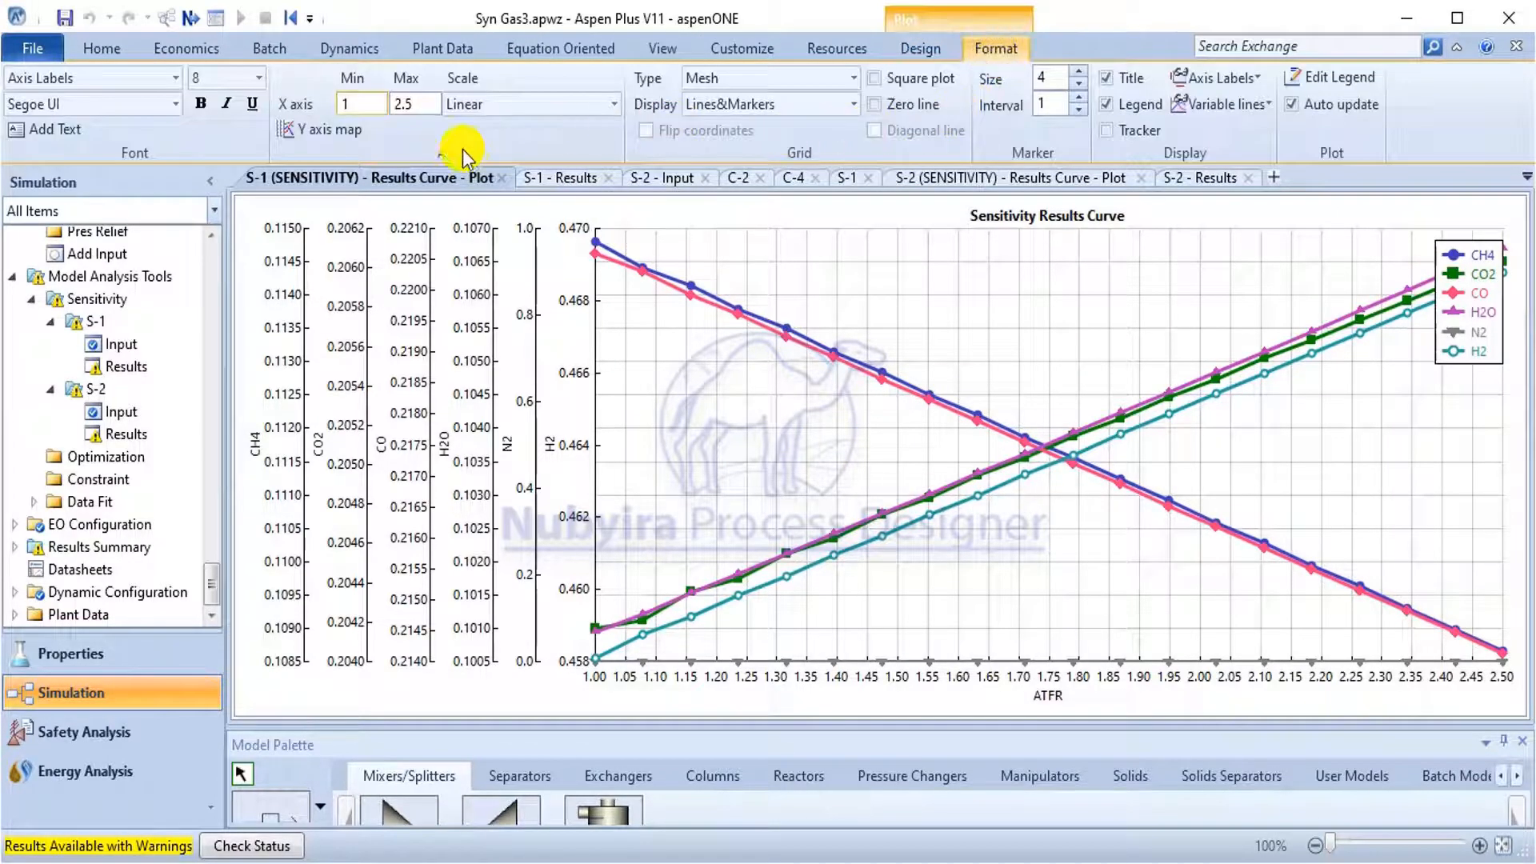
click(348, 136)
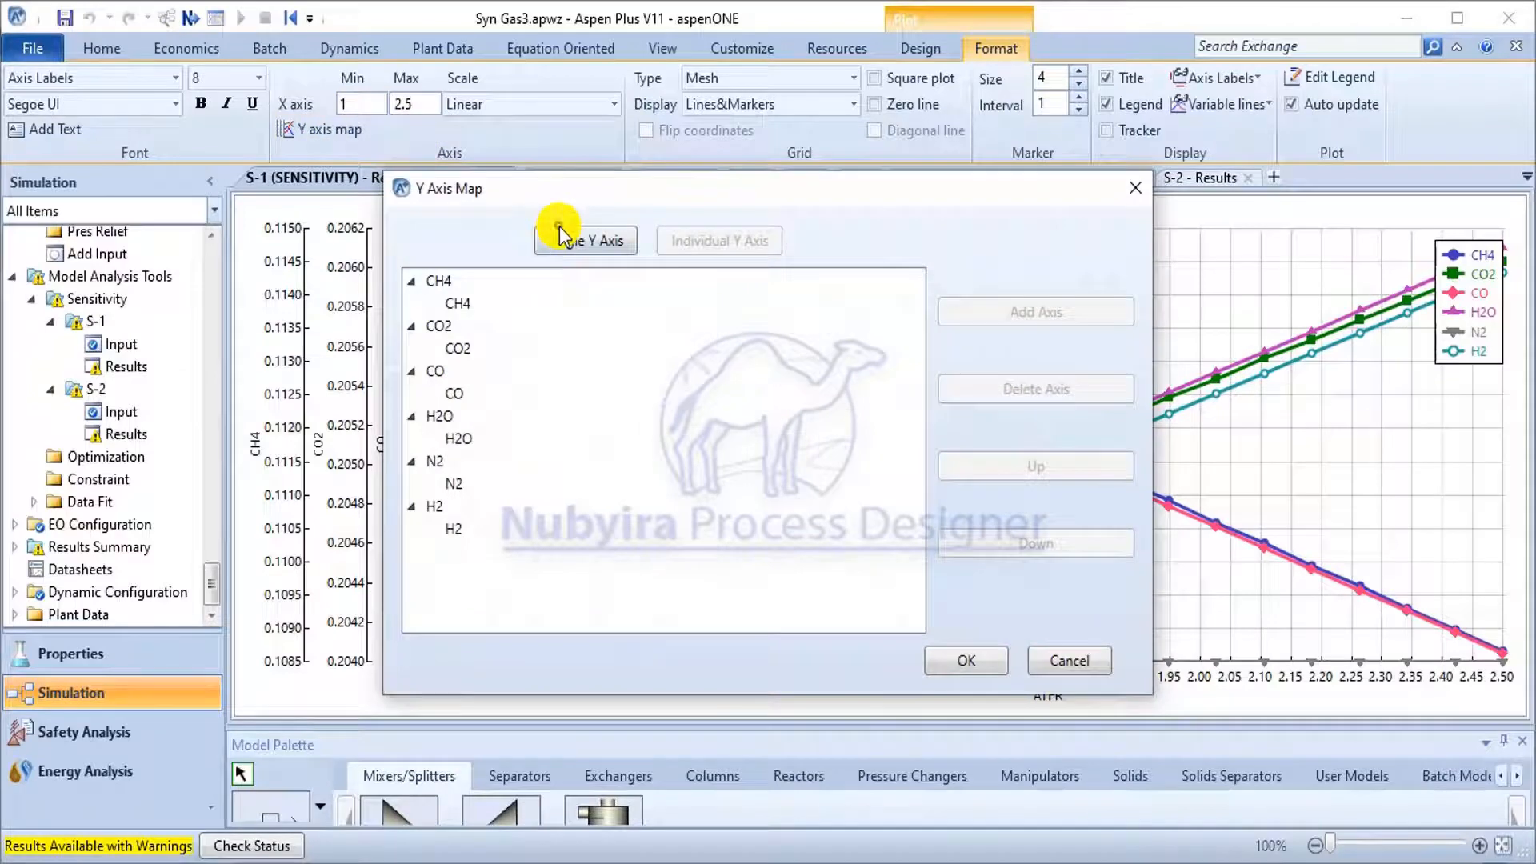
click(560, 239)
click(961, 661)
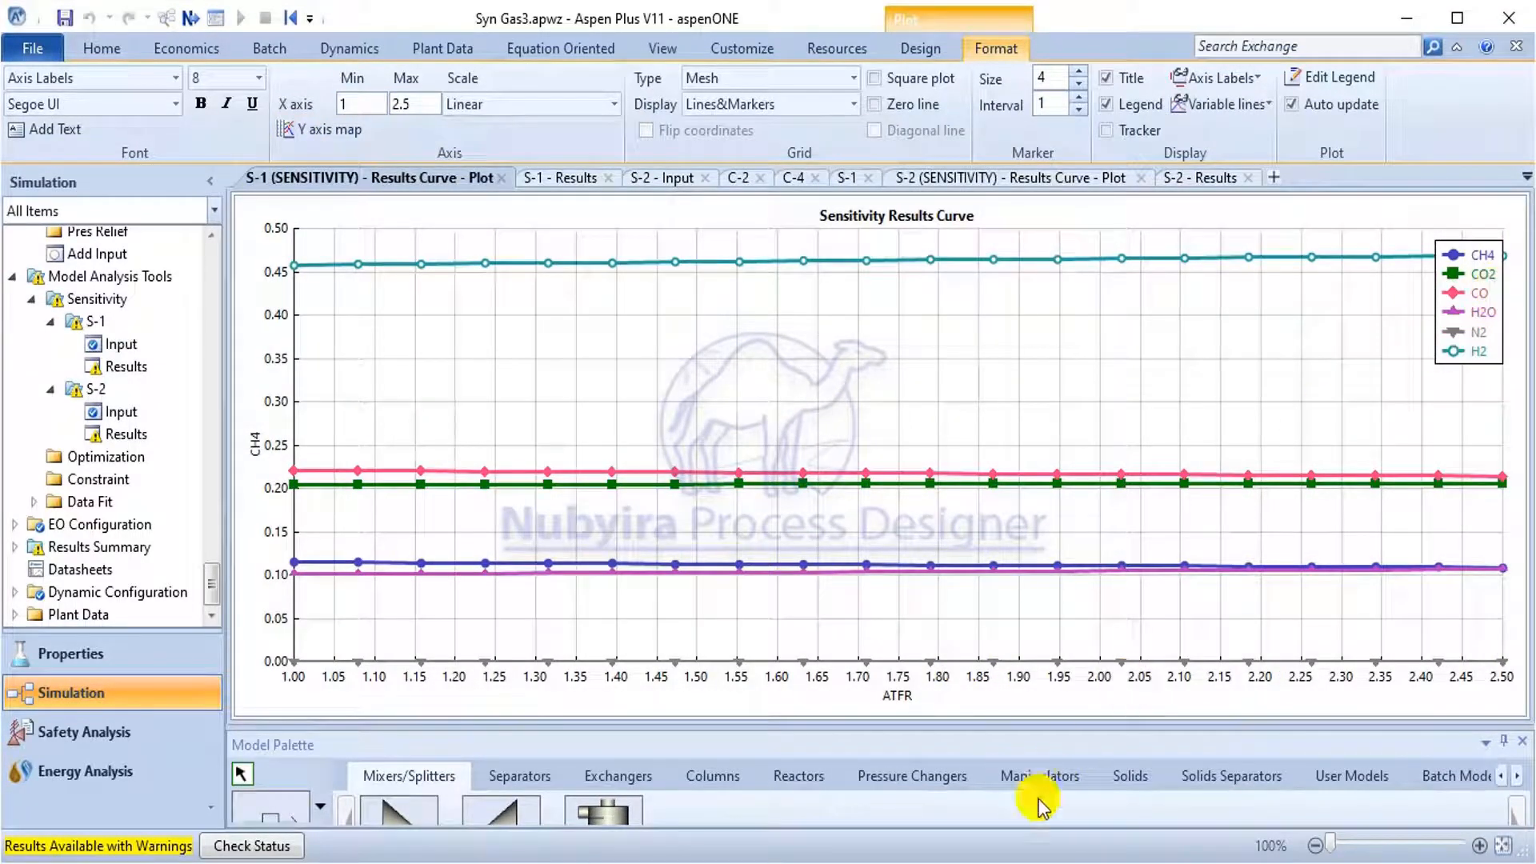
Switch to the gasification paper in Adobe Acrobat and compare its air-fuel ratio section and Fig. 6 with the S-1 plot.
key(alt+Tab)
scroll(885, 429, down, 3)
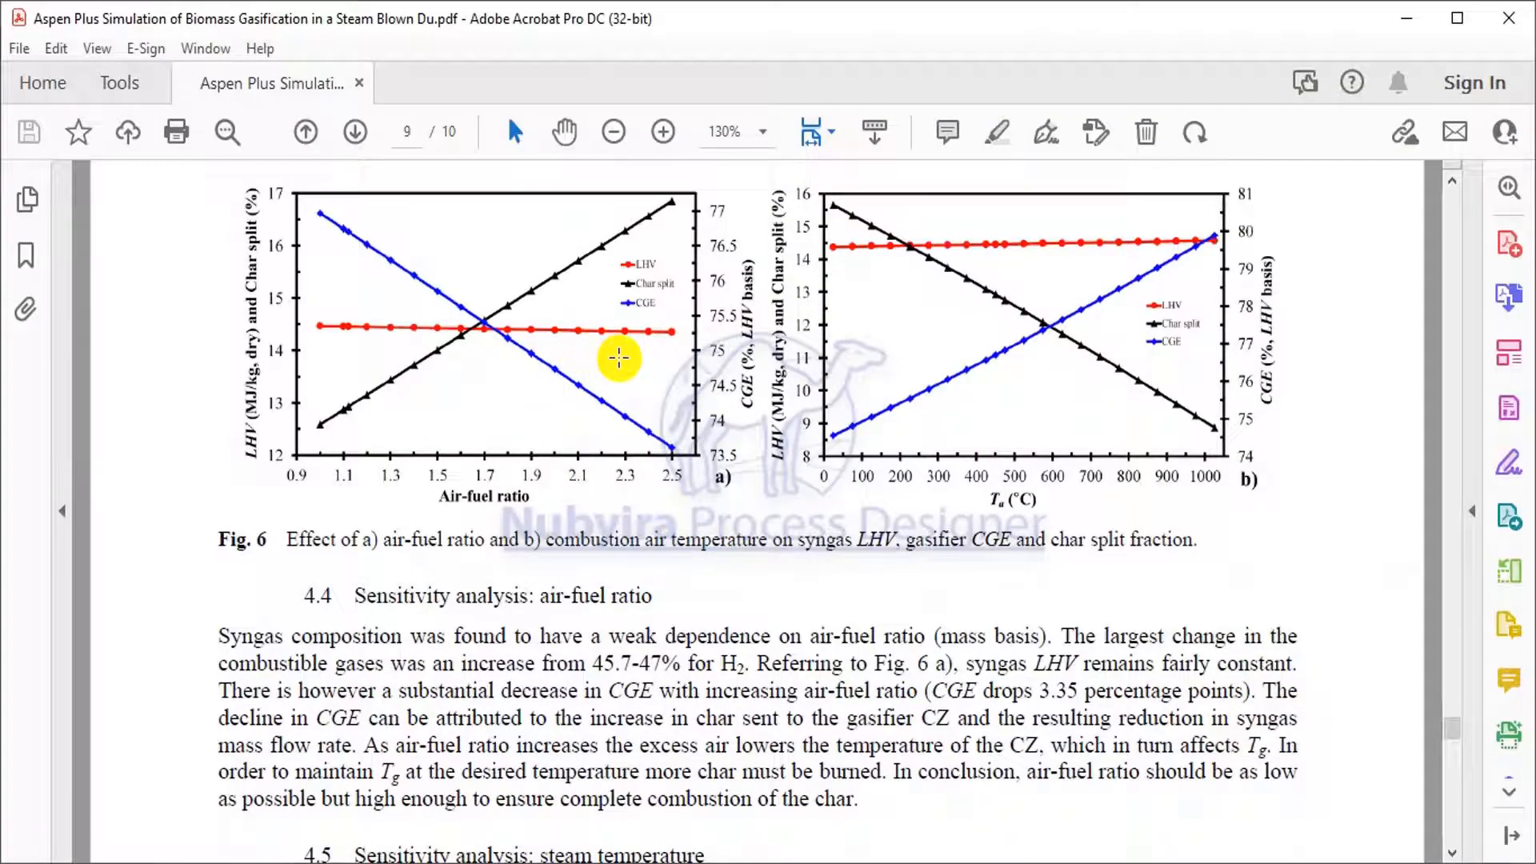
scroll(618, 358, up, 1)
scroll(480, 352, up, 10)
scroll(488, 347, down, 3)
scroll(489, 345, down, 7)
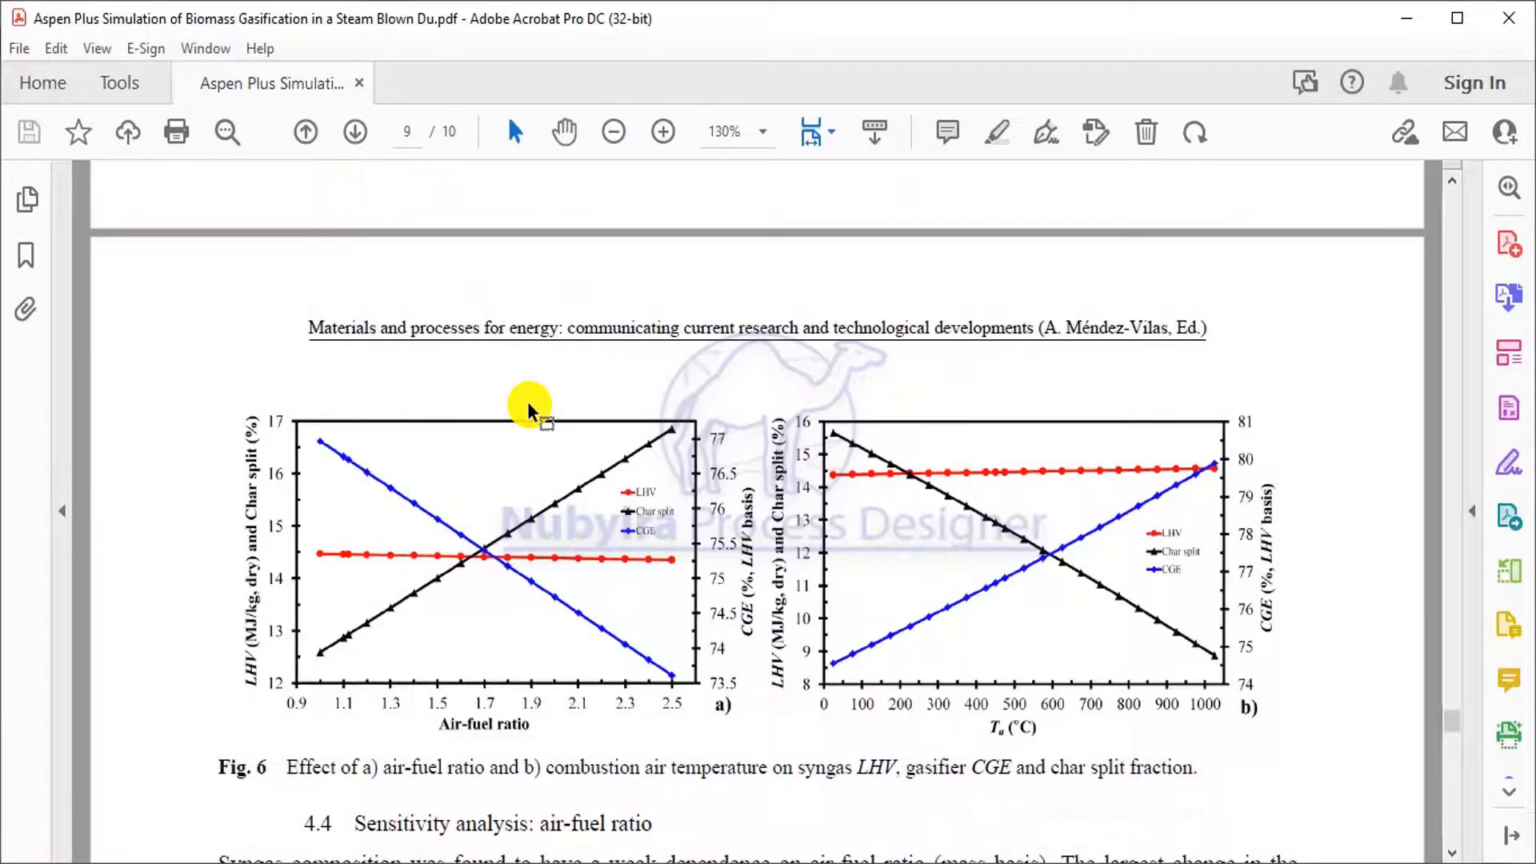
scroll(529, 404, down, 2)
click(778, 848)
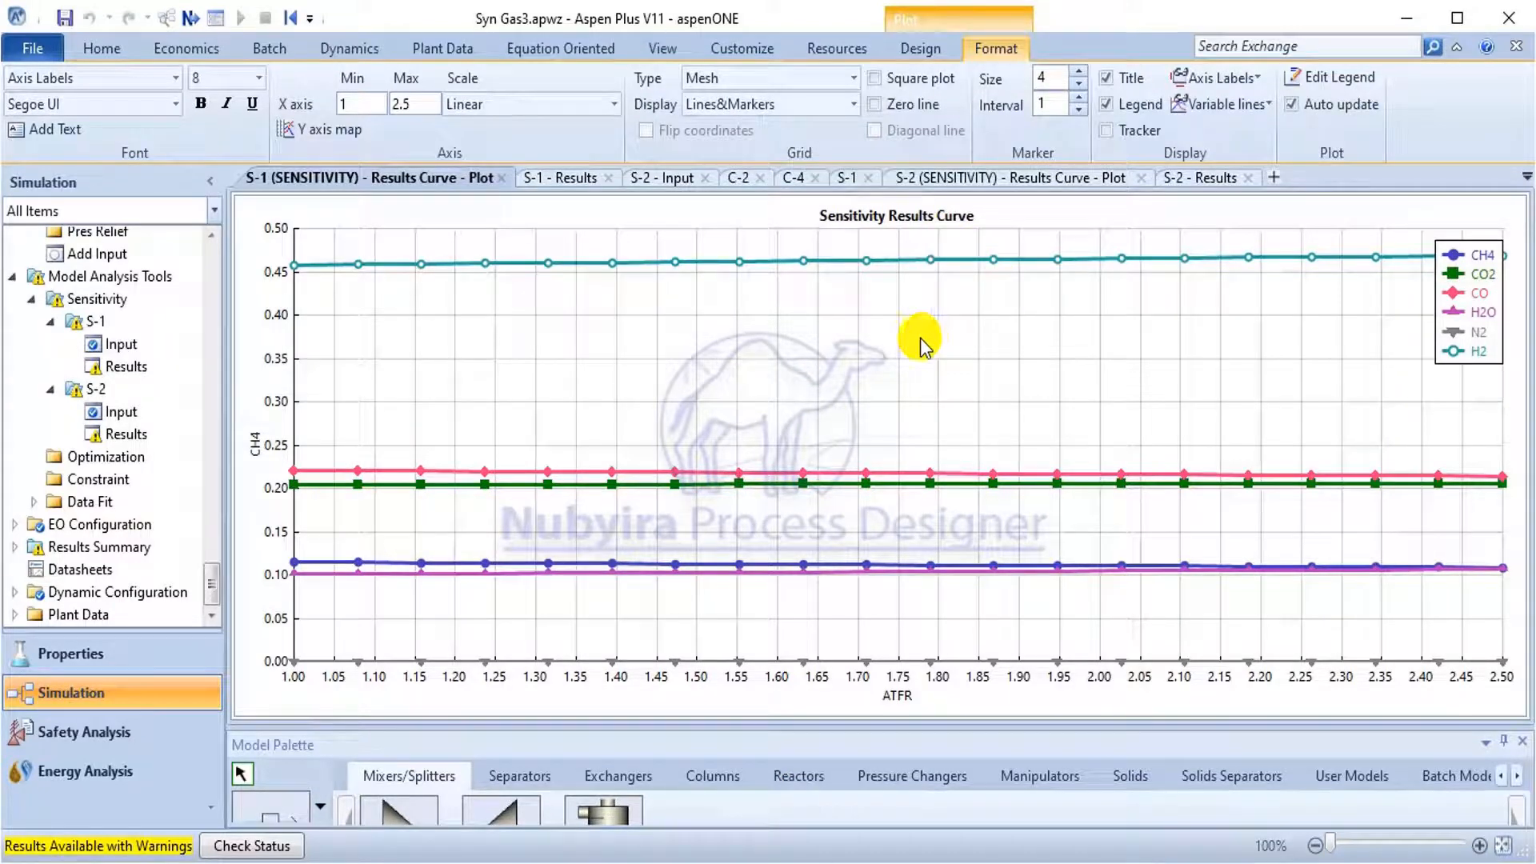
Plot the S-2 sensitivity results as a results curve of LHVGAS, CGS and CHARSPLT against ATFR.
double_click(121, 433)
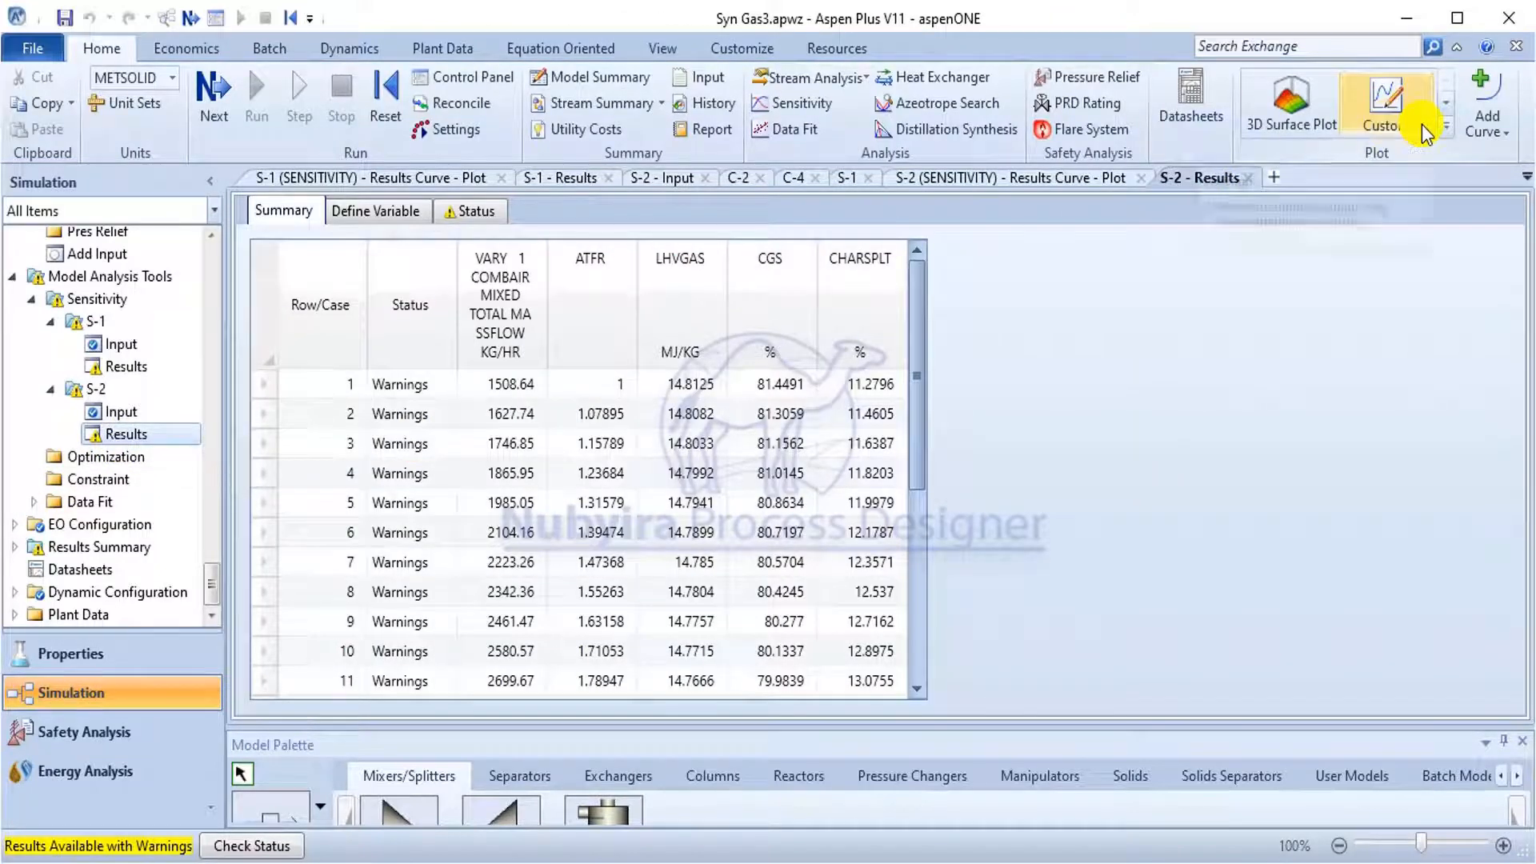
click(1446, 127)
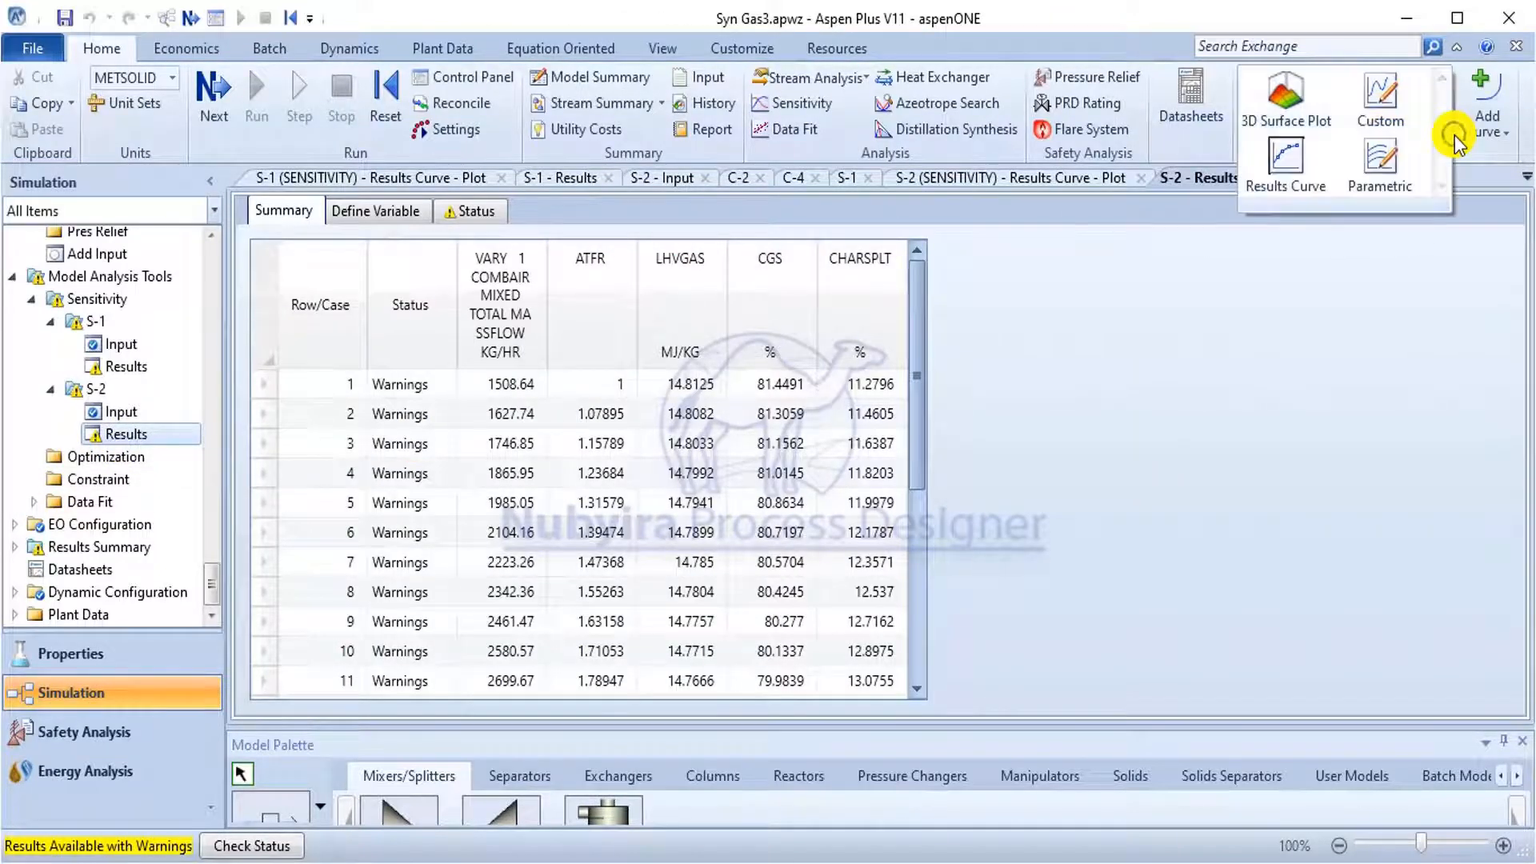
click(1305, 184)
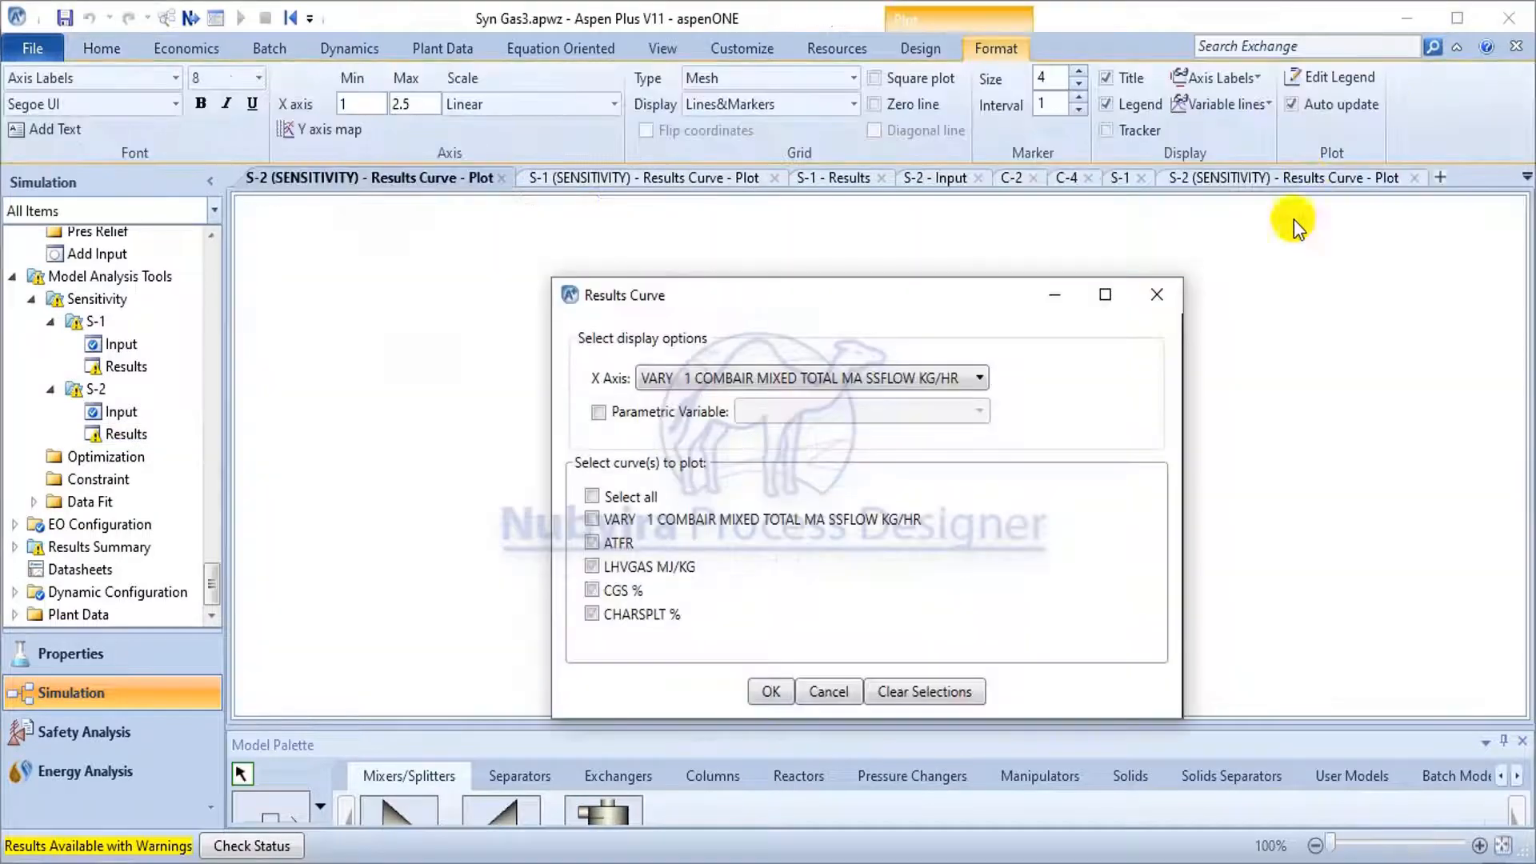
click(613, 493)
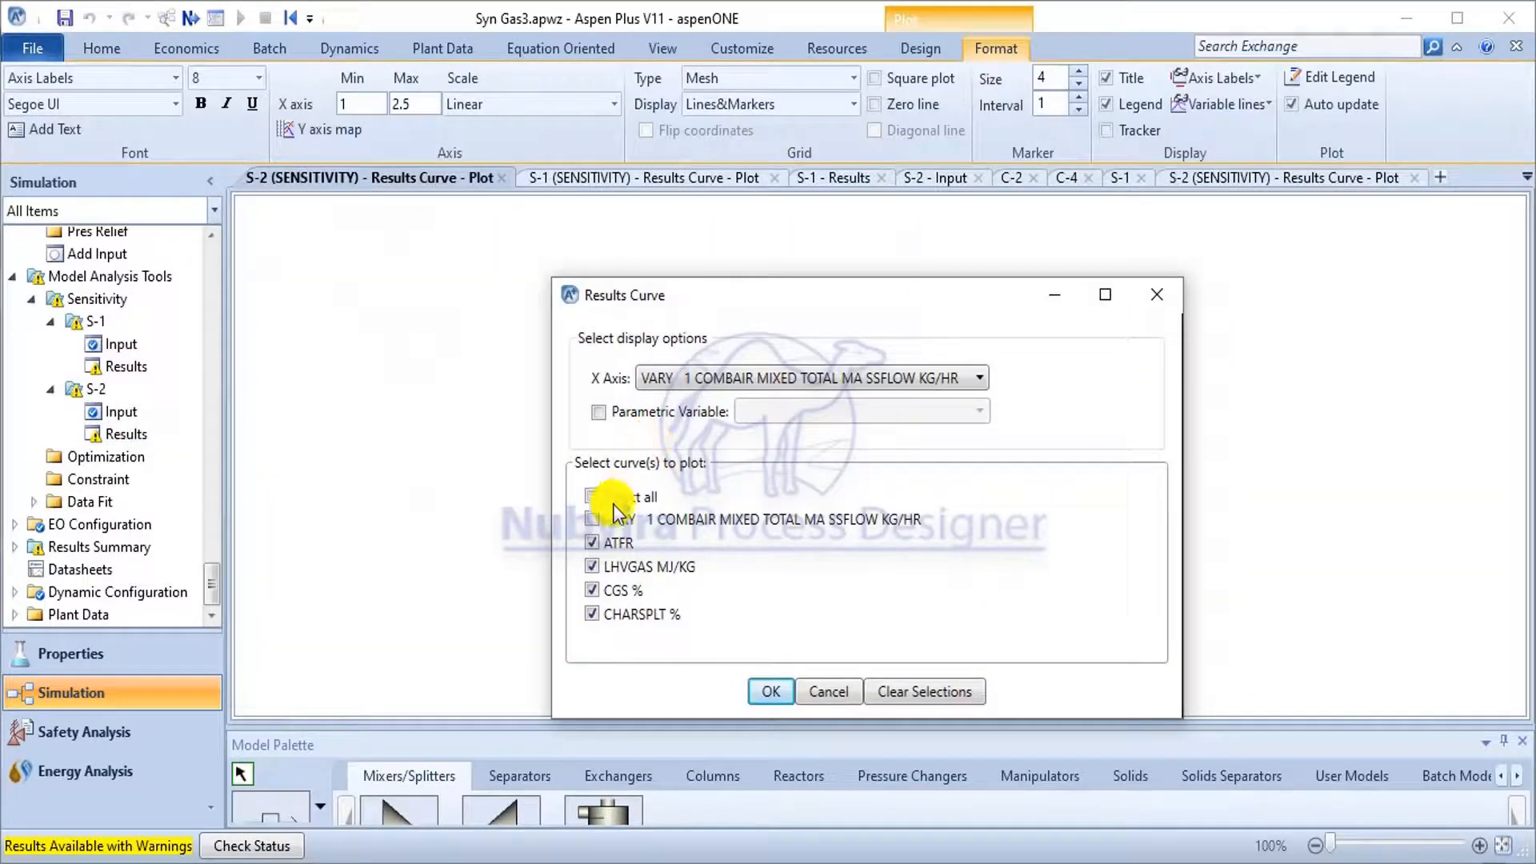
click(686, 550)
click(856, 377)
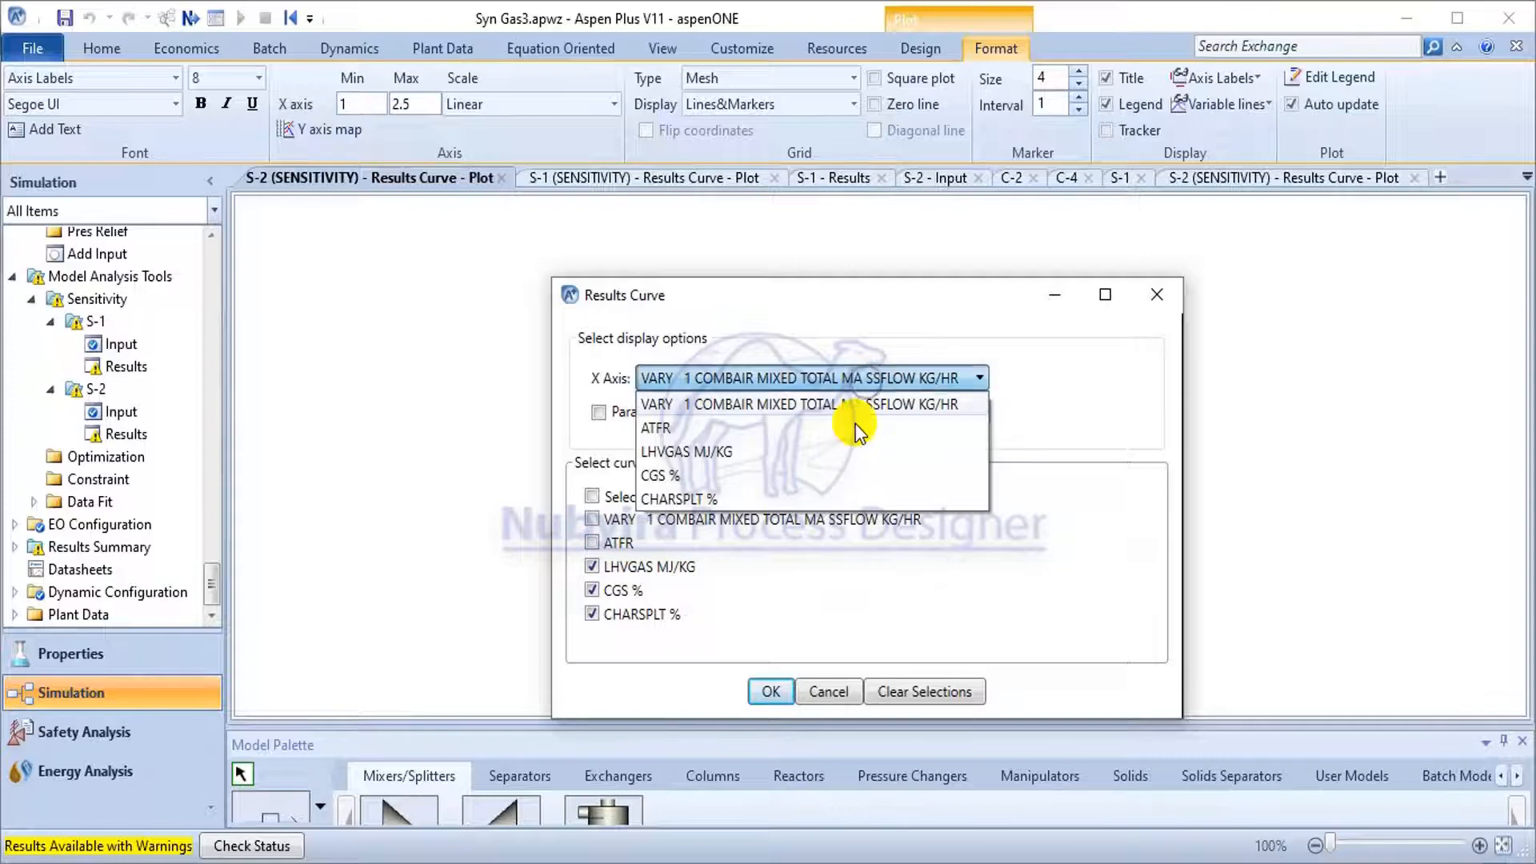
click(854, 428)
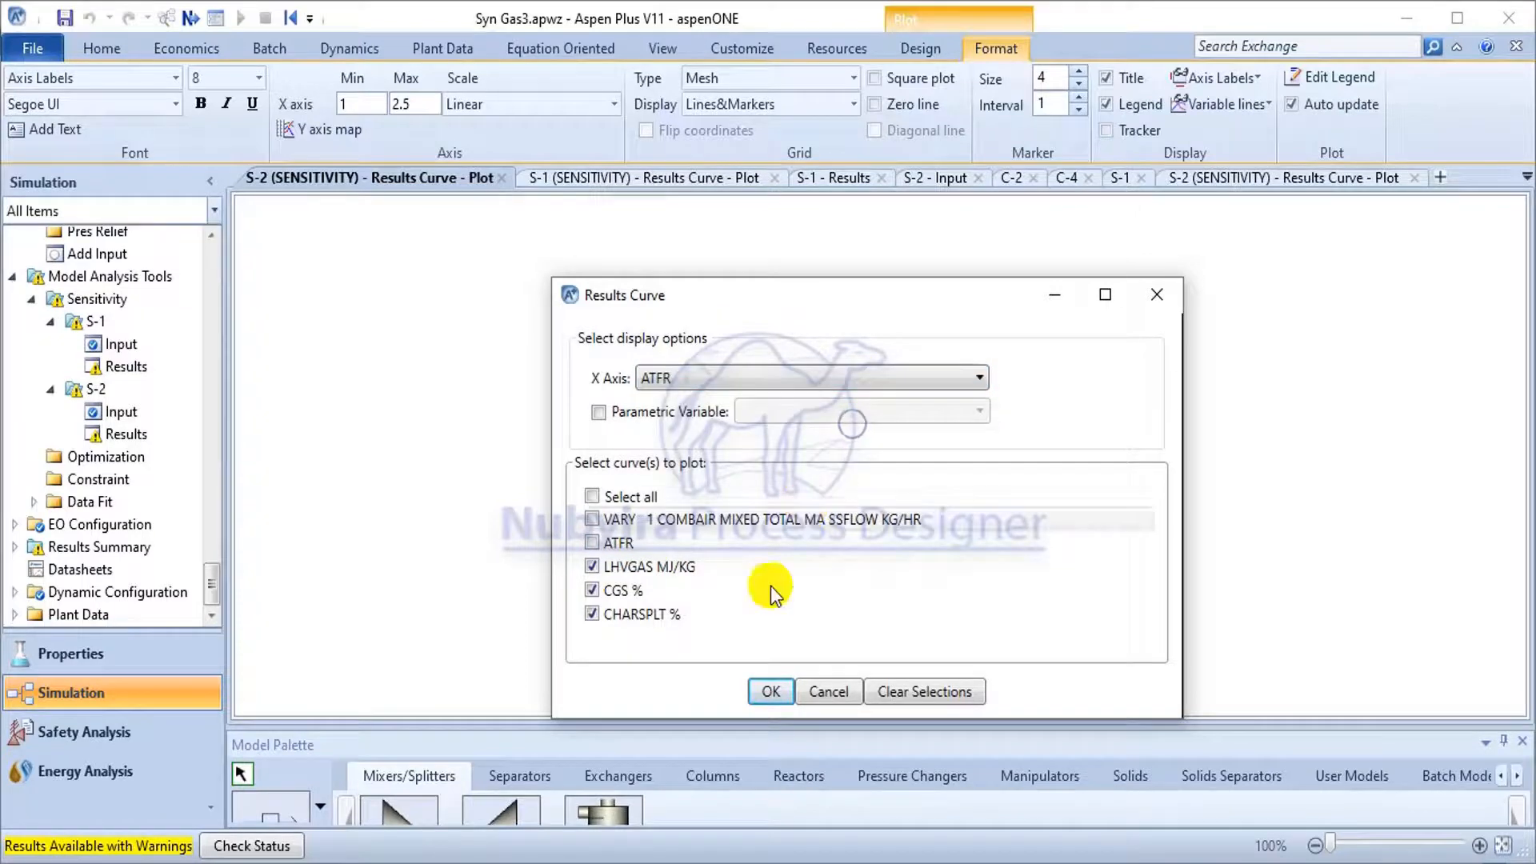
click(760, 691)
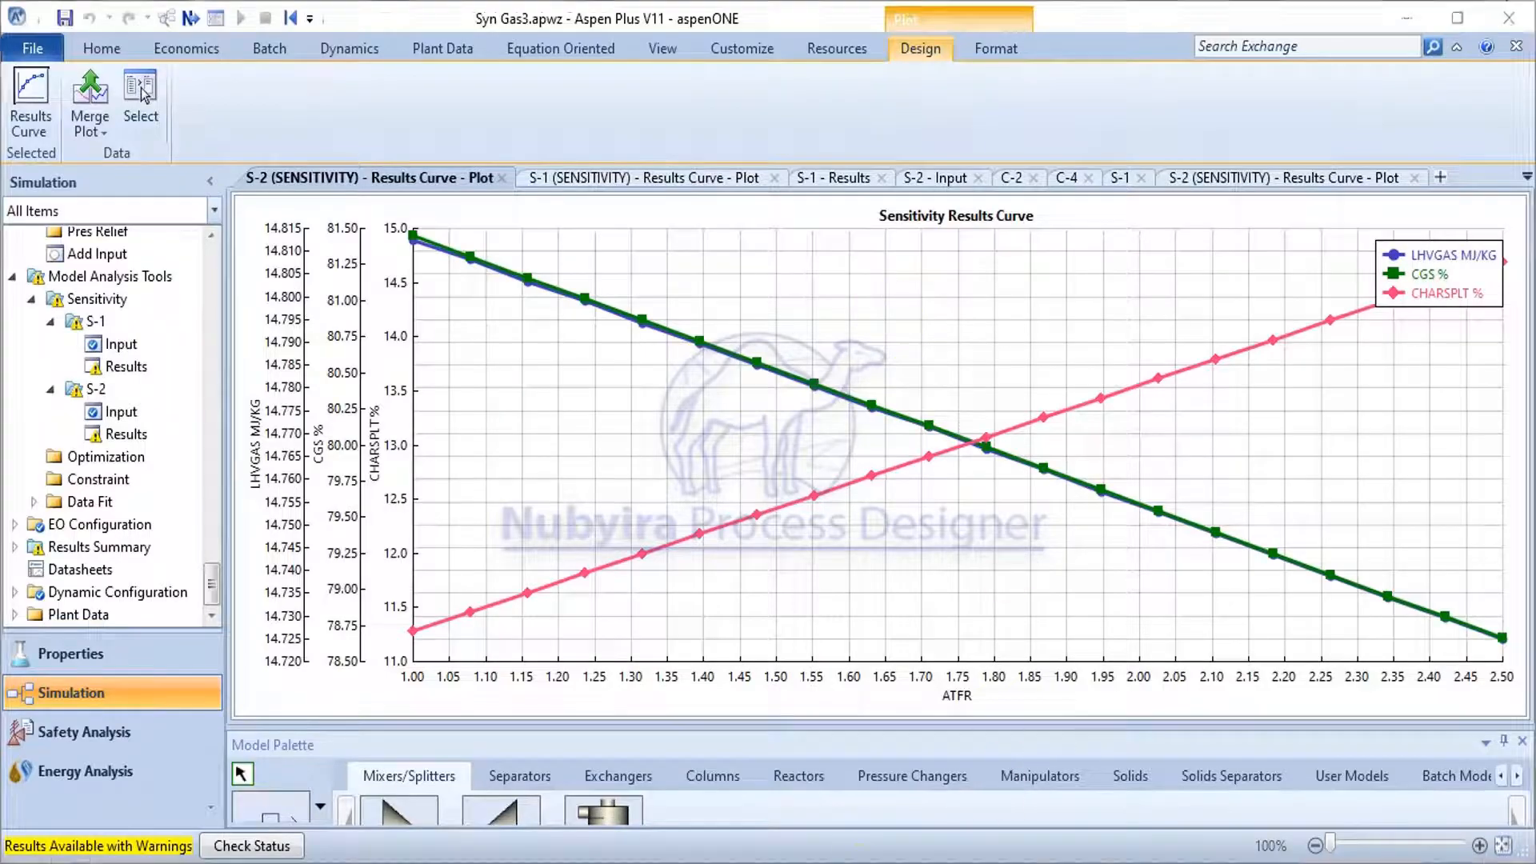
Compare the S-2 plot with Fig. 6 a) of the paper in Adobe Acrobat, and save the simulation in Aspen Plus.
click(832, 863)
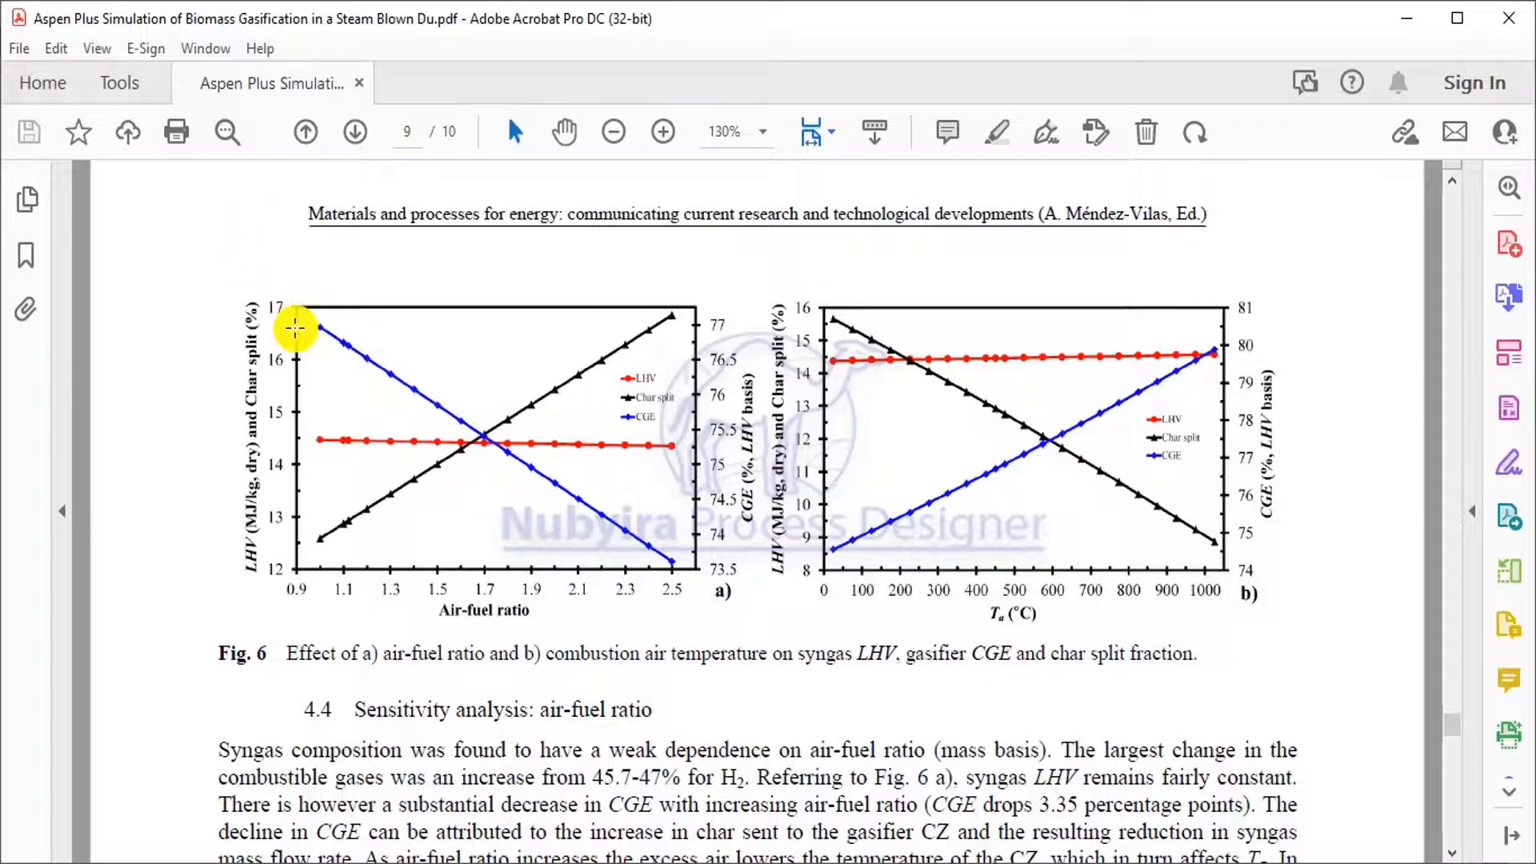
click(769, 858)
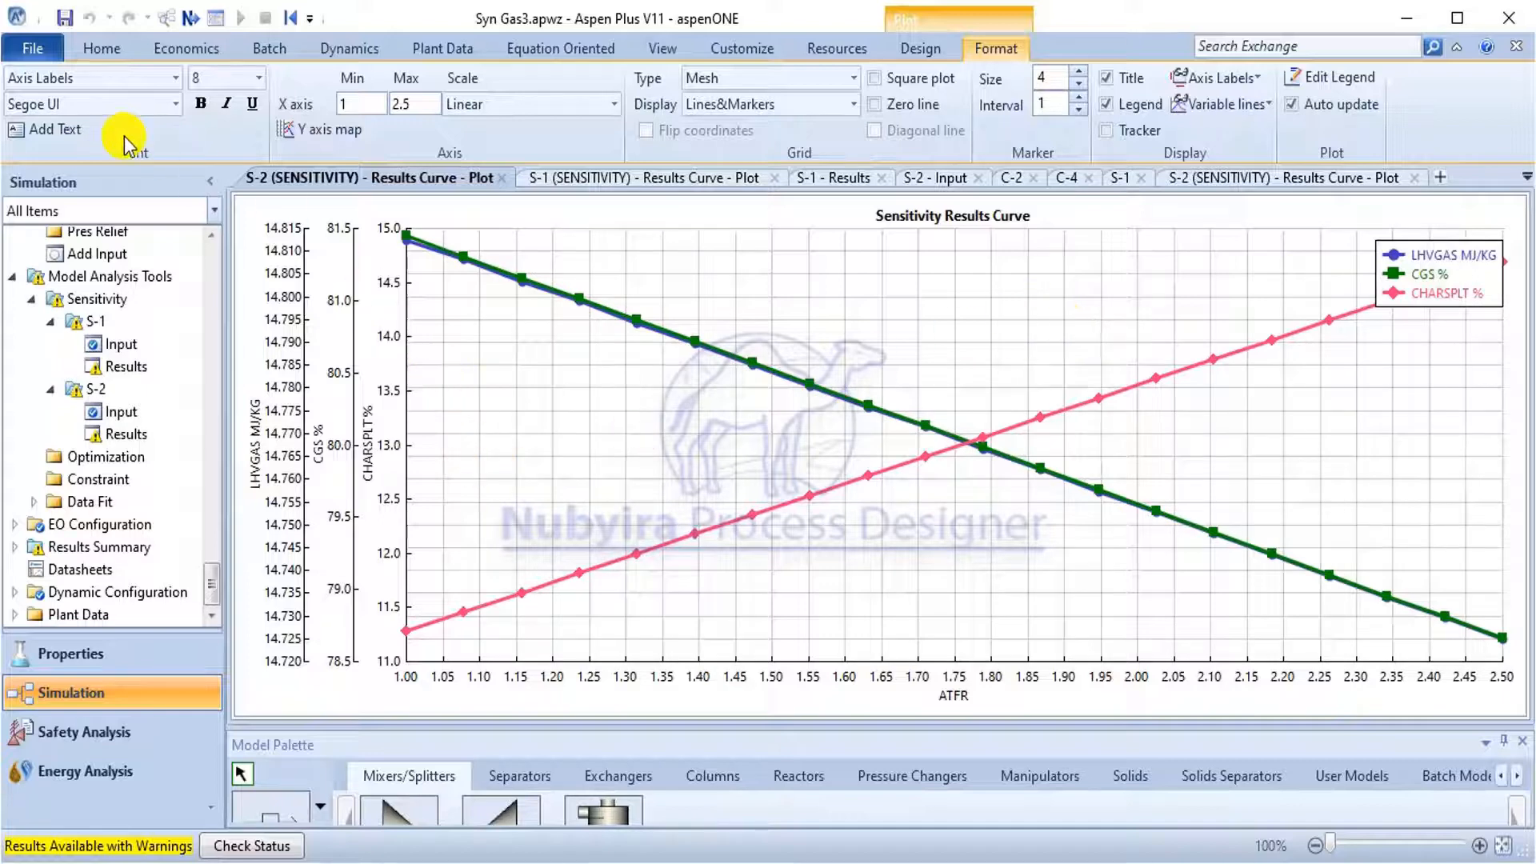
click(66, 19)
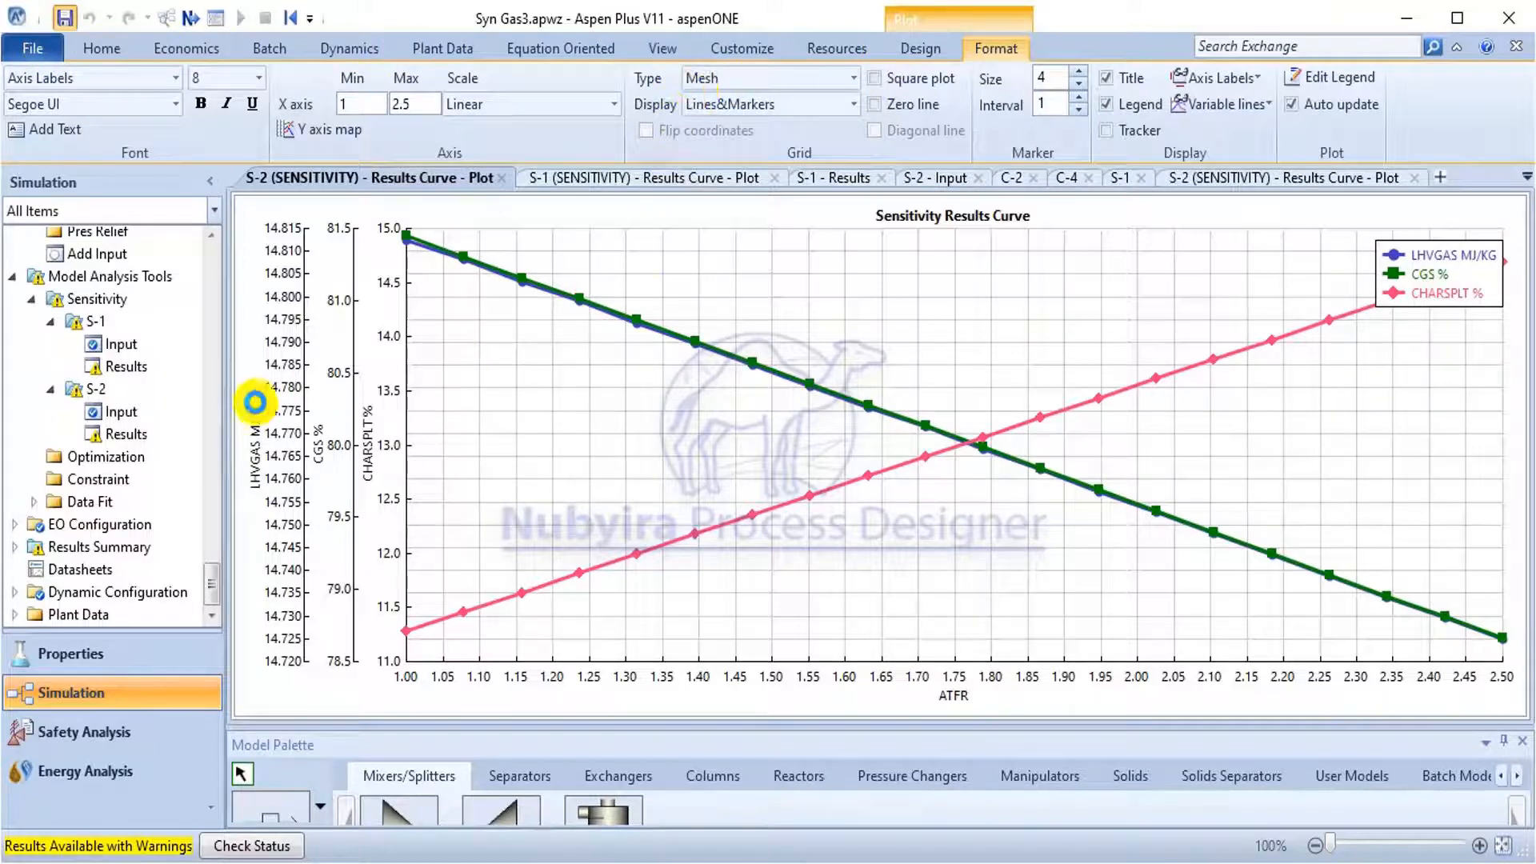
click(256, 406)
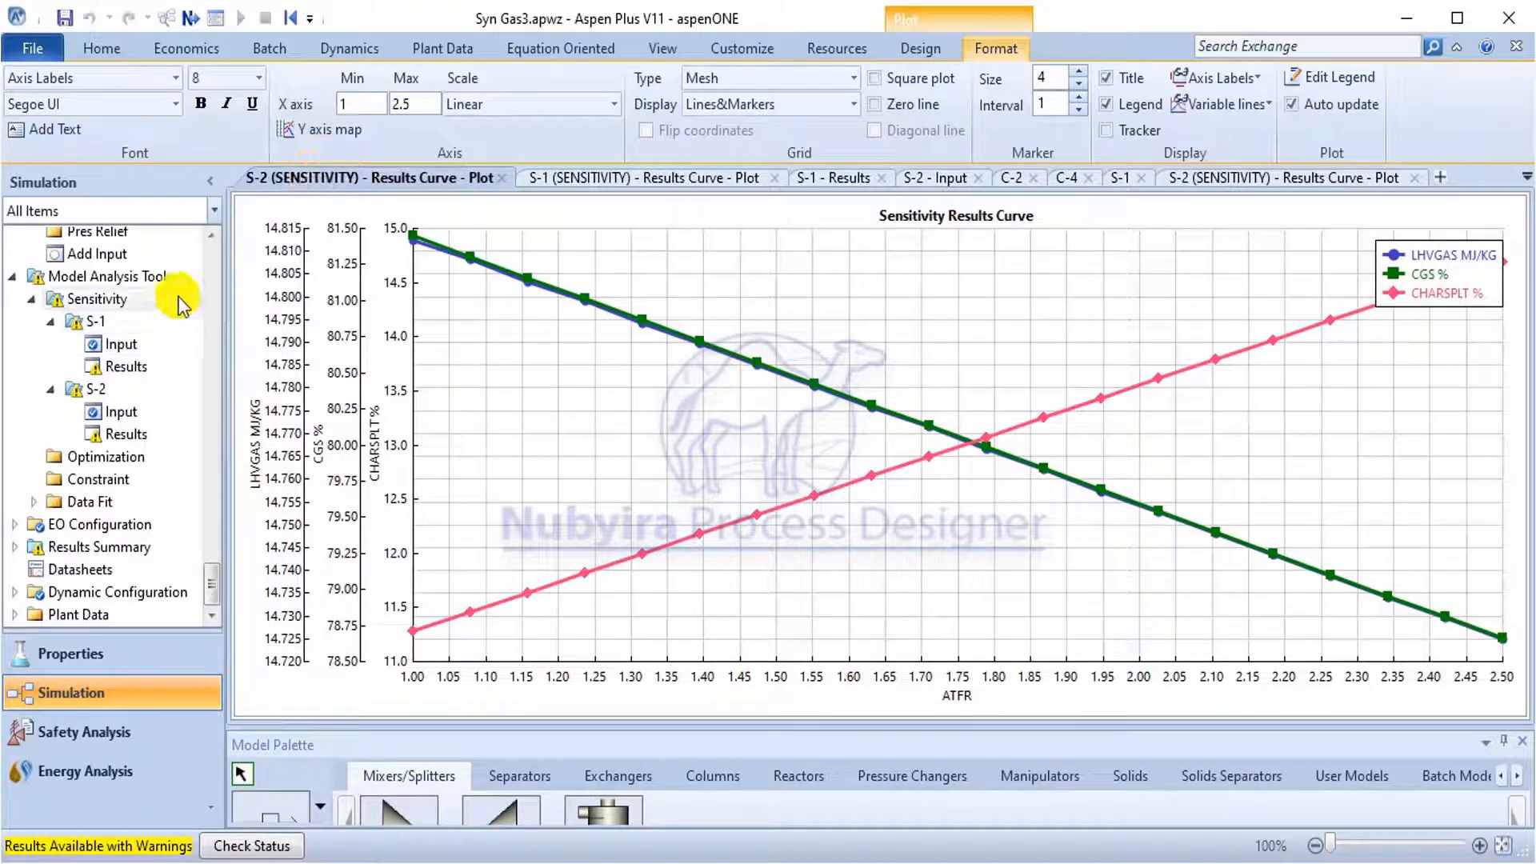
Collapse the NONEQUIL, GASIF2 and GASIF blocks in the navigation tree, and close the older S-2 results curve plot.
scroll(178, 296, up, 10)
scroll(180, 300, up, 4)
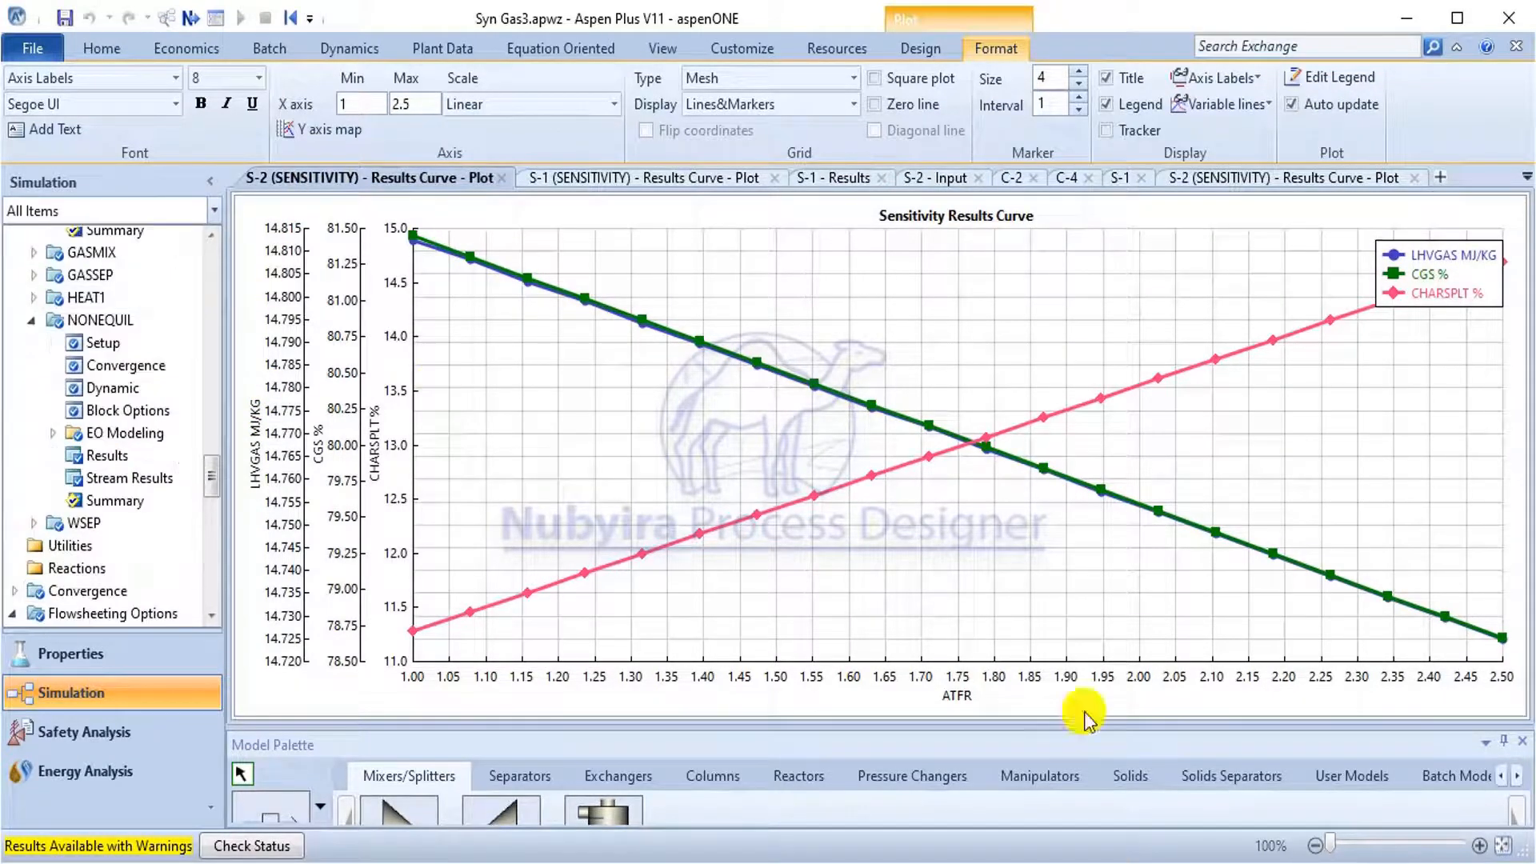
click(877, 863)
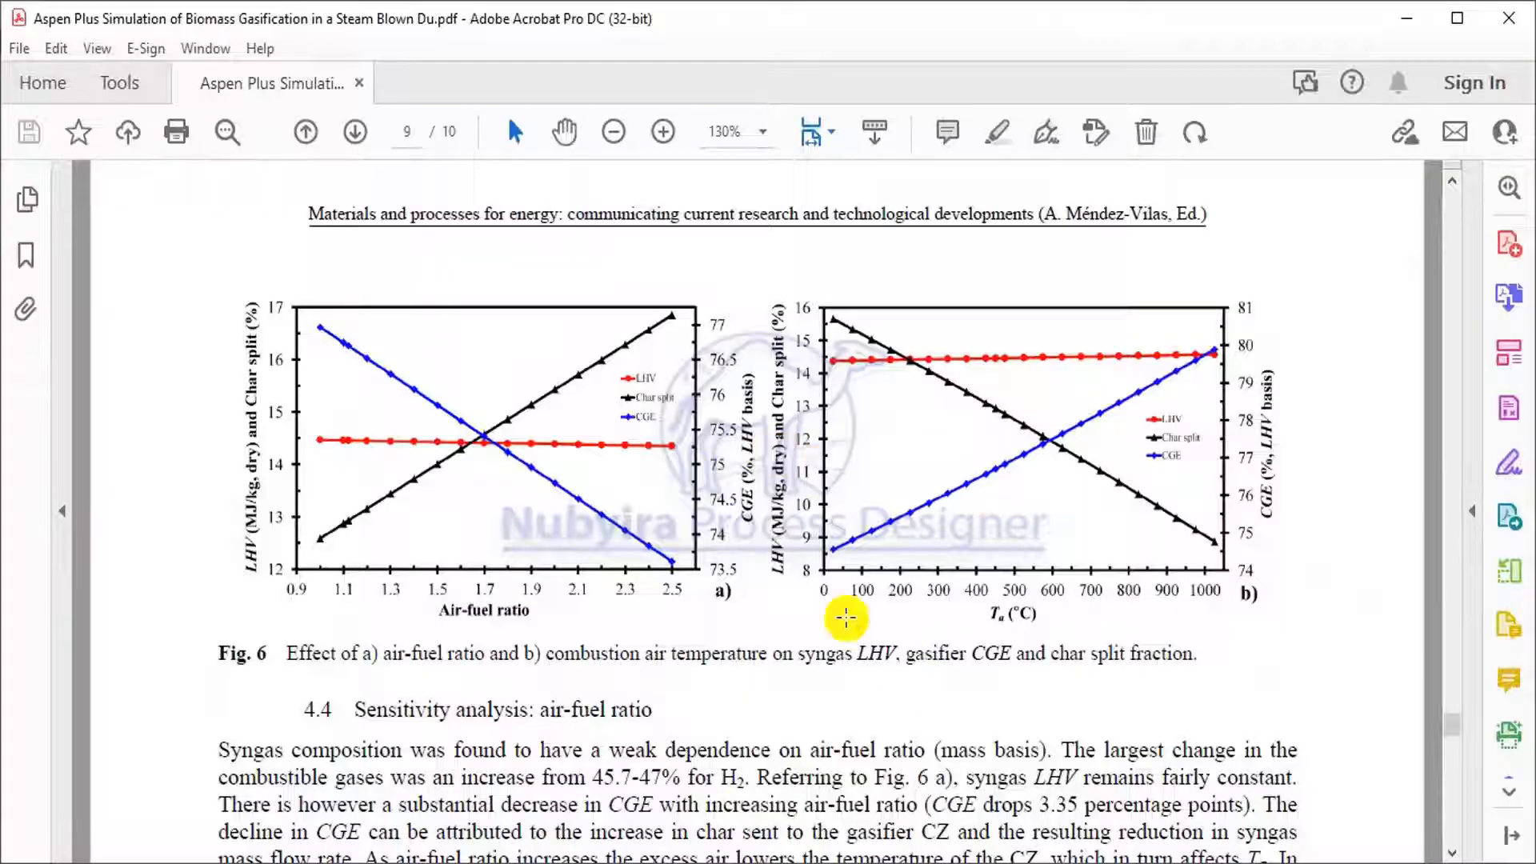
click(785, 862)
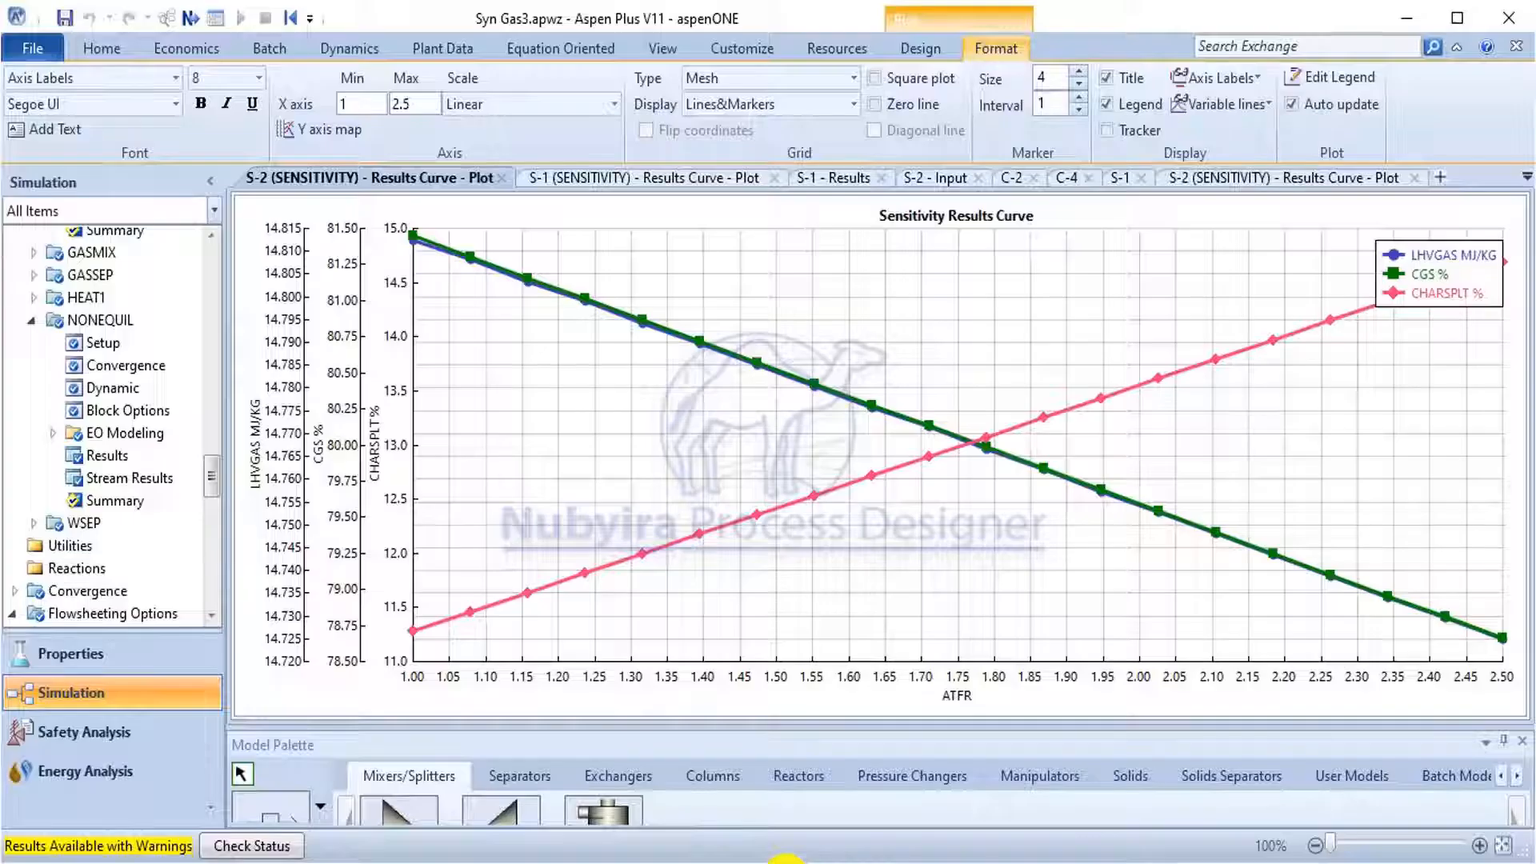
click(31, 320)
scroll(86, 350, up, 1)
scroll(86, 349, up, 6)
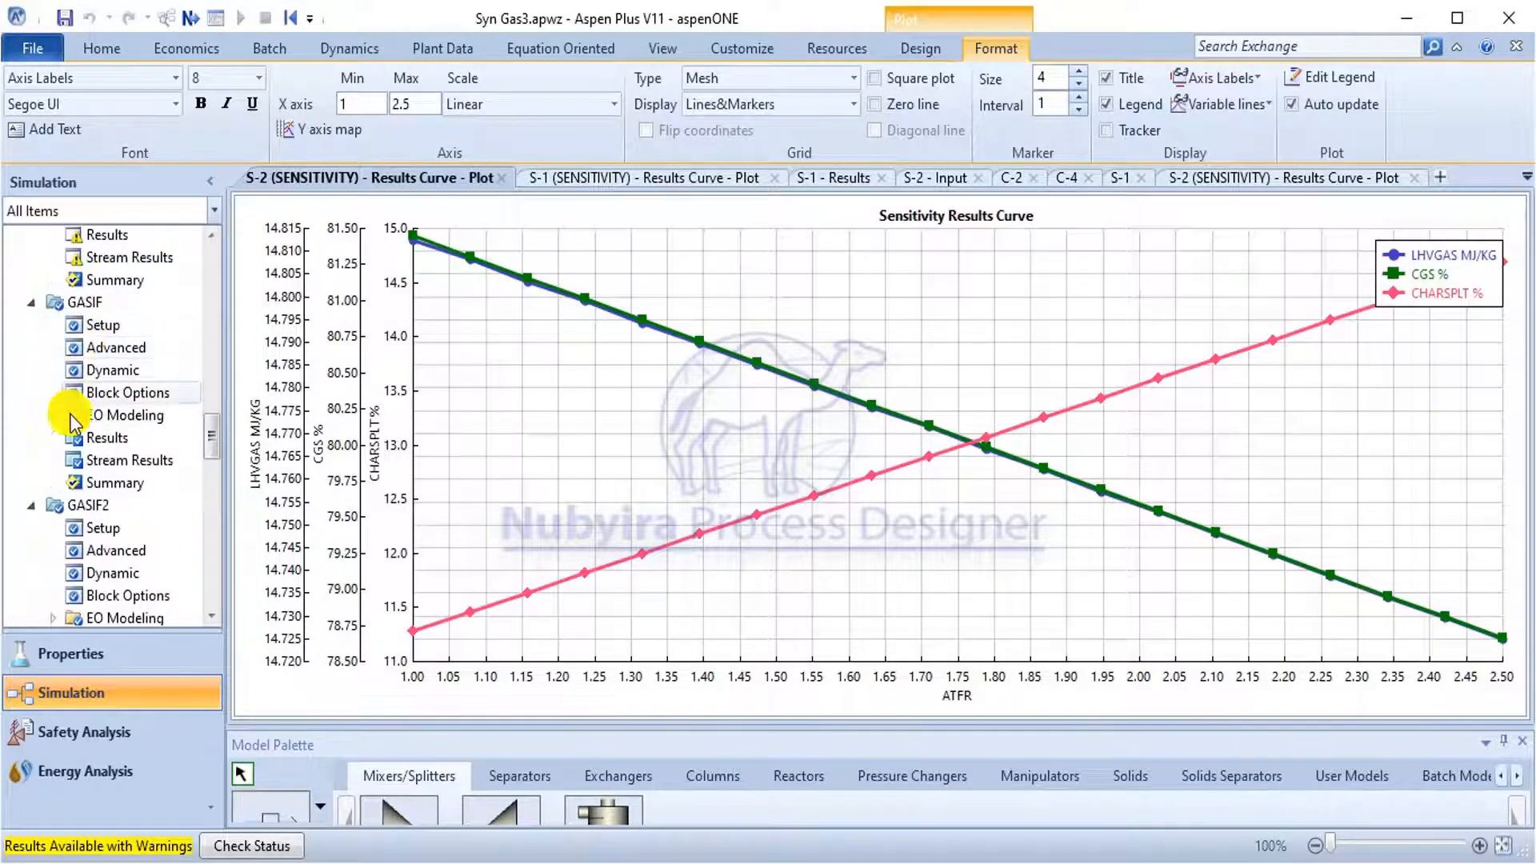
click(29, 505)
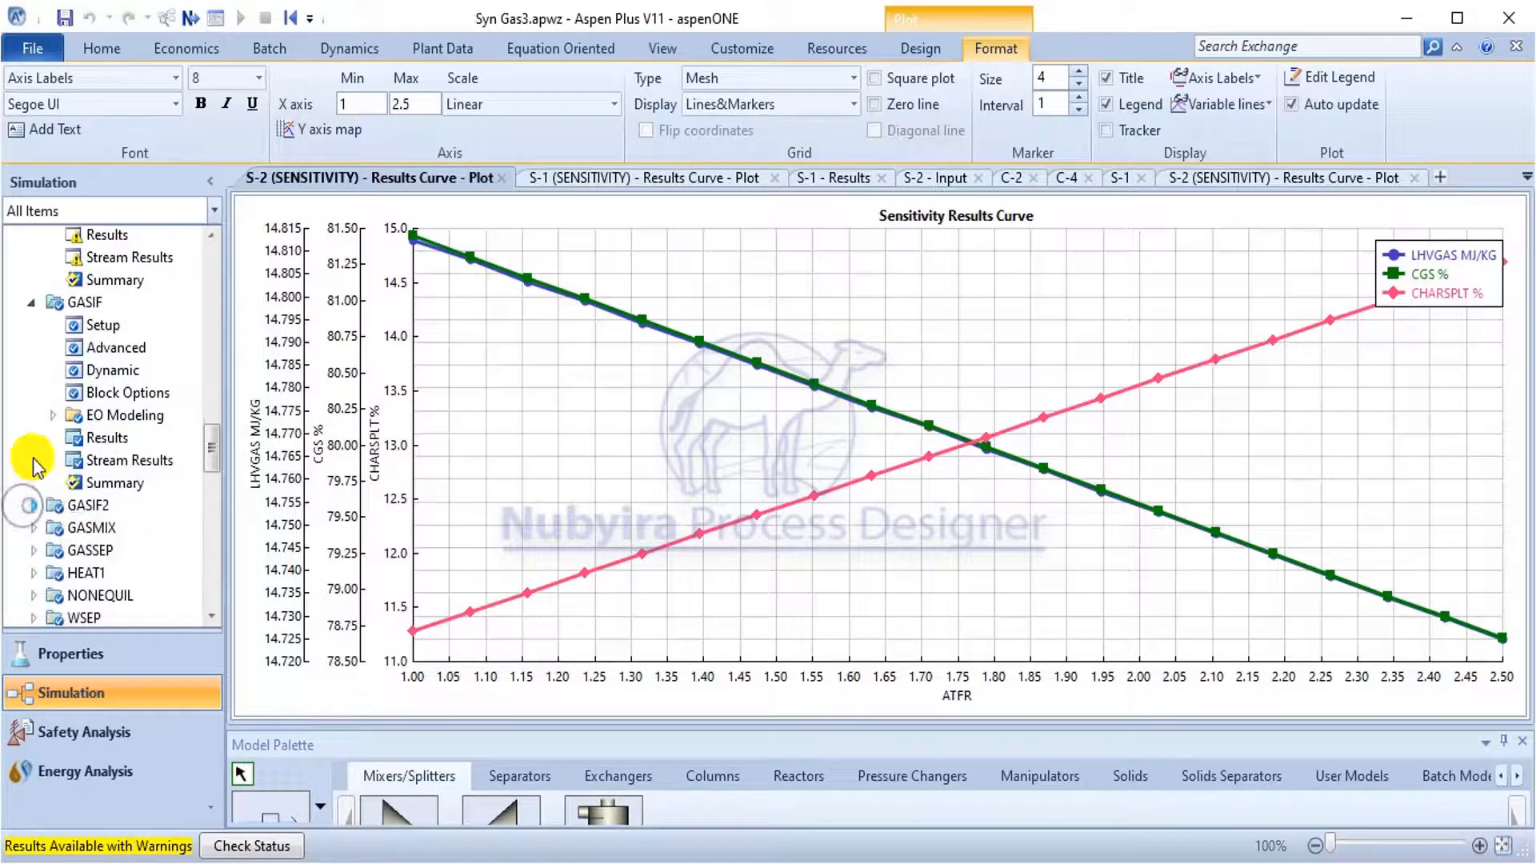
click(29, 303)
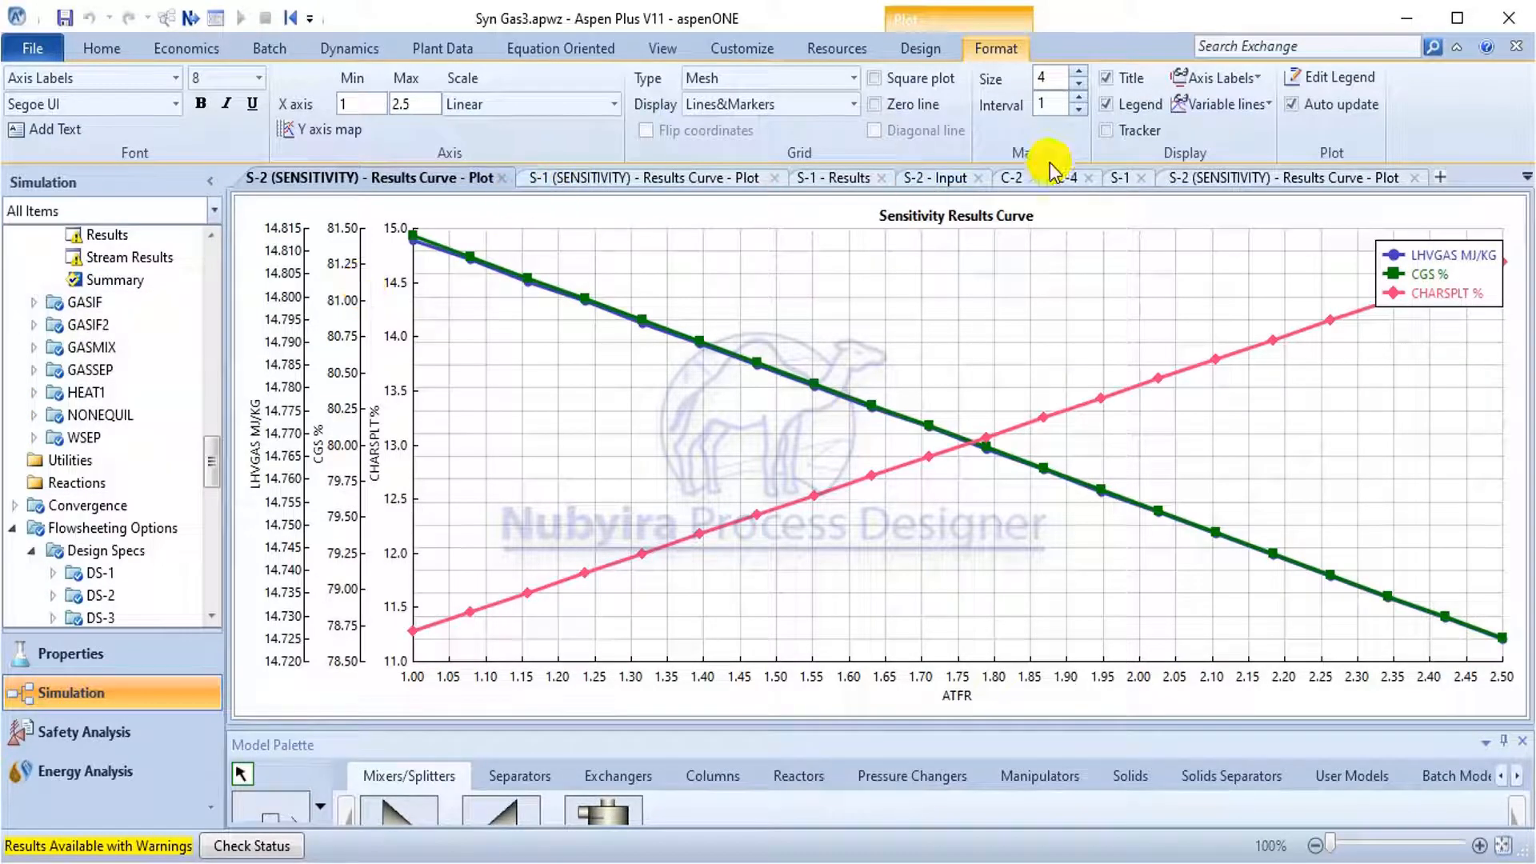
click(1414, 178)
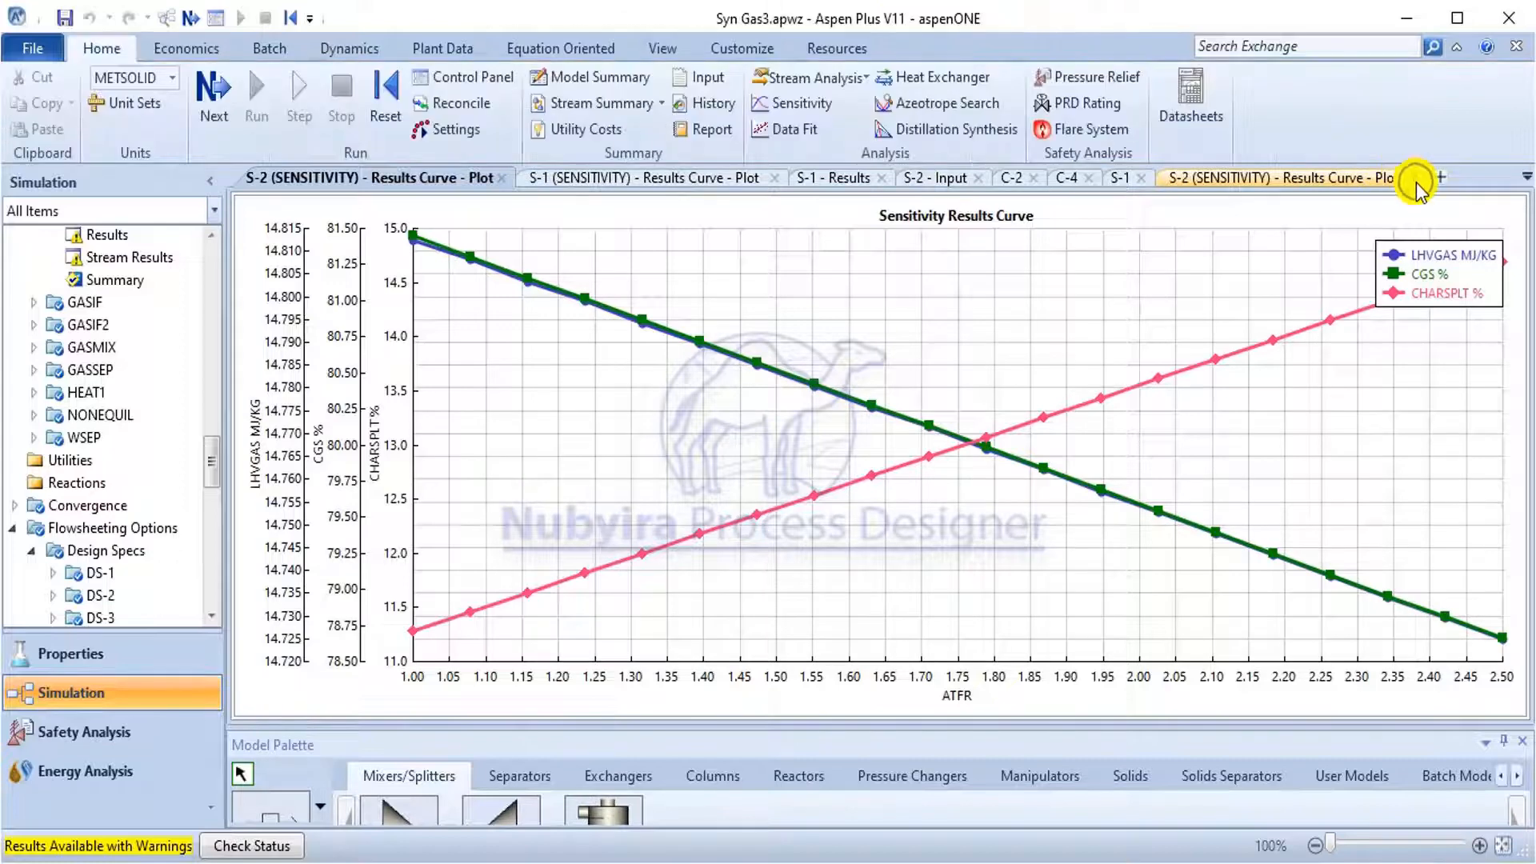
click(1414, 178)
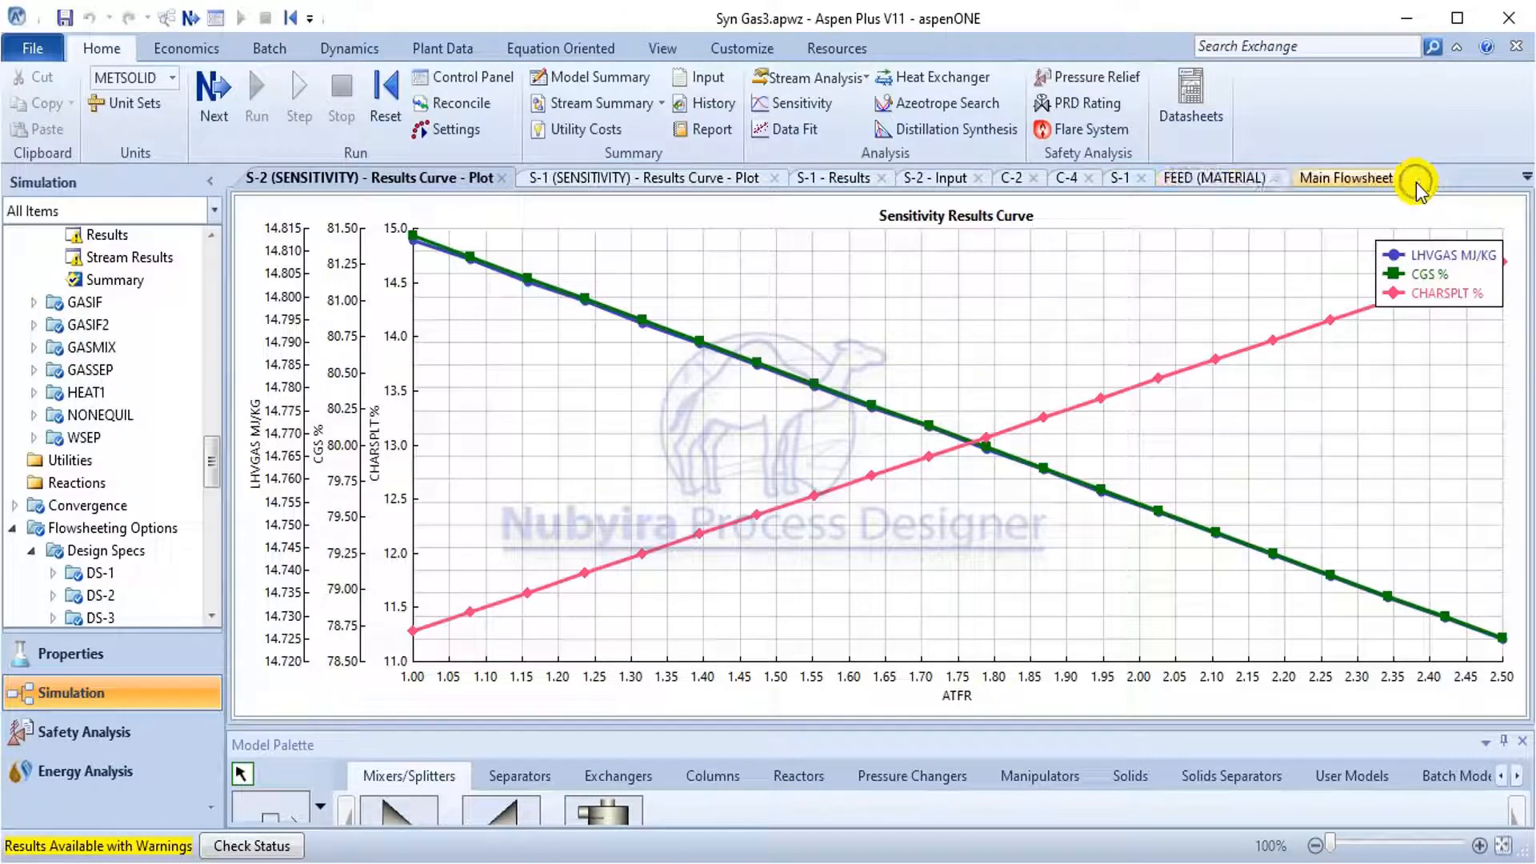
Review the GASIF2 block's specifications and results summary from the main flowsheet.
click(1348, 176)
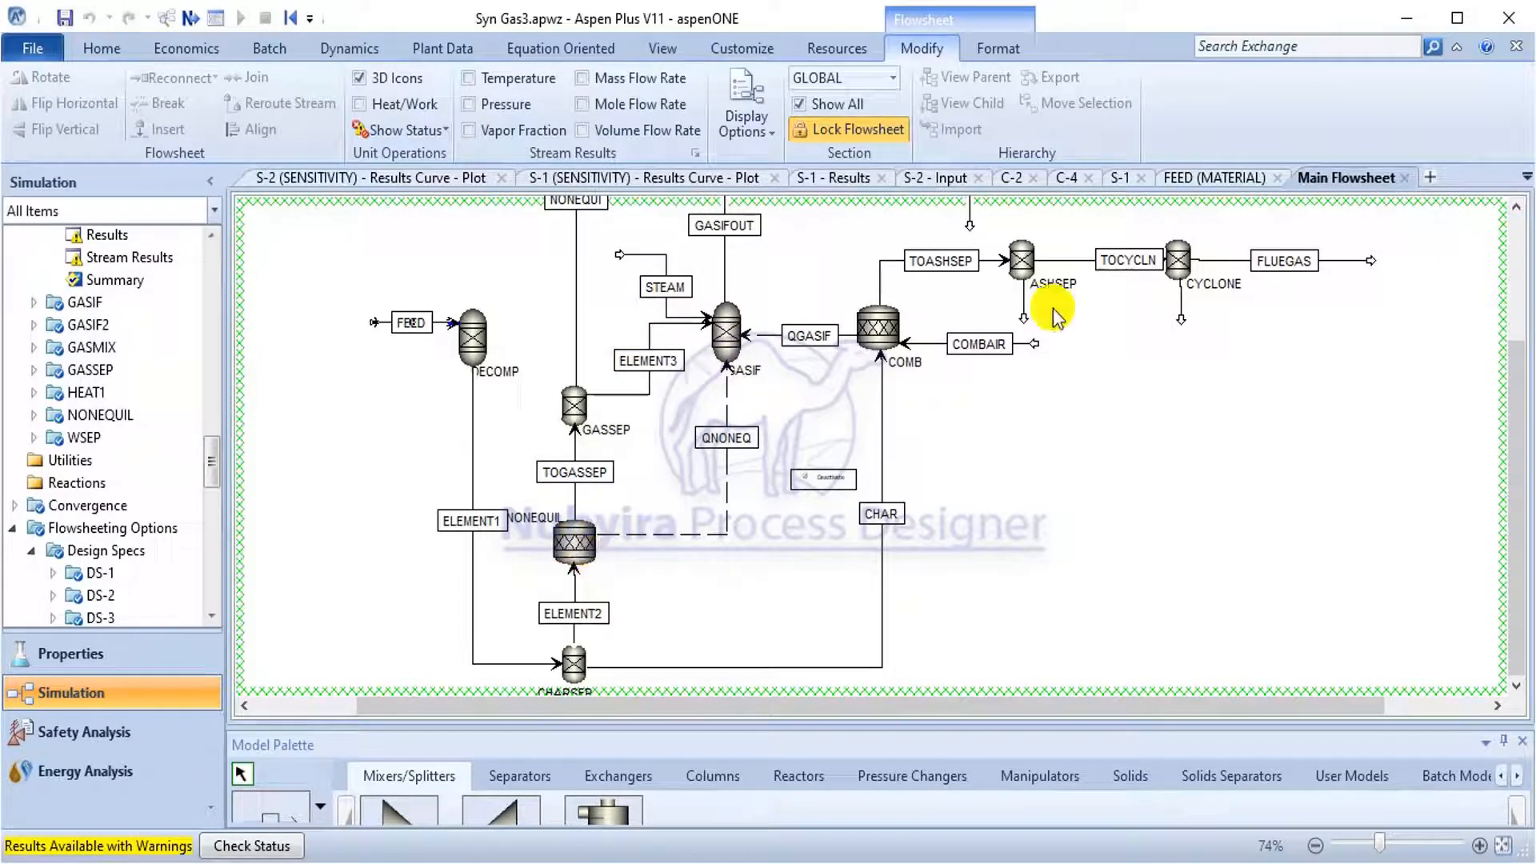
drag(1508, 343, 1509, 232)
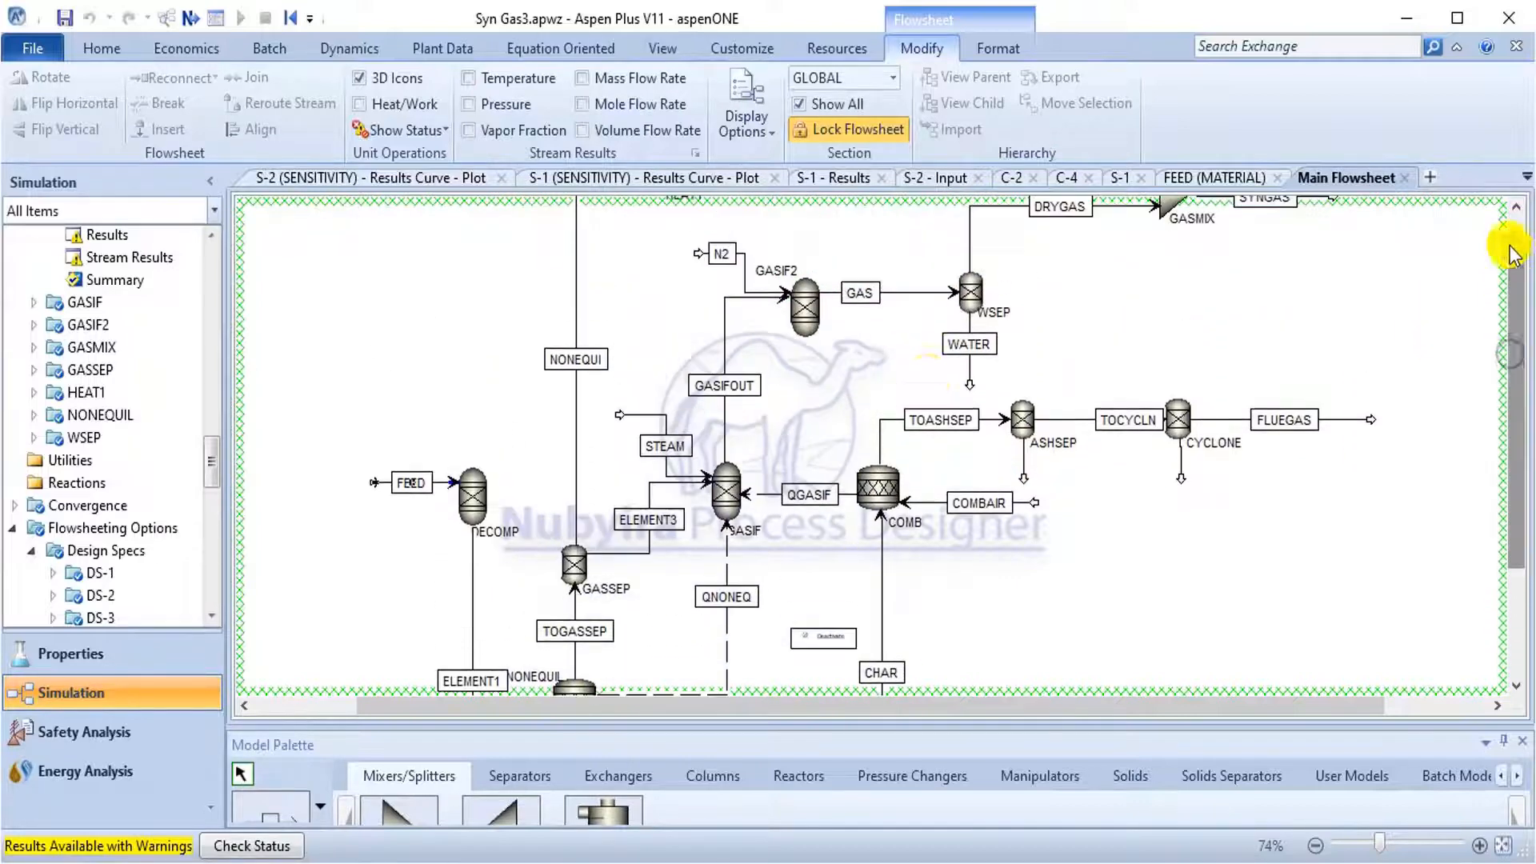
double_click(806, 328)
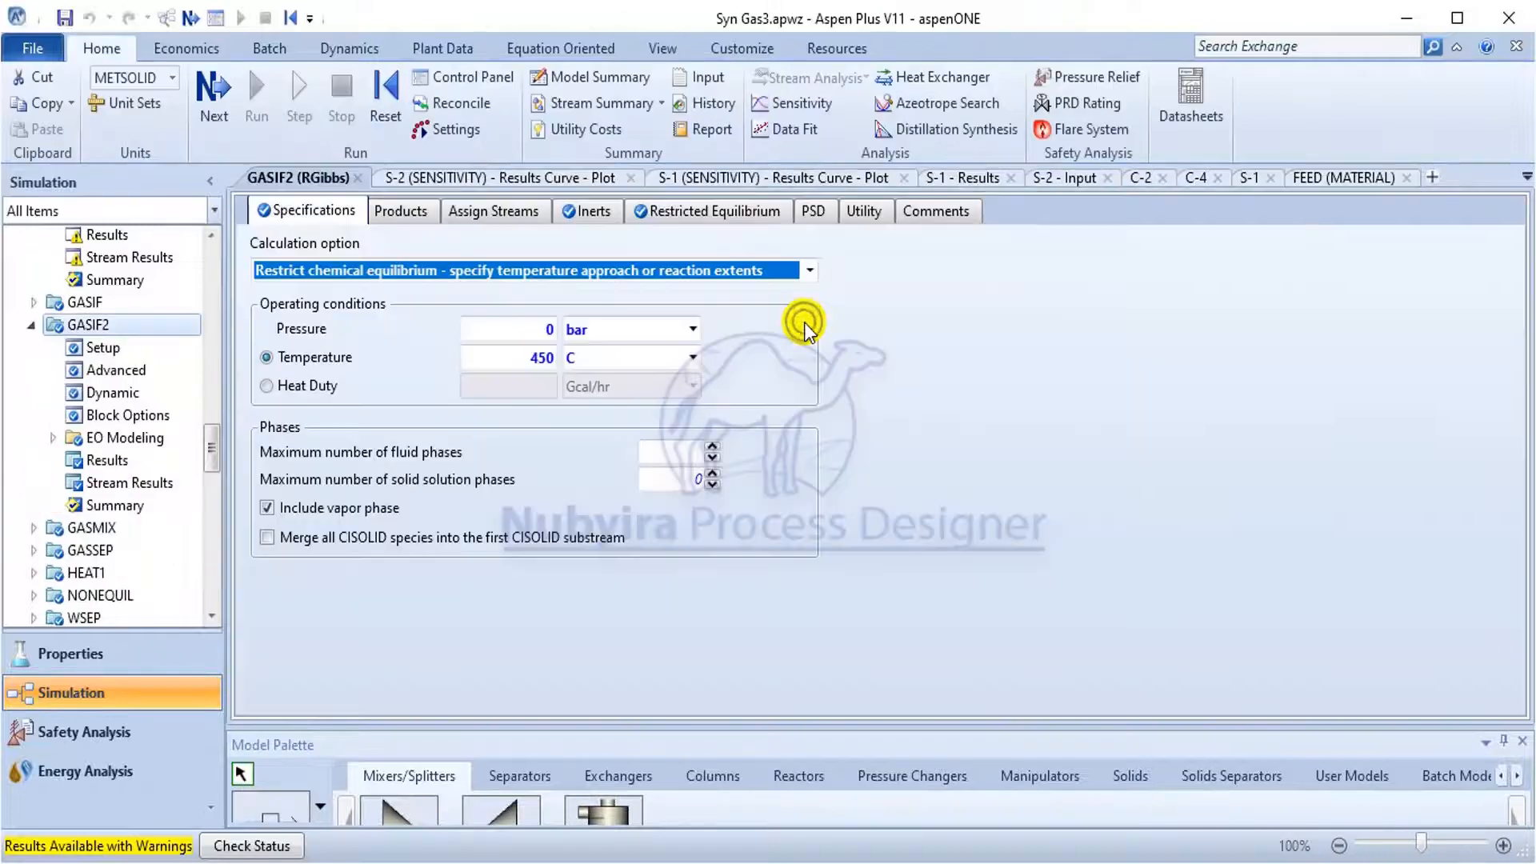
click(158, 464)
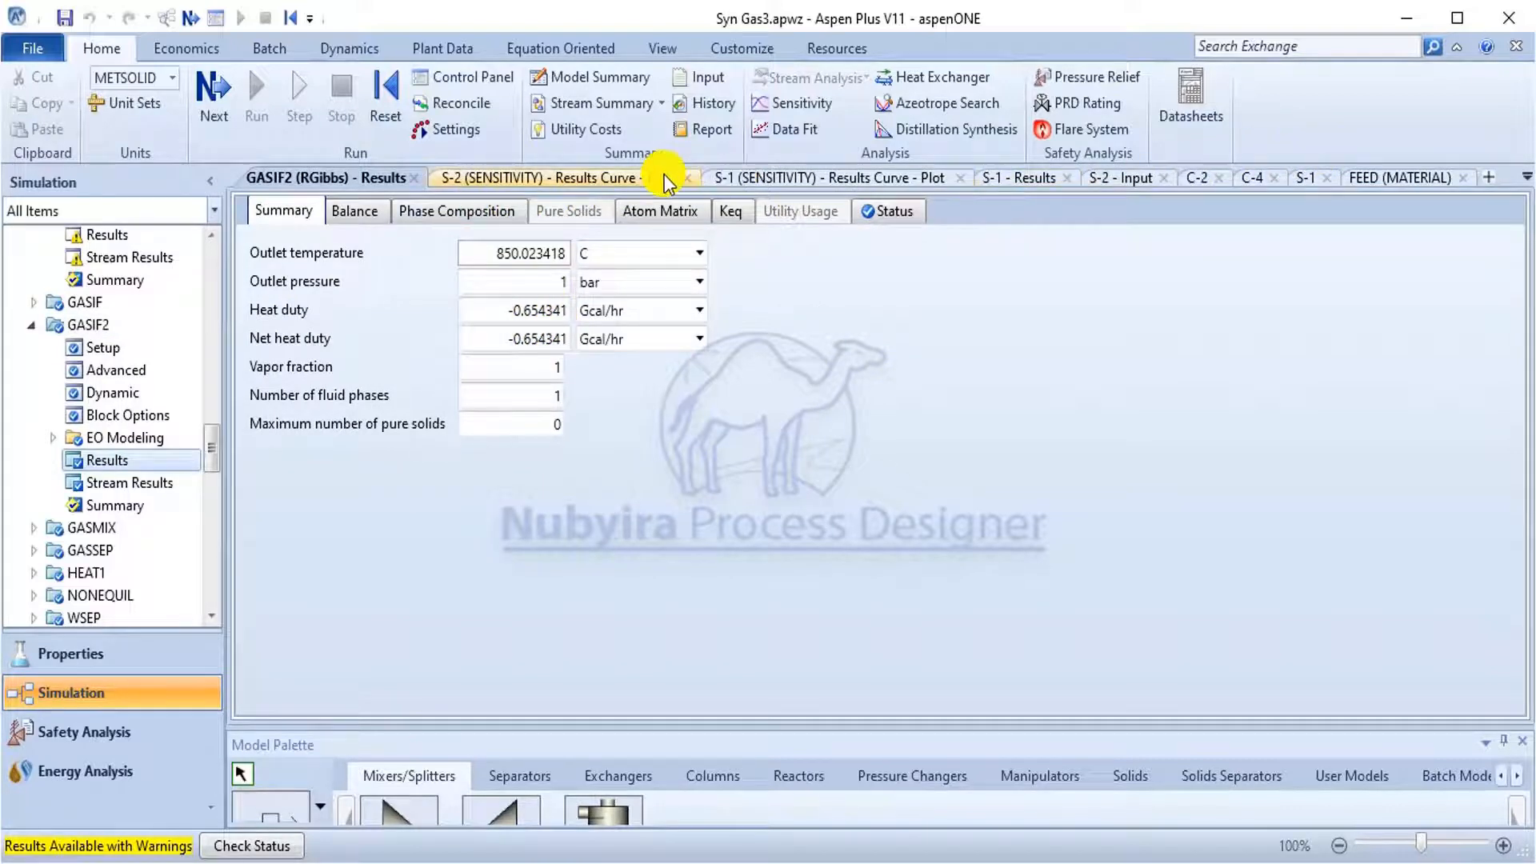
Review the HEAT1 heater's flash specifications and open its results.
click(1462, 179)
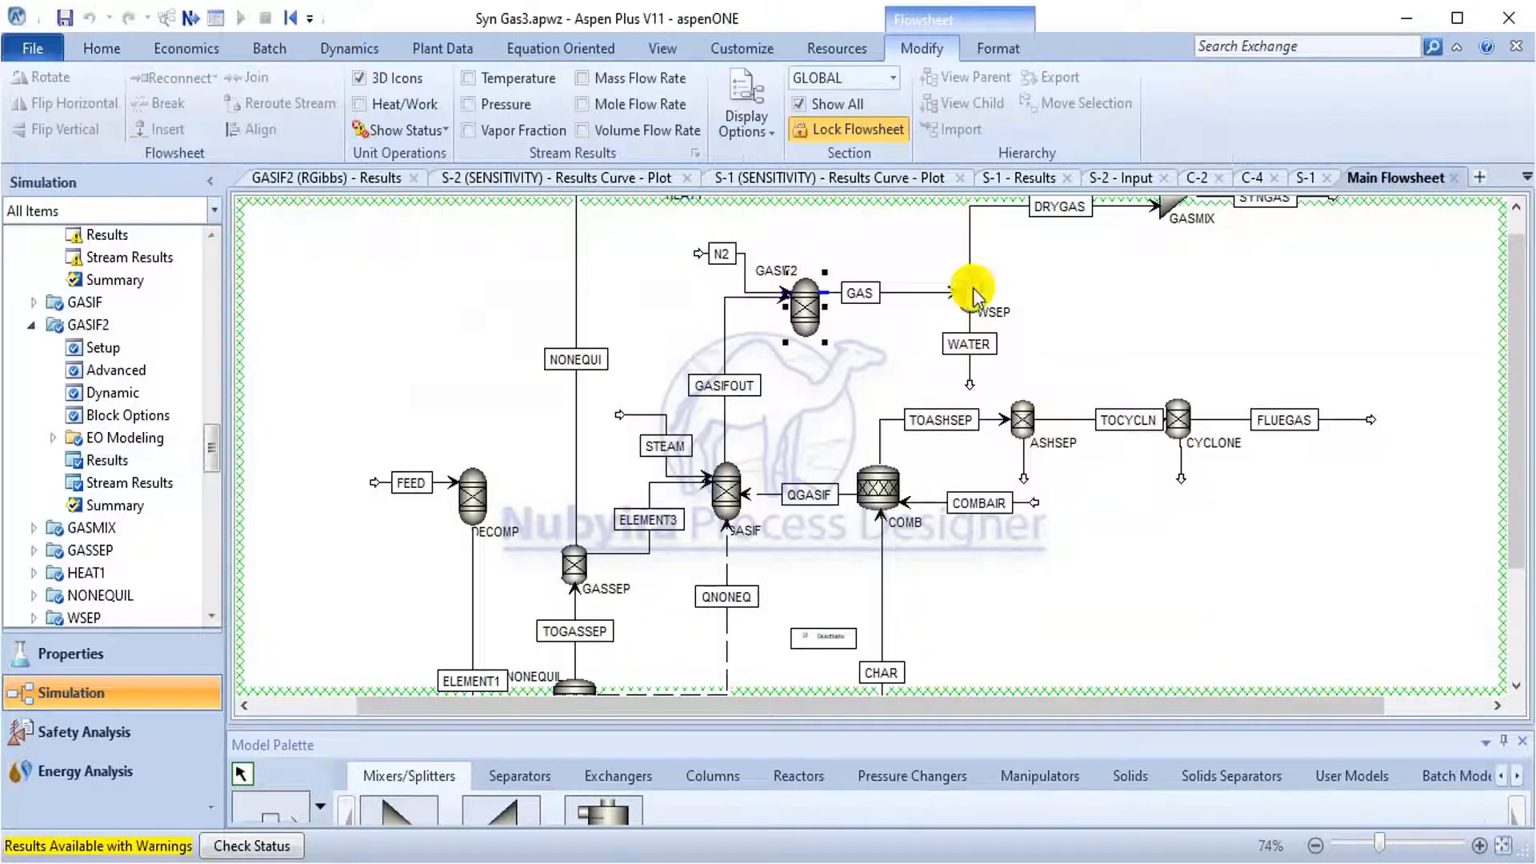
click(1515, 210)
click(667, 437)
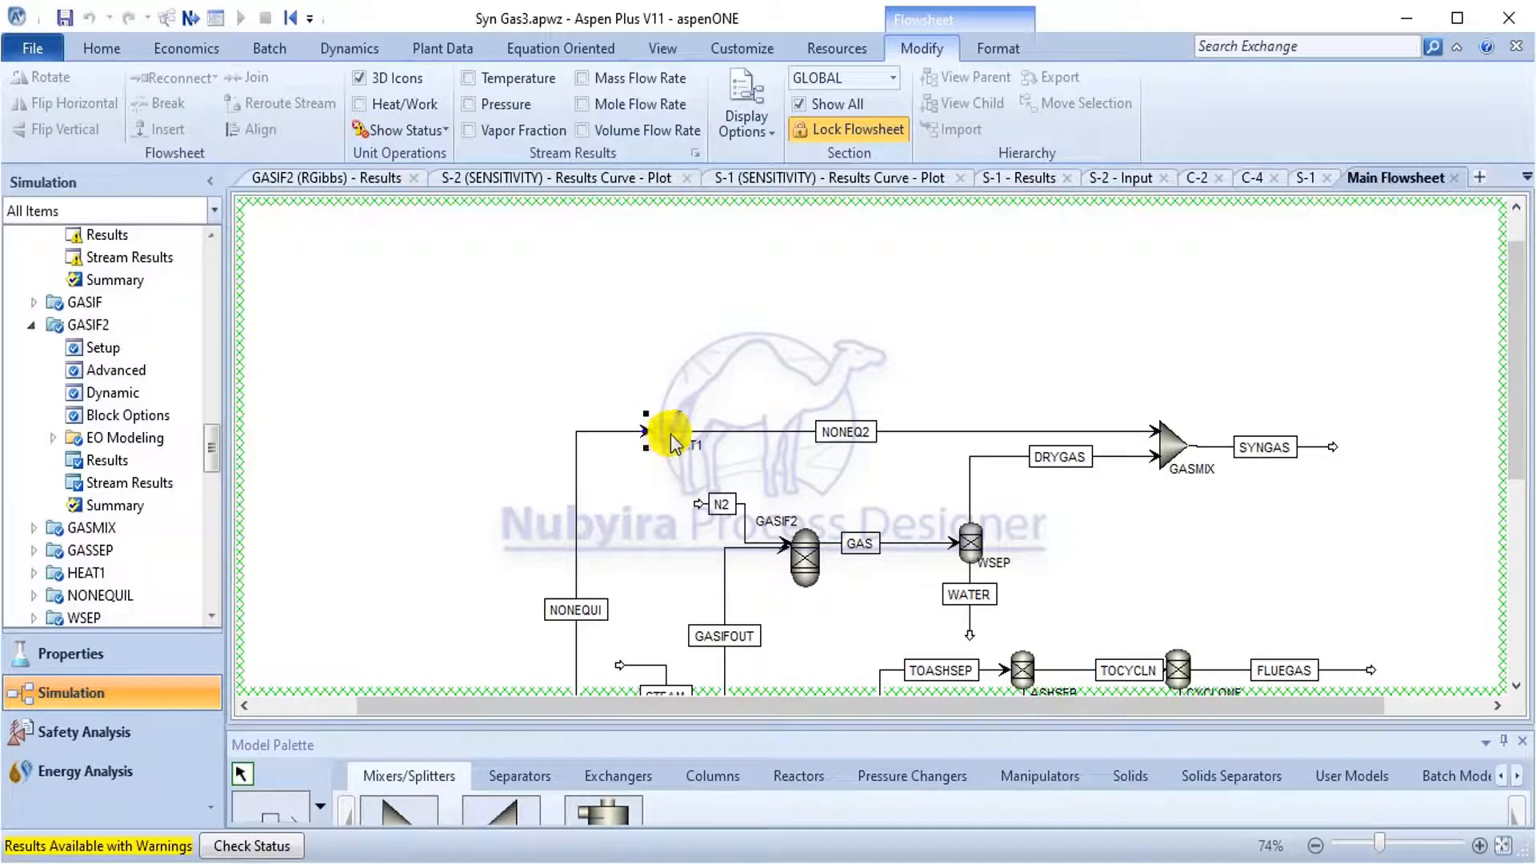
double_click(670, 443)
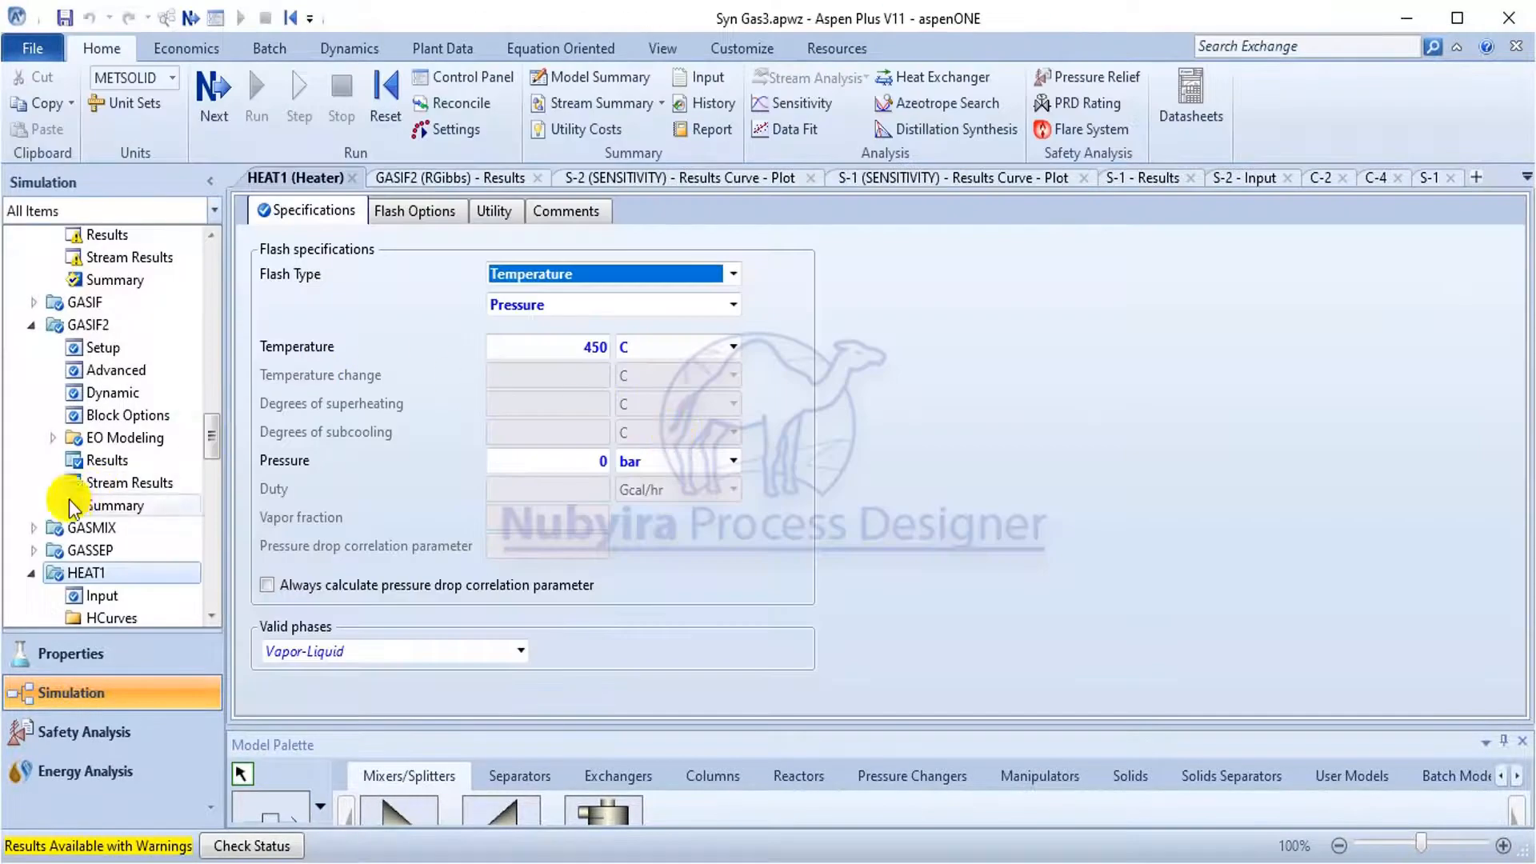
scroll(127, 576, down, 3)
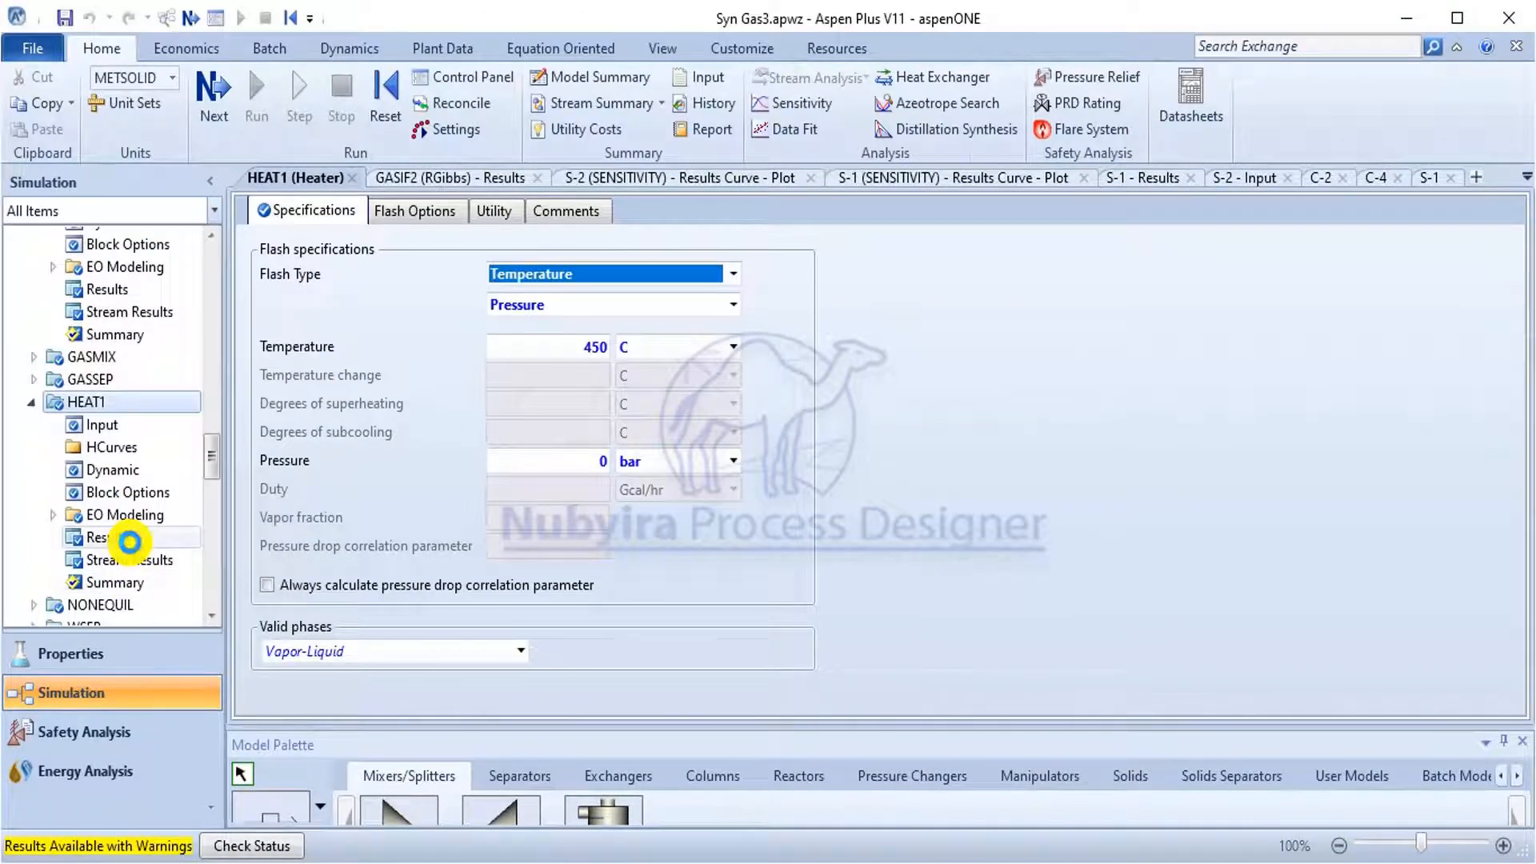
click(129, 541)
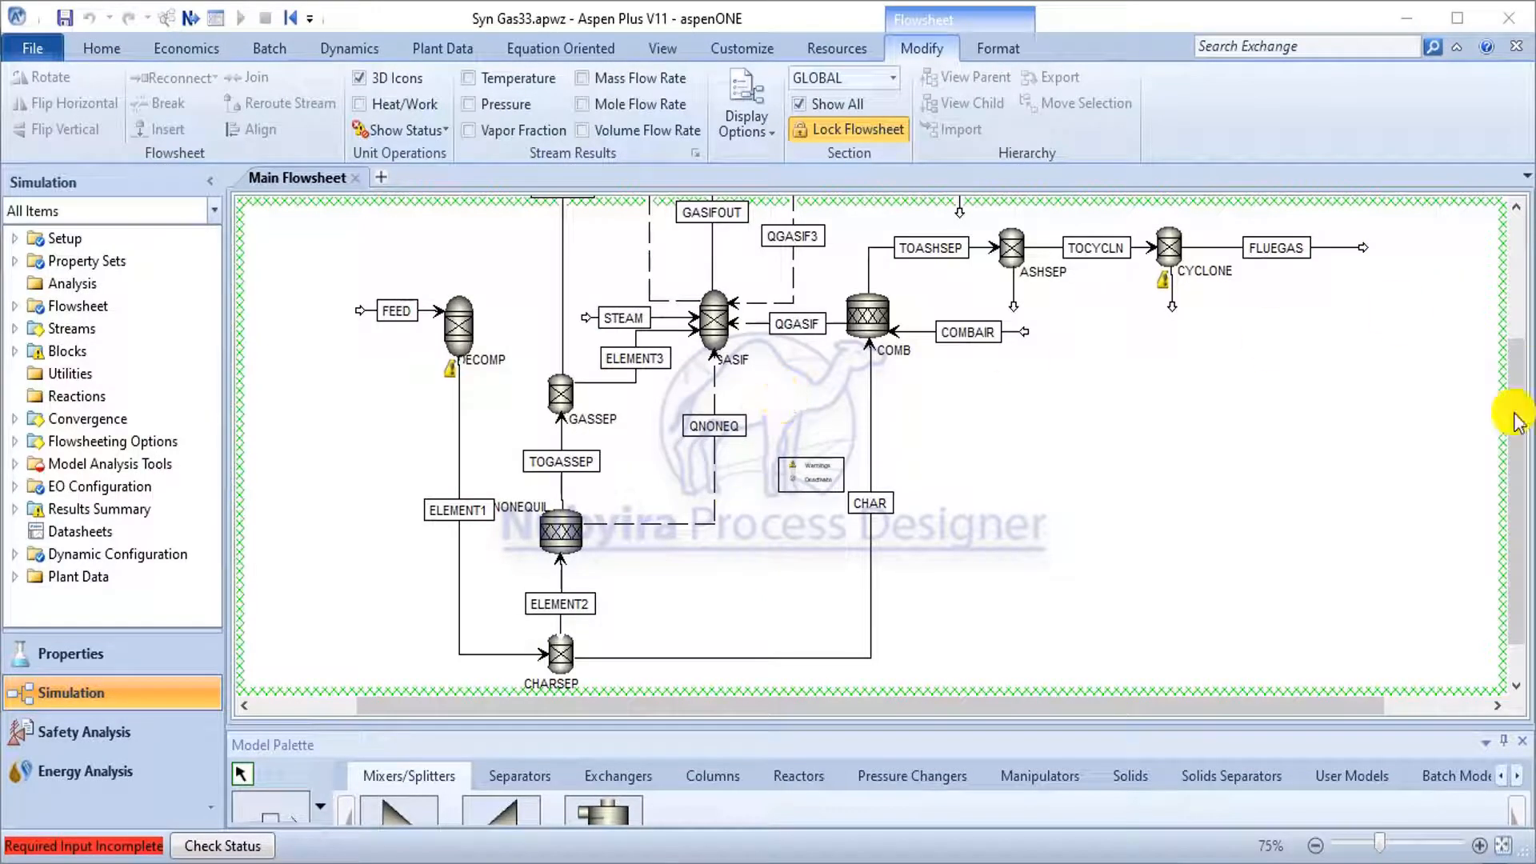
Examine the Syn Gas33 main flowsheet with its added heat streams and the component yields of the DECOMP block.
scroll(1518, 376, up, 2)
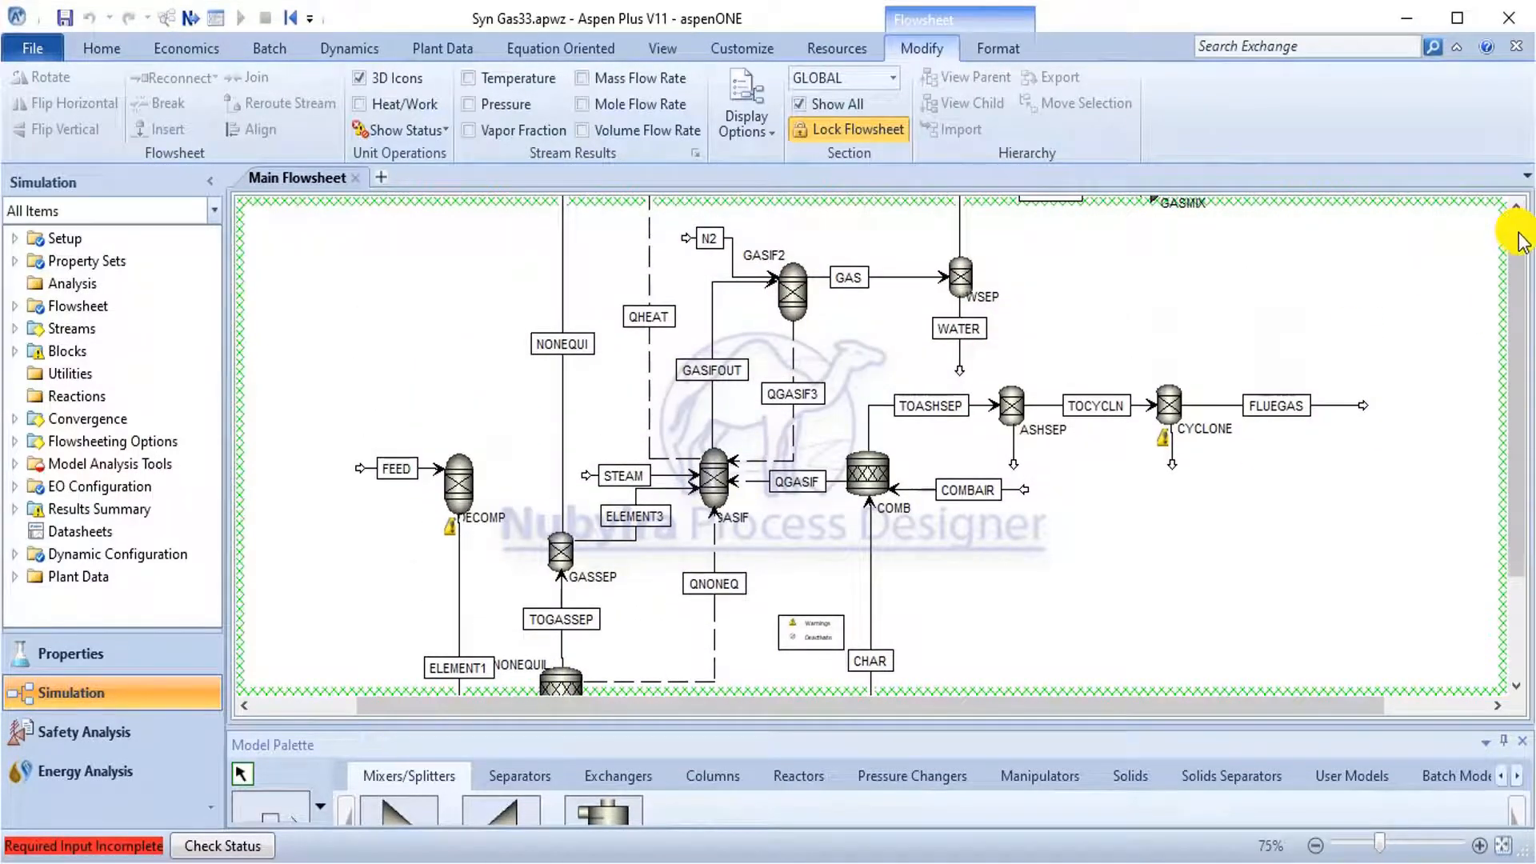
scroll(1518, 236, up, 3)
drag(1519, 234, 1515, 308)
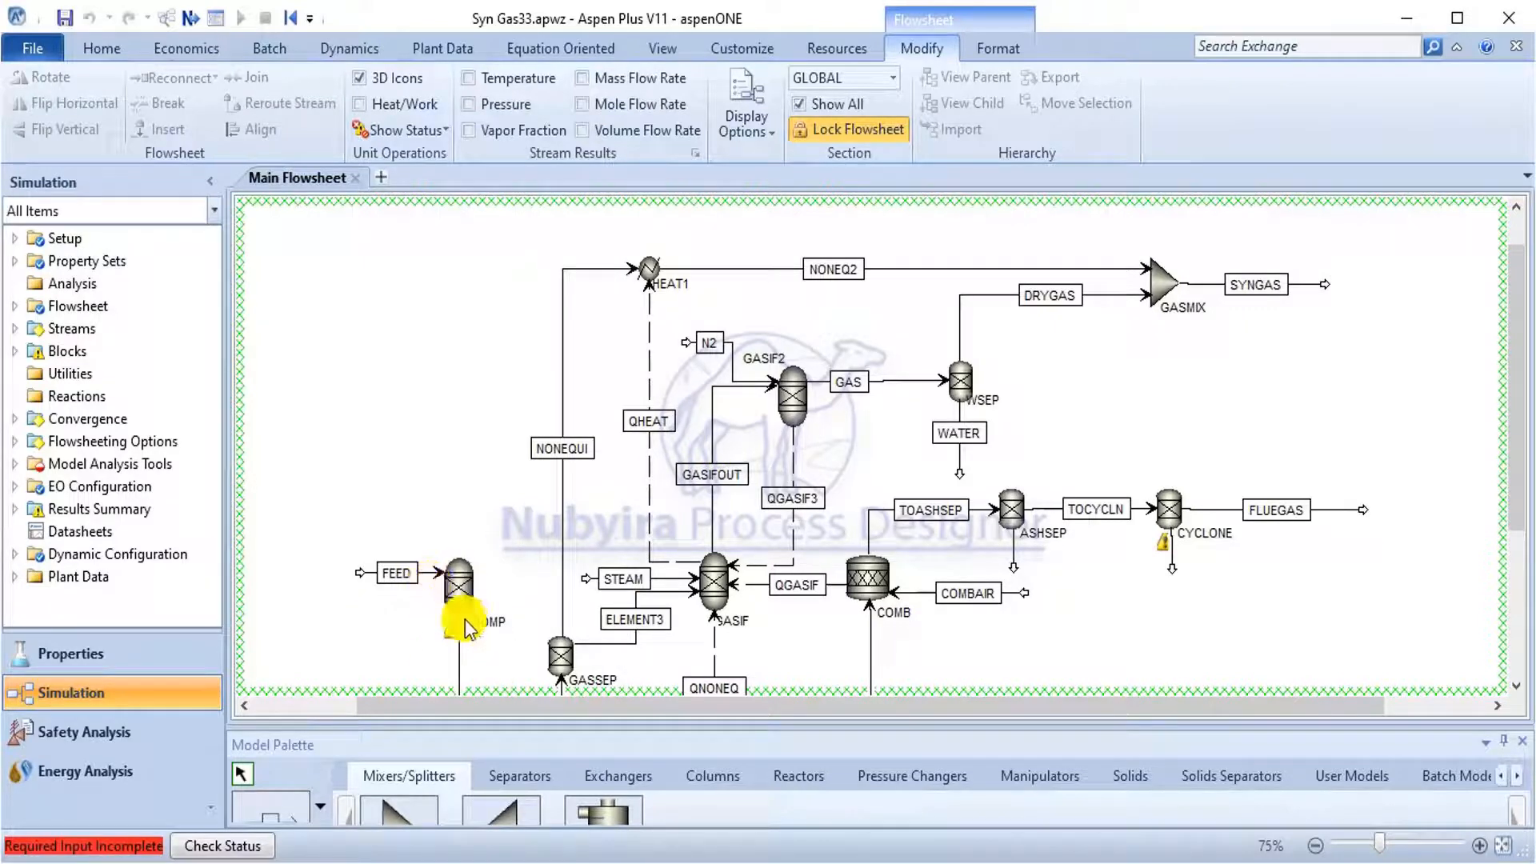
drag(1512, 342, 1512, 456)
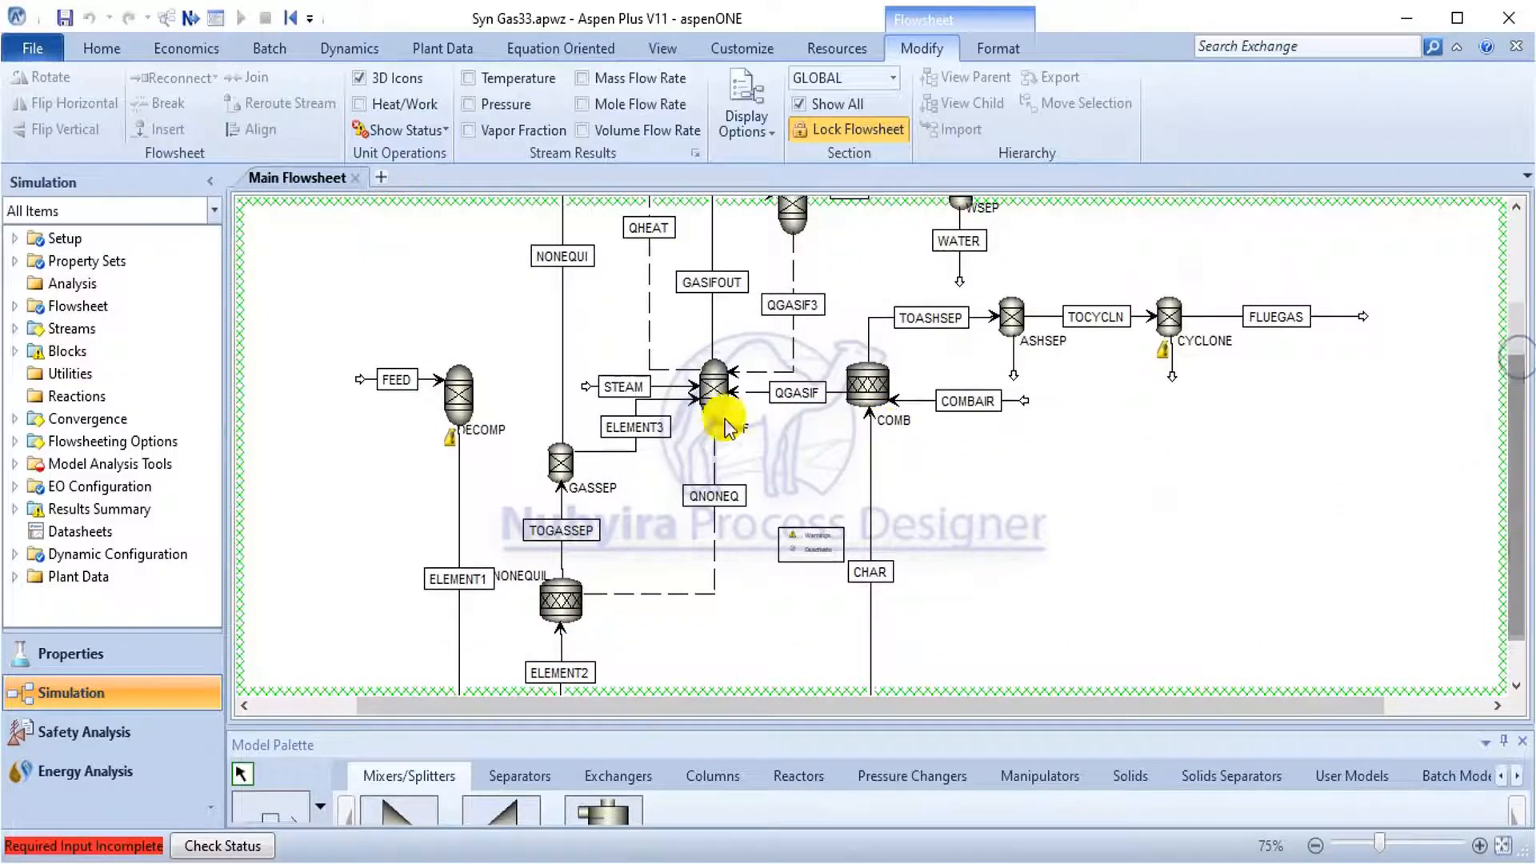
double_click(458, 412)
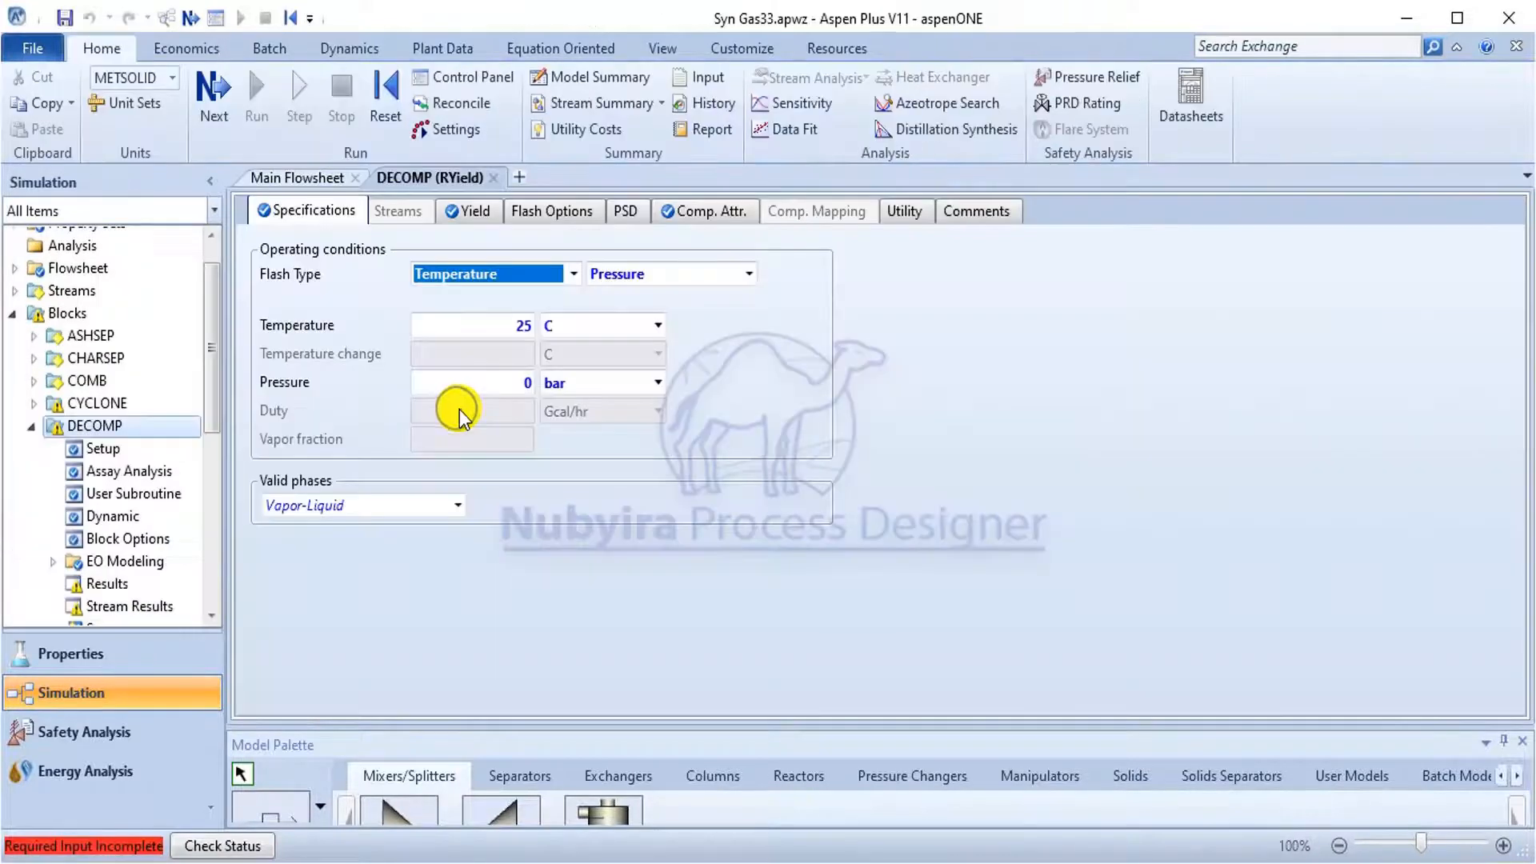
click(464, 212)
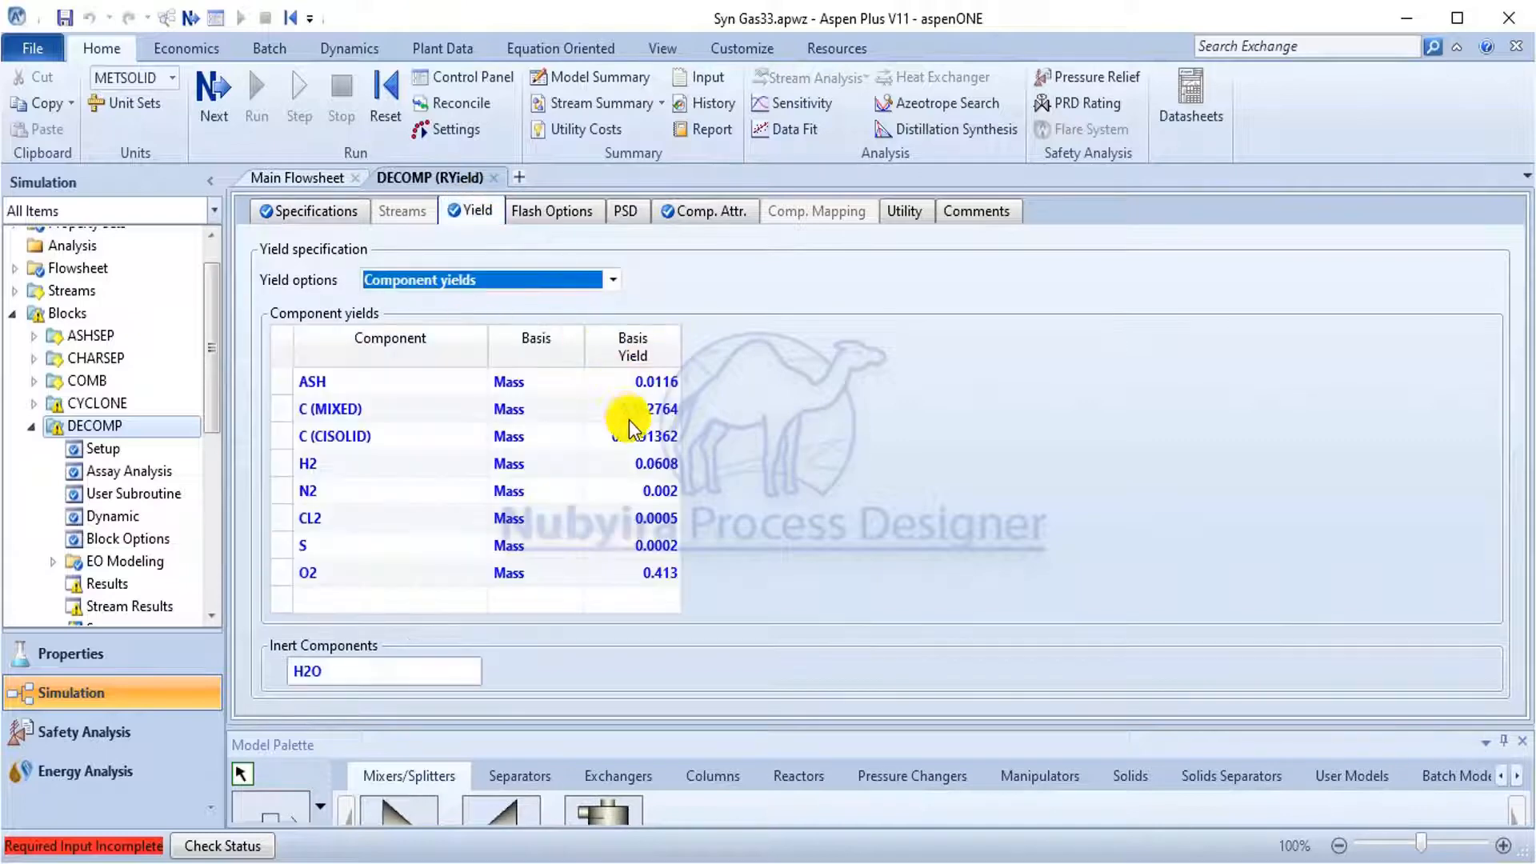
click(320, 436)
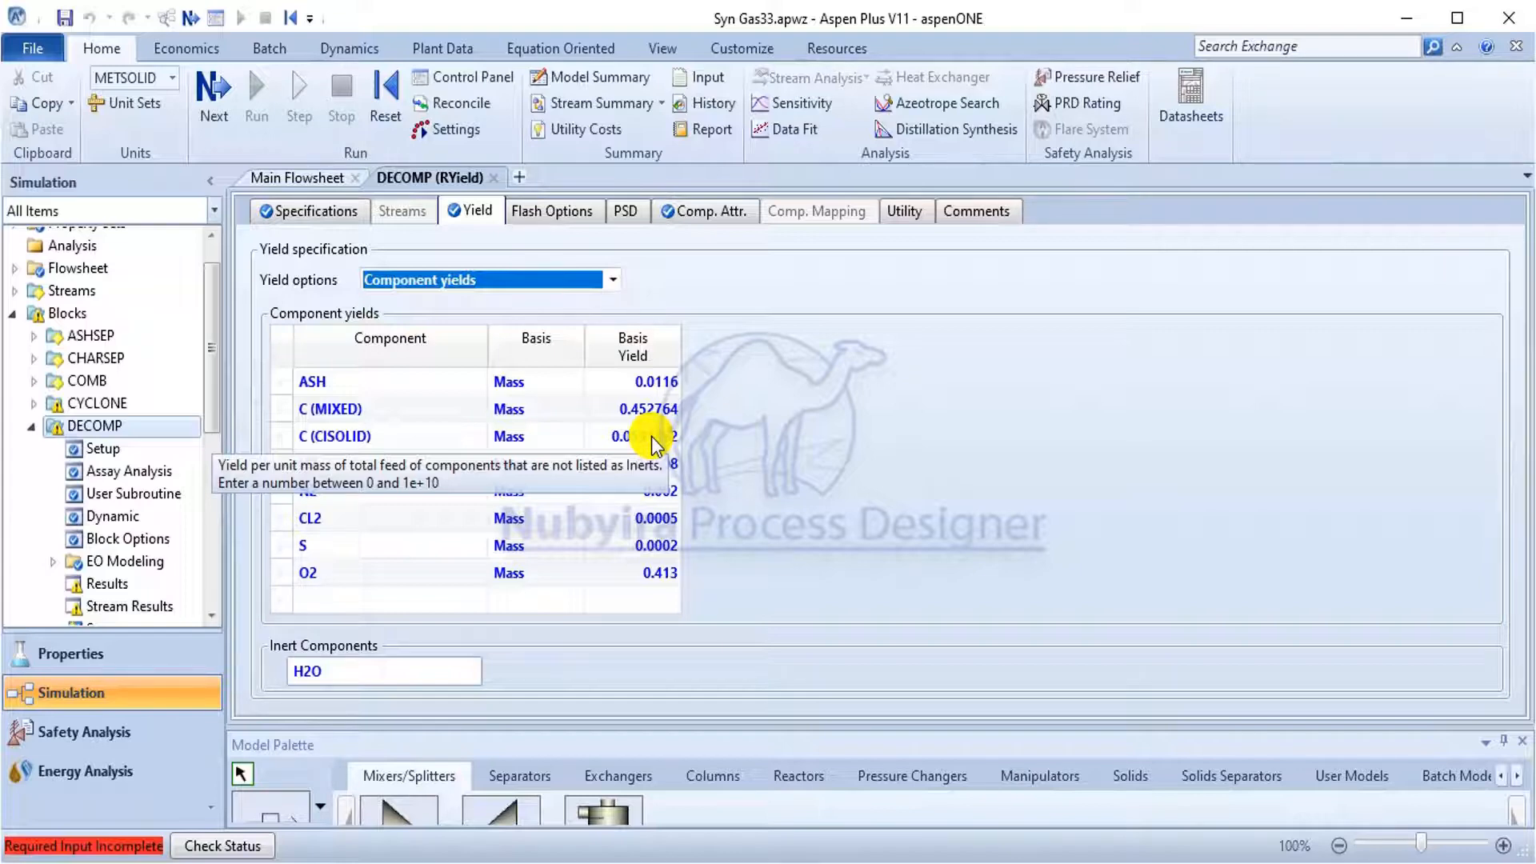
click(293, 175)
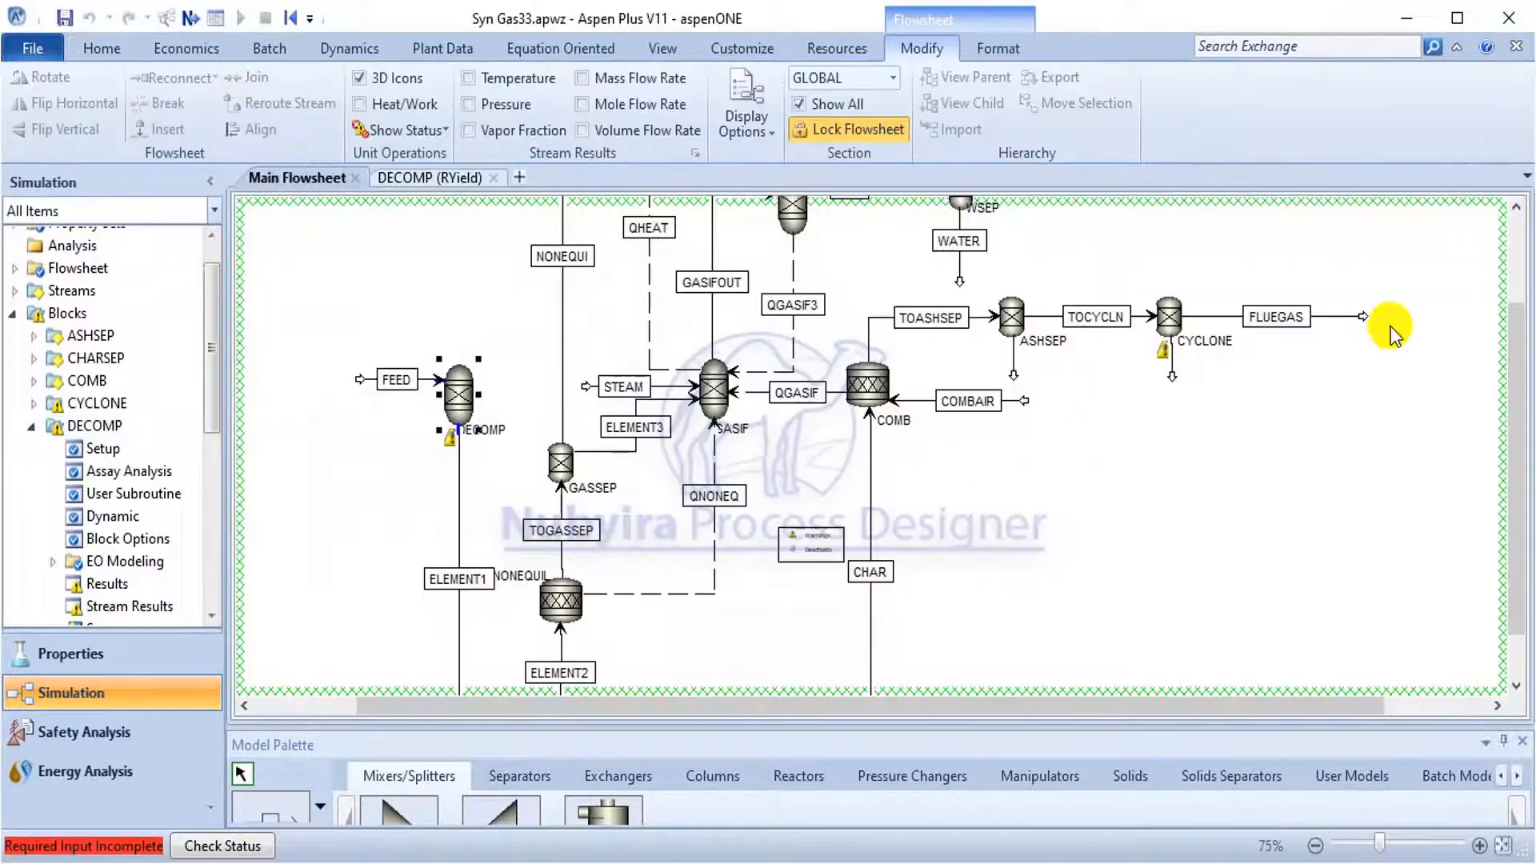
drag(1524, 398, 1523, 303)
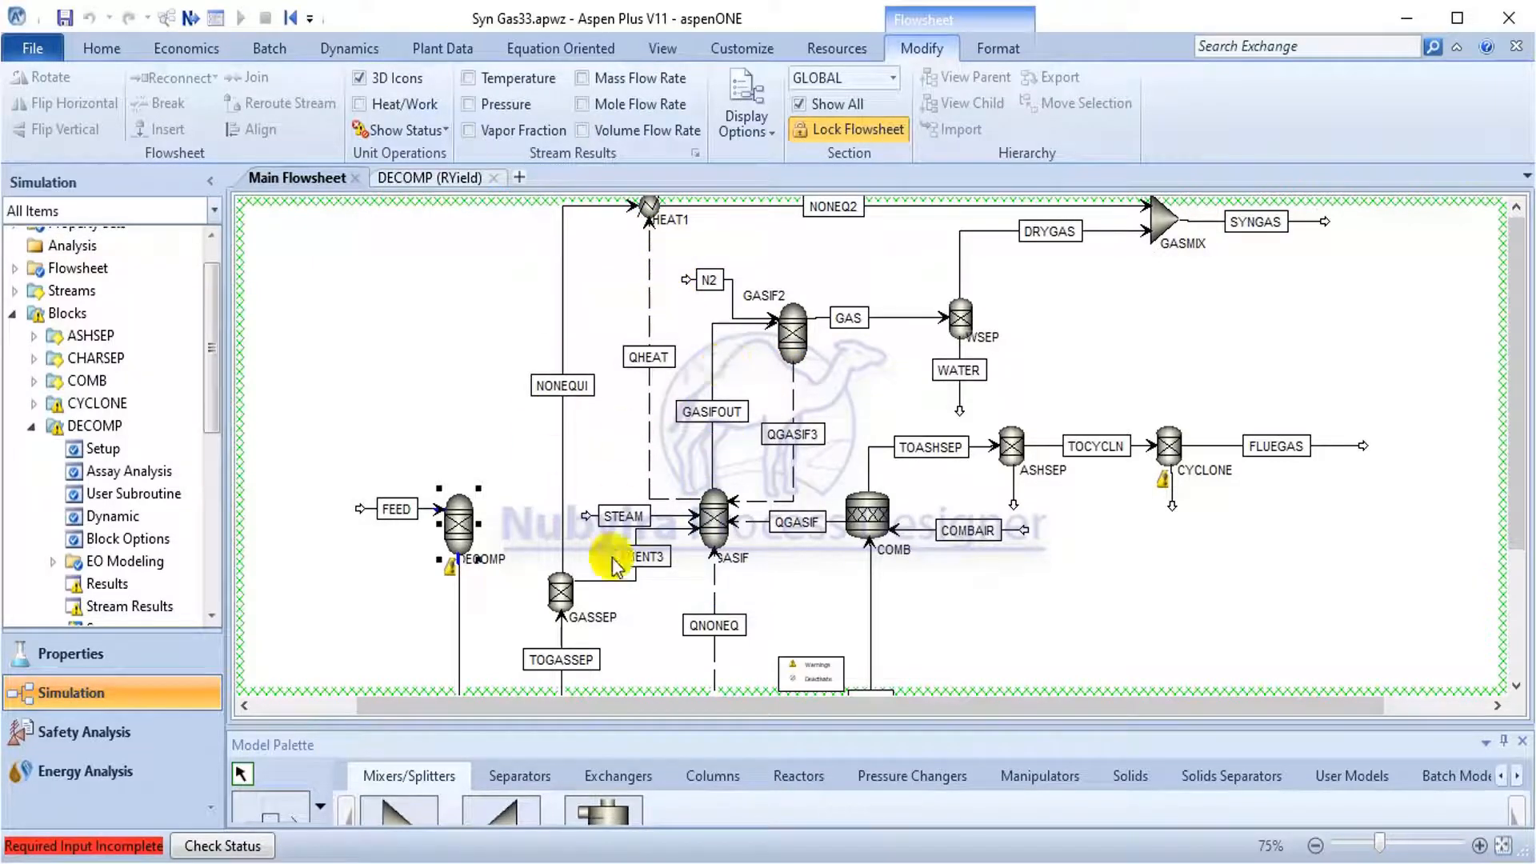
Switch to the gasification paper in Adobe Acrobat and examine its flowsheet, the Table 1 gasification reactions and the FICFB gasifier schematic.
key(alt+Tab)
scroll(600, 610, up, 15)
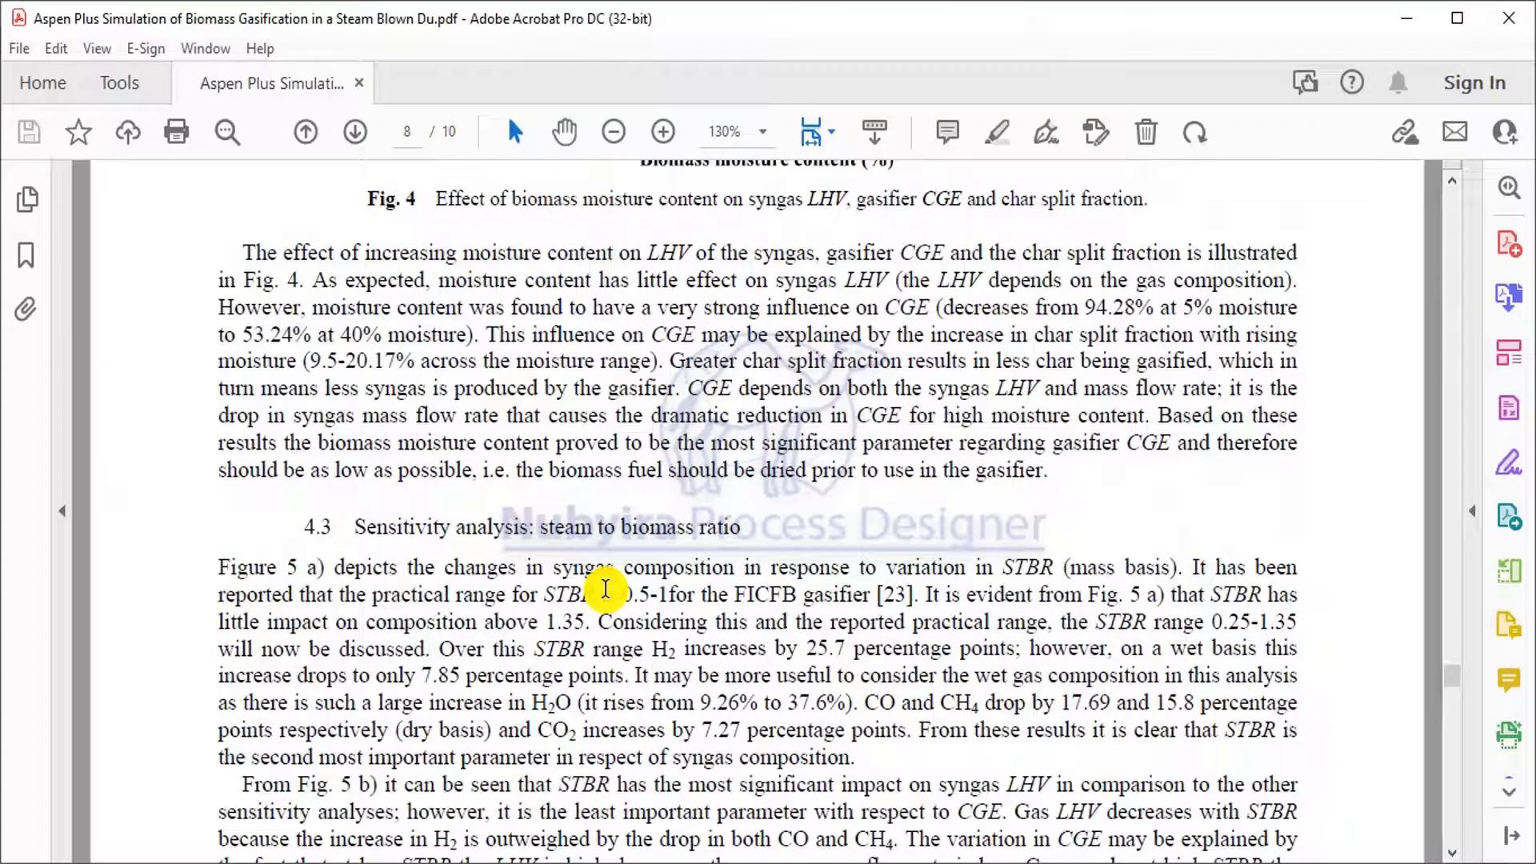
scroll(605, 590, up, 20)
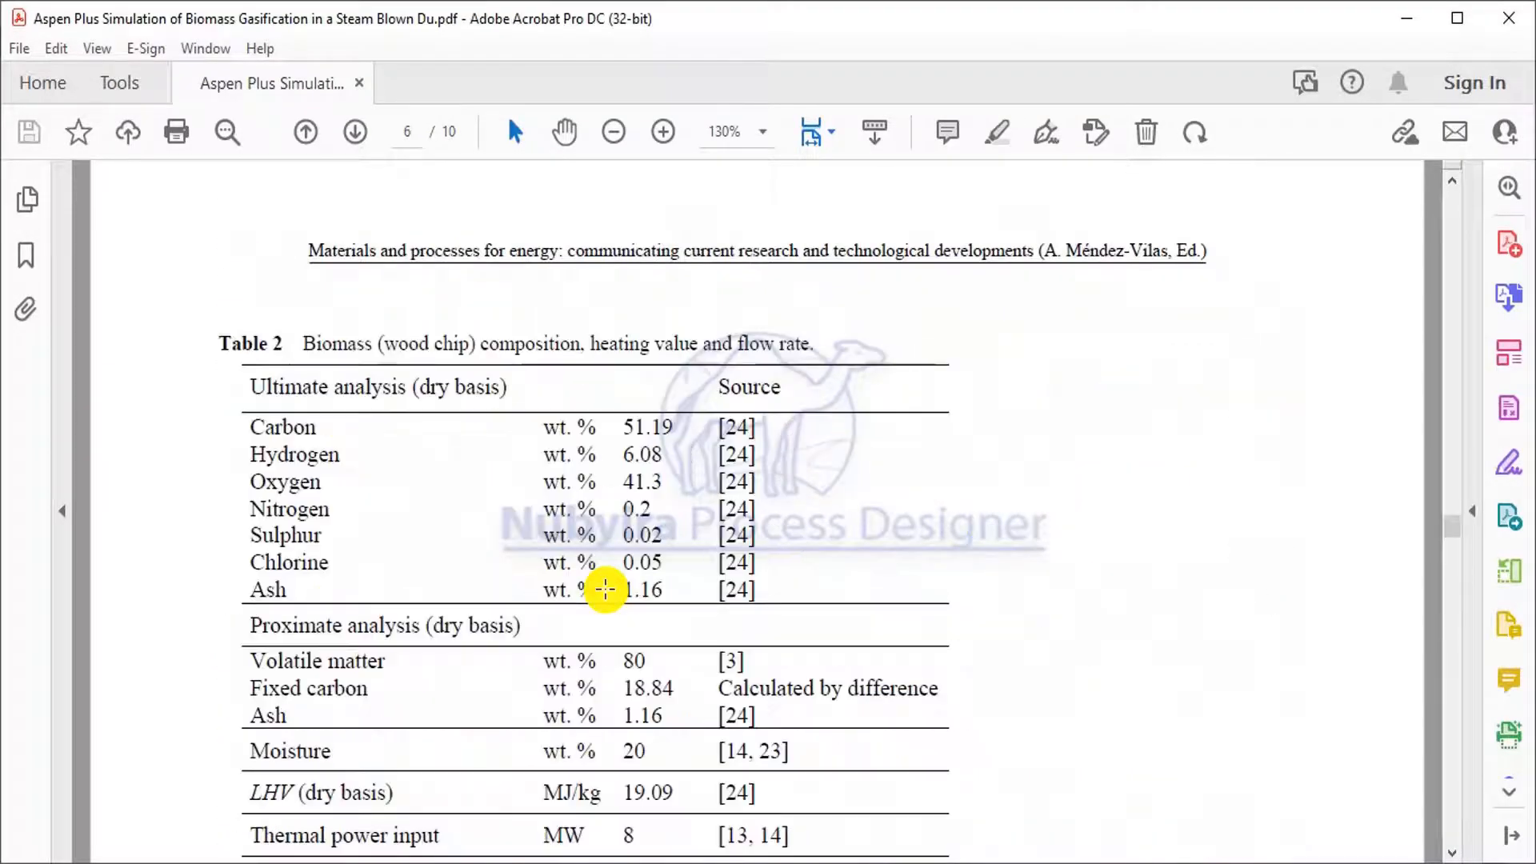
scroll(606, 589, up, 10)
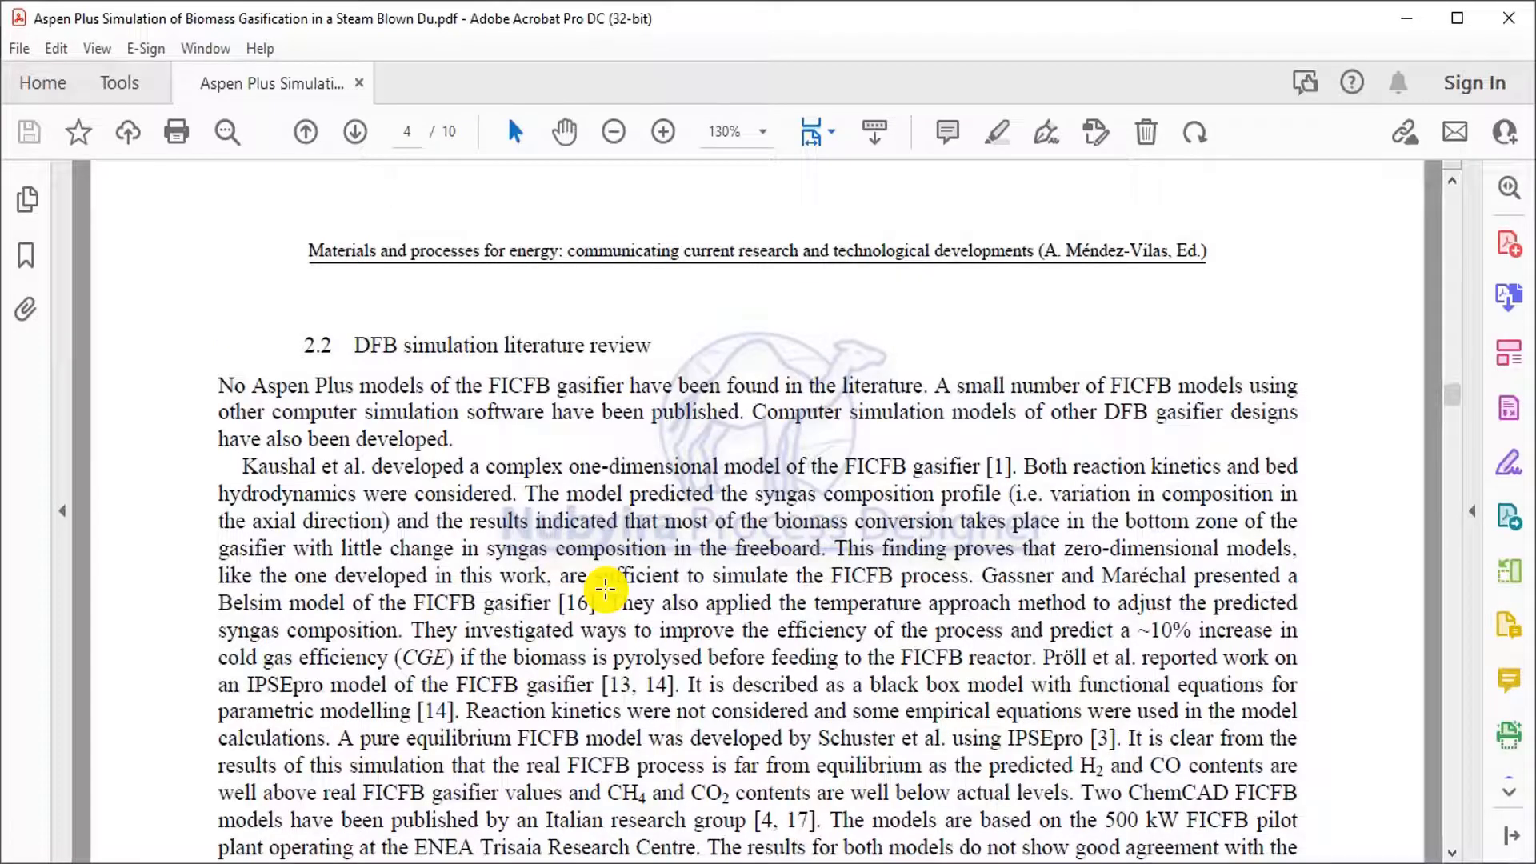
scroll(605, 589, down, 10)
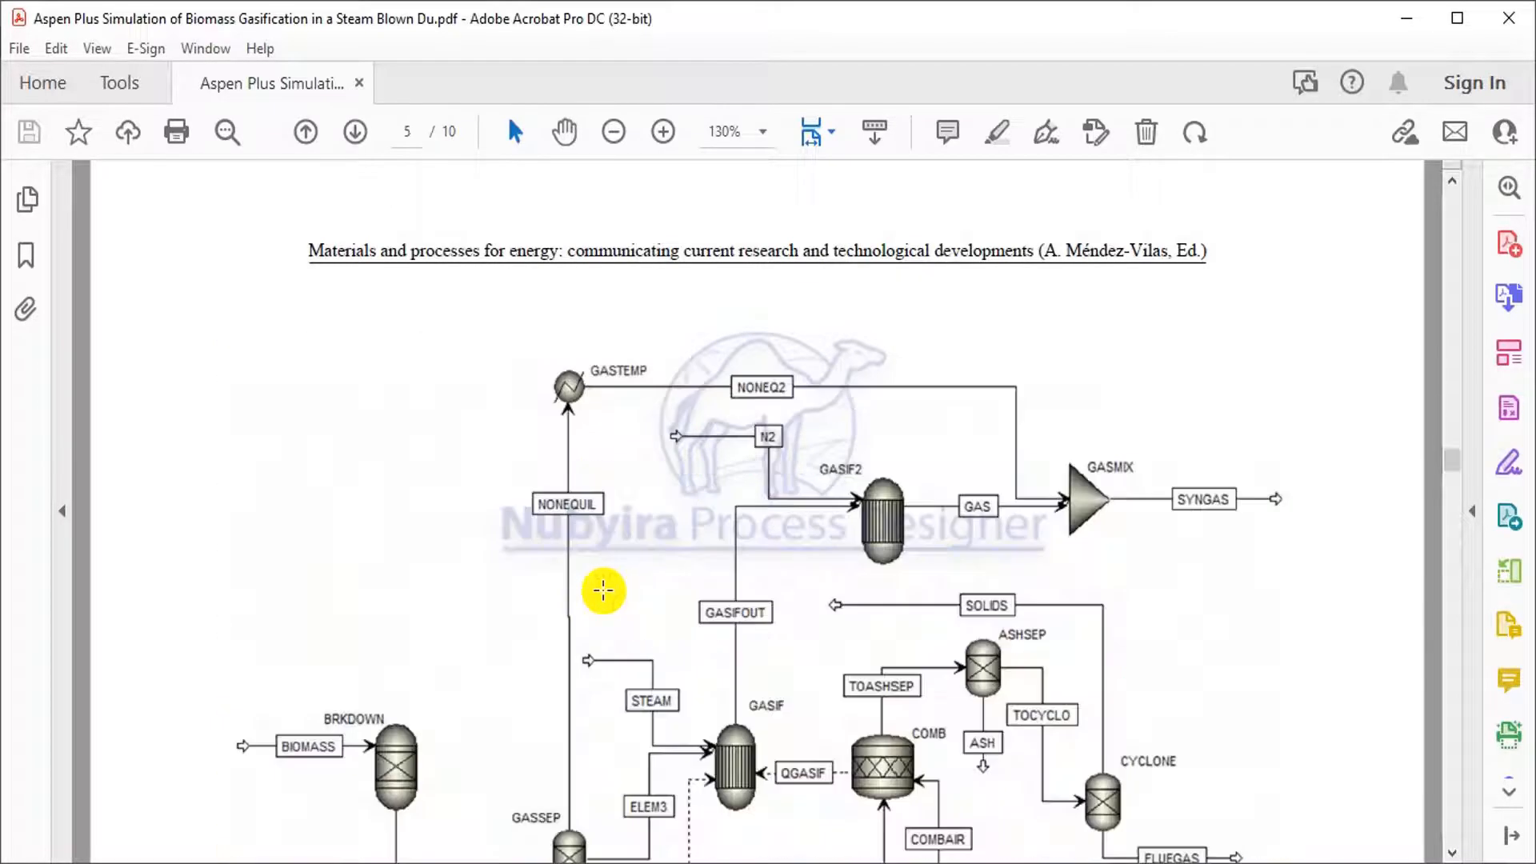
scroll(614, 595, down, 1)
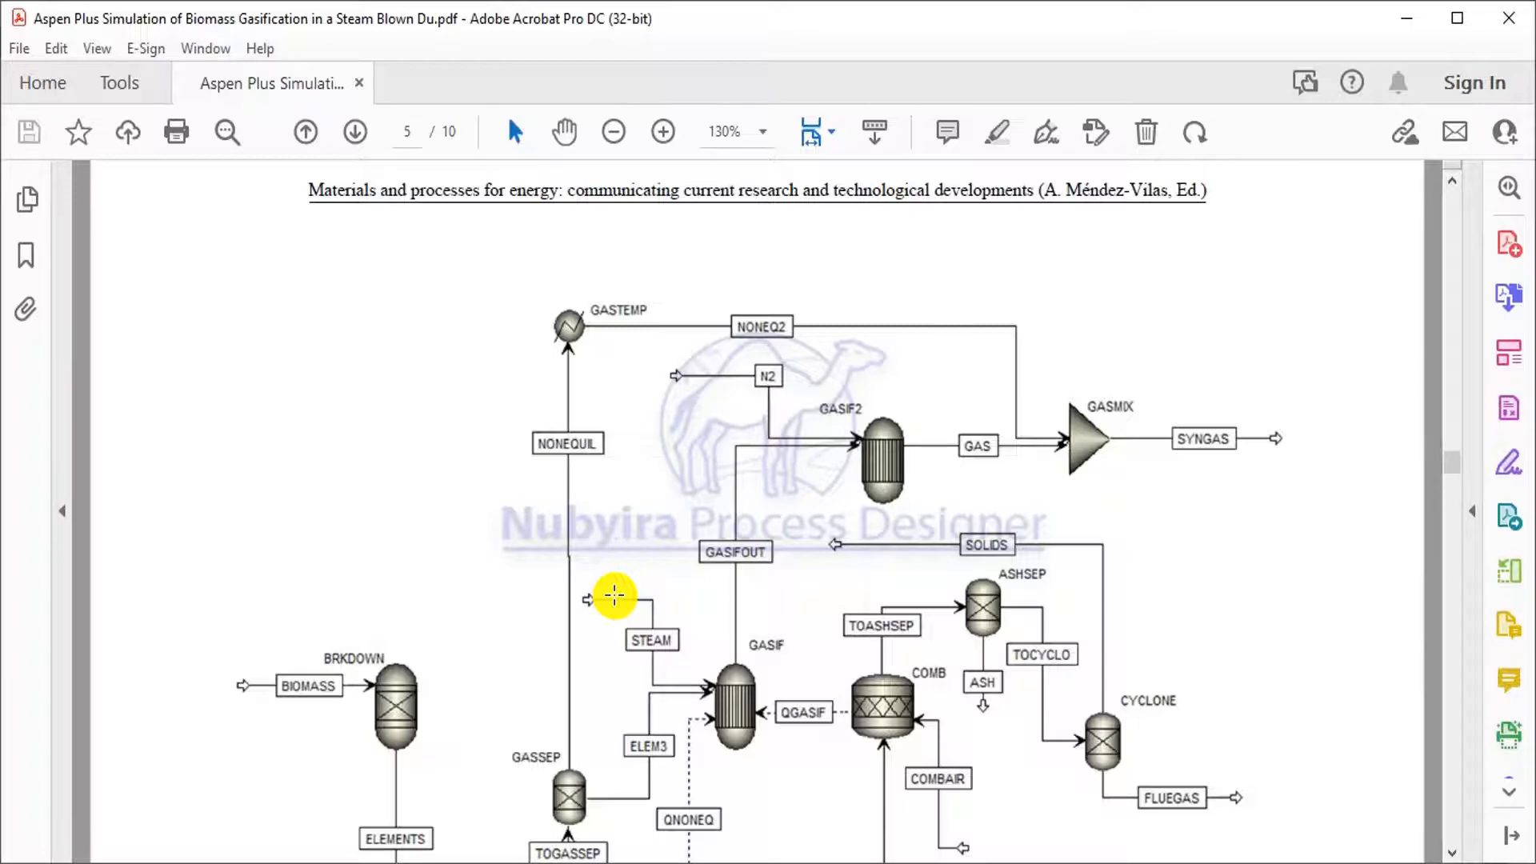
key(Left)
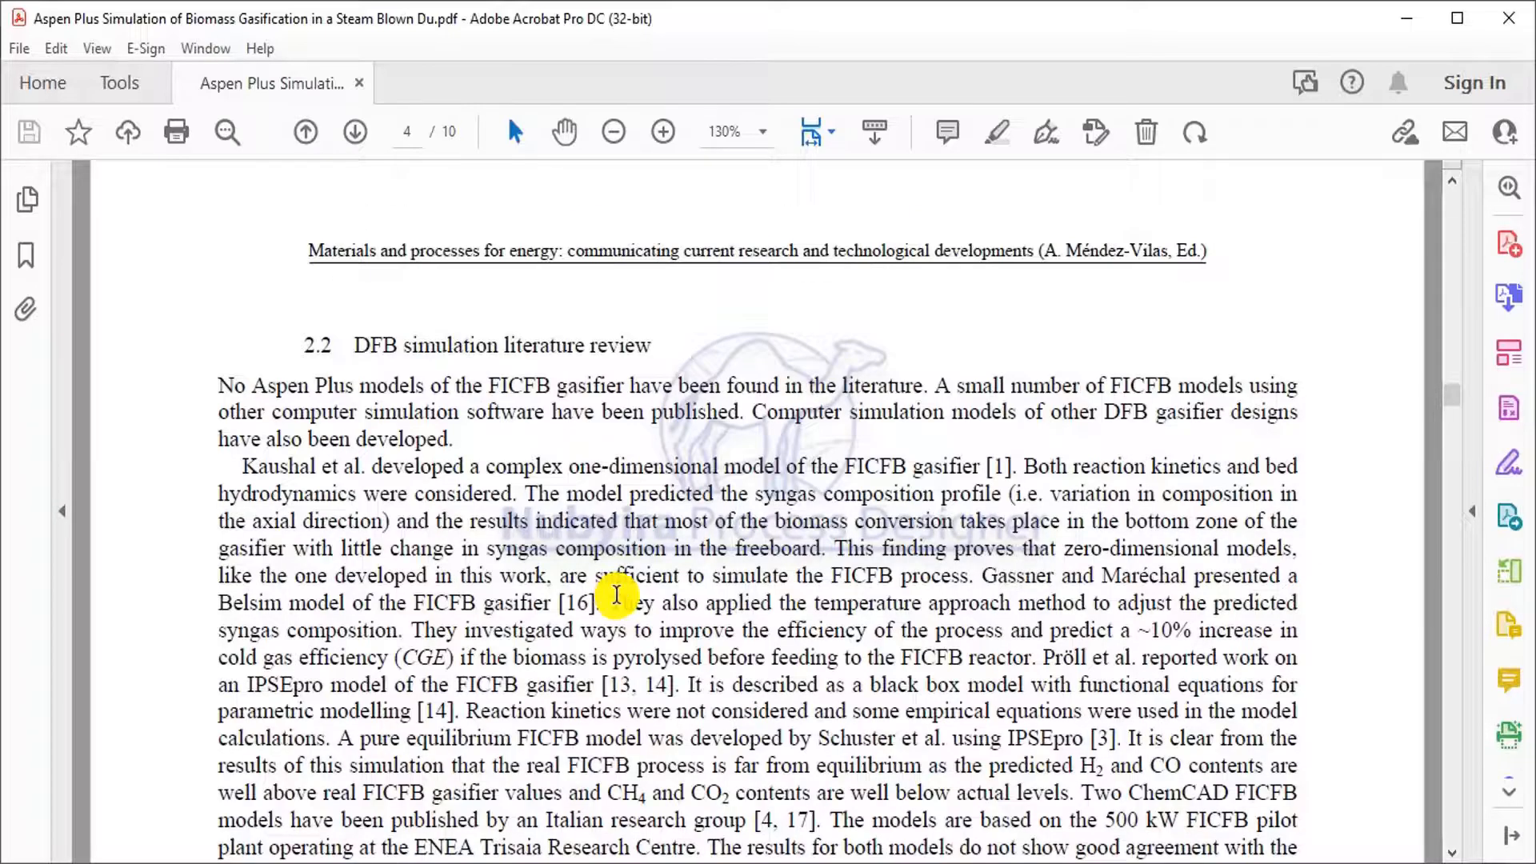
key(Left)
scroll(630, 584, down, 1)
scroll(631, 584, down, 10)
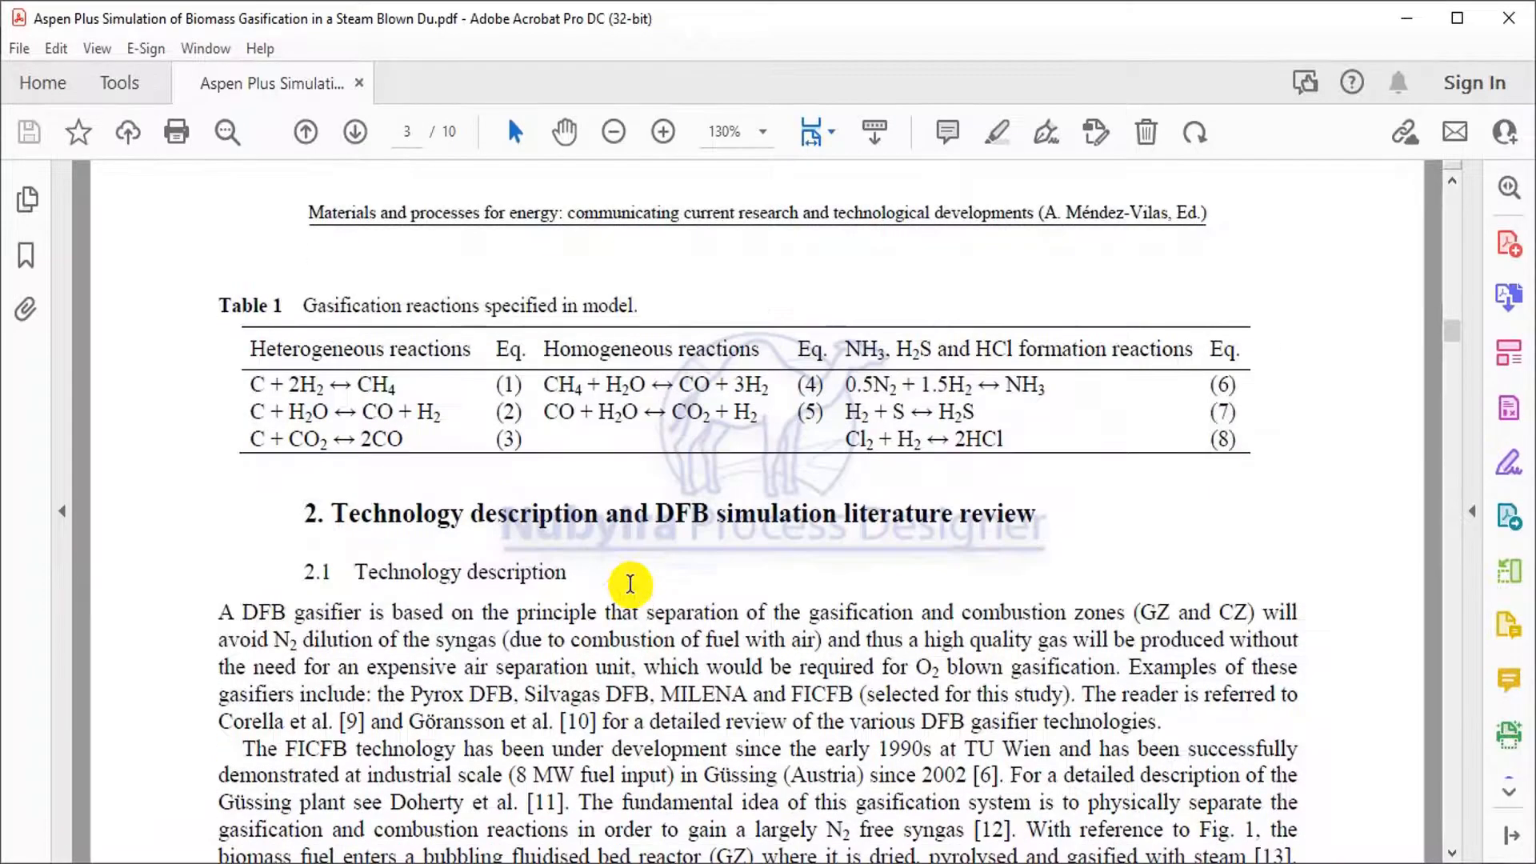
scroll(630, 584, down, 8)
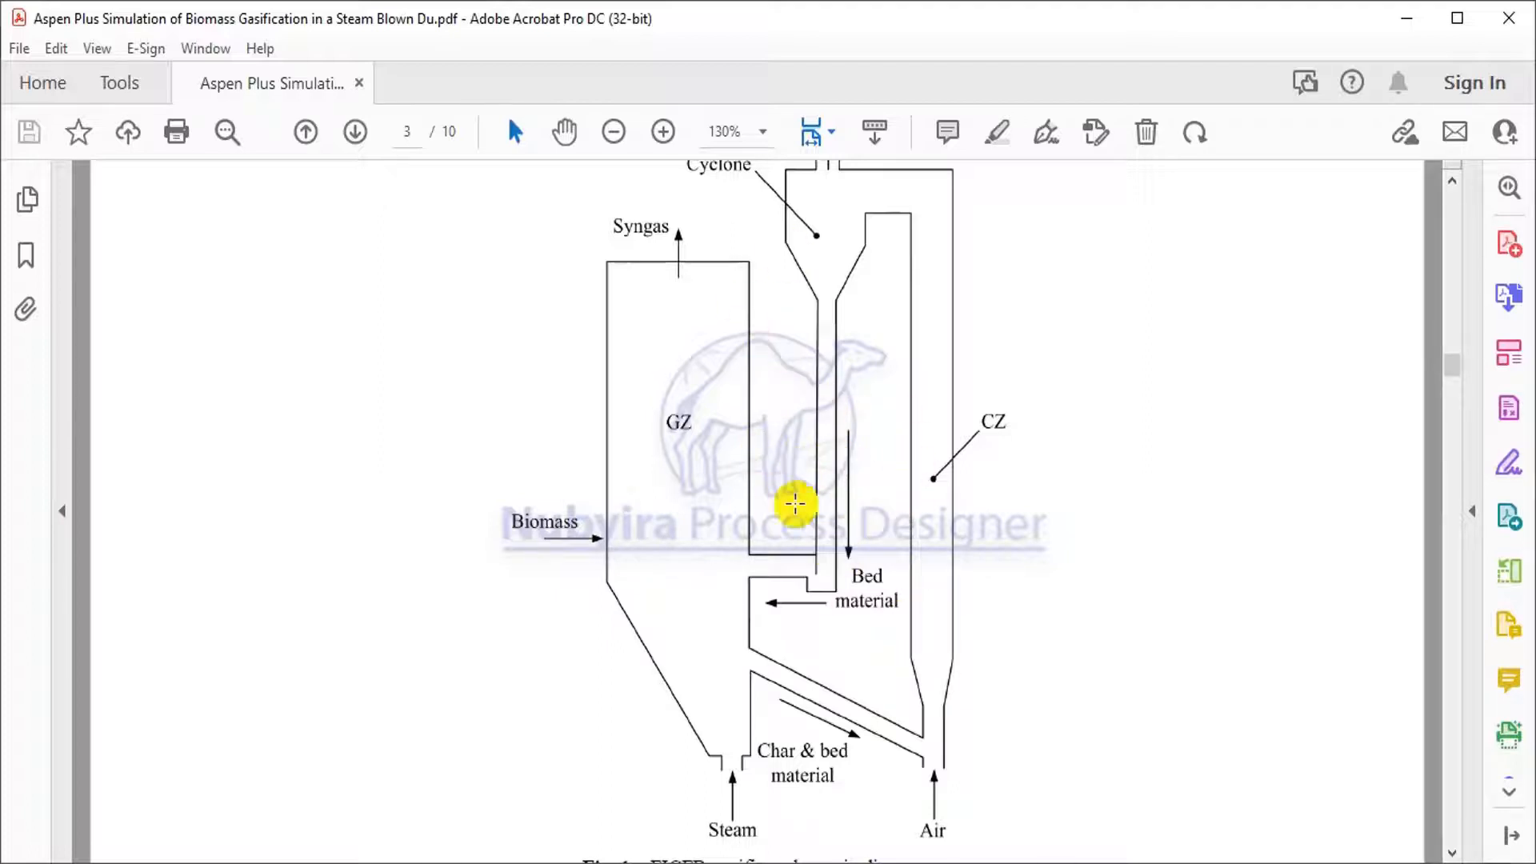
Switch back to Aspen Plus and review the GASIF block's specifications from the main flowsheet.
key(alt+Tab)
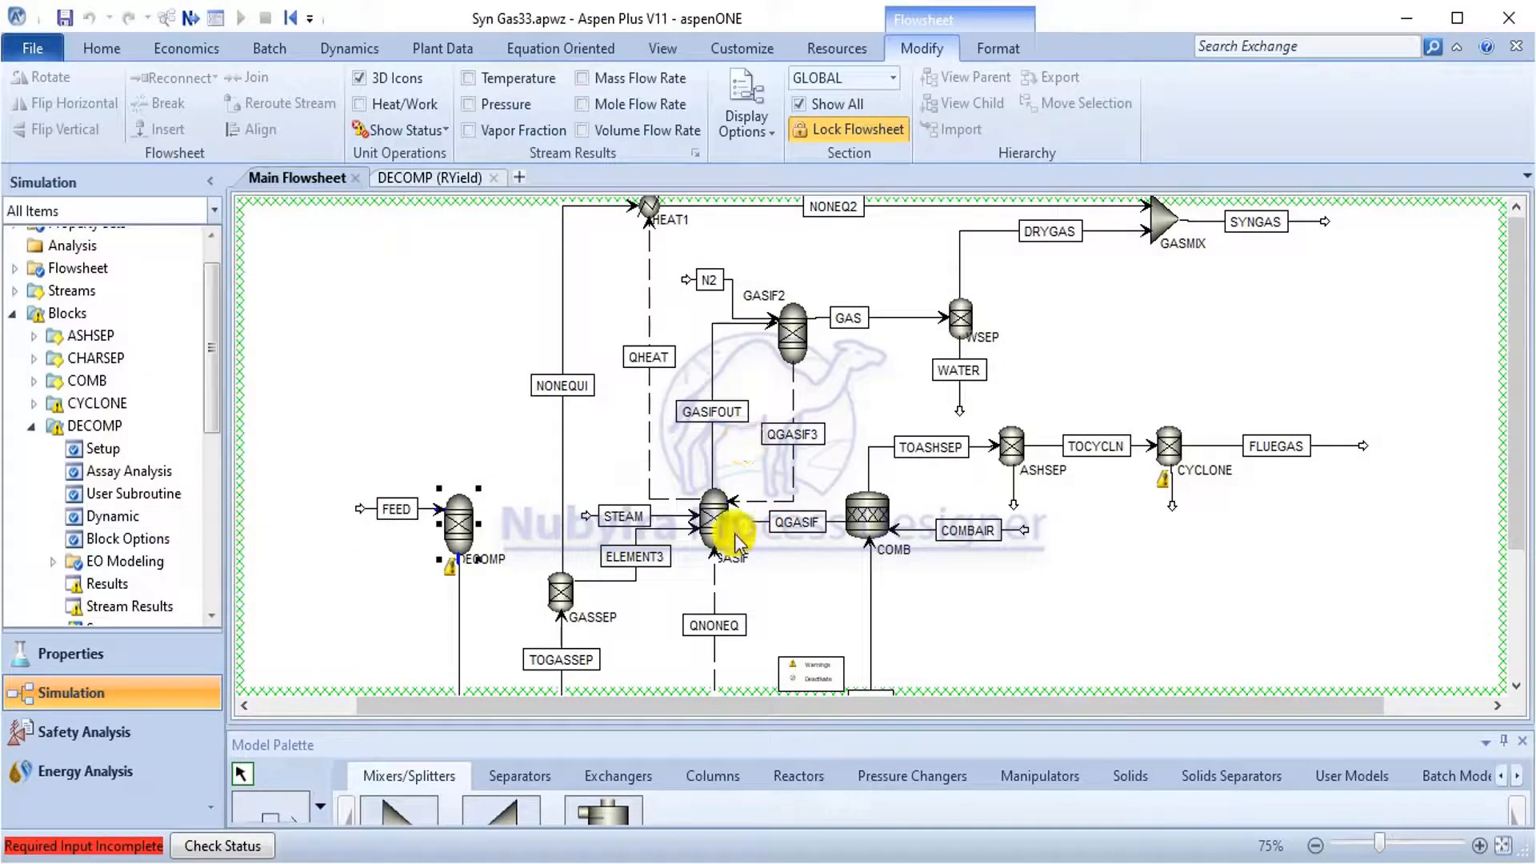
click(718, 516)
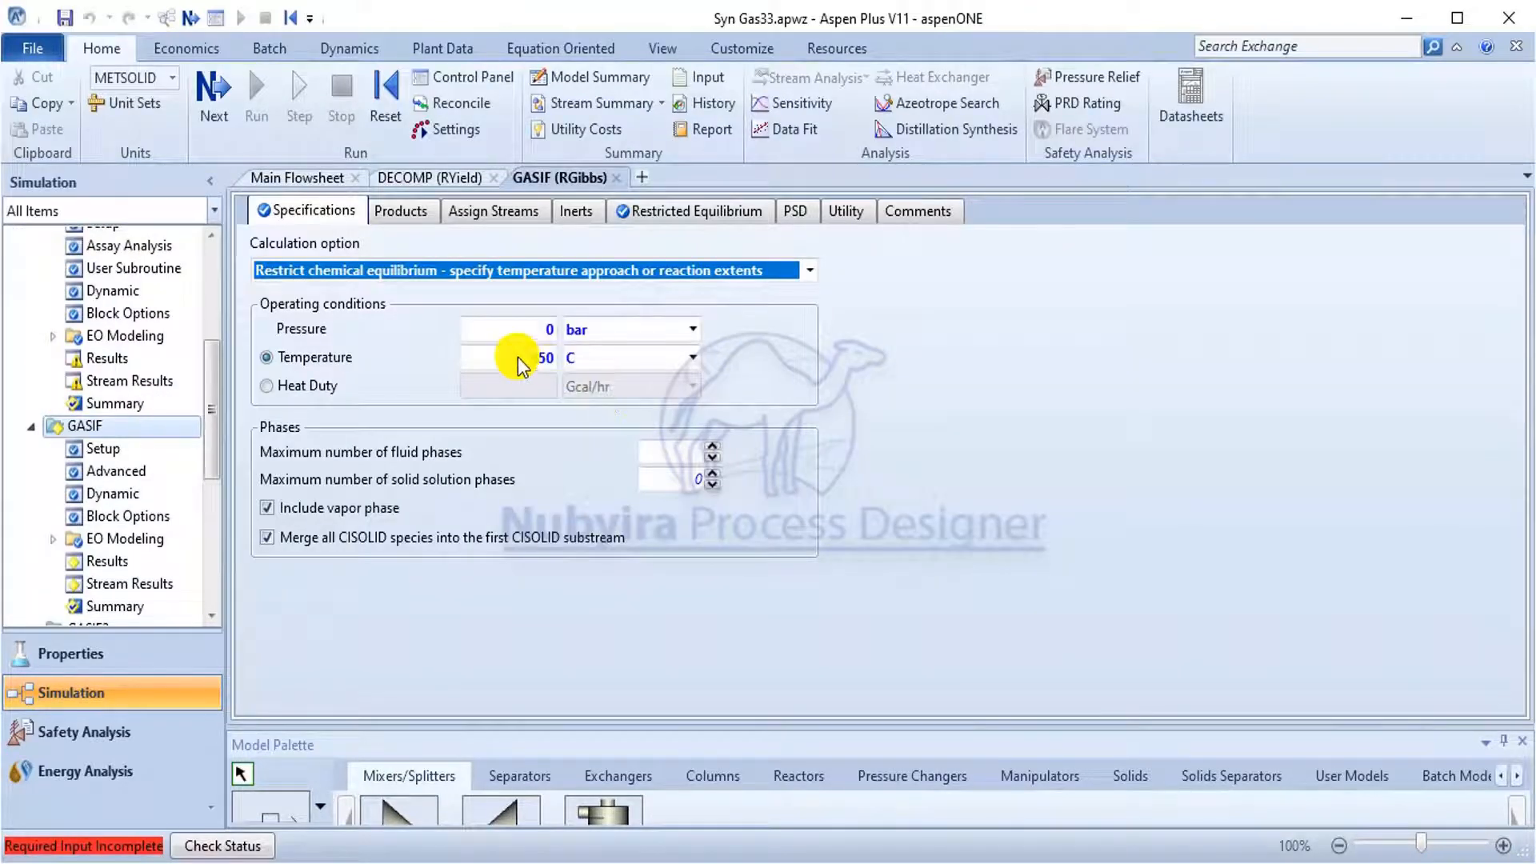
click(308, 178)
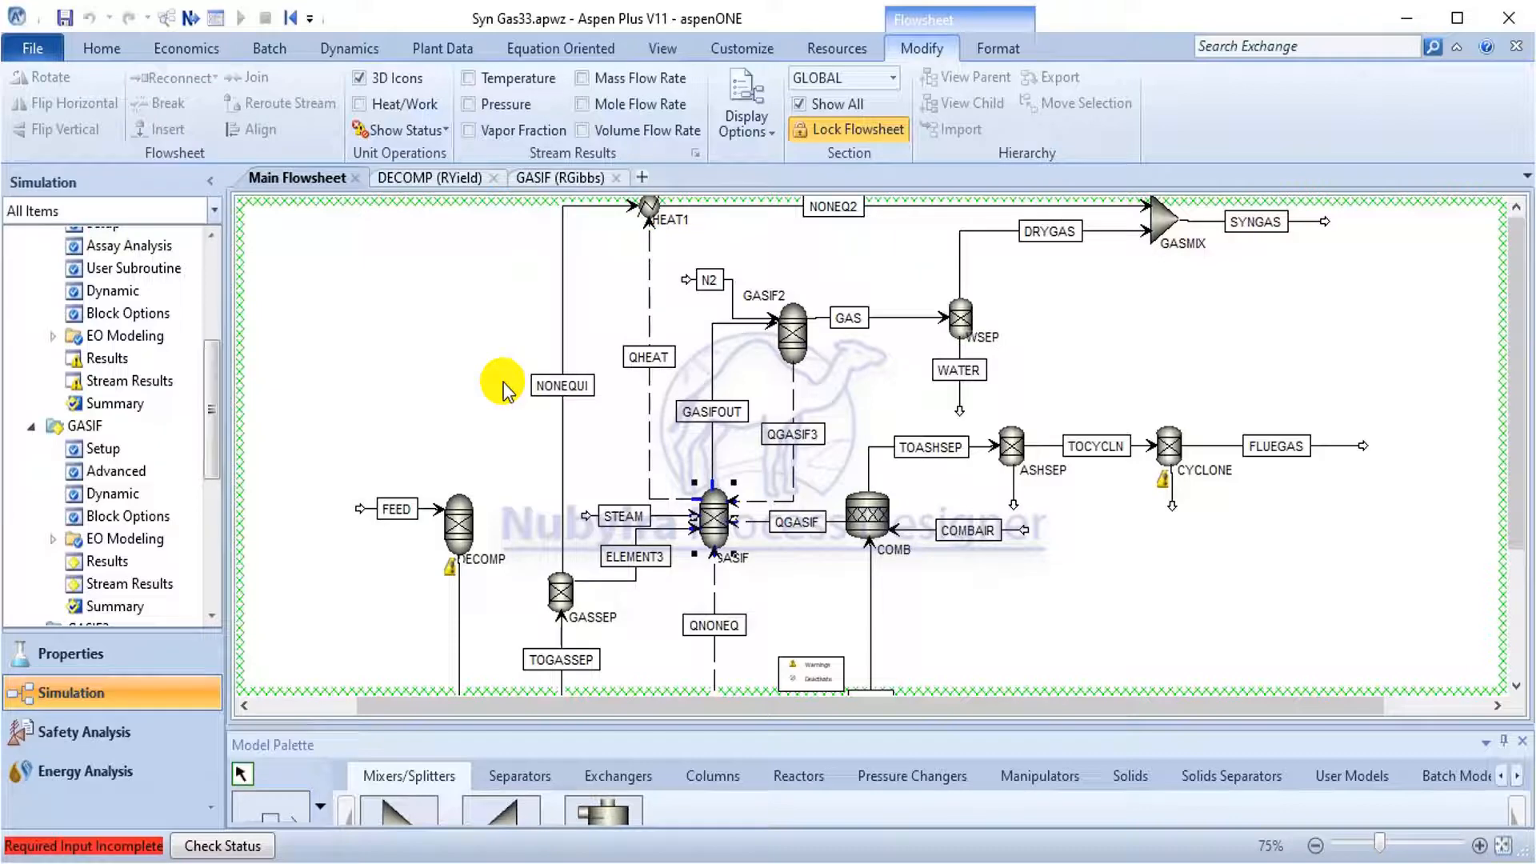
Open the S-1 sensitivity analysis and add a manipulated variable of type Stream-Var.
scroll(26, 460, down, 5)
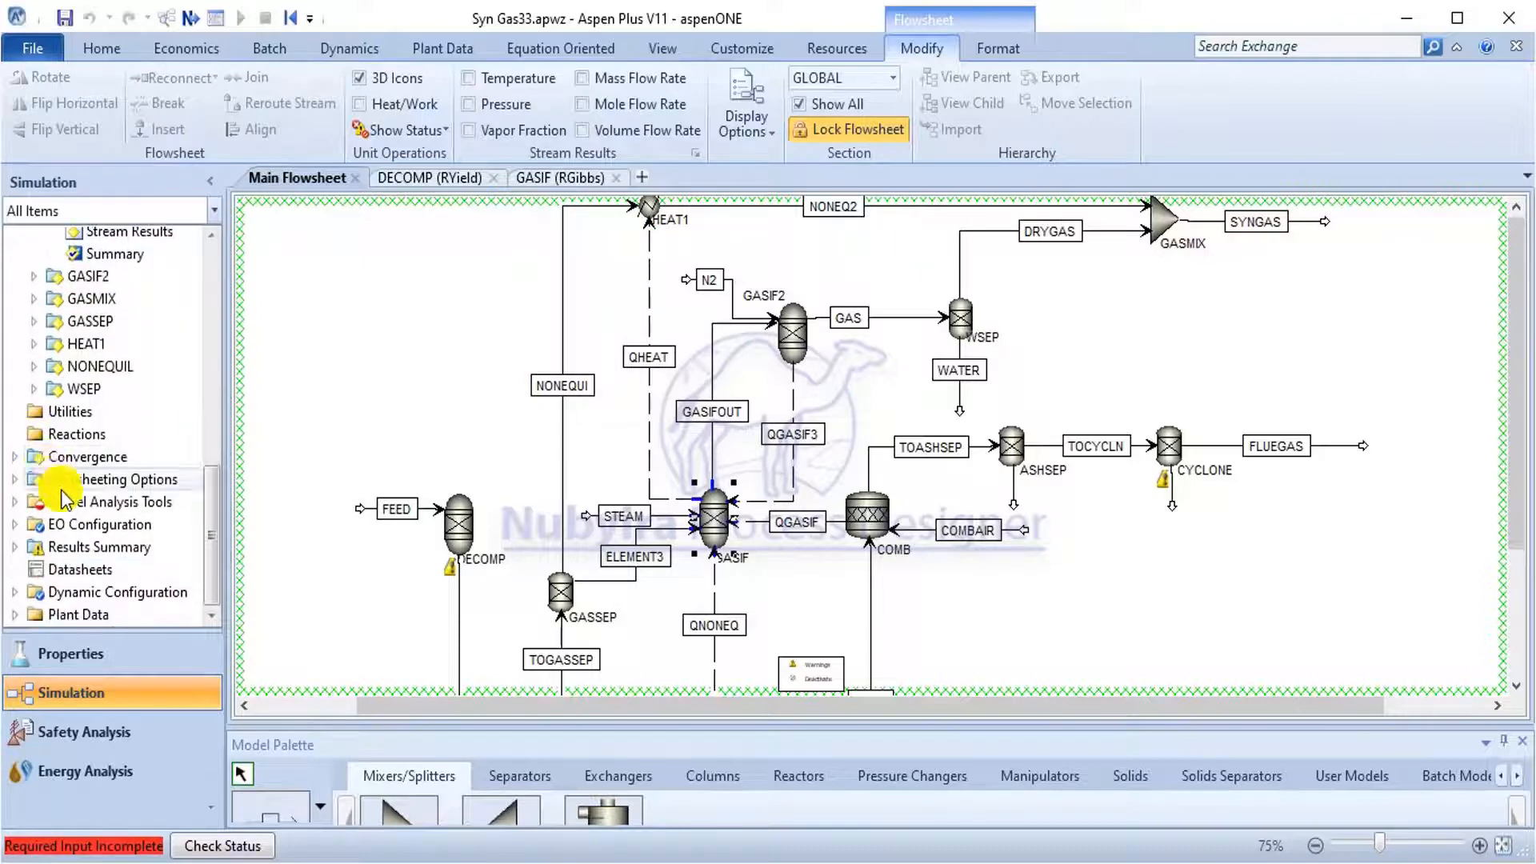
click(13, 502)
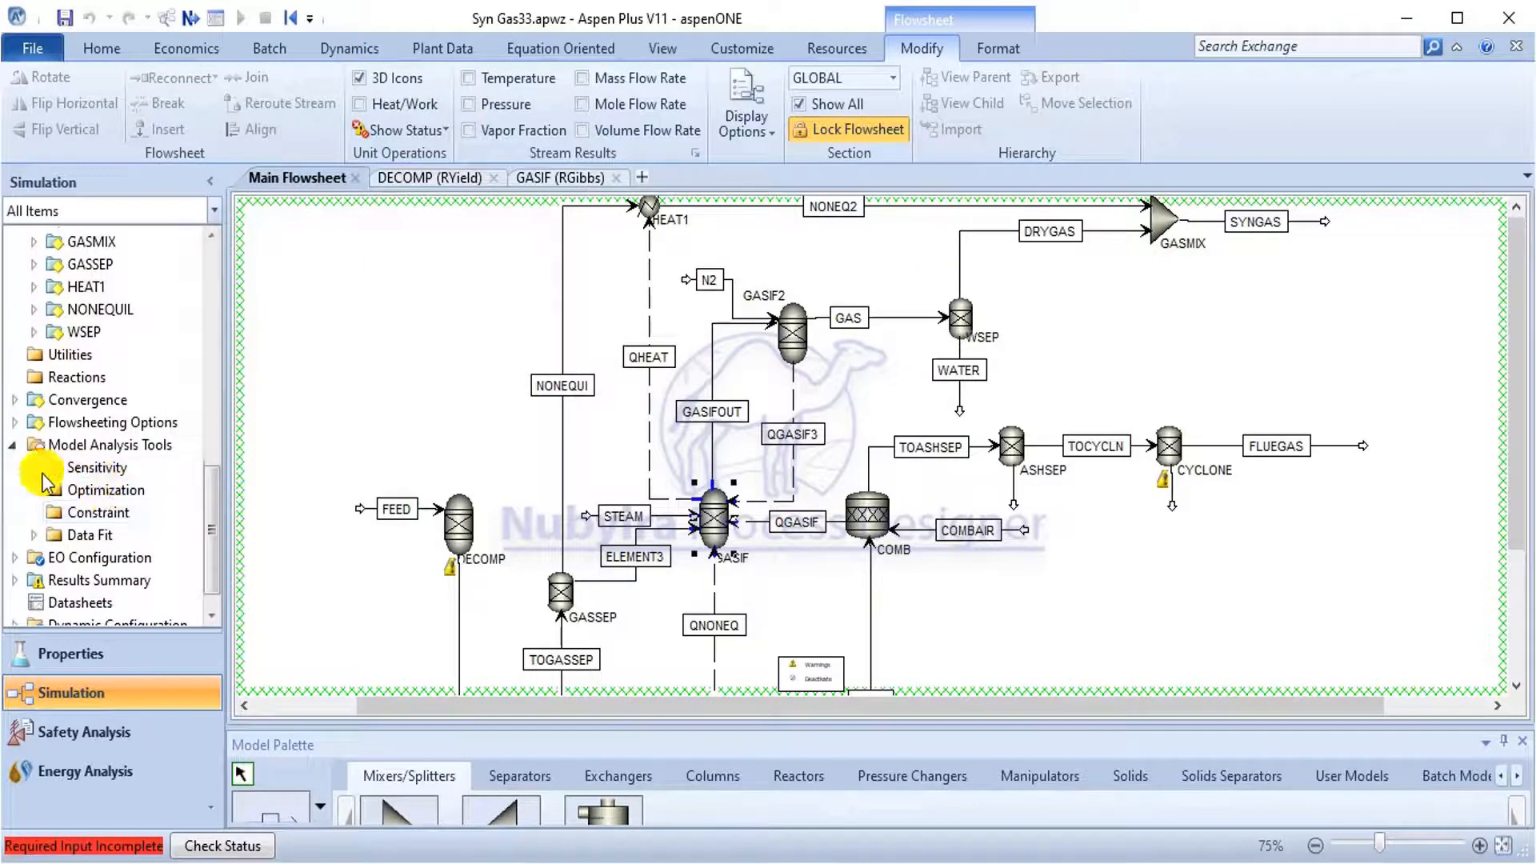
click(31, 468)
double_click(80, 495)
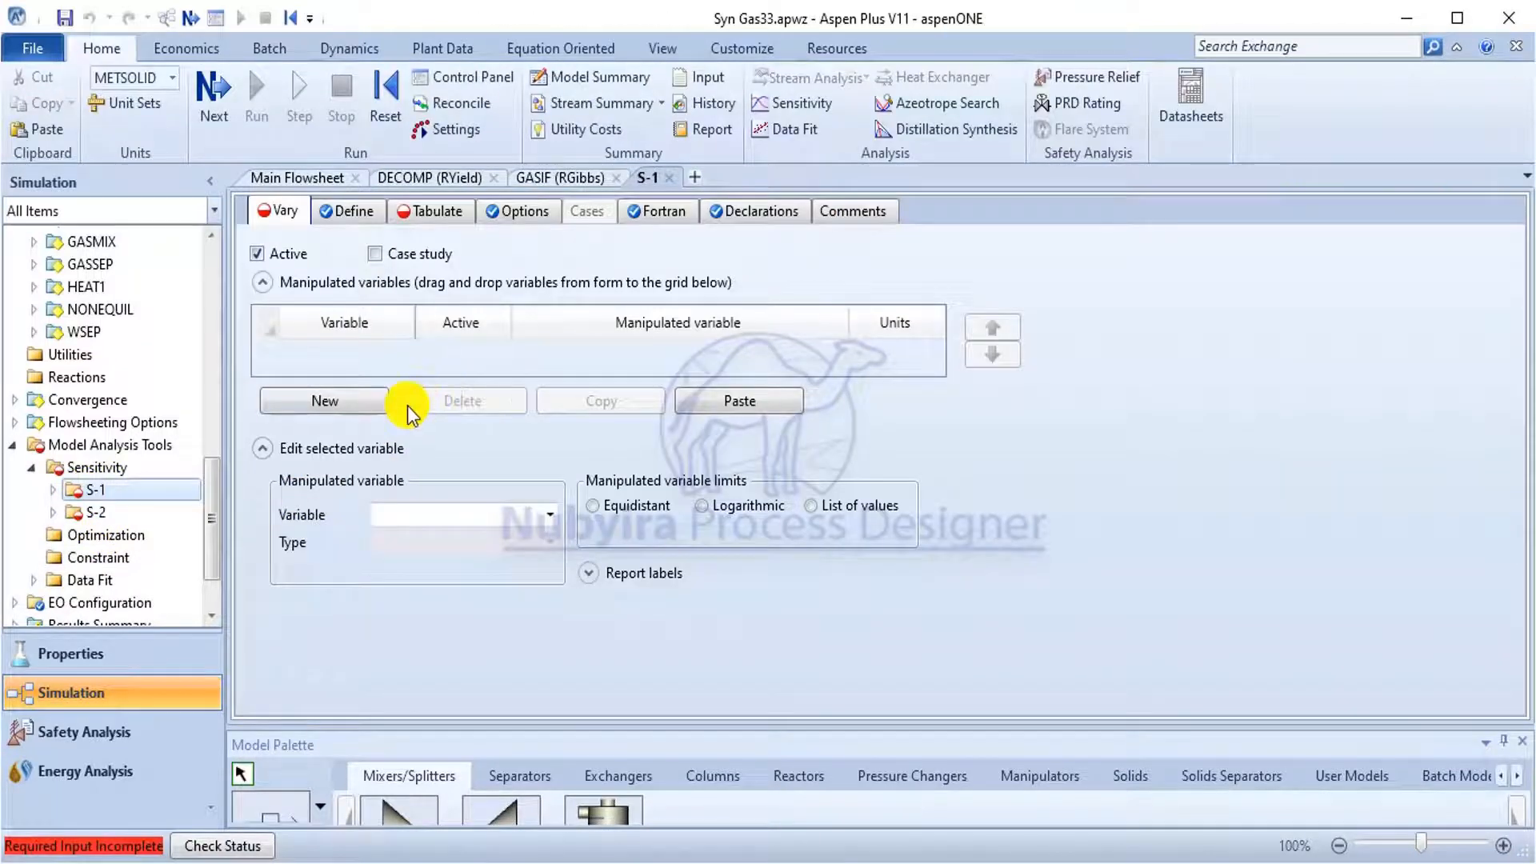
click(376, 409)
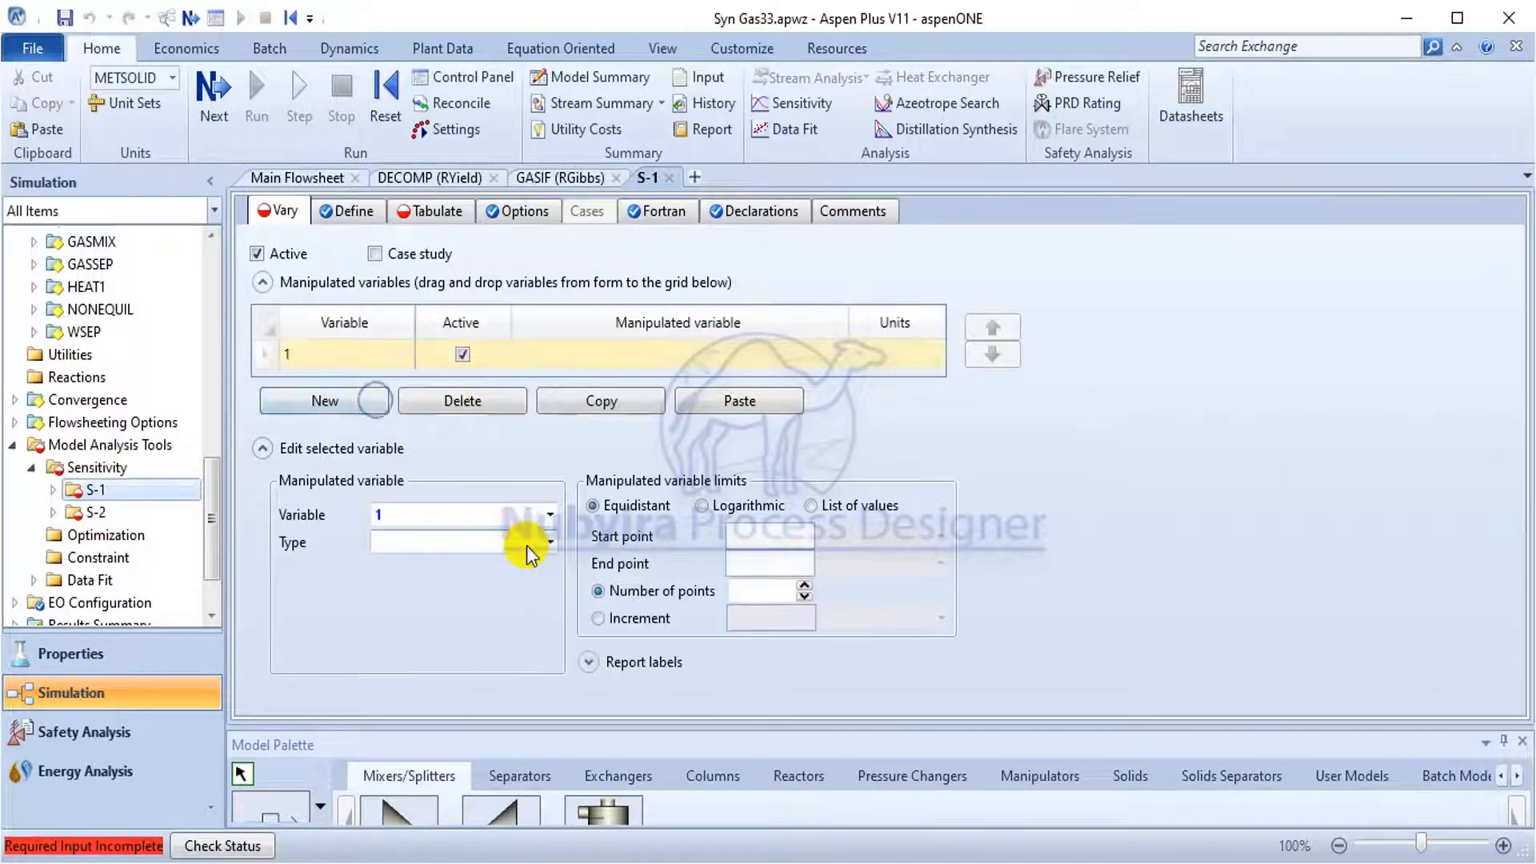
click(544, 541)
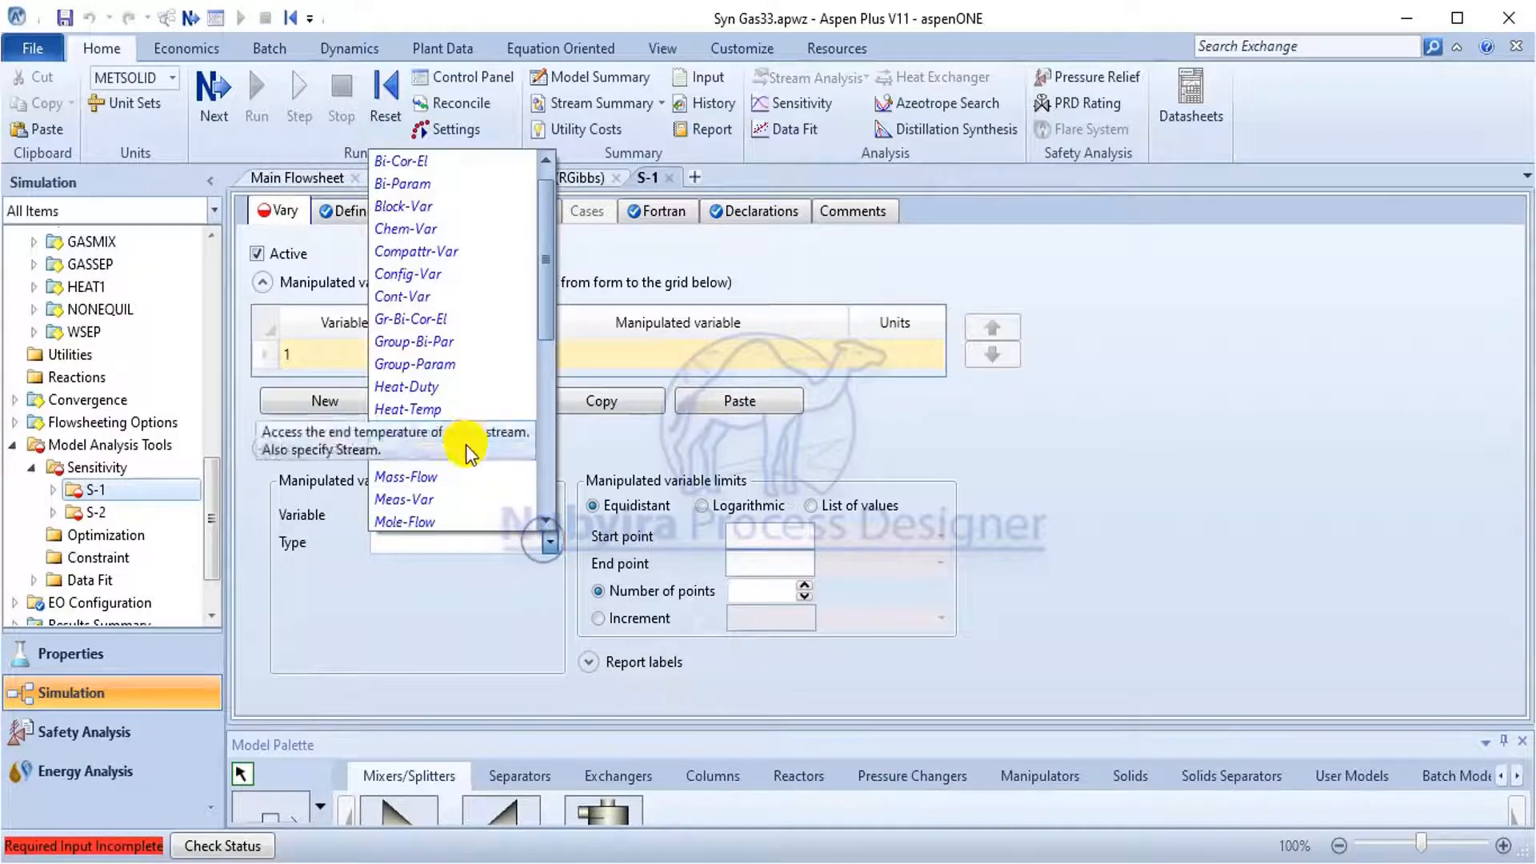
scroll(448, 384, up, 1)
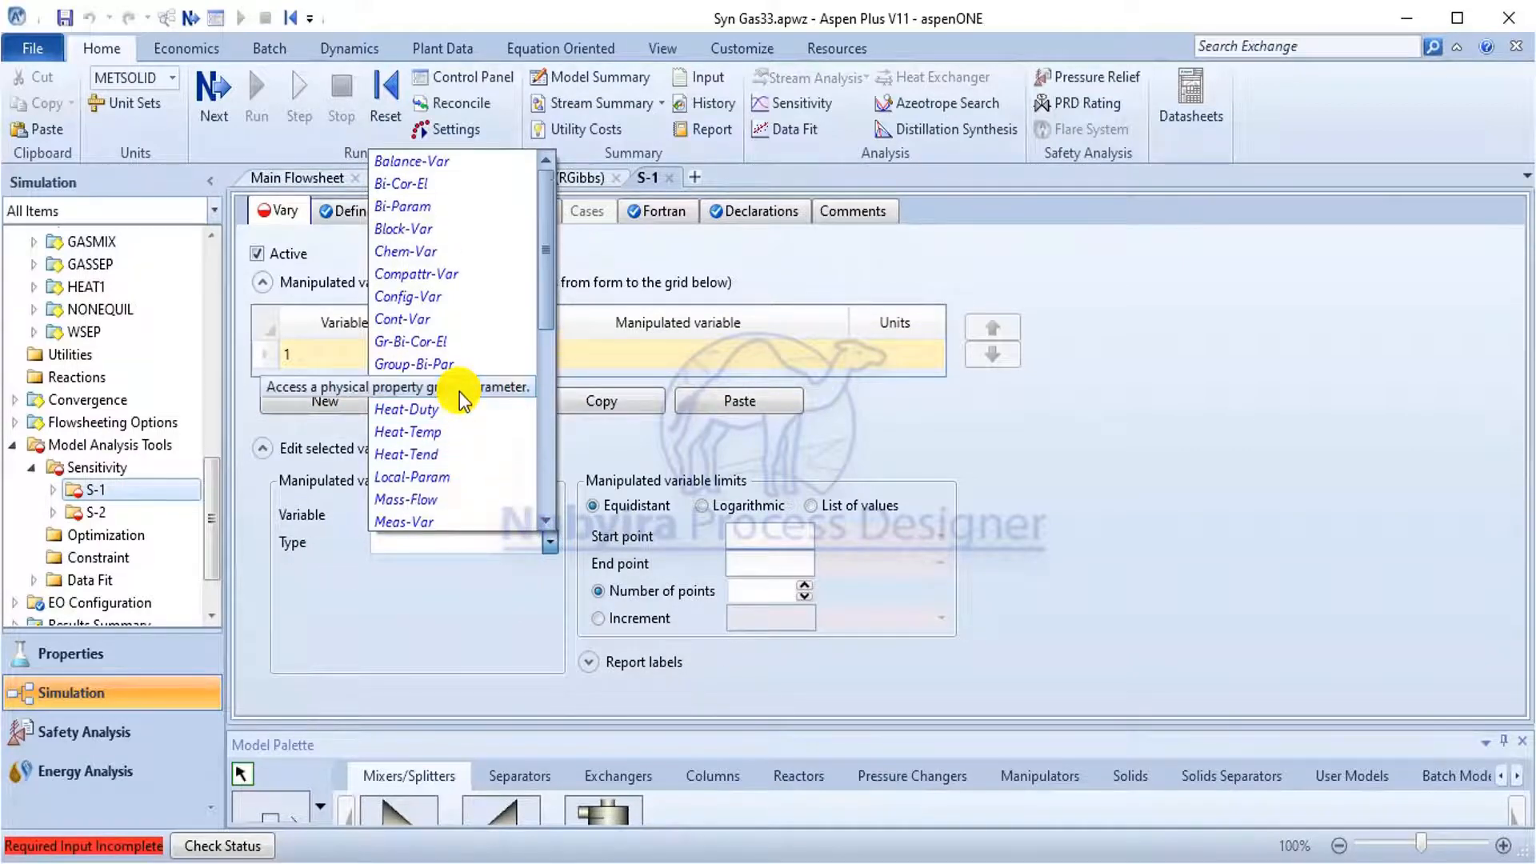
scroll(456, 344, down, 4)
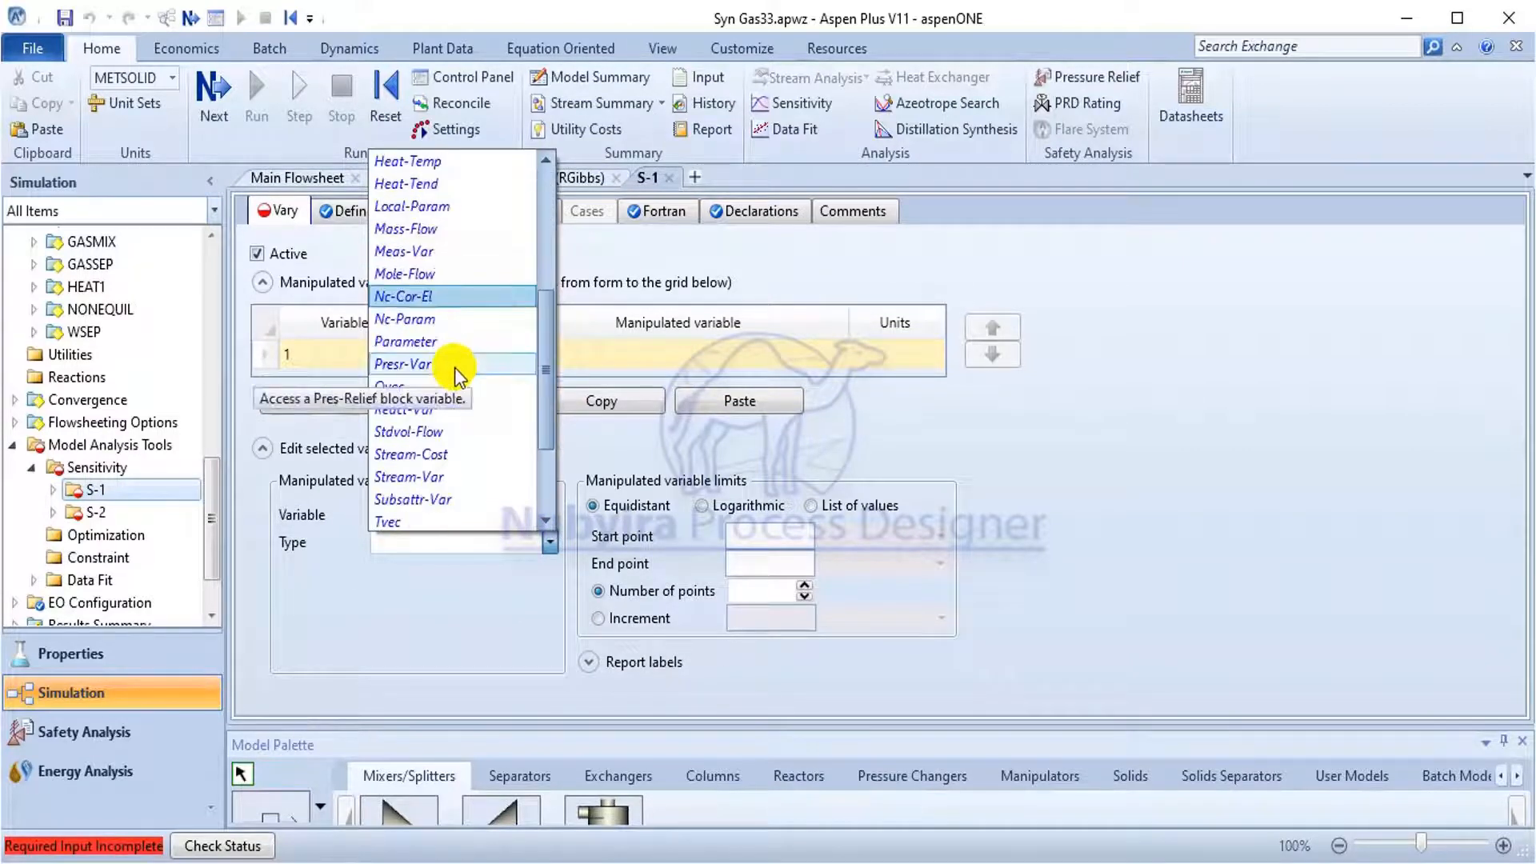
click(445, 480)
Assign the S-1 manipulated variable to the STEAM stream's MIXED substream with MASS-FLOW as the variable.
click(540, 571)
scroll(514, 514, down, 1)
click(491, 502)
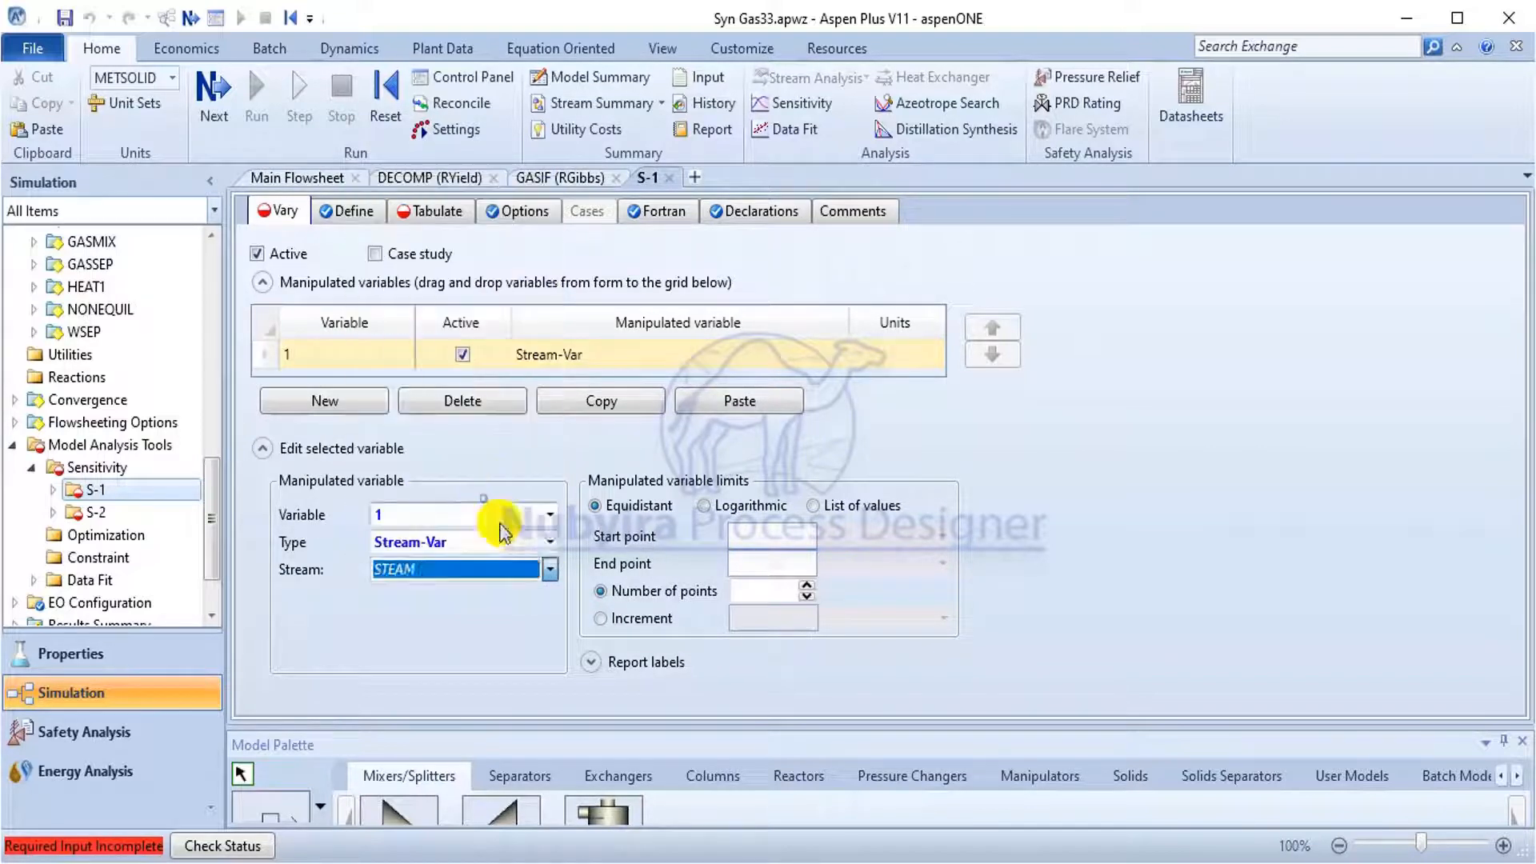
click(555, 596)
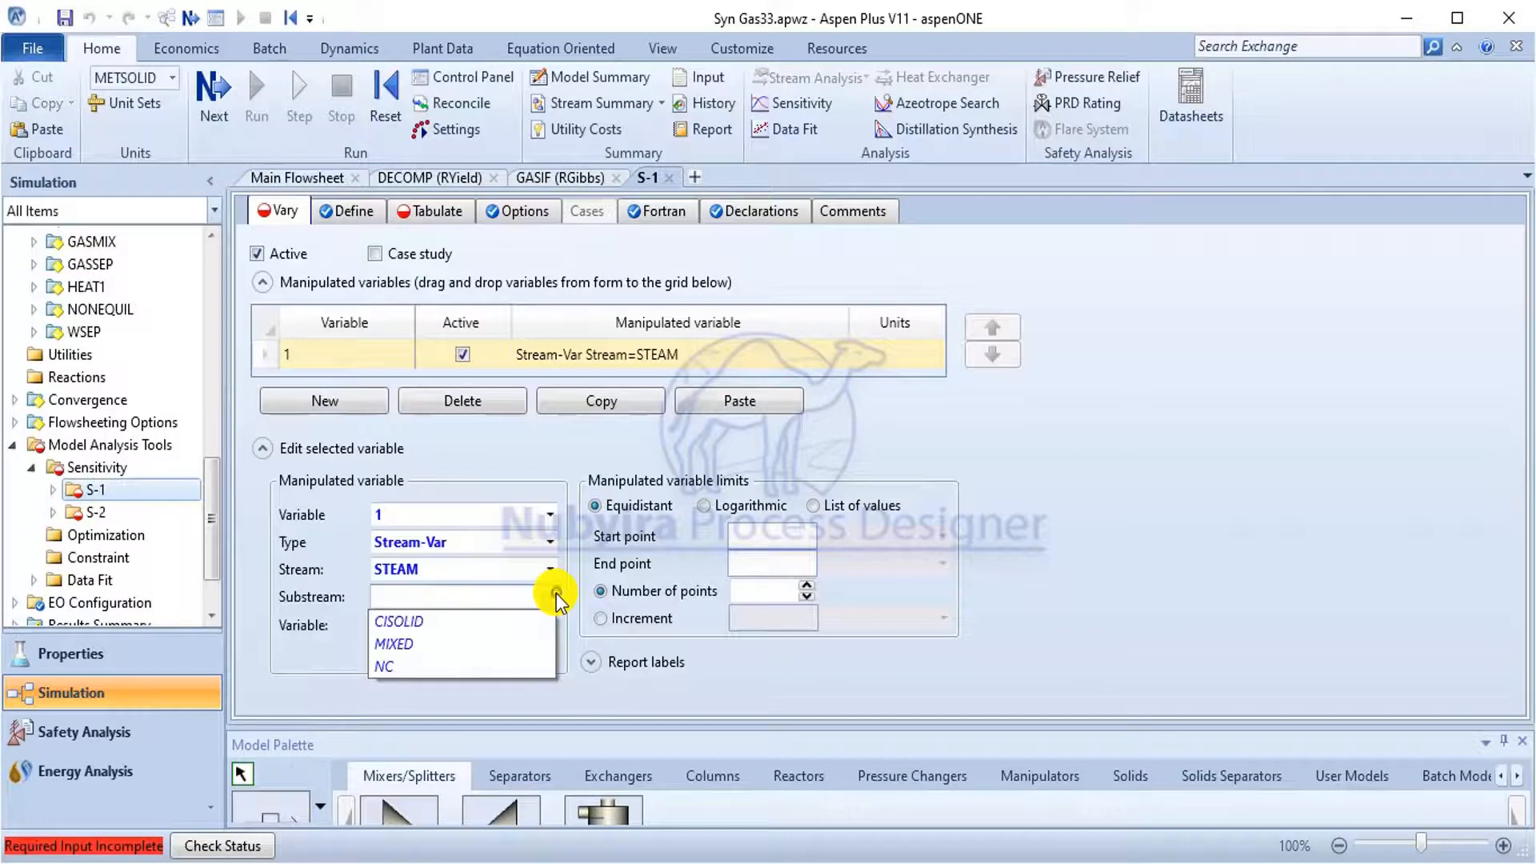
click(496, 643)
click(516, 626)
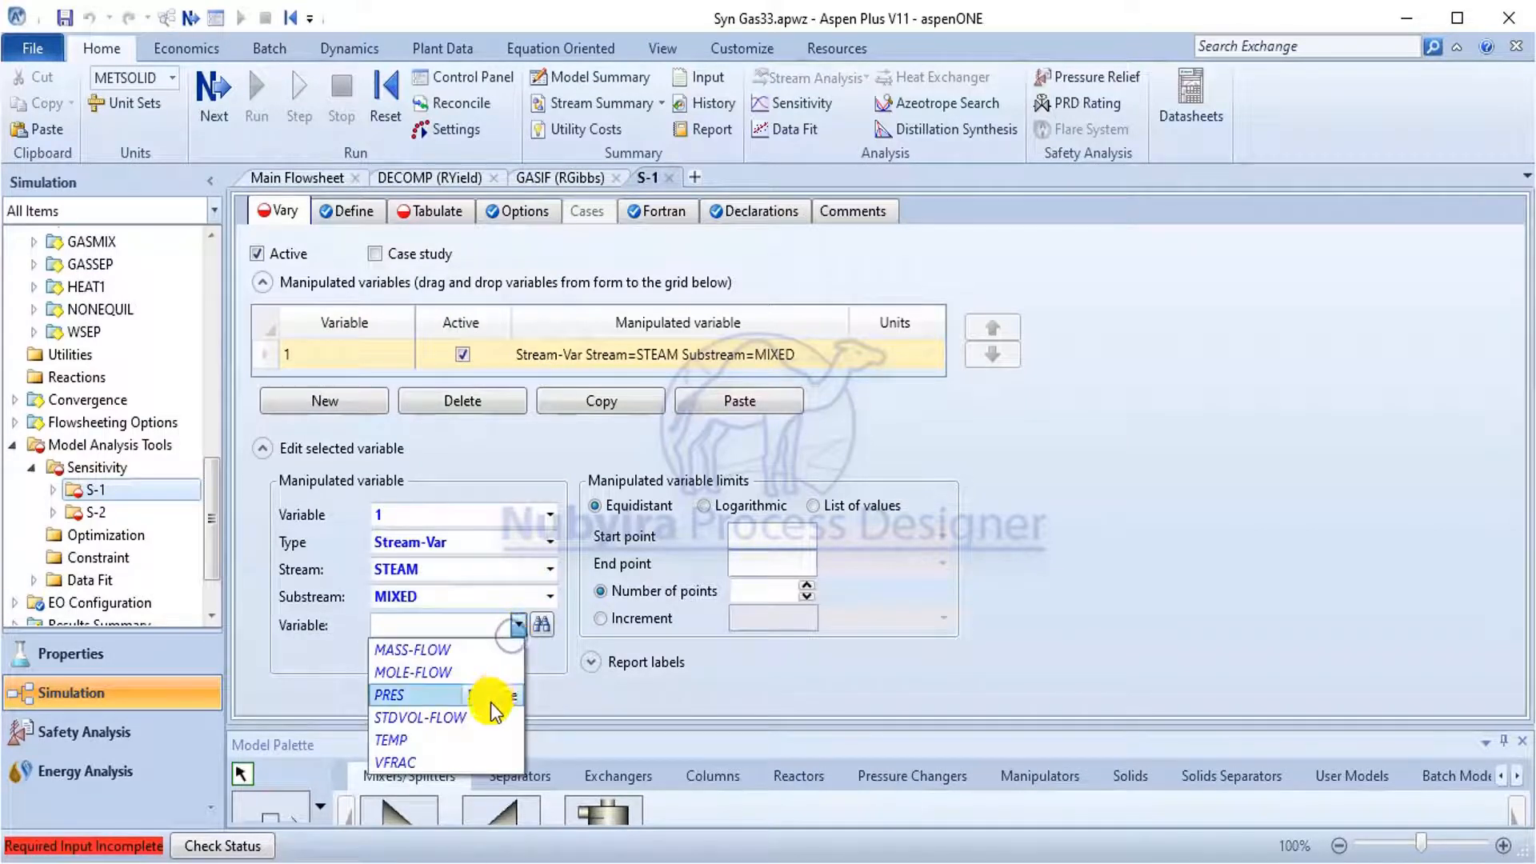
click(468, 649)
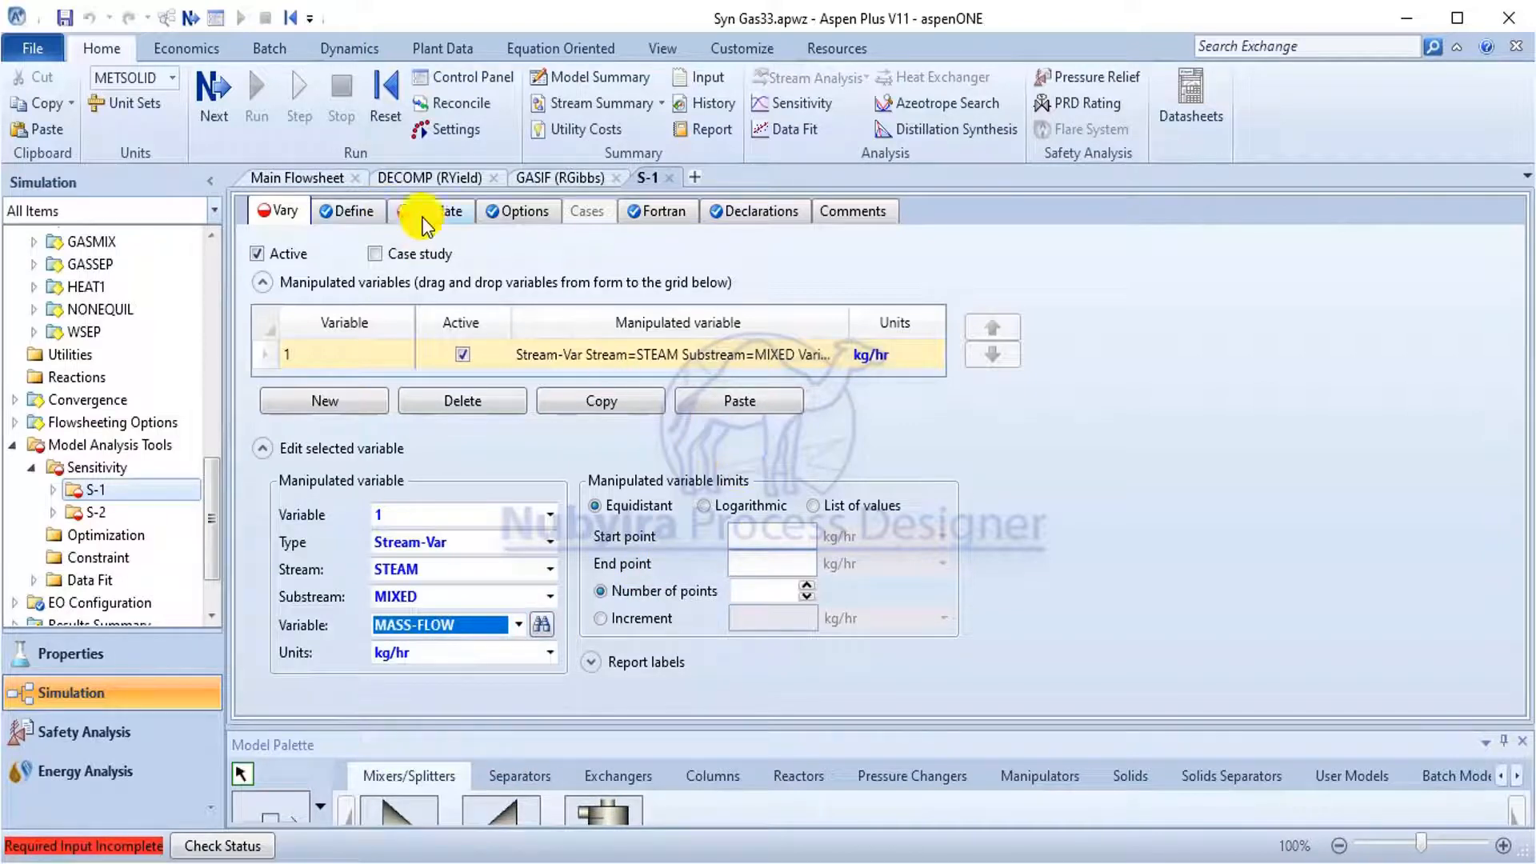
Set the steam mass flow limits to a start of 75.432 and an end of 2715.55 kg/hr with 20 equidistant points.
click(742, 528)
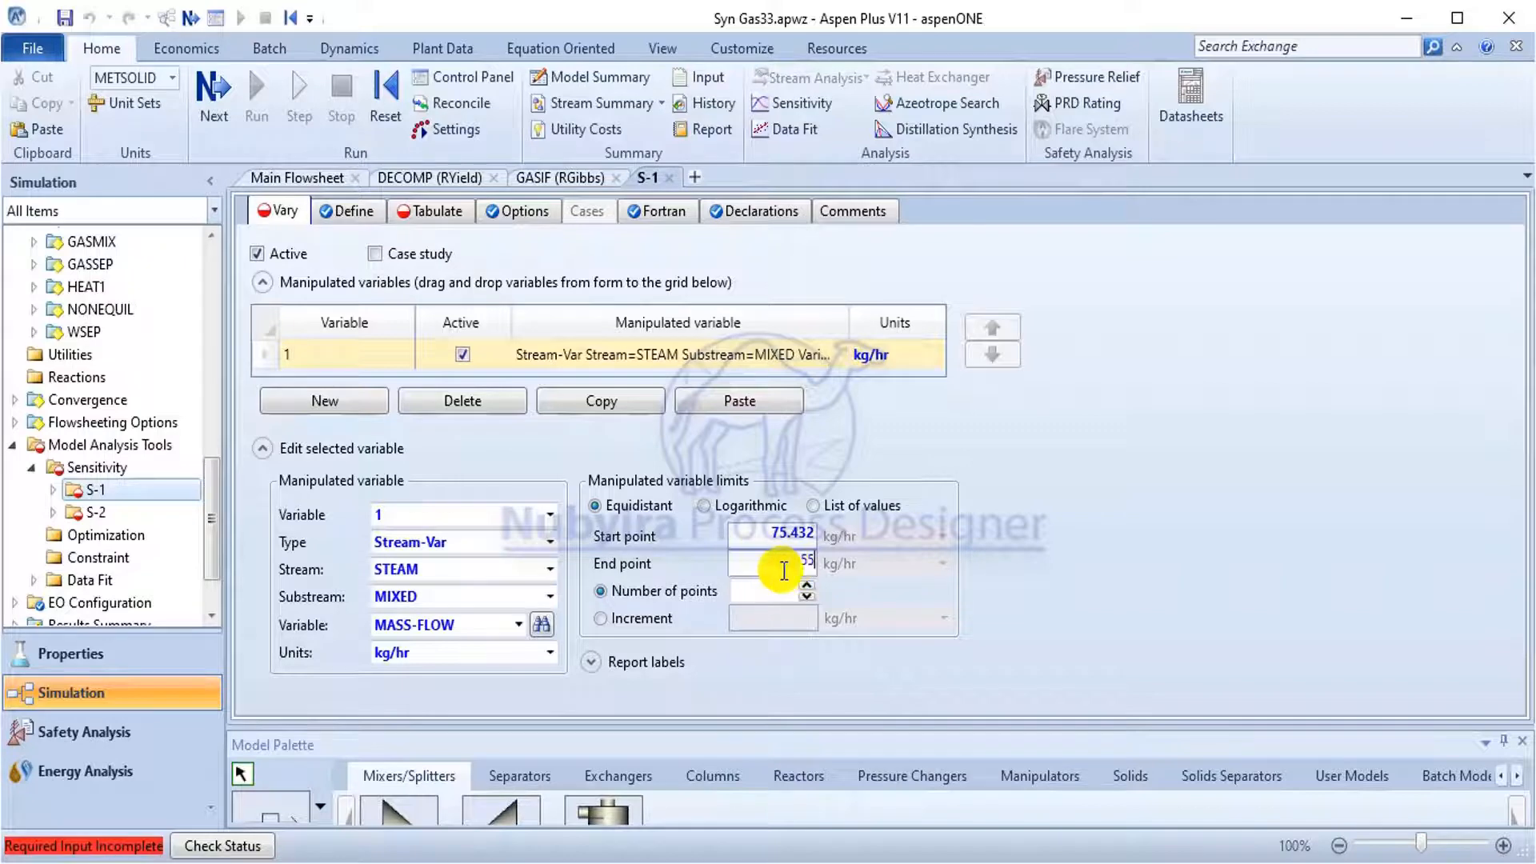
click(772, 591)
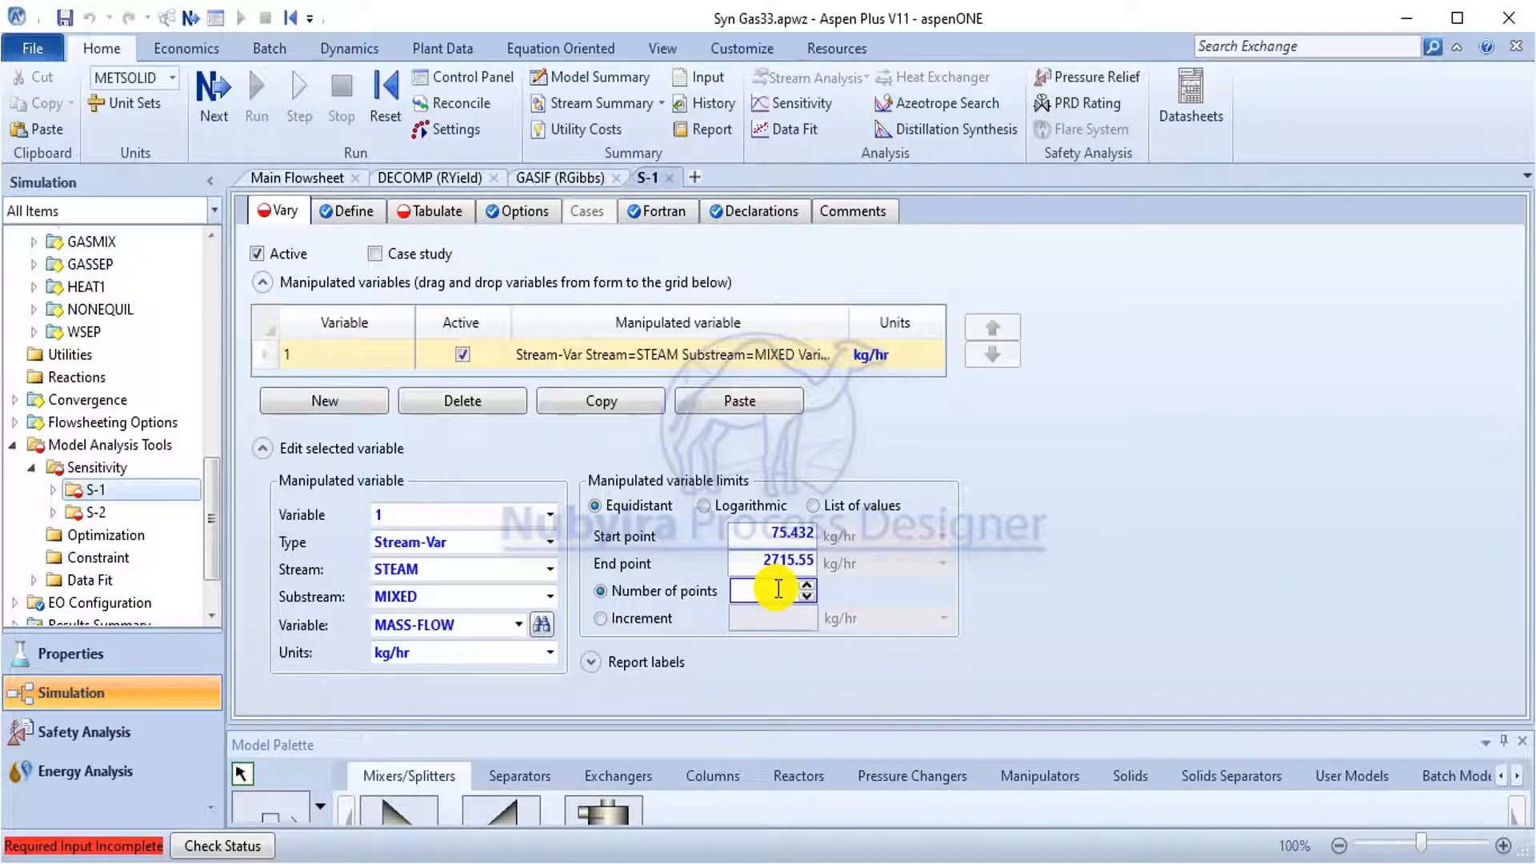
text(20)
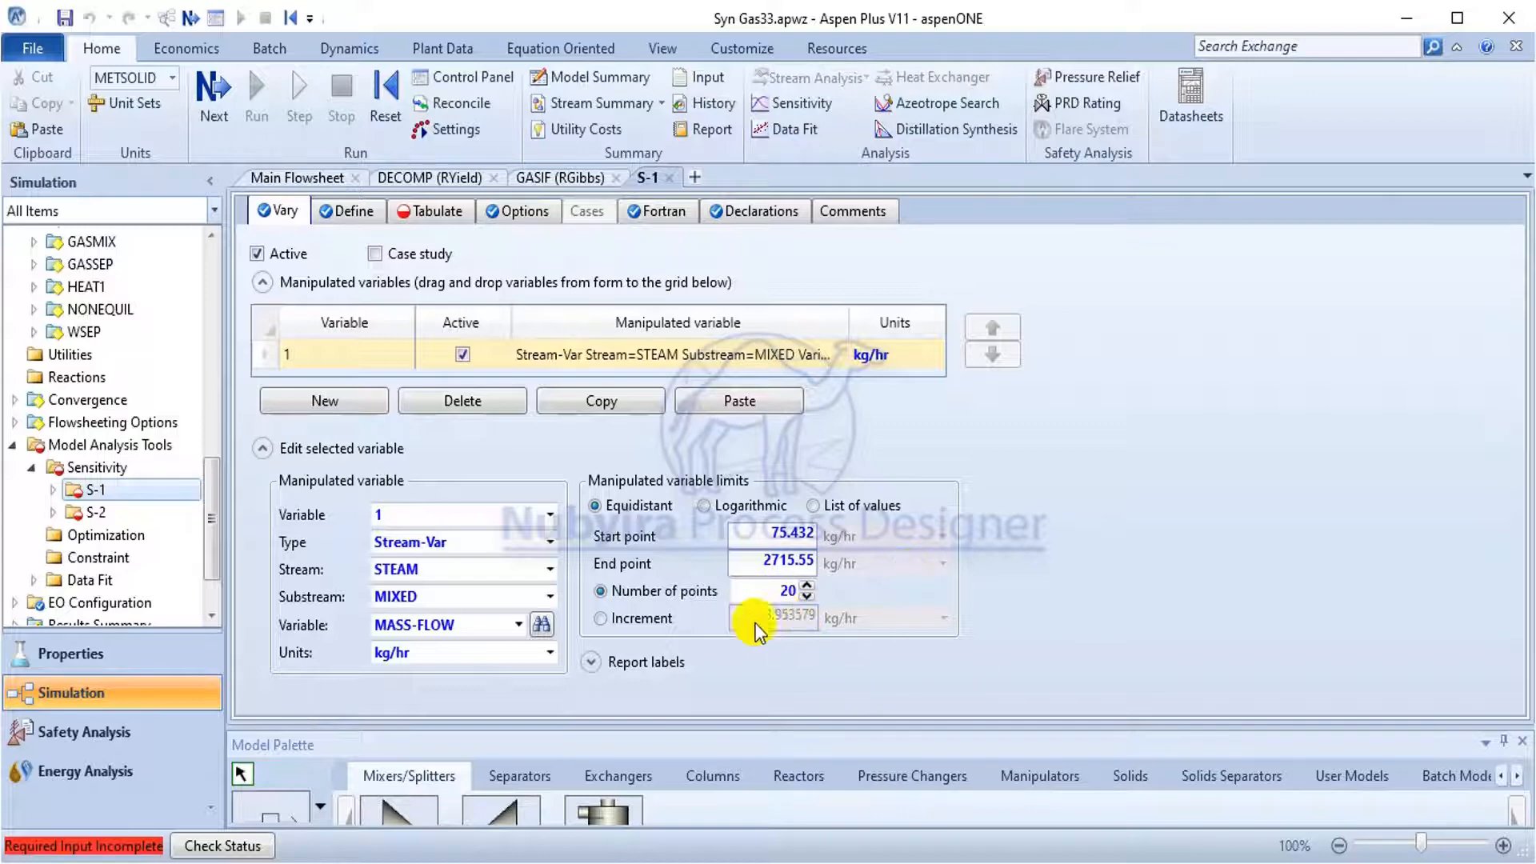
Enter STBR as the tabulated variable in column 1 of the S-1 sensitivity table.
click(417, 215)
click(436, 294)
click(445, 332)
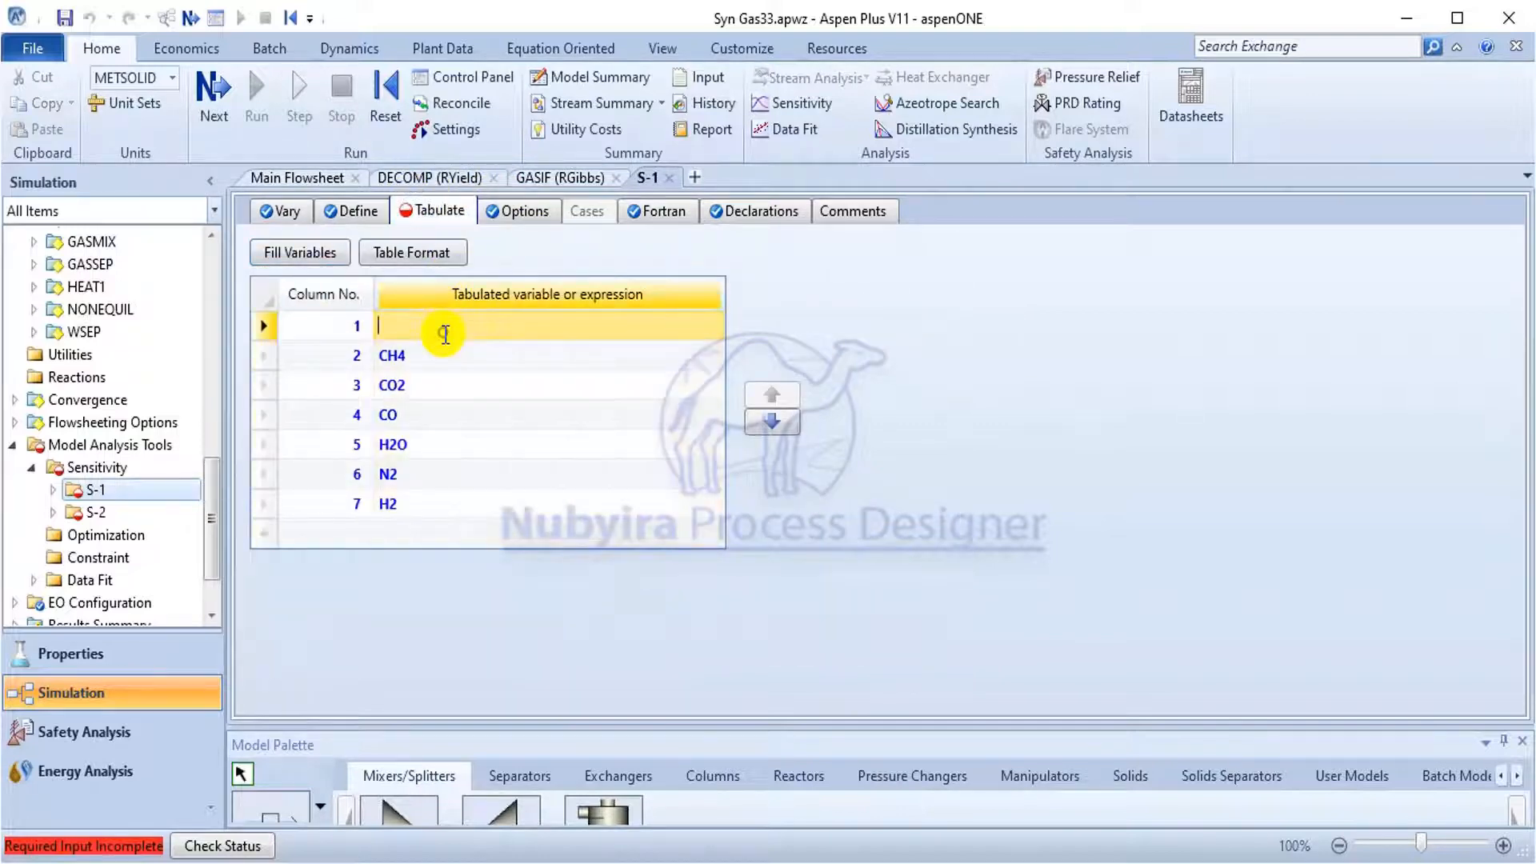
text(SD)
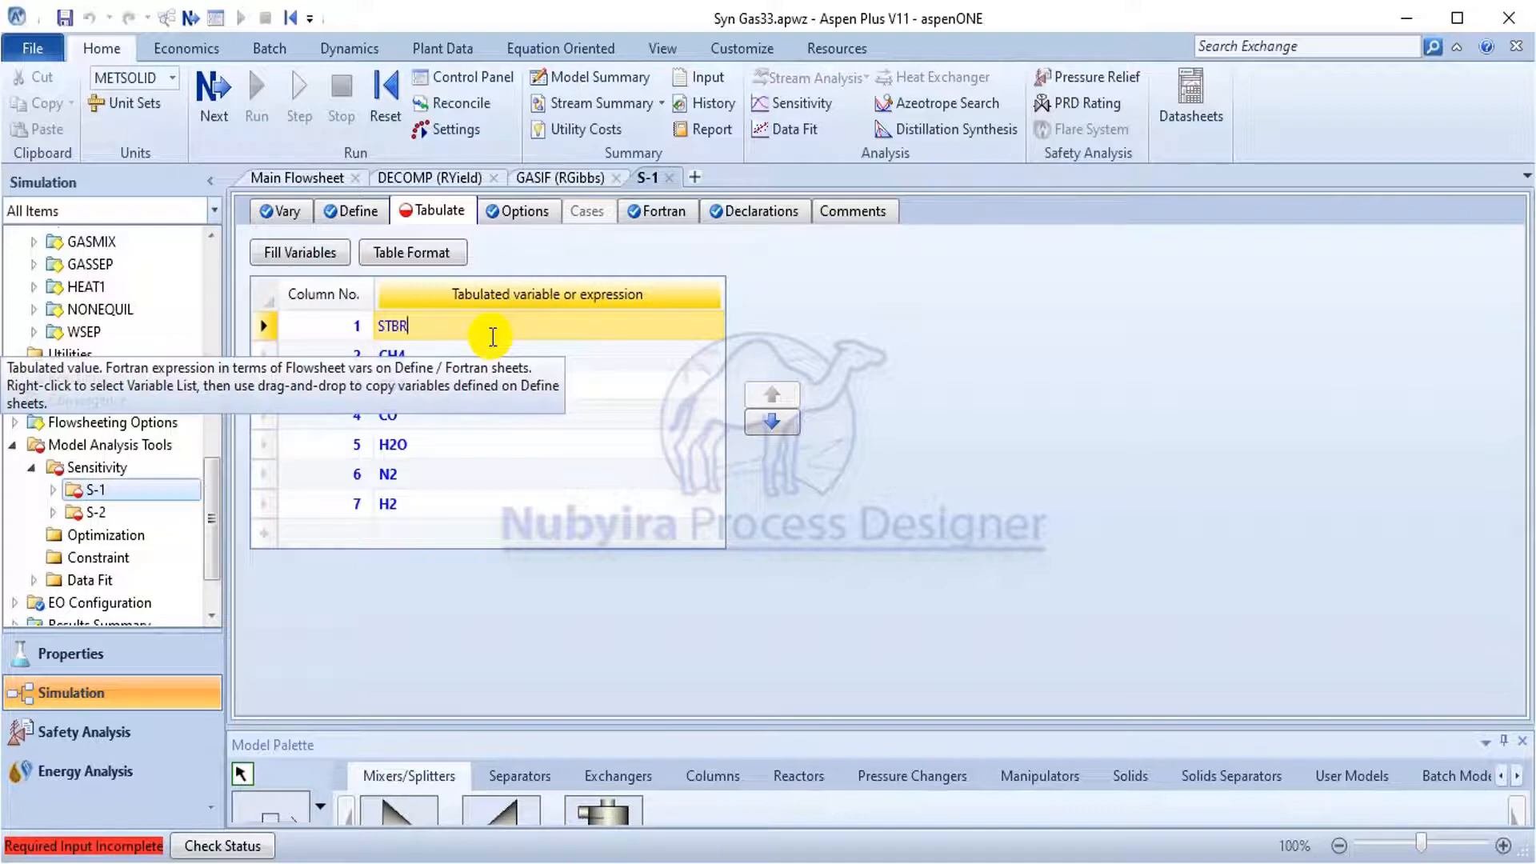
click(503, 377)
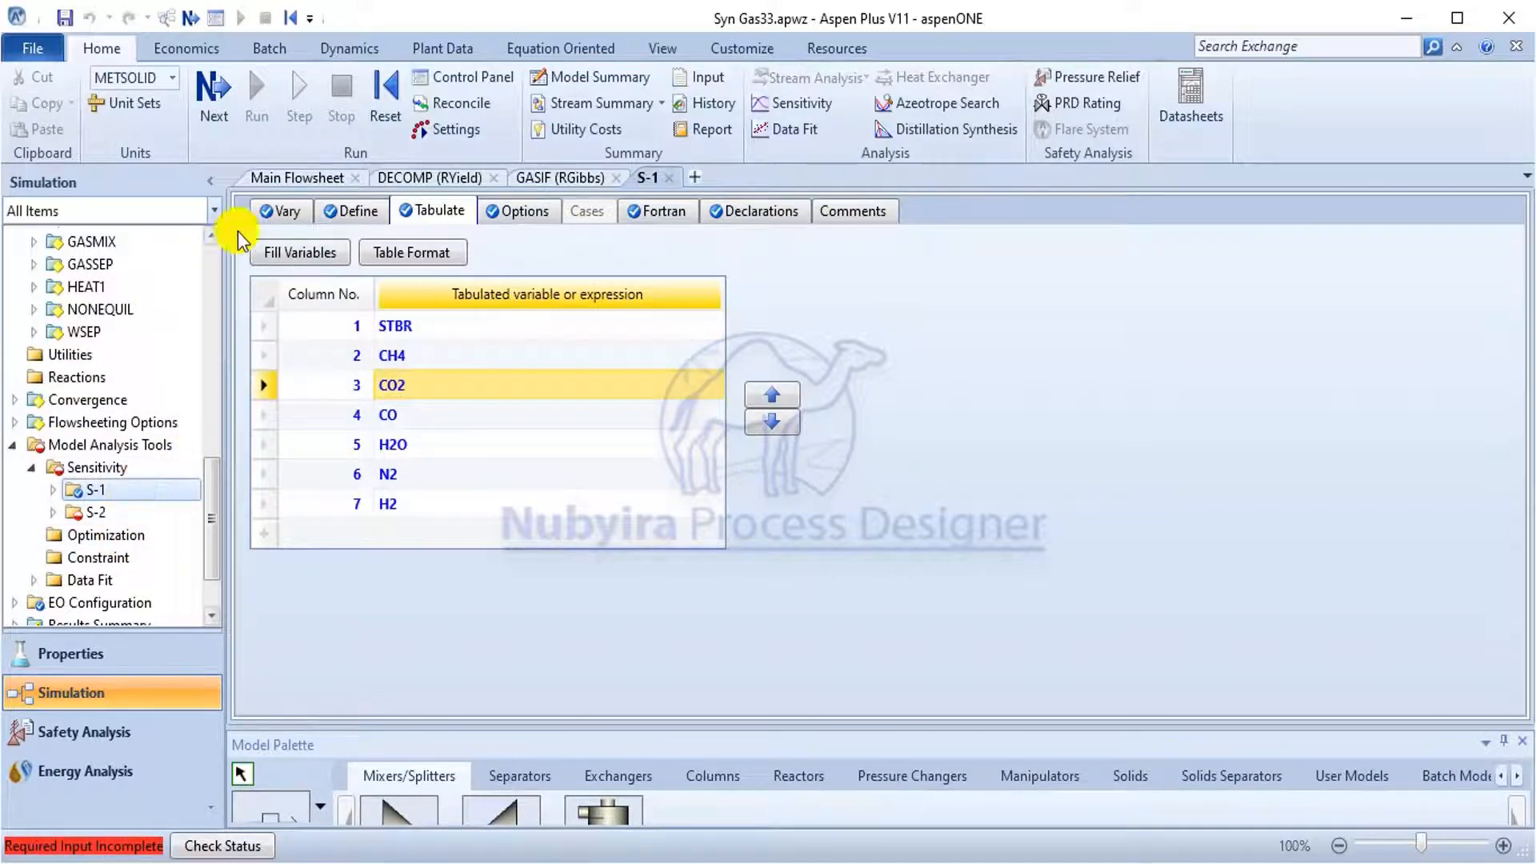
Copy the steam mass flow manipulated variable from S-1 and paste it into the S-2 sensitivity analysis.
click(263, 210)
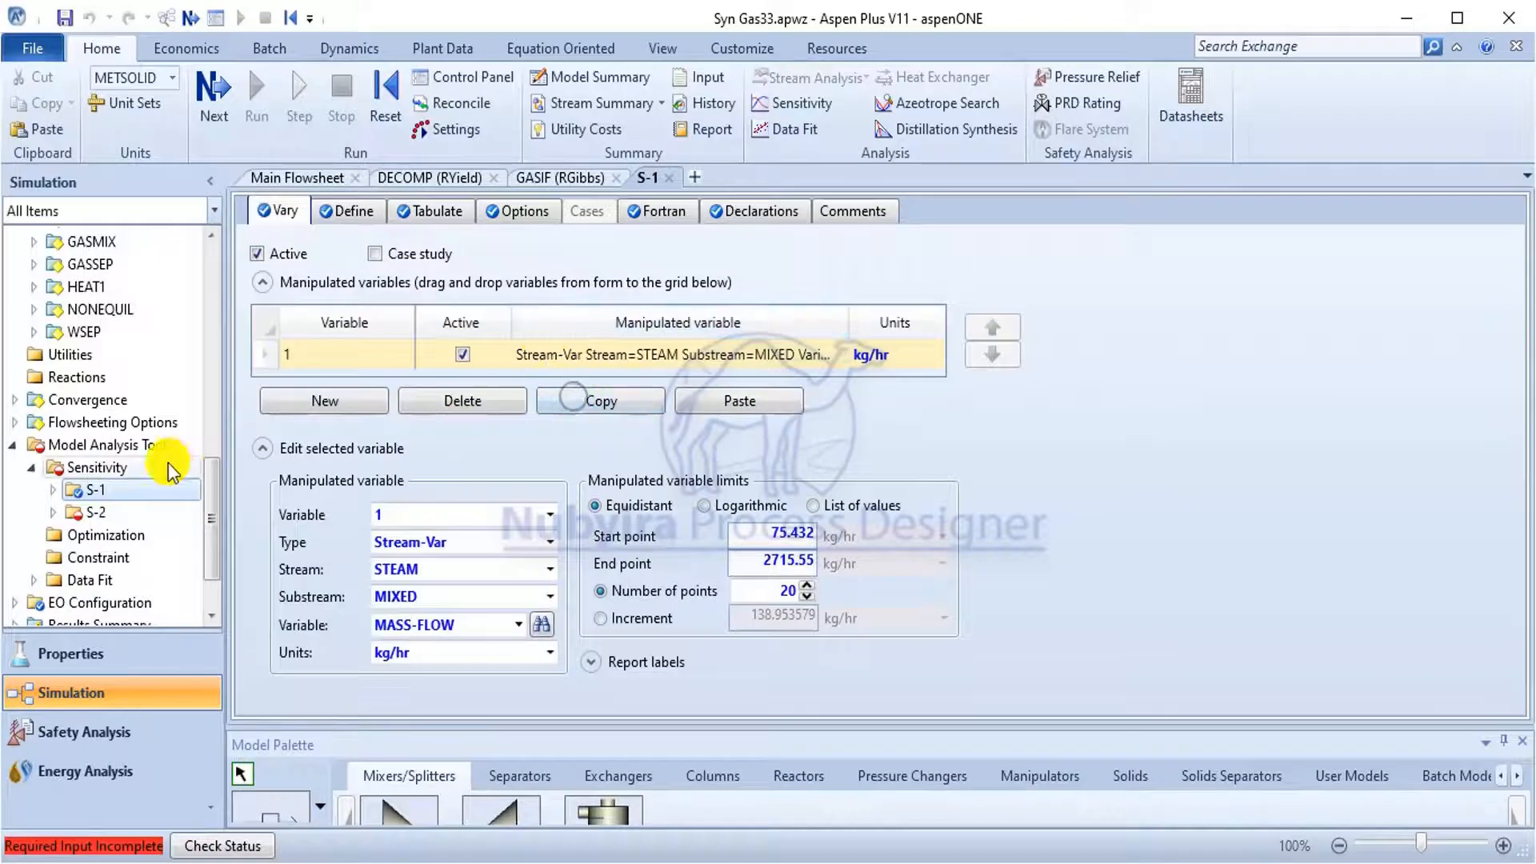
double_click(124, 513)
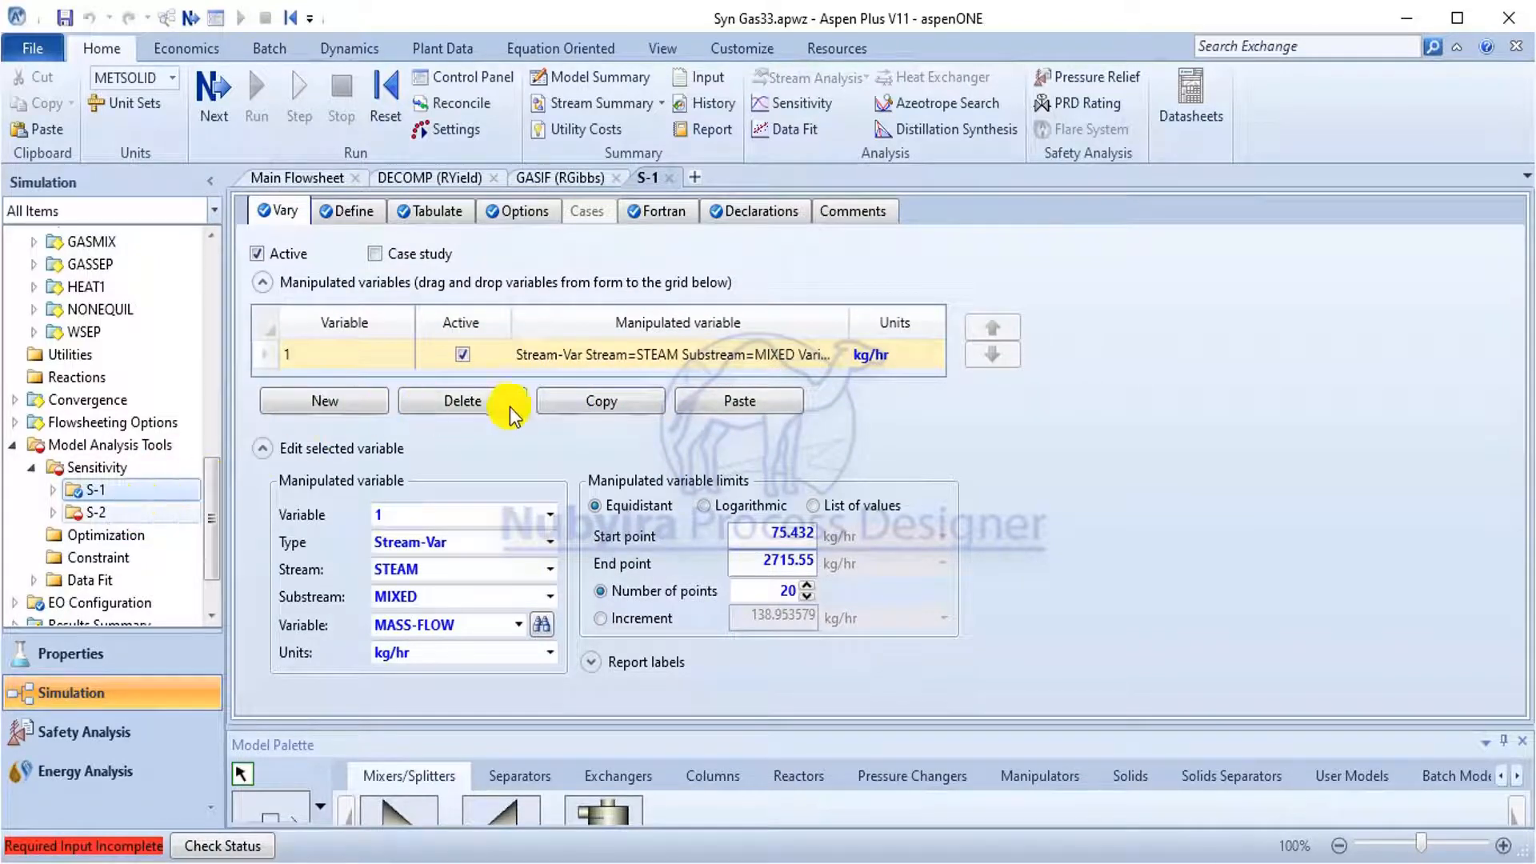
click(713, 401)
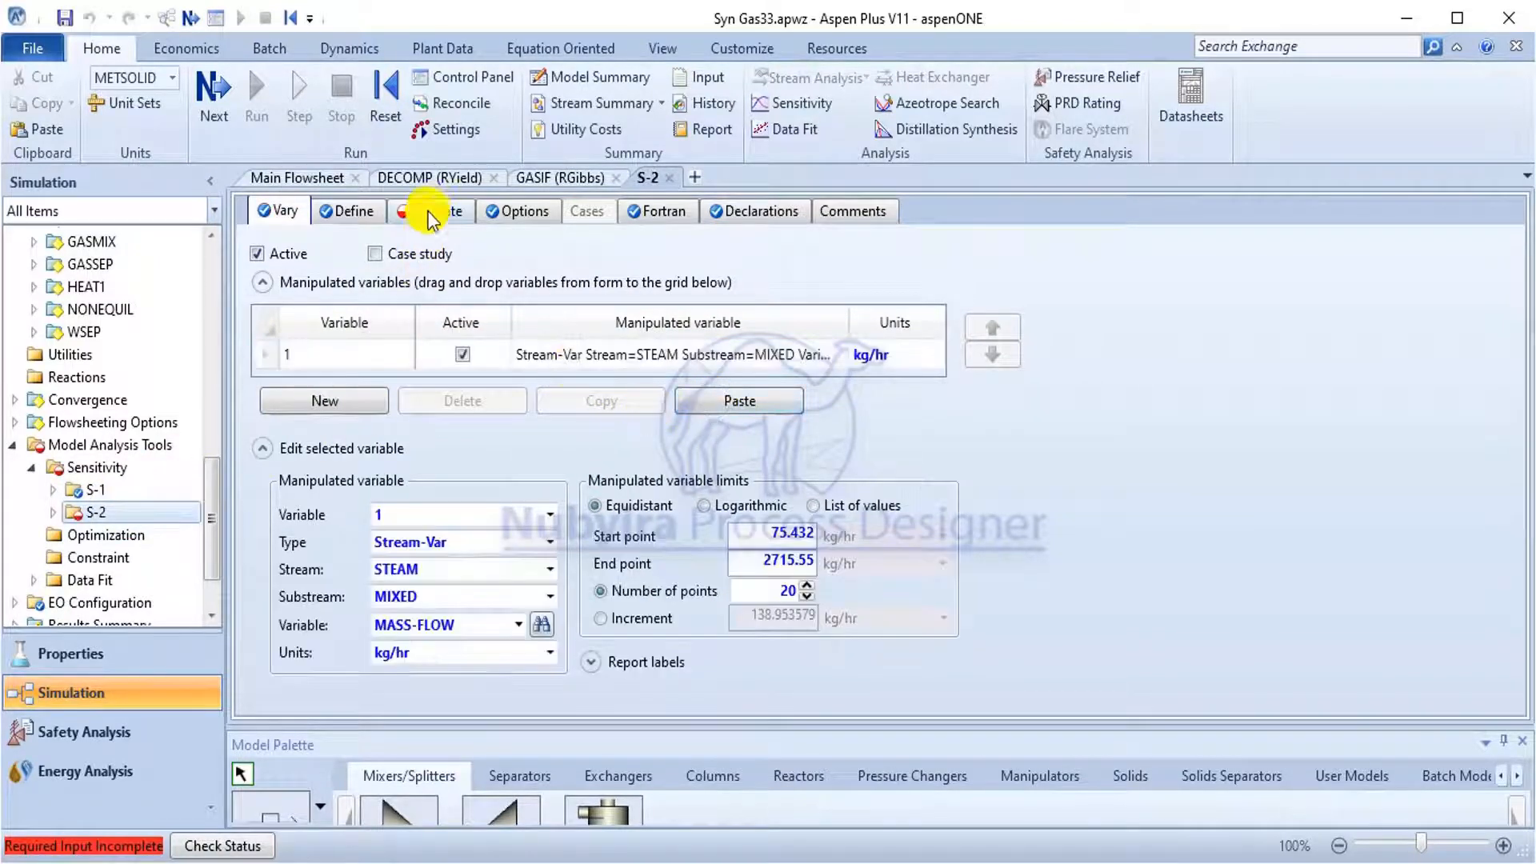
Enter STBR as the tabulated variable in column 1 of the S-2 sensitivity table.
click(432, 210)
click(410, 328)
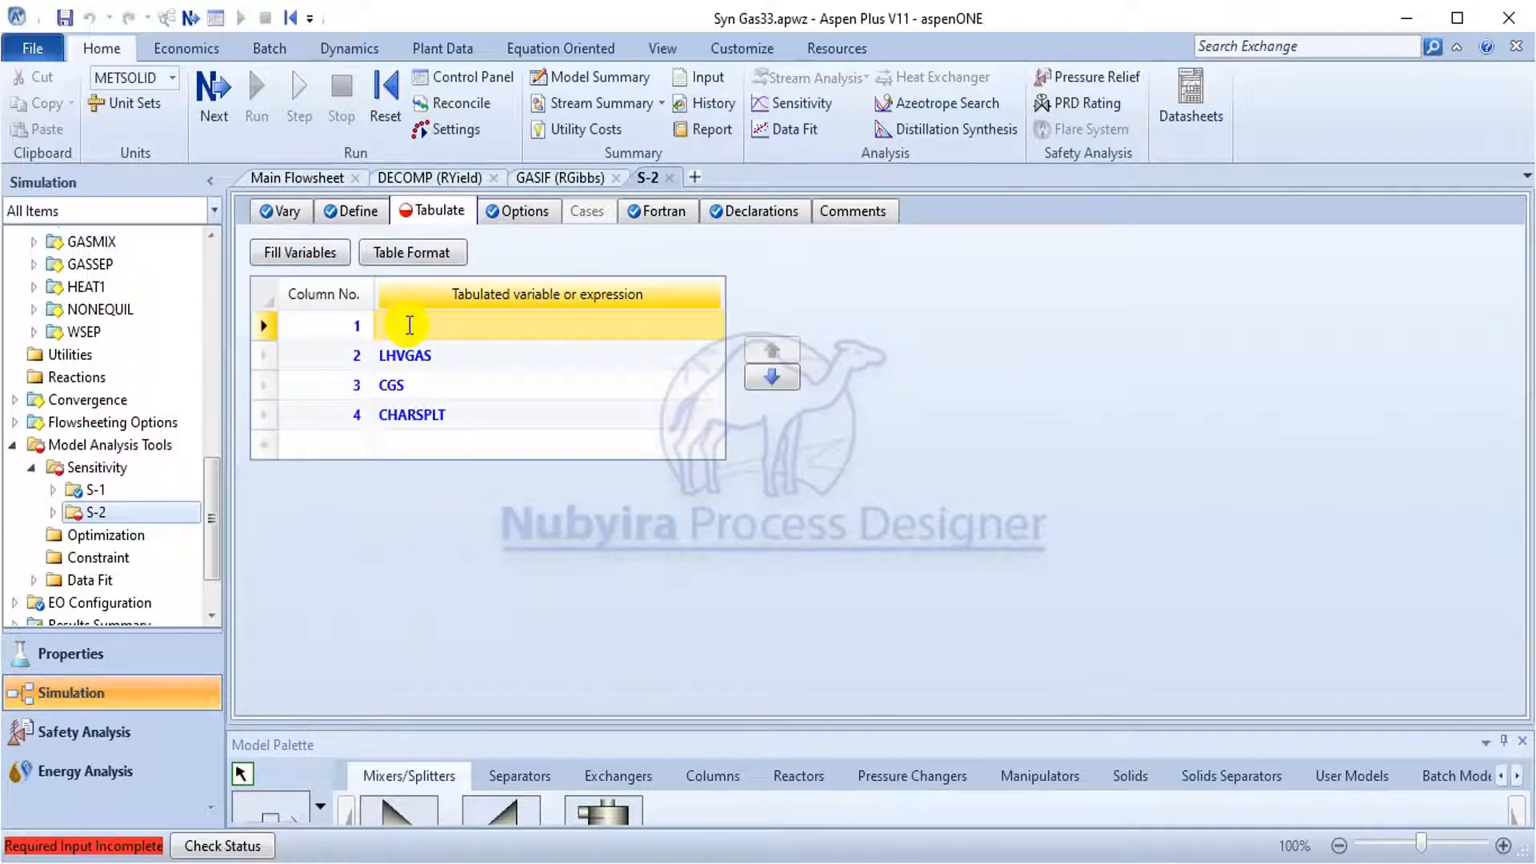
text(S)
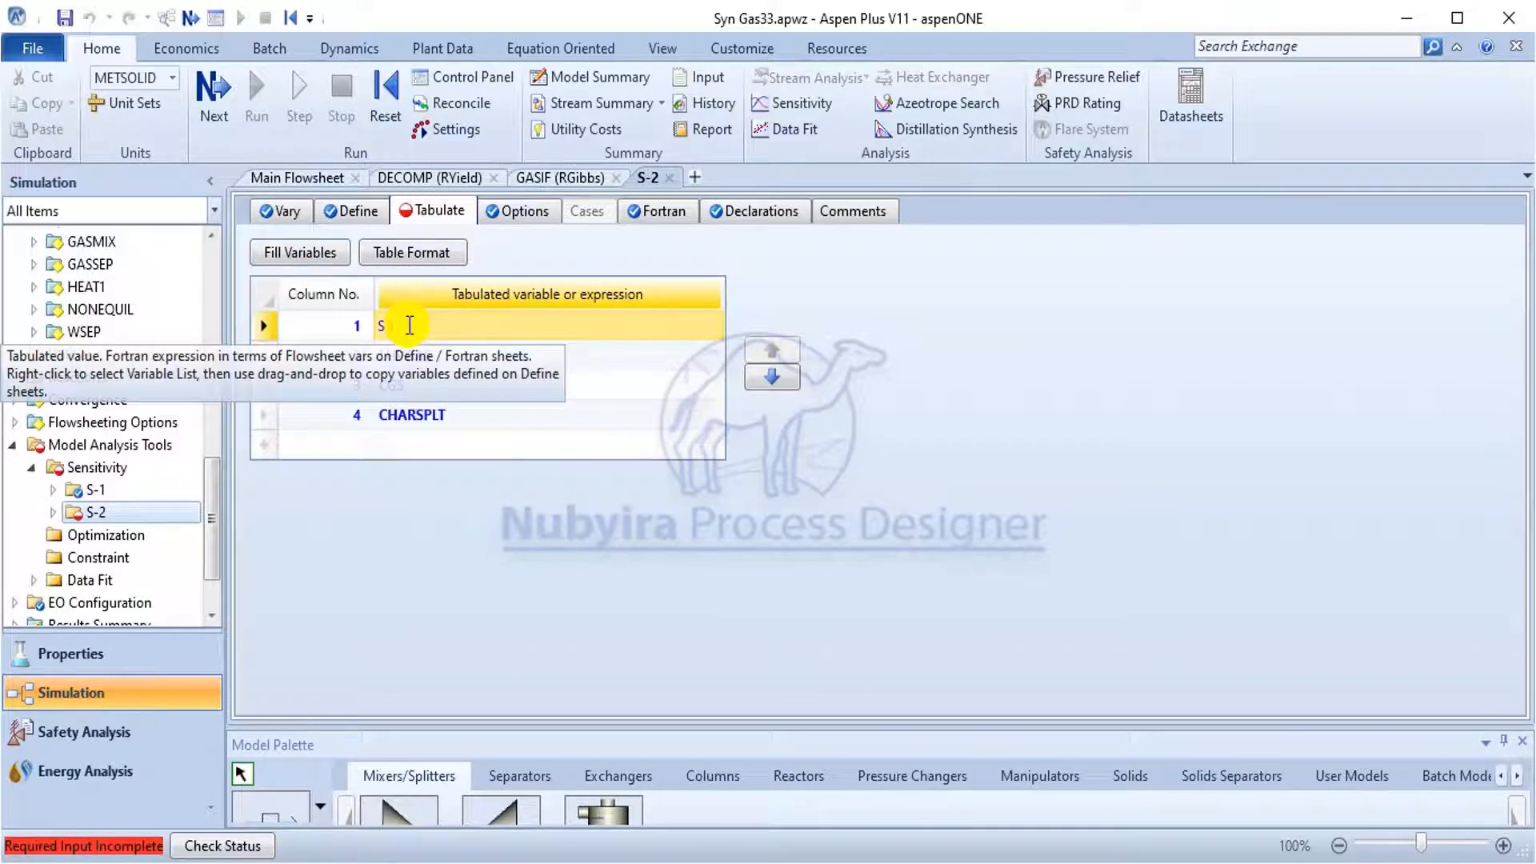
text(TBR)
click(470, 376)
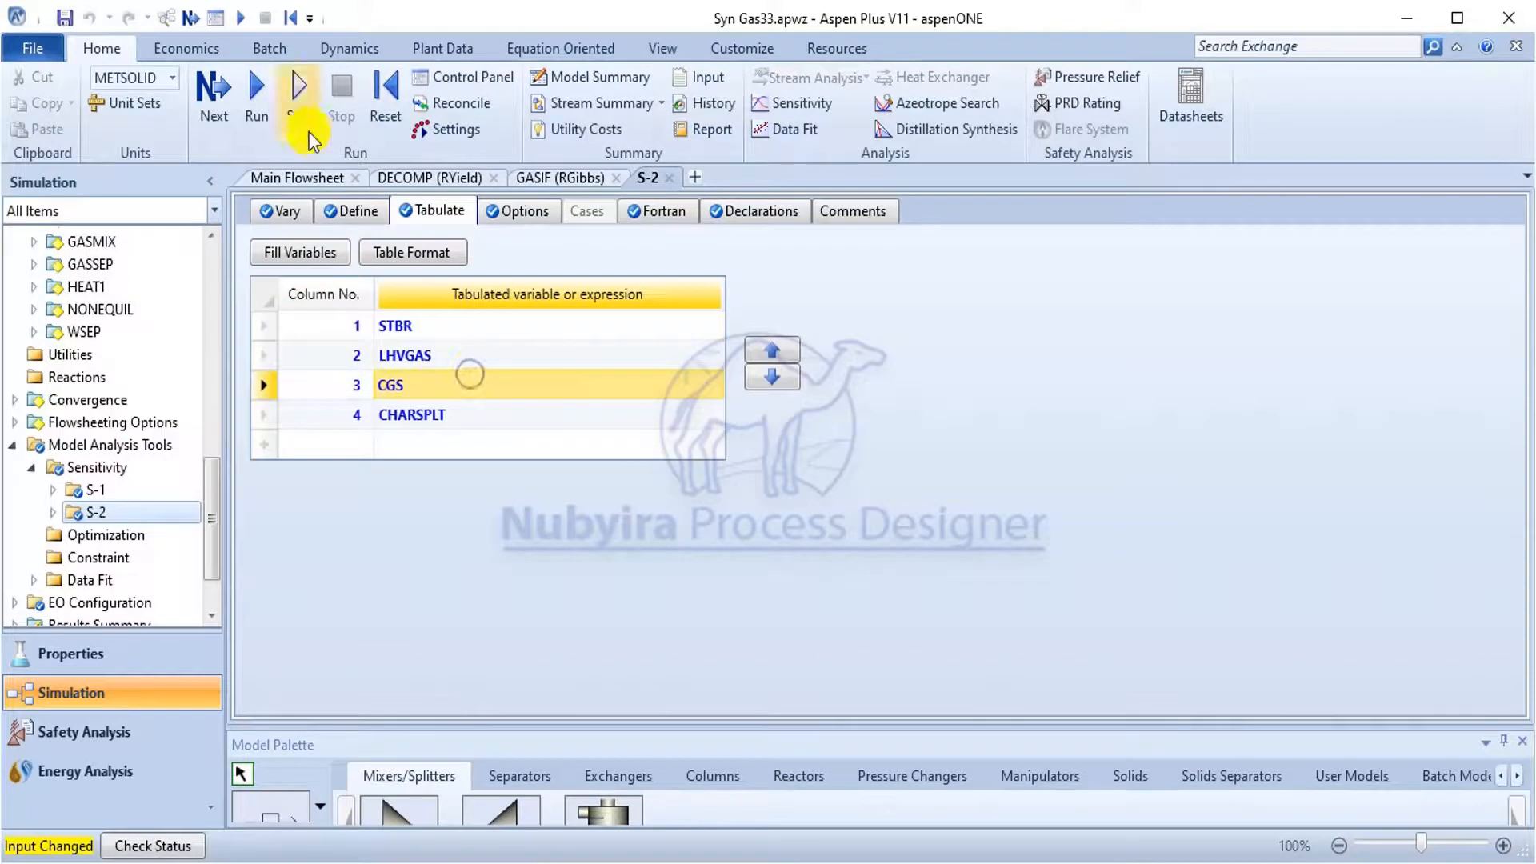
Run the simulation and open the results table of the S-1 sensitivity analysis.
click(248, 88)
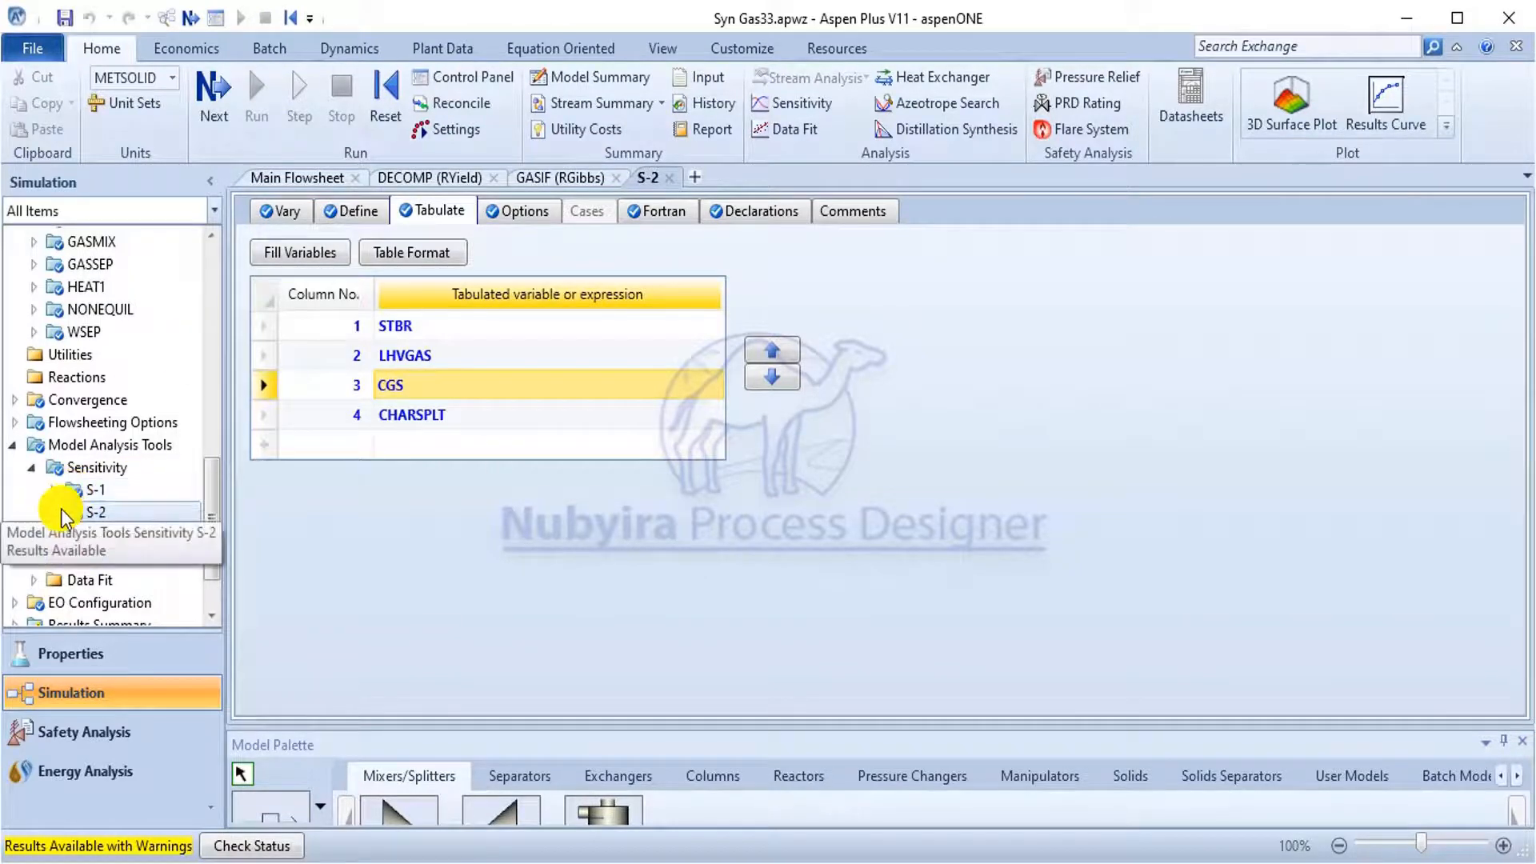
click(53, 490)
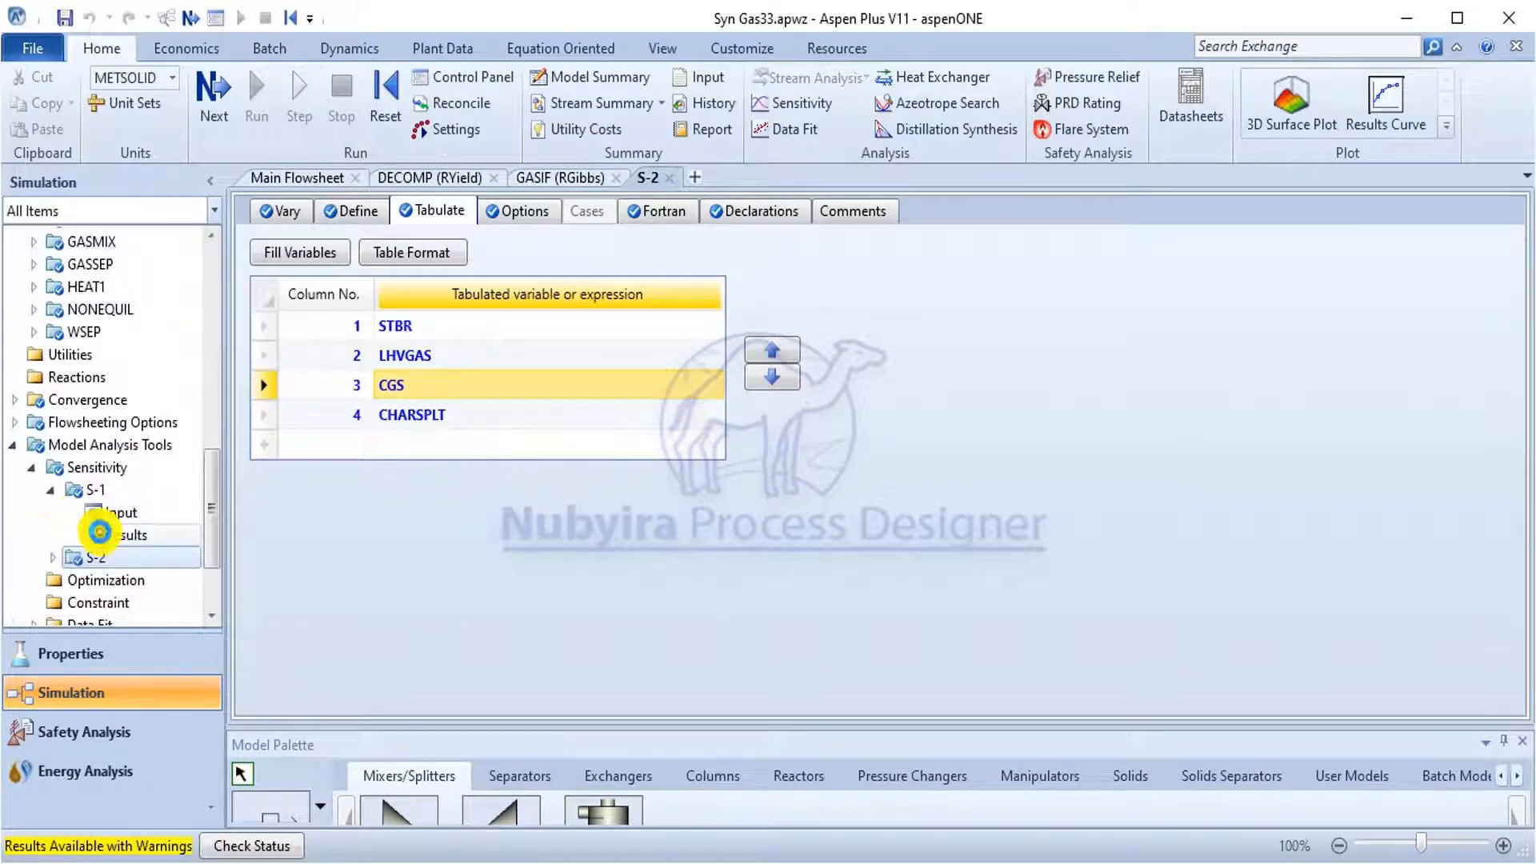
click(103, 533)
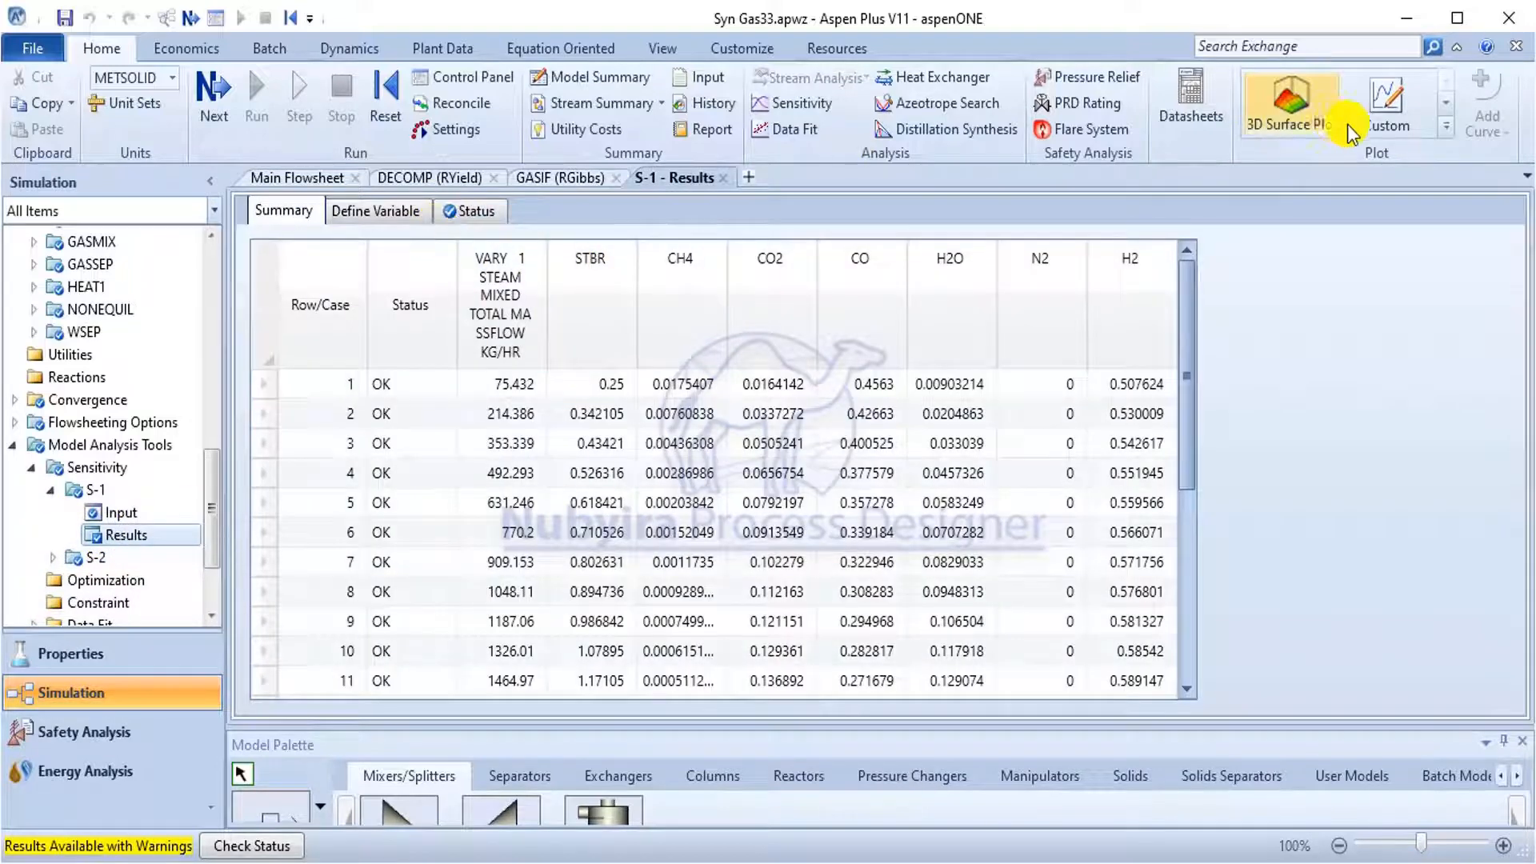
Plot an S-1 results curve with STBR on the X axis and the CH4, CO2, CO, H2O, N2 and H2 curves.
click(1446, 128)
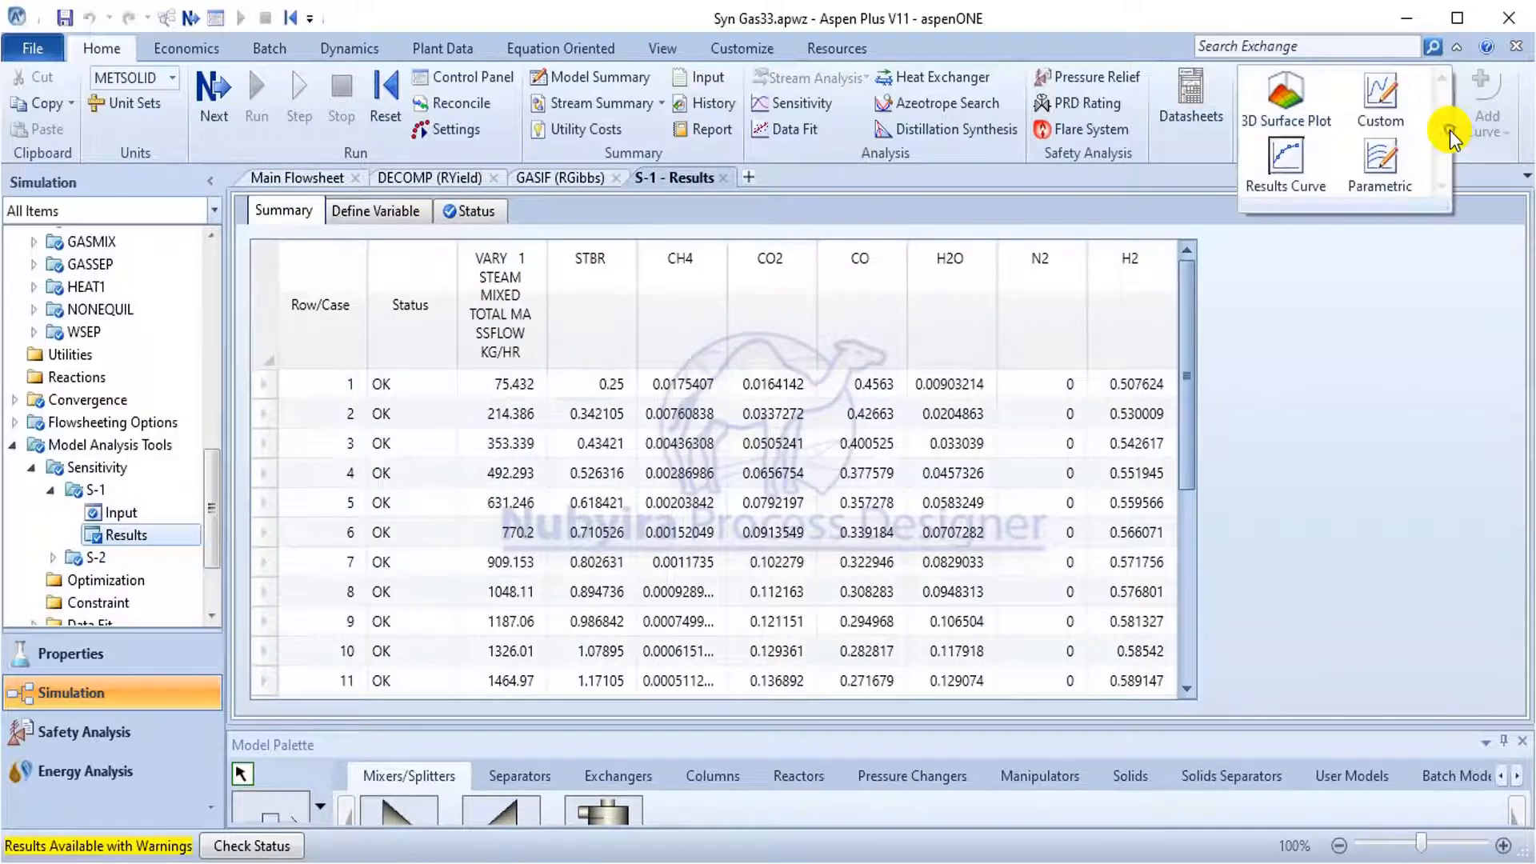
click(1290, 170)
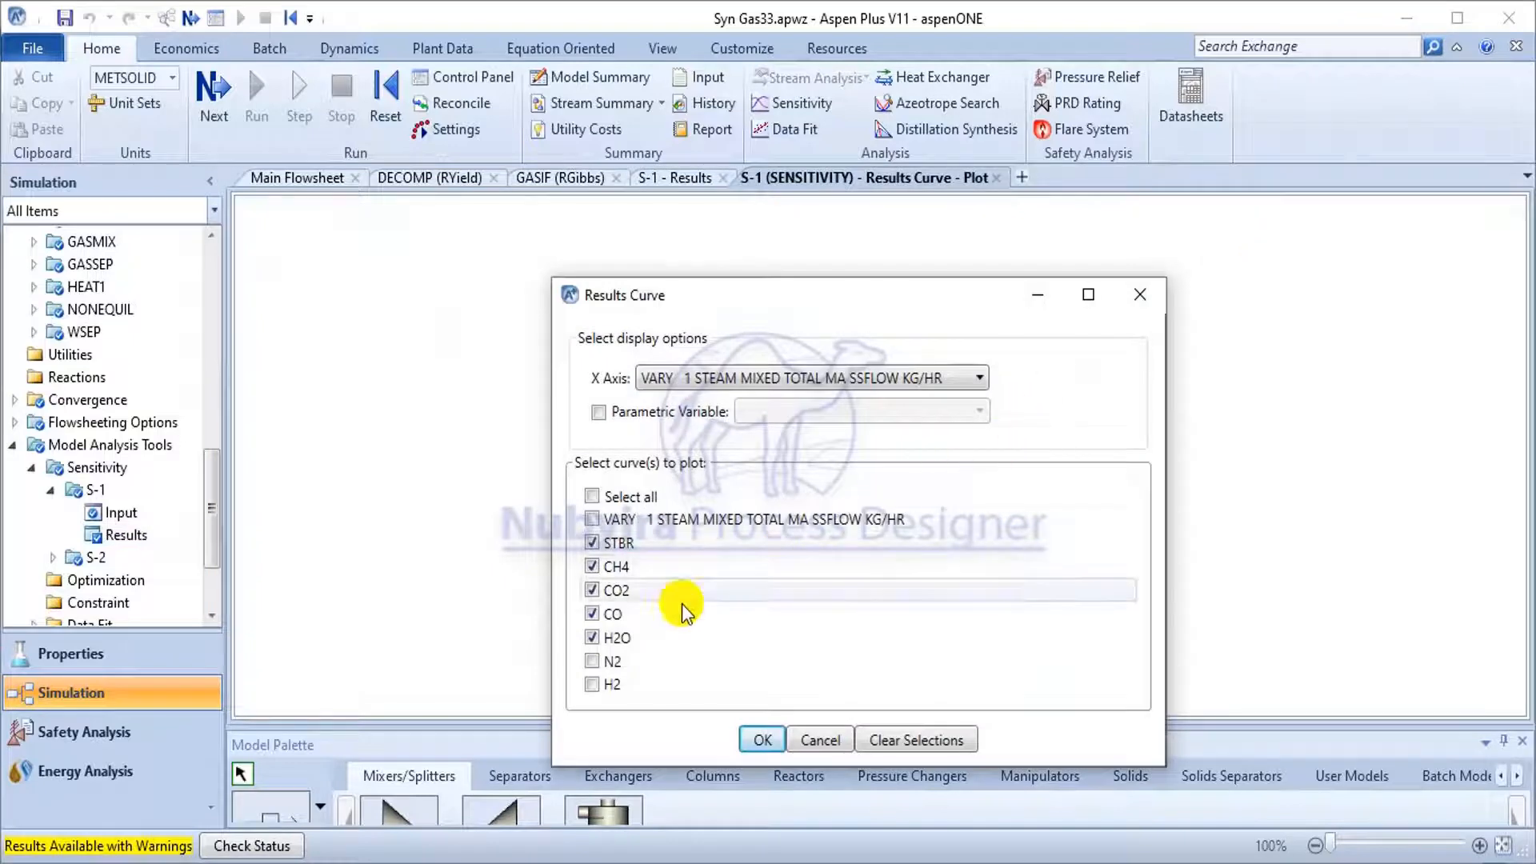
click(600, 660)
click(603, 684)
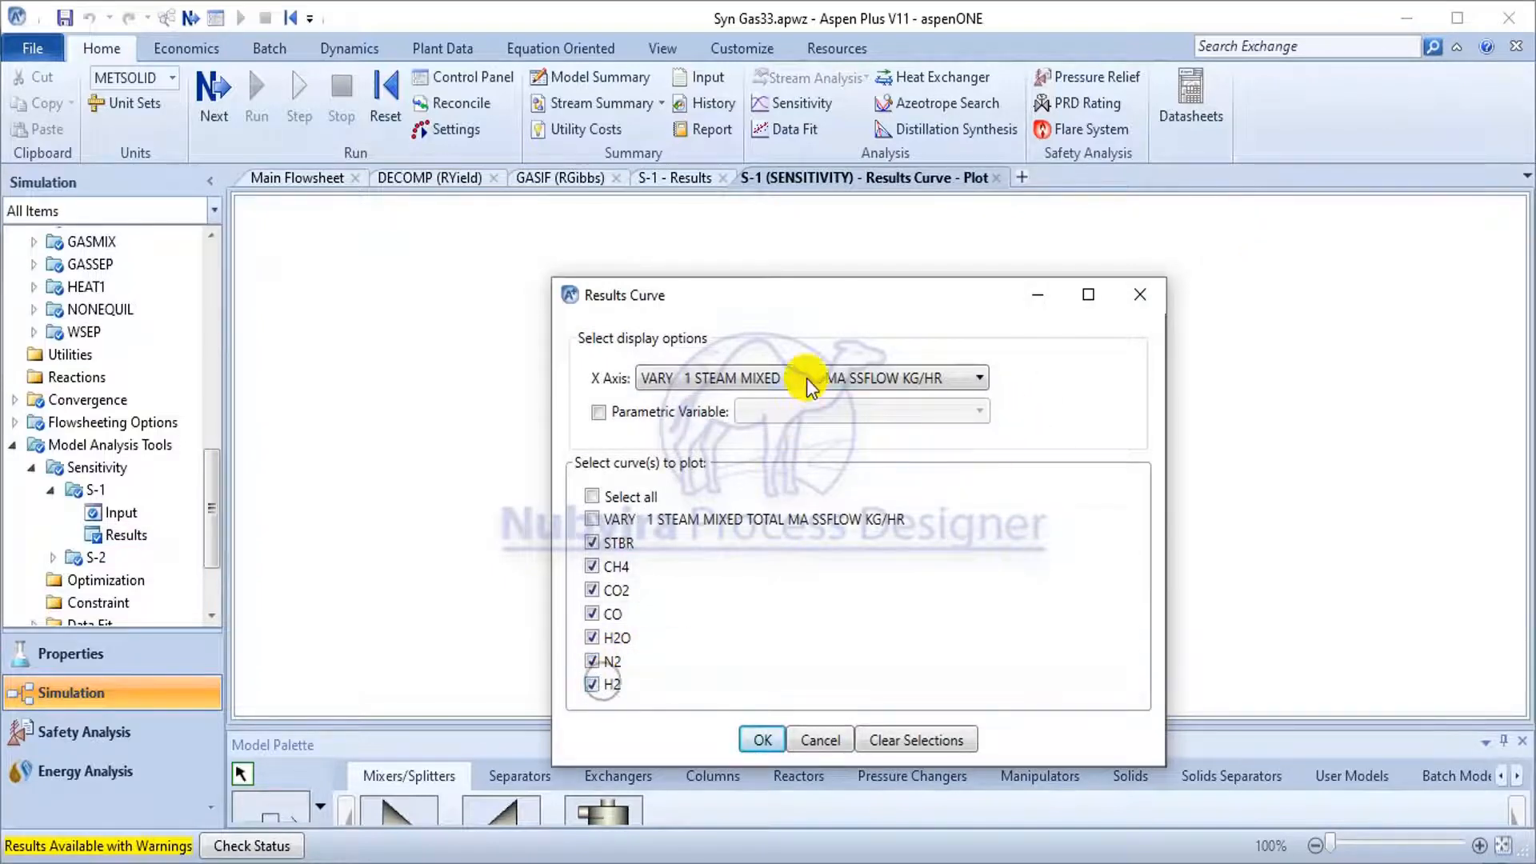
click(806, 379)
click(779, 424)
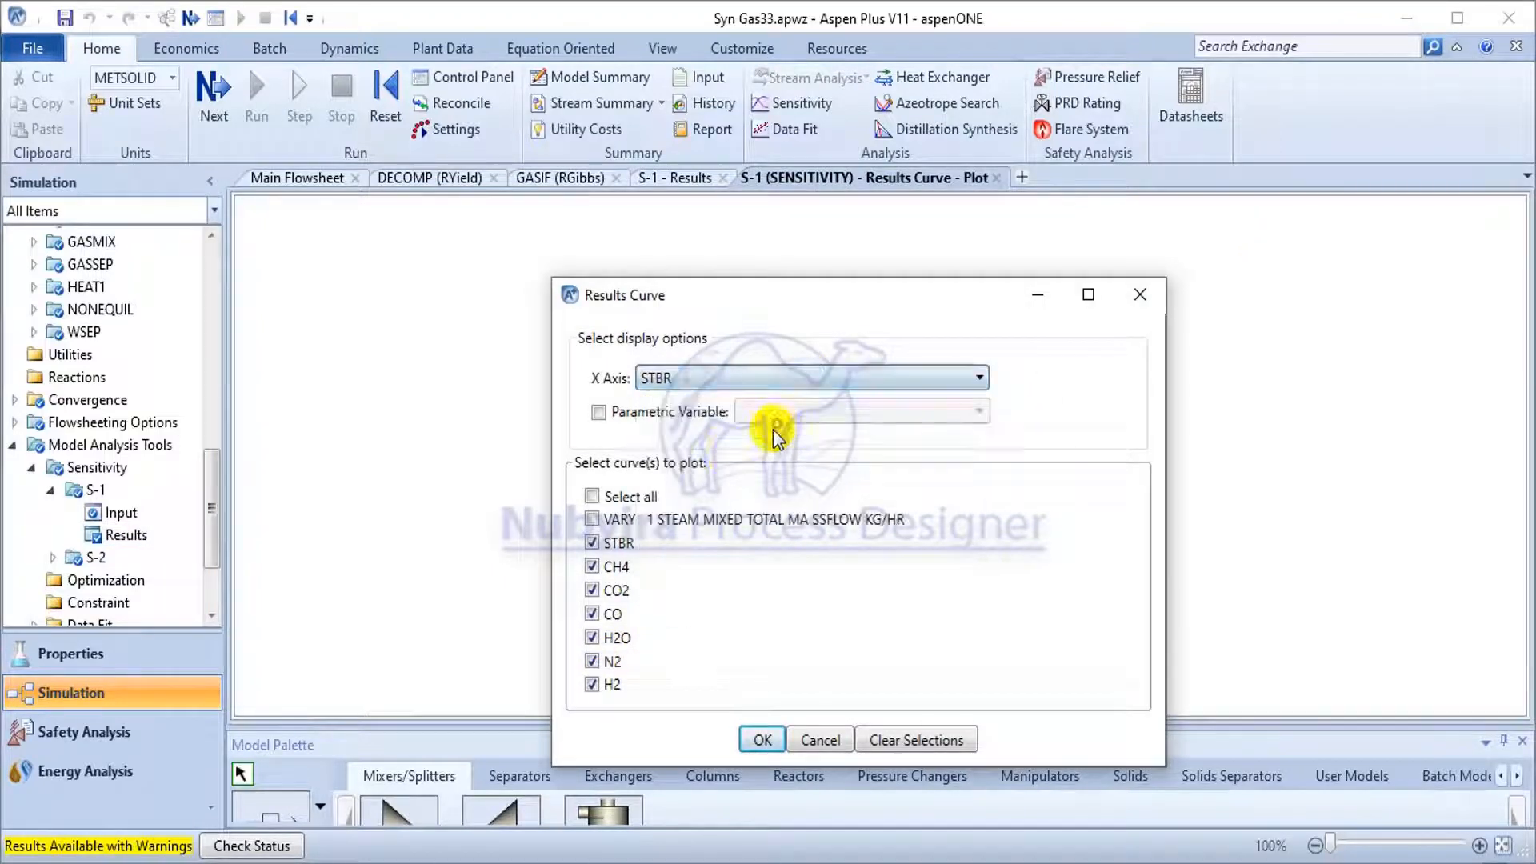
click(632, 547)
click(762, 737)
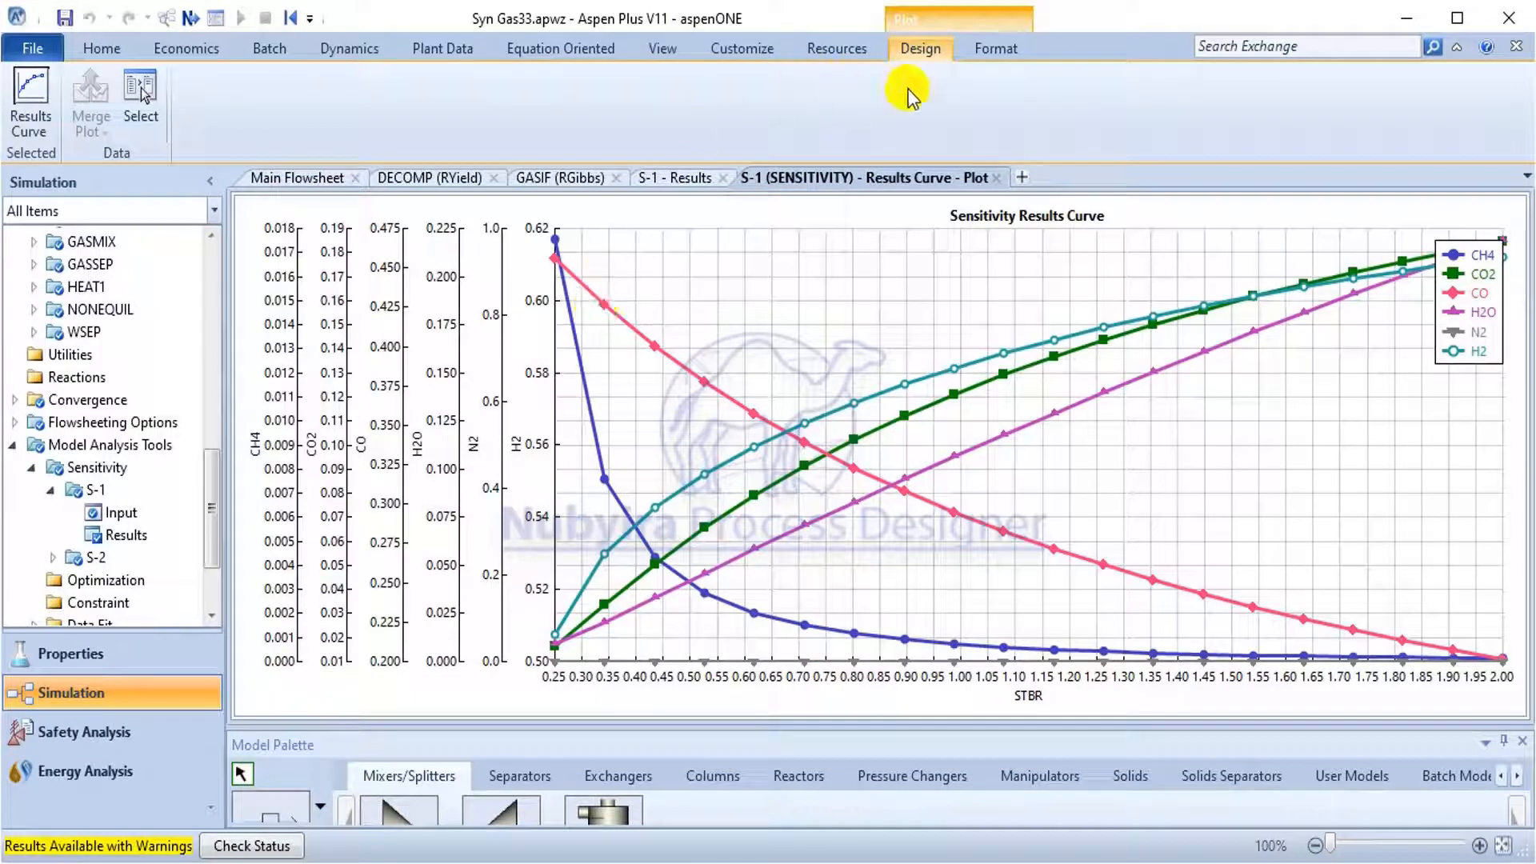
Map all curves of the S-1 sensitivity plot to a single Y axis.
click(983, 48)
click(352, 132)
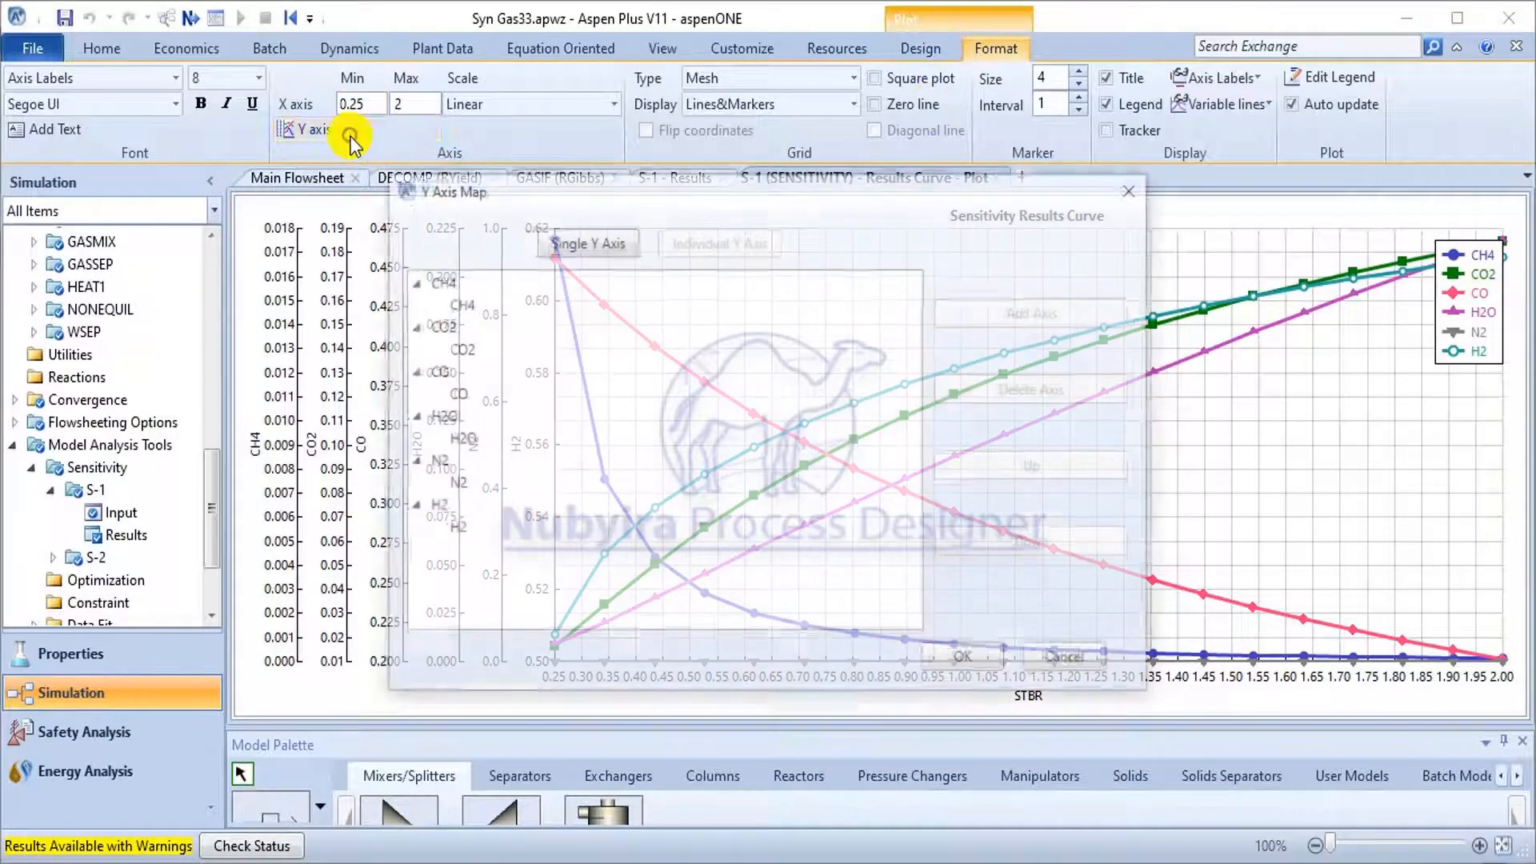
click(585, 240)
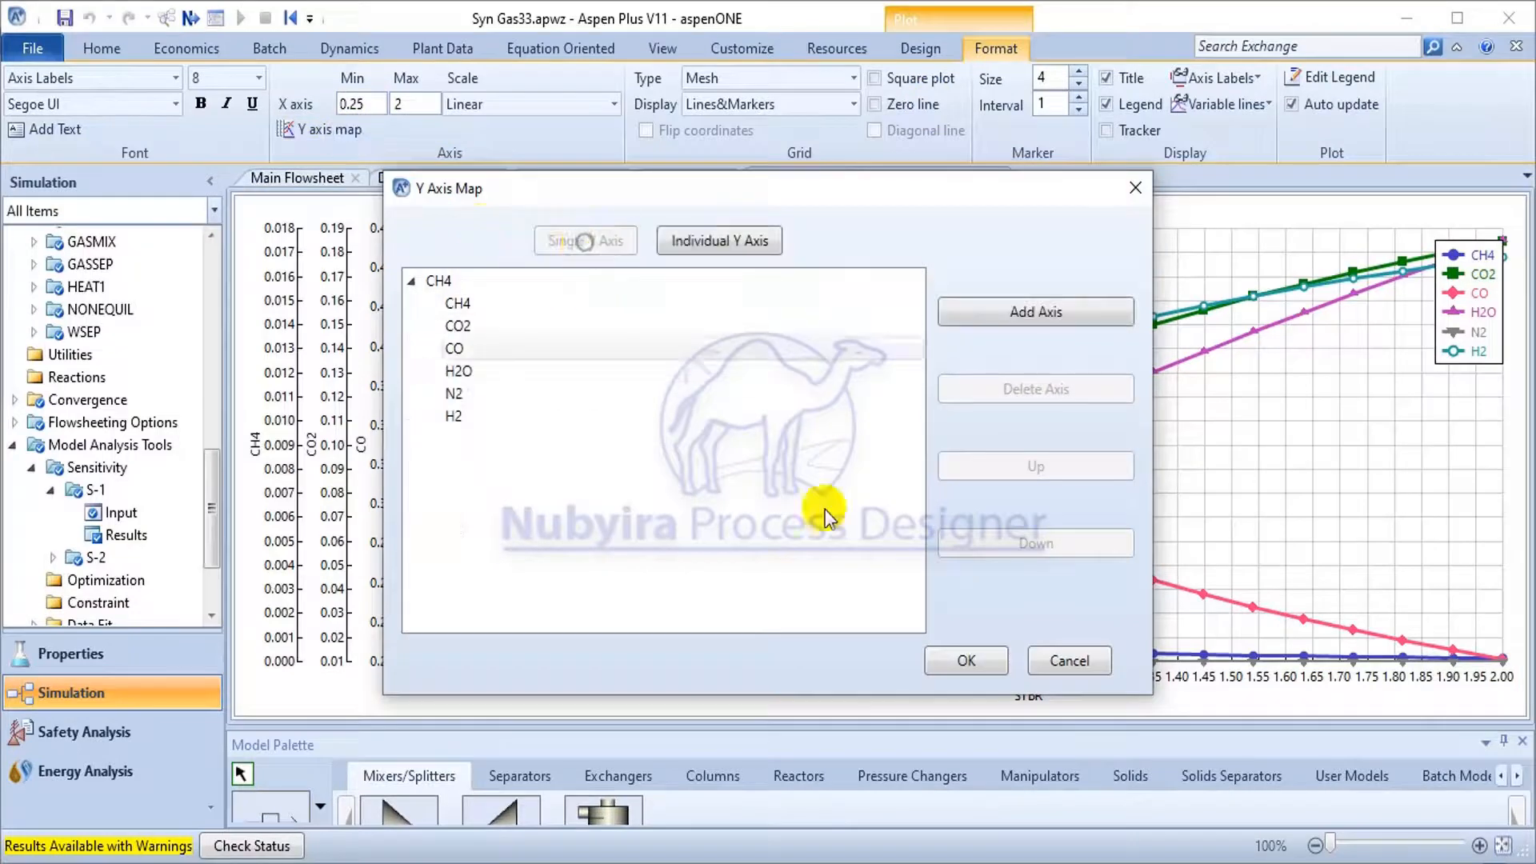
click(967, 661)
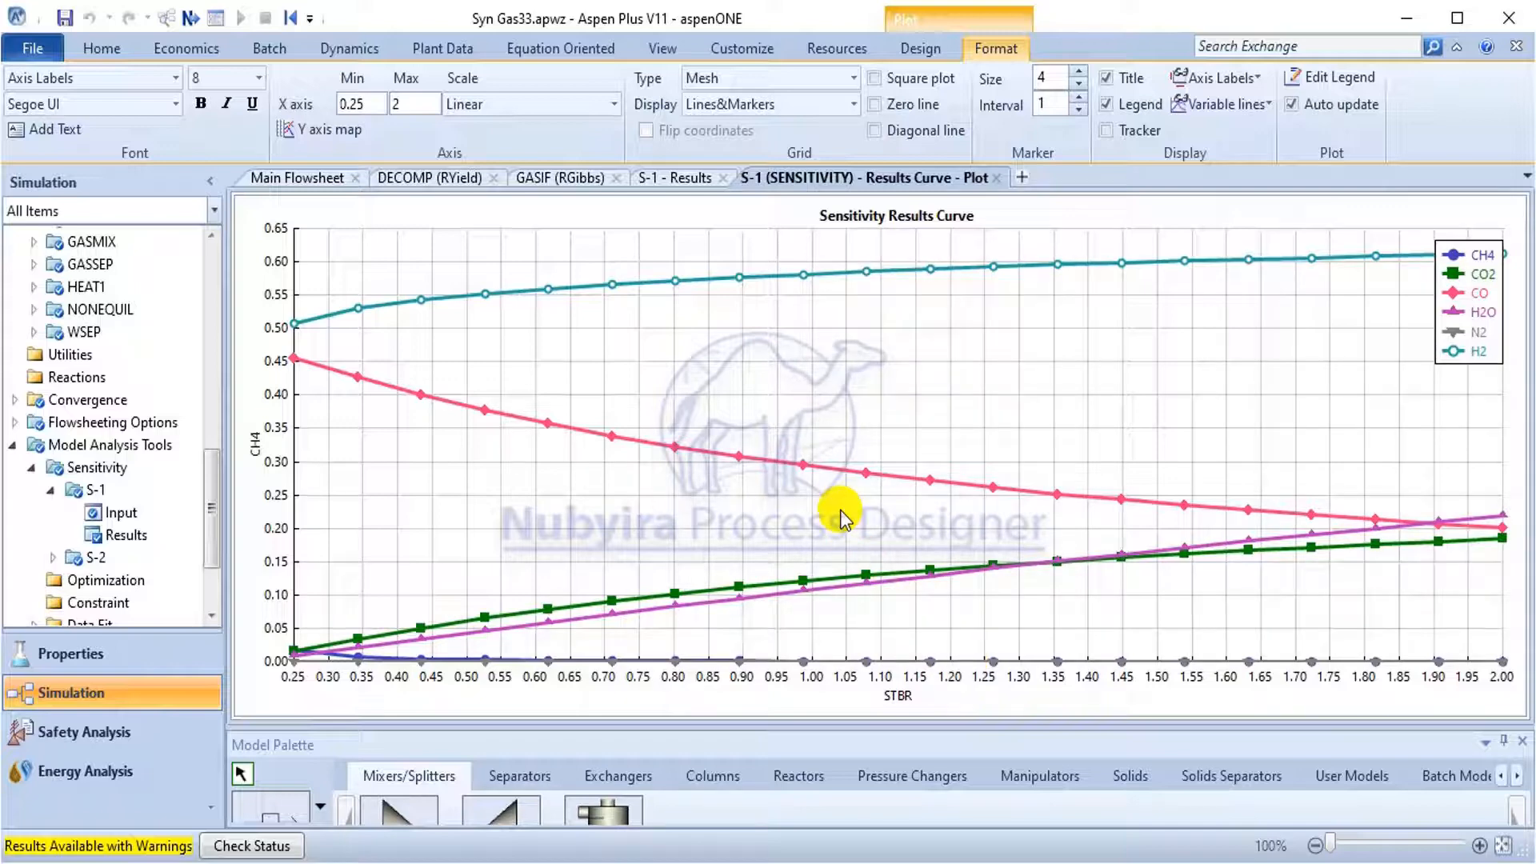
scroll(102, 344, up, 6)
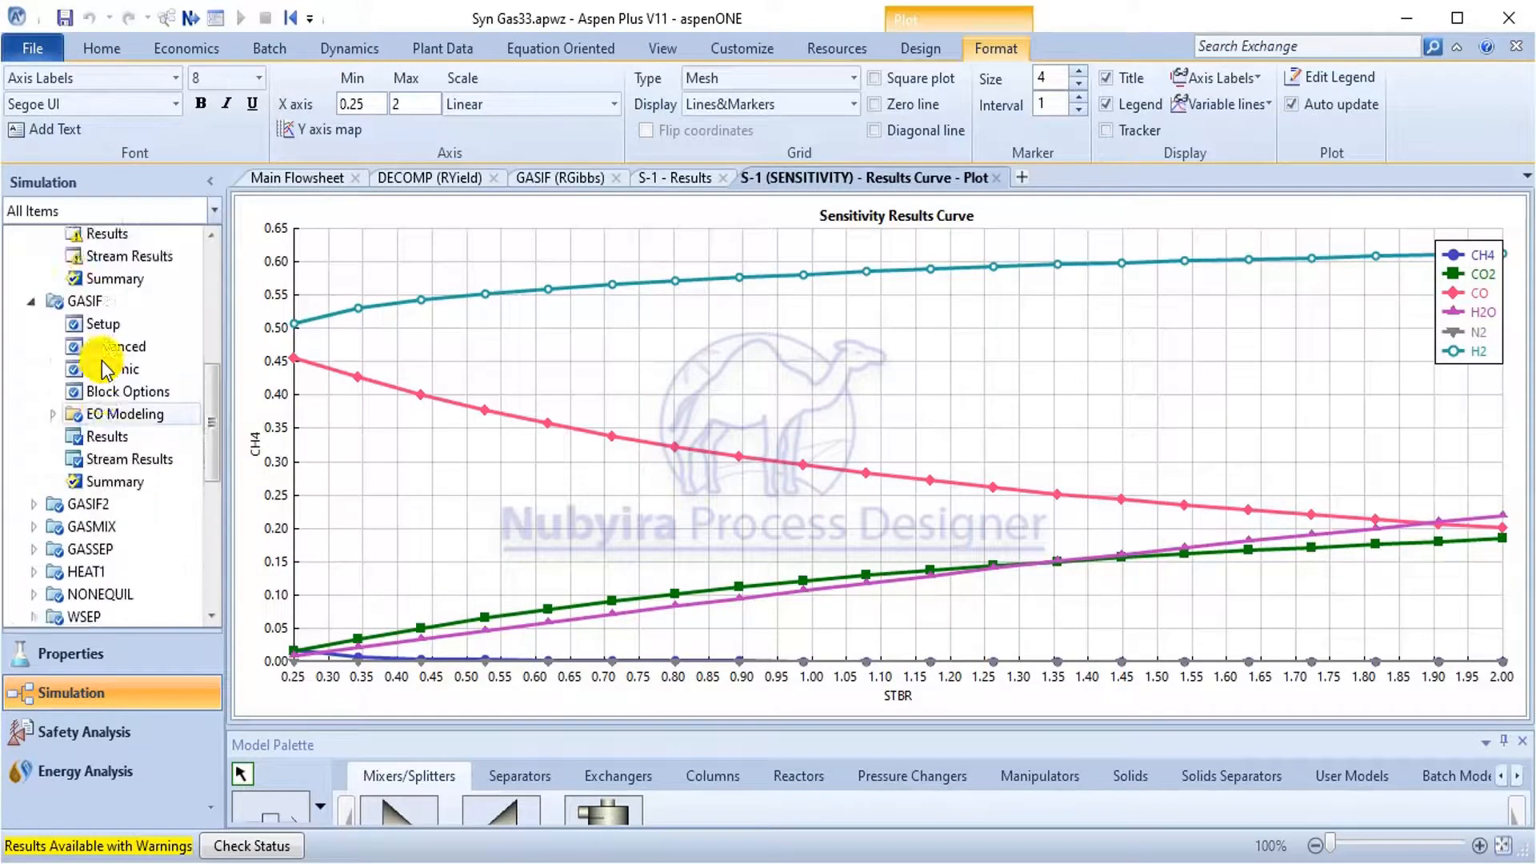
Collapse the DECOMP and GASIF blocks in the navigation tree and expand the Design Specs and Calculator folders under Flowsheeting Options.
scroll(102, 355, up, 3)
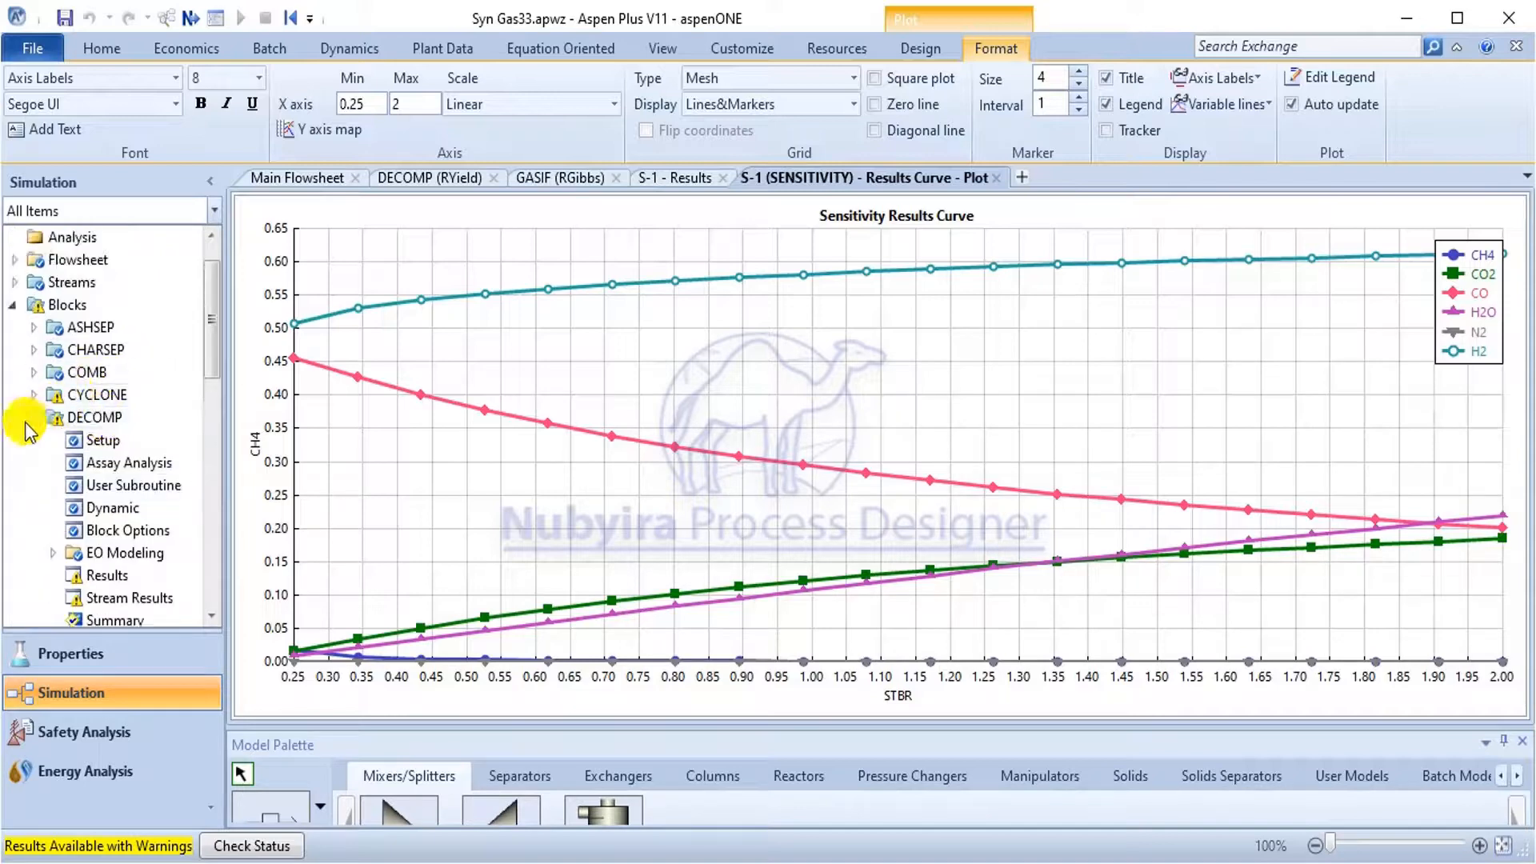
click(30, 417)
click(33, 440)
scroll(72, 478, down, 2)
scroll(76, 479, down, 2)
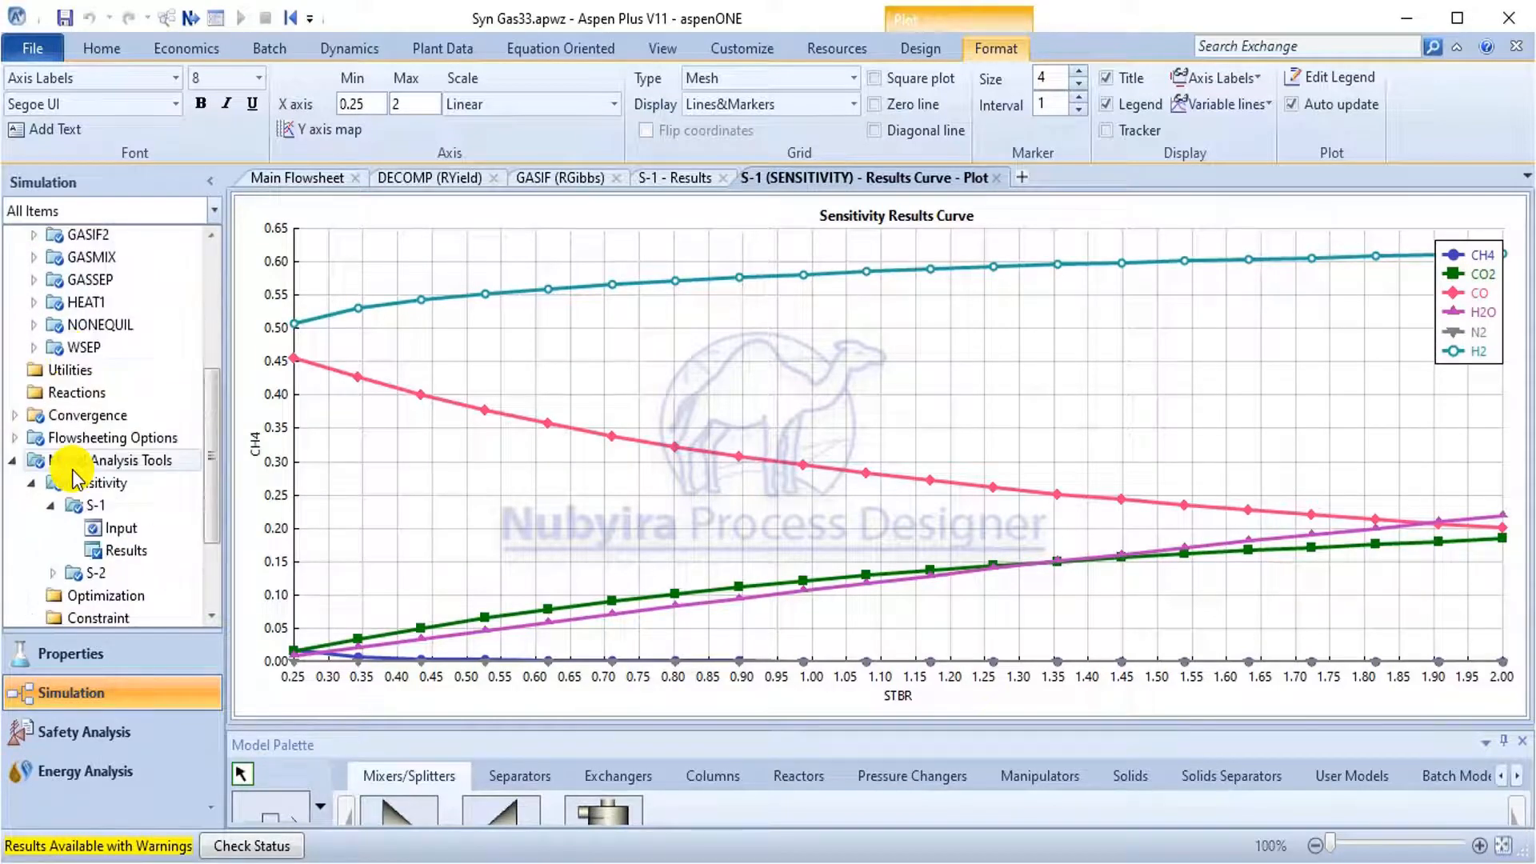
click(13, 437)
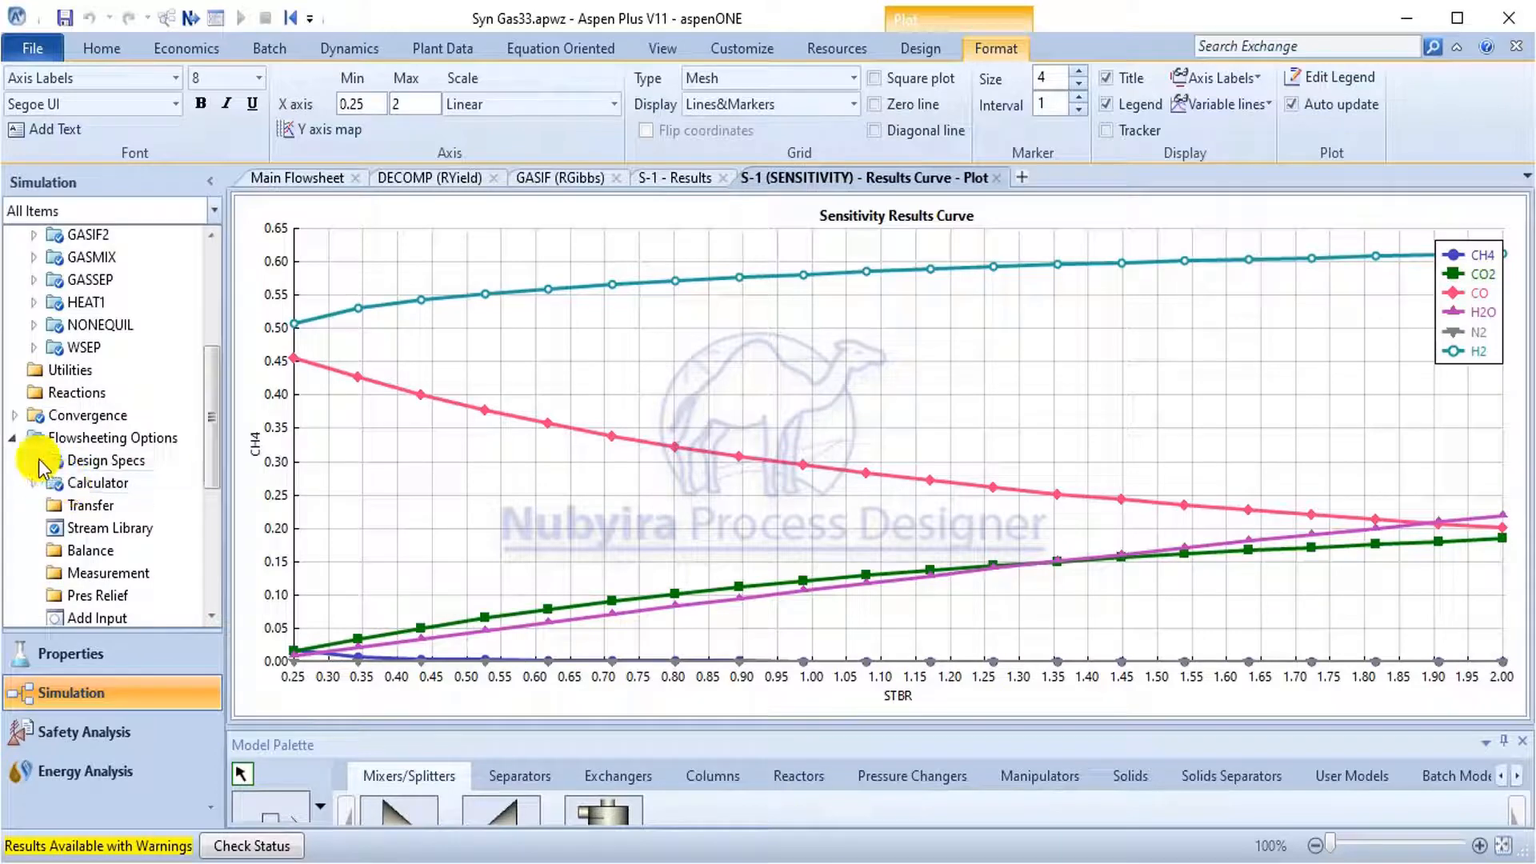
double_click(46, 464)
scroll(50, 512, down, 1)
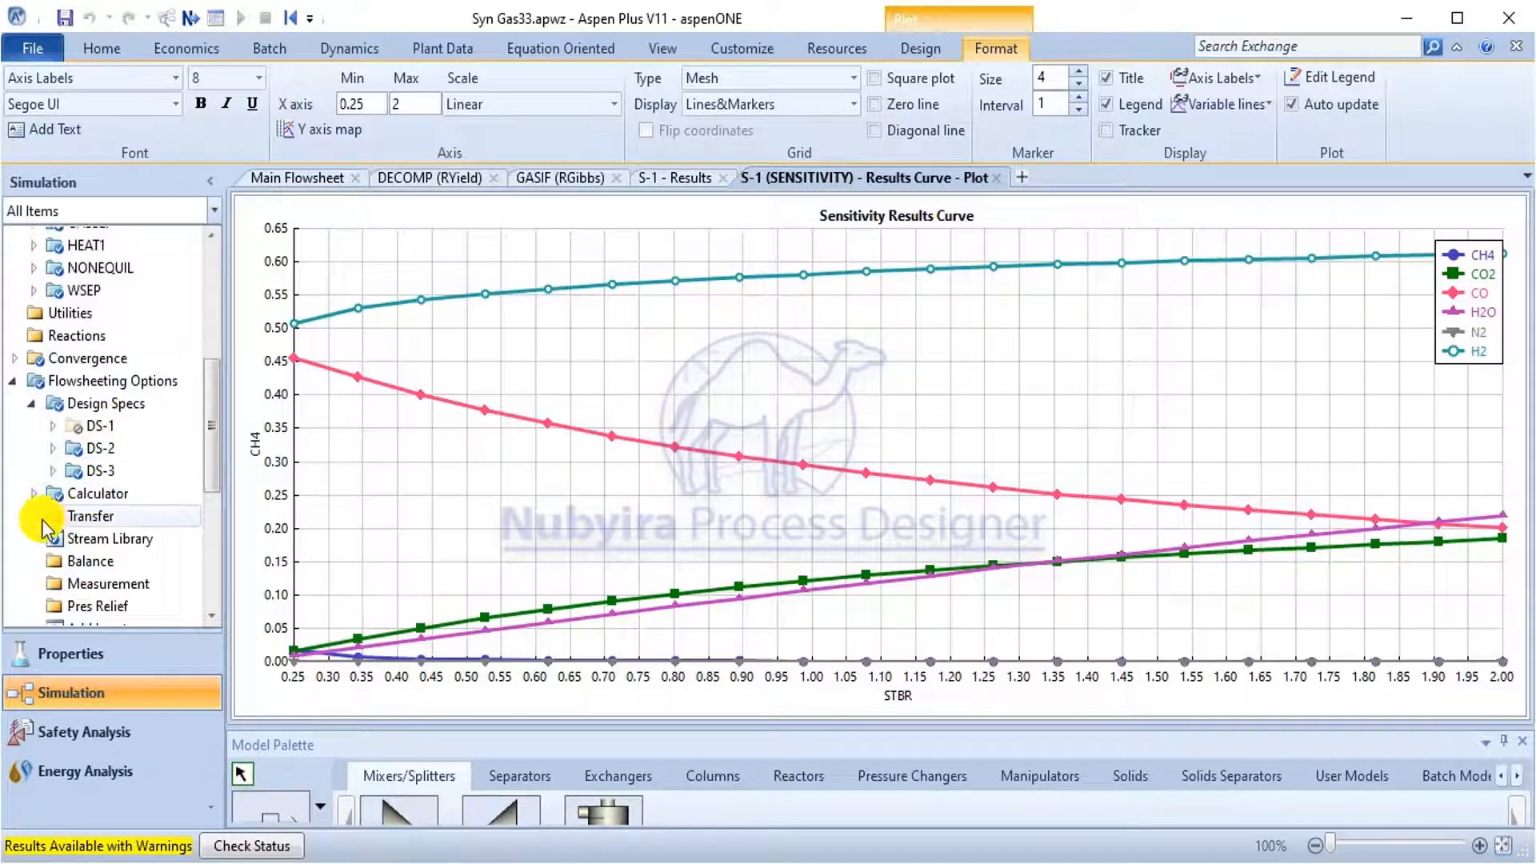
double_click(96, 493)
scroll(113, 501, down, 1)
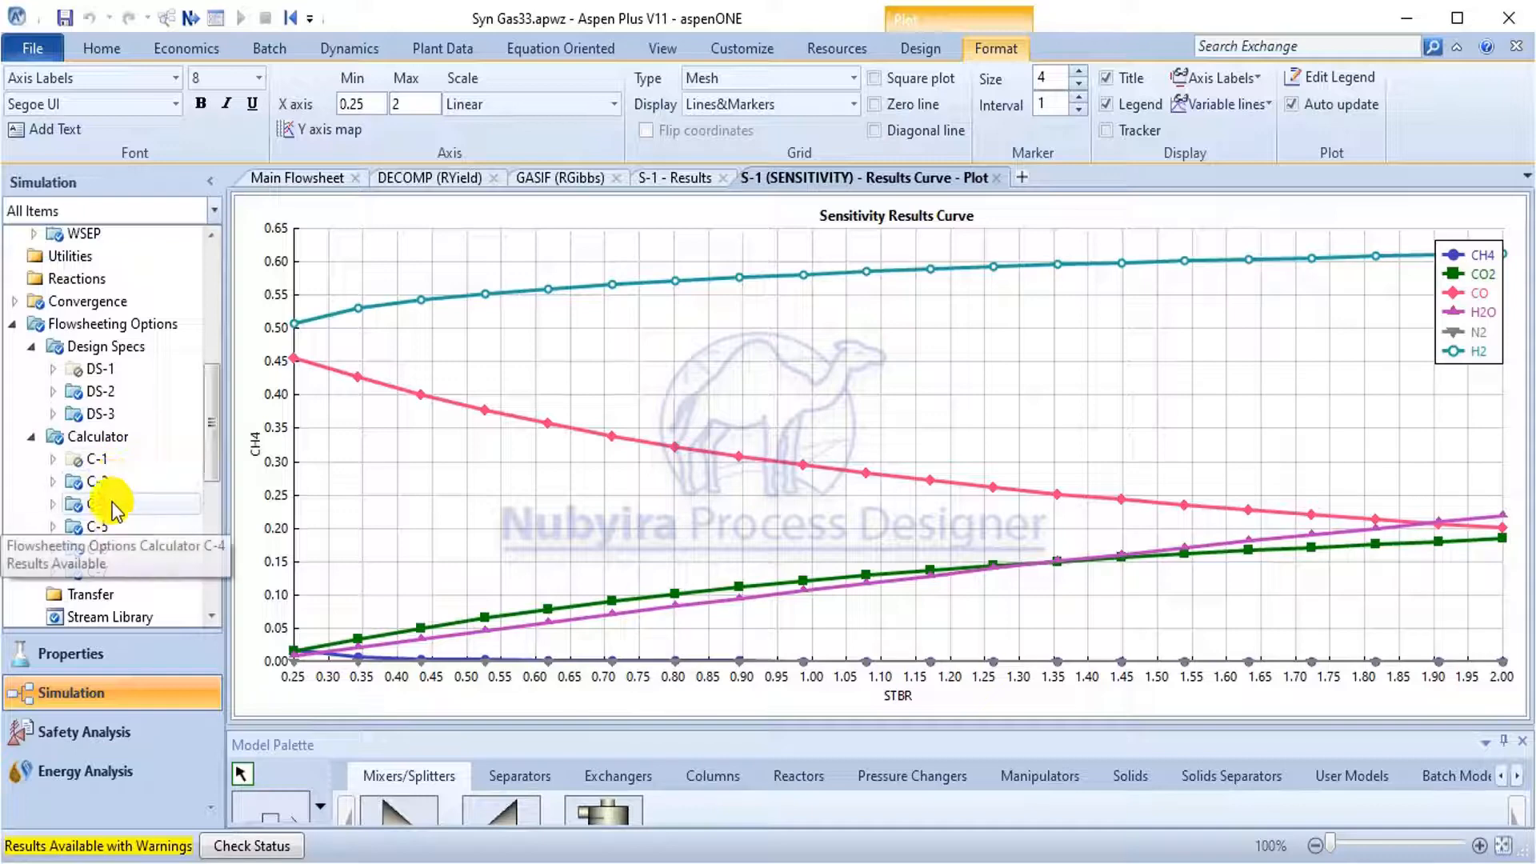
Open calculator C-2 and review its Fortran calculation statement.
double_click(118, 485)
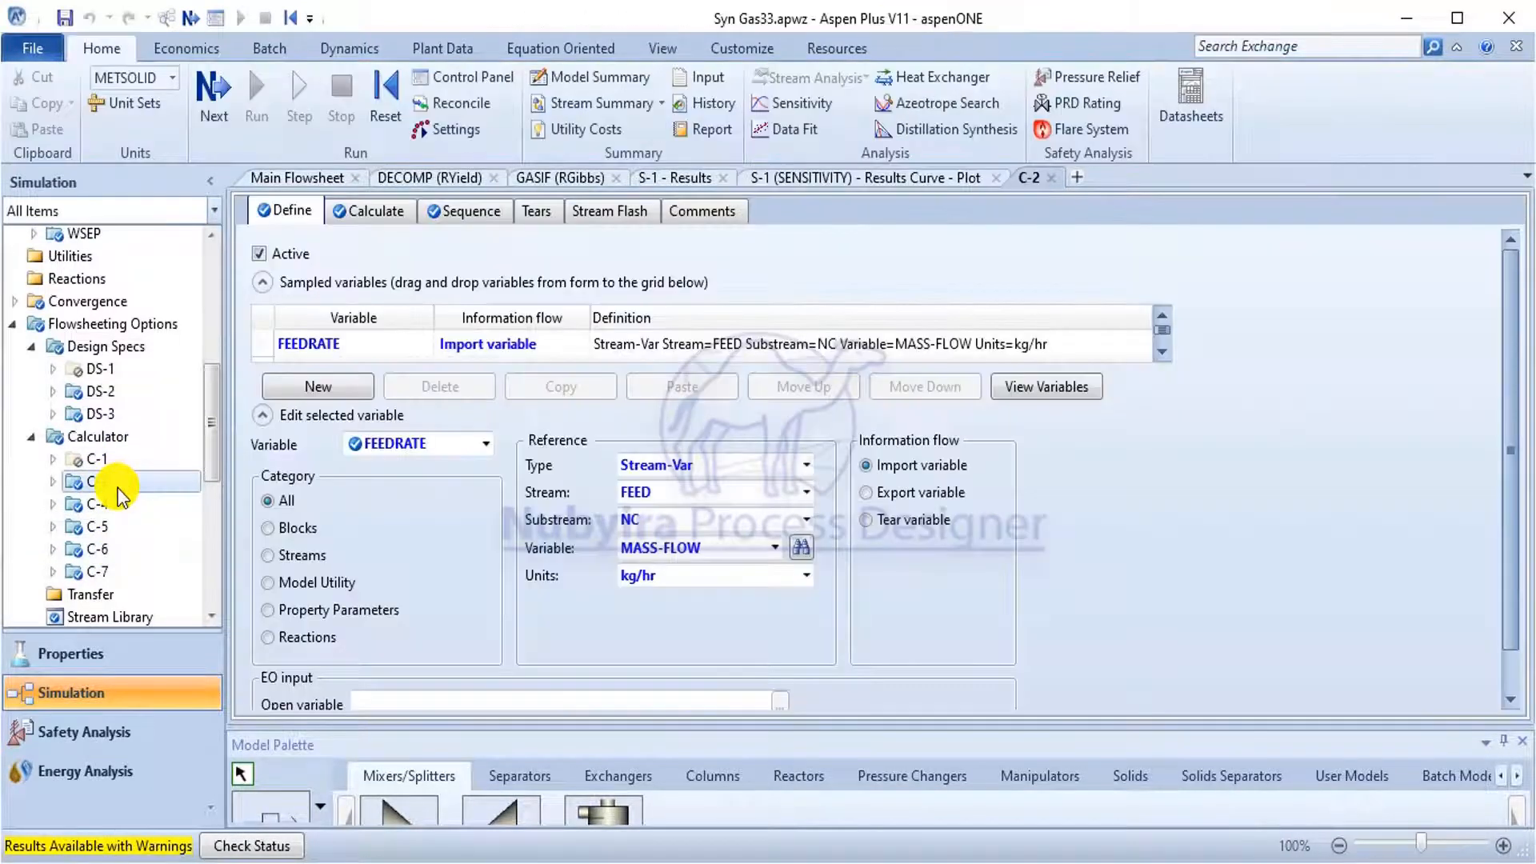
click(395, 213)
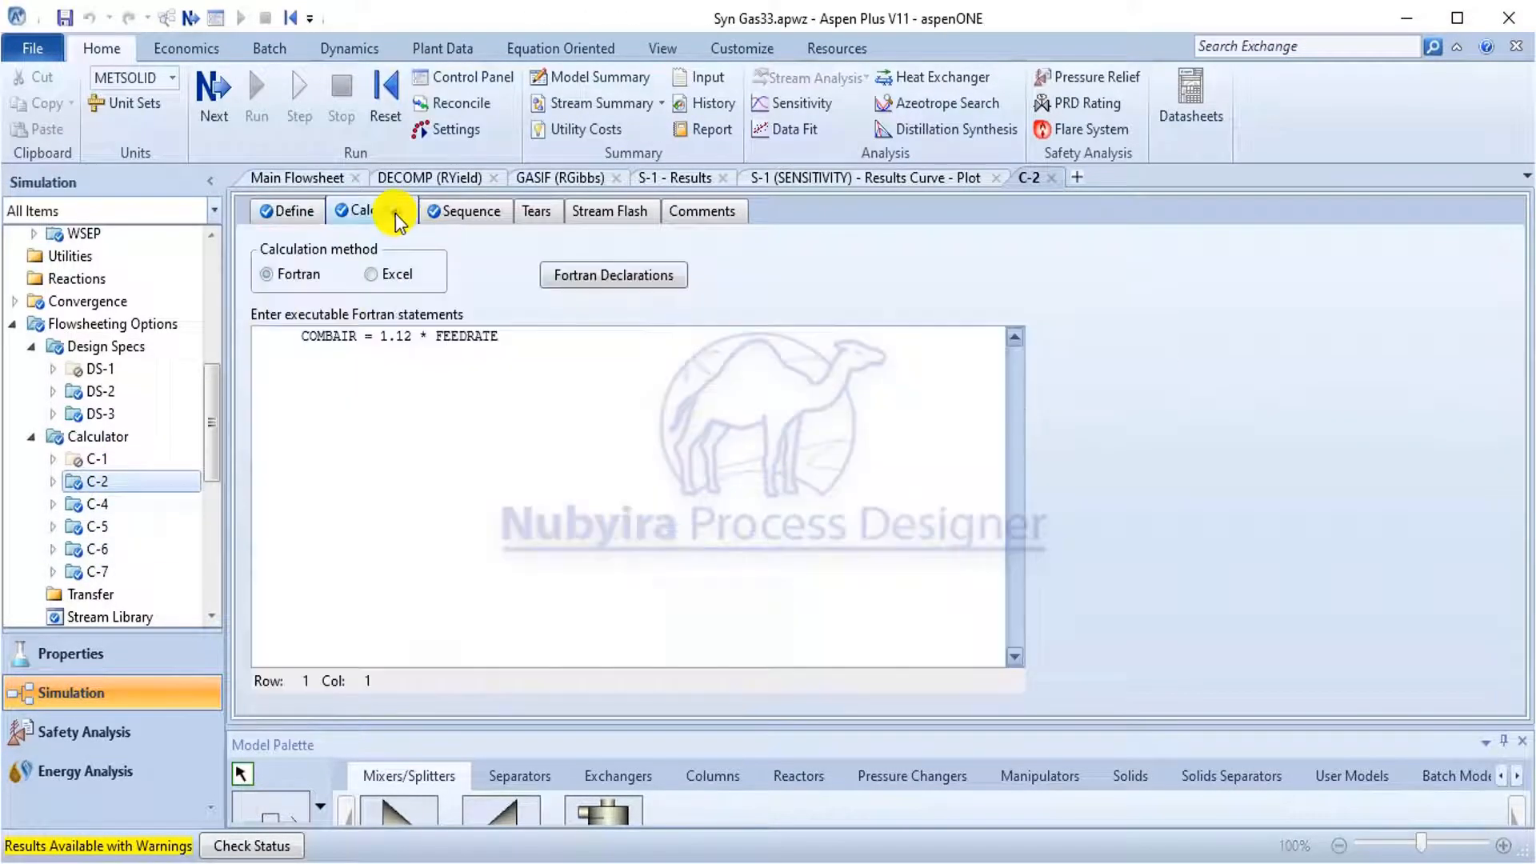
click(453, 221)
click(342, 213)
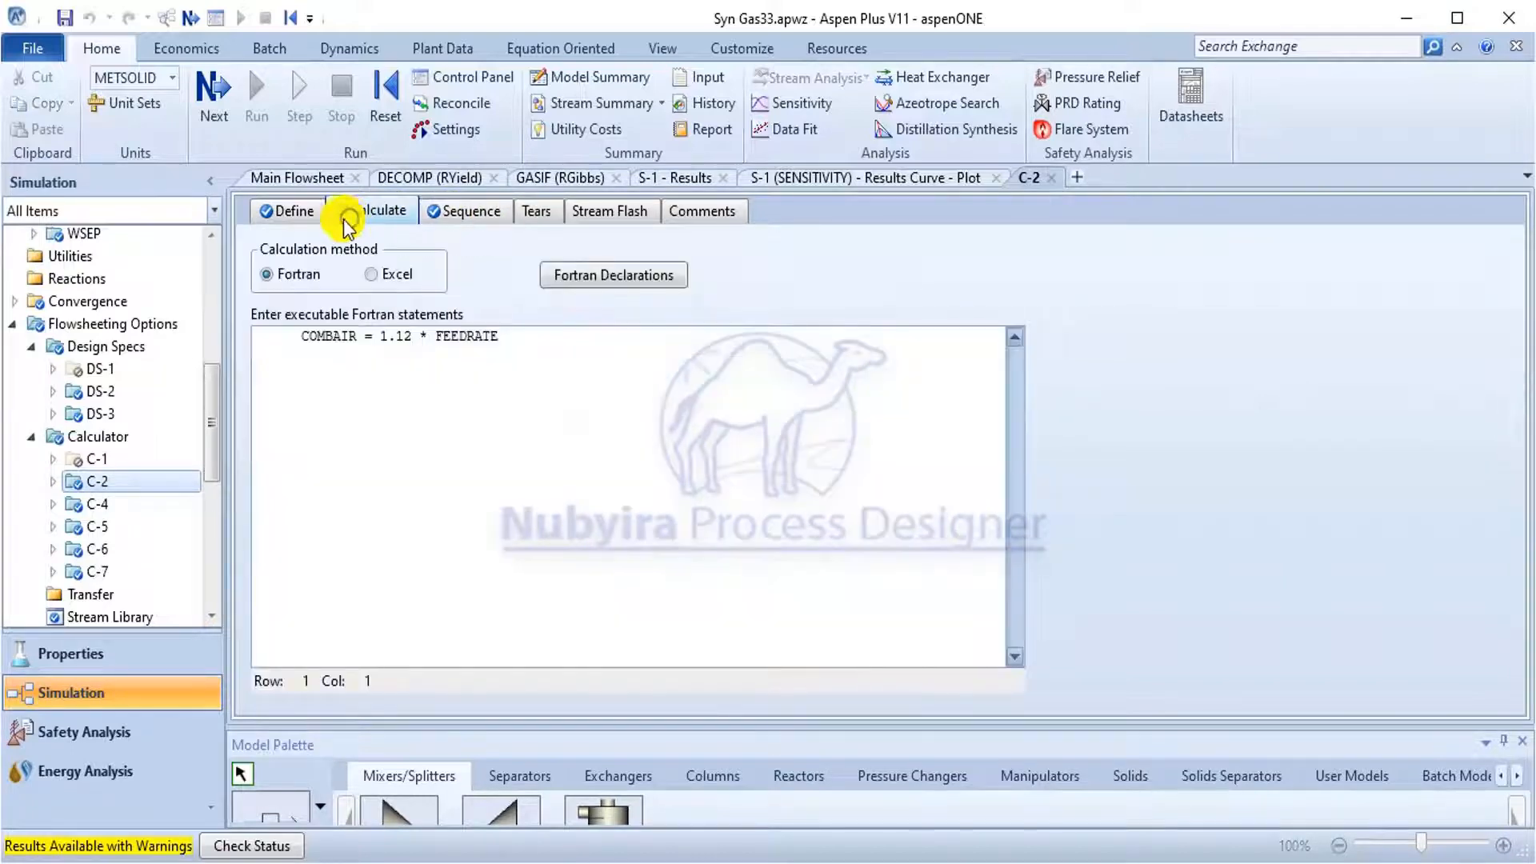
Check the Fortran statement of calculator C-4 and deactivate that calculator.
click(122, 504)
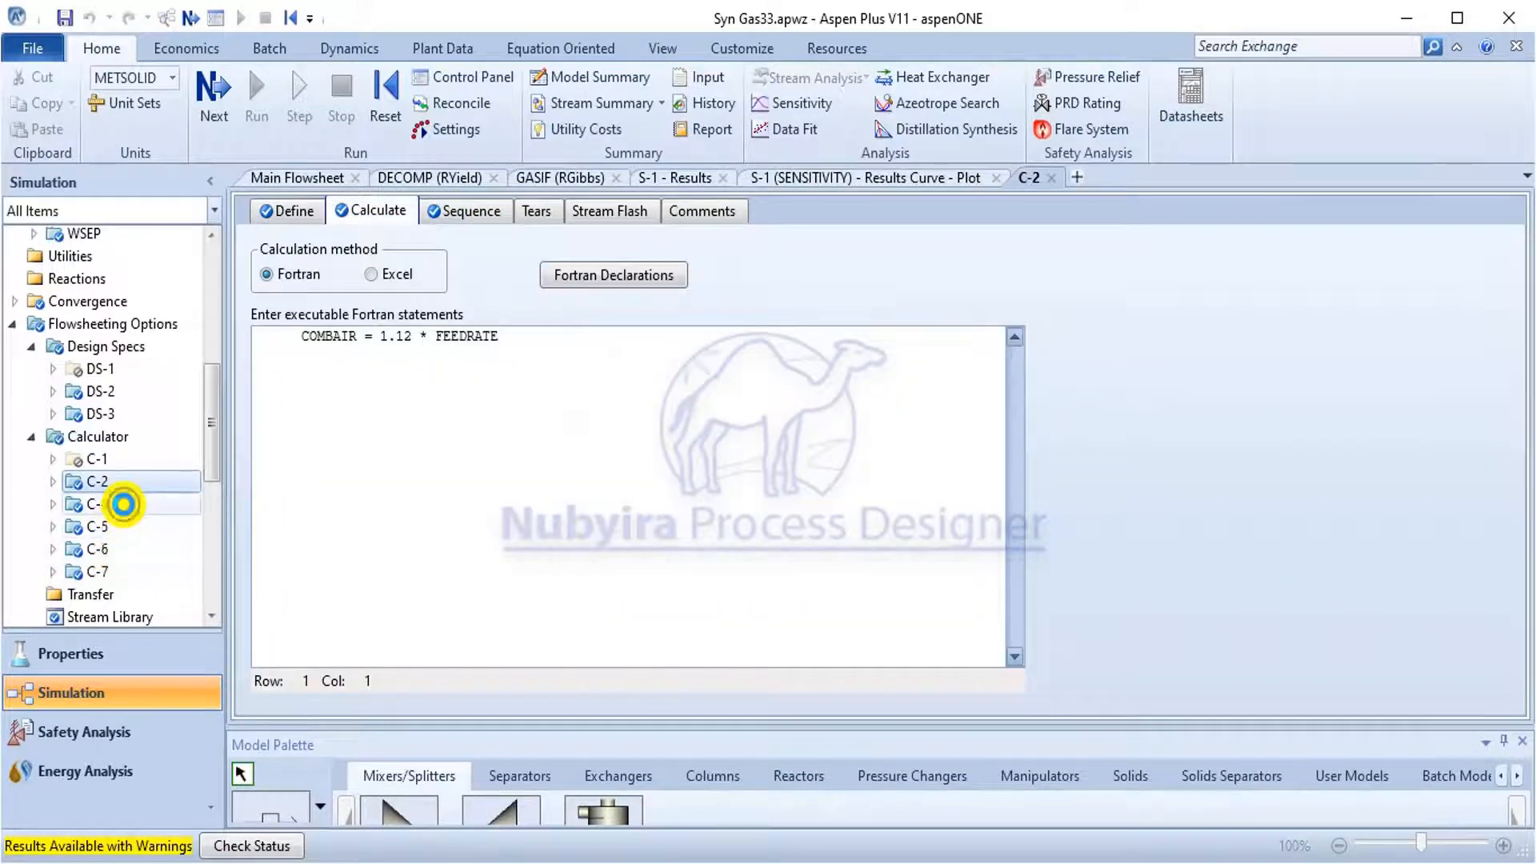
click(368, 211)
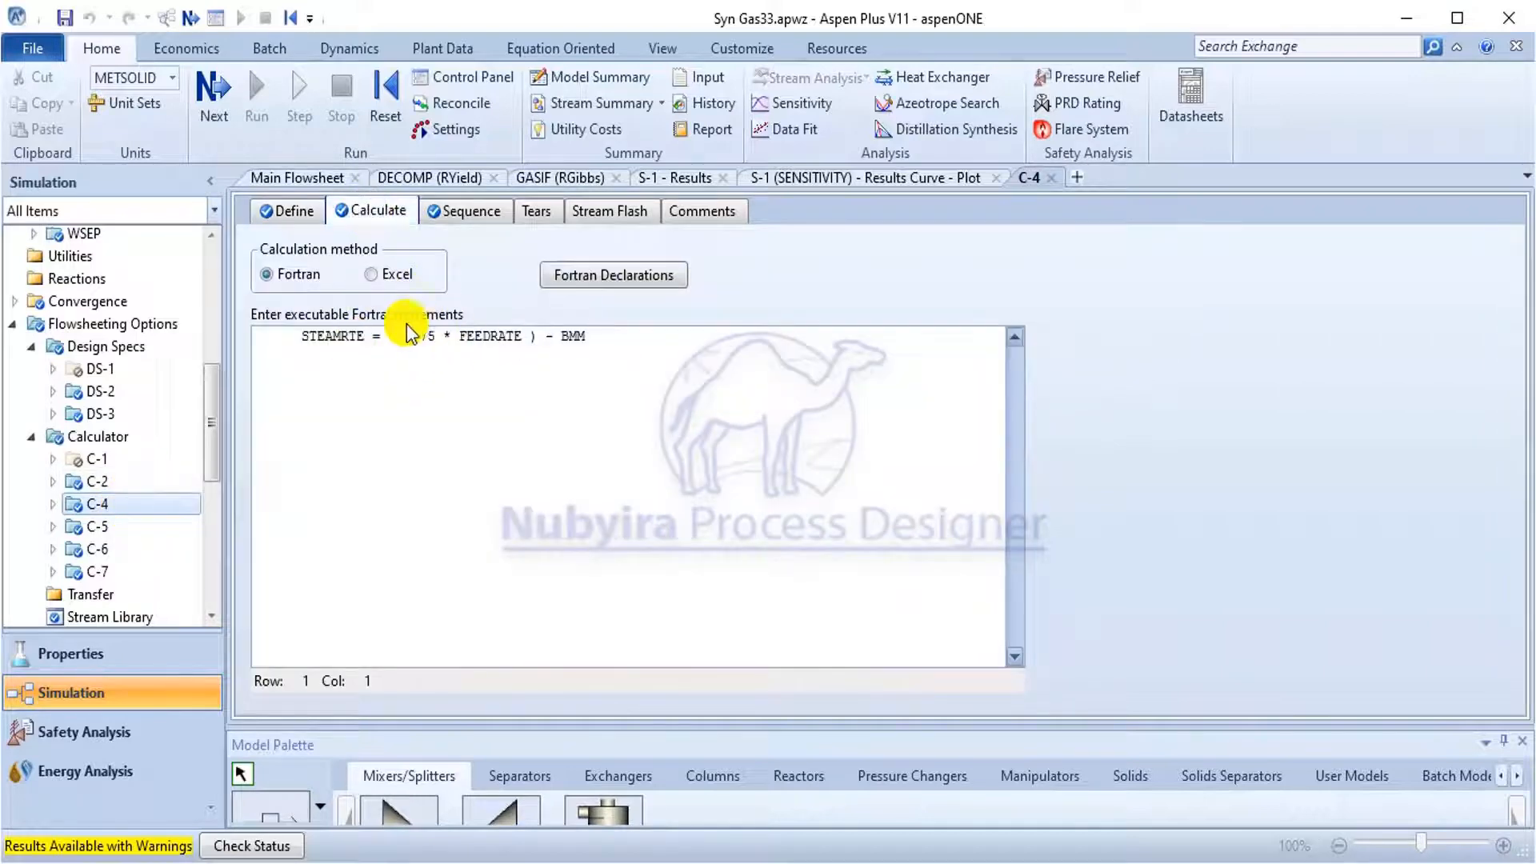
right_click(141, 506)
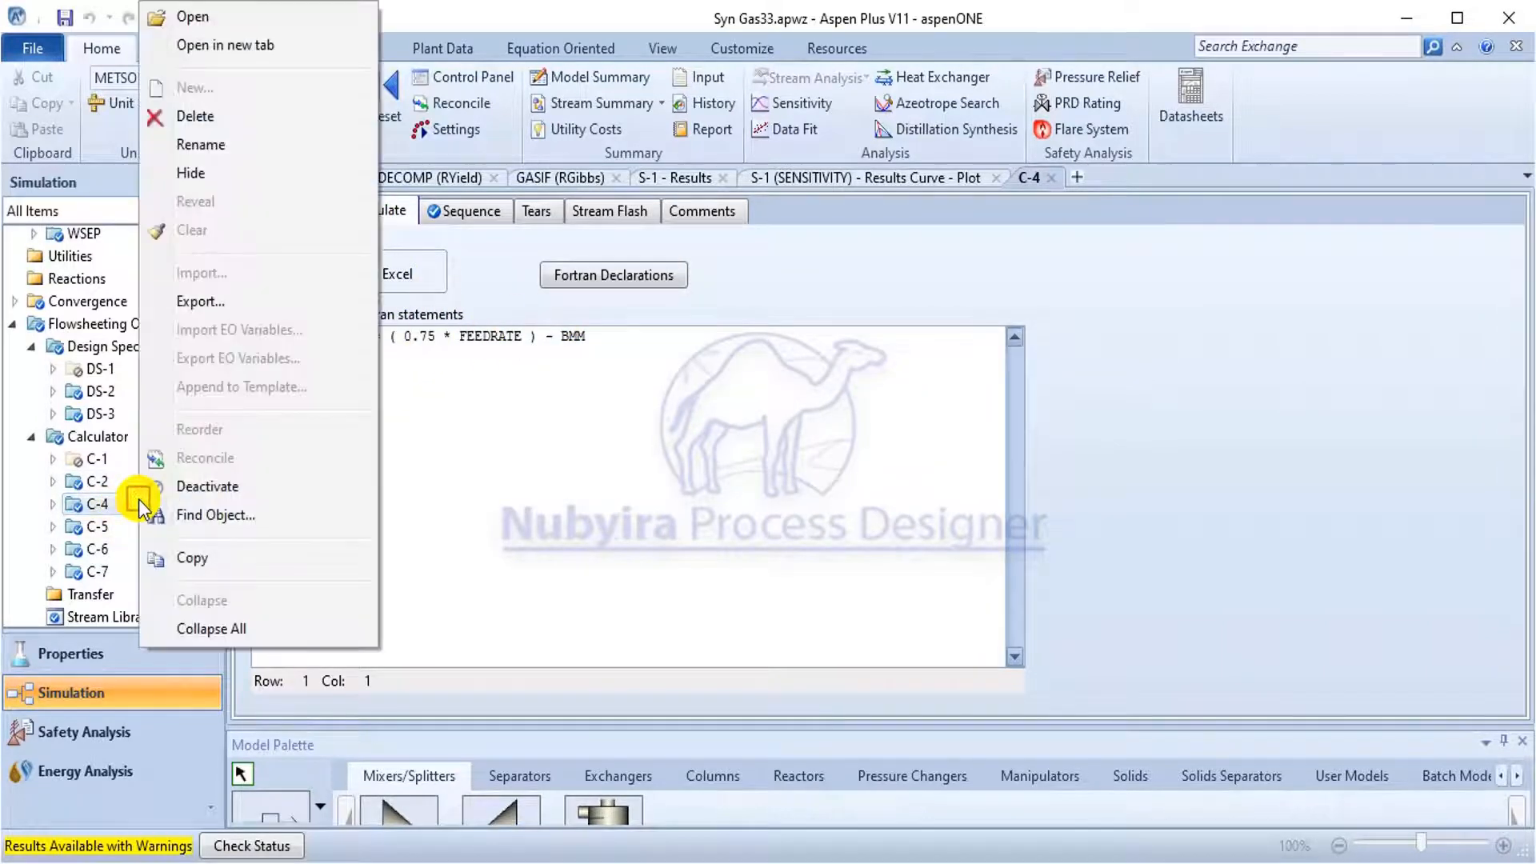
click(210, 484)
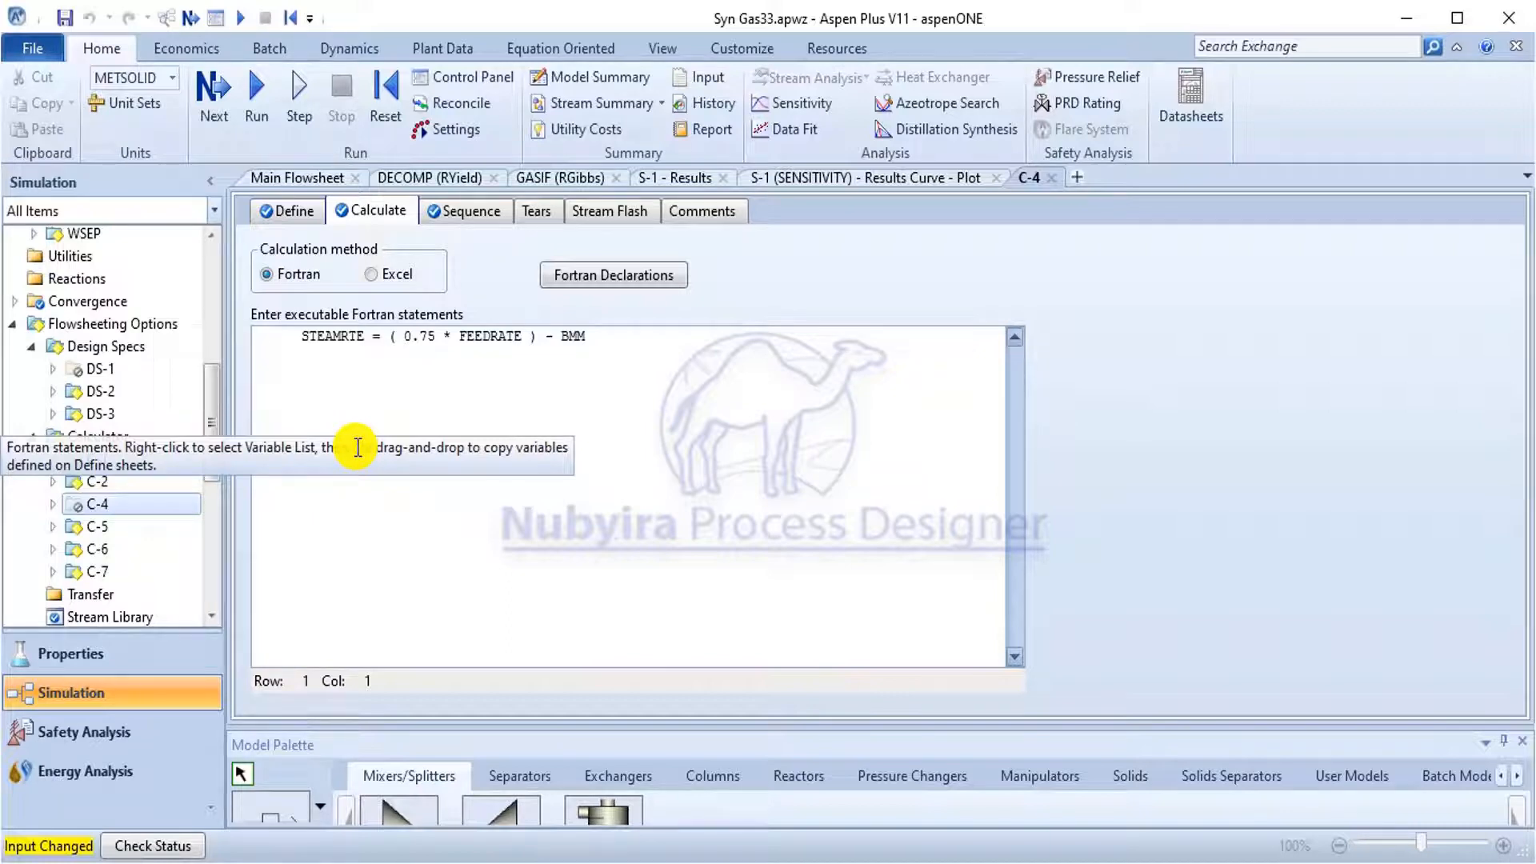
Inspect the results of calculator C-4 and the definition of its STEAMRTE variable.
click(50, 504)
click(128, 575)
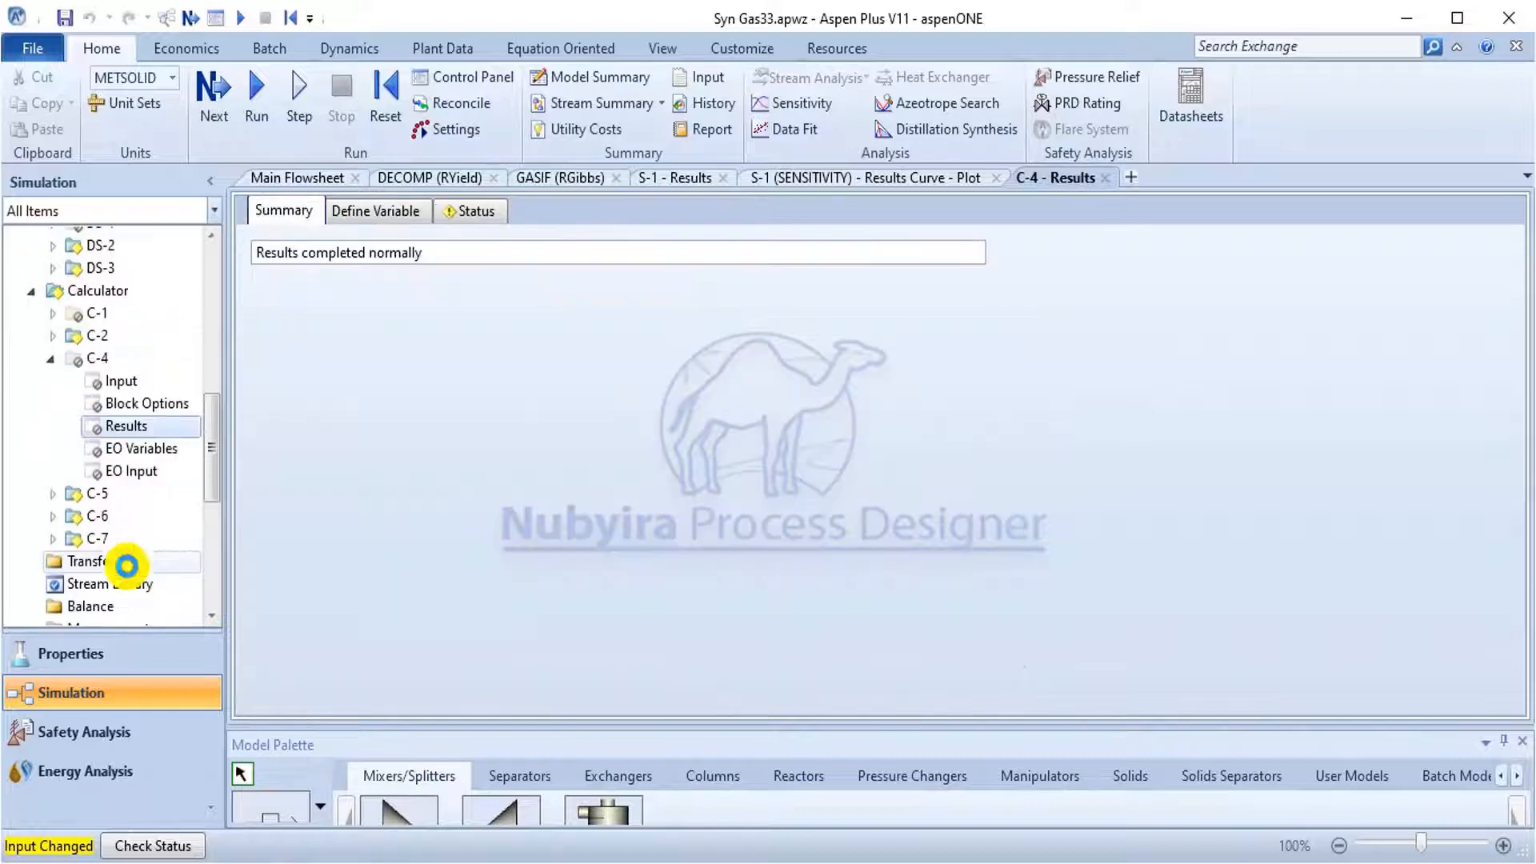
click(397, 211)
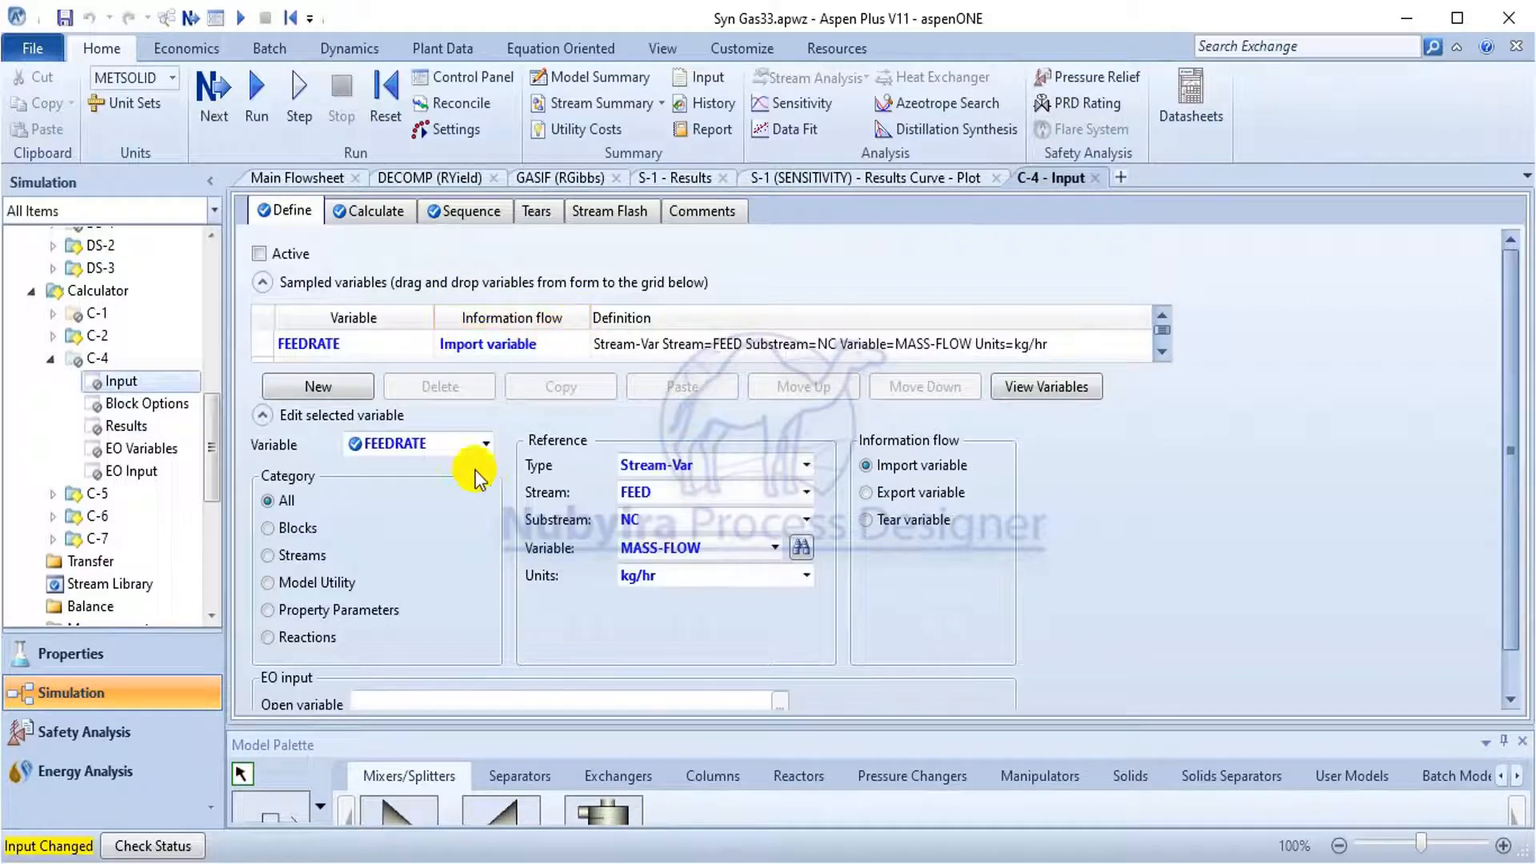
click(485, 443)
click(424, 466)
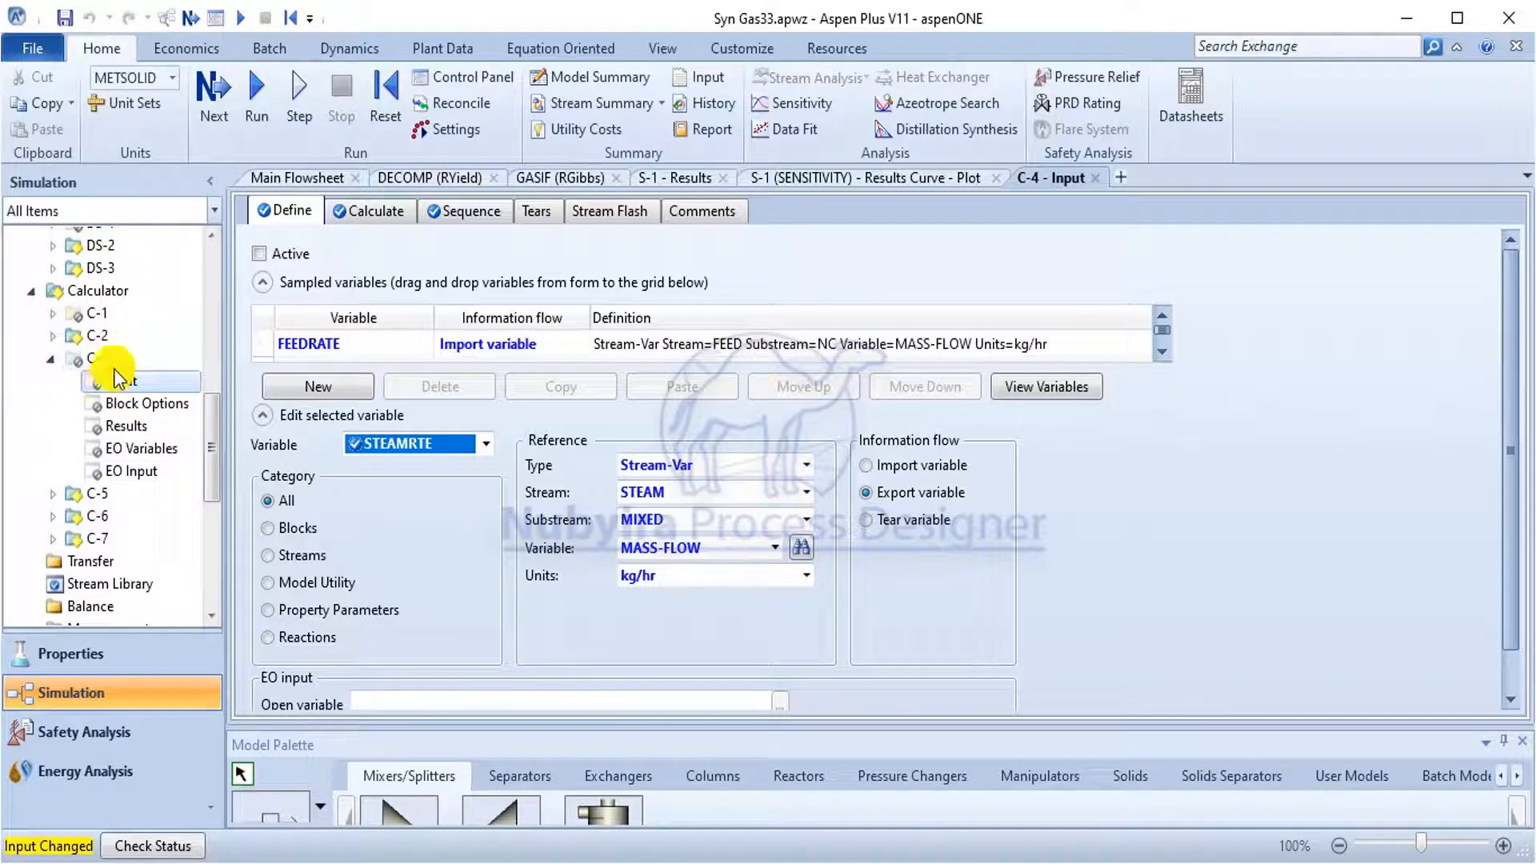
Reinitialize the simulation, run it again and bring up the S-1 sensitivity results plot.
click(381, 102)
click(663, 516)
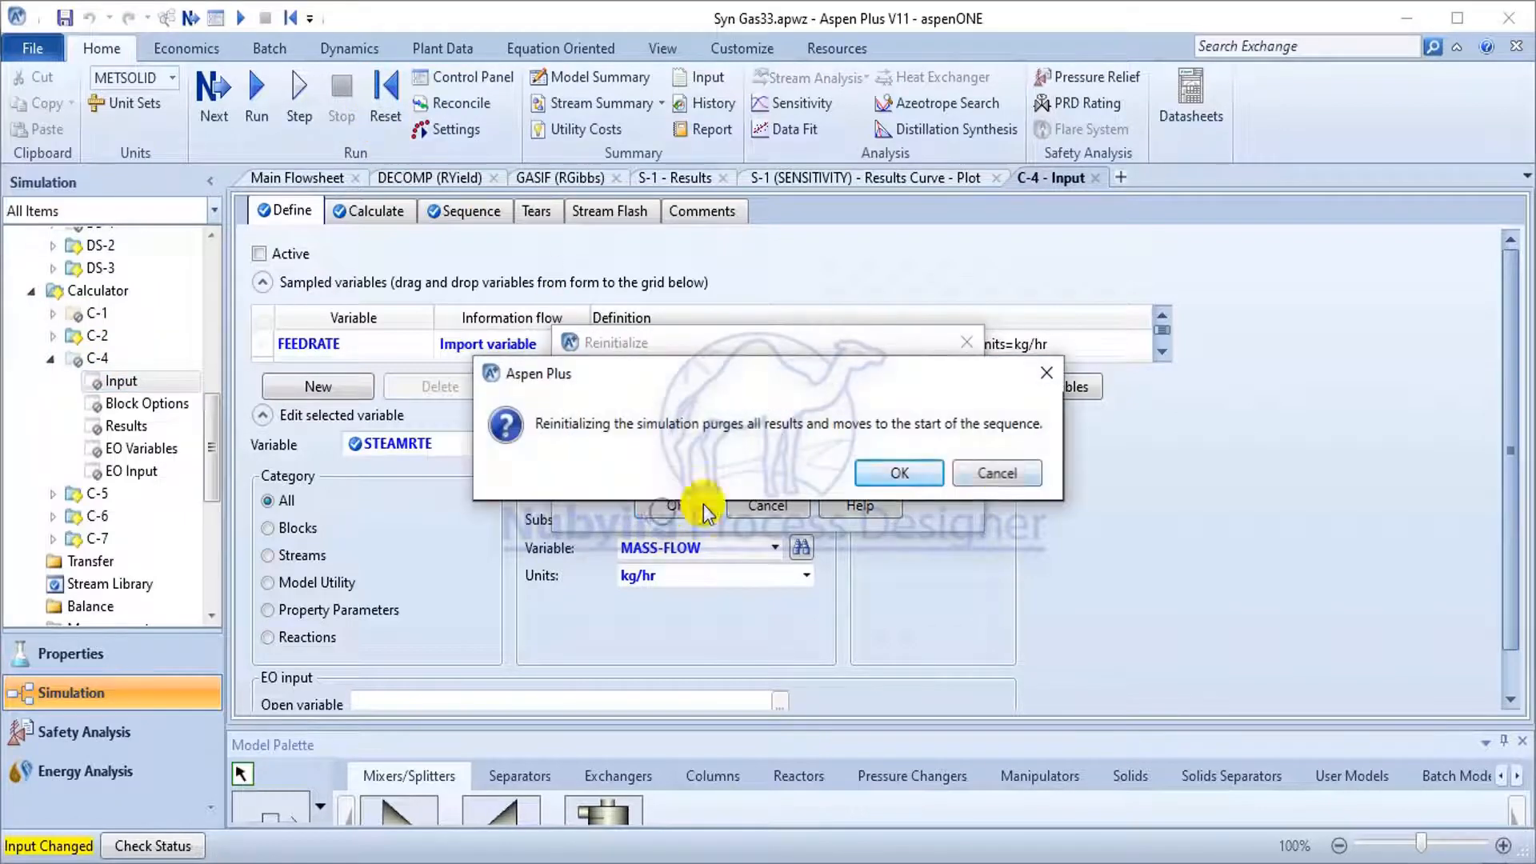
click(924, 473)
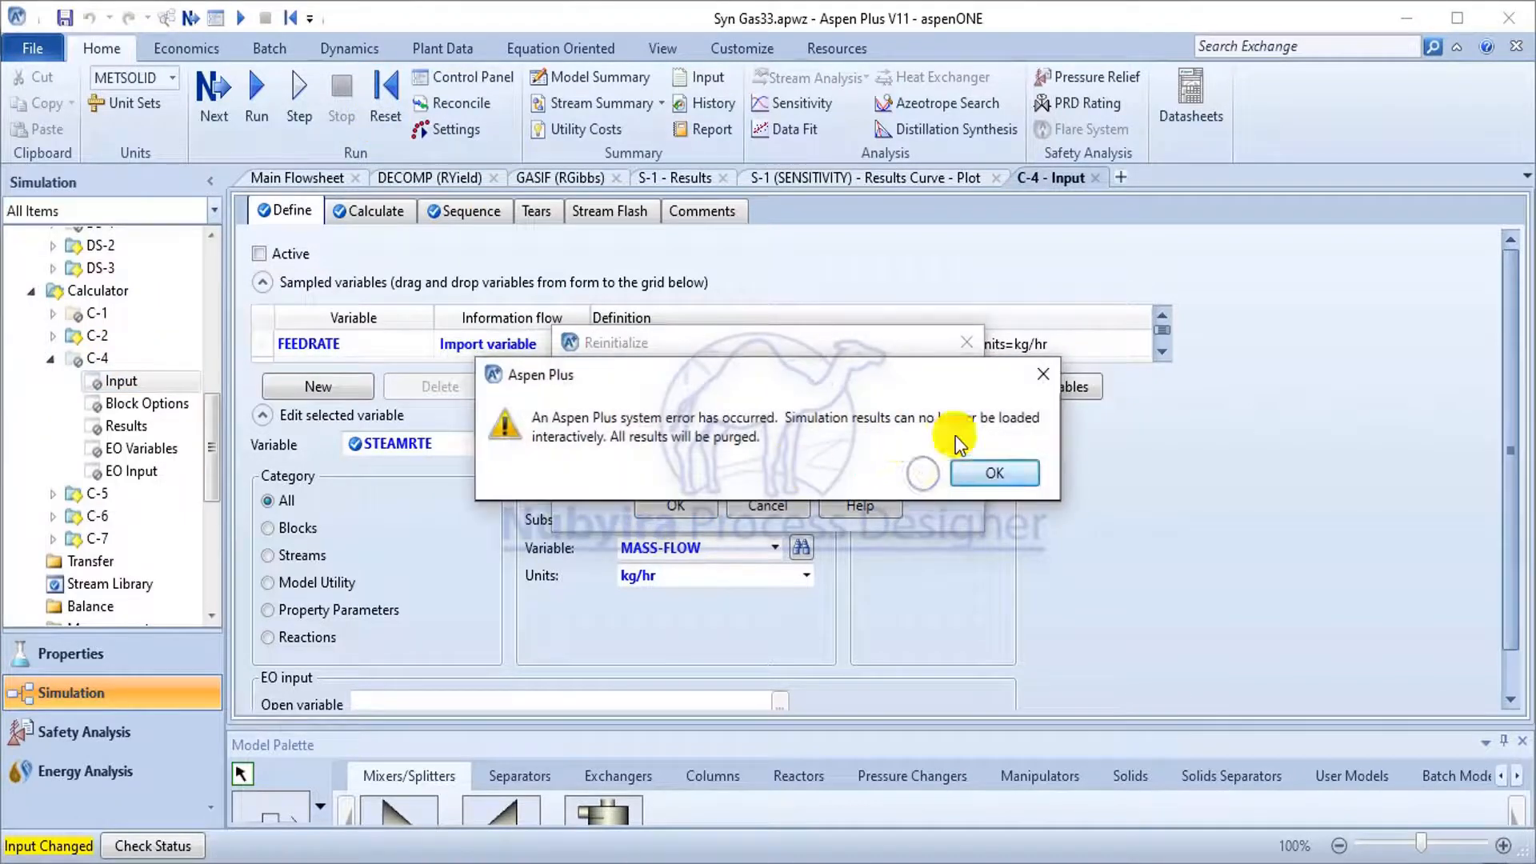
click(992, 465)
click(259, 98)
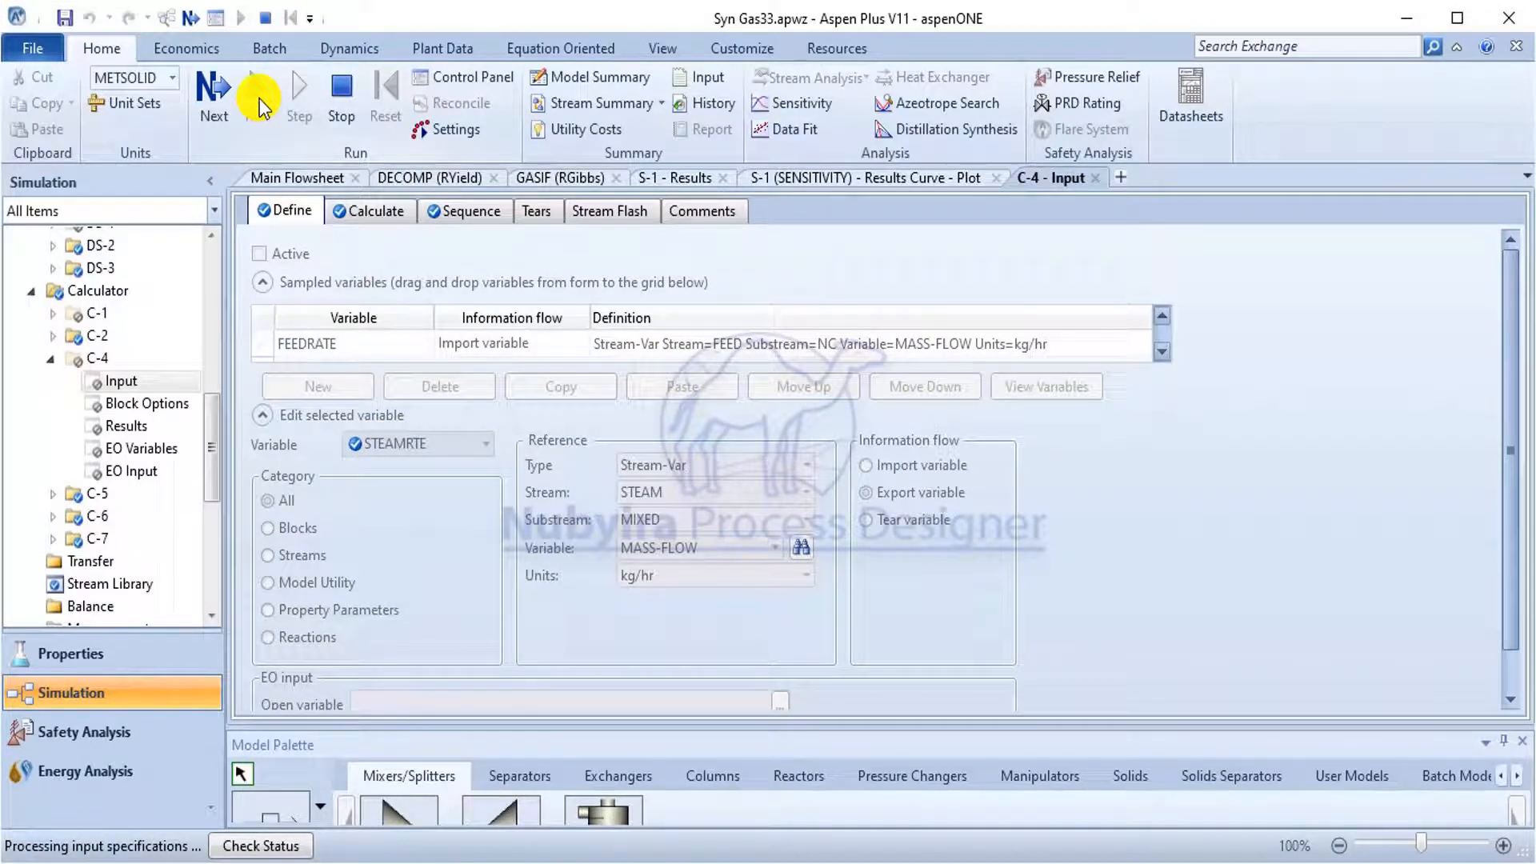
click(799, 177)
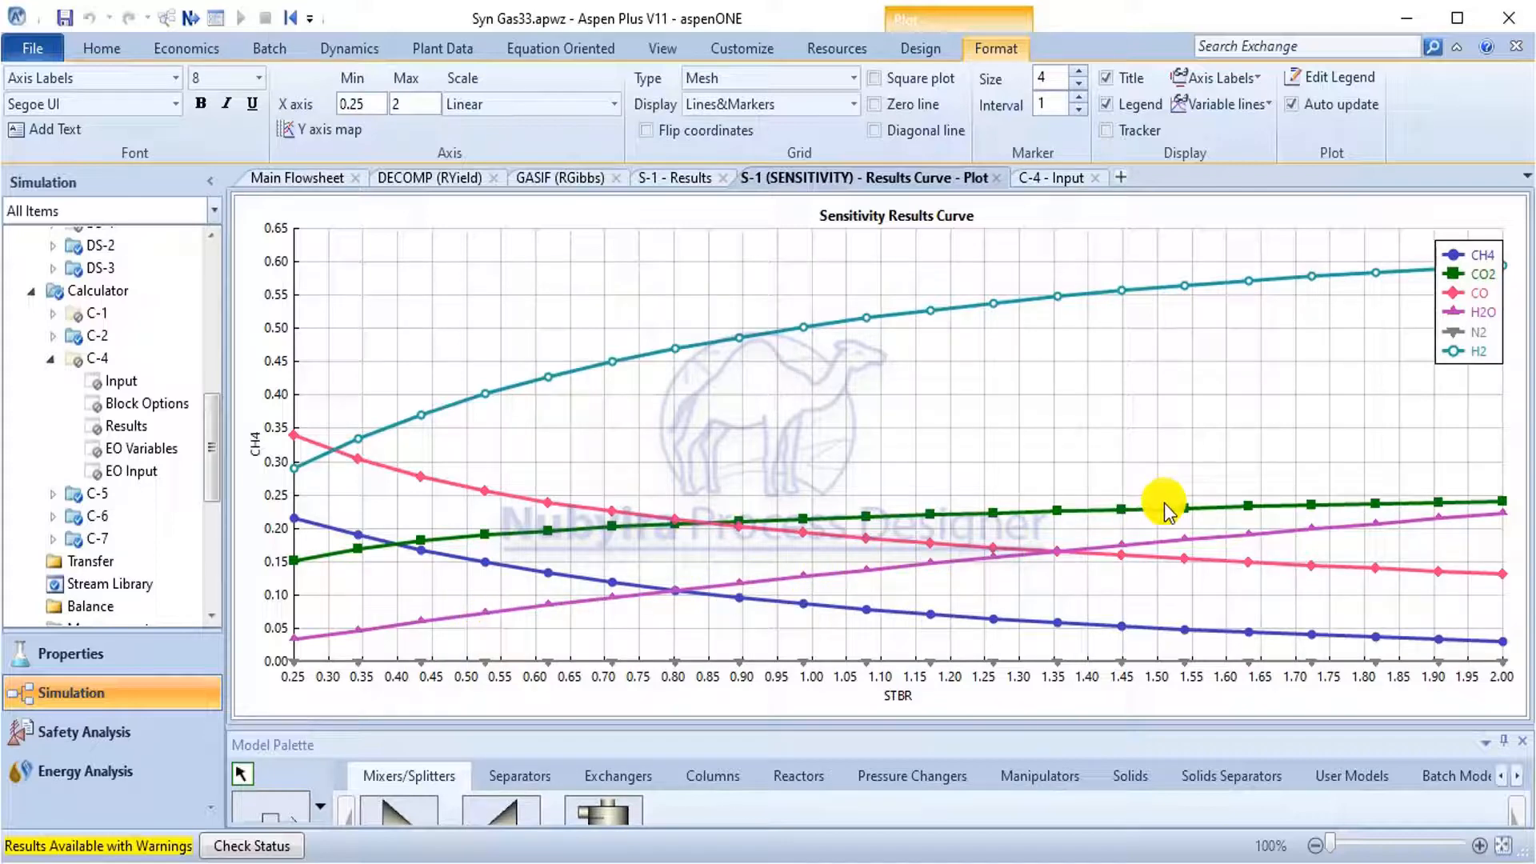
Open the results table of the S-2 sensitivity analysis and look through all its cases.
scroll(136, 501, down, 6)
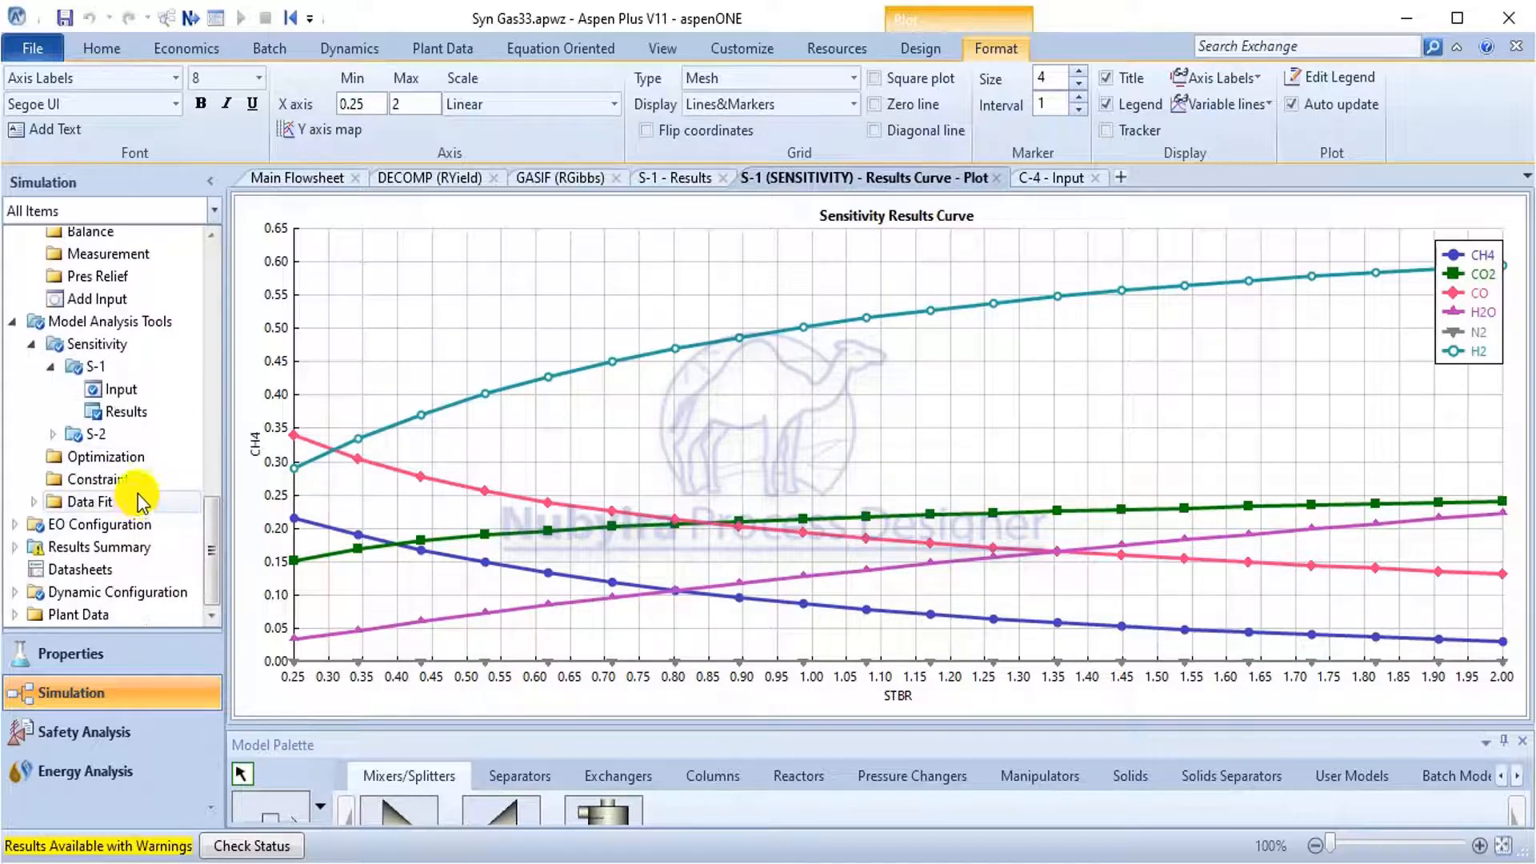
click(50, 435)
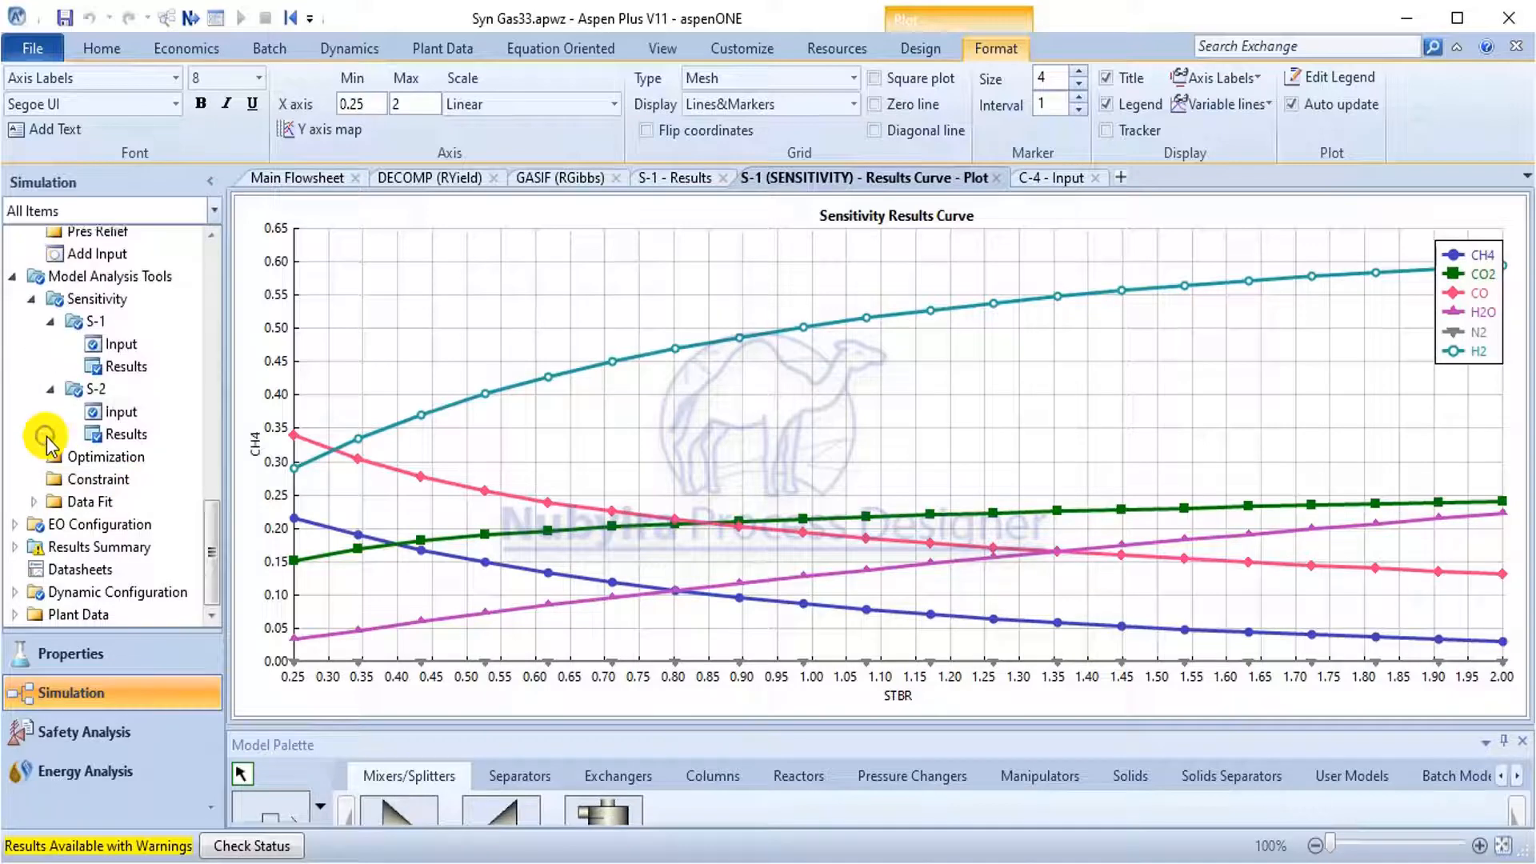
double_click(142, 432)
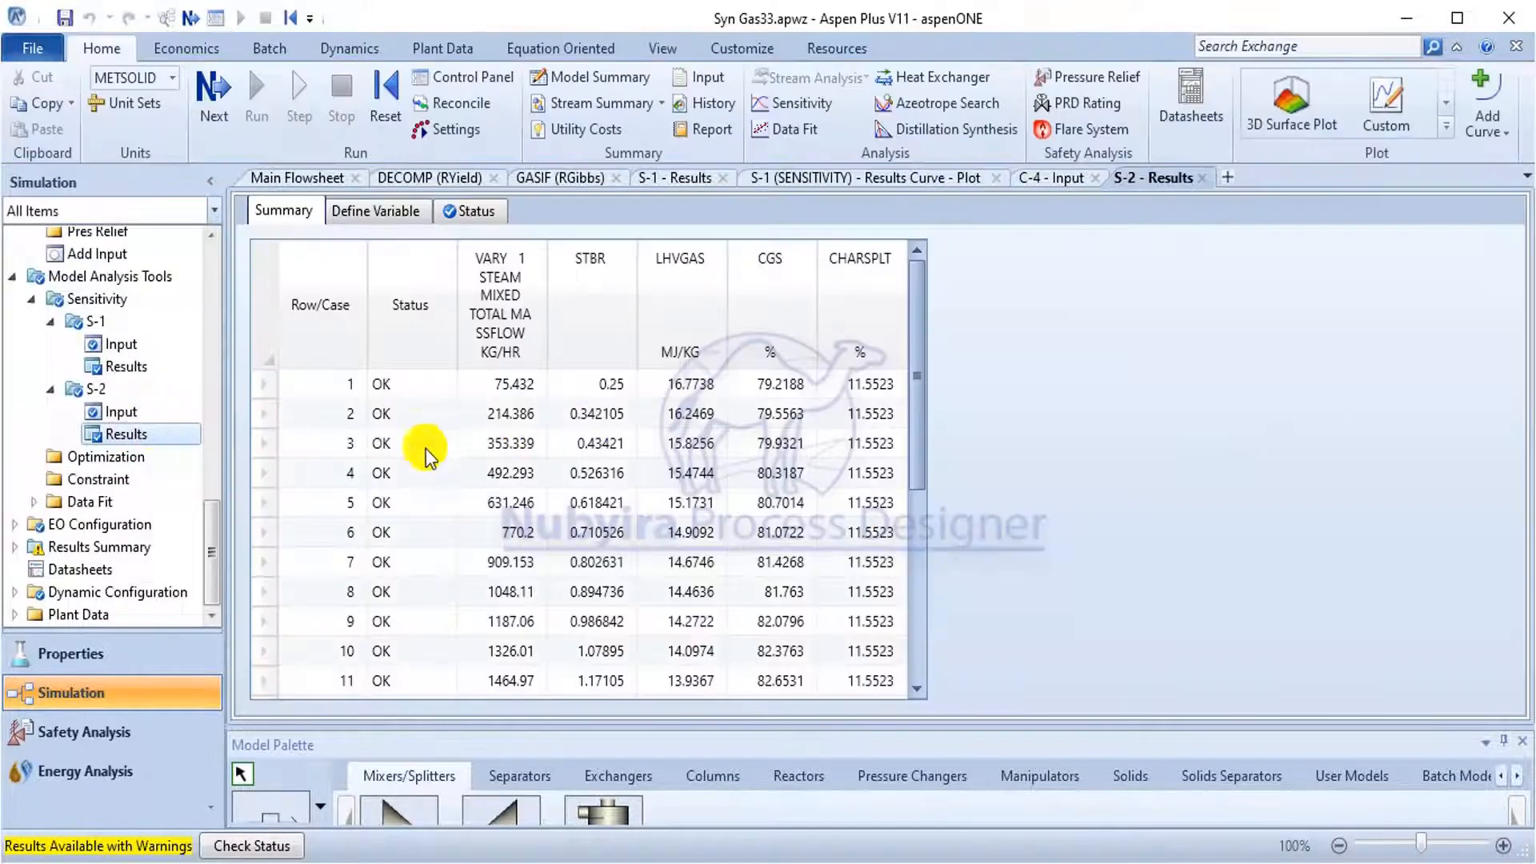
scroll(452, 456, down, 3)
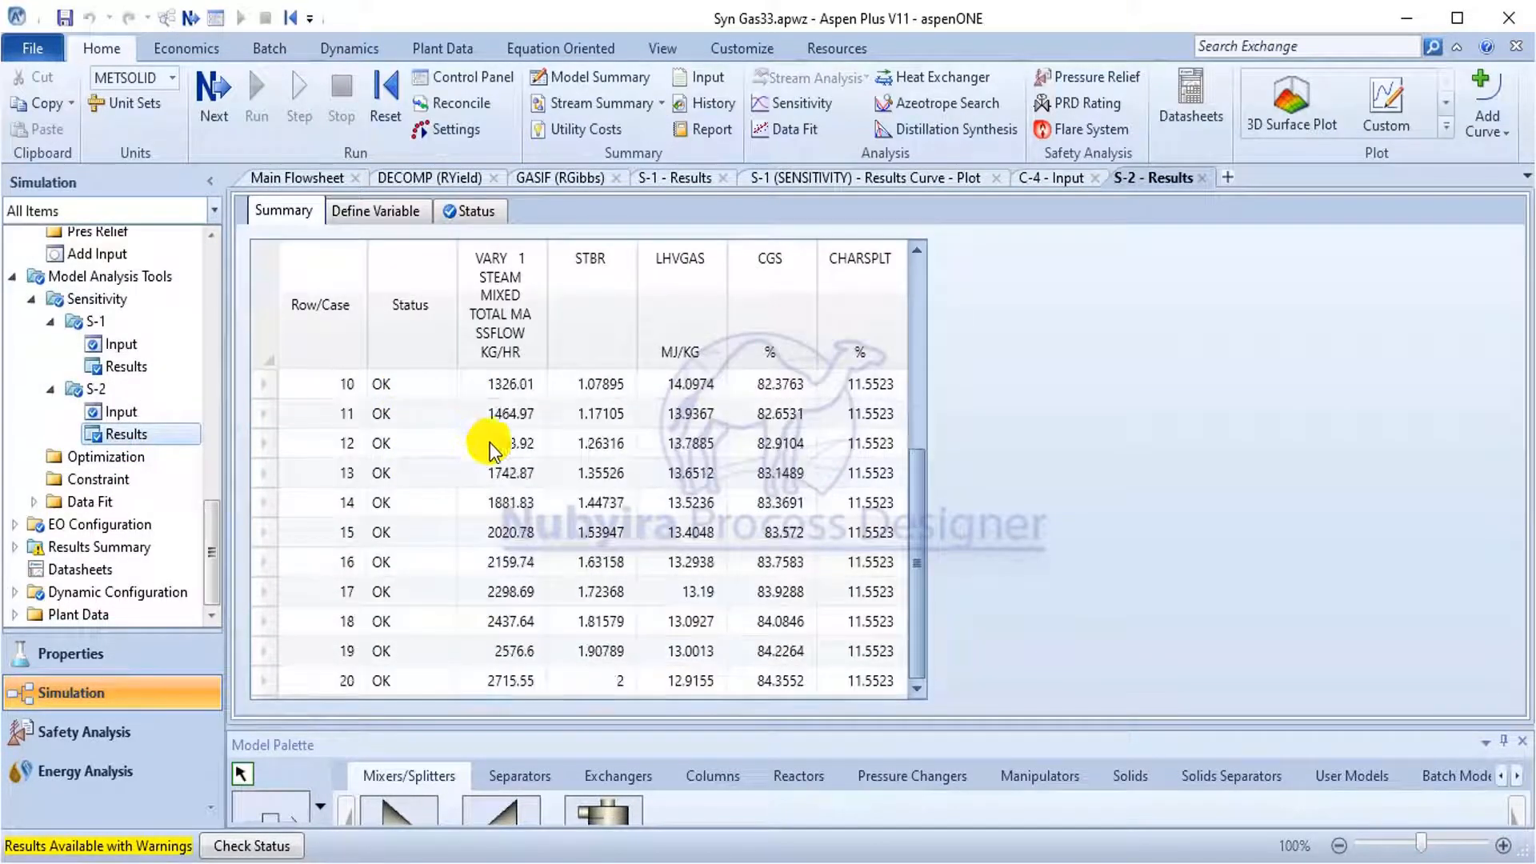
Plot an S-2 results curve with STBR on the X axis and the LHVGAS, CGS and CHARSPLT curves.
click(1446, 128)
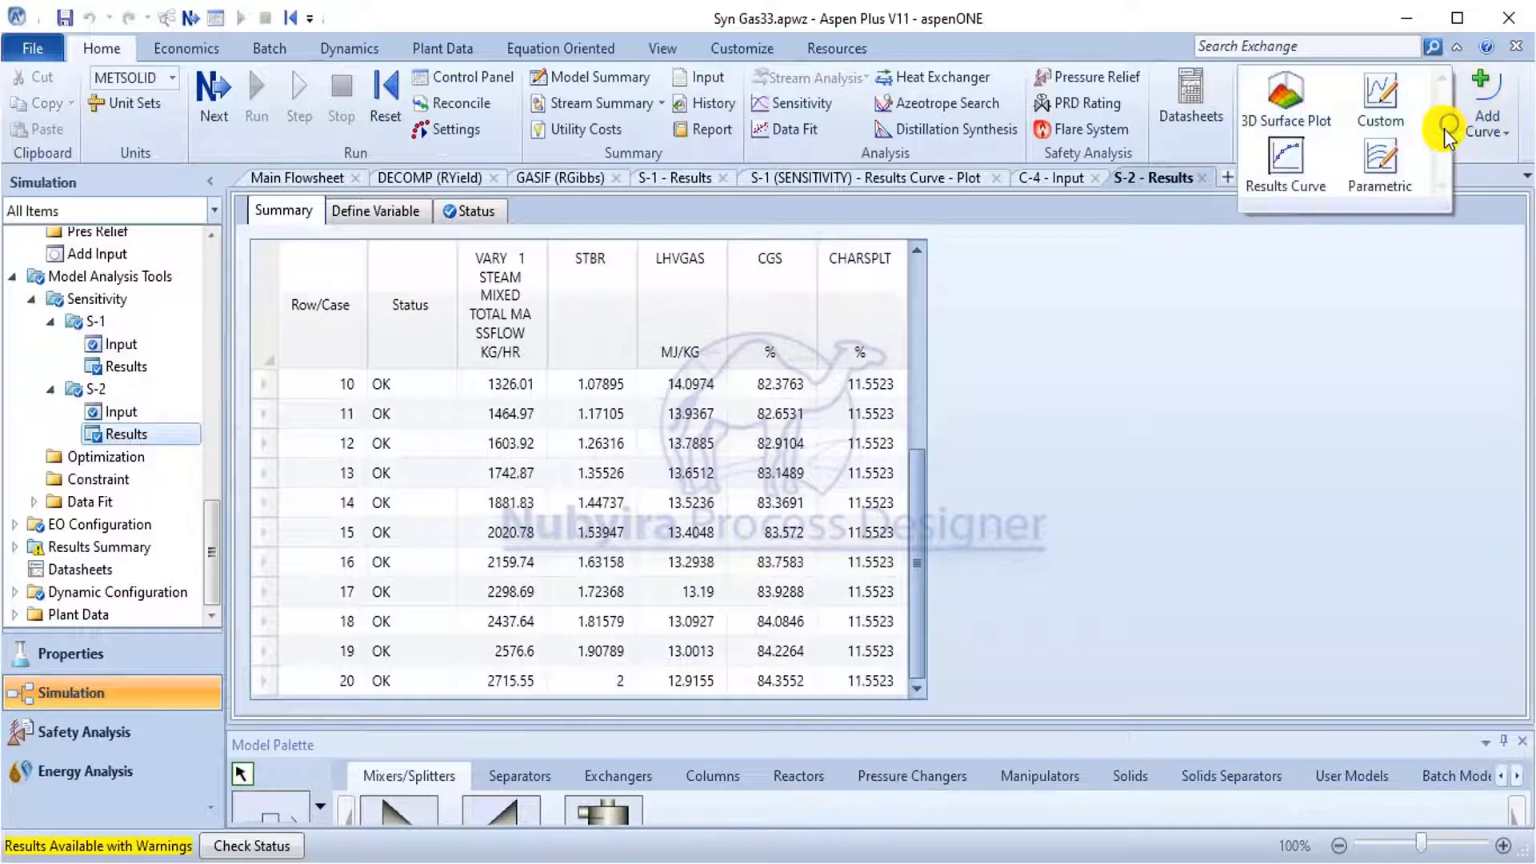
click(1280, 183)
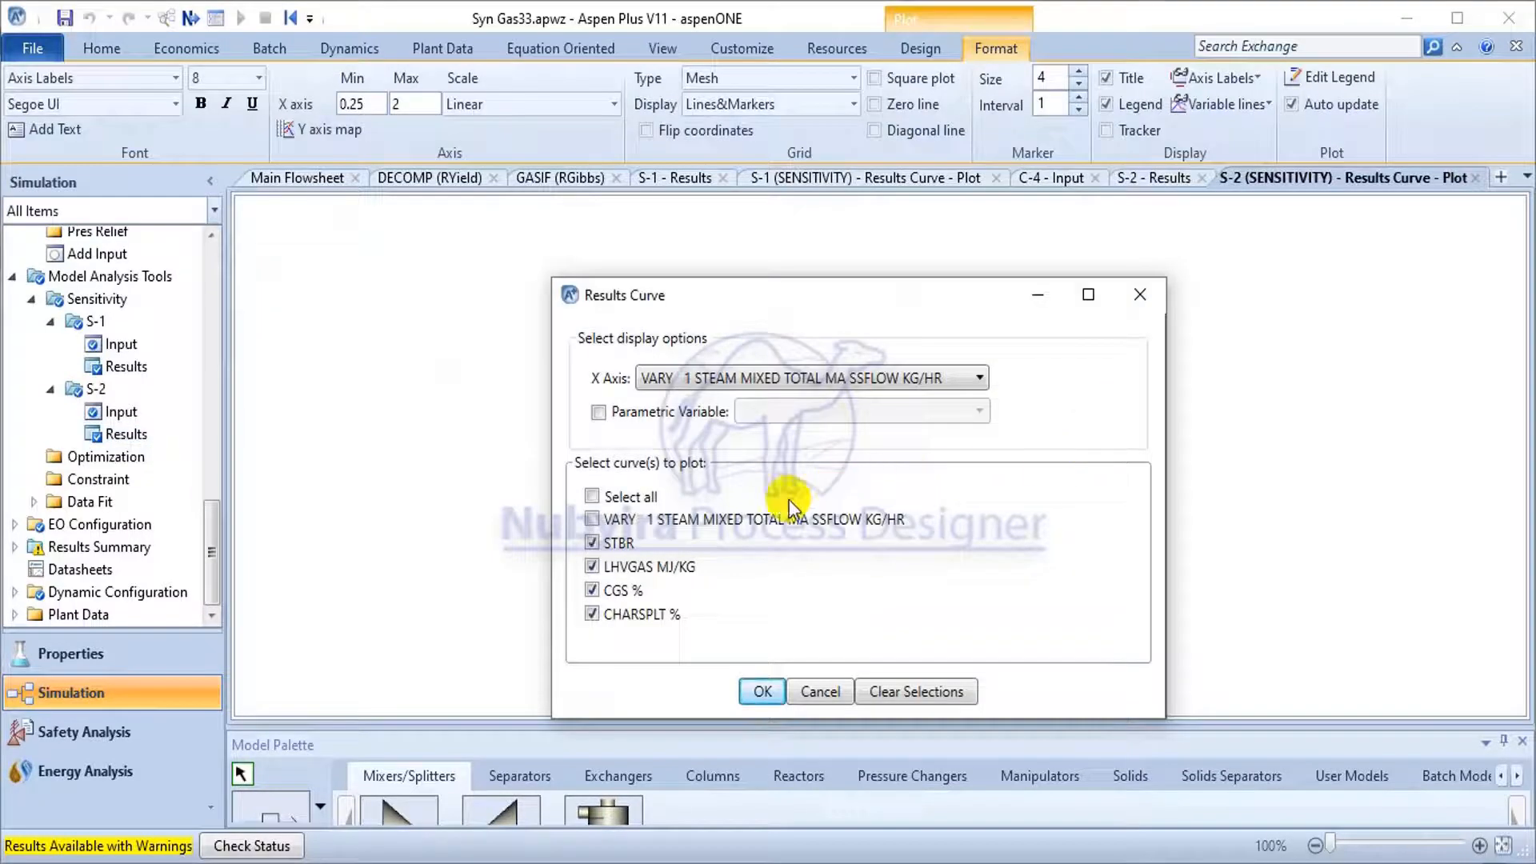
click(672, 539)
click(593, 542)
click(756, 378)
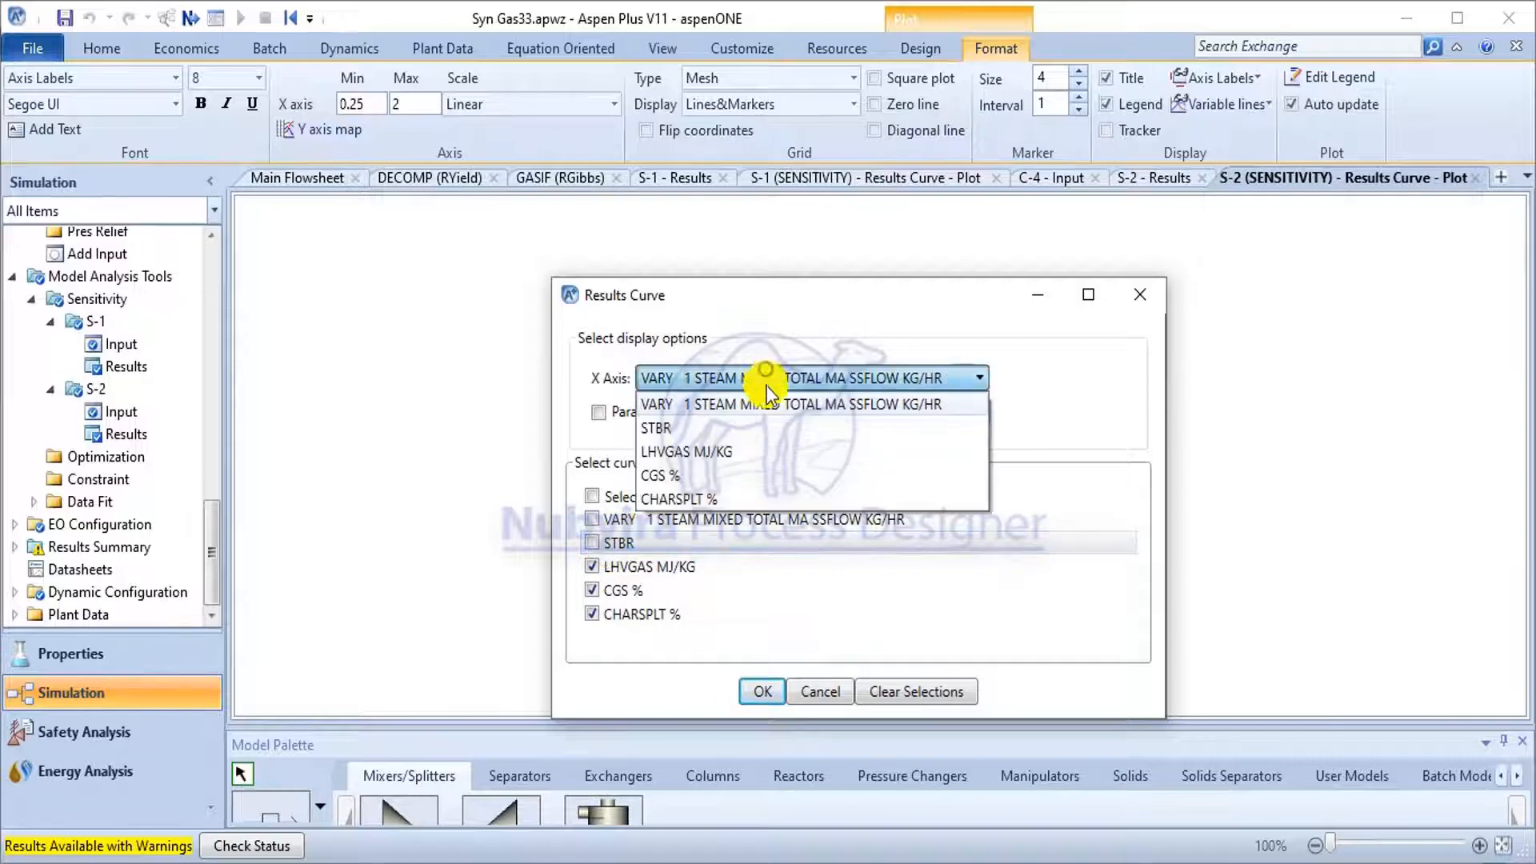
click(754, 428)
click(764, 691)
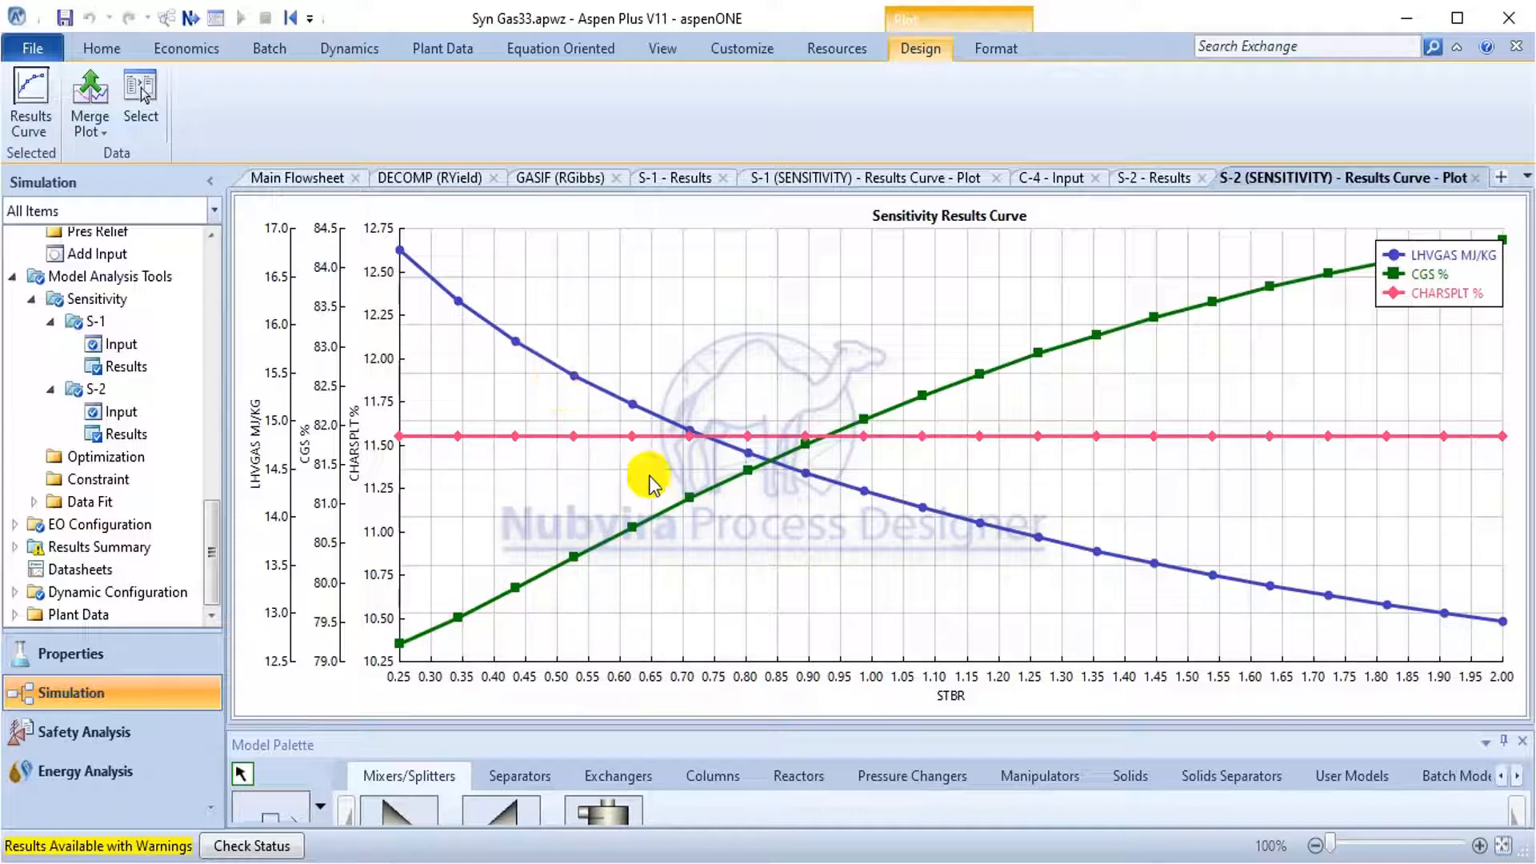
Switch to the biomass gasification paper in Adobe Acrobat and examine Fig. 5 on the effect of steam to biomass ratio.
click(796, 862)
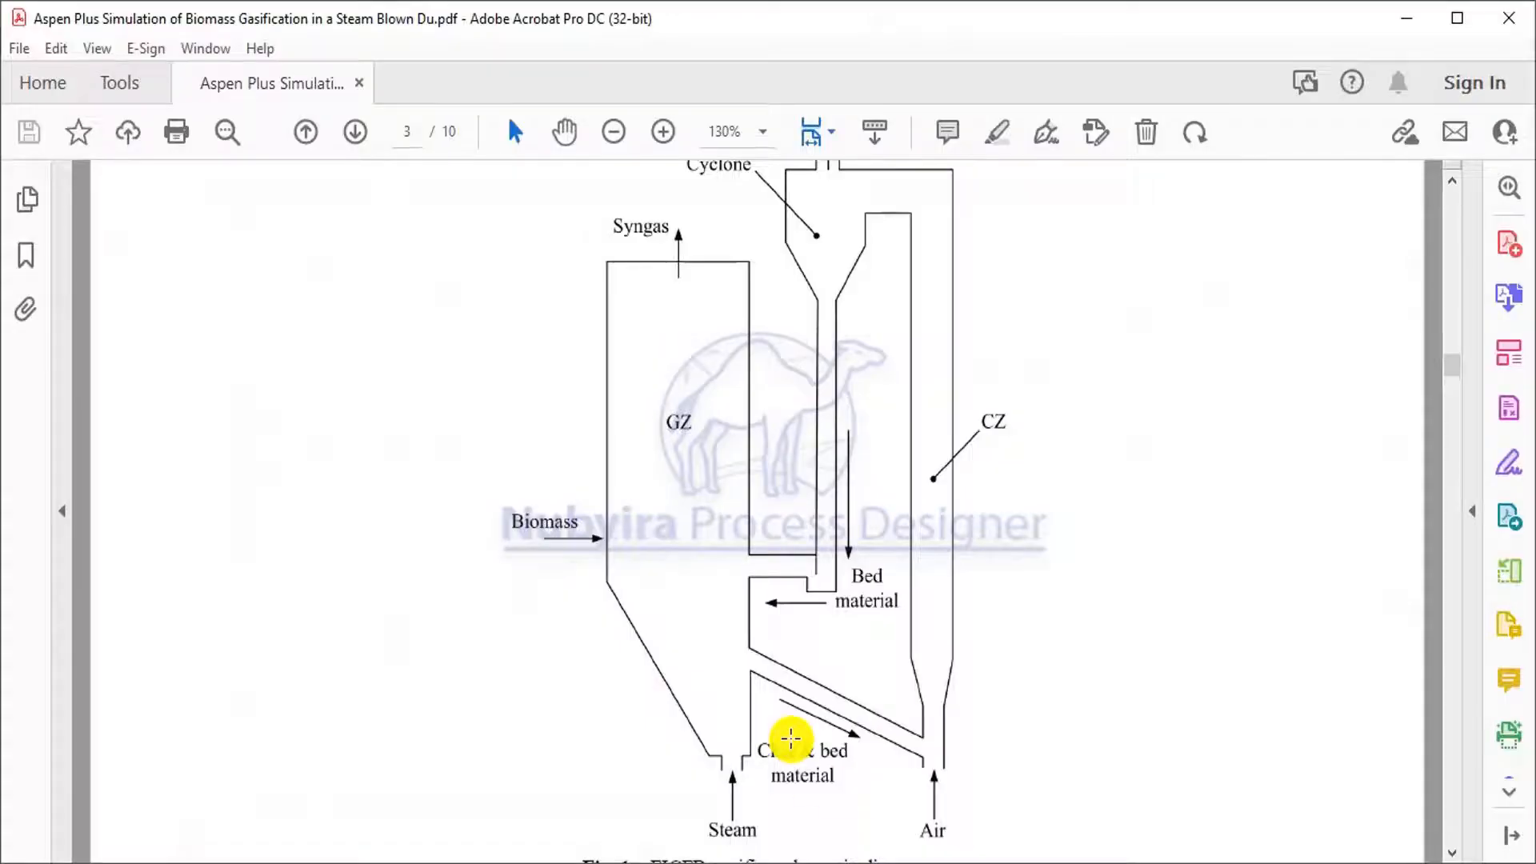
scroll(790, 738, down, 6)
scroll(790, 737, down, 9)
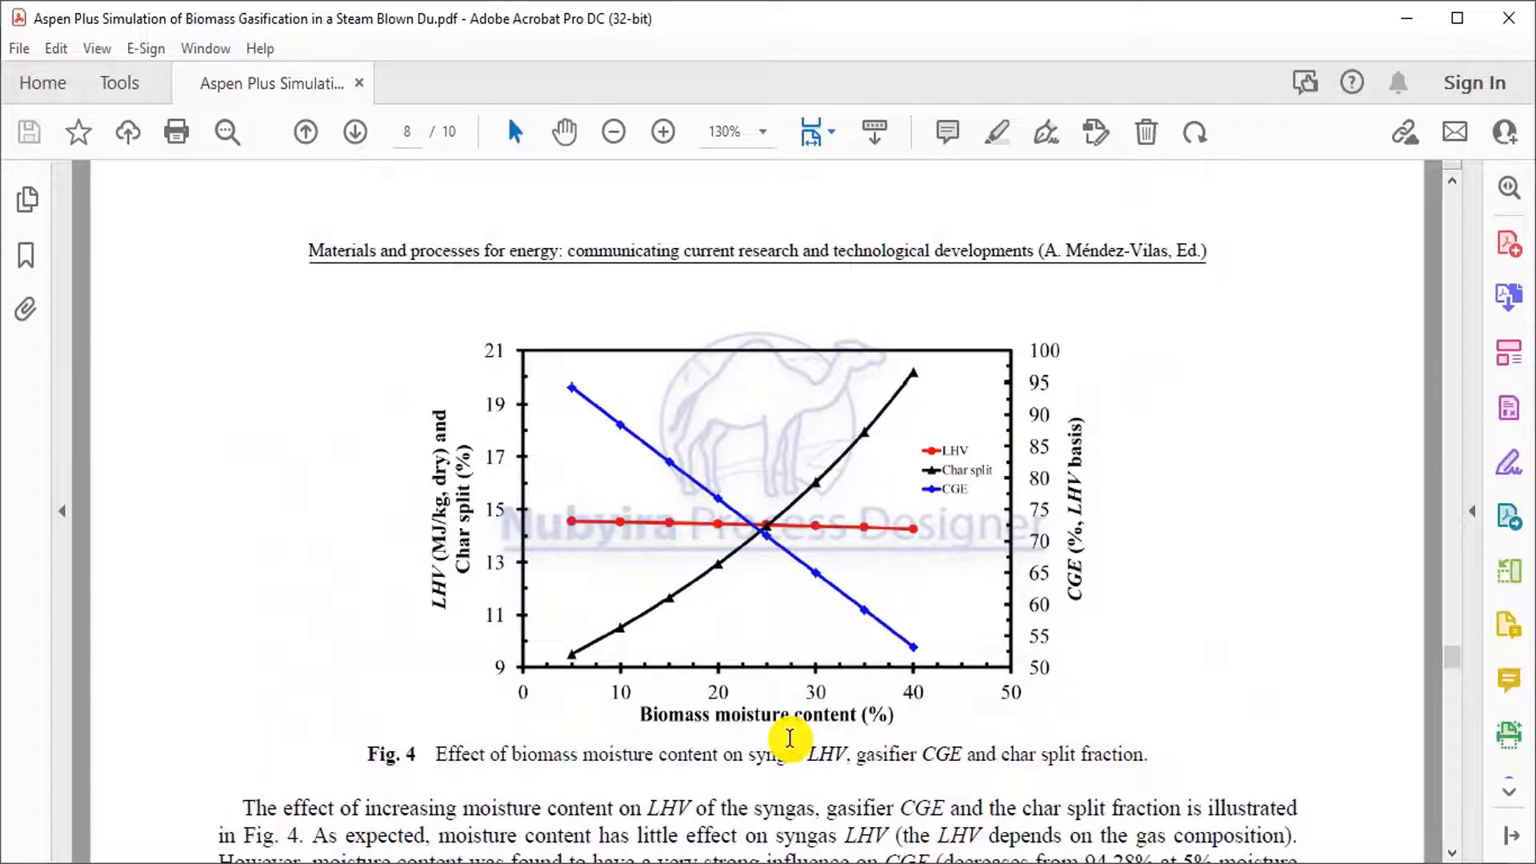
scroll(789, 737, down, 6)
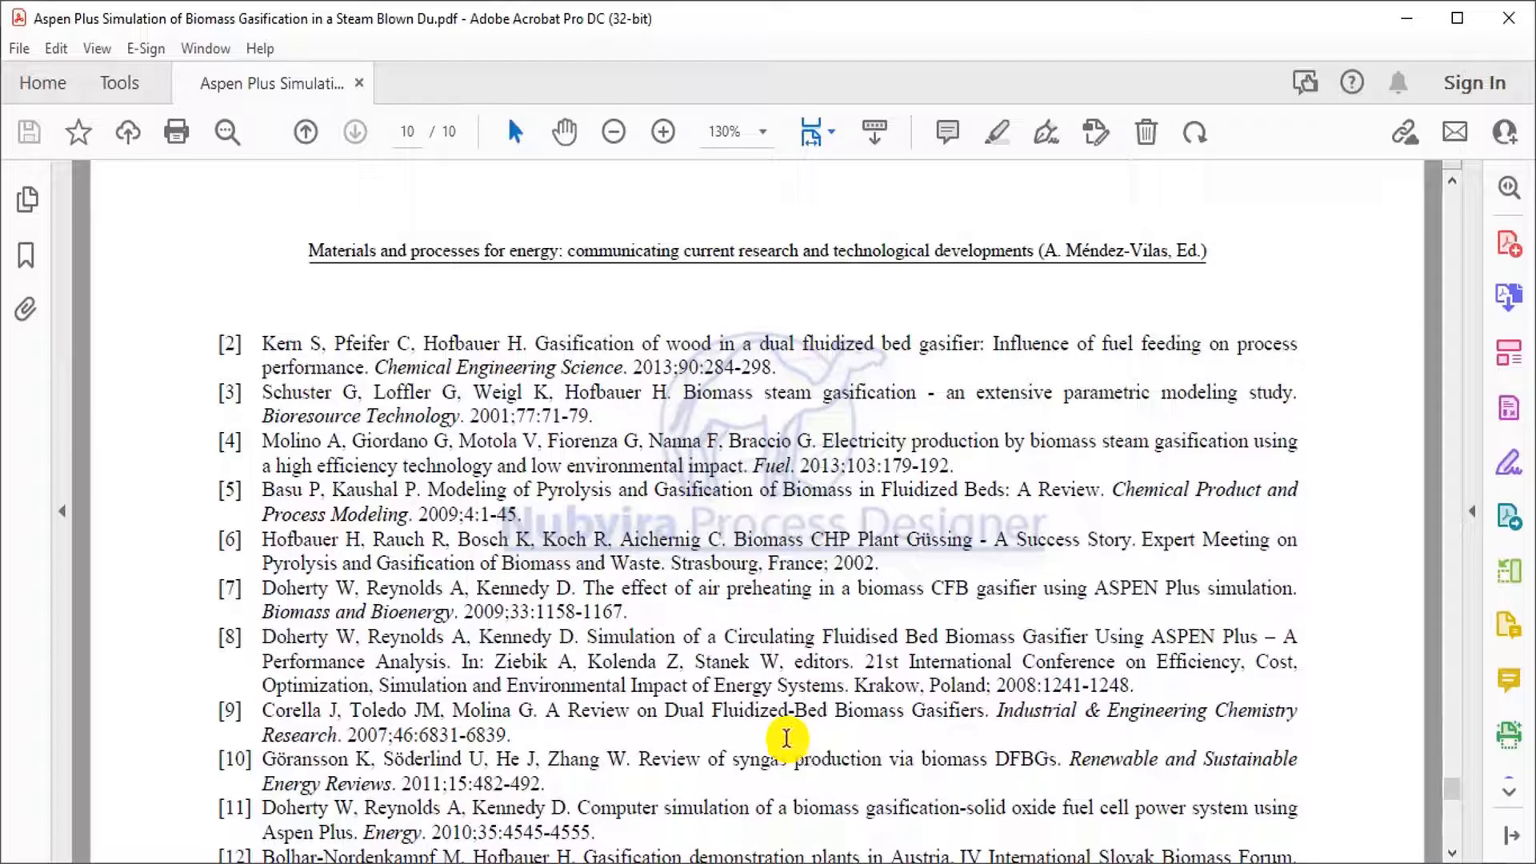
scroll(786, 737, up, 10)
scroll(640, 602, up, 3)
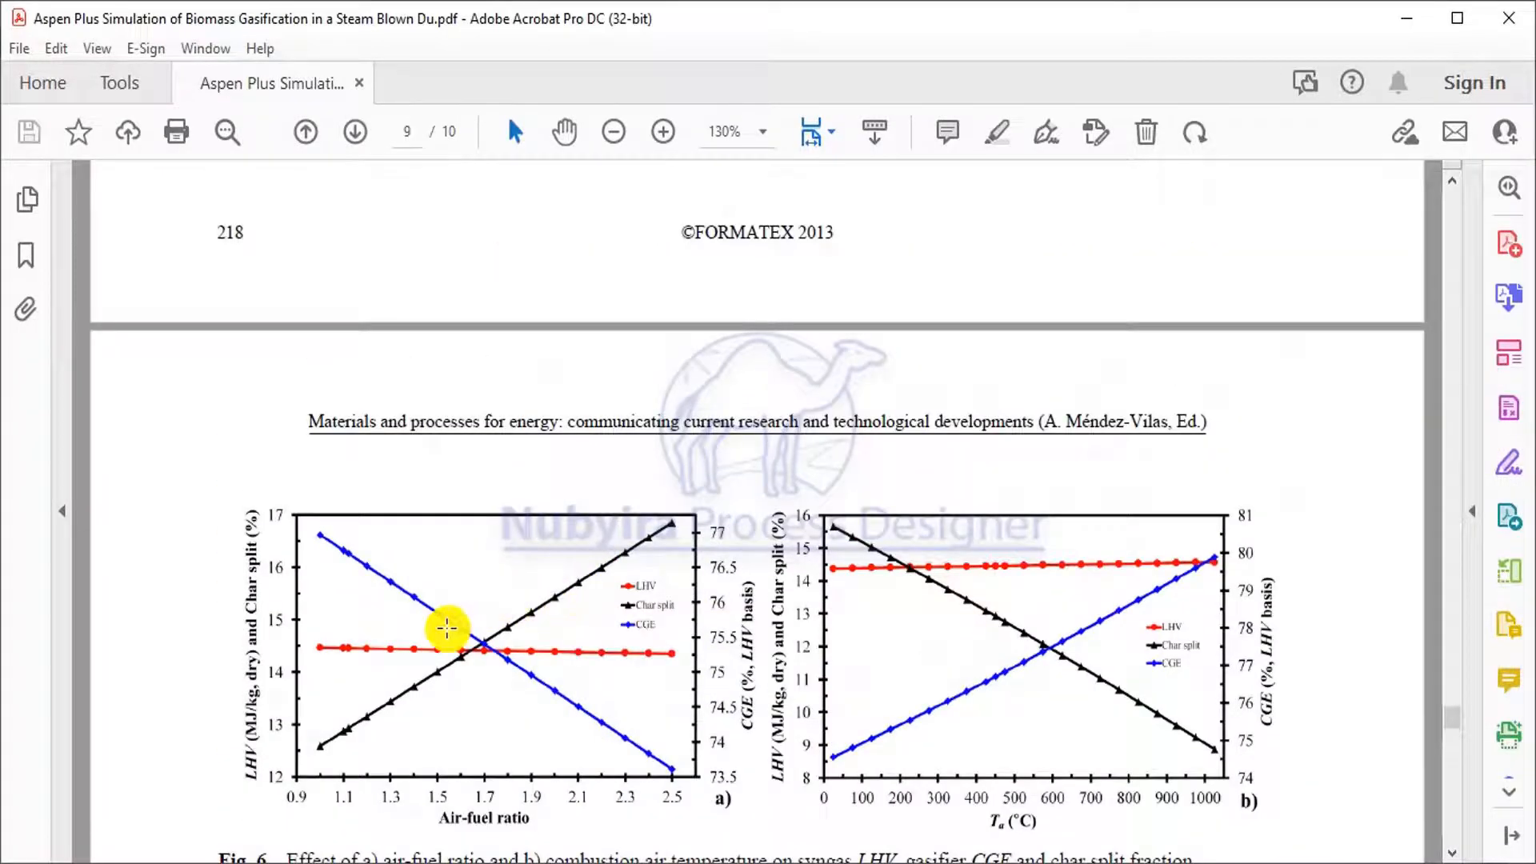
scroll(449, 636, up, 8)
scroll(692, 634, up, 3)
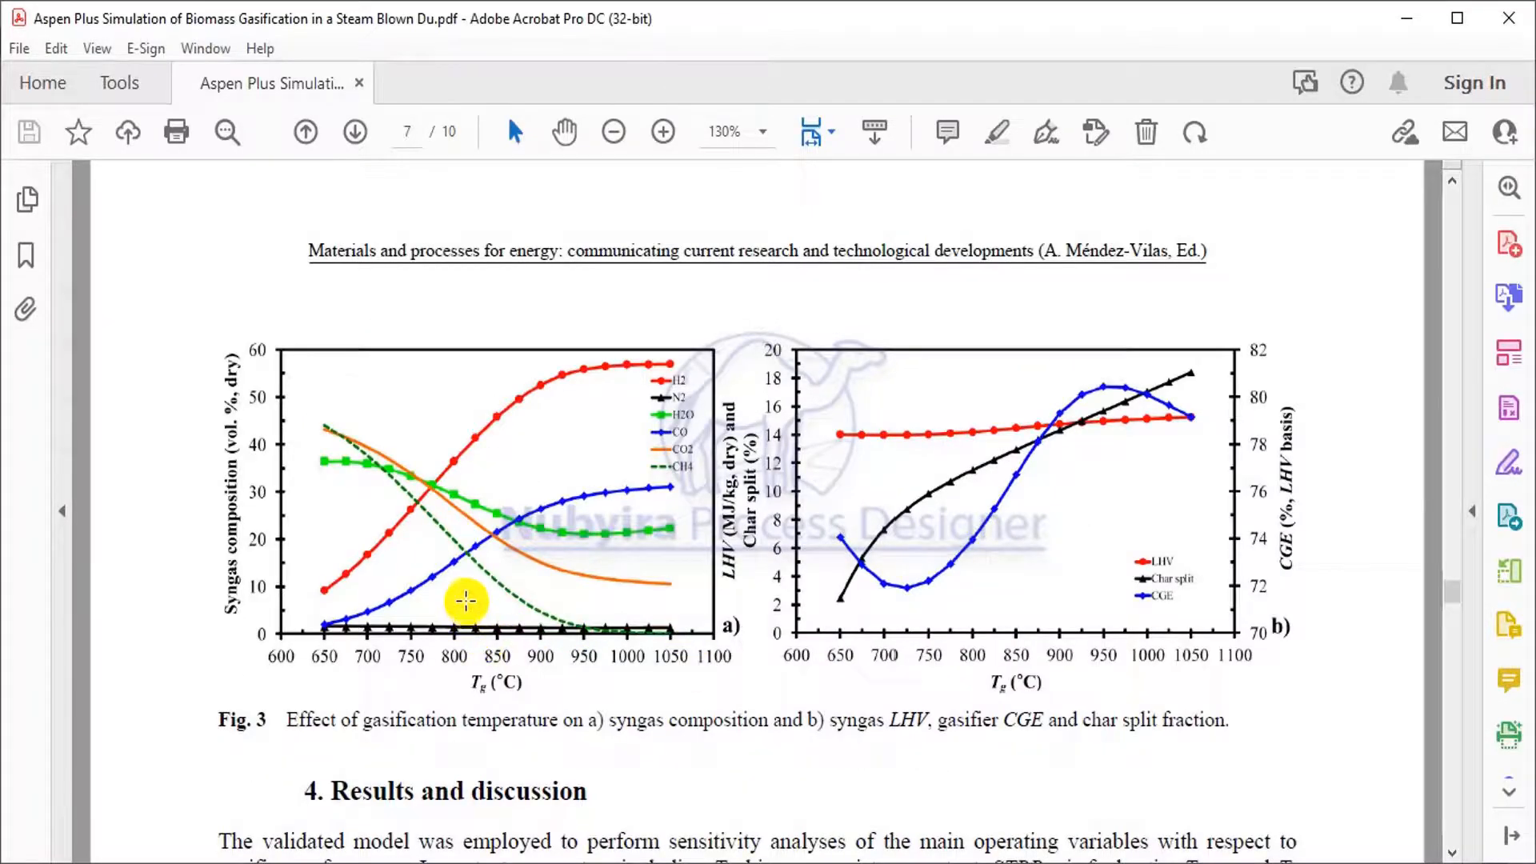
scroll(467, 596, down, 10)
scroll(467, 597, down, 15)
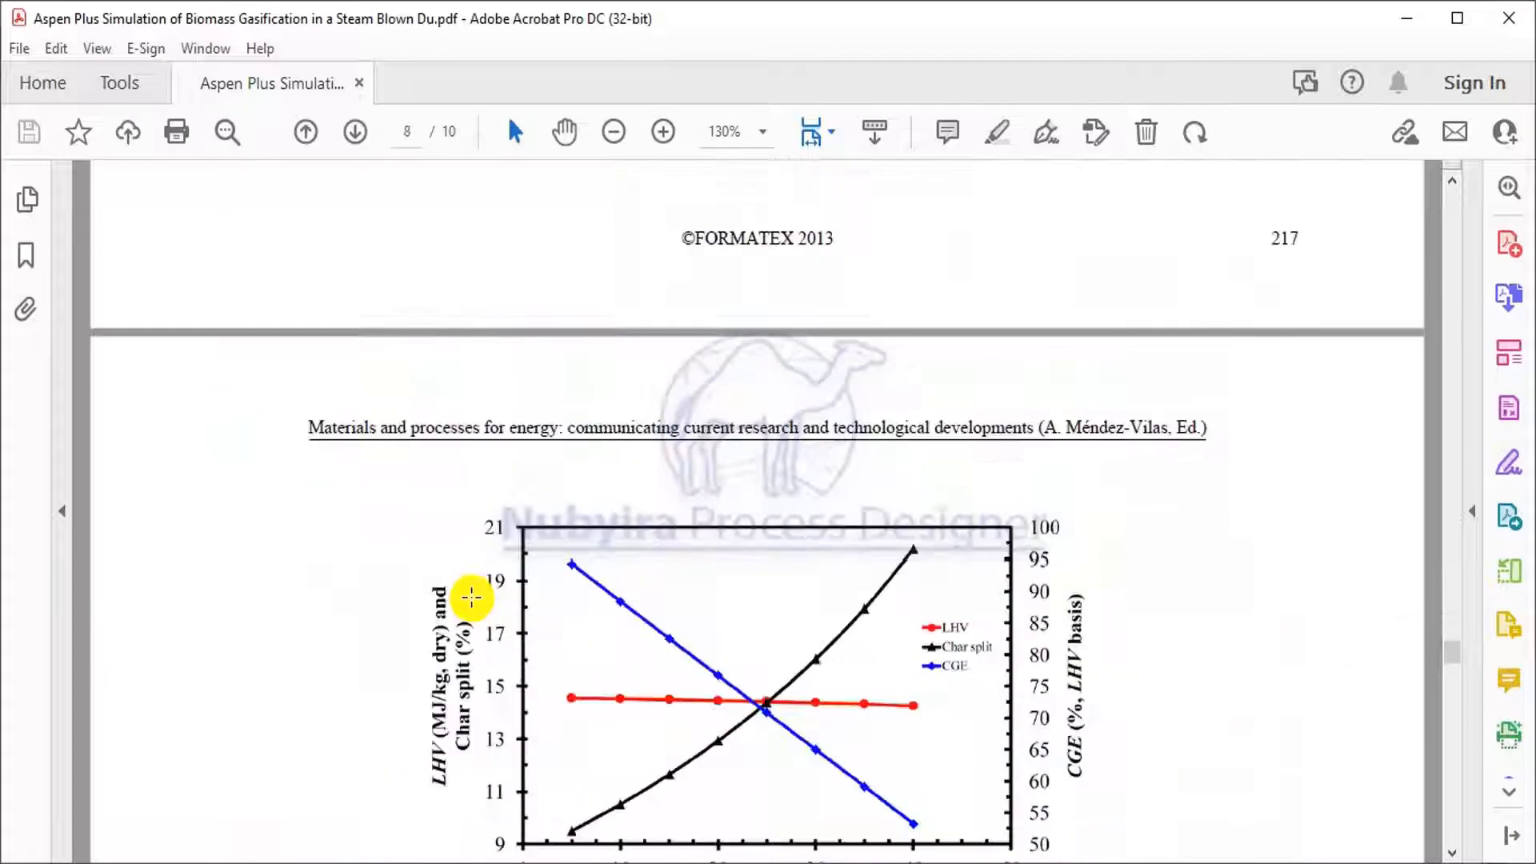
scroll(480, 590, down, 12)
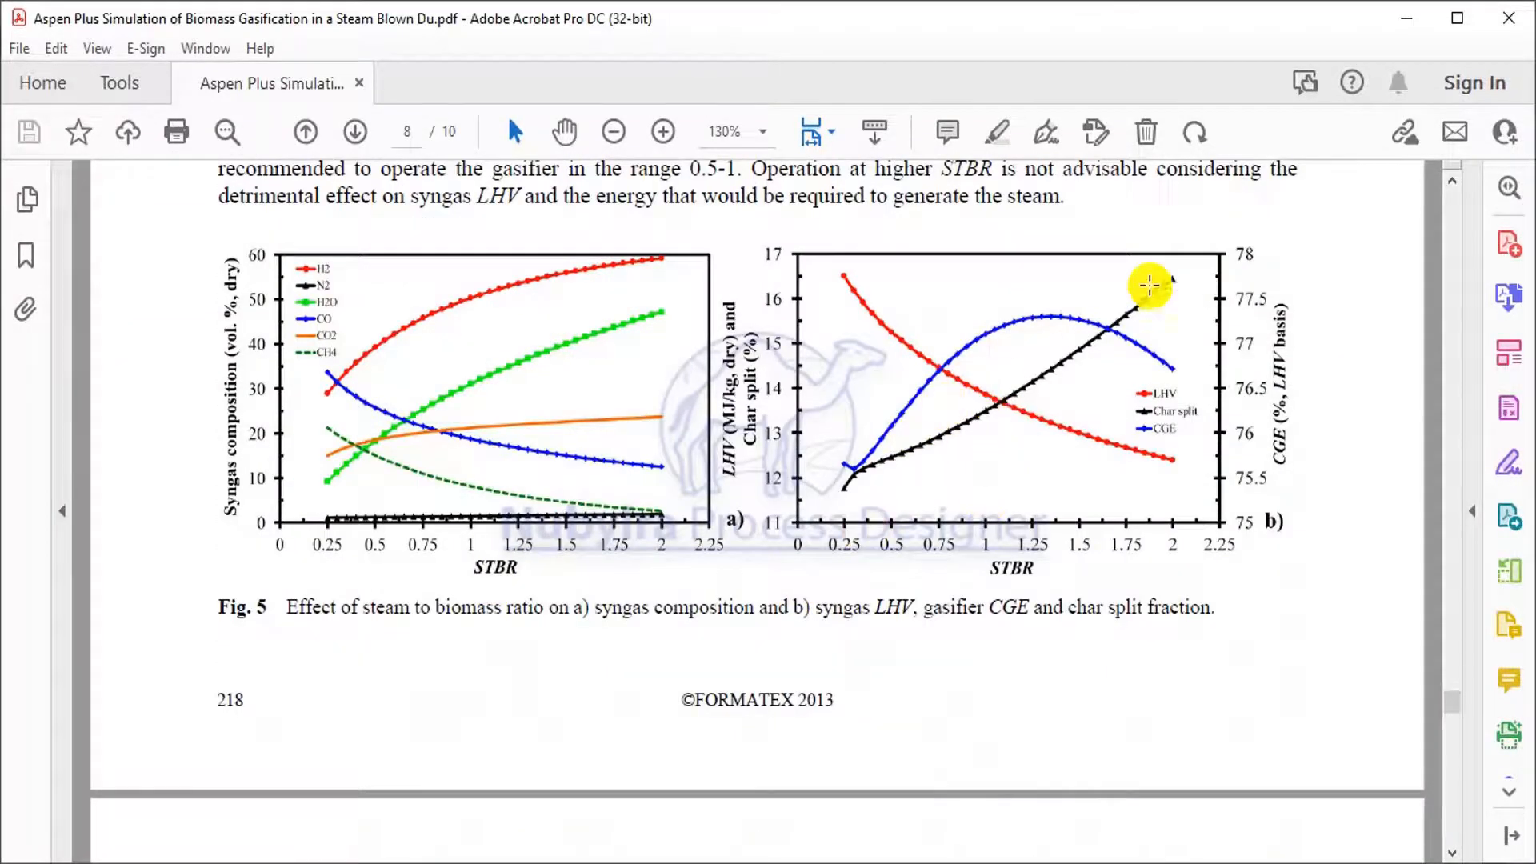
Switch back to Aspen Plus and view the main flowsheet at a smaller scale.
key(alt+Tab)
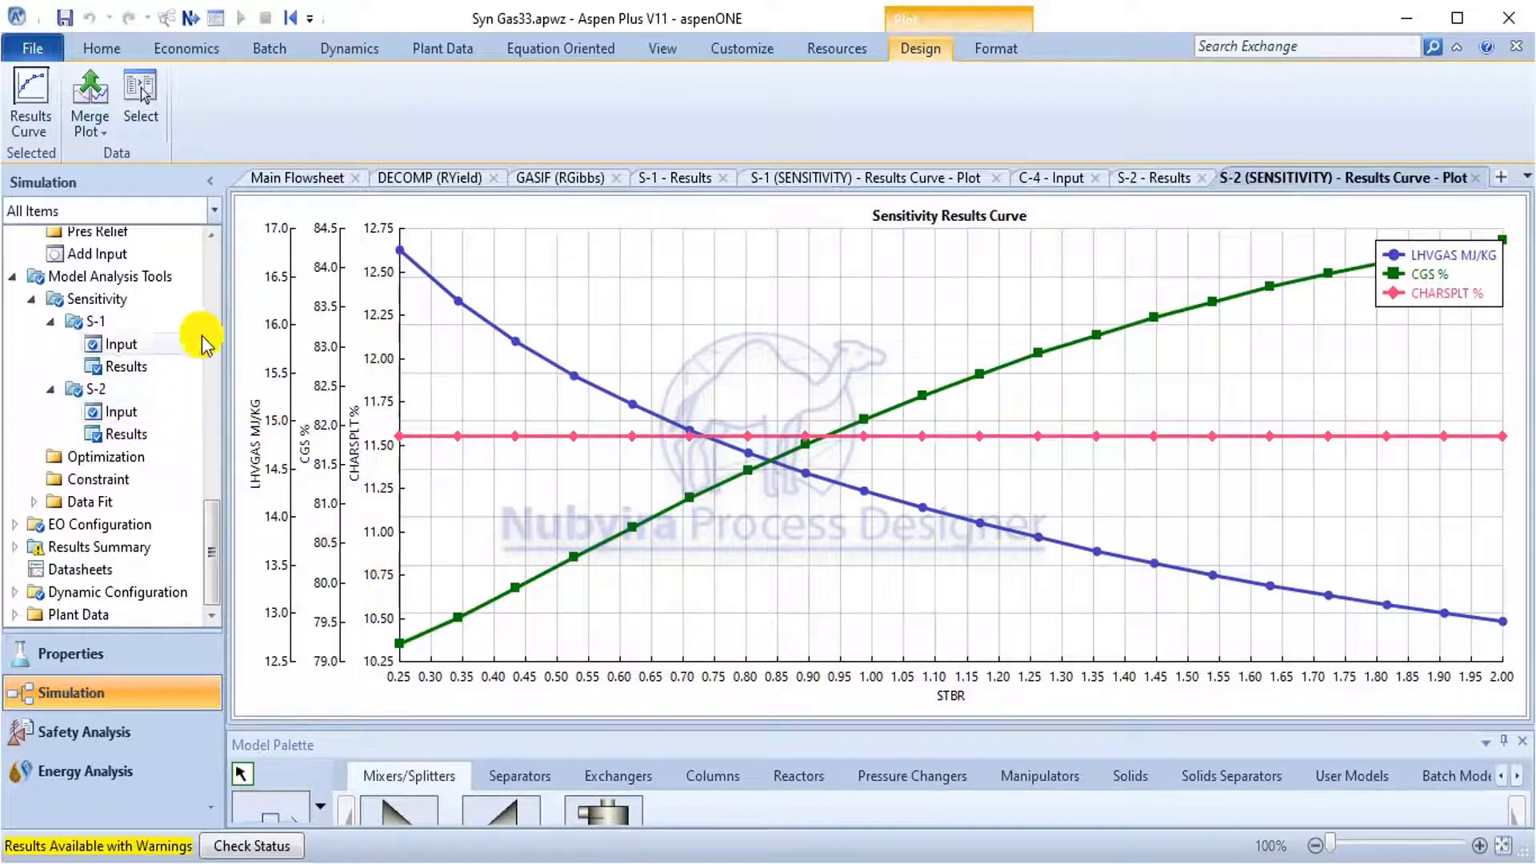
click(331, 185)
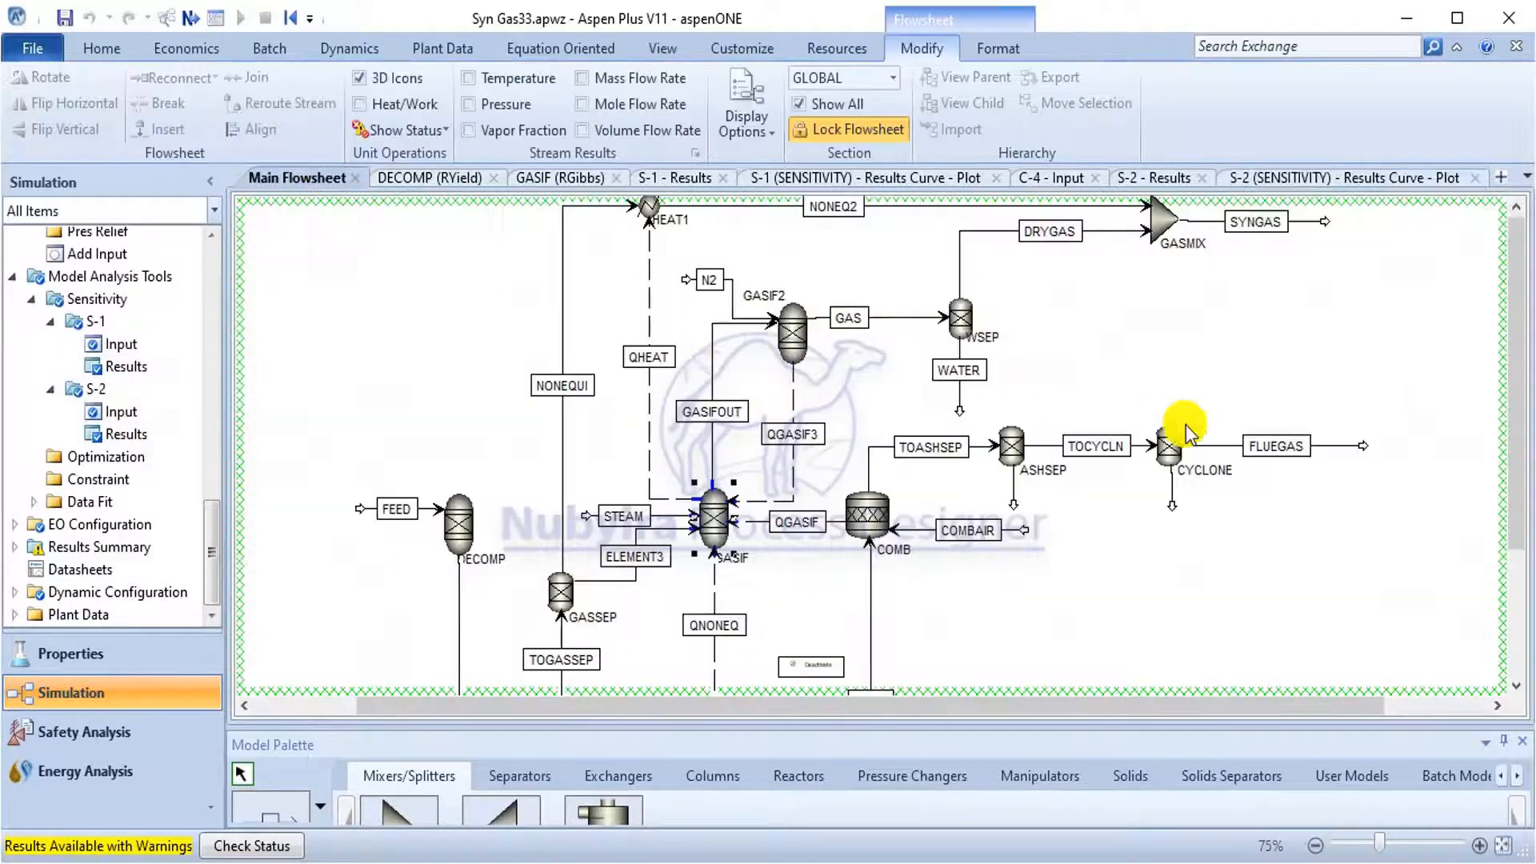
scroll(1330, 387, up, 2)
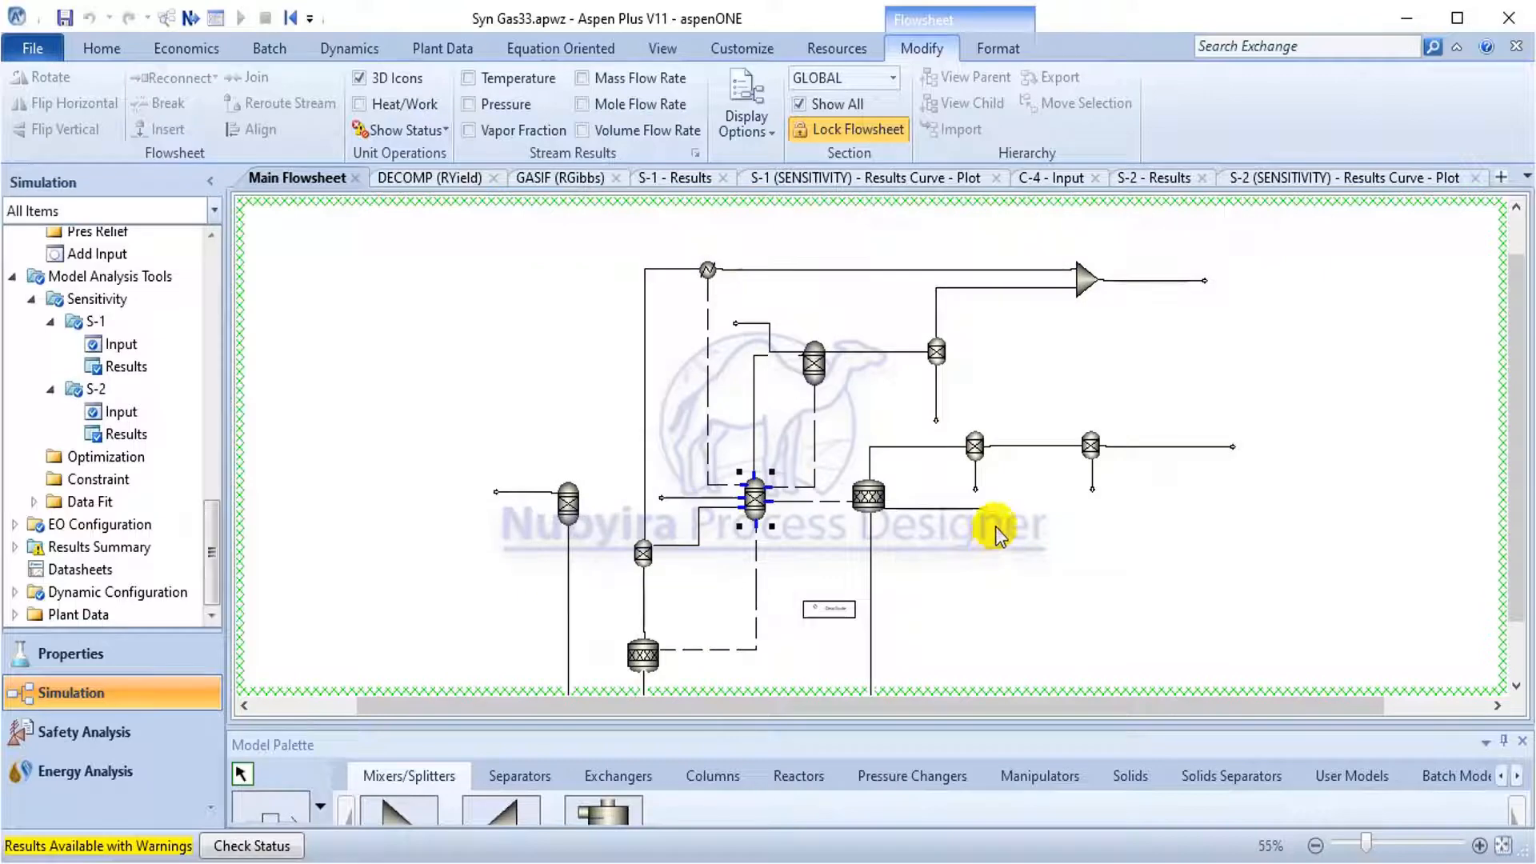